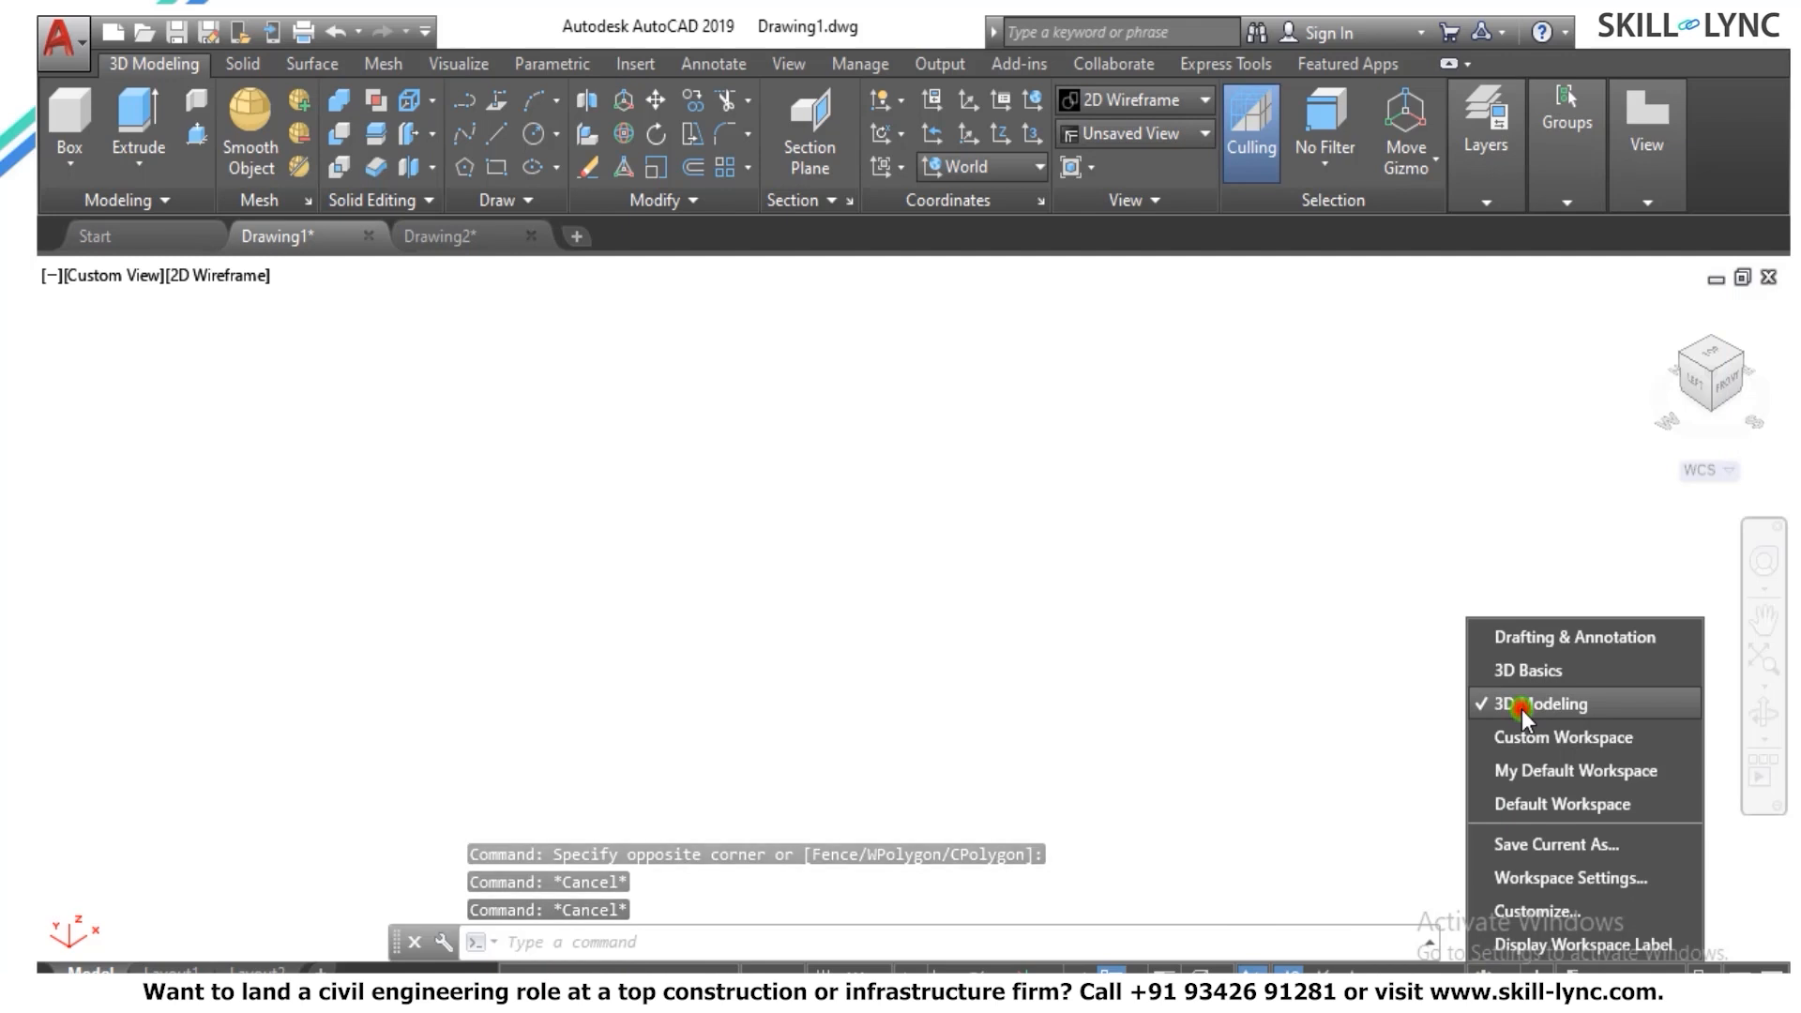
Draw a rectangle on the ground plane between two freely picked opposite corners.
middle_click_drag(722, 588, 908, 581)
type("rec")
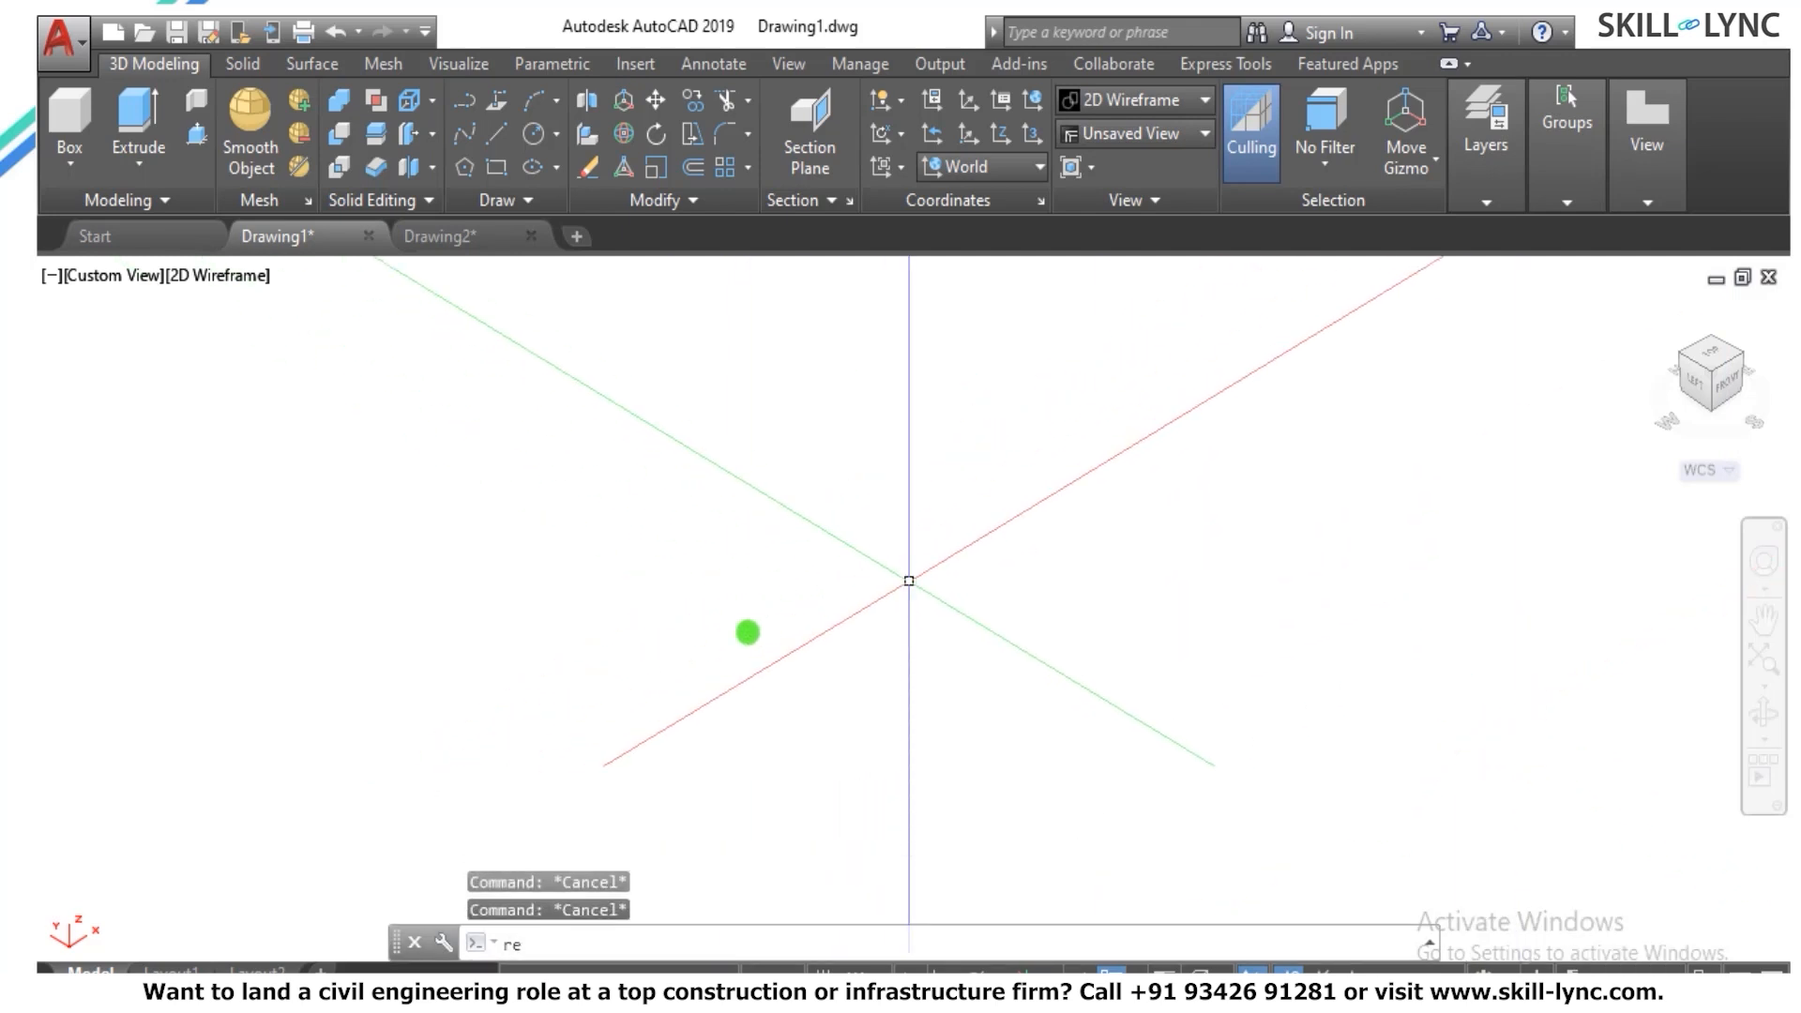
key("Return")
left_click(616, 777)
left_click(675, 428)
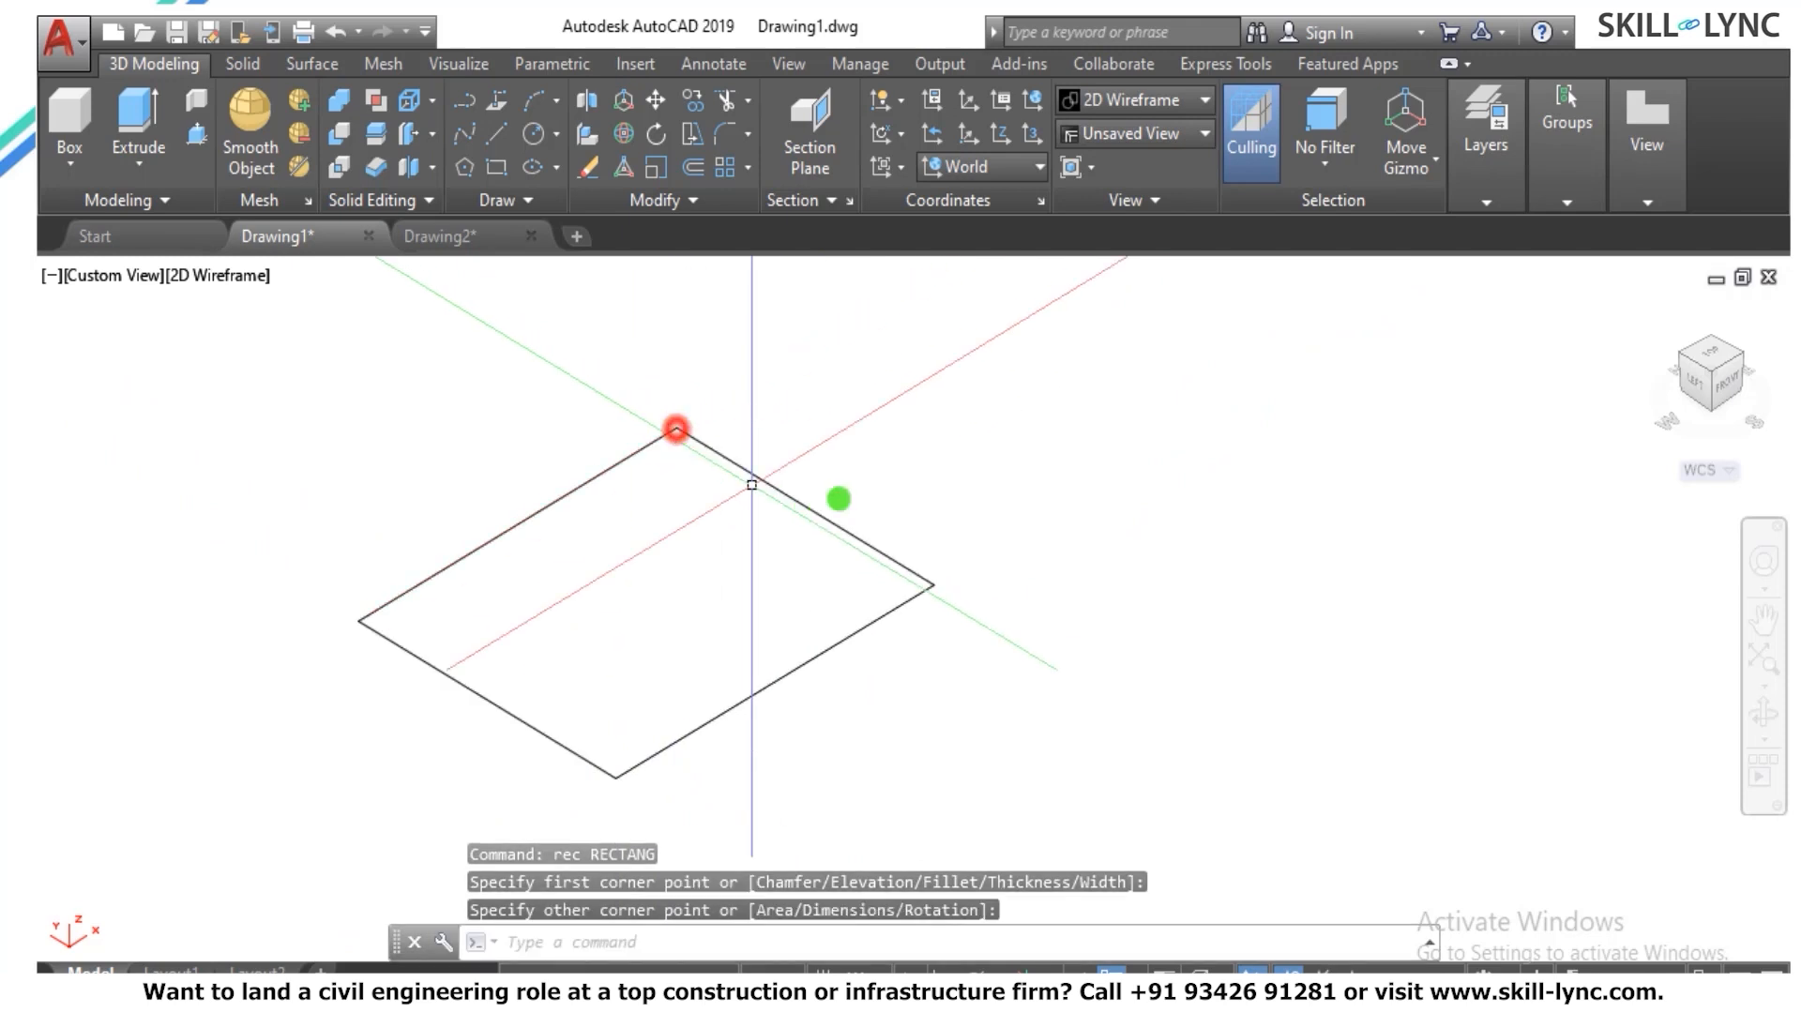
key("Escape")
key("Escape")
Extrude the rectangle upward into a solid box with a freely picked height.
type("ext")
key("Return")
left_click(933, 771)
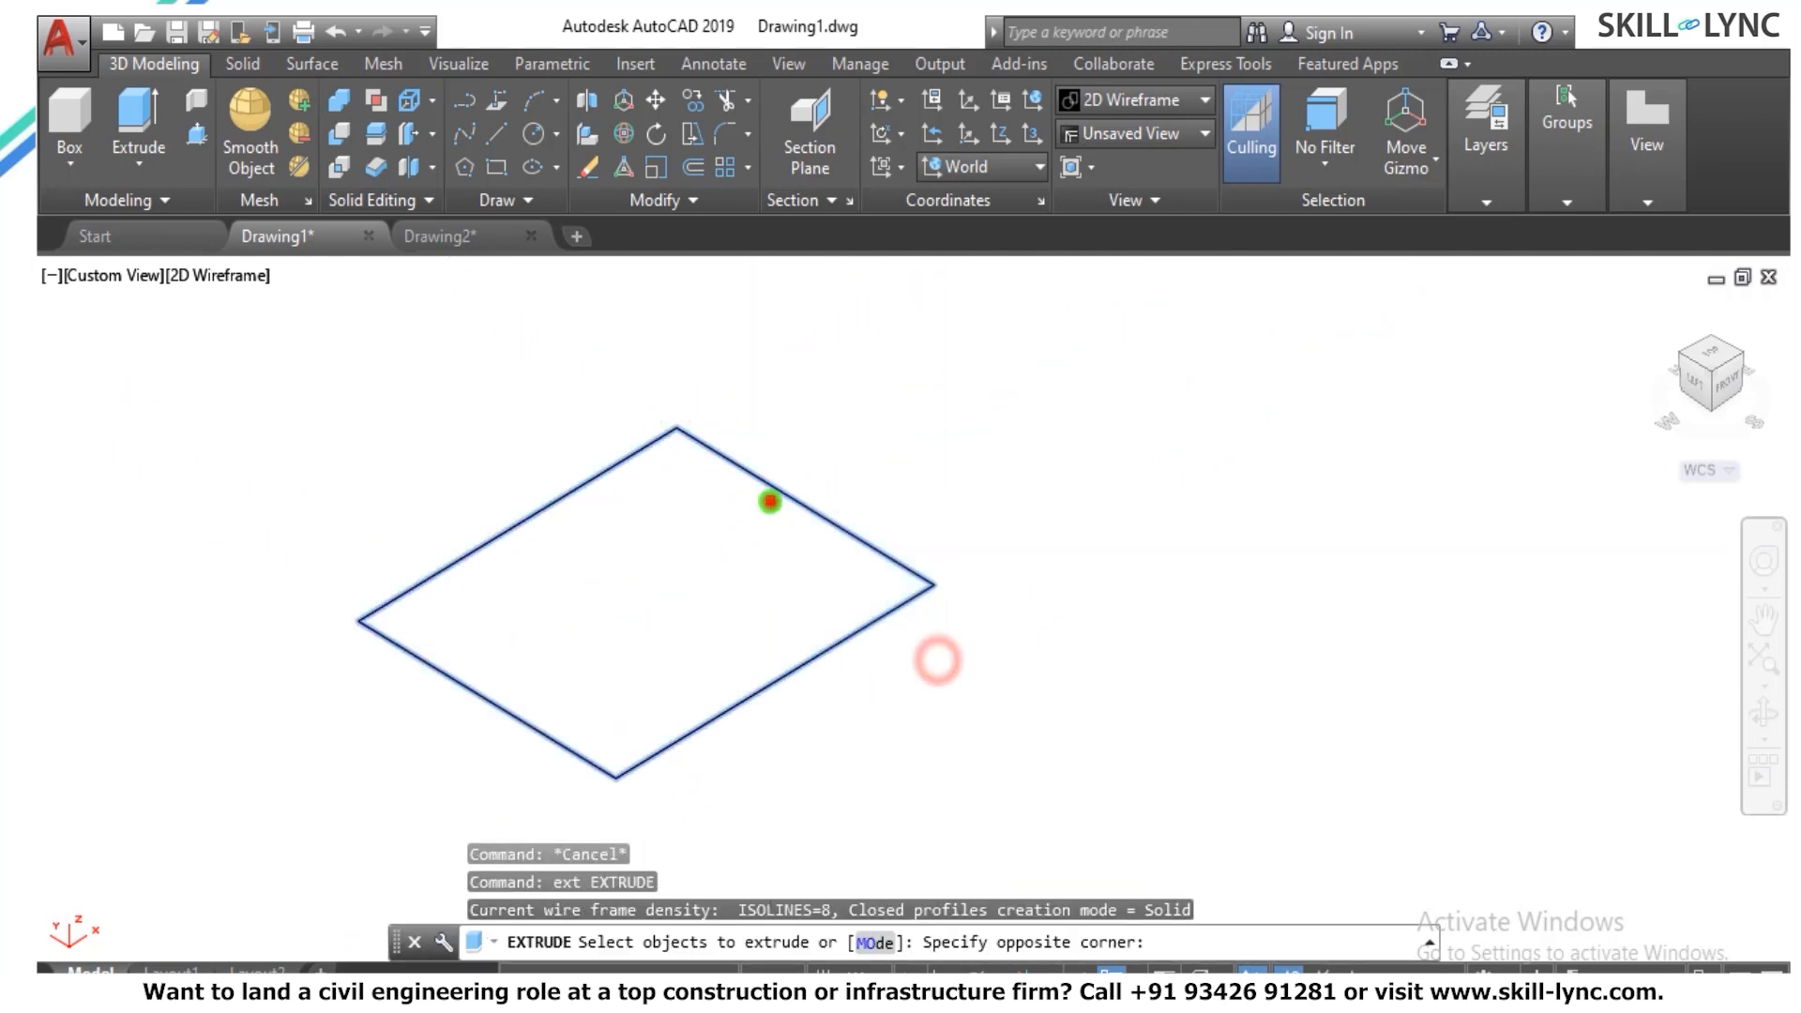
left_click(769, 503)
key("Return")
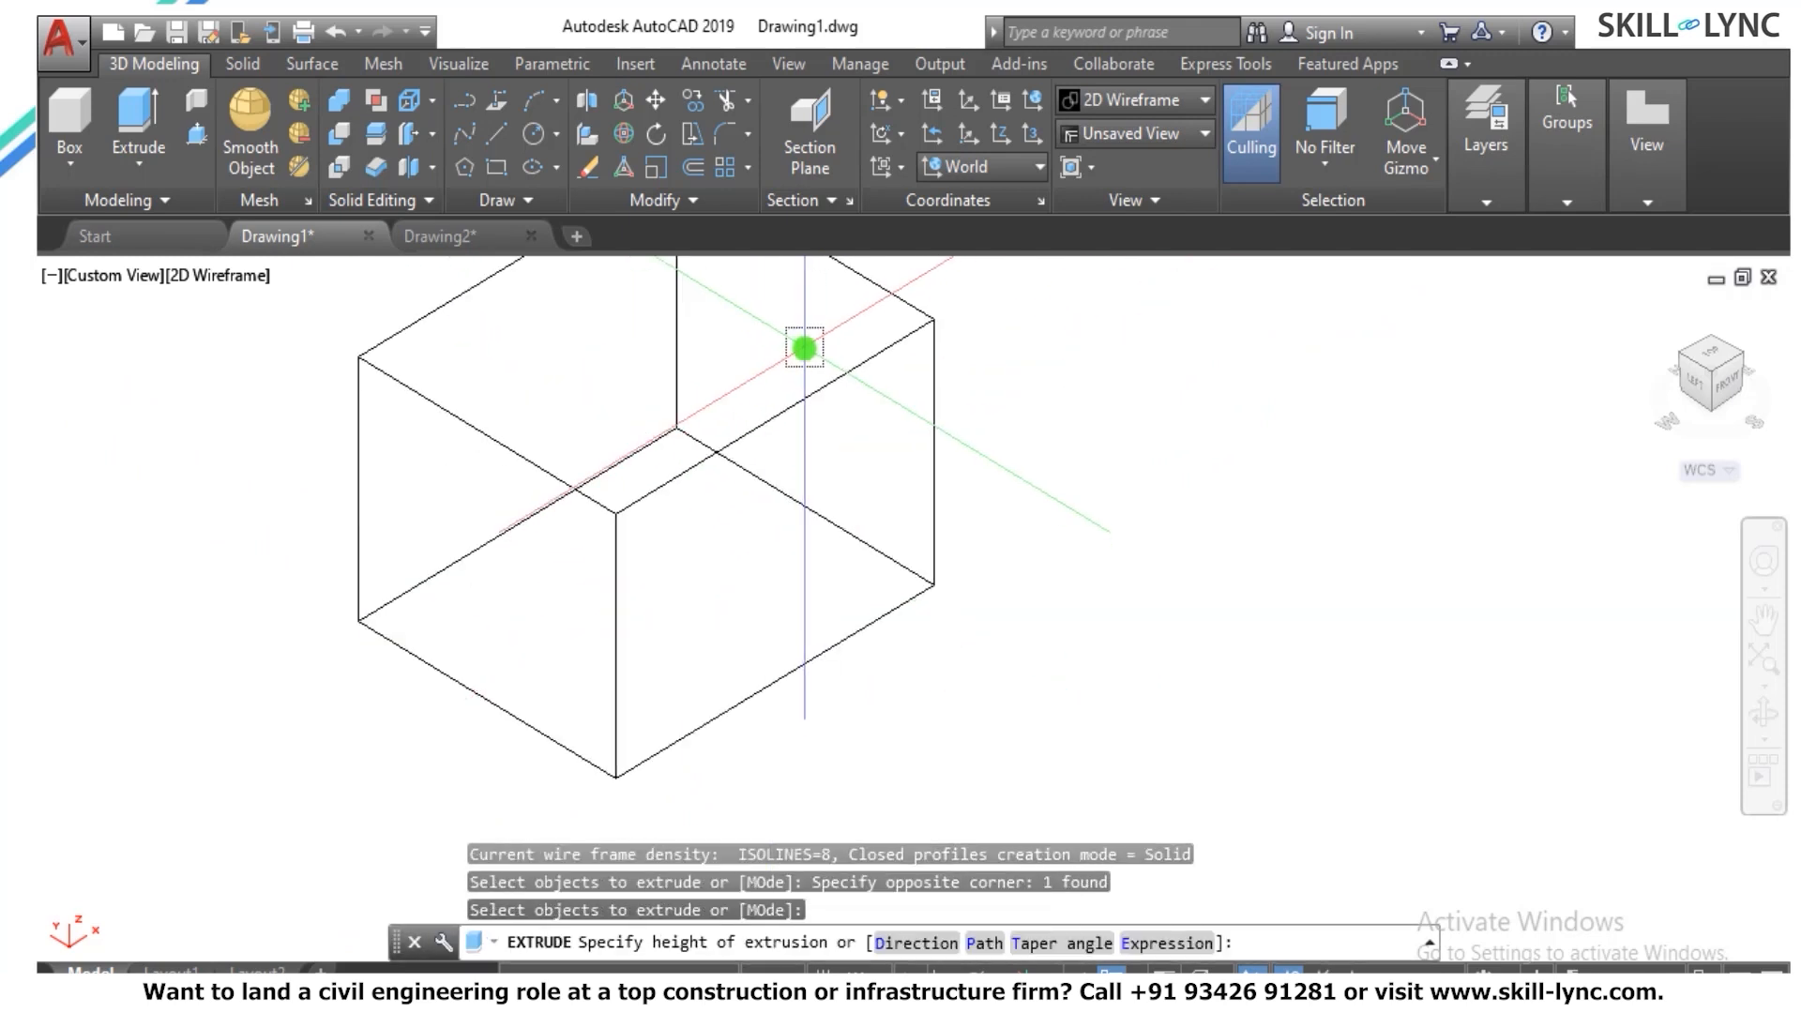
left_click(800, 445)
scroll(933, 465, "down", 5)
scroll(984, 391, "up", 4)
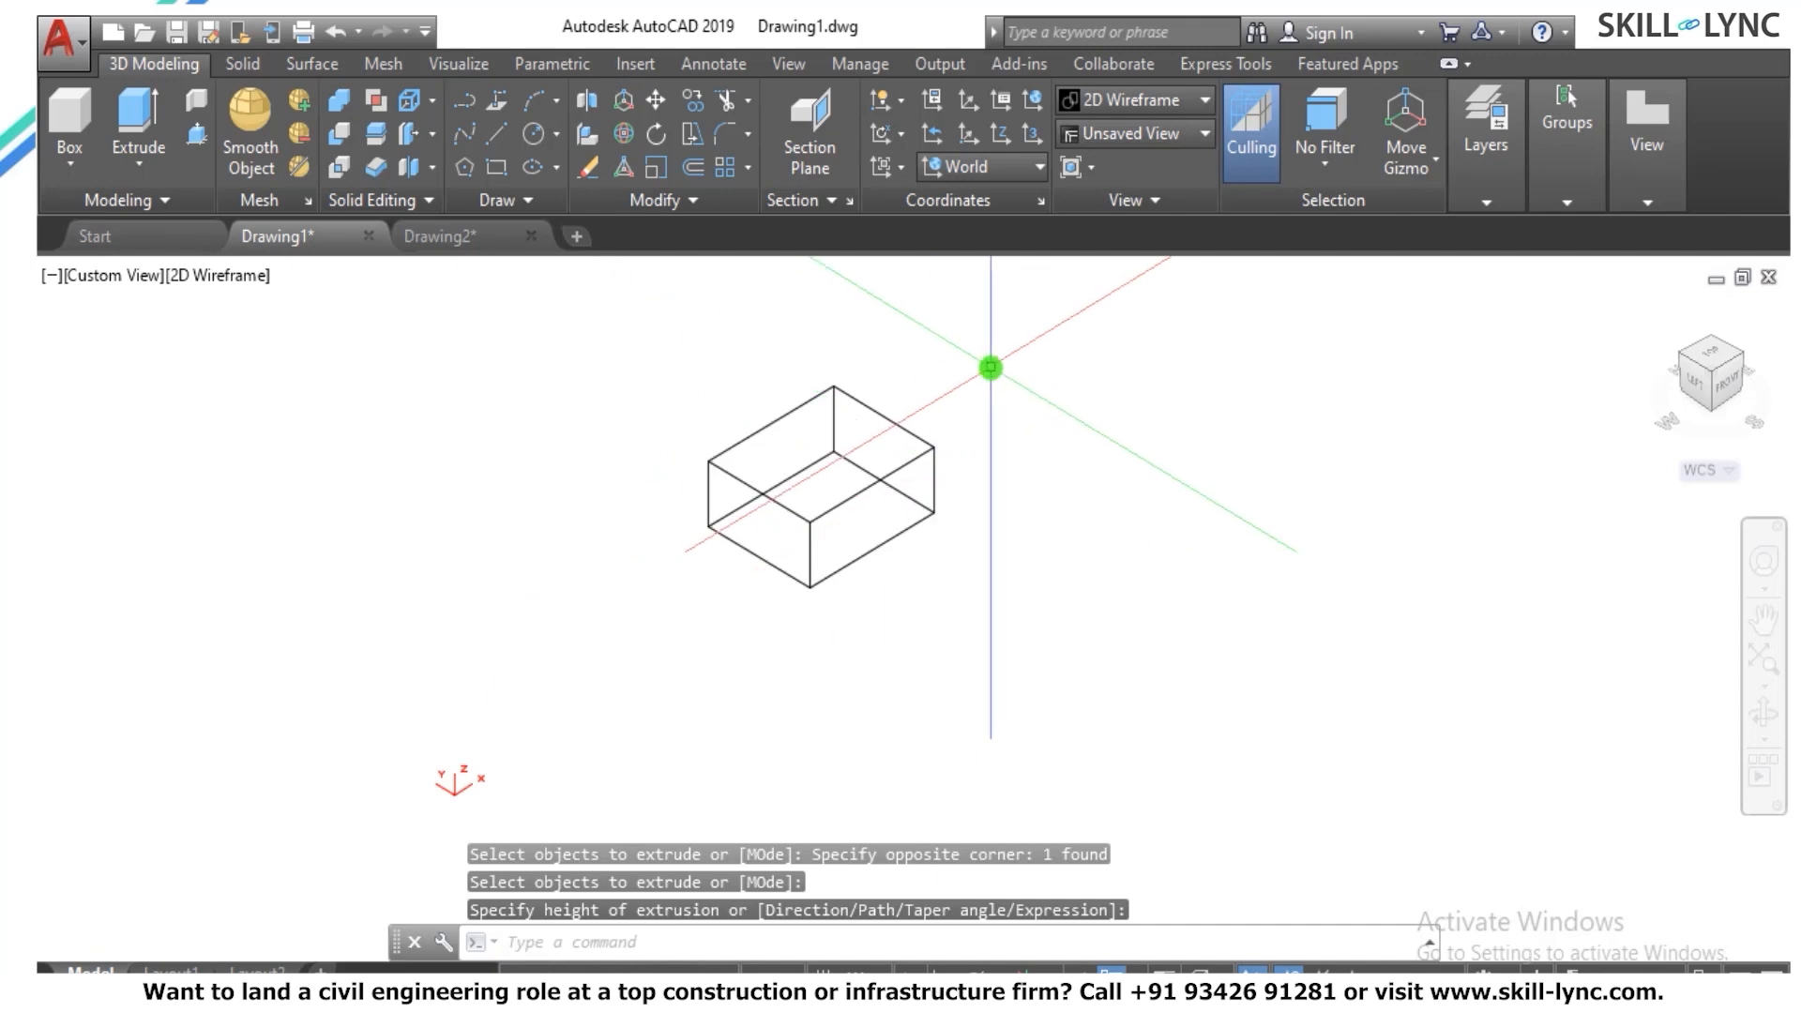
key("Escape")
key("Escape")
key("Escape")
Display the box in the Conceptual visual style.
left_click(235, 275)
left_click(296, 373)
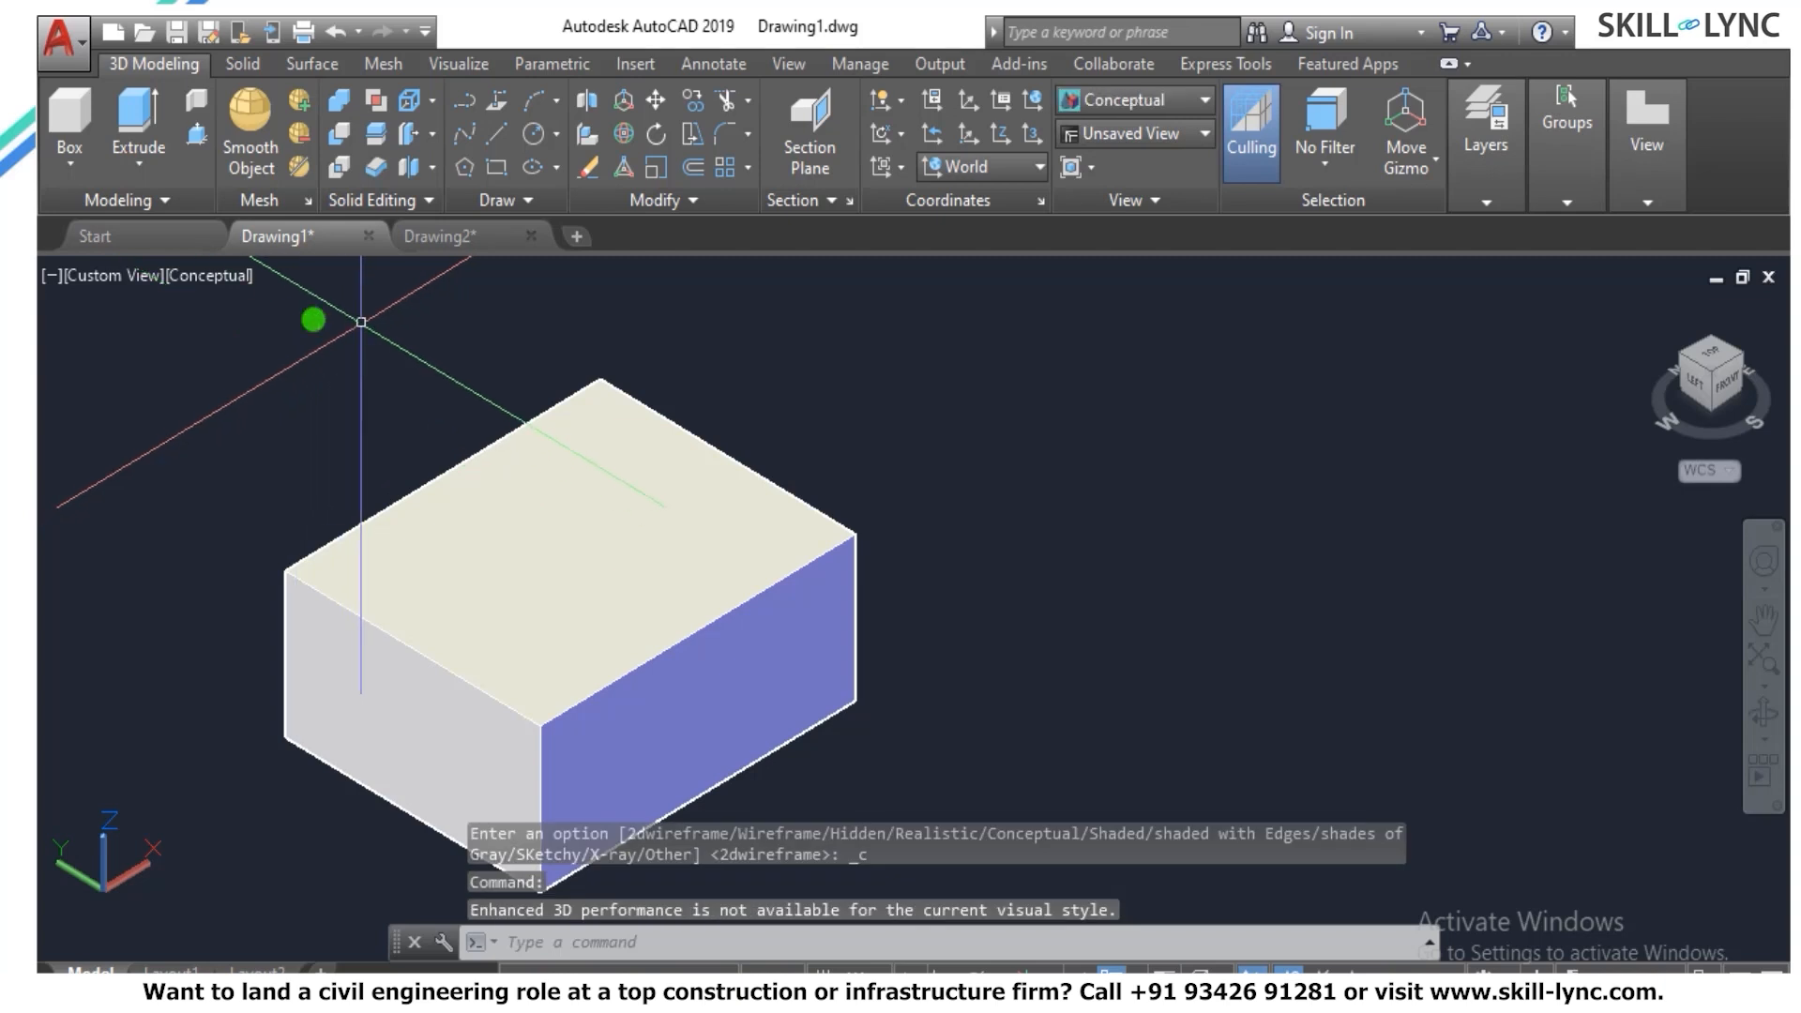
scroll(1130, 581, "down", 2)
scroll(872, 680, "up", 2)
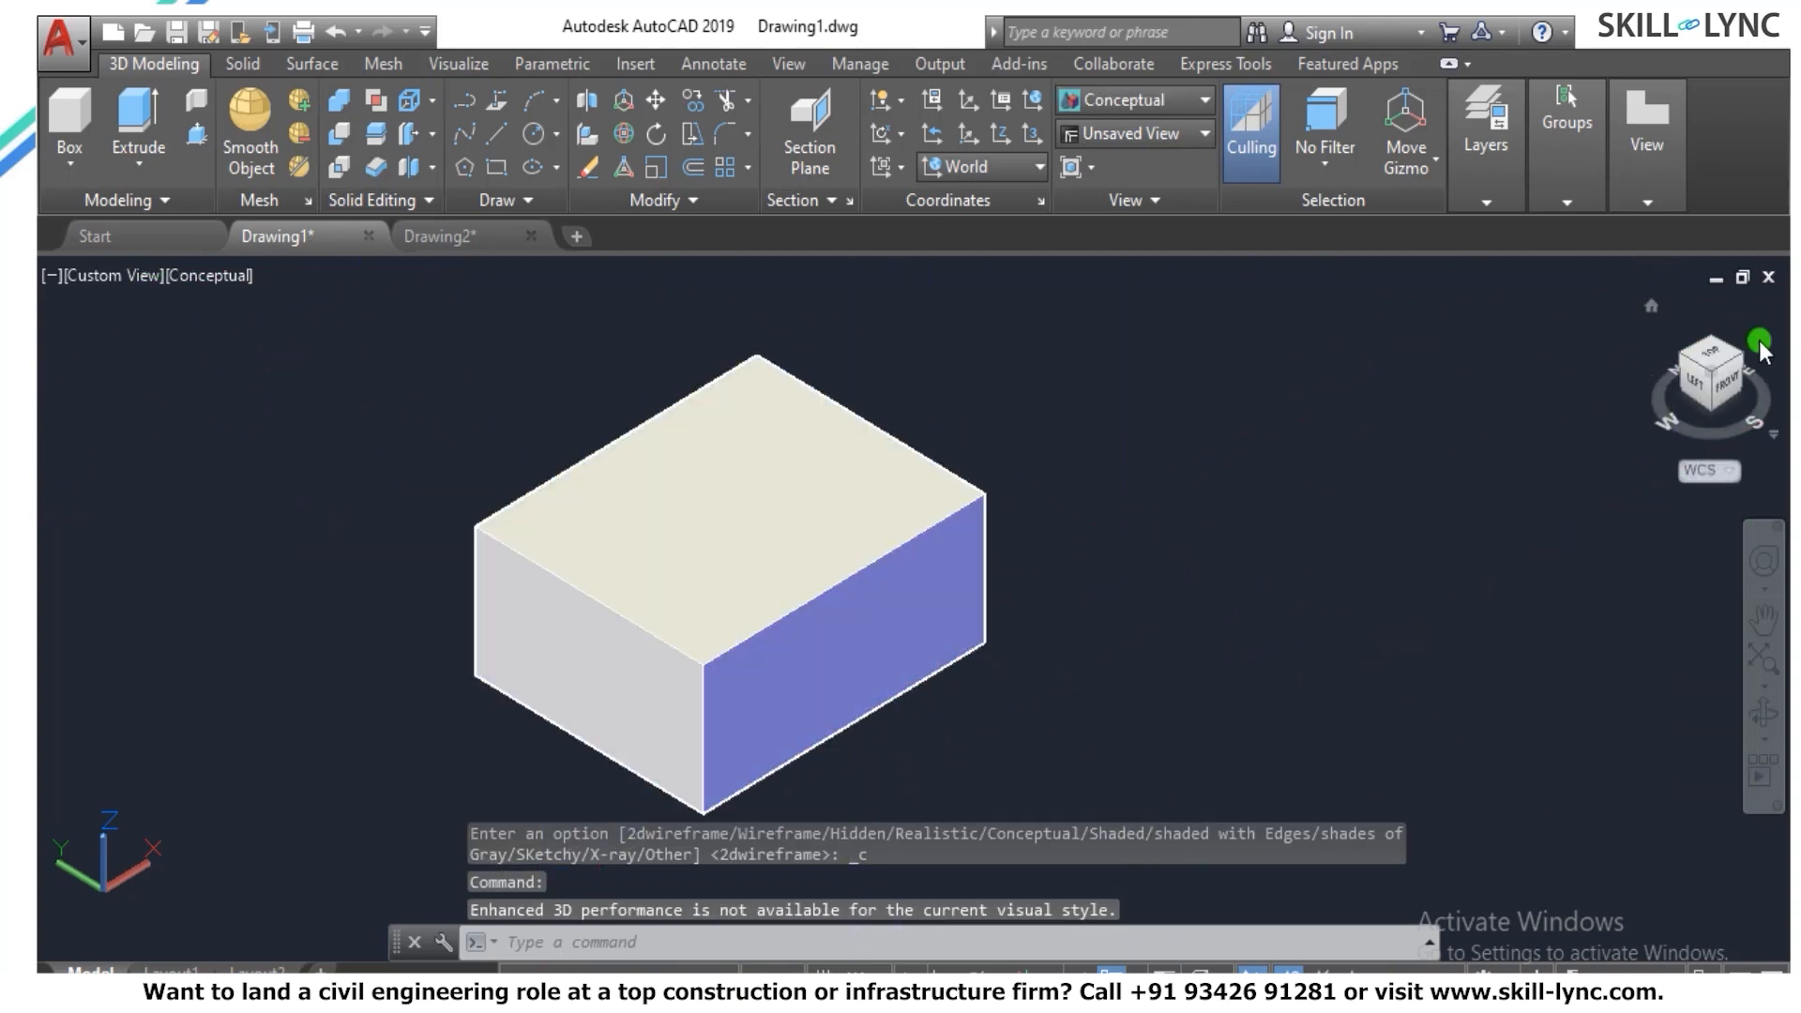
Orbit the model with 3DORBIT to look at the box from slightly higher above, and exit the orbit.
type("3do")
key("Return")
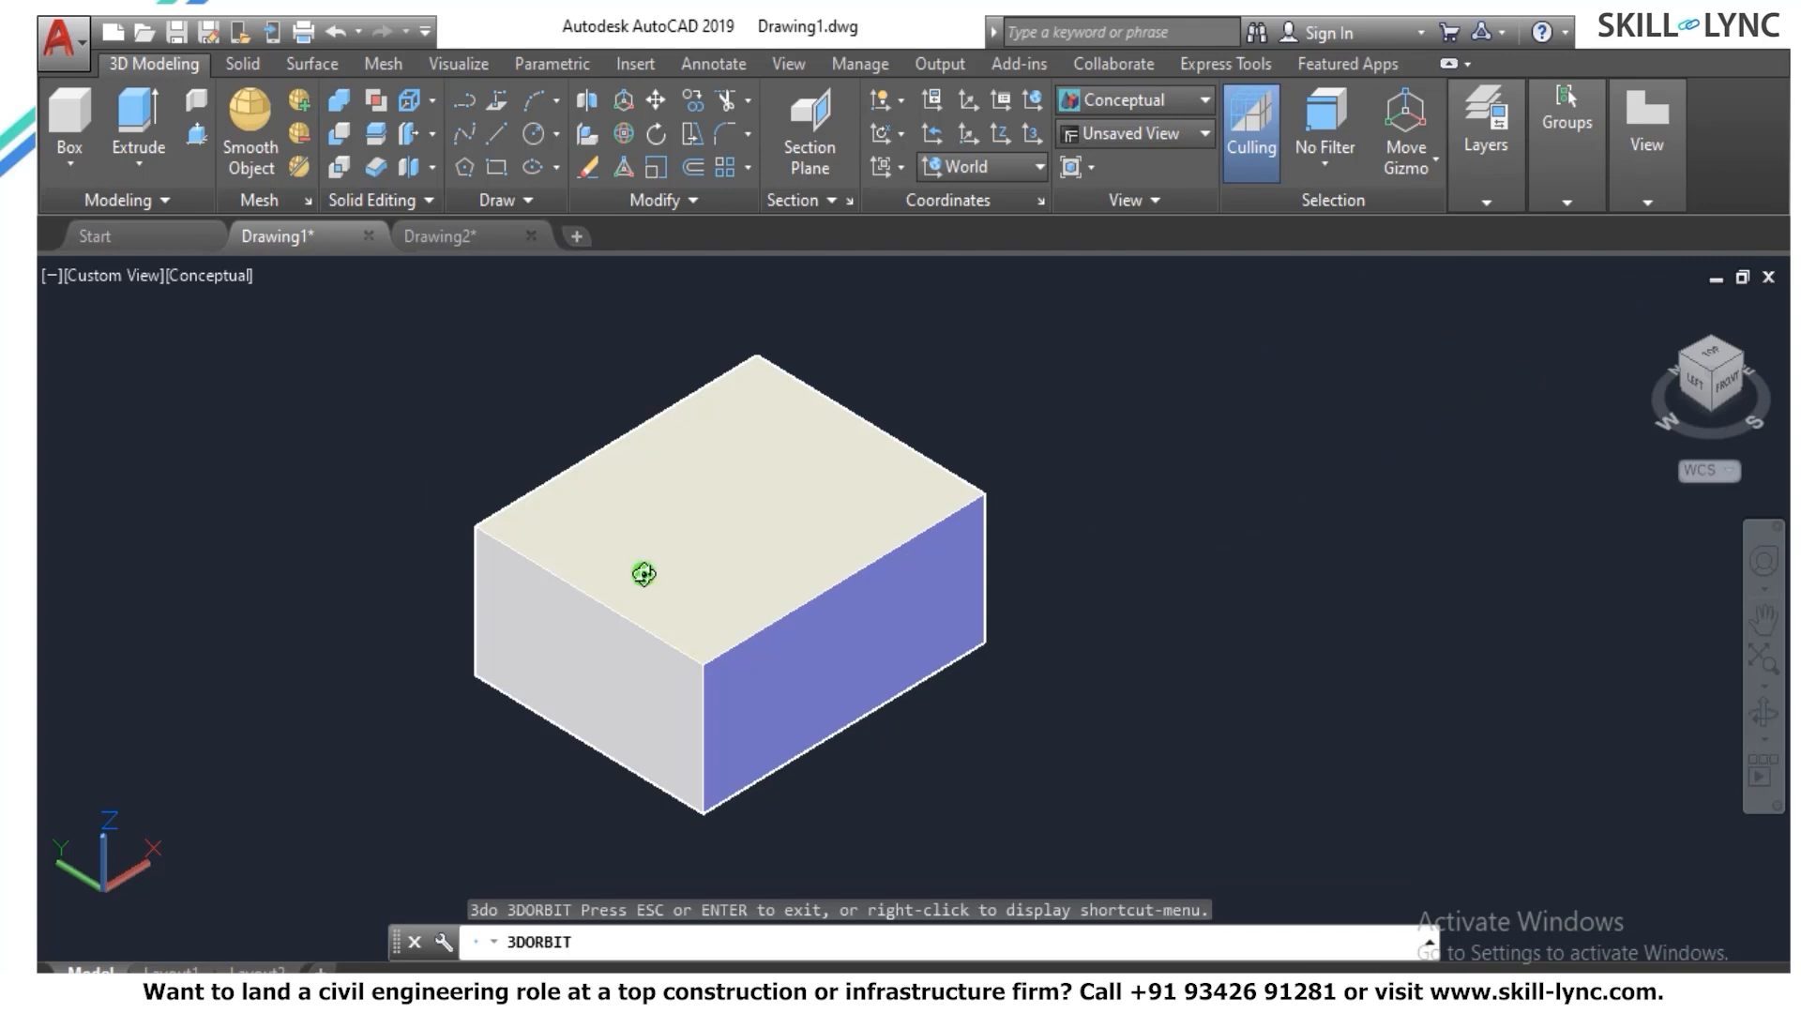
left_click_drag(663, 554, 671, 607)
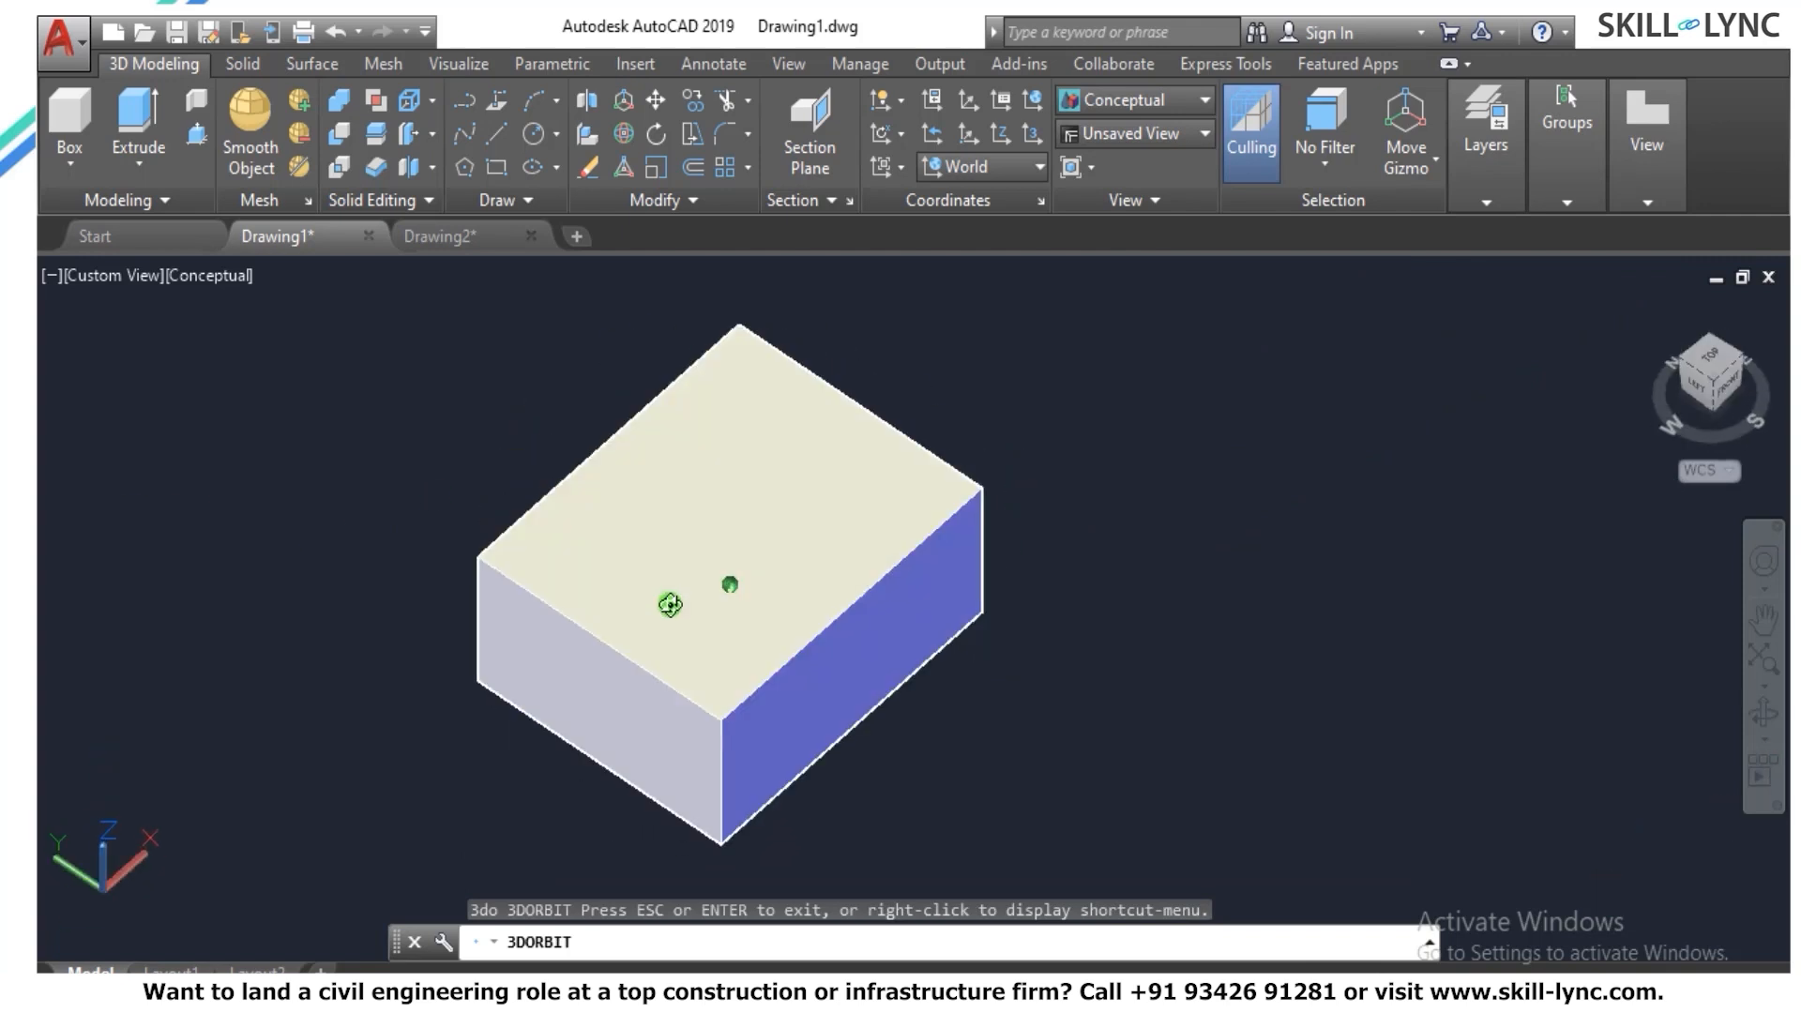
right_click(741, 531)
left_click(816, 496)
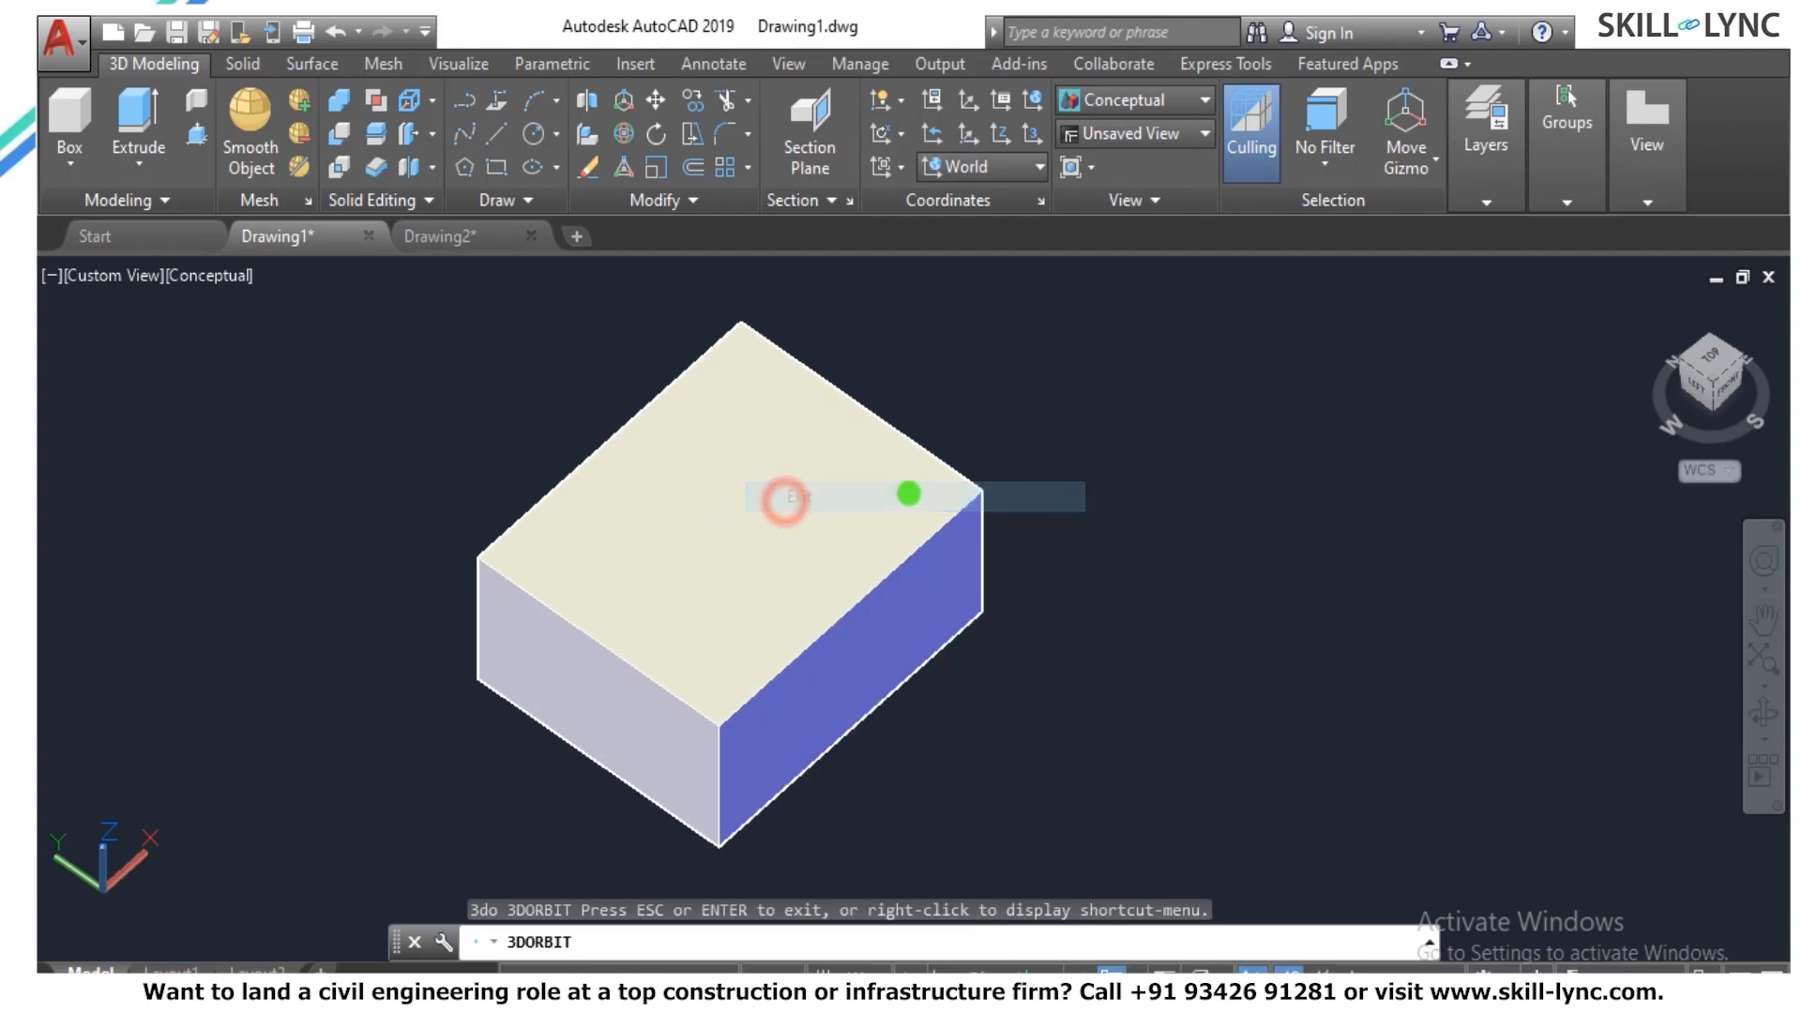
scroll(957, 455, "up", 2)
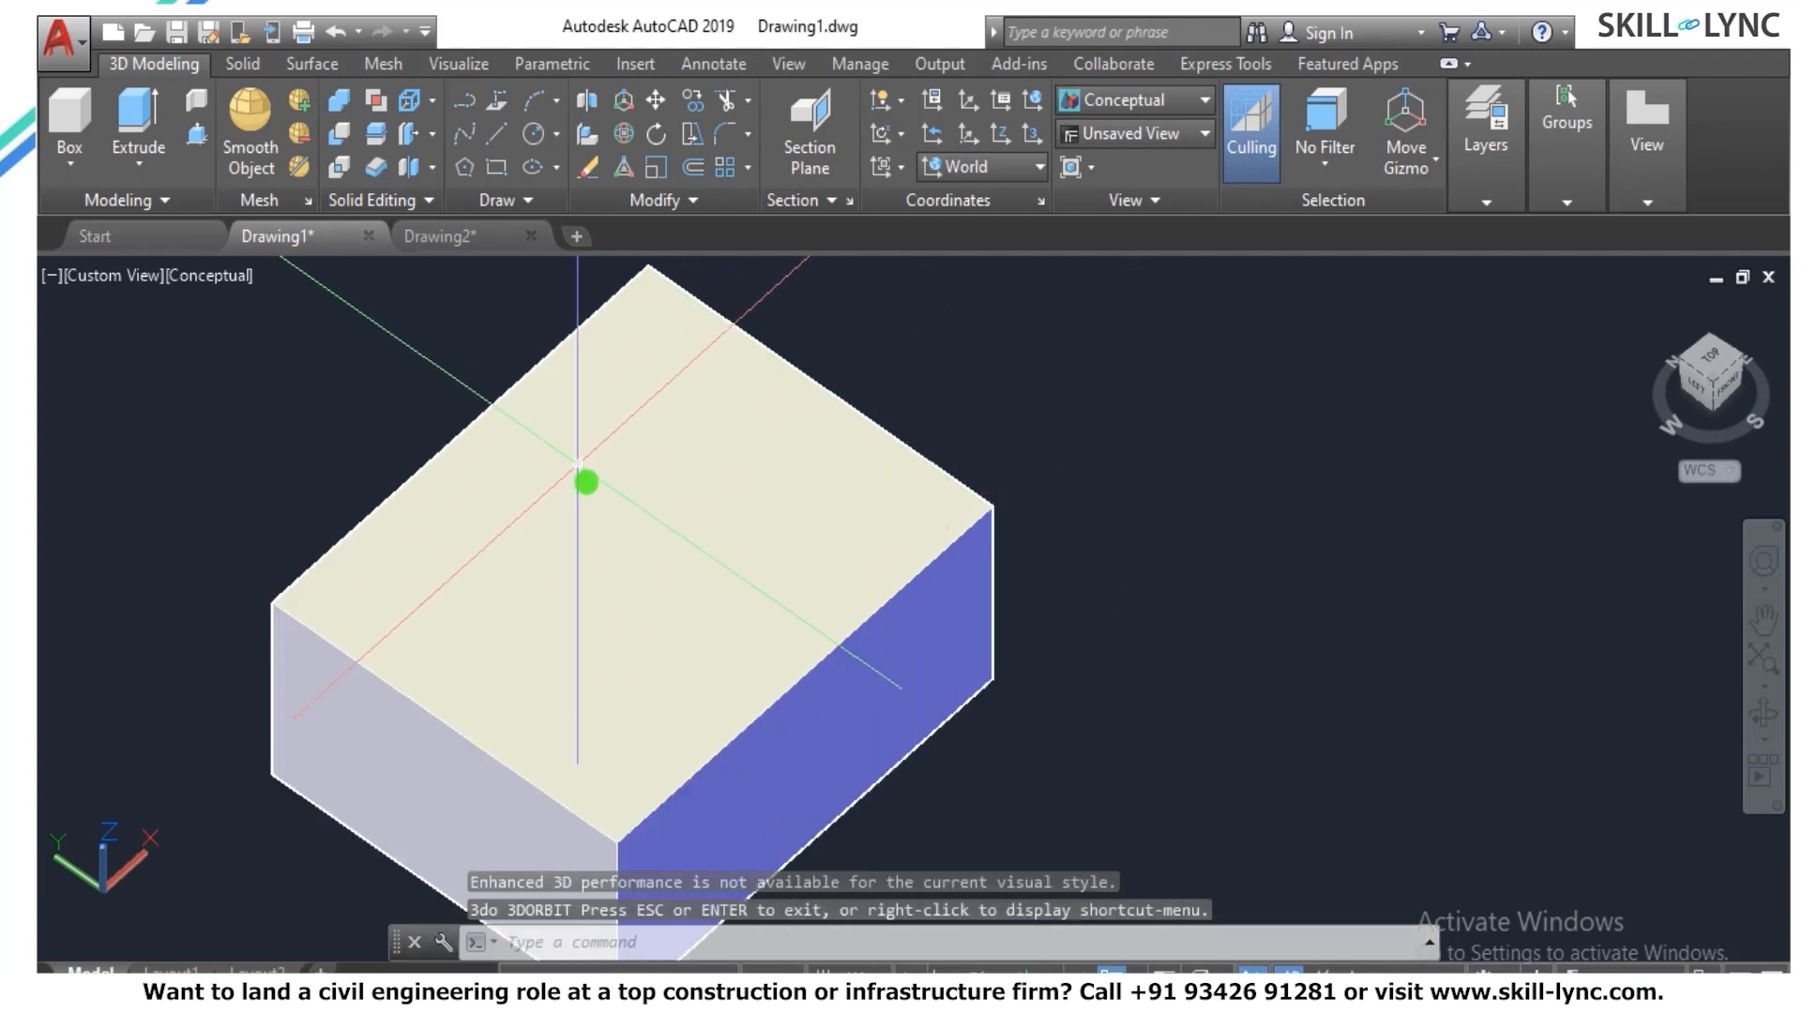
scroll(715, 413, "down", 2)
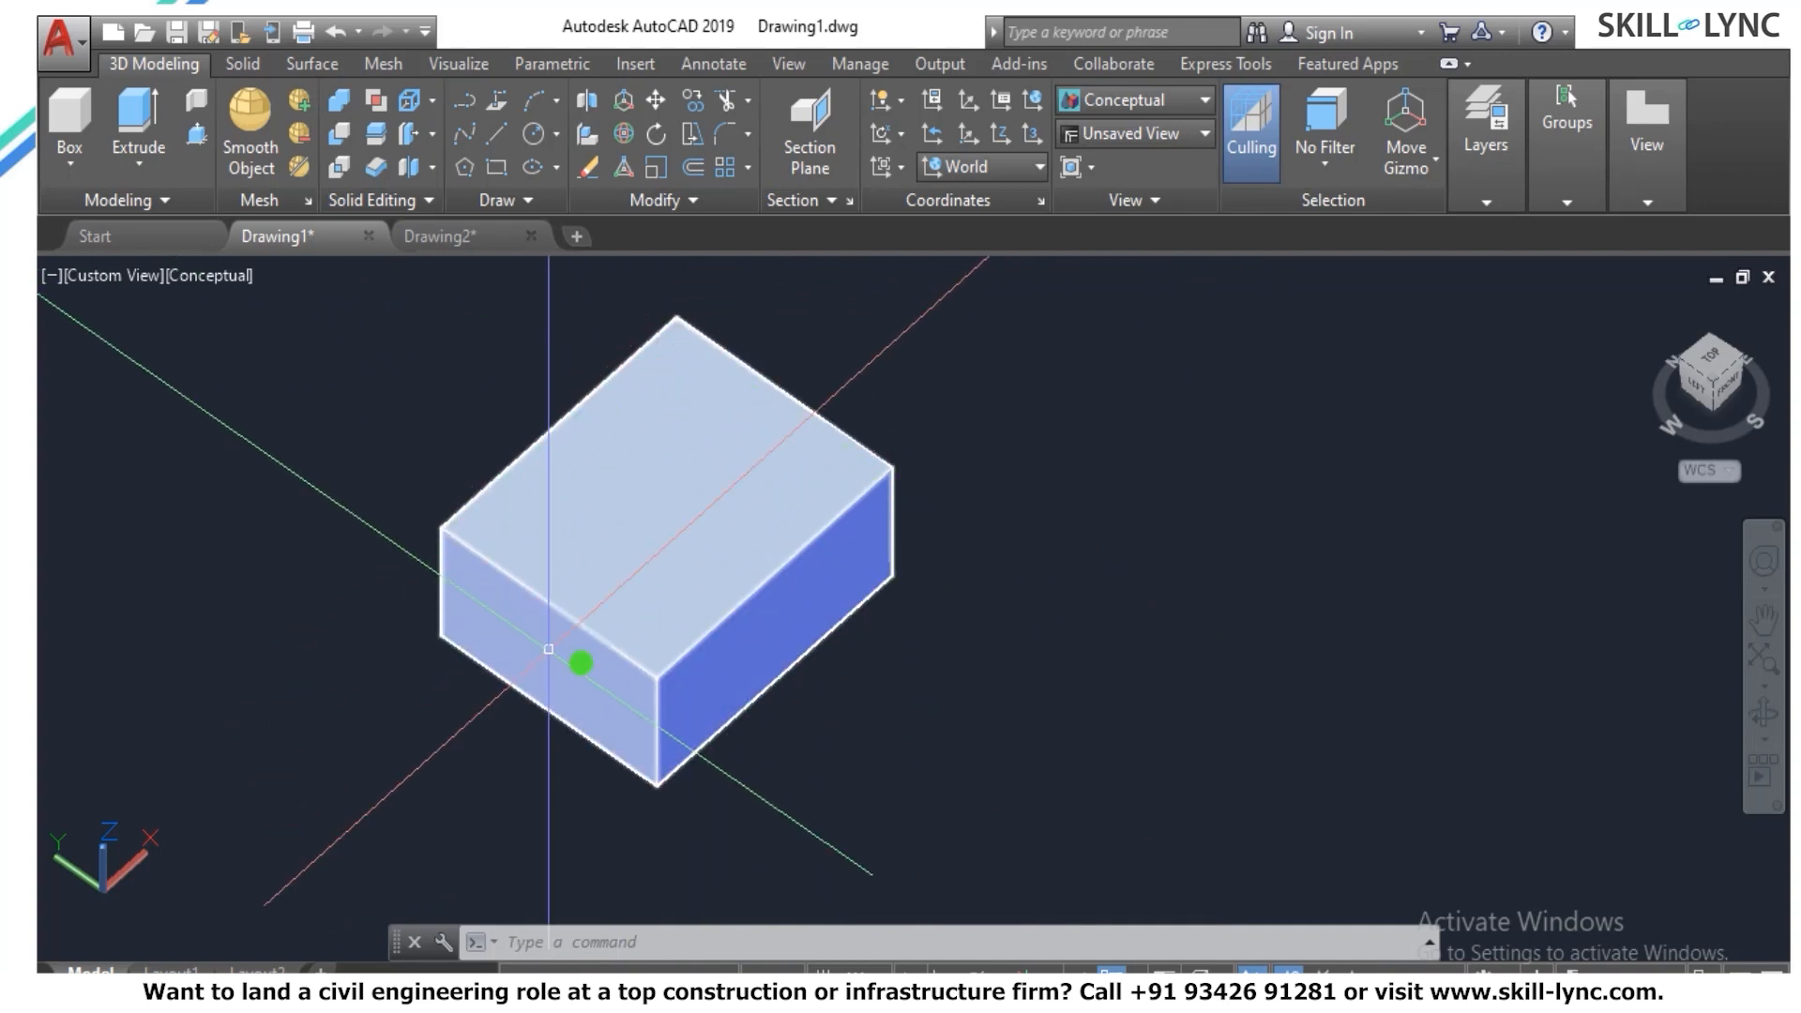
scroll(848, 499, "up", 3)
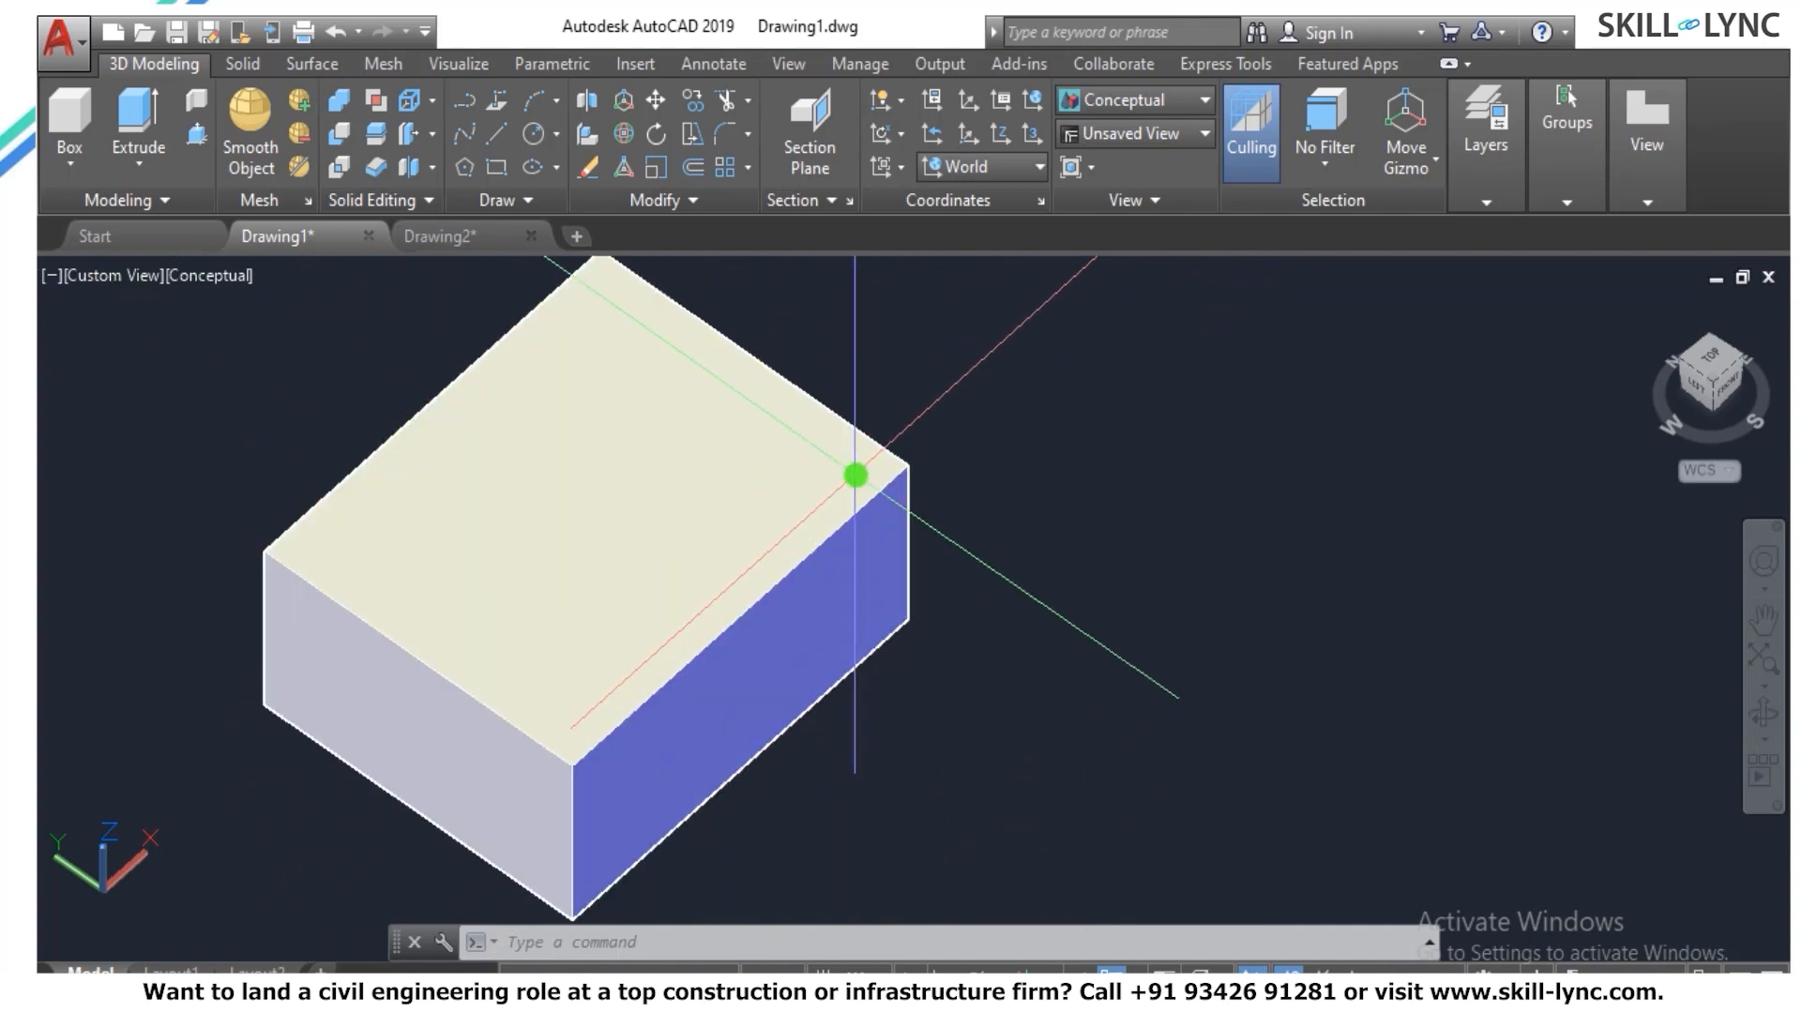
scroll(1026, 659, "down", 3)
scroll(1027, 660, "up", 2)
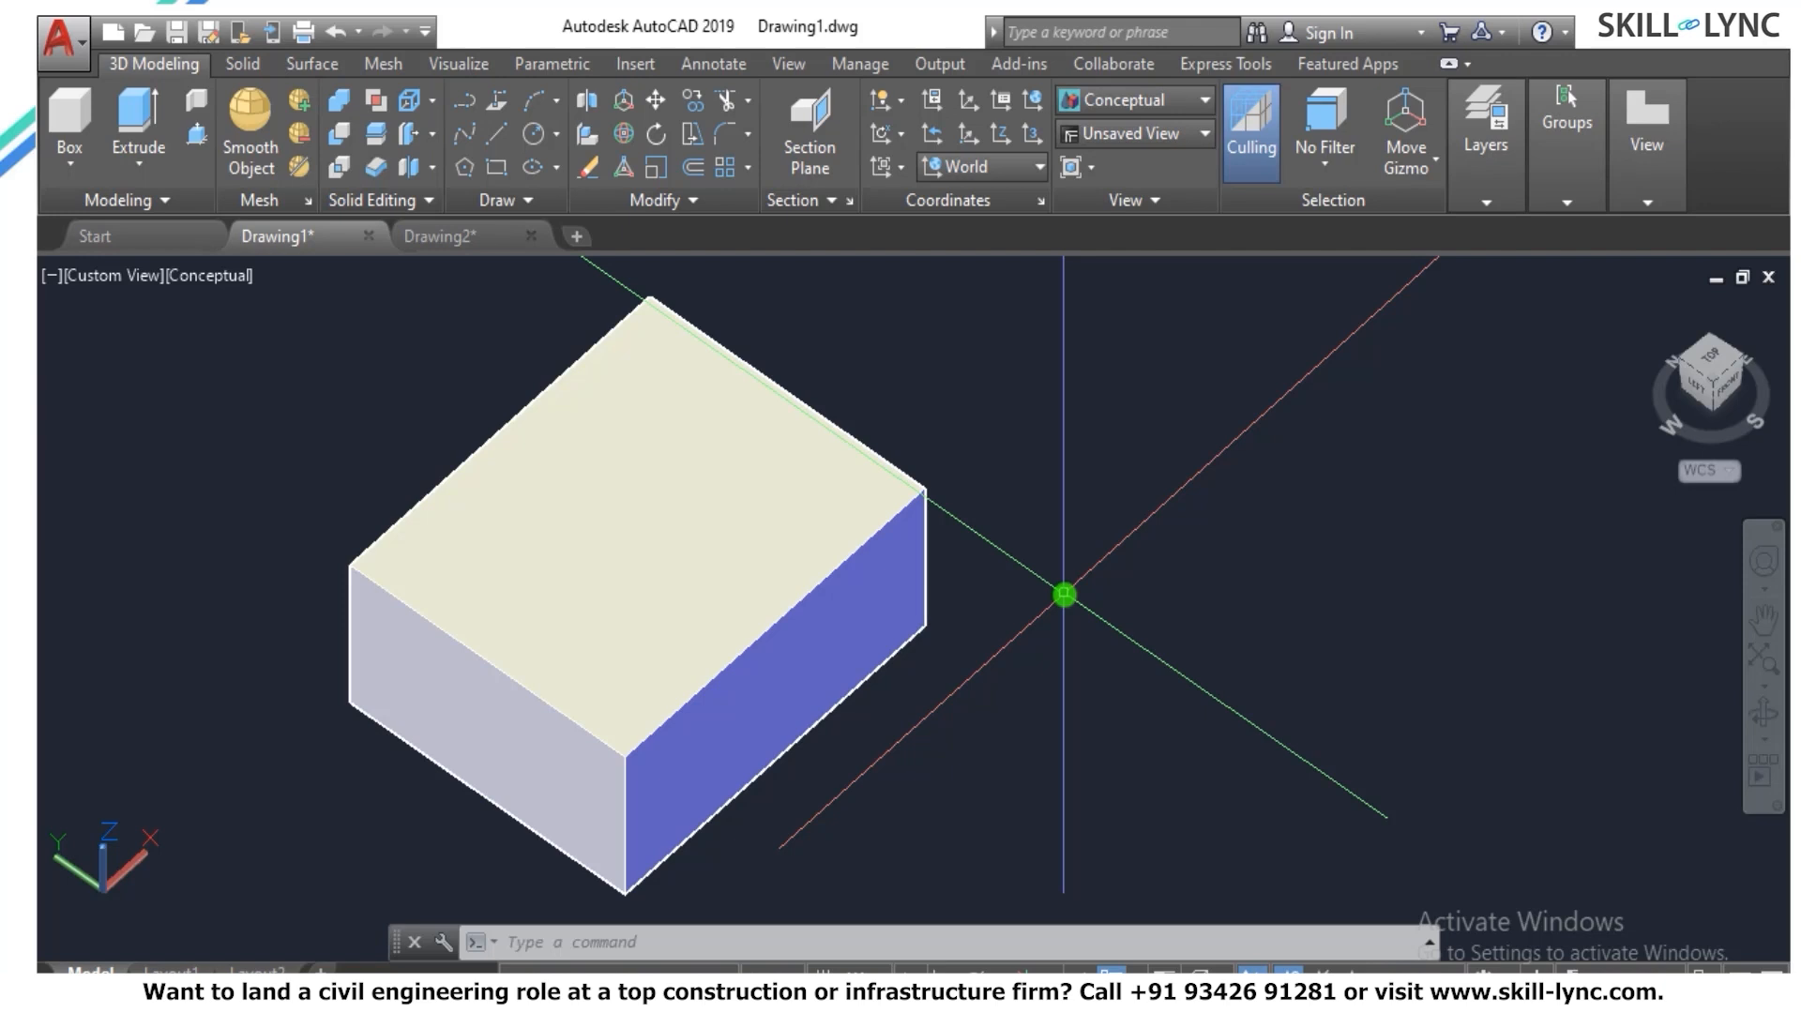
Use SOLIDEDIT's face Extrude option to extrude the box's top face by 20 with a taper angle of 0.
type("solidedit")
key("Return")
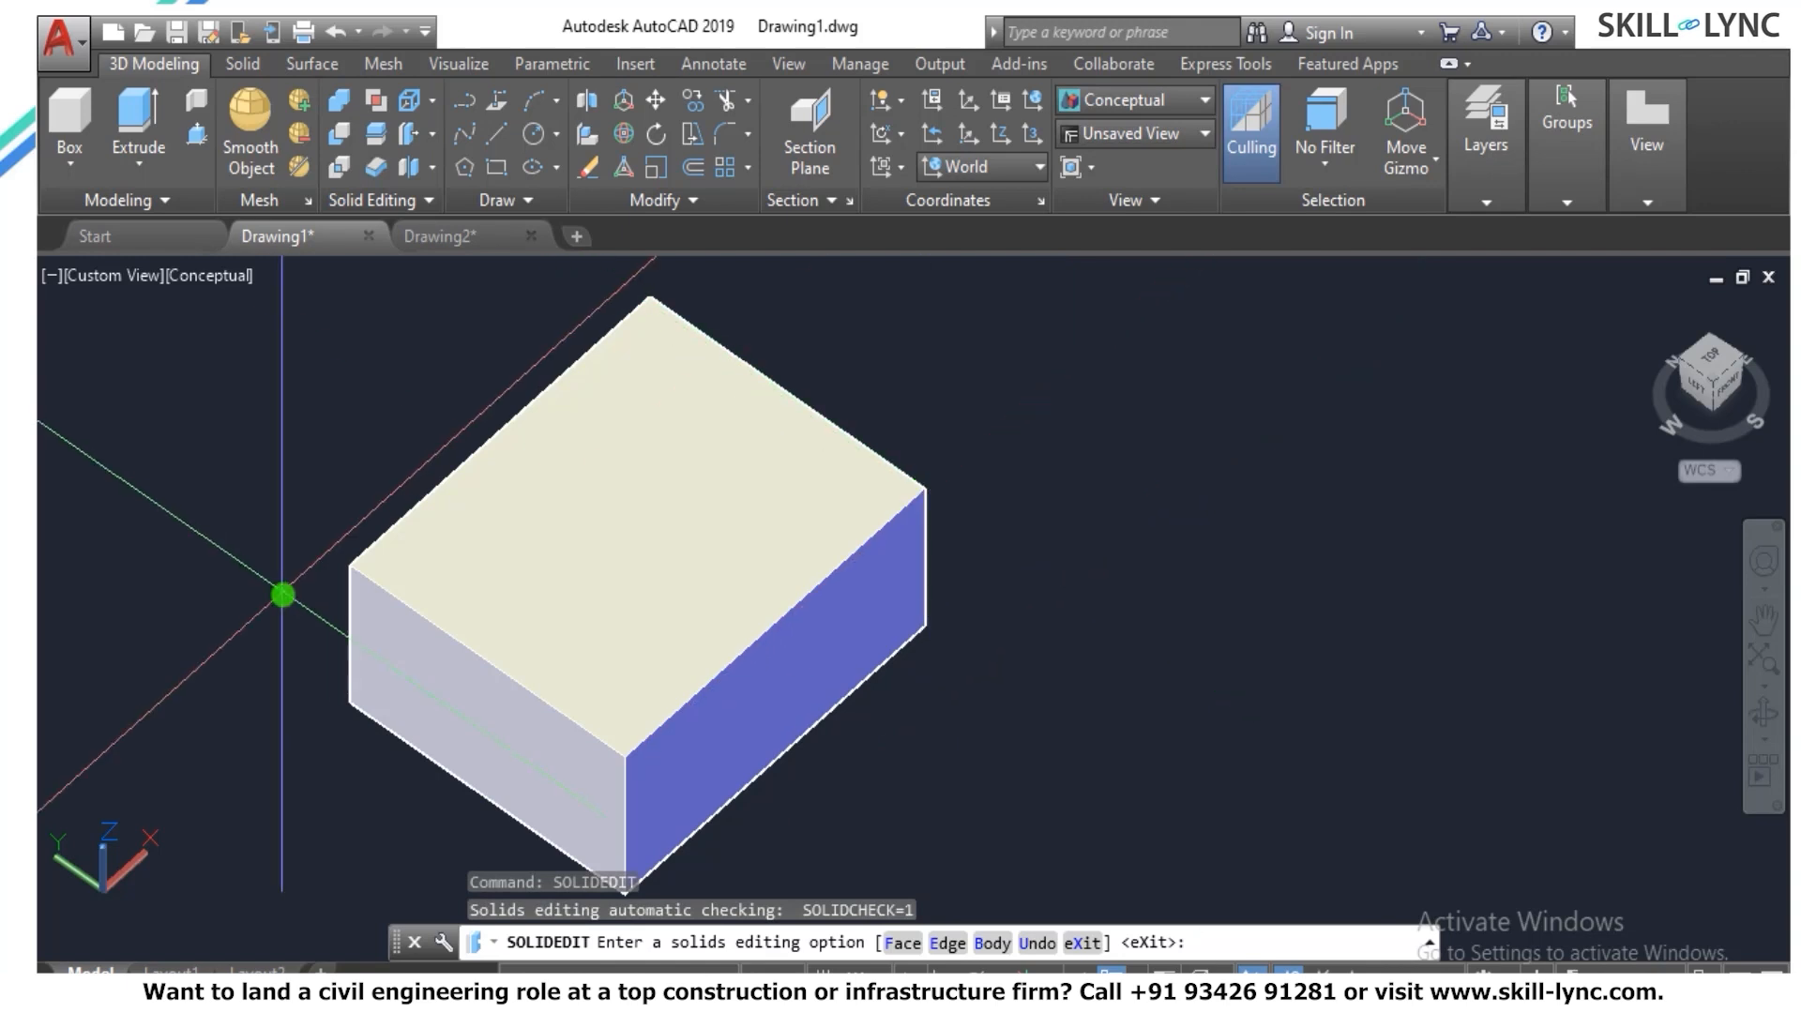
left_click(901, 939)
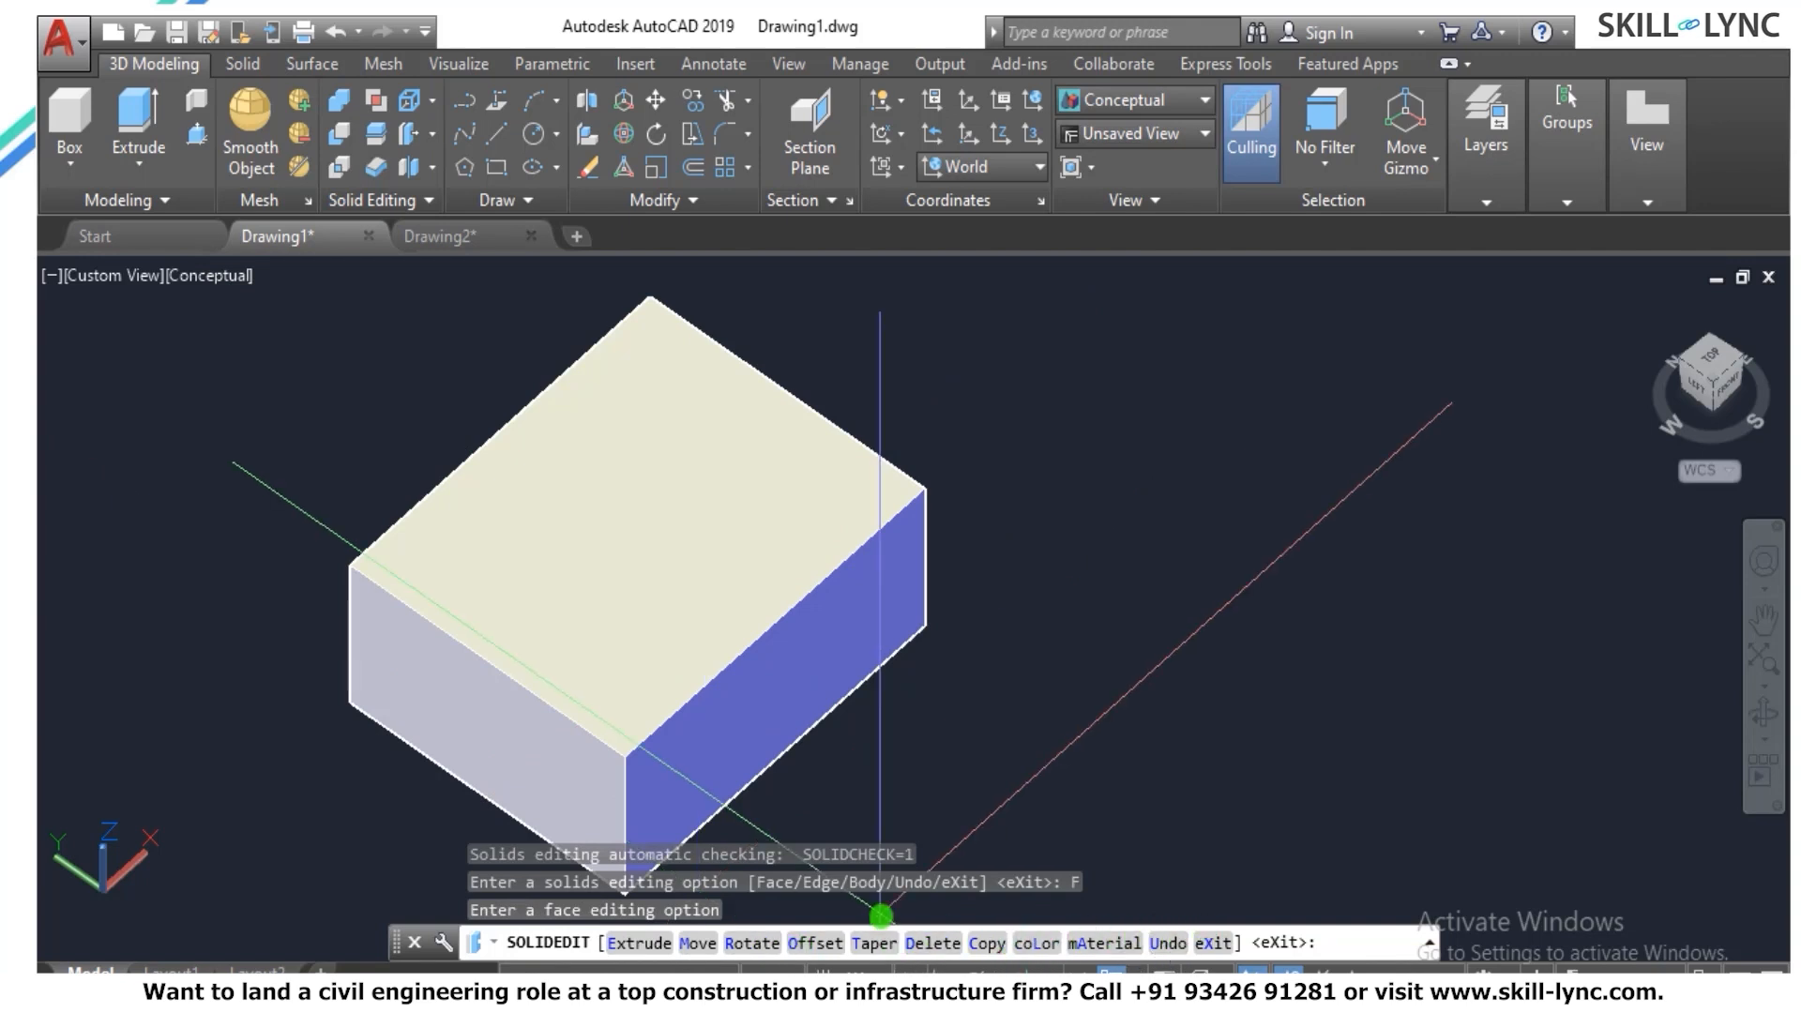
scroll(643, 616, "down", 3)
scroll(691, 679, "up", 3)
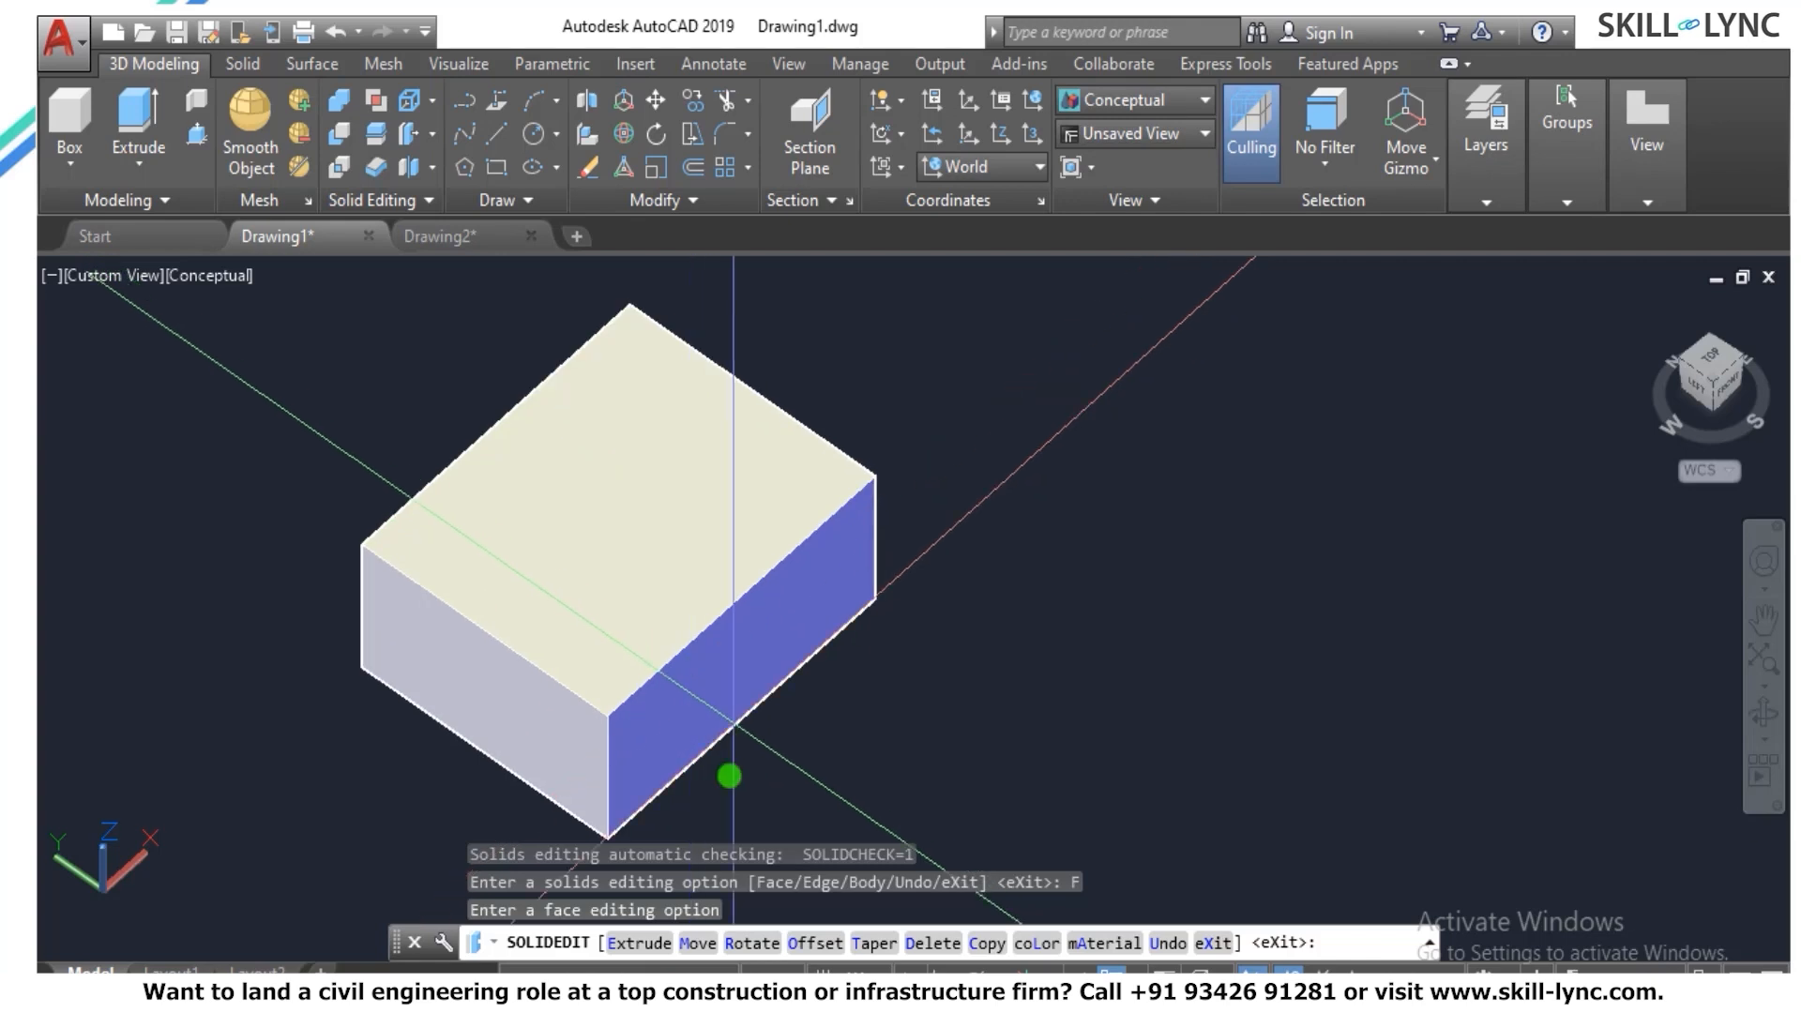
left_click(639, 943)
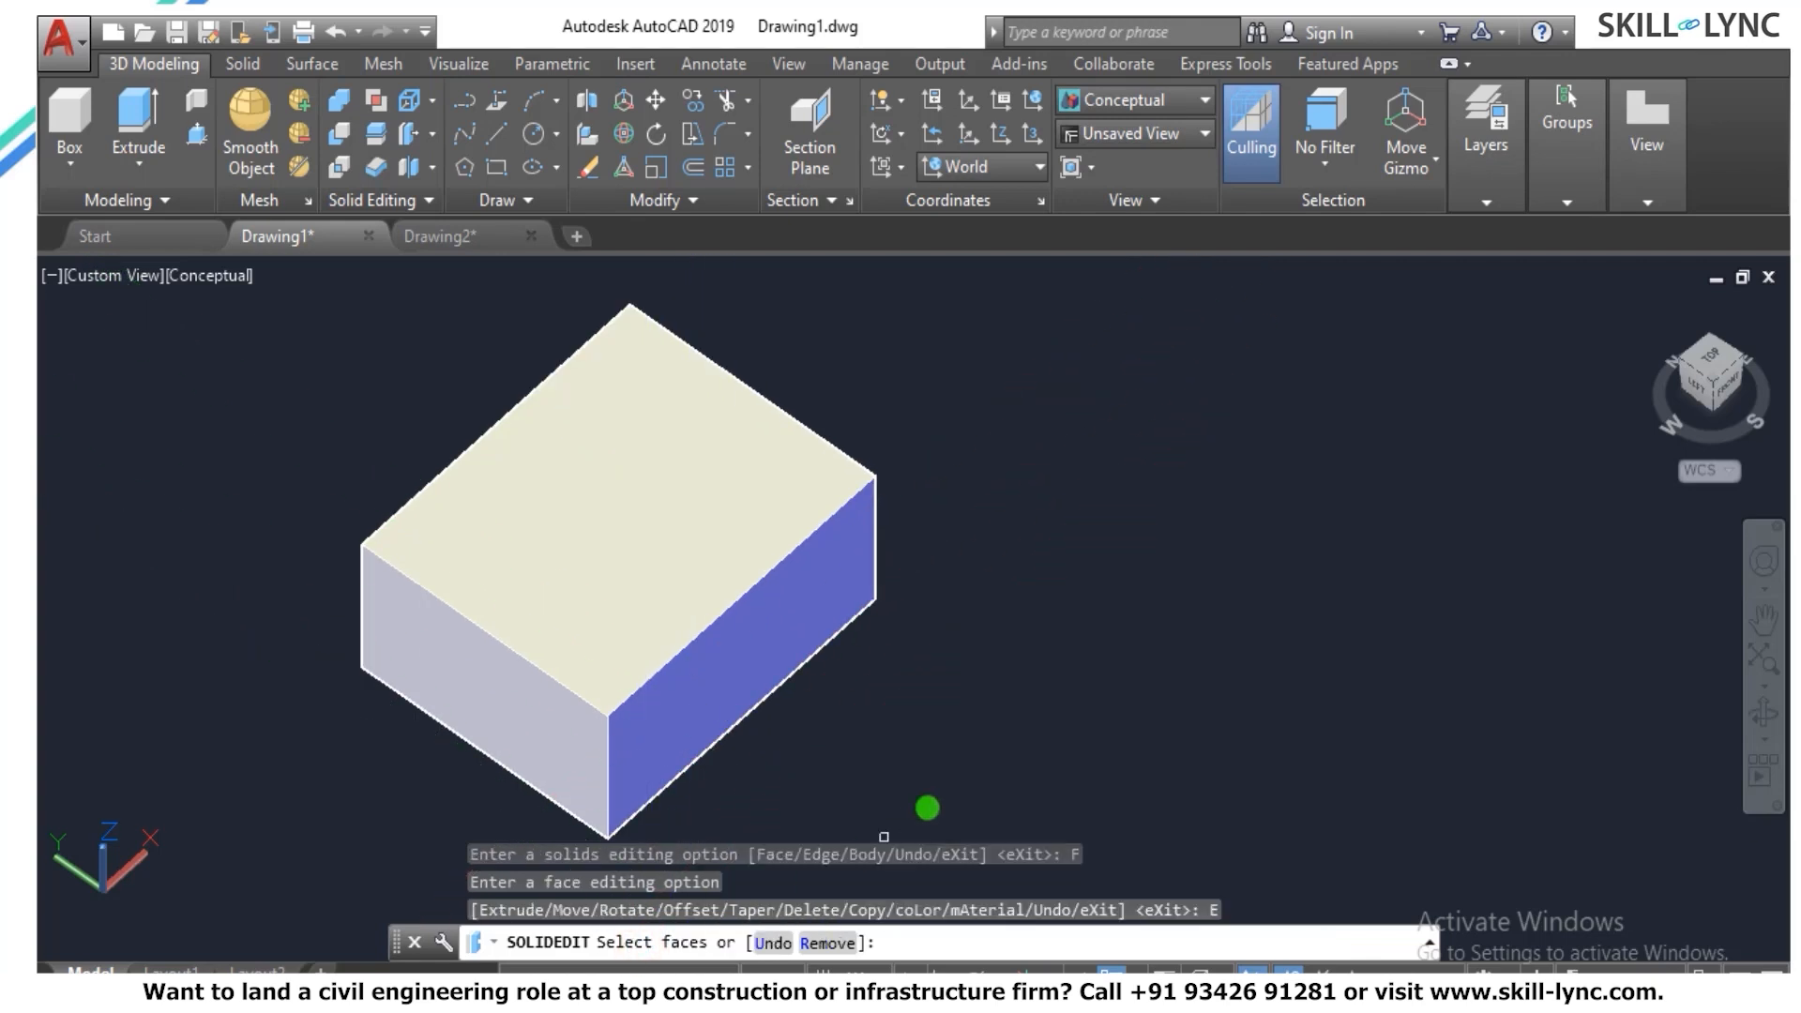
left_click(629, 487)
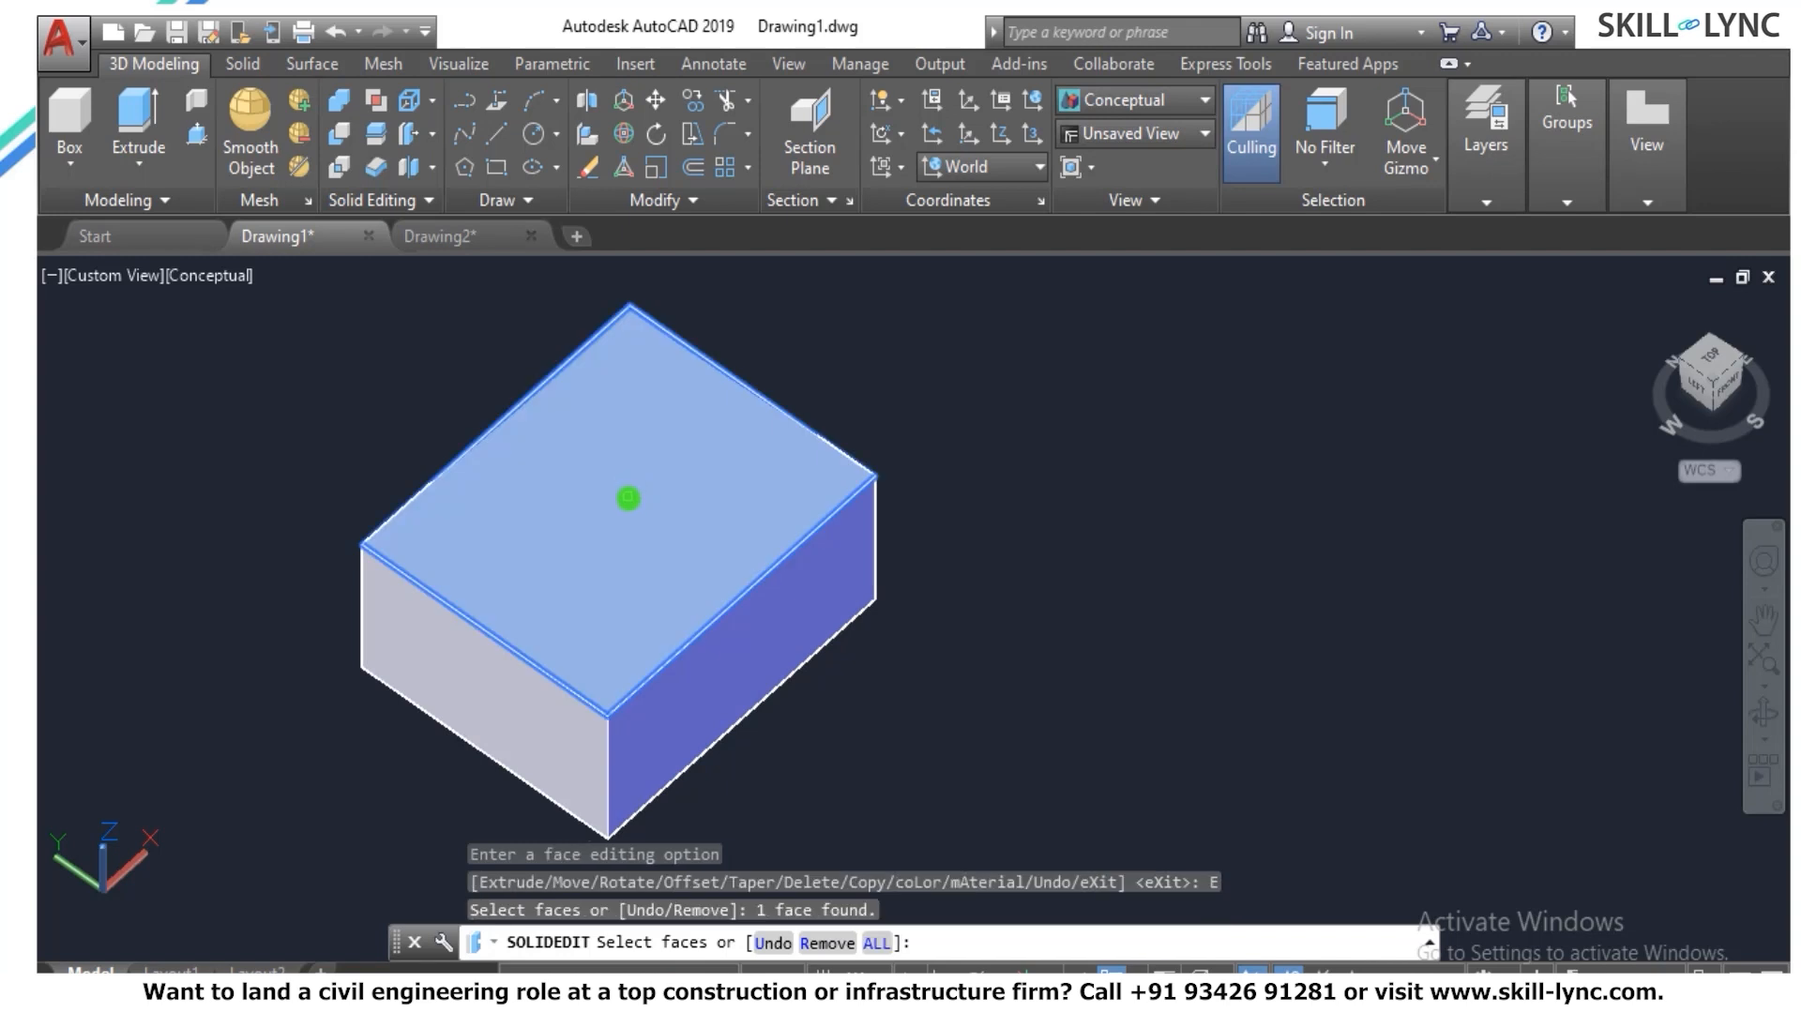
key("Return")
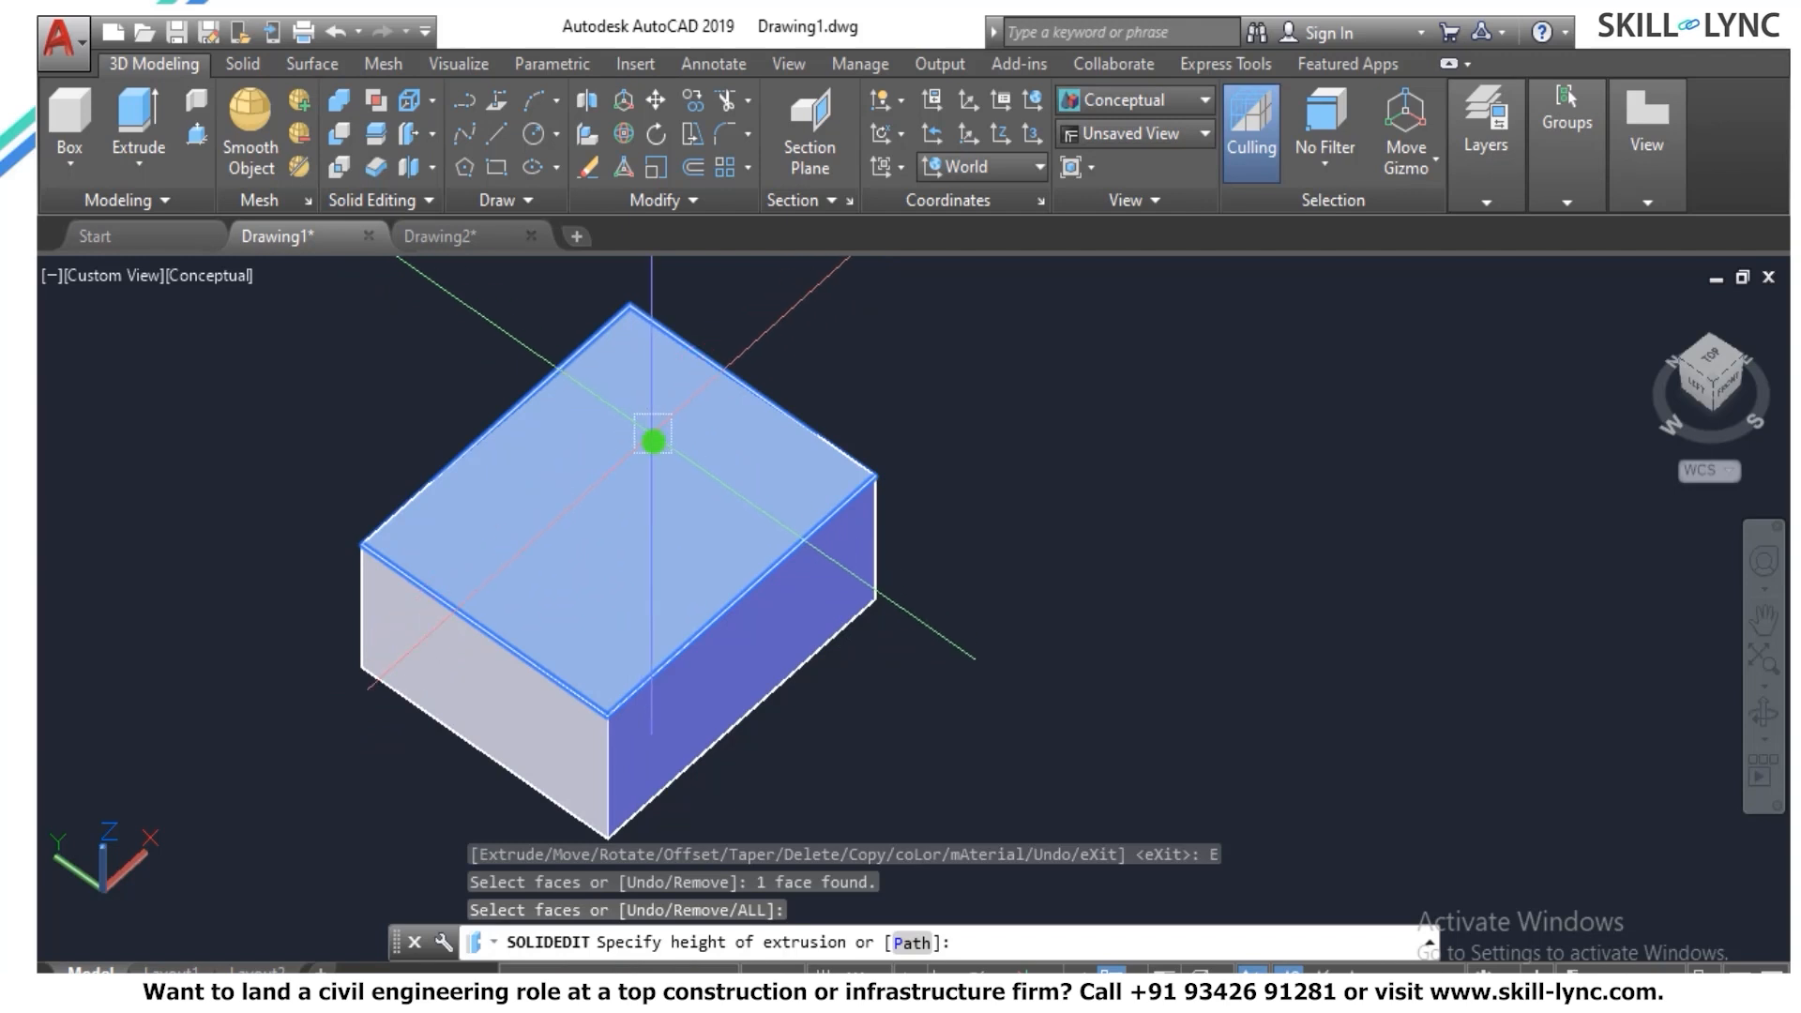
type("20")
key("Return")
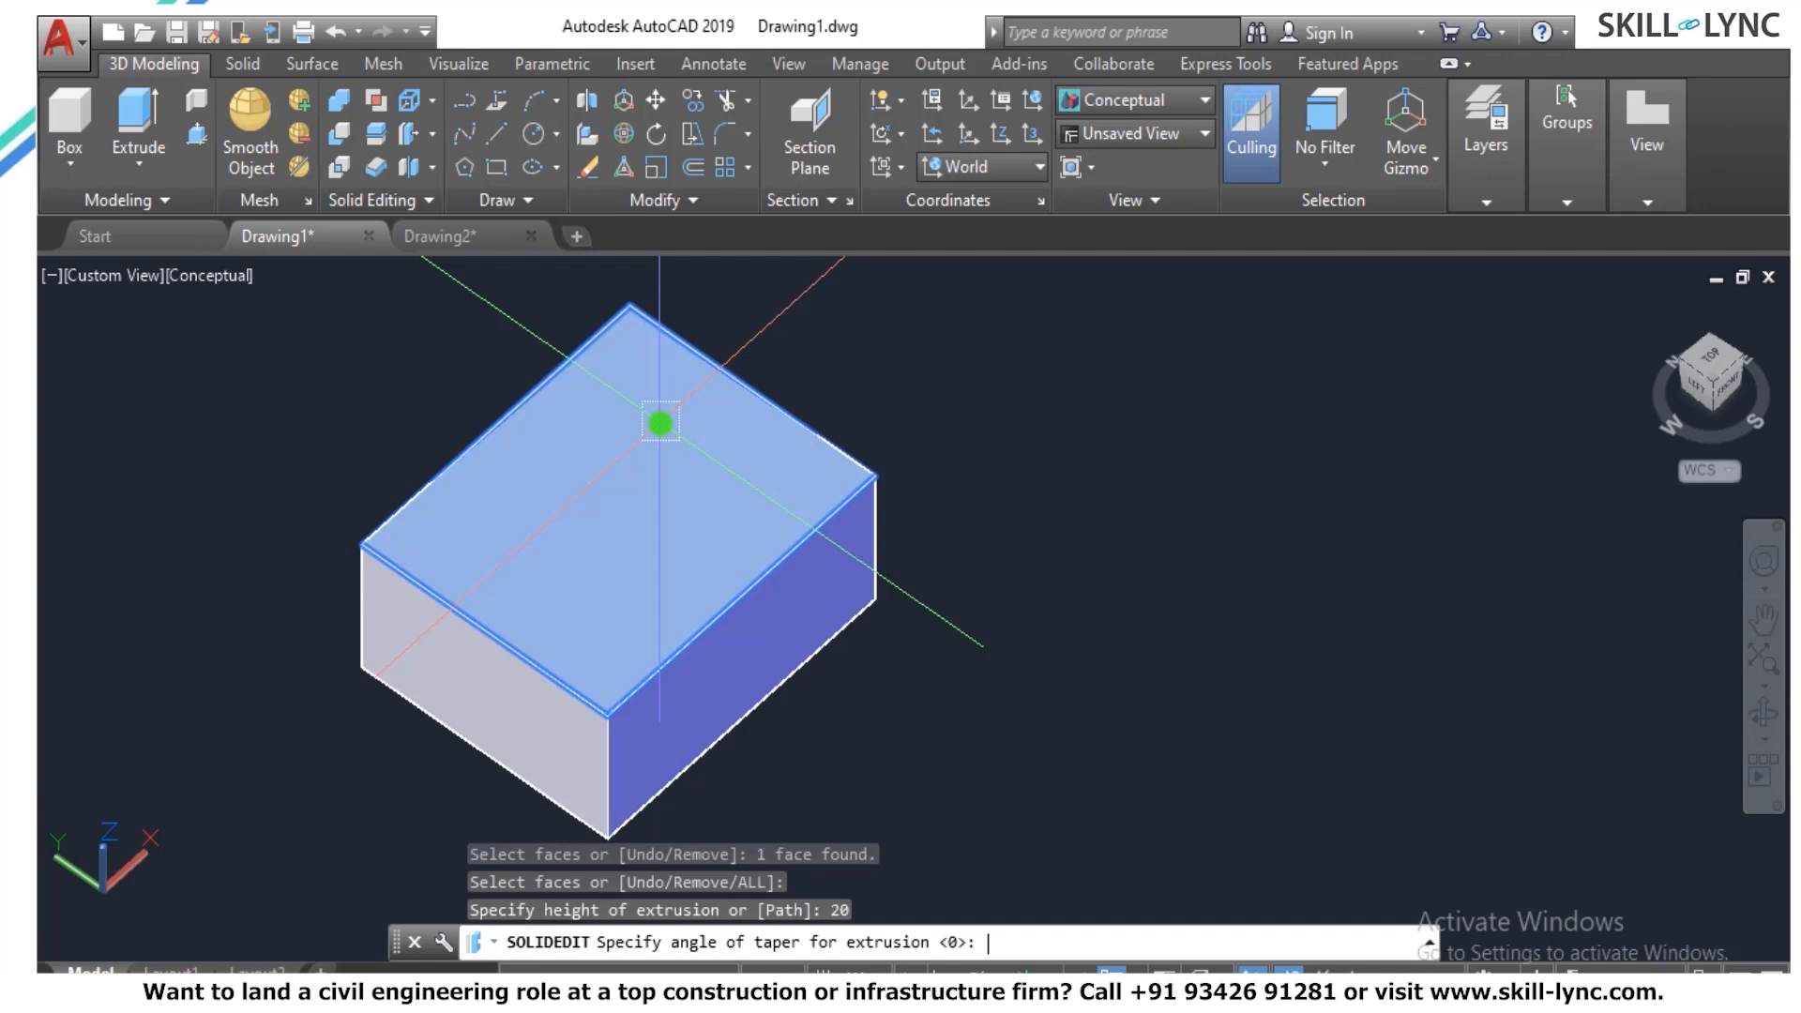
key("Return")
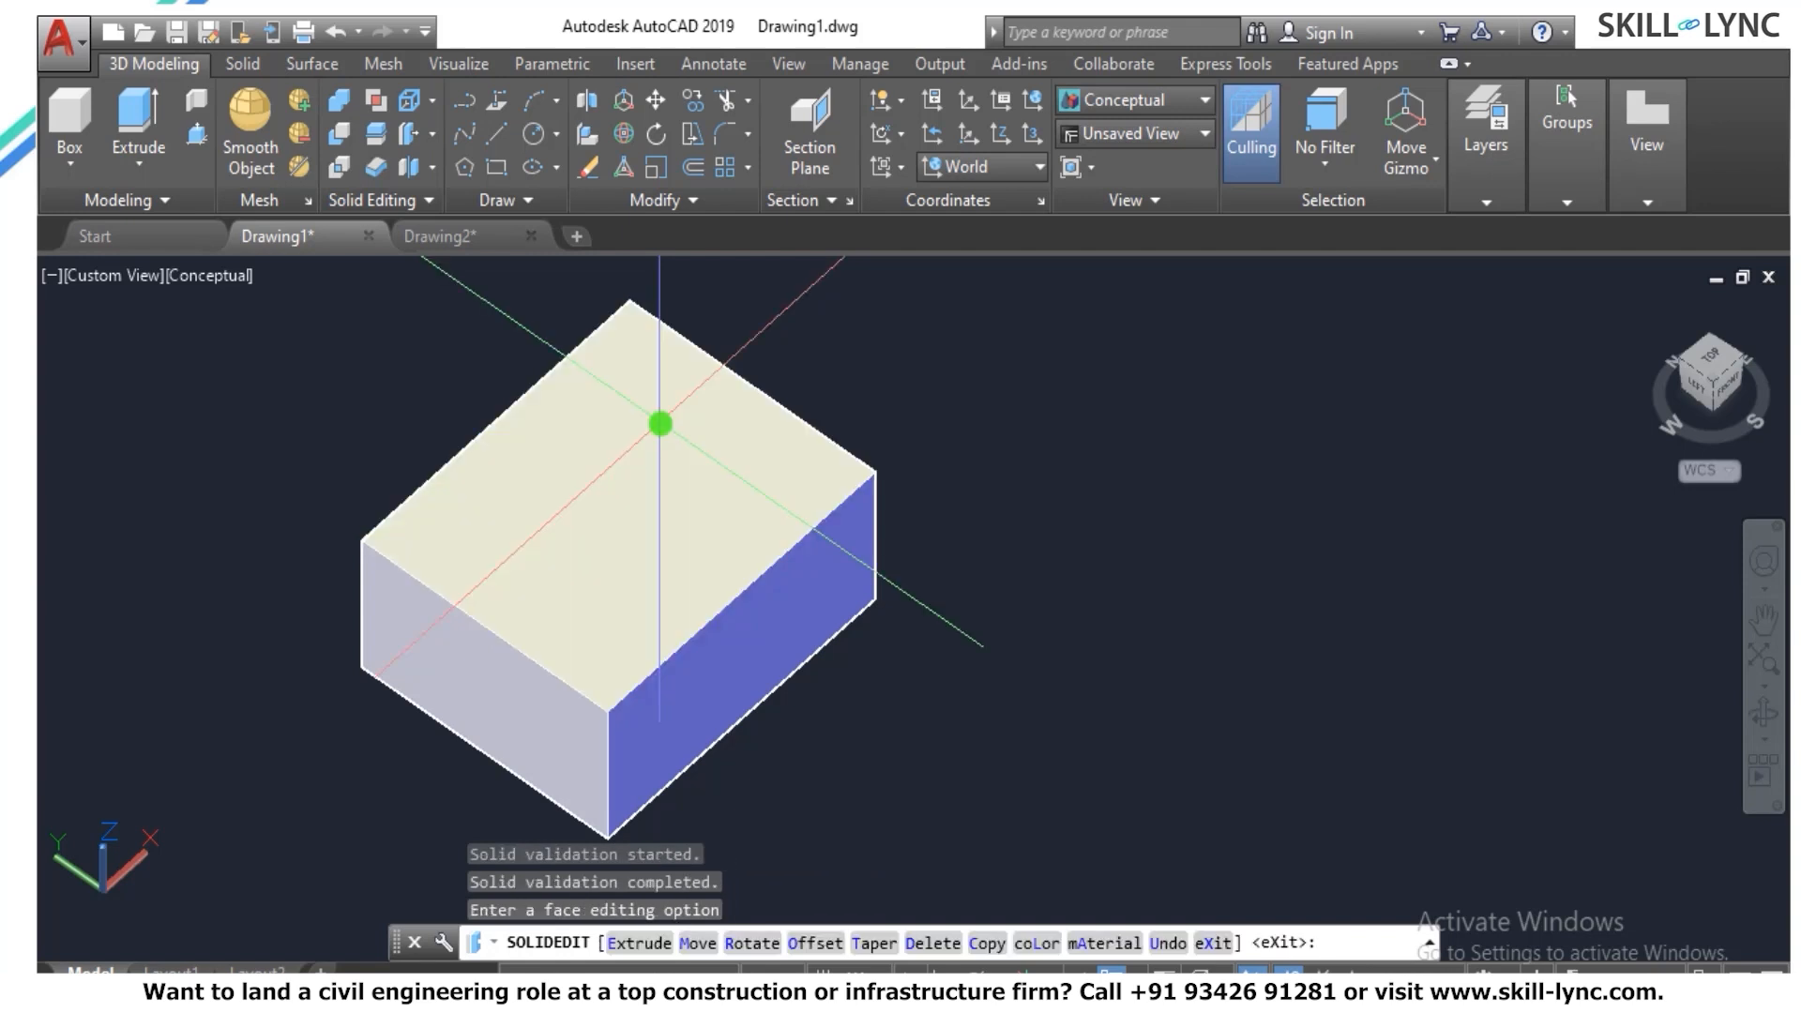
Try to start a distance measurement within face editing, and review the available 2D and 3D object snap modes.
type("di")
key("Return")
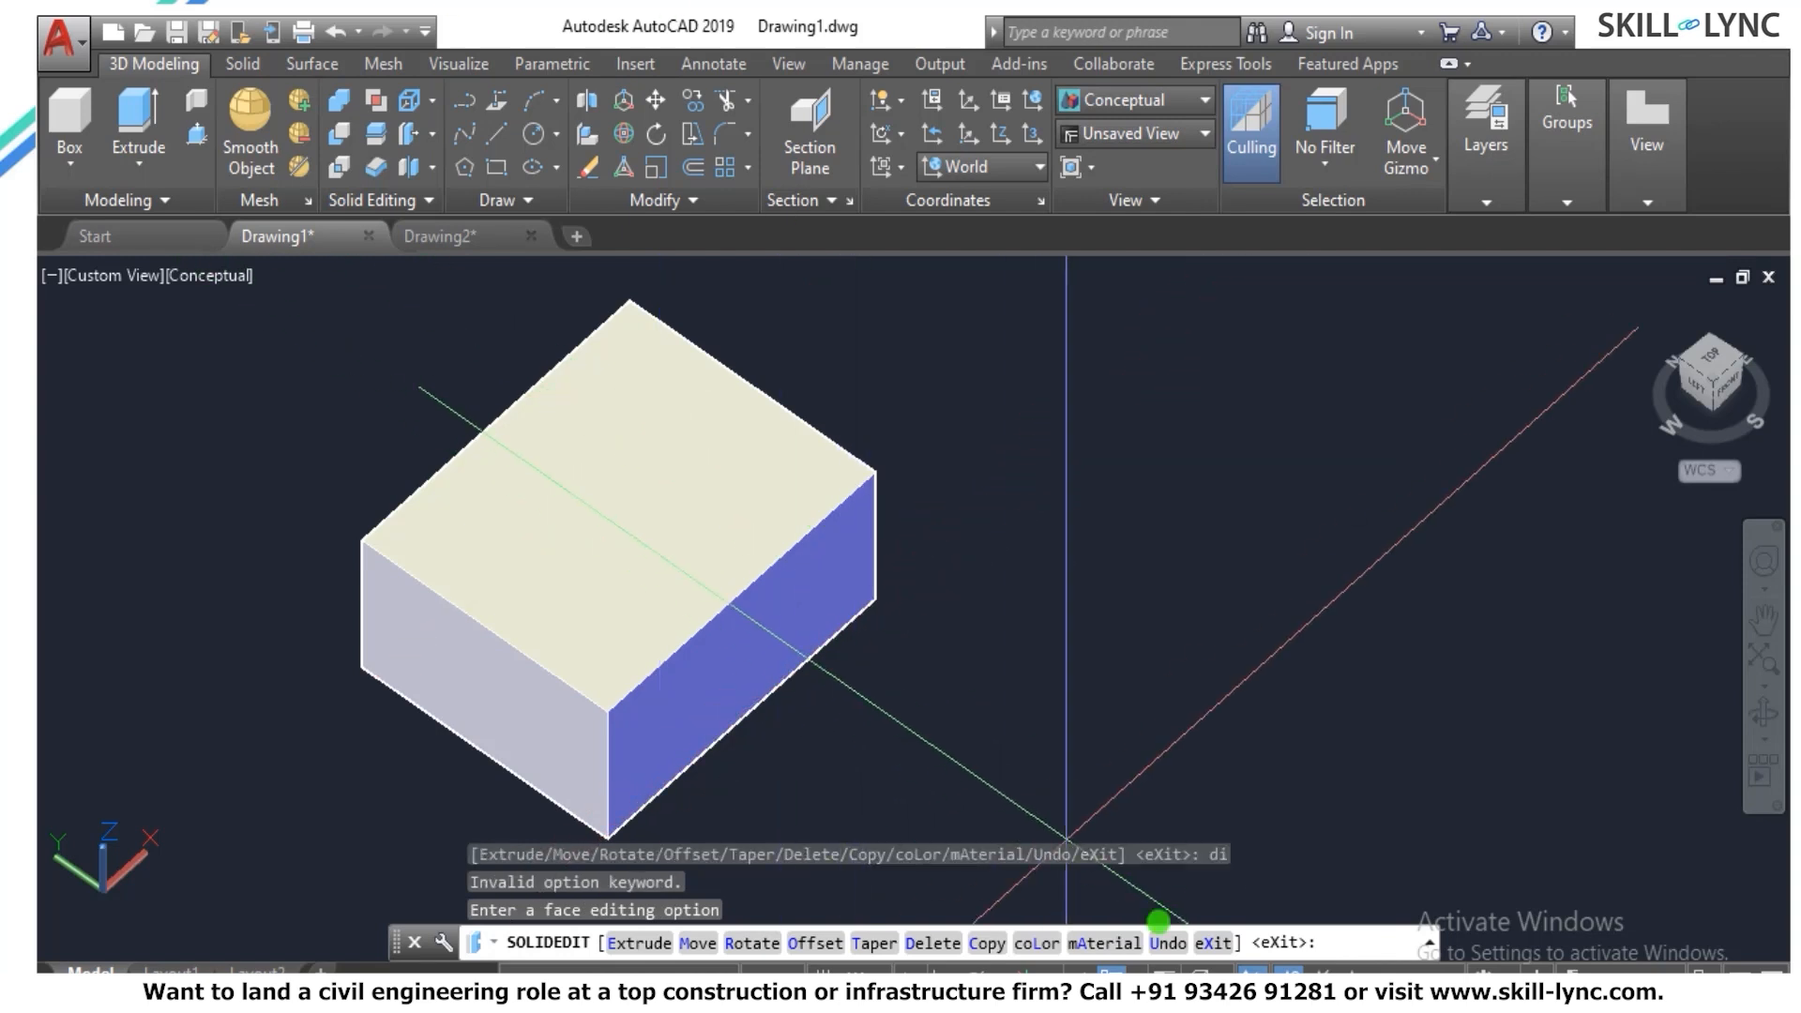
left_click(1134, 970)
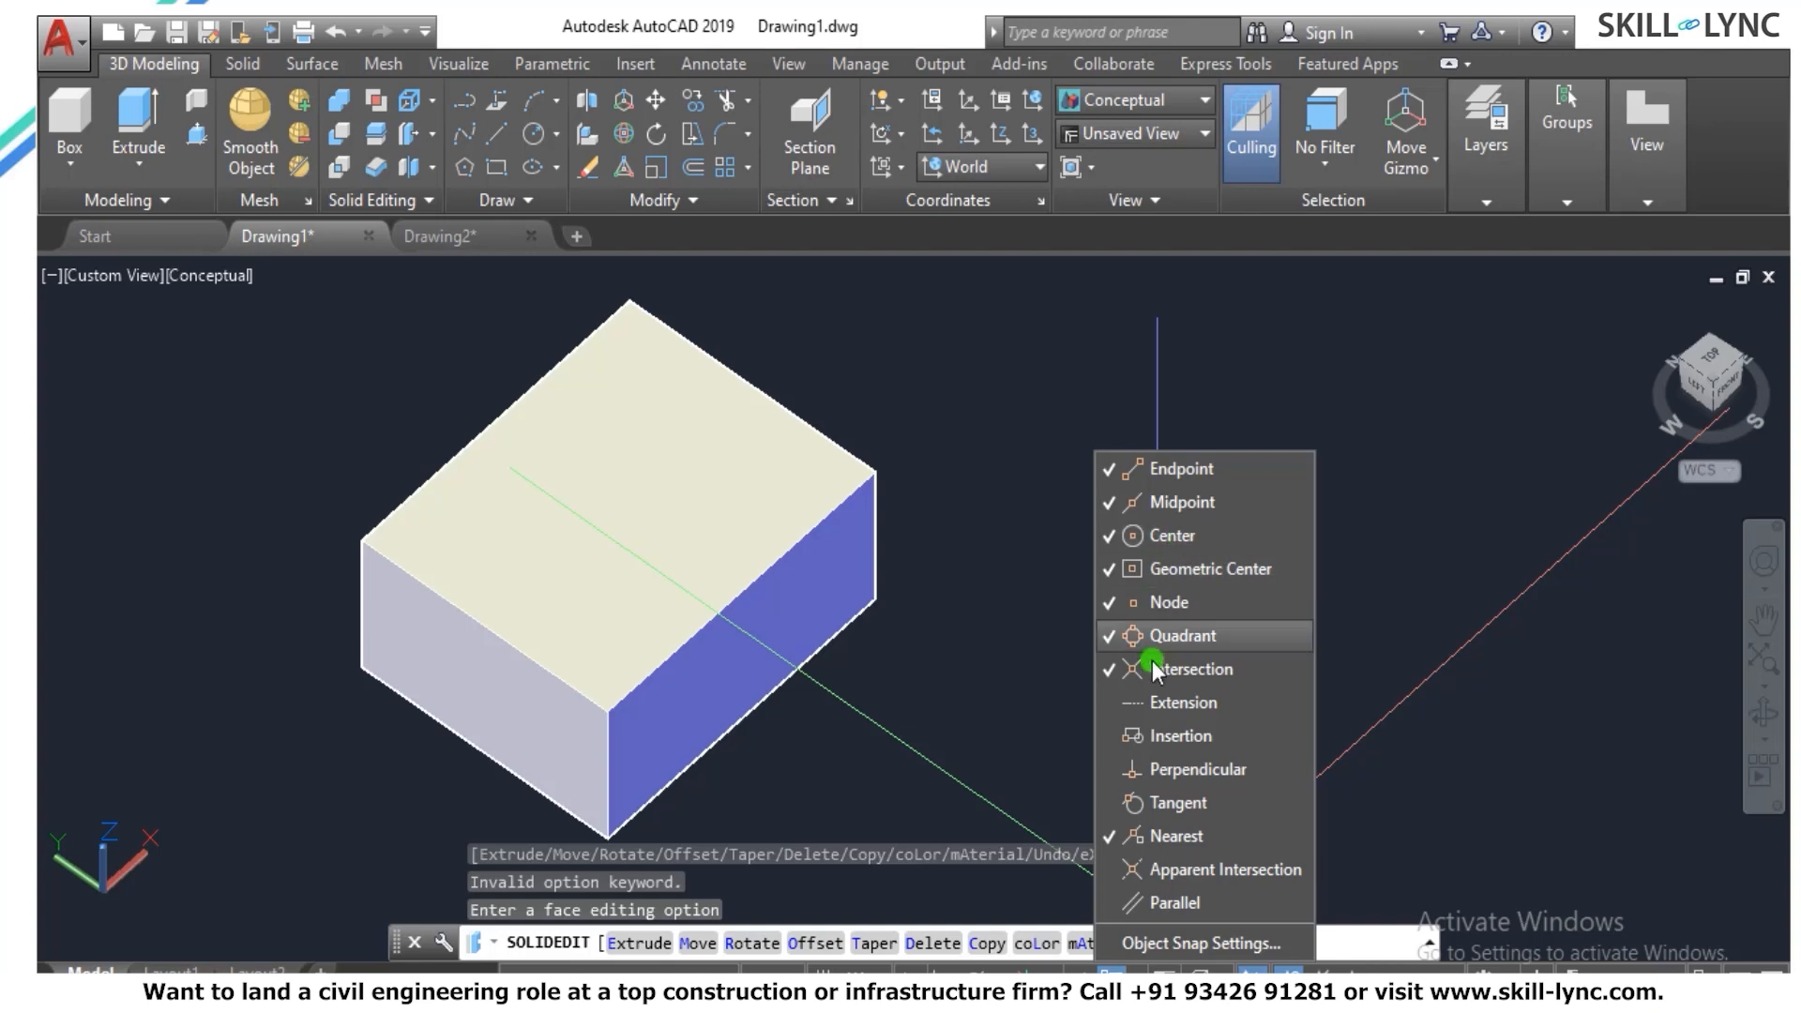
left_click(1222, 969)
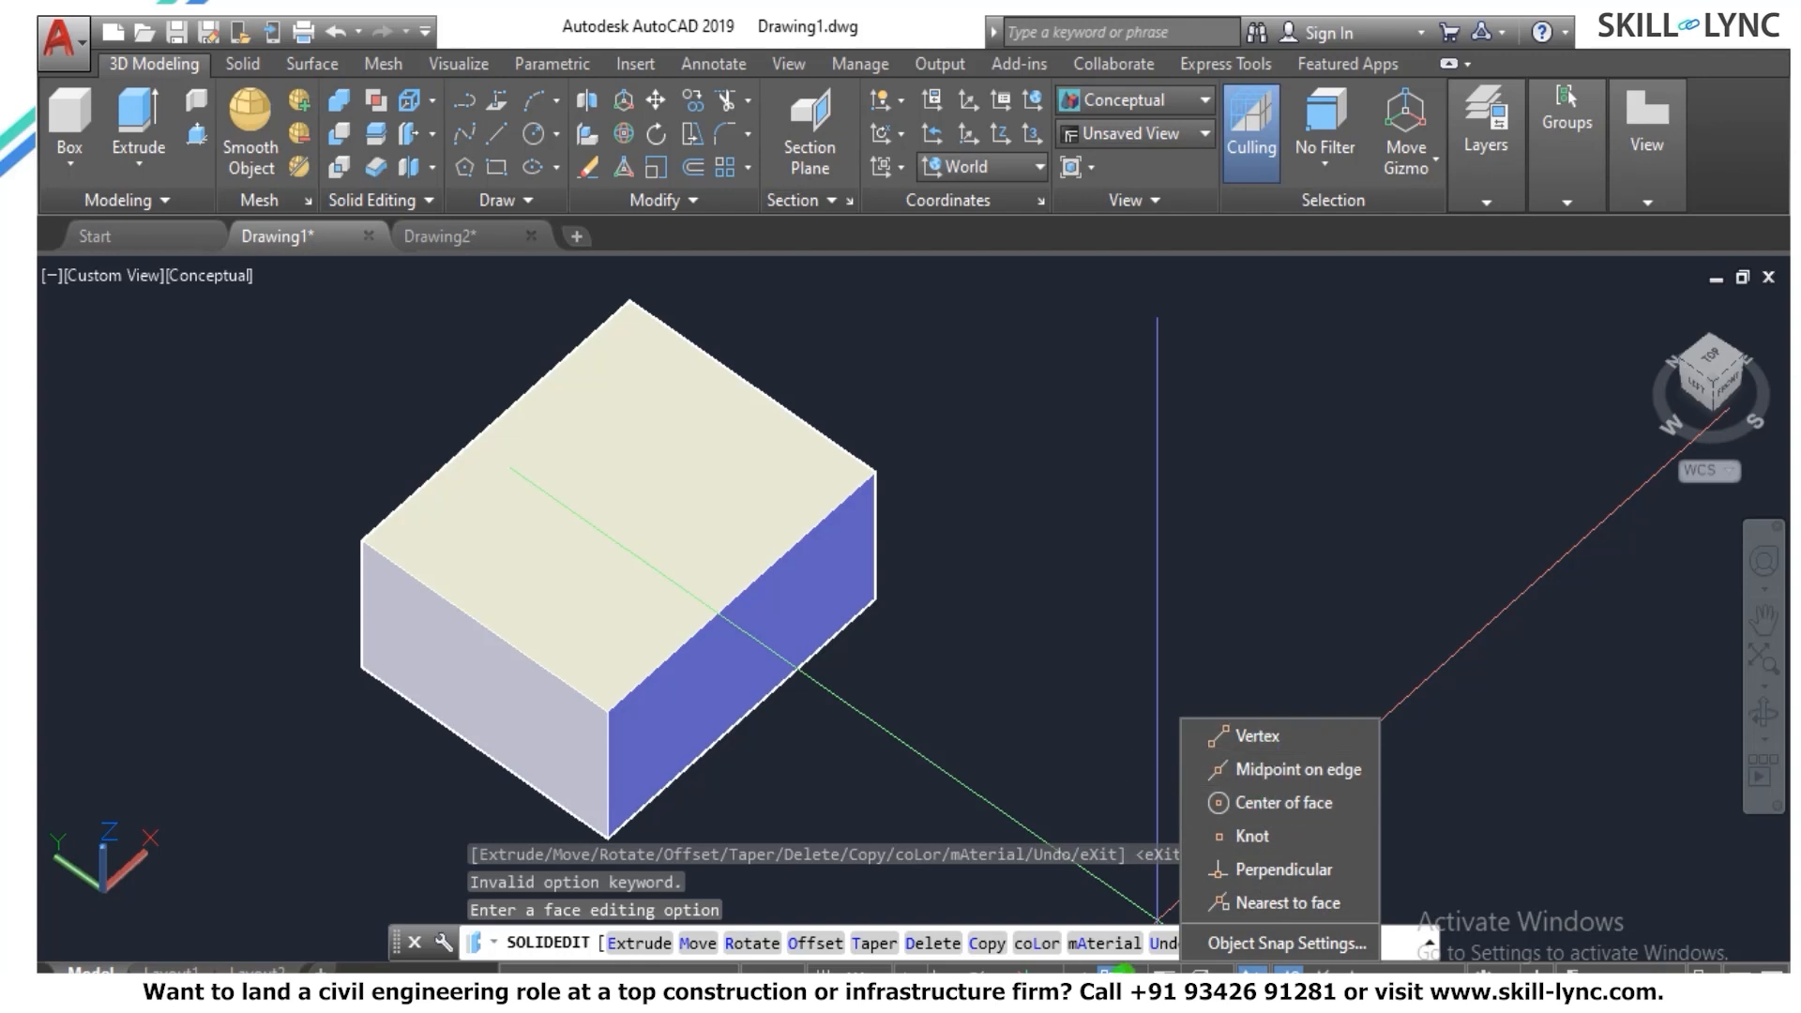
left_click(1130, 971)
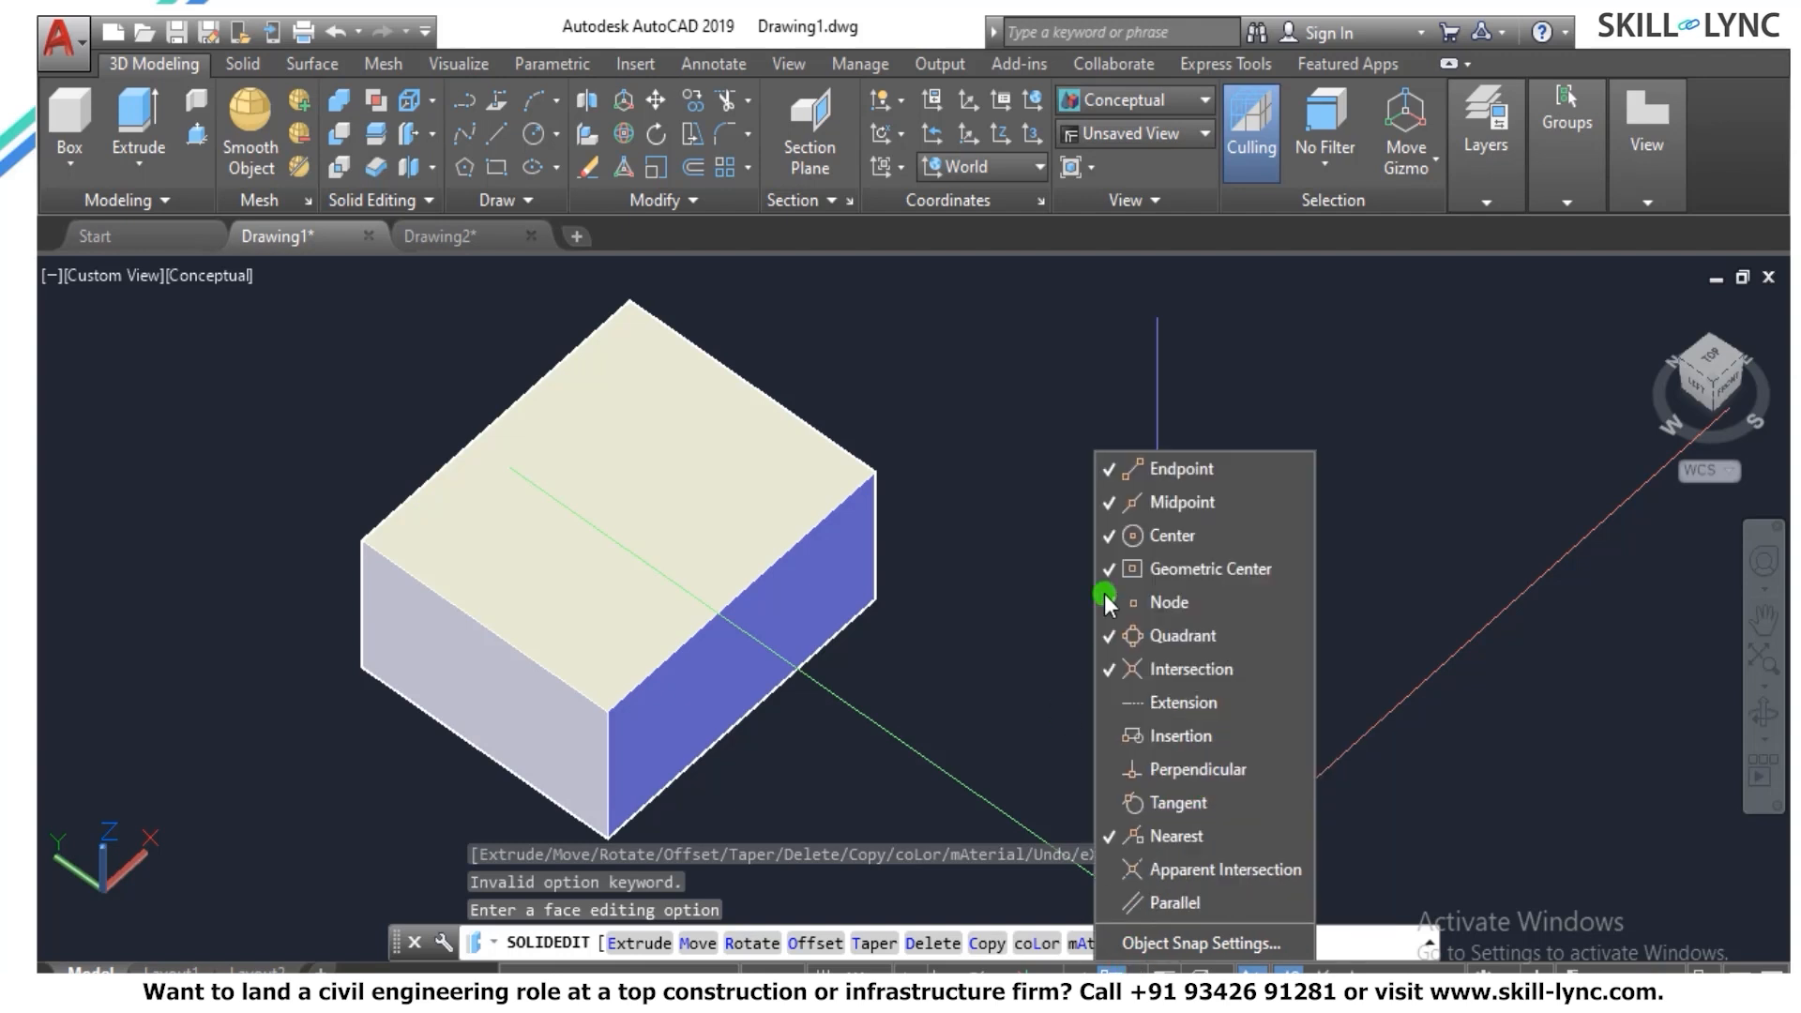
left_click(1066, 527)
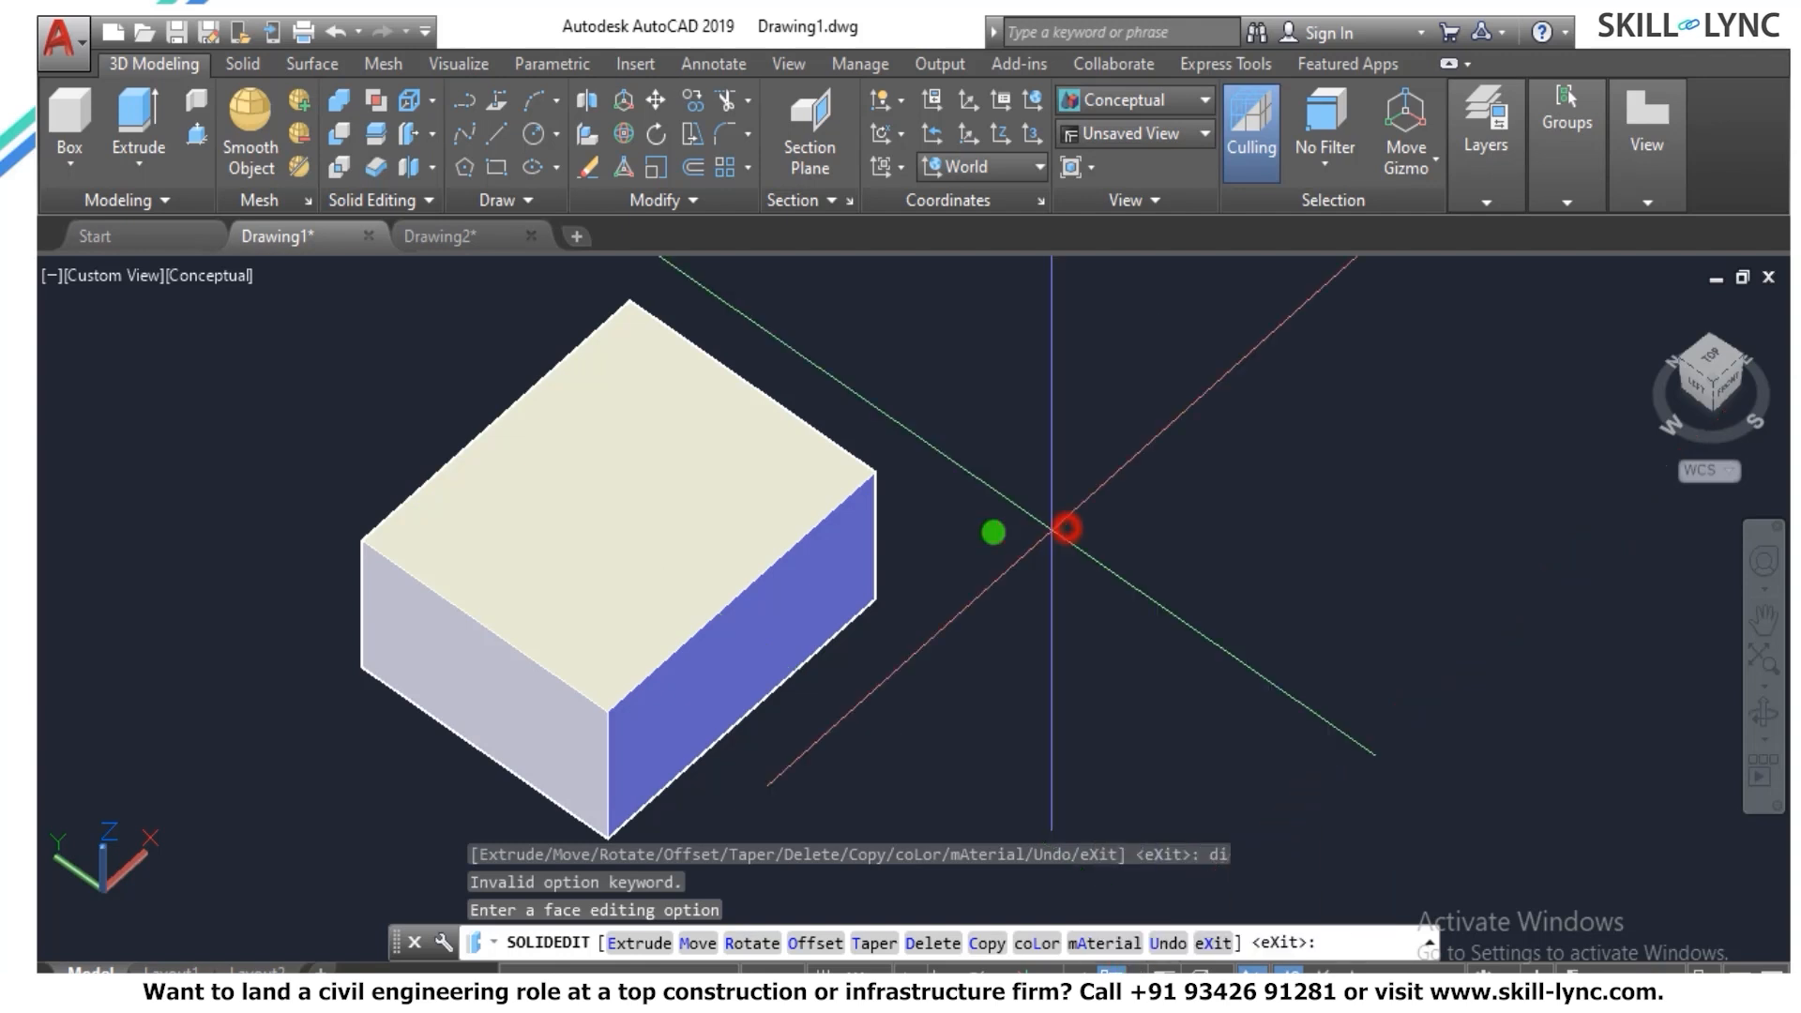
left_click(1134, 967)
left_click(1069, 472)
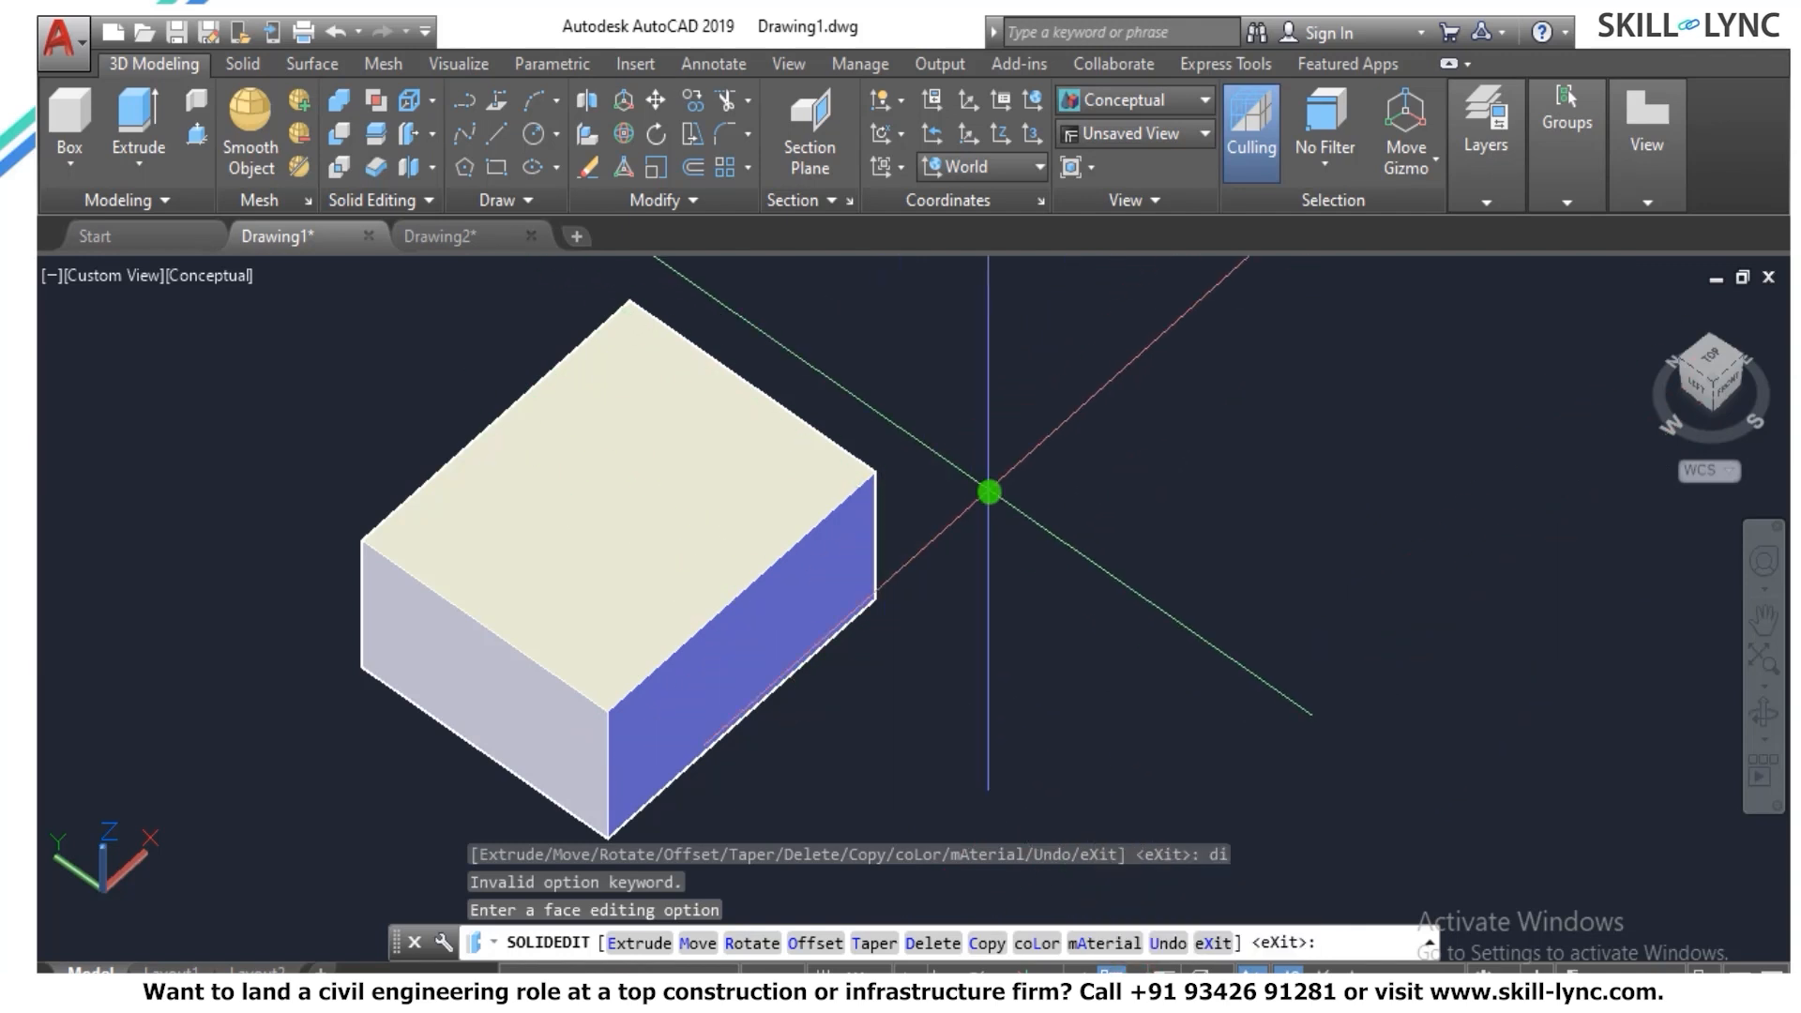
Cancel face editing and measure the box's height along its vertical corner edge with the DIST command.
key("Escape")
type("di")
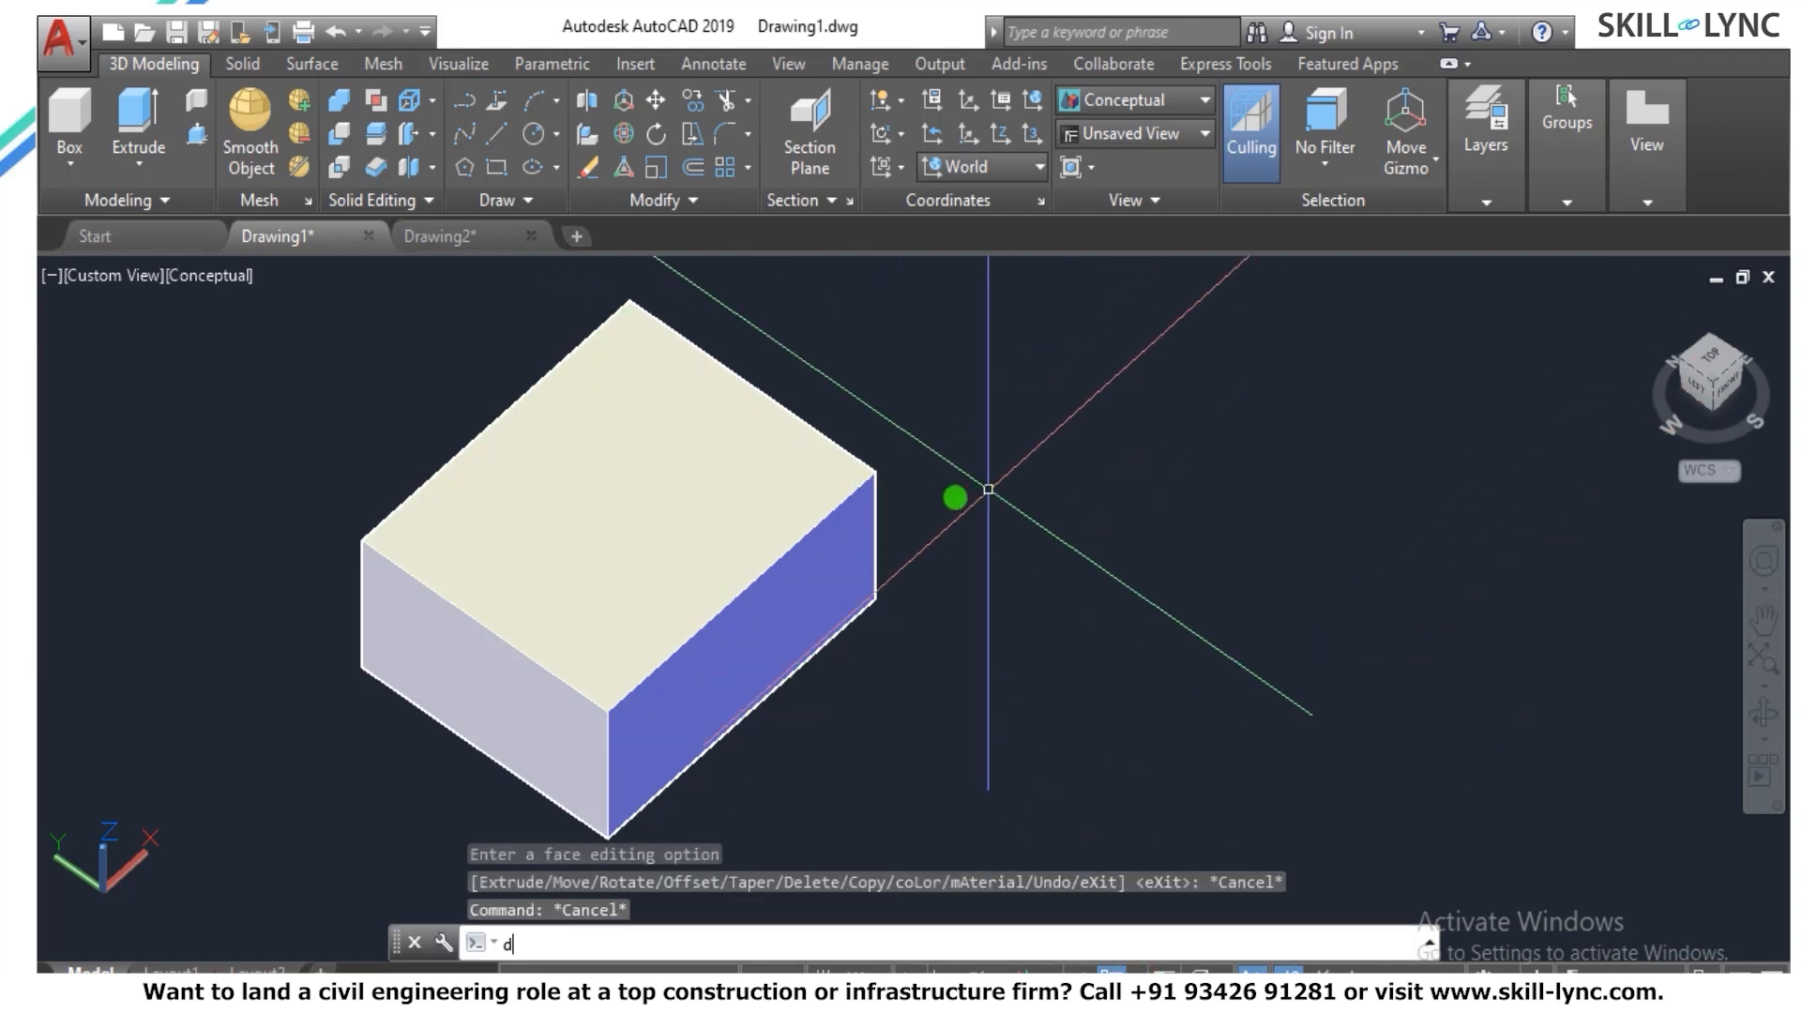
key("Return")
left_click(871, 470)
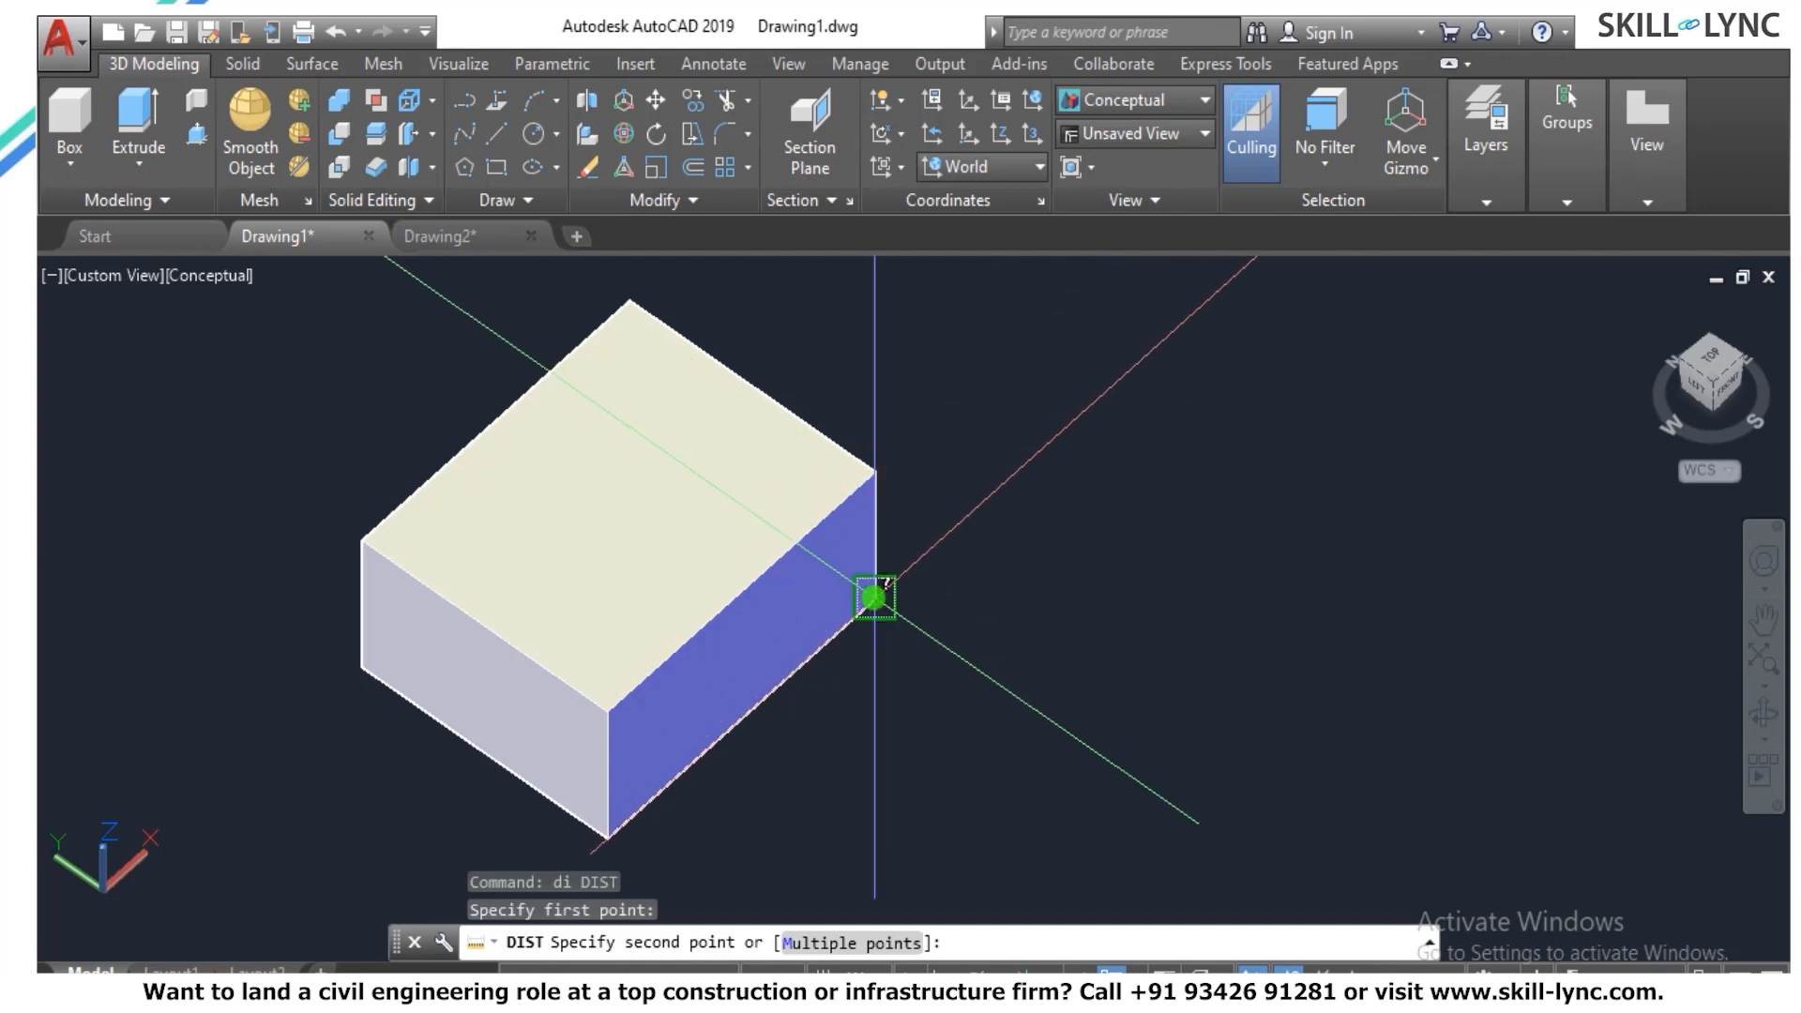
left_click(875, 601)
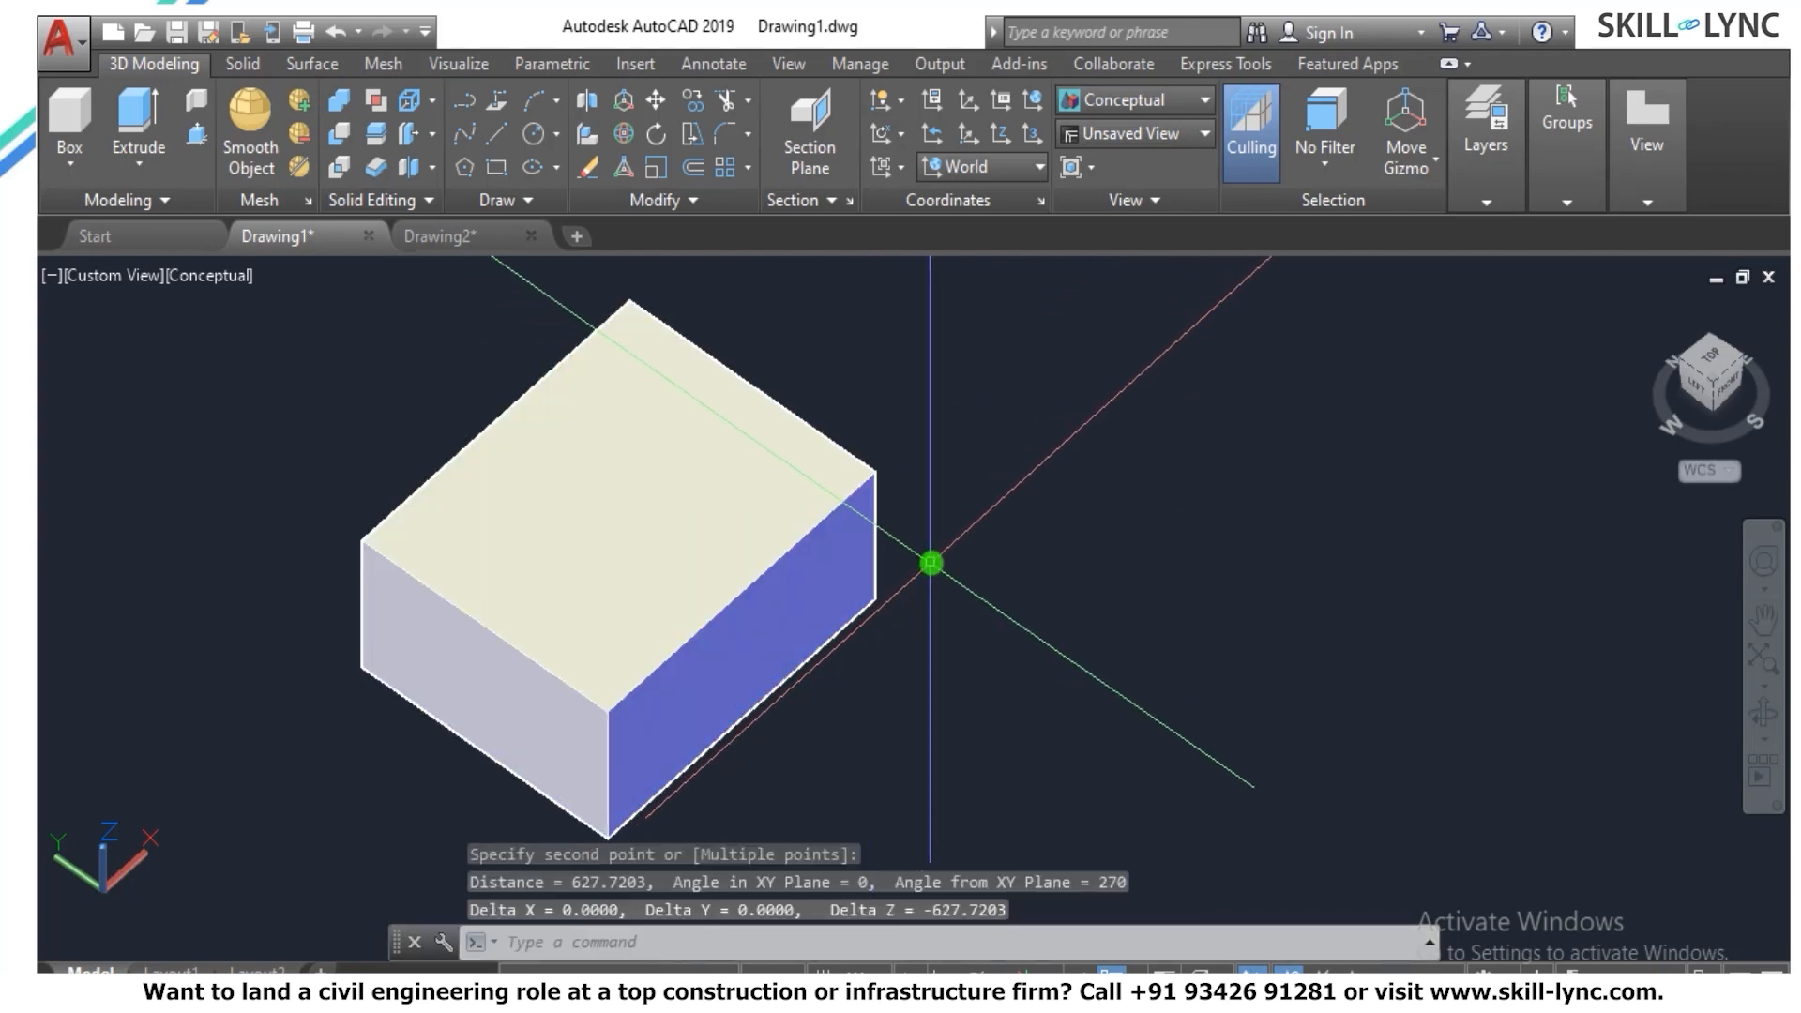
key("Escape")
key("Escape")
scroll(931, 438, "down", 2)
scroll(931, 438, "up", 2)
key("Escape")
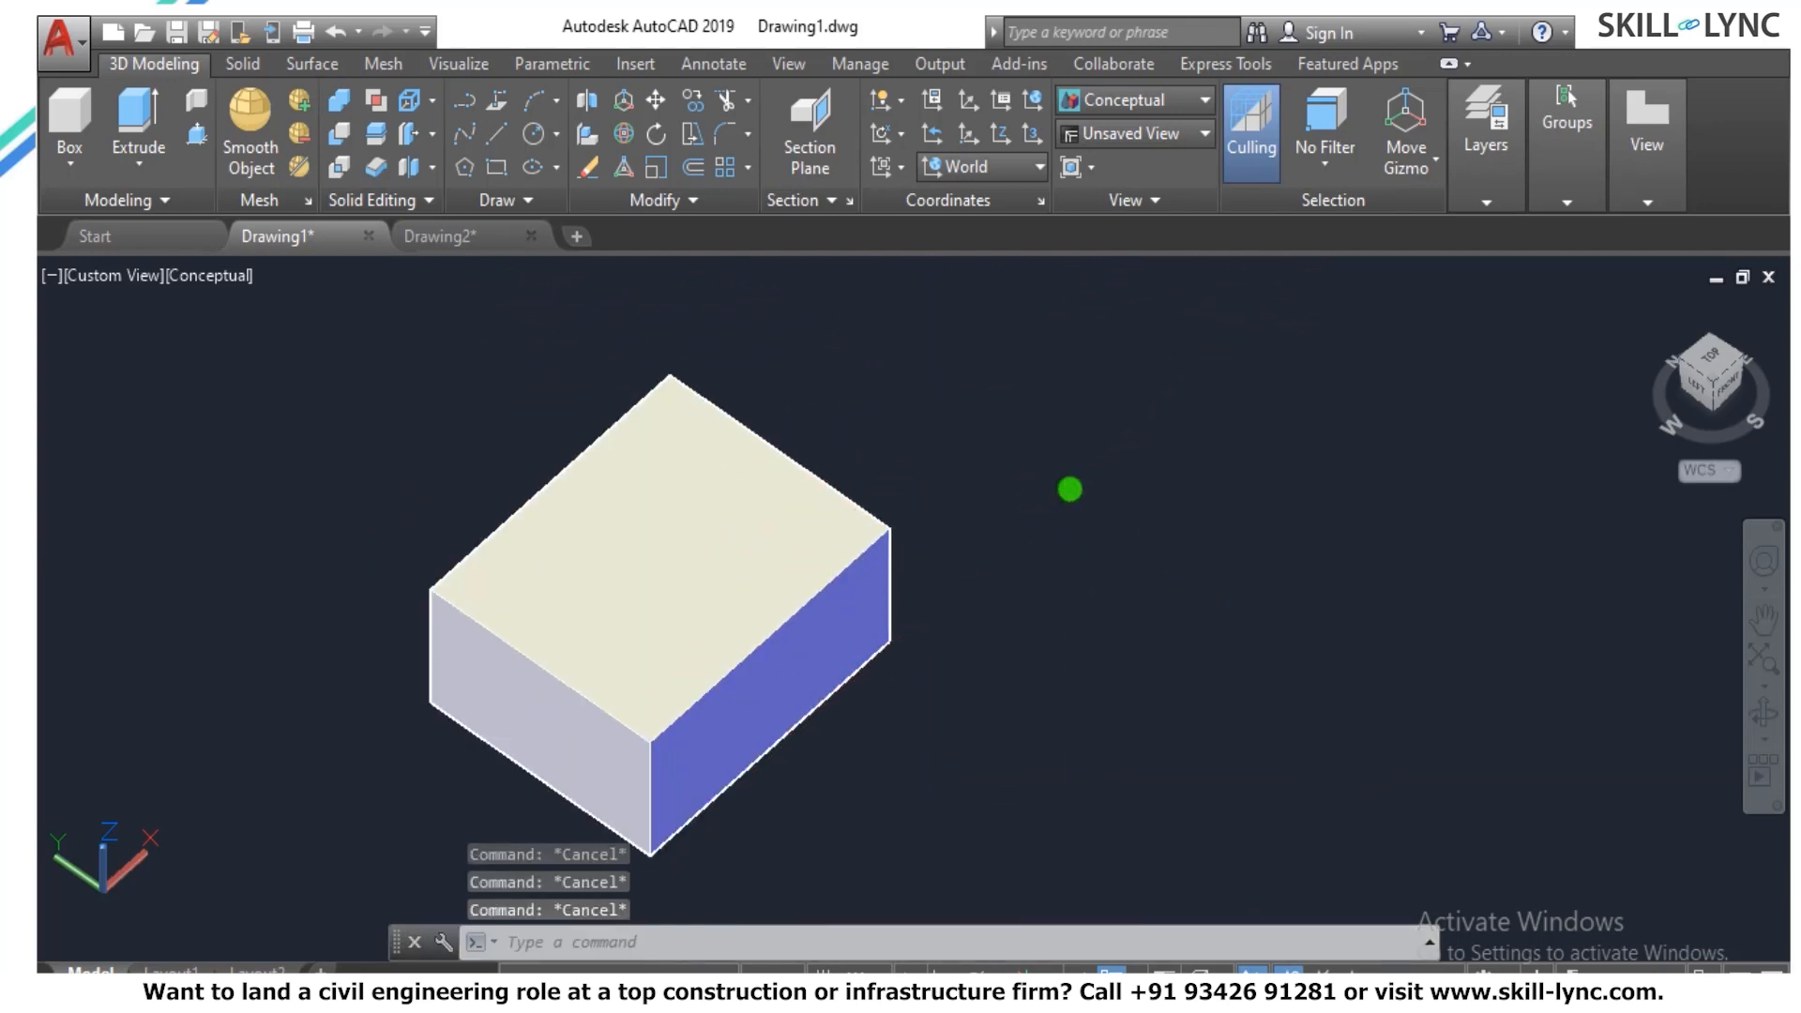
Use SOLIDEDIT's face Extrude option to extrude the box's top face by 300 with a taper angle of 0.
type("solidedit")
key("Return")
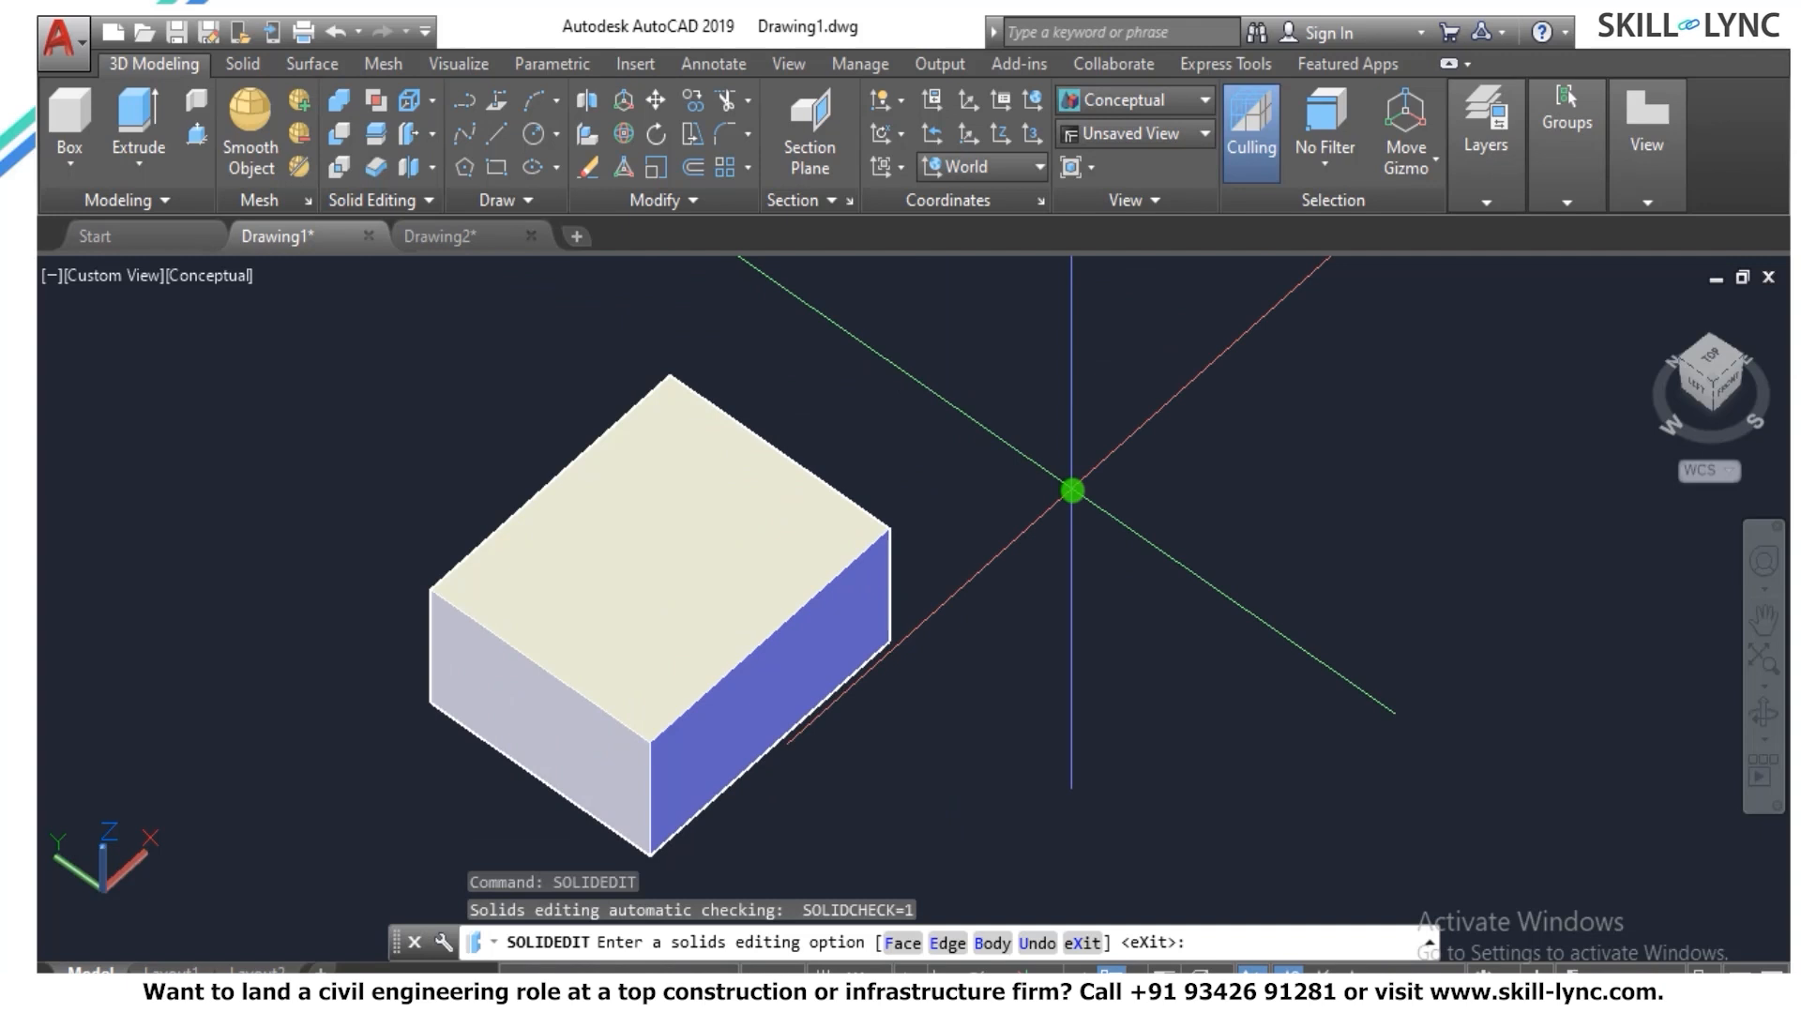
type("f")
key("Return")
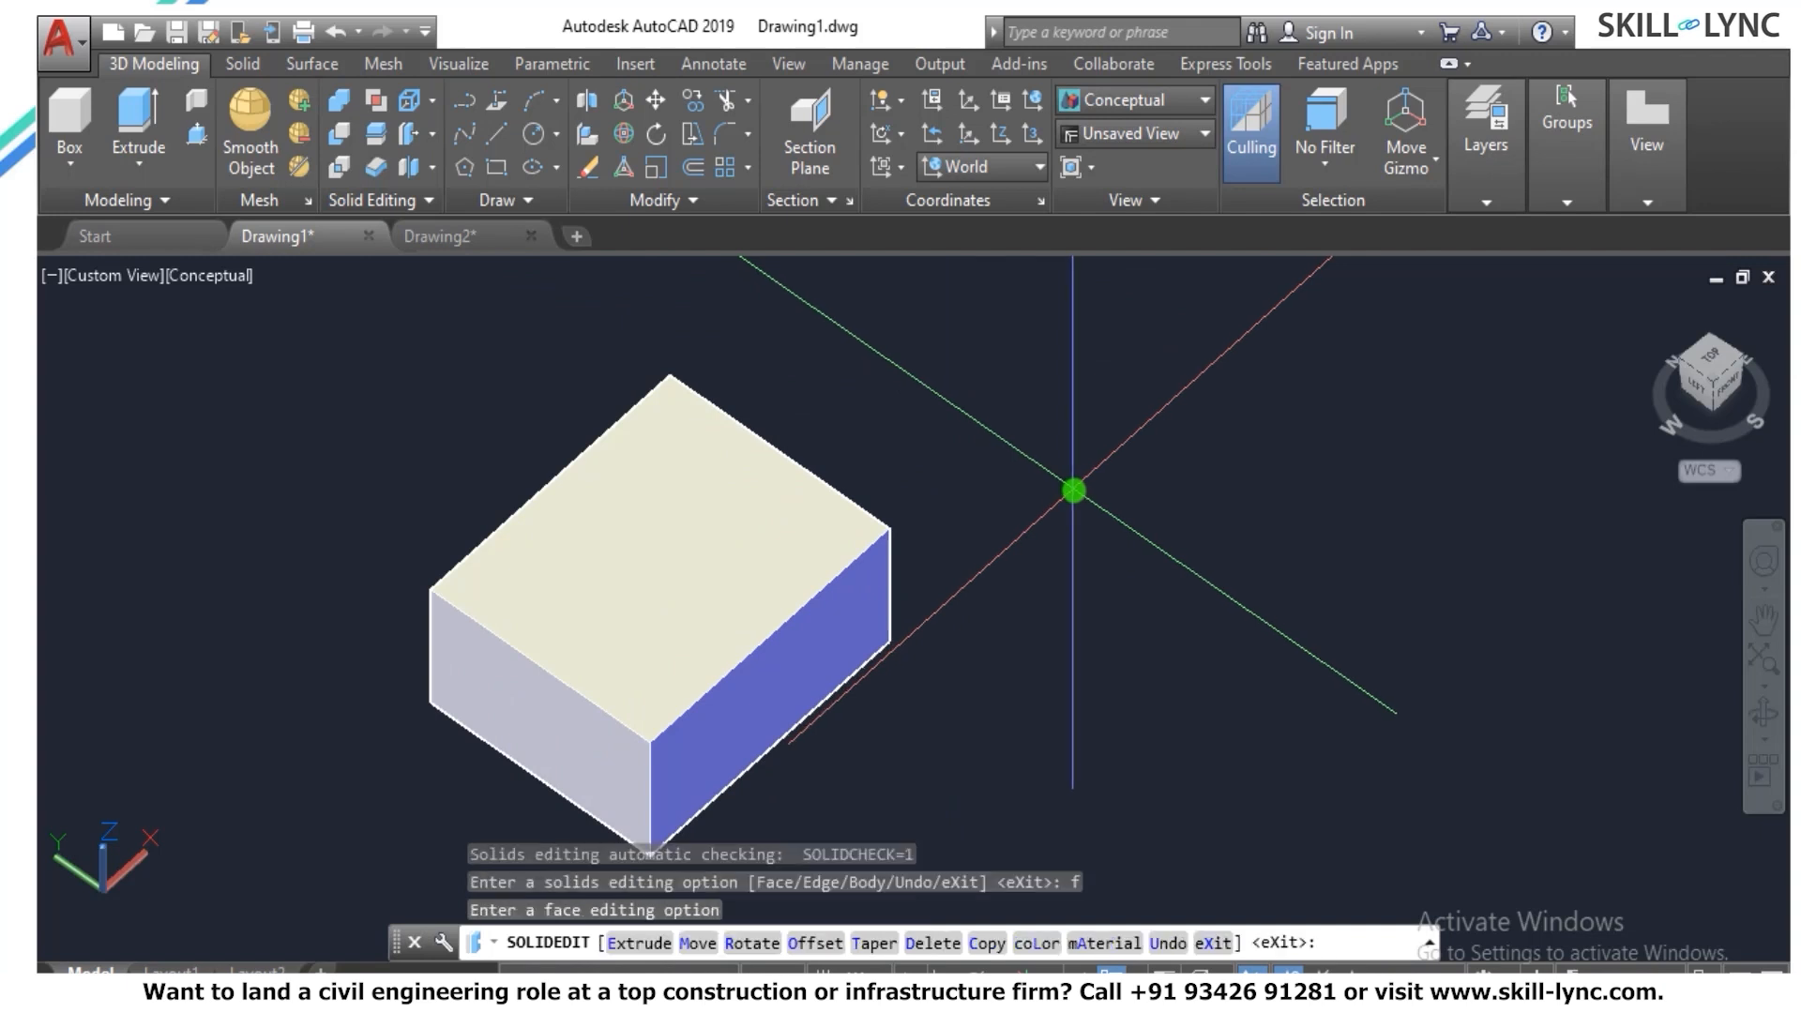
left_click(637, 943)
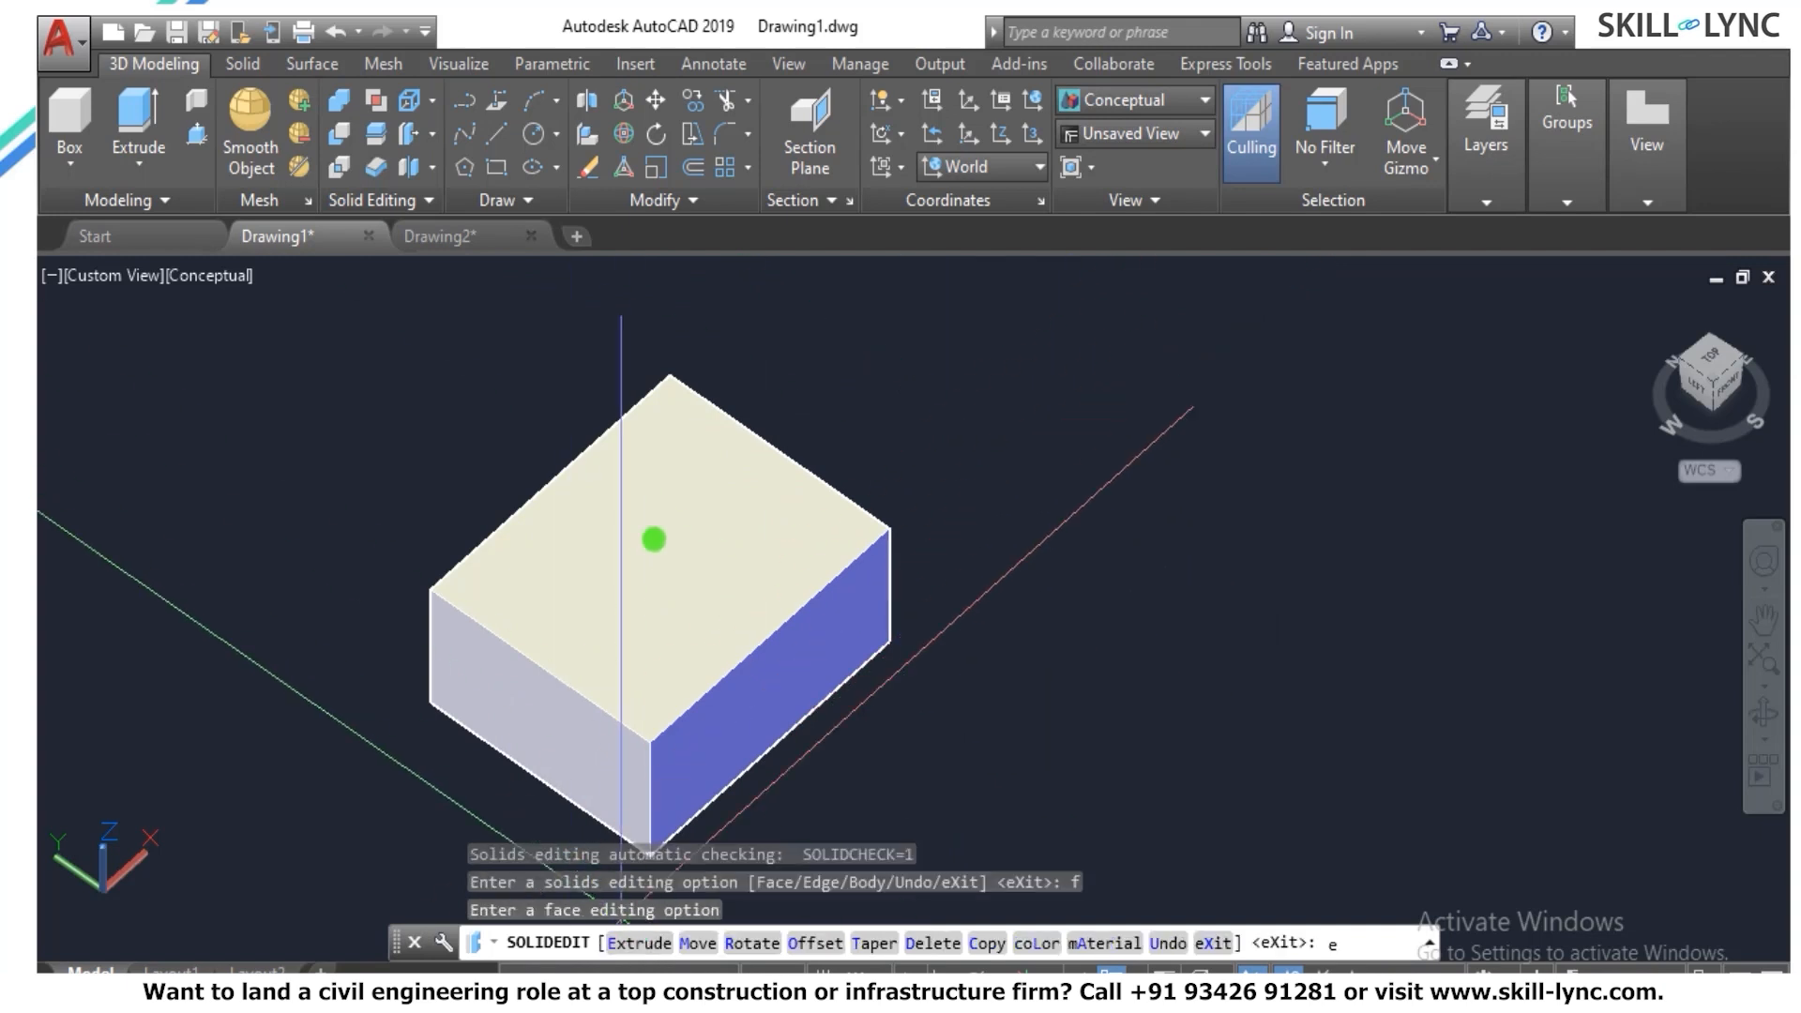
left_click(676, 463)
key("Return")
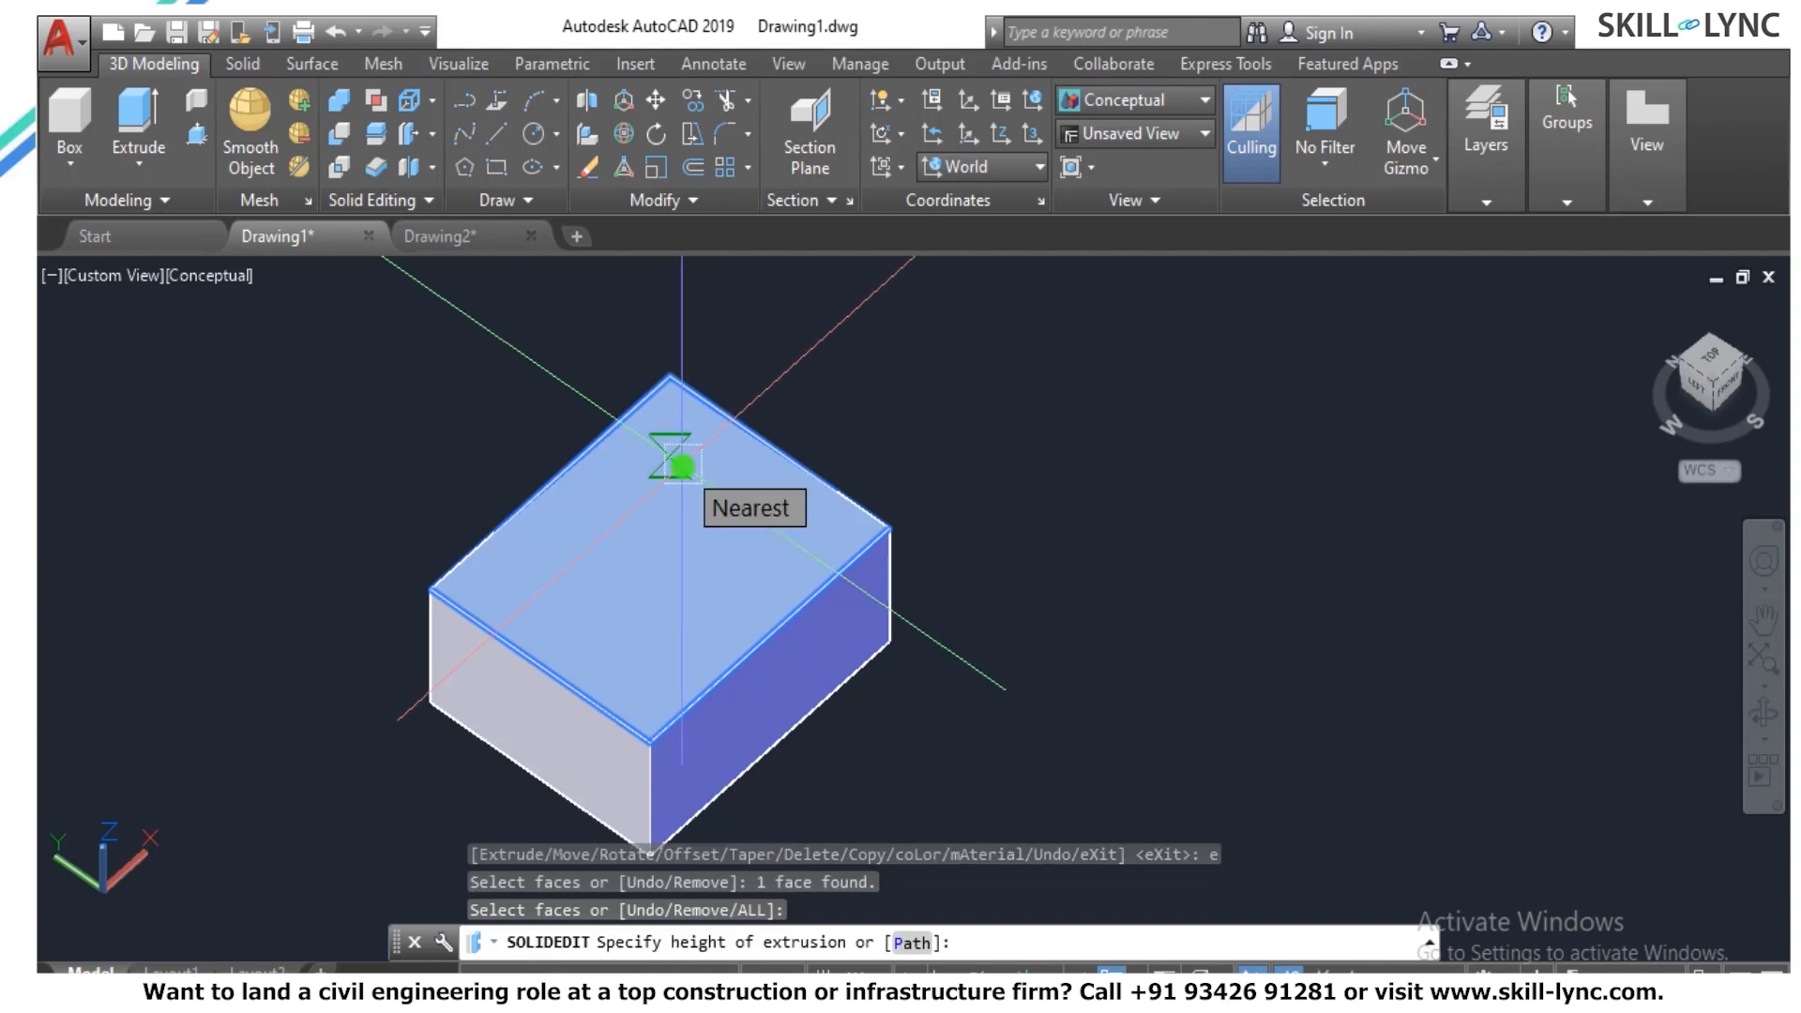
type("300")
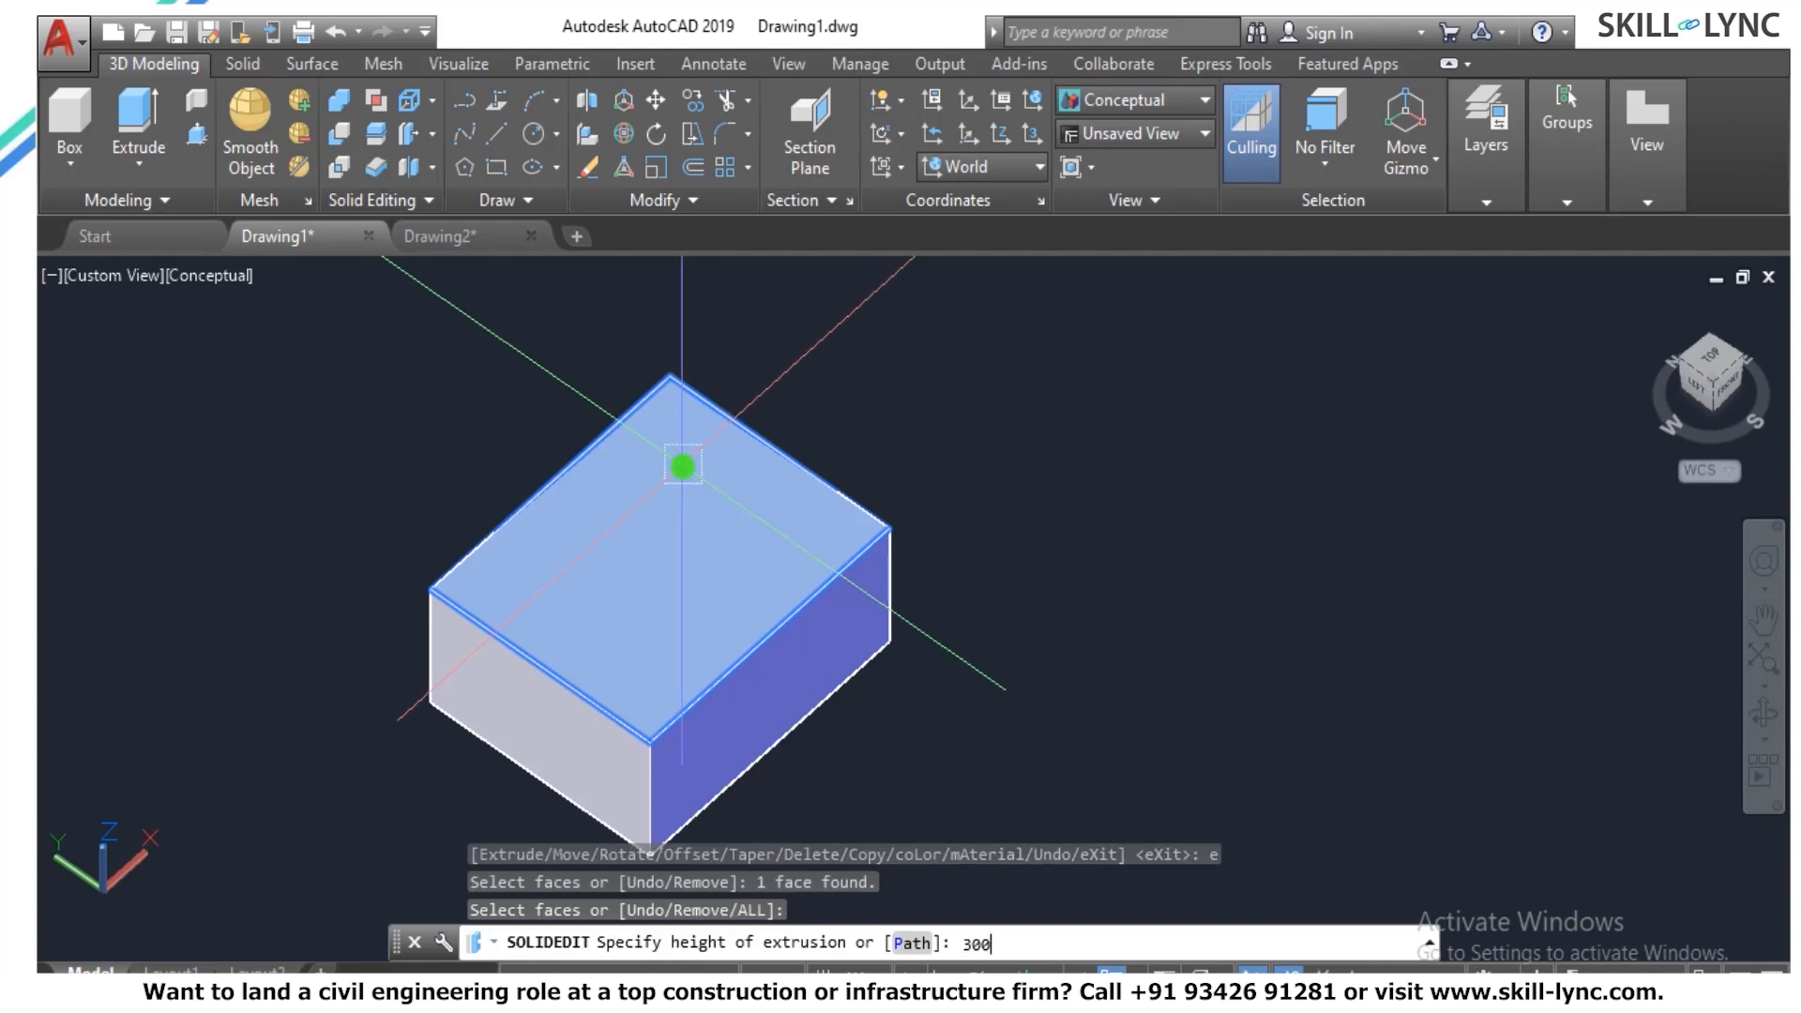
key("Return")
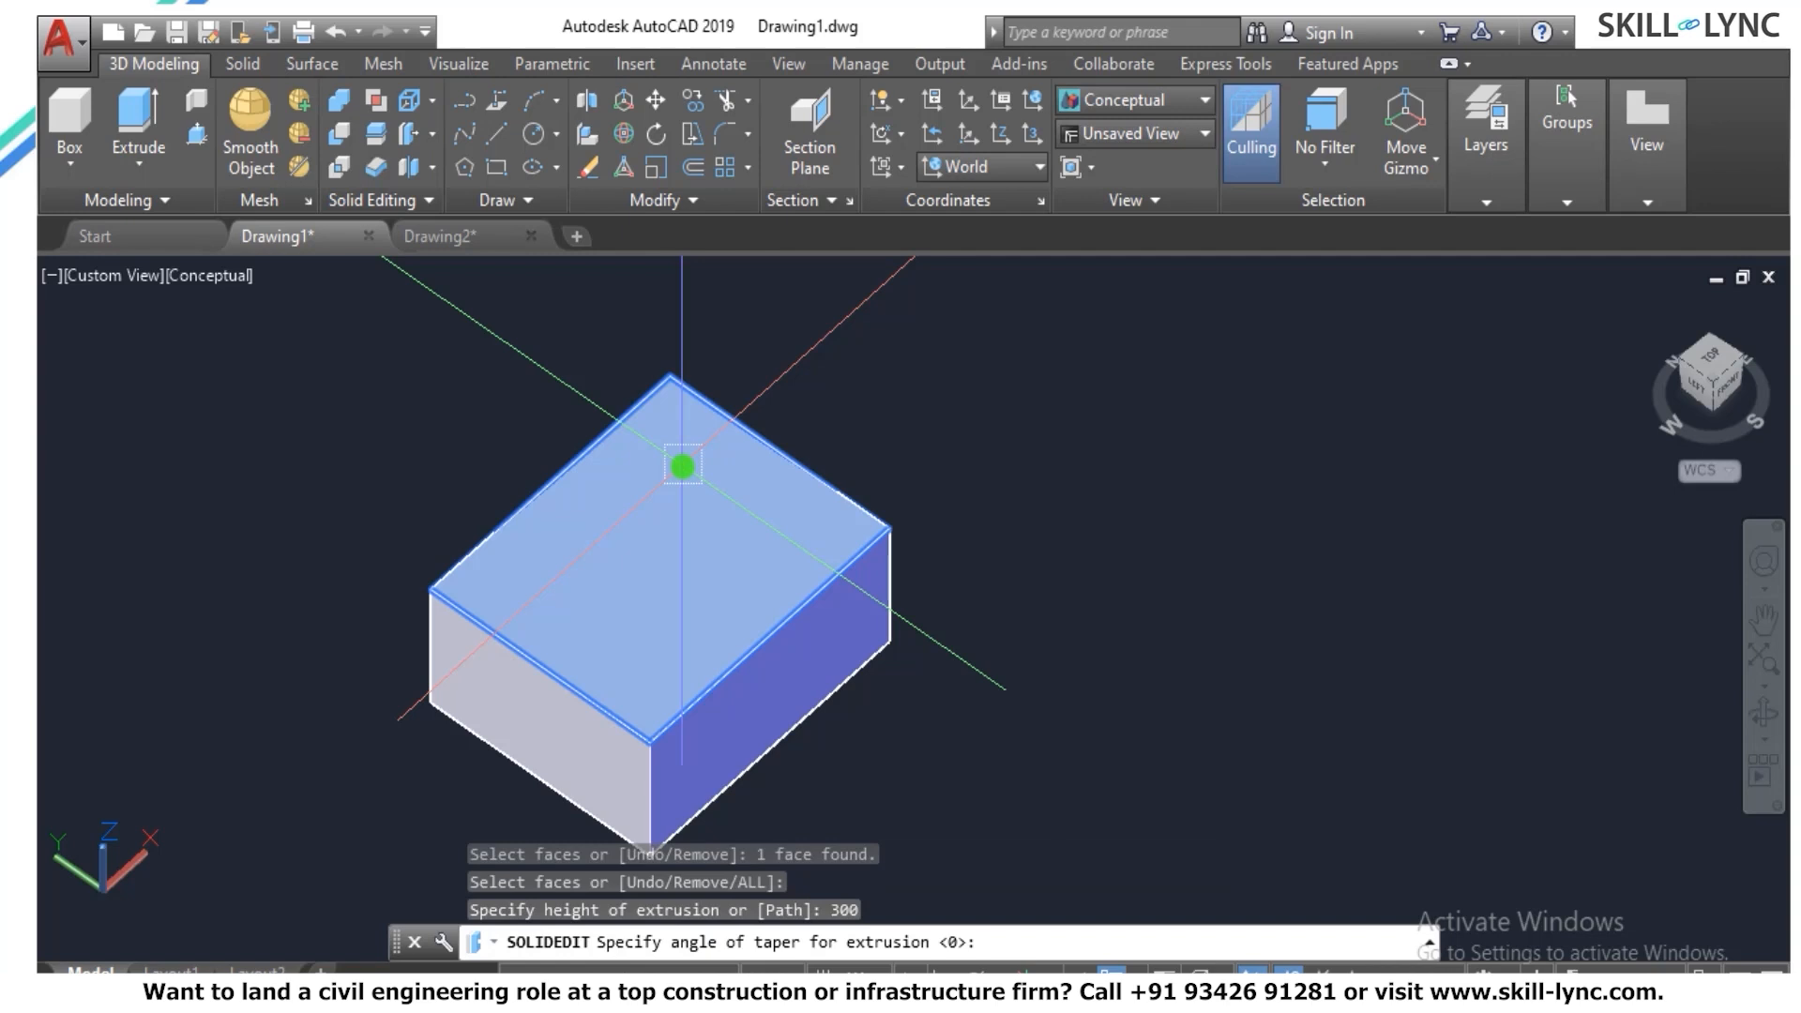
key("Return")
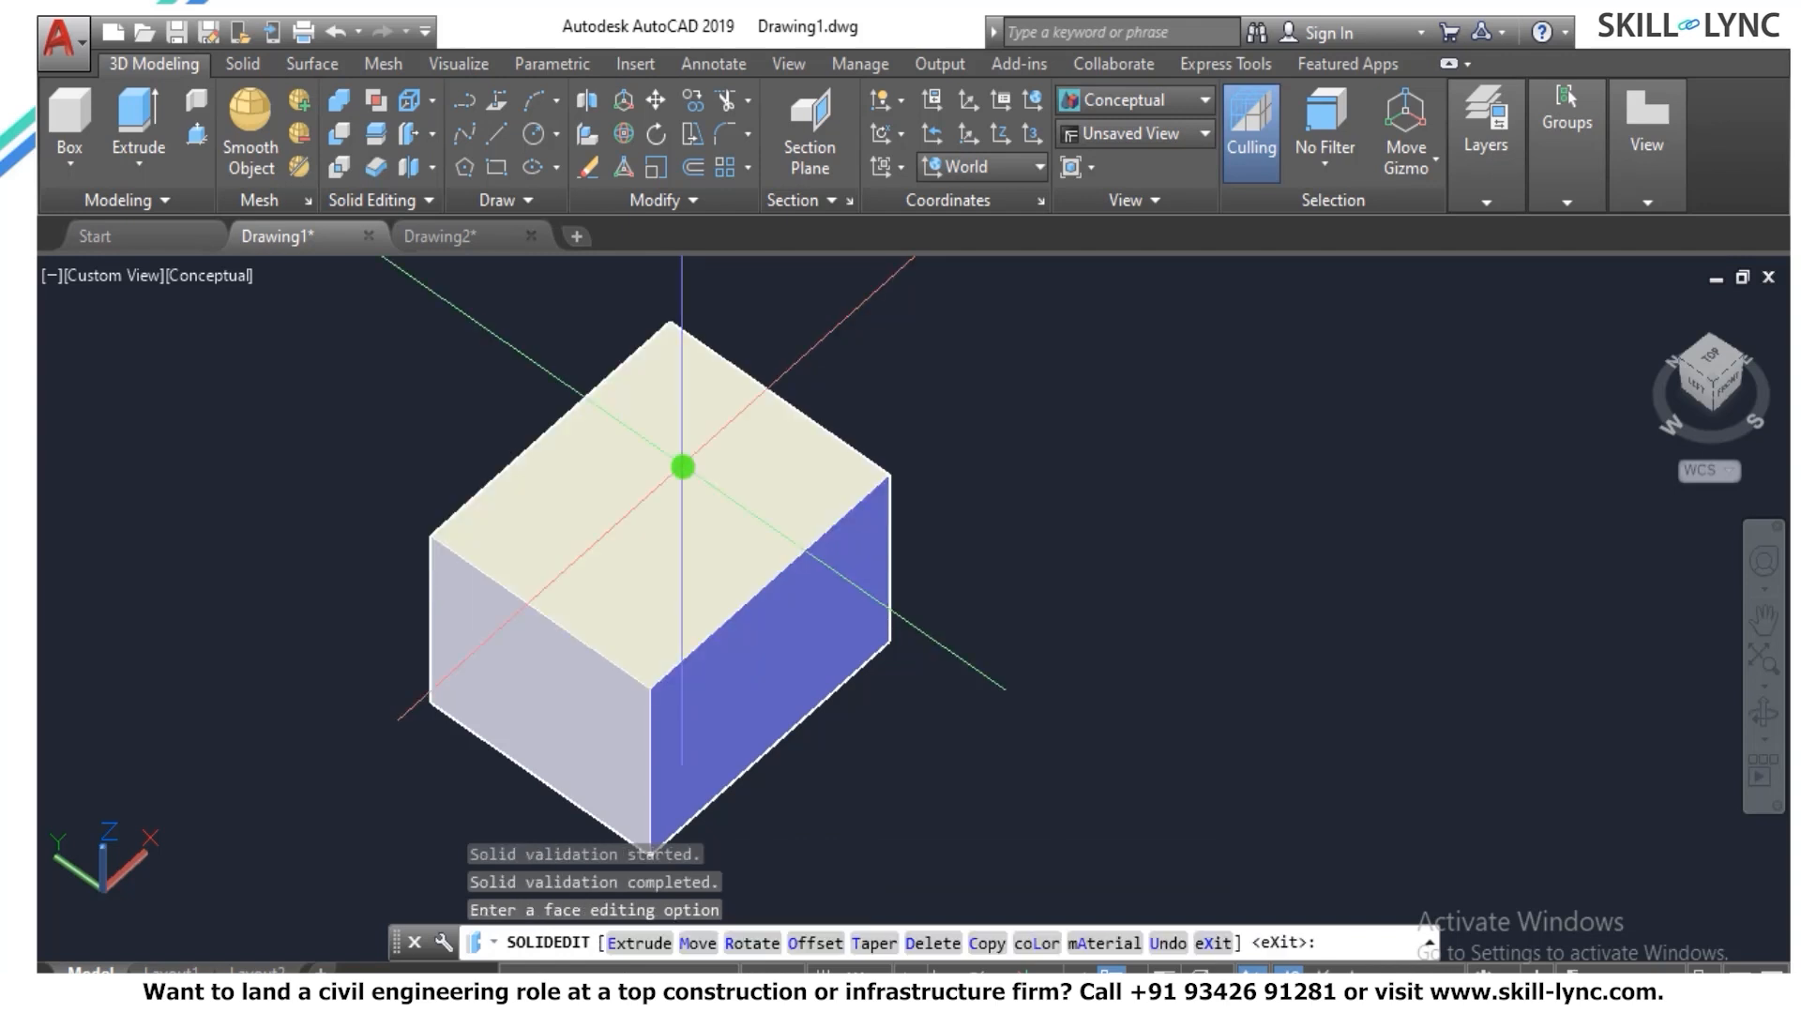
Extrude the box's front side face by 5000 with a taper angle of 0 within face editing.
type("solidedit")
key("Return")
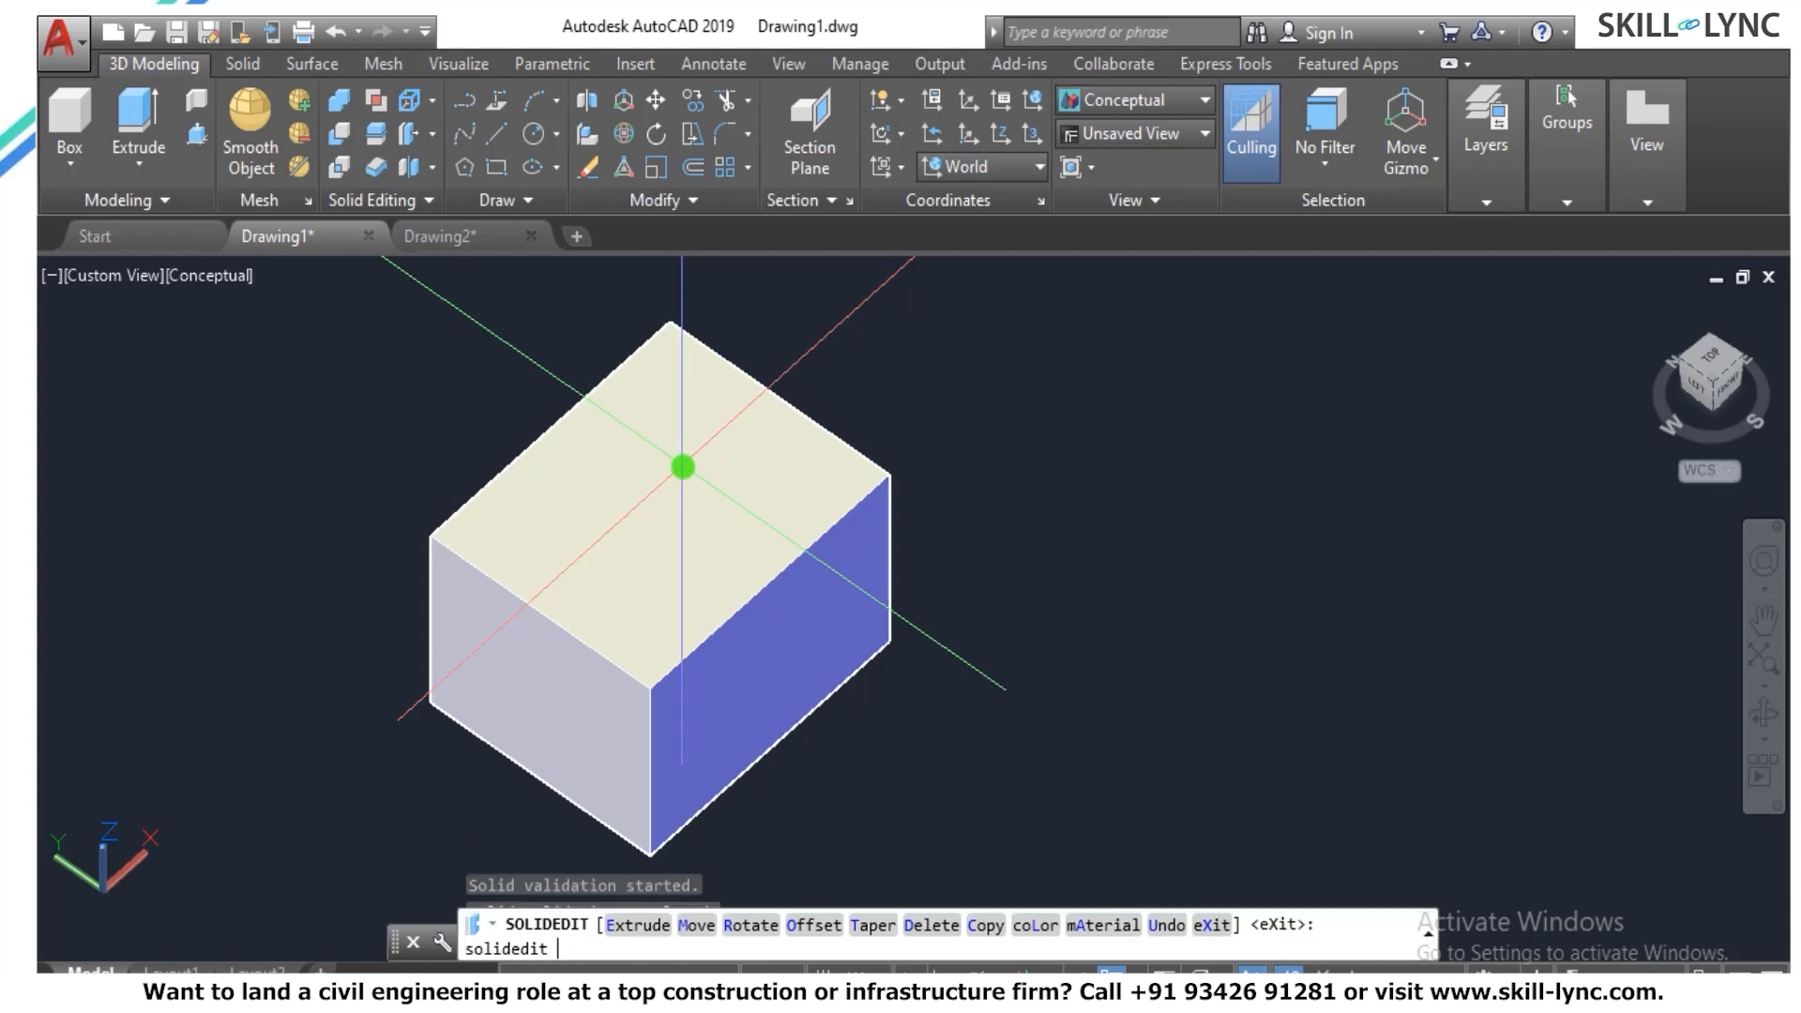
type("e")
key("Return")
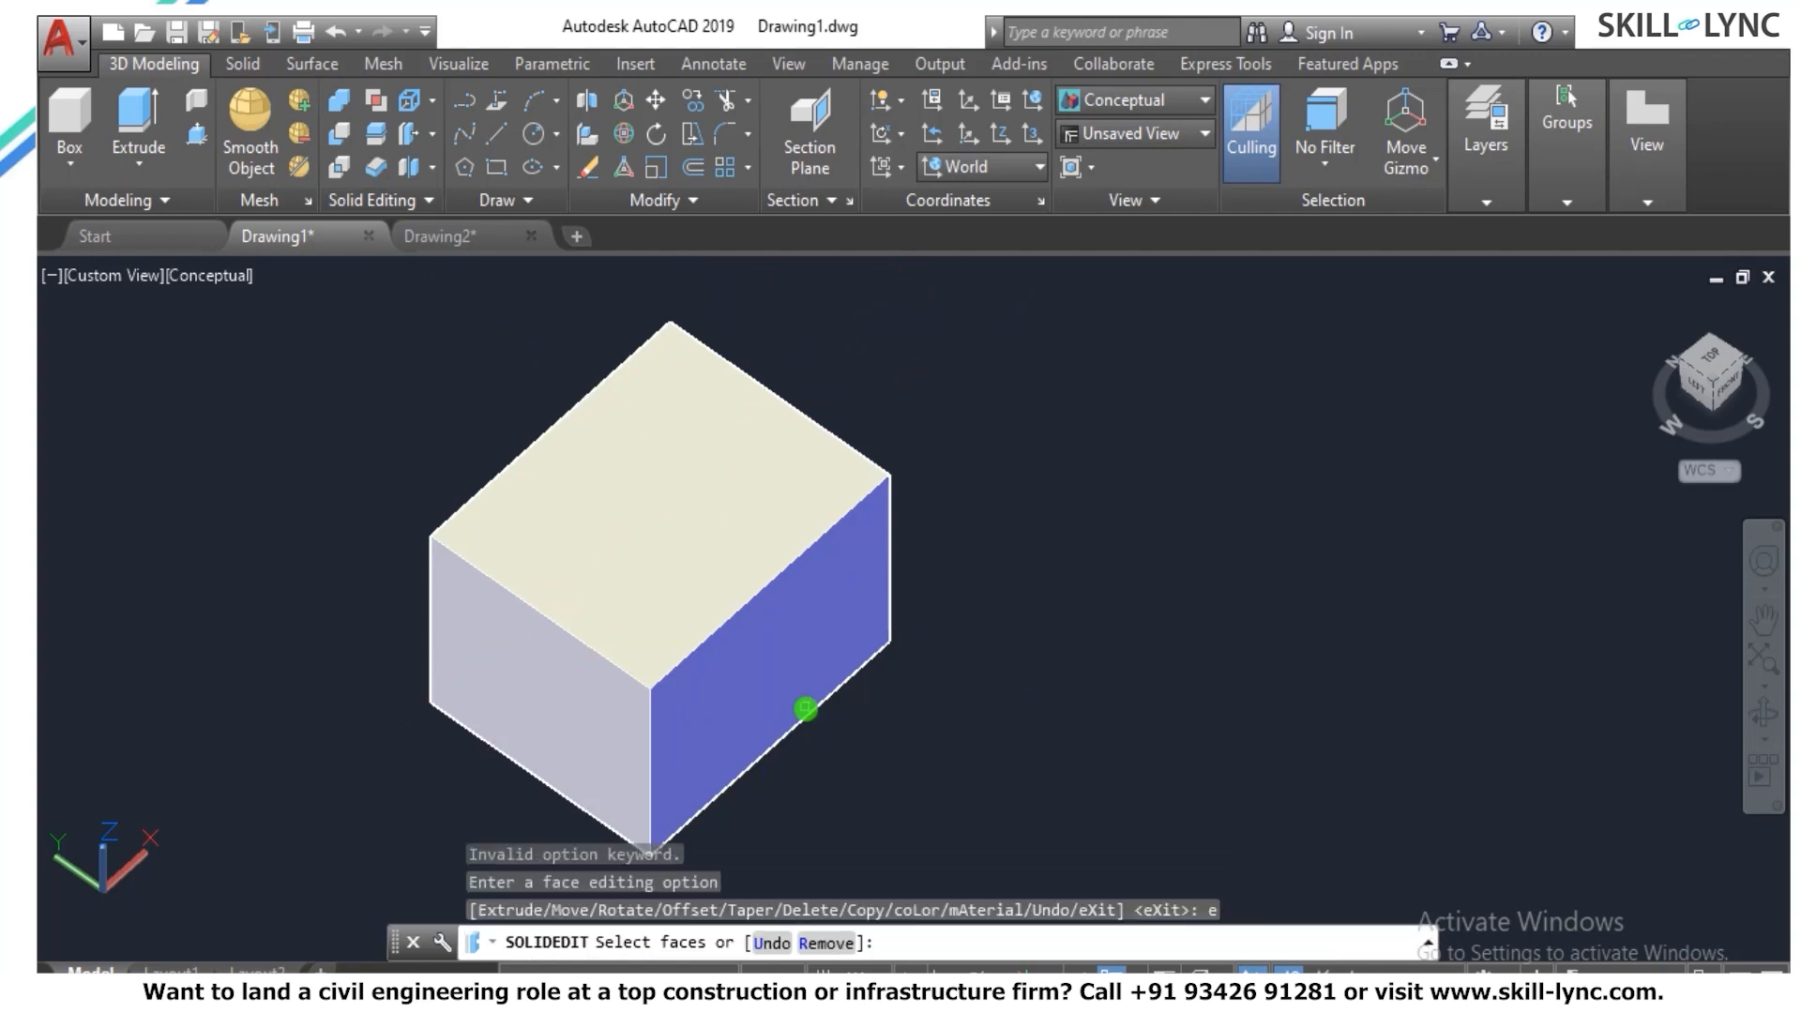
left_click(805, 651)
scroll(802, 586, "down", 2)
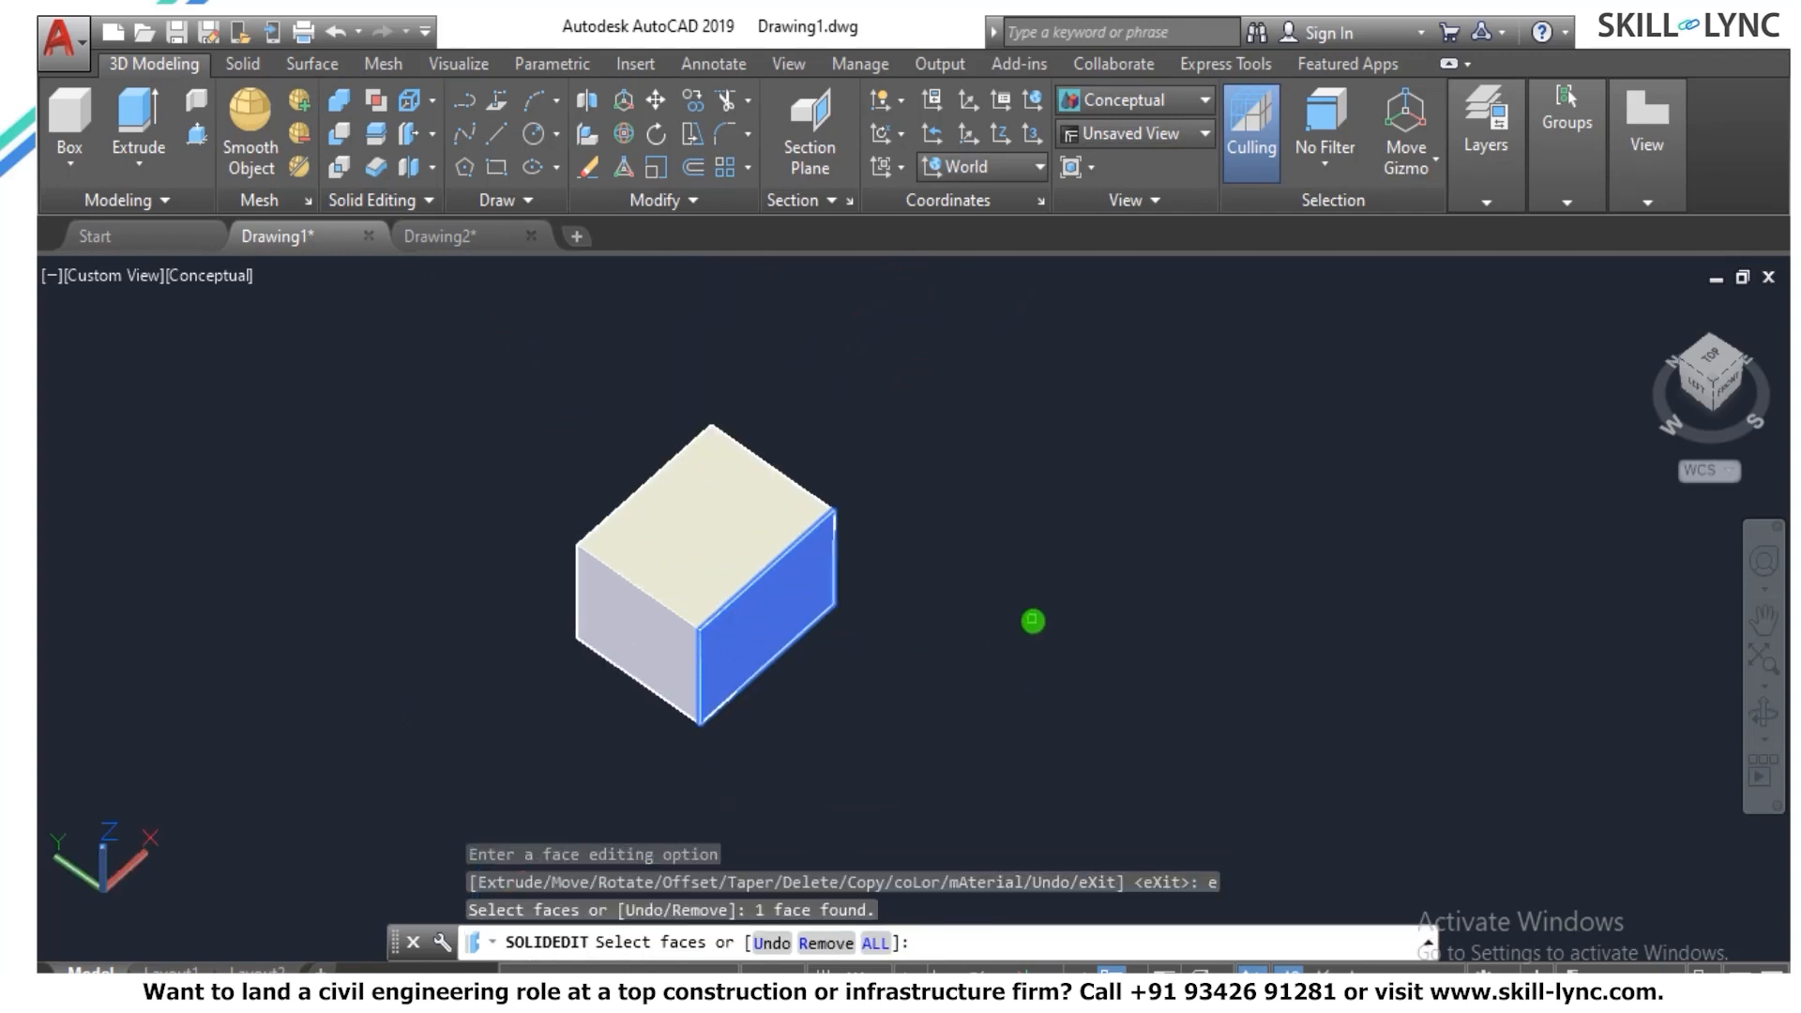
key("Return")
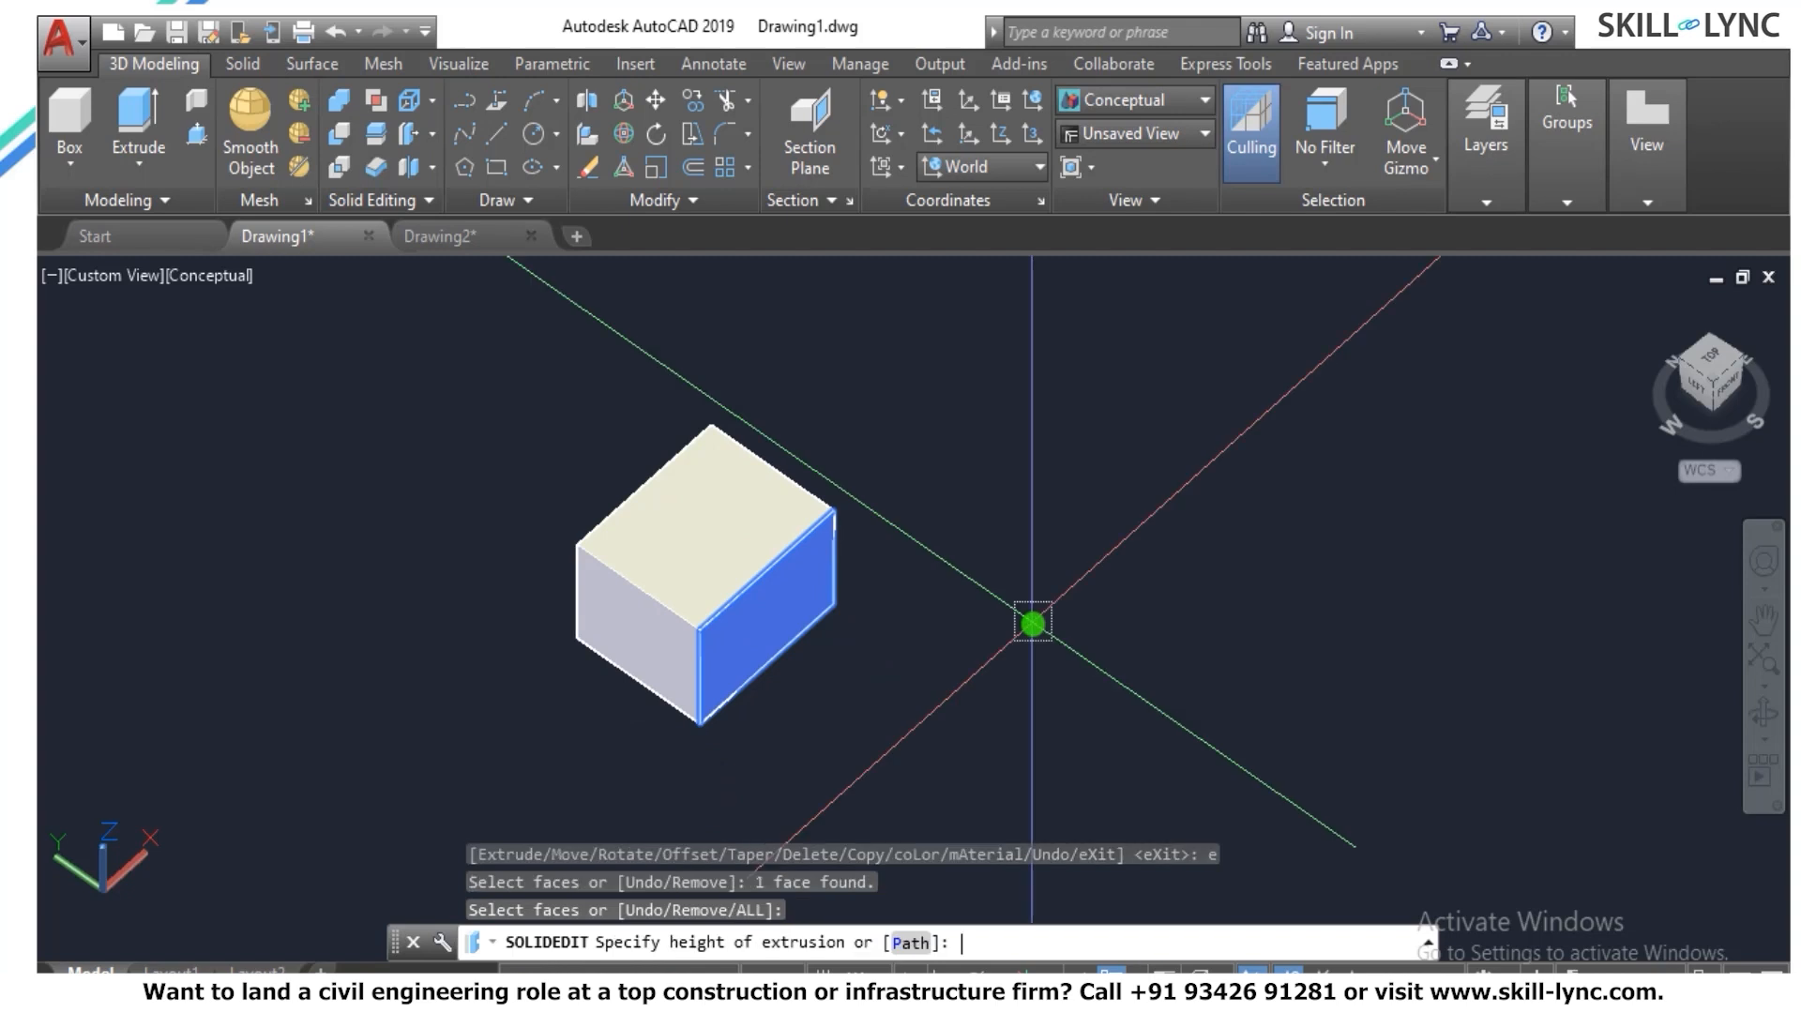
key("Return")
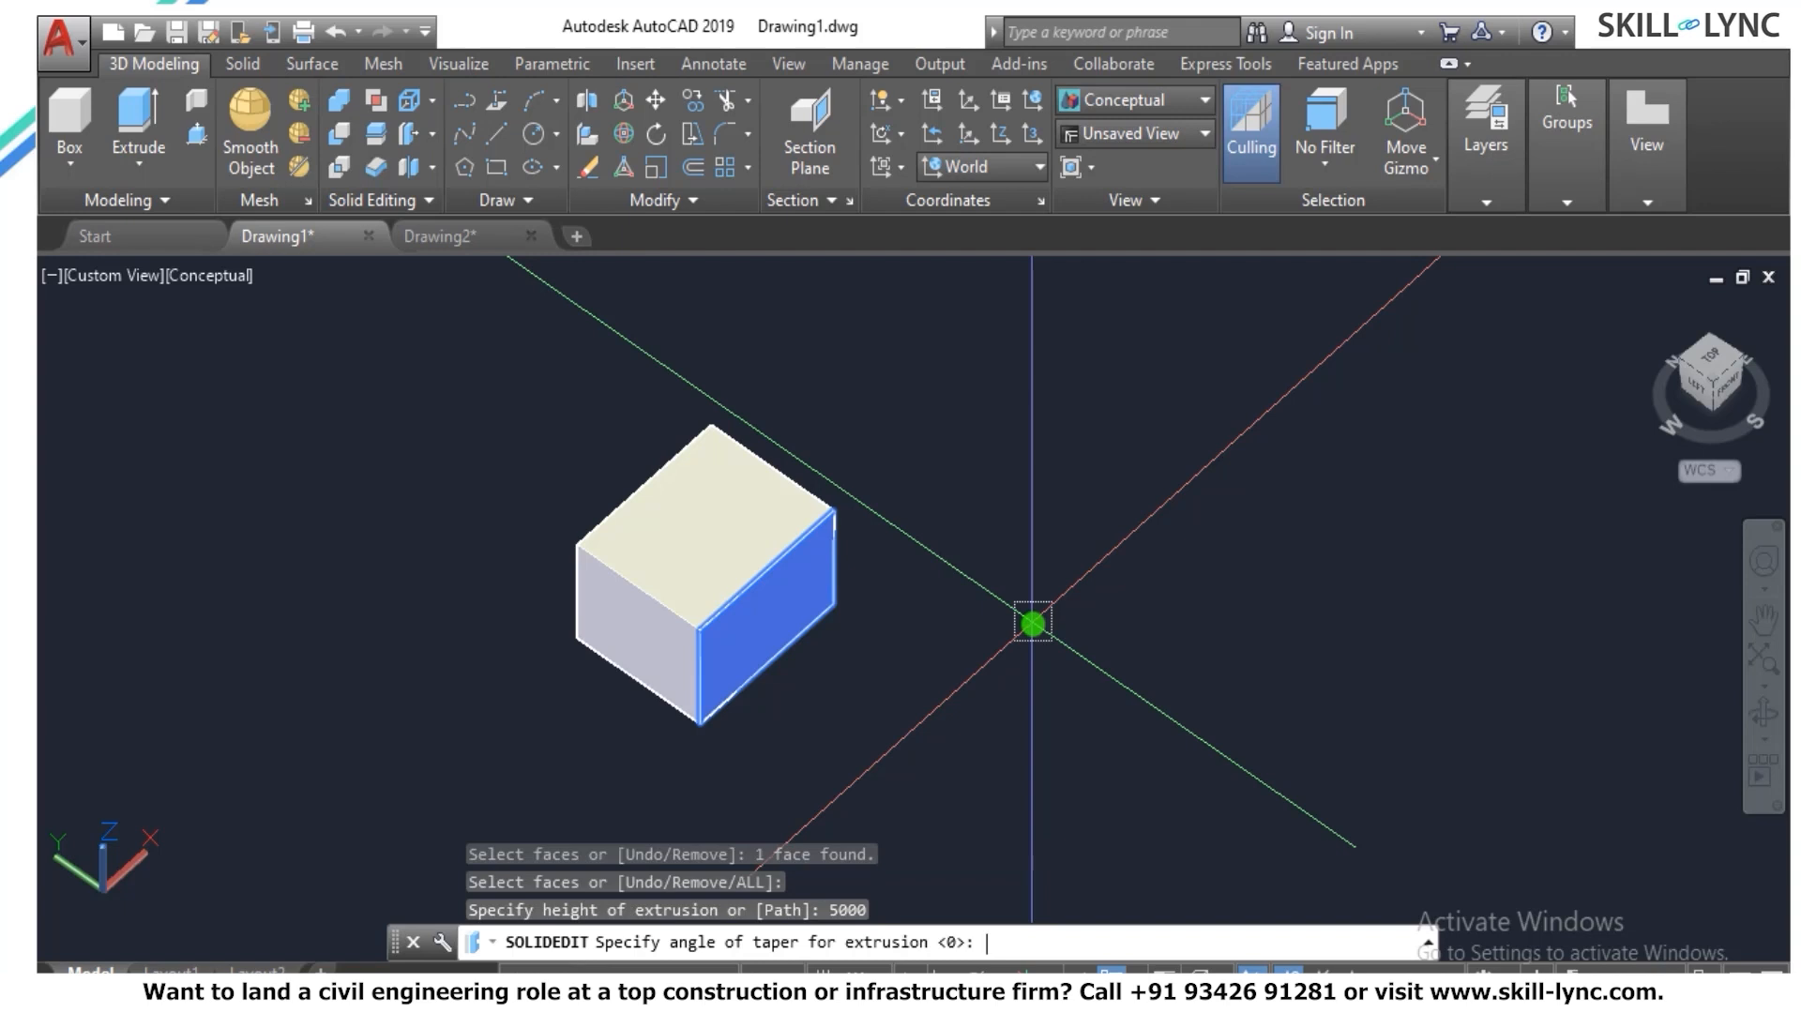
key("Return")
scroll(675, 290, "down", 3)
scroll(885, 498, "up", 2)
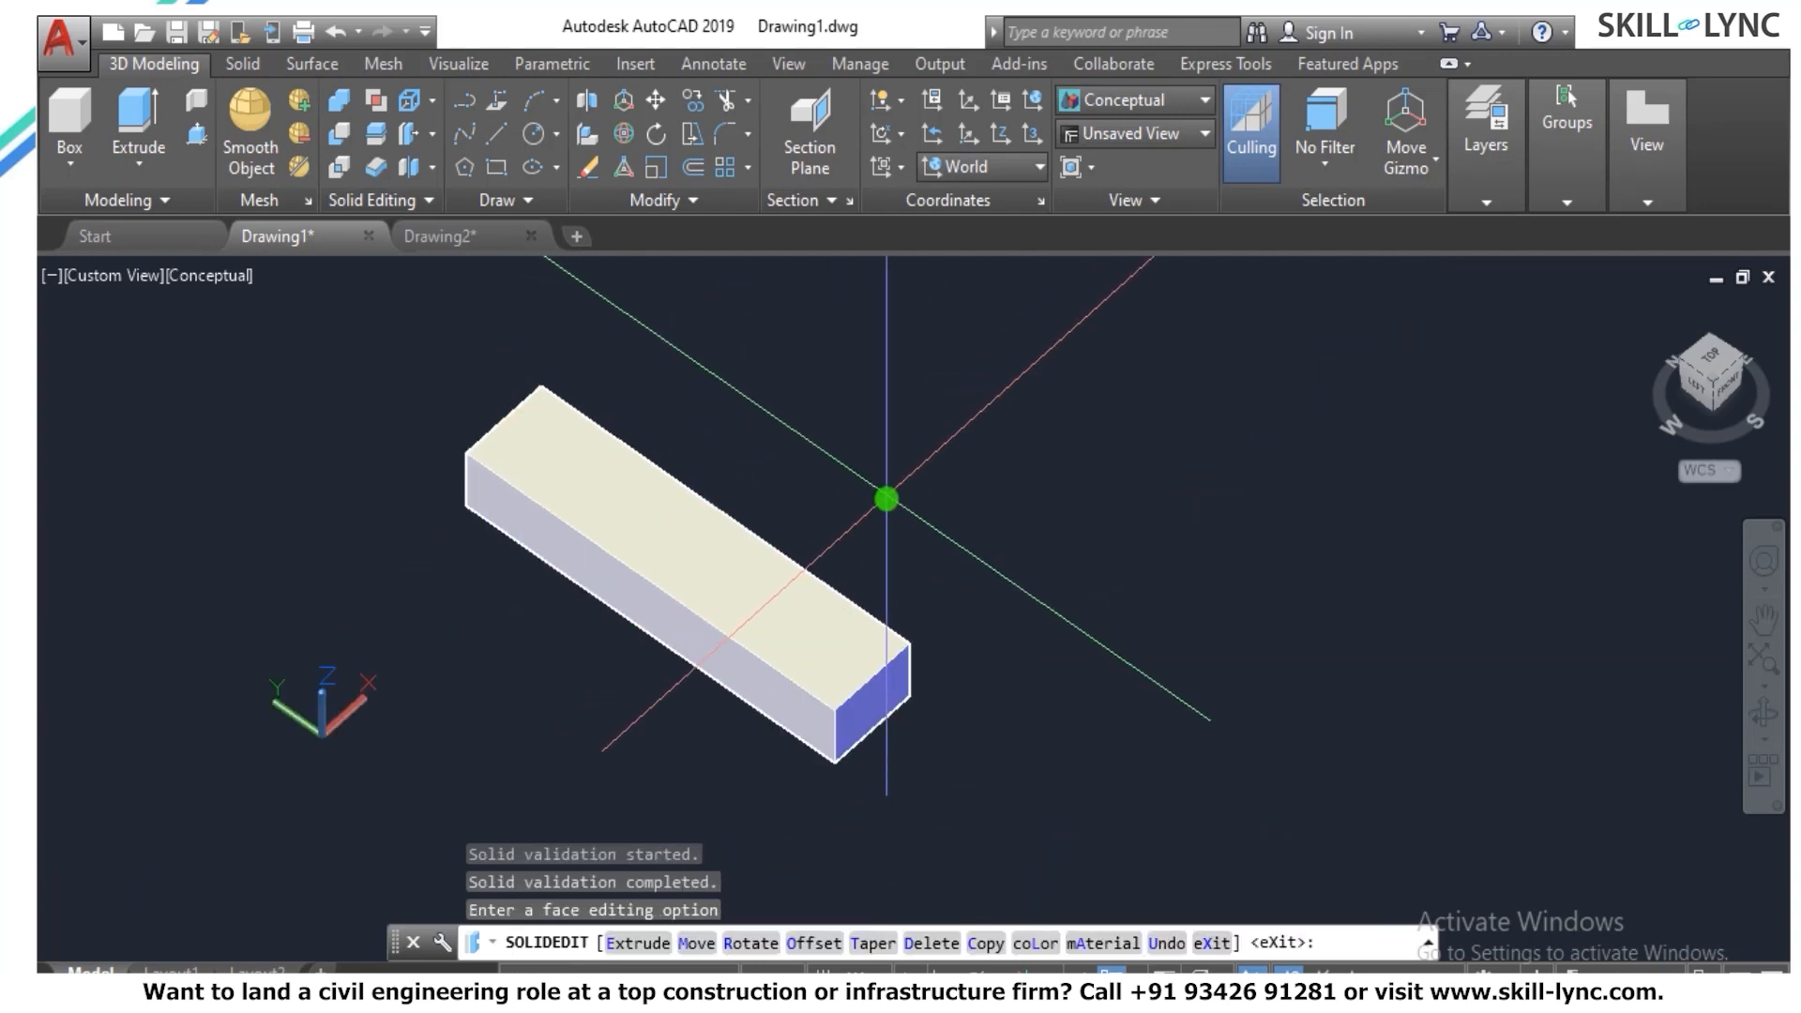
scroll(886, 499, "up", 2)
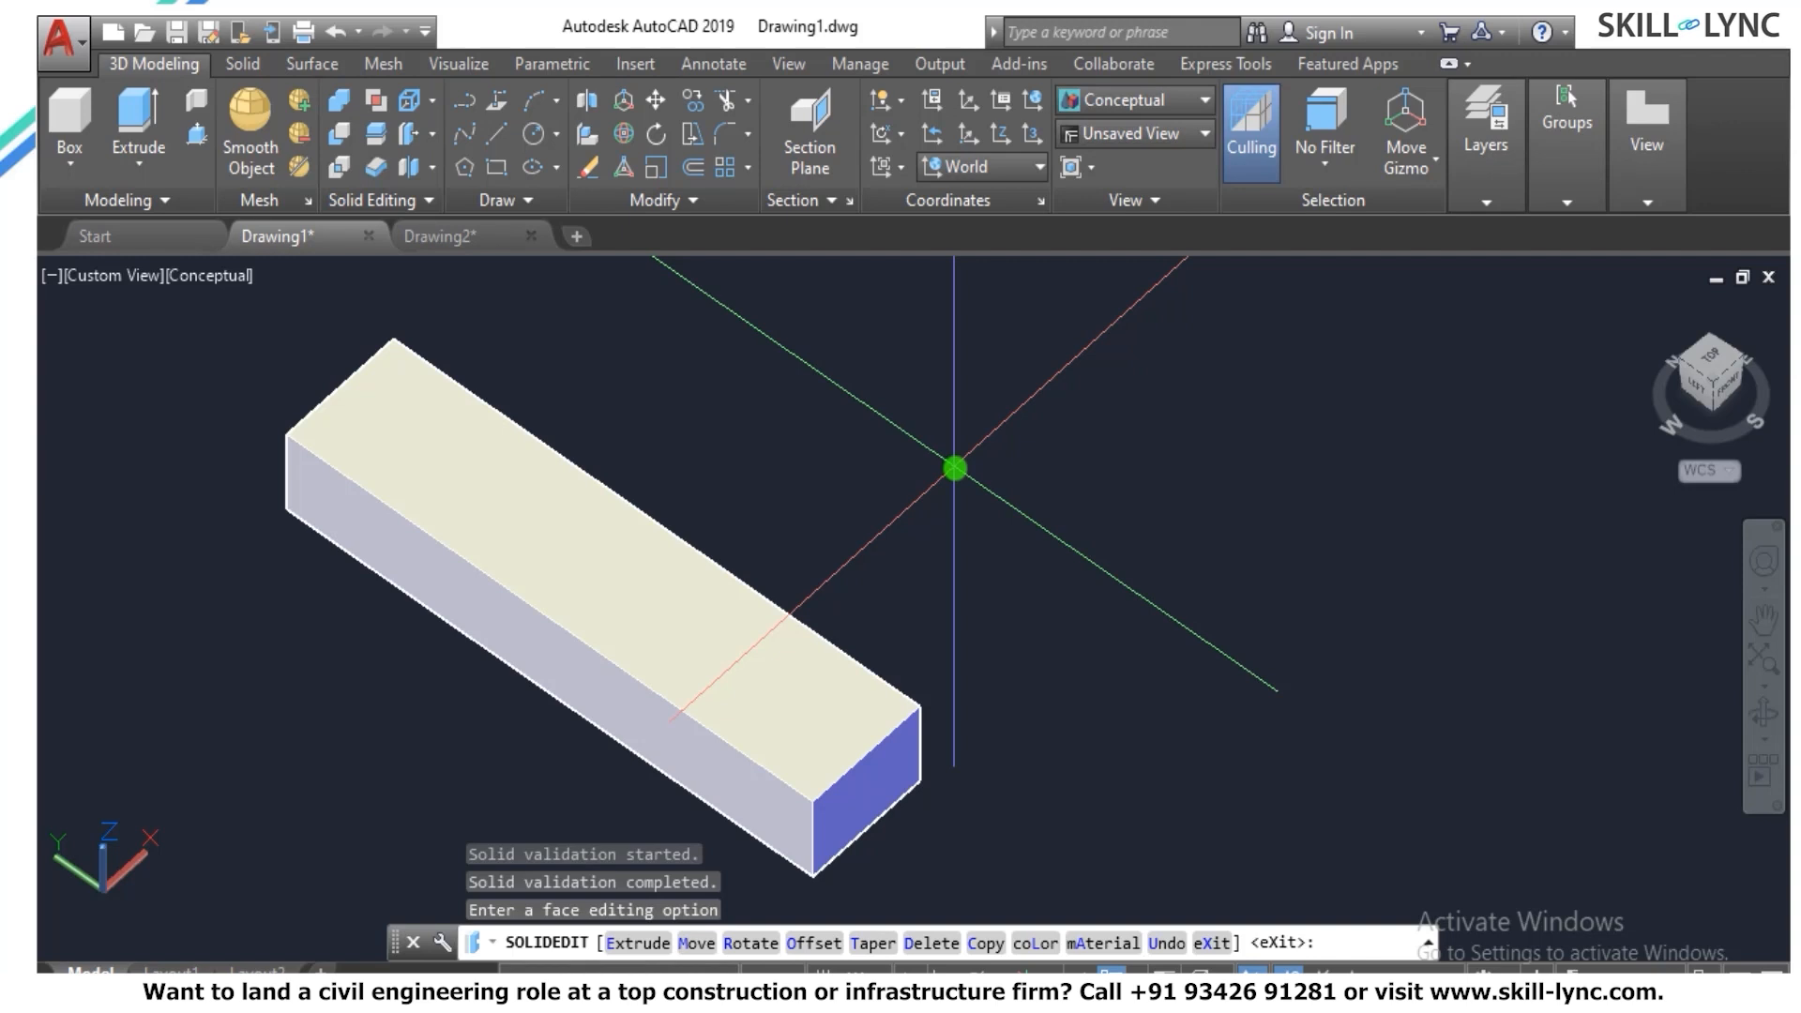
Extrude the elongated box's top face by 400 with a taper angle of 15, and leave face editing.
type("e")
key("Return")
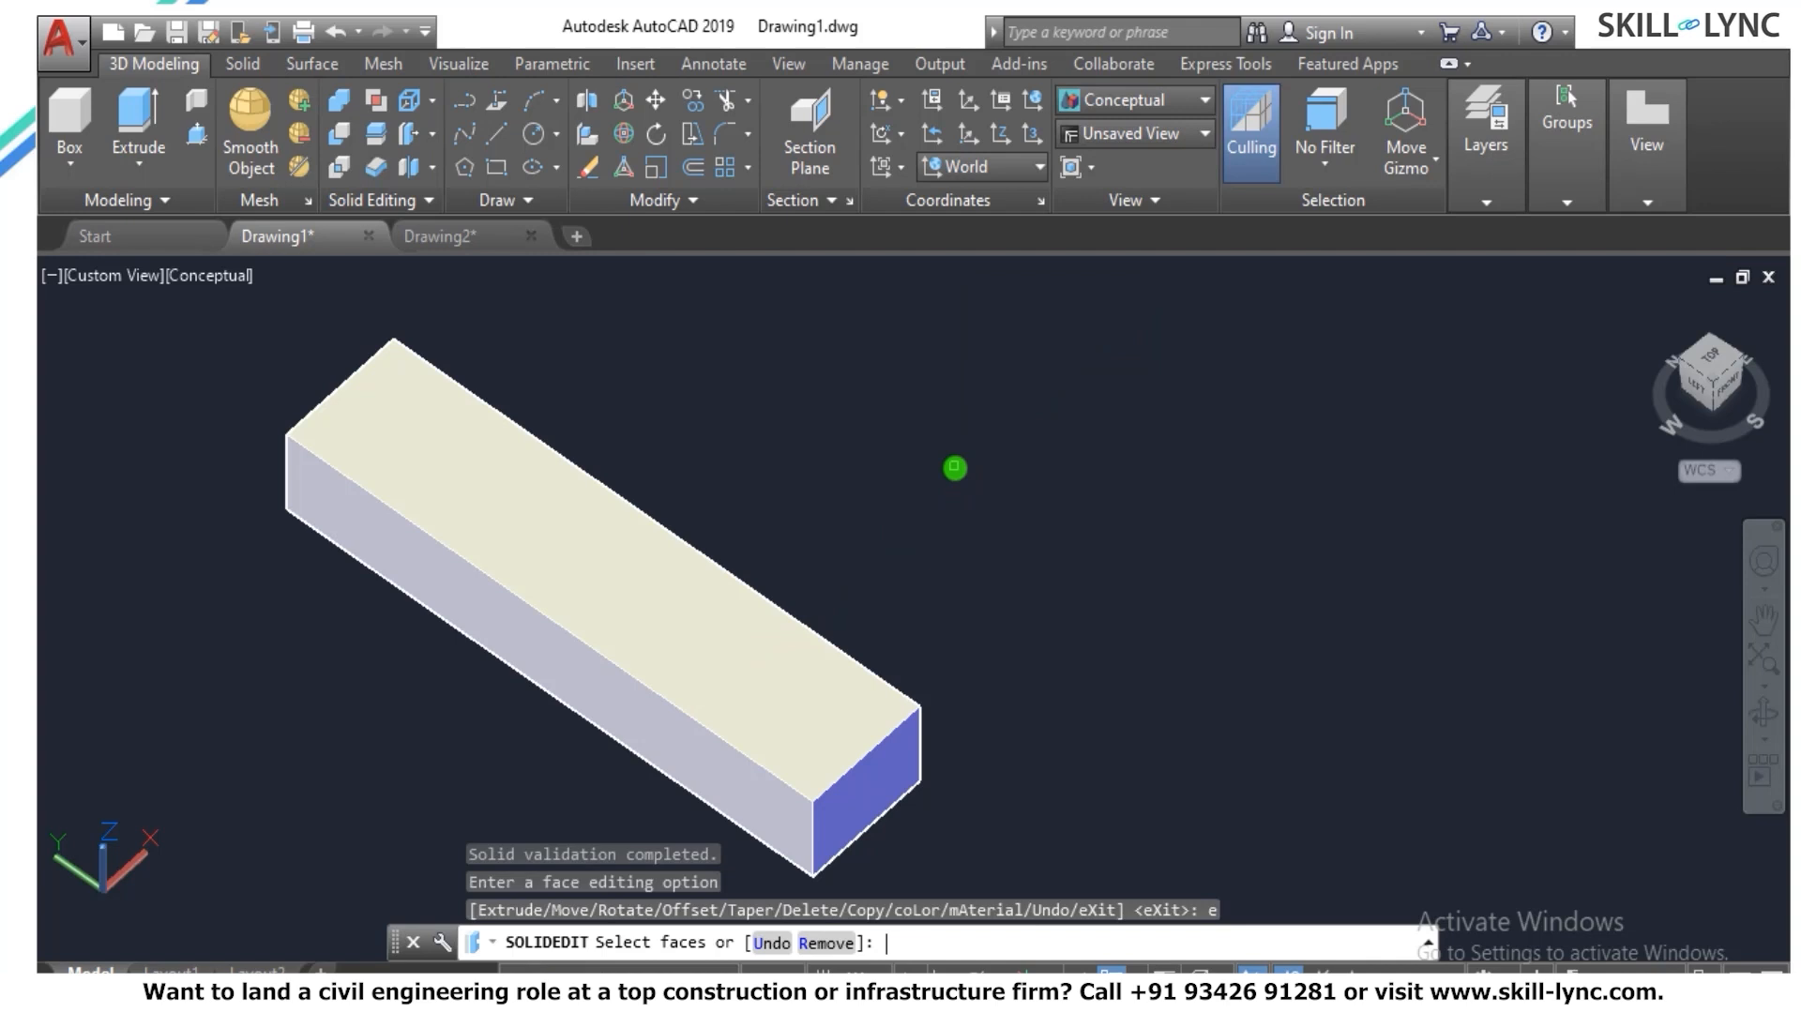
left_click(593, 619)
left_click(629, 598)
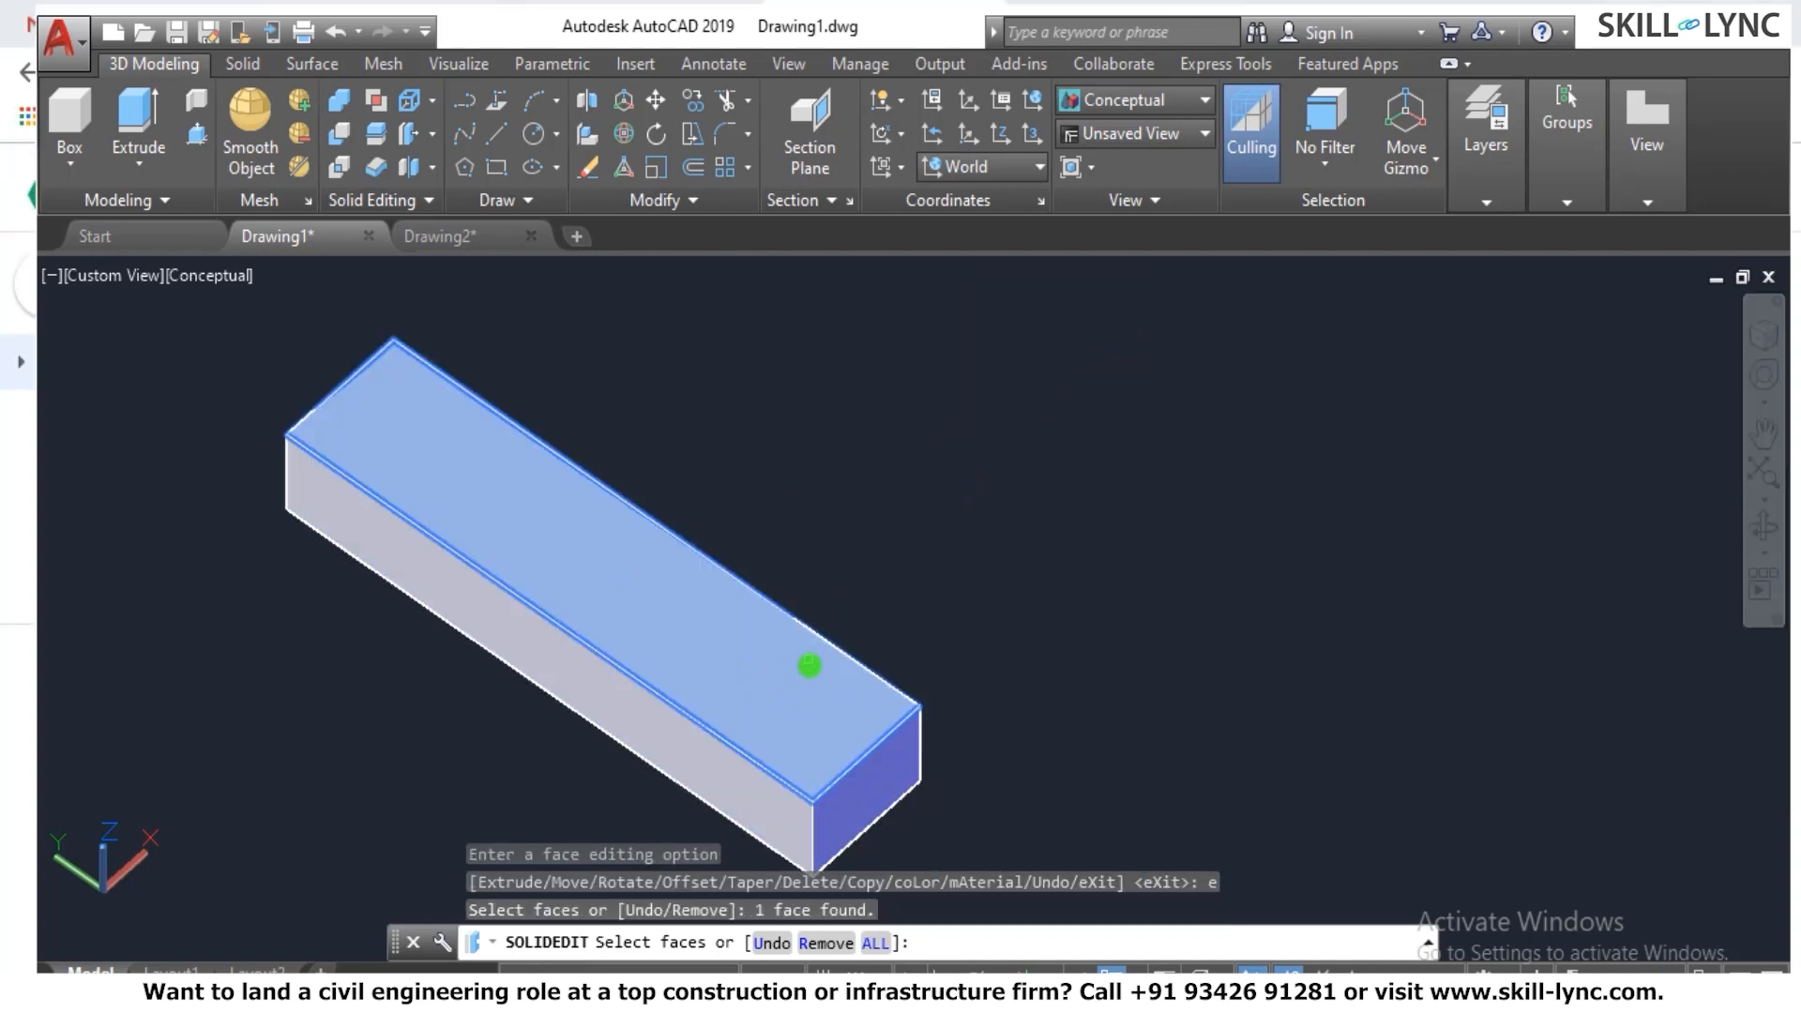
key("Return")
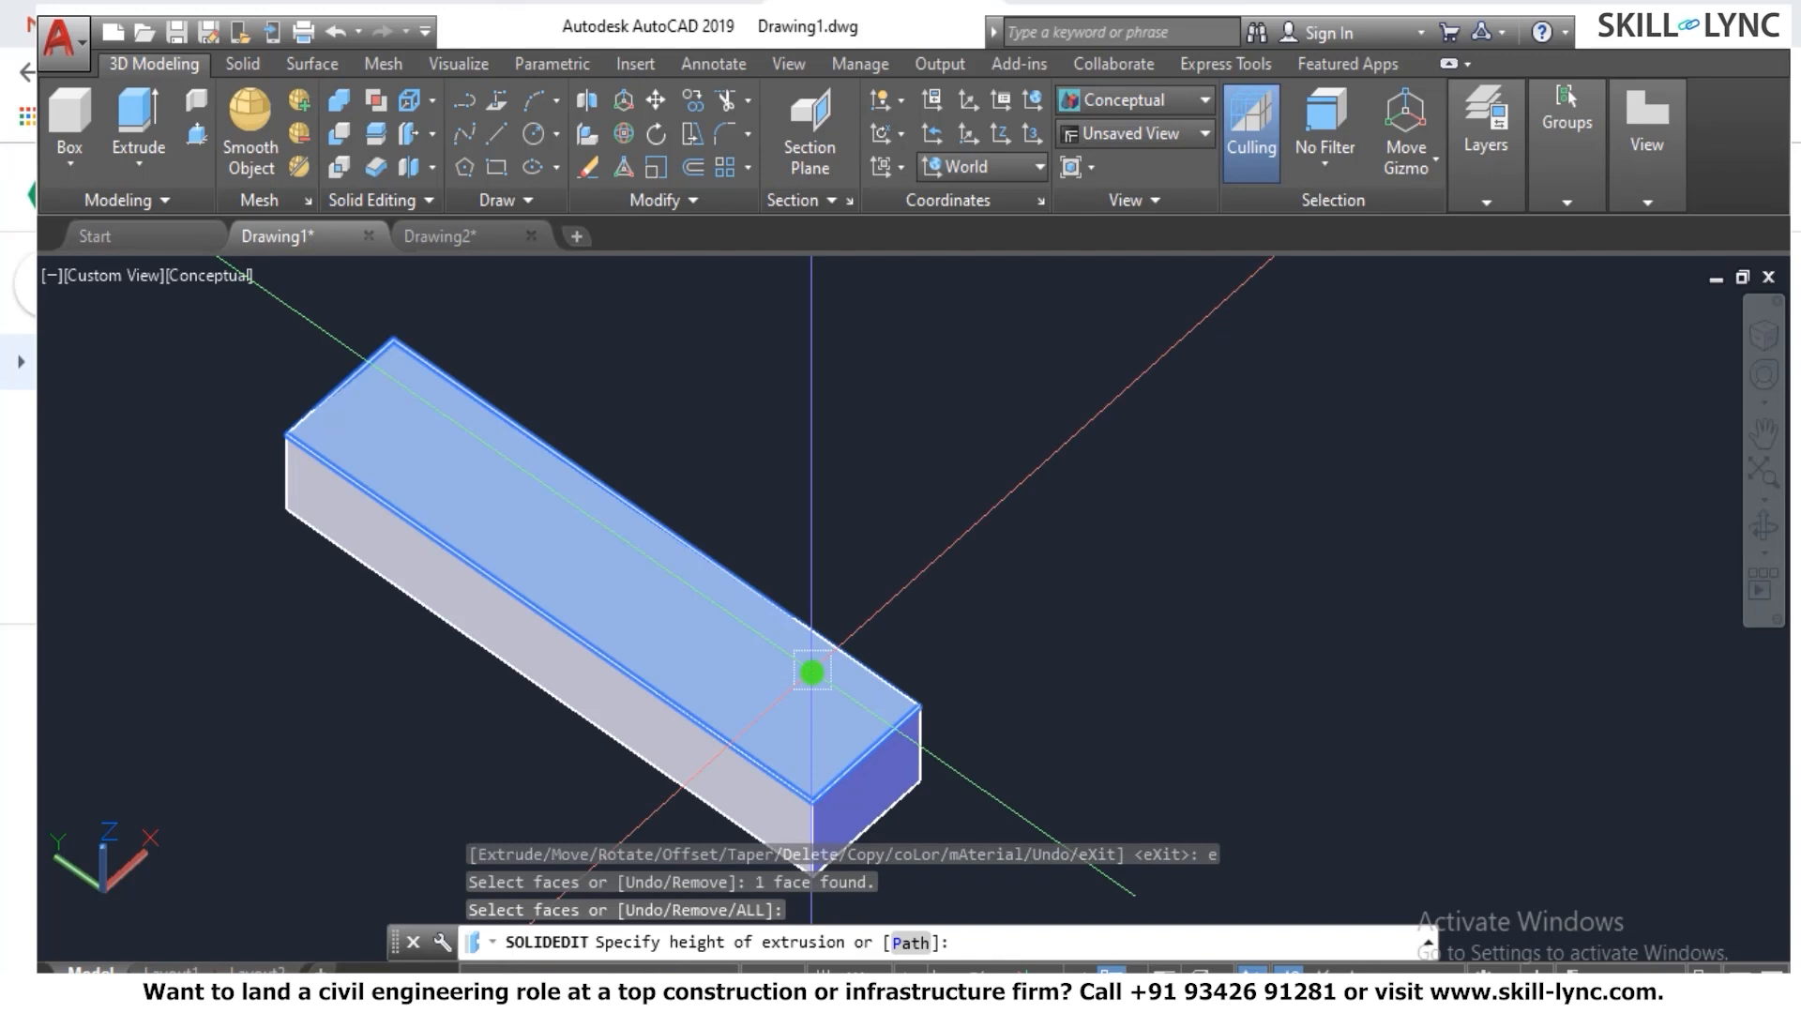
key("Return")
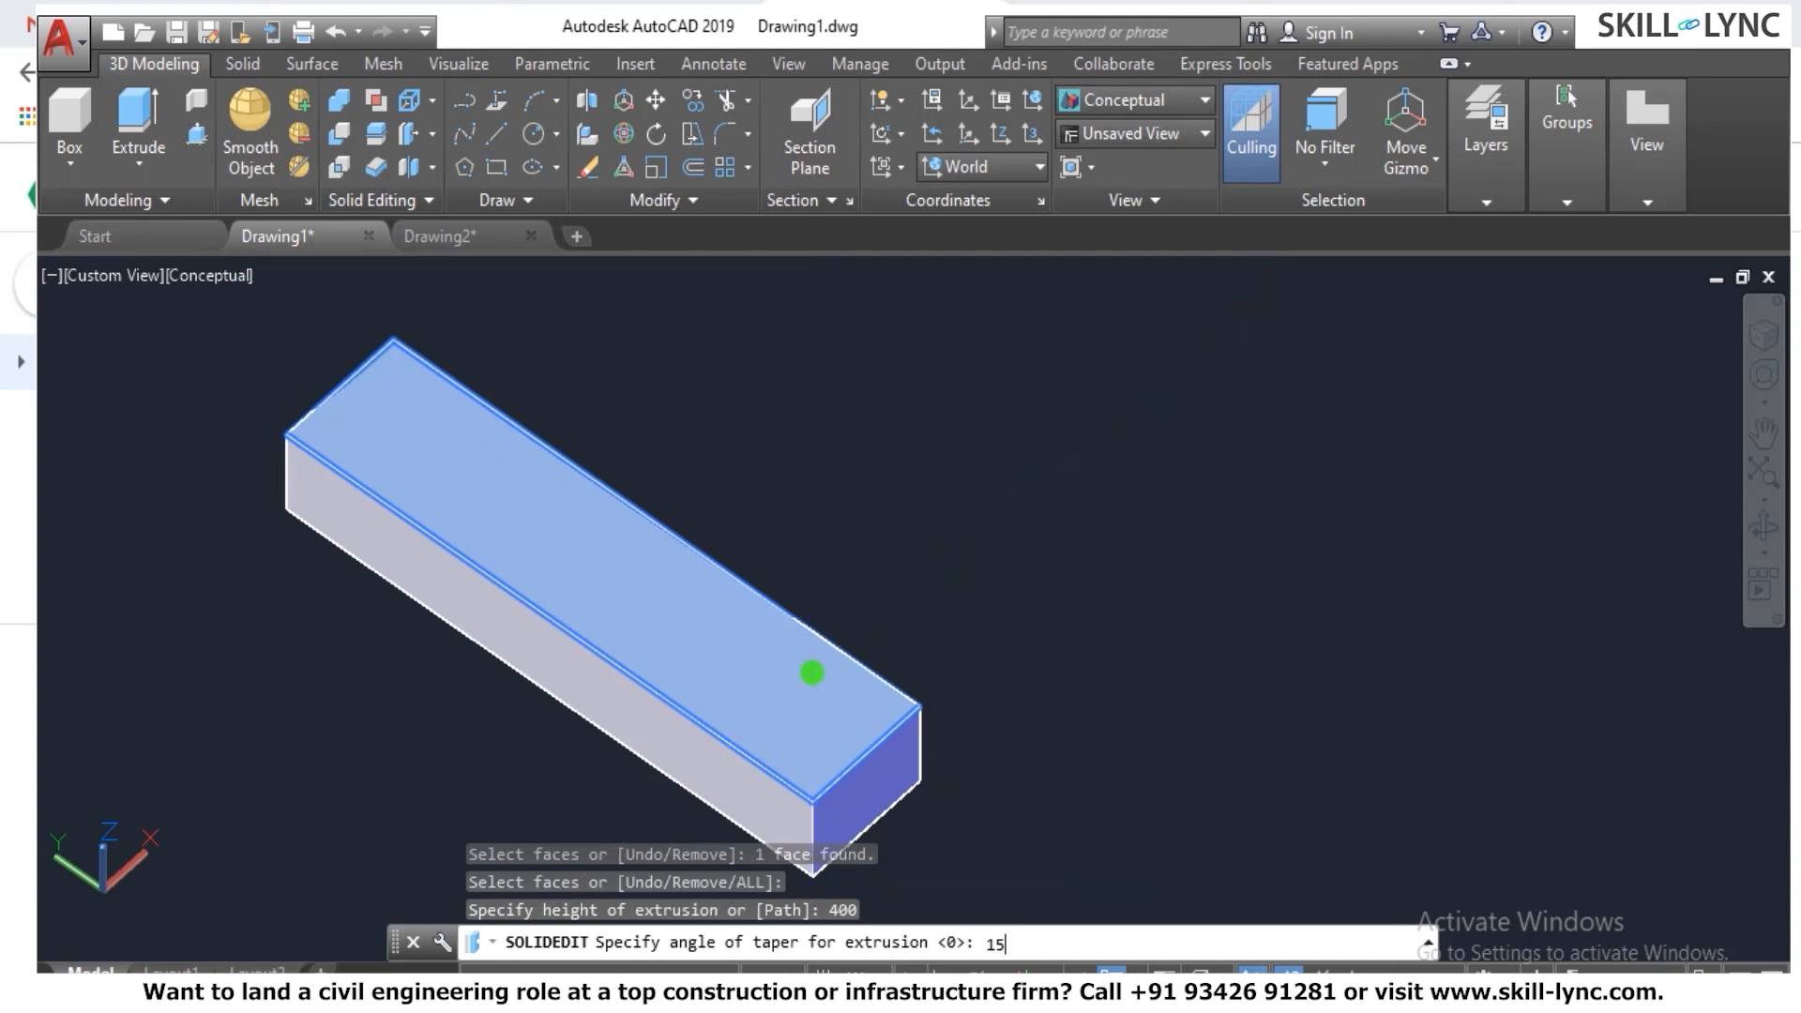
key("Return")
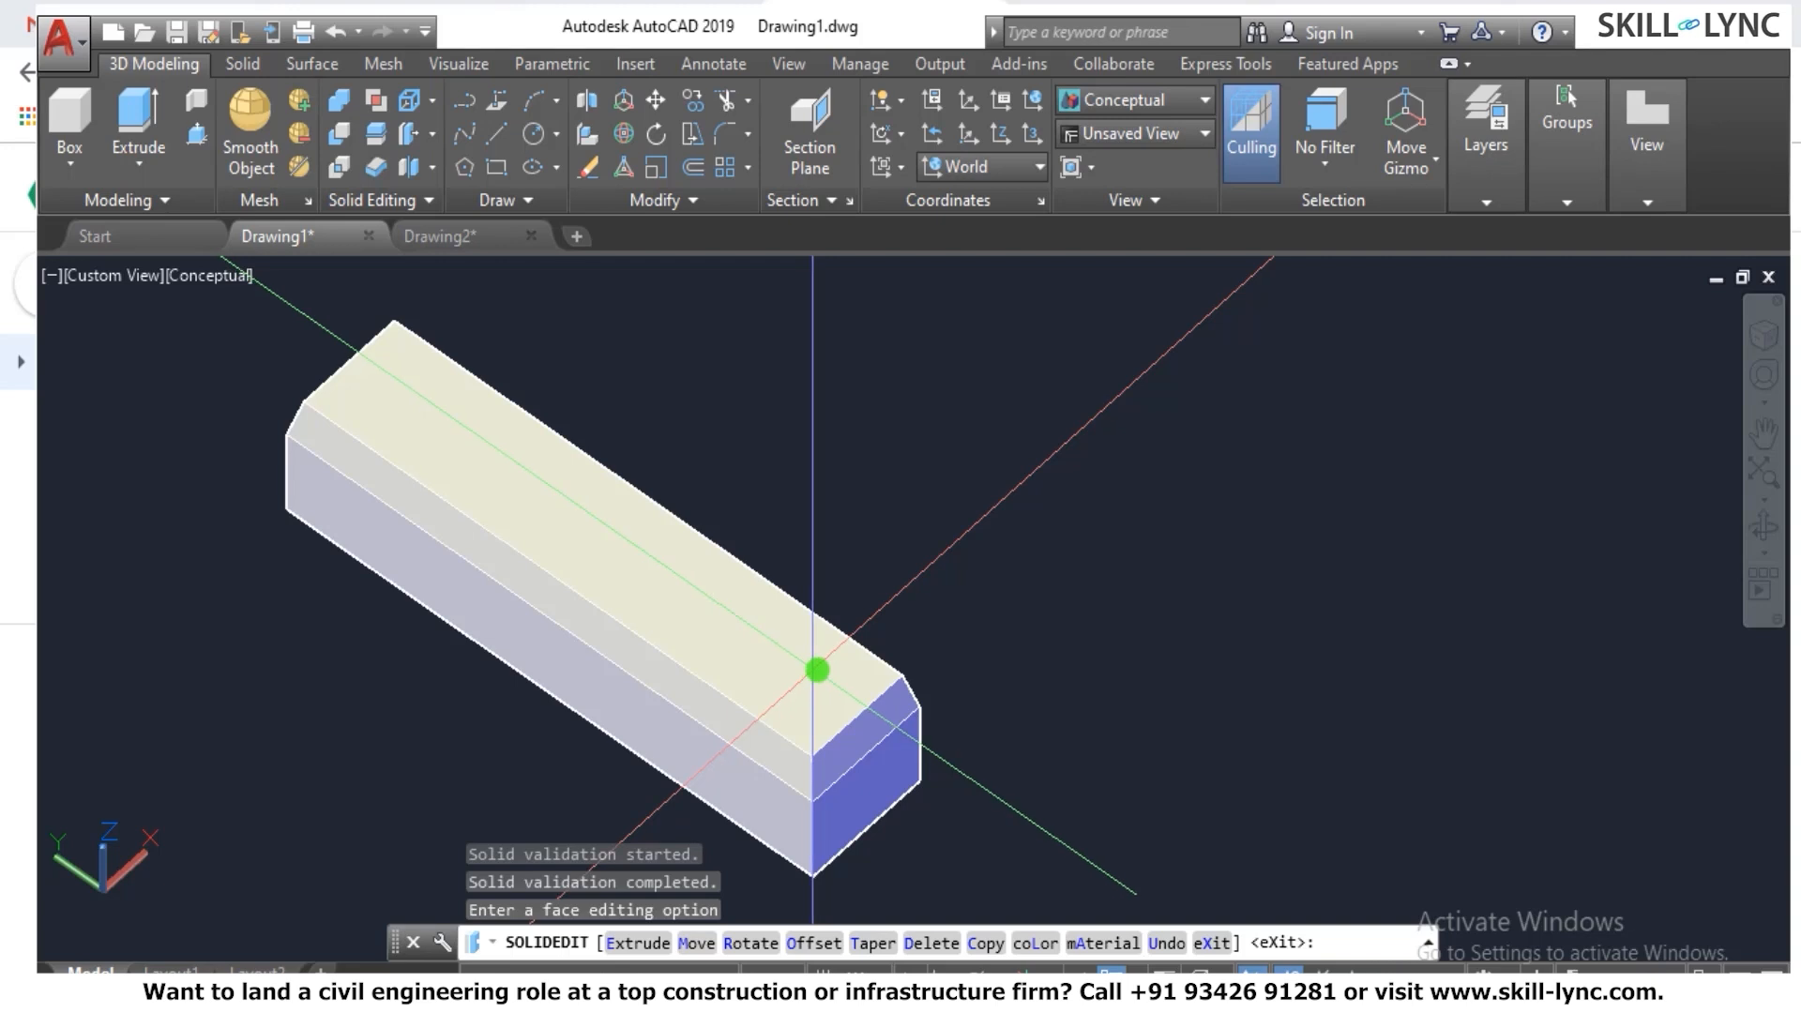
scroll(859, 790, "up", 2)
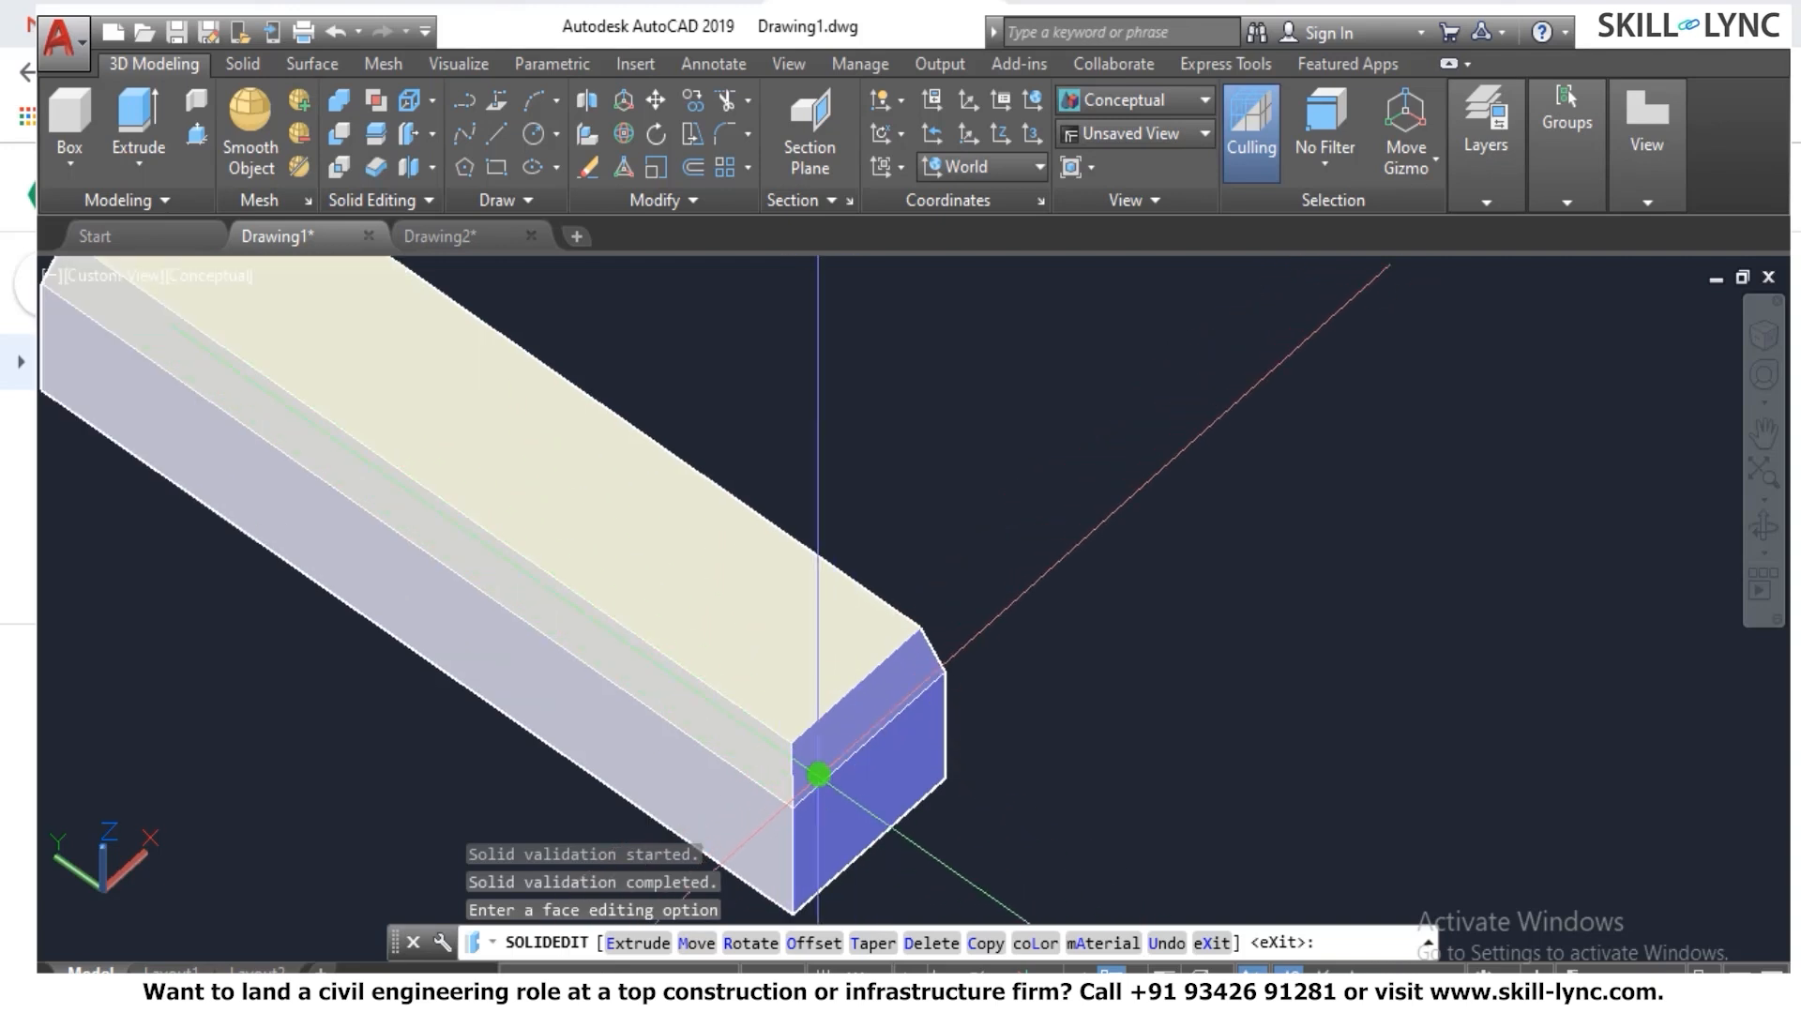
scroll(853, 683, "down", 2)
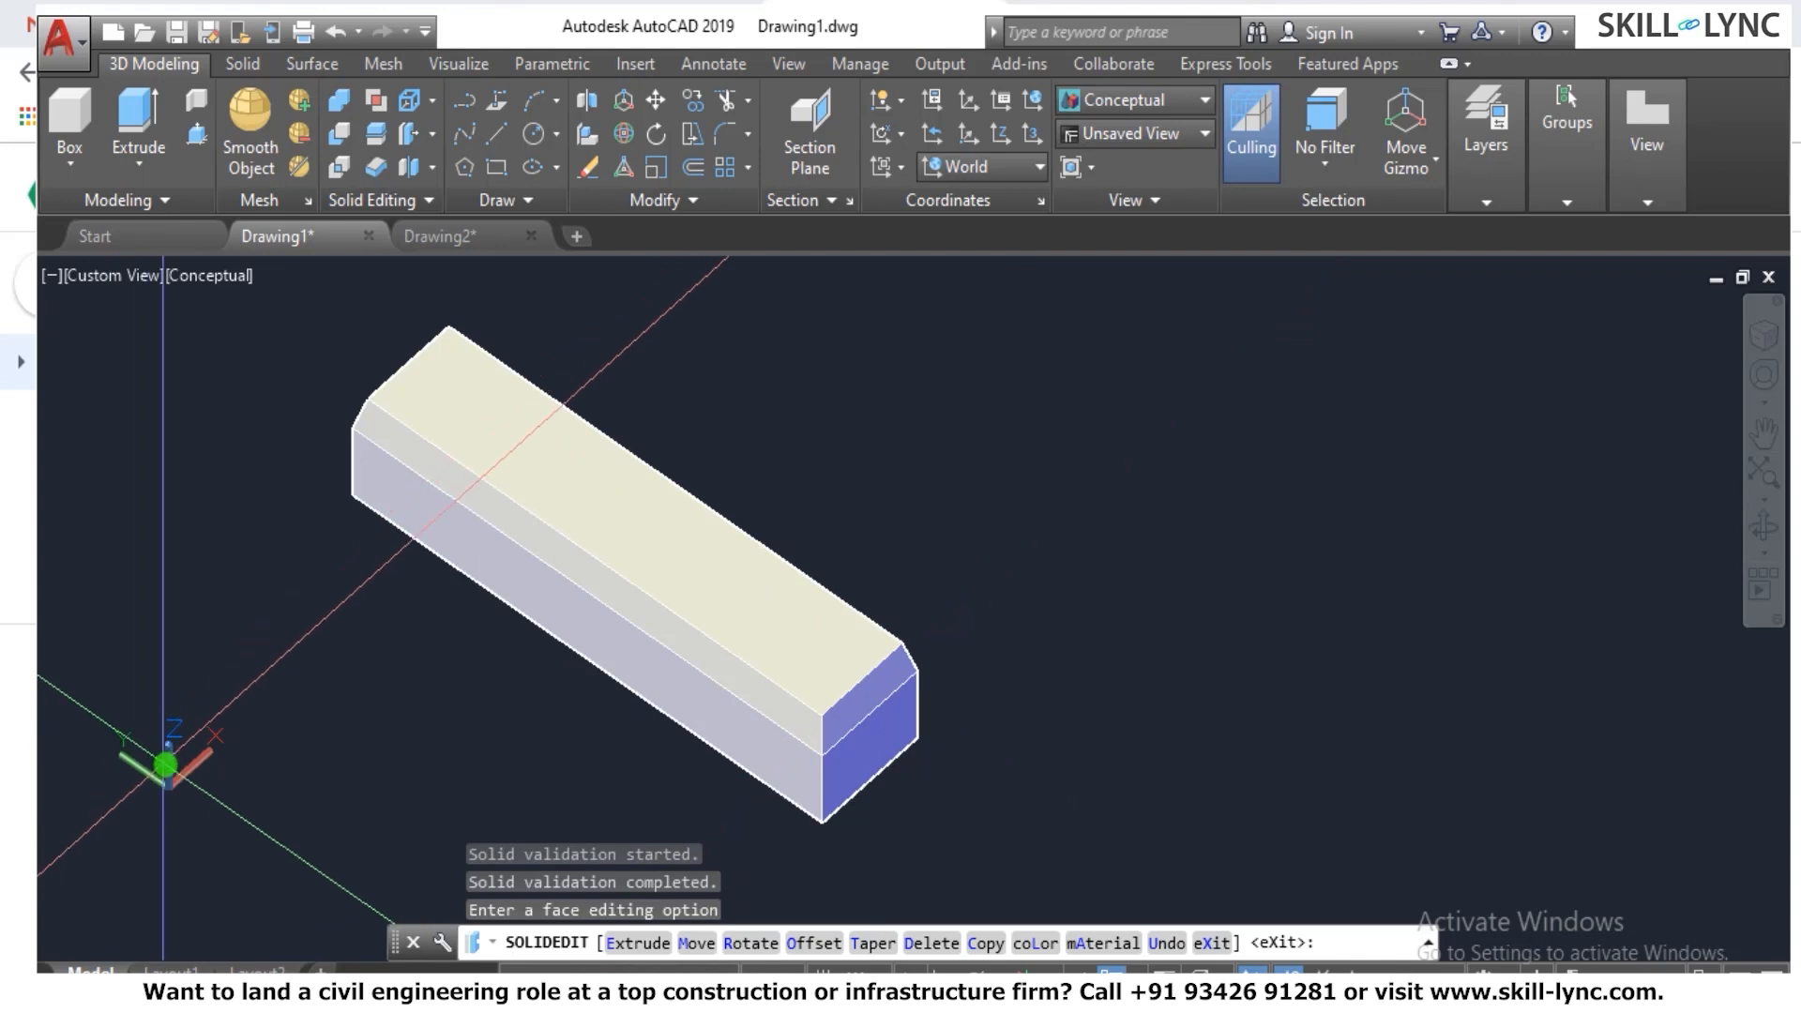
scroll(839, 588, "up", 2)
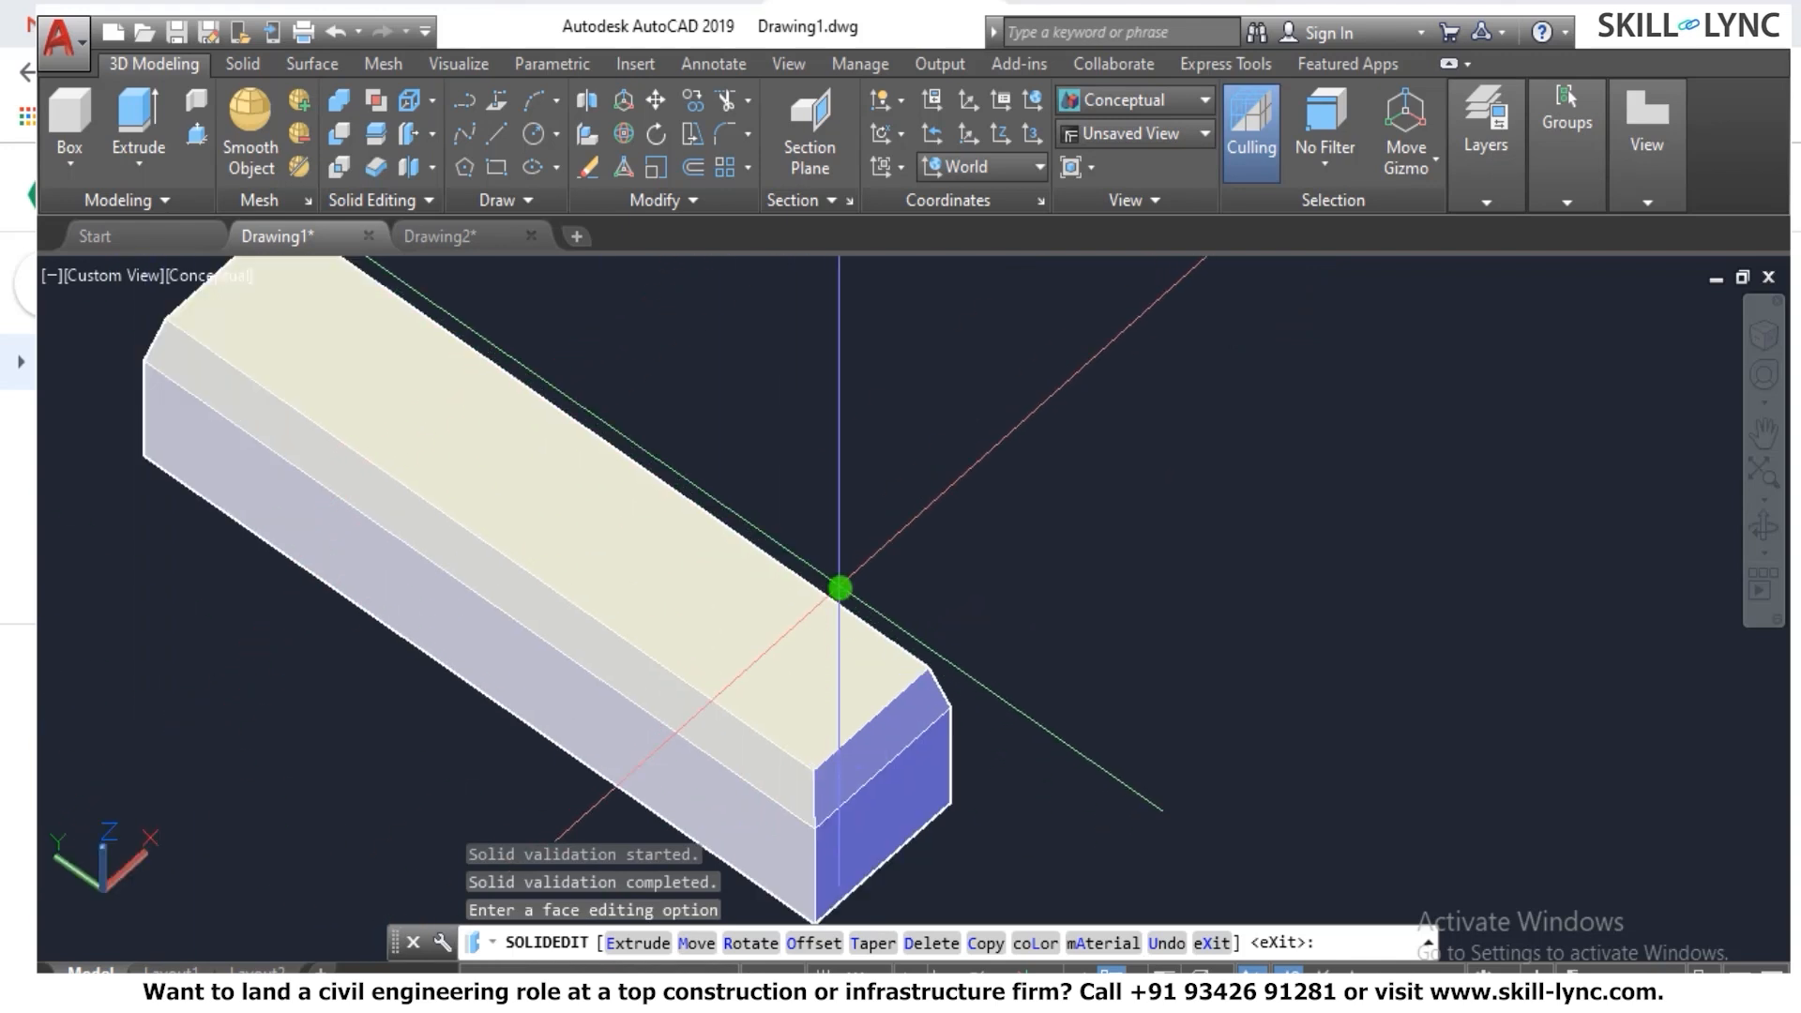
scroll(839, 588, "down", 1)
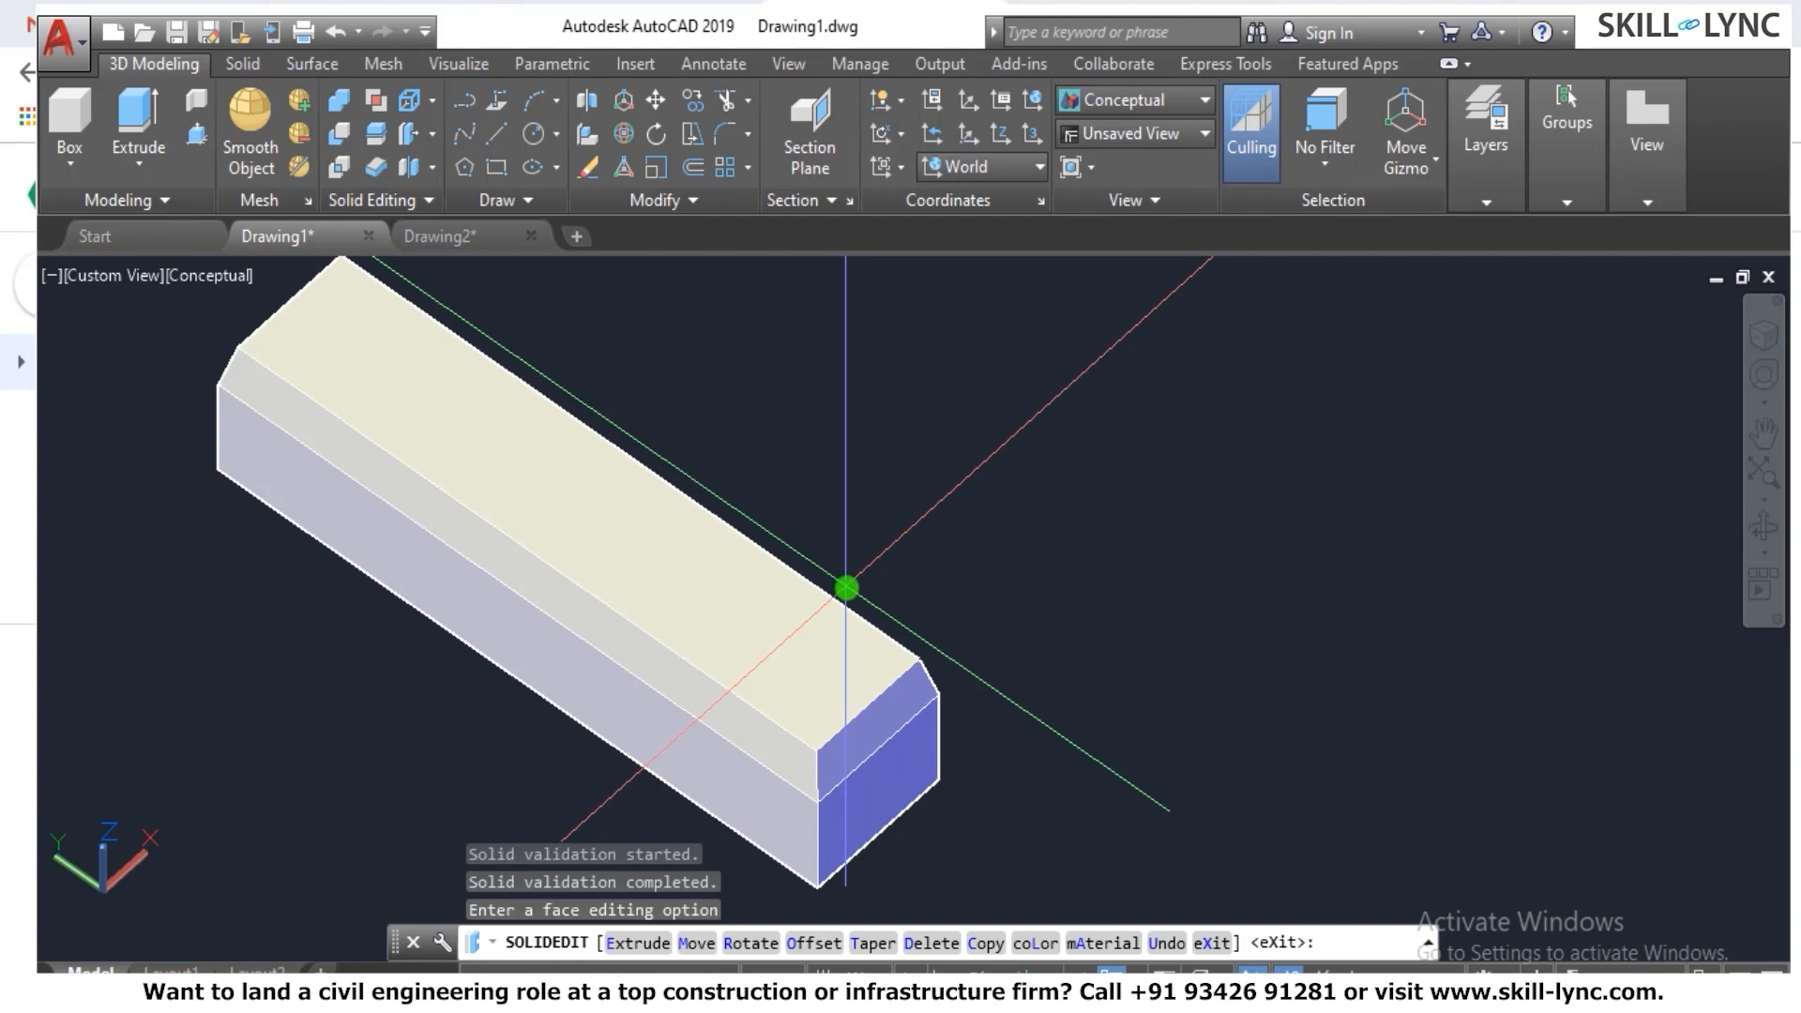
right_click(897, 546)
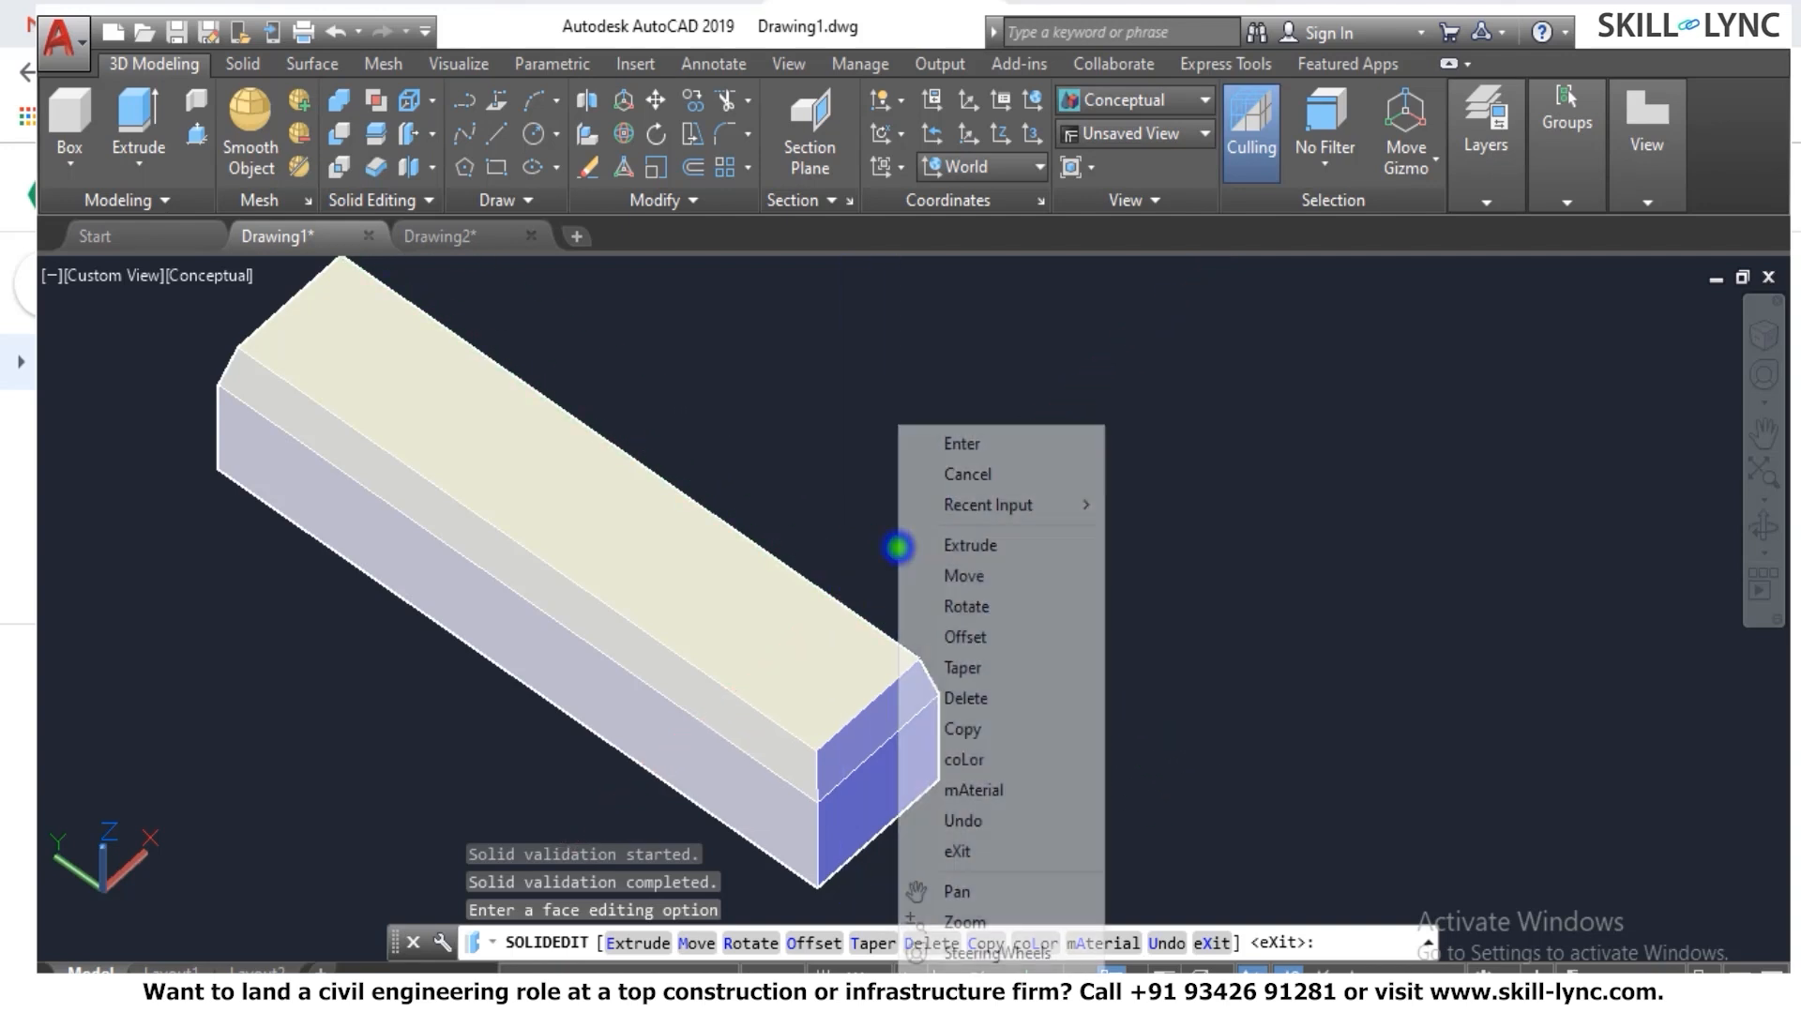
left_click(972, 454)
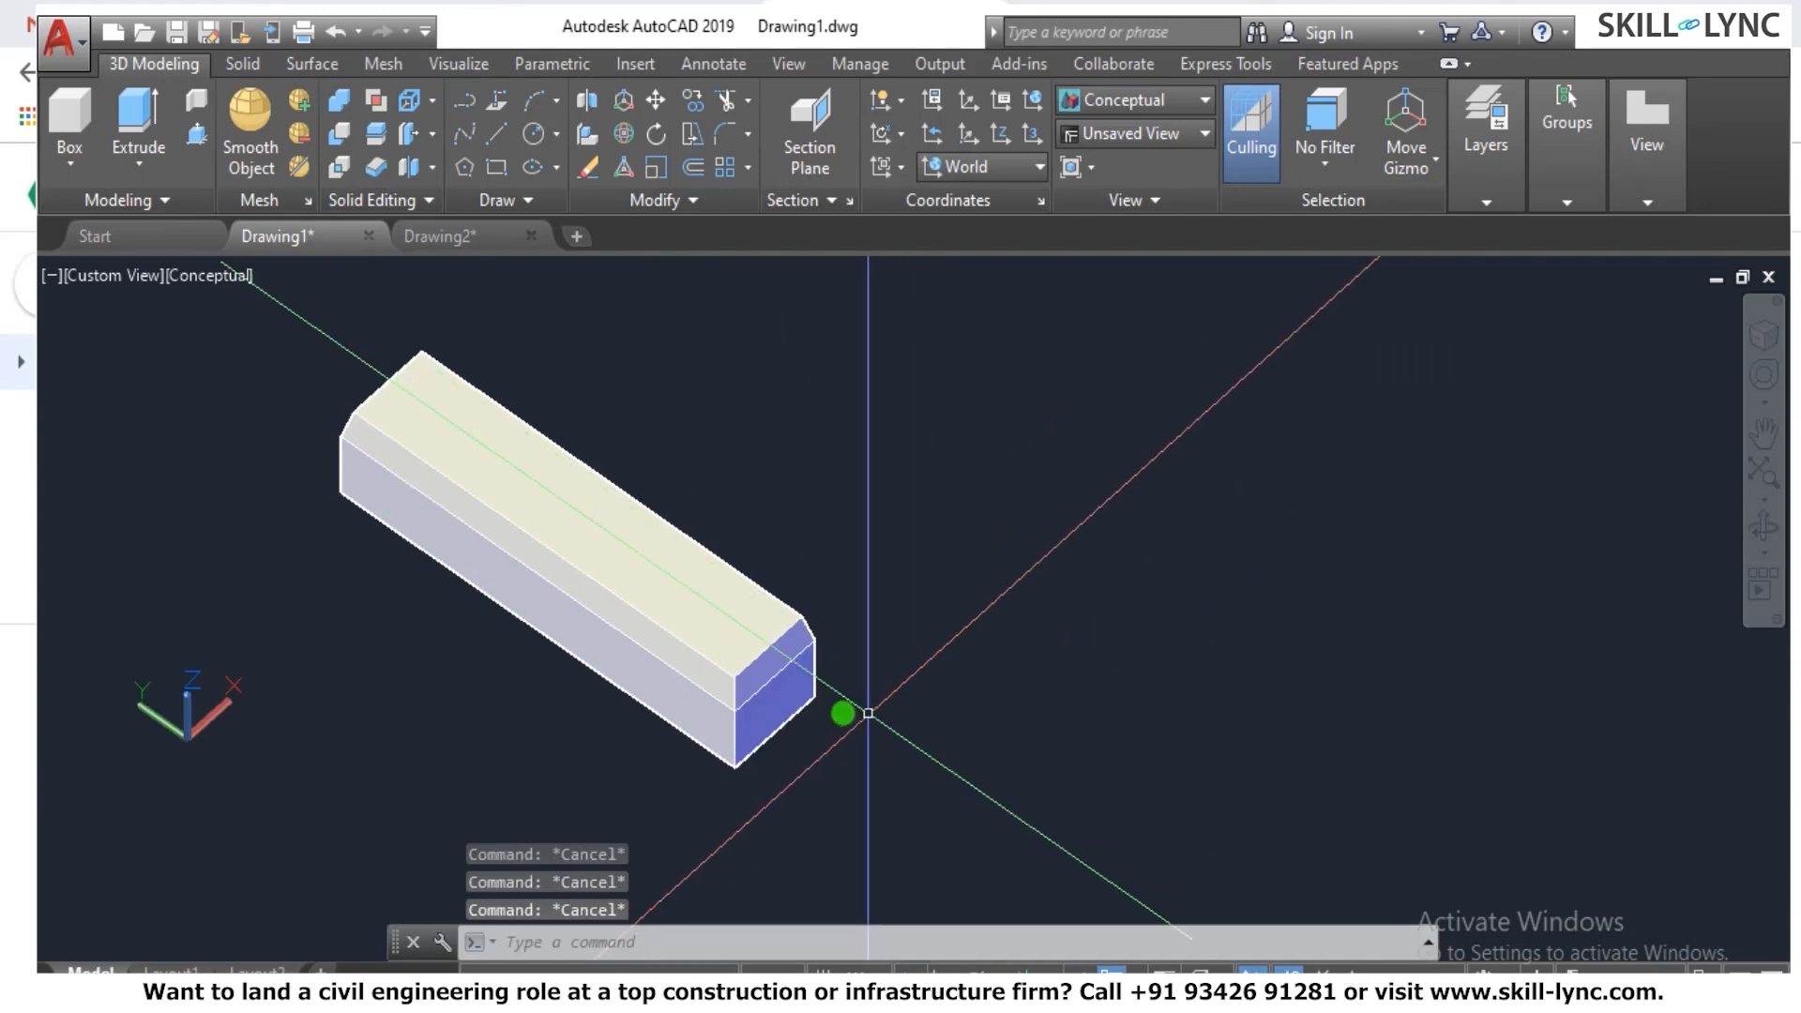
Examine the tapered upper part of the solid at its front end from near and far.
scroll(771, 748, "up", 2)
scroll(800, 676, "up", 1)
scroll(832, 692, "down", 2)
scroll(848, 693, "up", 2)
scroll(848, 693, "down", 3)
scroll(902, 694, "up", 3)
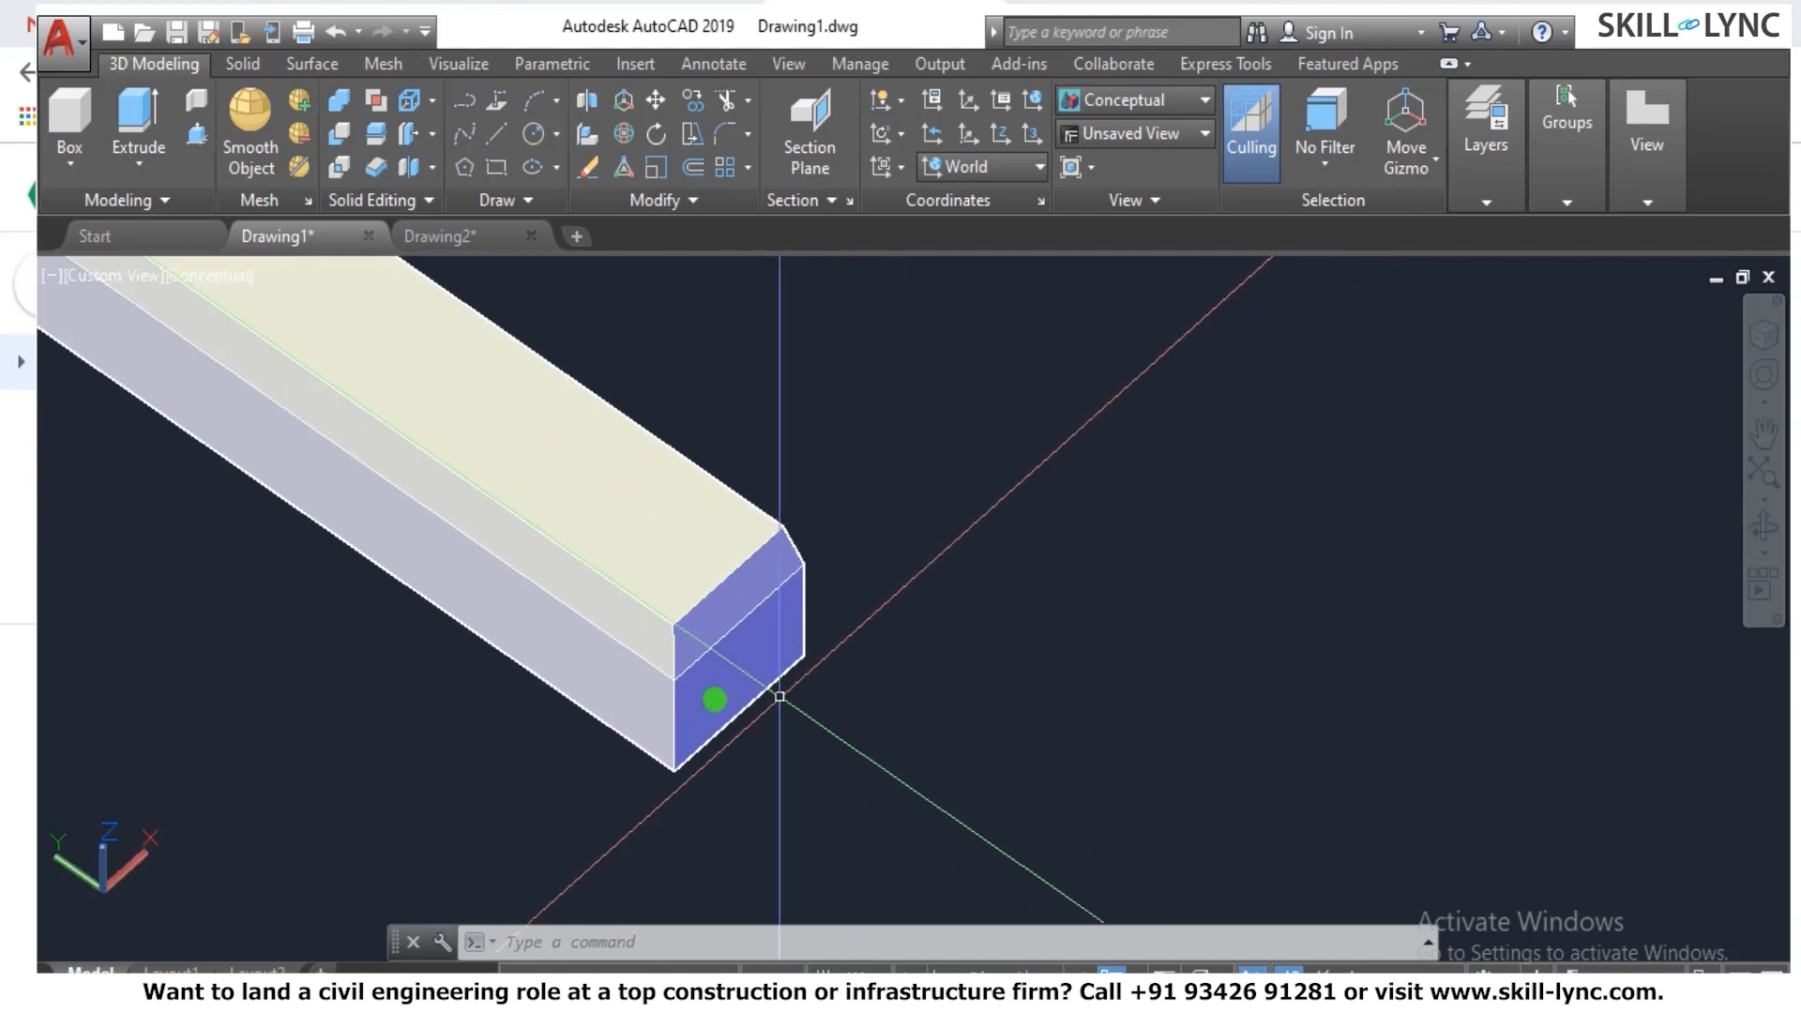
scroll(712, 700, "down", 1)
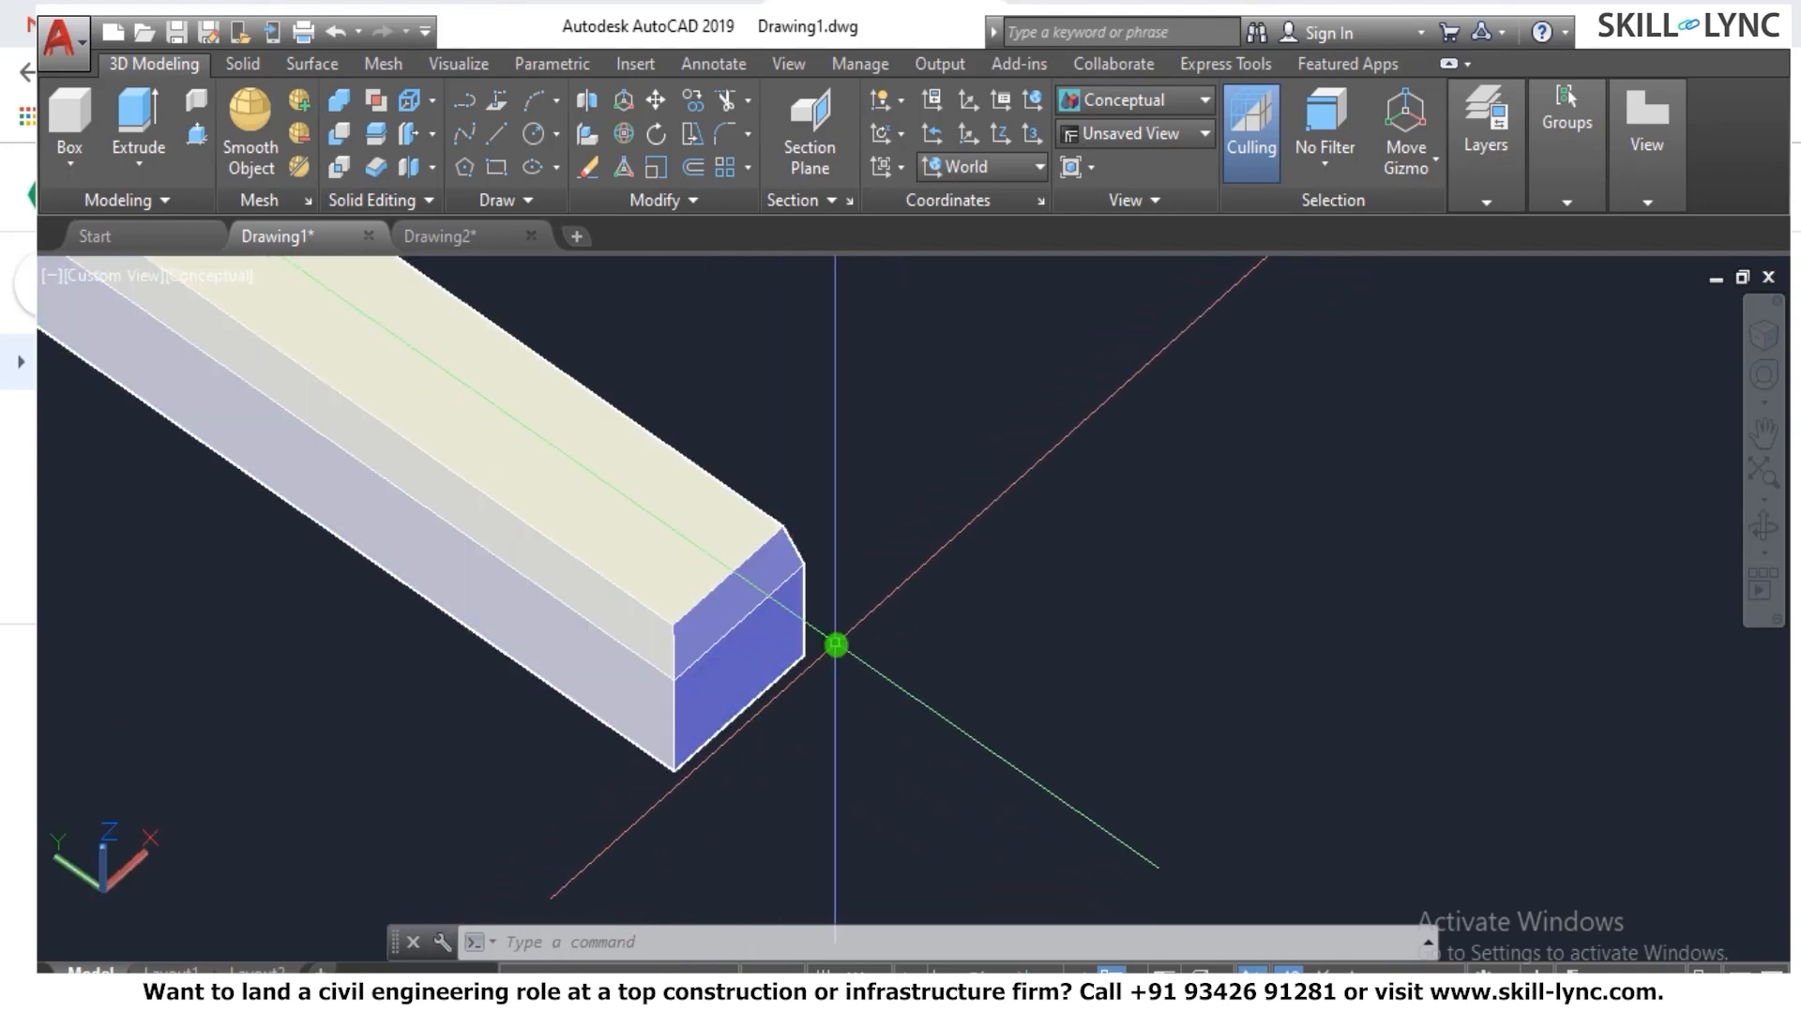
scroll(836, 644, "down", 2)
scroll(836, 647, "up", 1)
With Ortho on, draw an L-shaped two-segment polyline starting at the lower outer corner of the solid's front face.
type("pl")
key("Return")
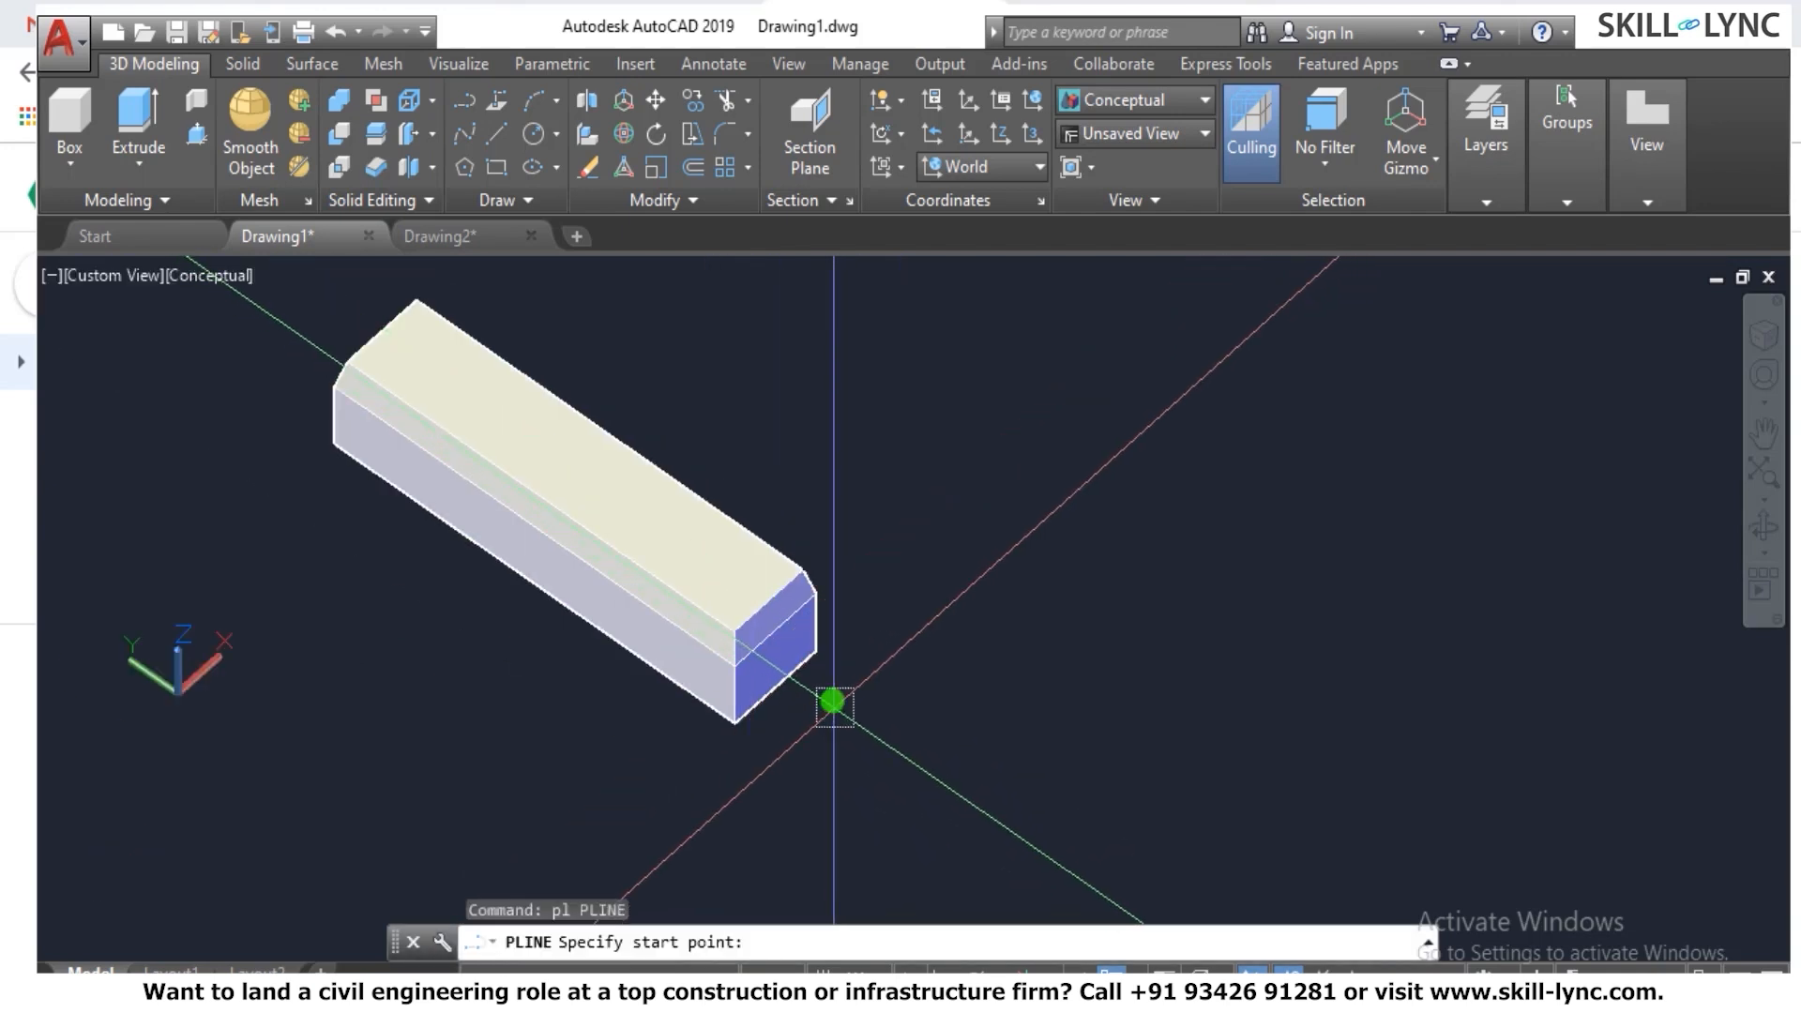
left_click(815, 649)
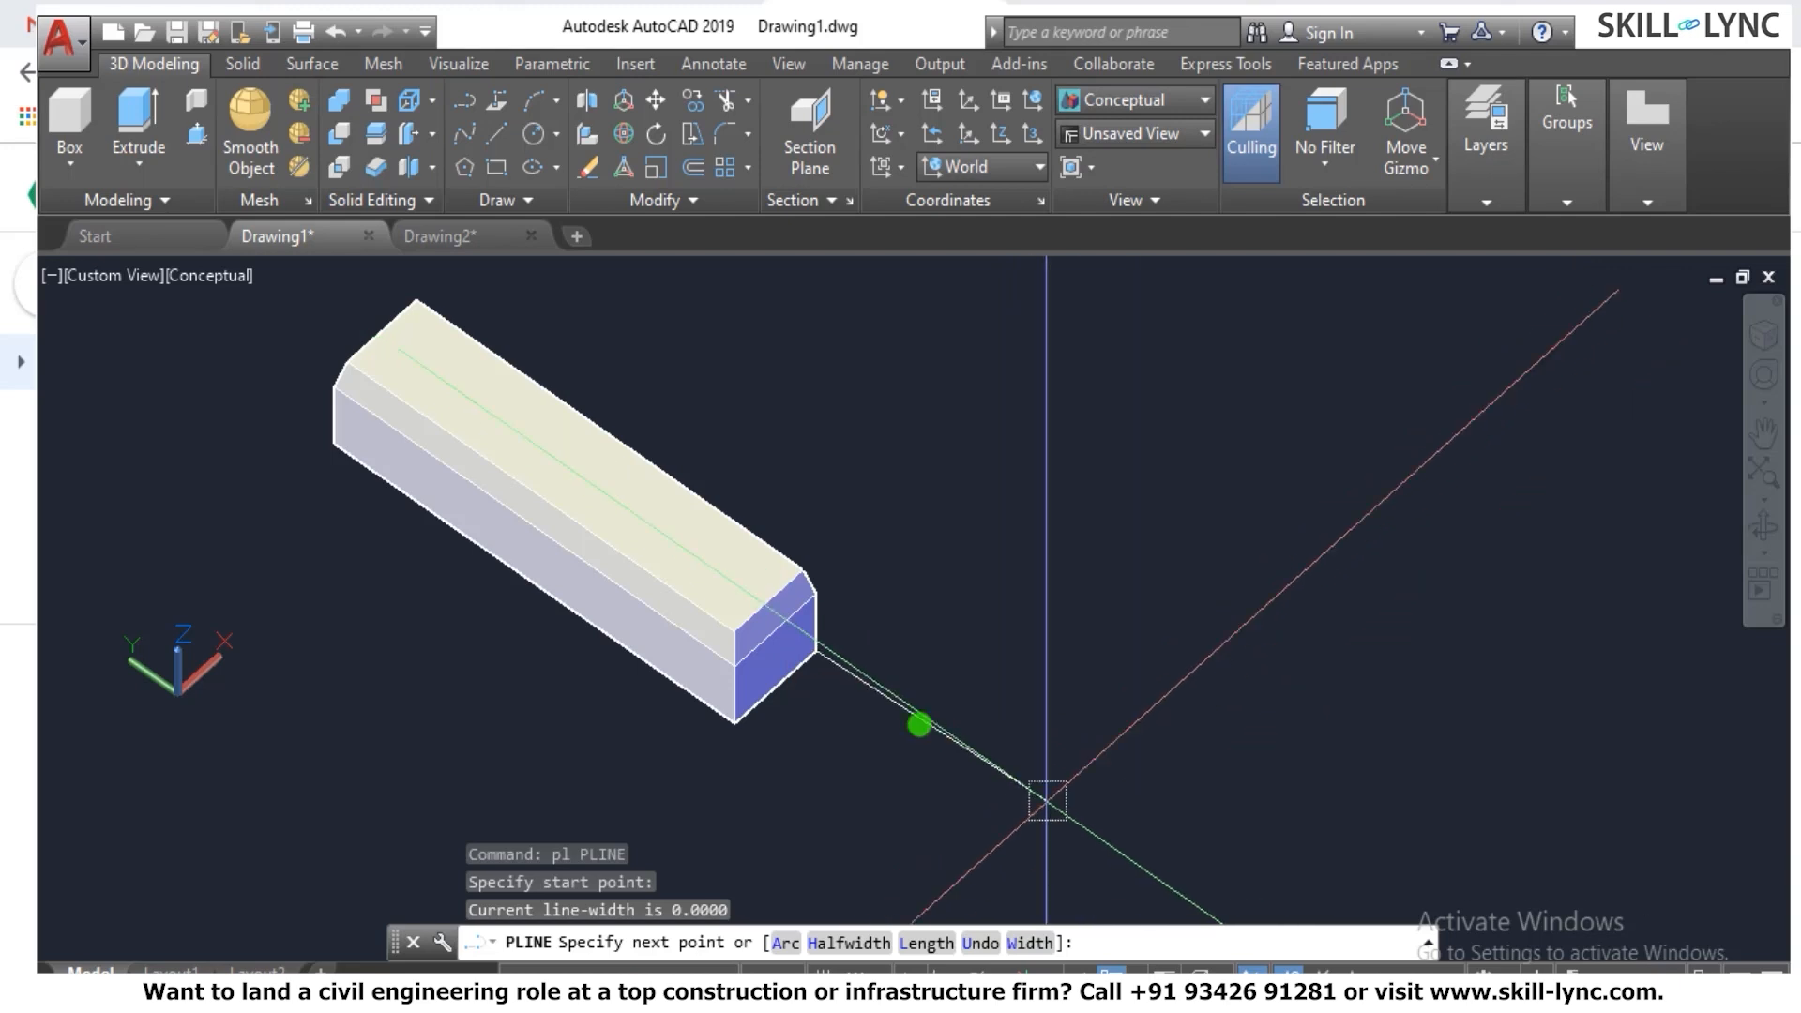
scroll(1032, 798, "down", 4)
left_click(946, 971)
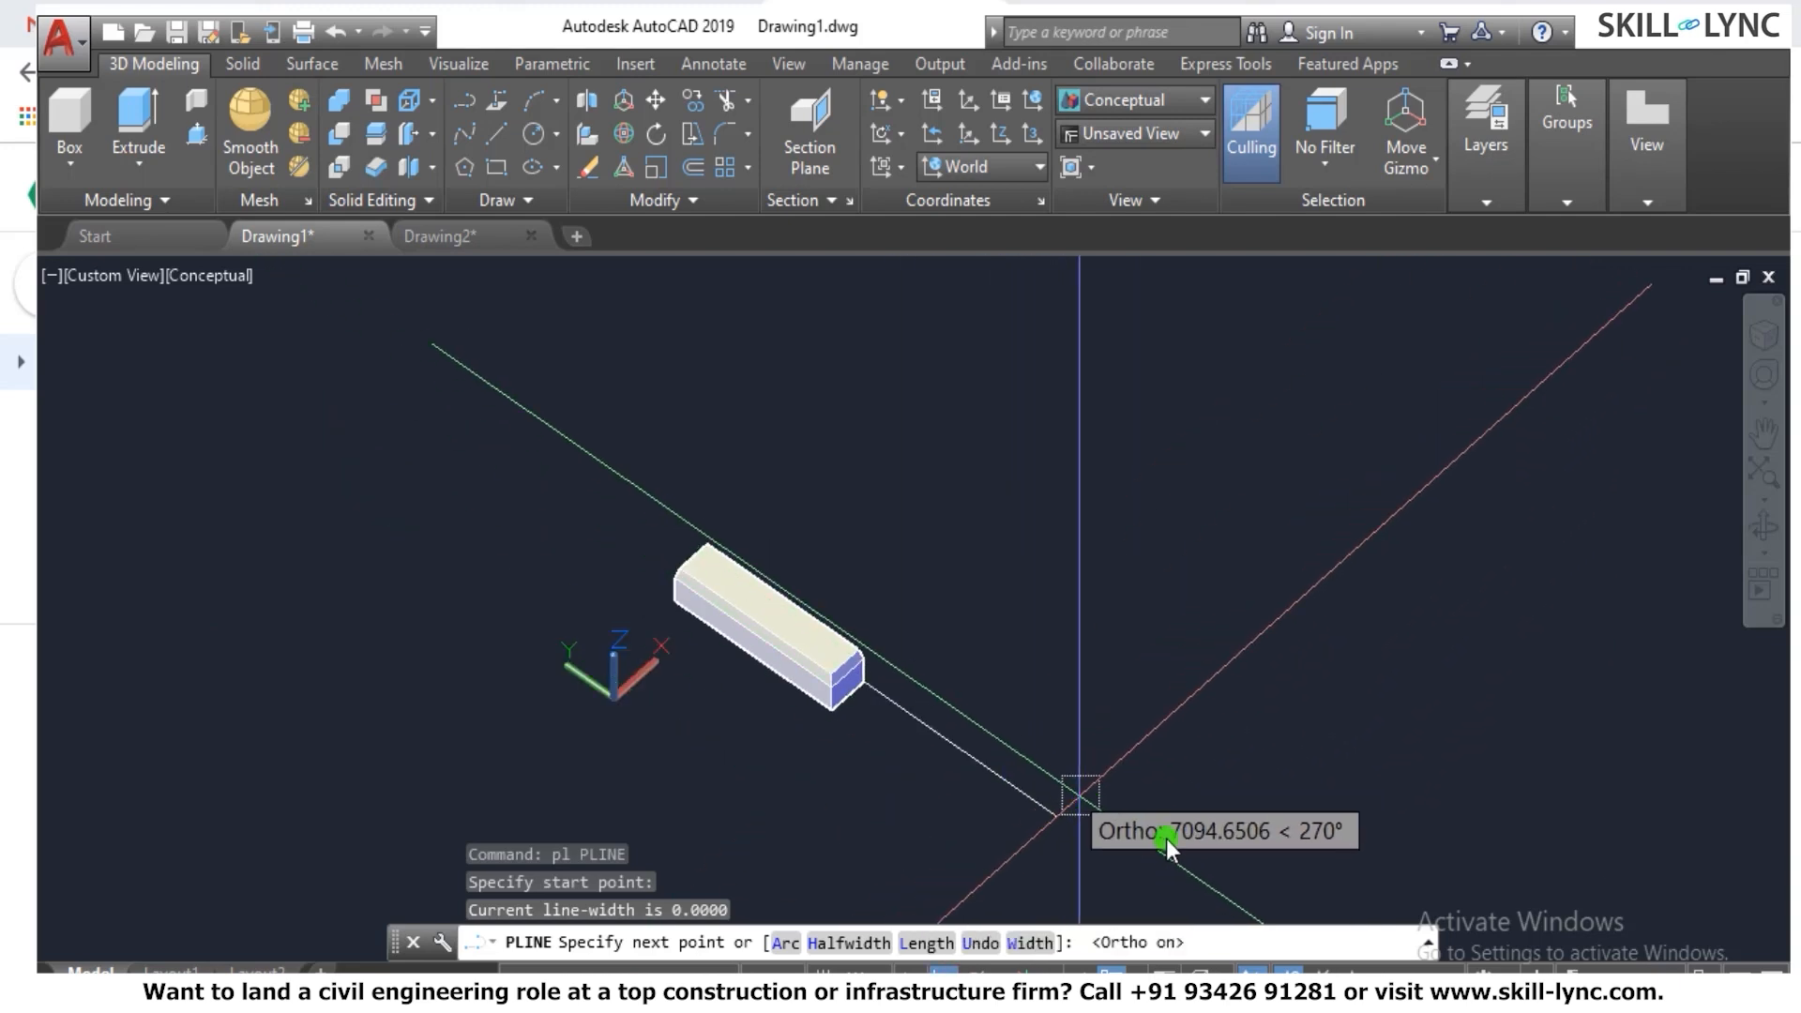
left_click(1123, 826)
left_click(1338, 699)
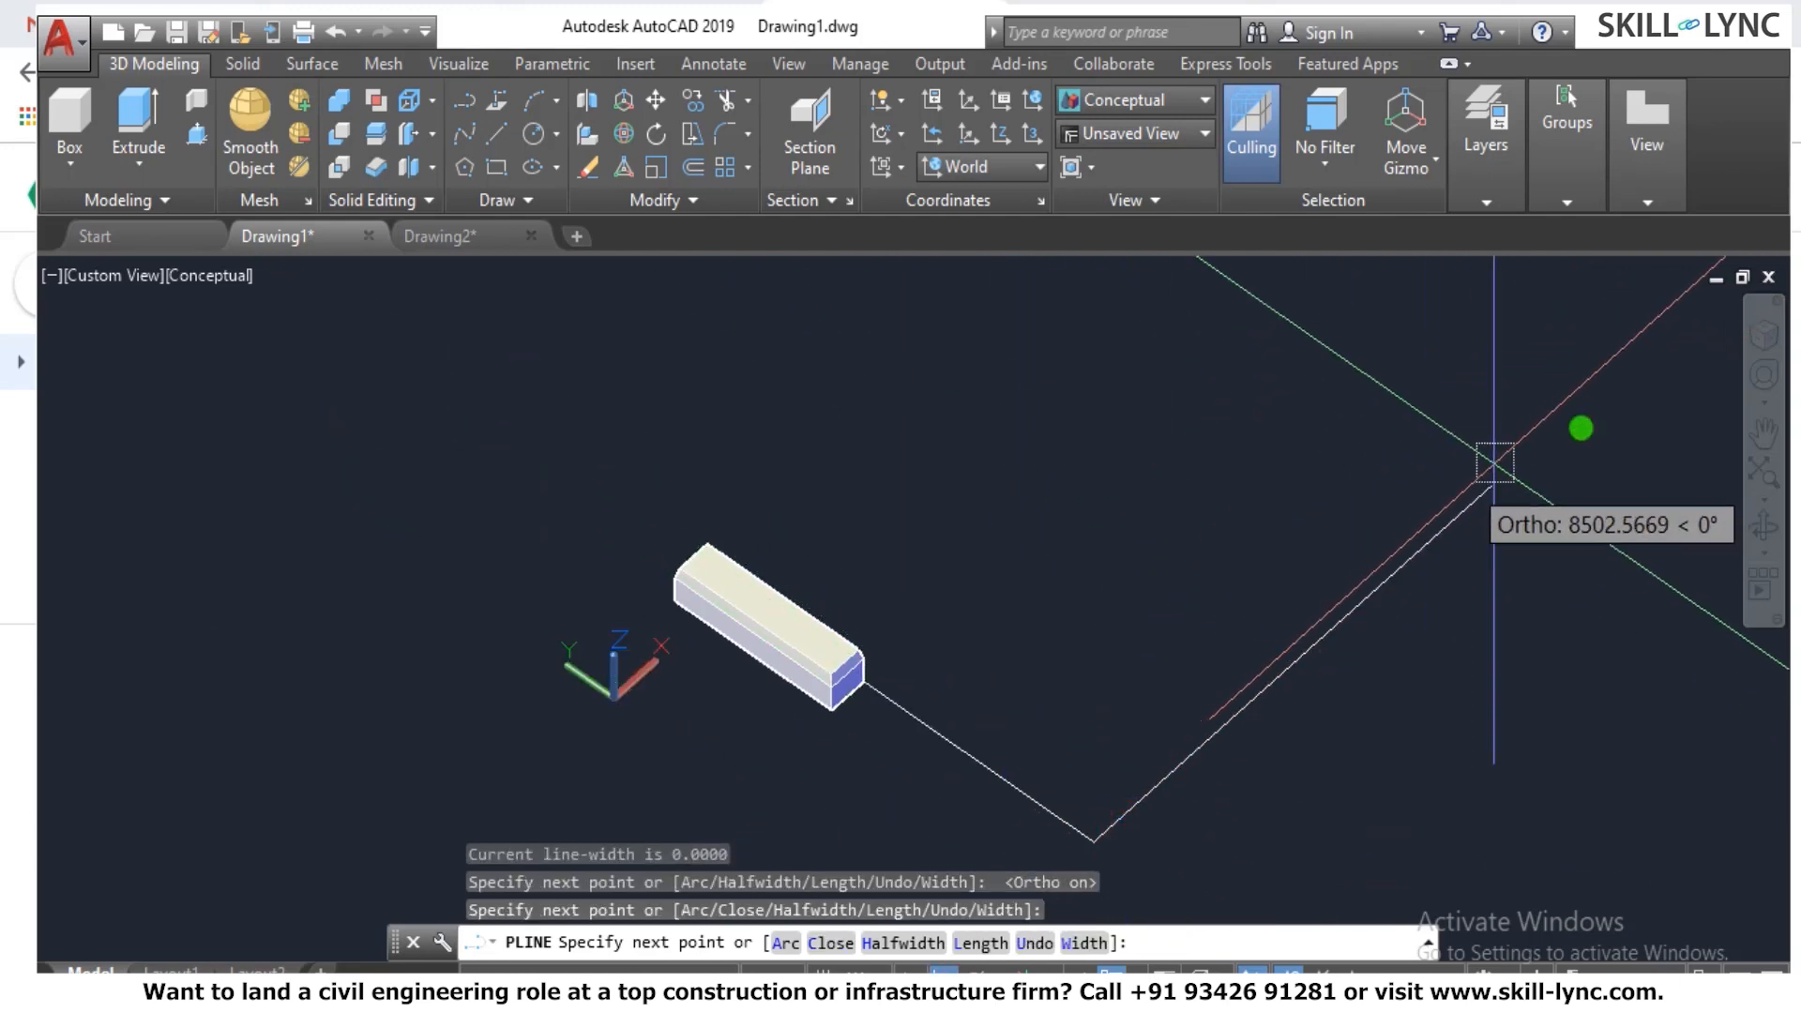
key("Escape")
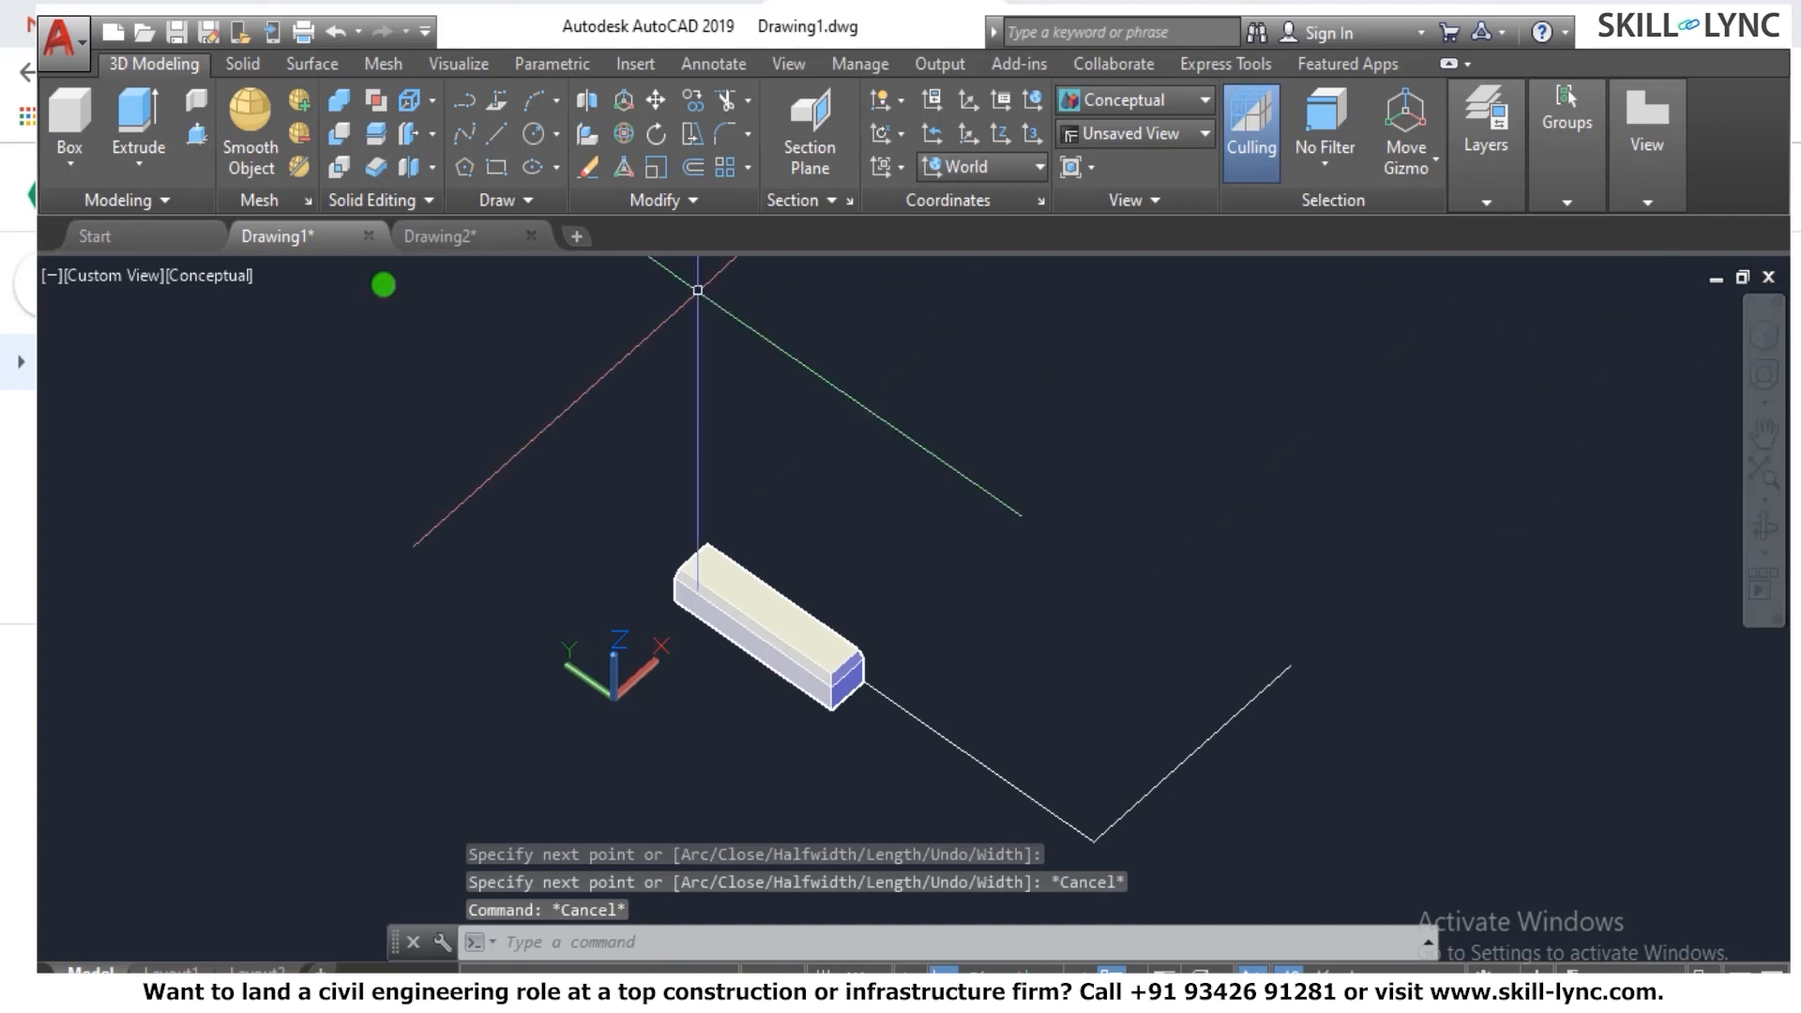
Turn the ViewCube display back on in the viewport.
left_click(797, 64)
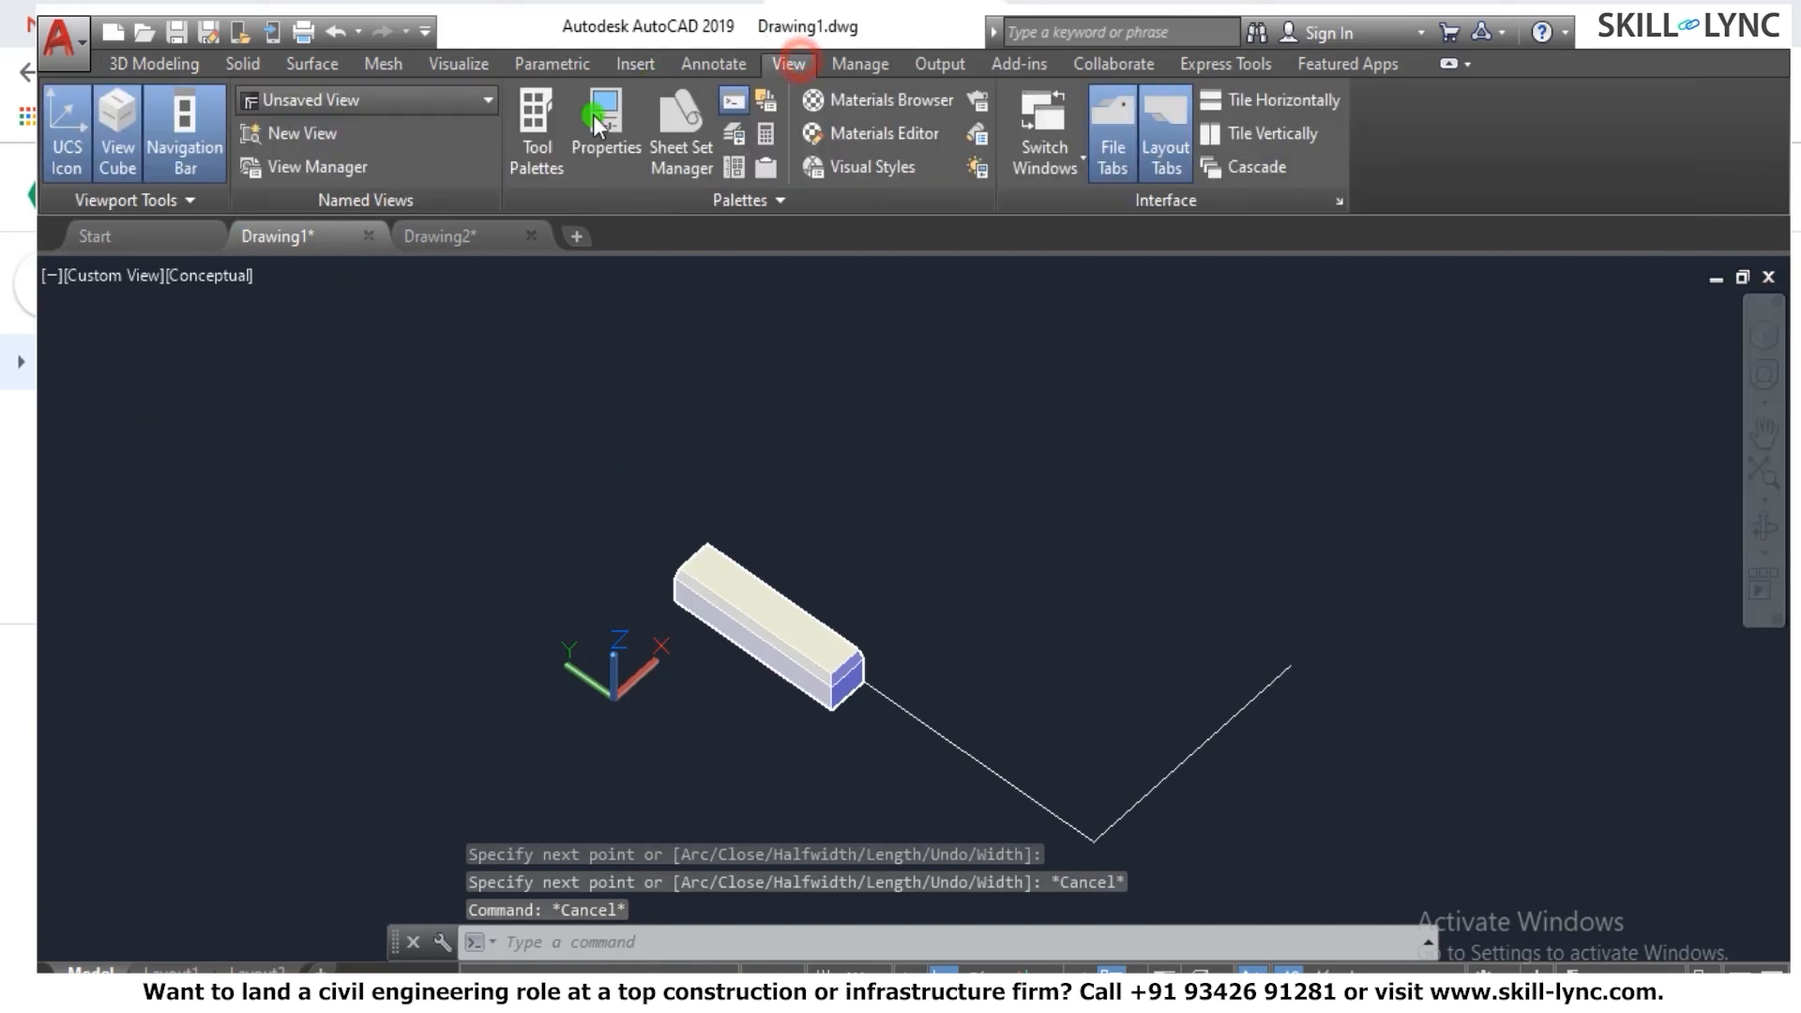
left_click(1761, 334)
left_click(1446, 663)
left_click(1435, 672)
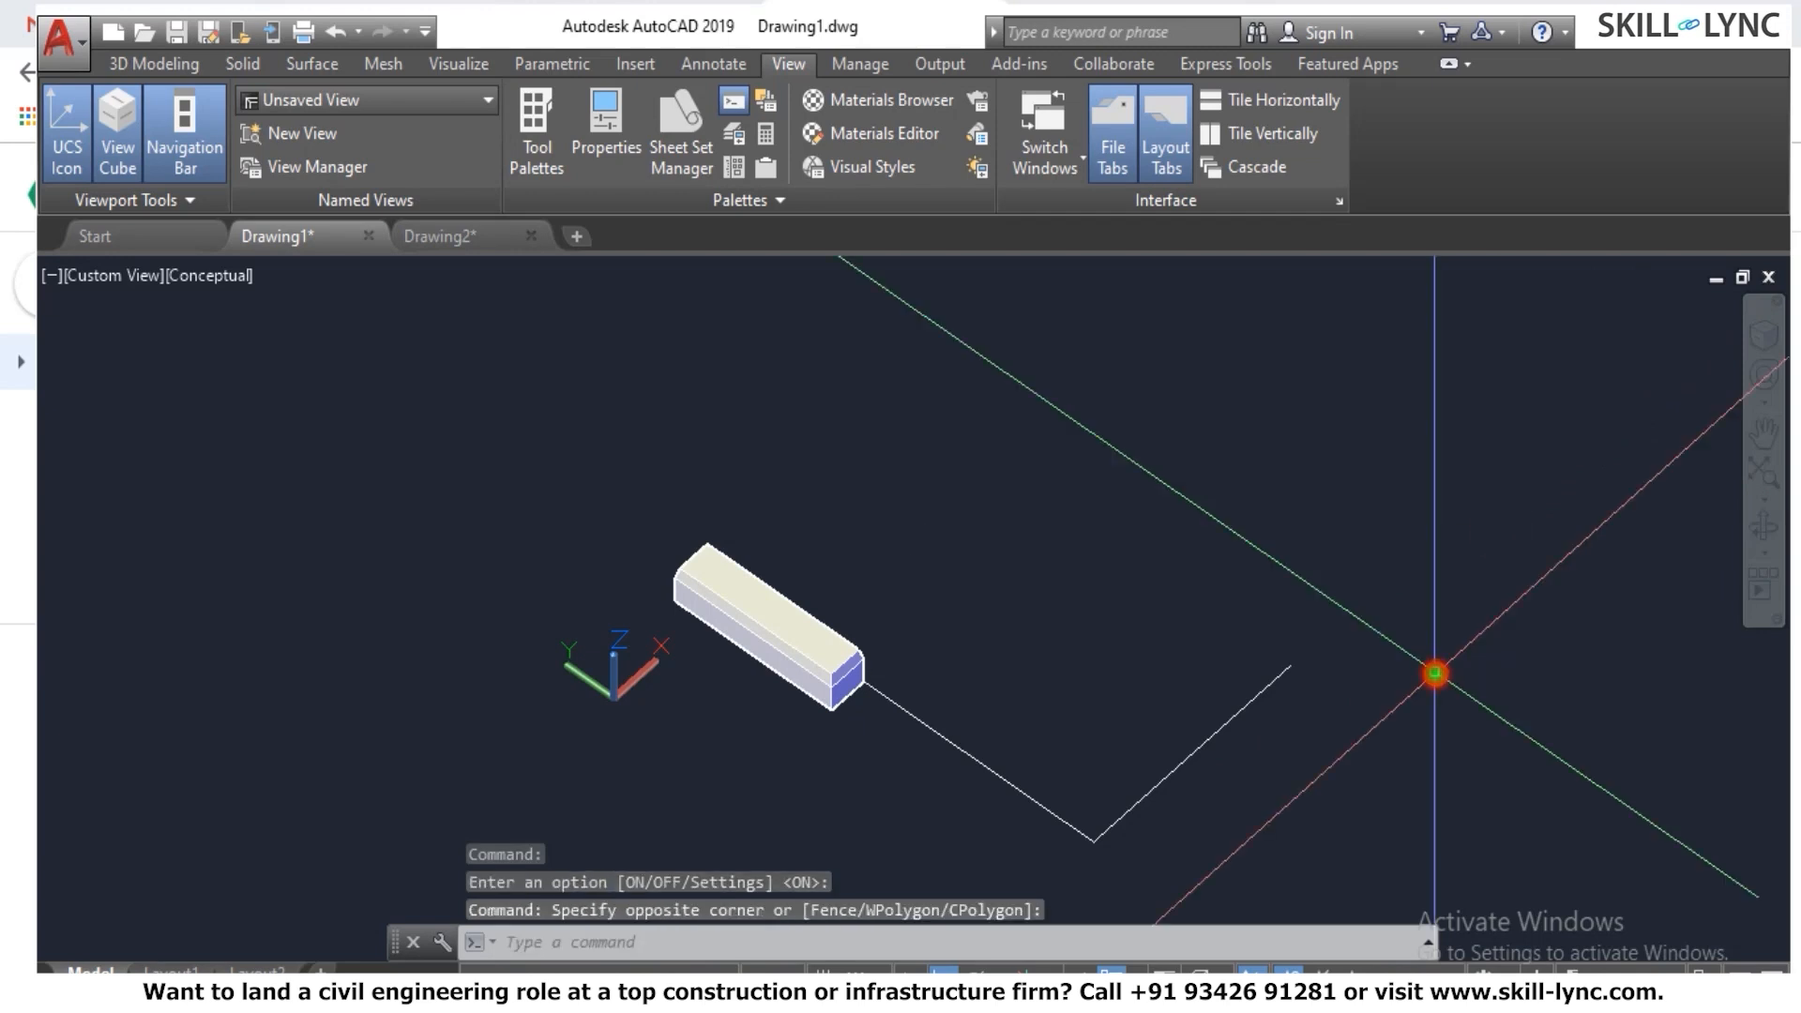
left_click(1761, 336)
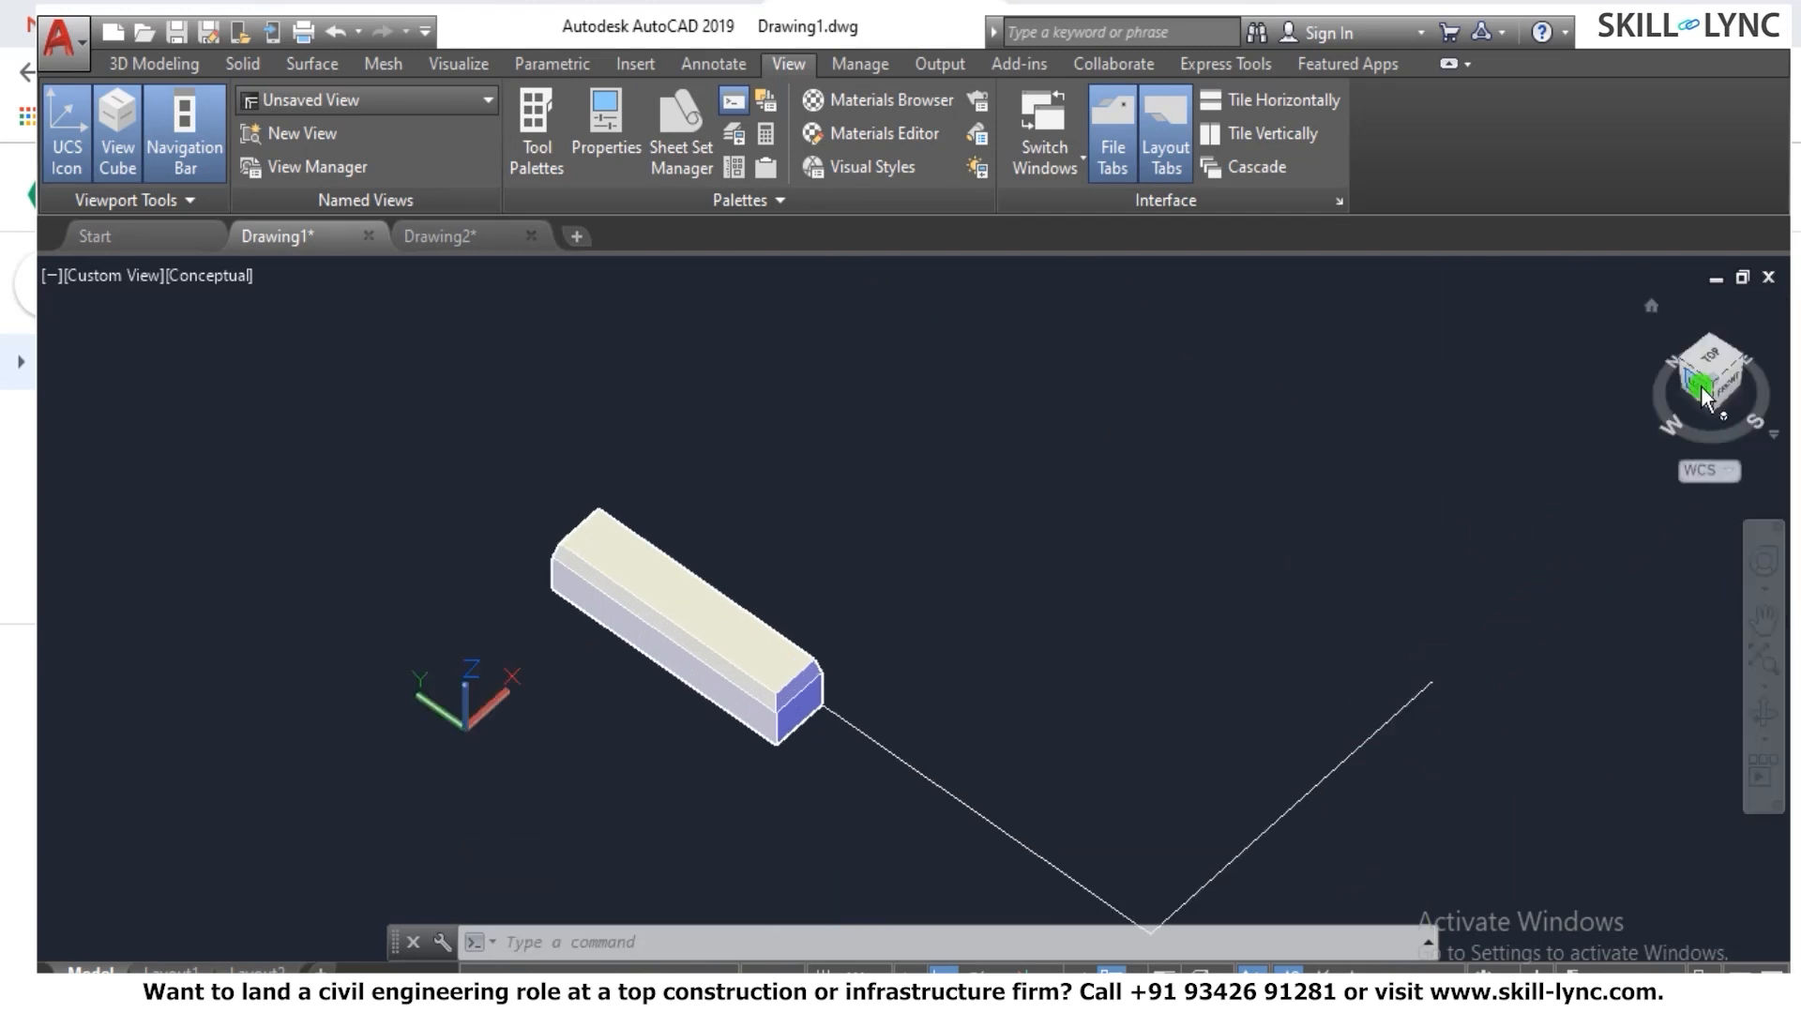
Restore the home view and adjust it with 3DORBIT to examine the solid and its L-shaped polyline from above at an angle.
left_click_drag(1653, 317, 1600, 322)
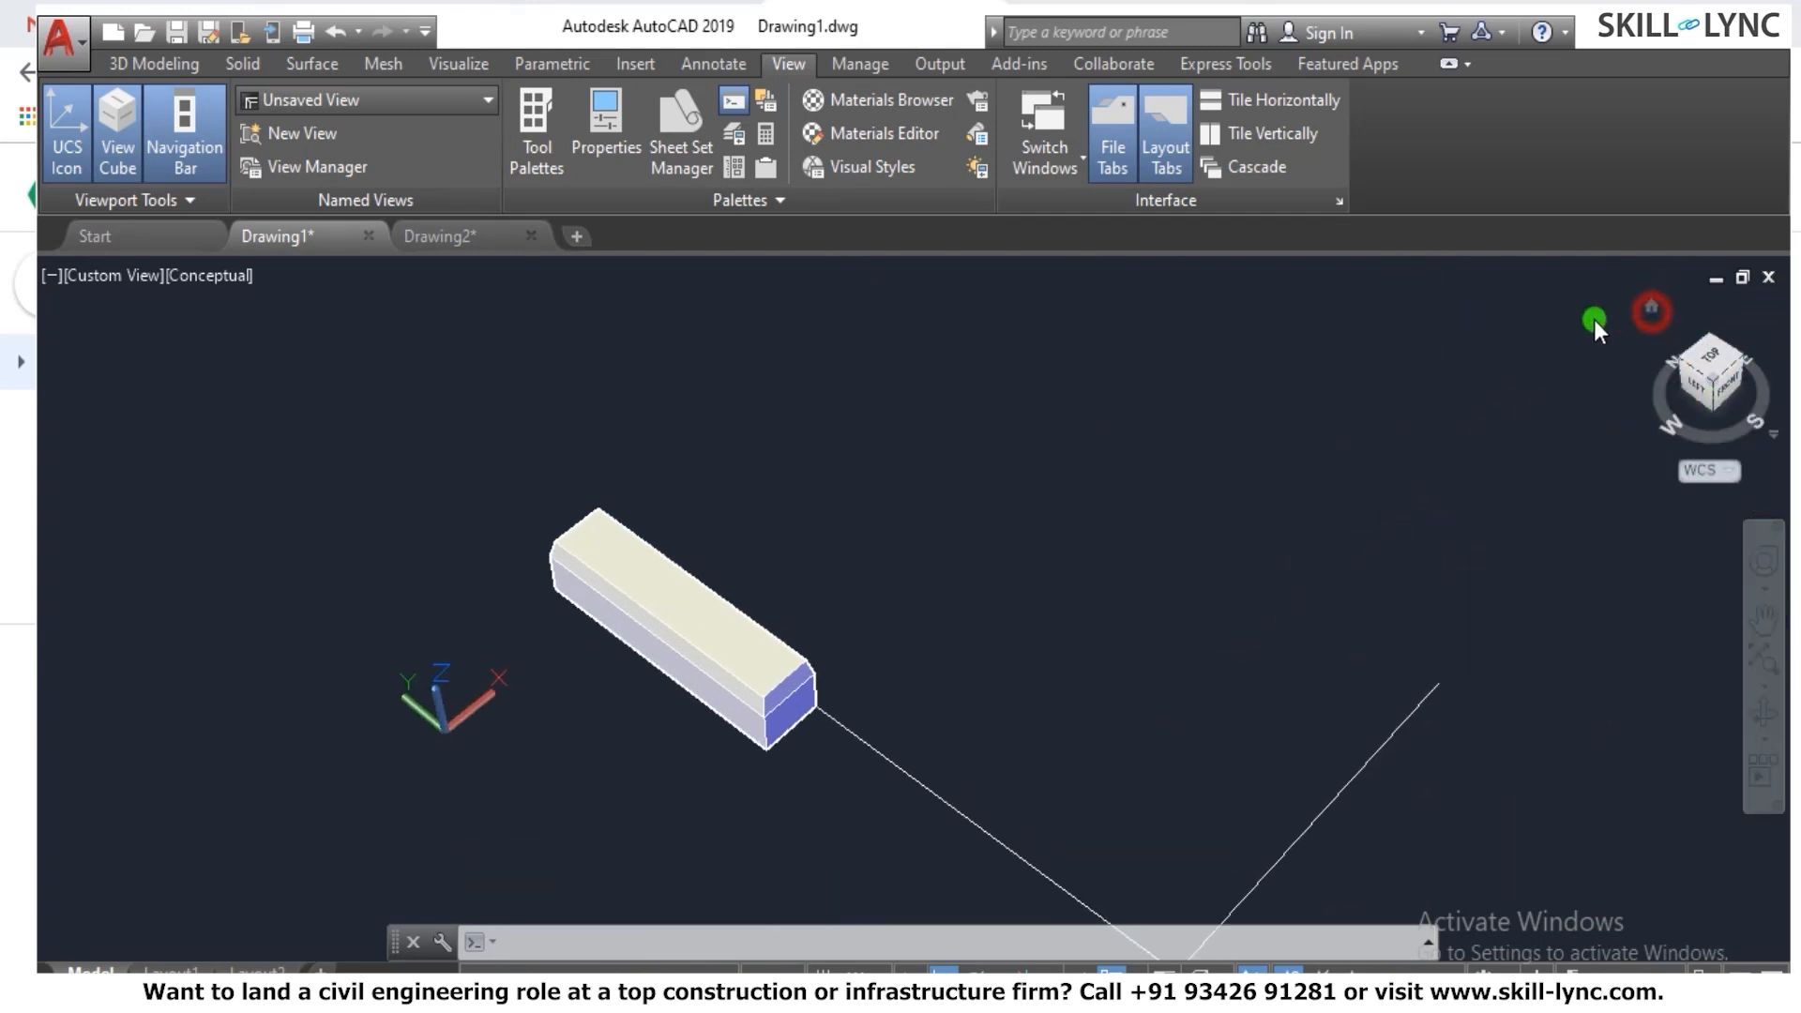
right_click(1058, 469)
left_click(966, 422)
key("Escape")
key("Escape")
type("3do")
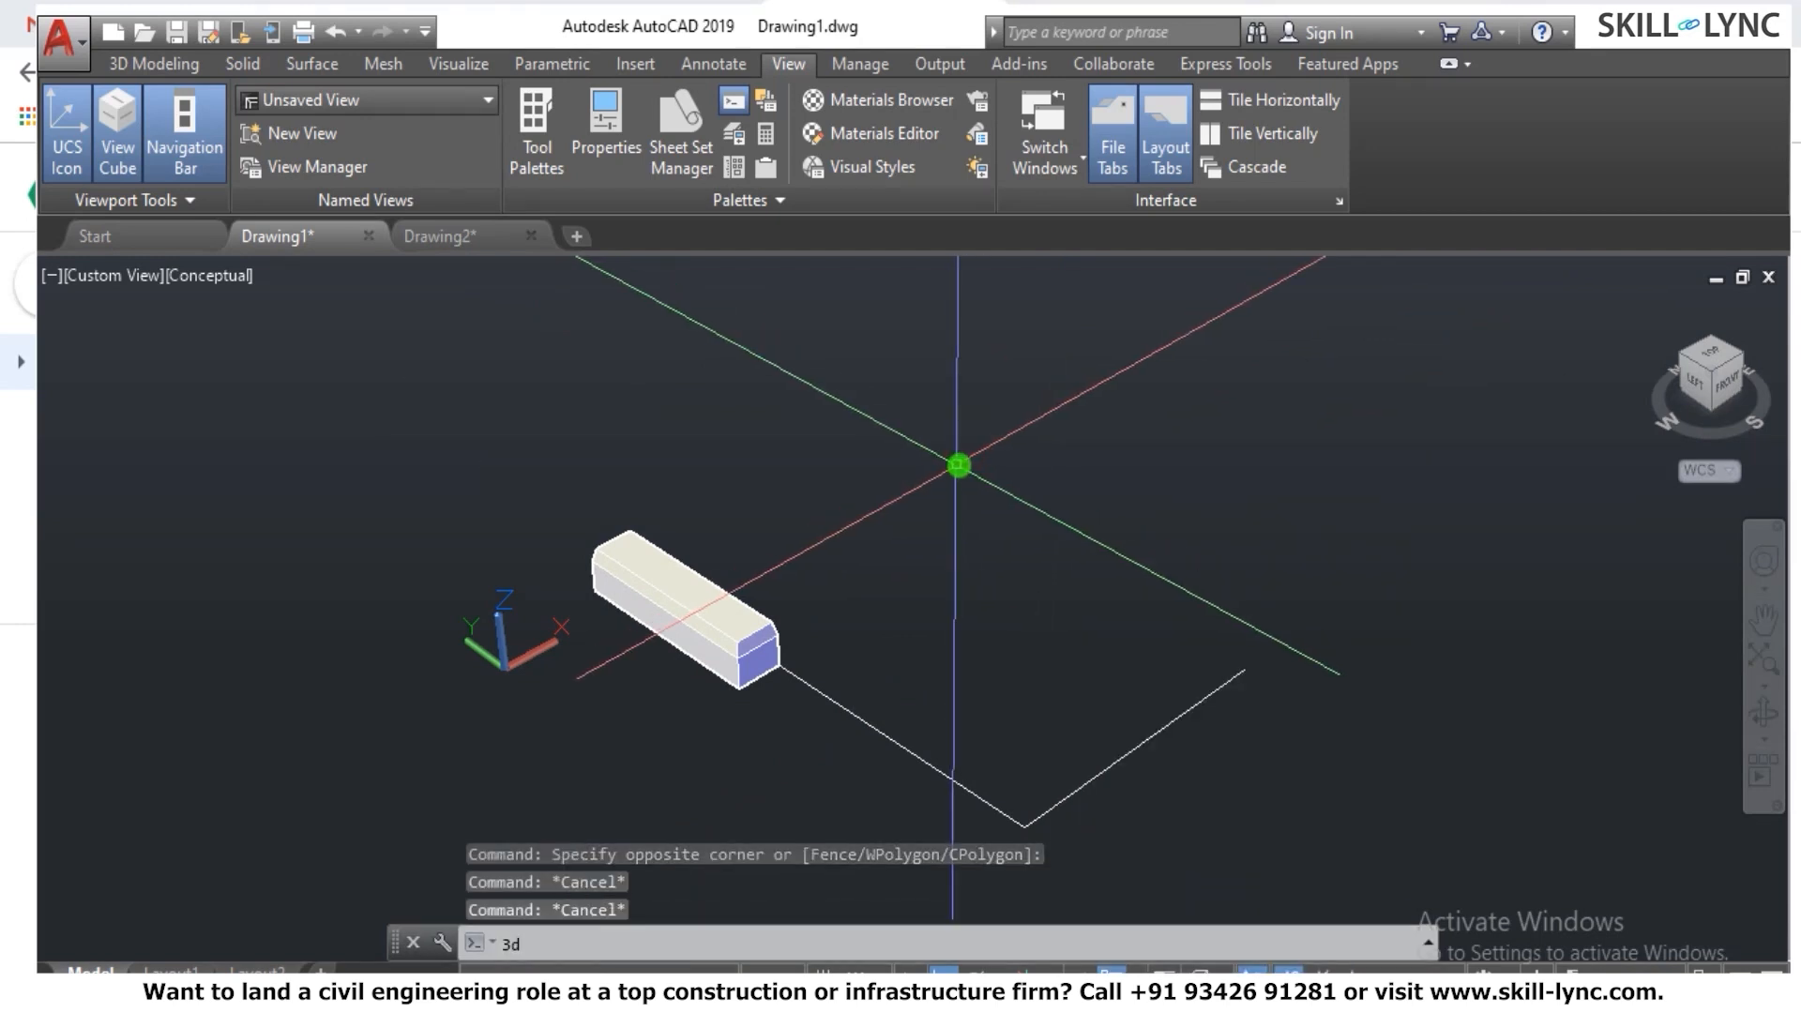
key("Return")
right_click(956, 464)
left_click(1132, 773)
left_click_drag(892, 691, 892, 541)
right_click(892, 541)
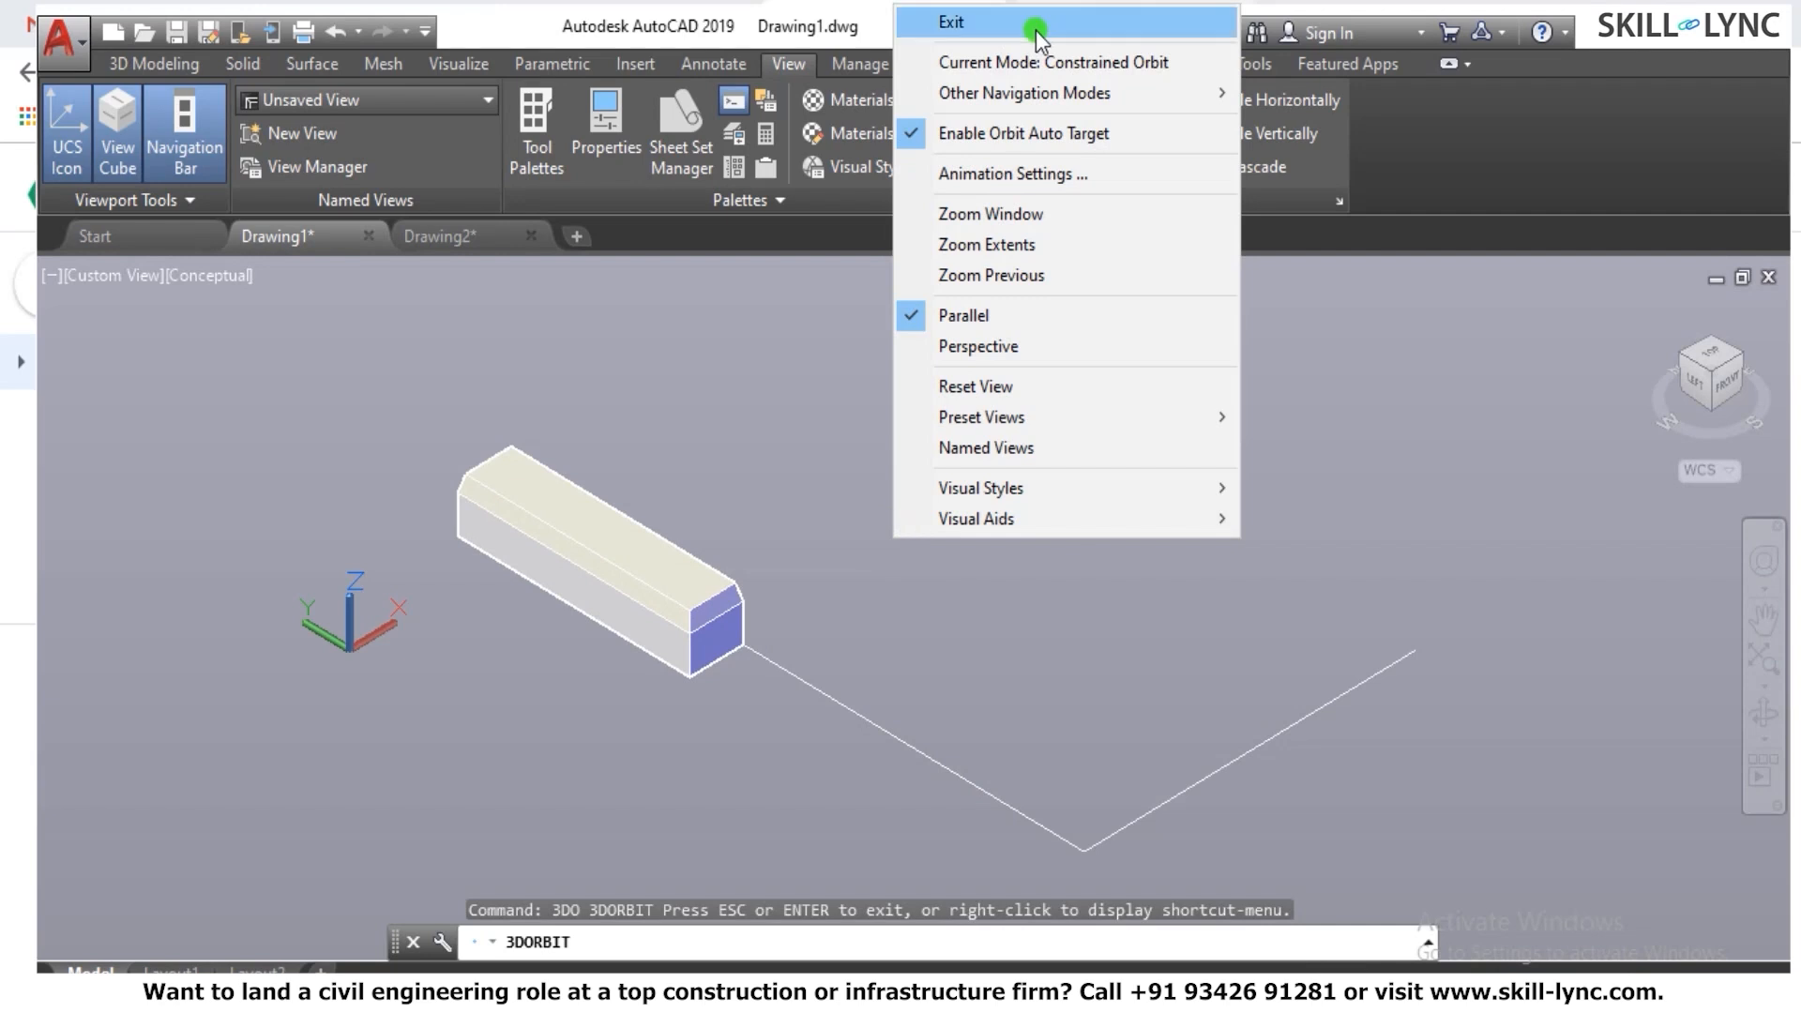
left_click(1035, 29)
scroll(830, 619, "up", 2)
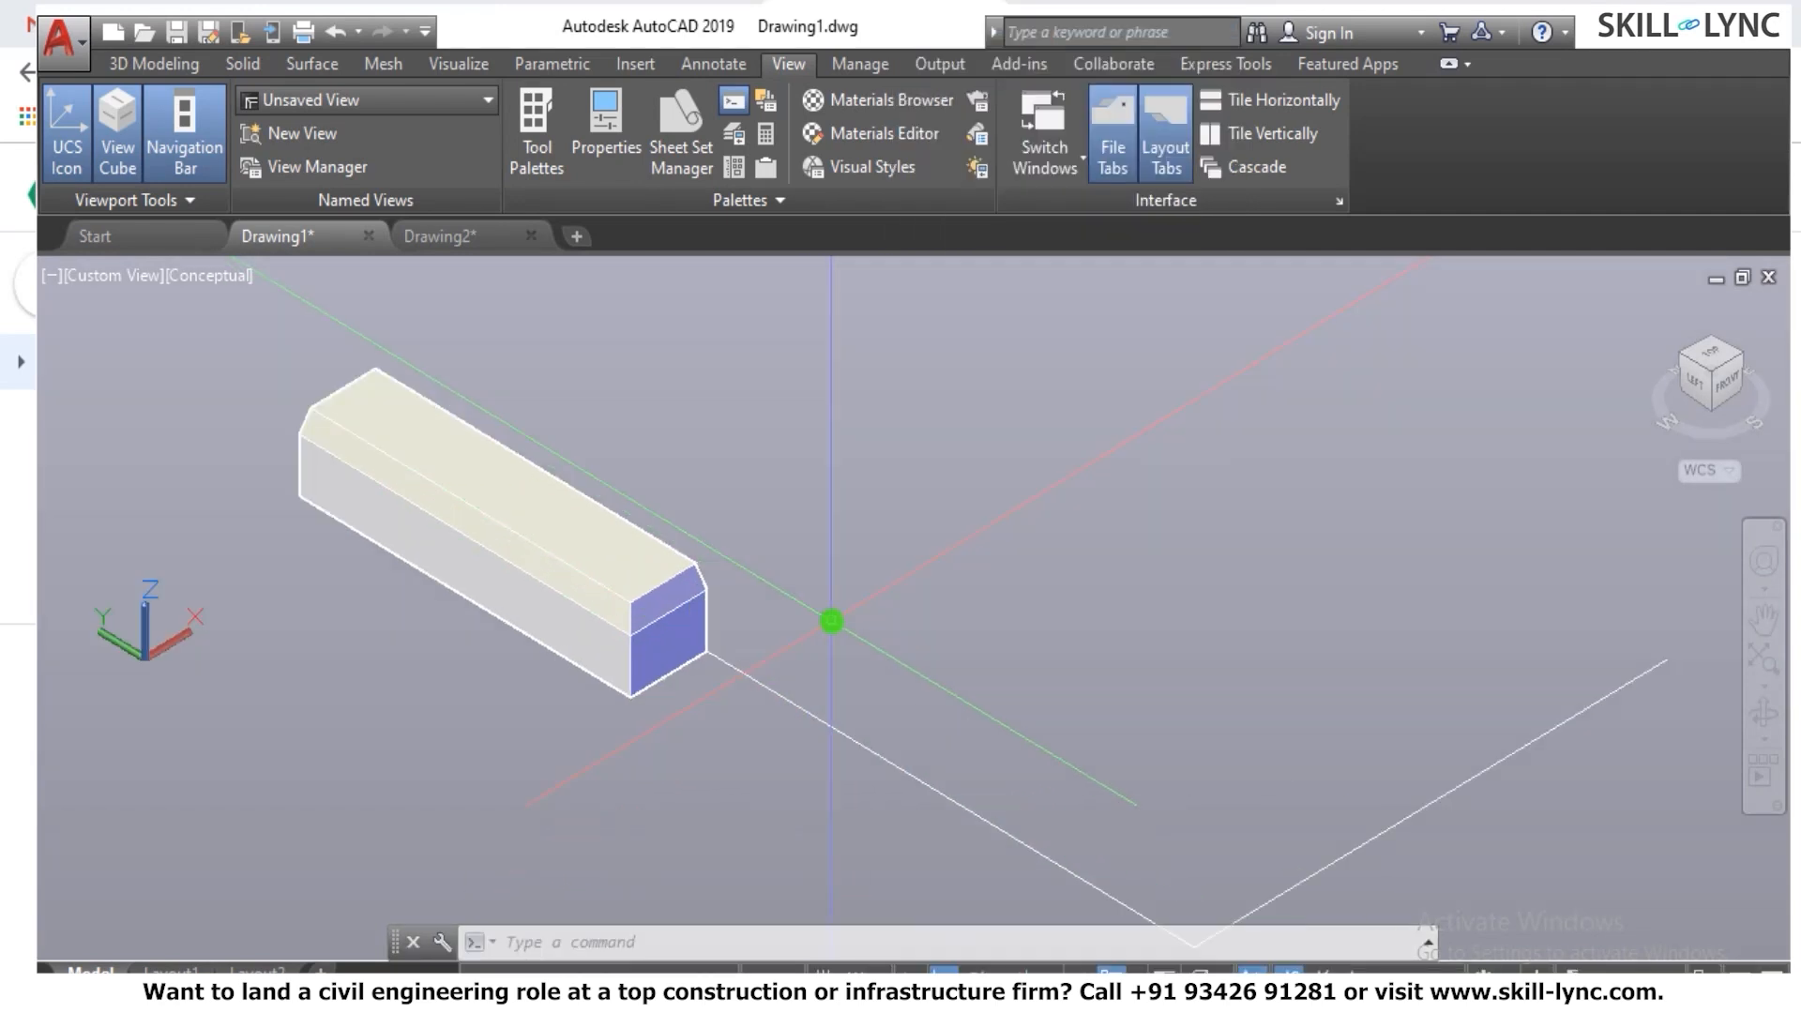
Extrude the solid's lower front end face along the L-shaped polyline, using Extrude Faces with the Path option.
left_click(149, 65)
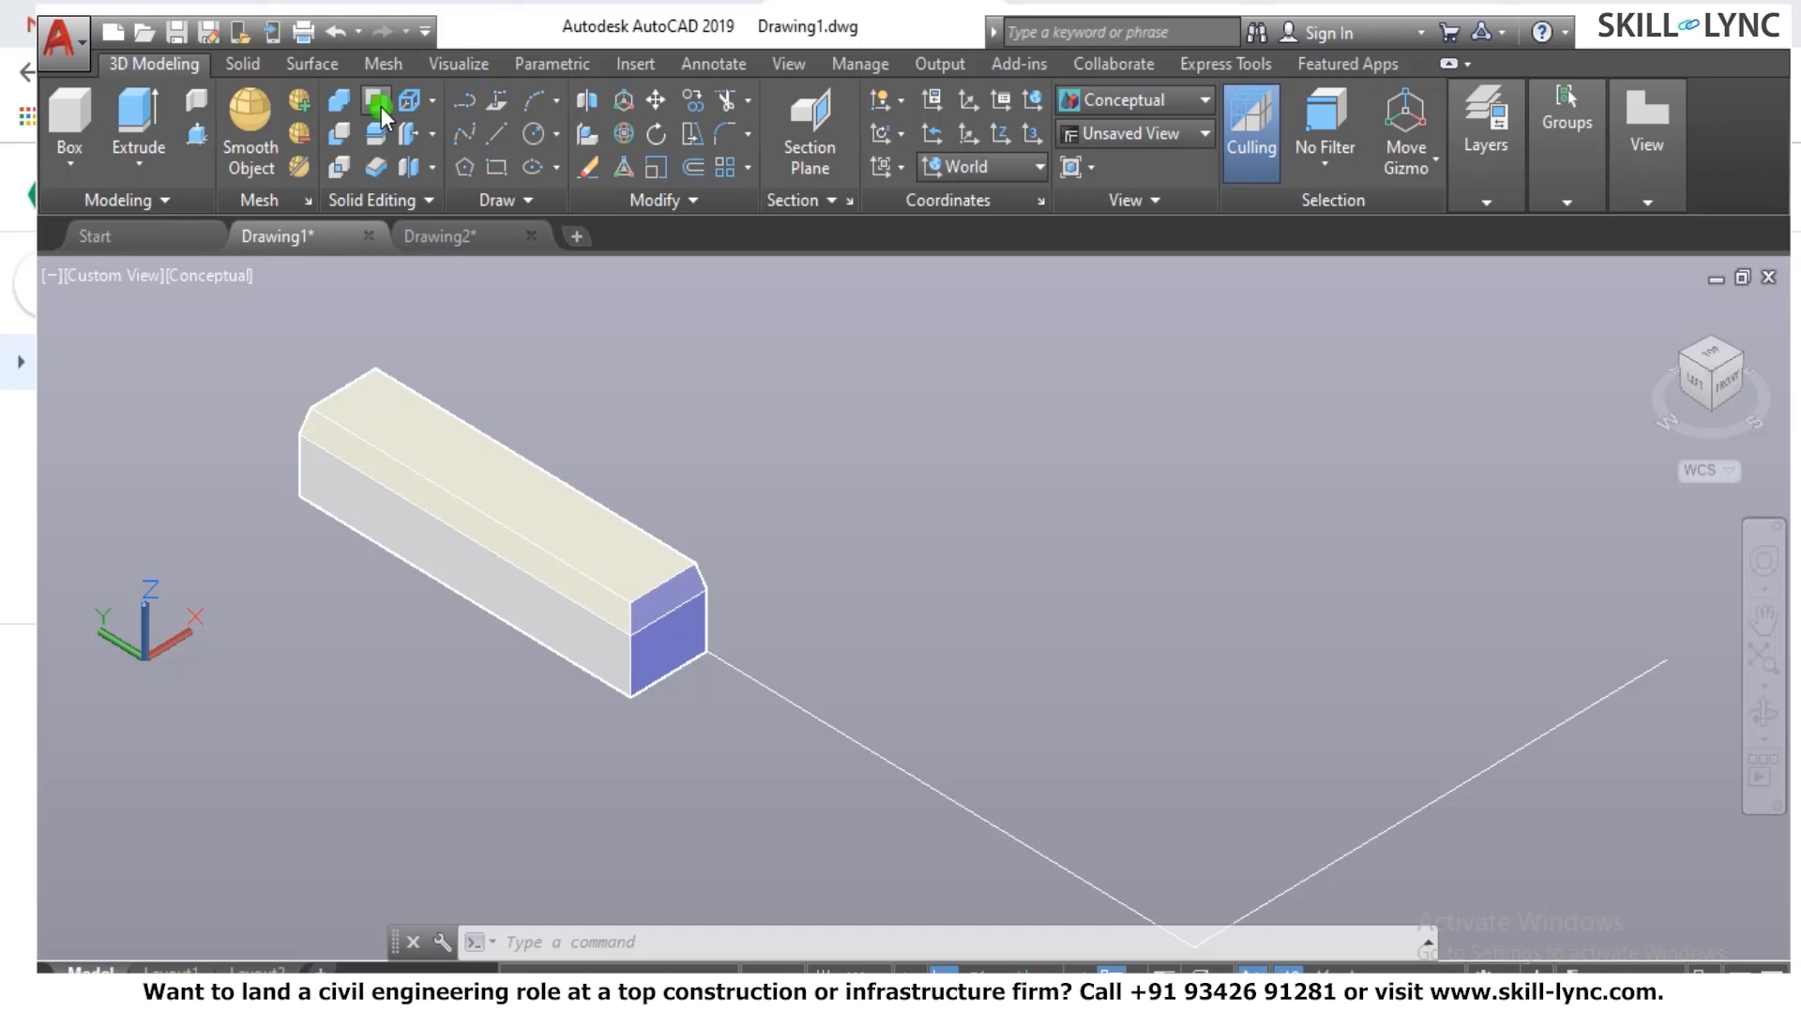
left_click(431, 138)
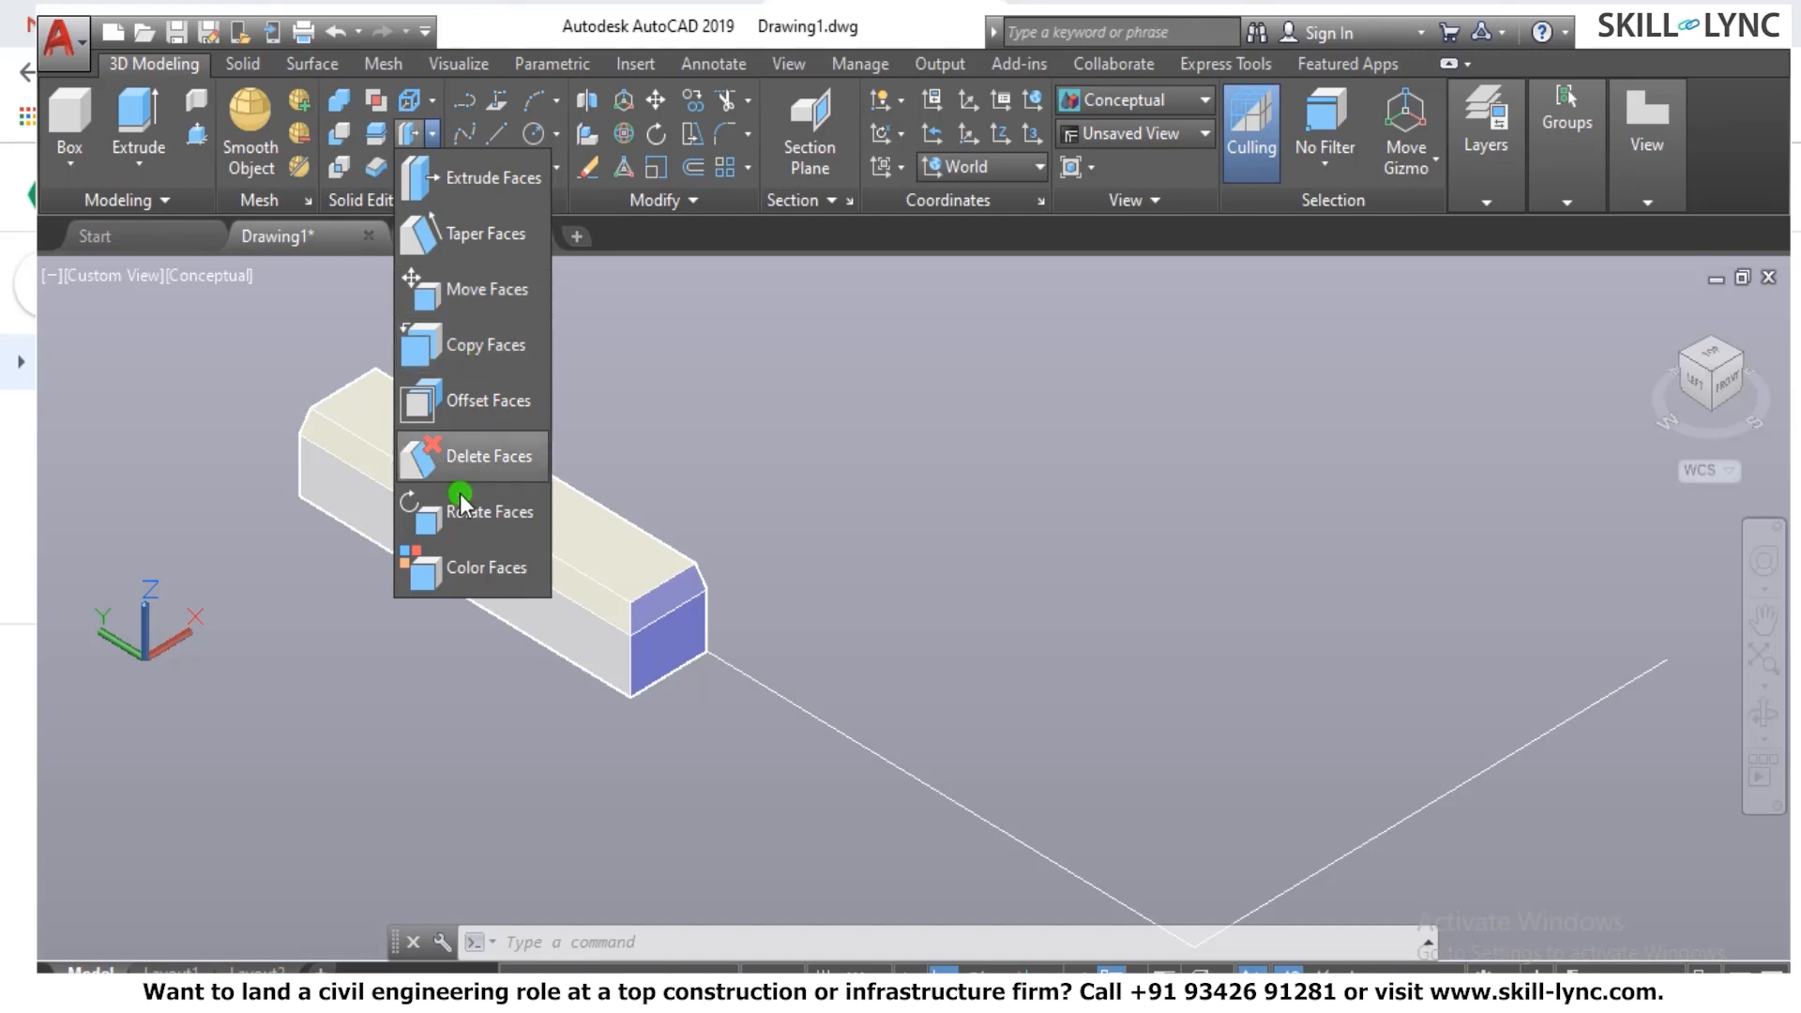
left_click(494, 180)
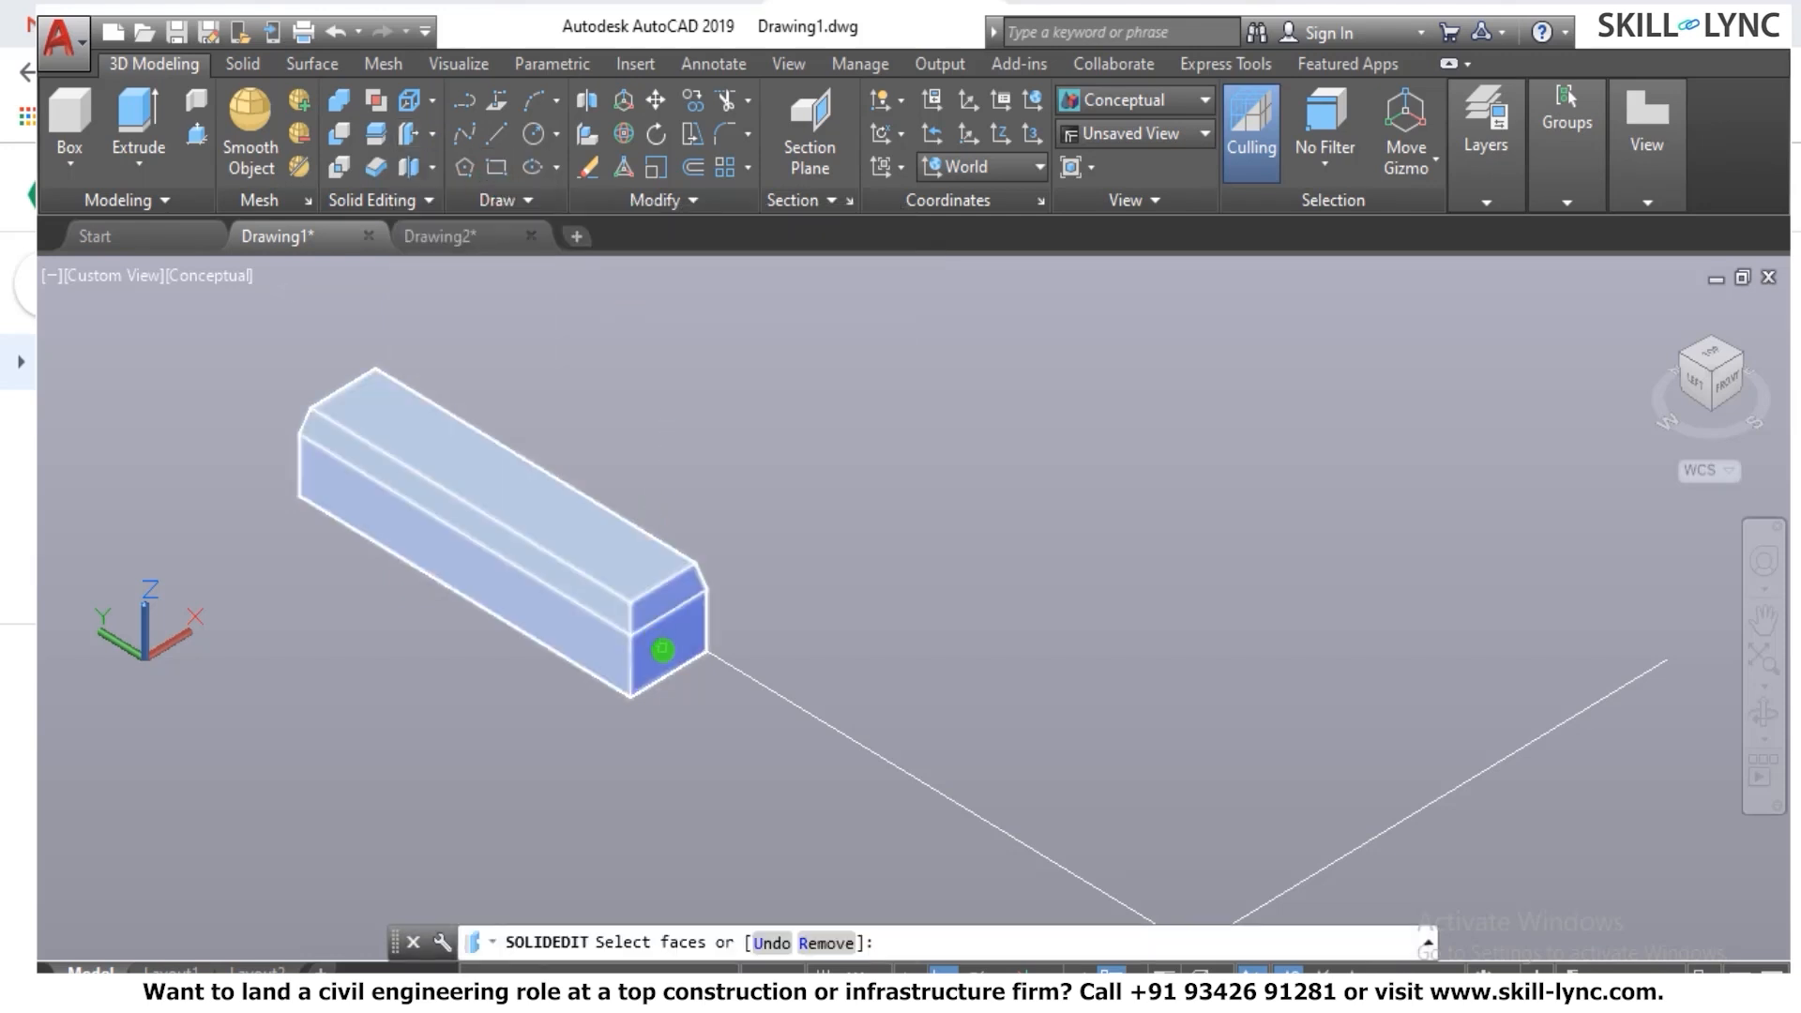
left_click(662, 648)
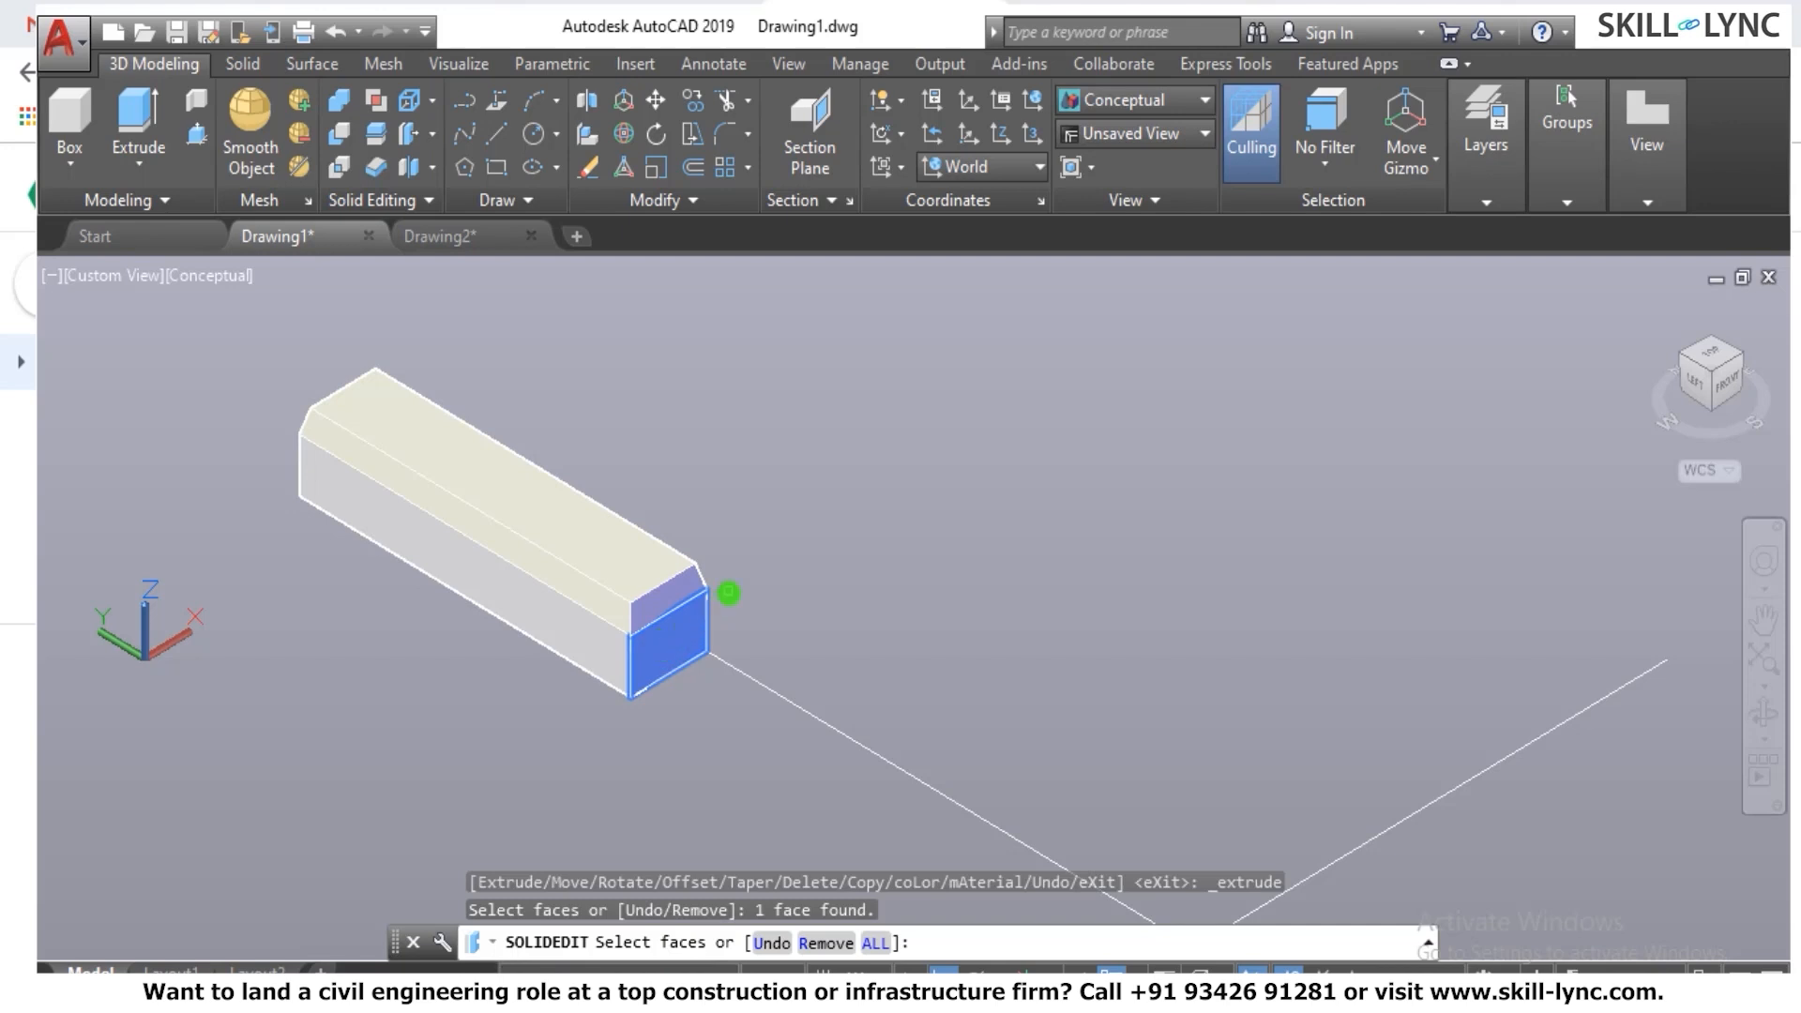
key("Return")
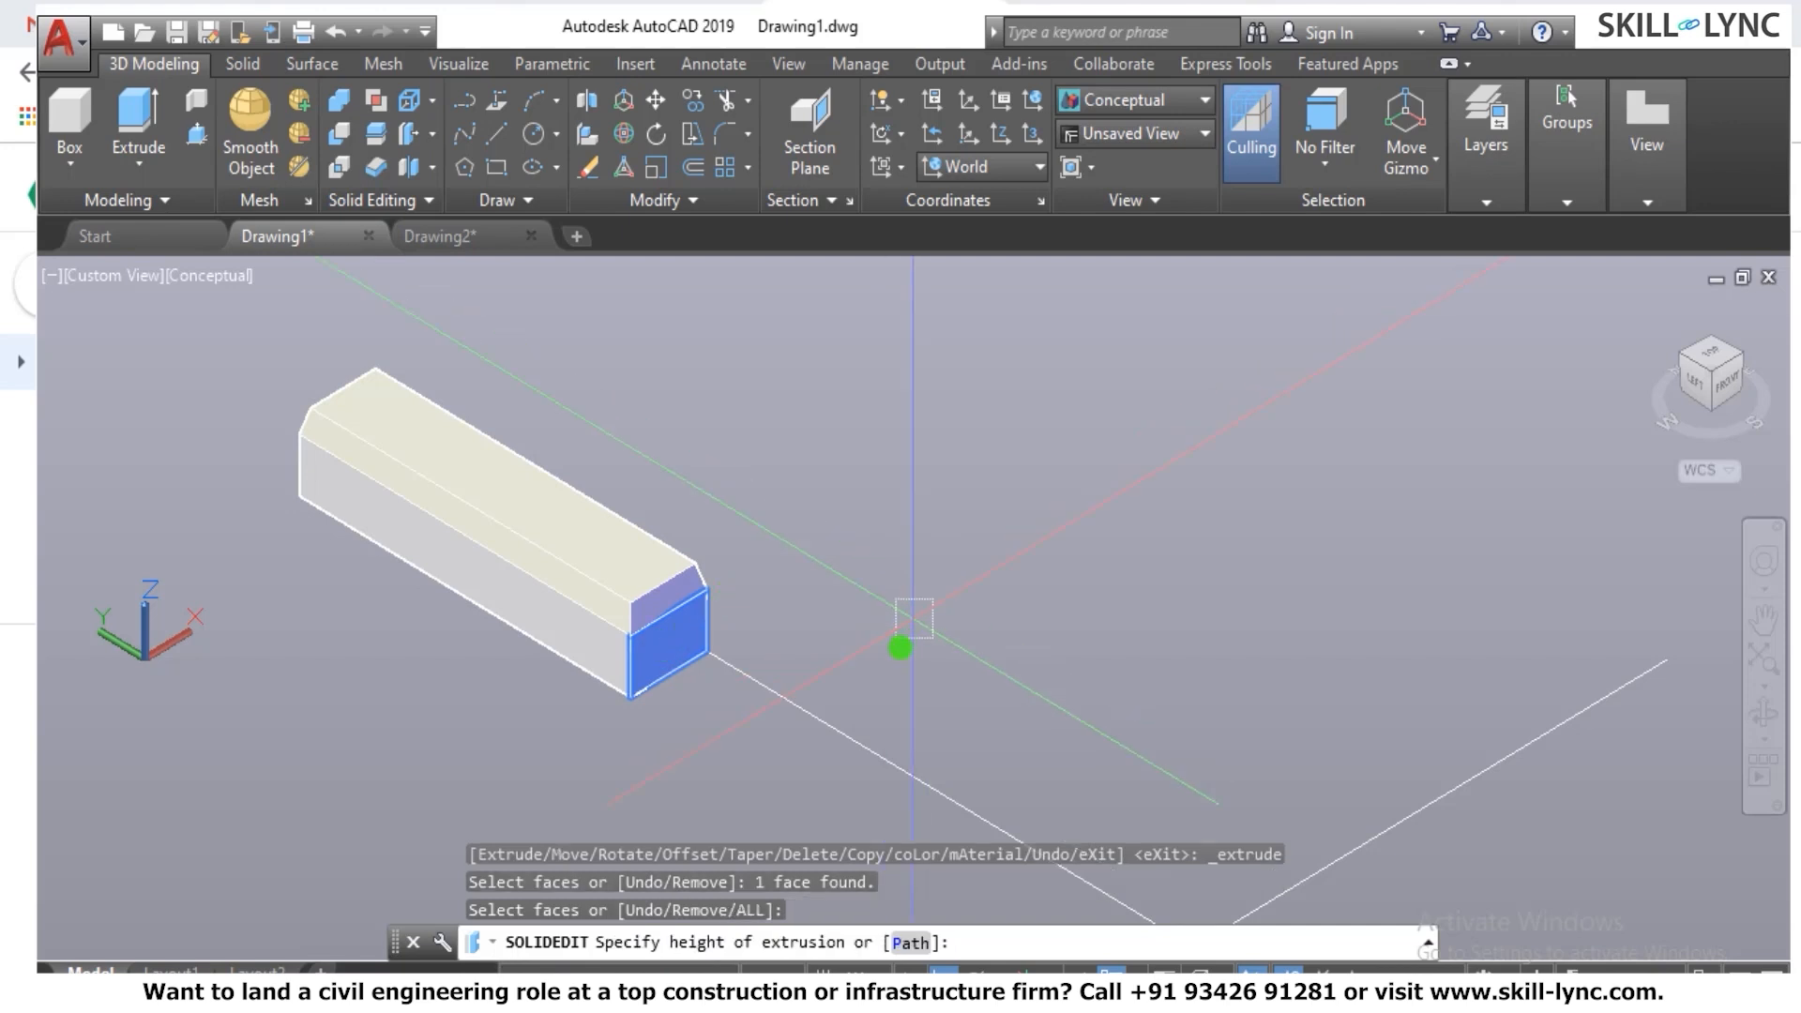
left_click(900, 943)
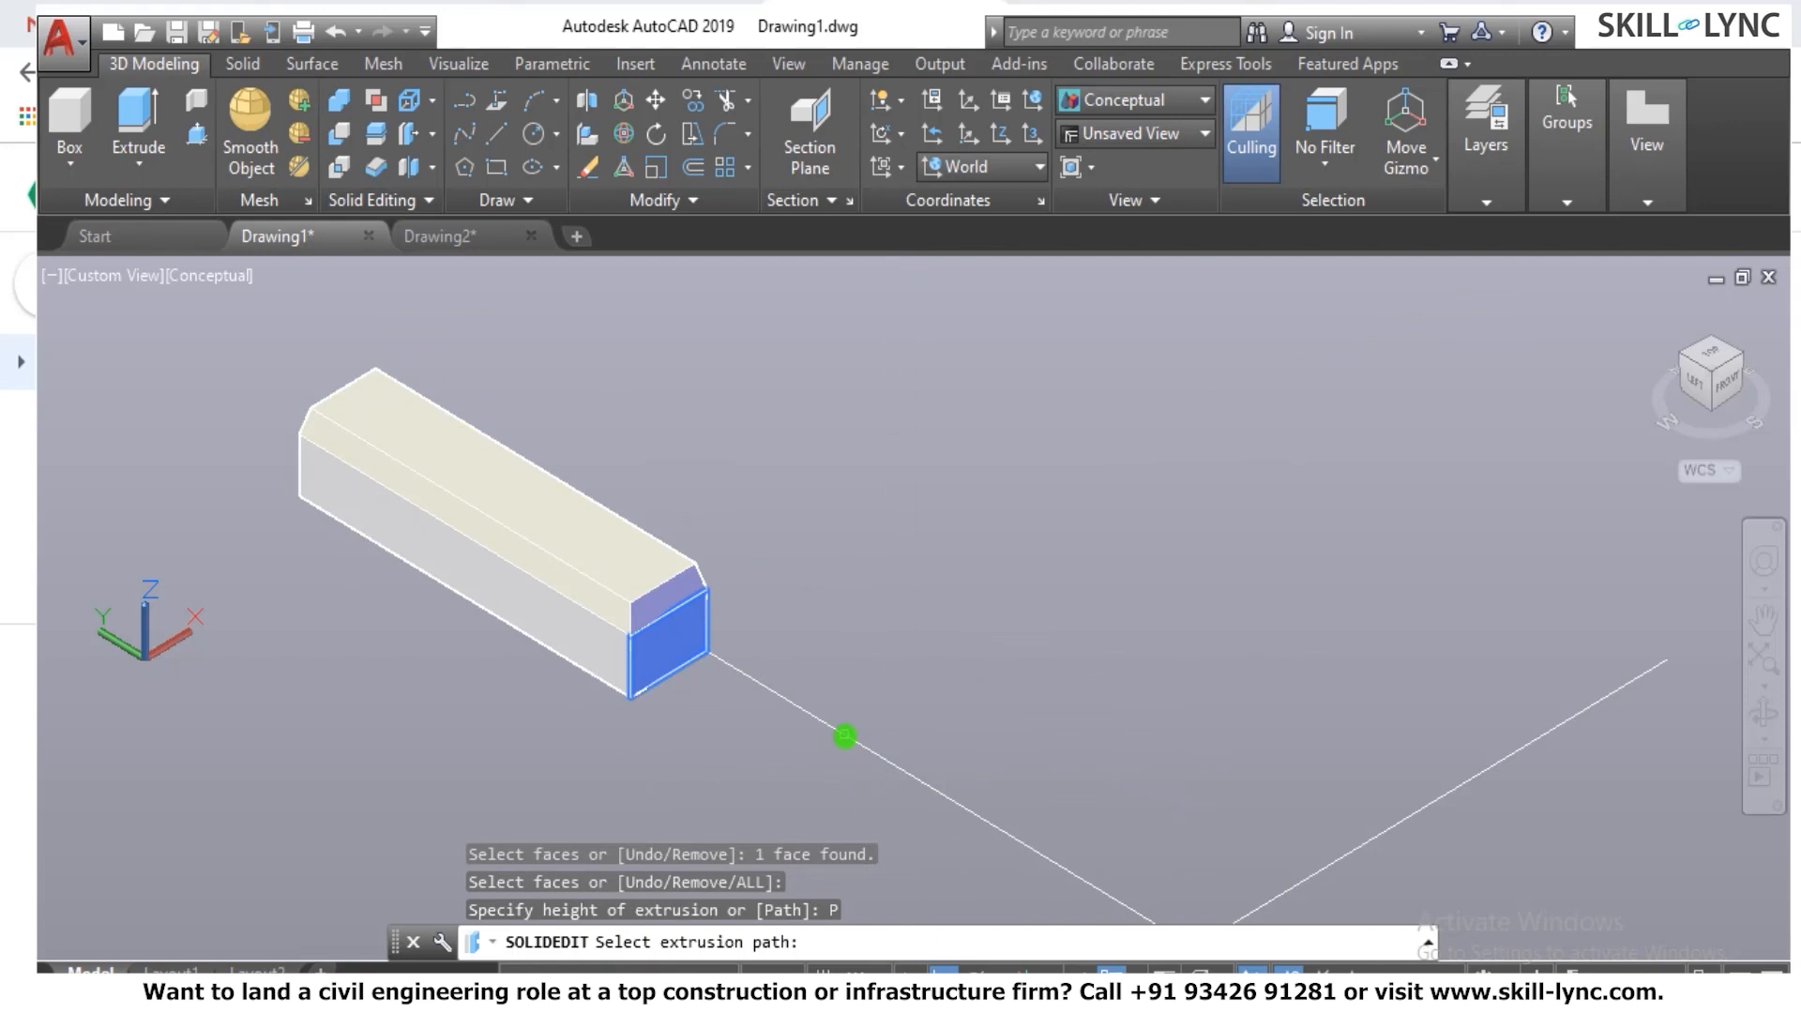
left_click(844, 736)
Examine the solid's L-shaped extension from near and far, and exit SOLIDEDIT.
scroll(724, 670, "down", 2)
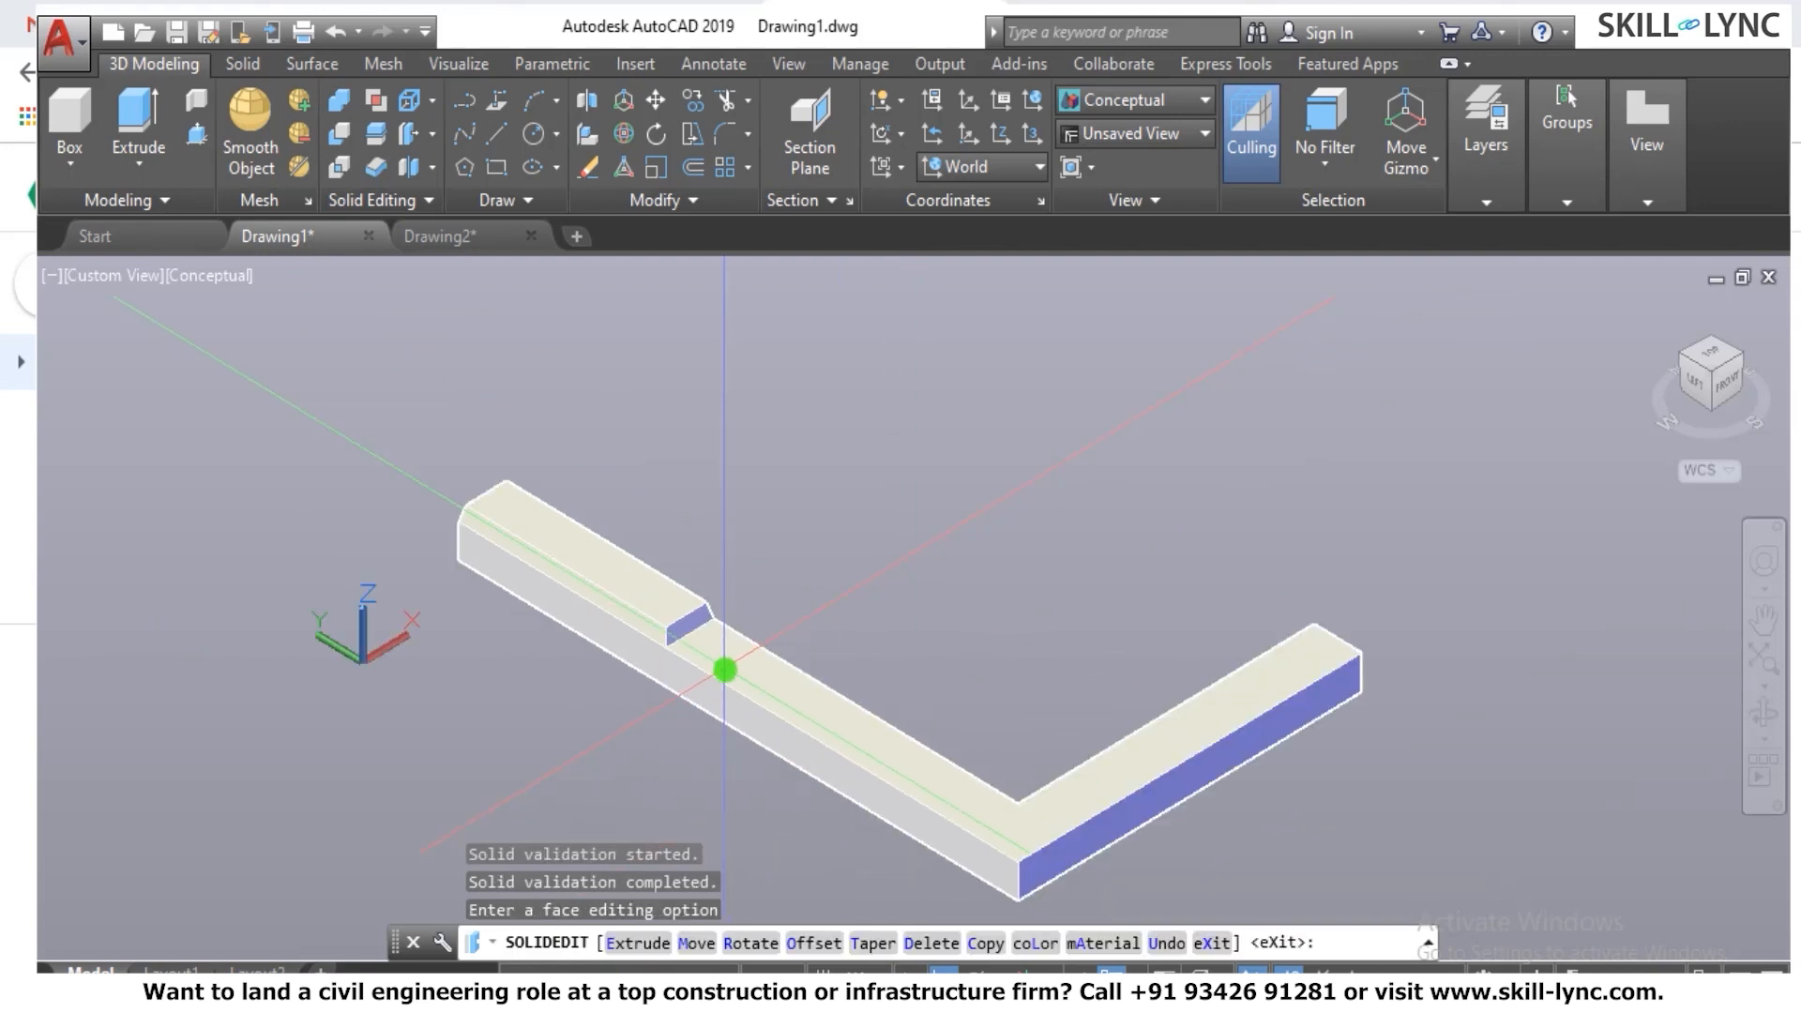
scroll(1219, 722, "up", 2)
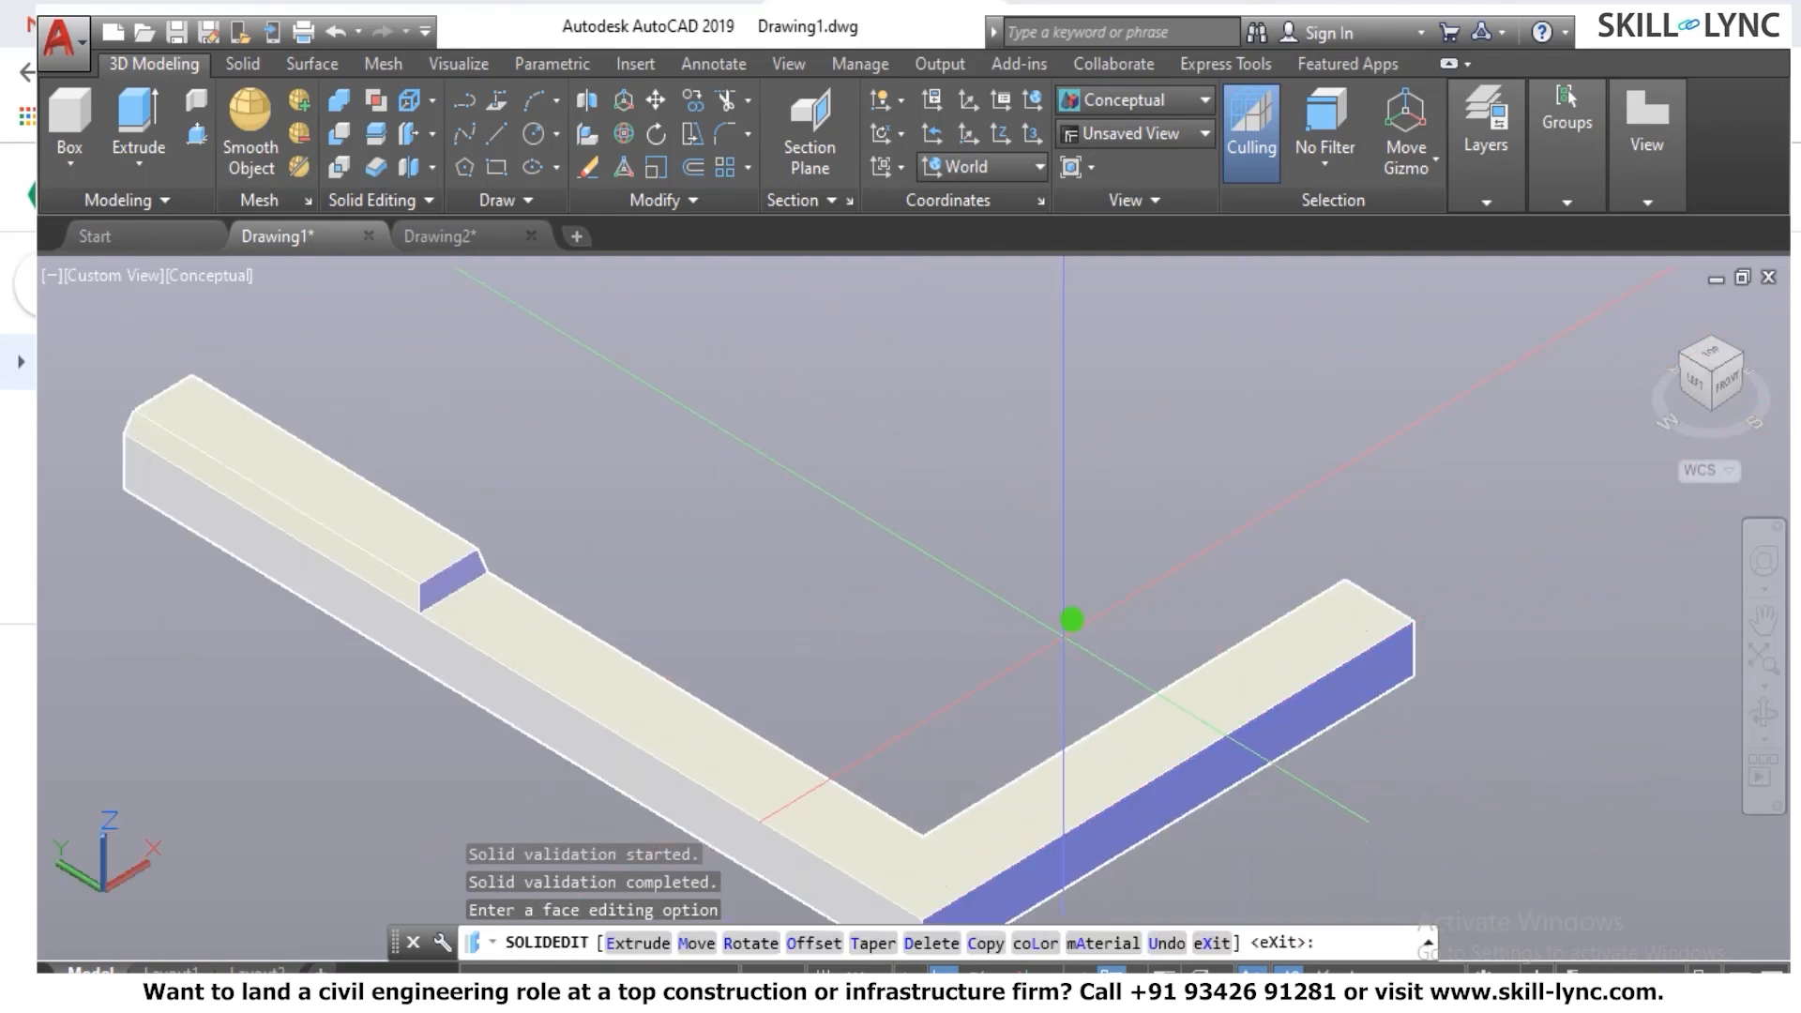
scroll(1072, 619, "down", 2)
scroll(1072, 615, "up", 2)
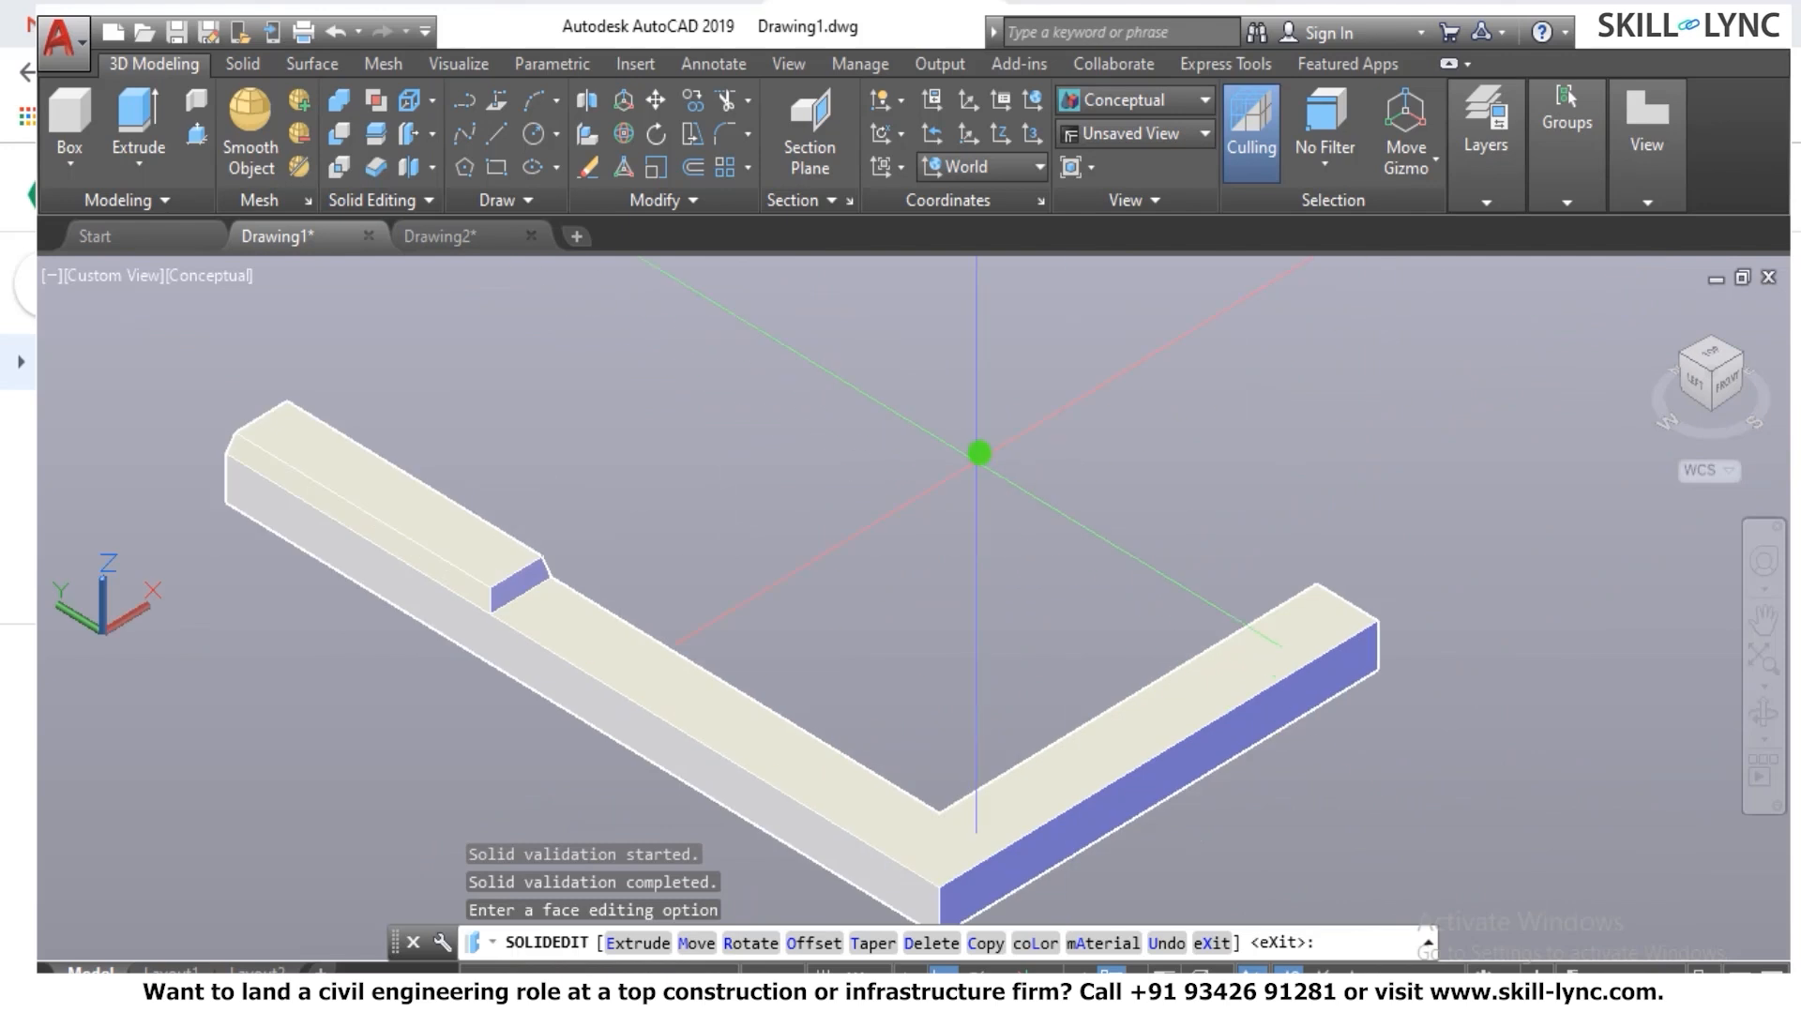
right_click(980, 441)
left_click(1008, 443)
scroll(1006, 444, "down", 2)
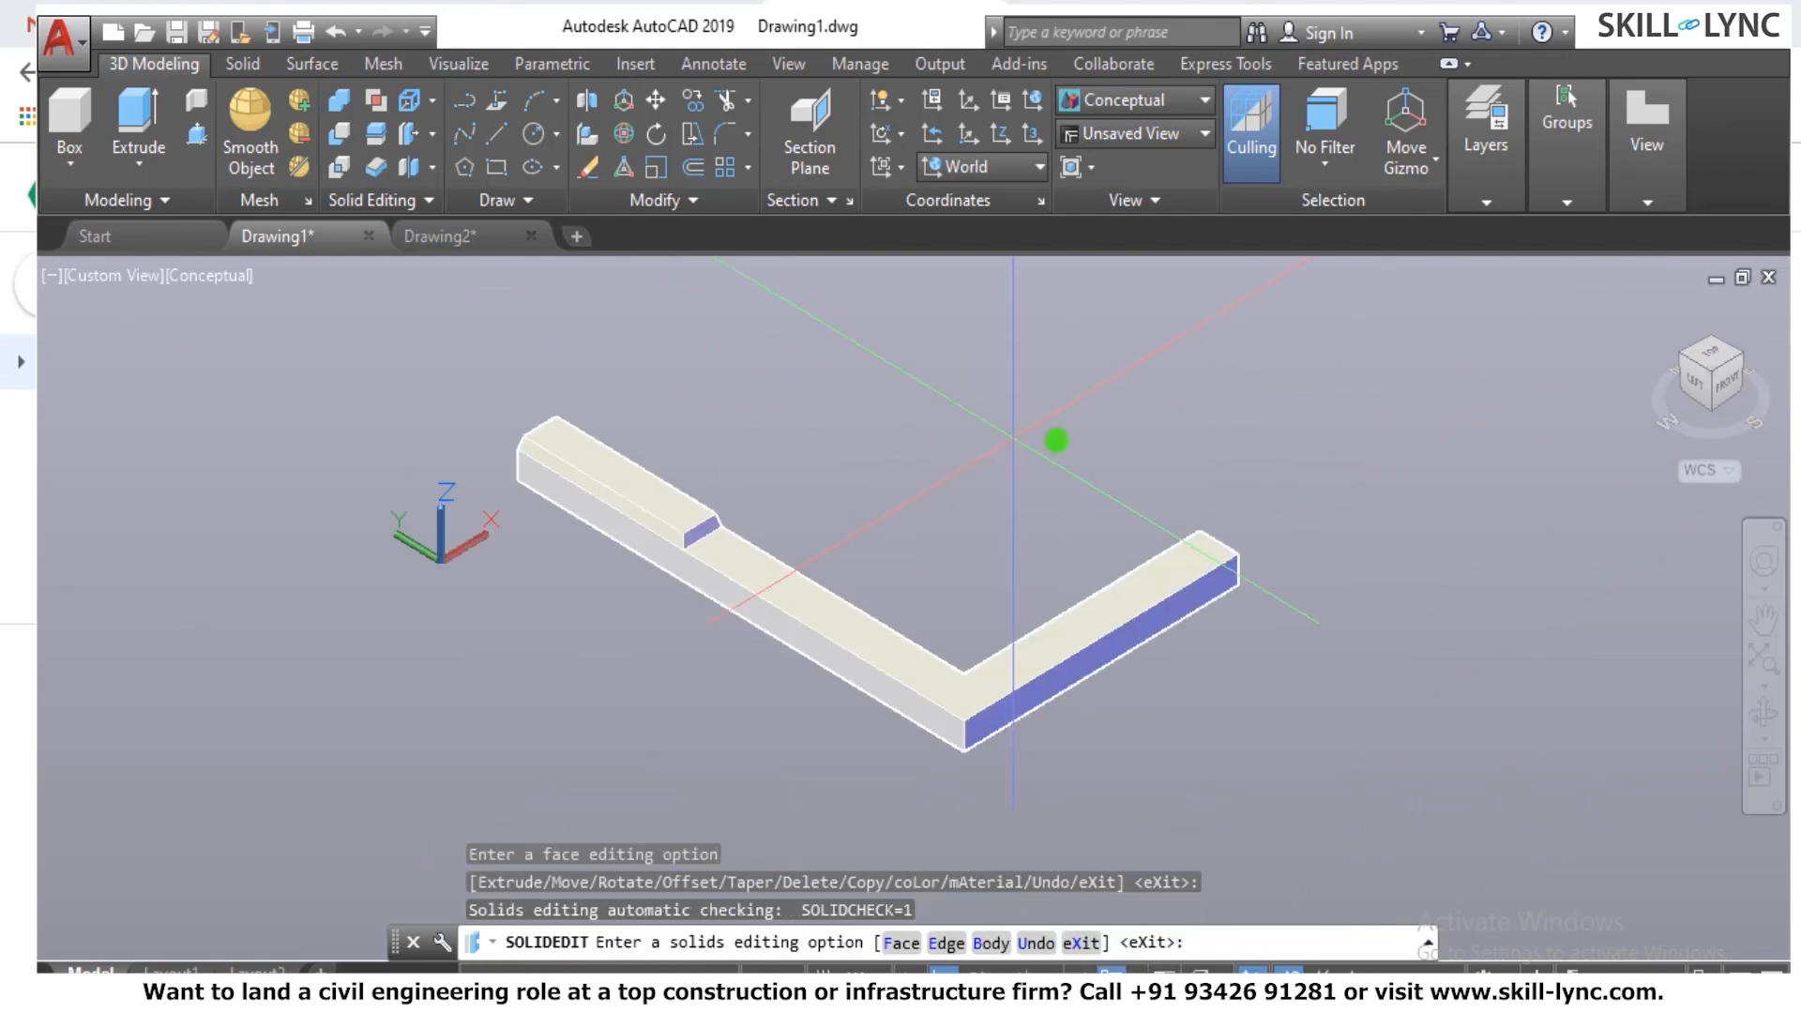
scroll(1100, 443, "up", 1)
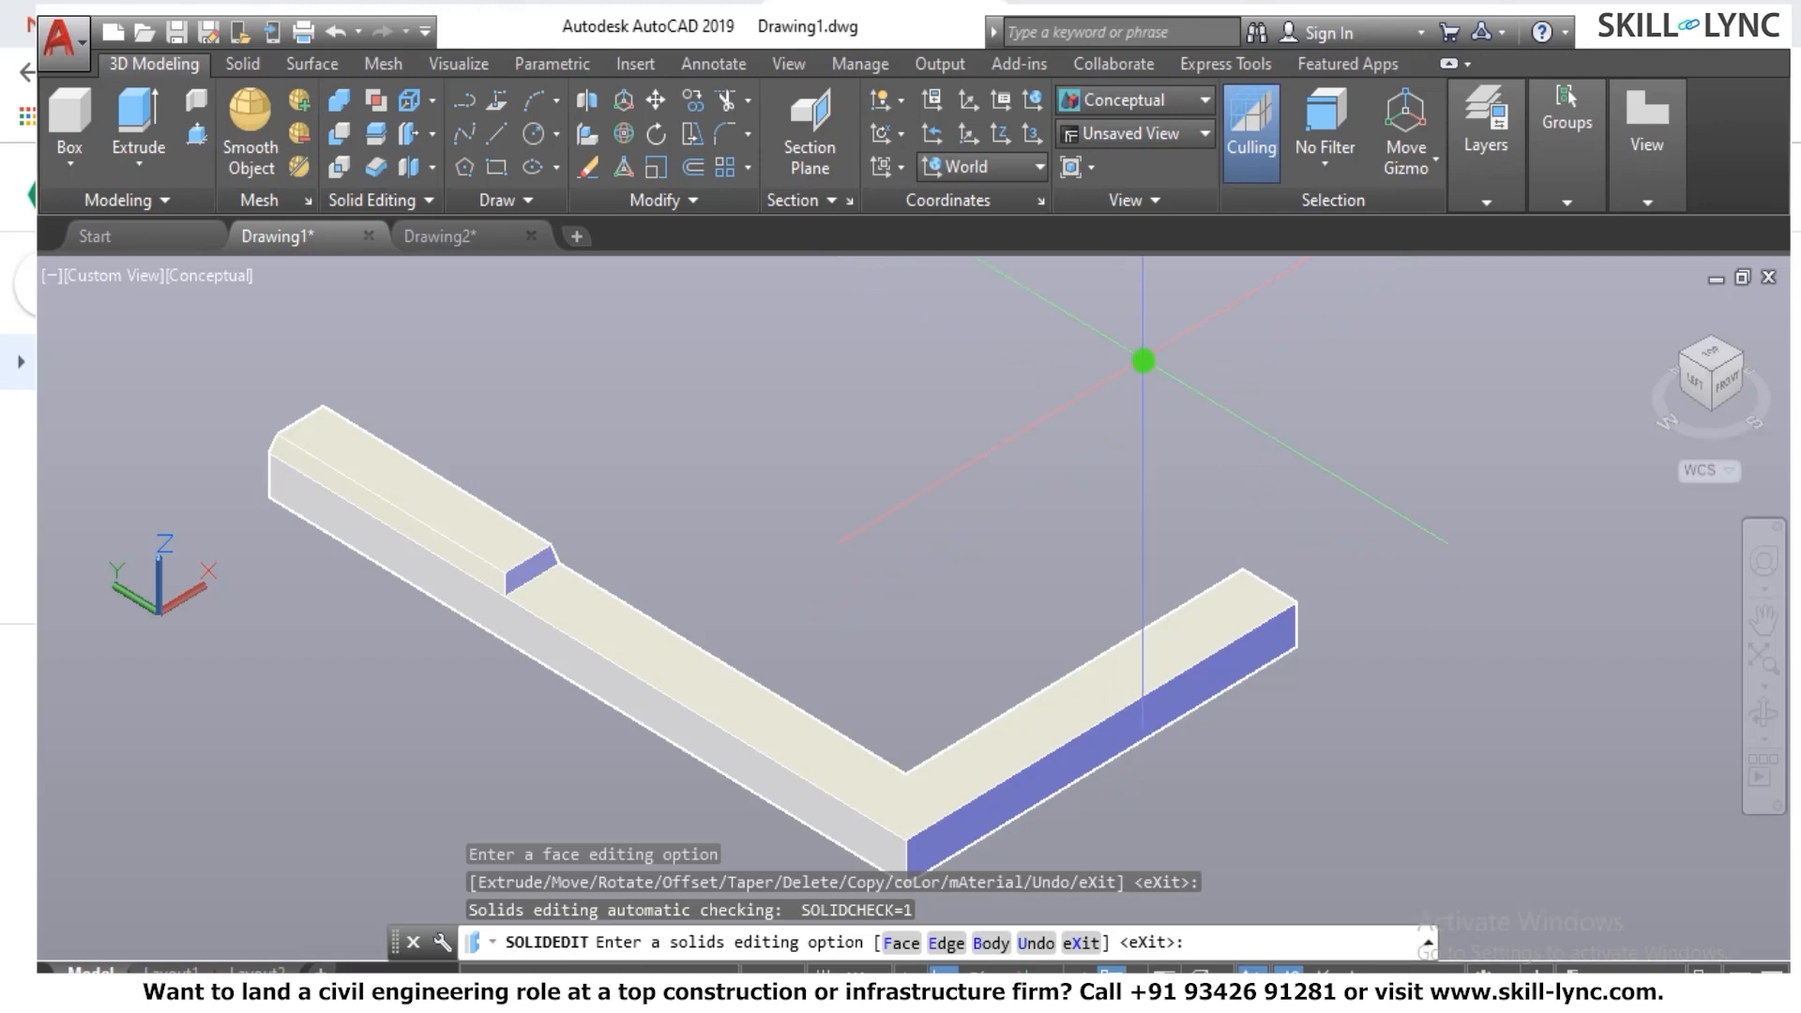
key("Escape")
key("Escape")
key("Escape")
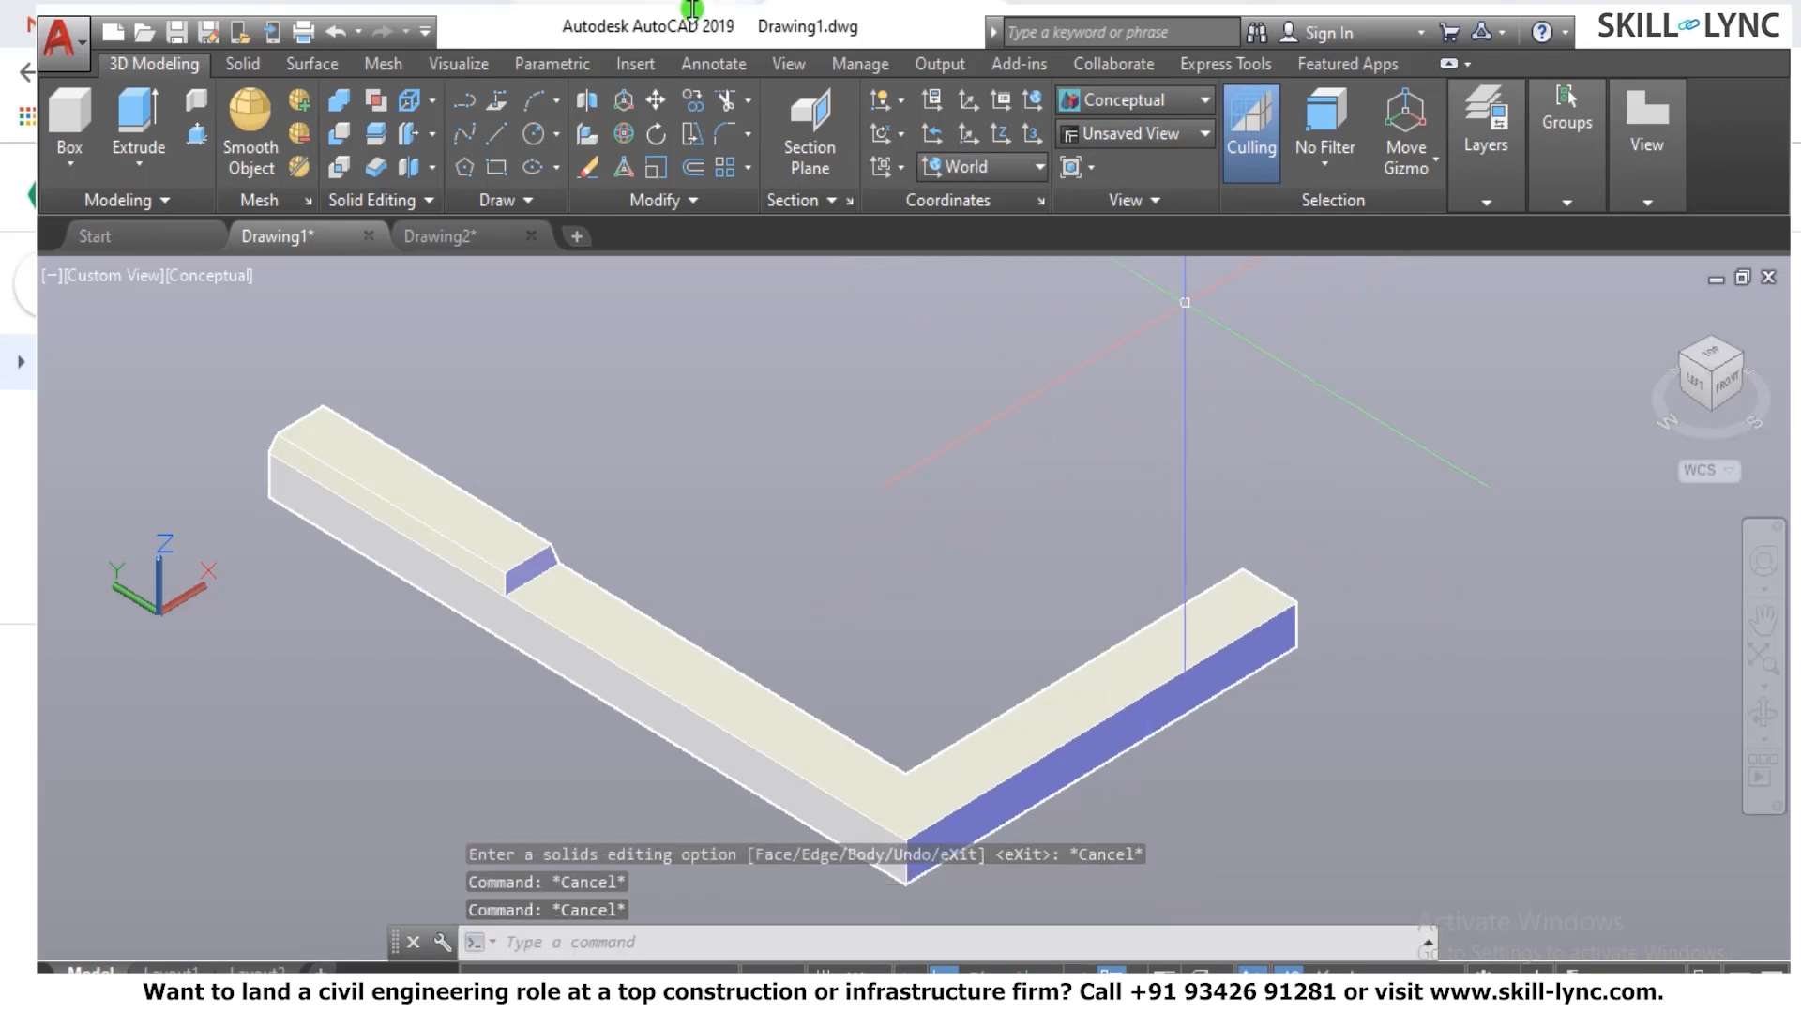
Erase the L-shaped solid together with its path polyline.
left_click(431, 133)
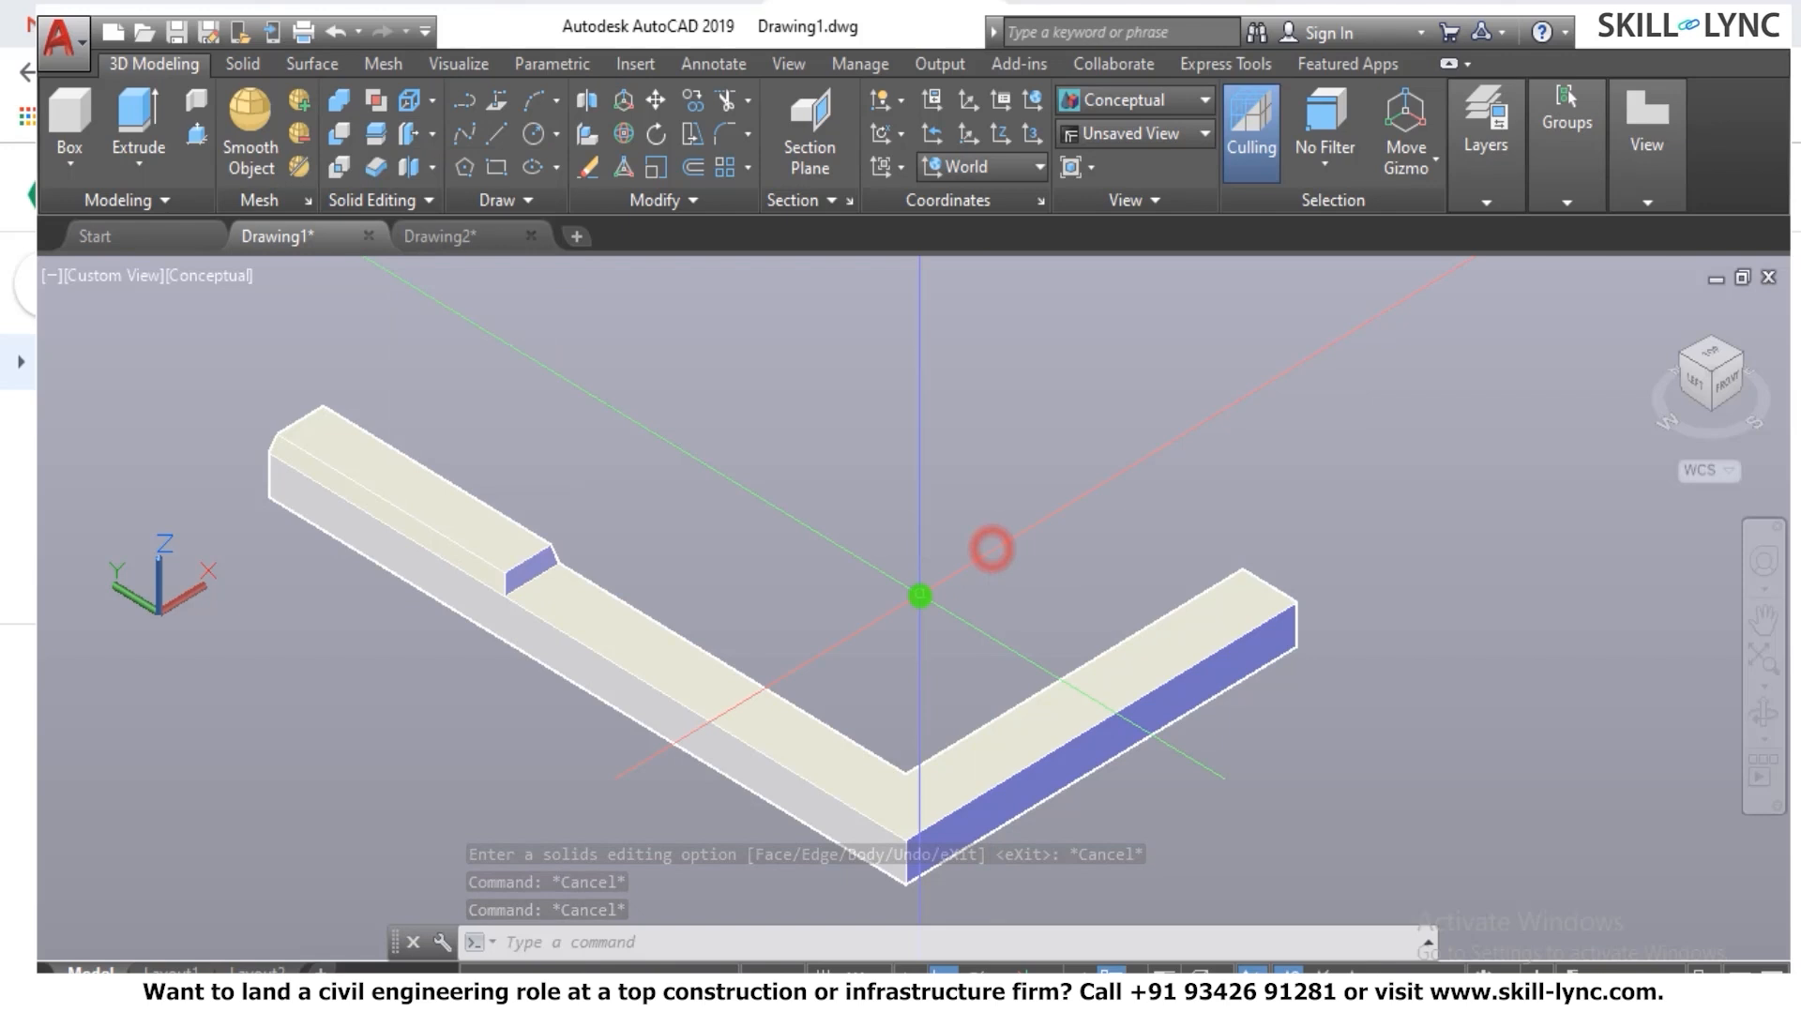
left_click(919, 598)
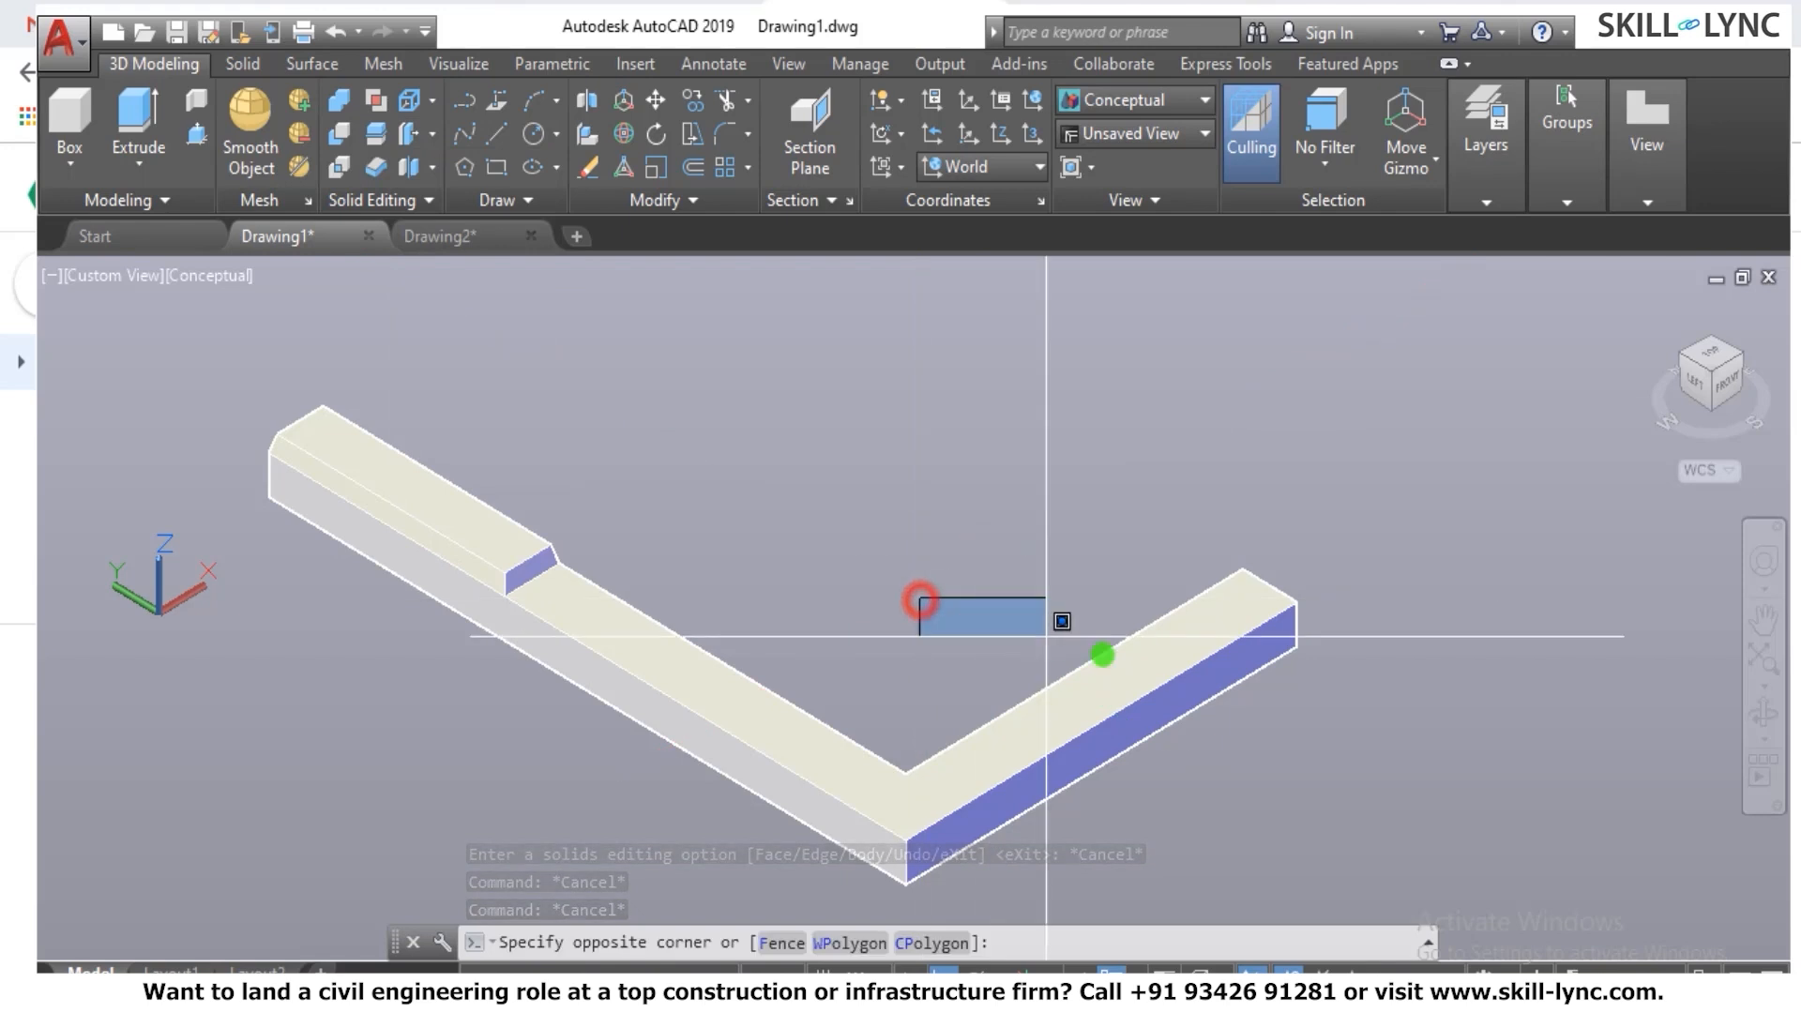
left_click(1254, 723)
left_click(1383, 756)
left_click(419, 453)
type("e")
key("Return")
key("Escape")
key("Escape")
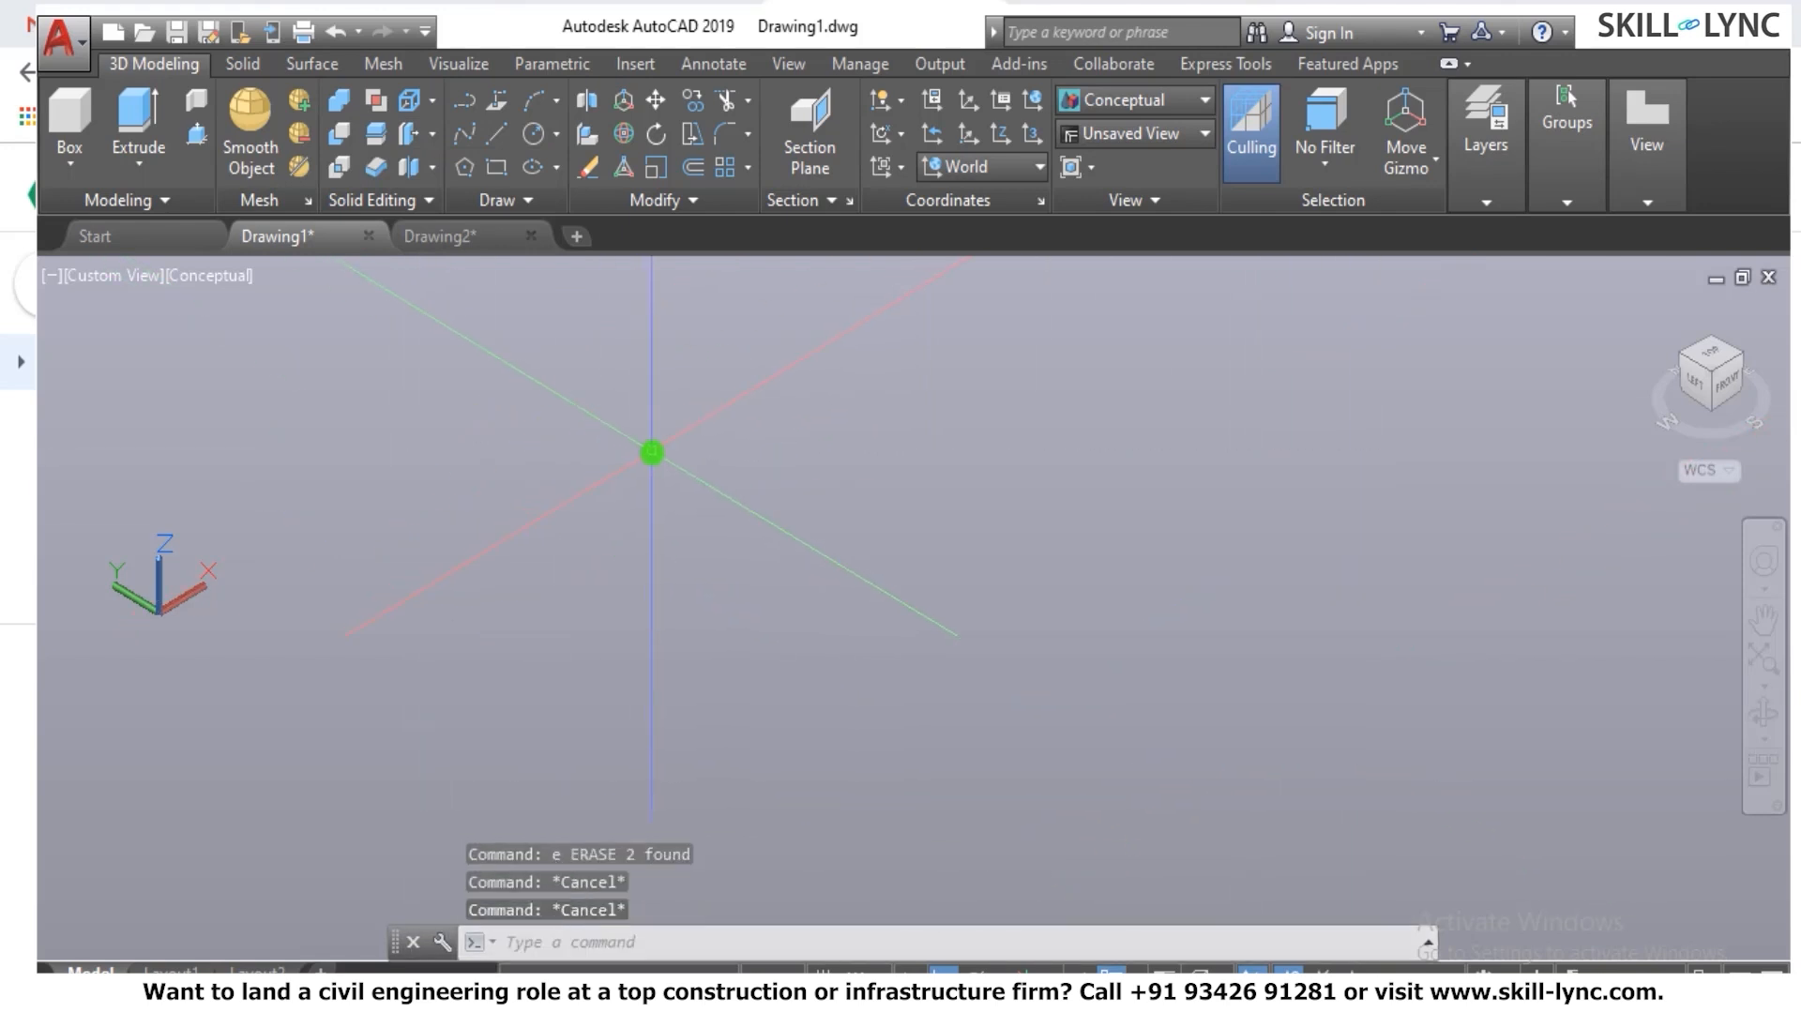
key("Escape")
Draw a new rectangle in the empty drawing as the base outline for a box.
type("r")
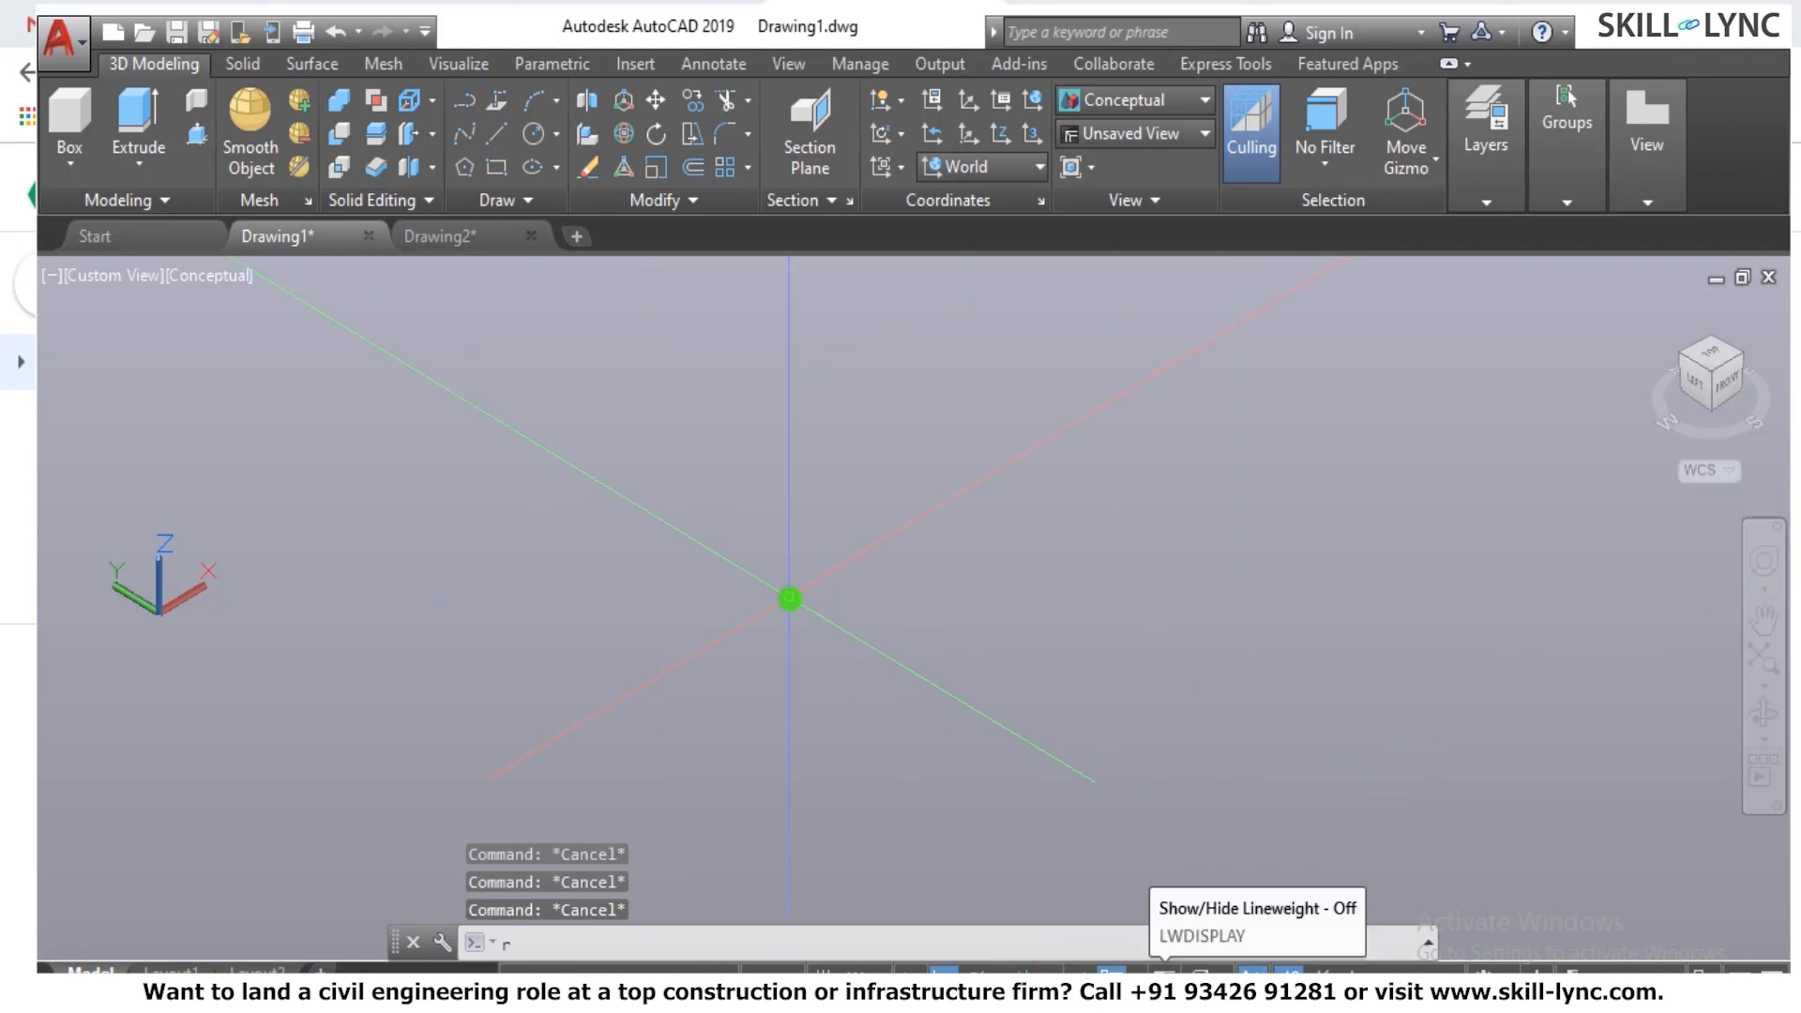
type("ec")
key("Return")
left_click(582, 703)
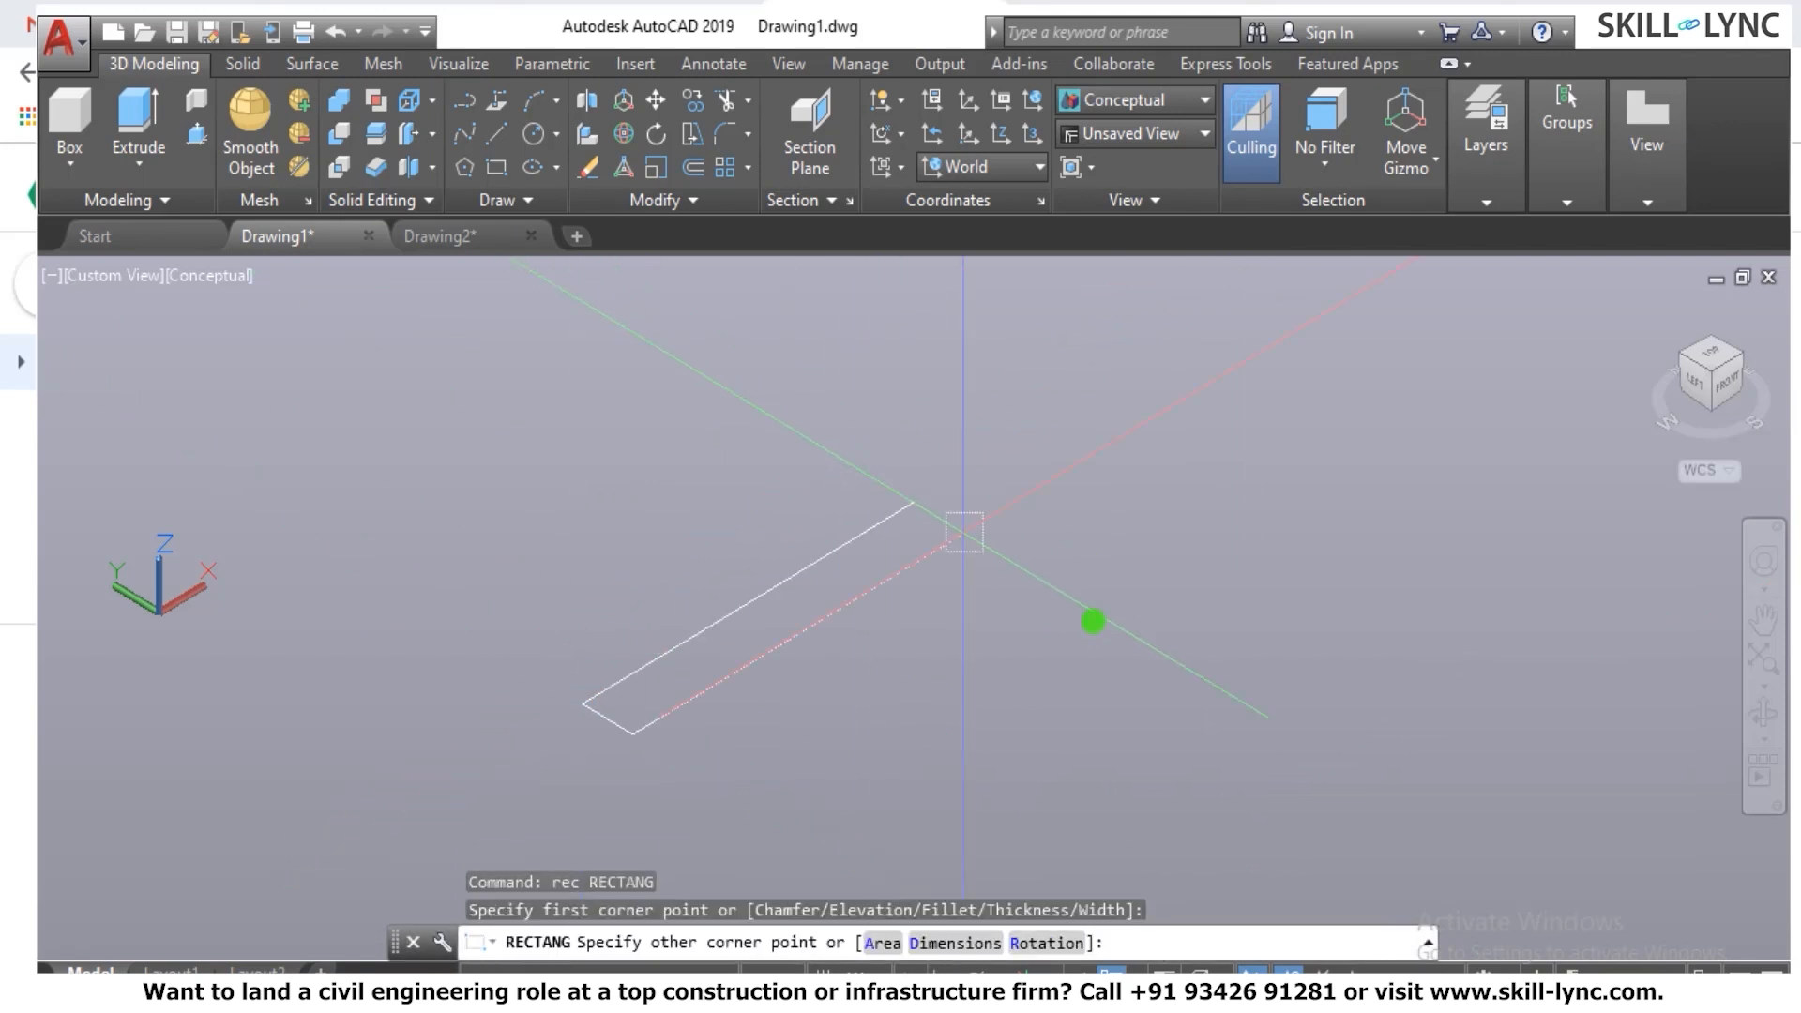
left_click(1137, 621)
key("Escape")
Extrude the rectangle upward to a height of 700 as a solid box.
type("ext")
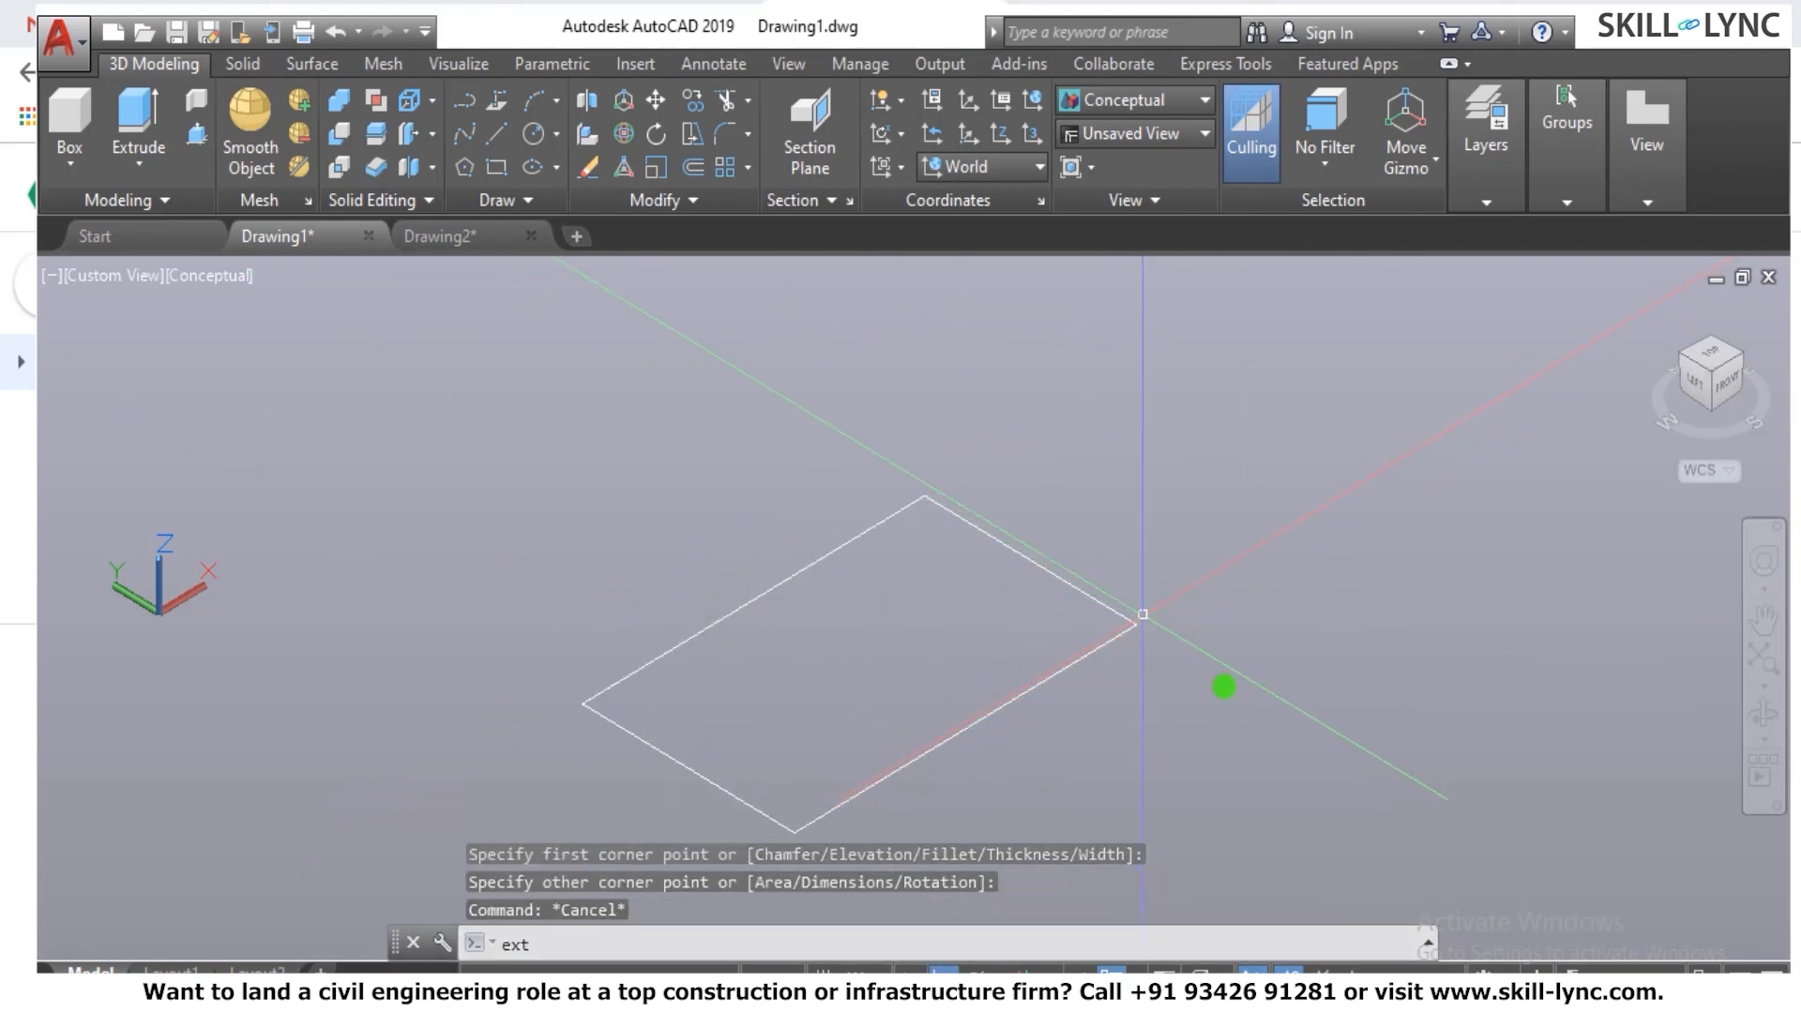
key("Return")
left_click(1223, 689)
left_click(1077, 593)
key("Return")
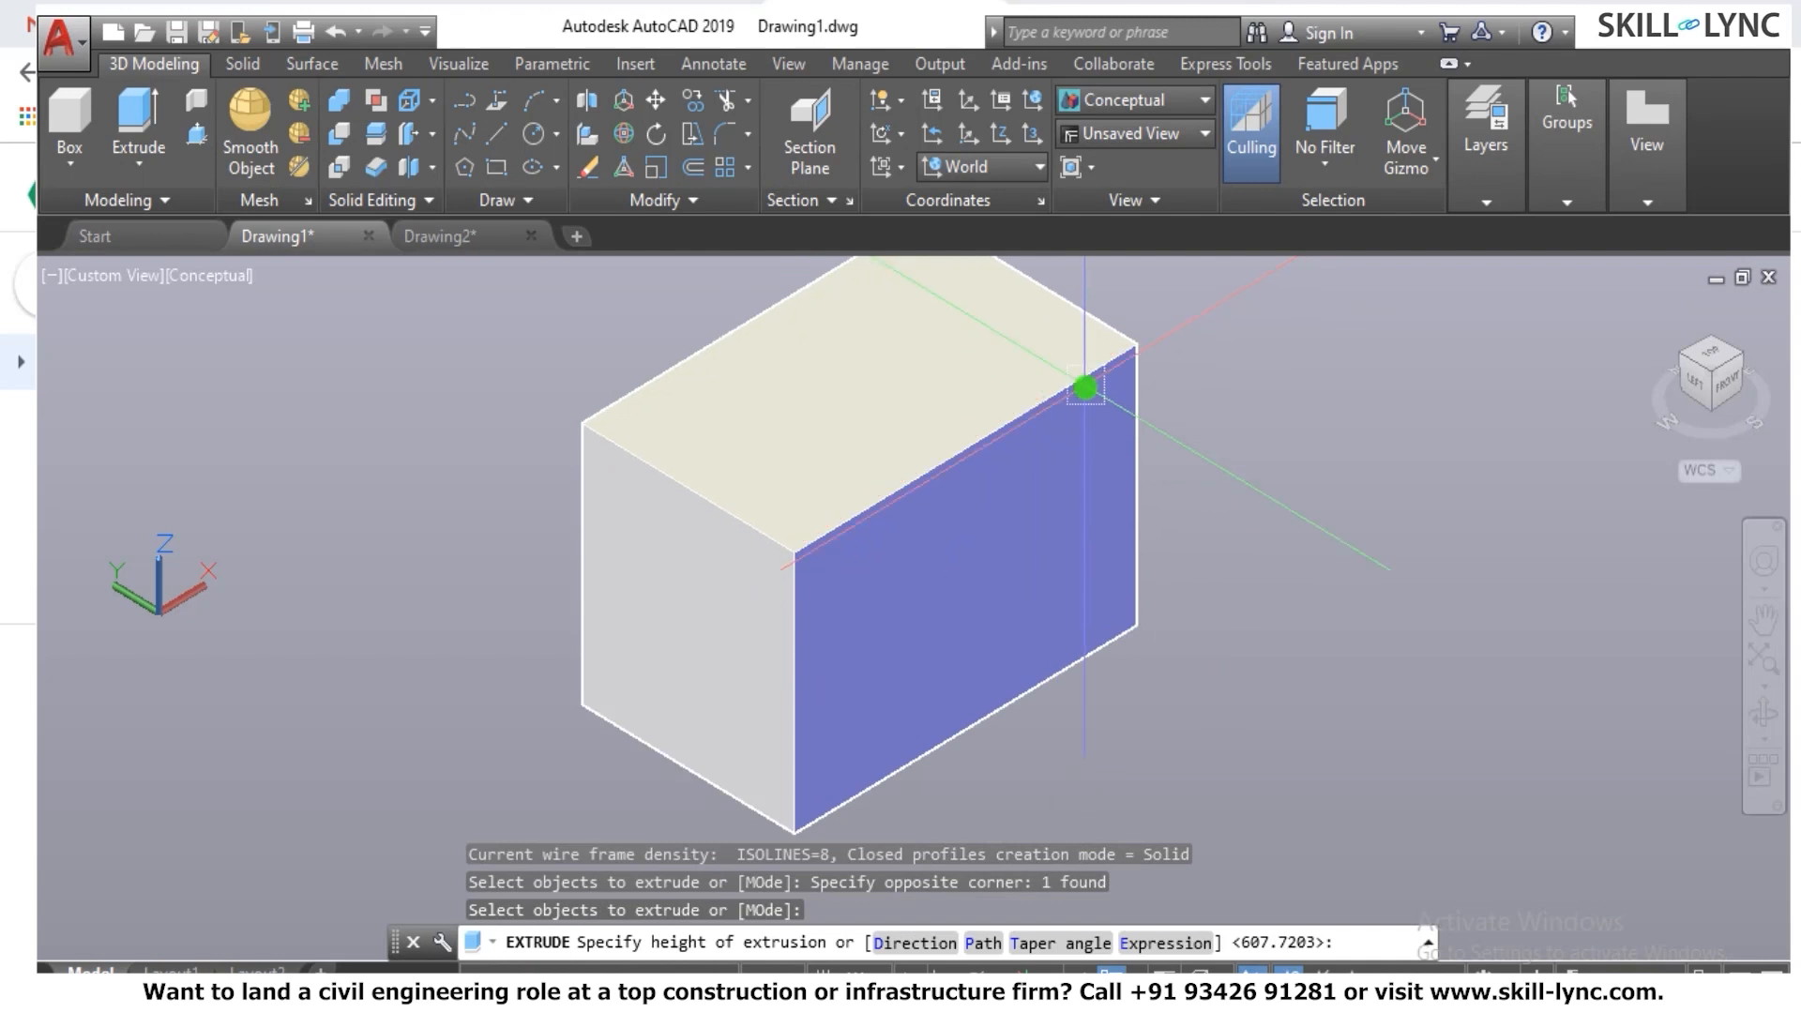
type("700")
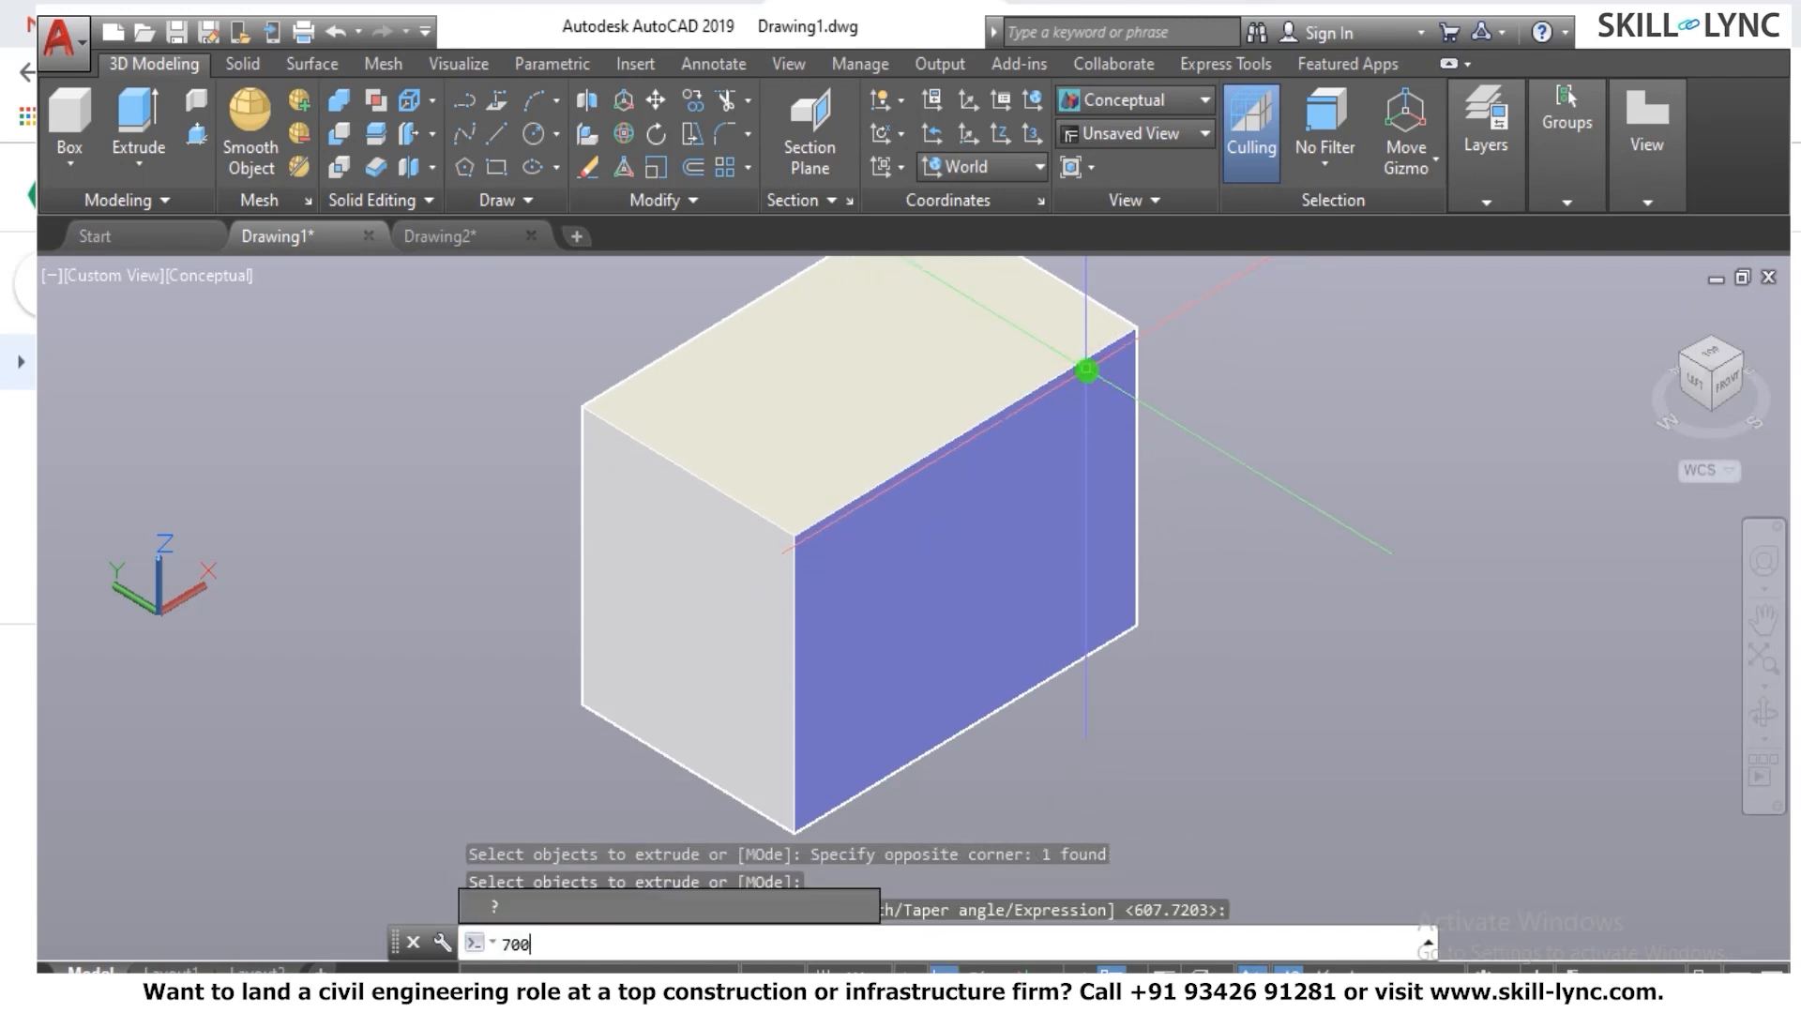
key("Return")
key("Escape")
key("Escape")
key("Escape")
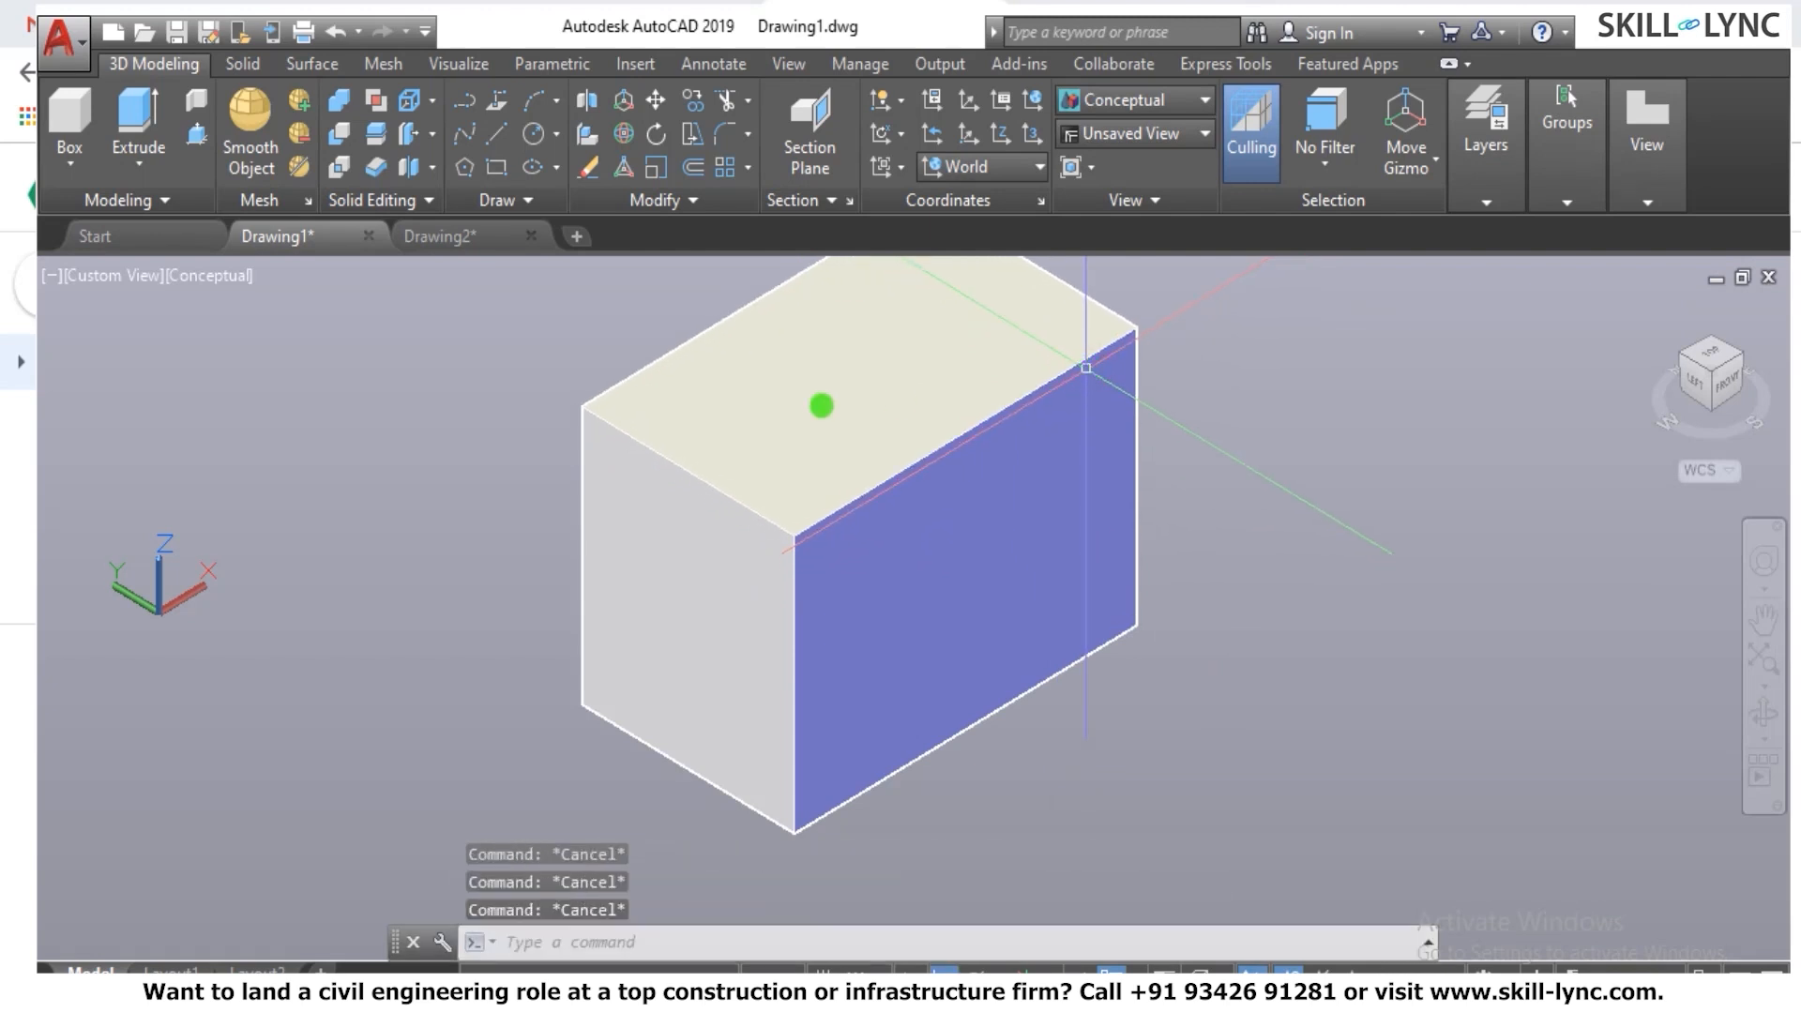
scroll(1017, 587, "down", 3)
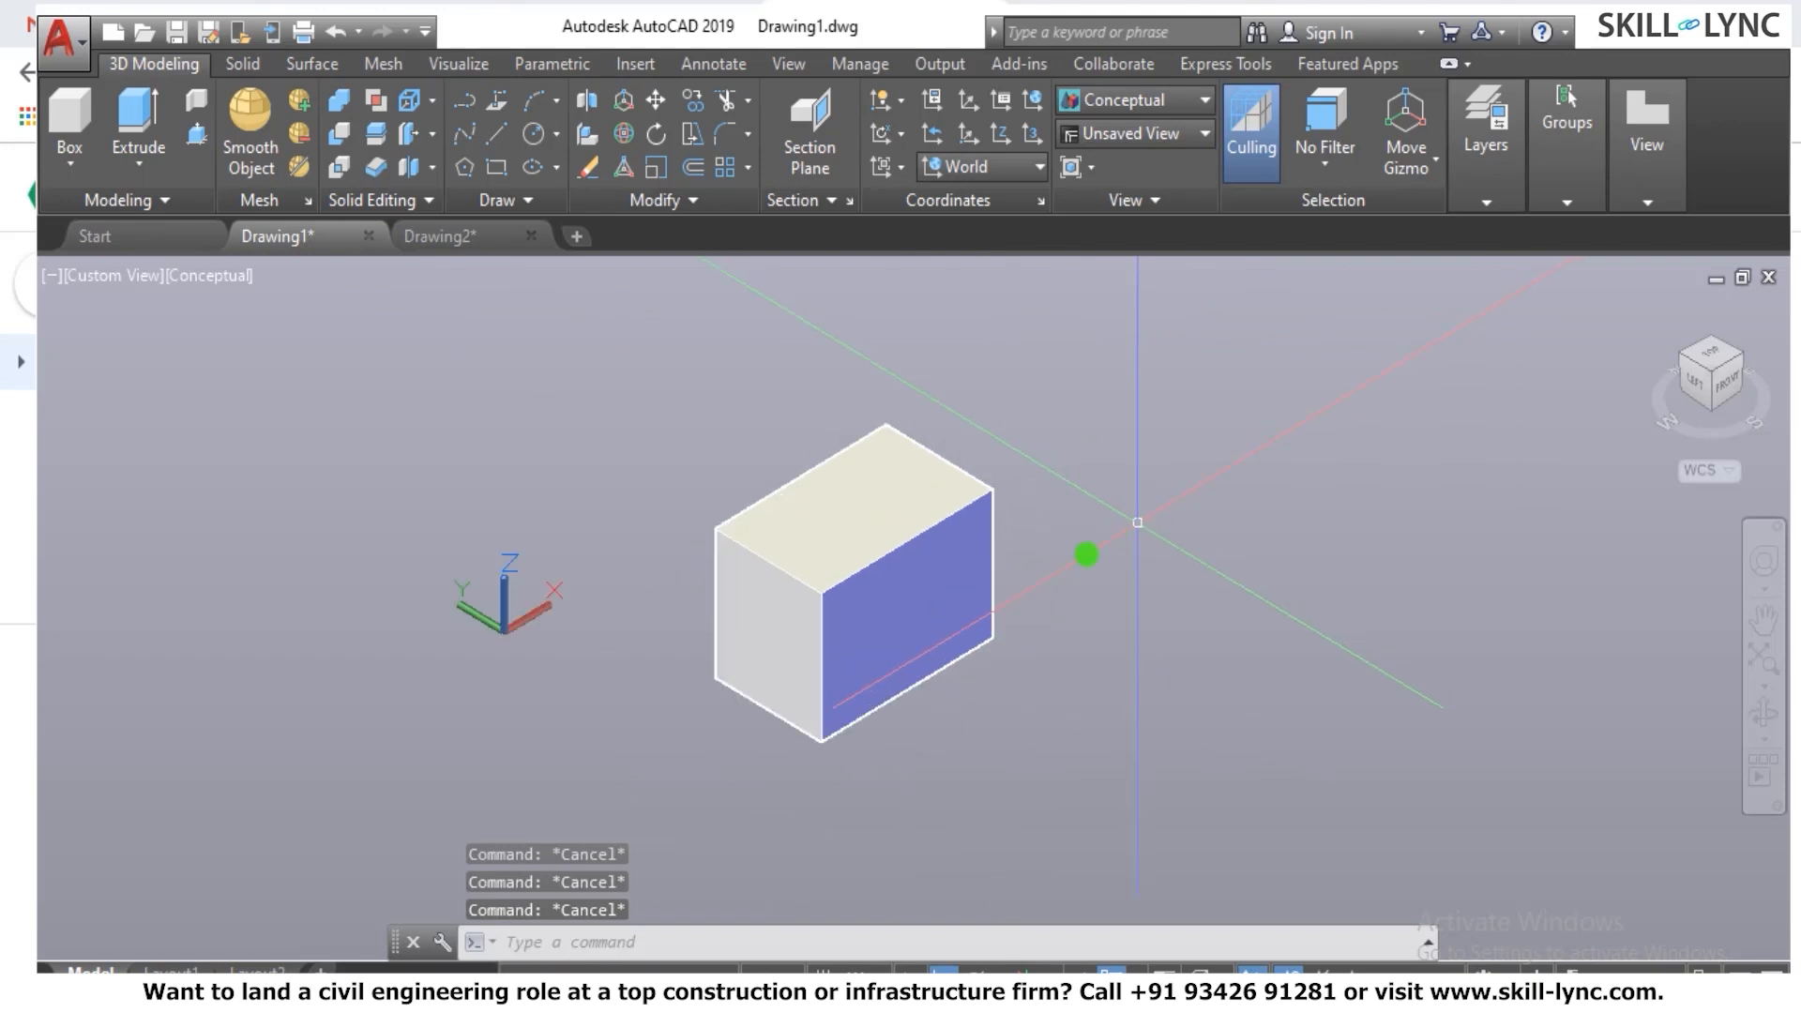
scroll(1064, 570, "up", 3)
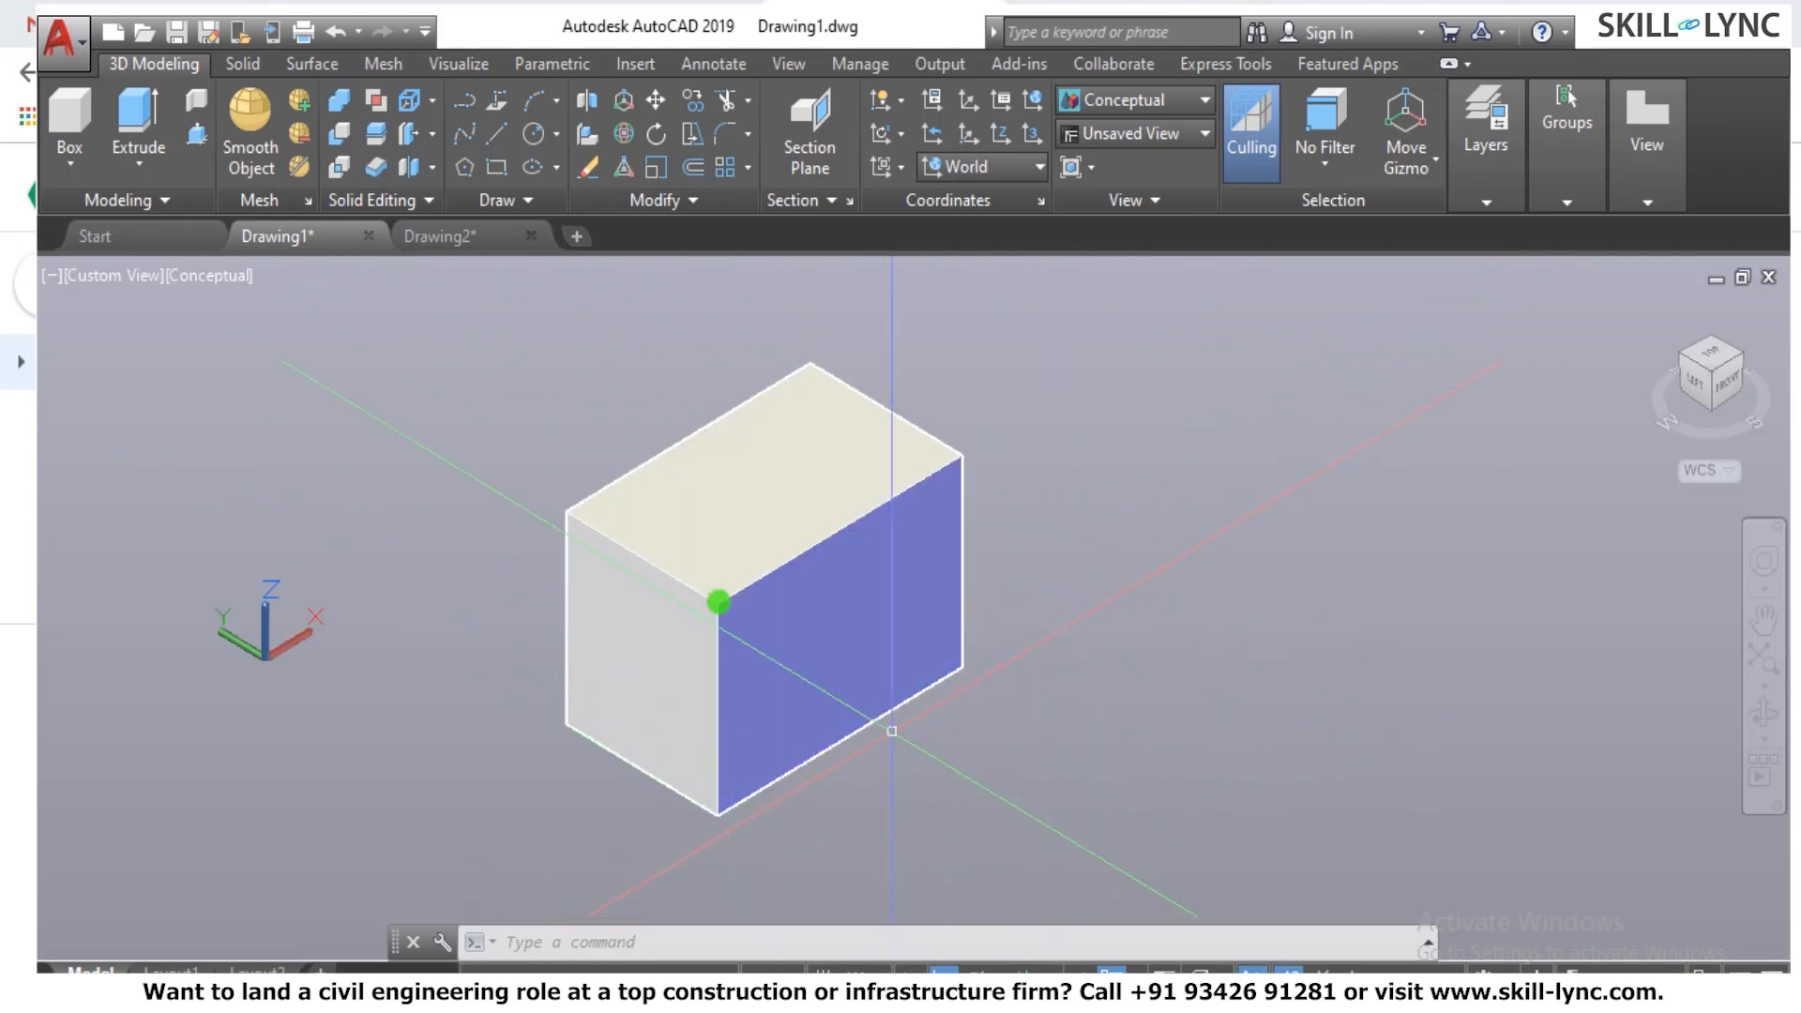
left_click(717, 602)
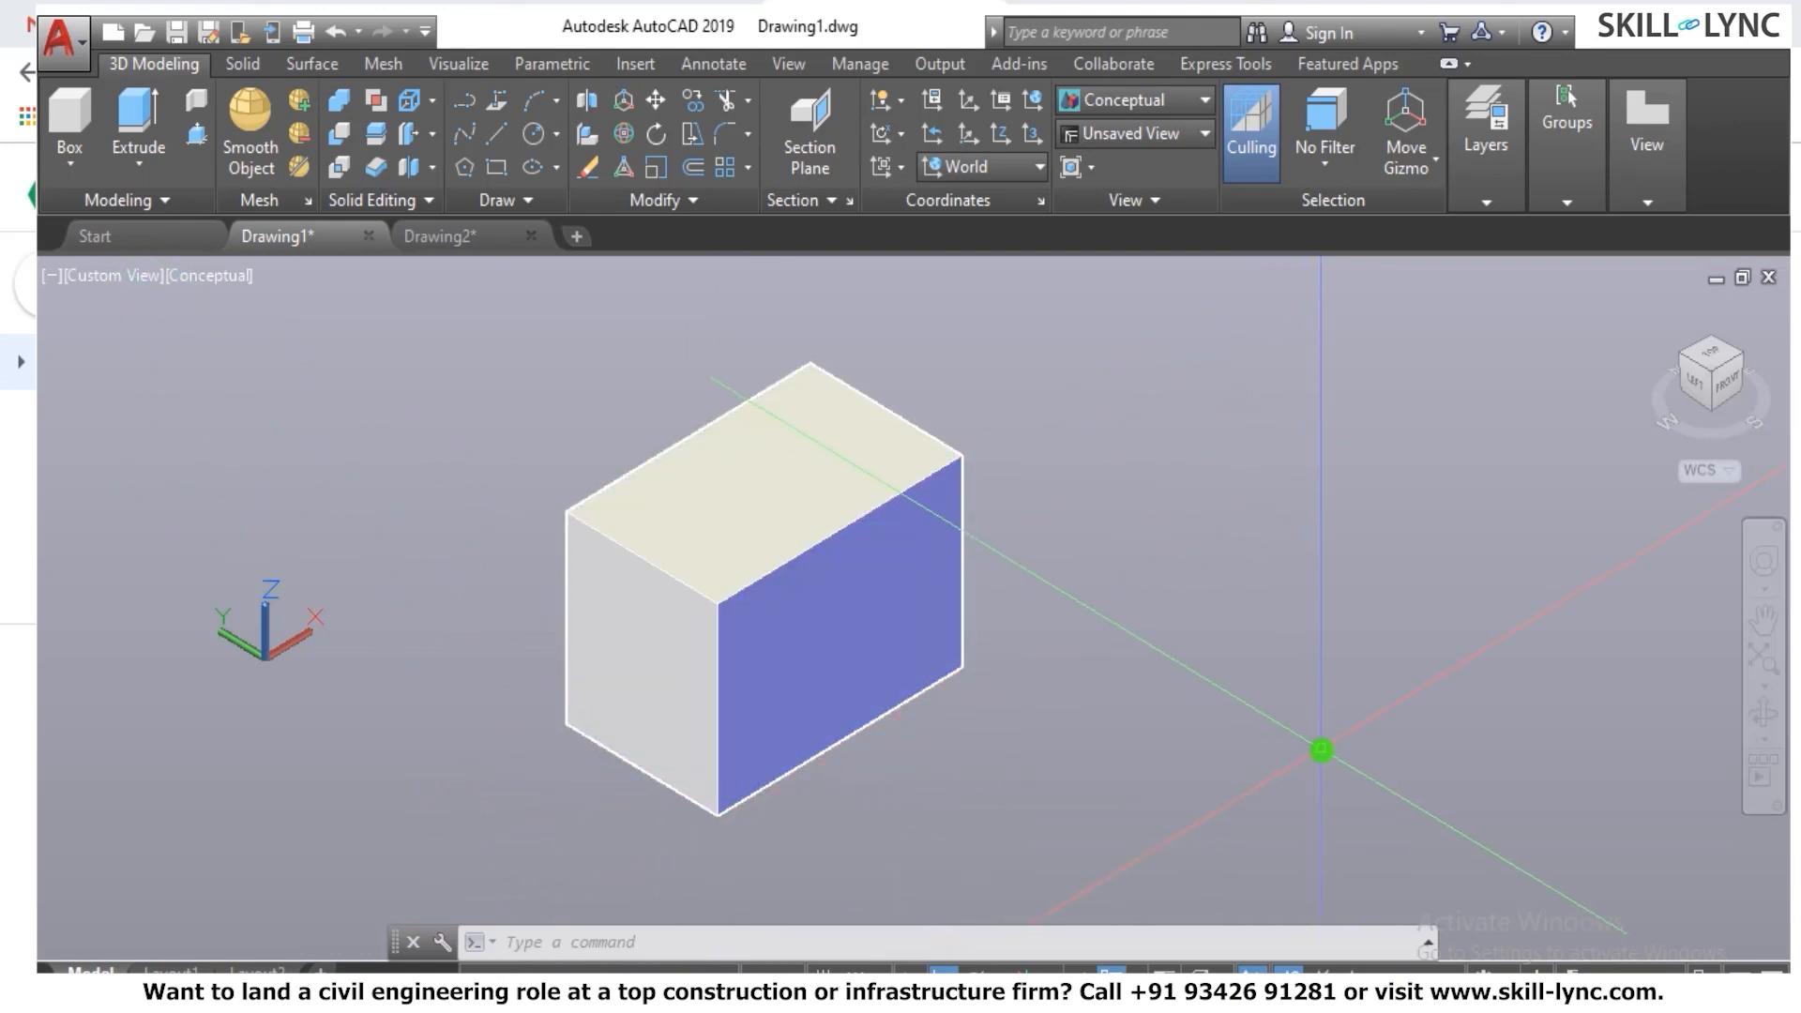
type("solidedi")
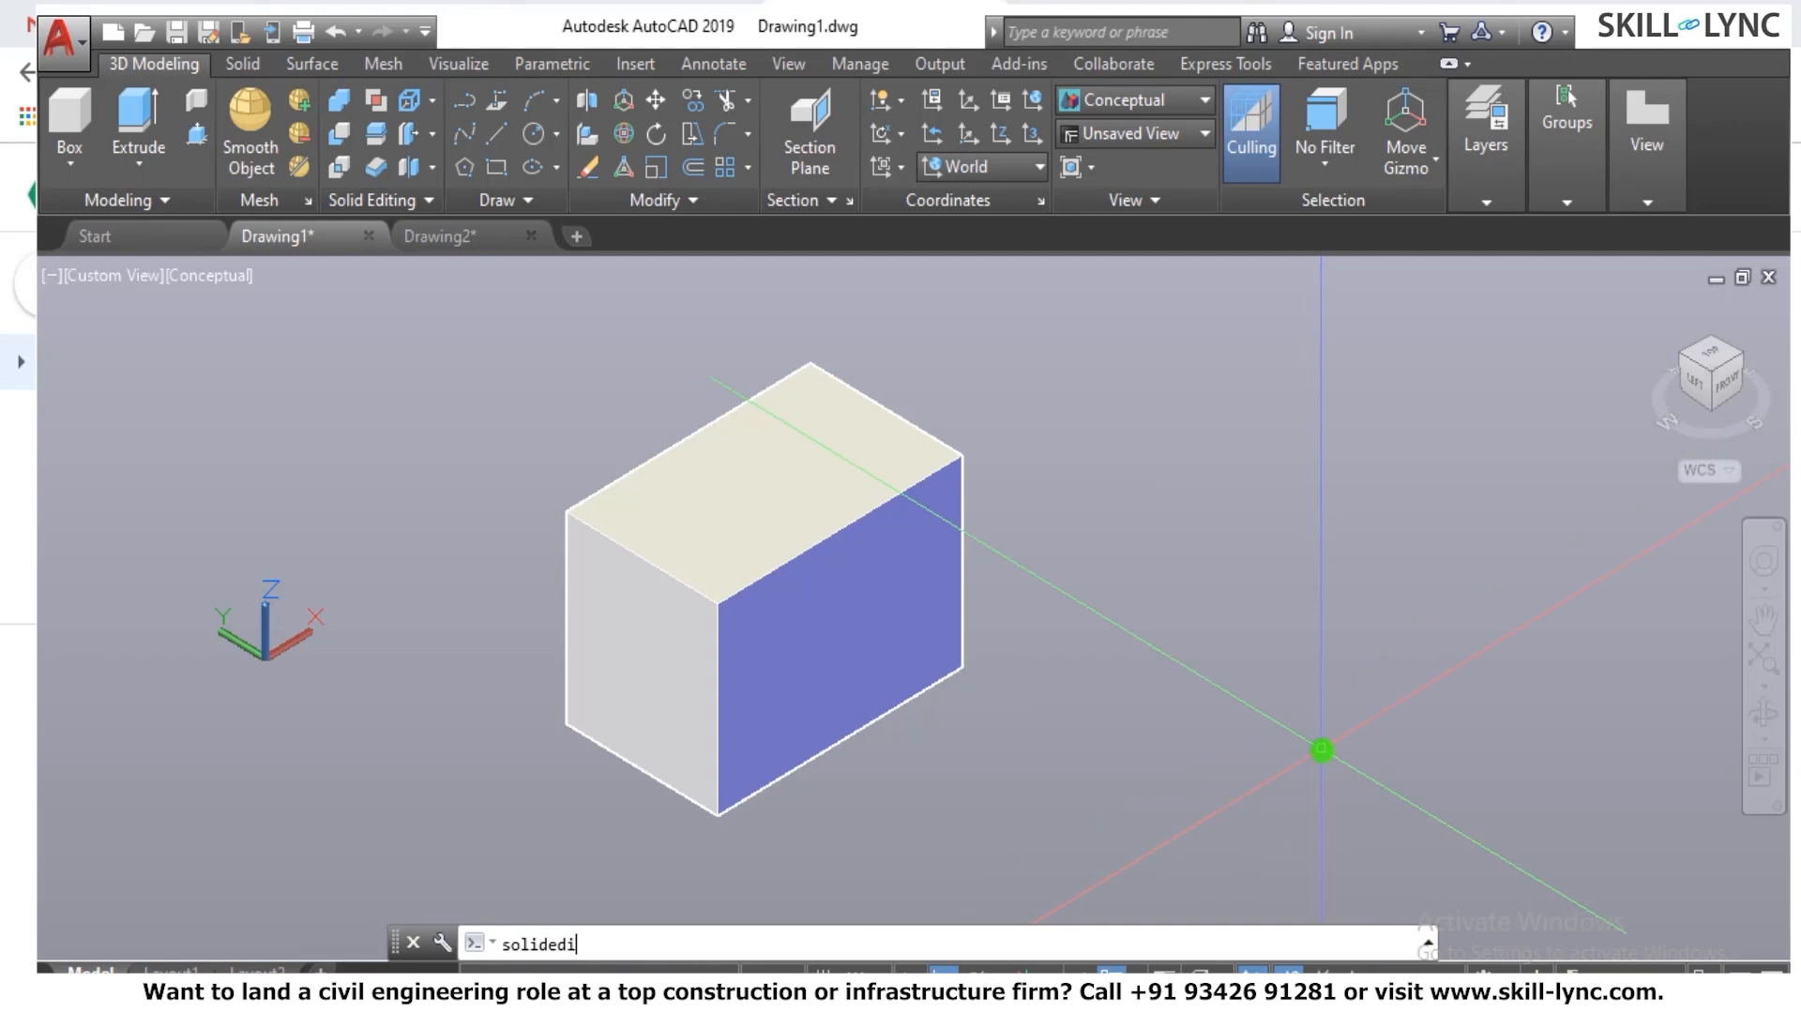
type("t")
key("Return")
type("f")
key("Return")
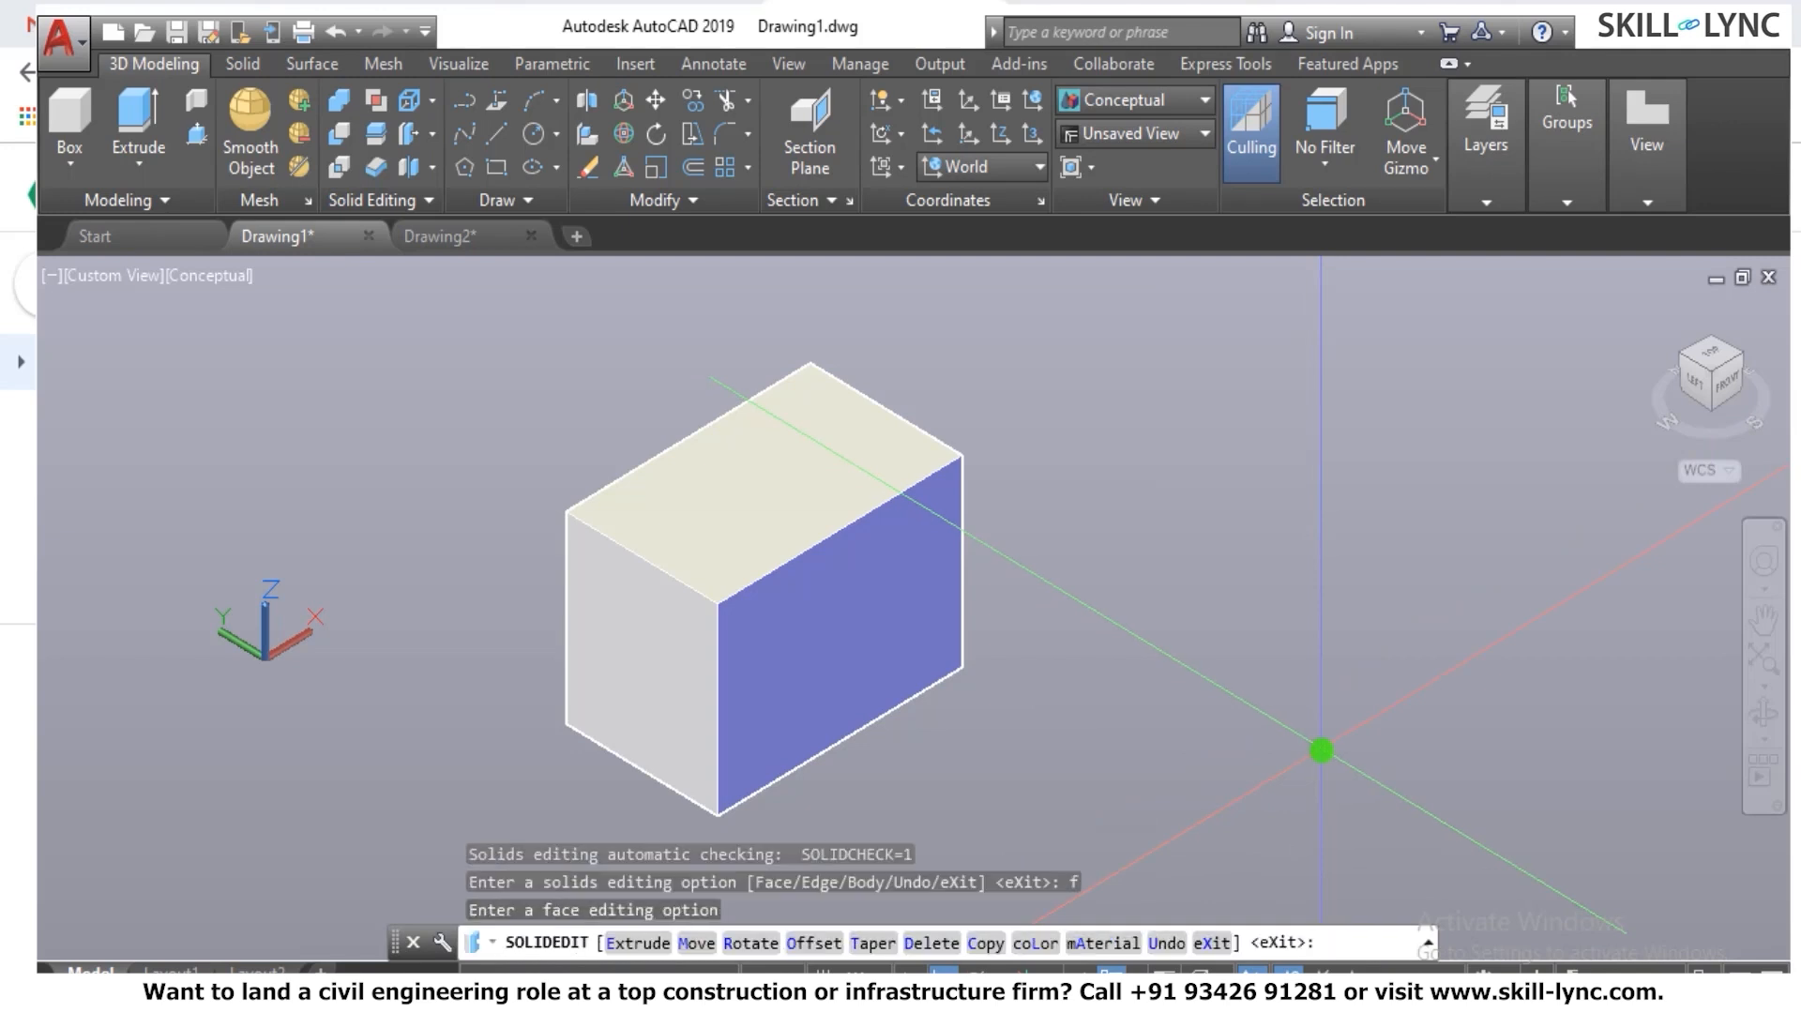
type("t")
key("Return")
key("Escape")
key("Escape")
key("Escape")
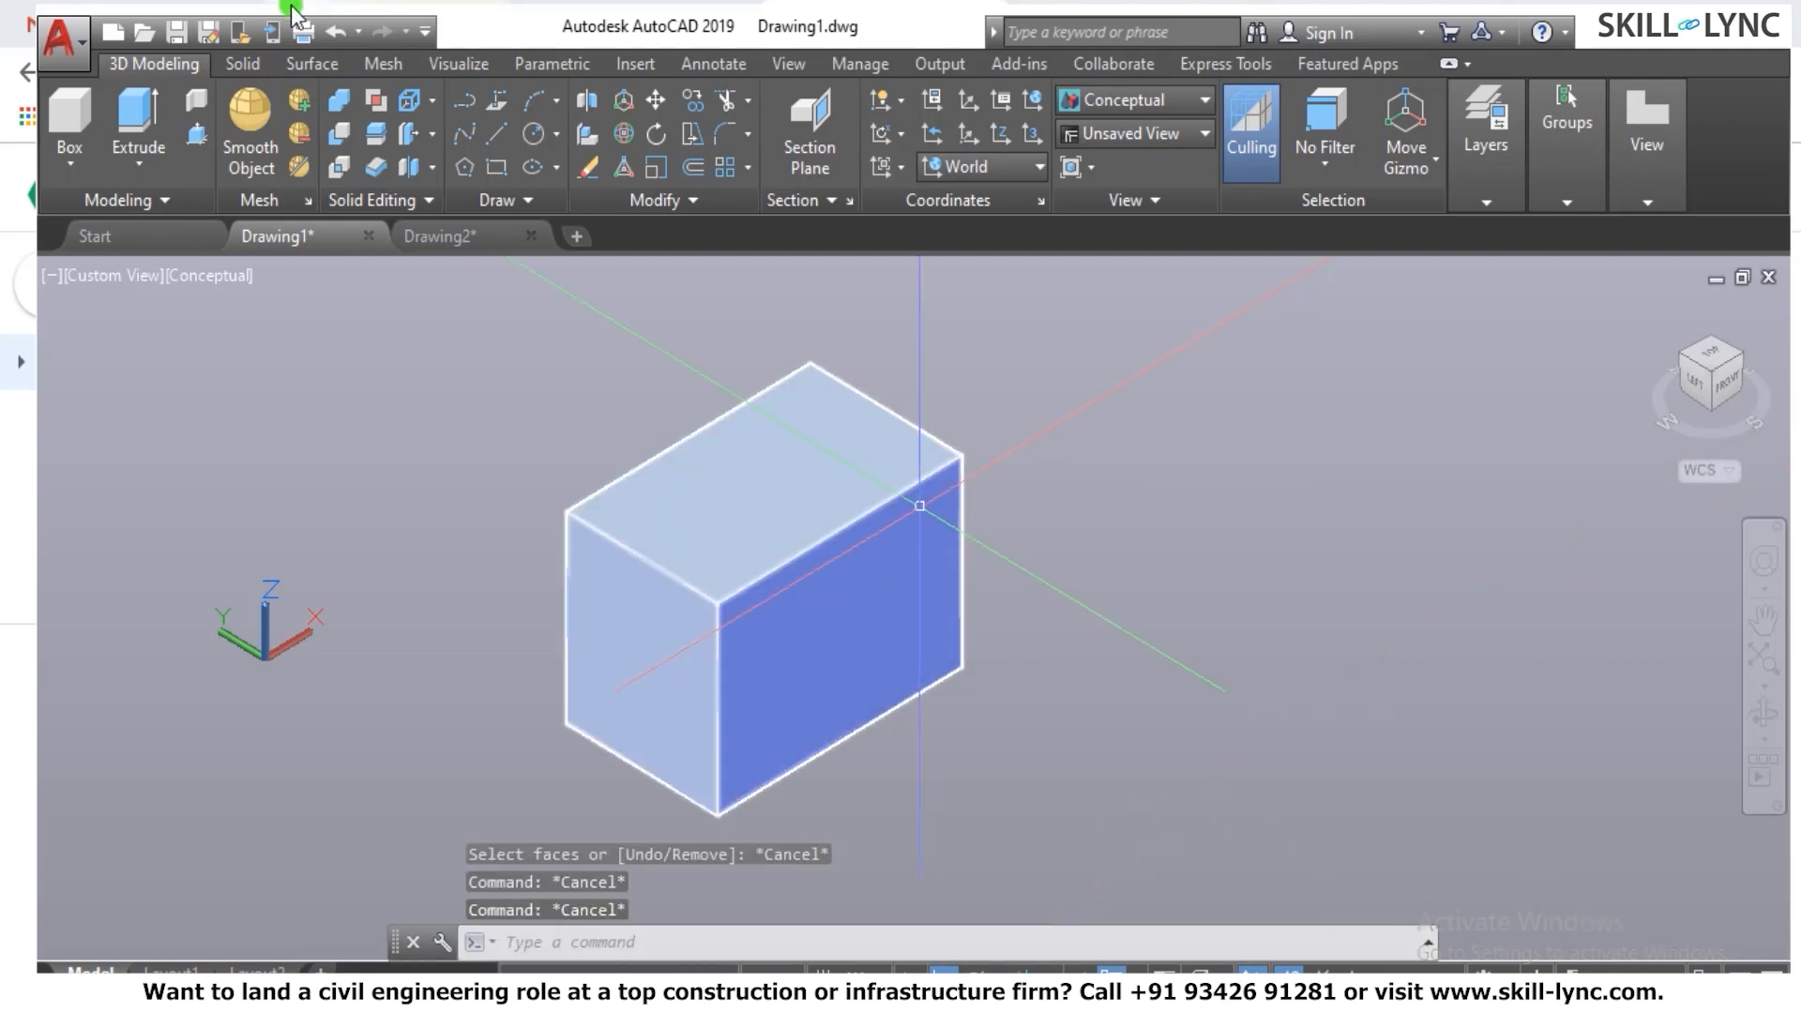
Try a 45-degree taper on the box's front face along its near vertical edge from bottom to top, and undo it.
left_click(430, 134)
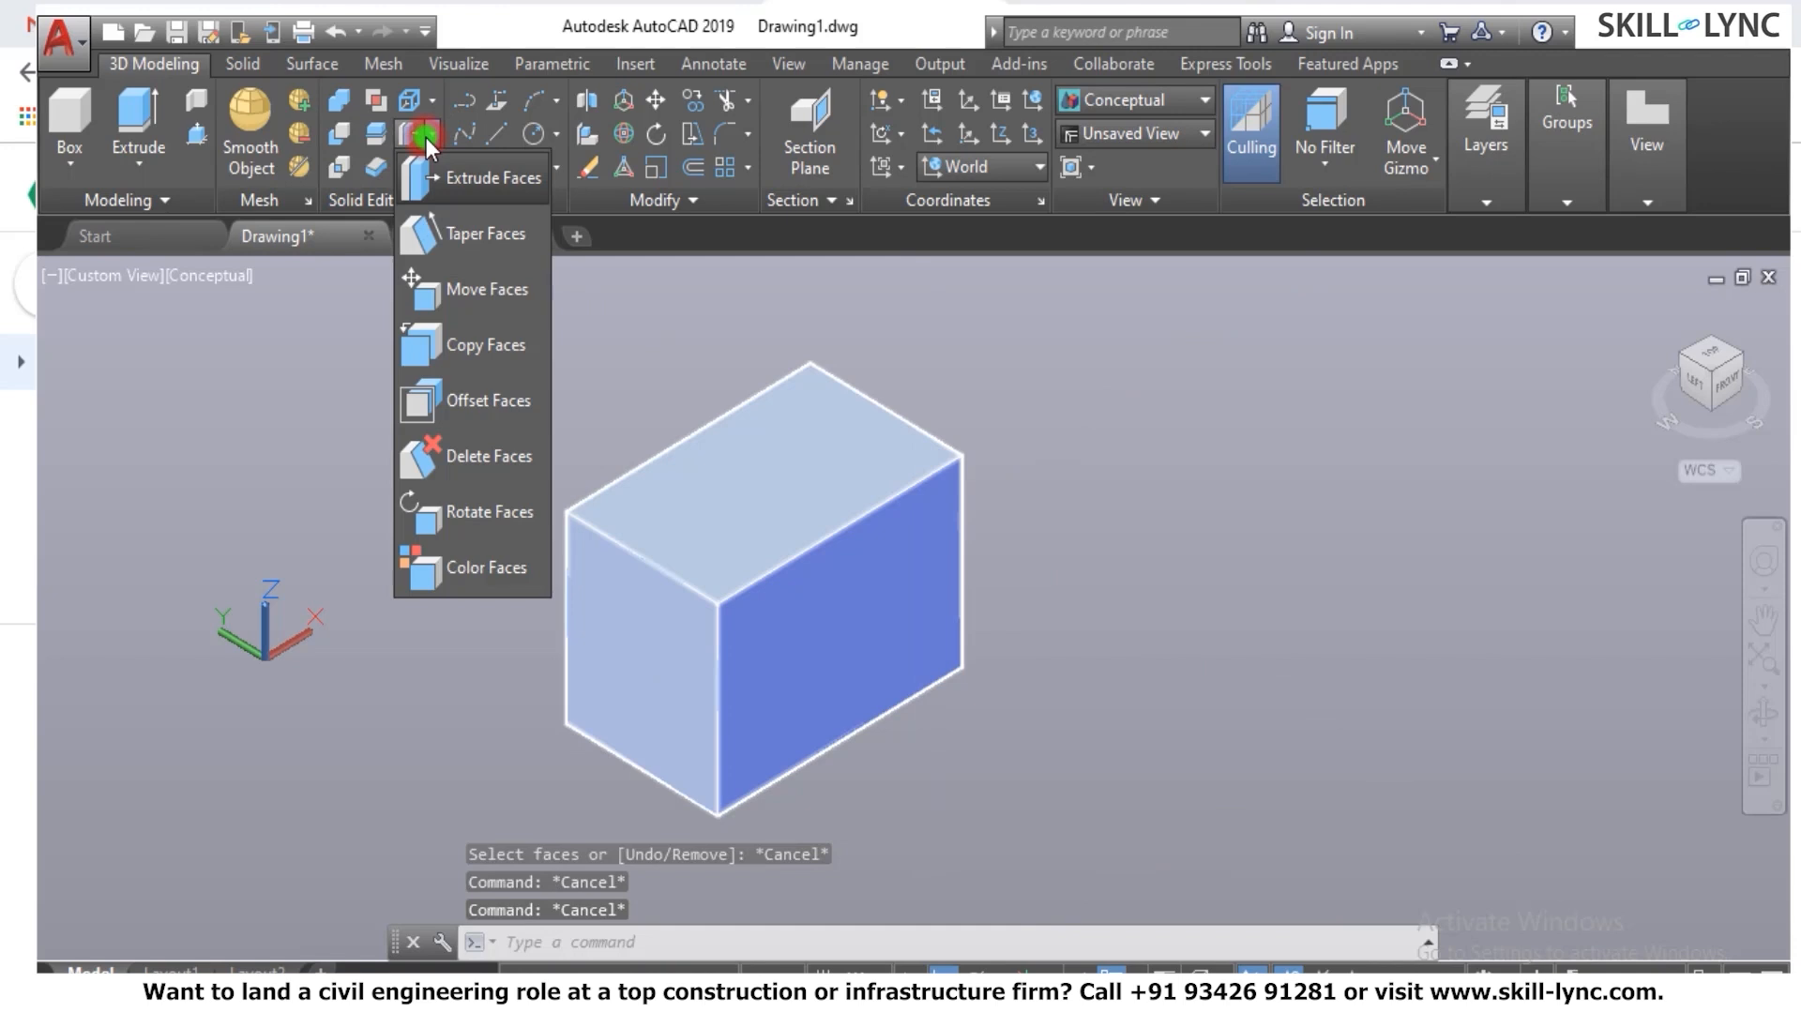
left_click(448, 246)
left_click(943, 508)
left_click(836, 636)
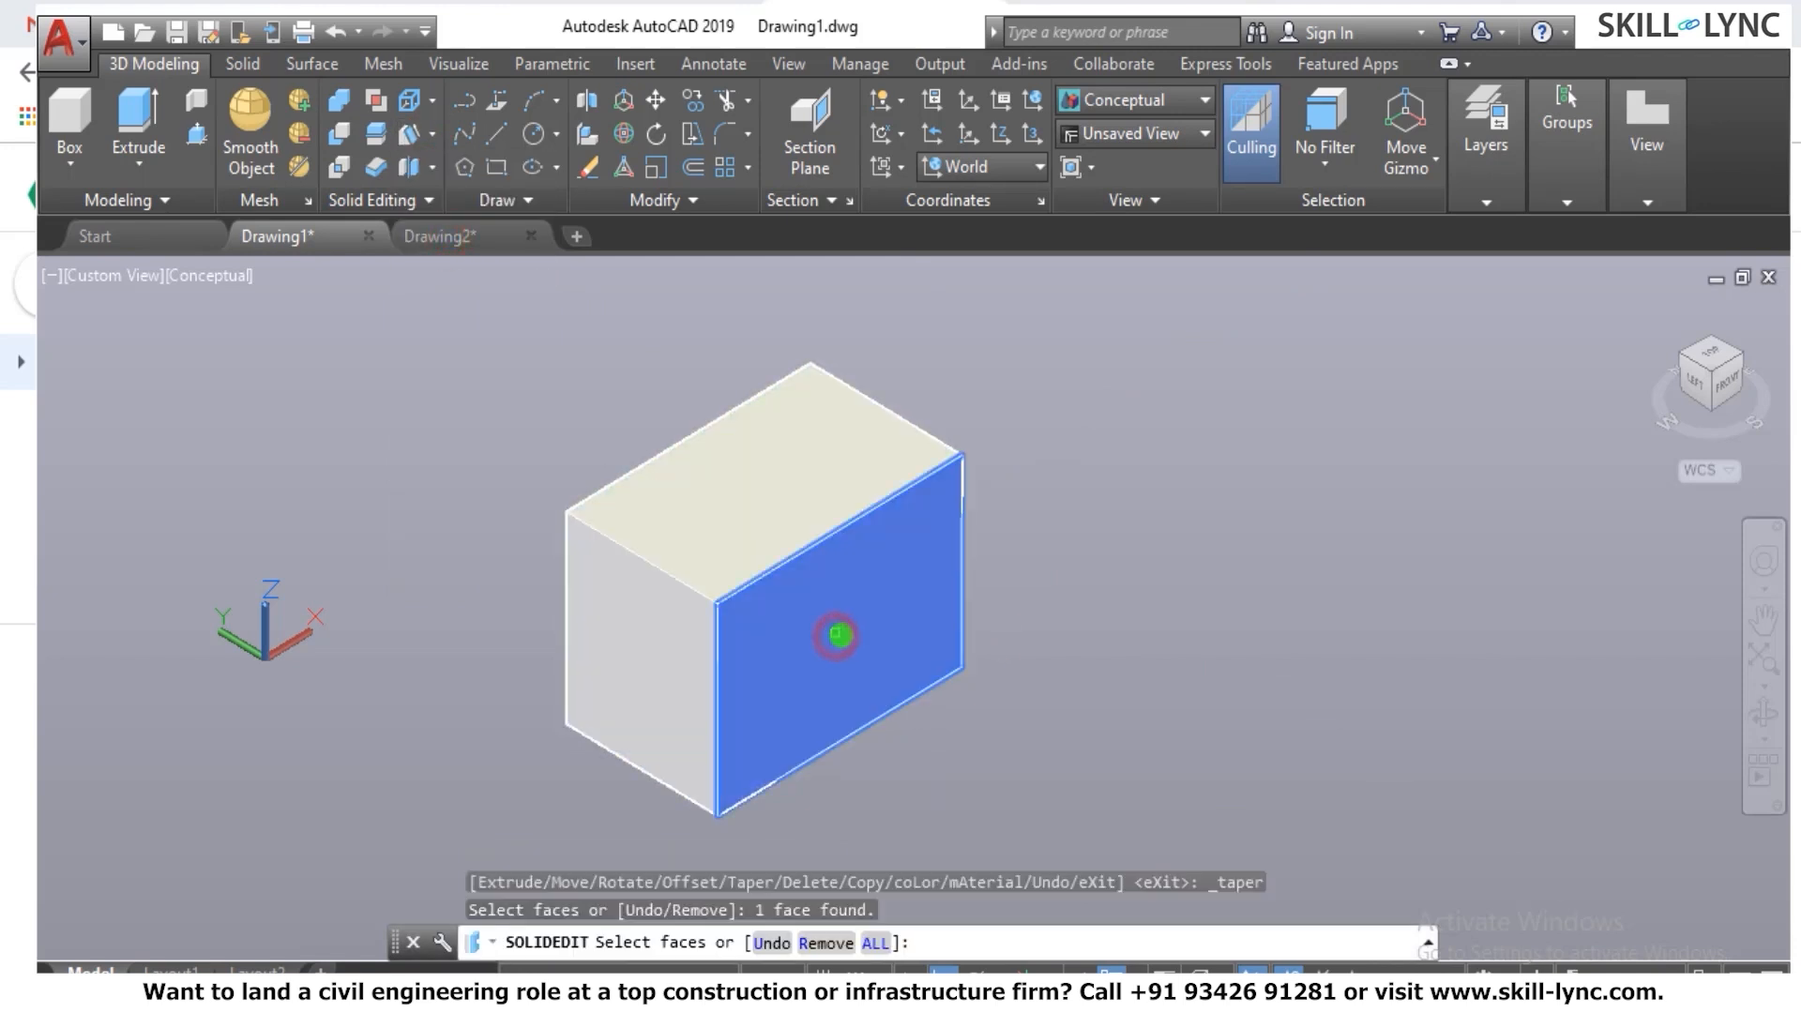
right_click(1080, 544)
left_click(1111, 565)
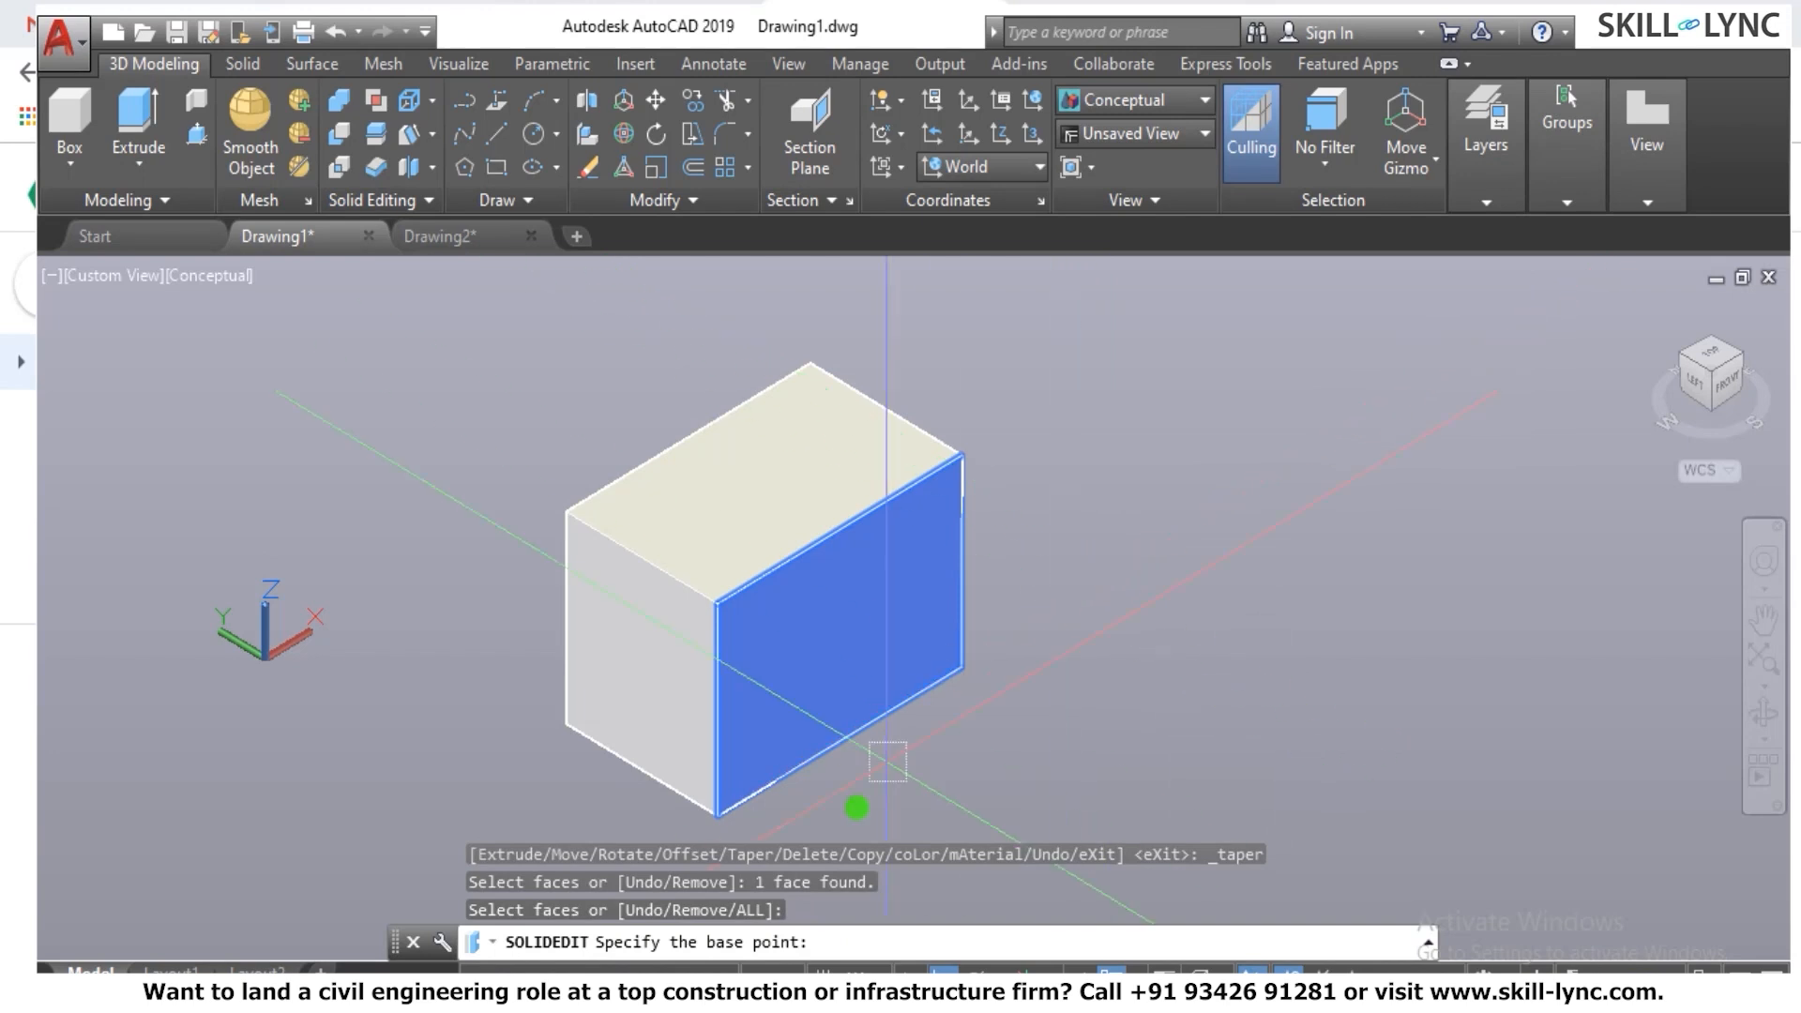
left_click(719, 809)
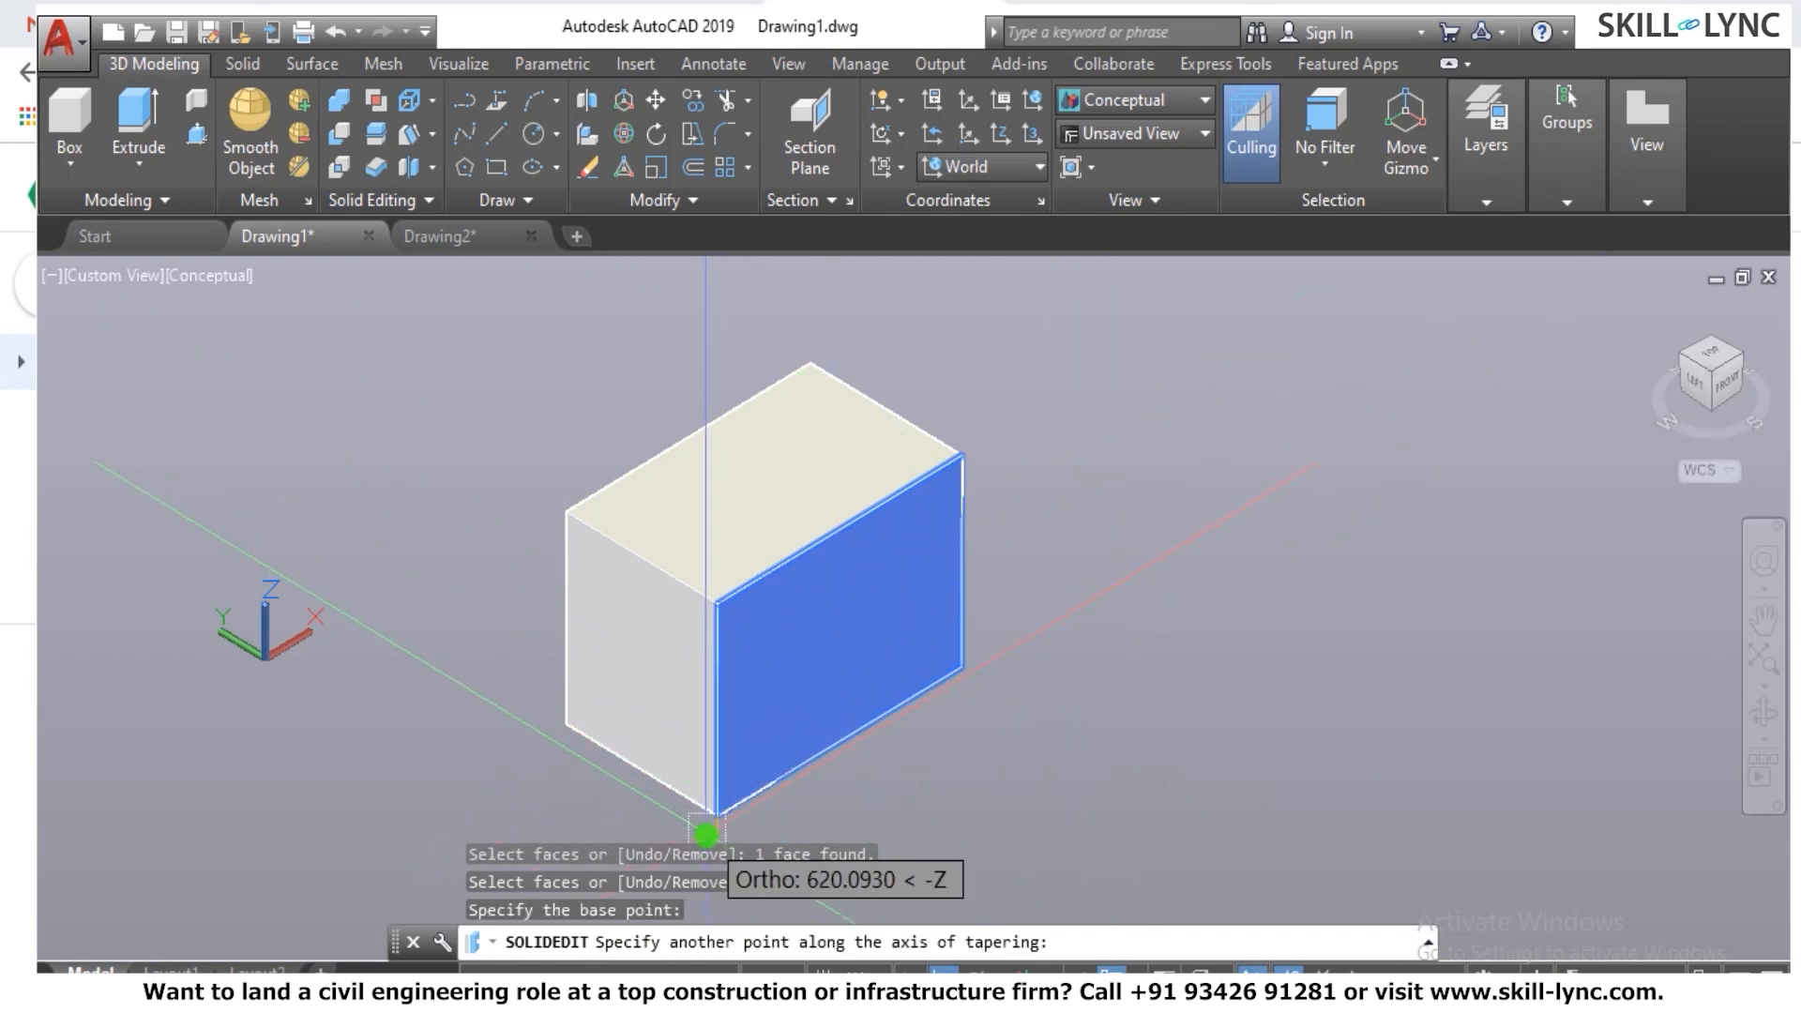
left_click(716, 603)
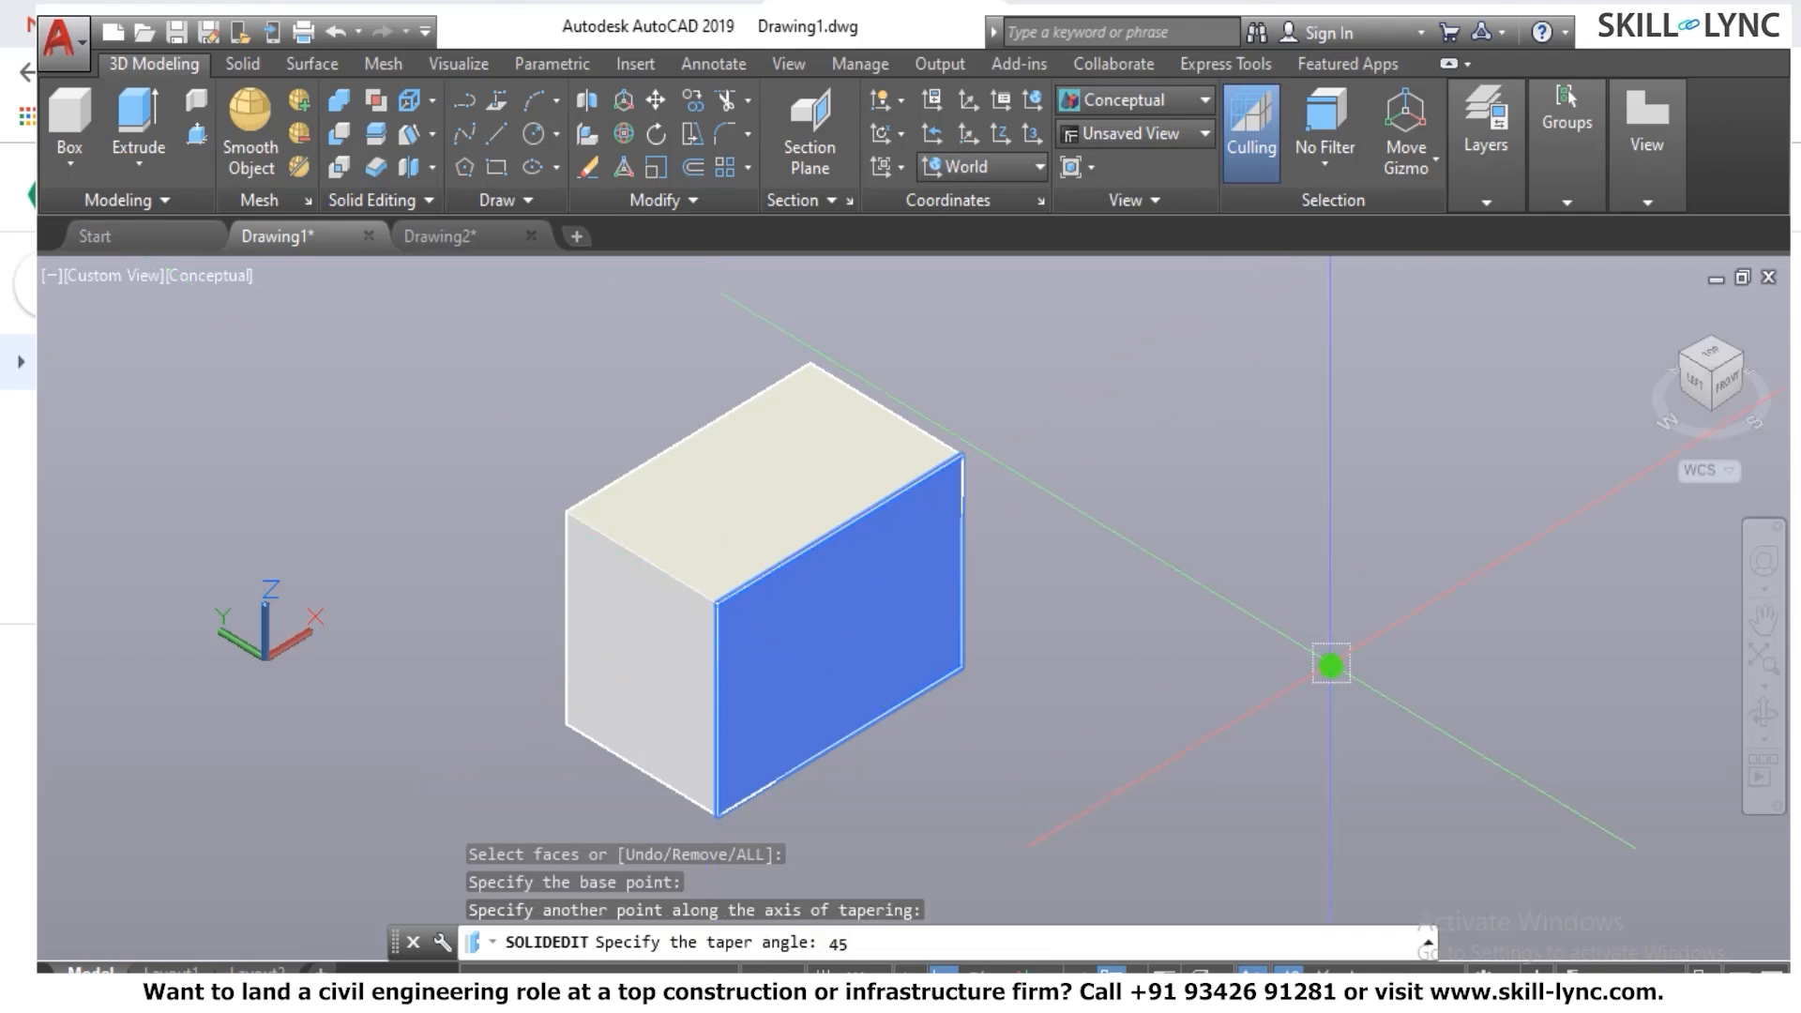
type("45")
key("Return")
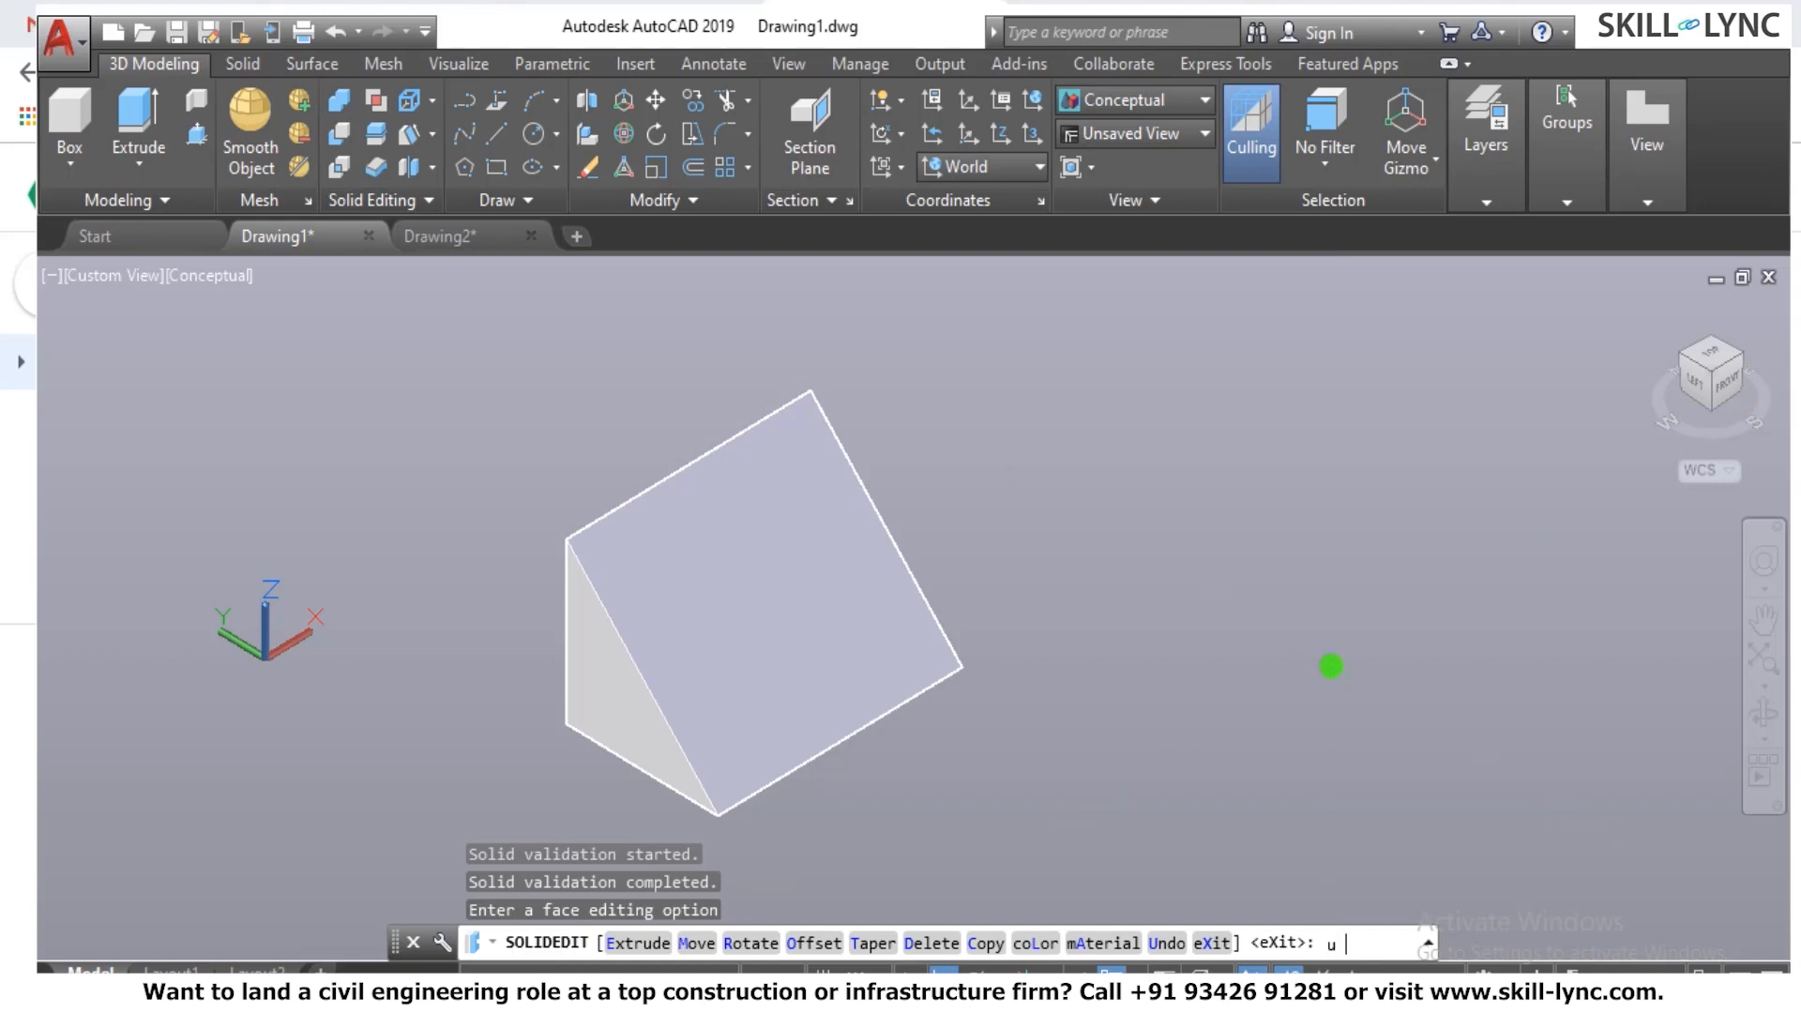
type("u")
key("Return")
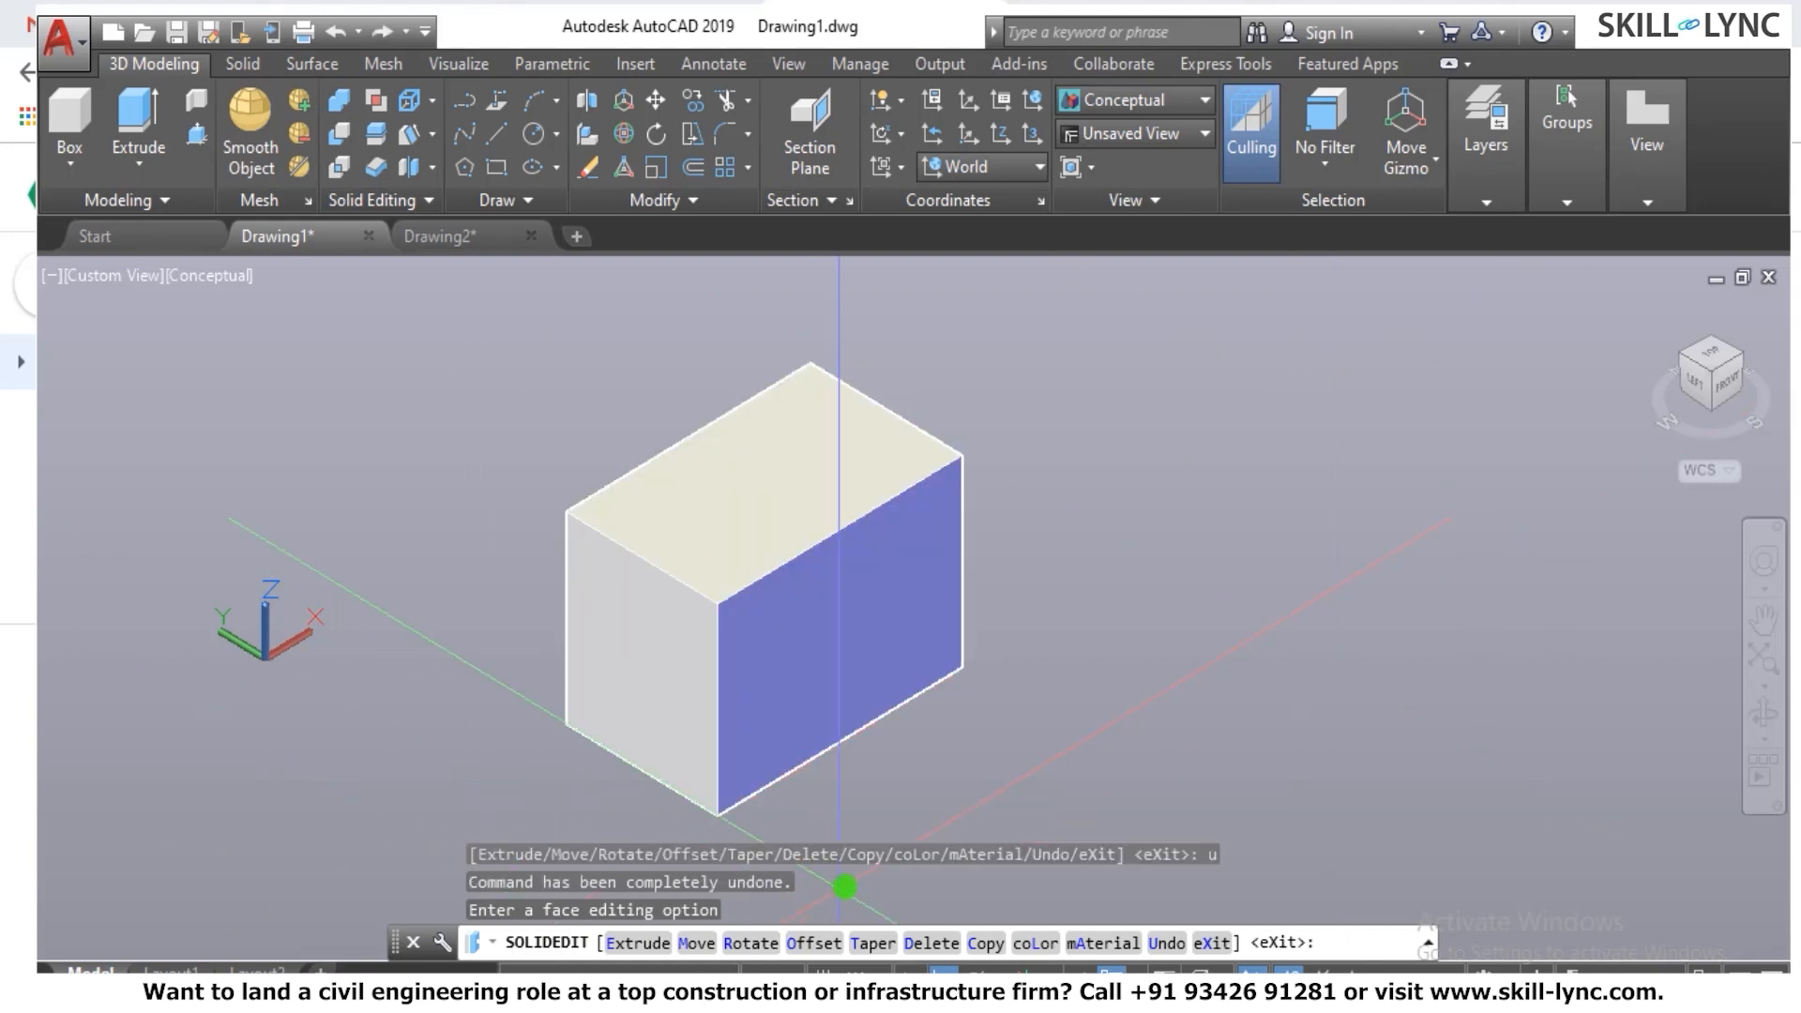
Try a -10 degree taper on the box's front face along the same vertical edge, and undo it.
left_click(861, 944)
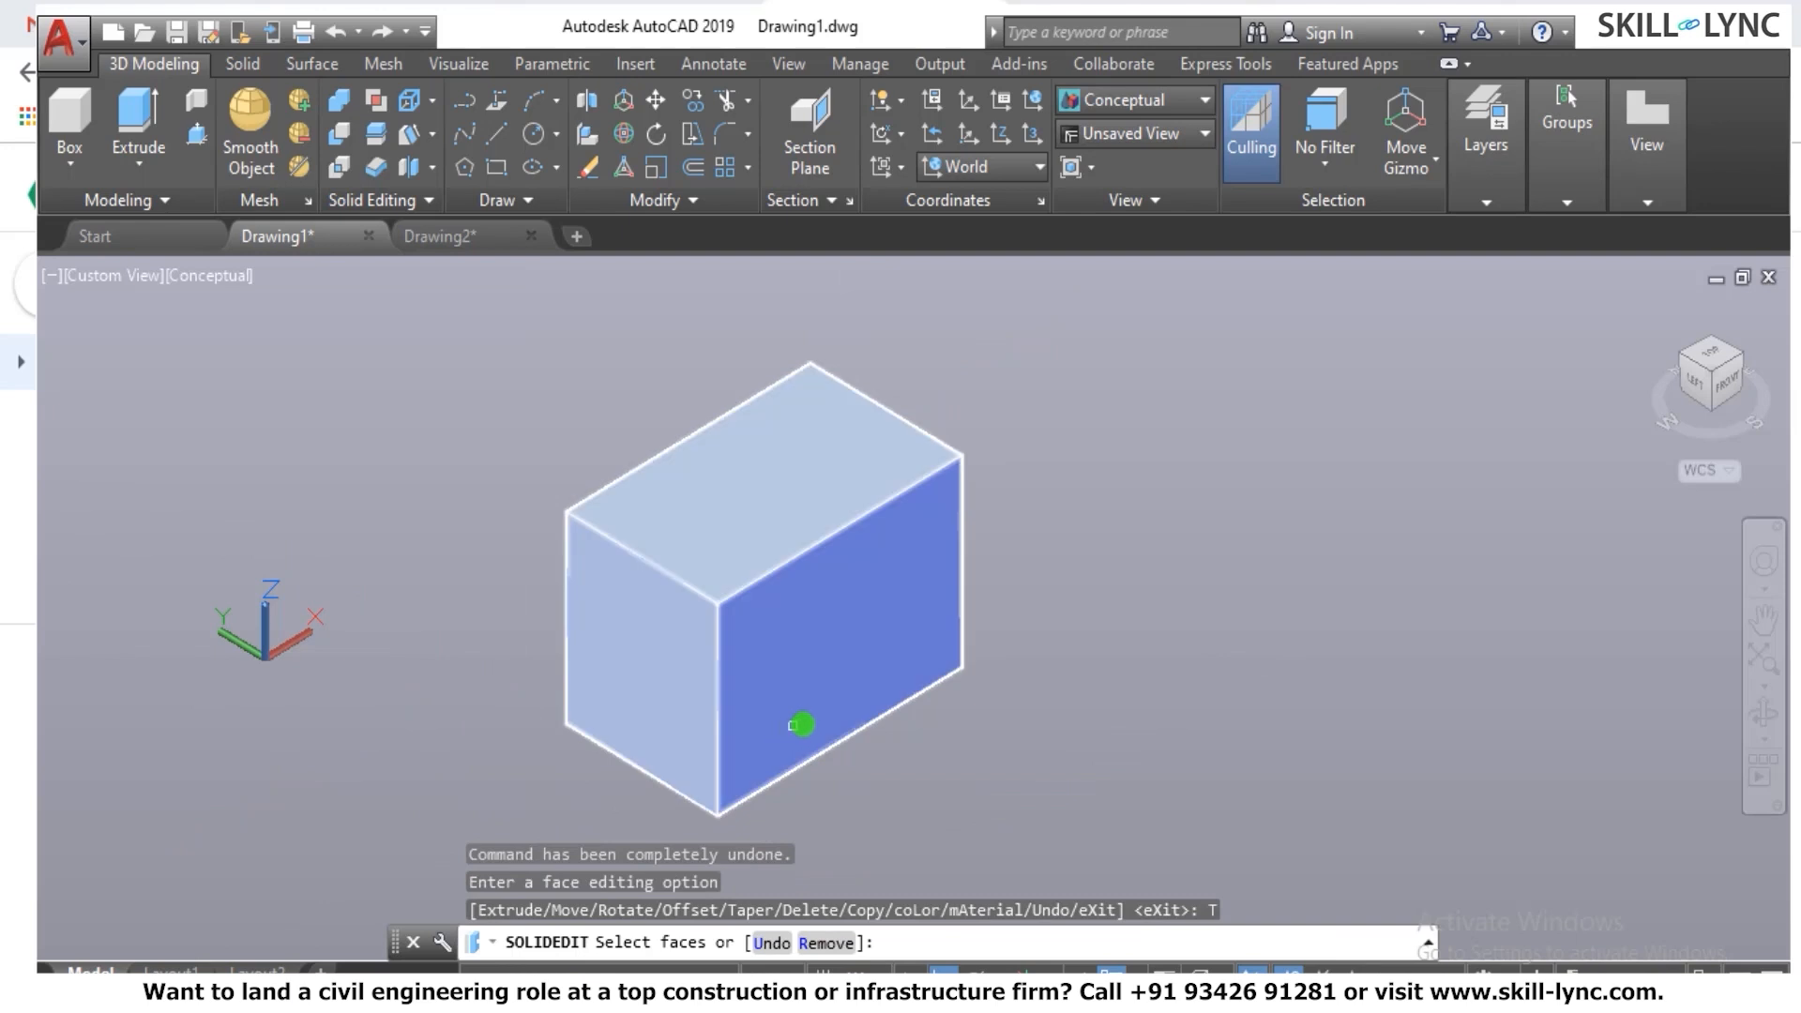
left_click(831, 673)
right_click(1082, 553)
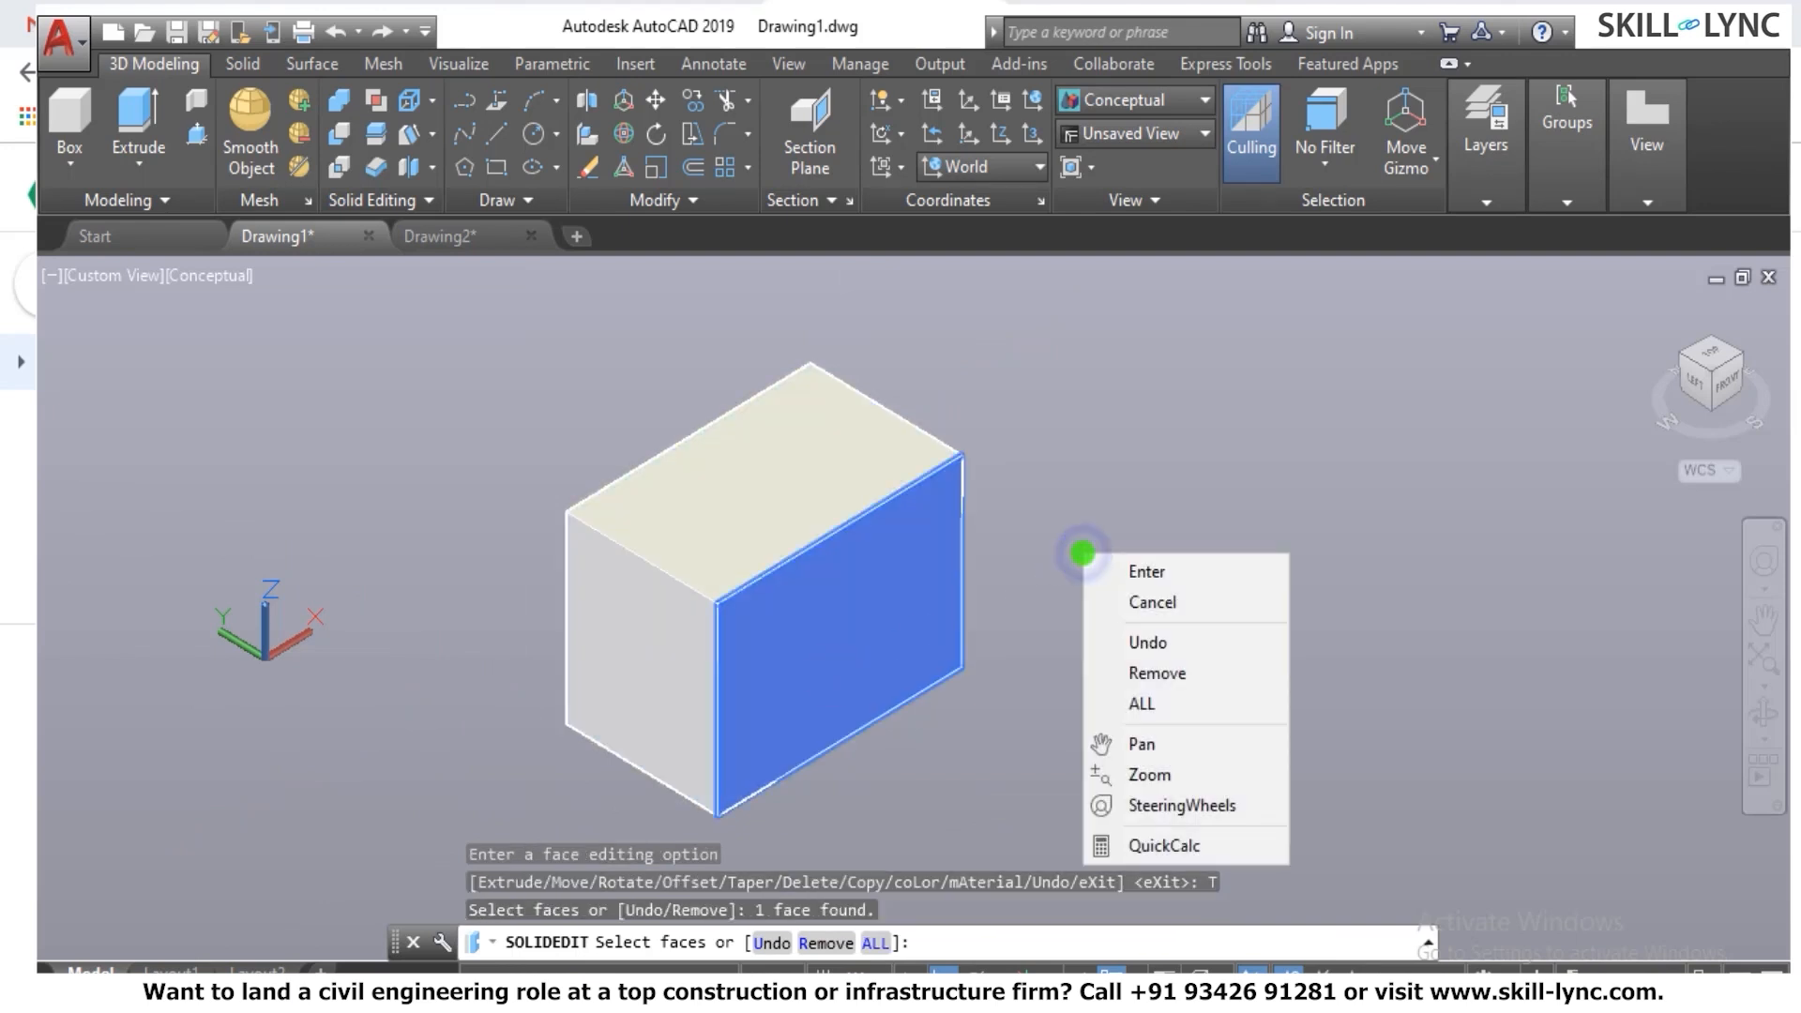
left_click(1118, 571)
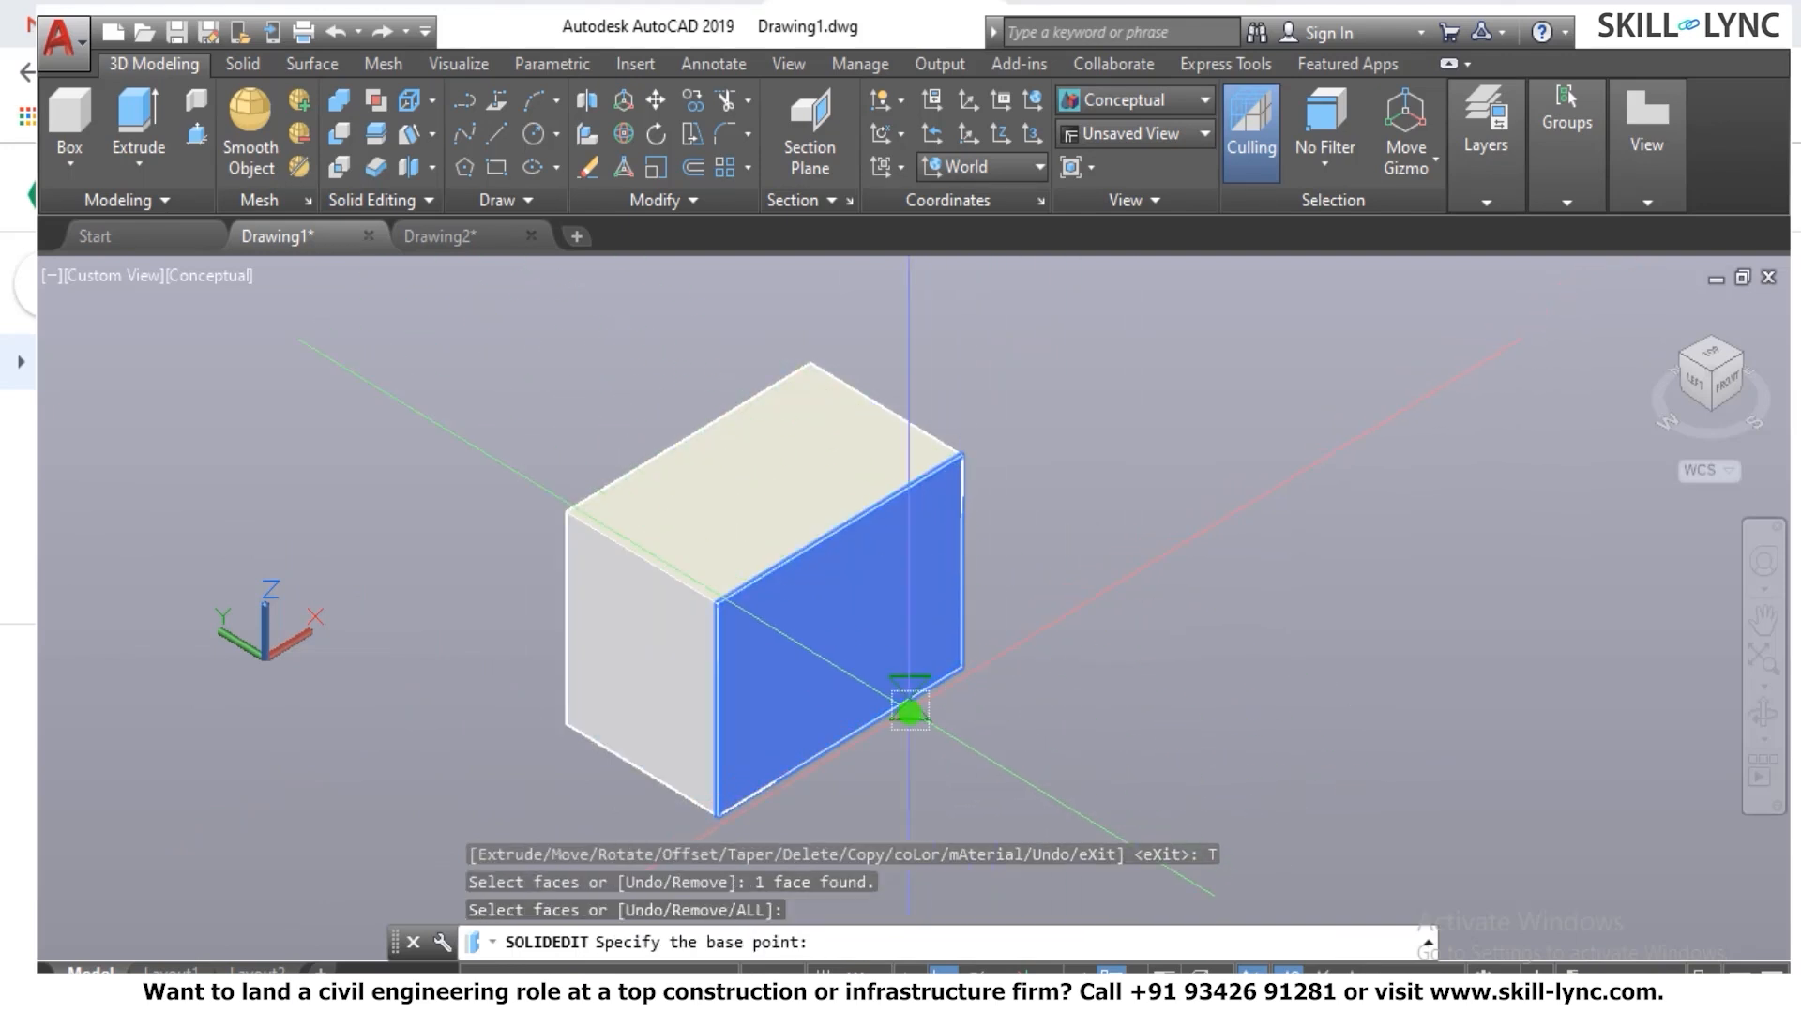
left_click(717, 597)
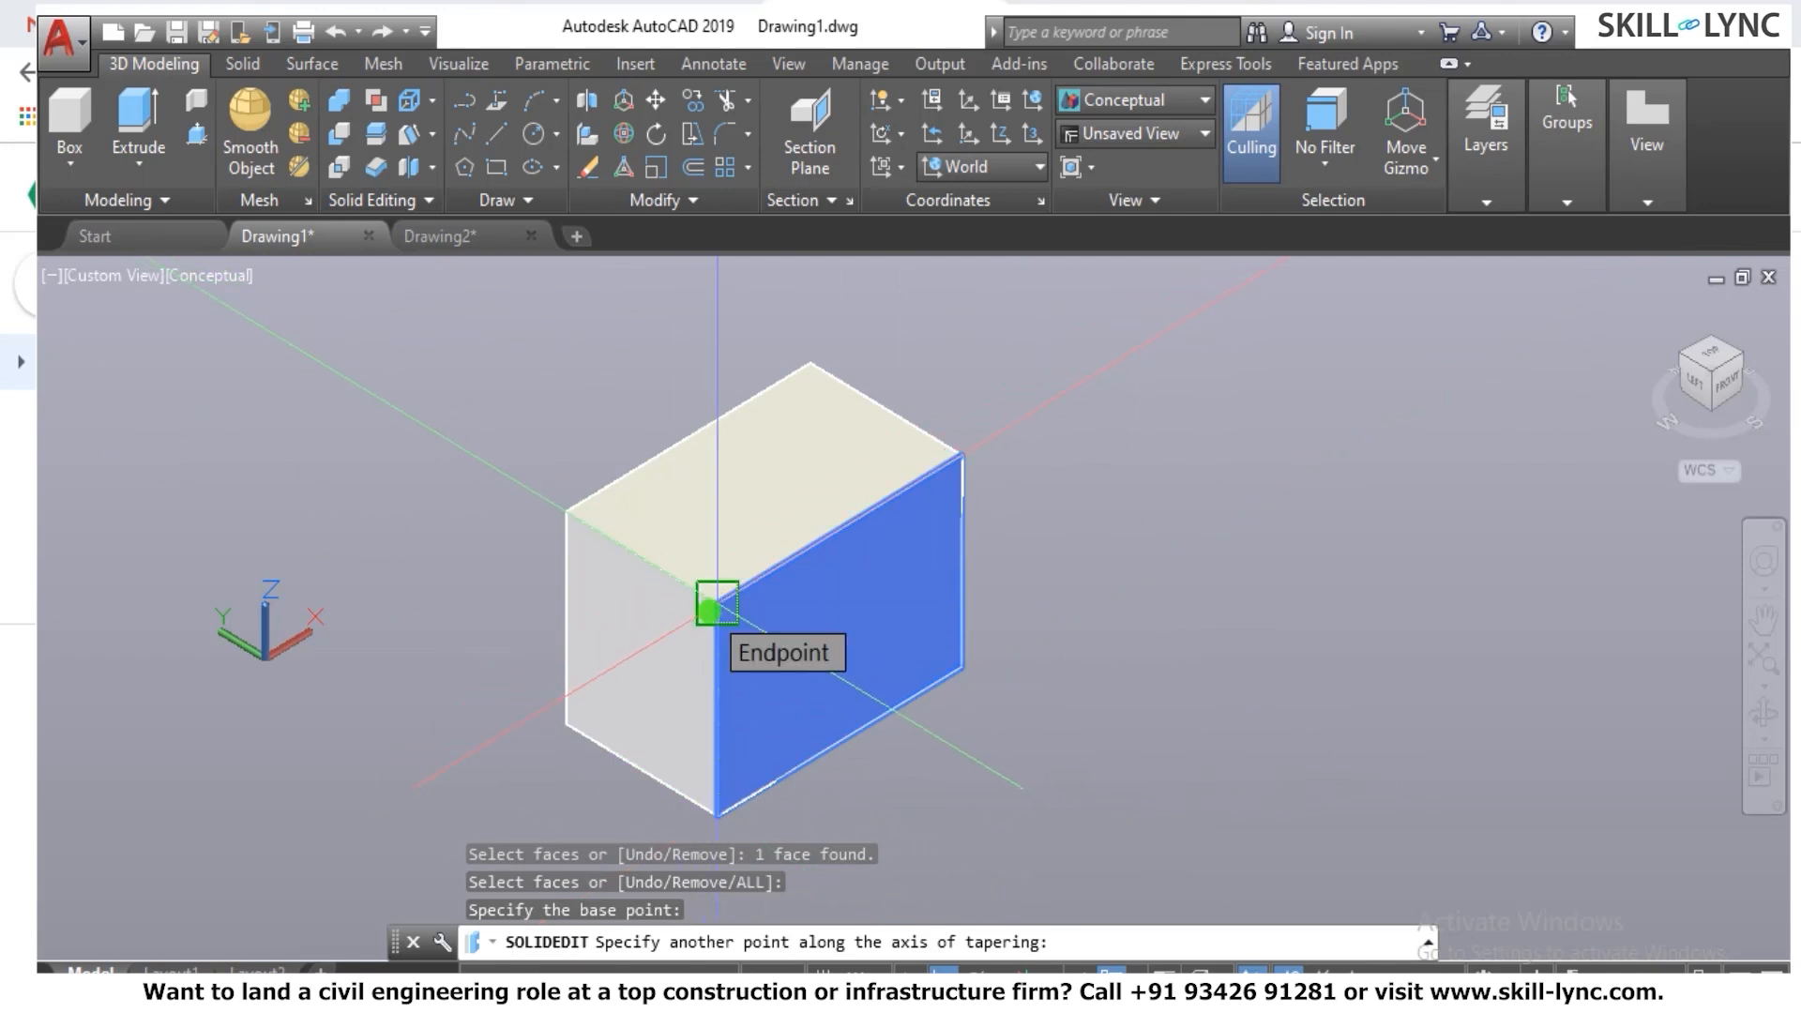
left_click(711, 609)
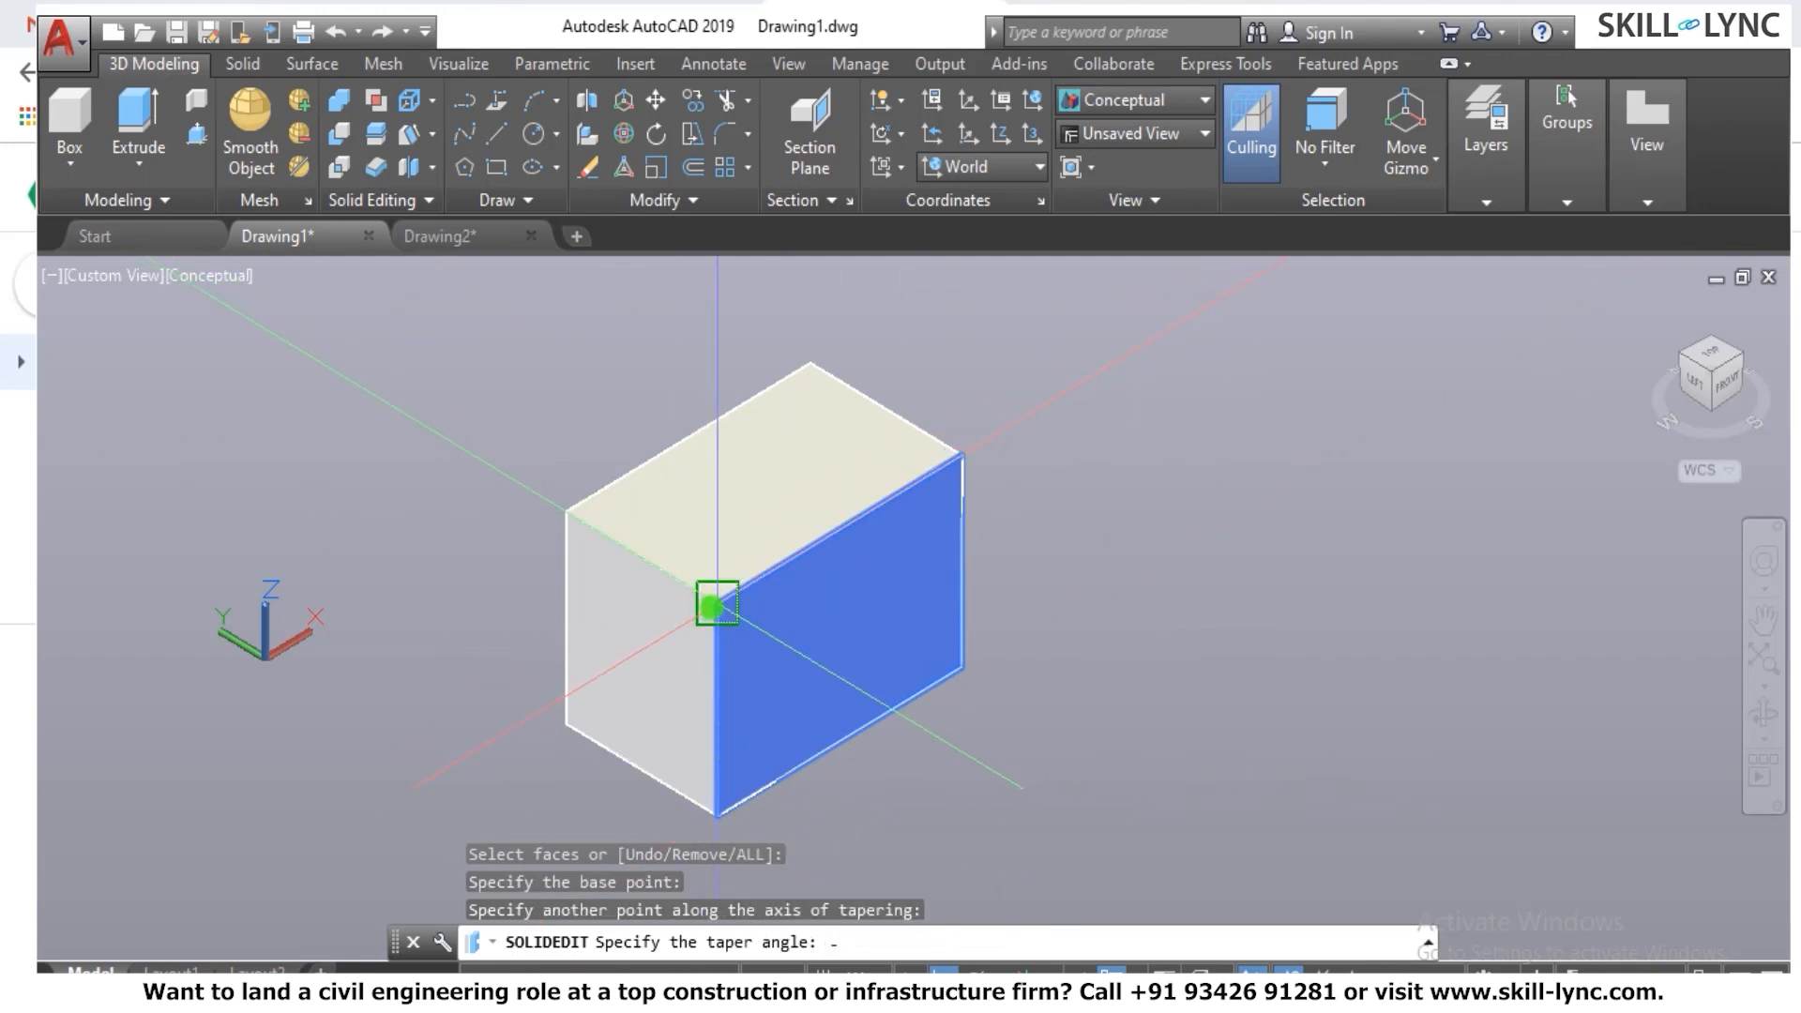
type("-10")
key("Return")
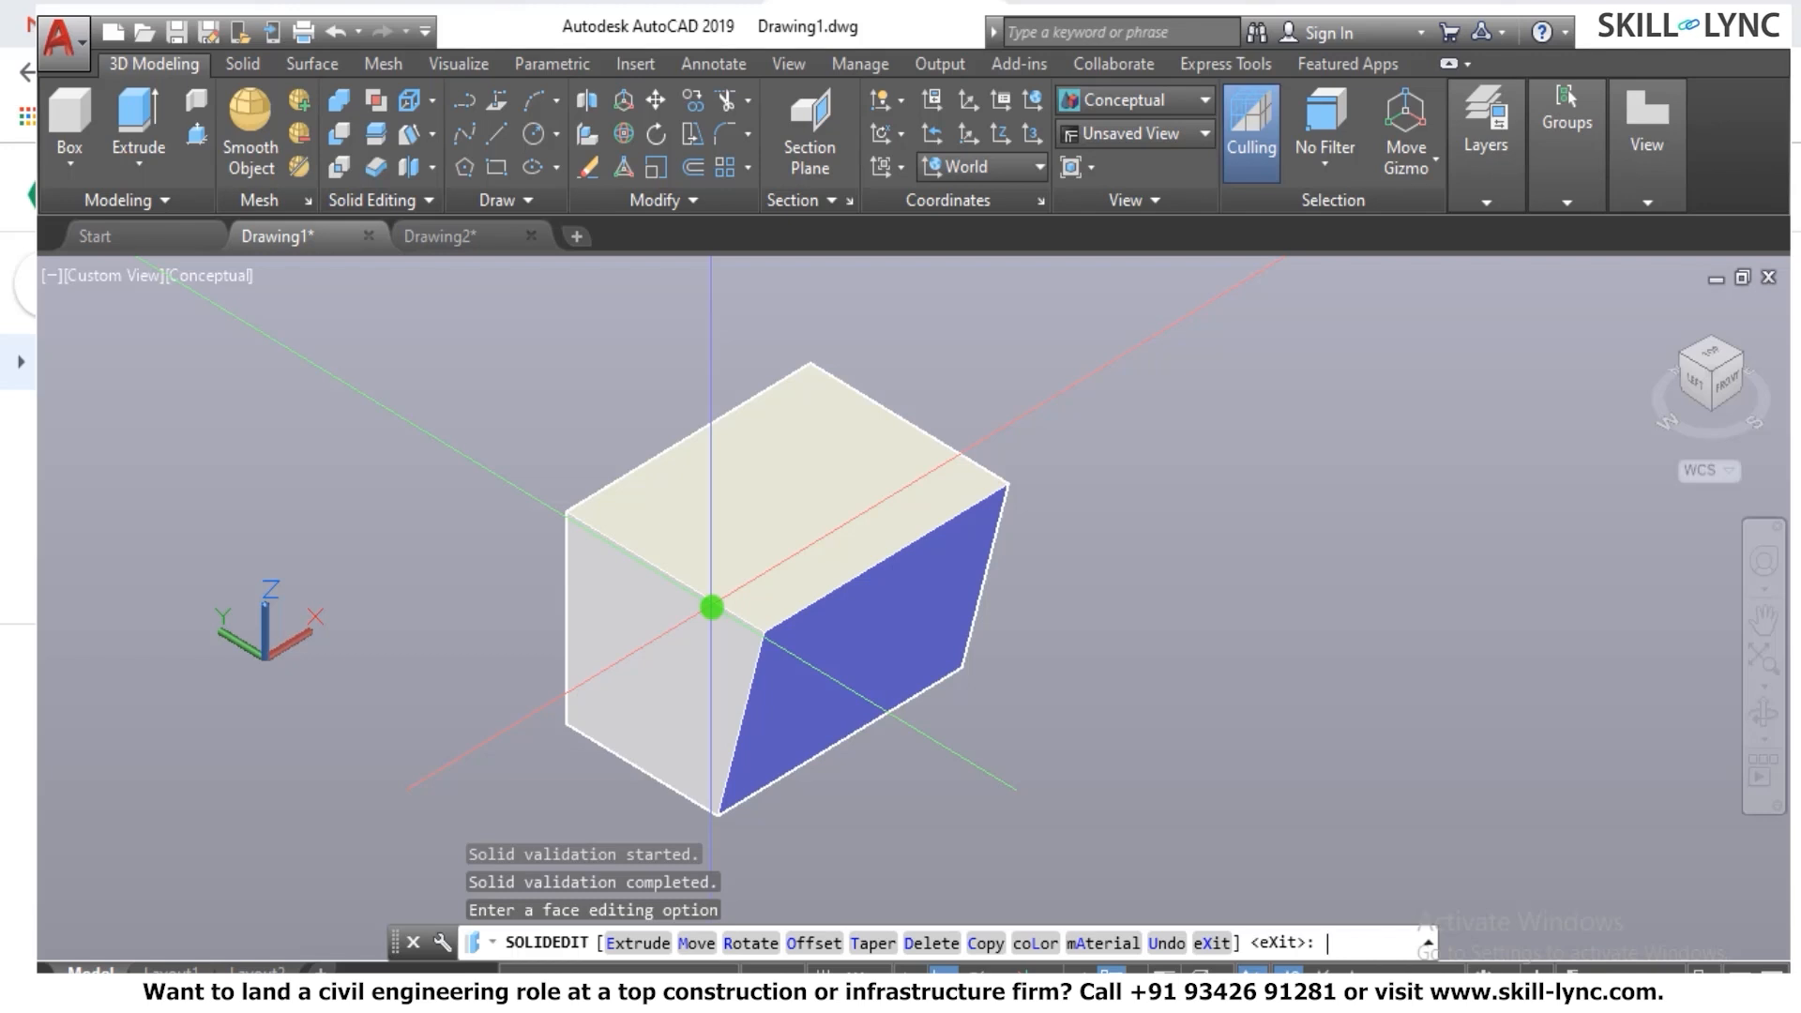
type("u")
key("Return")
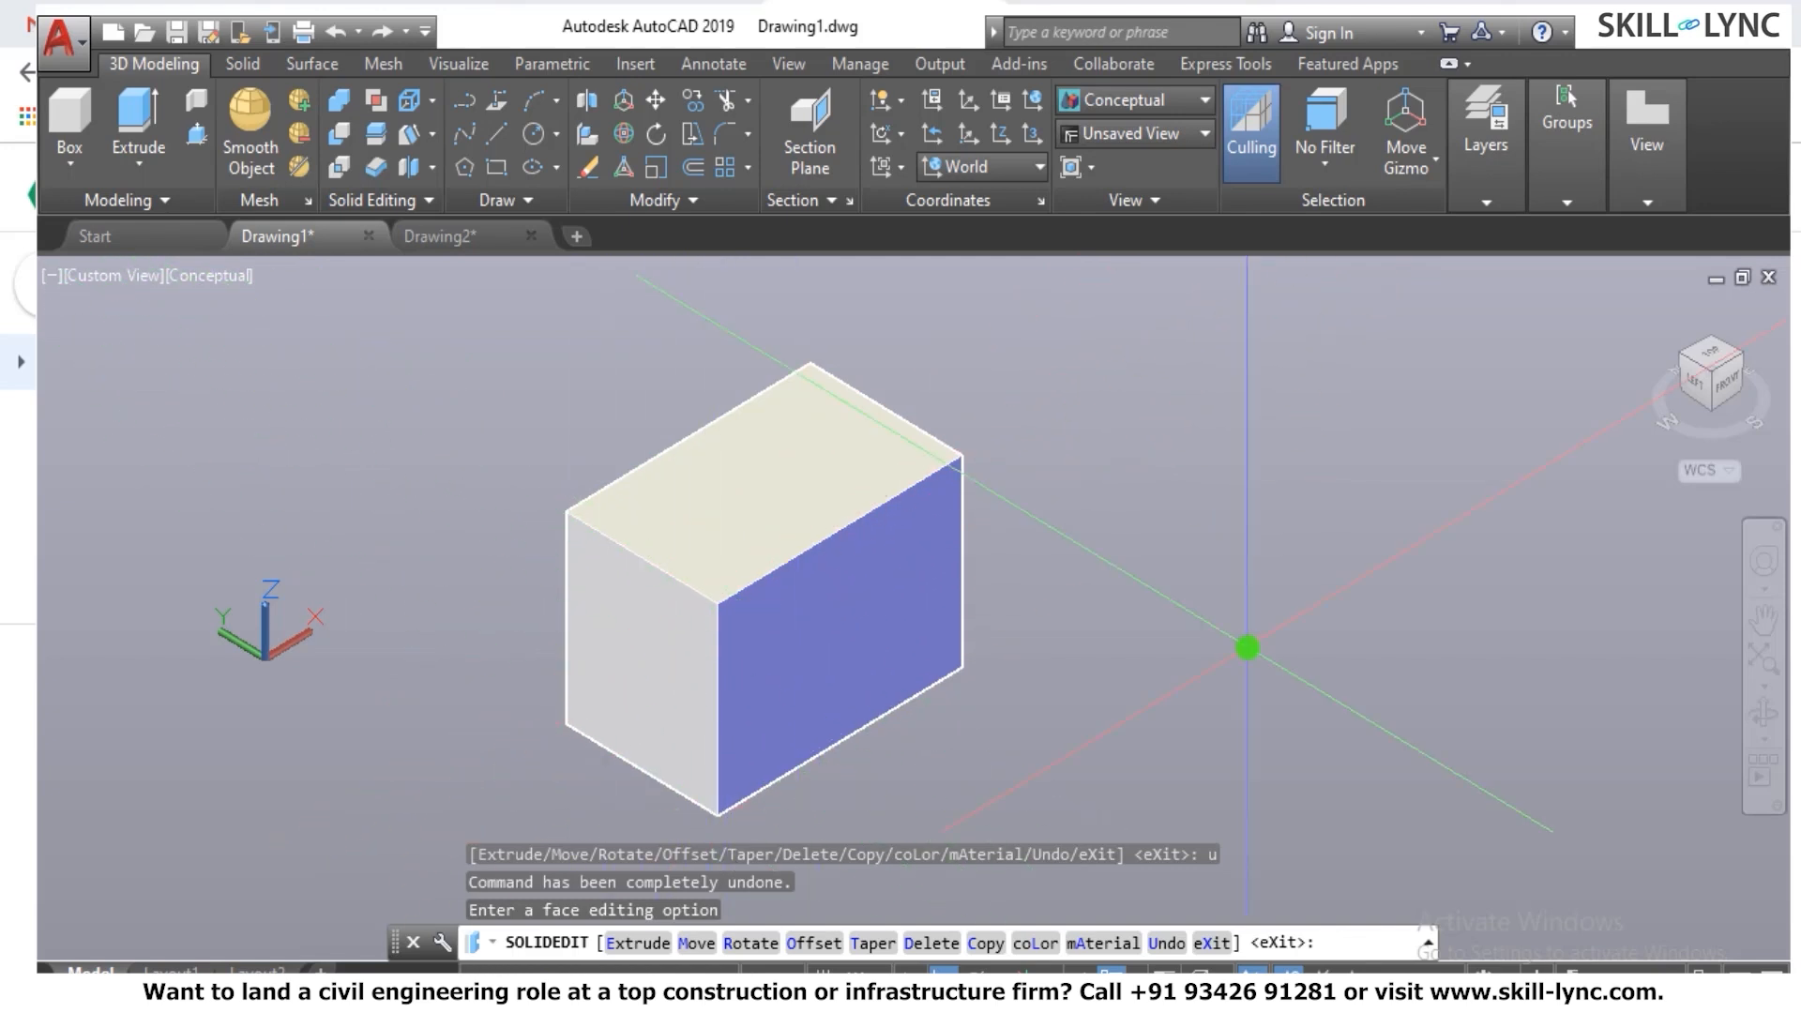
left_click(888, 944)
left_click(837, 661)
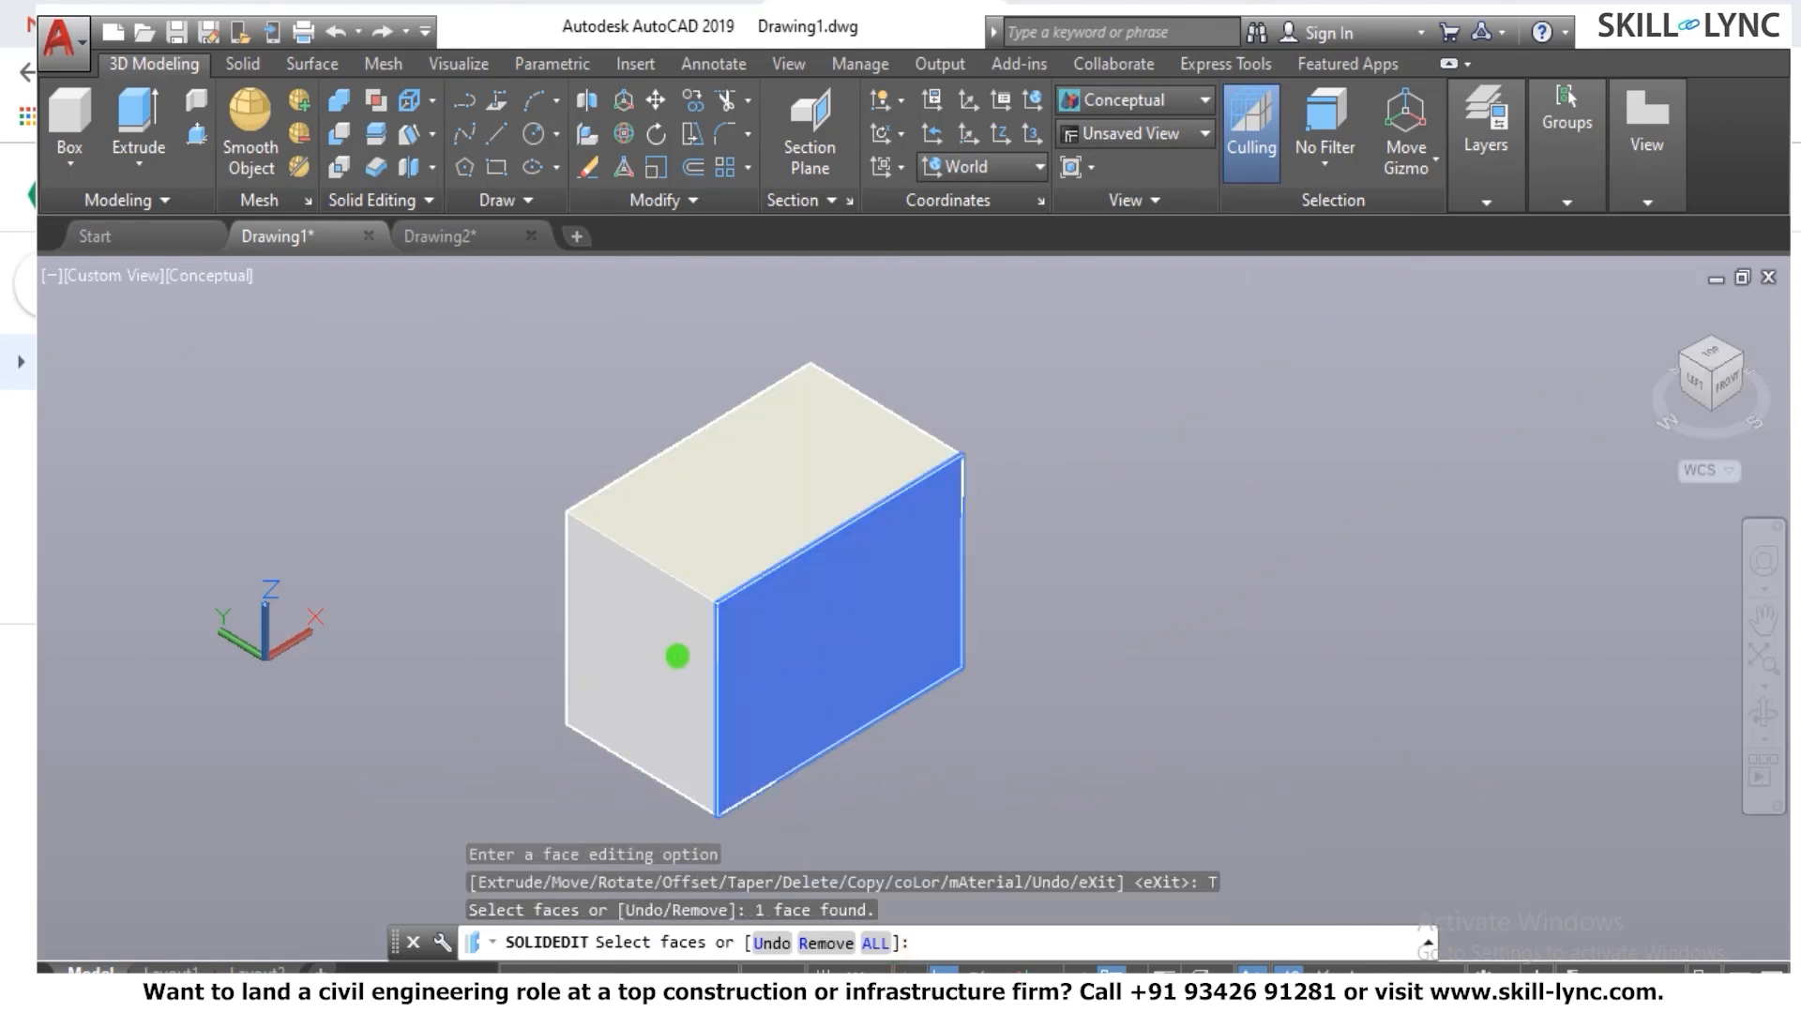
left_click(677, 656)
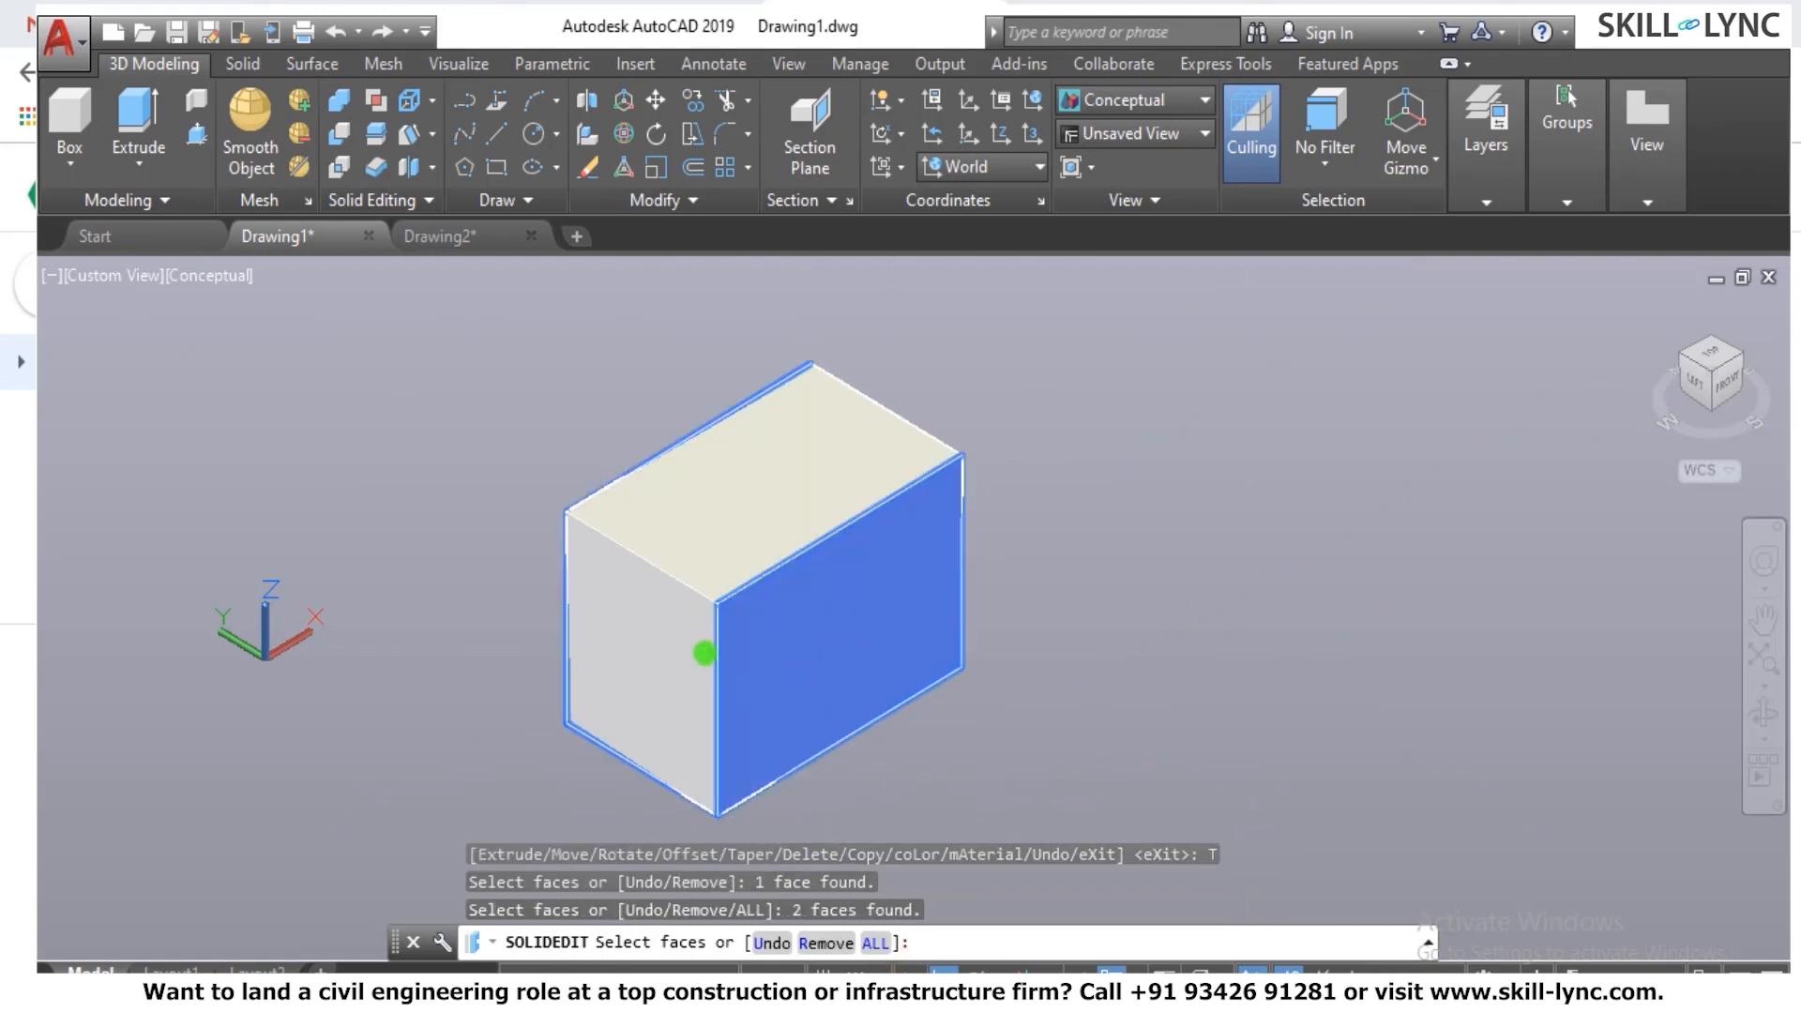
key("Escape")
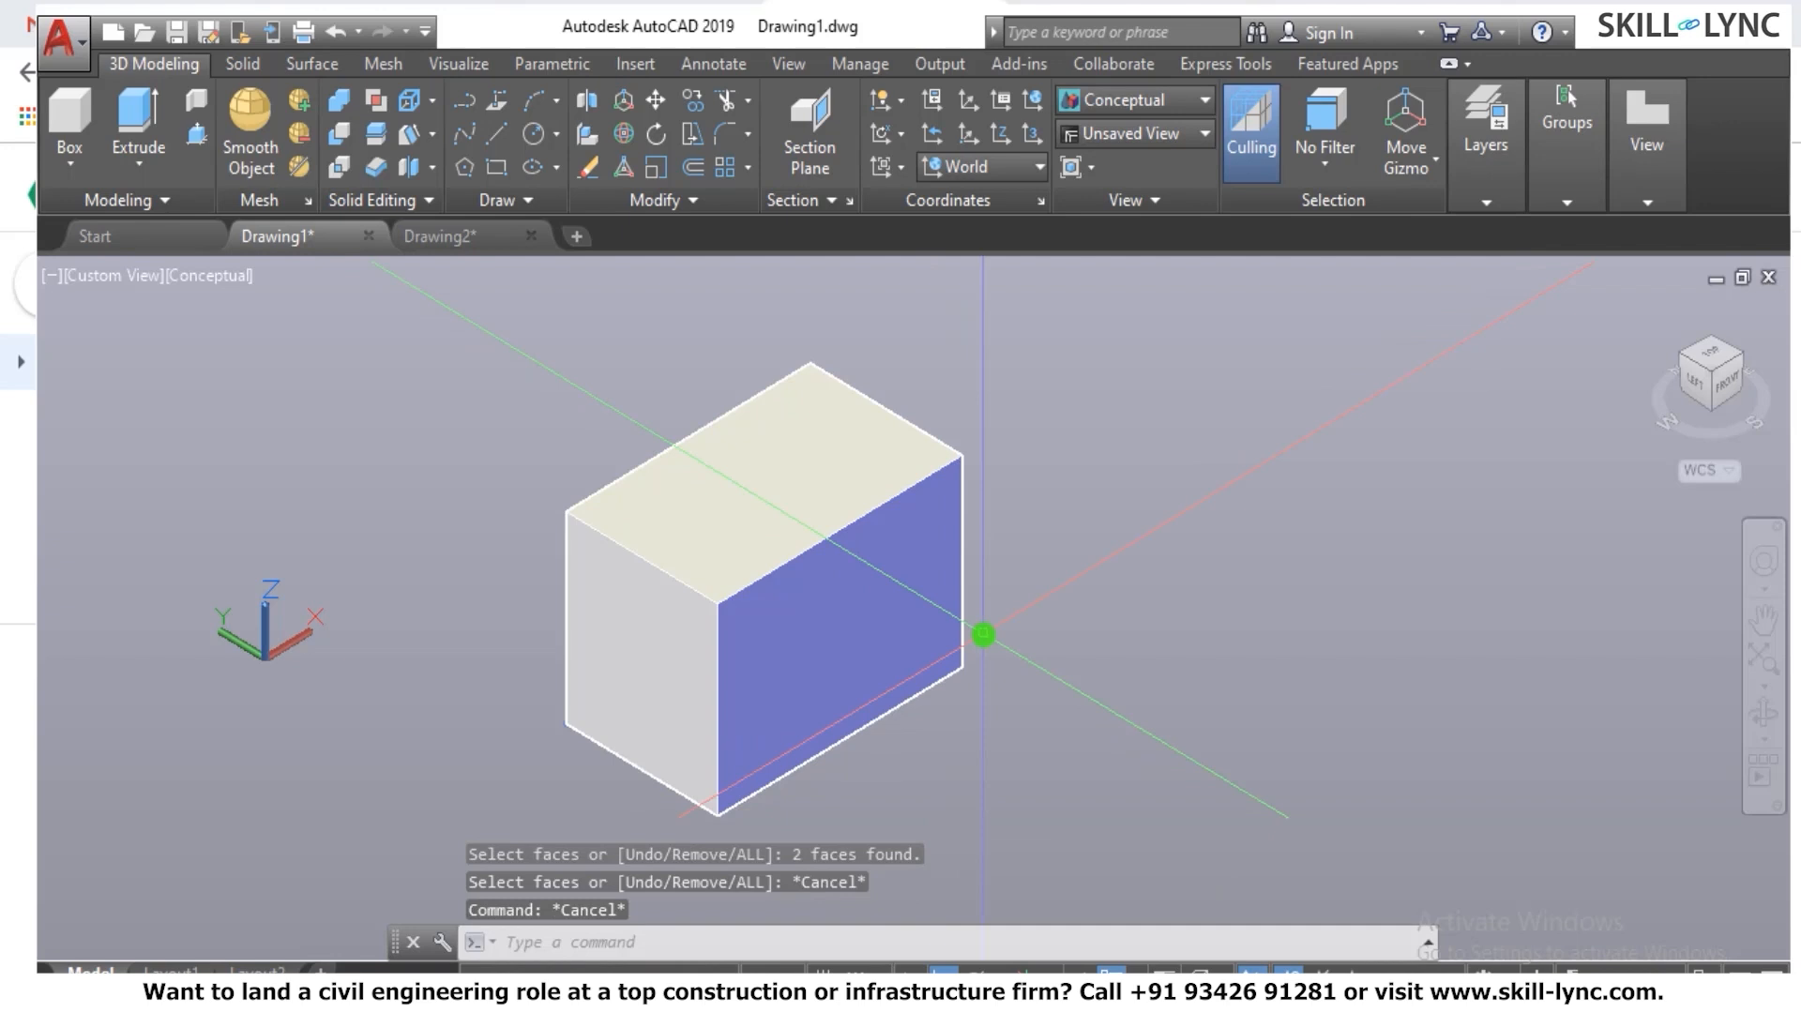
Try tapering the box's front and back faces together by 15 degrees along the near vertical edge, and undo it.
left_click(430, 138)
left_click(669, 661)
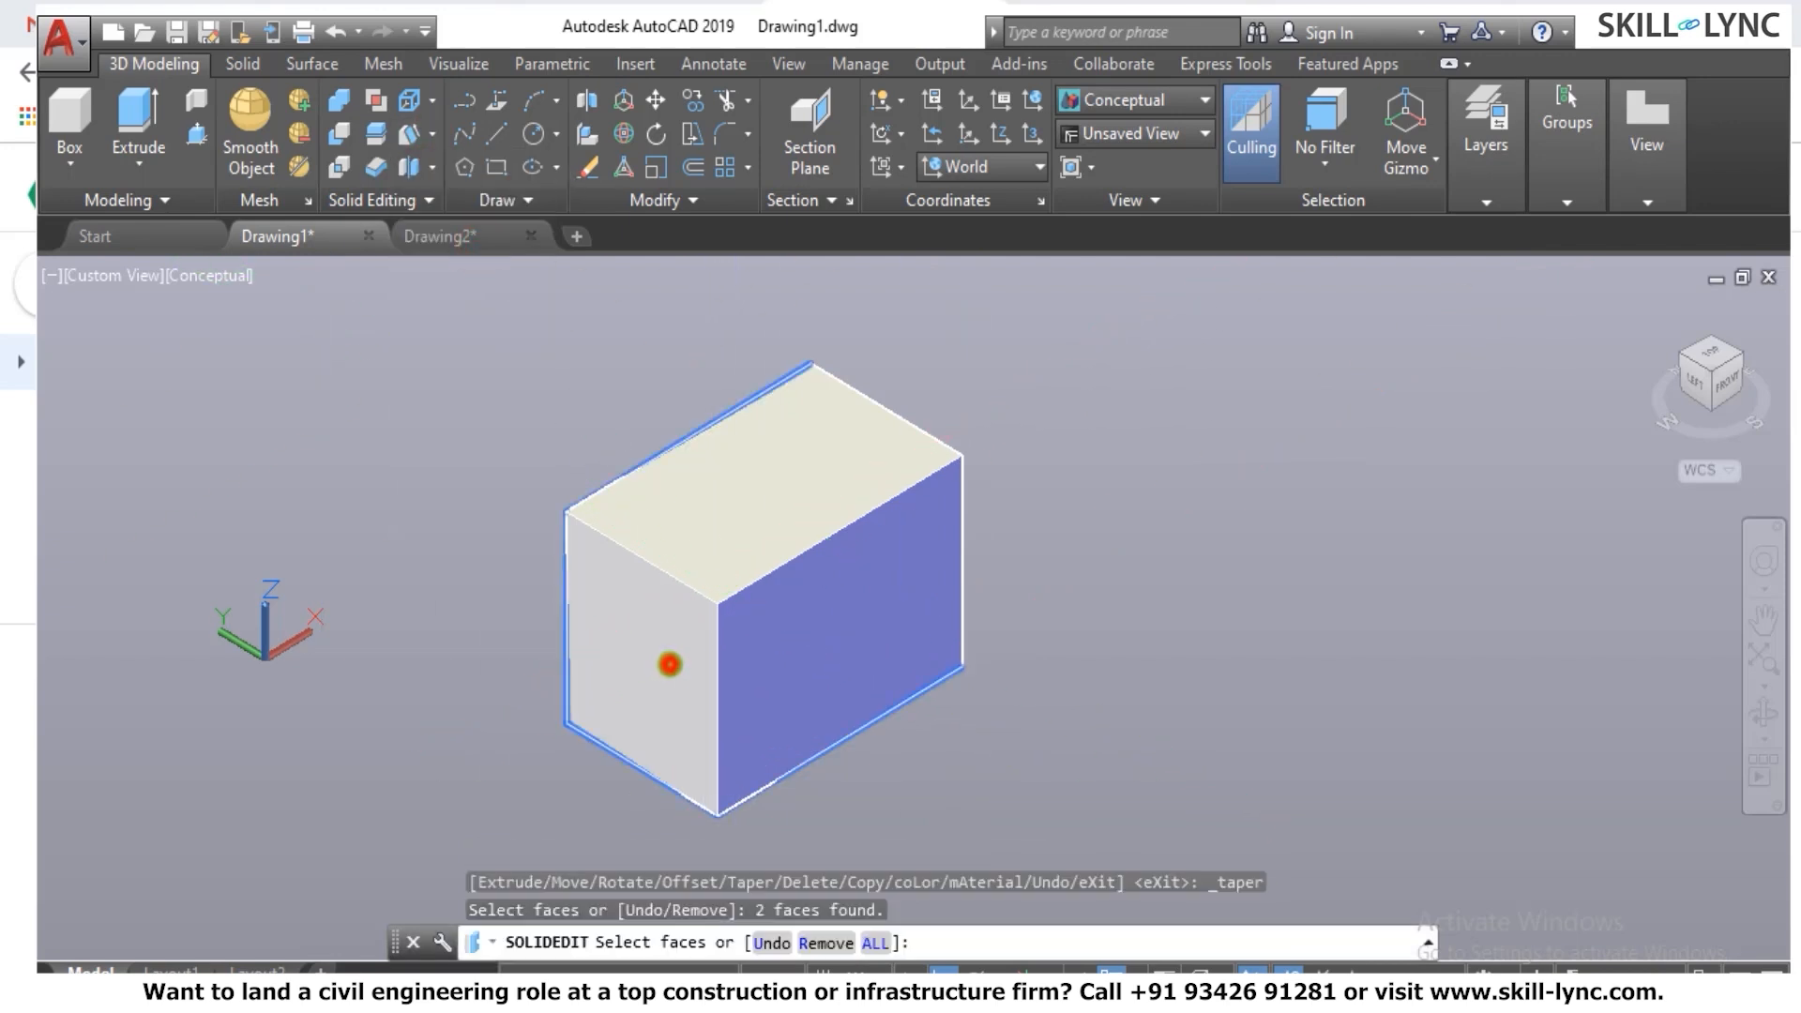
left_click(824, 621)
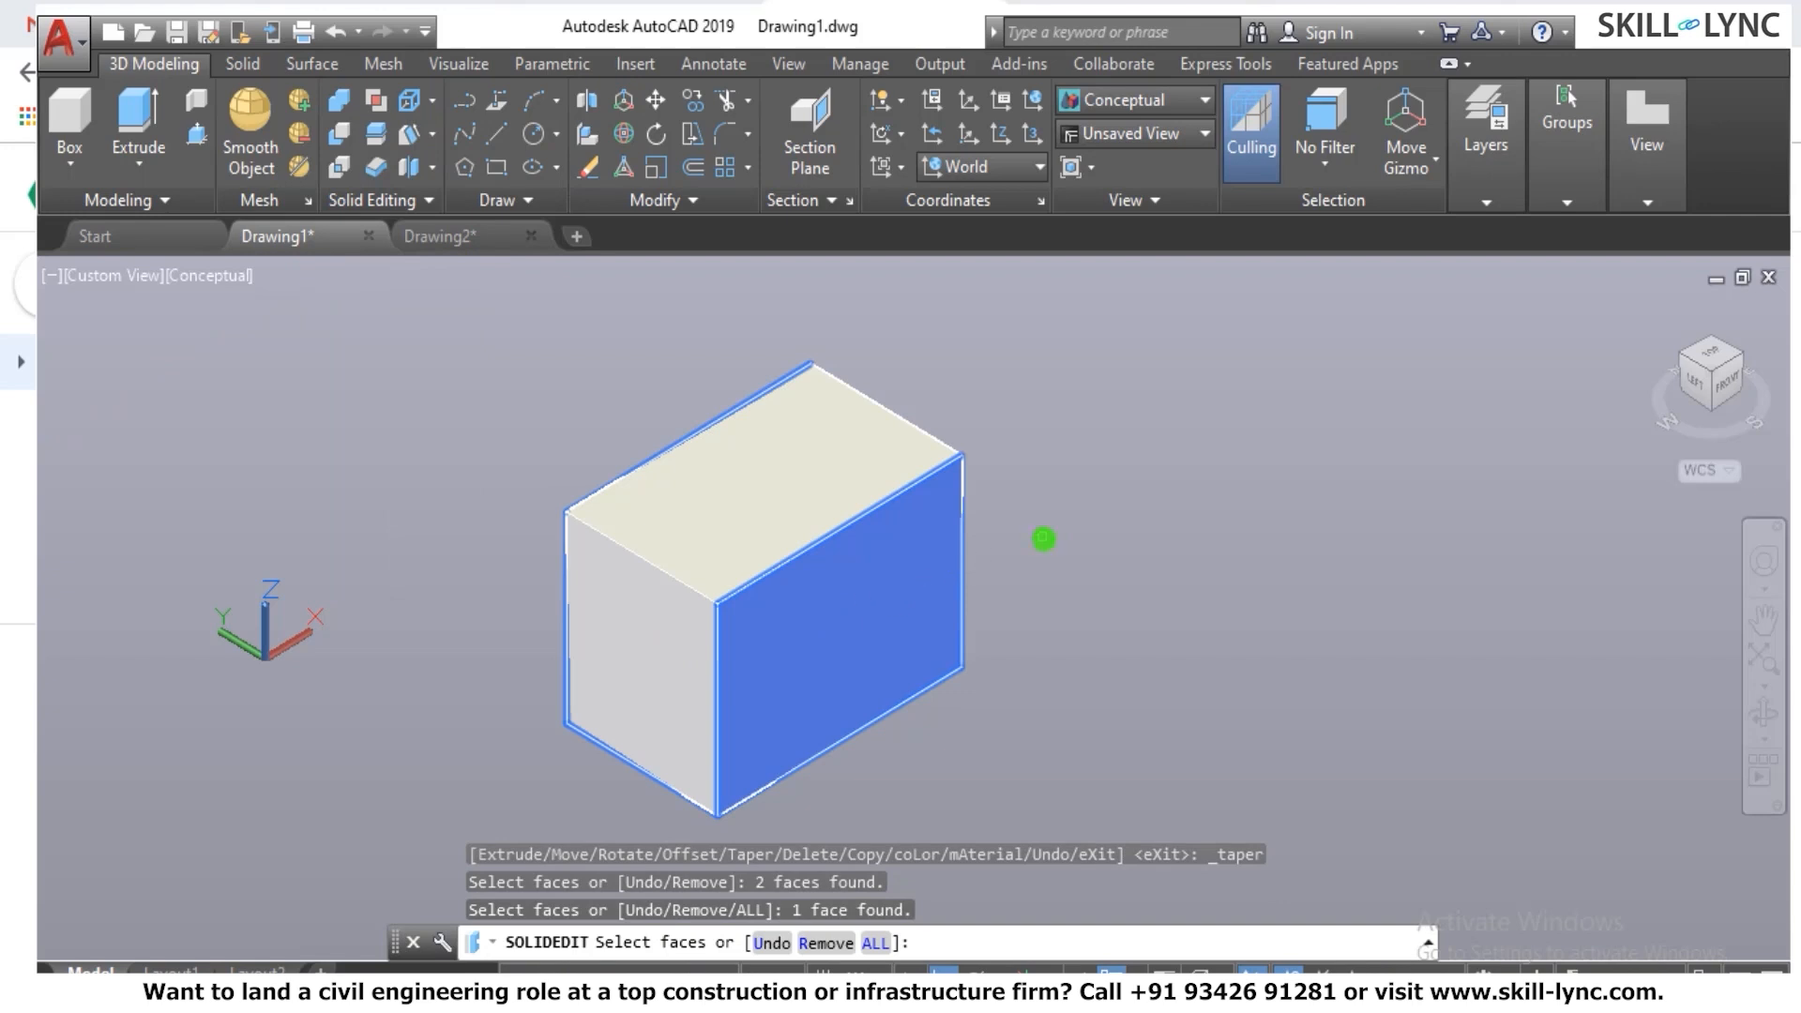
right_click(1073, 522)
left_click(1120, 538)
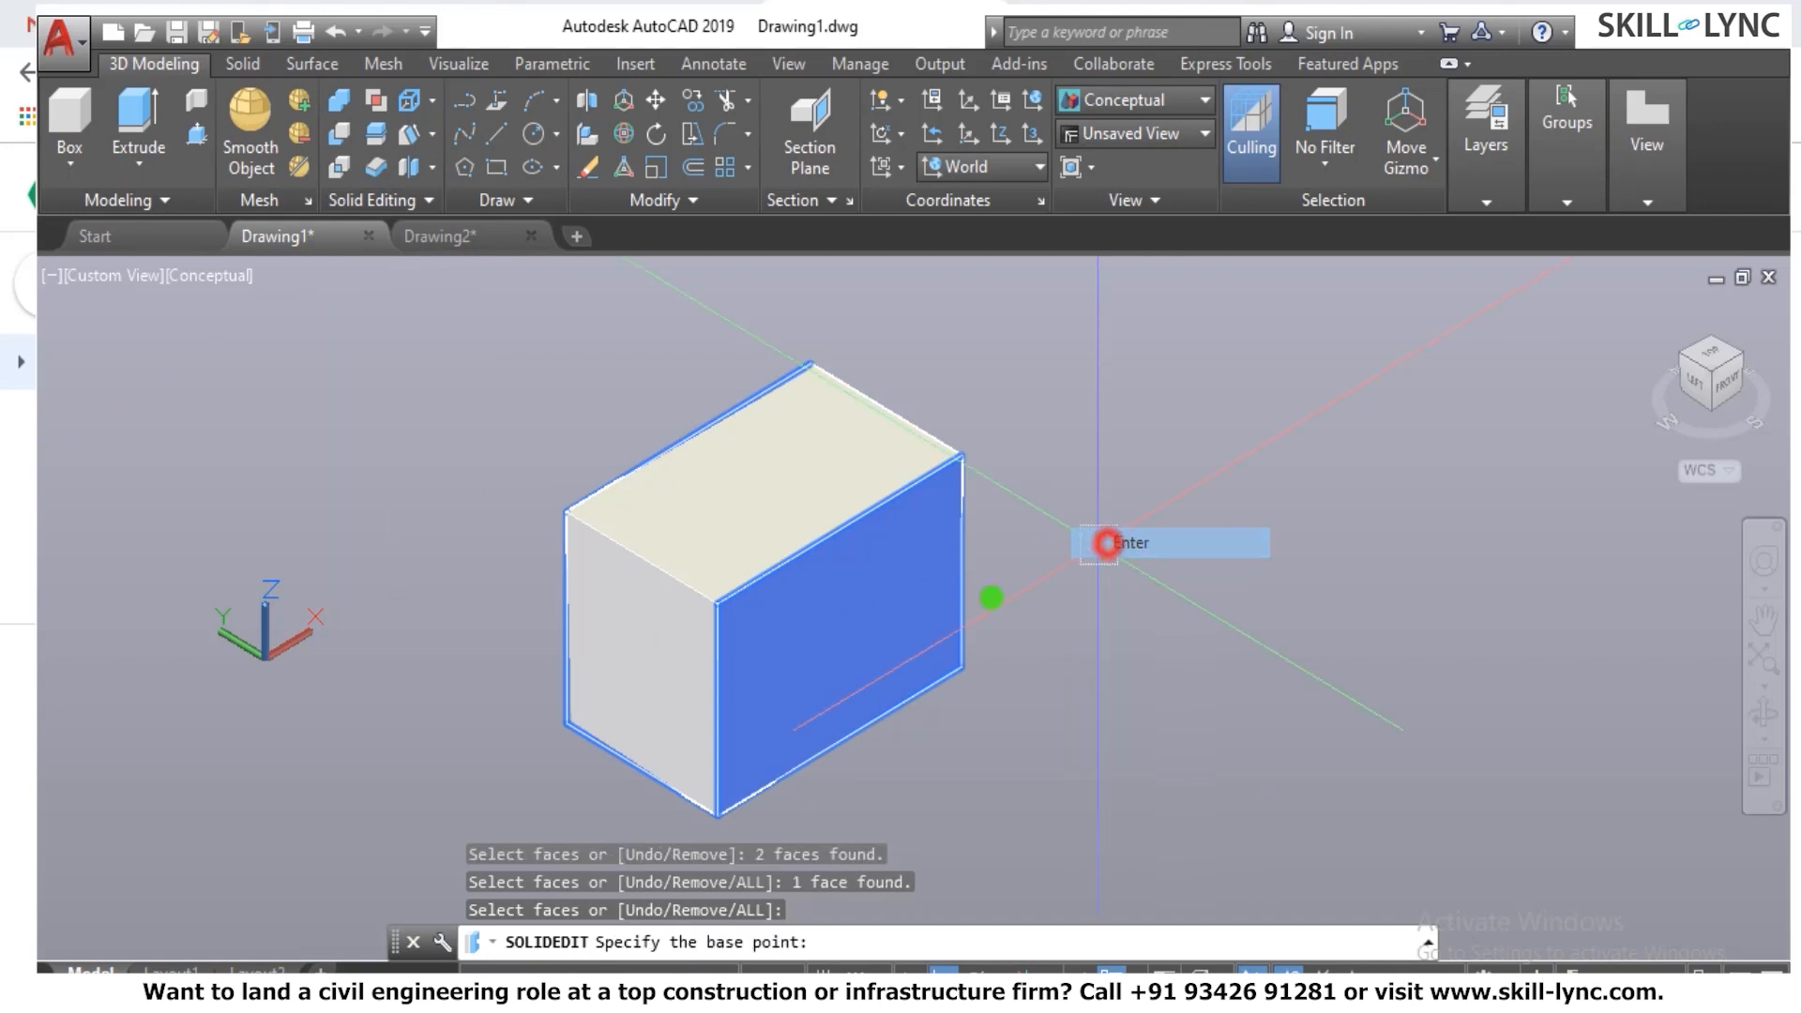
left_click(728, 829)
left_click(740, 594)
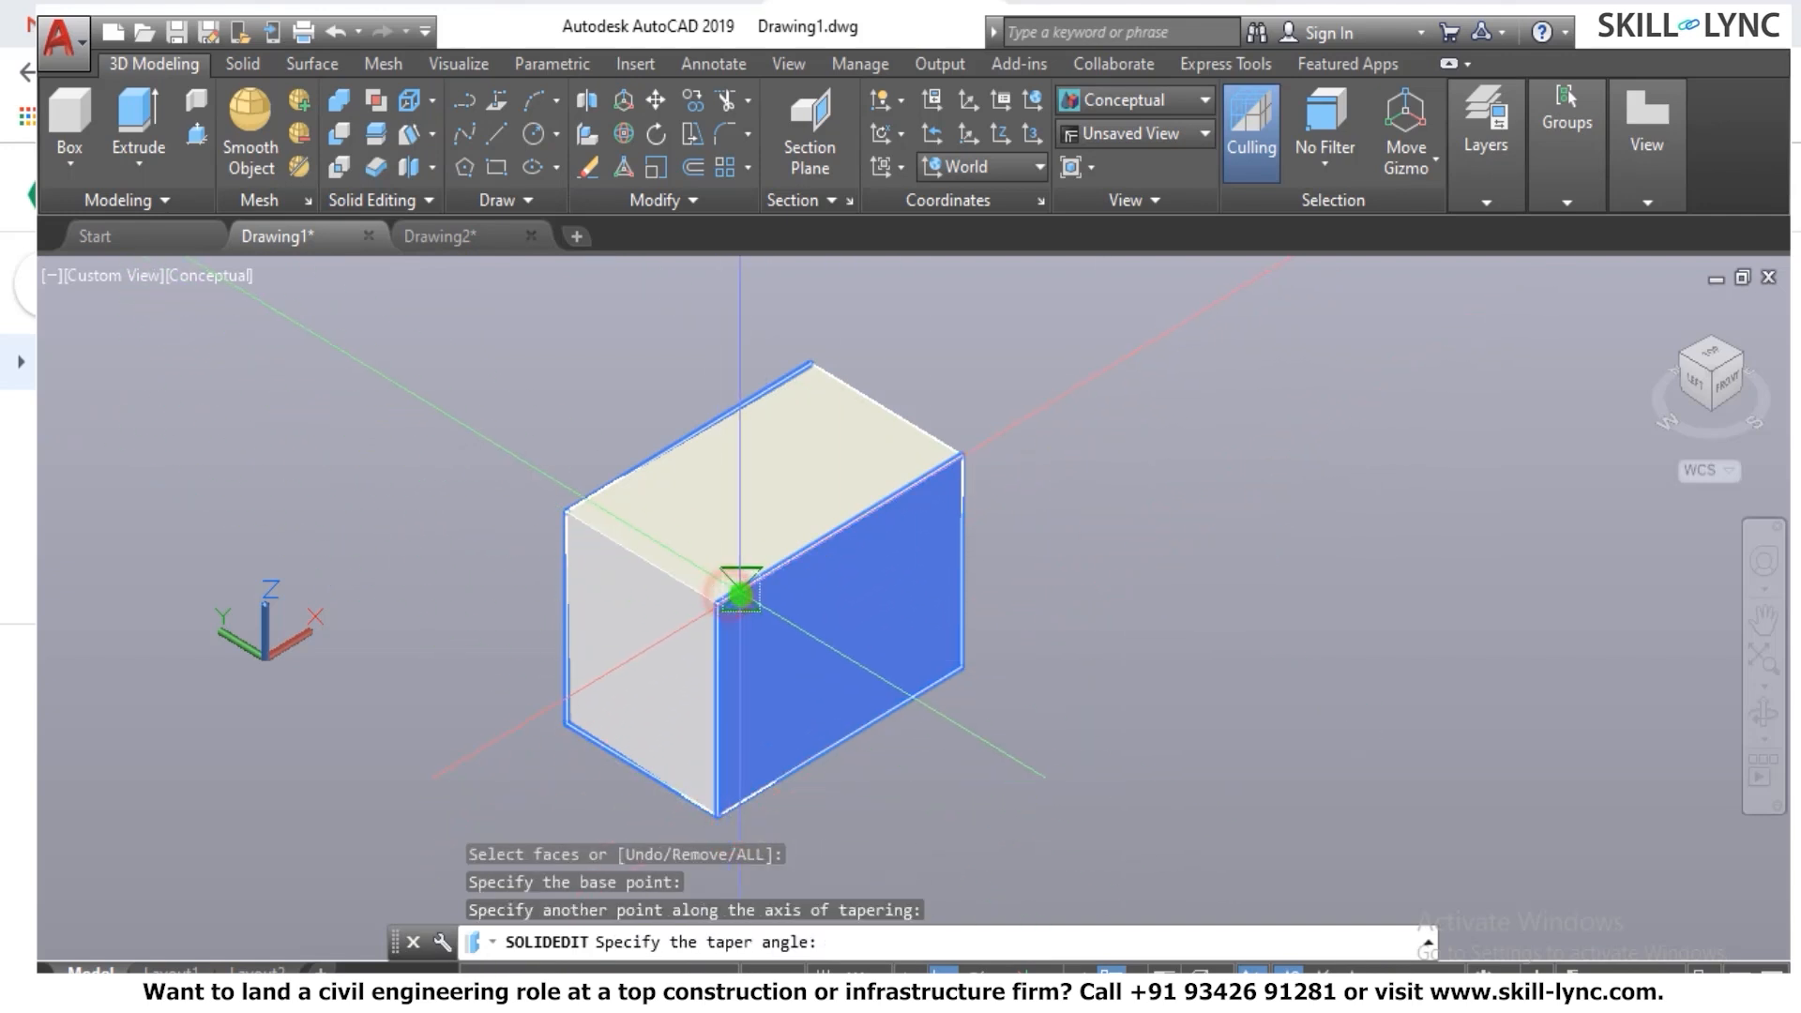
type("15")
key("Return")
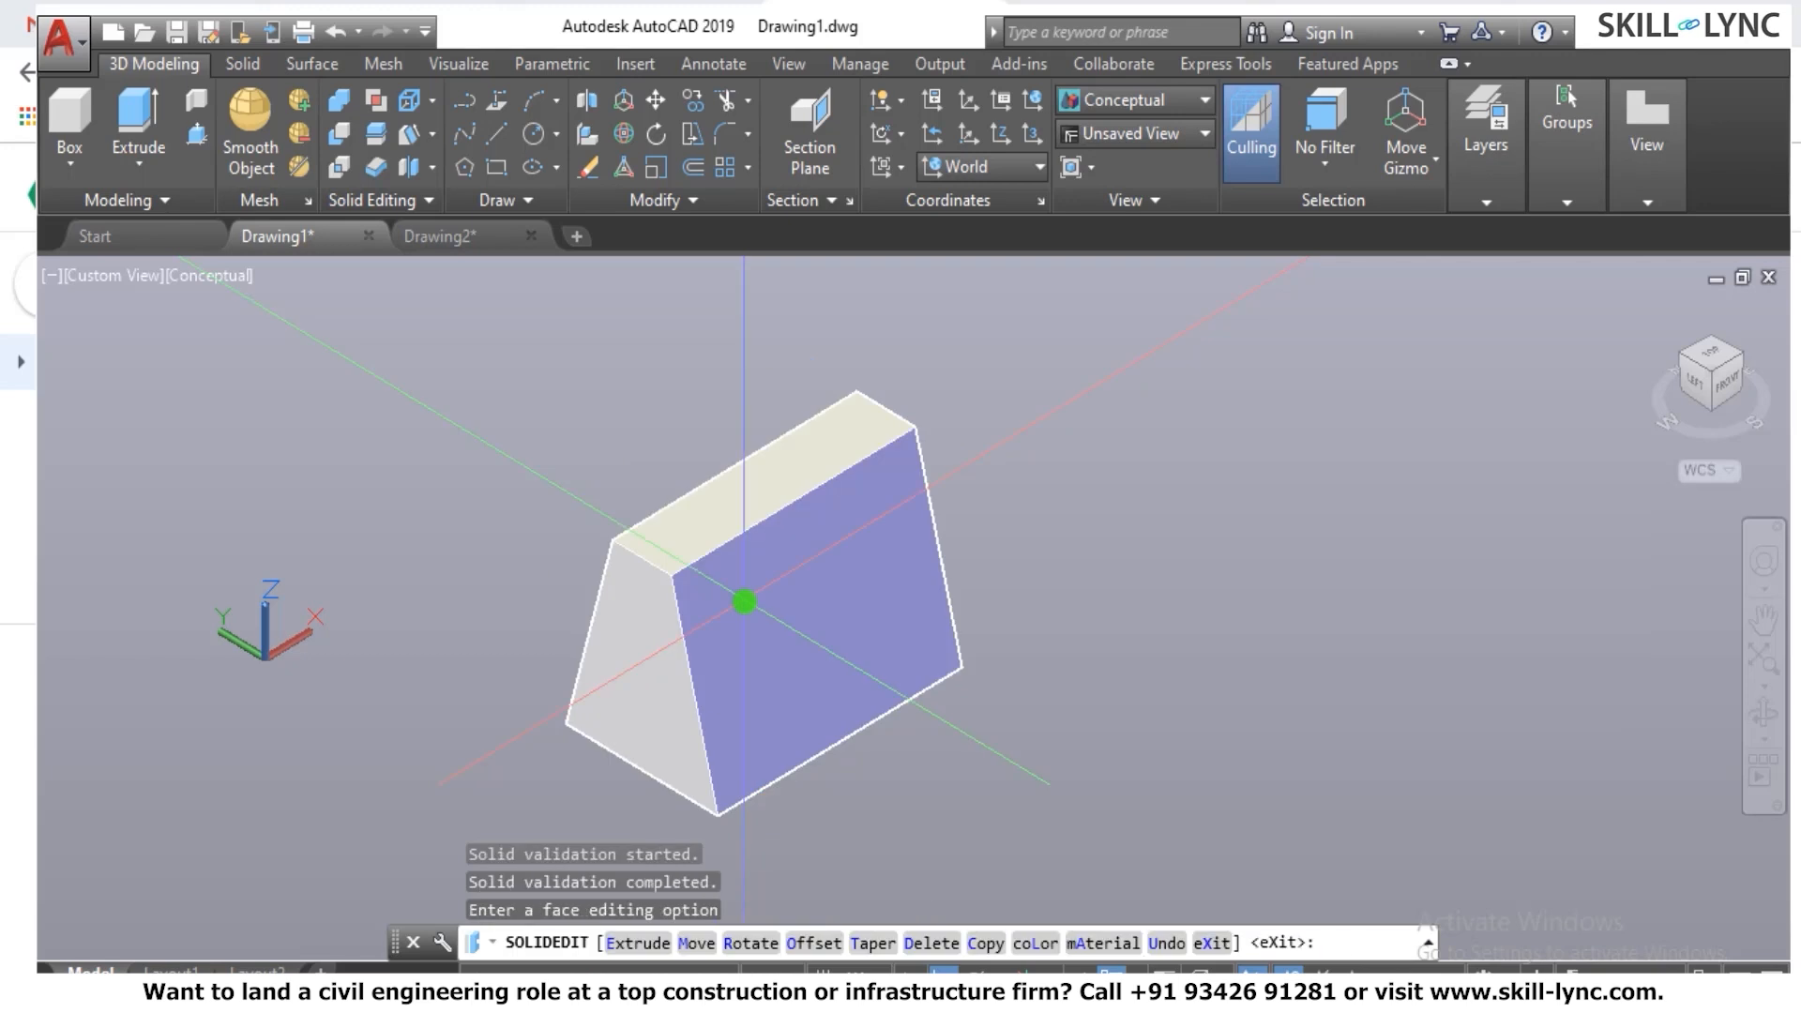
type("u")
key("Return")
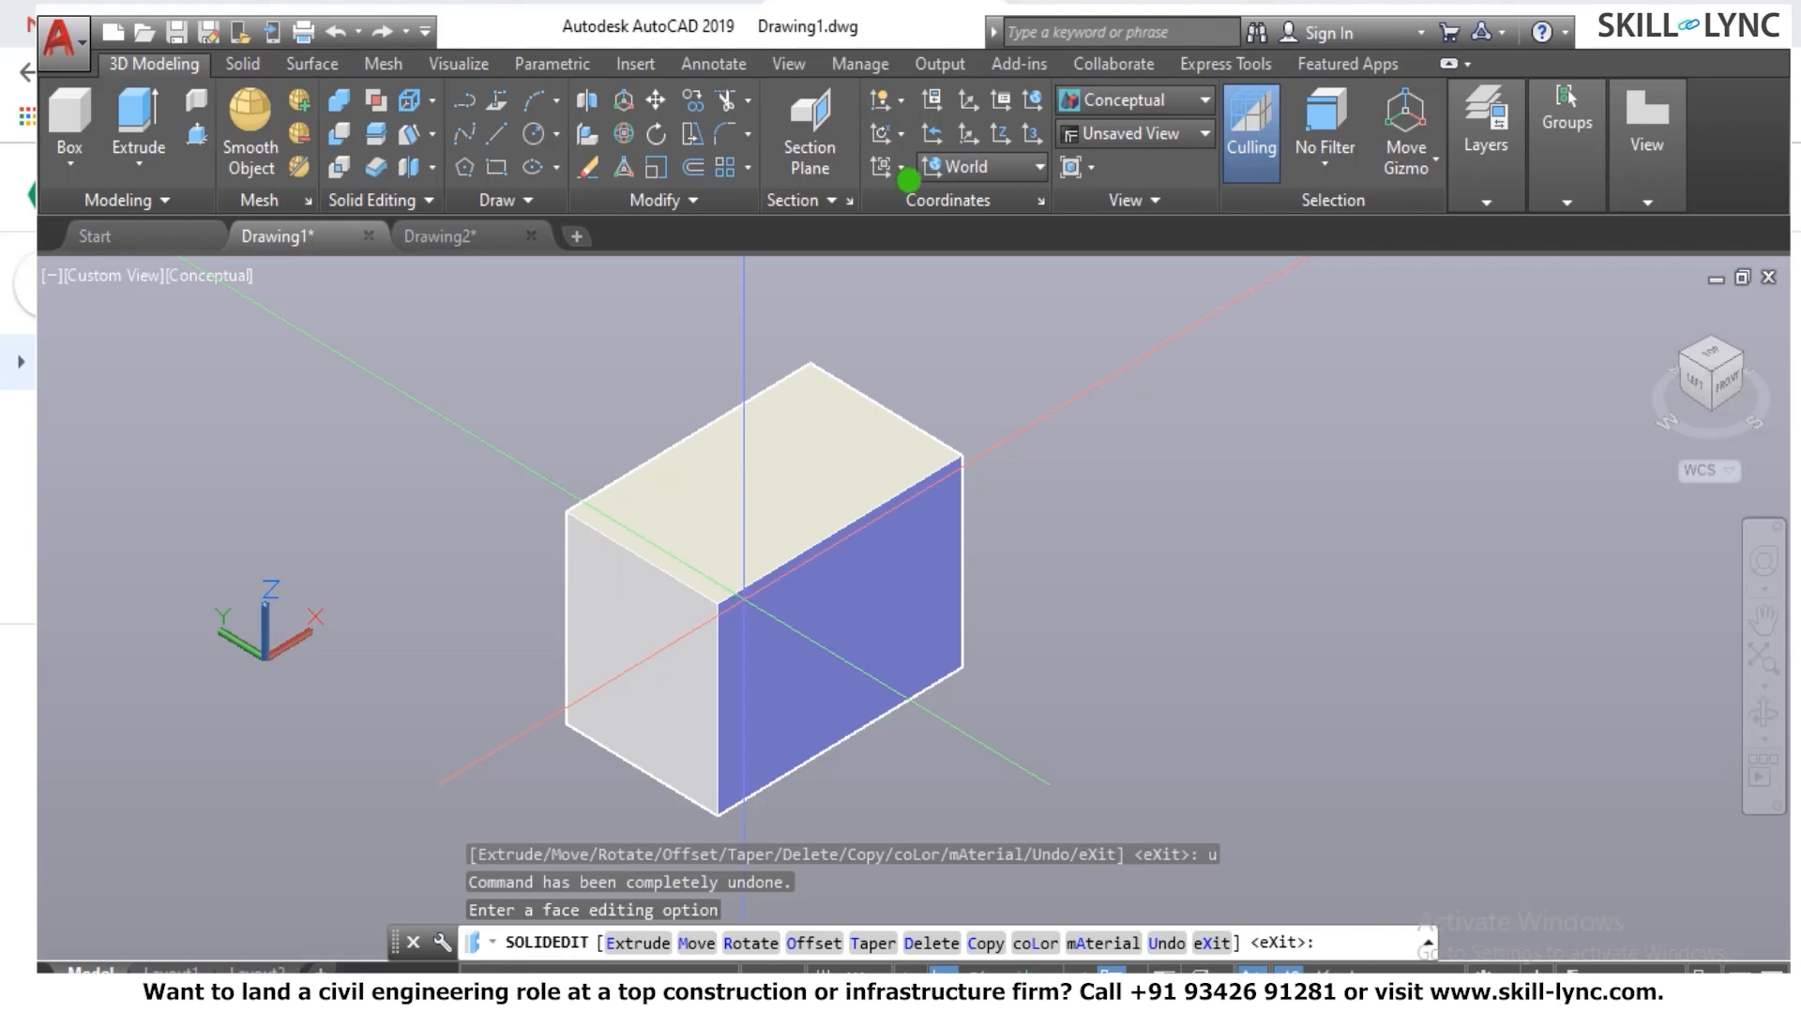
Try the Hidden and 2D Wireframe visual styles on the box, and set the viewport to Shaded.
left_click(236, 279)
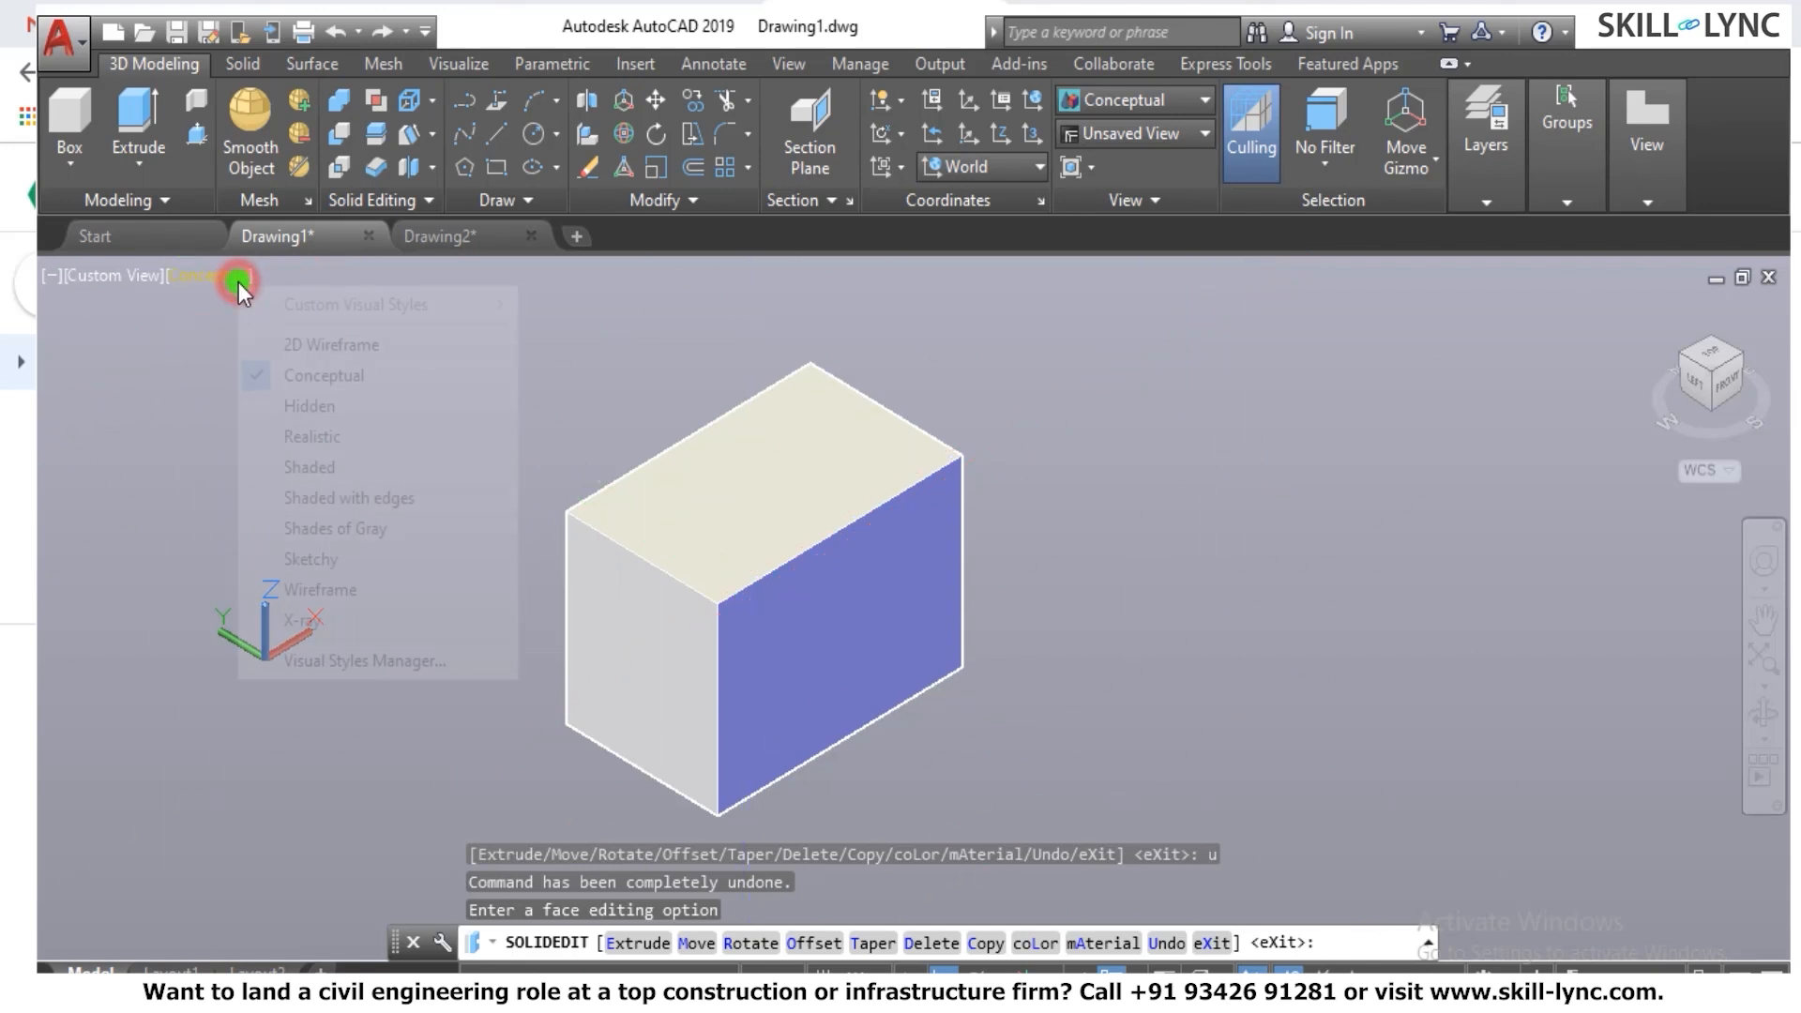
left_click(309, 406)
scroll(1020, 578, "up", 3)
scroll(1020, 578, "down", 4)
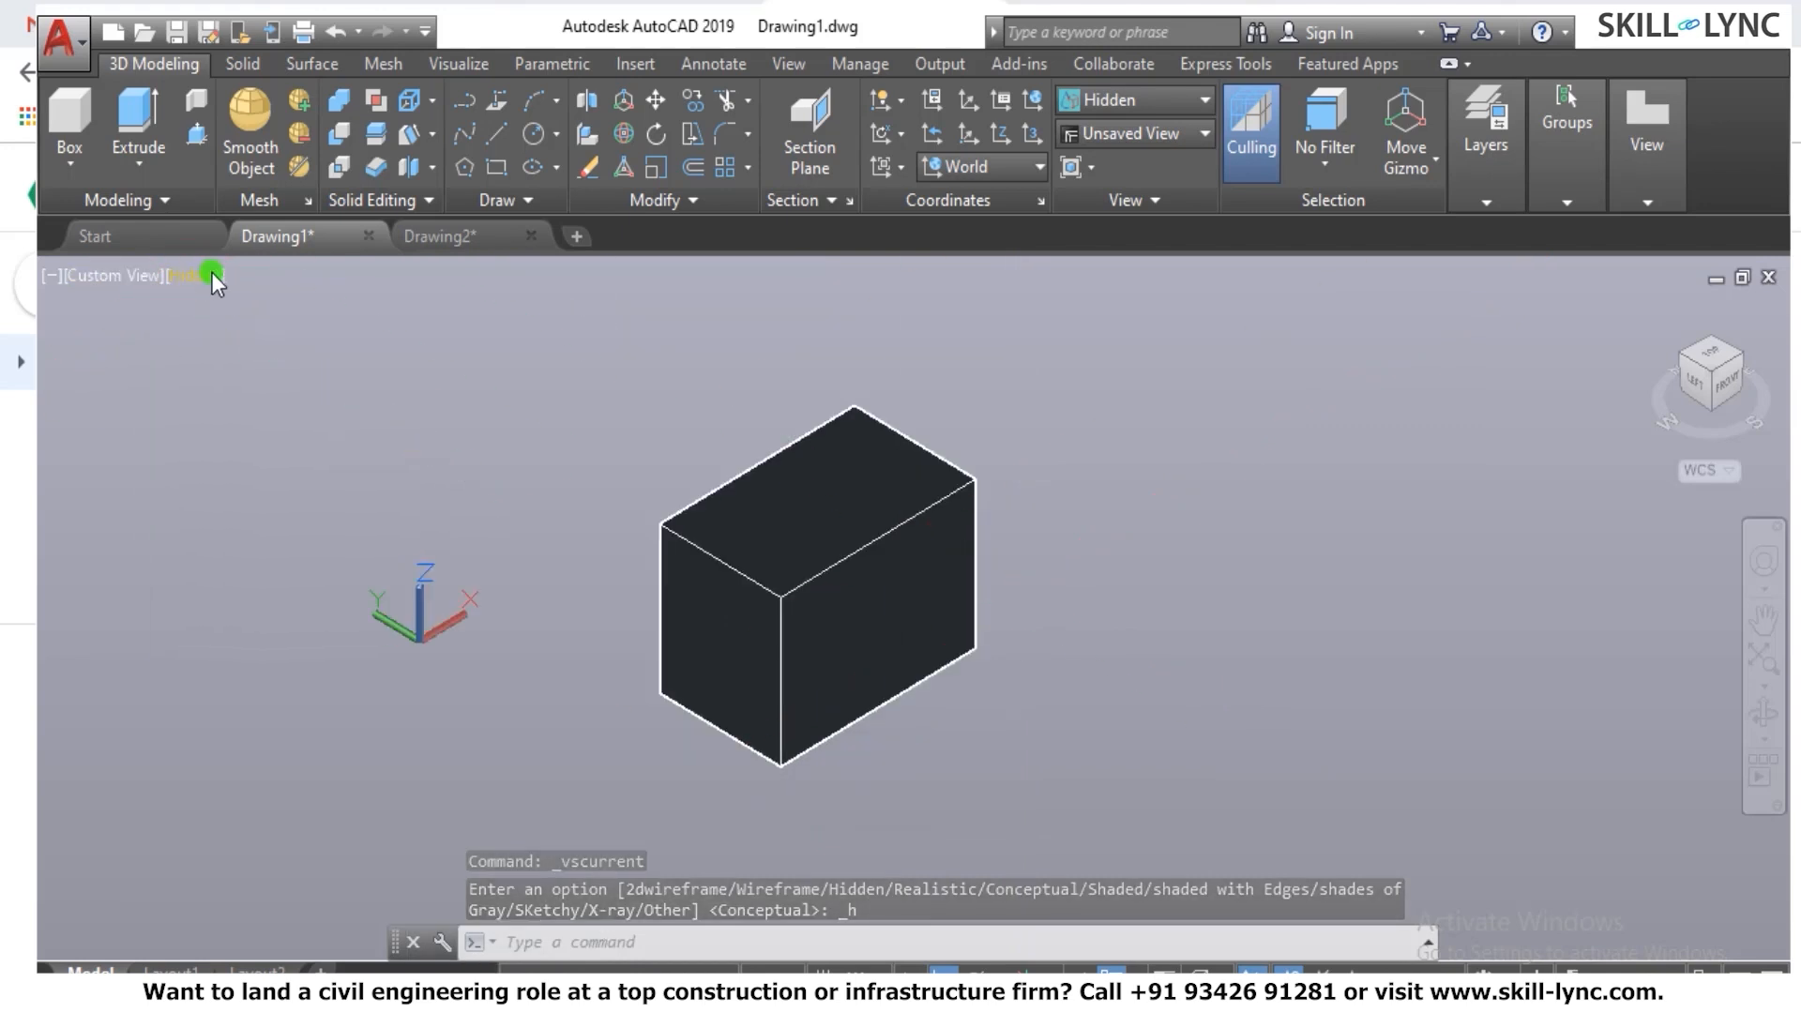
left_click(203, 274)
left_click(277, 344)
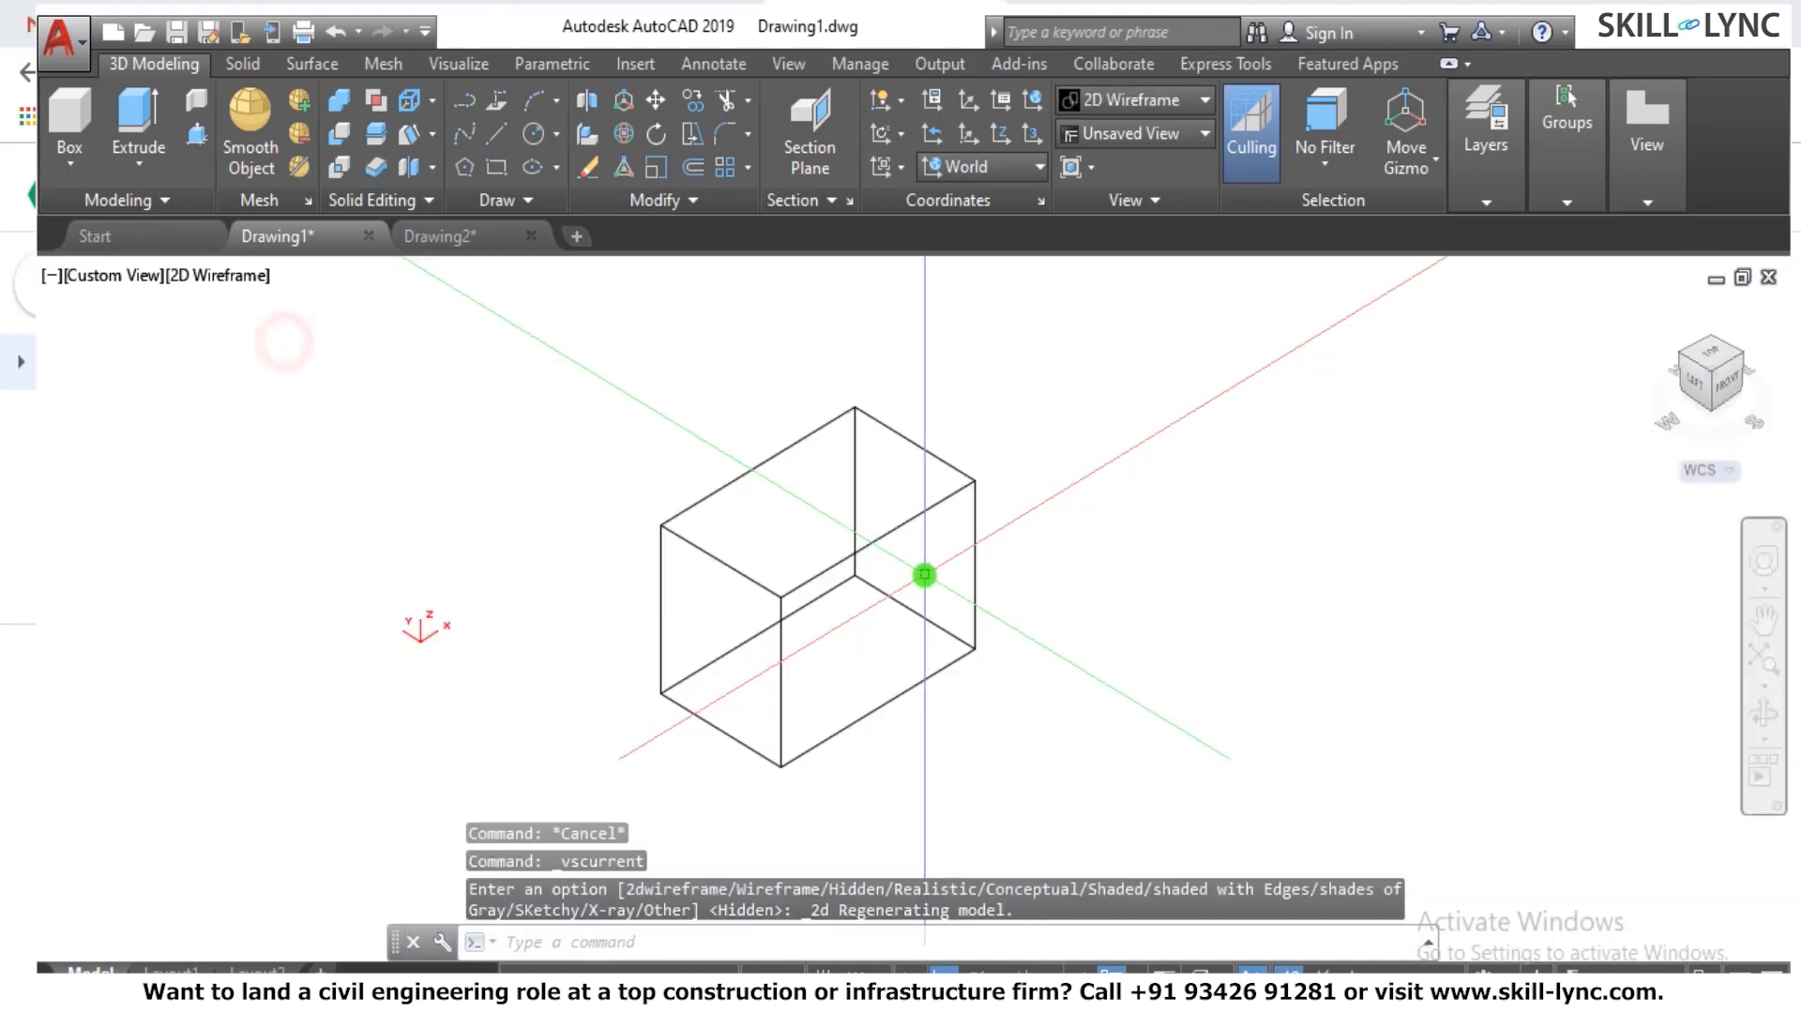
scroll(1008, 539, "down", 2)
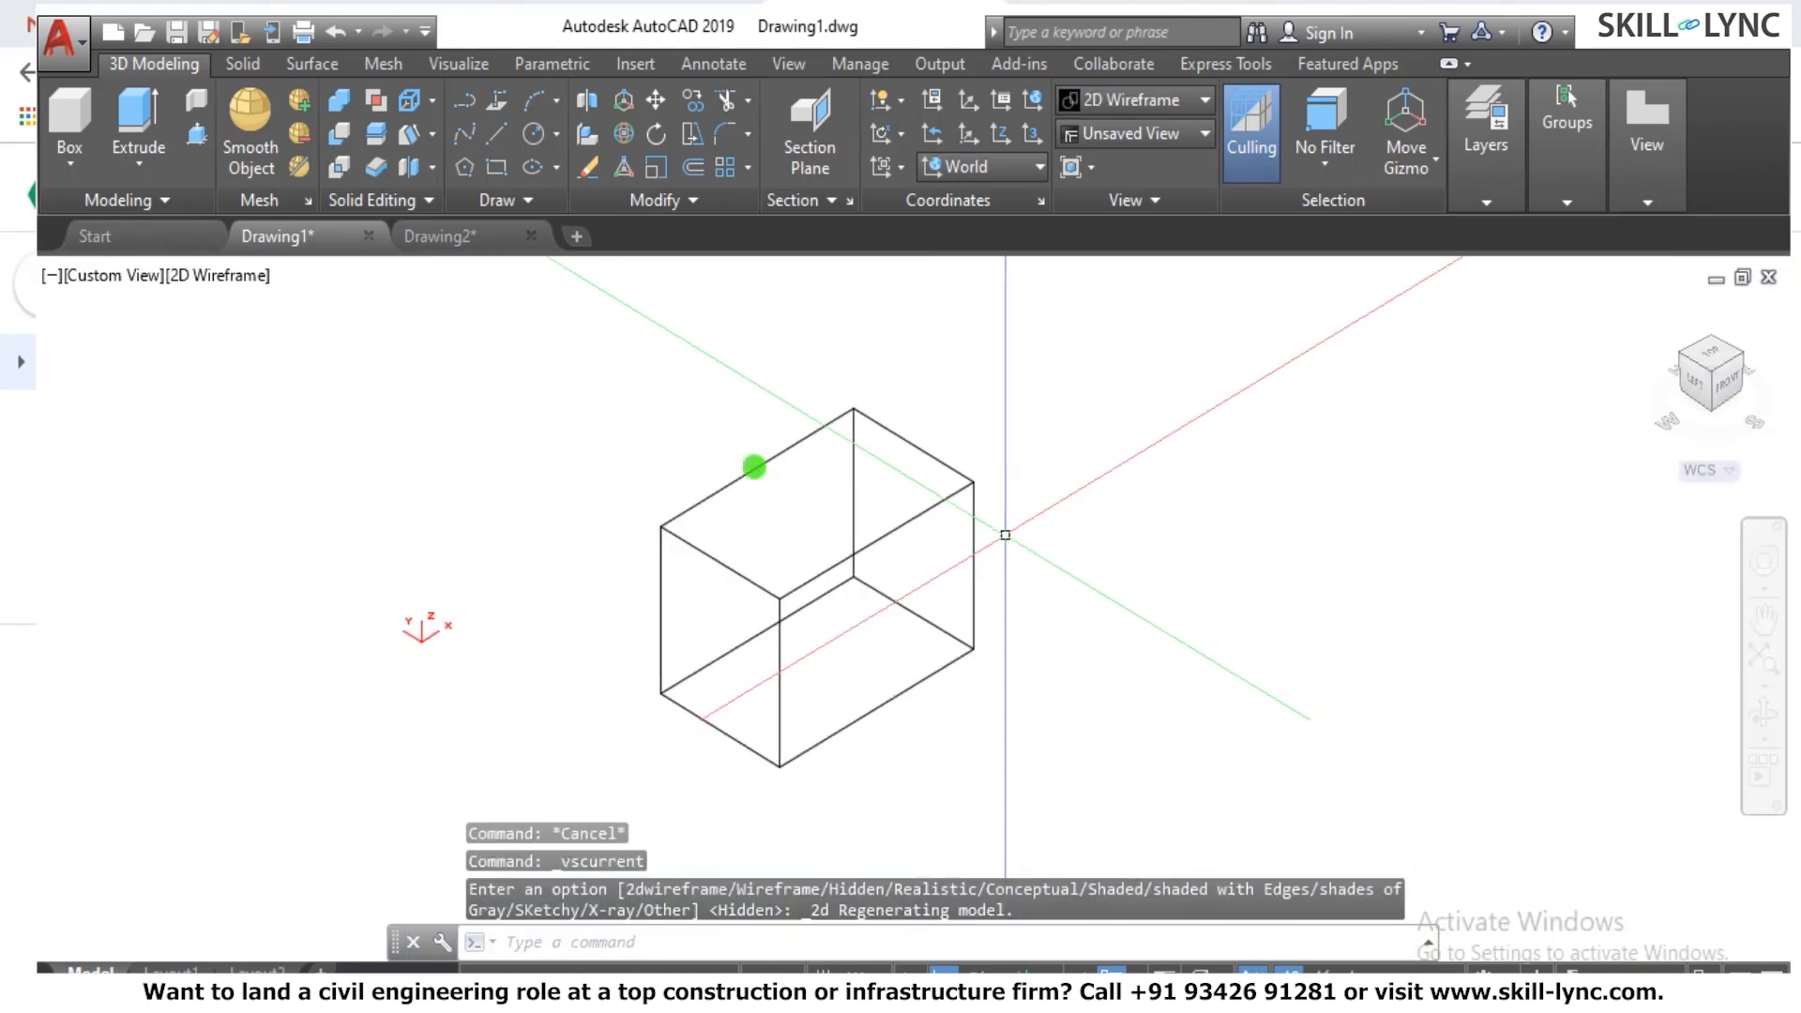
left_click(230, 275)
left_click(311, 466)
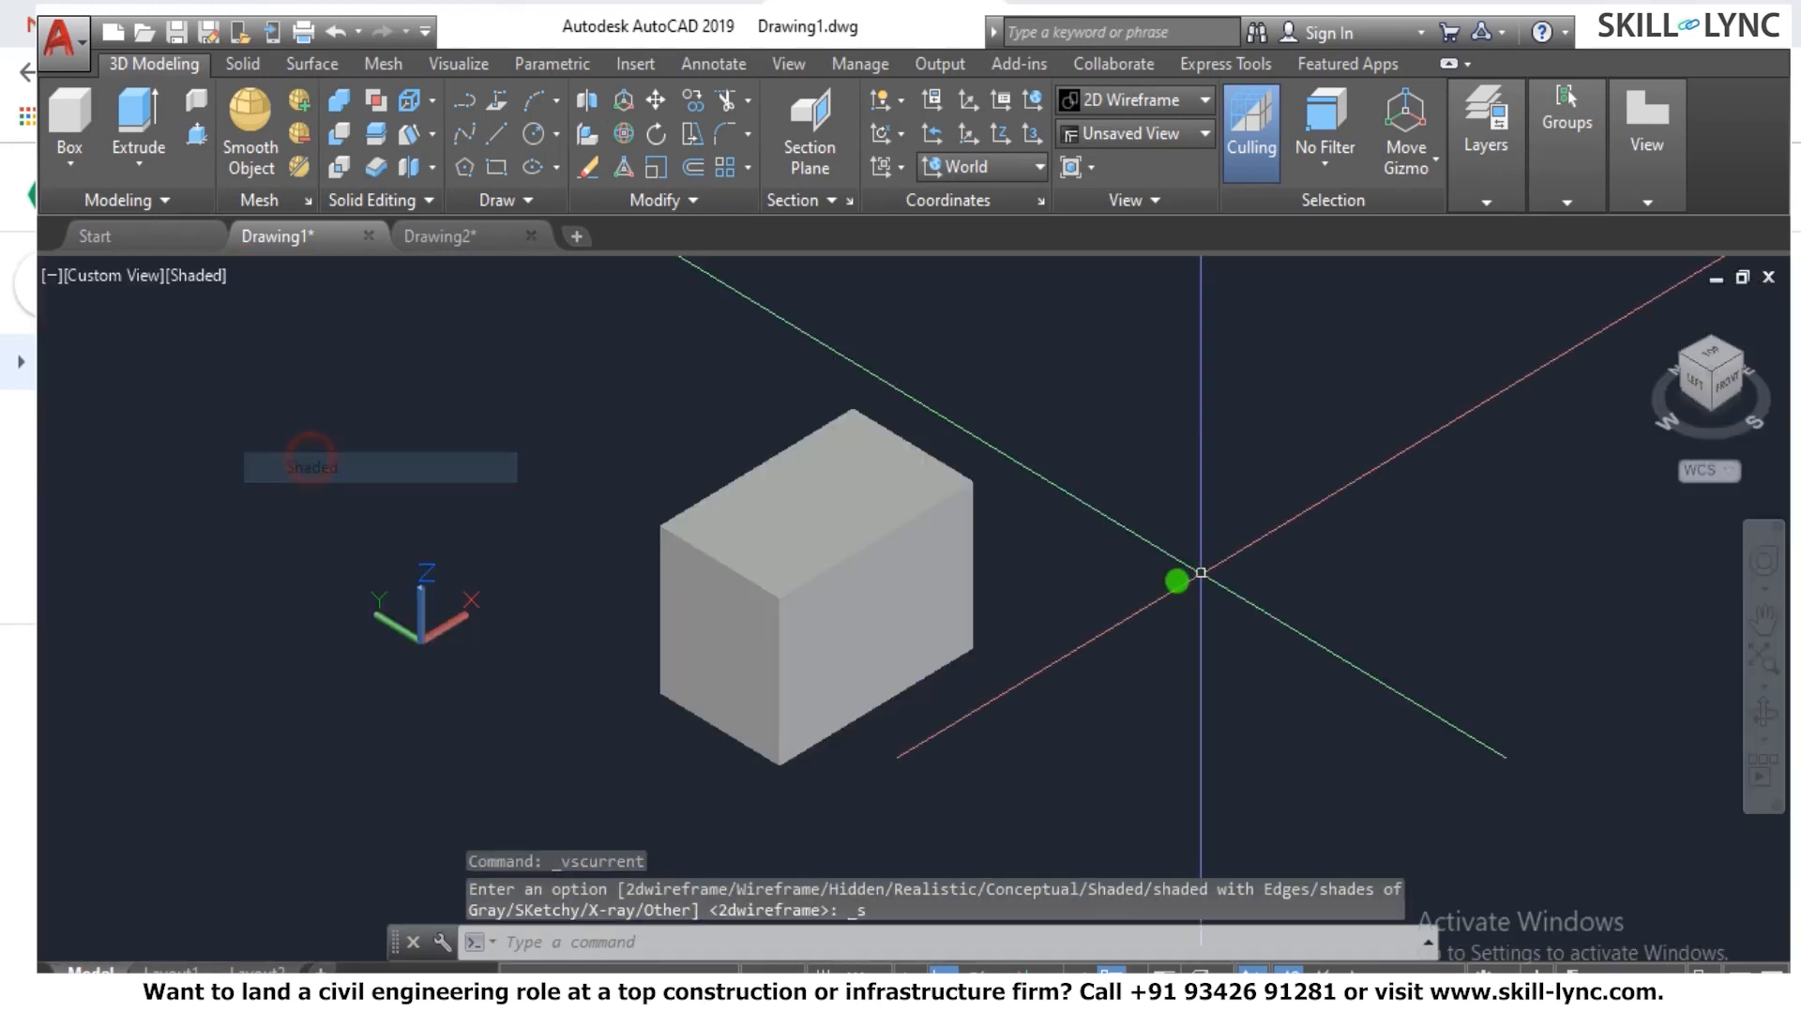
scroll(1199, 576, "up", 2)
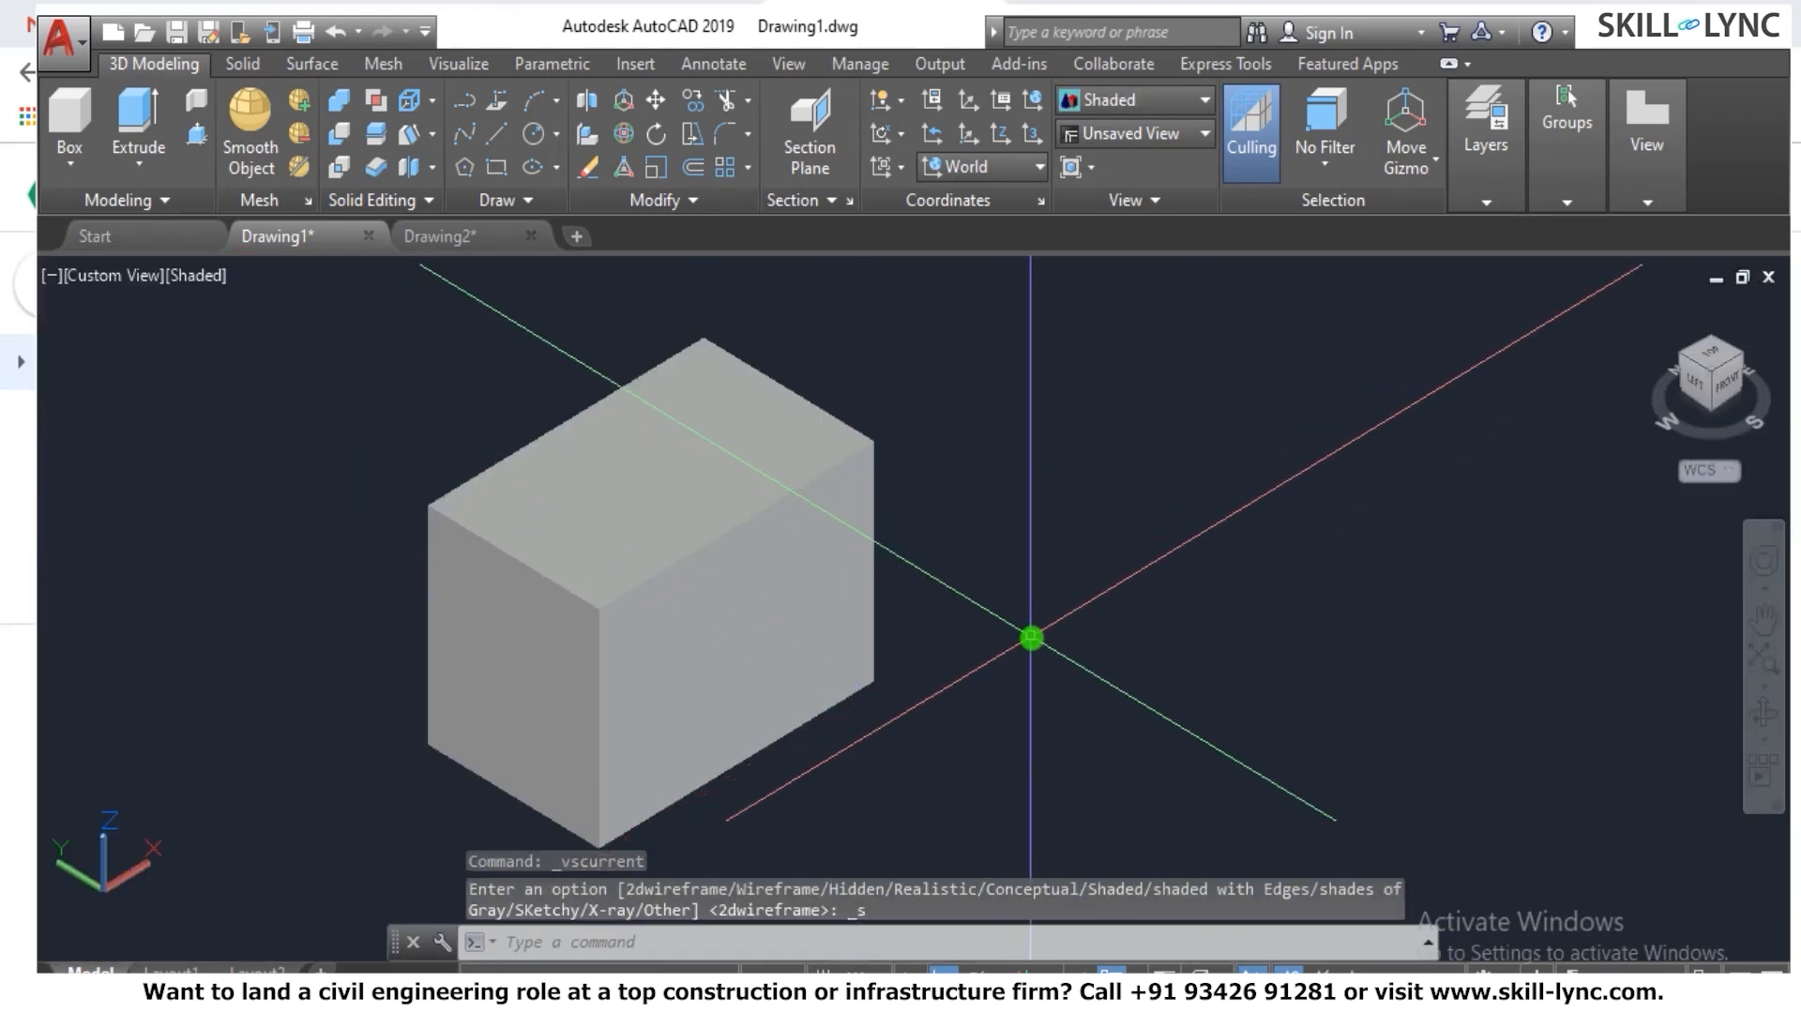
Taper the box's left and front faces together by 15 degrees along their shared vertical edge, from bottom to top.
left_click(339, 102)
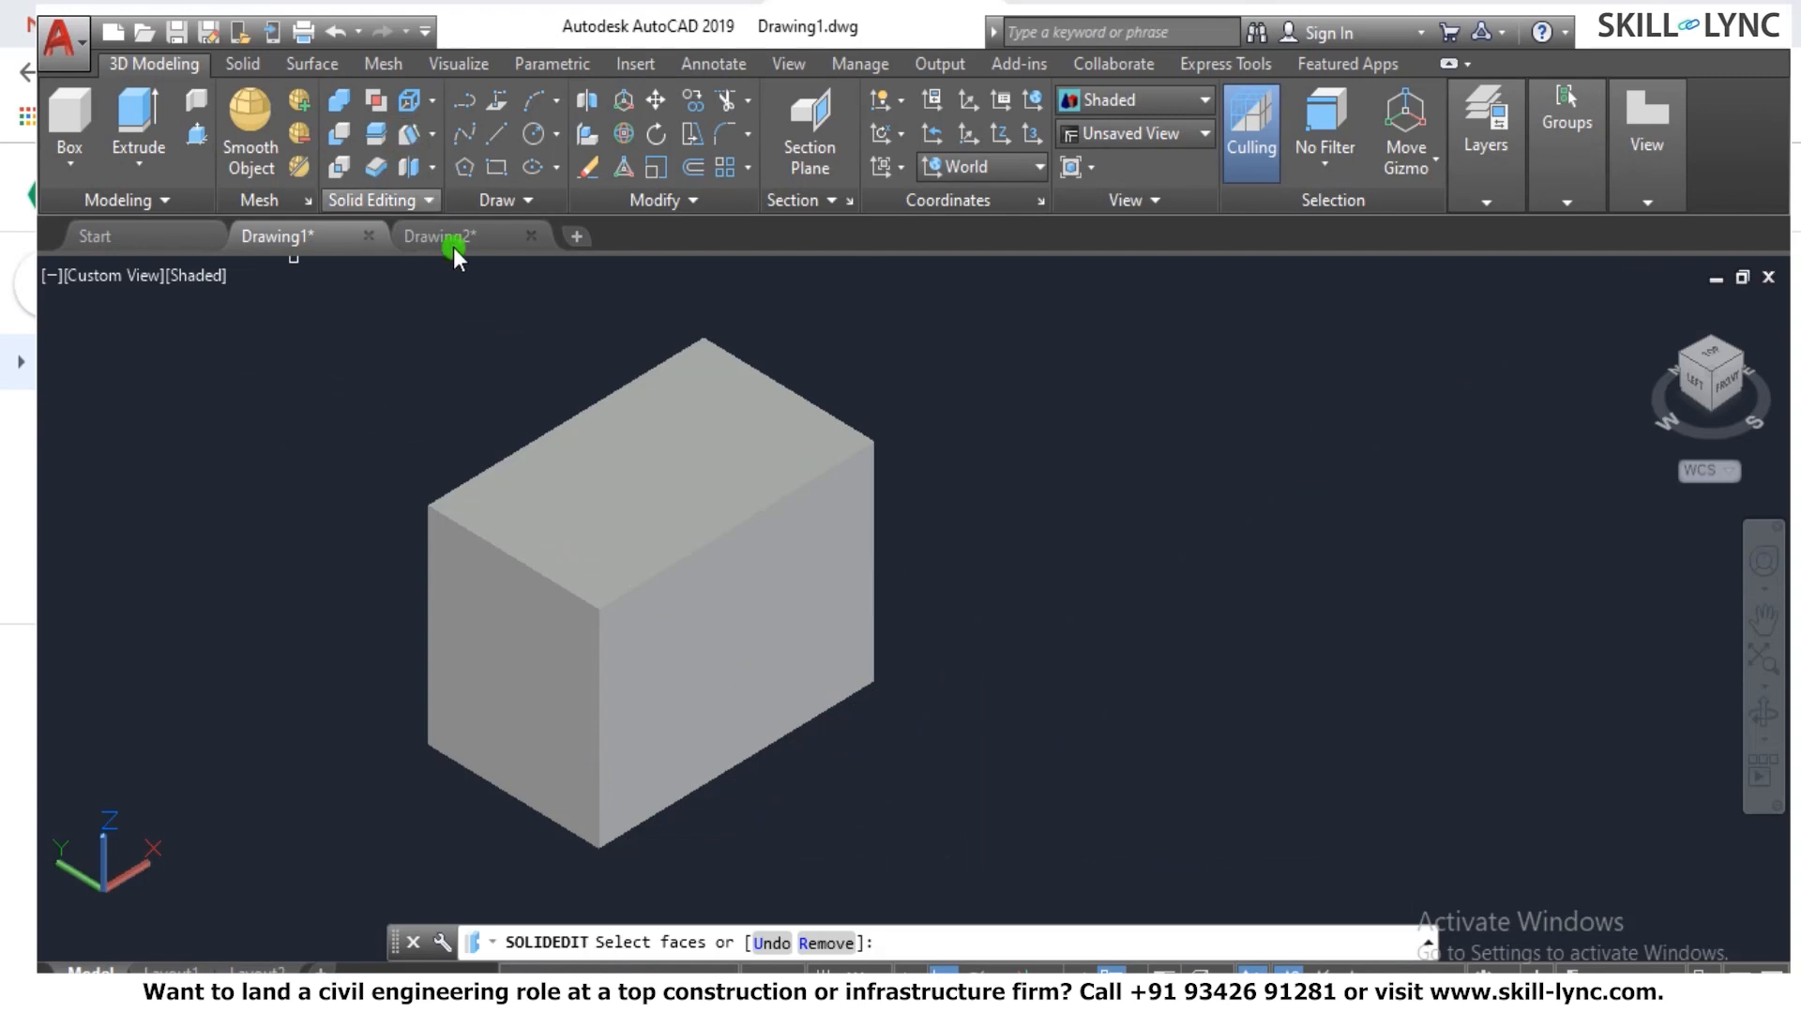
left_click(520, 622)
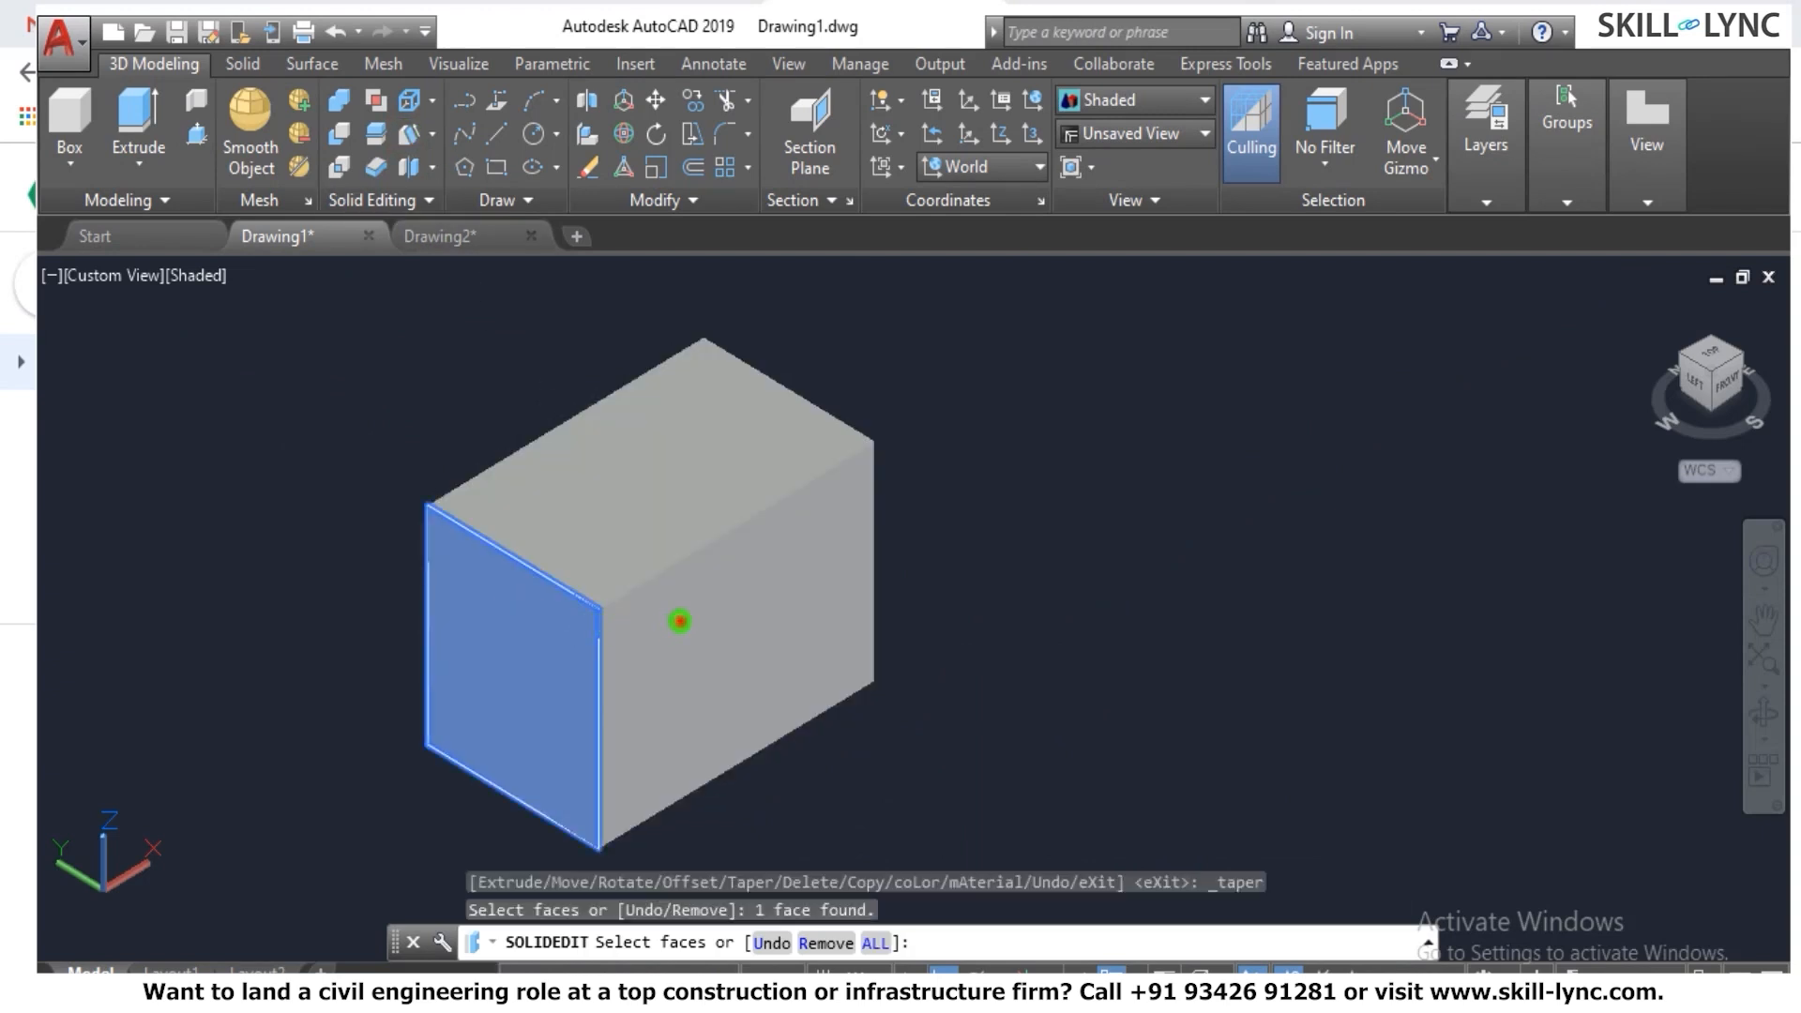
left_click(680, 621)
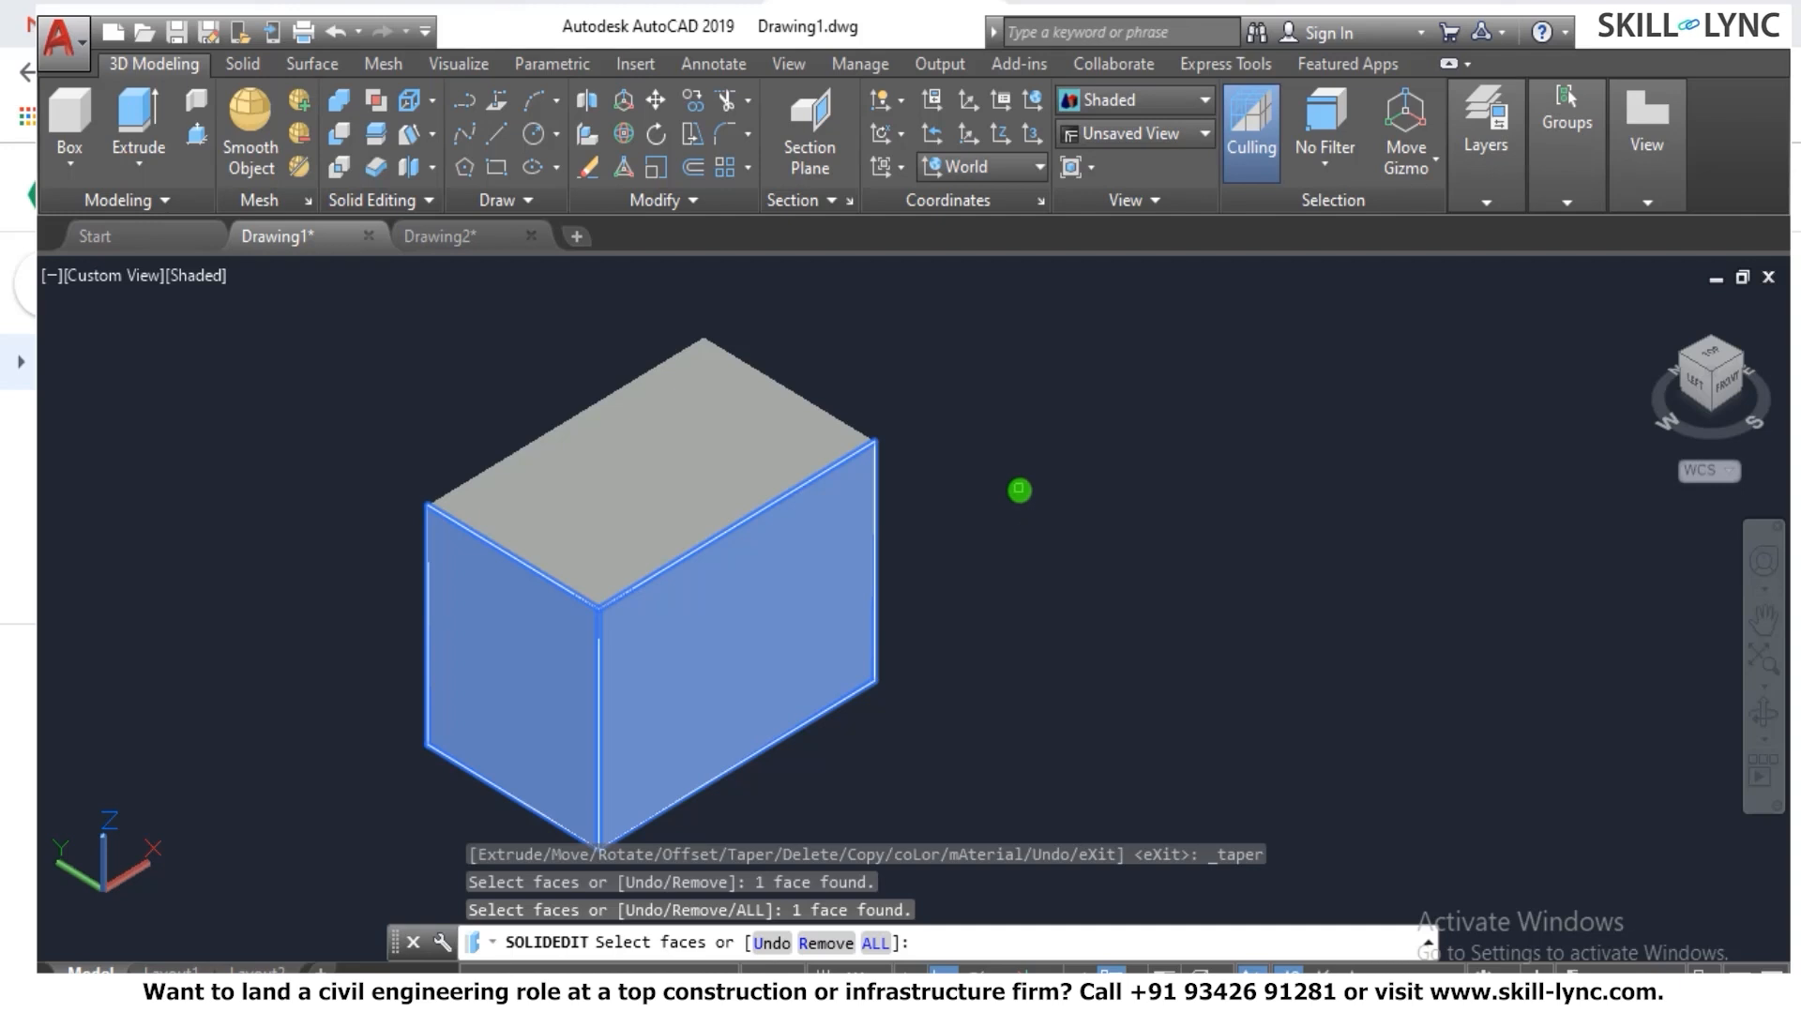
key("Return")
scroll(808, 535, "down", 3)
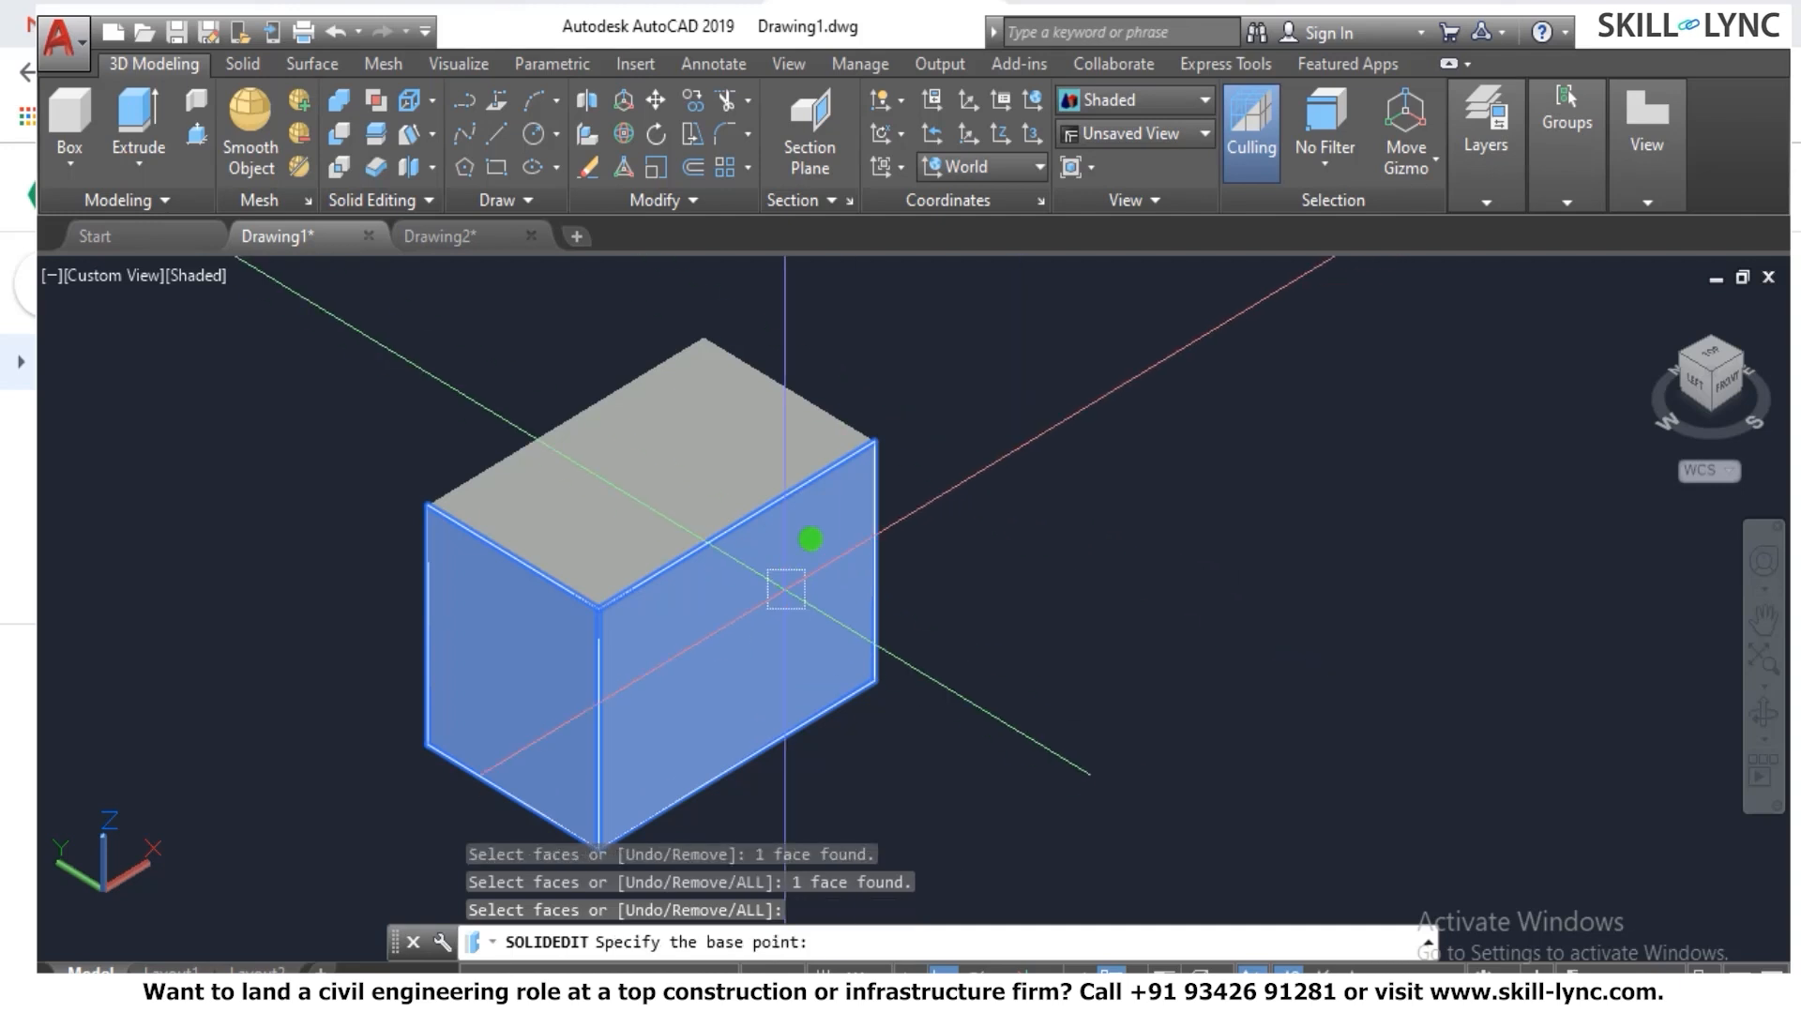
scroll(723, 623, "up", 3)
left_click(804, 577)
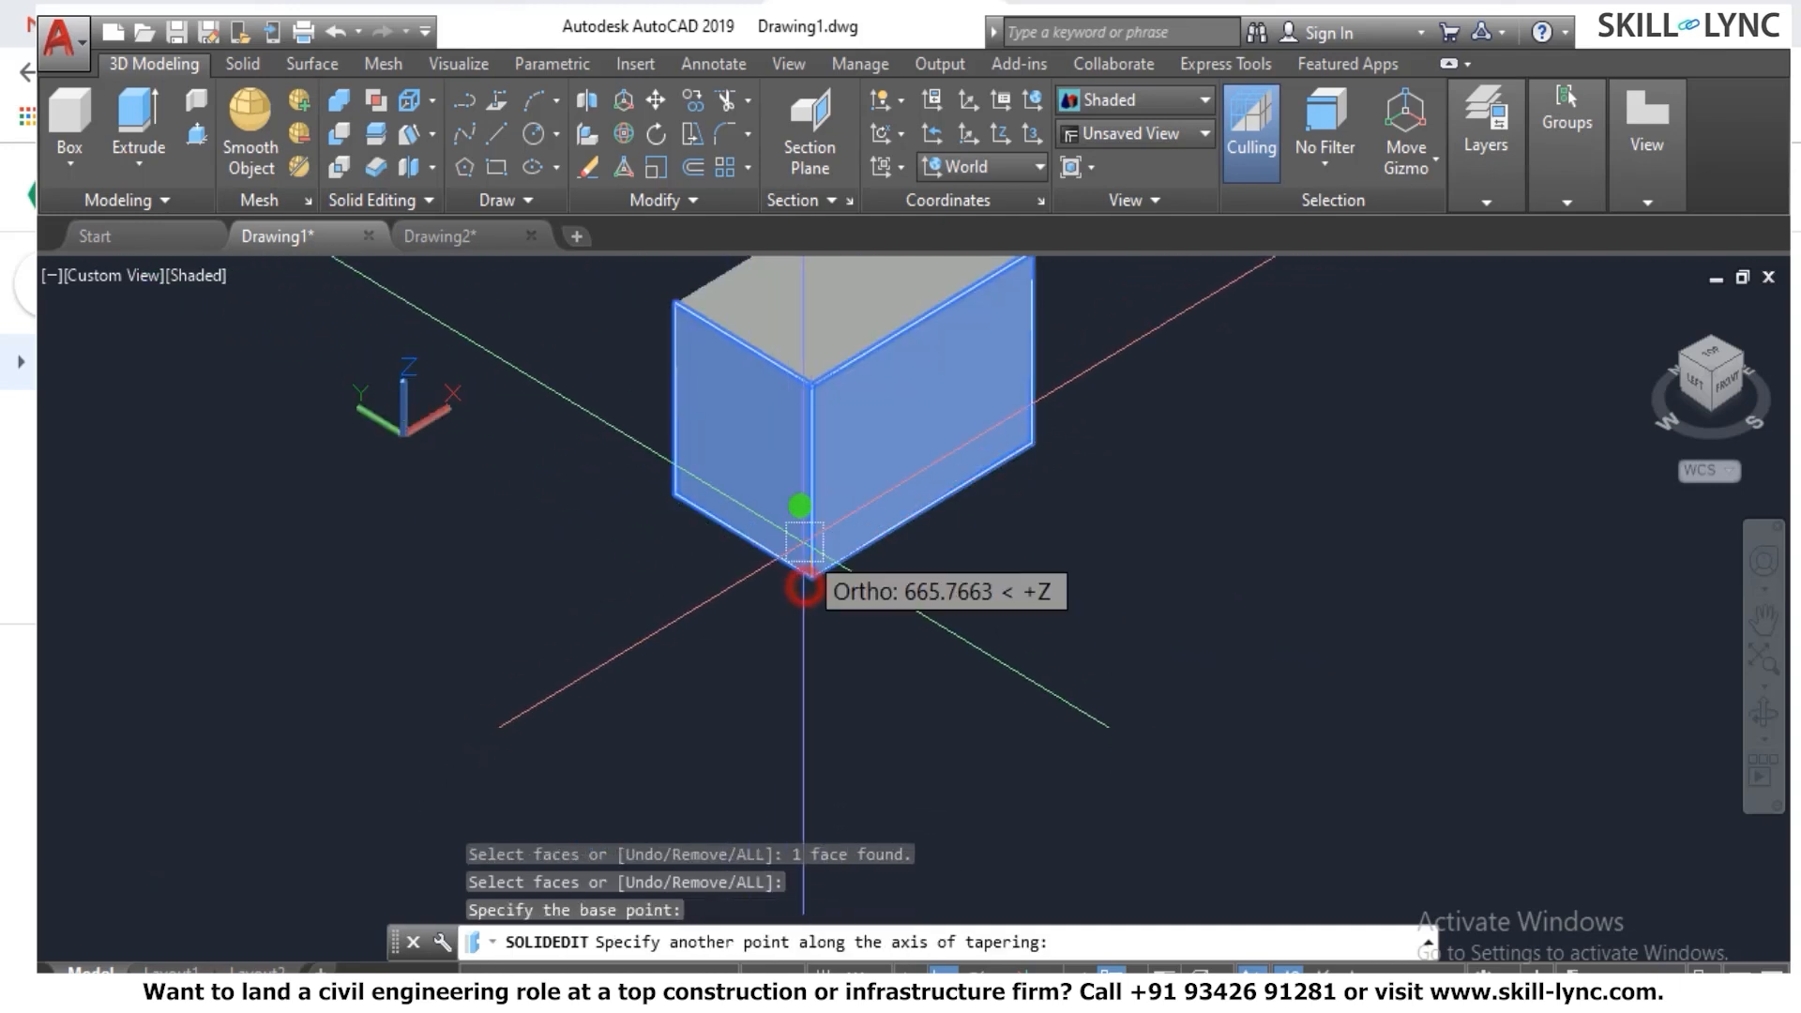
left_click(811, 389)
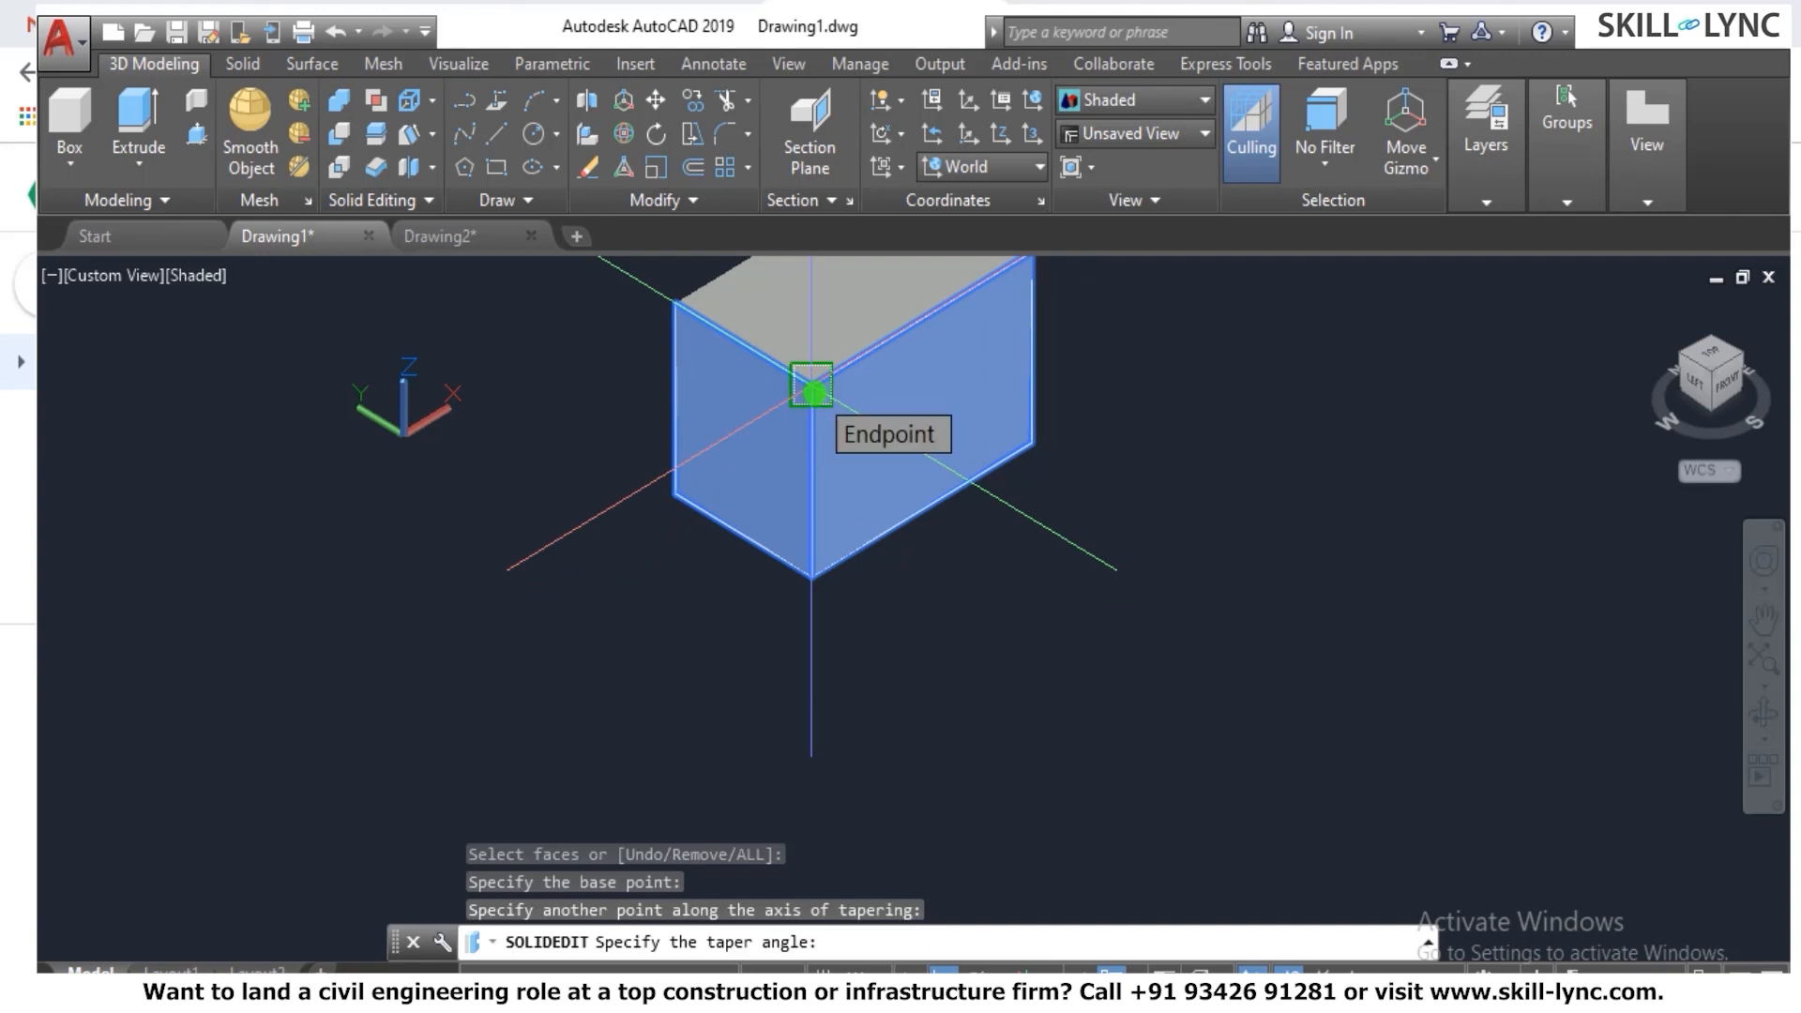
type("15")
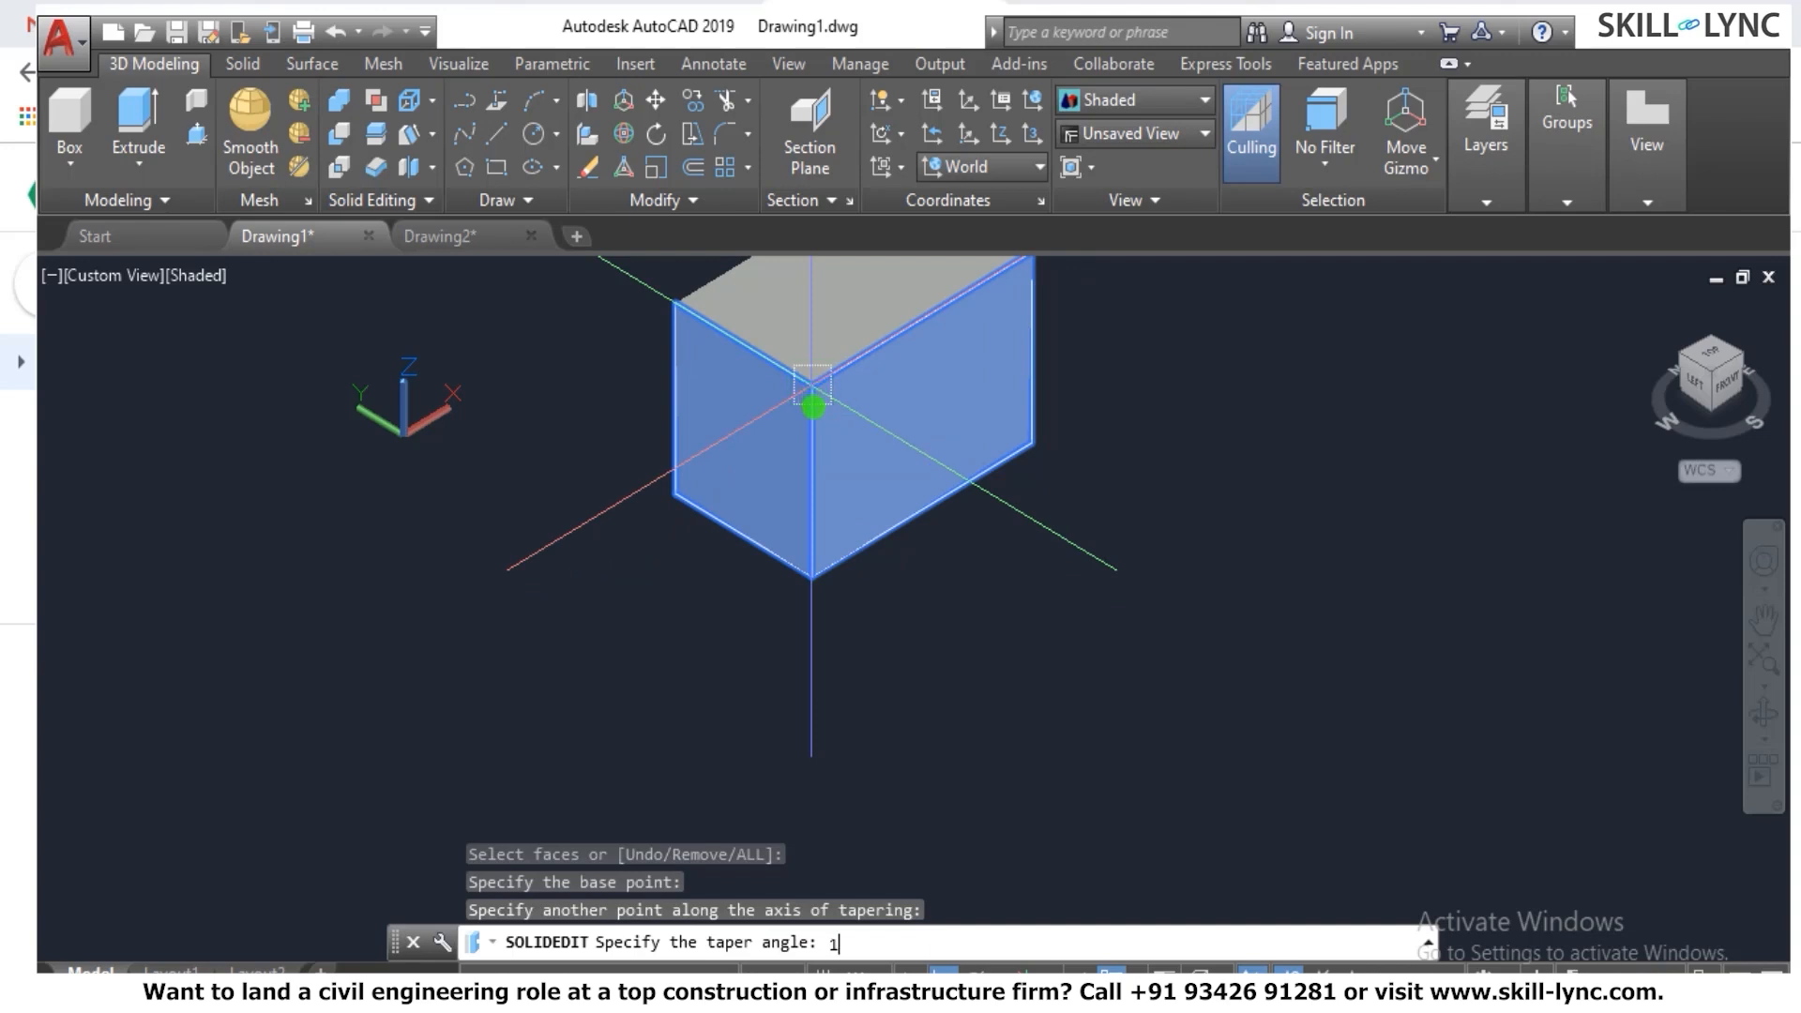
key("Return")
scroll(860, 698, "down", 3)
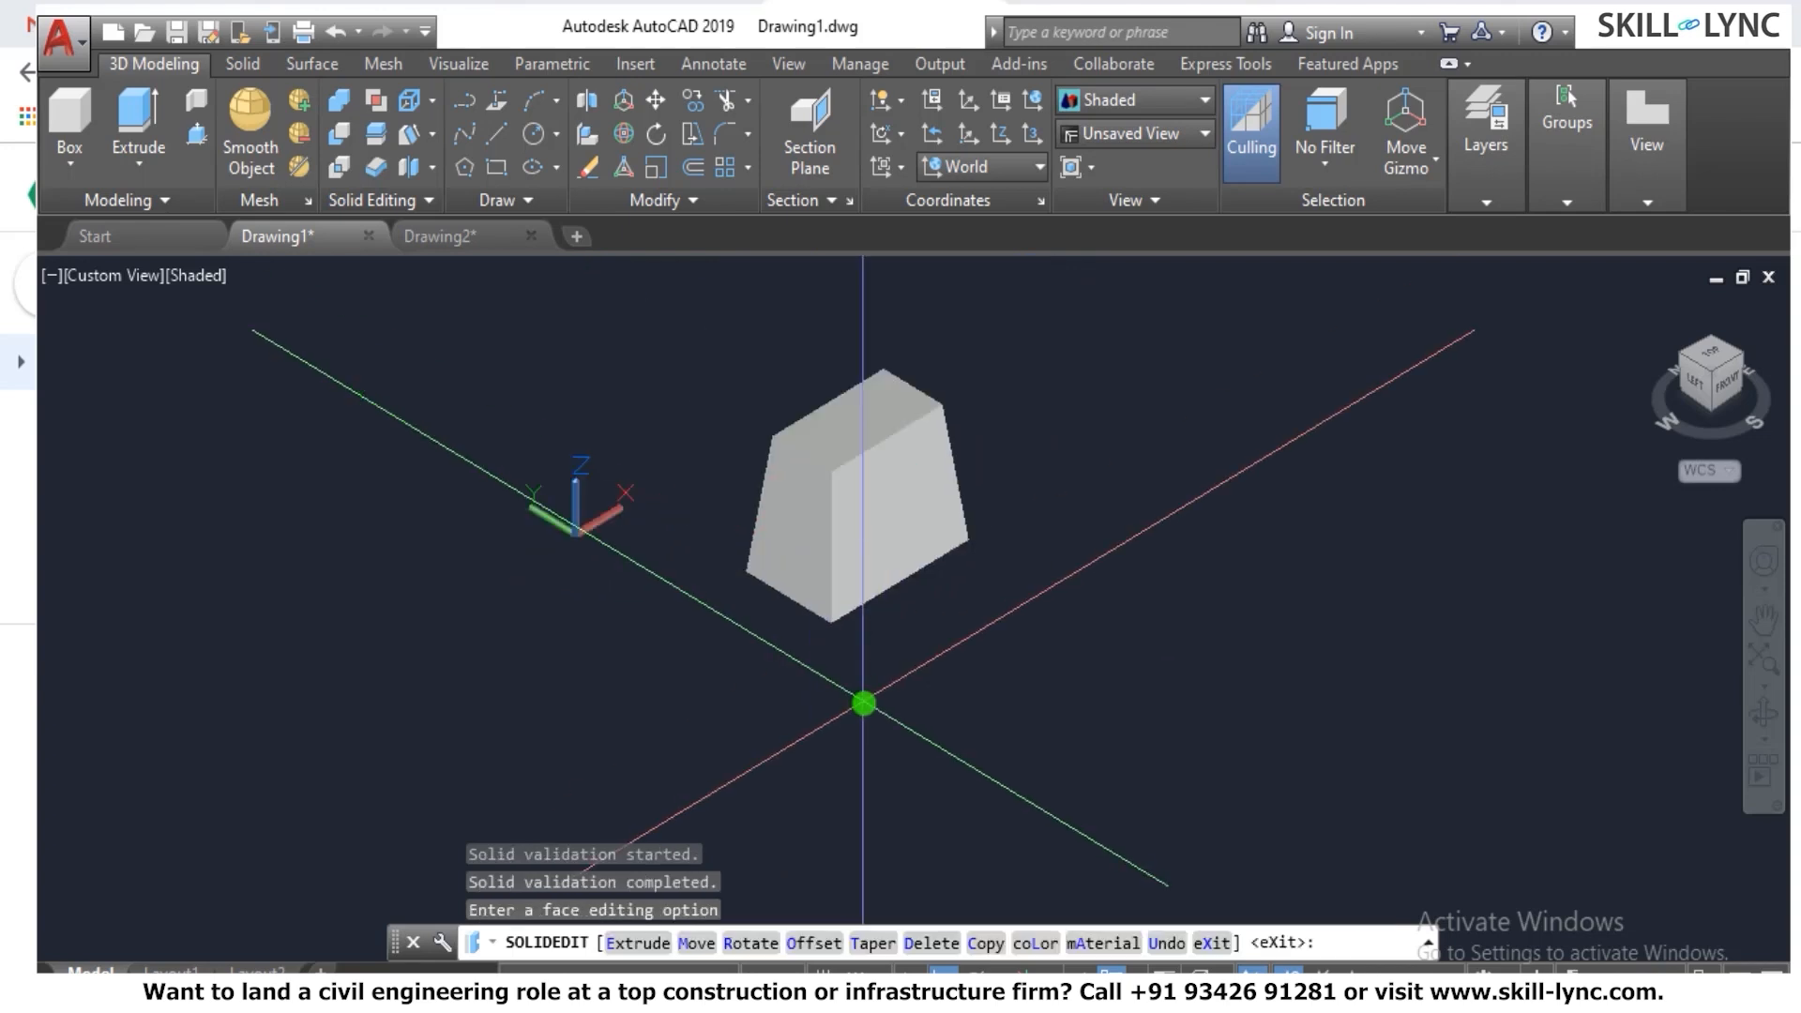
scroll(942, 450, "up", 4)
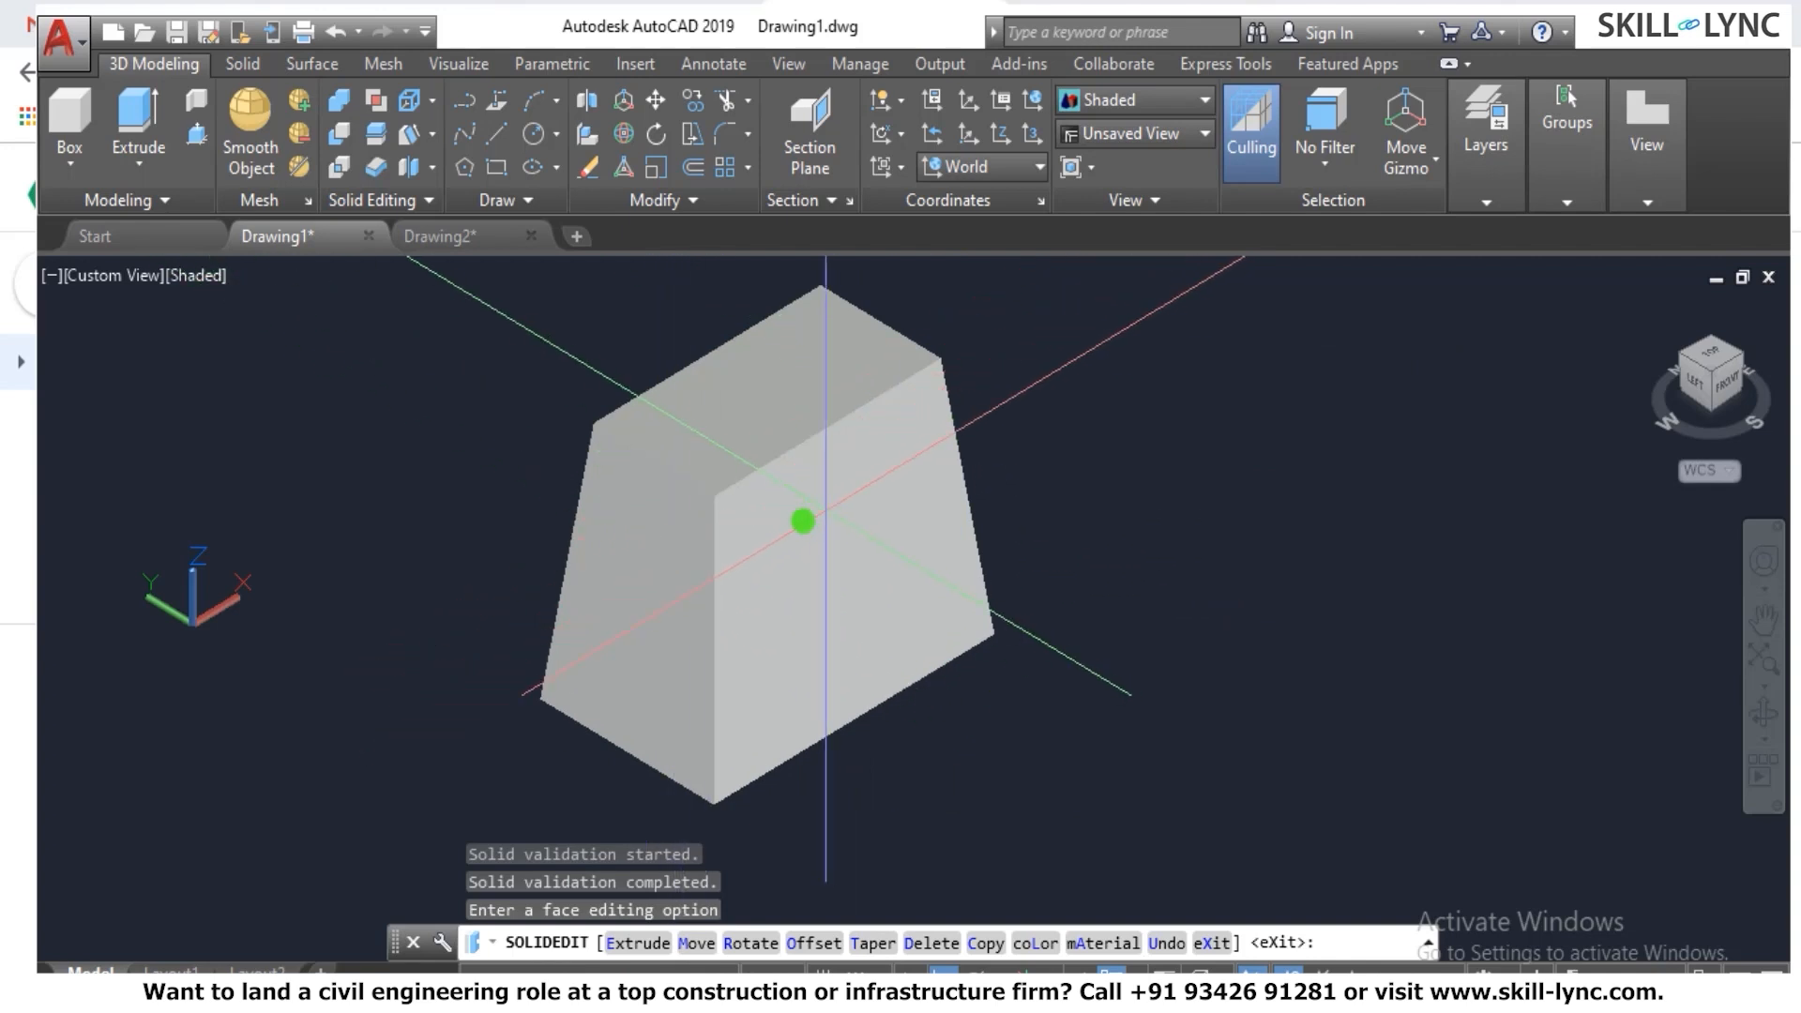
Inspect the tapered box from the top view, return to an angled 3D view, and exit face editing.
left_click(1716, 360)
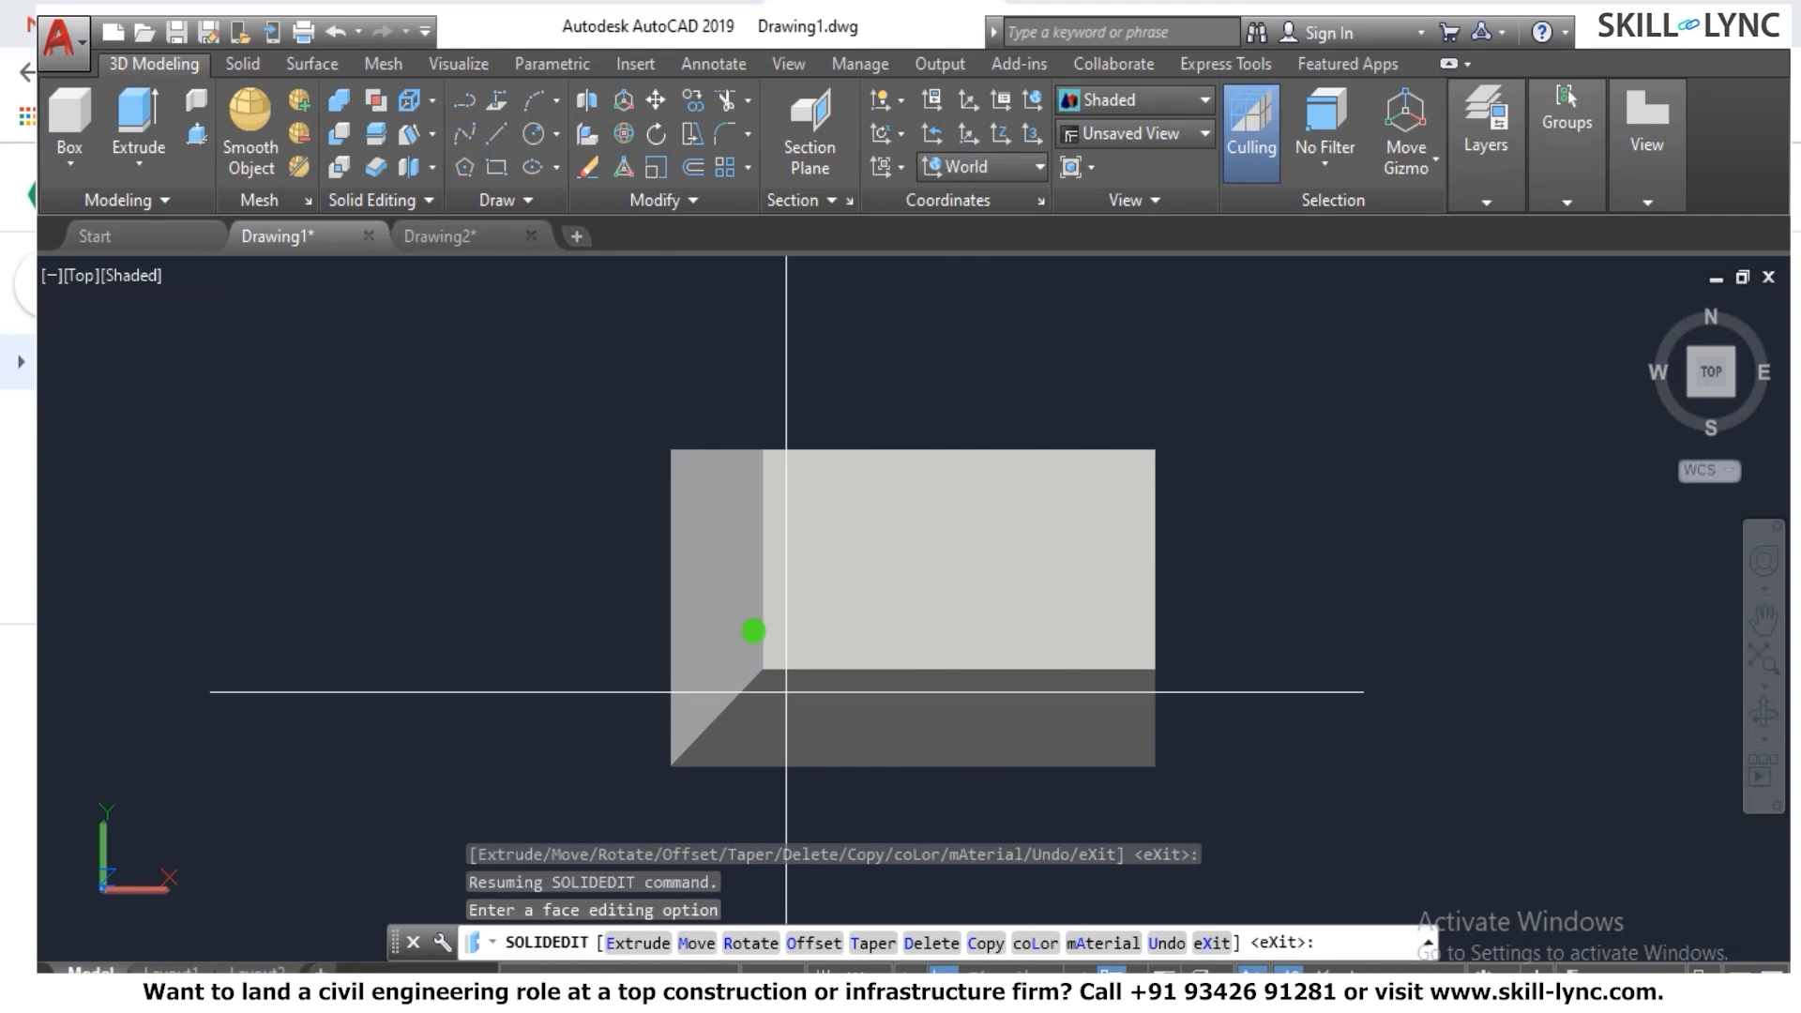
middle_click_drag(1660, 301, 1063, 485, "shift")
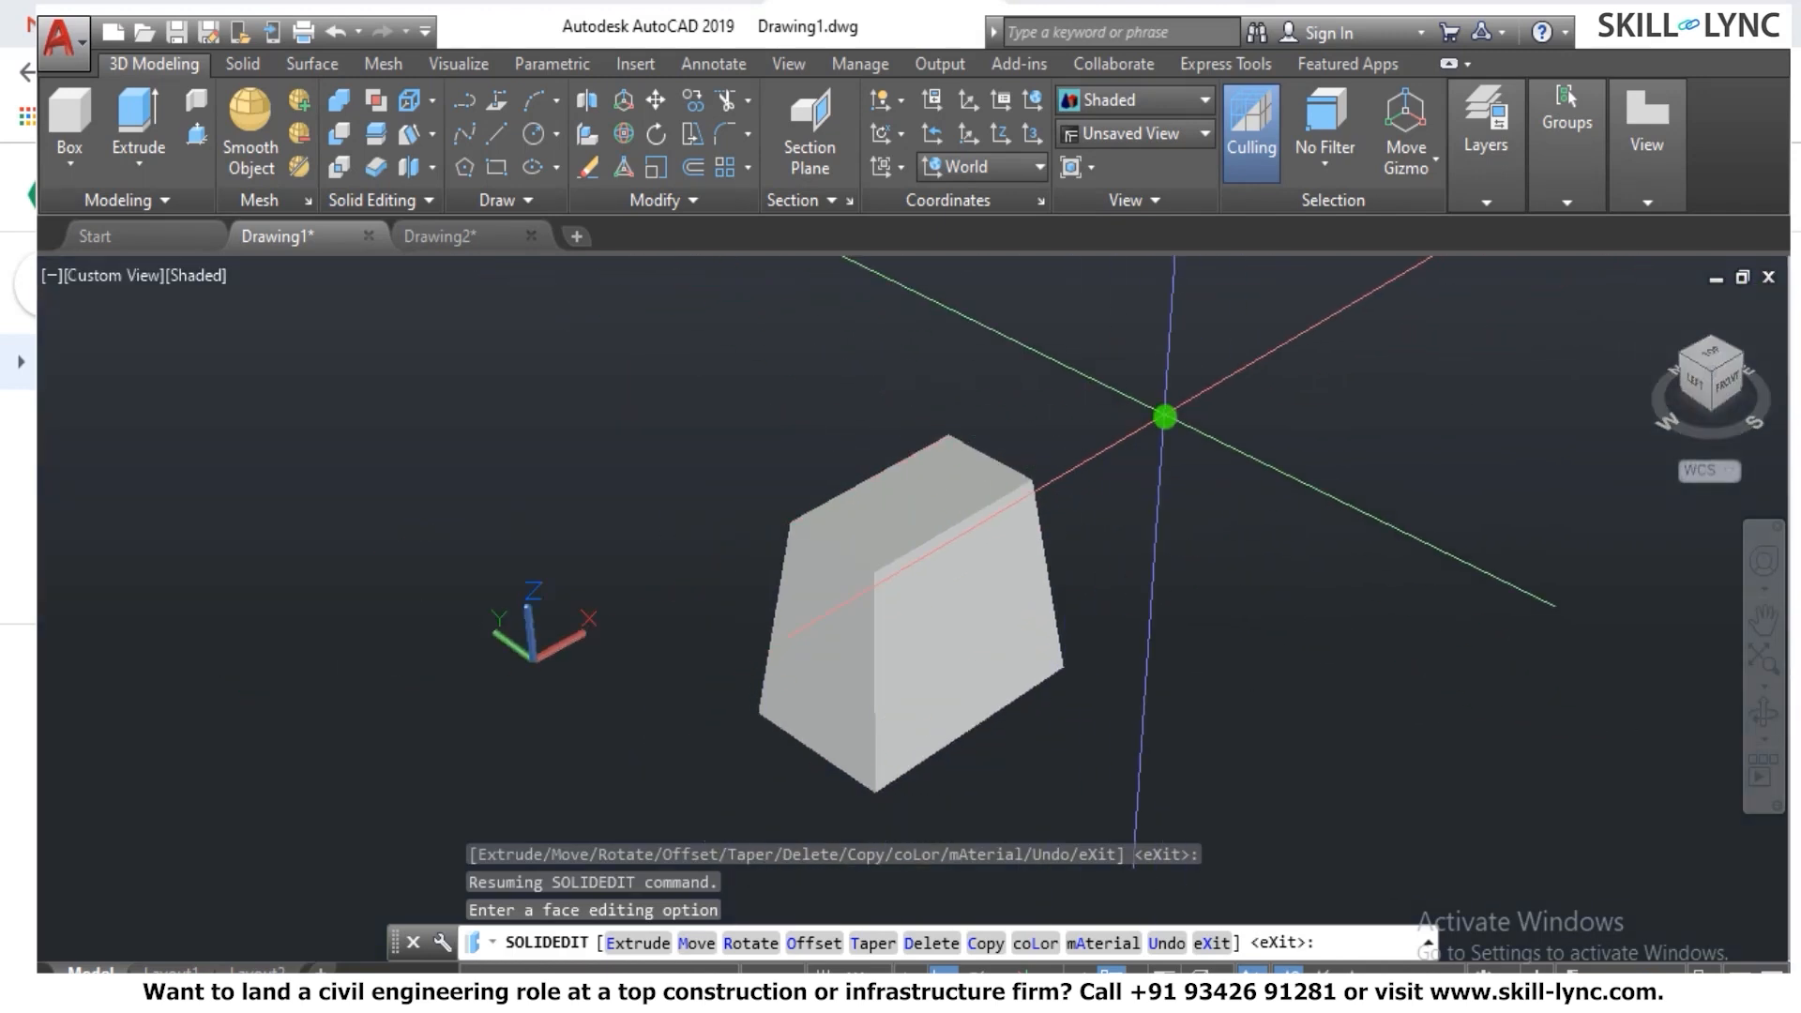
type("d")
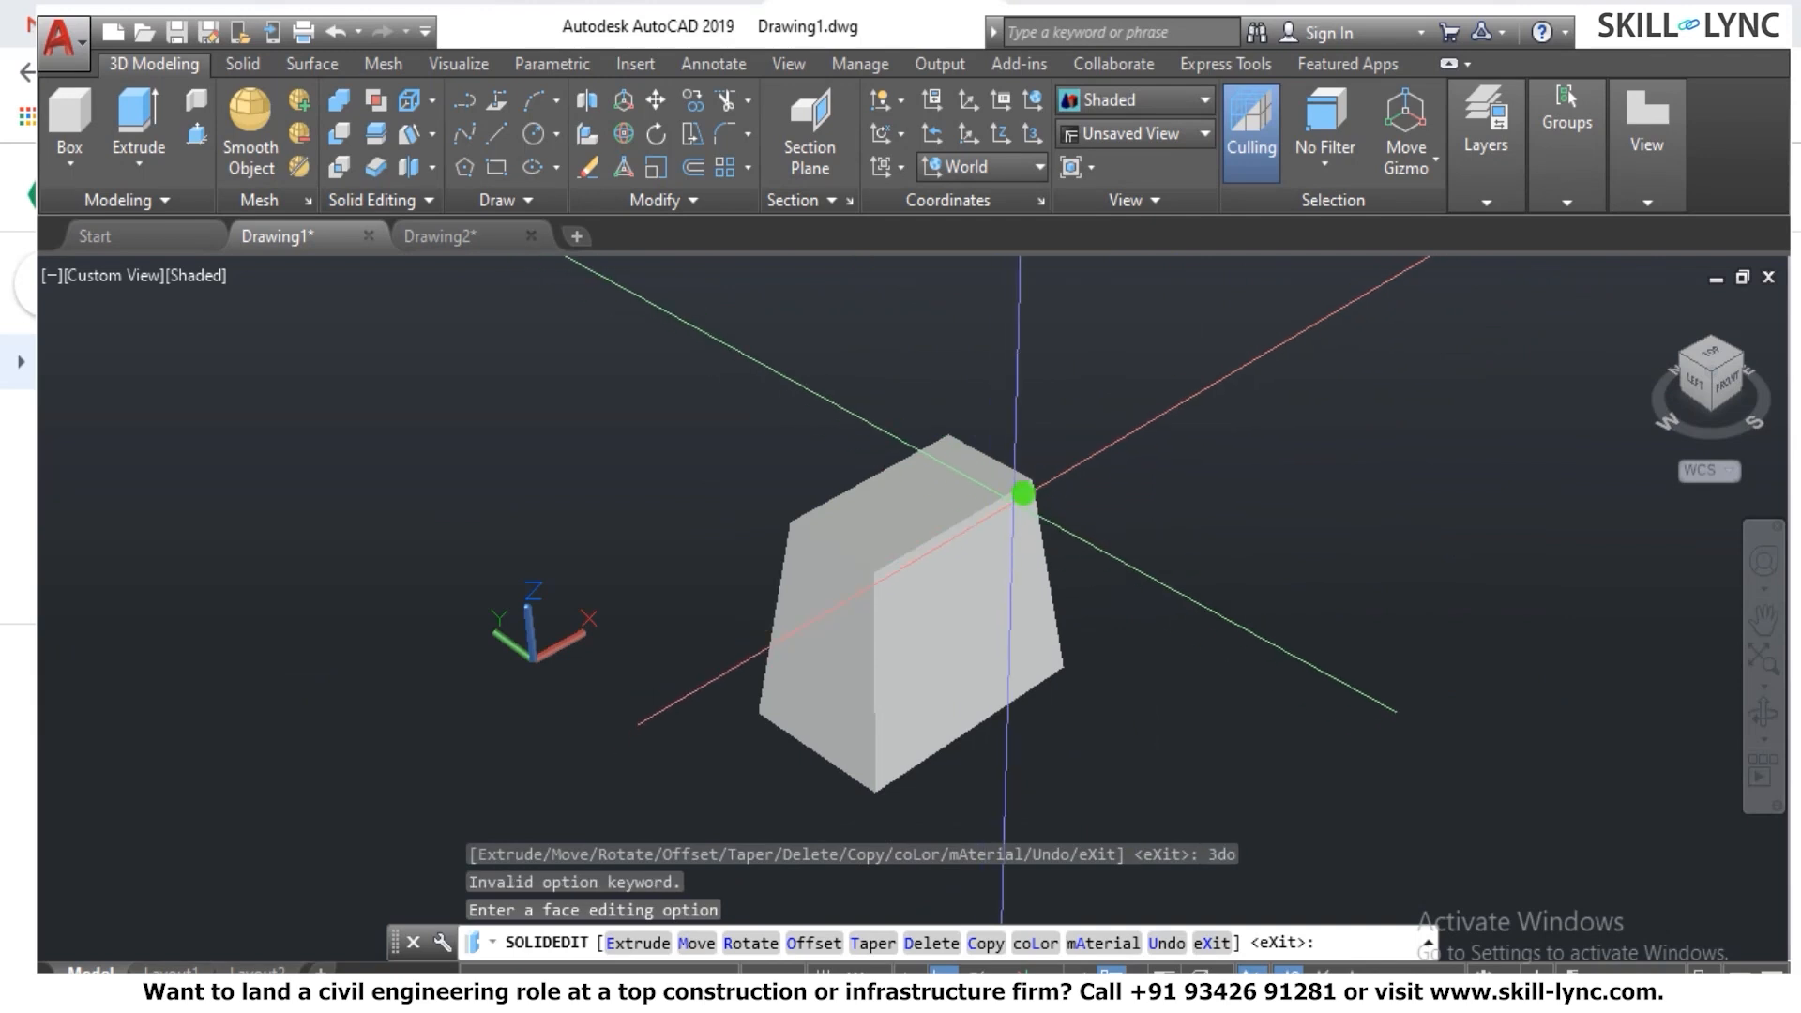
key("Return")
key("Escape")
key("Escape")
key("Escape")
Switch the view from perspective to parallel projection using 3DORBIT, and exit the orbit.
type("3d")
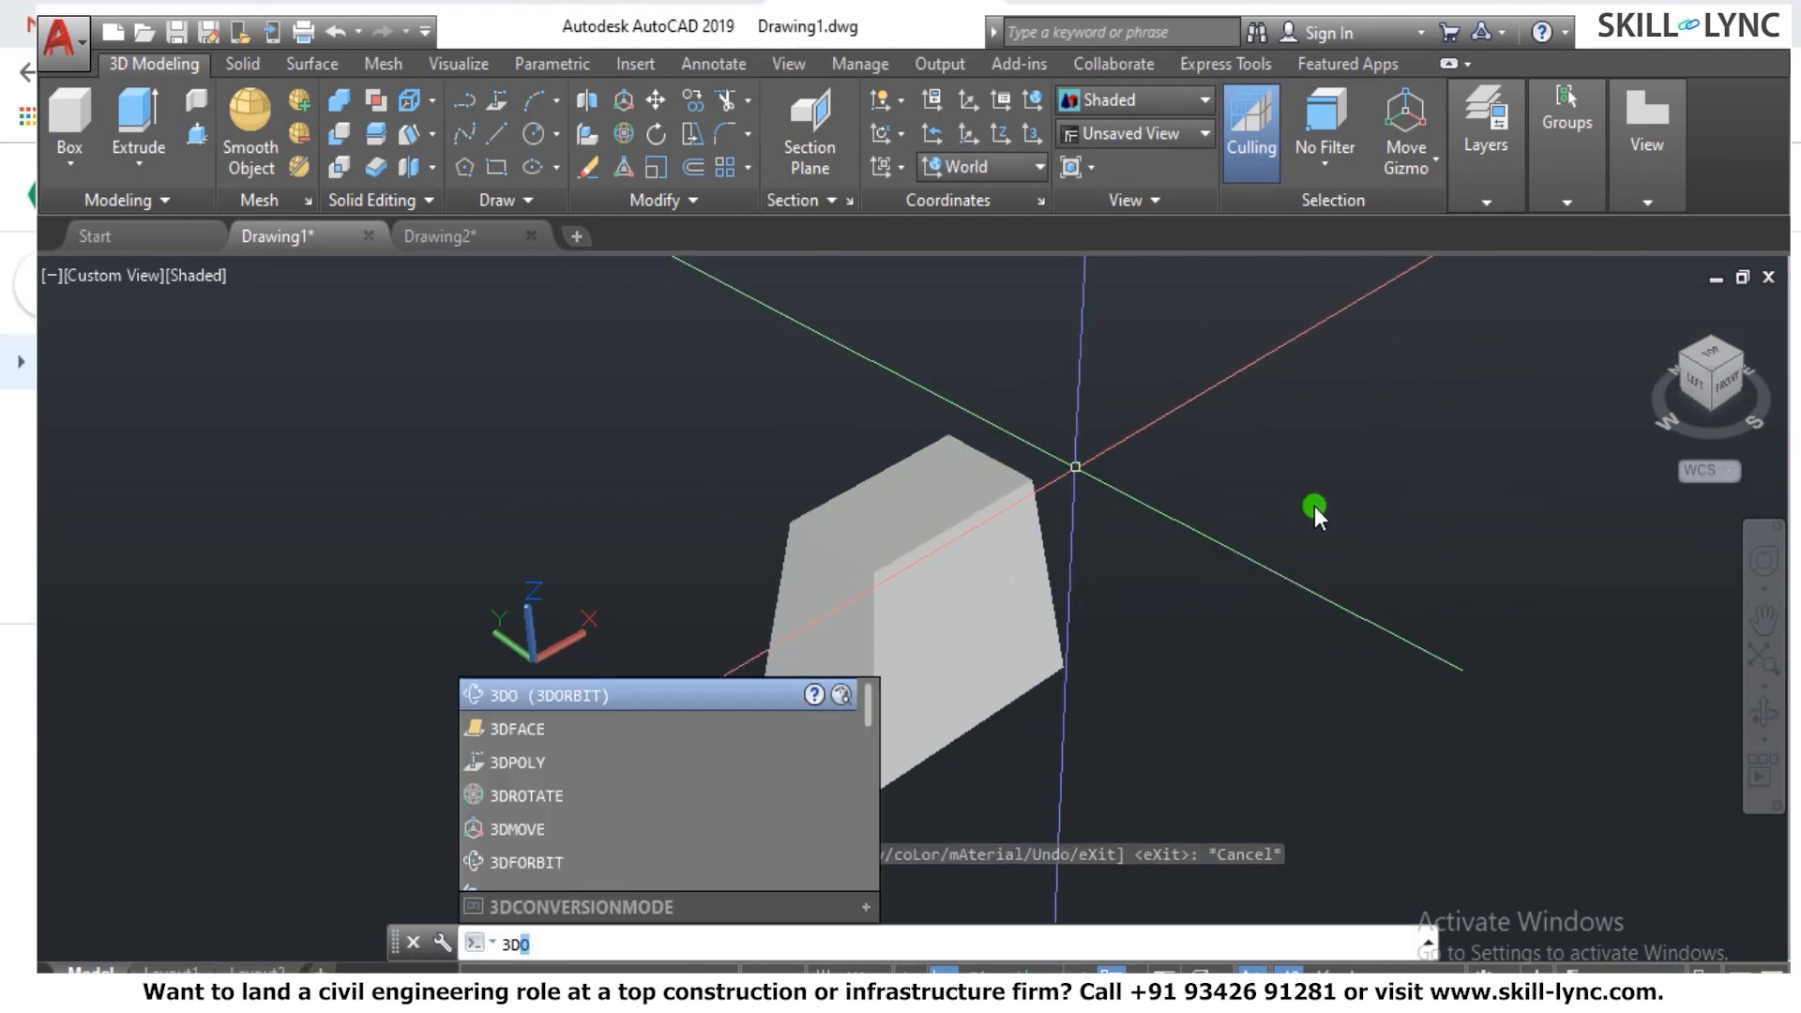
key("Return")
right_click(1081, 561)
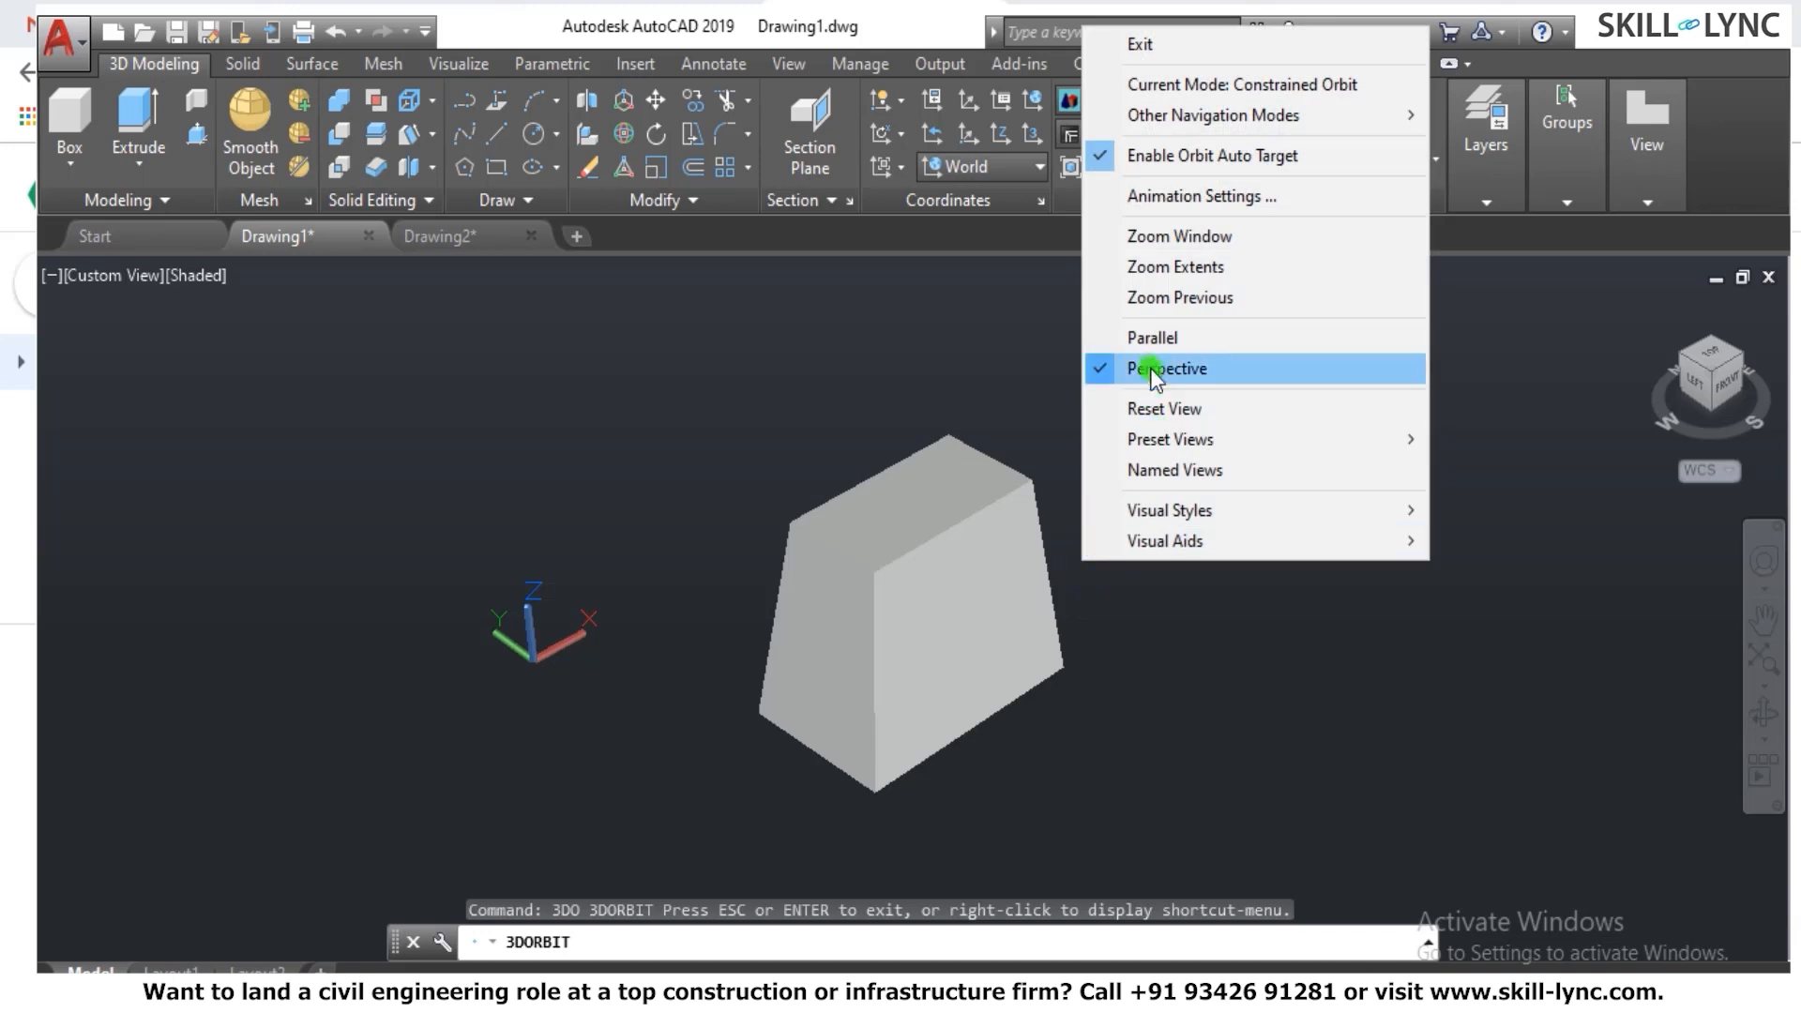
left_click(1153, 338)
left_click_drag(957, 663, 1050, 471)
right_click(1050, 471)
left_click(1063, 486)
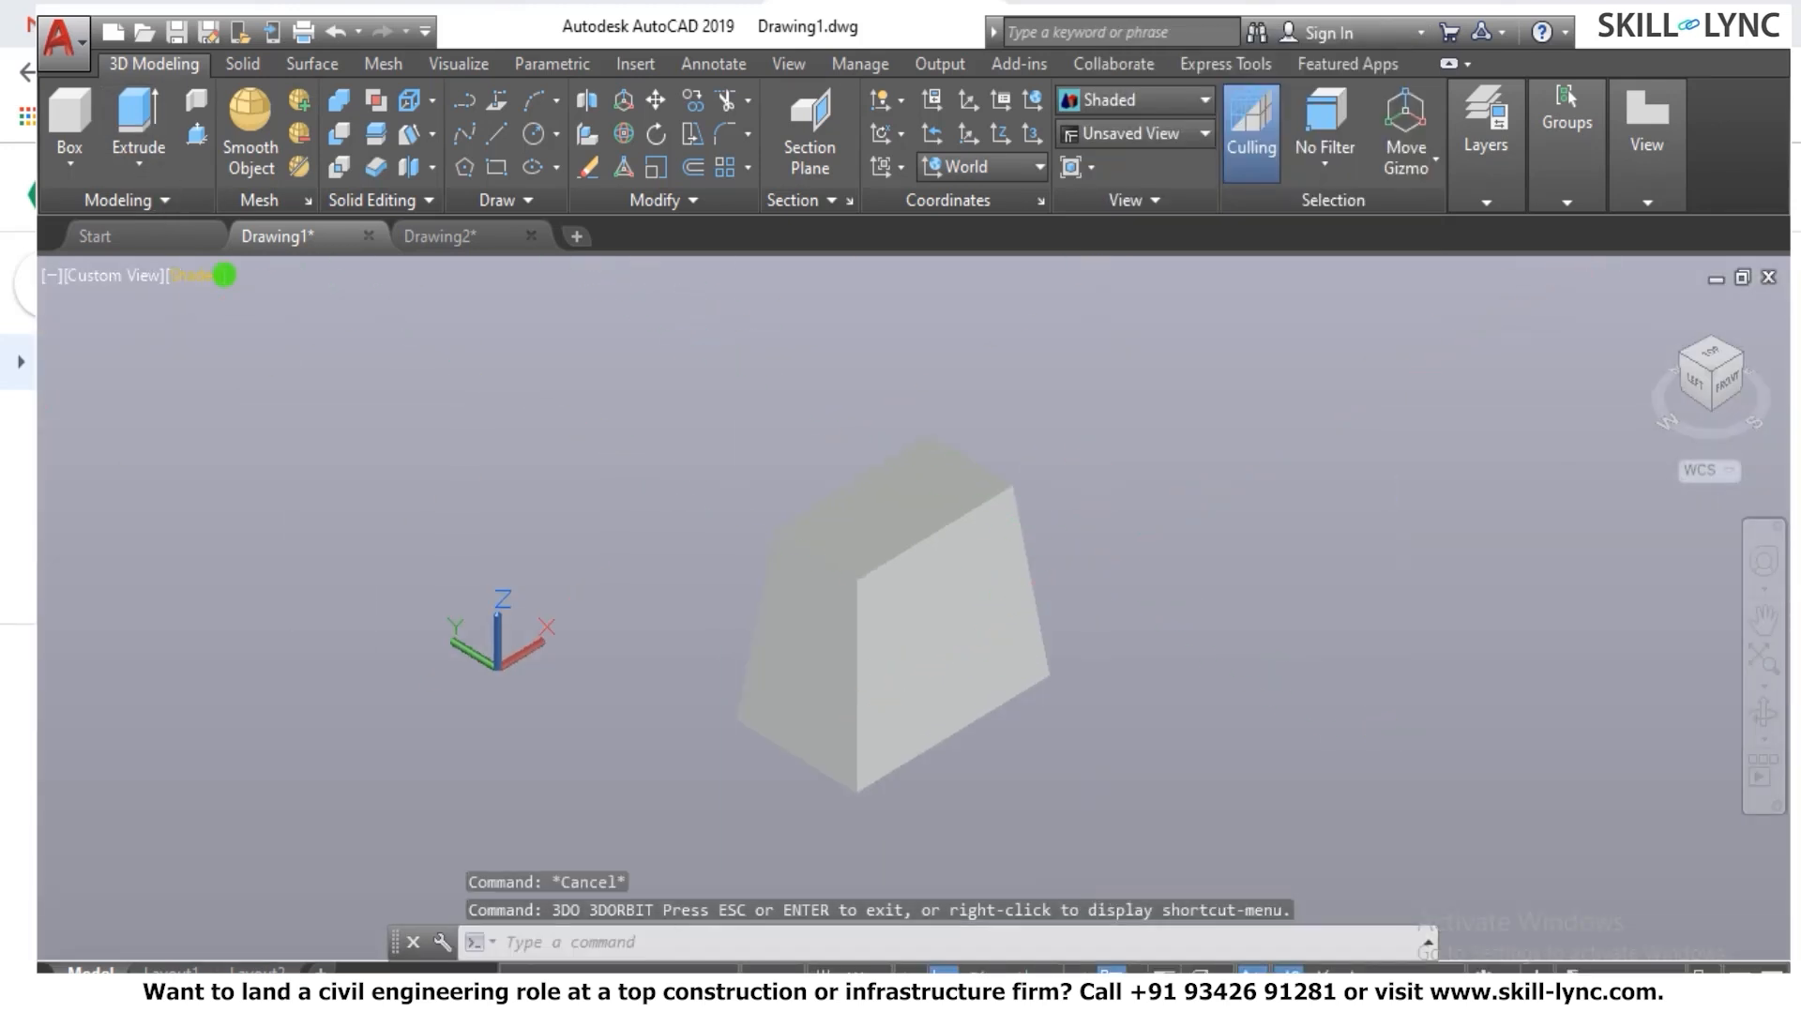
Switch the viewport's visual style to 2D Wireframe and back to Shaded.
left_click(212, 272)
left_click(268, 339)
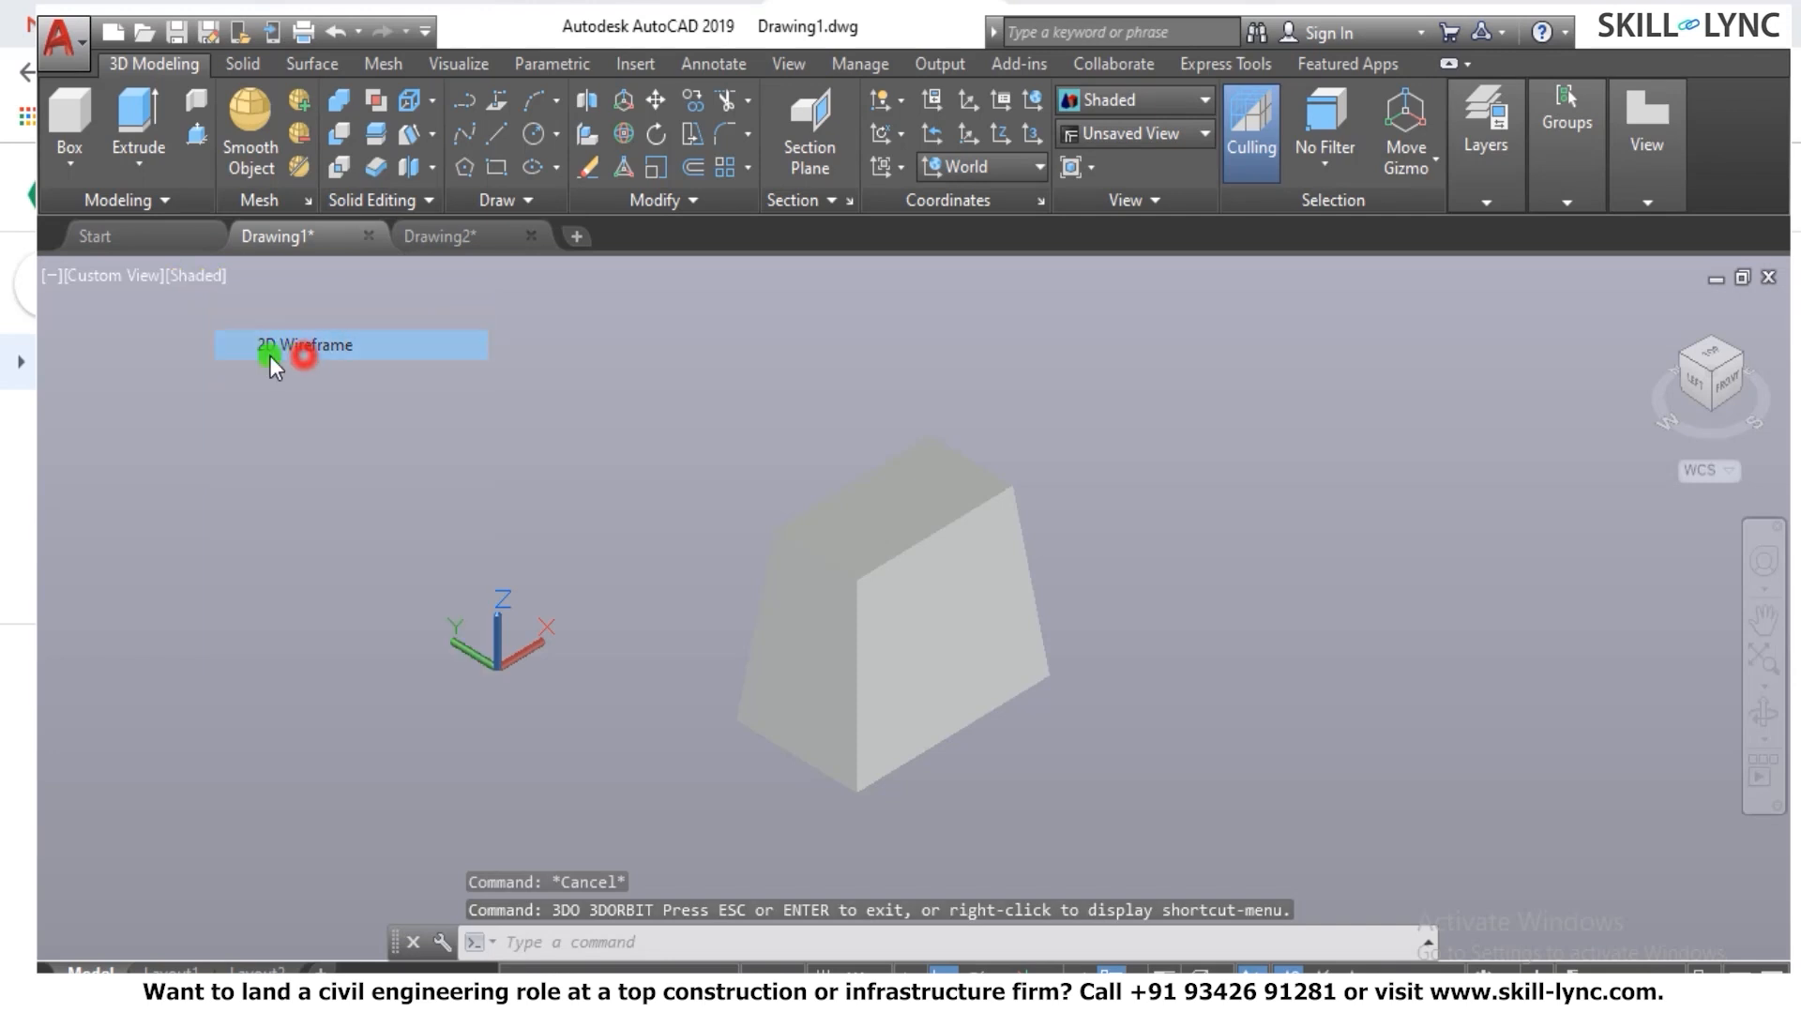
left_click(229, 283)
left_click(305, 470)
scroll(1192, 768, "up", 3)
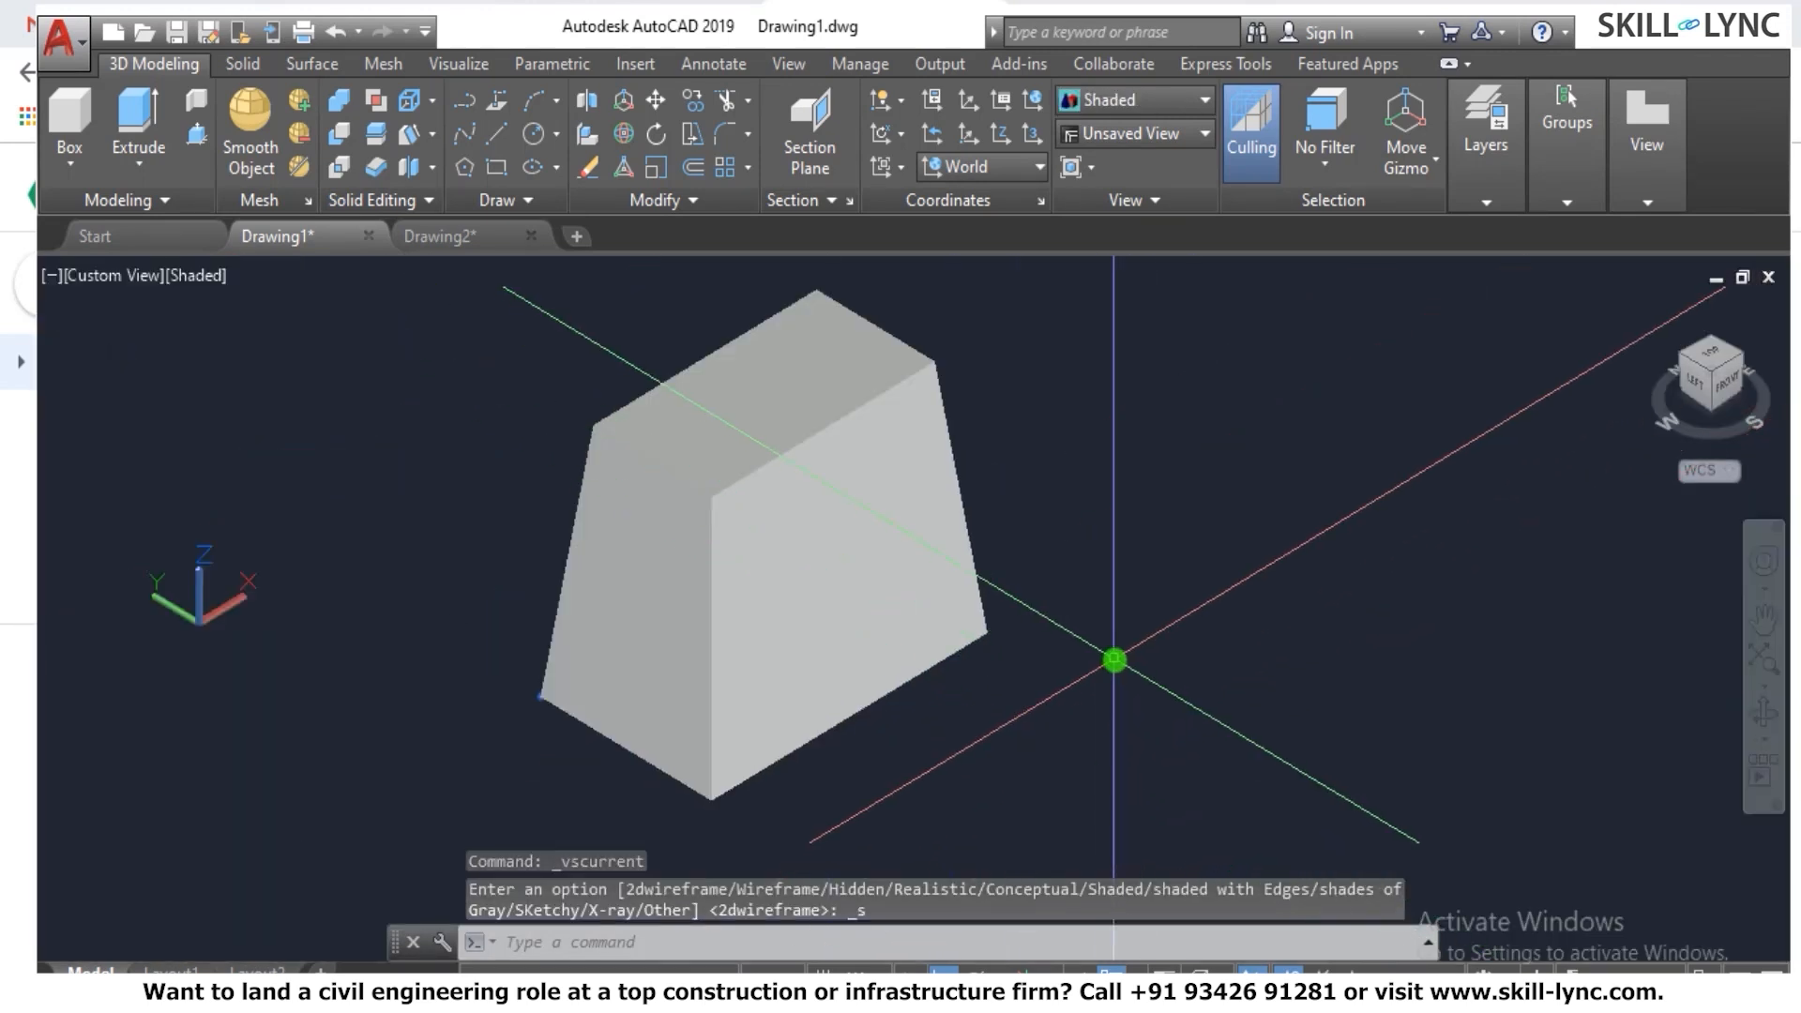
type("sol")
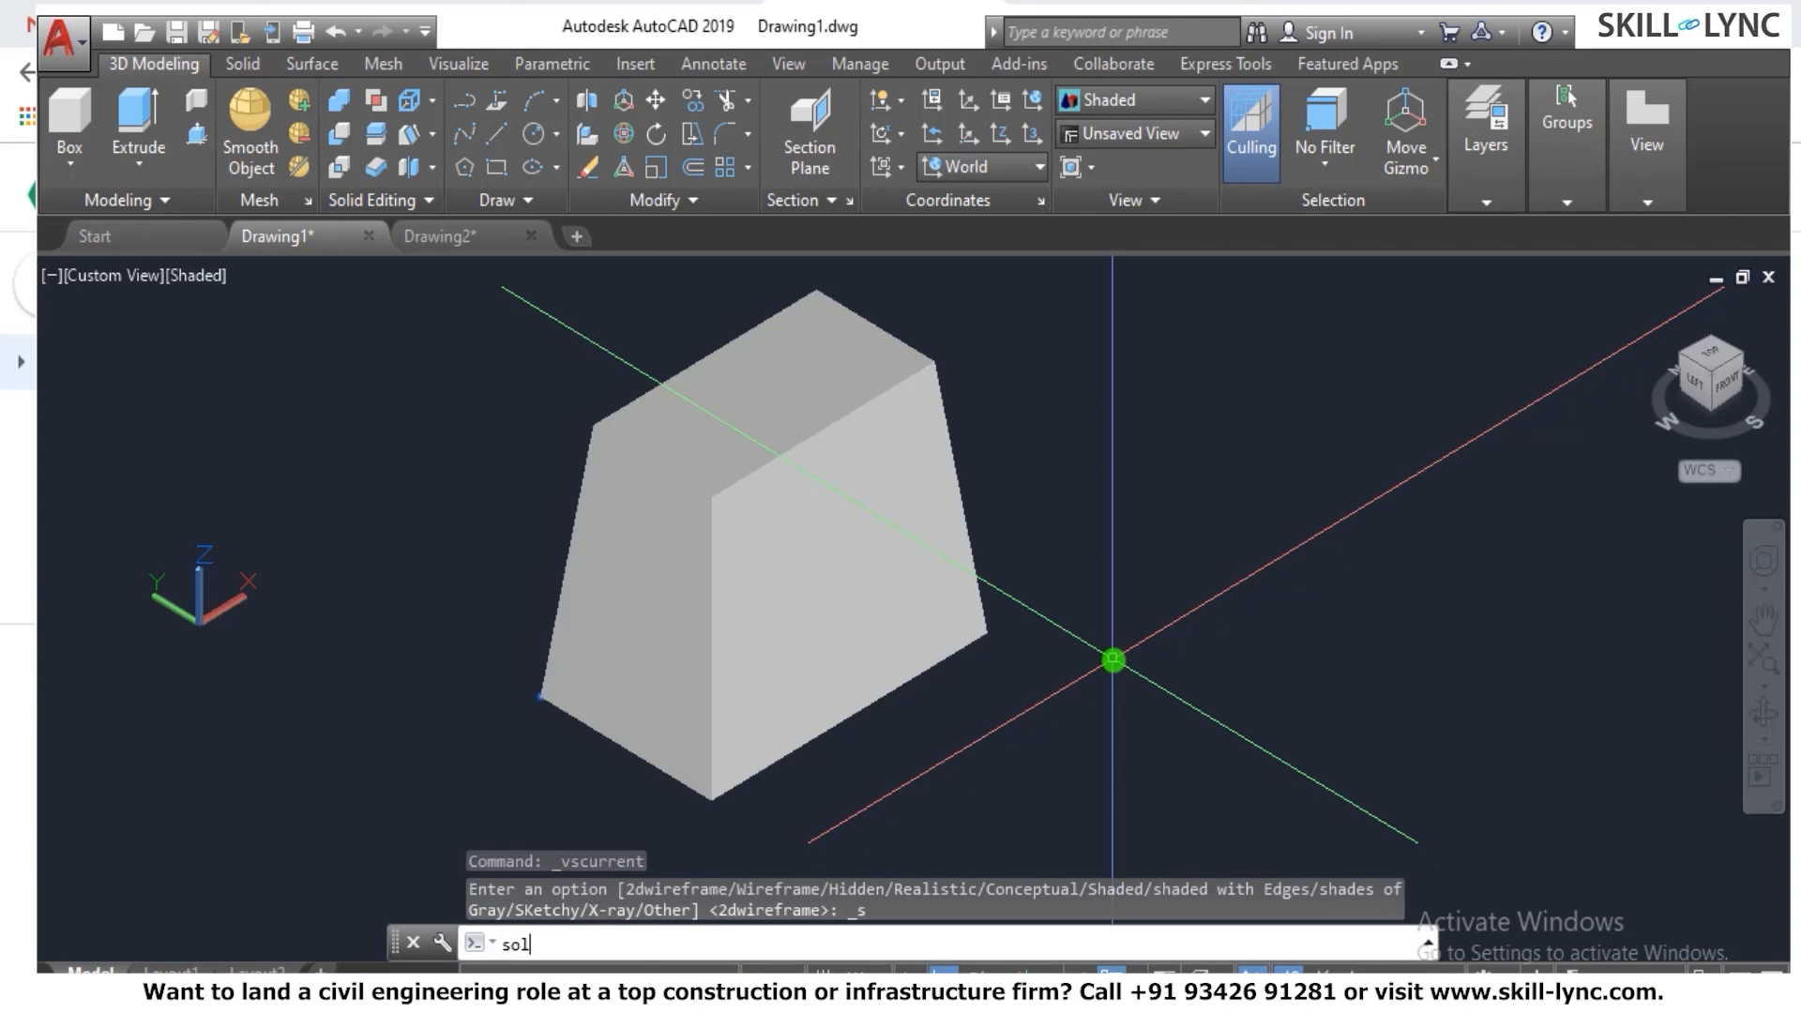
key("Return")
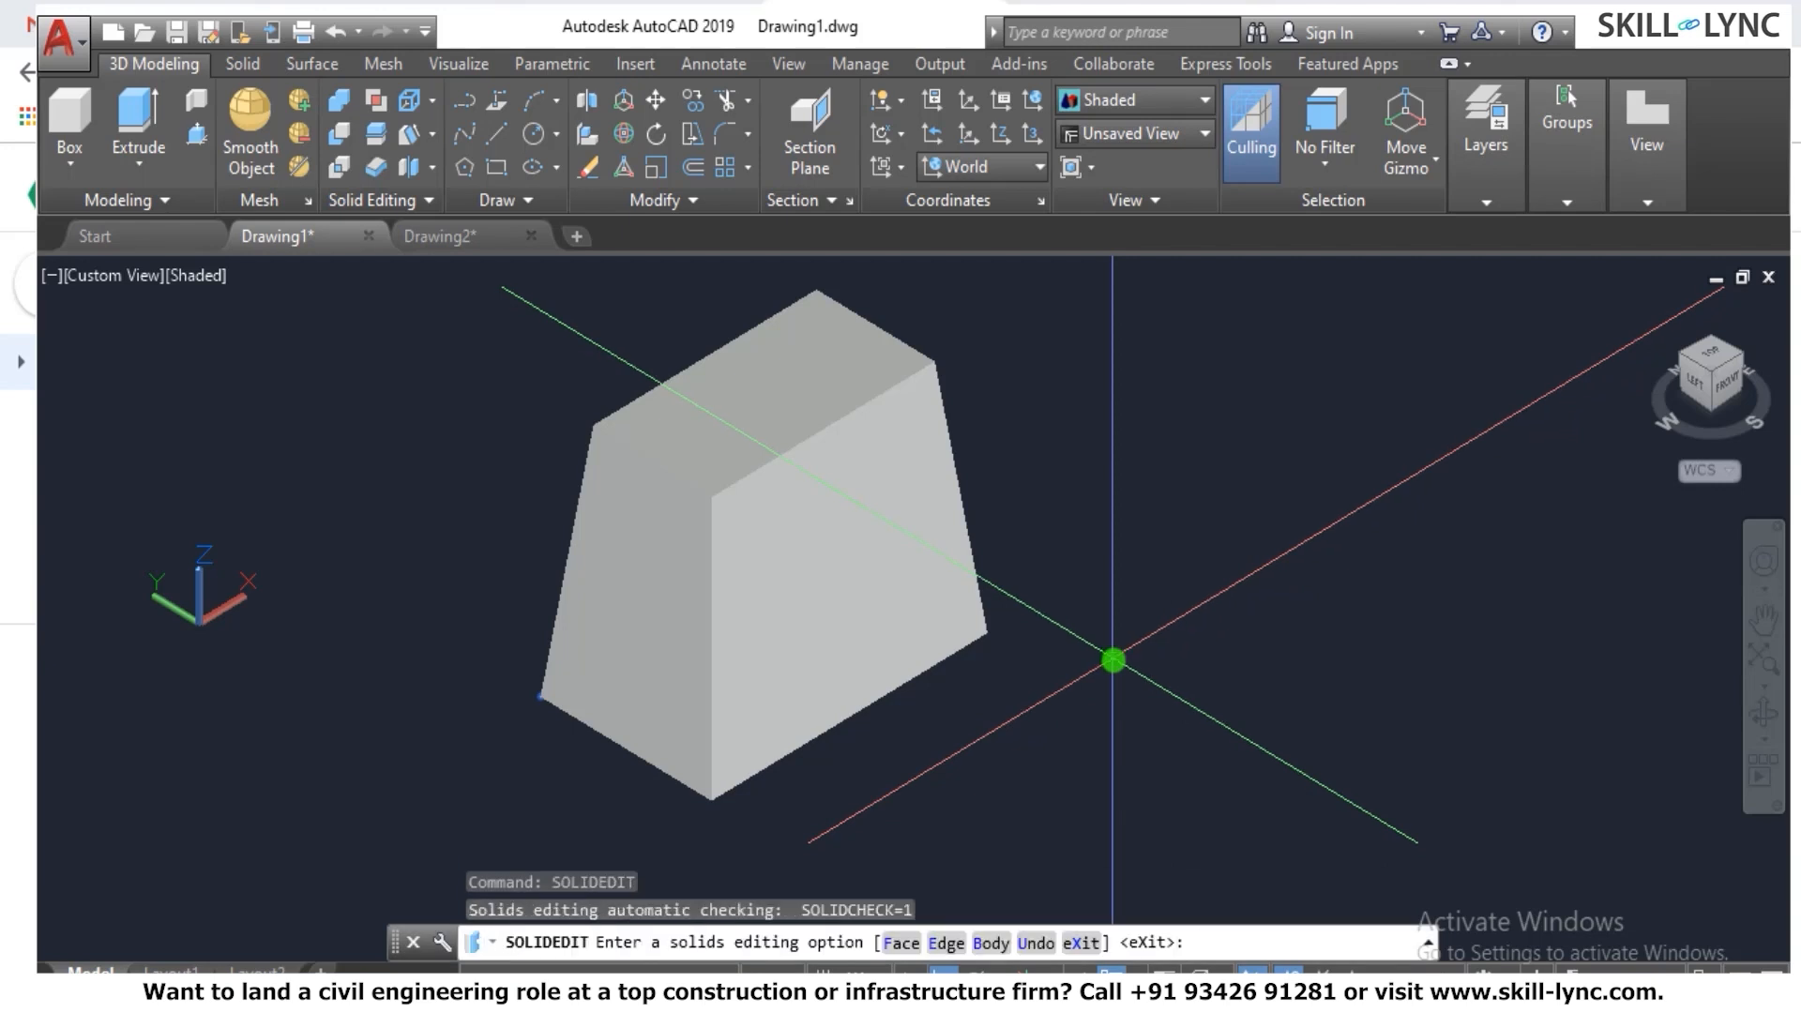
left_click(902, 943)
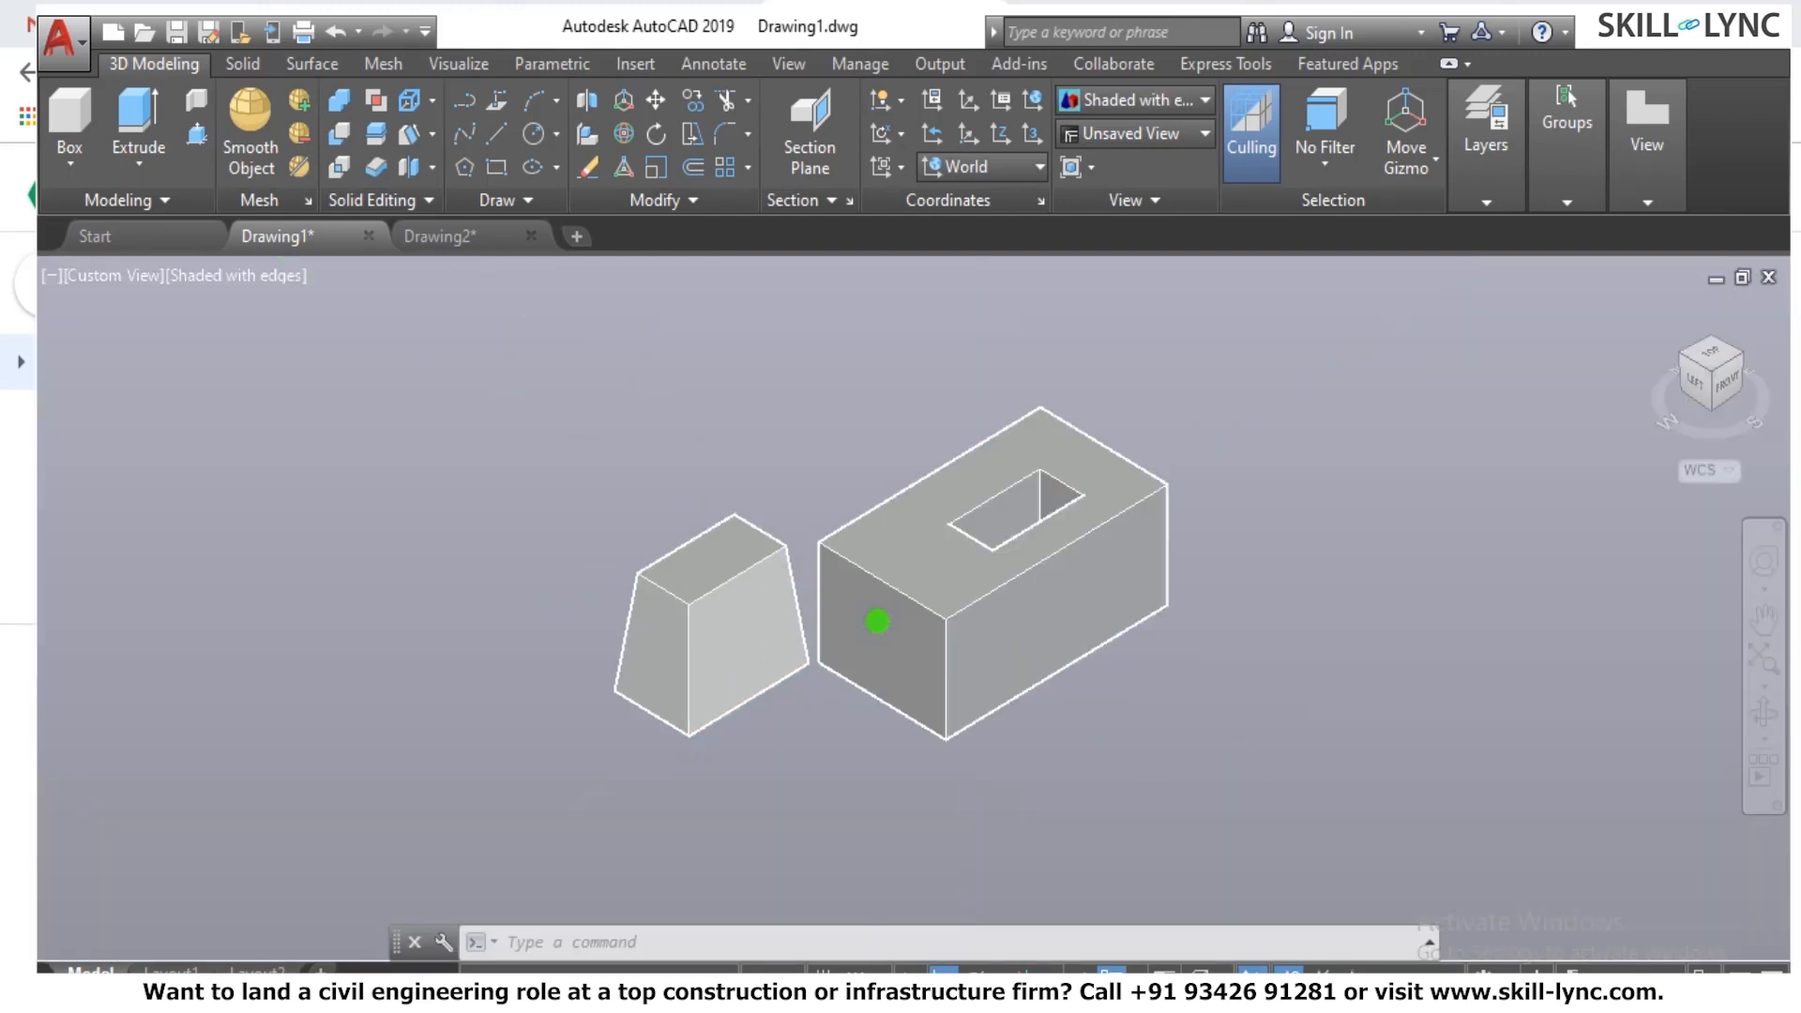
Move the front face of the box with the rectangular opening by @0,-40 from its lower far corner using SOLIDEDIT, and end the command.
left_click_drag(876, 622, 707, 692)
key("Escape")
key("Escape")
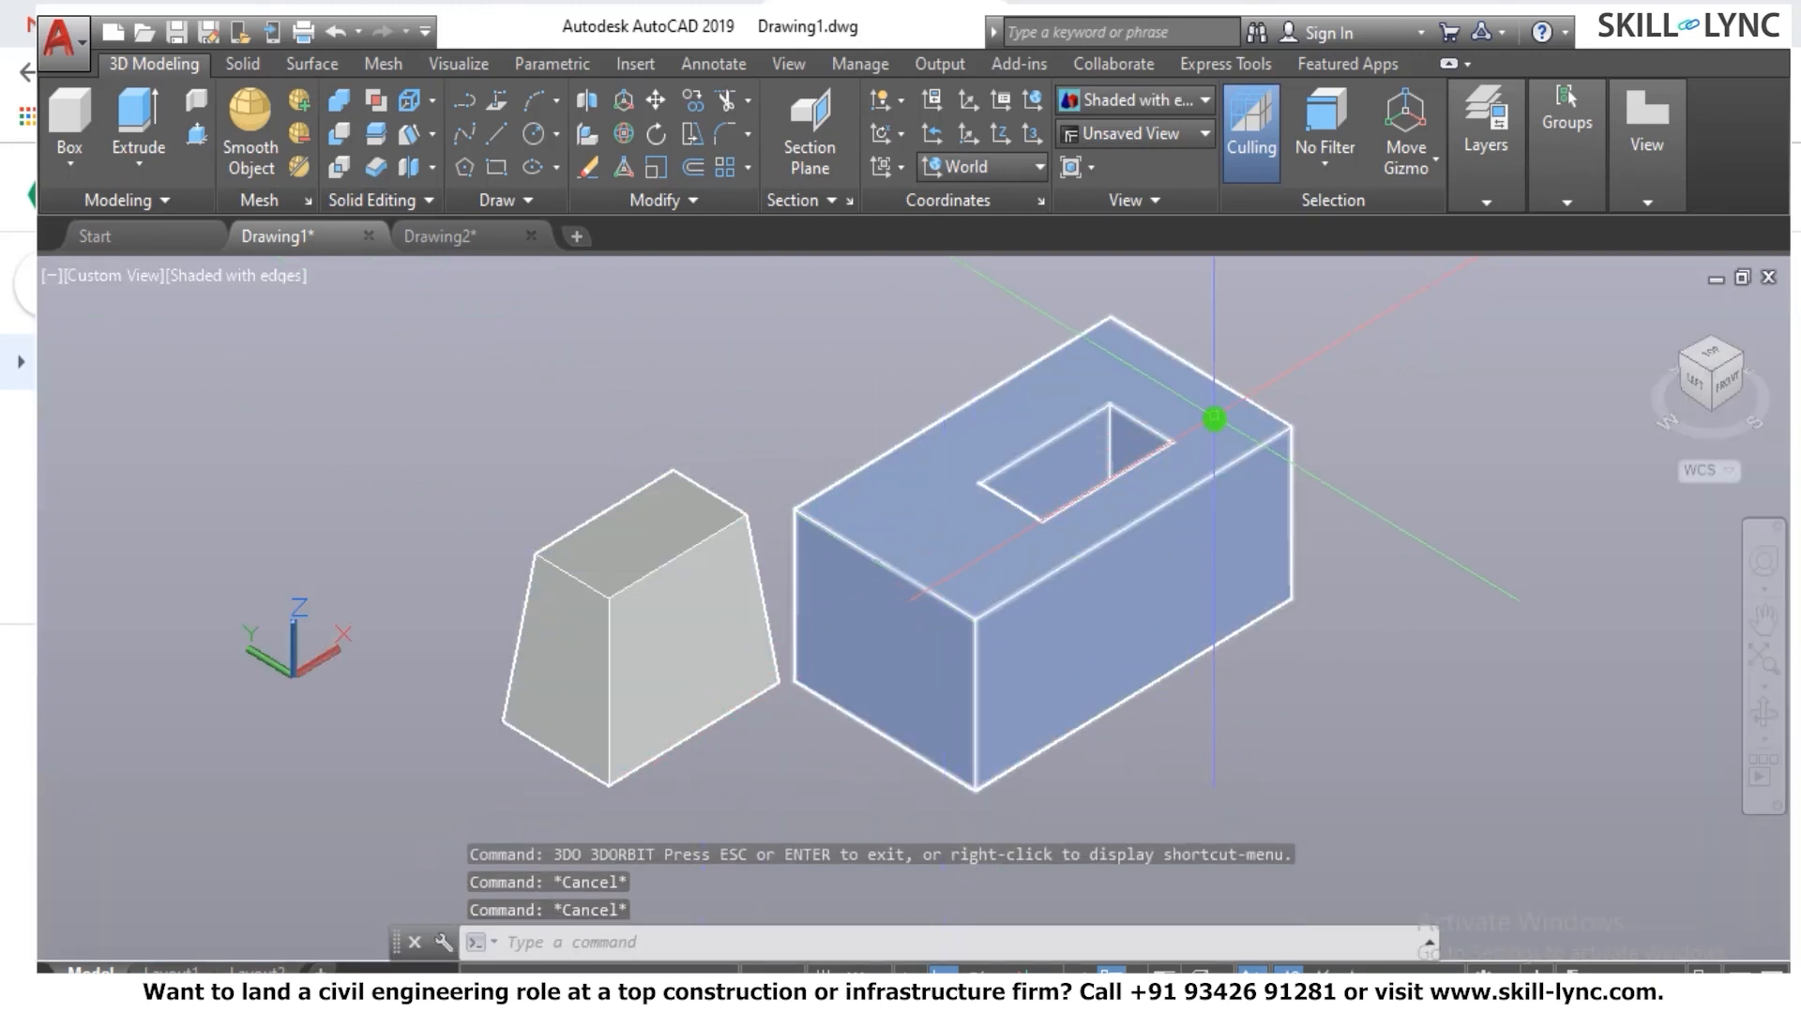
type("sp")
type("lidedi")
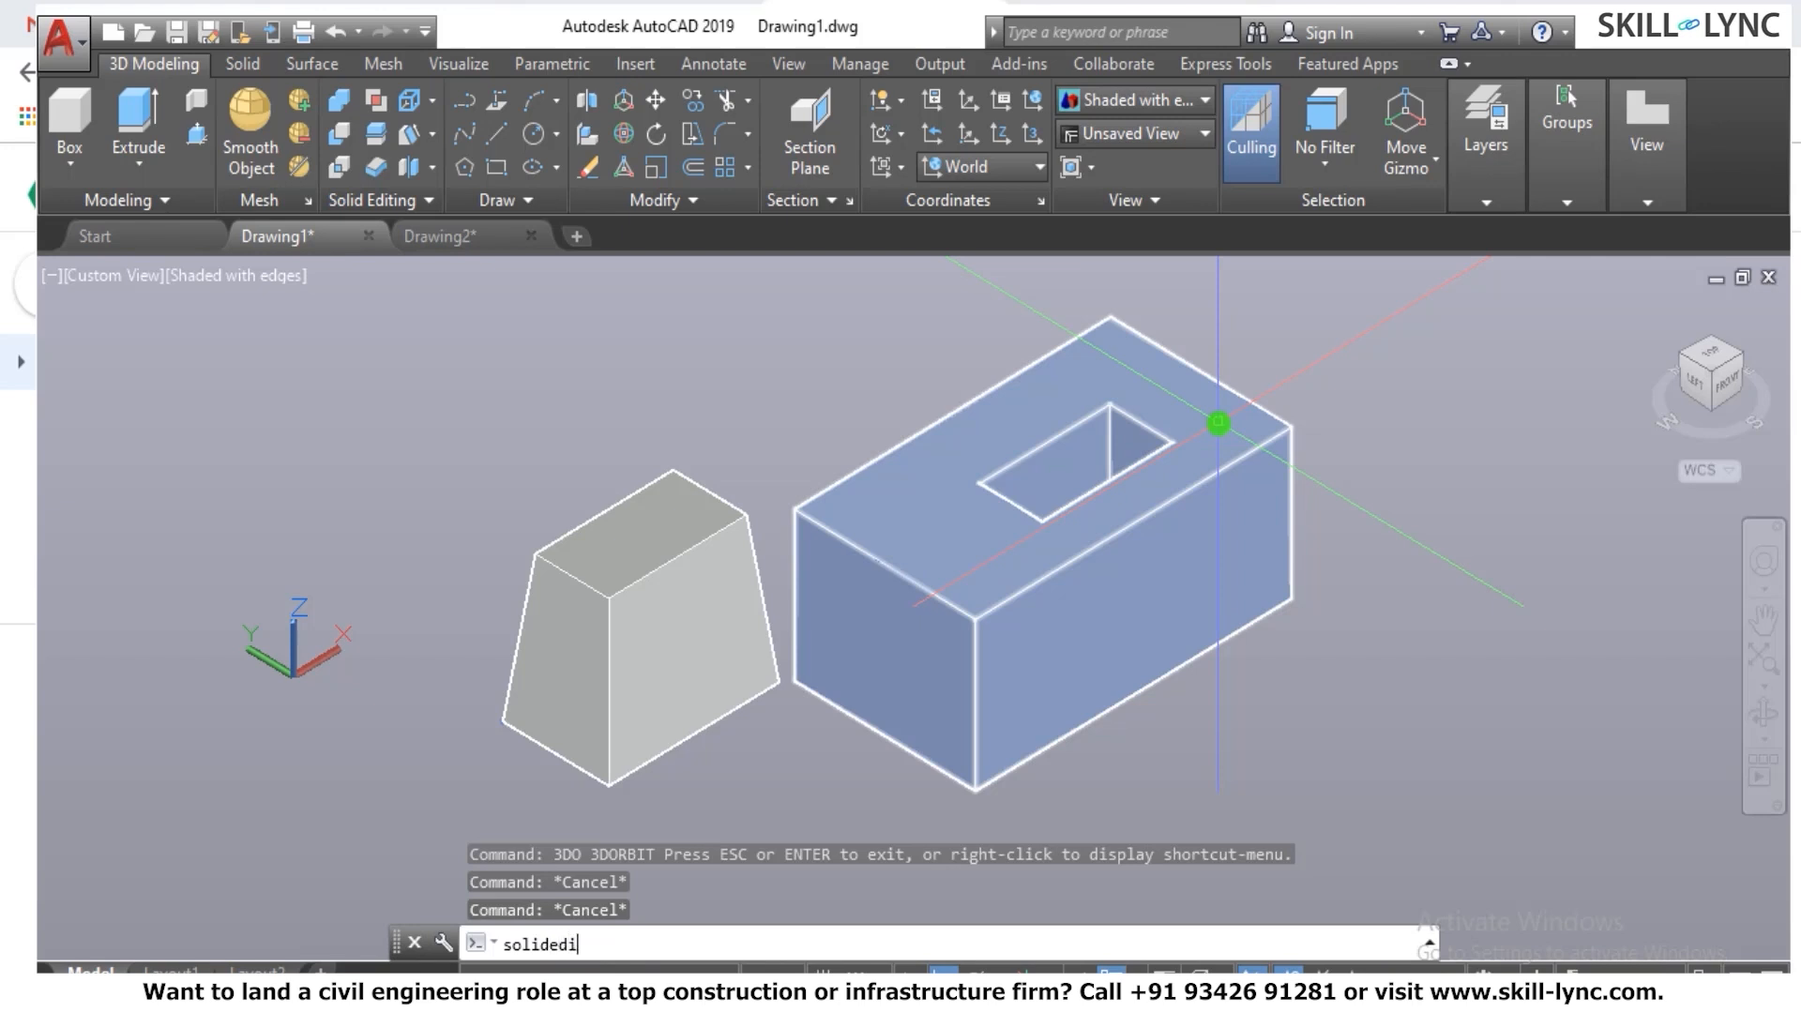
type("t")
key("Return")
type("f")
key("Return")
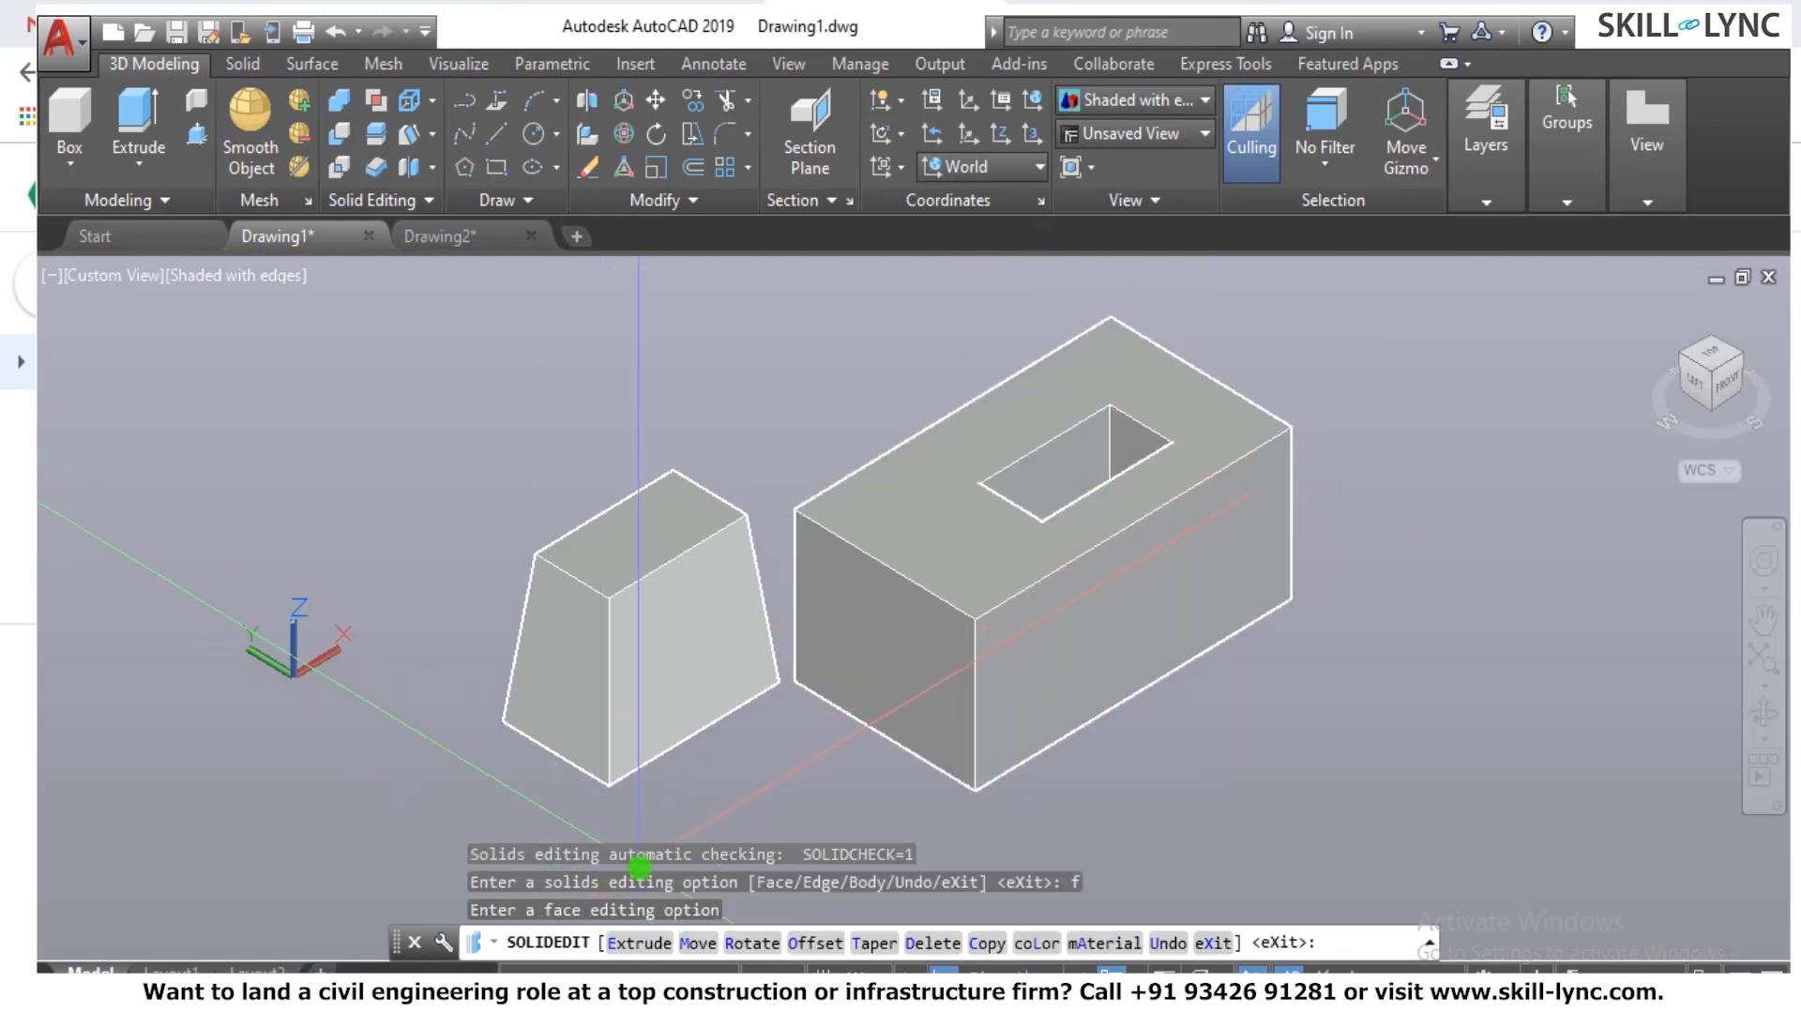
left_click(697, 943)
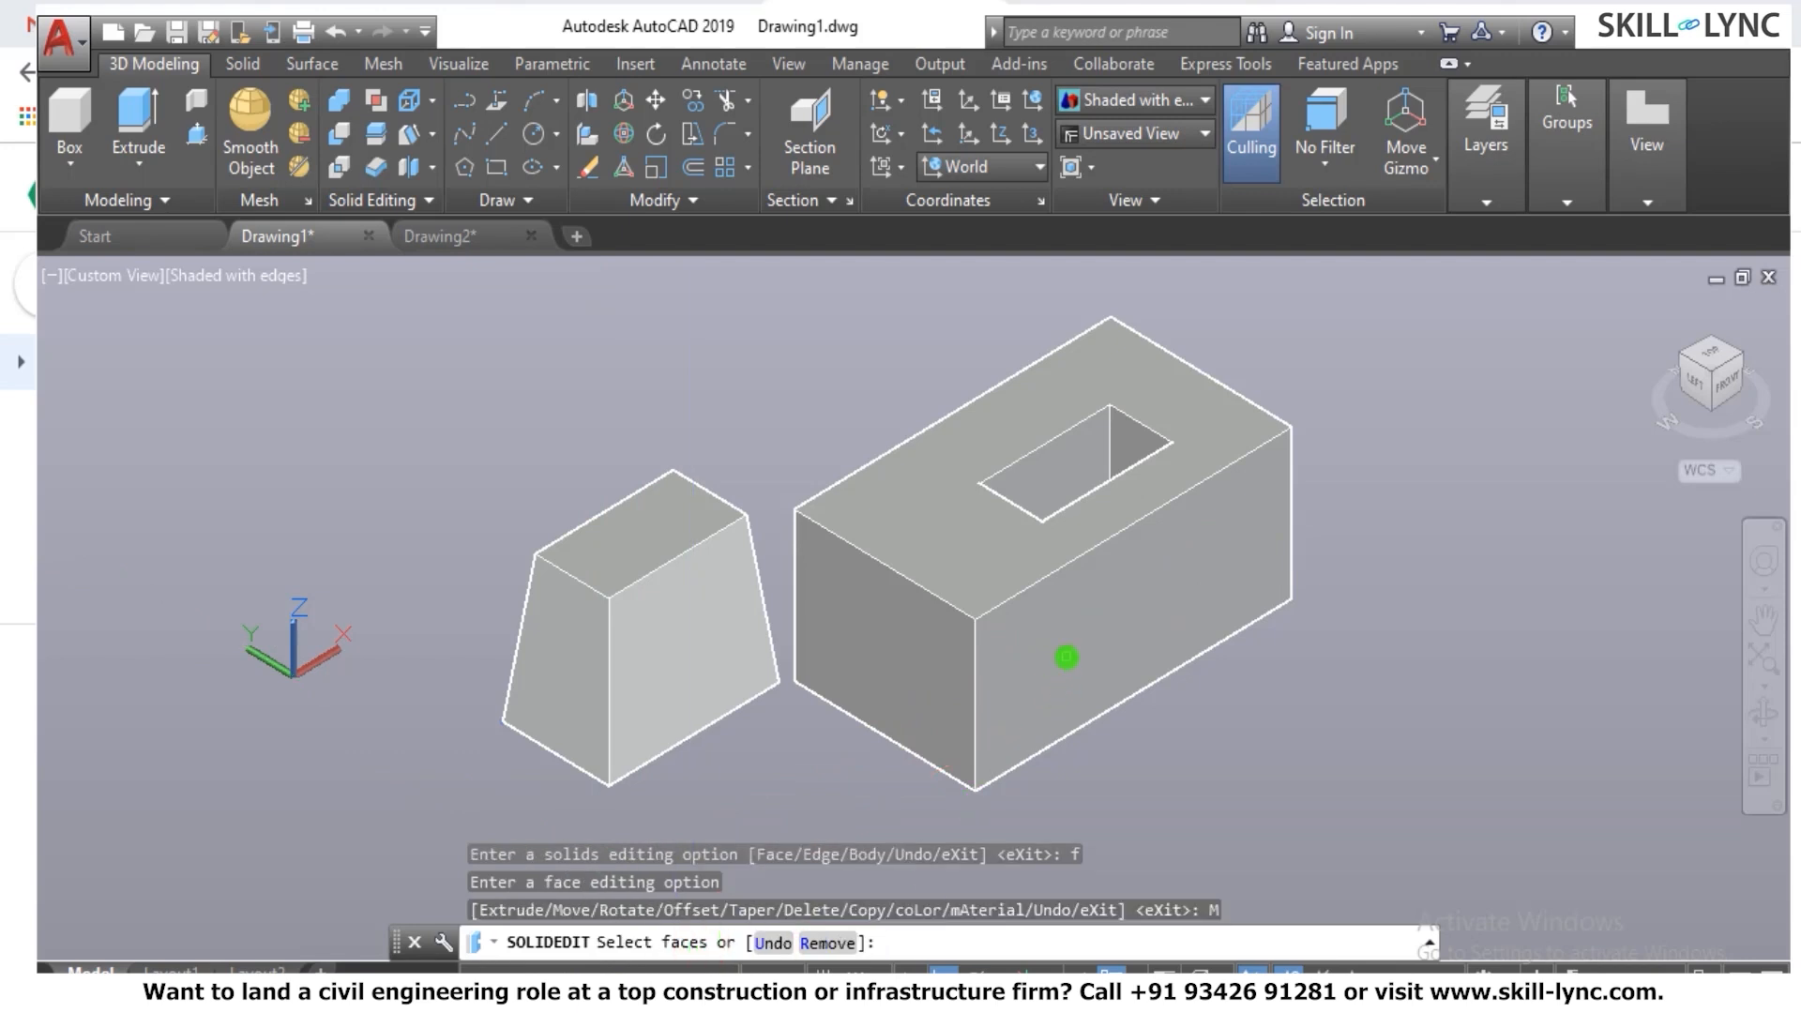
left_click(1066, 656)
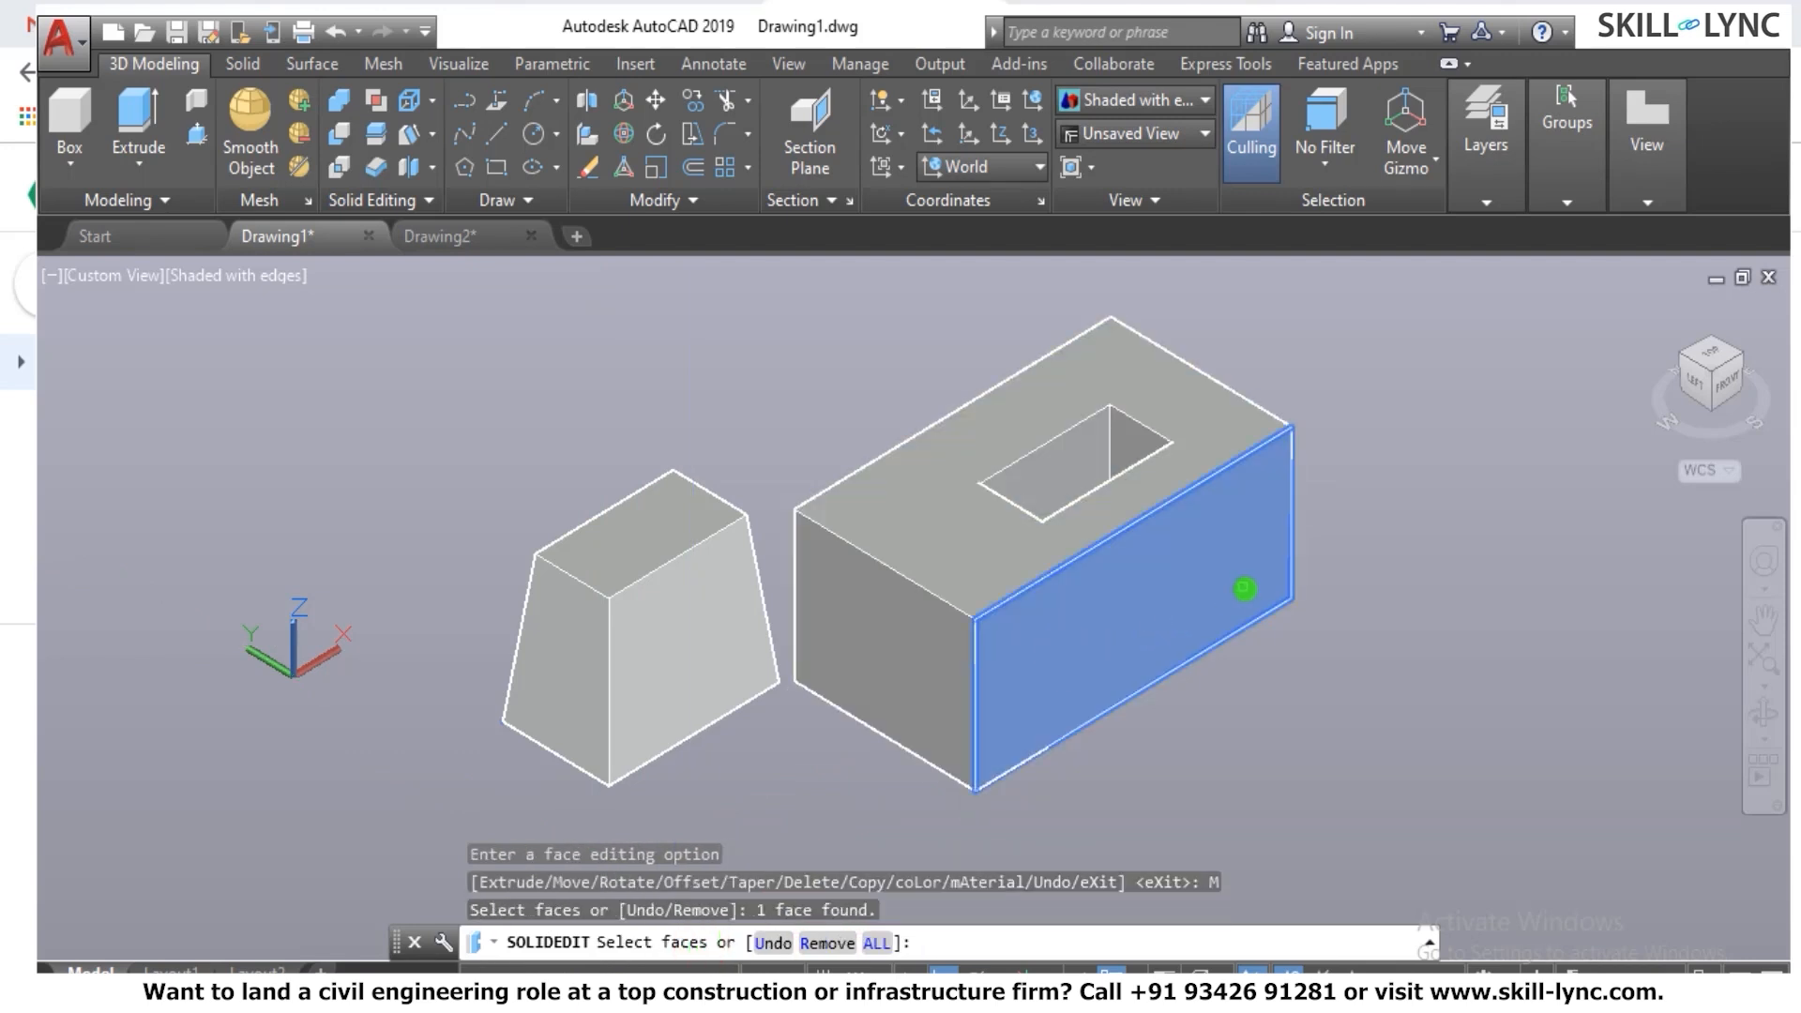
key("Return")
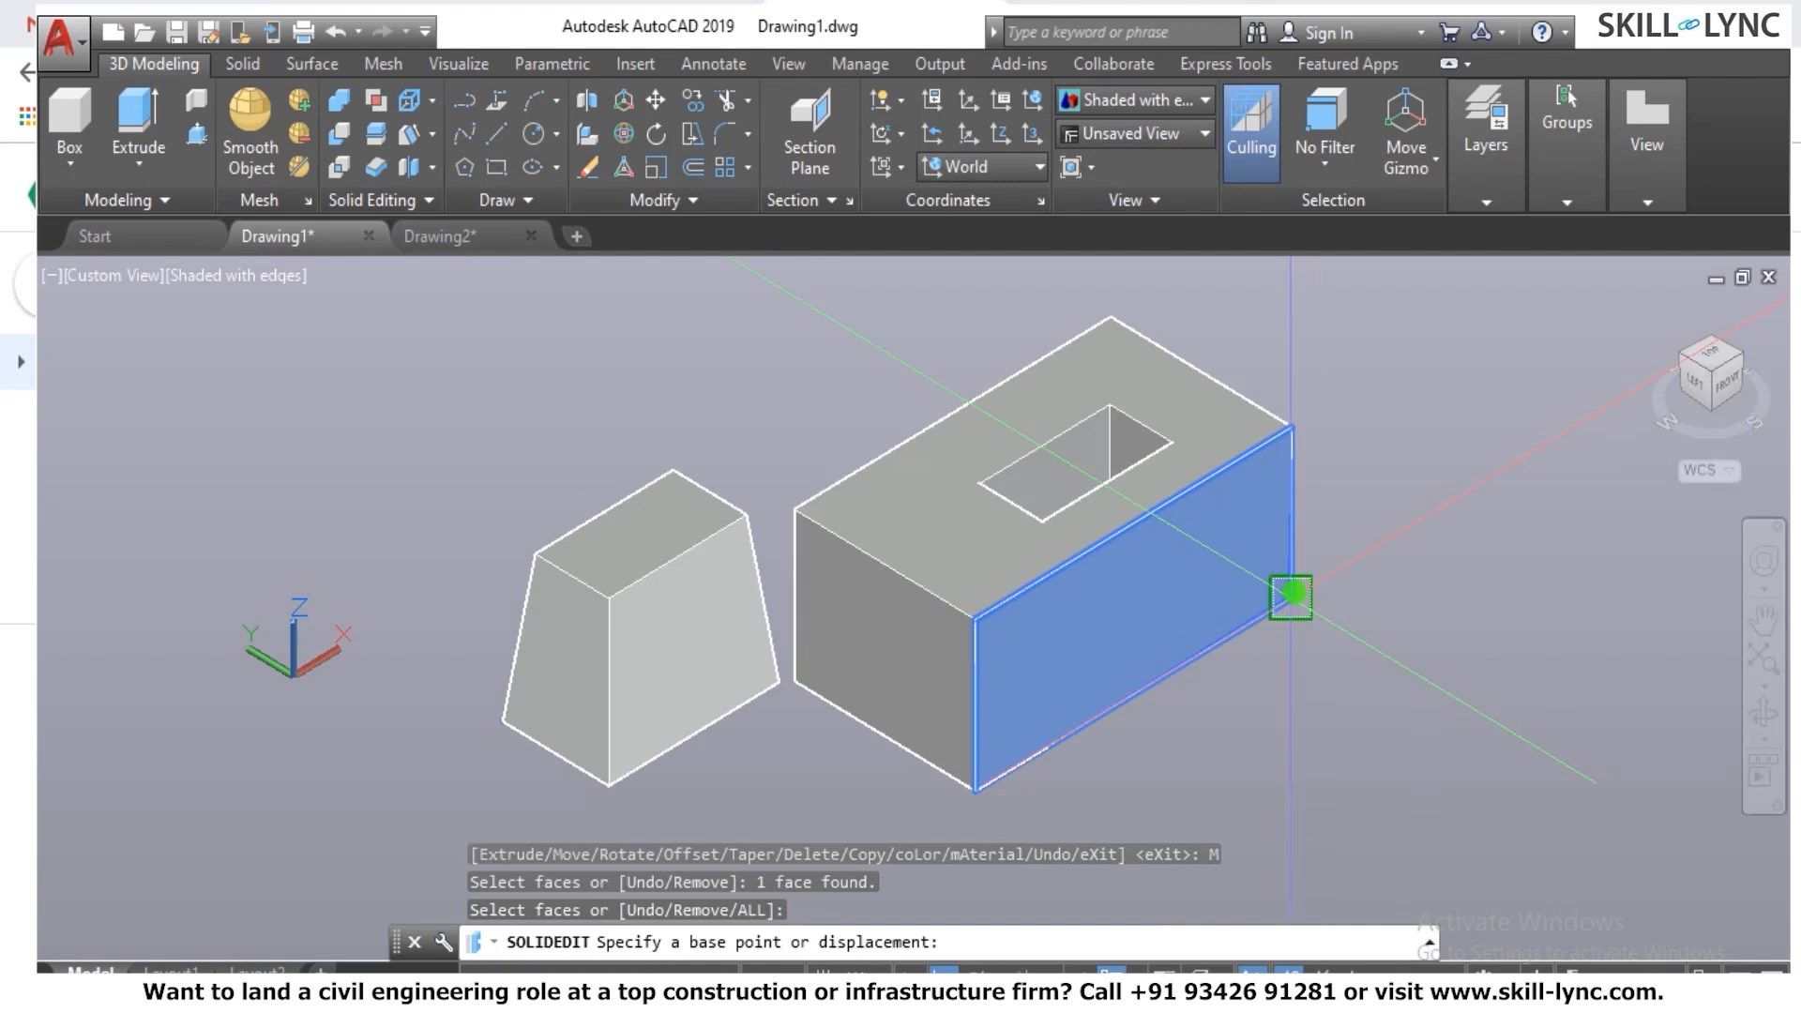
left_click(1292, 598)
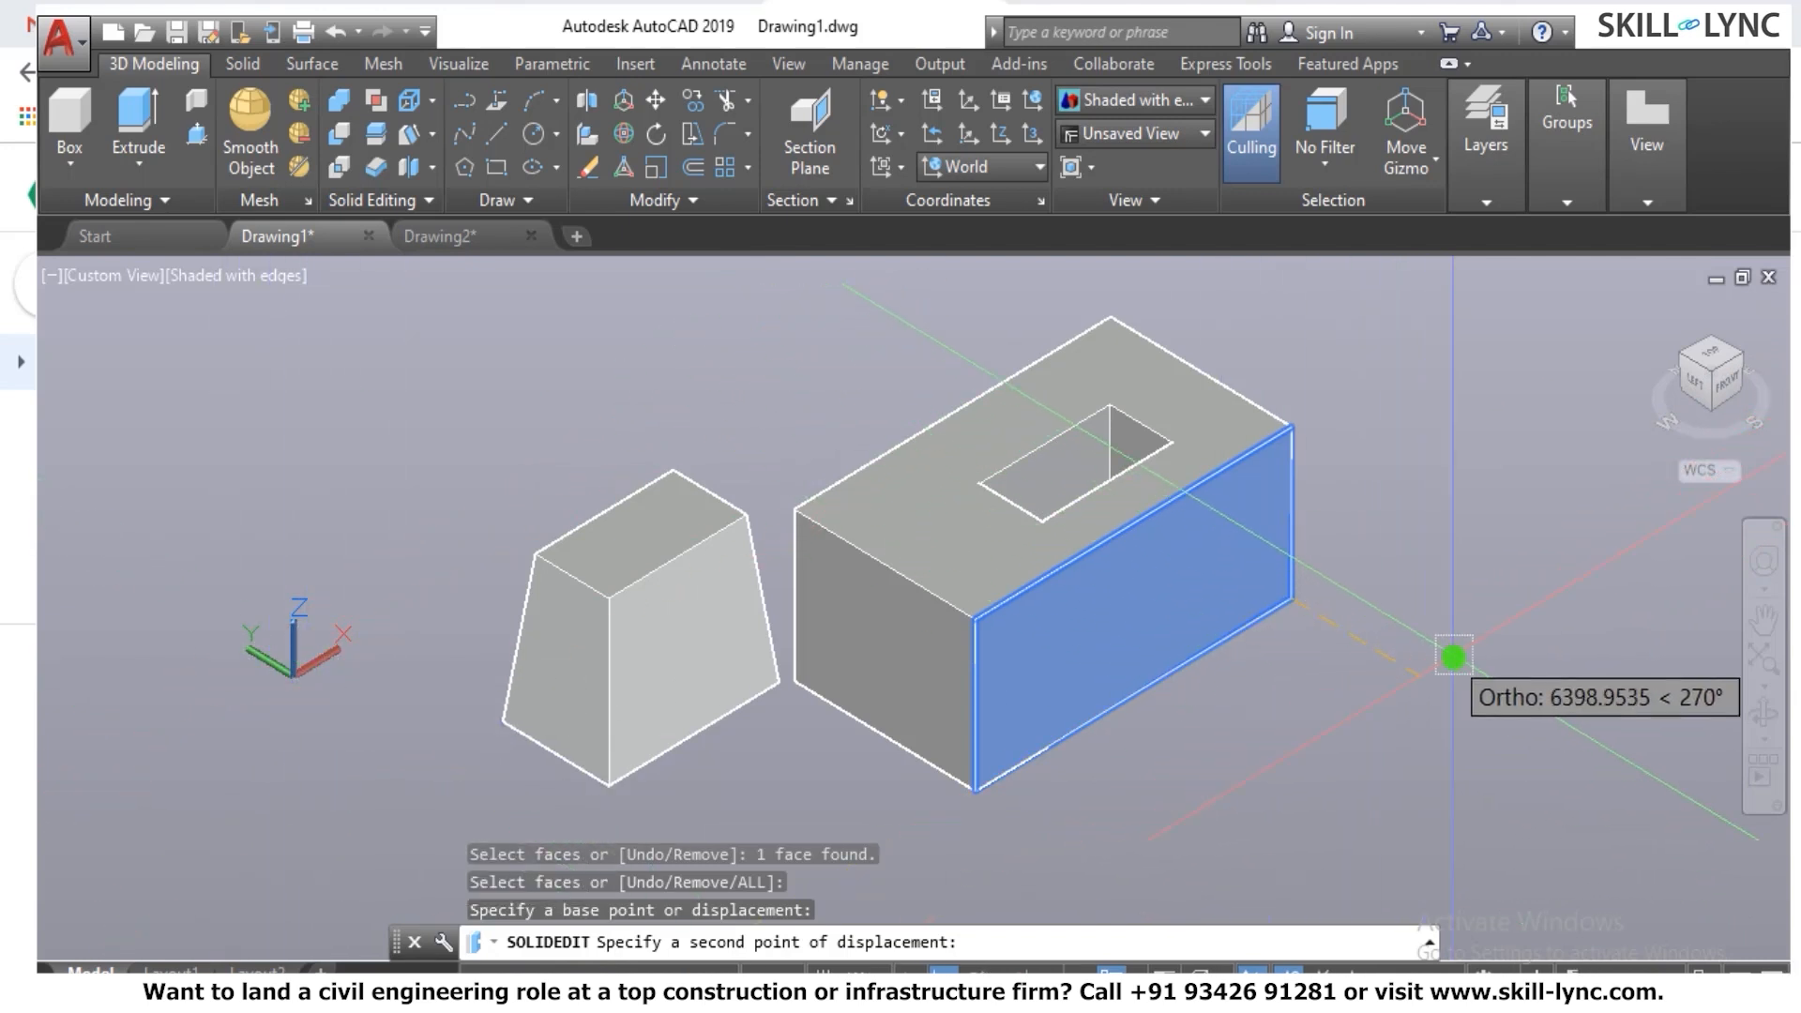
type("@0,-40")
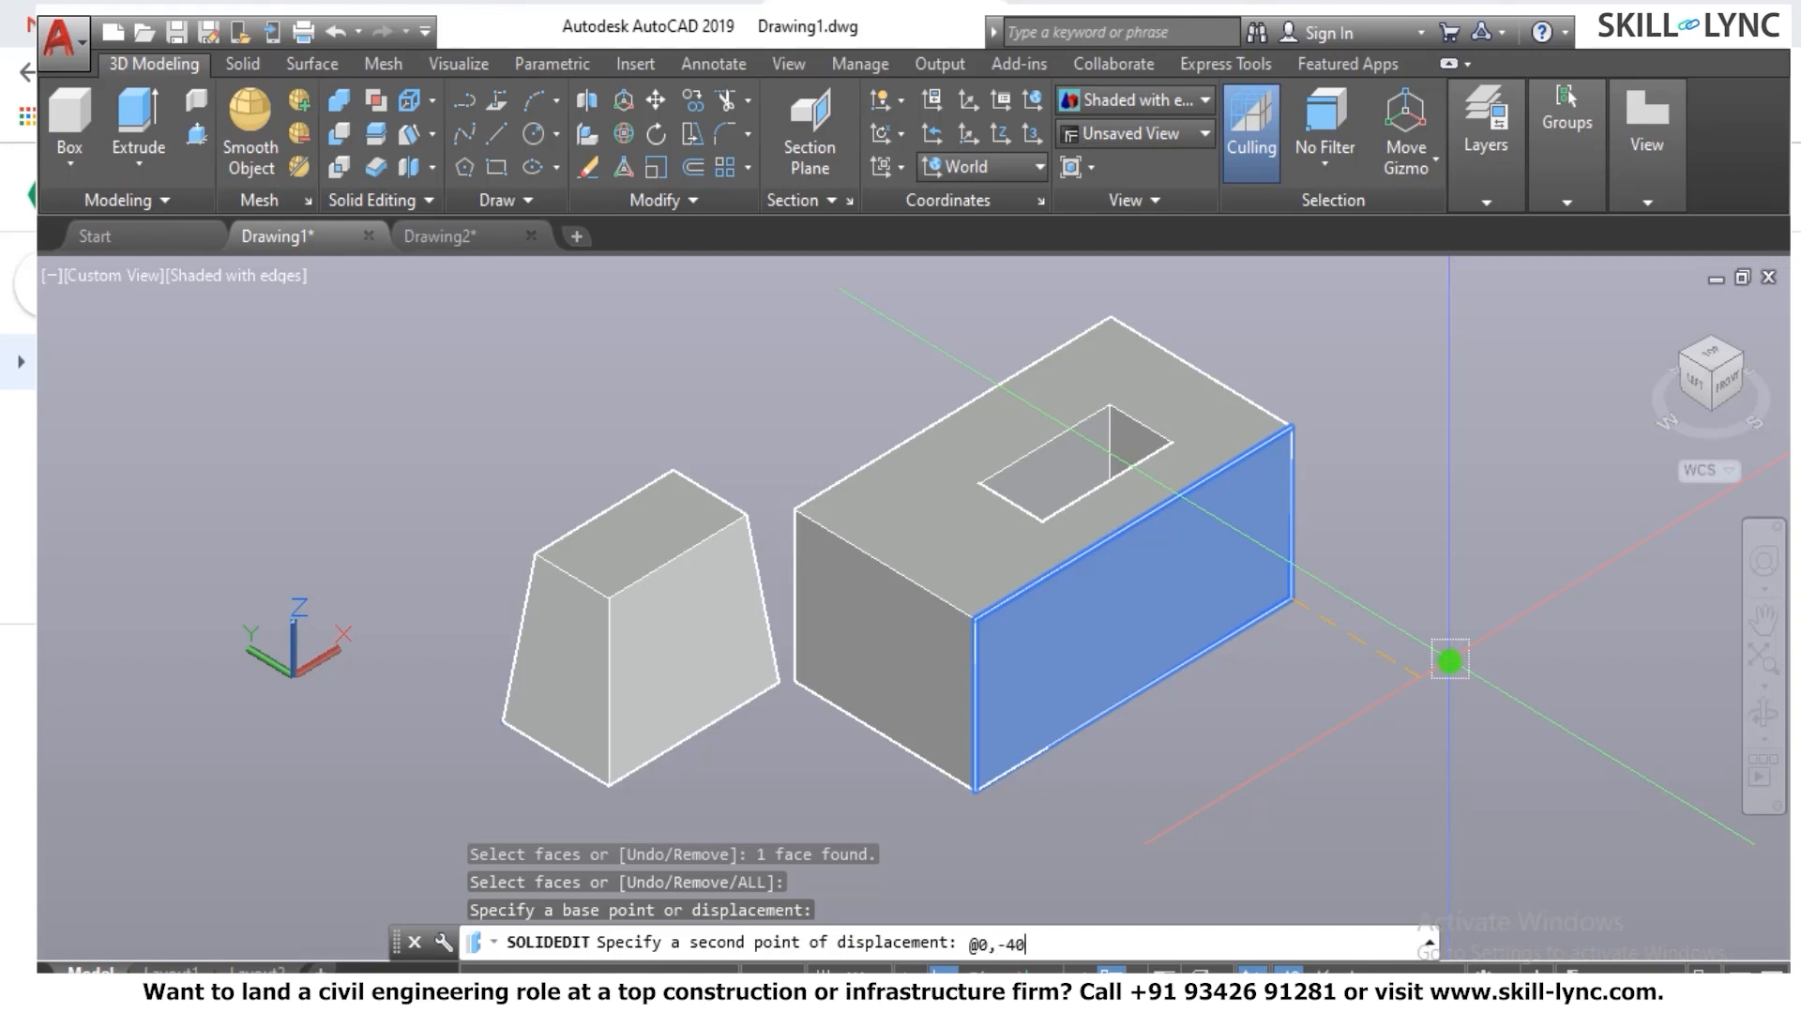
key("Return")
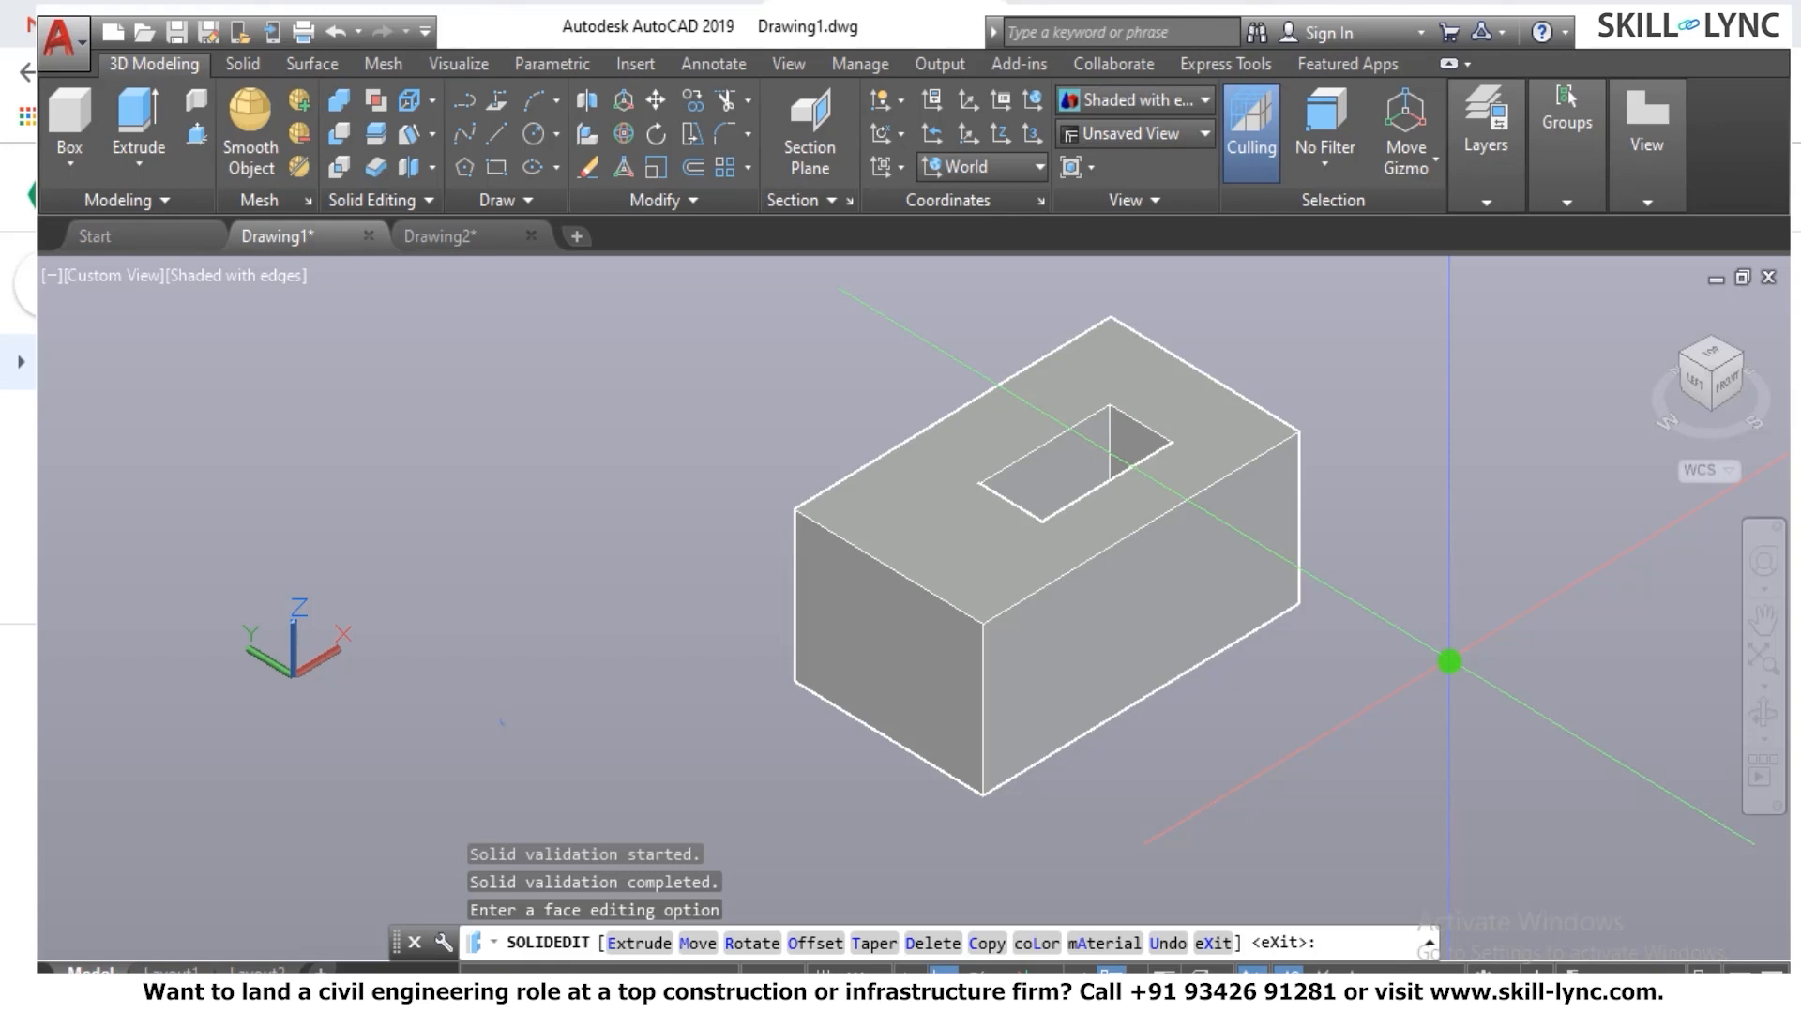
key("Escape")
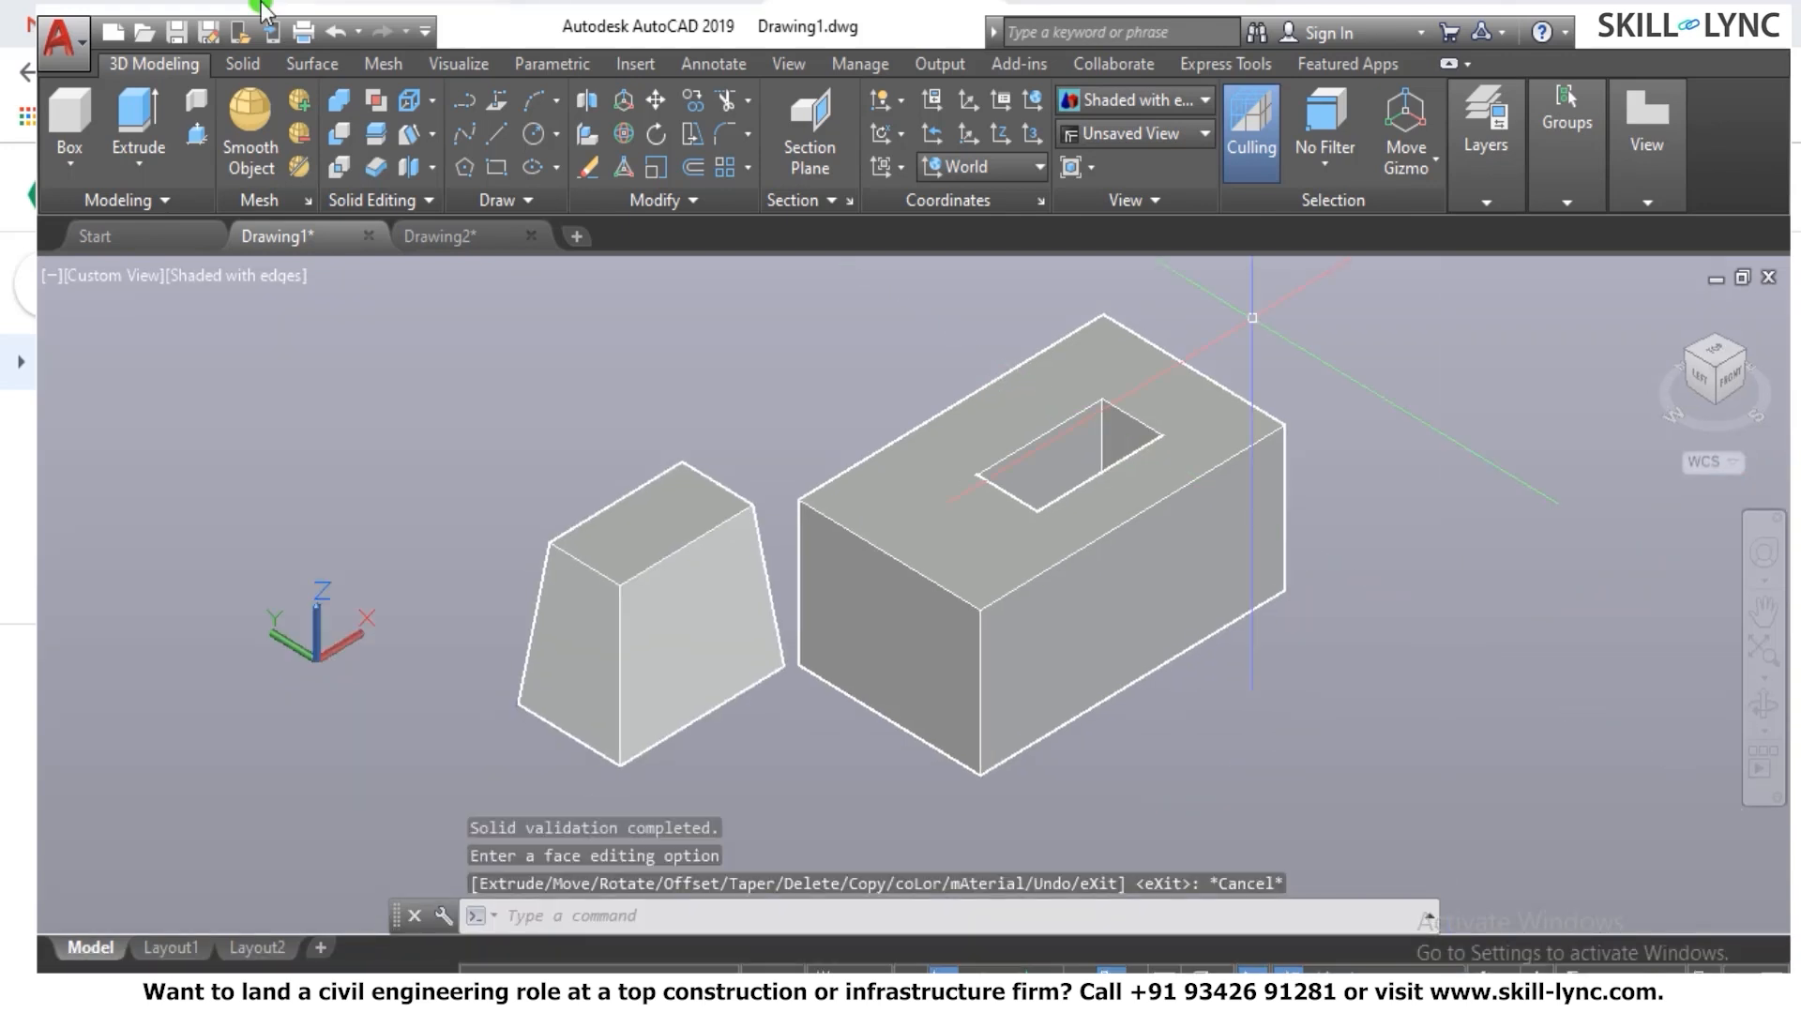
Move the top face of the tapered box by @0,0,700 from its near corner using Move Faces.
left_click(431, 131)
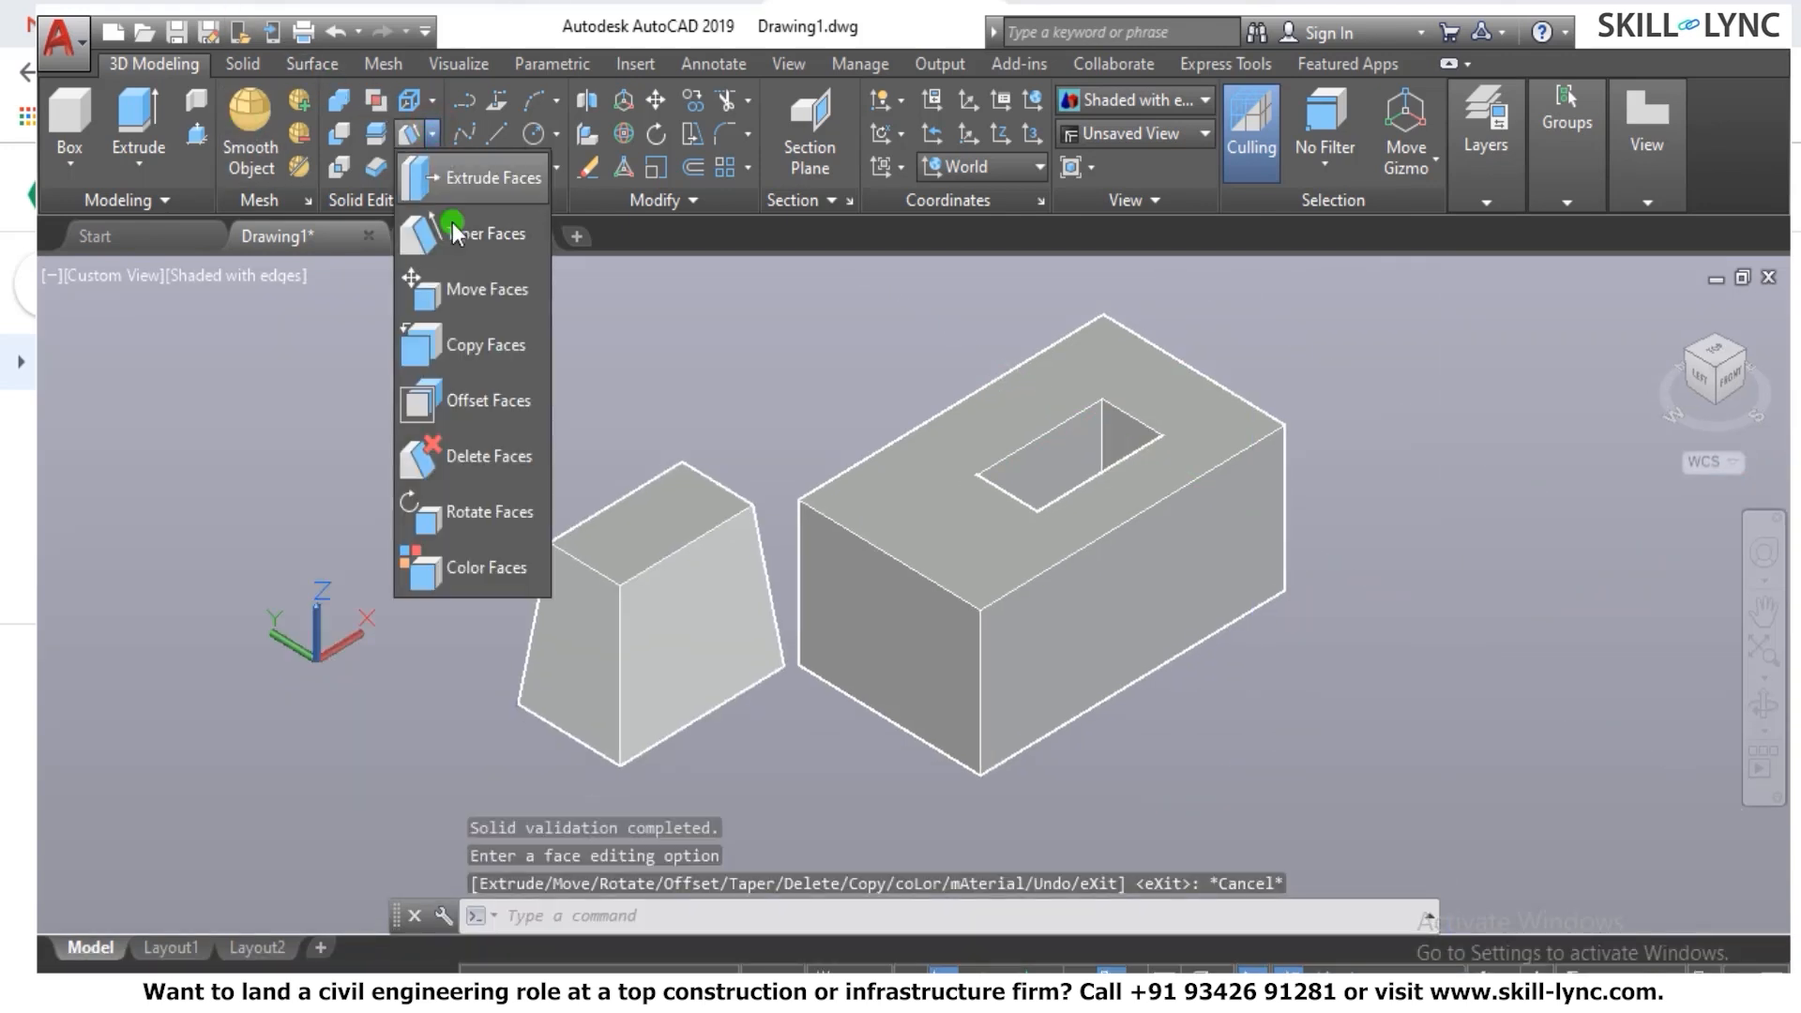
left_click(451, 291)
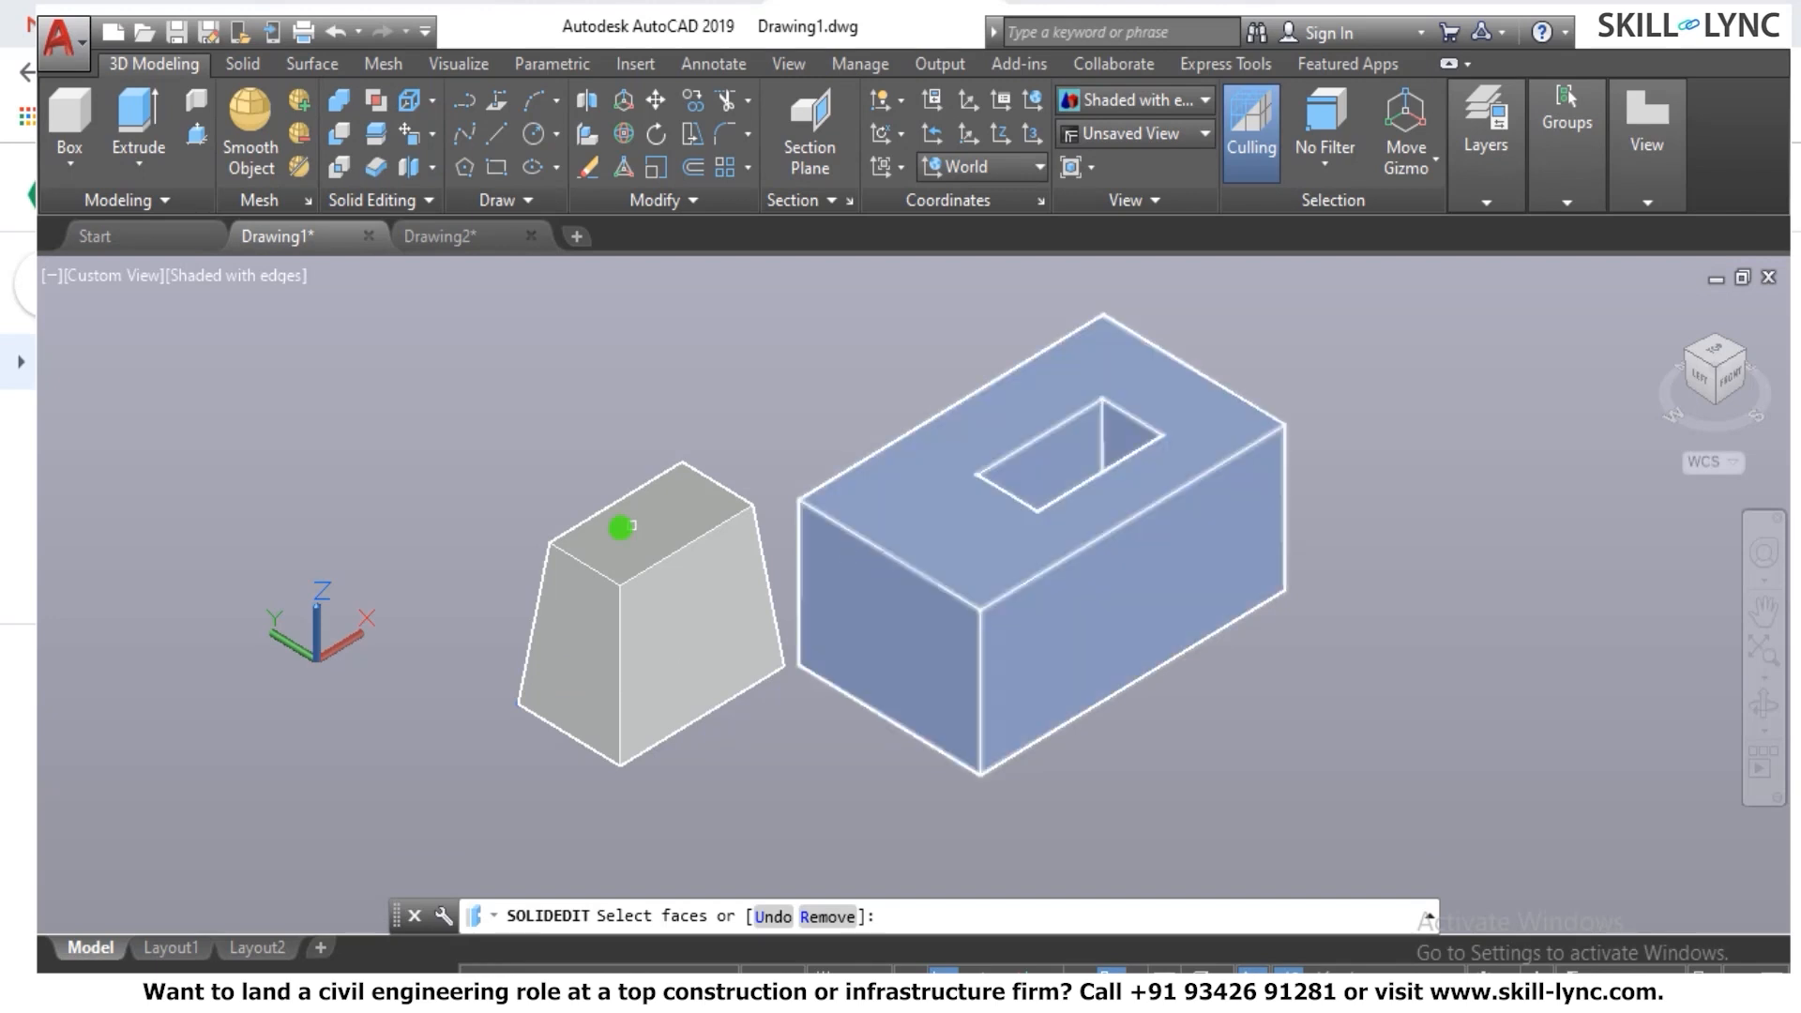
left_click(635, 512)
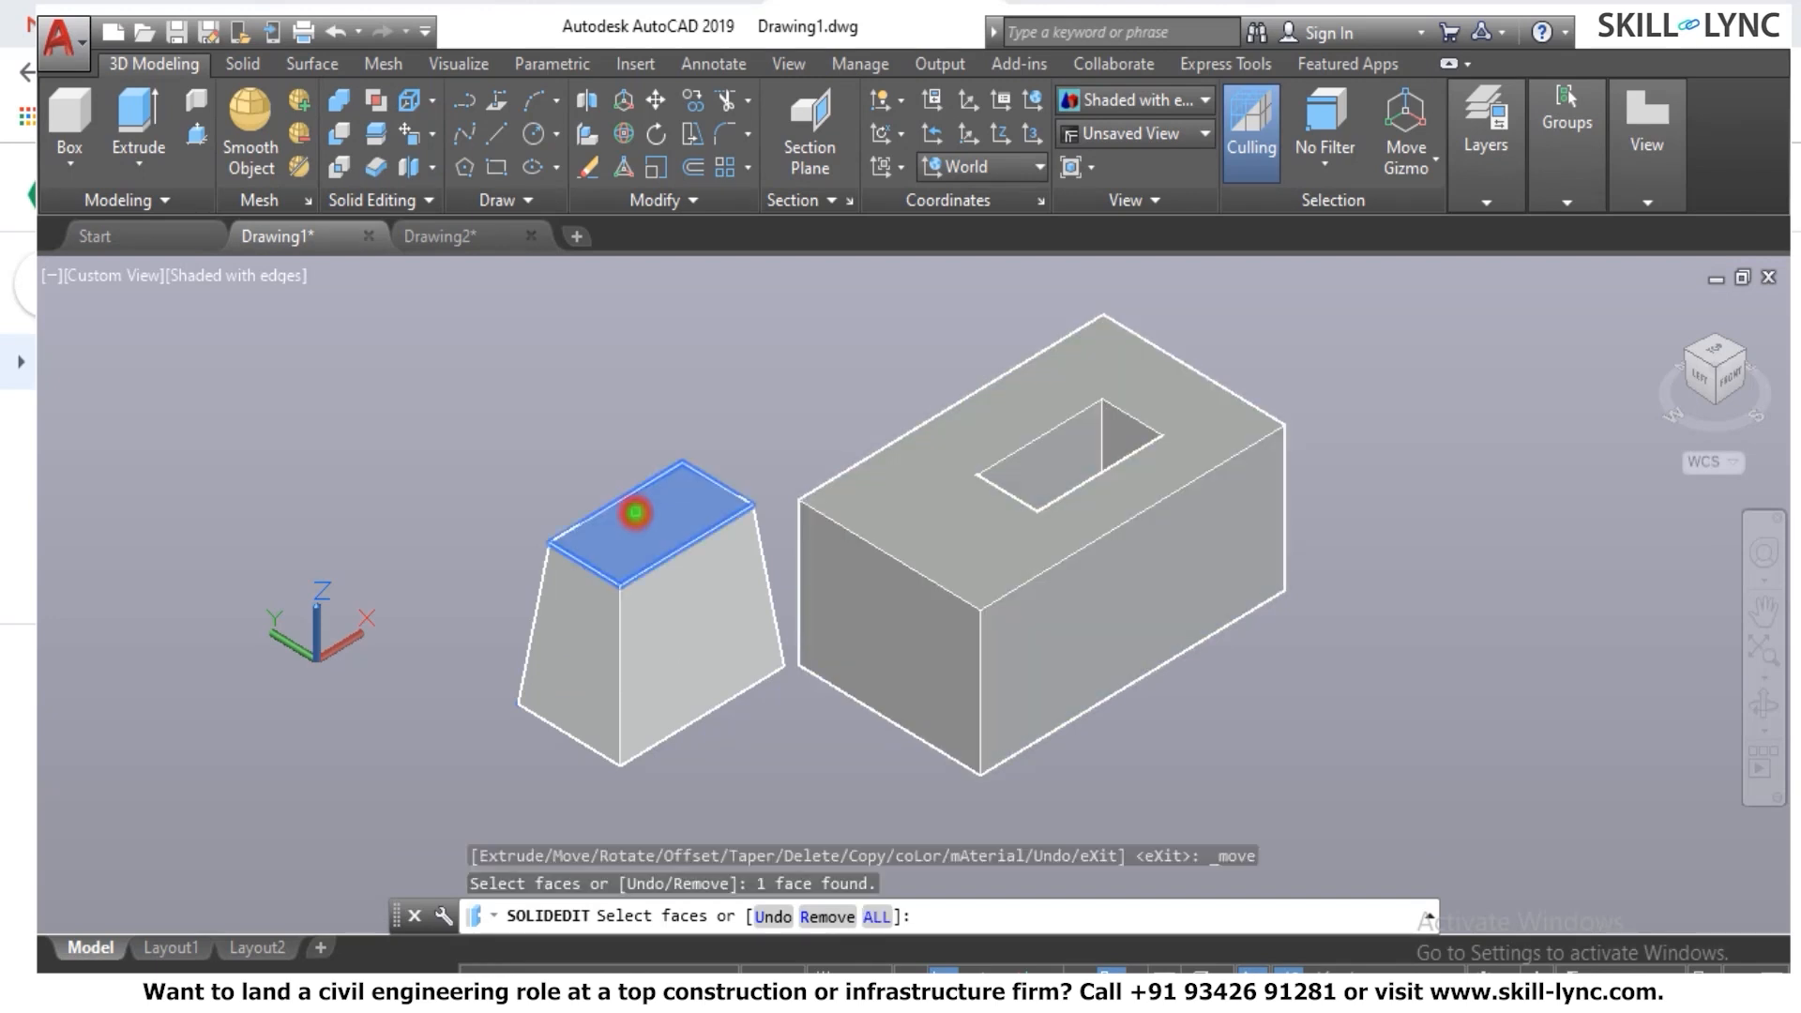
key("Return")
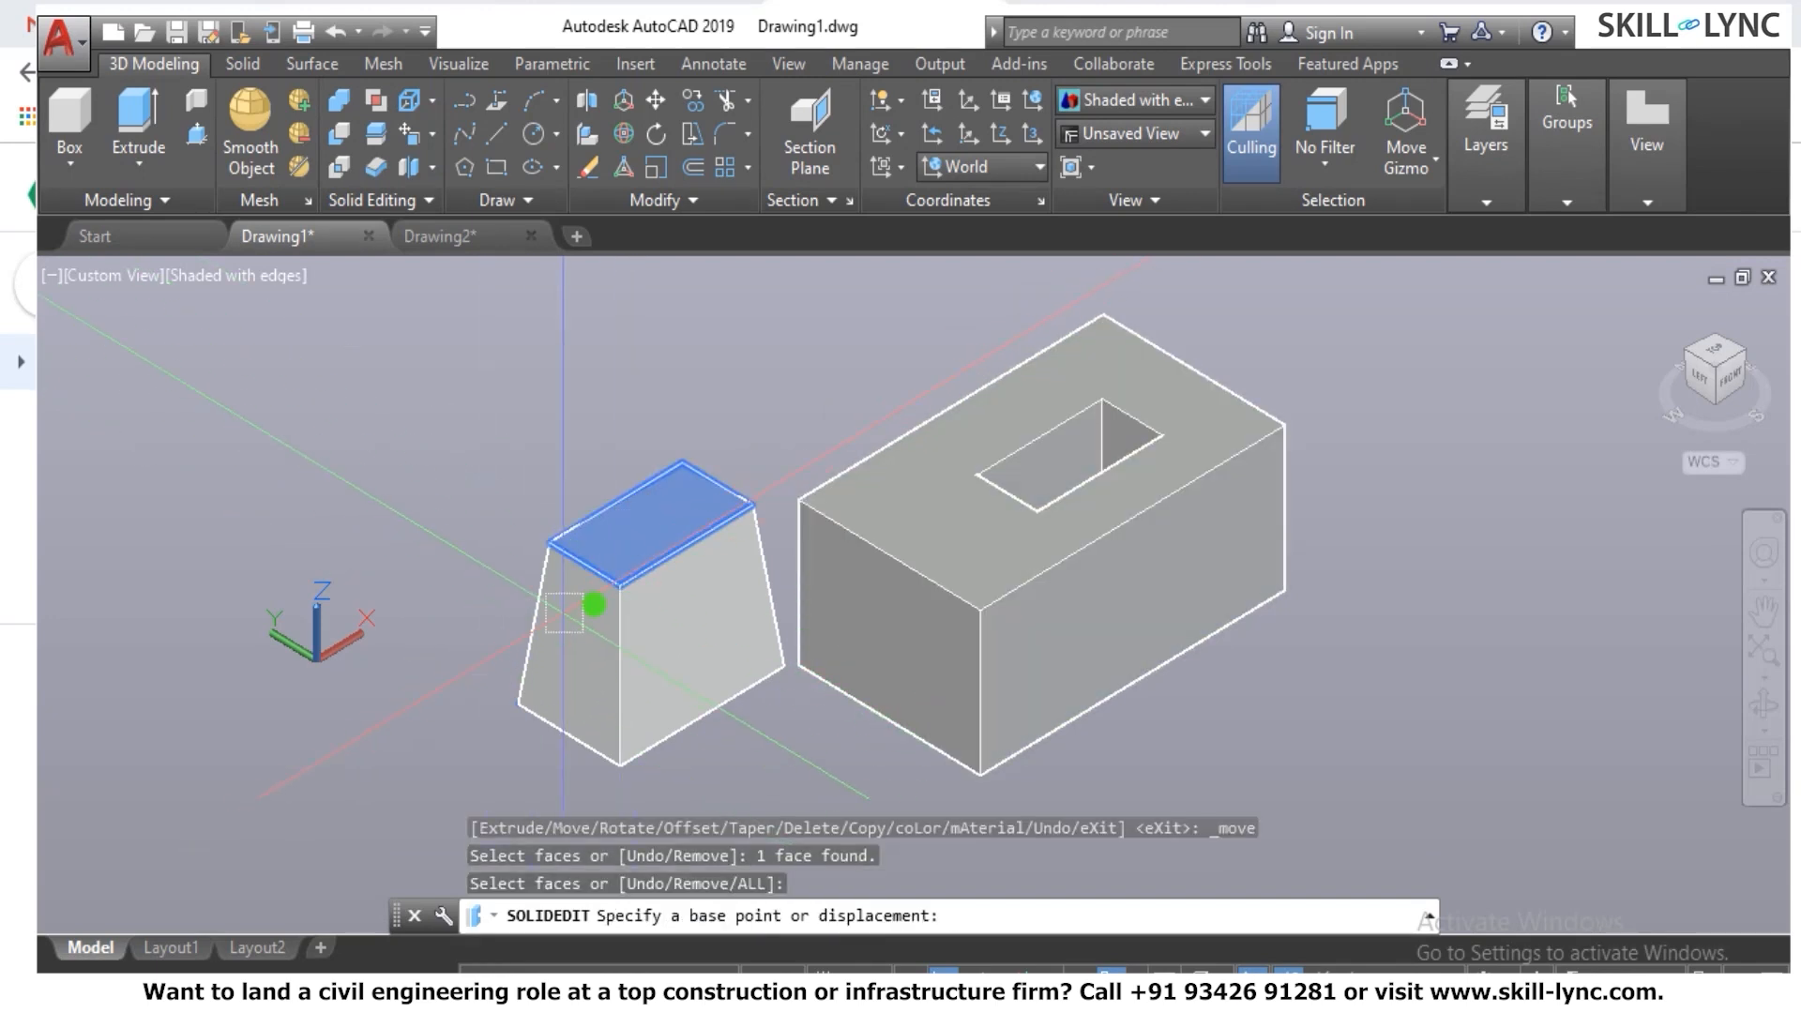
left_click(619, 587)
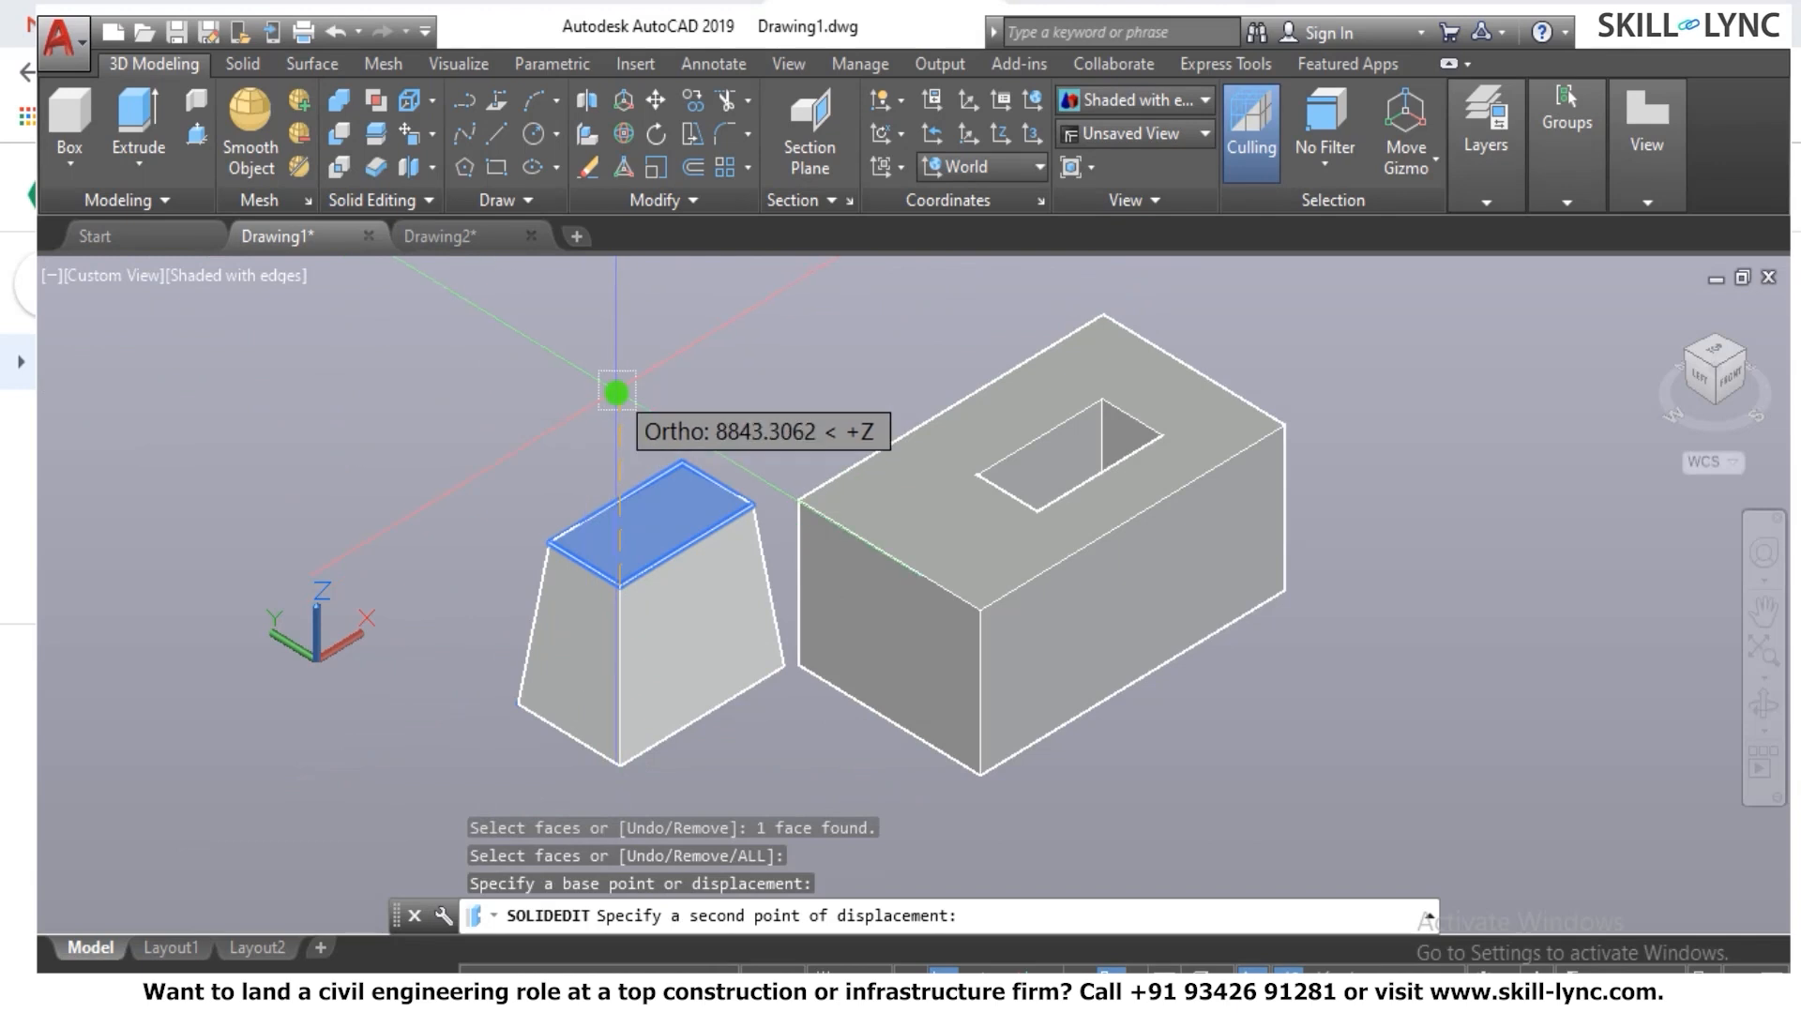
key("F8")
type("@")
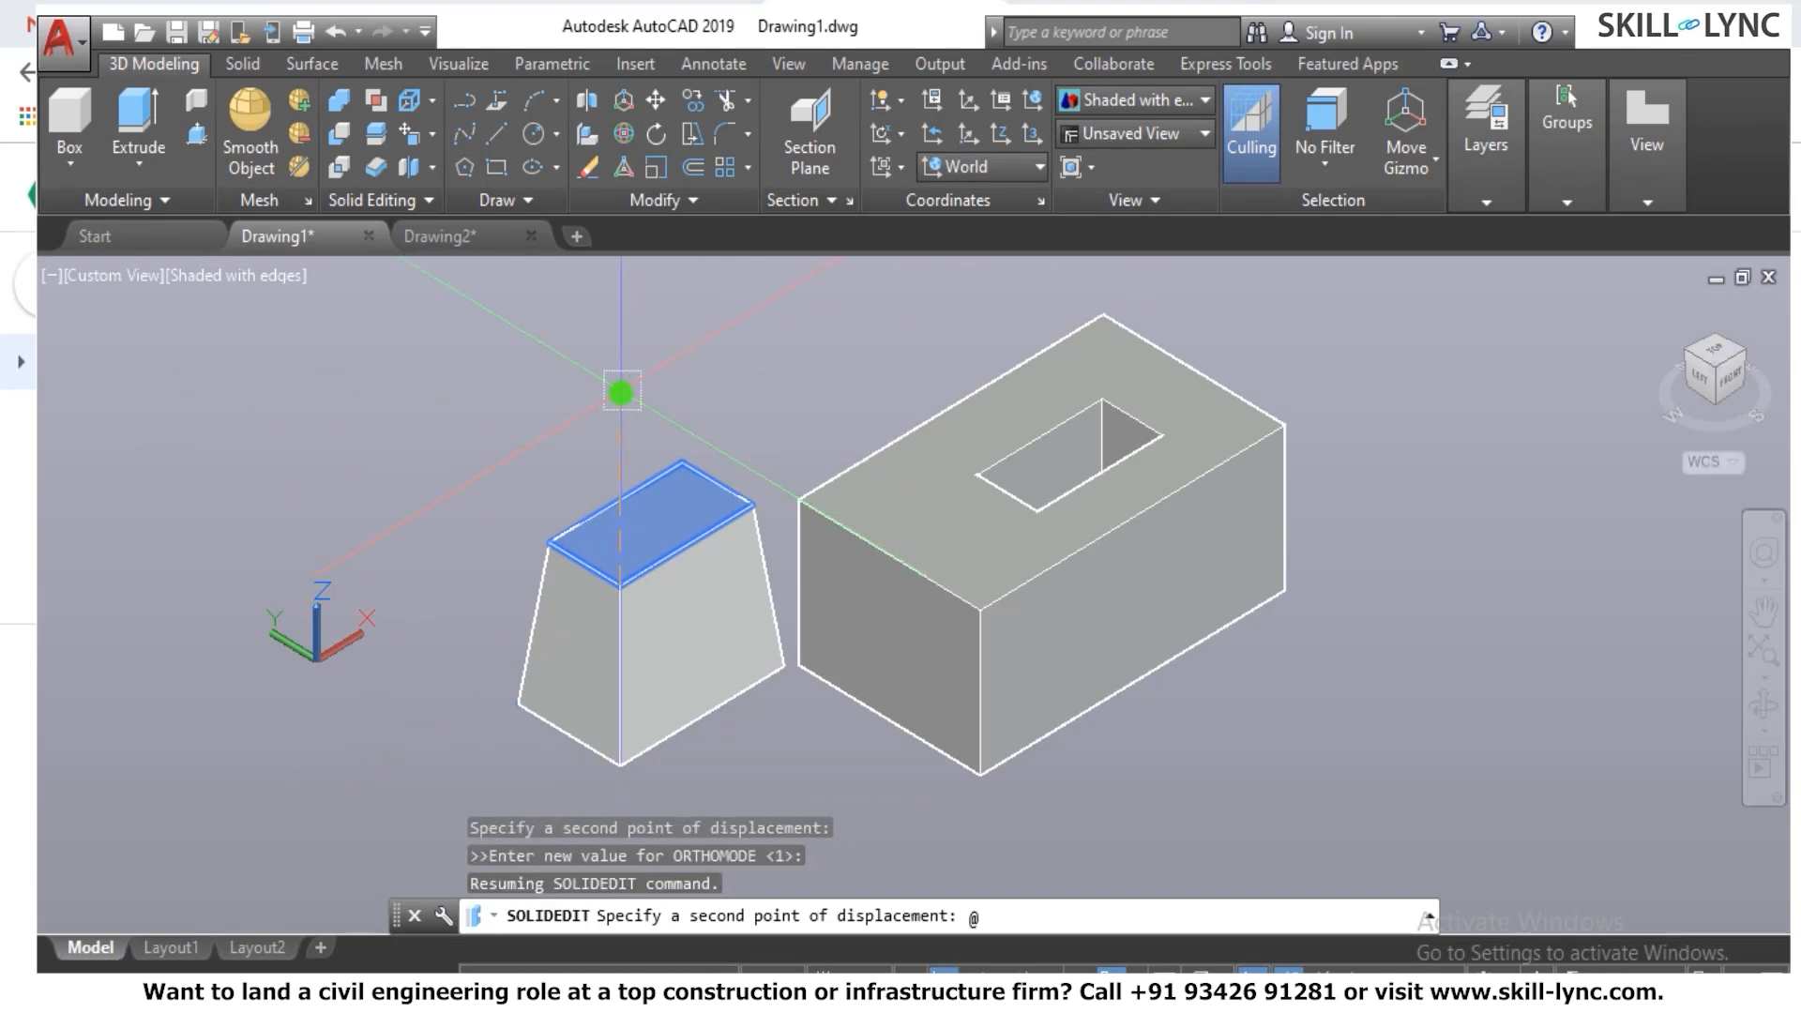
type("0,0,700")
key("Return")
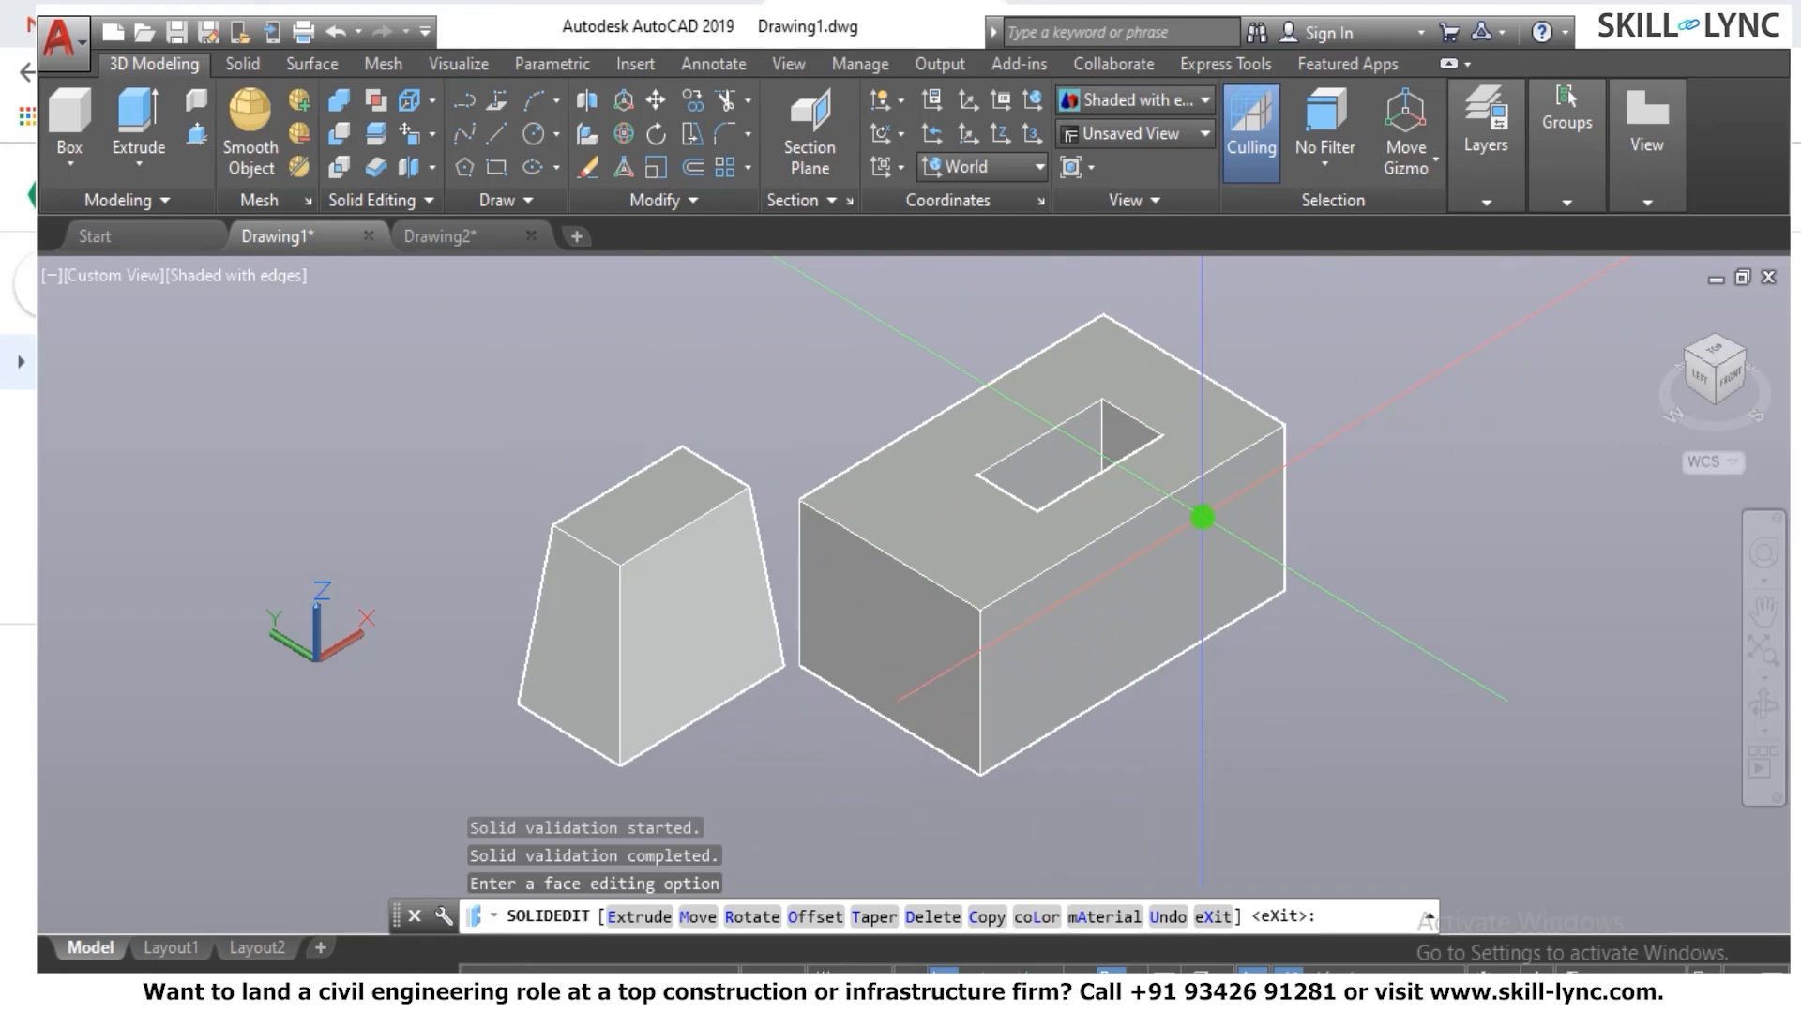
Examine the larger box and its rectangular opening up close, and exit face editing.
scroll(1201, 426, "up", 3)
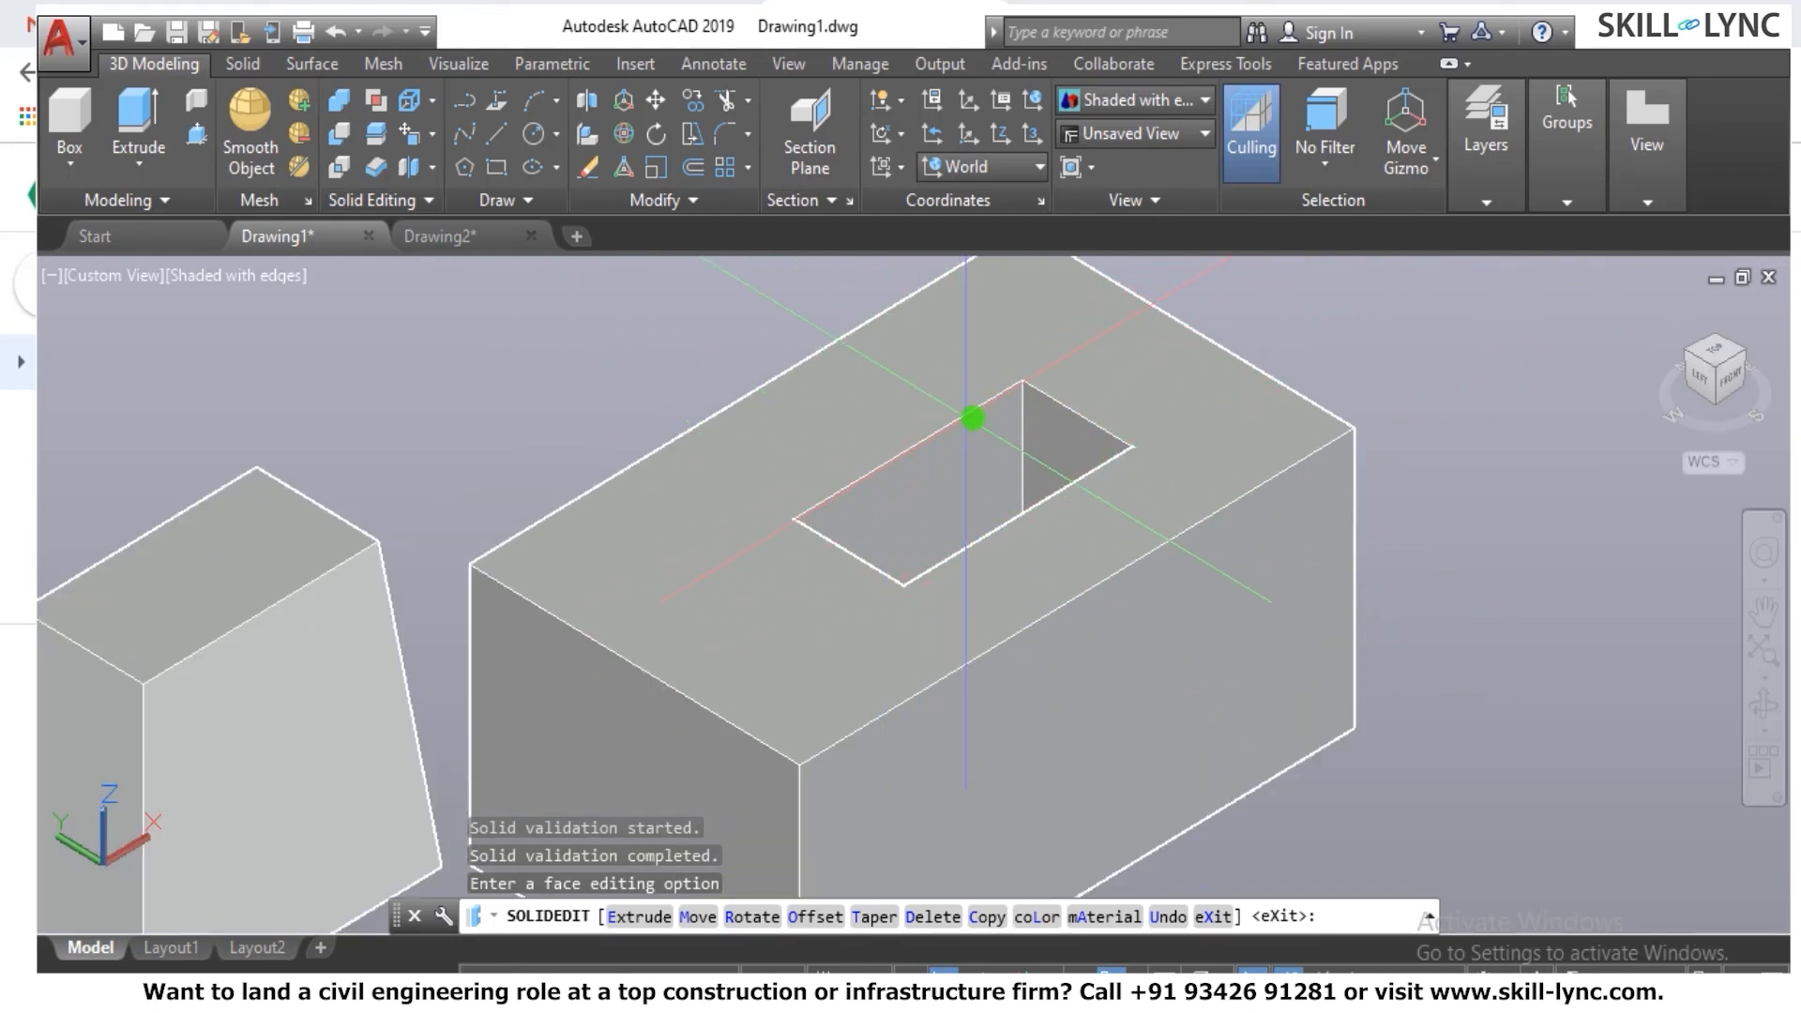
scroll(973, 418, "down", 3)
scroll(1098, 419, "up", 3)
scroll(1098, 425, "down", 3)
scroll(1098, 425, "up", 2)
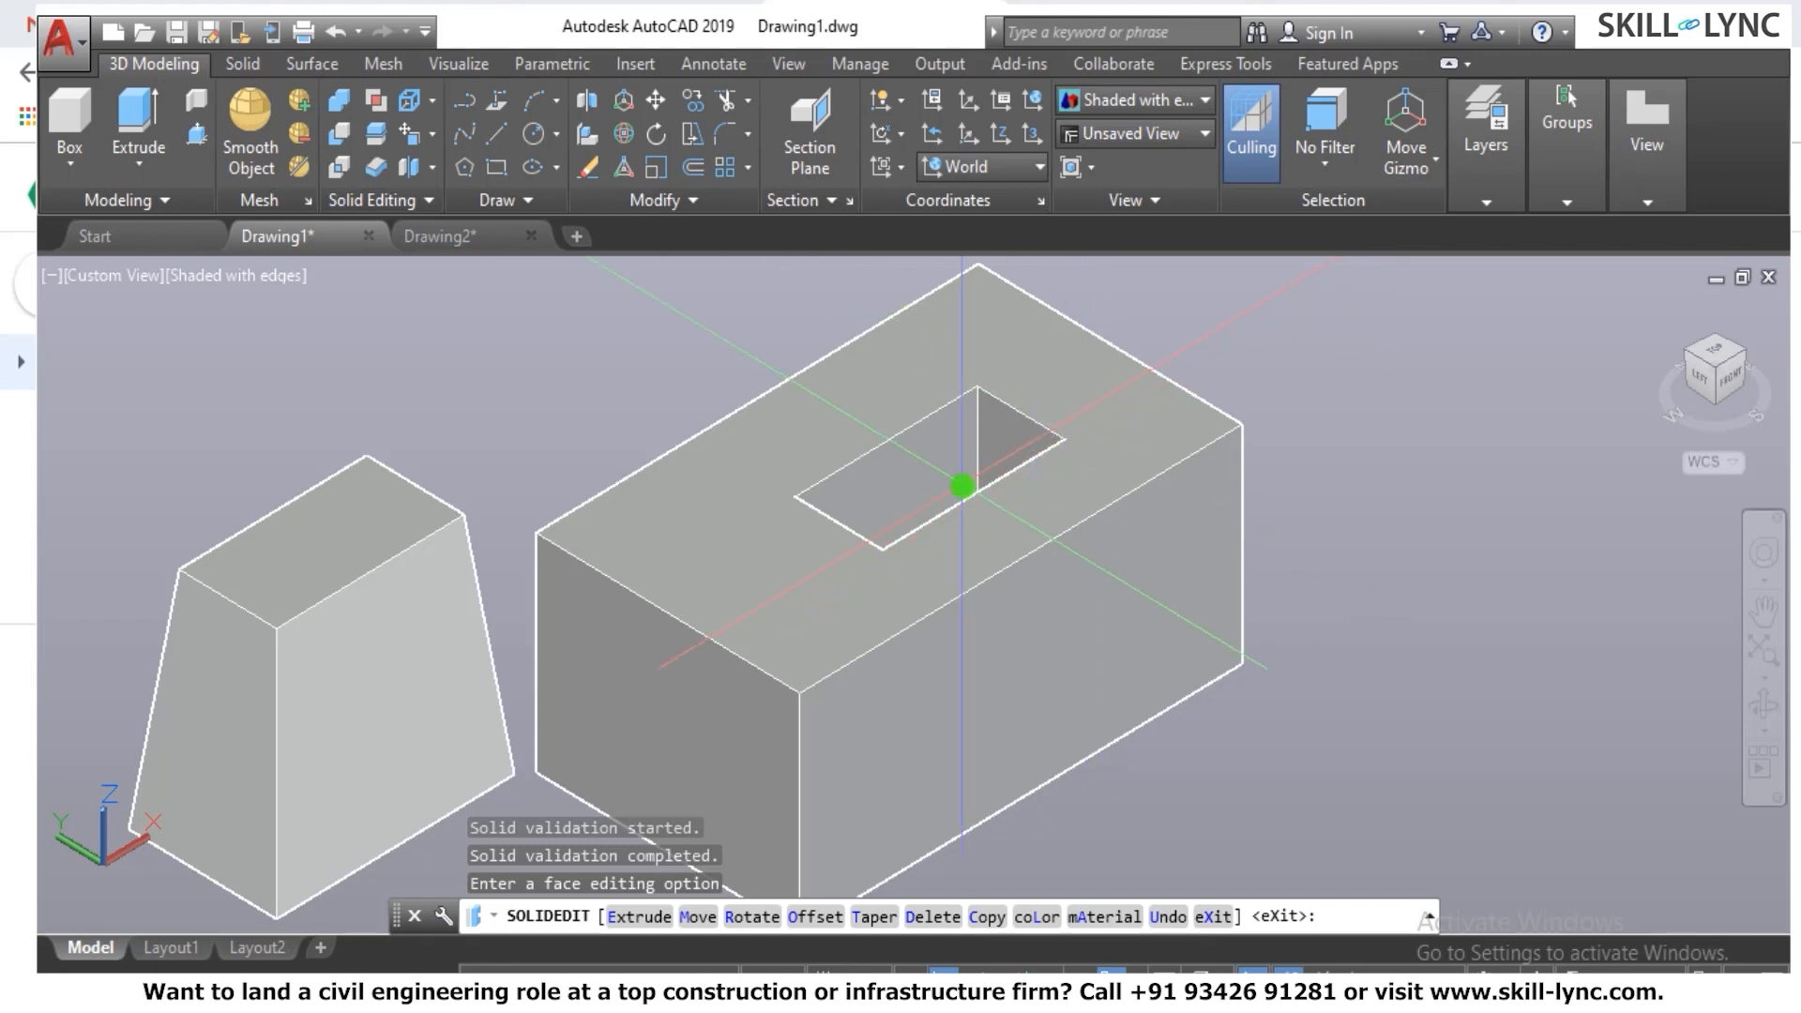
scroll(966, 483, "down", 2)
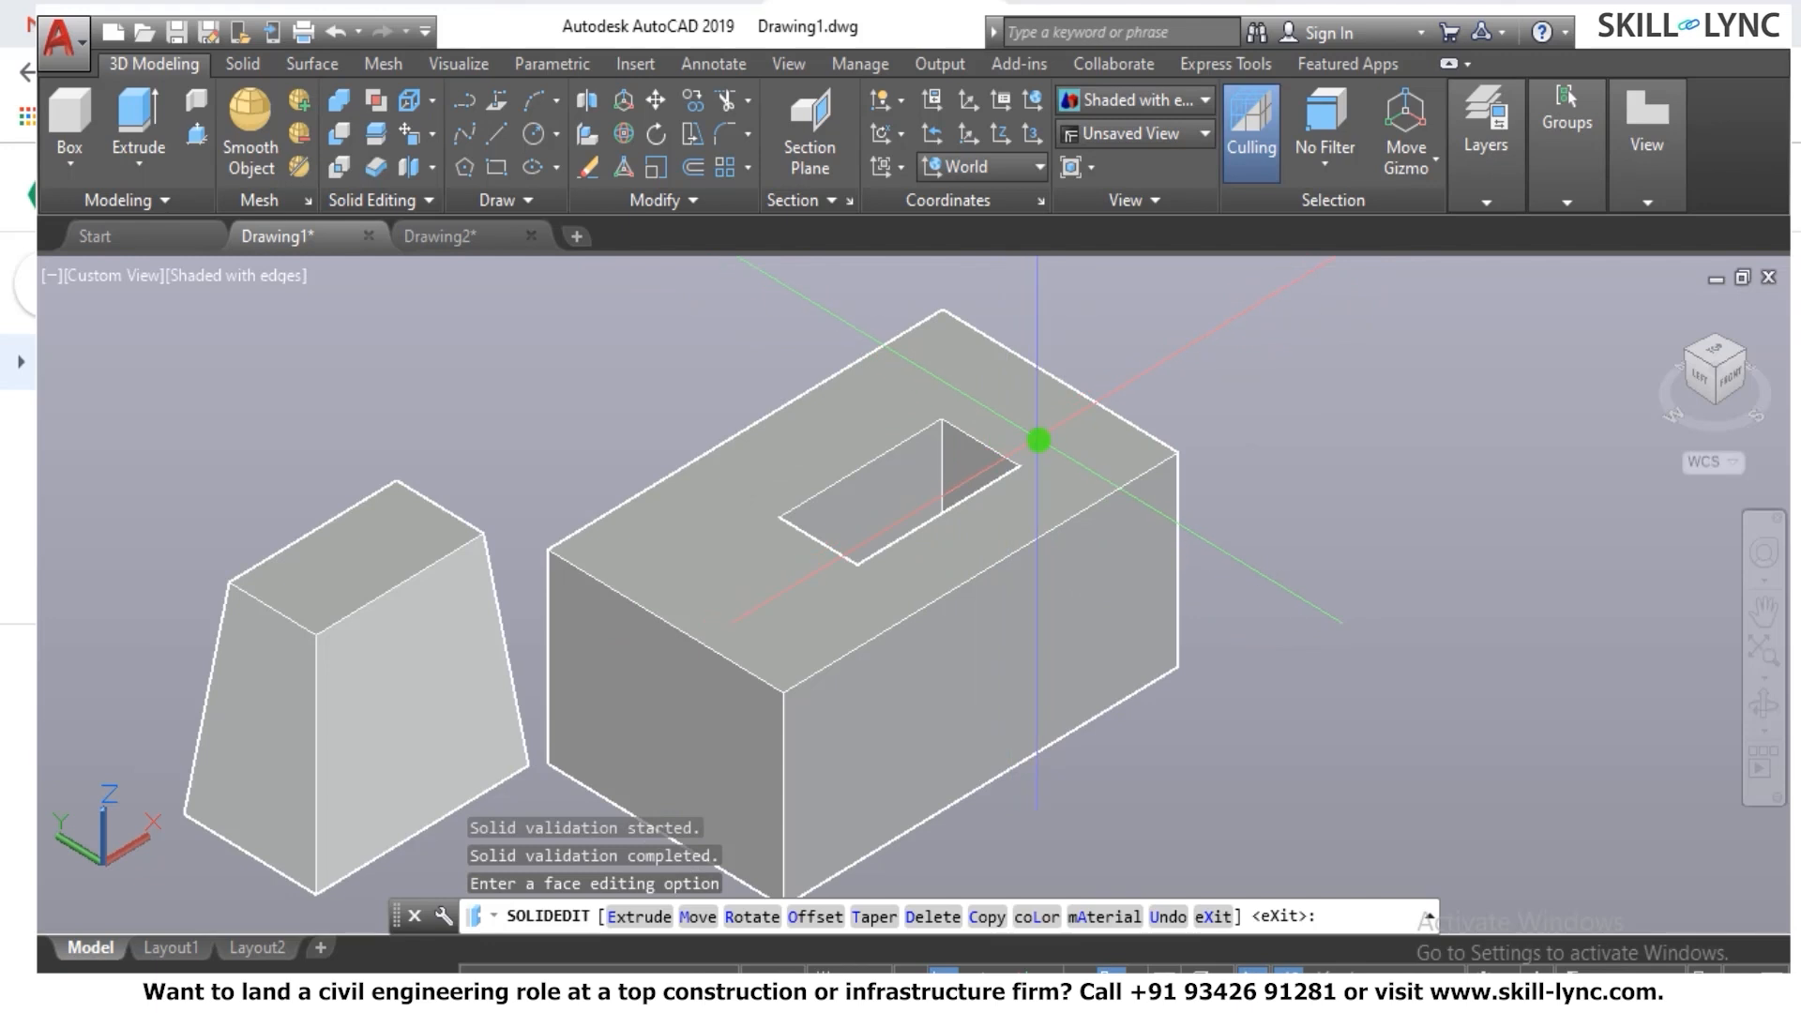
key("Return")
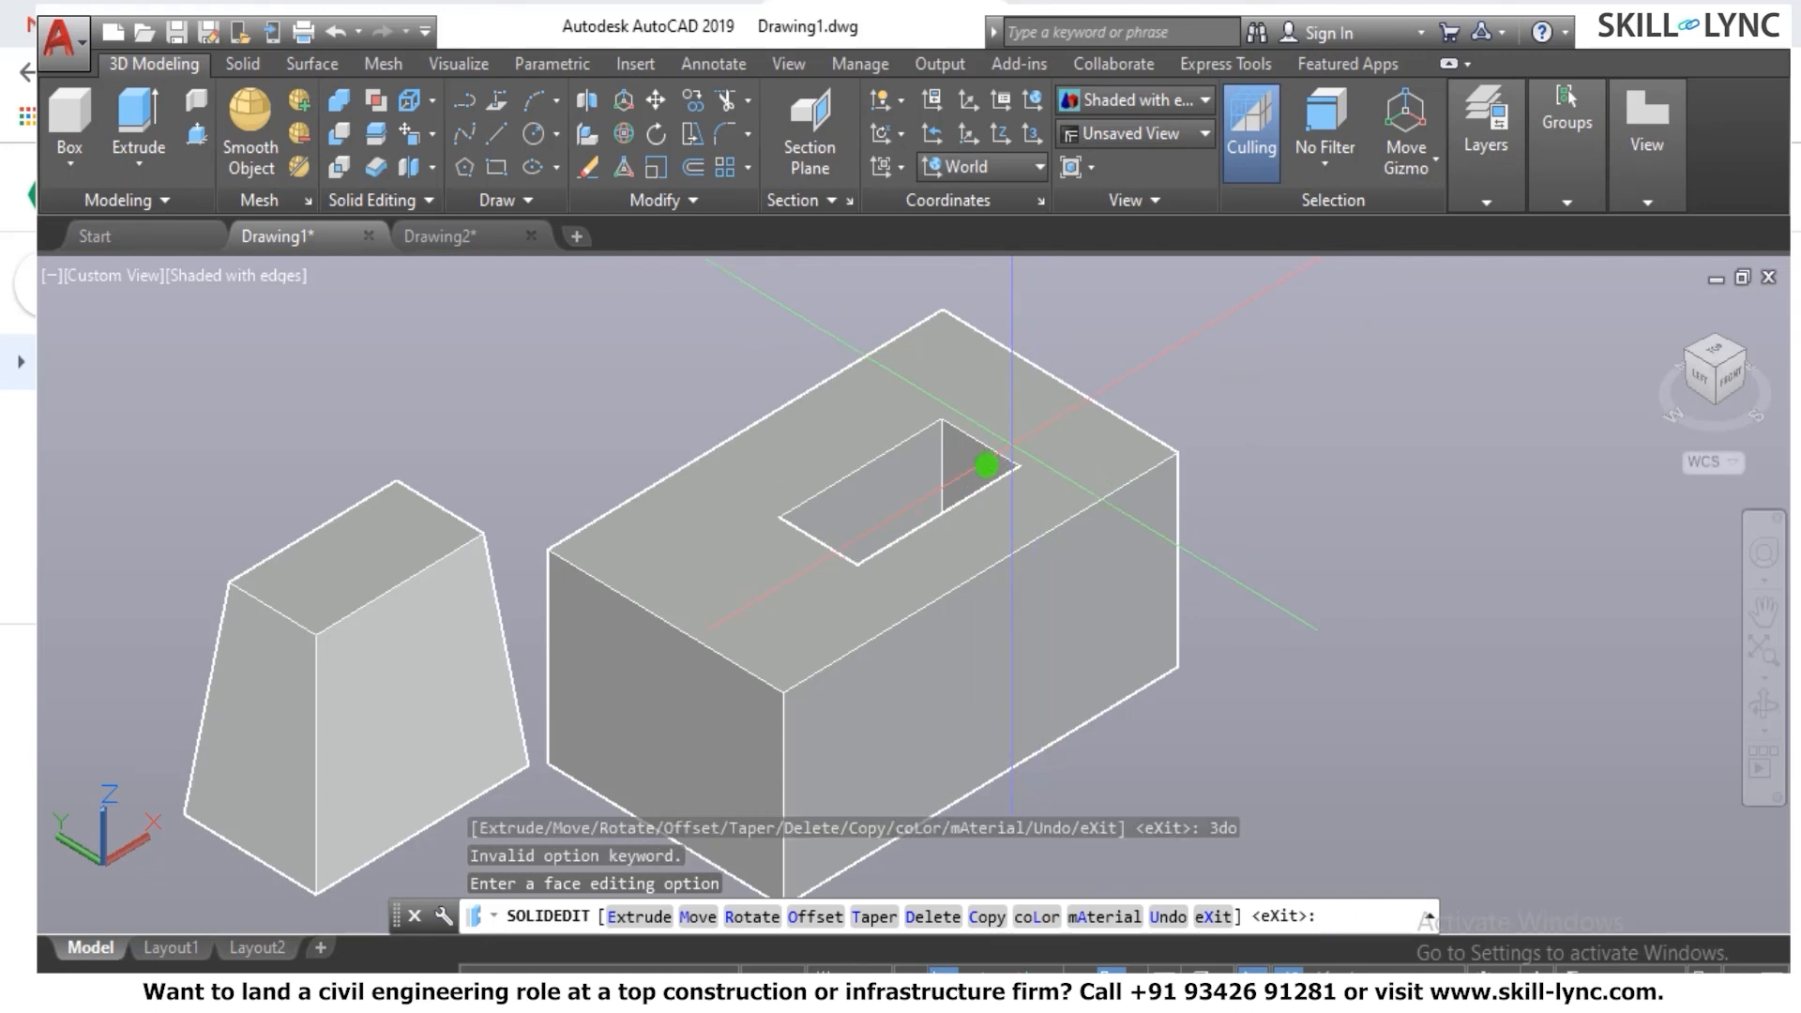
key("Escape")
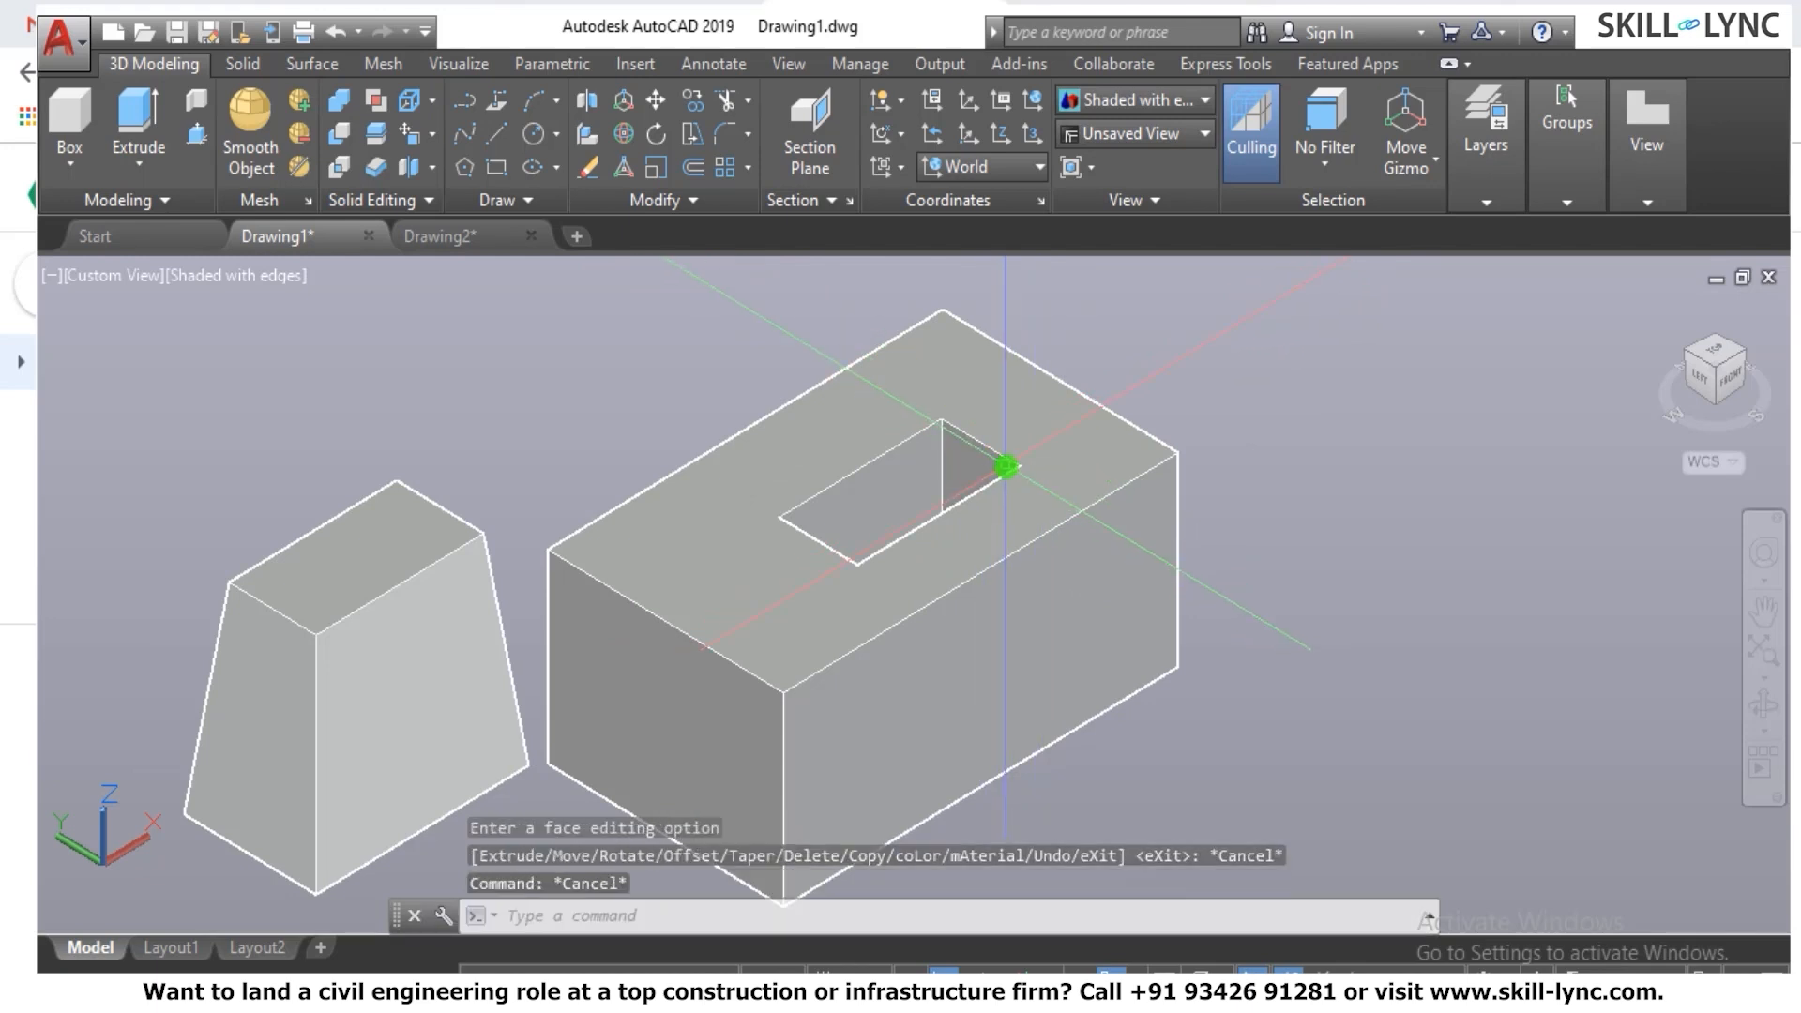
Orbit the model with 3DORBIT to look down into the rectangular opening, and exit the orbit.
type("3do")
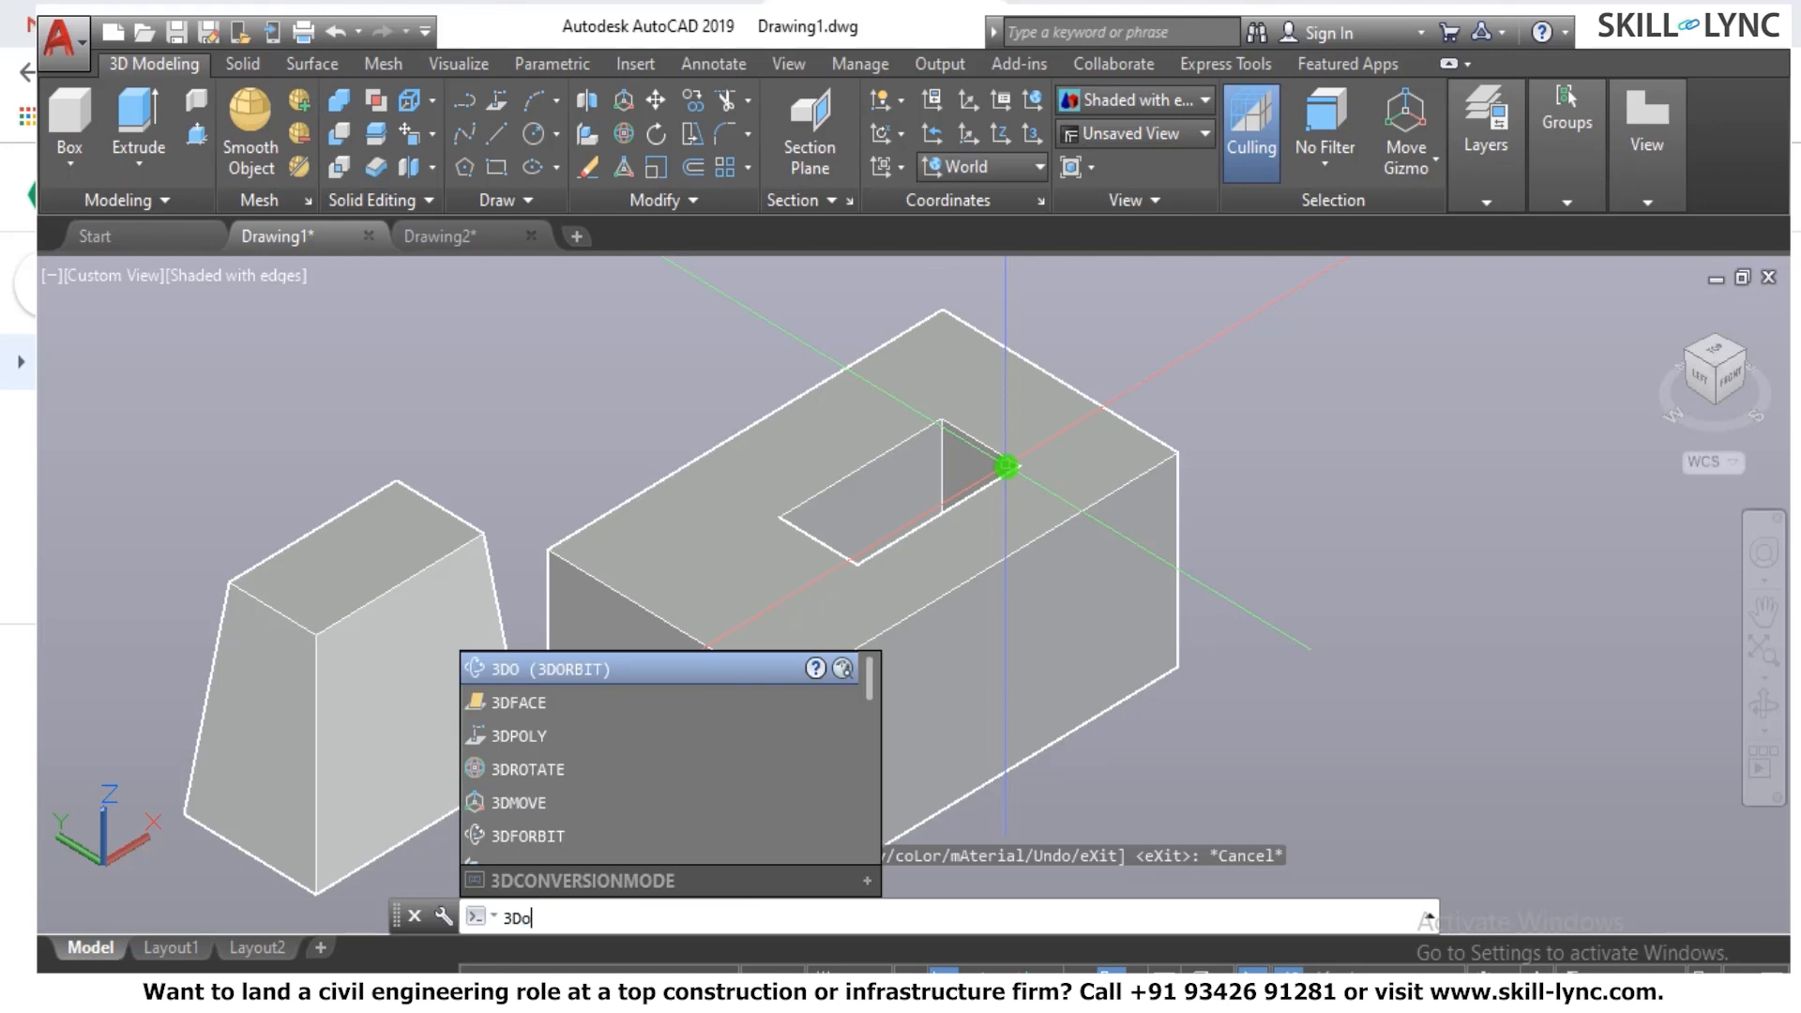
key("Return")
left_click_drag(981, 470, 955, 542)
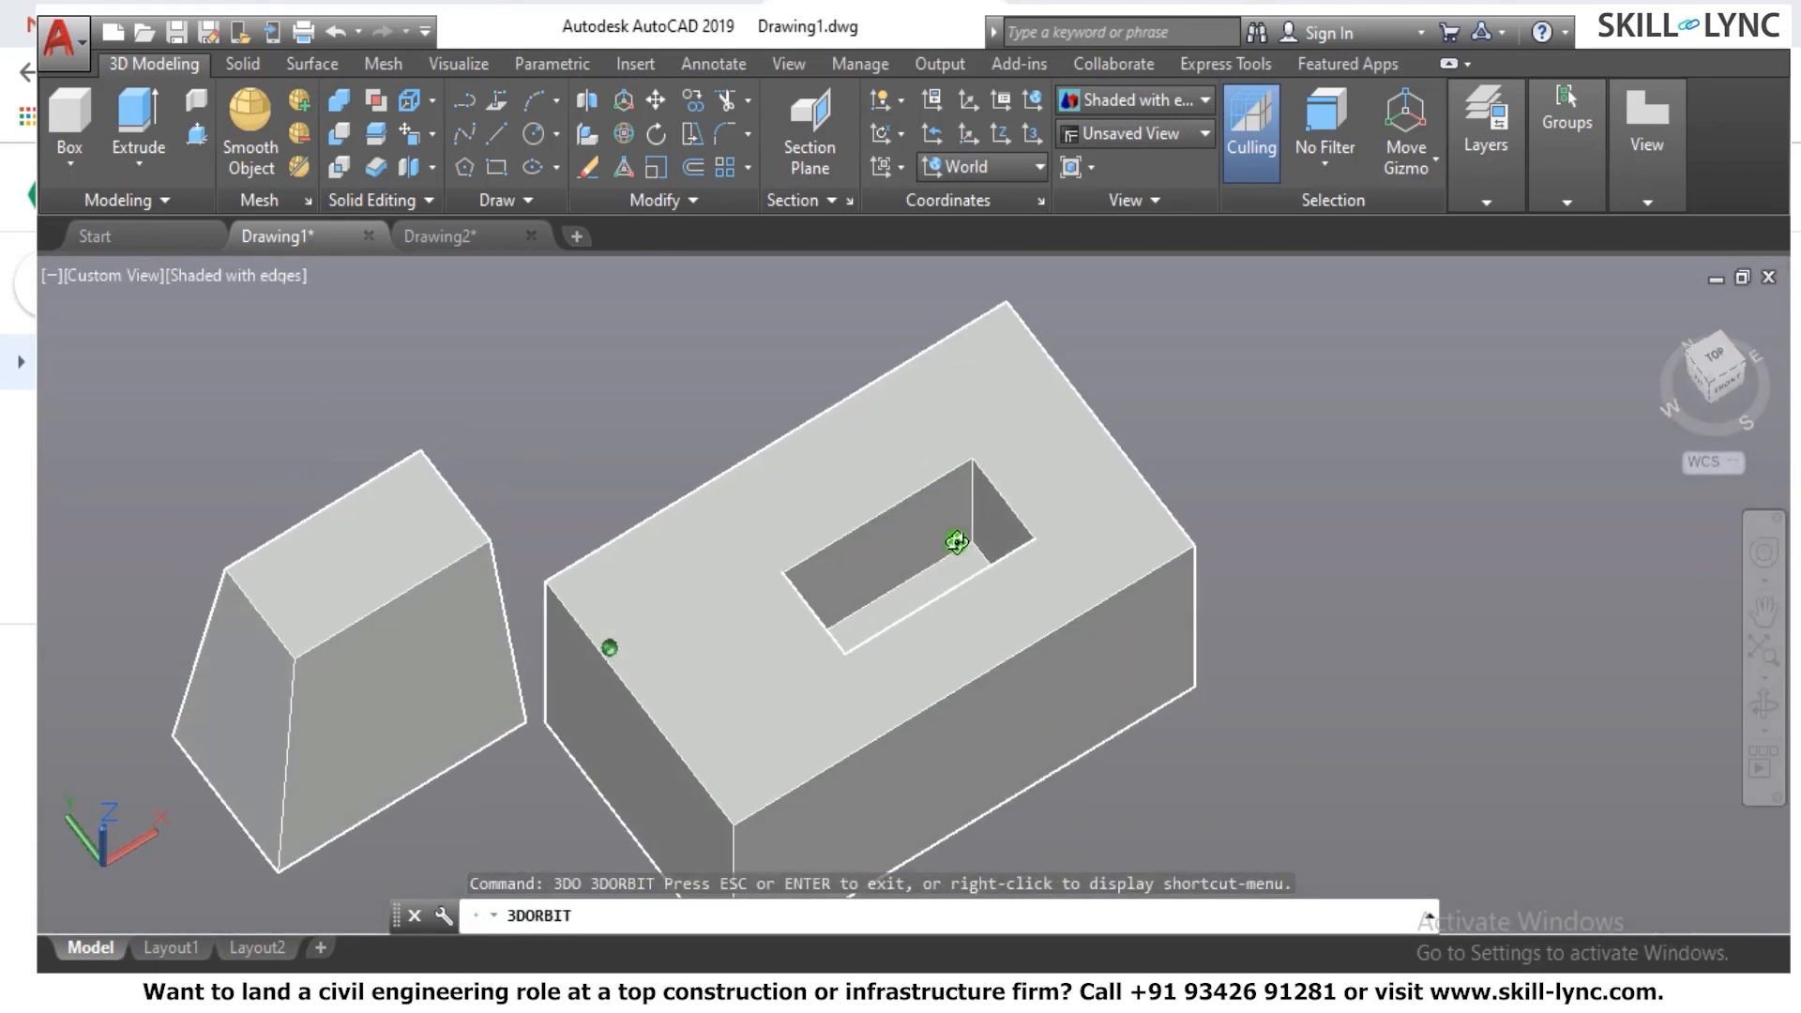
left_click_drag(964, 603, 981, 511)
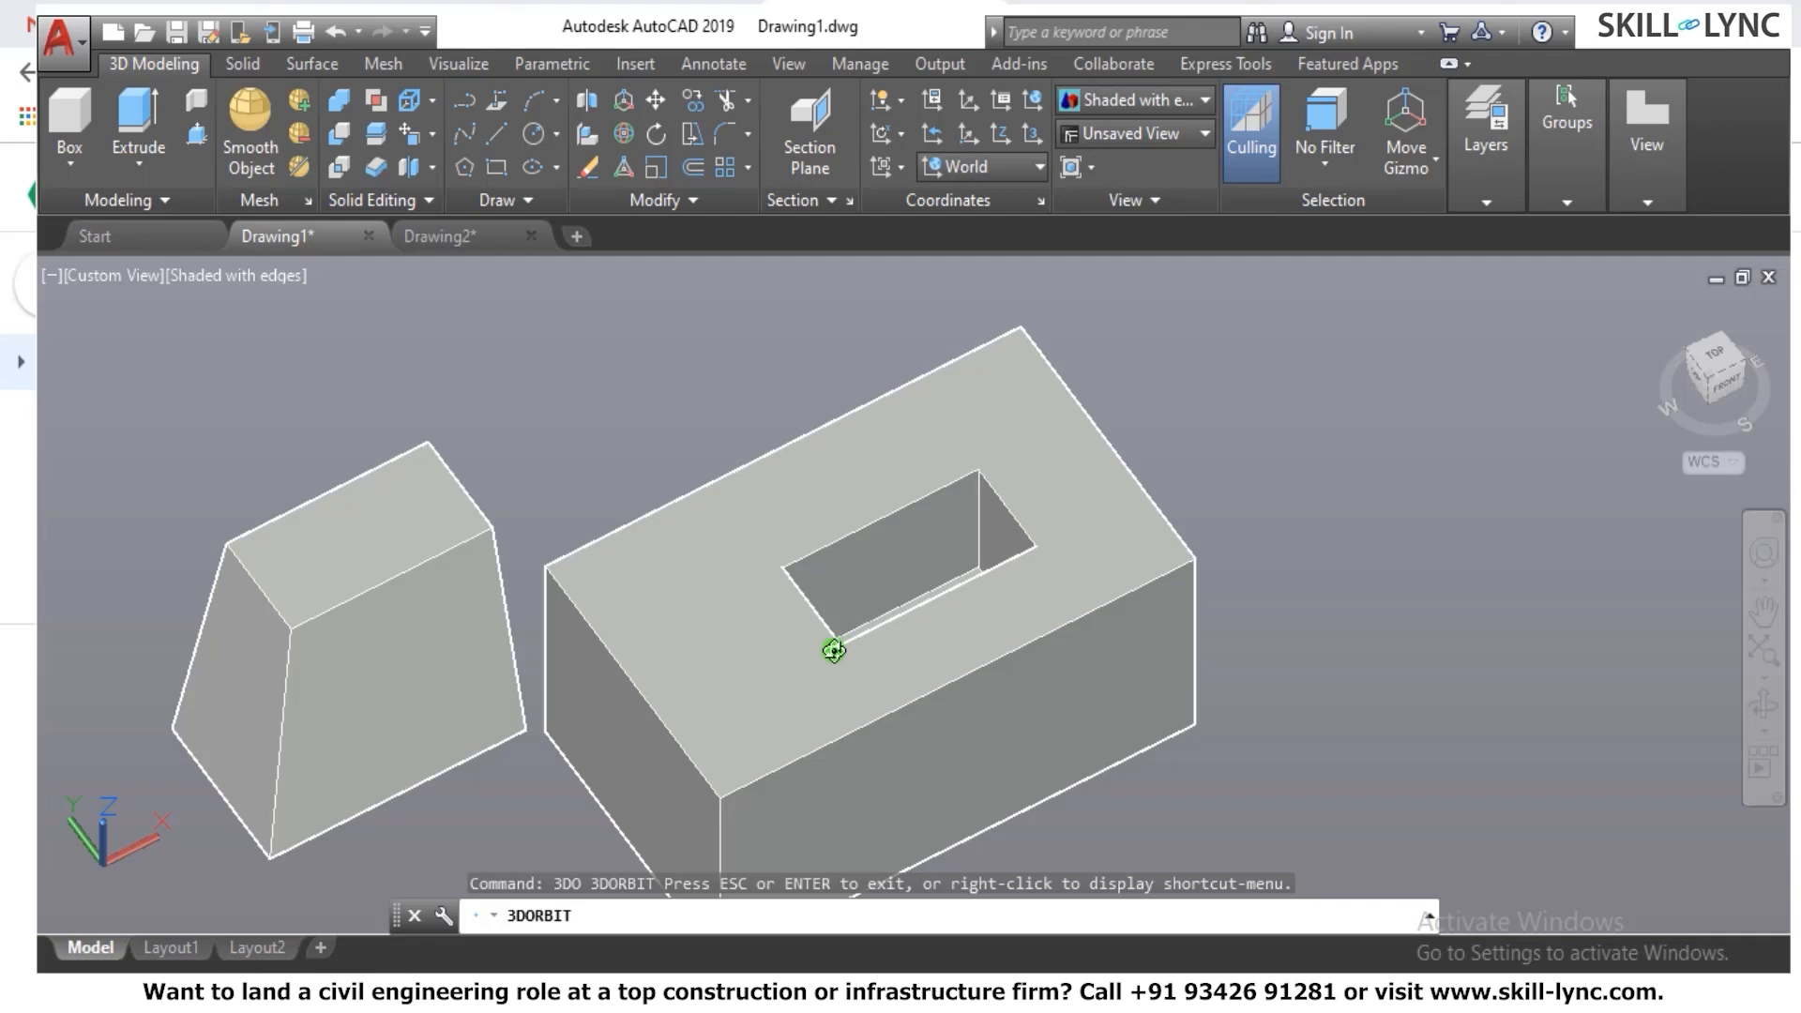
left_click_drag(972, 647, 966, 452)
key("Escape")
key("Escape")
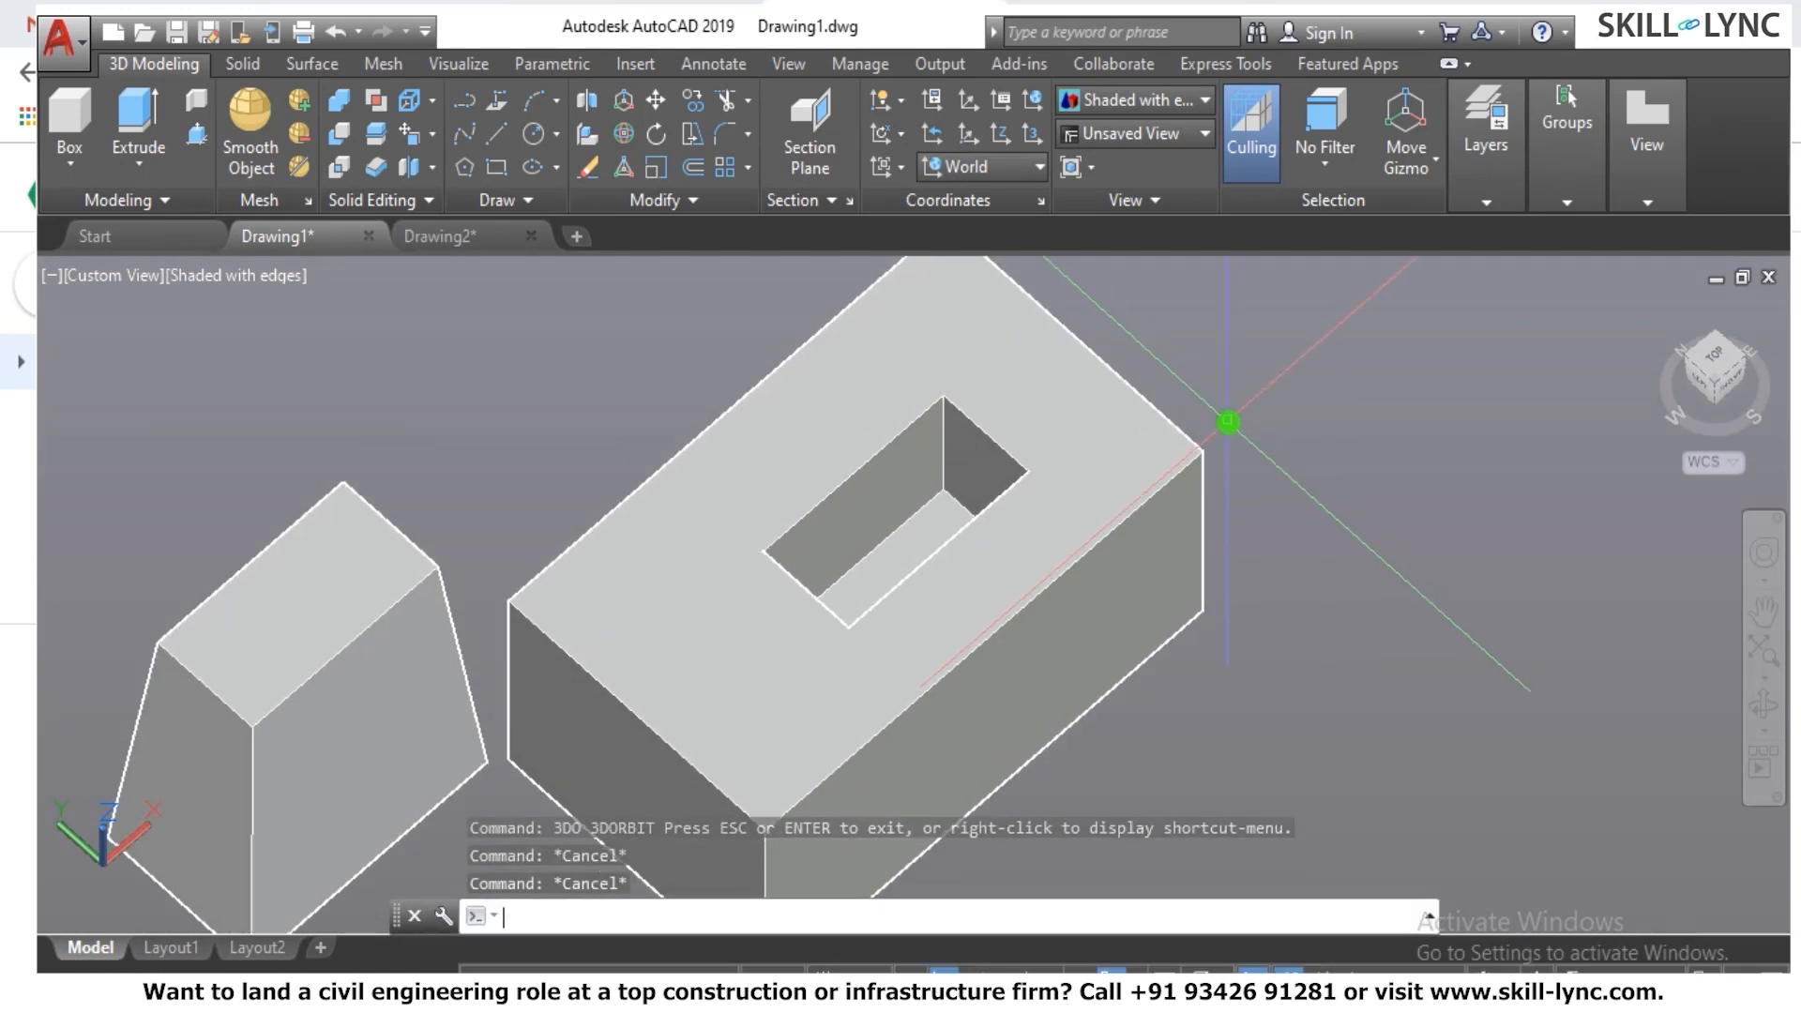
Start a SOLIDEDIT face move and select two inner side walls and the floor of the rectangular opening.
type("solidedit")
key("Return")
type("f")
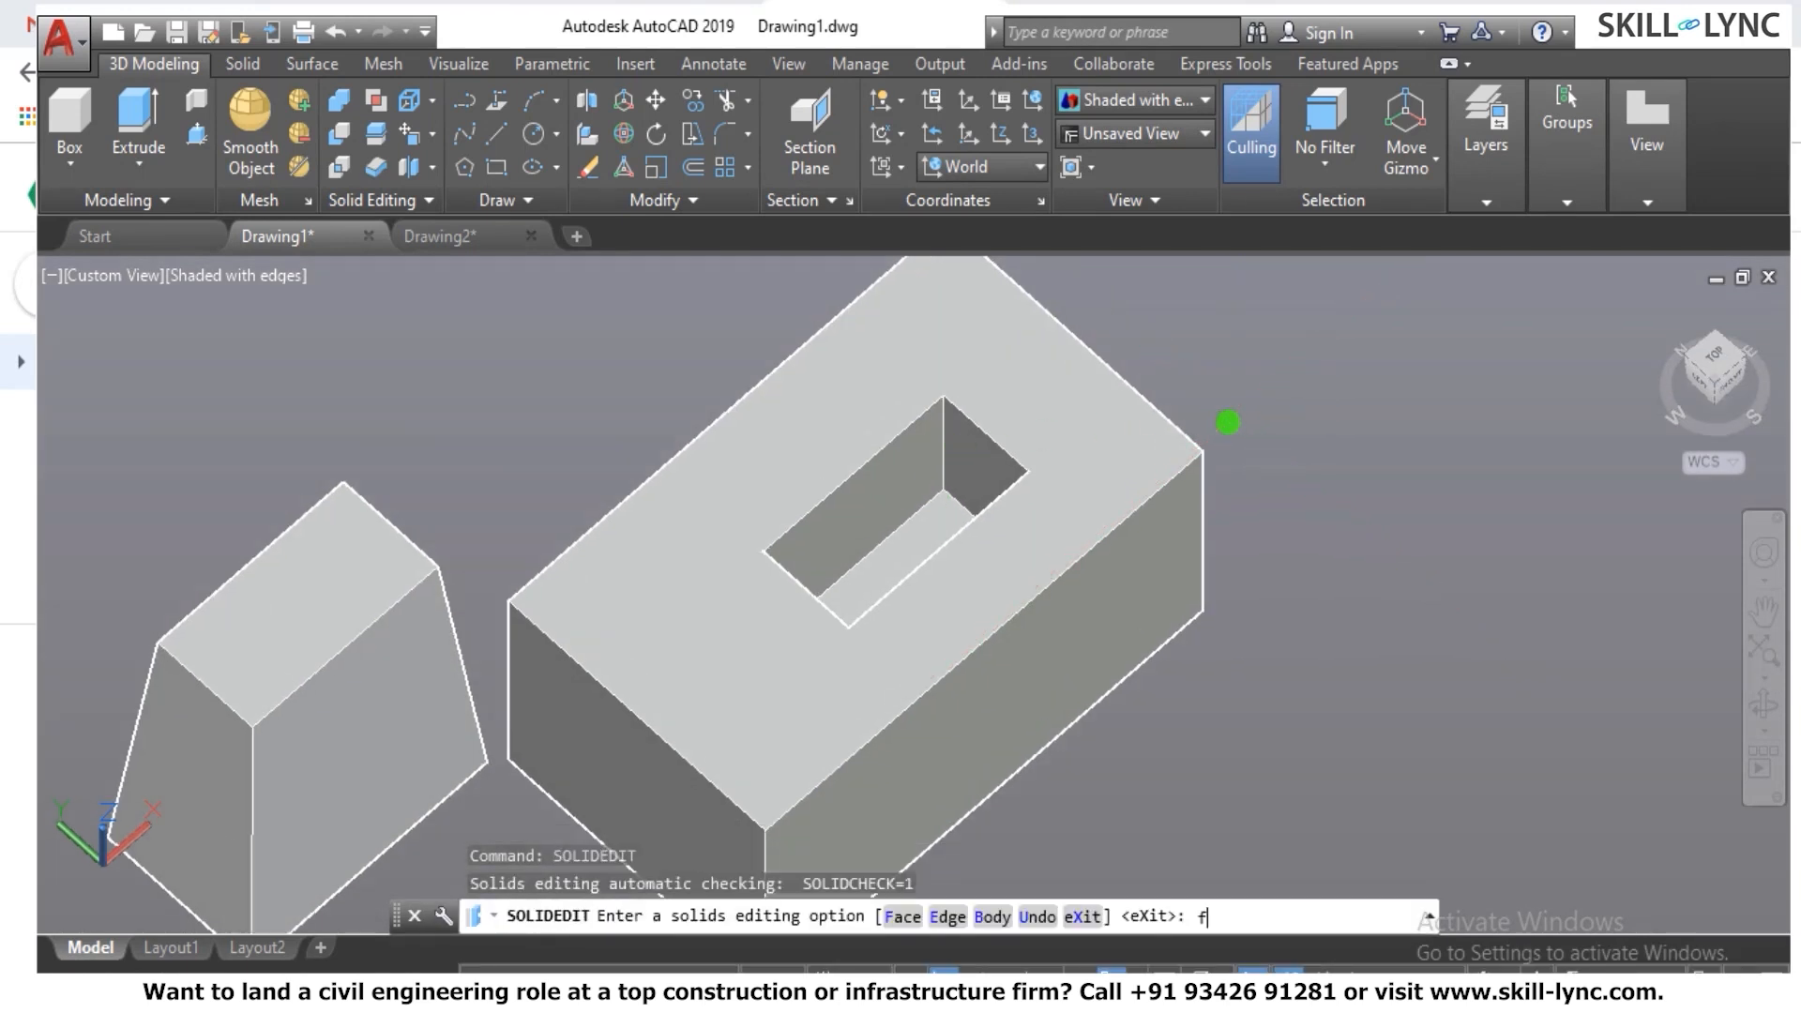
key("Return")
type("m")
key("Return")
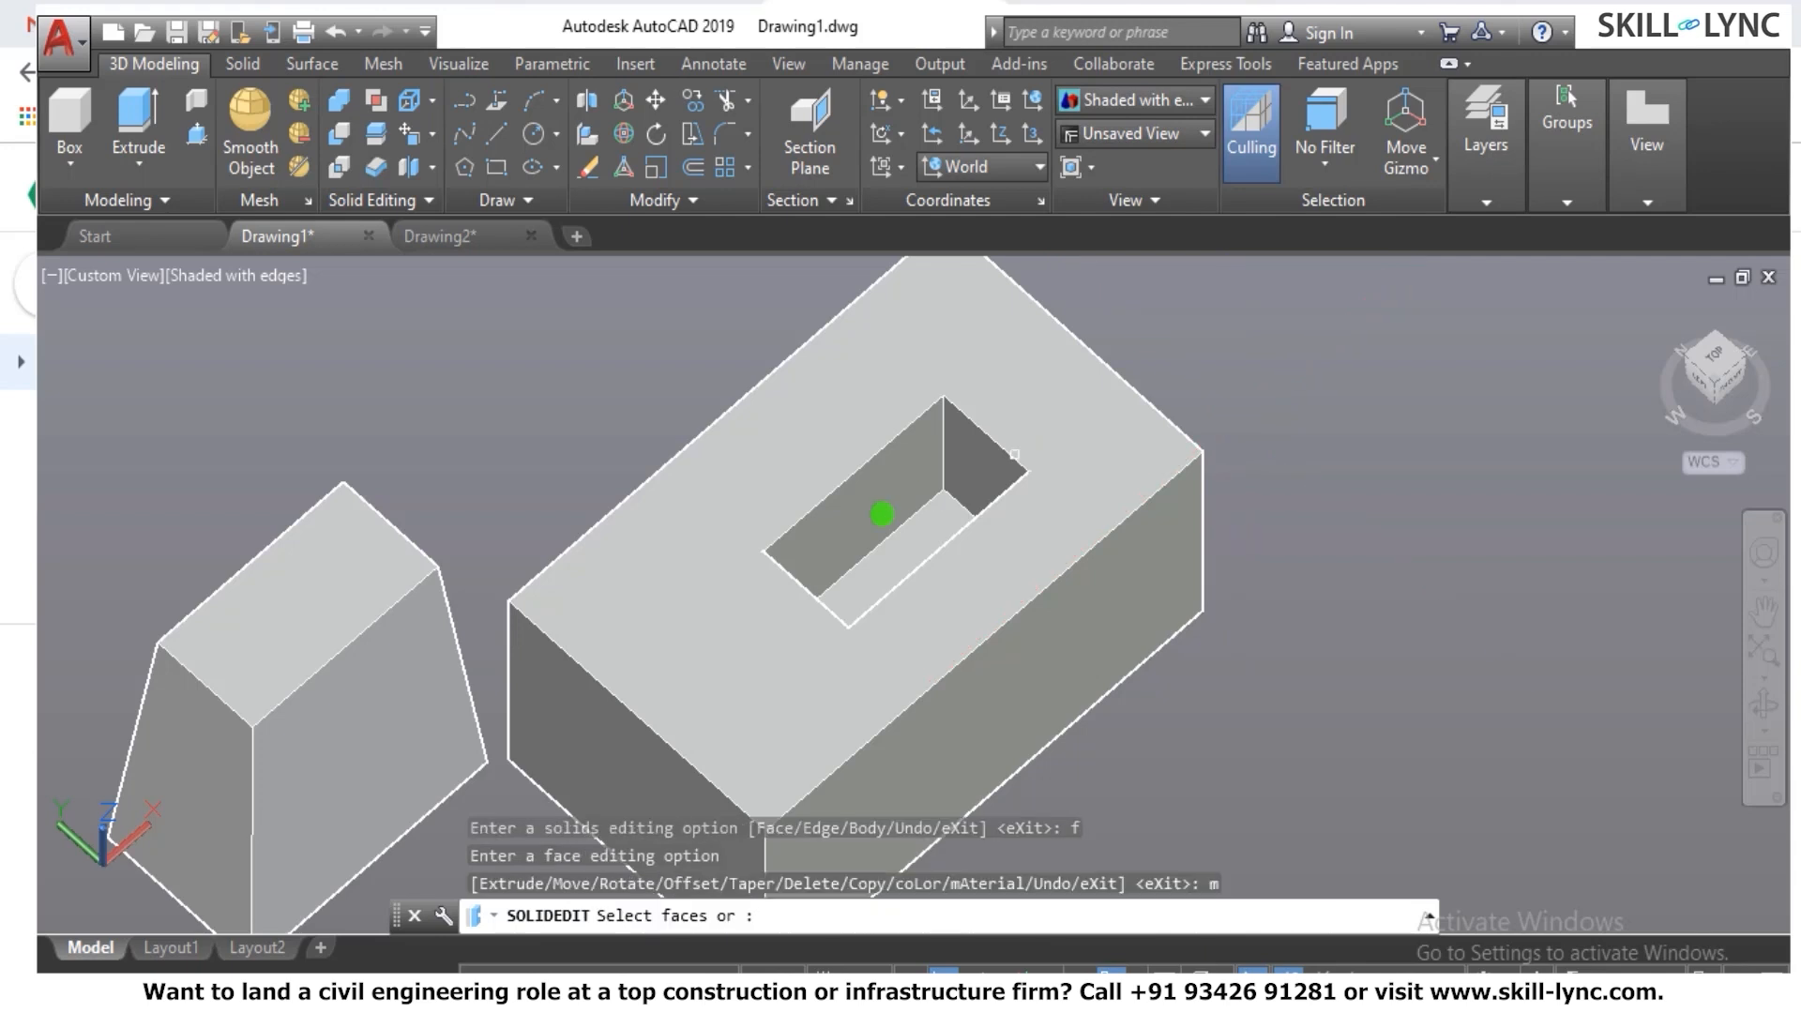
left_click(880, 484)
left_click(966, 458)
left_click(917, 538)
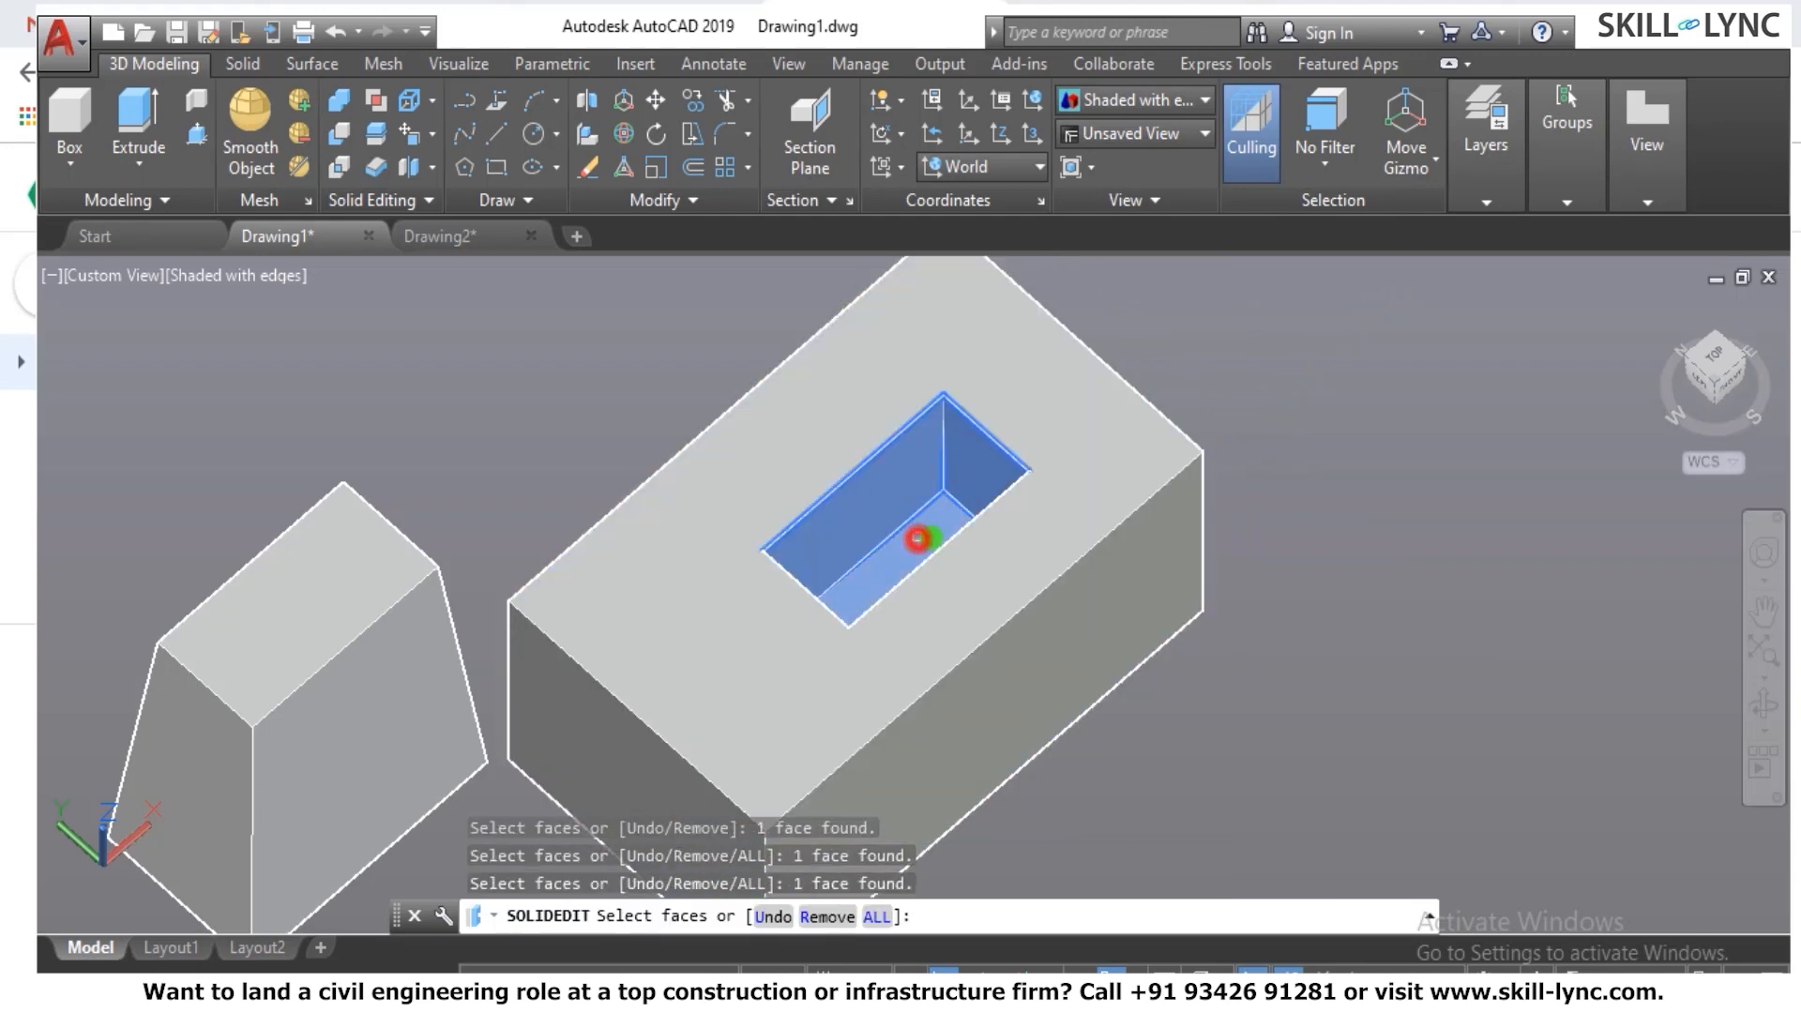
Add the opening's remaining two side walls from the opposite viewing side, and finish the face selection.
left_click(1743, 361)
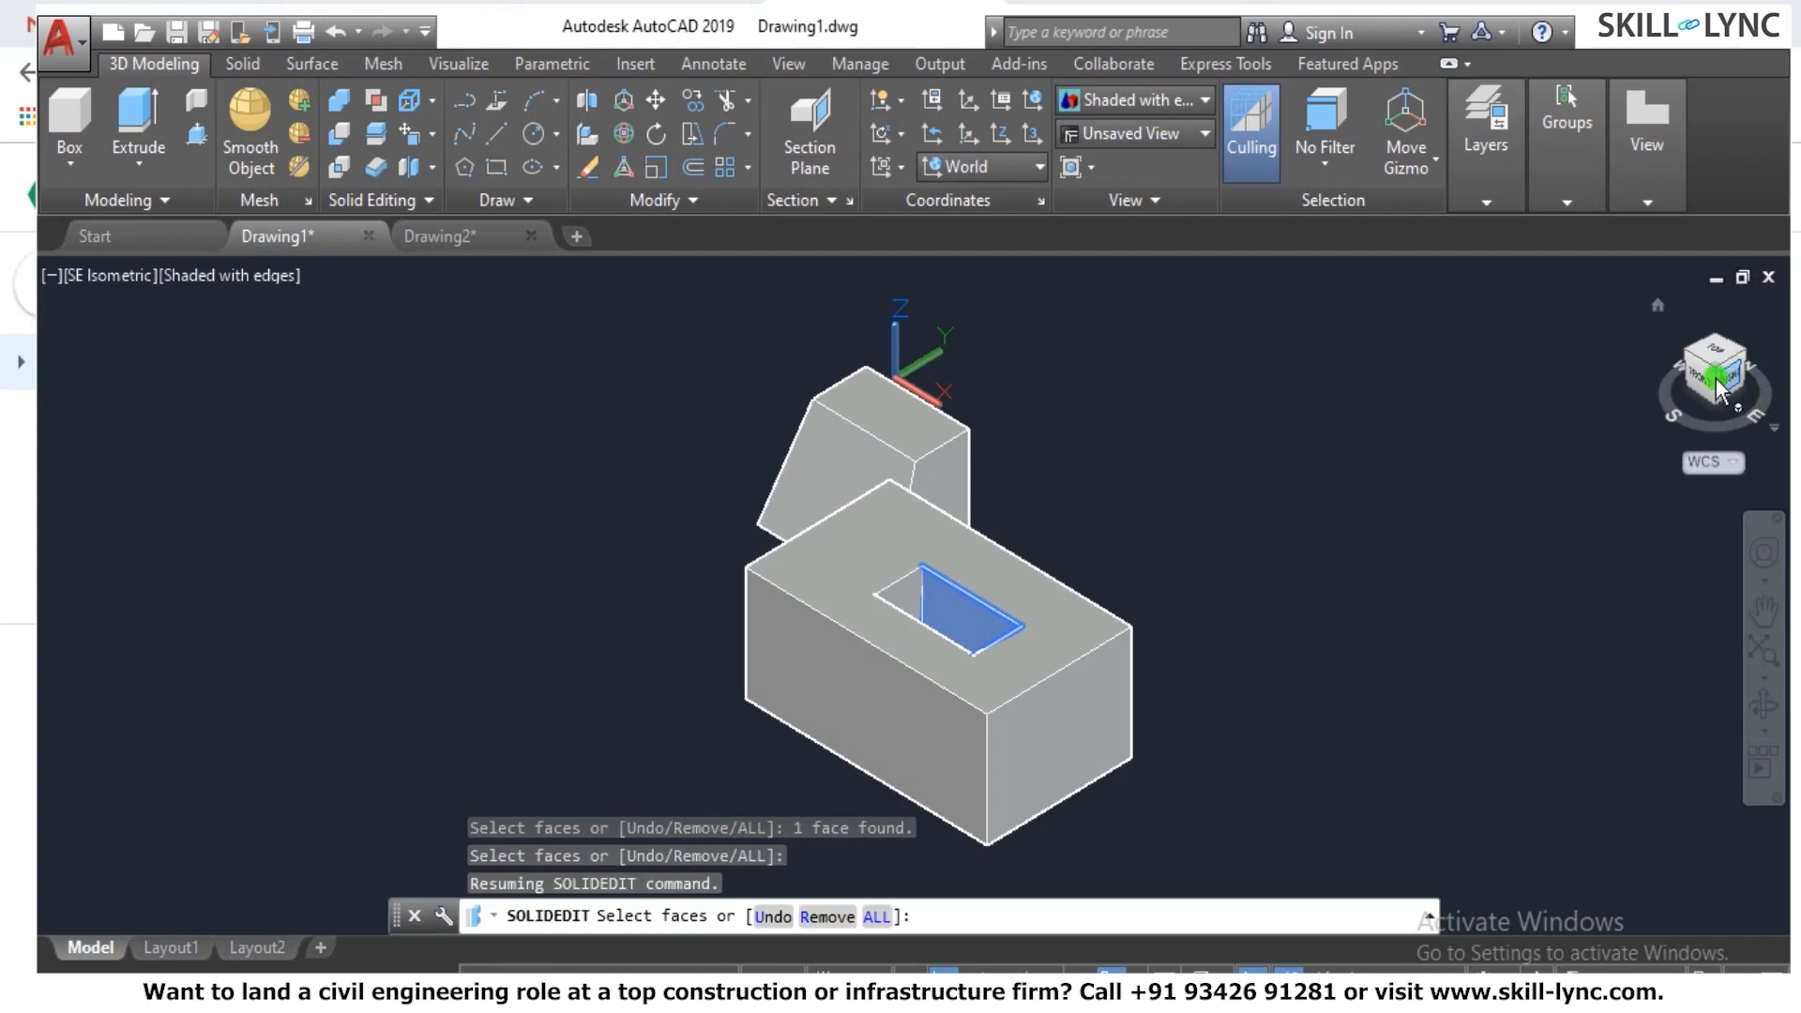
mouse_move(1722, 385)
middle_mouse_down("shift")
mouse_move(1591, 434)
mouse_move(1503, 430)
middle_mouse_up("shift")
scroll(832, 671, "up", 5)
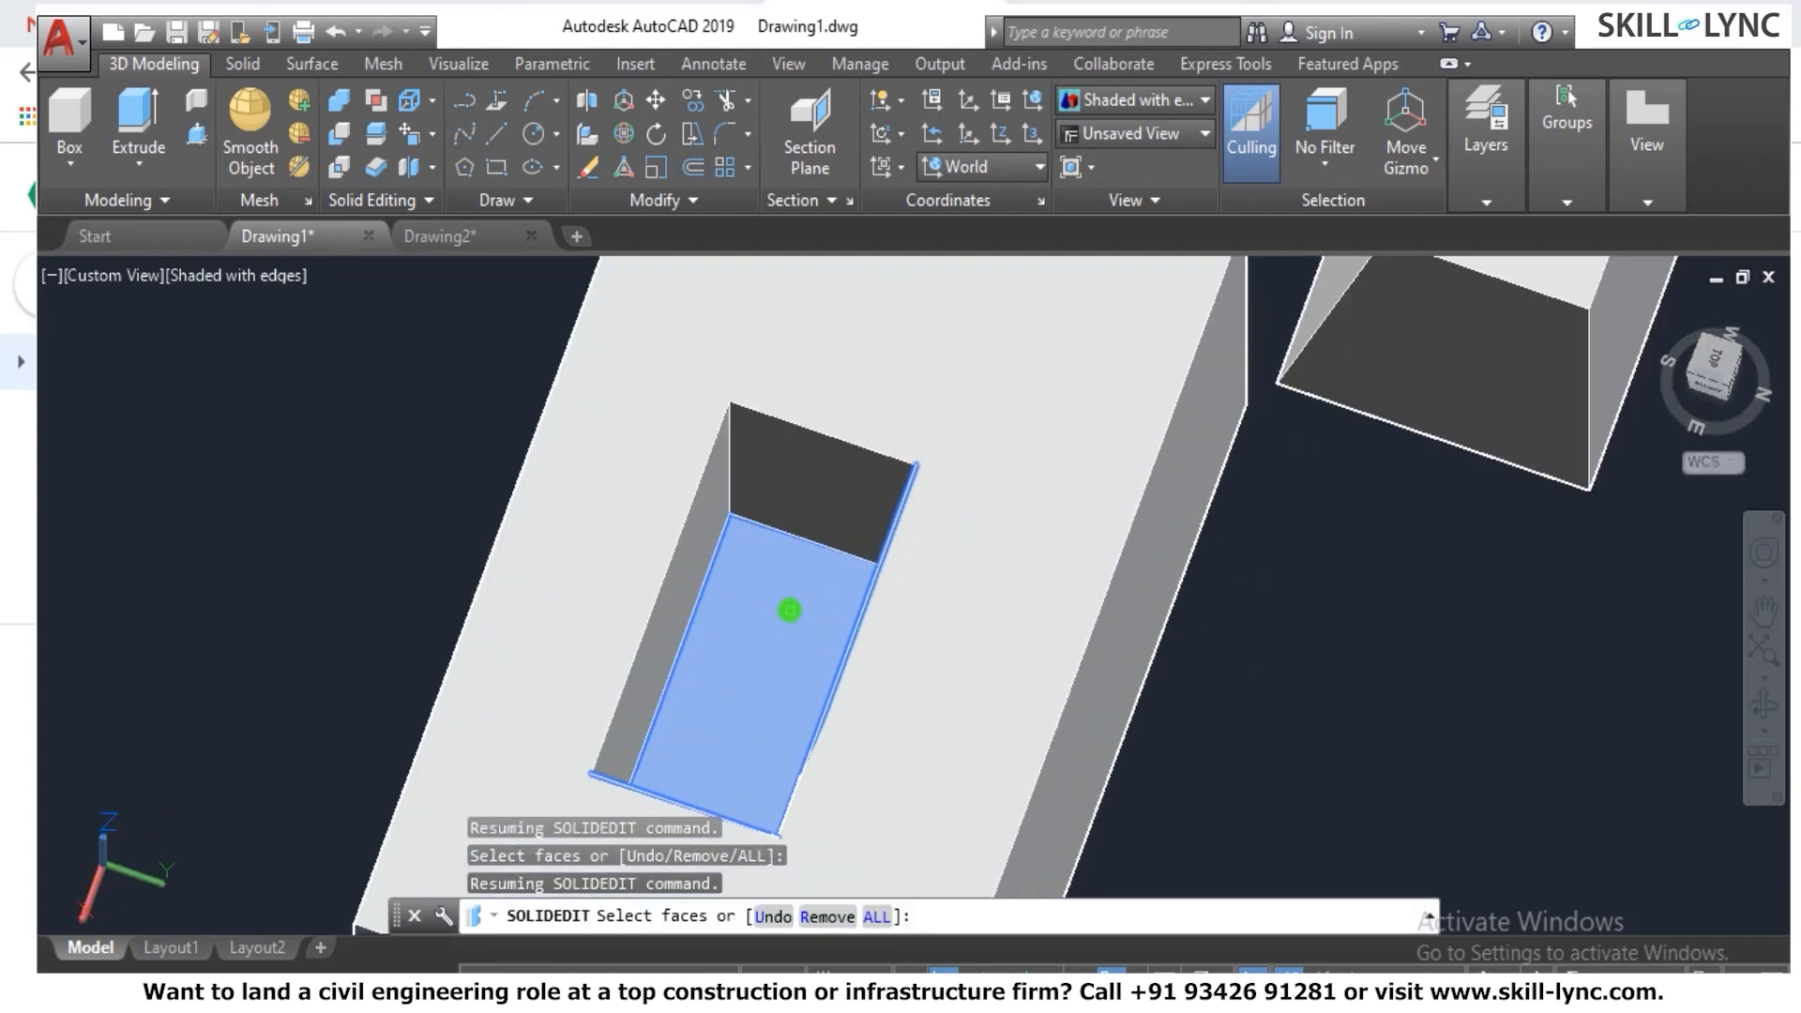
left_click(708, 527)
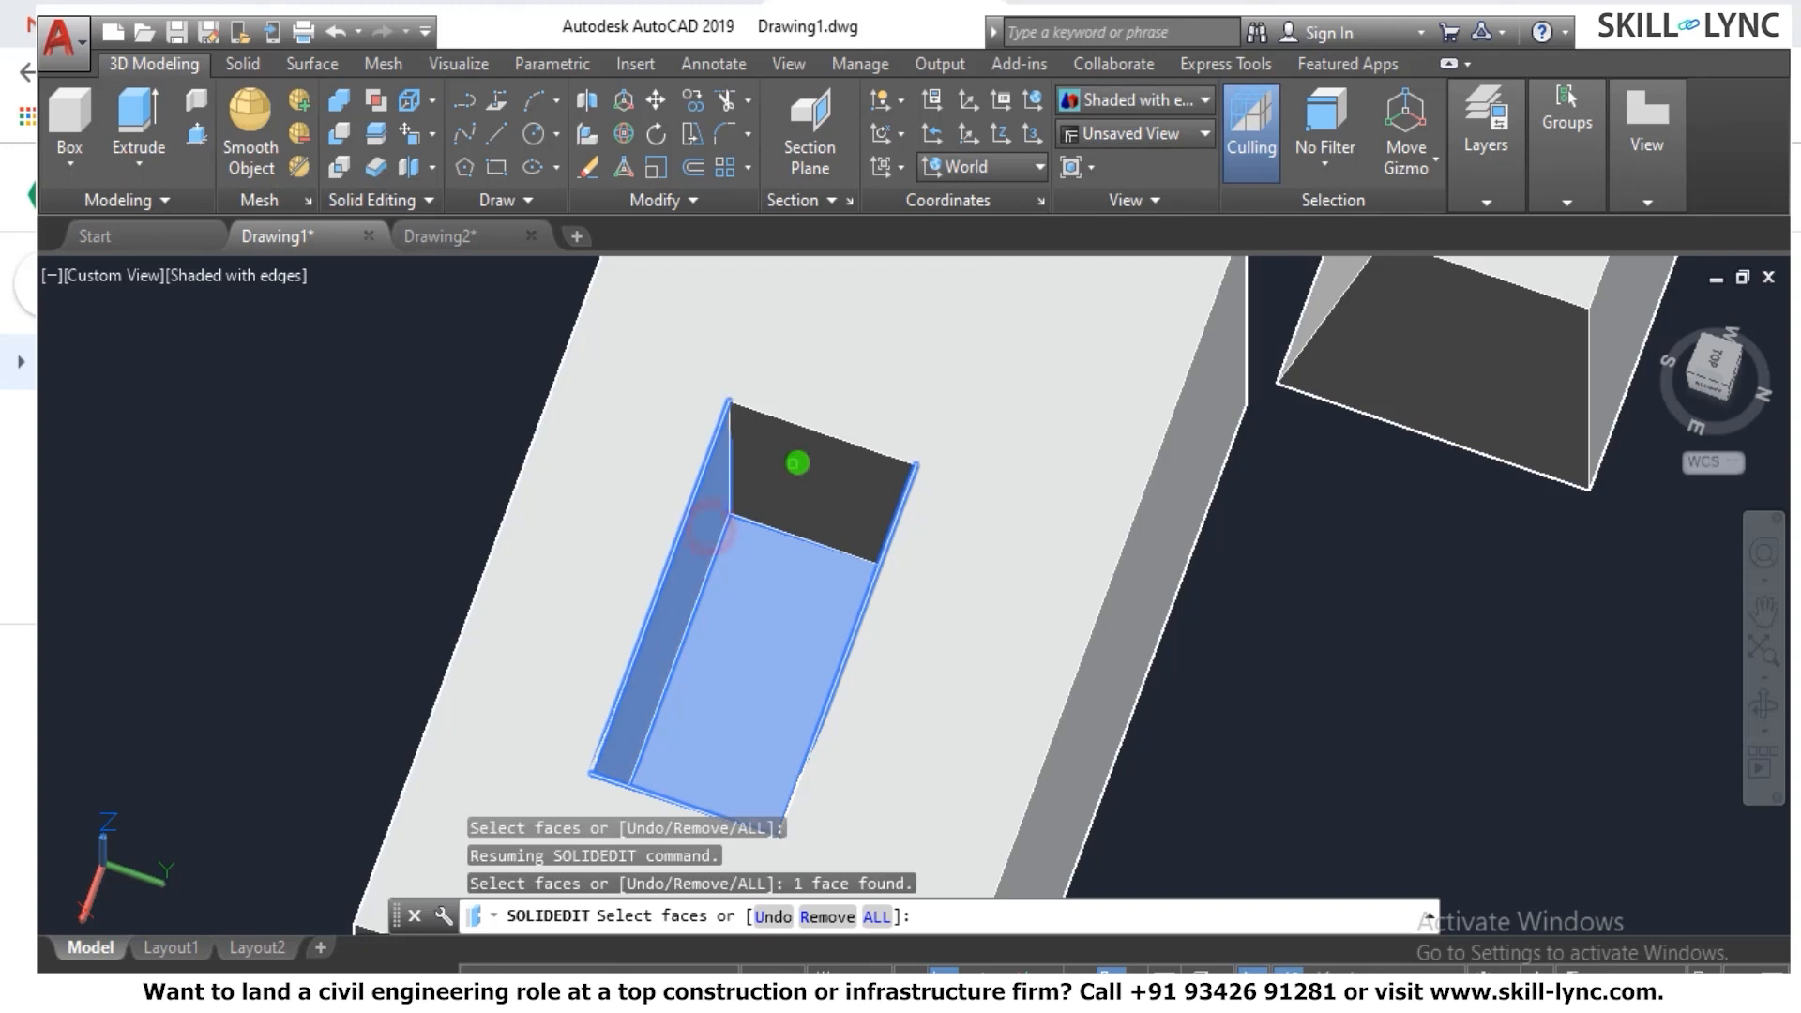
left_click(800, 459)
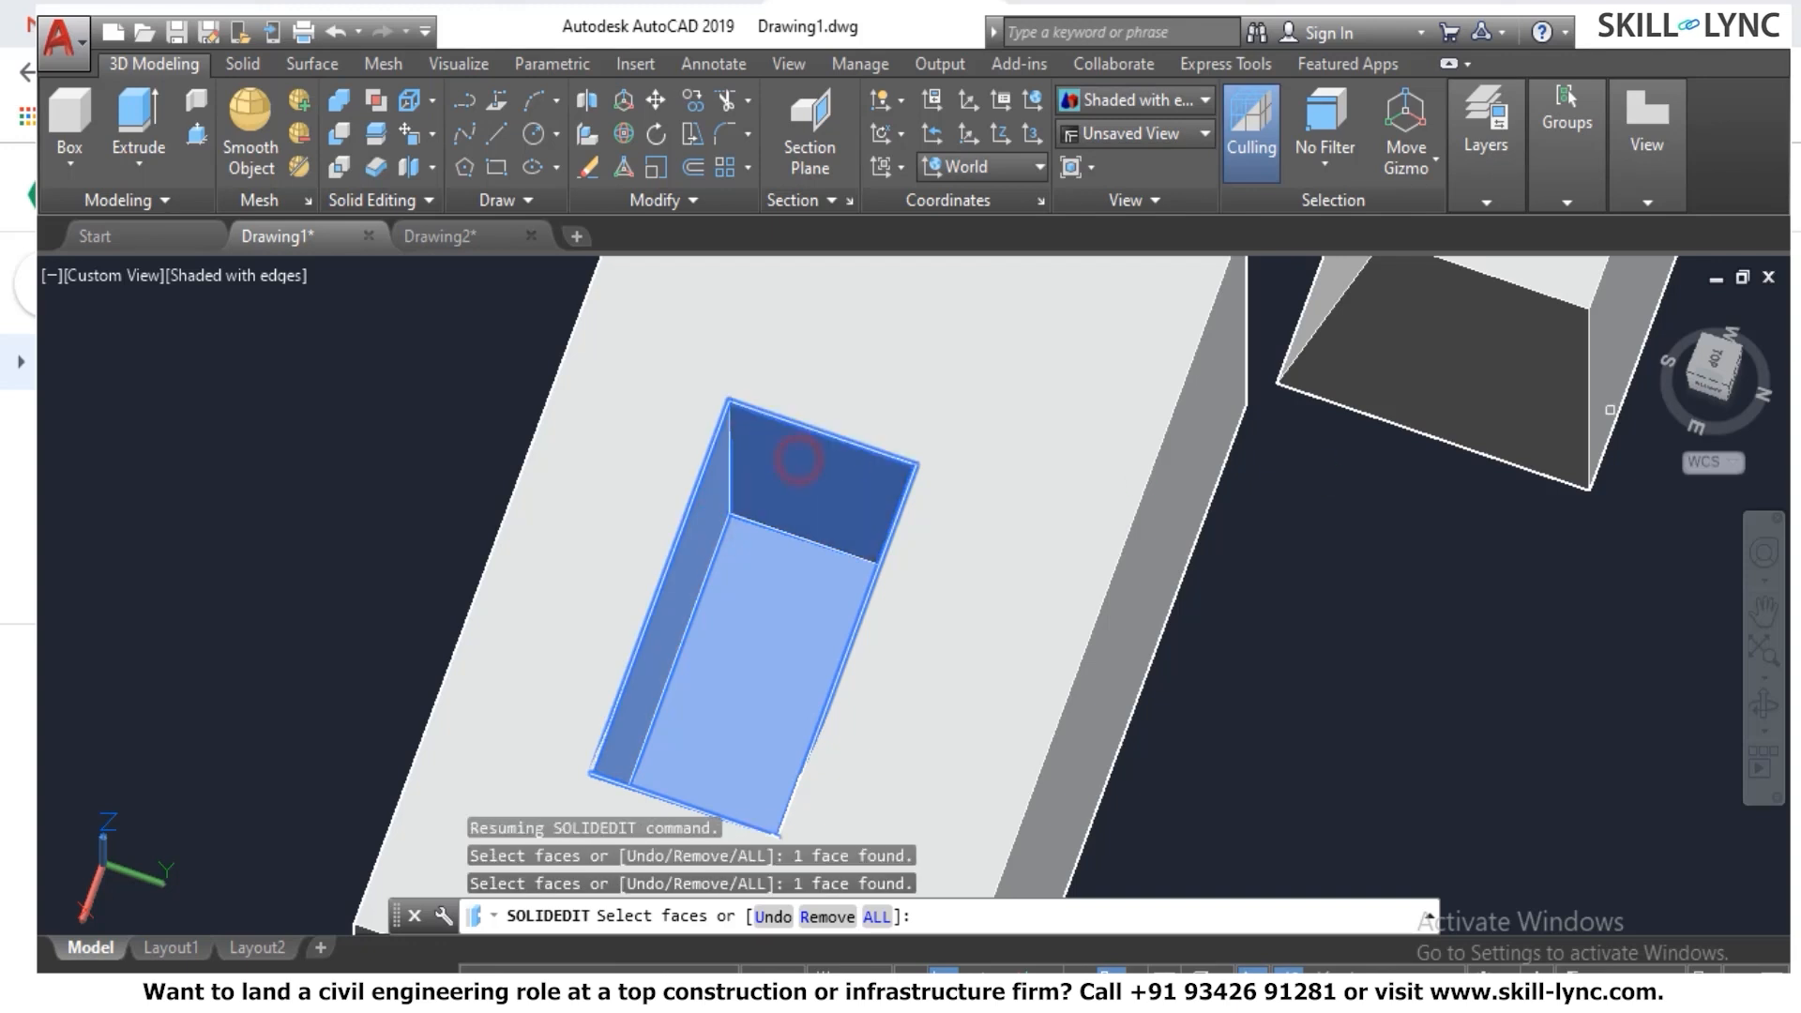
left_click(1694, 378)
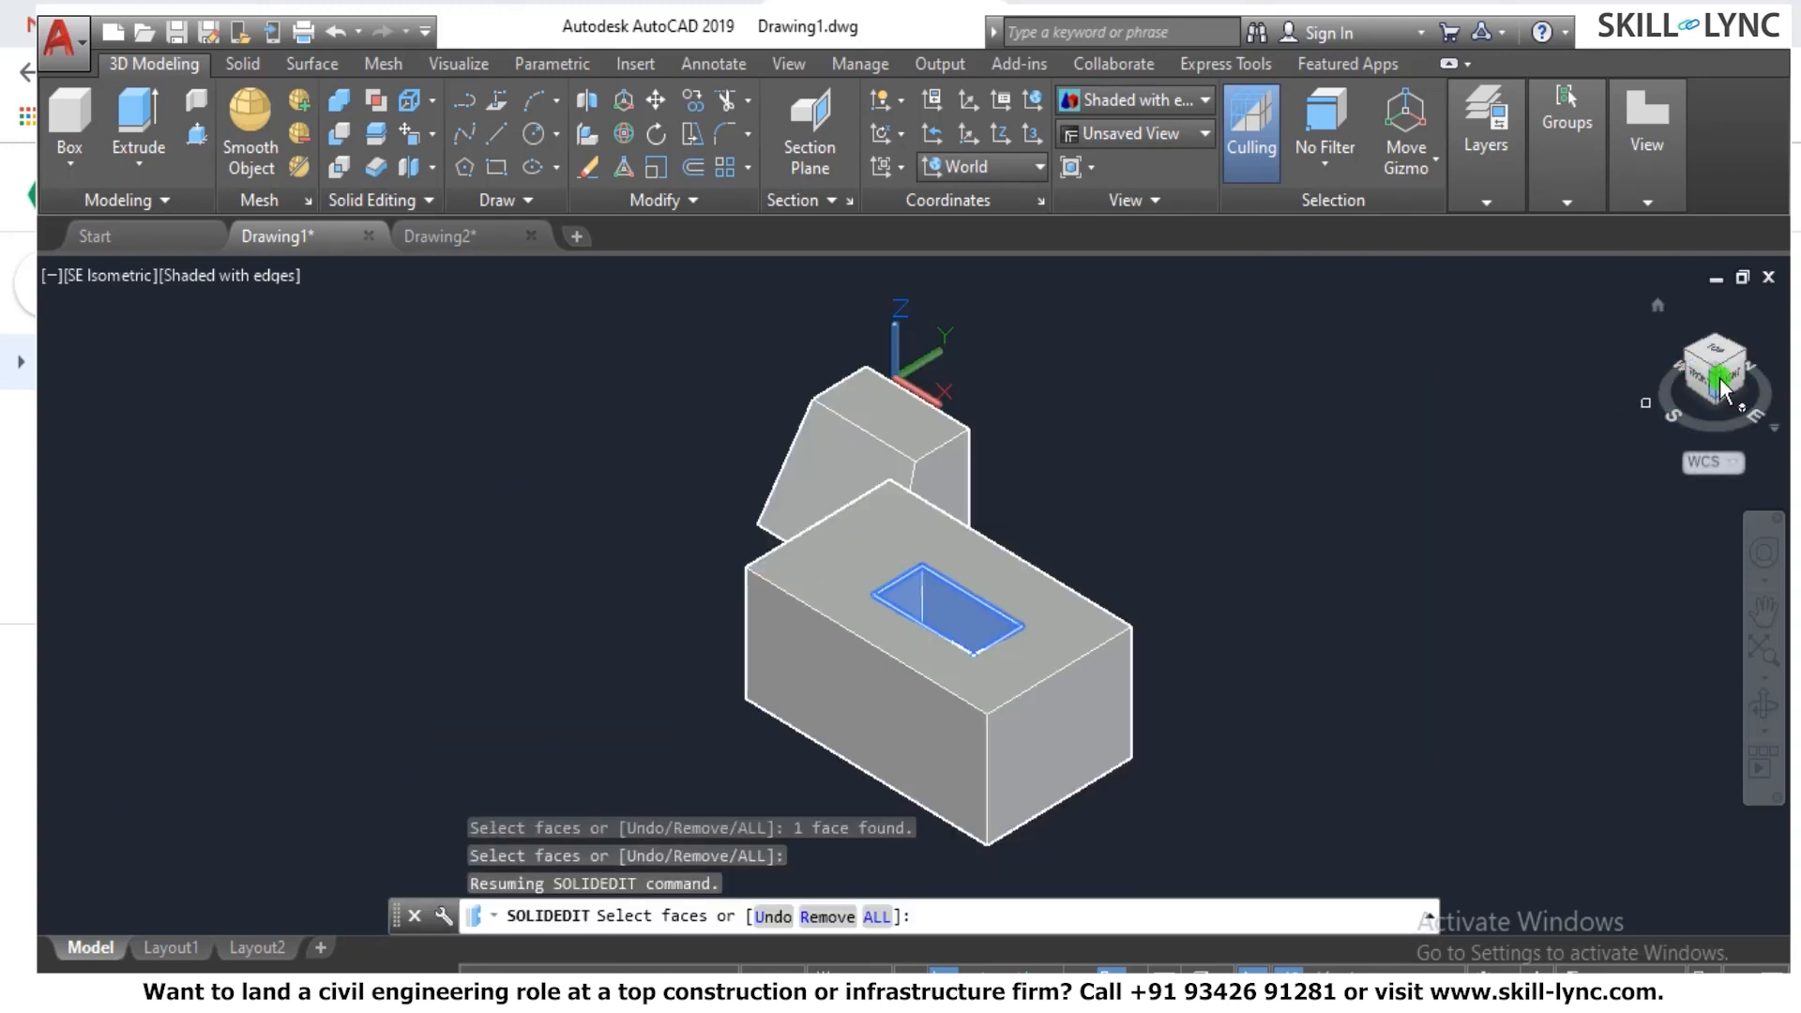
left_click_drag(1718, 374, 1713, 387)
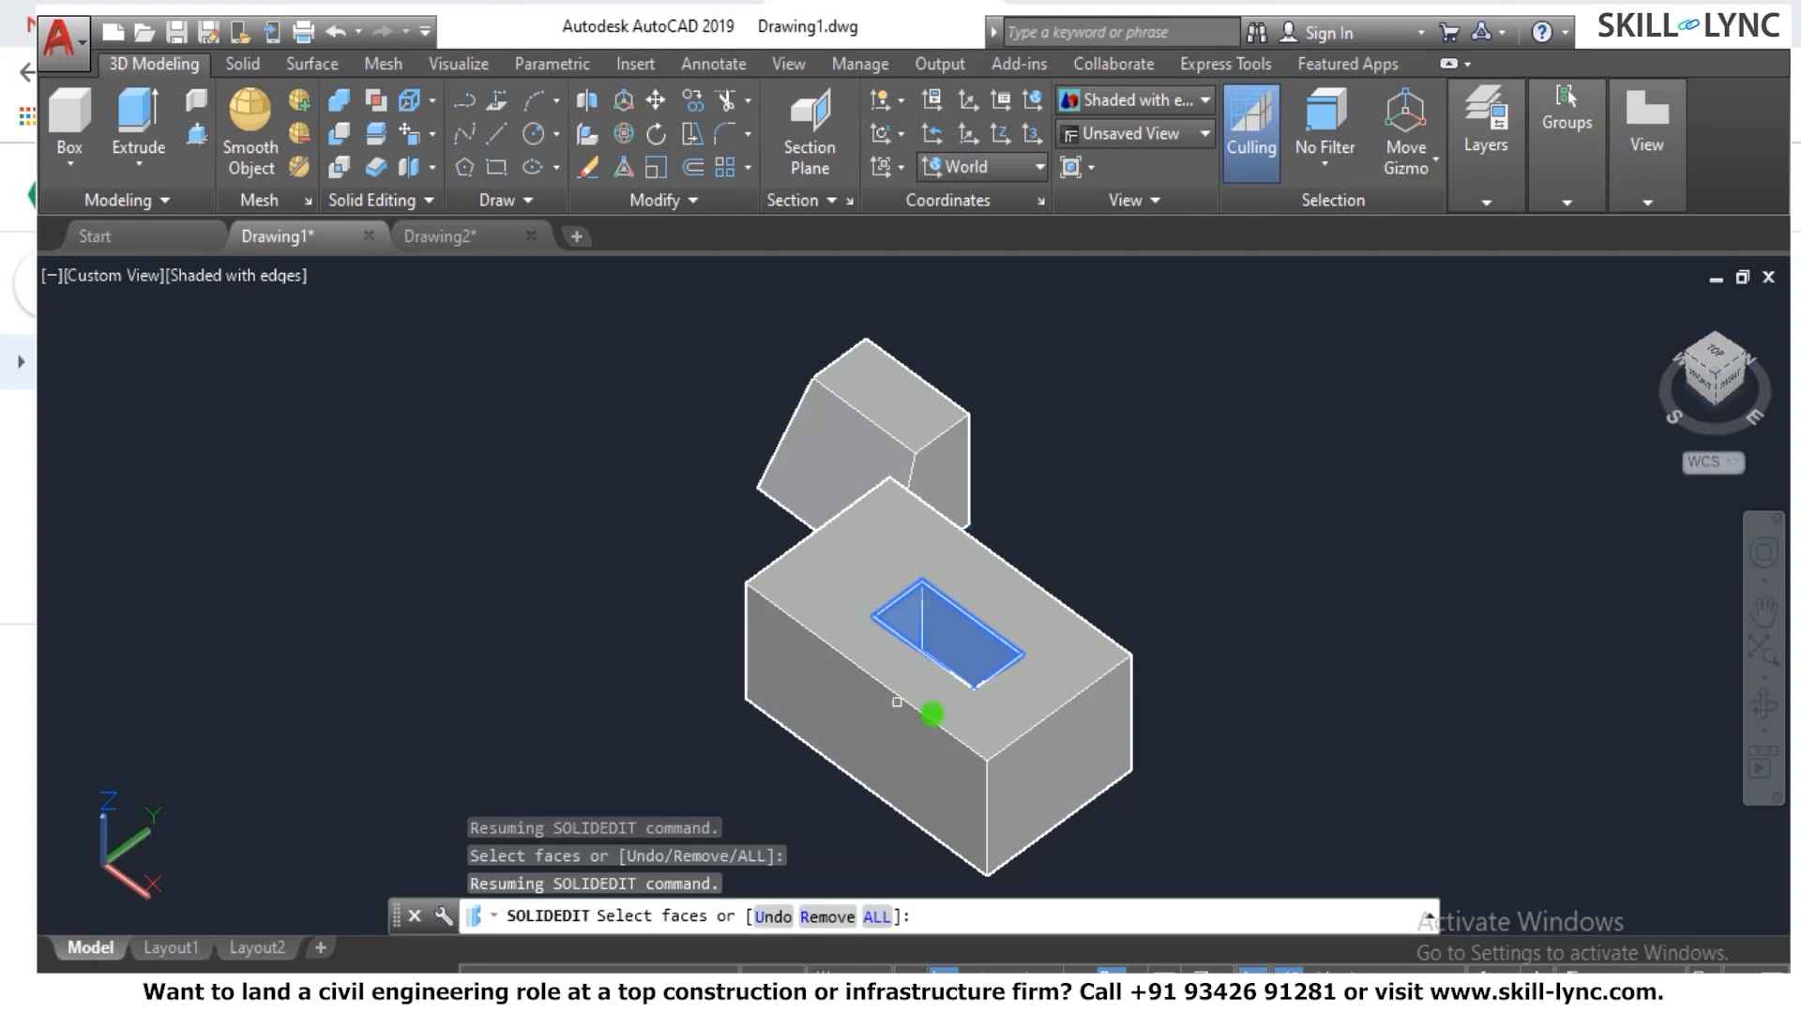
scroll(932, 711, "down", 1)
scroll(962, 688, "up", 1)
scroll(976, 684, "up", 2)
scroll(977, 684, "down", 1)
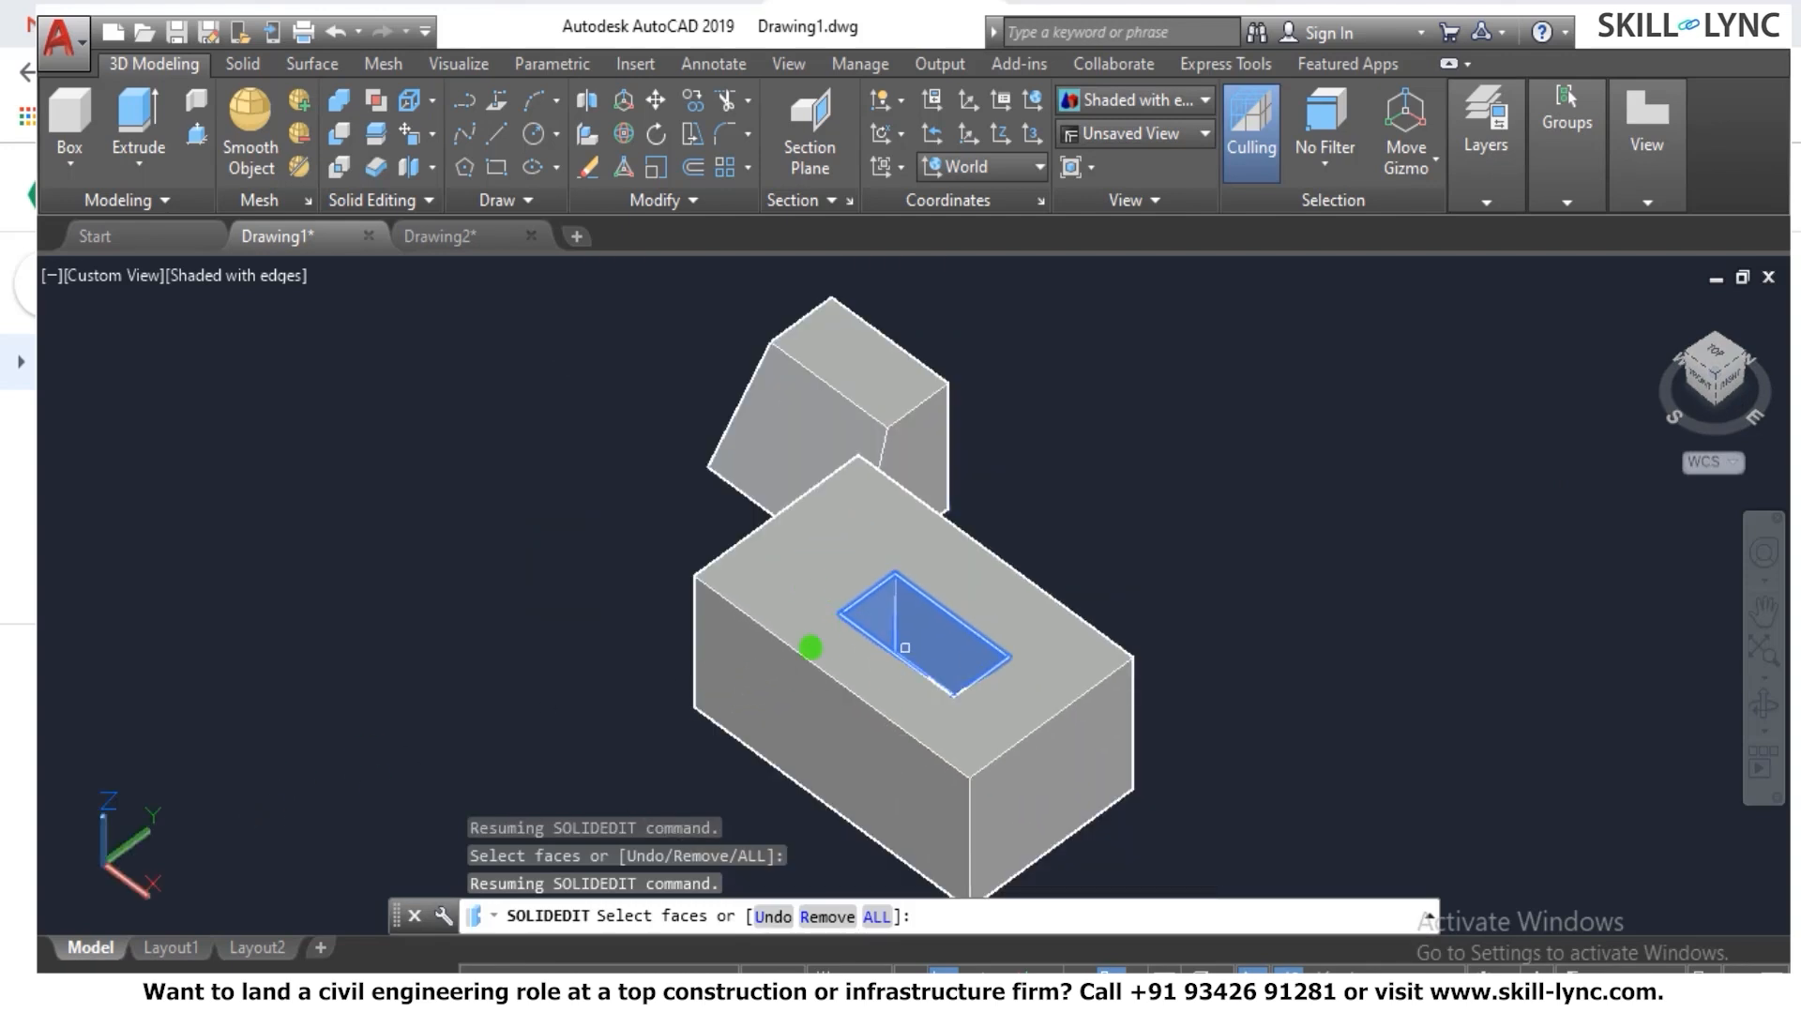
left_click(939, 635)
key("Return")
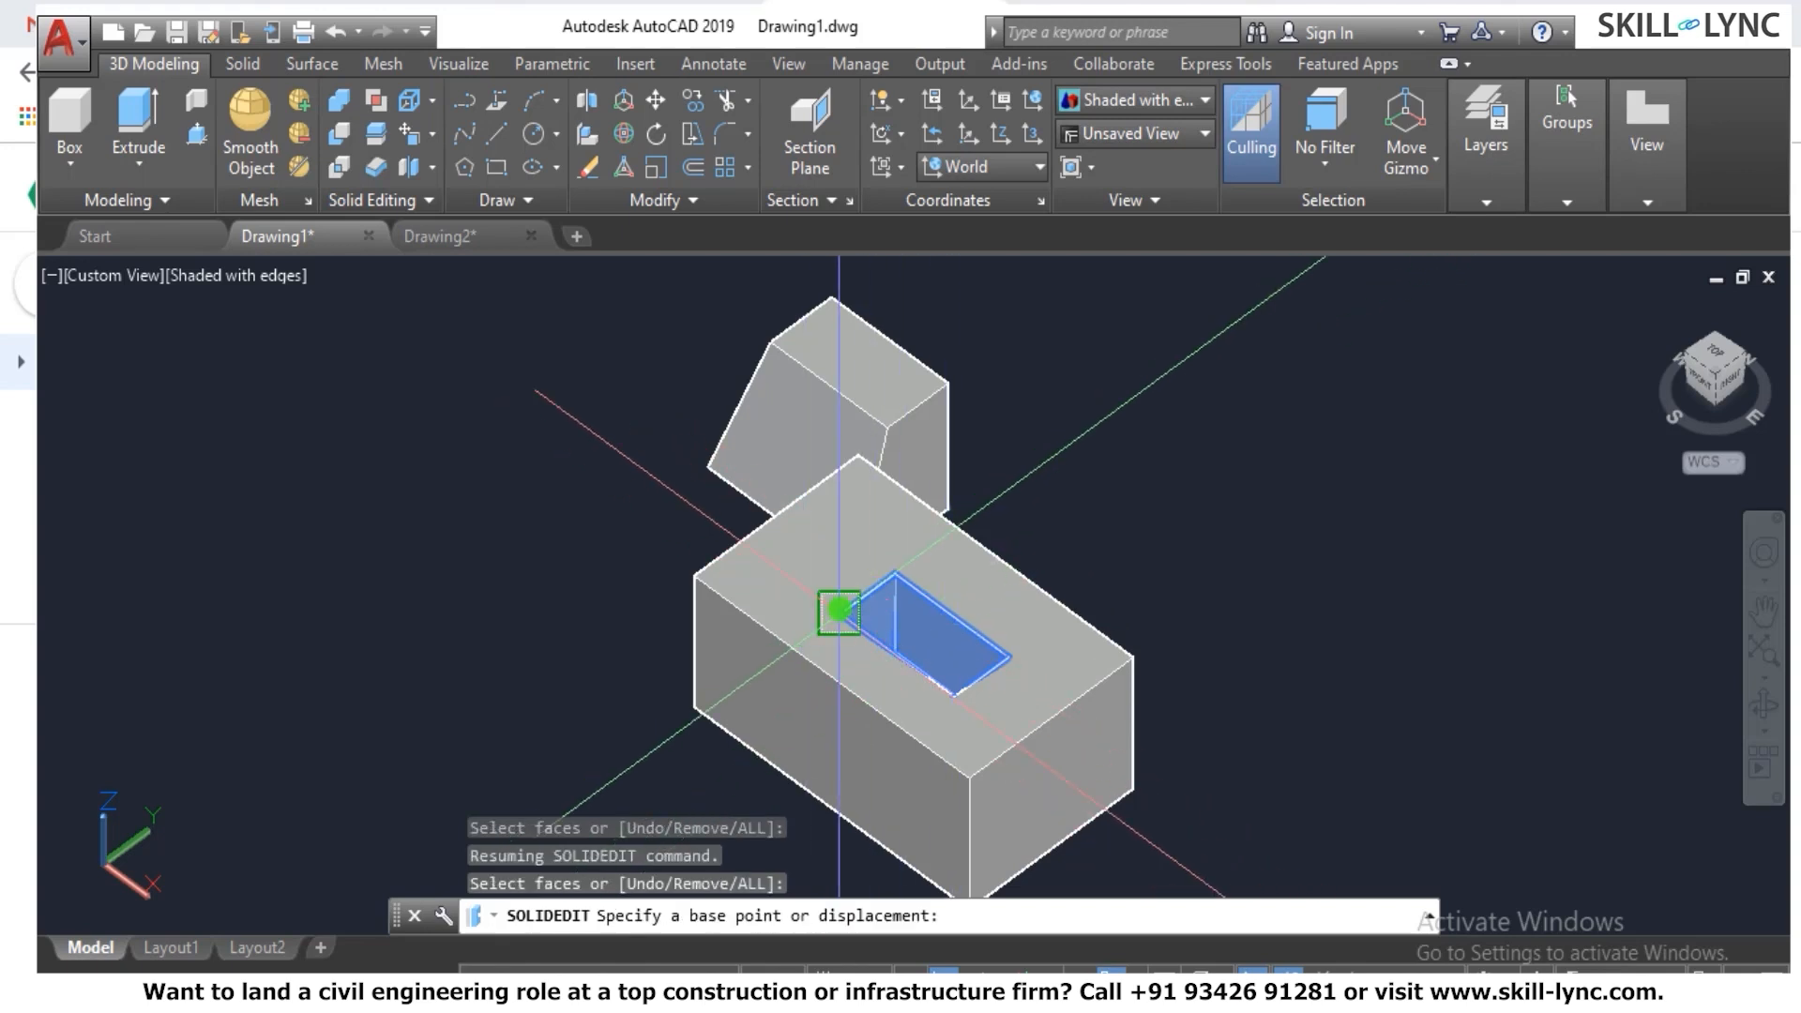
Move the selected opening faces by @-600,0 from the left corner of the opening's rim, and exit face editing.
left_click(838, 611)
scroll(835, 609, "up", 2)
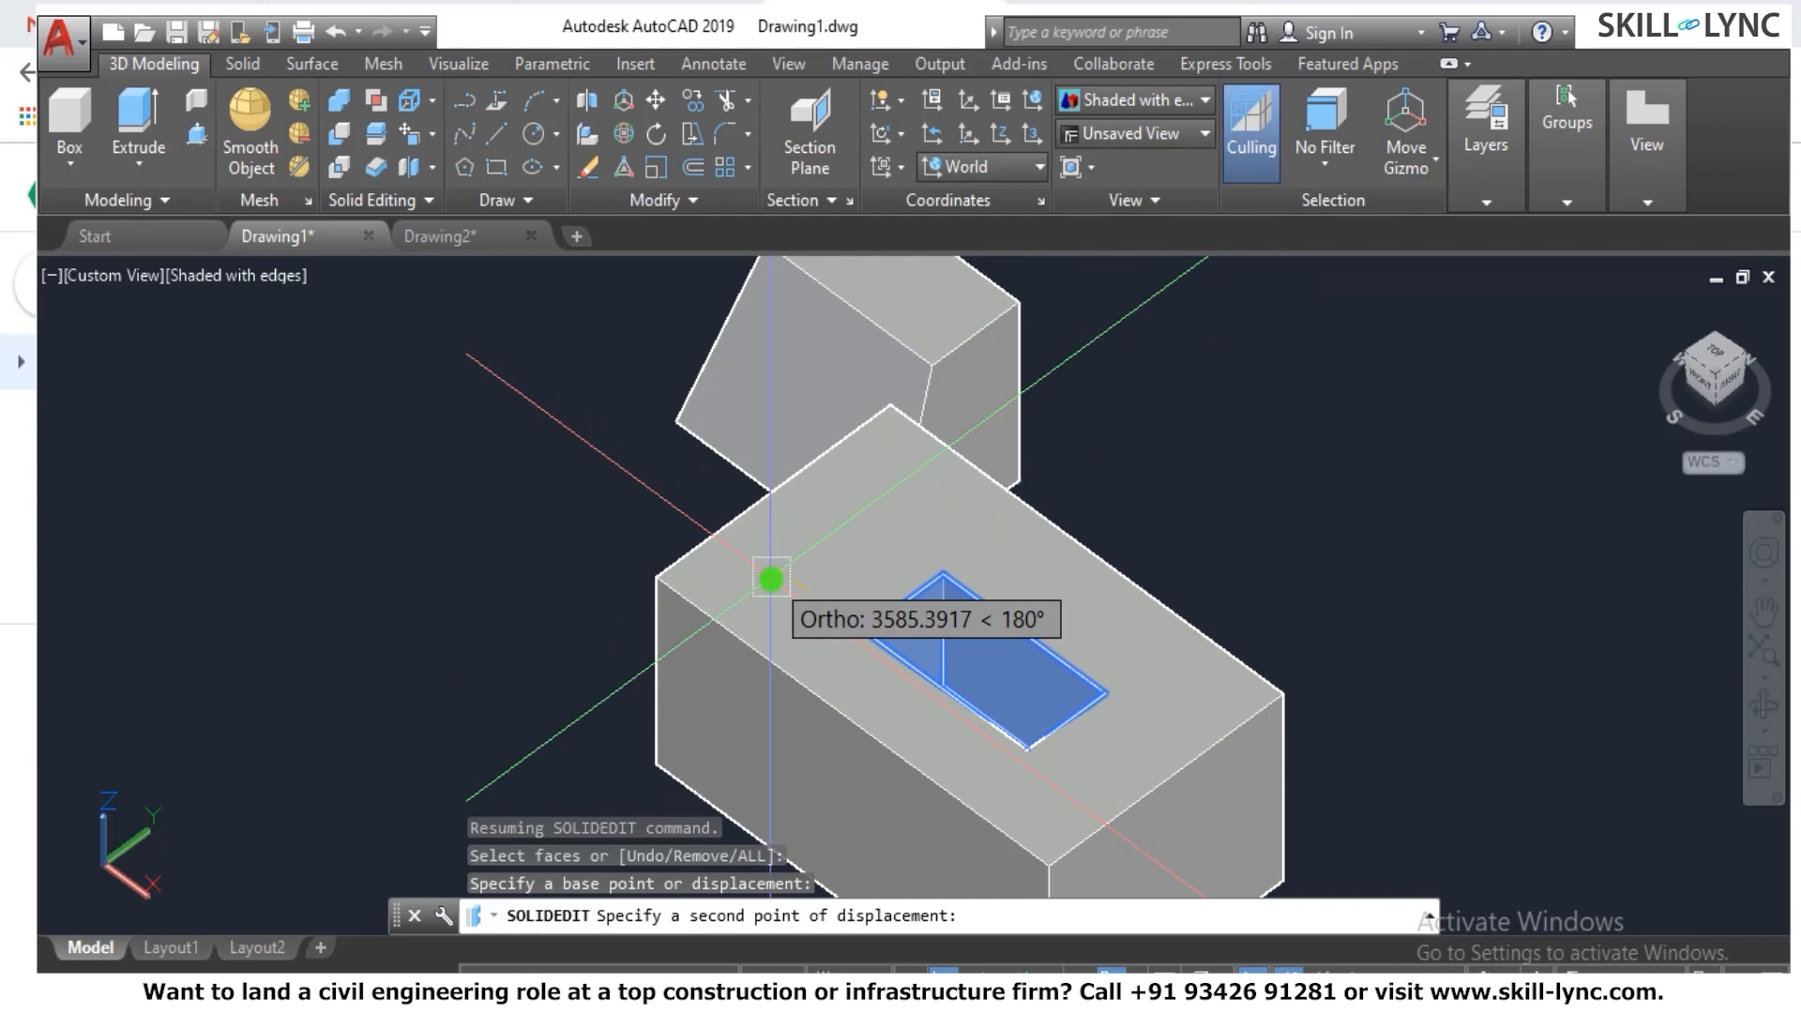
type("@-600,0")
key("Return")
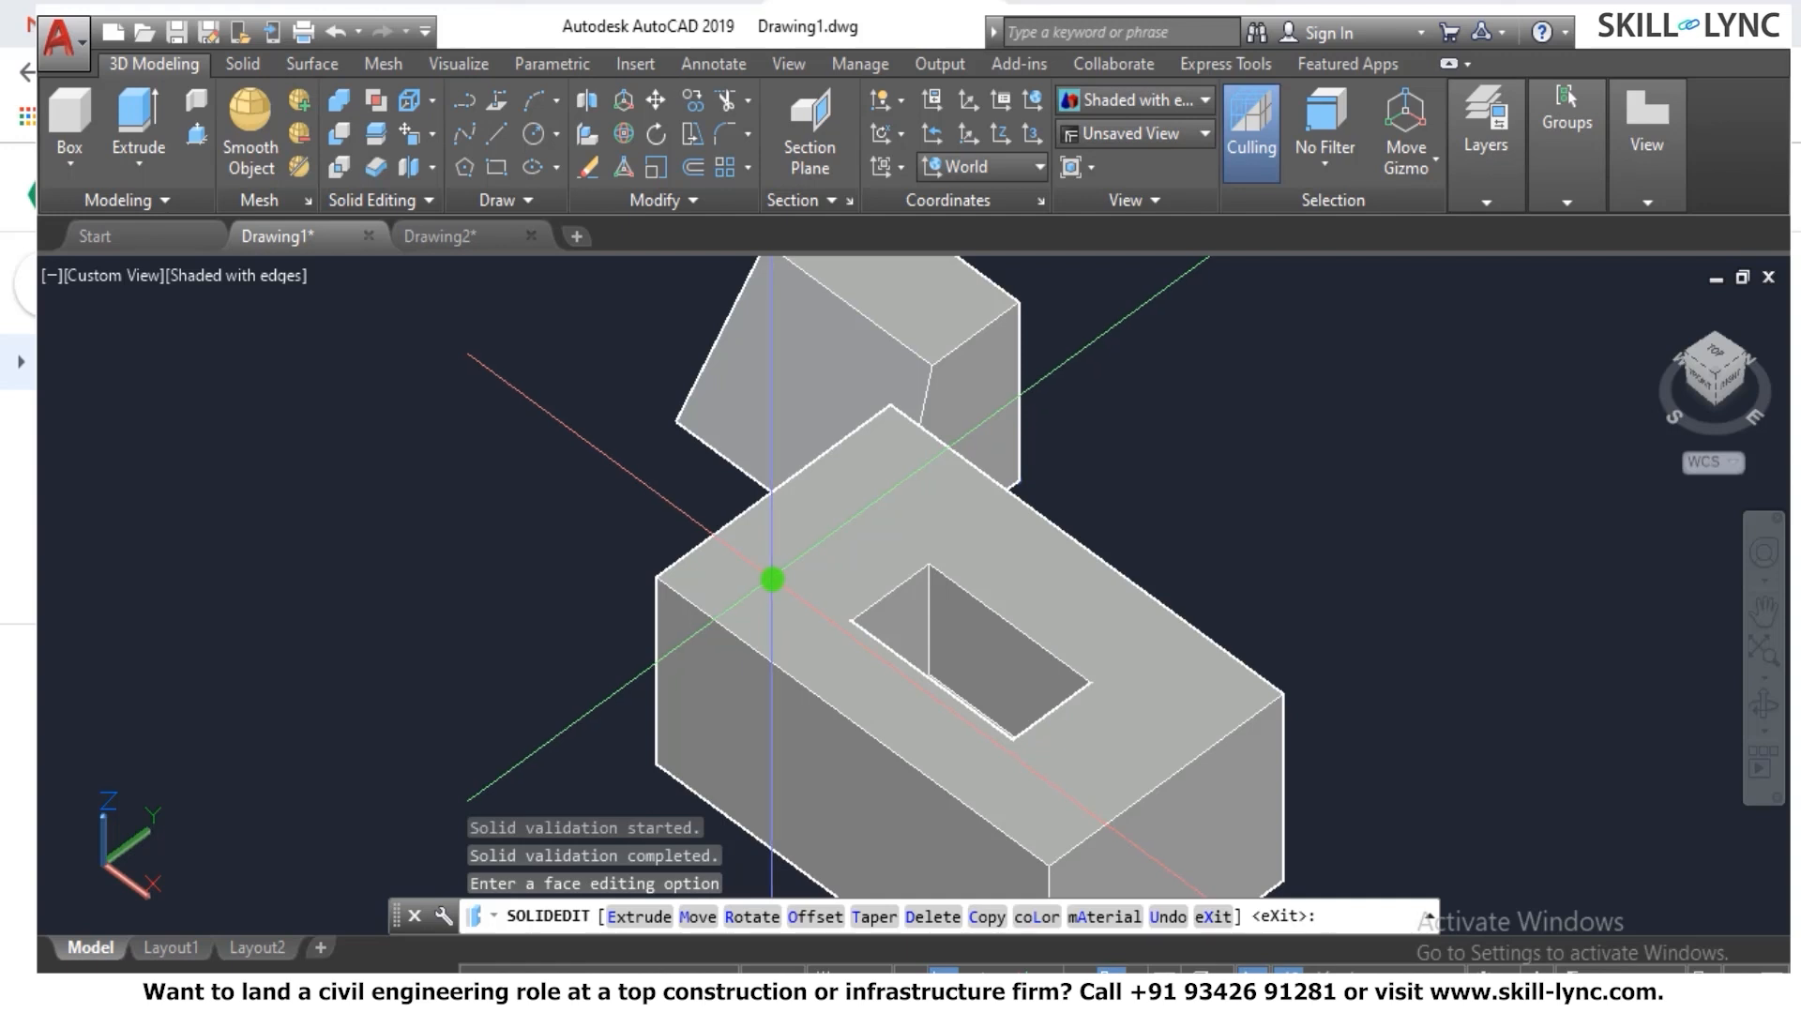
scroll(1064, 631, "down", 3)
scroll(993, 555, "up", 1)
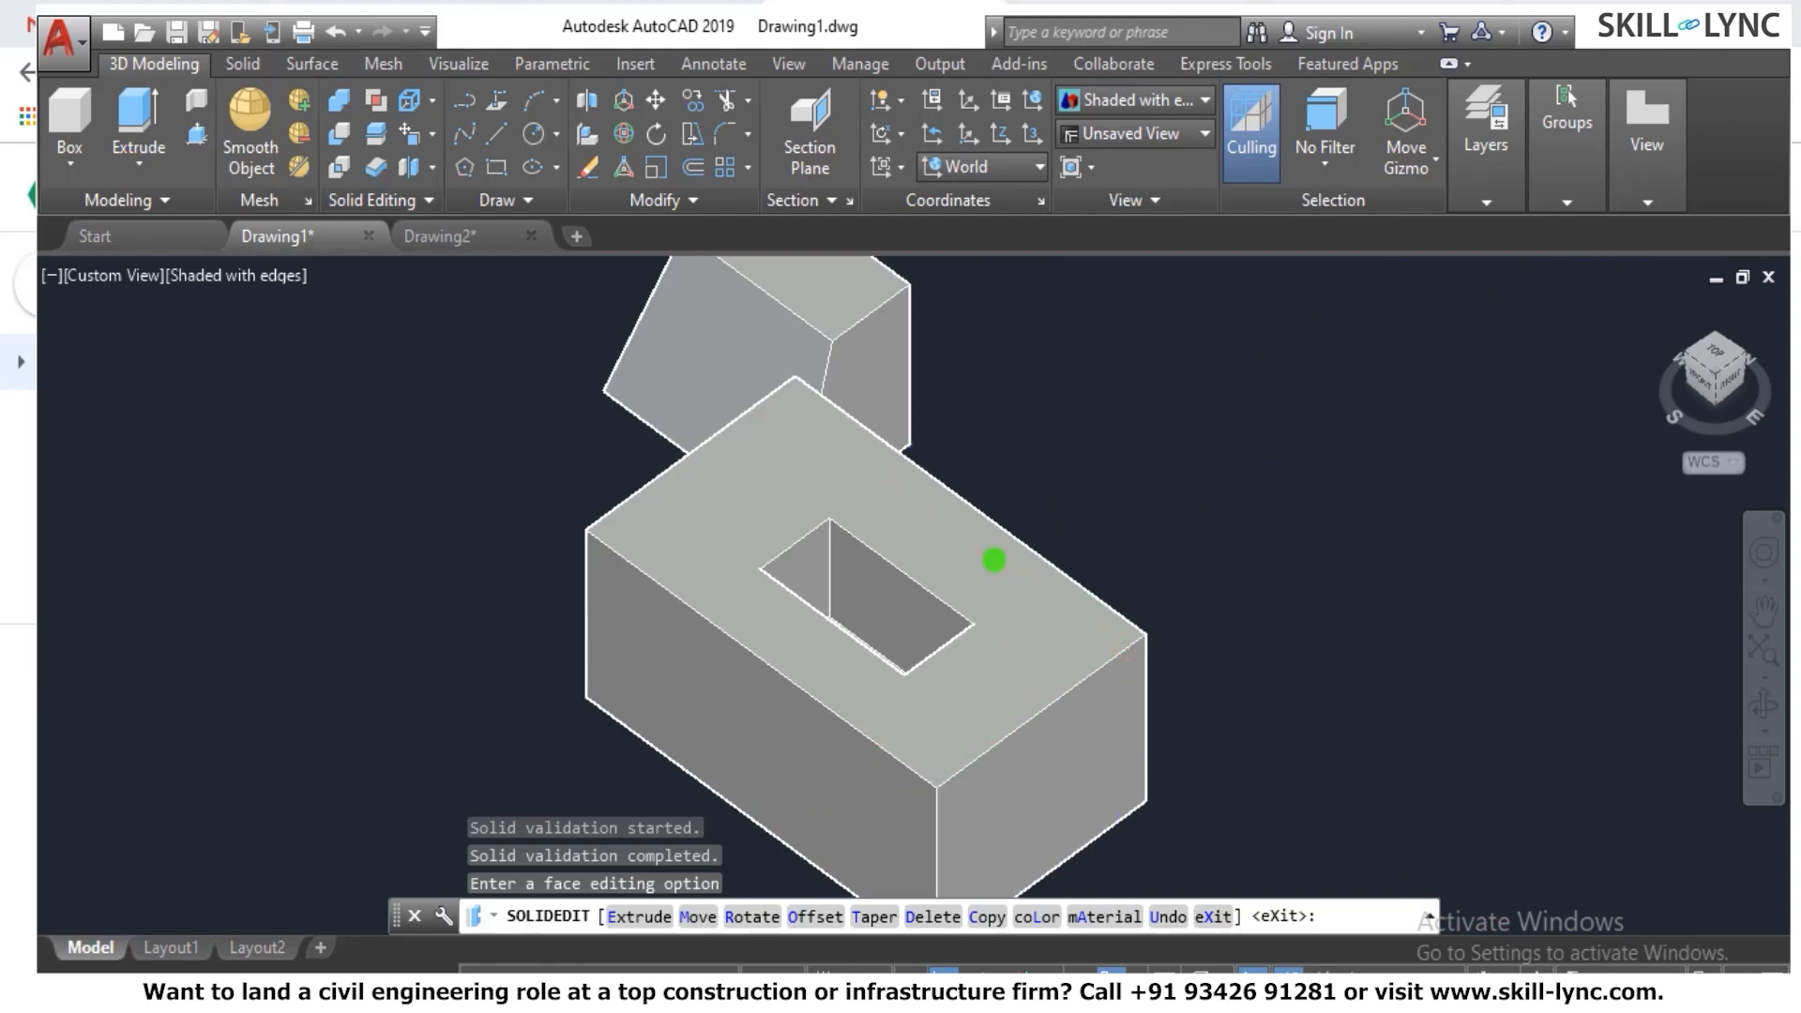
scroll(1065, 587, "down", 2)
scroll(1060, 574, "up", 1)
key("Escape")
Start a SOLIDEDIT face move and select the box's short end face, removing the adjoining long side face from the selection.
type("s")
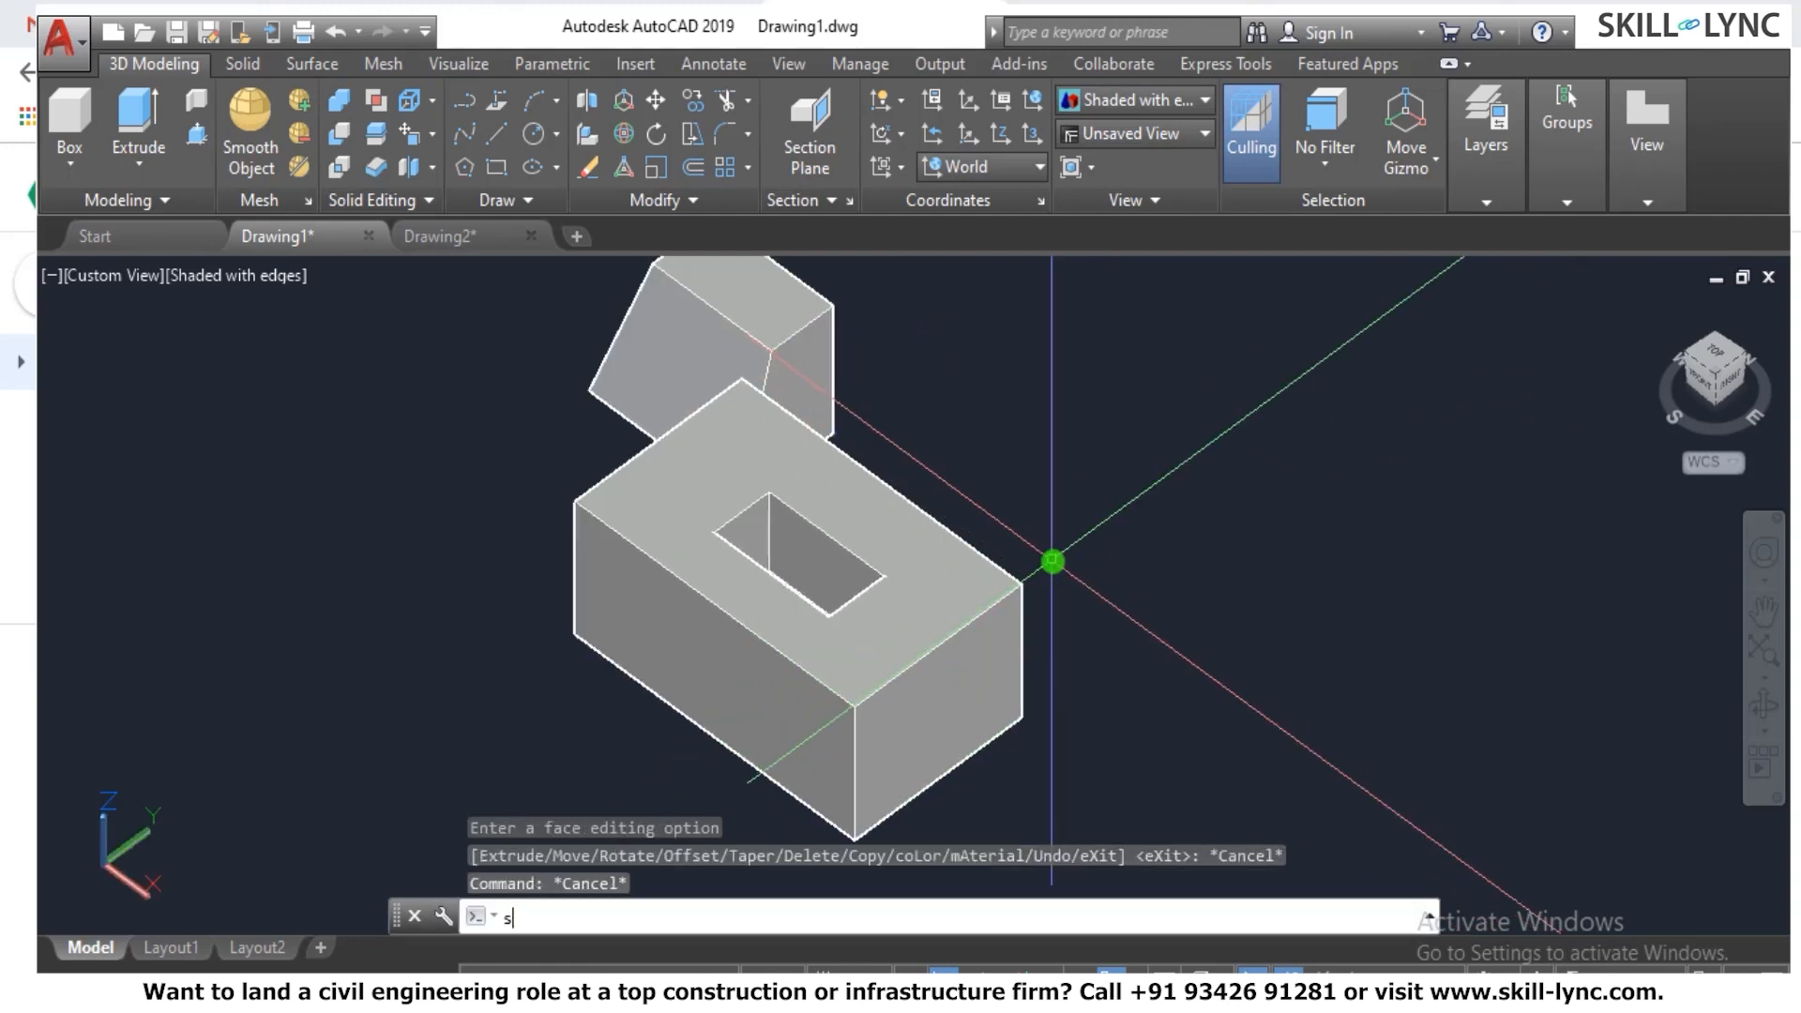
type("olids edit")
key("Return")
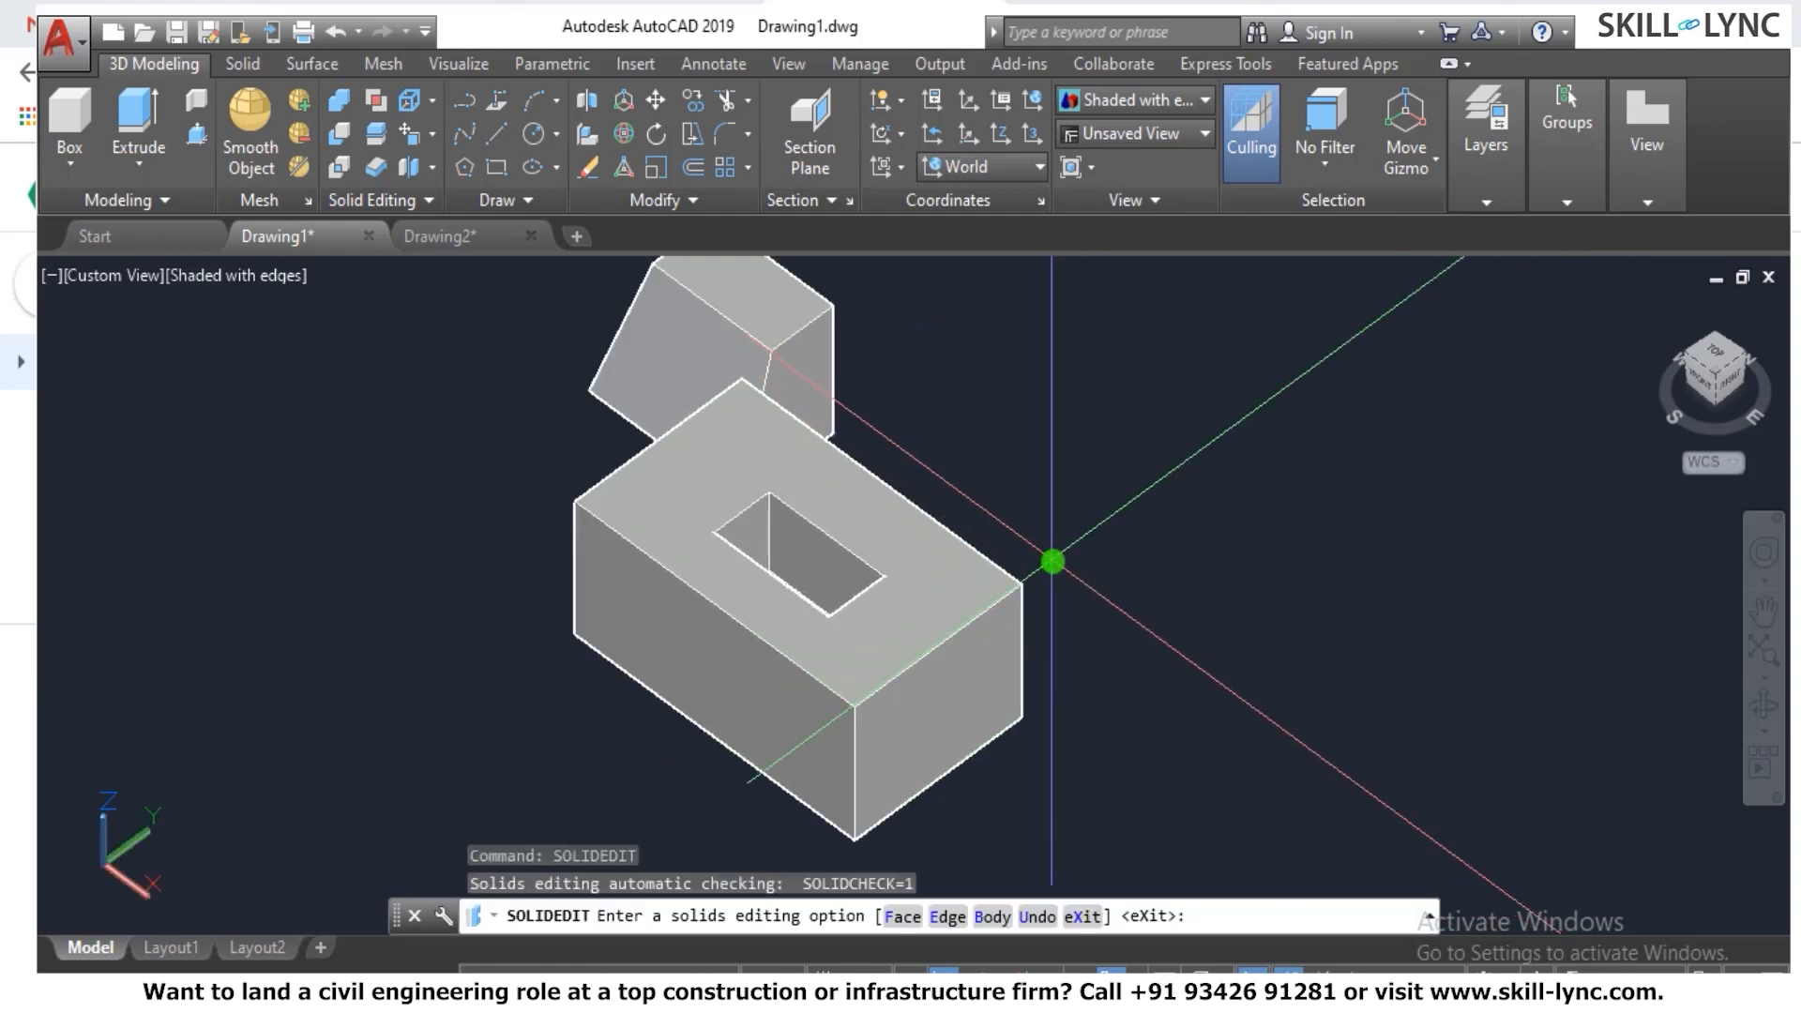
type("f")
key("Return")
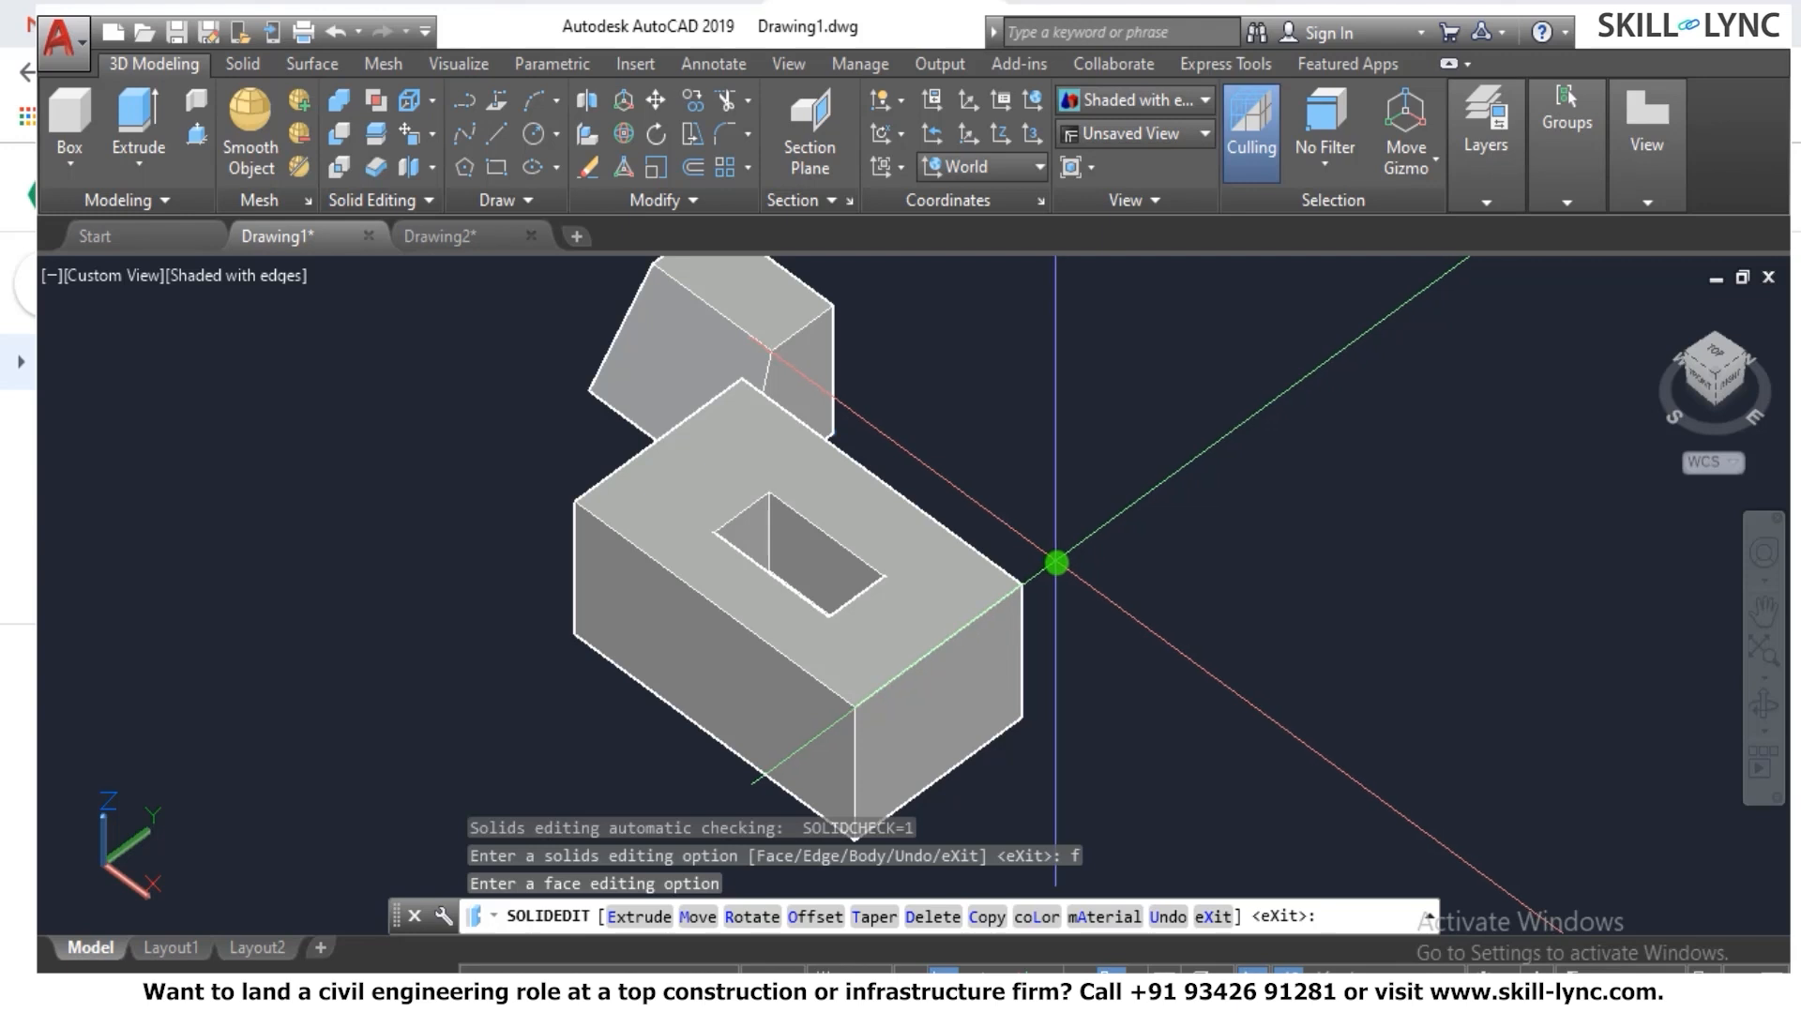
left_click(706, 917)
left_click(852, 784)
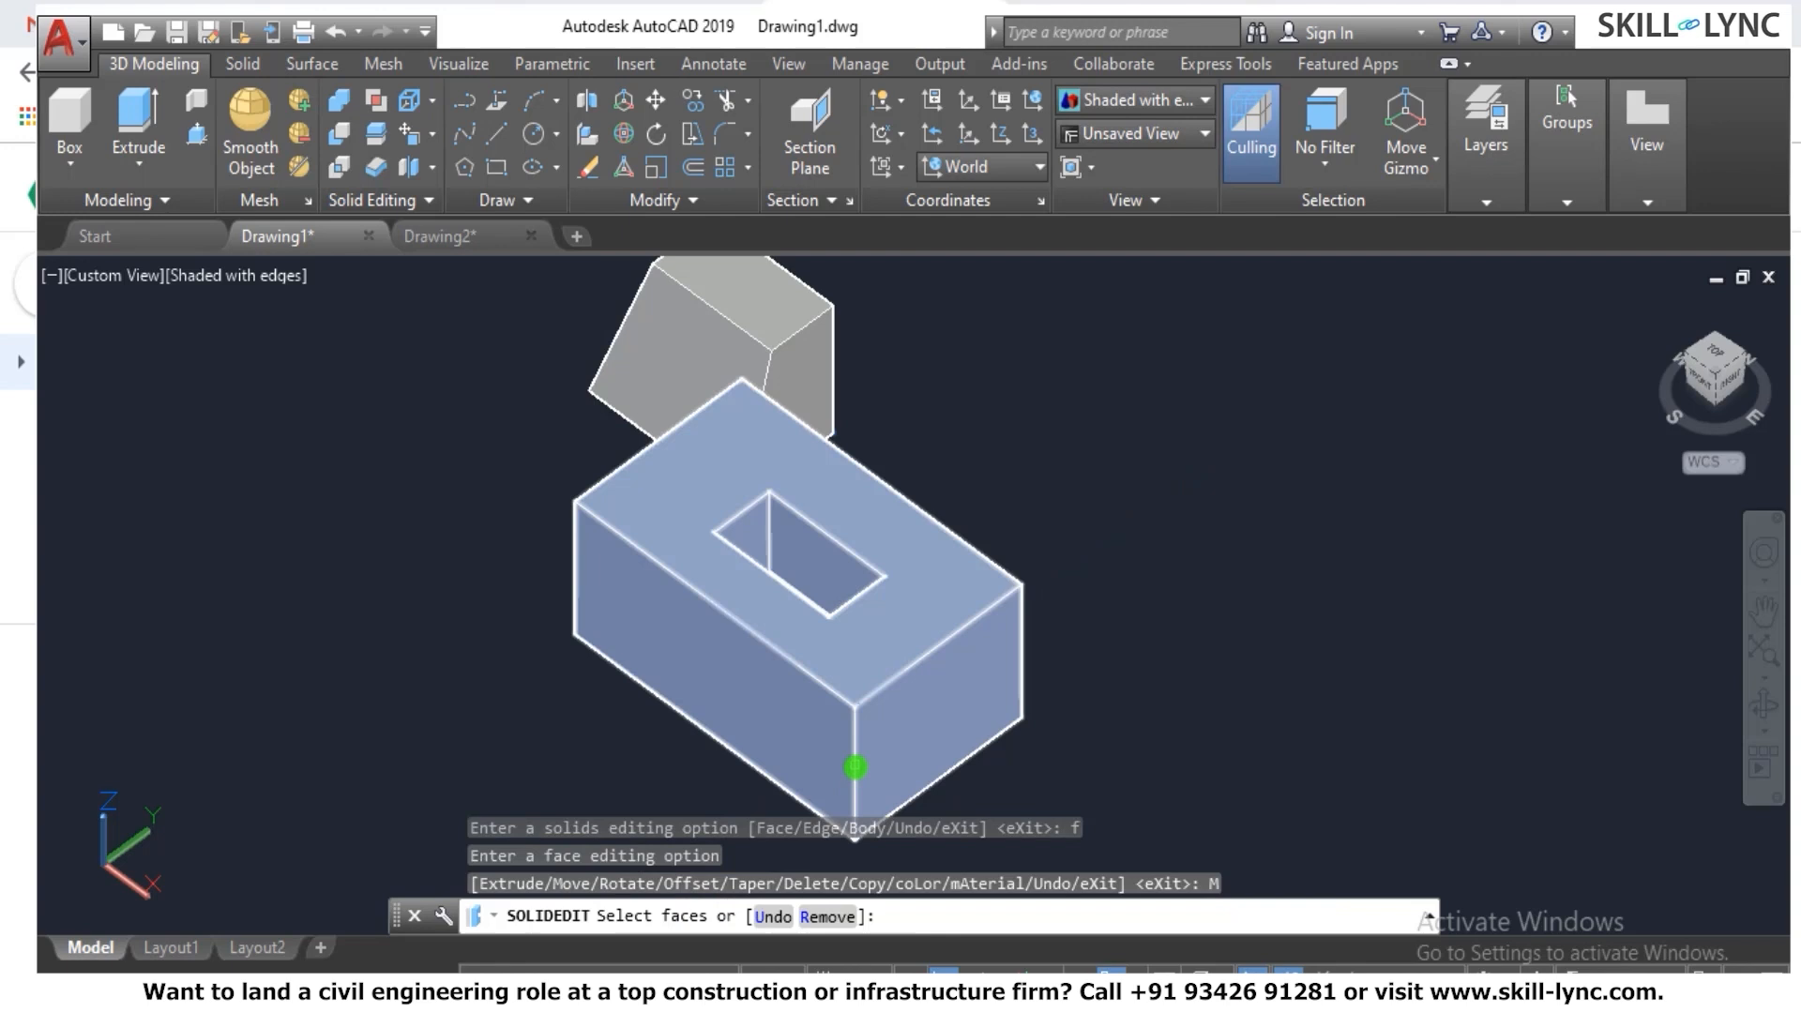
left_click(855, 767)
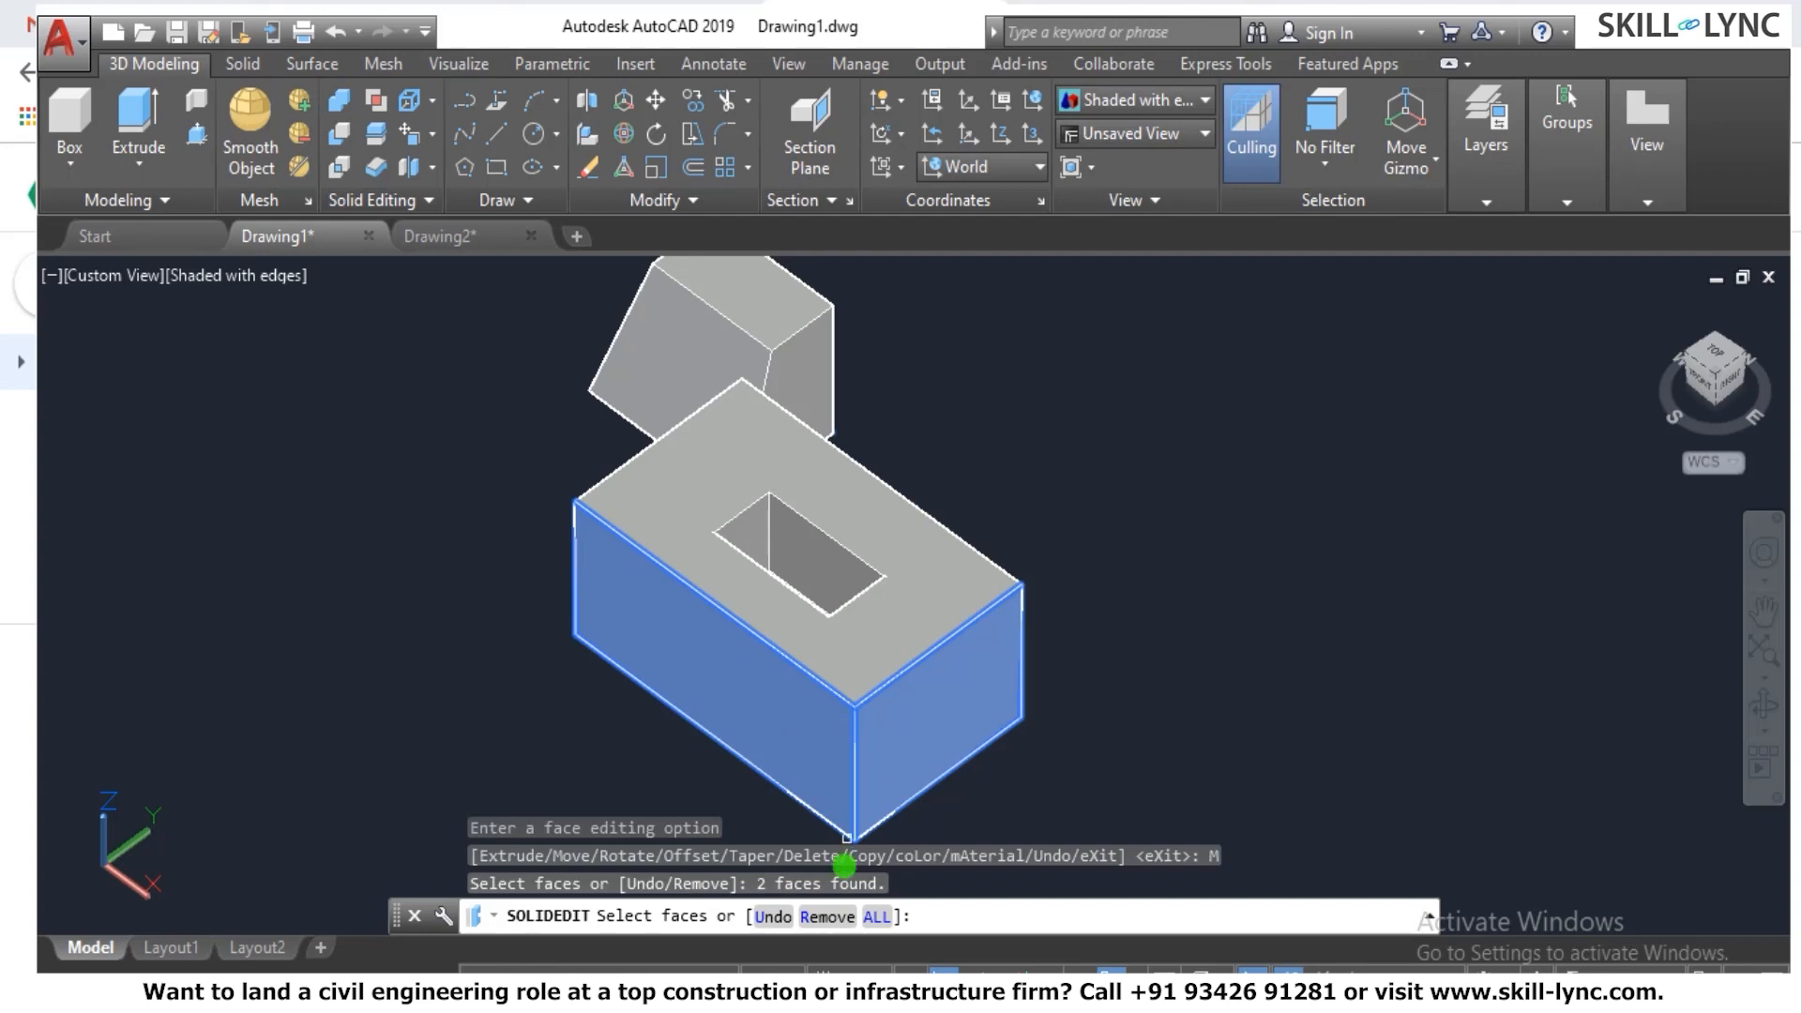
left_click(826, 916)
left_click(751, 697)
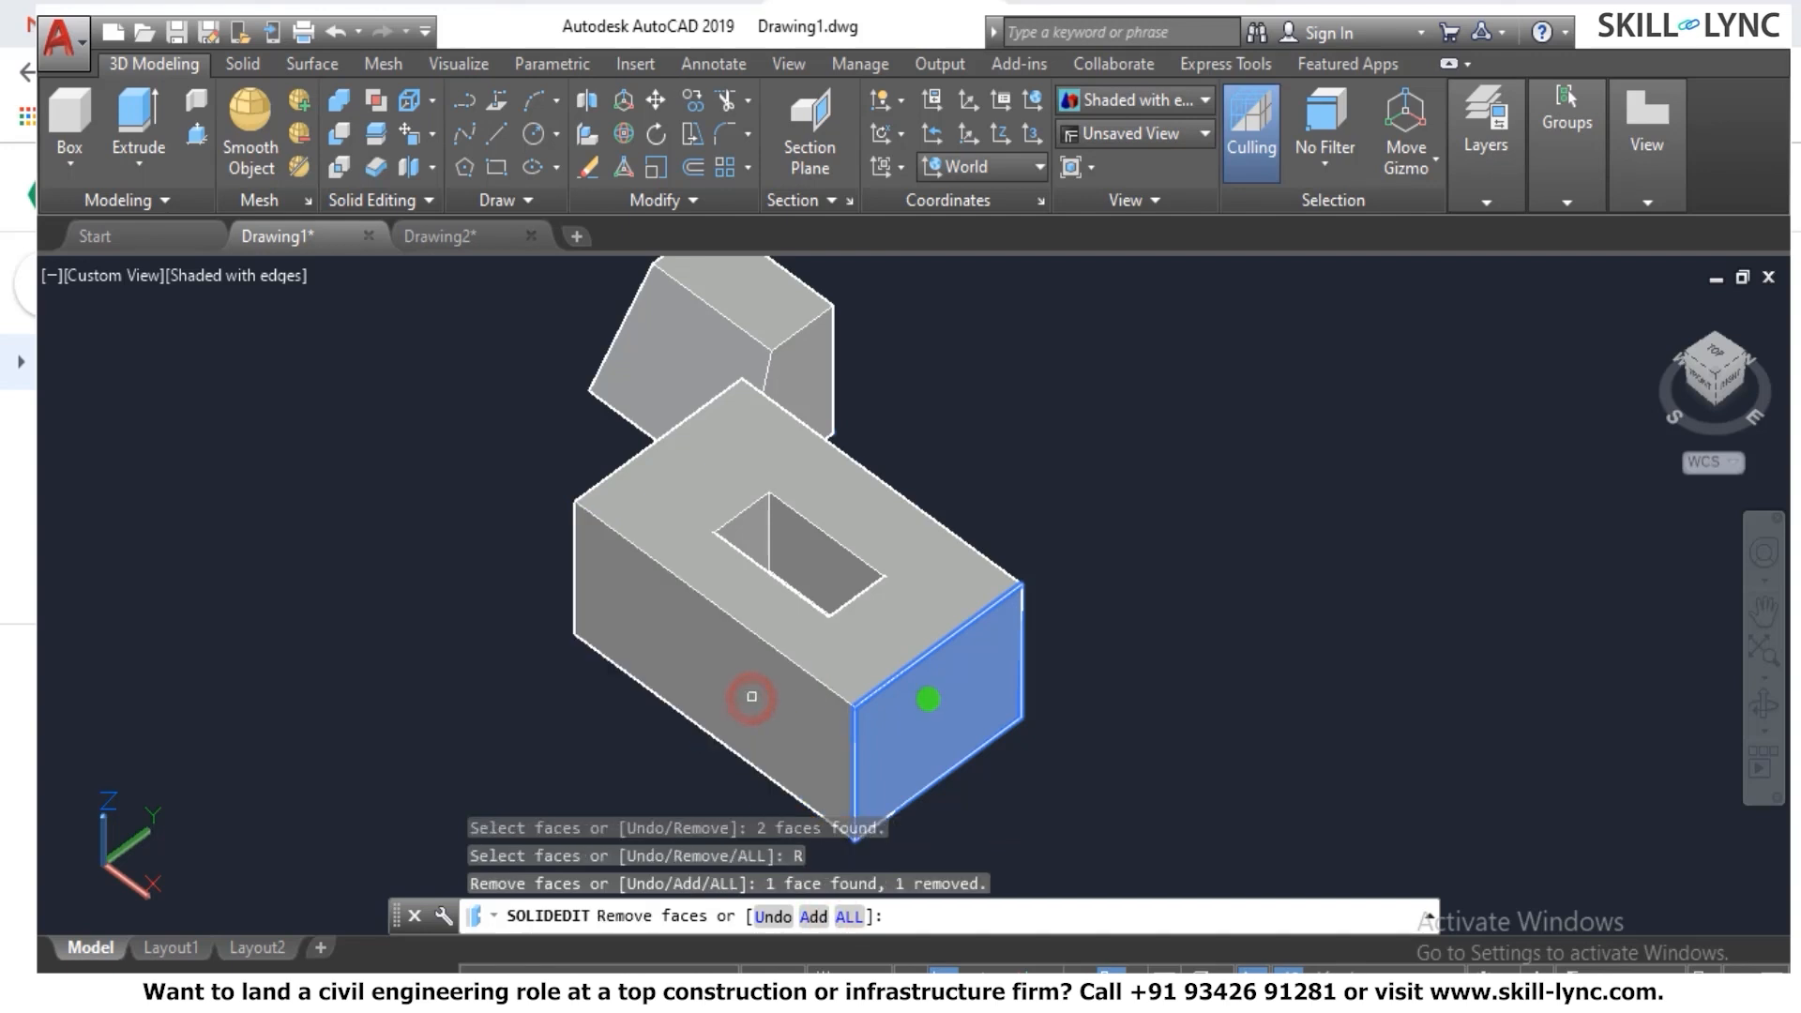
key("Return")
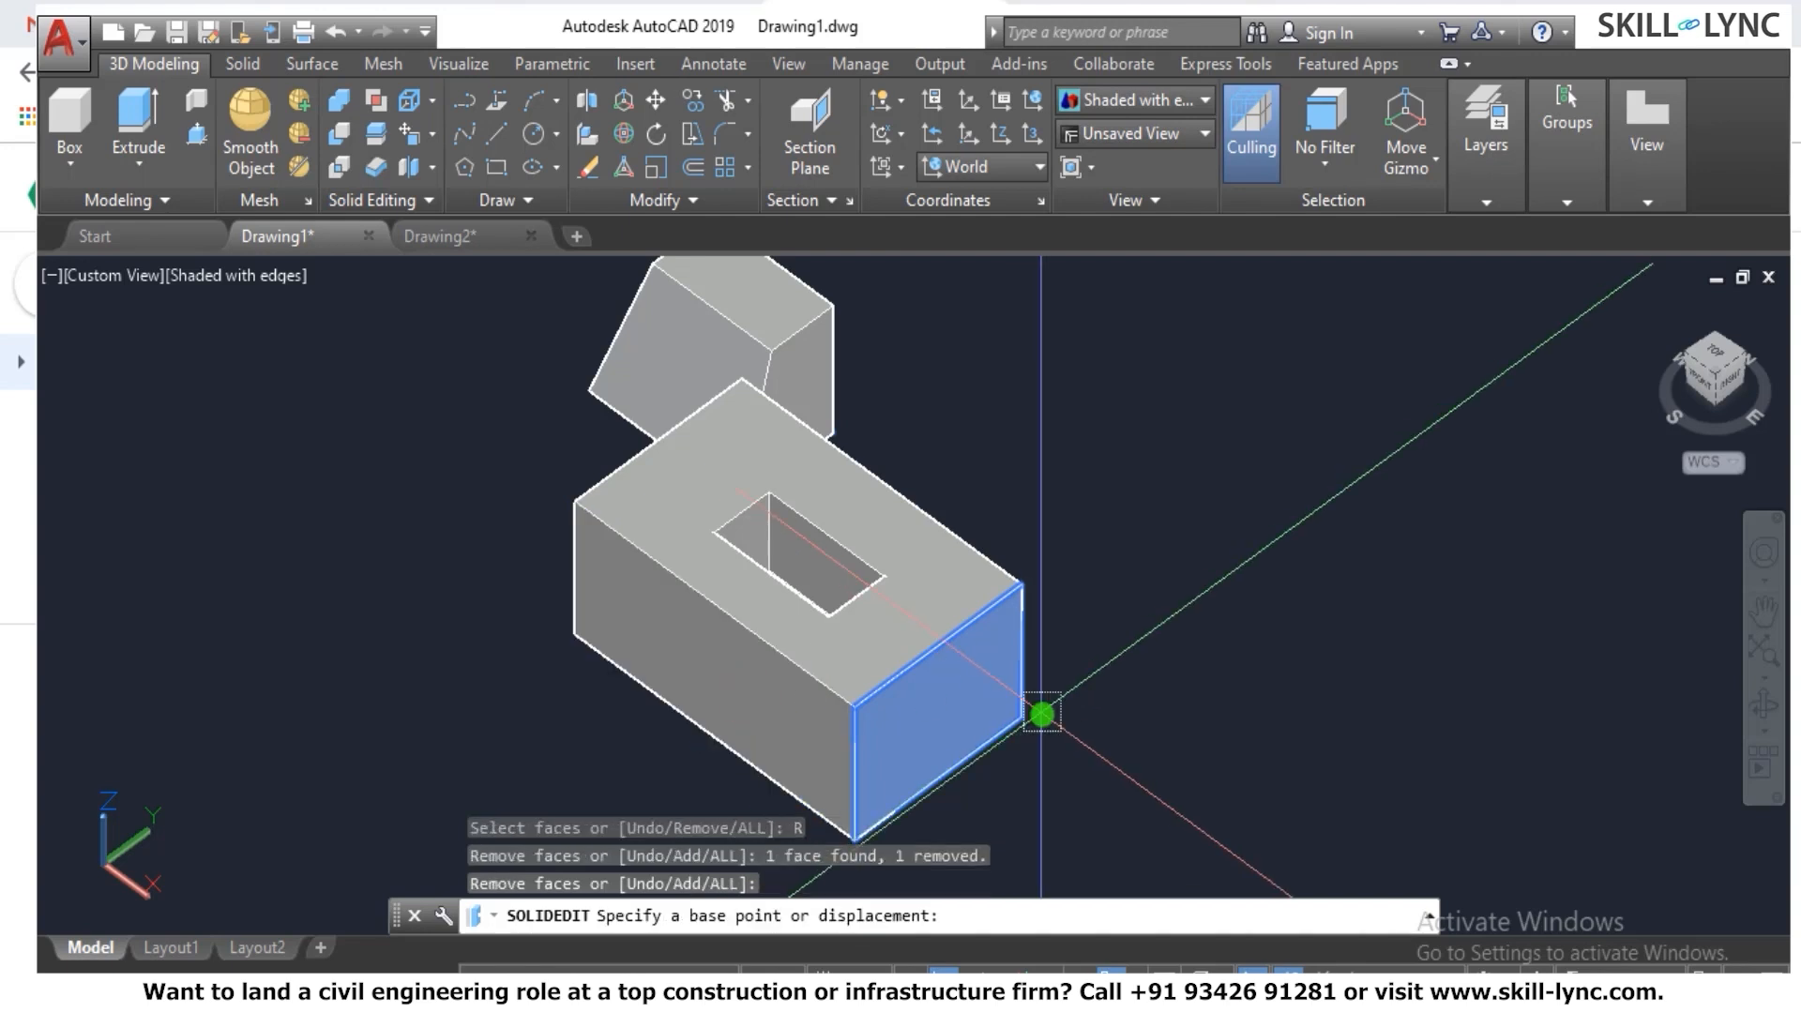
Move the selected end face outward along the box's length from its lower corner, and exit face editing.
left_click(1019, 714)
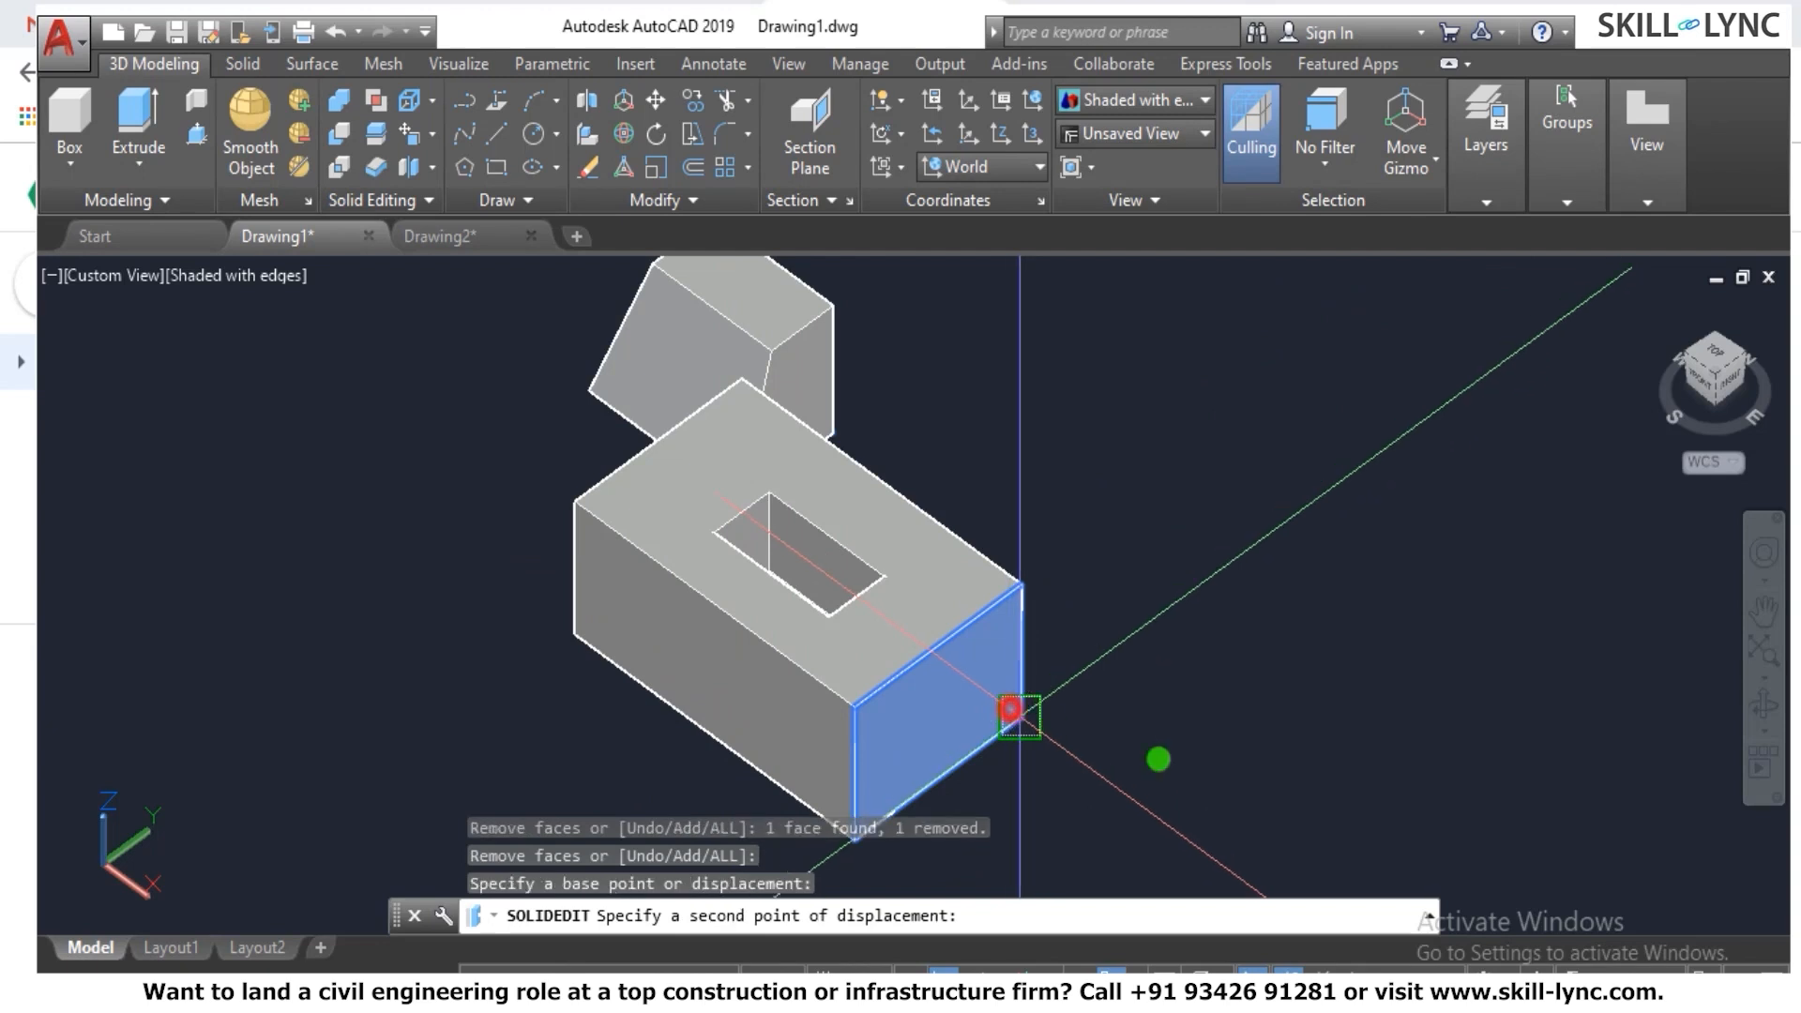
left_click(1159, 760)
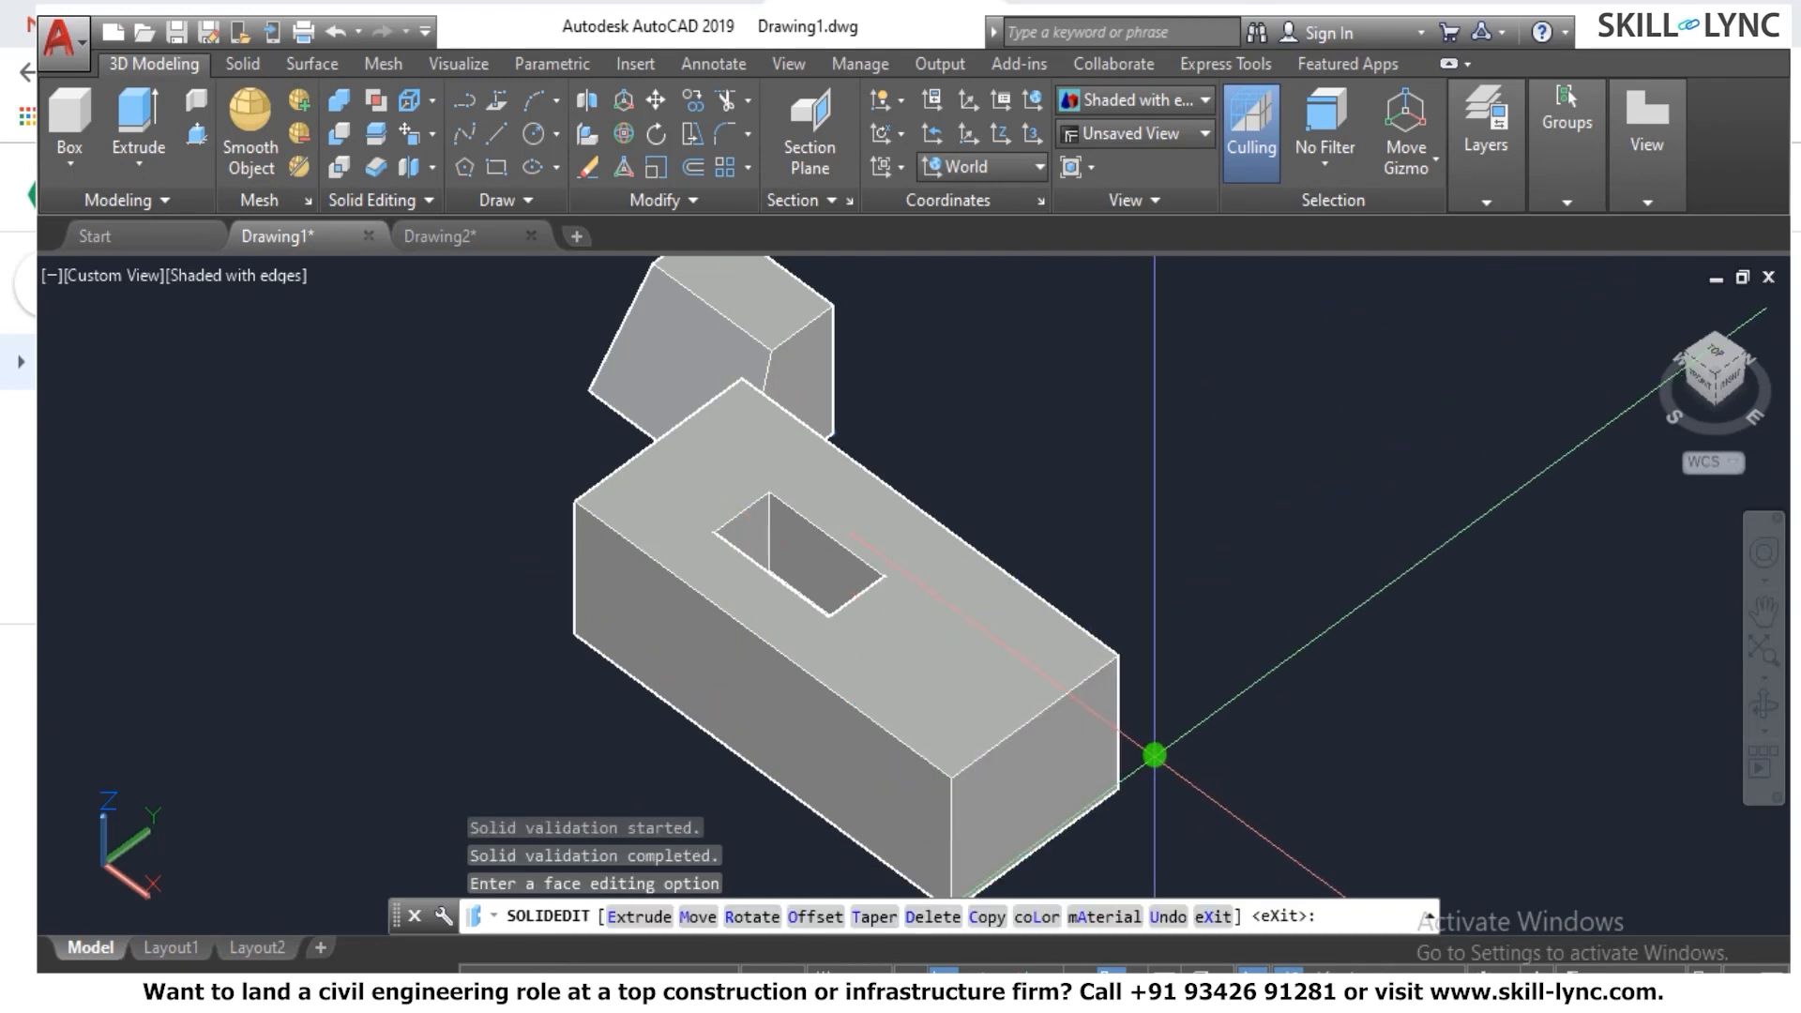
scroll(1154, 748, "down", 2)
scroll(1213, 735, "up", 2)
key("Escape")
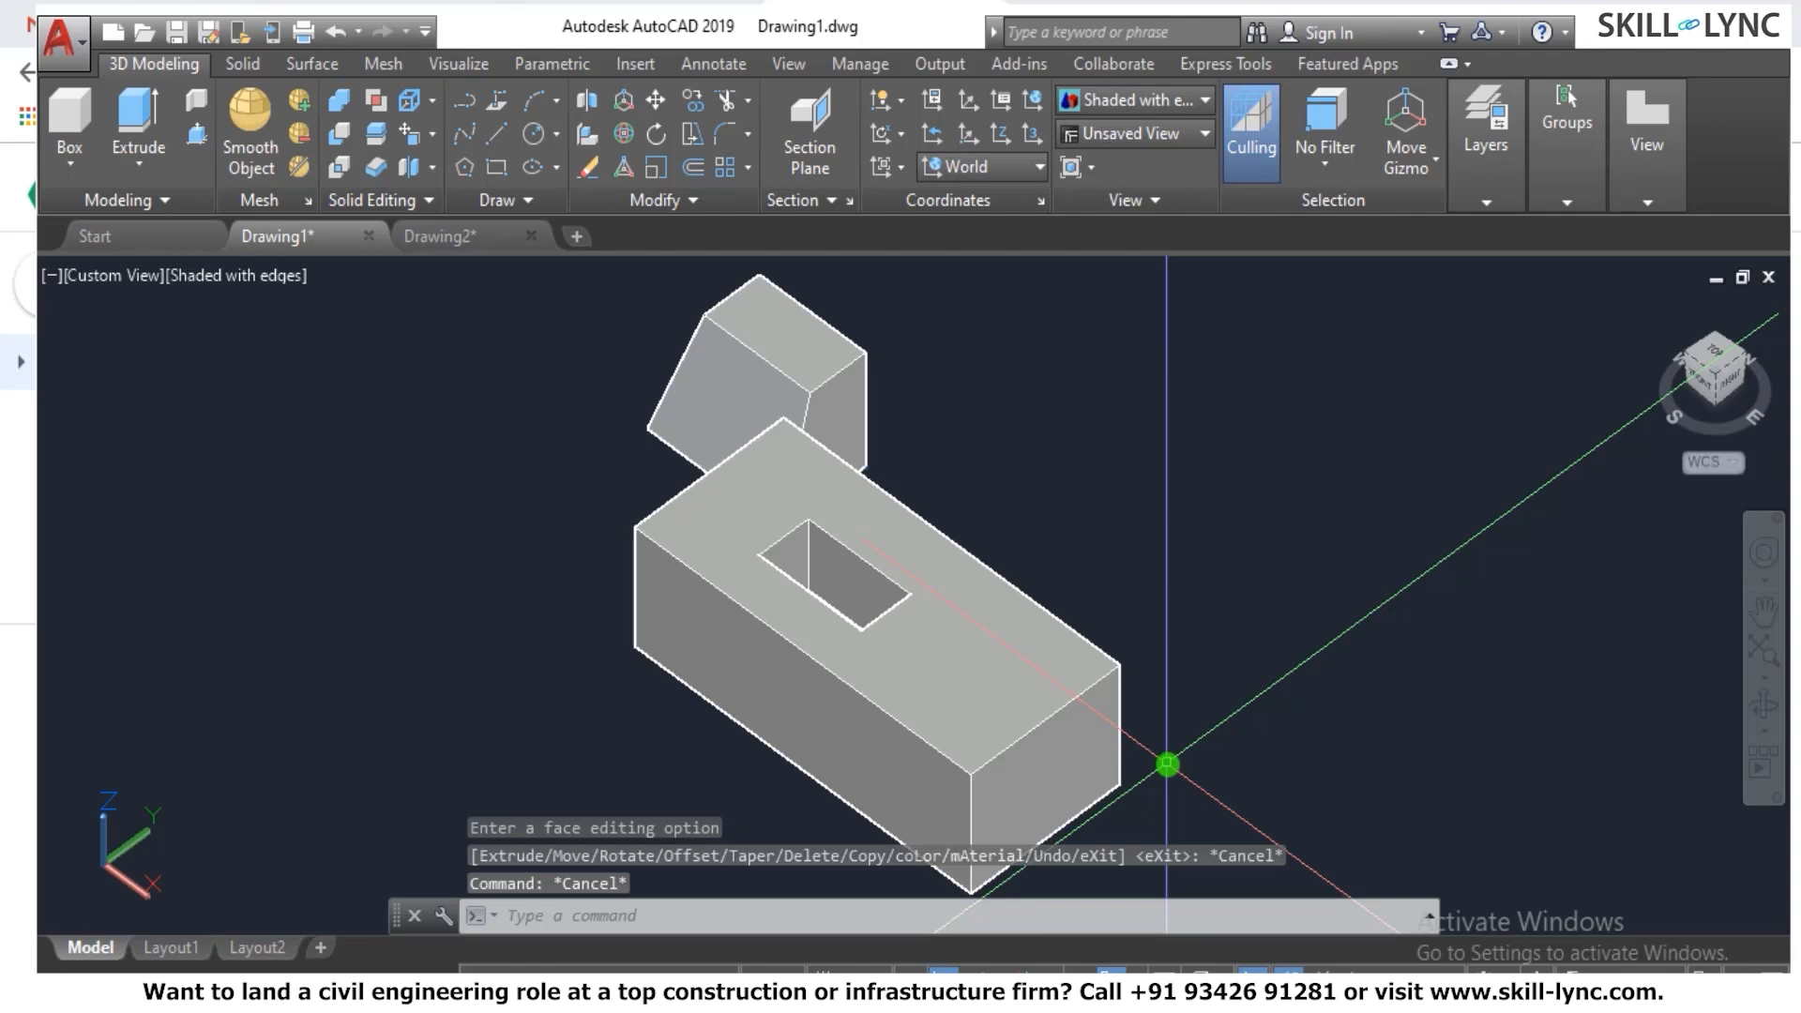
left_click(431, 133)
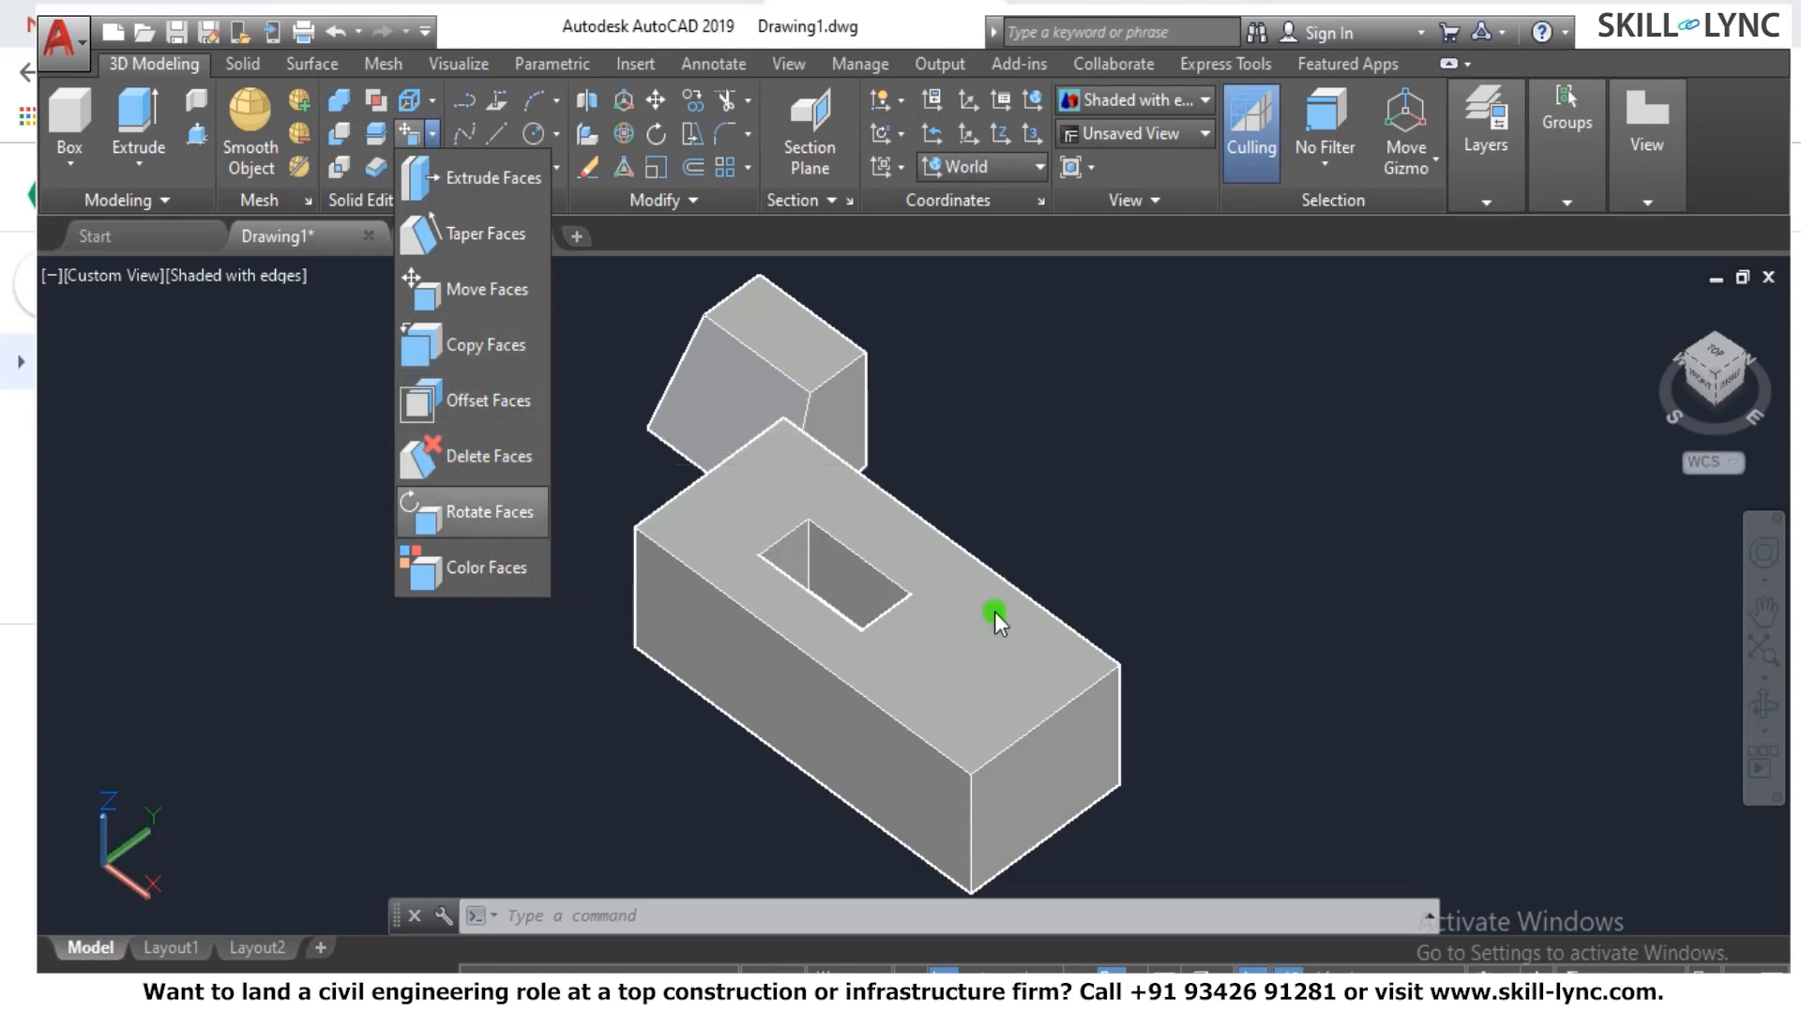
scroll(876, 591, "up", 2)
scroll(876, 591, "down", 3)
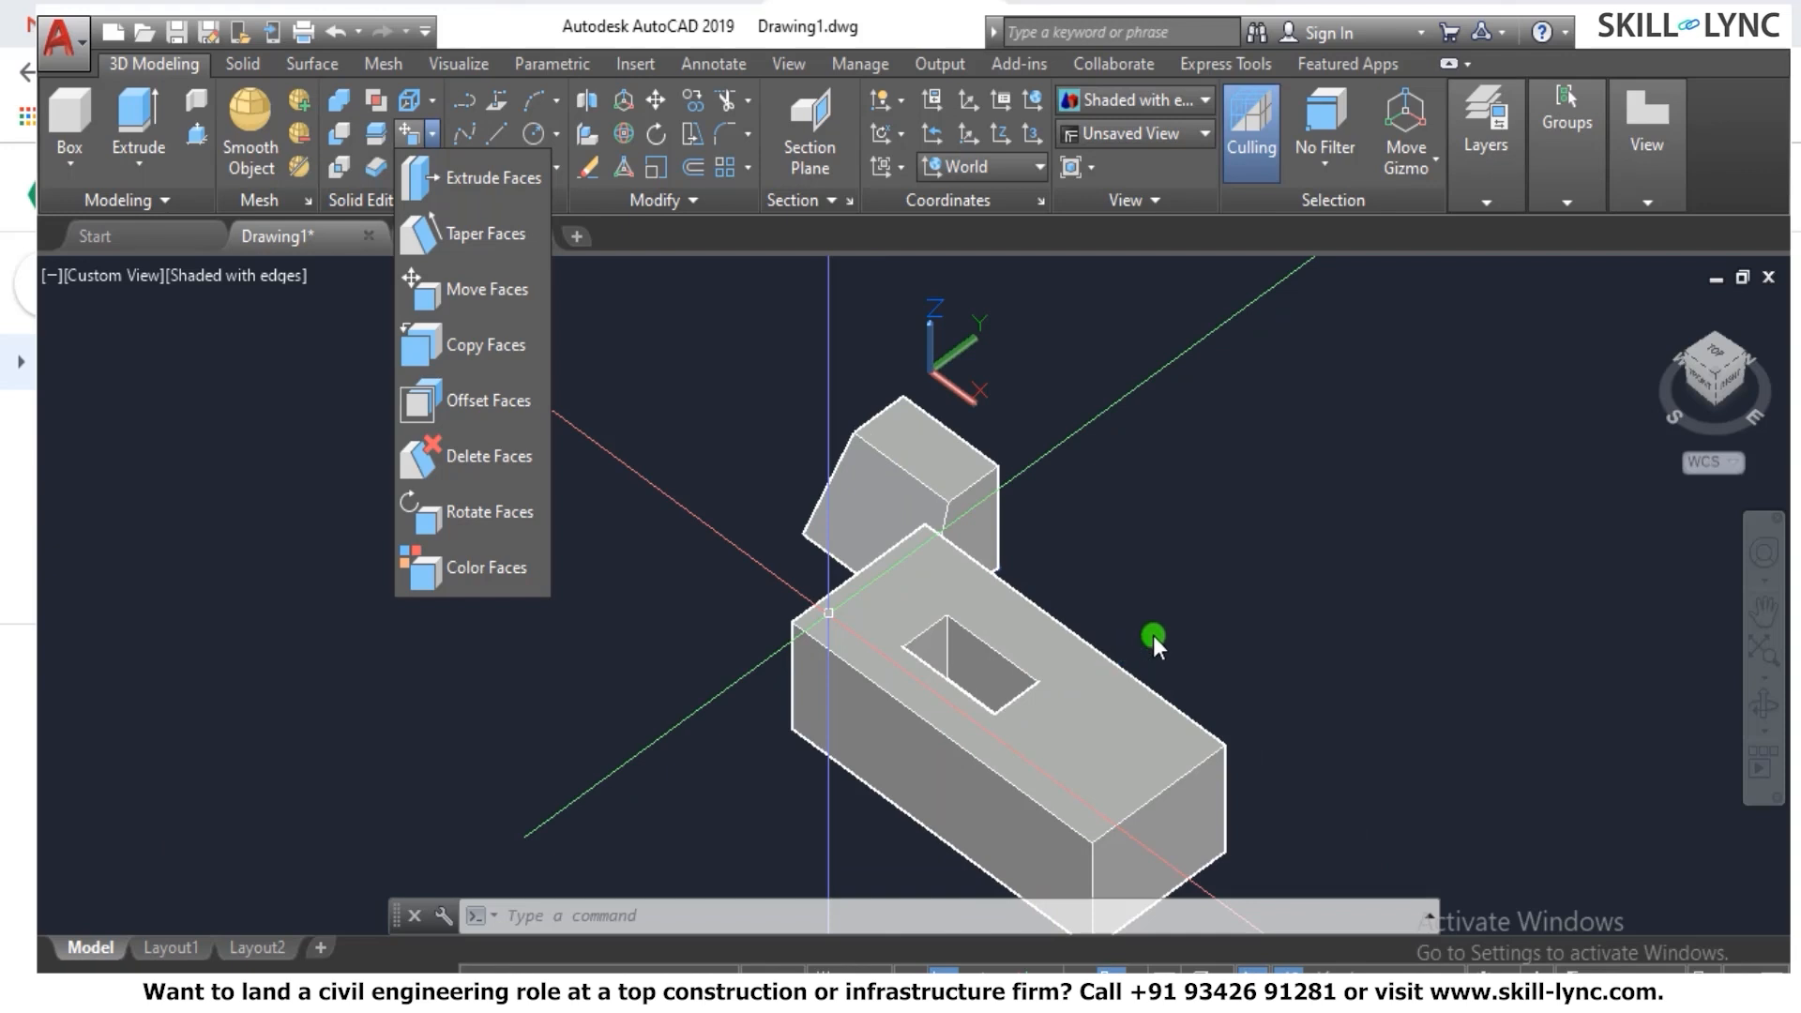
key("Escape")
key("Escape")
Orbit the model with 3DORBIT to see the floor of the rectangular opening, and exit the orbit.
scroll(1088, 736, "up", 2)
key("Escape")
type("3do")
key("Return")
left_click_drag(928, 610, 1105, 623)
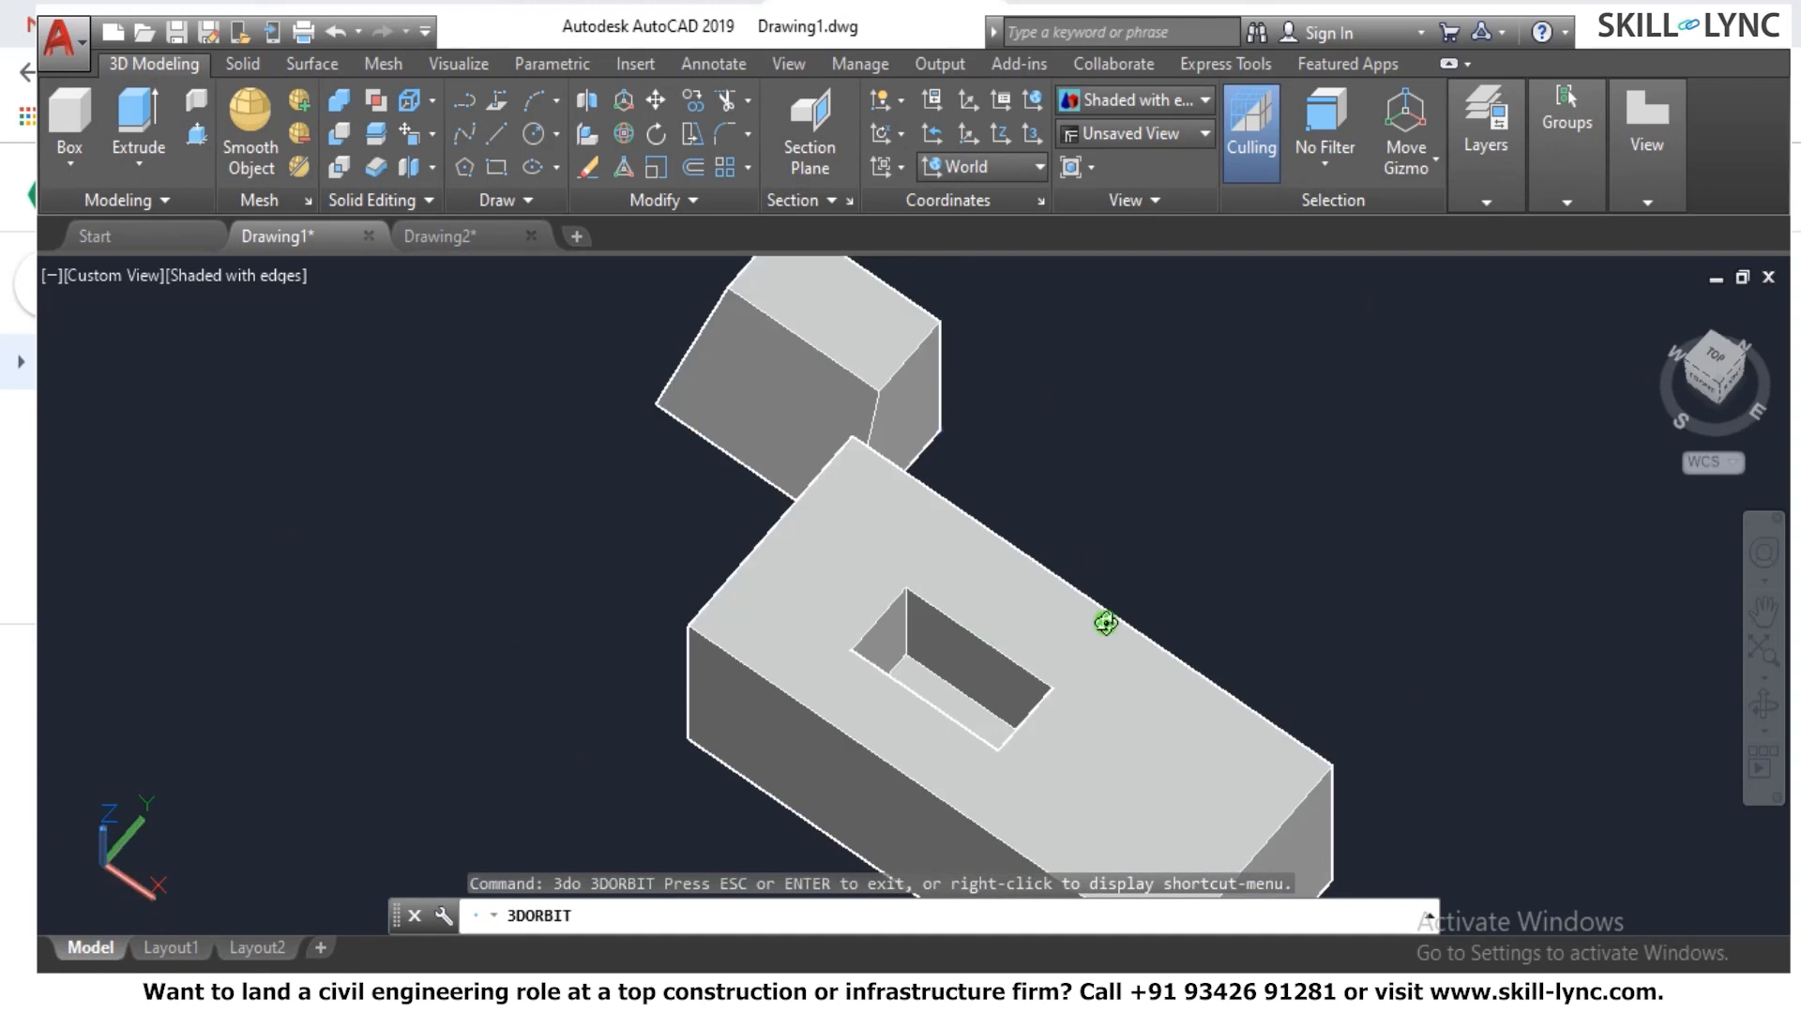
key("Escape")
key("Escape")
Start a SOLIDEDIT face deletion and select two inner side walls and the floor of the rectangular opening.
type("solidedit")
key("Return")
type("f")
key("Return")
type("d")
key("Return")
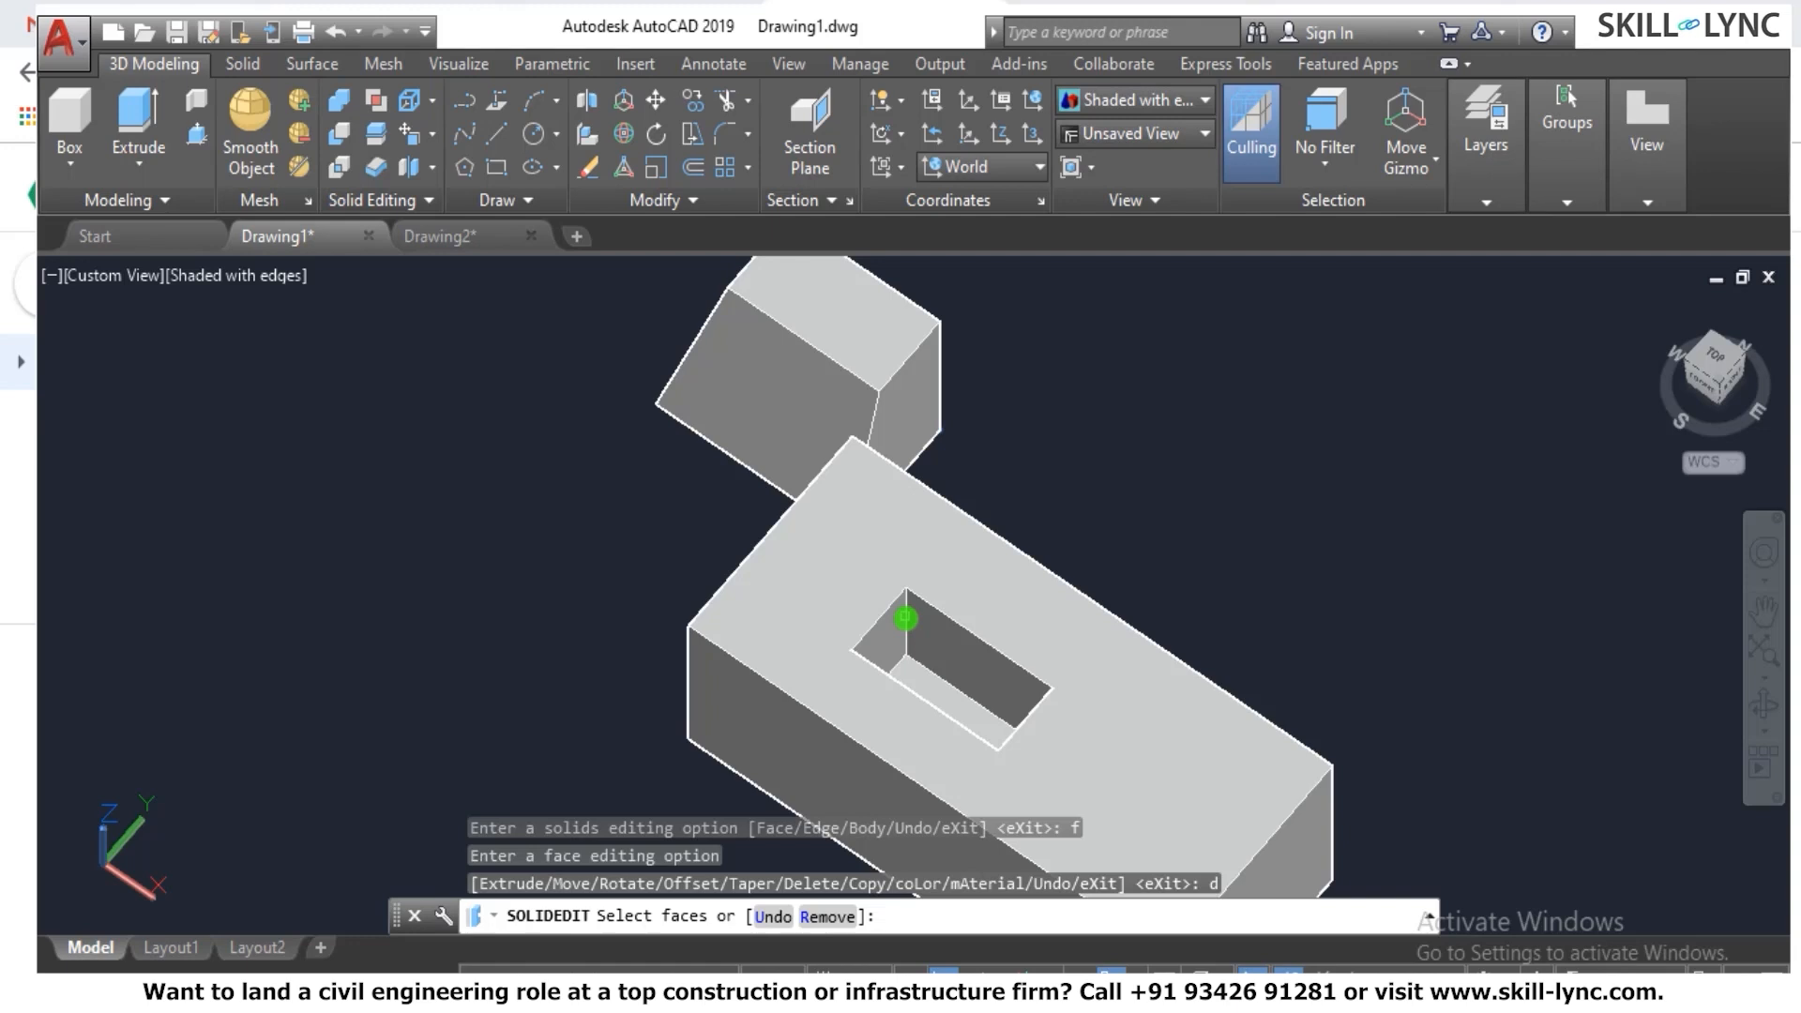
left_click(905, 618)
left_click(932, 675)
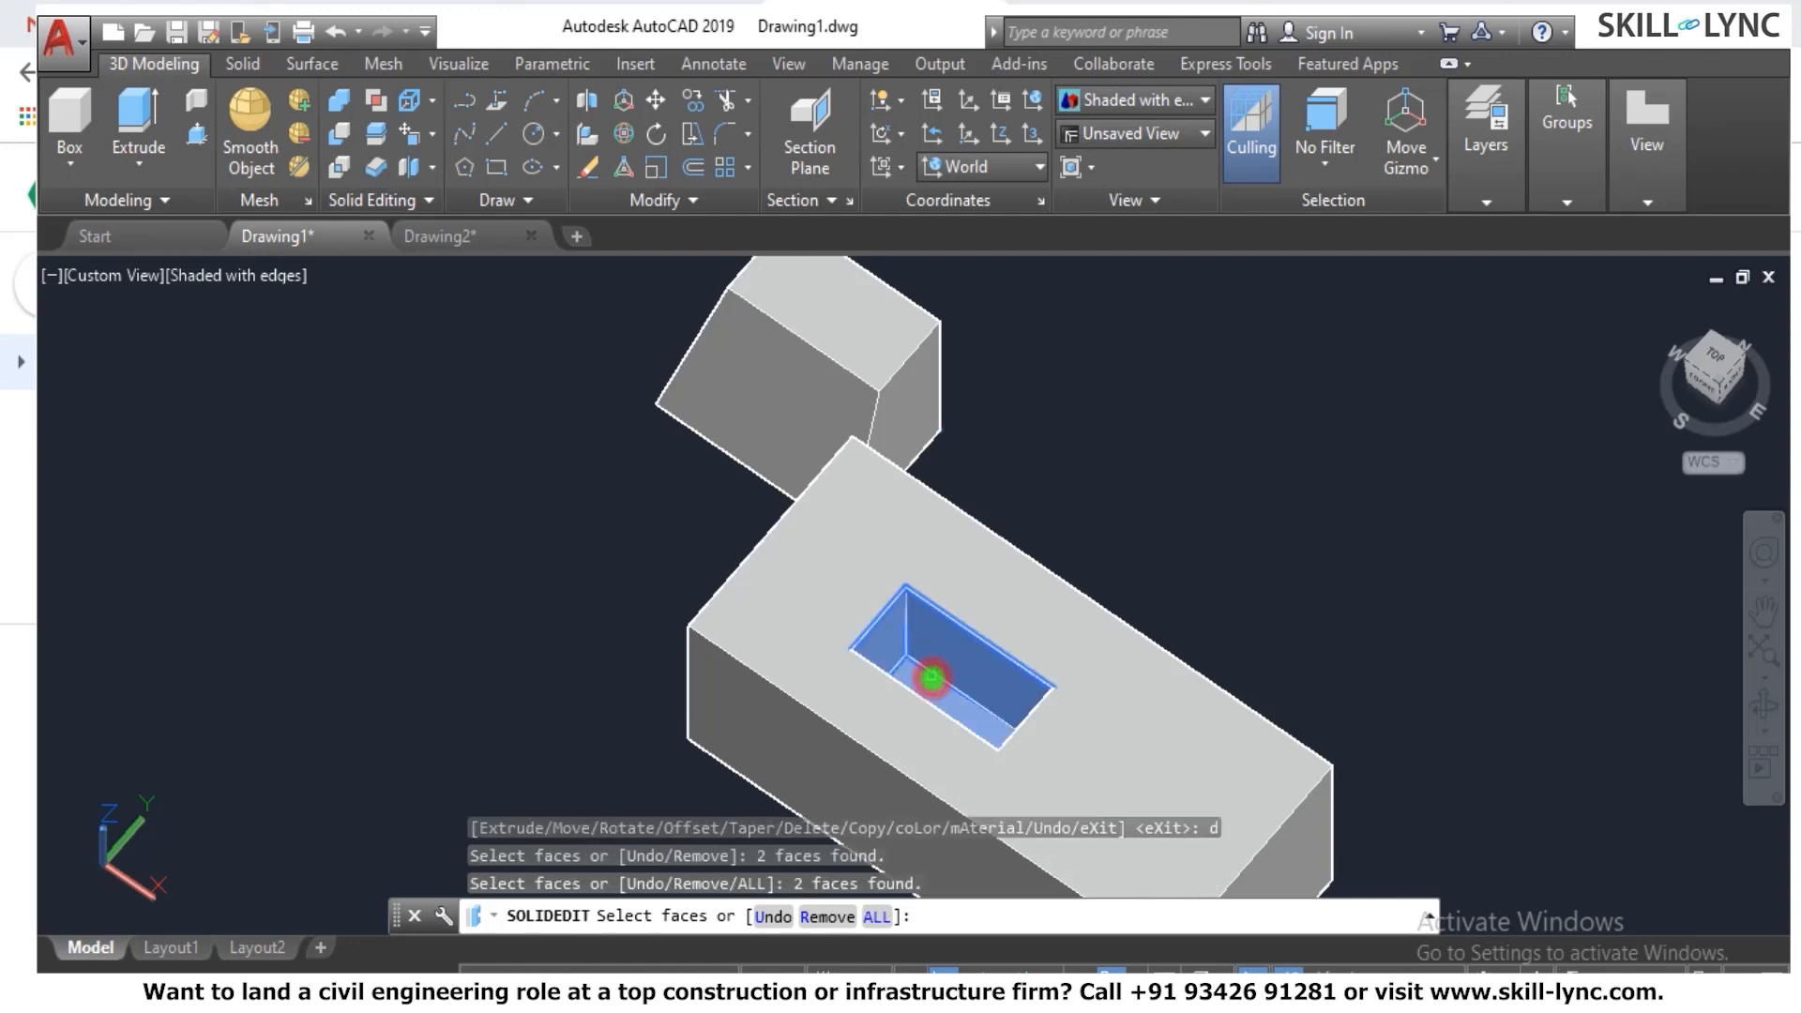
Add the opening's remaining two side walls from the opposite viewing side, delete all its faces, and exit face editing.
left_click(1740, 361)
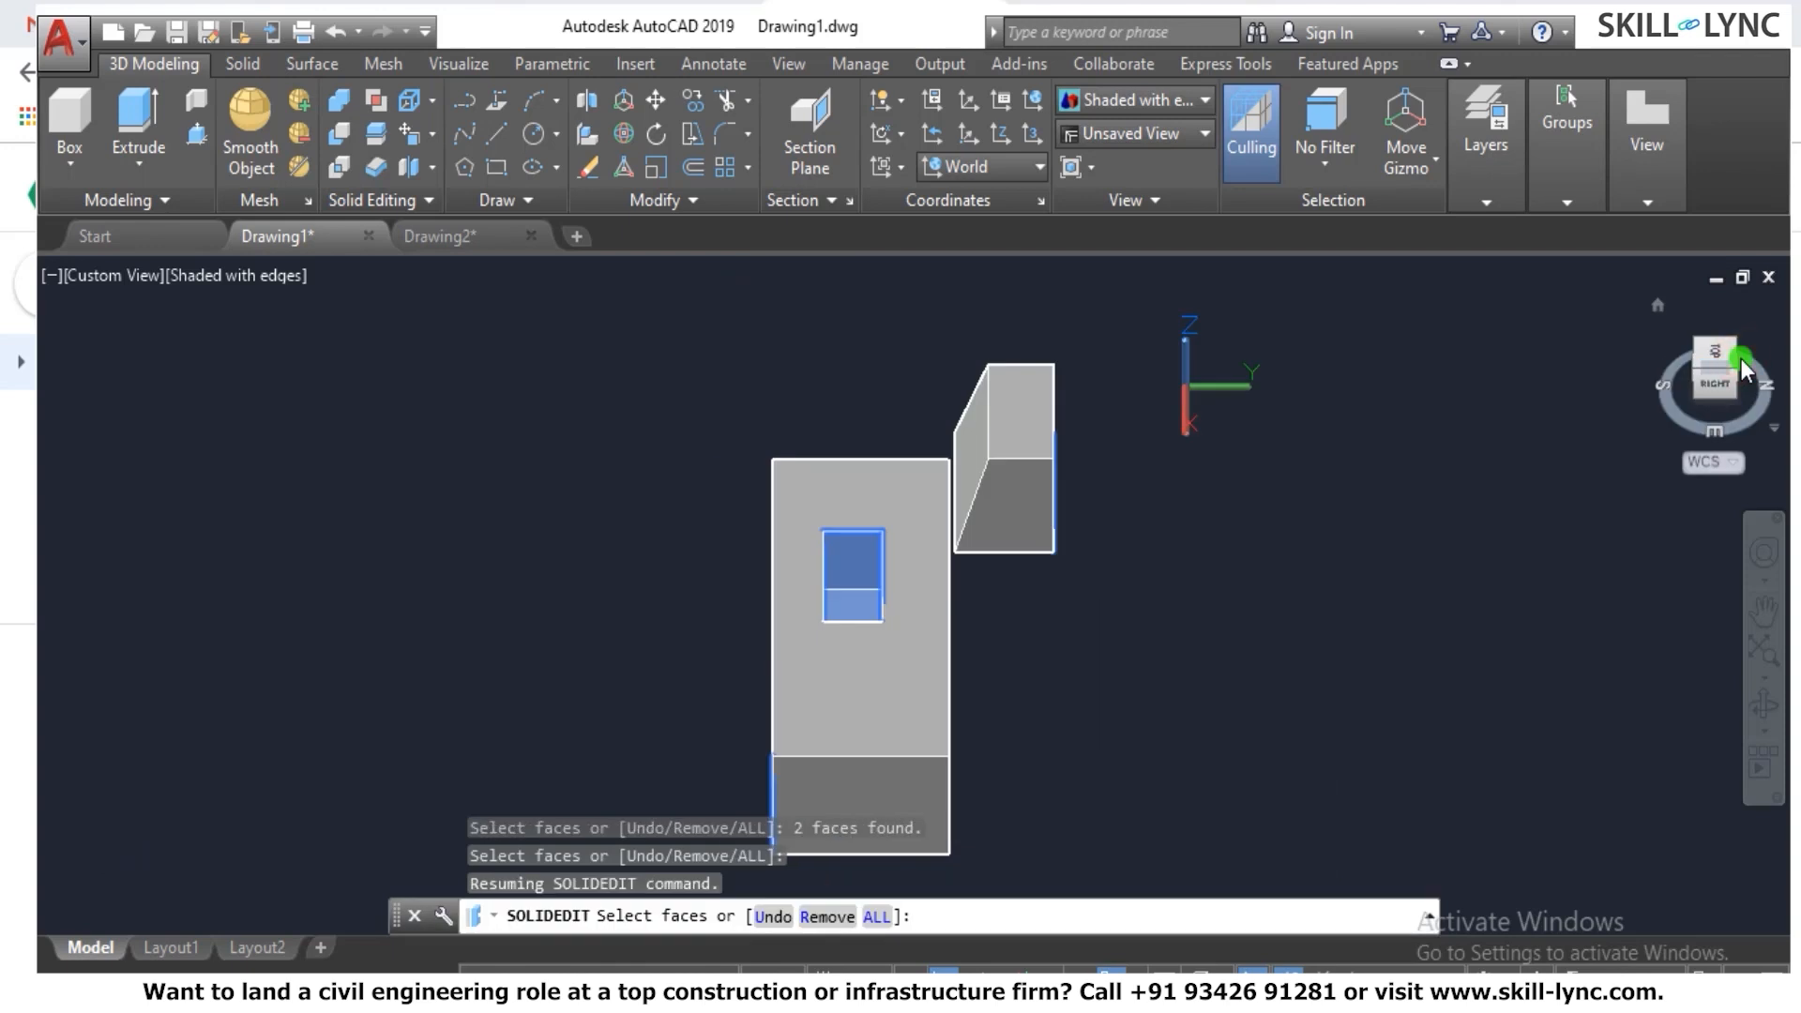
left_click(1740, 366)
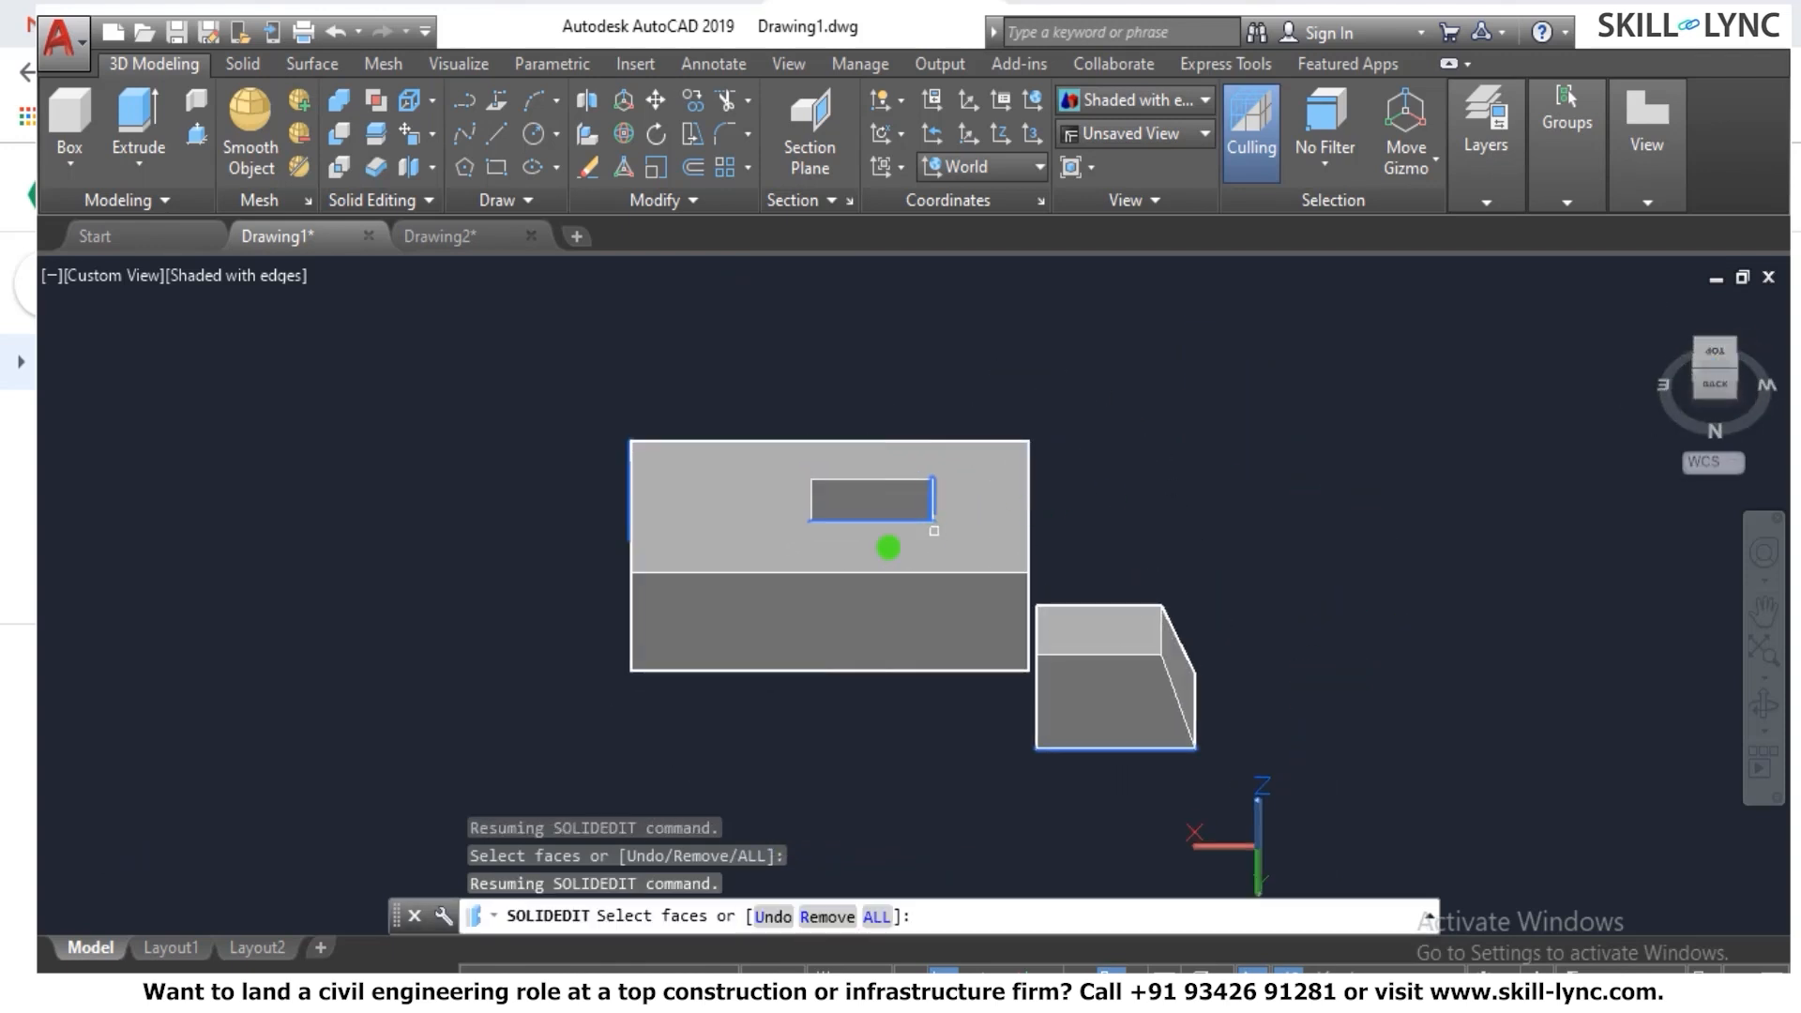
left_click(842, 492)
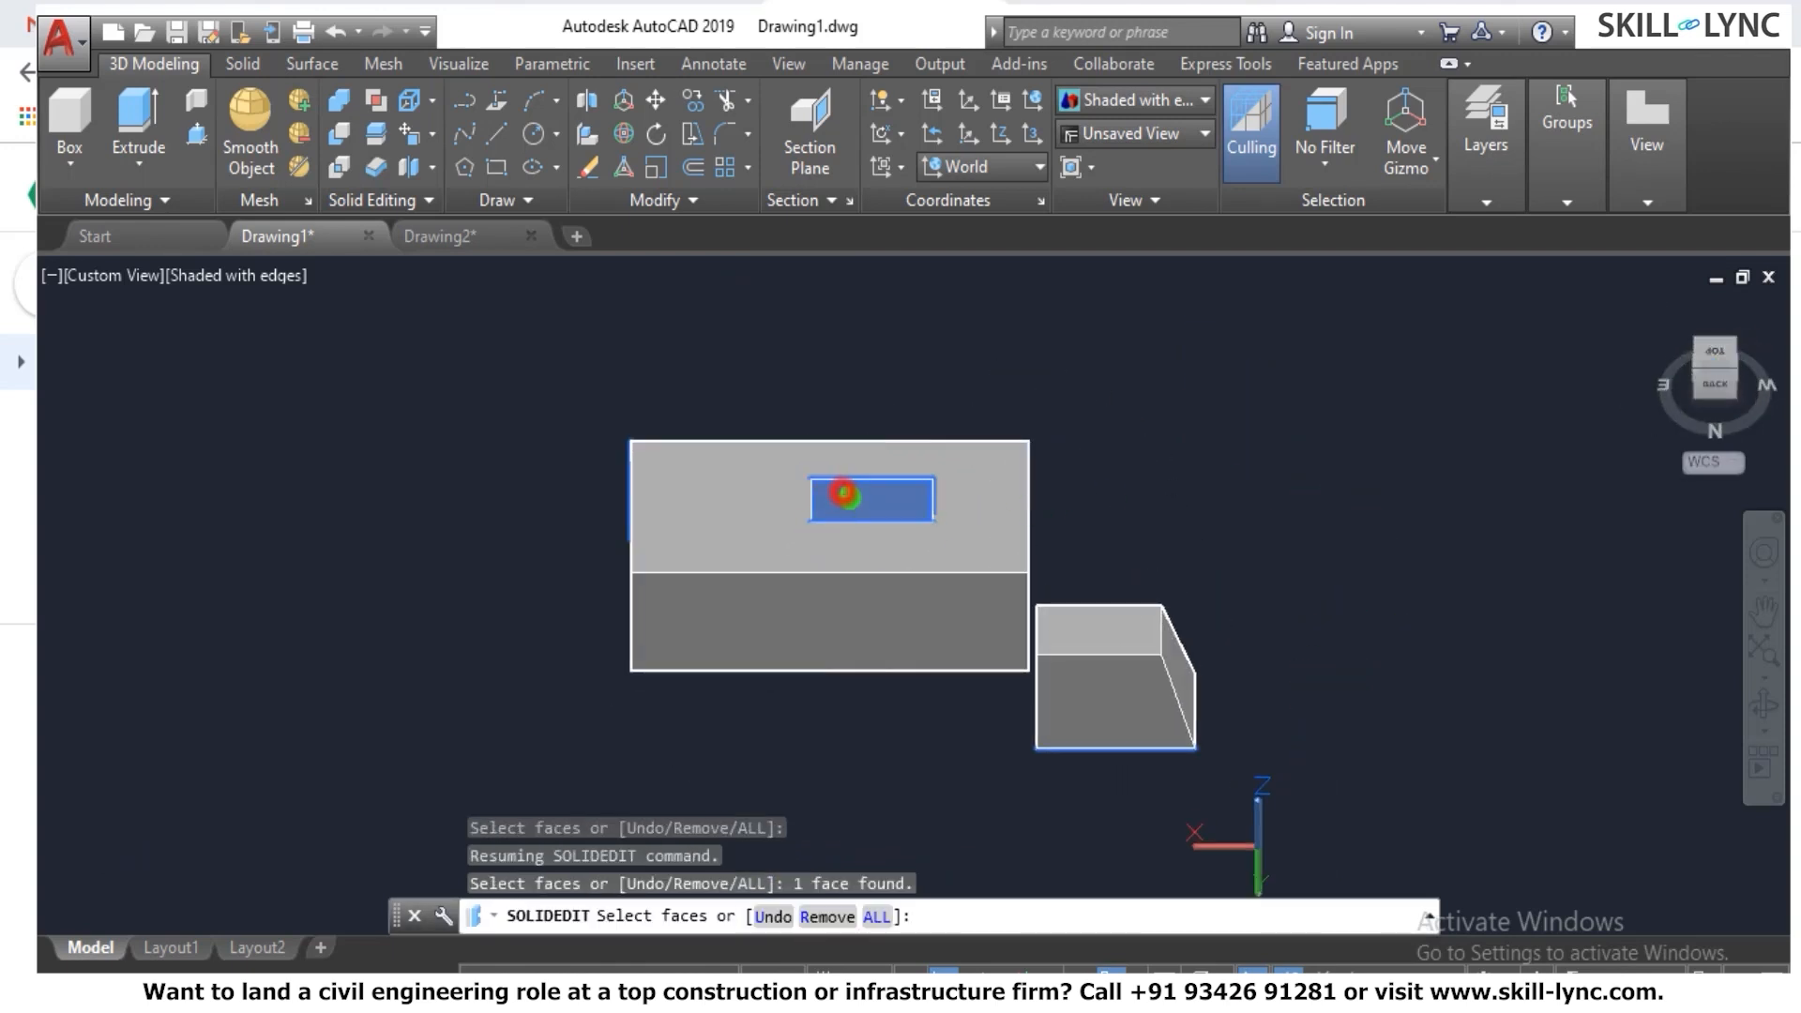
left_click(1735, 375)
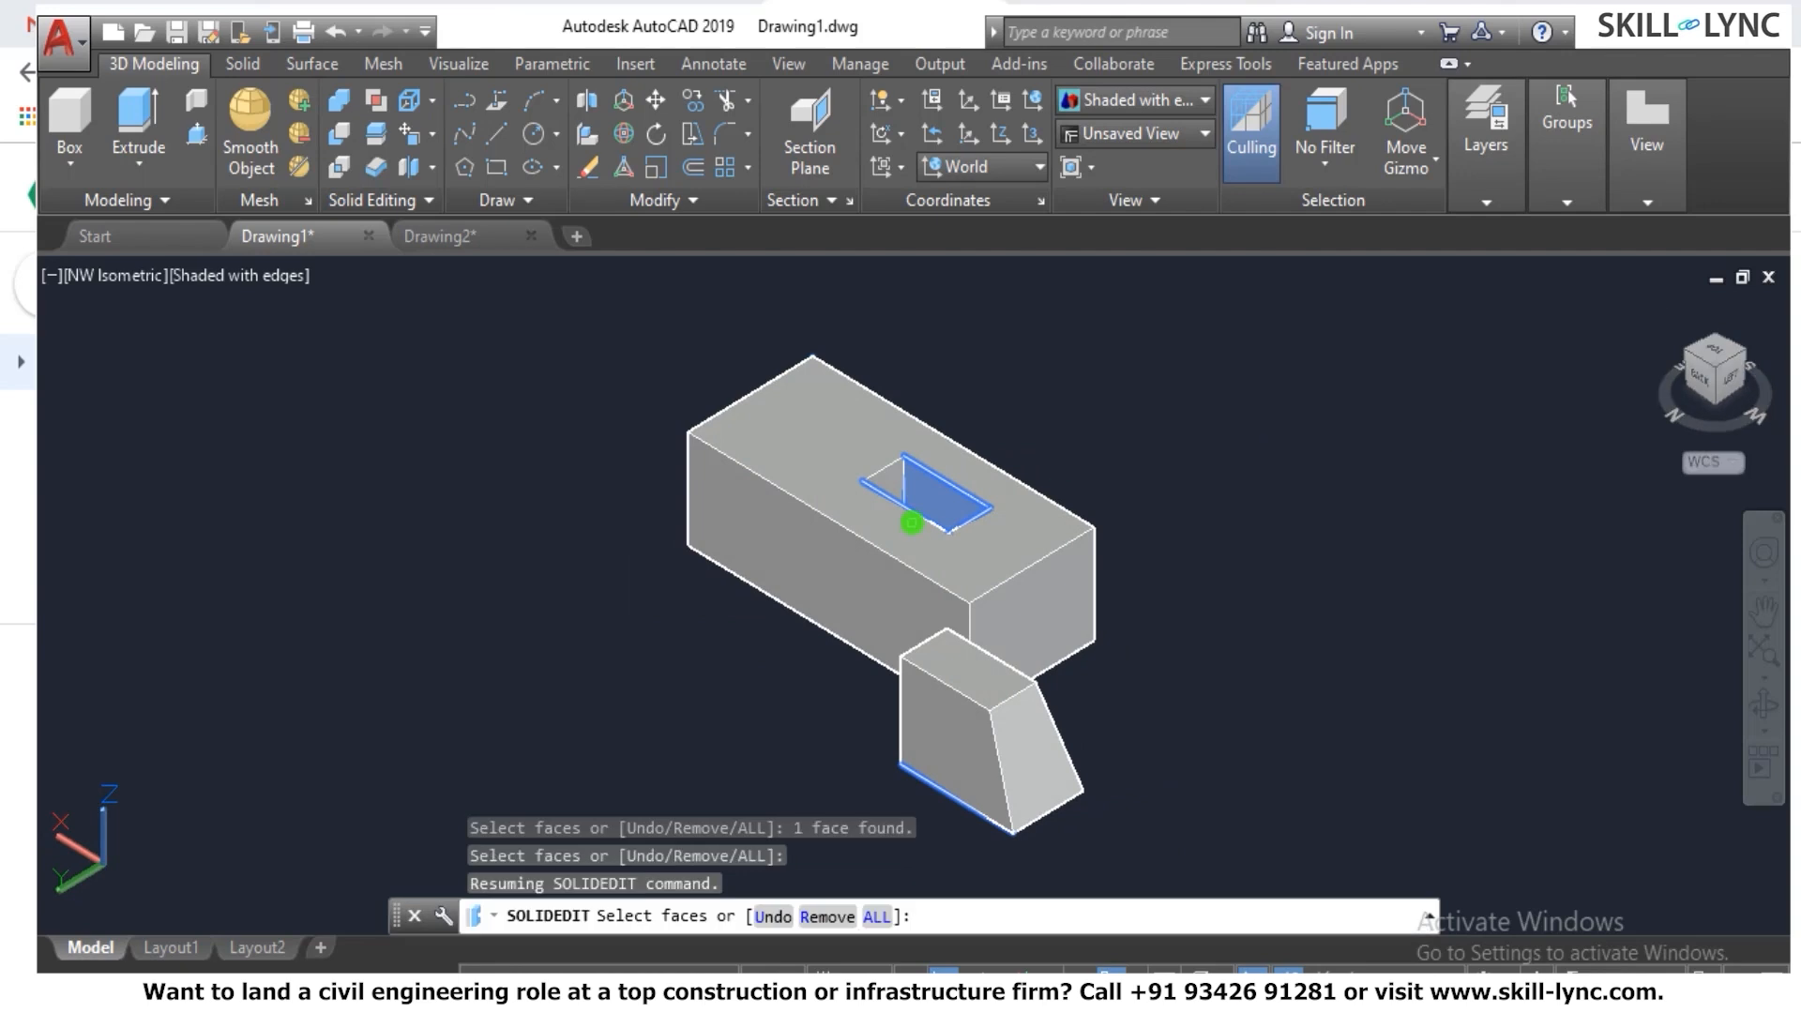
left_click(859, 433)
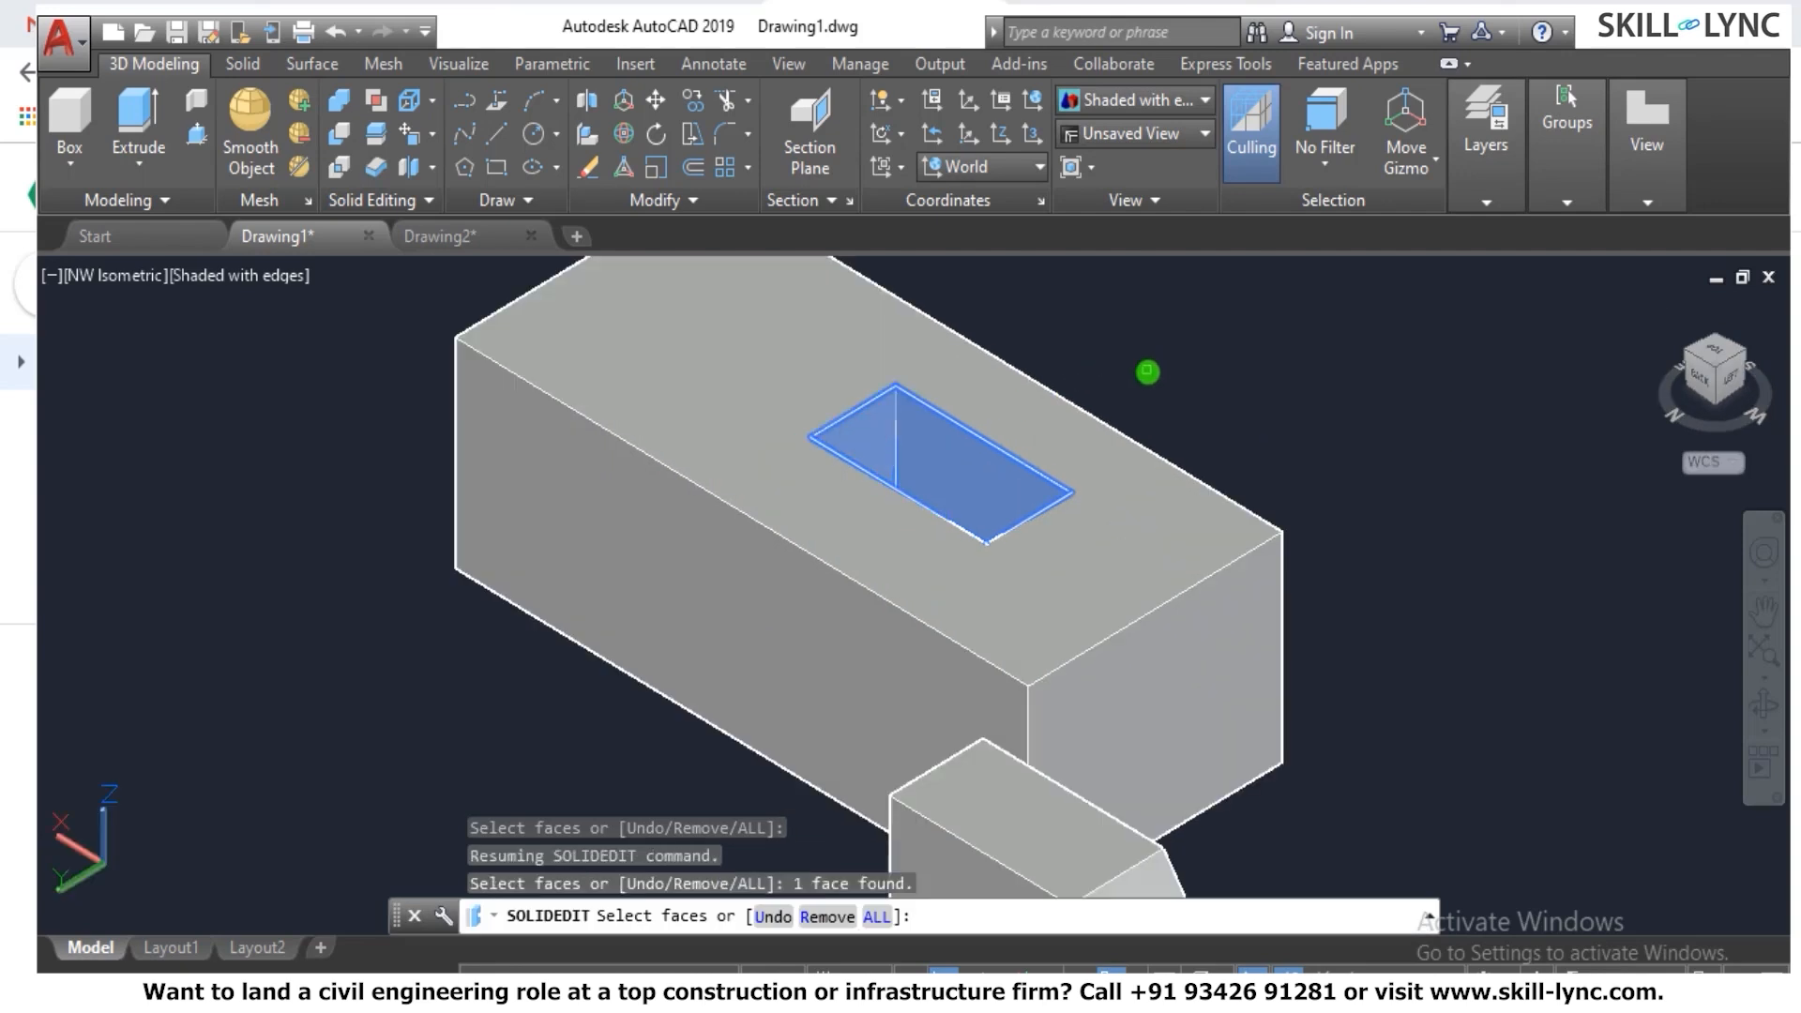
key("Return")
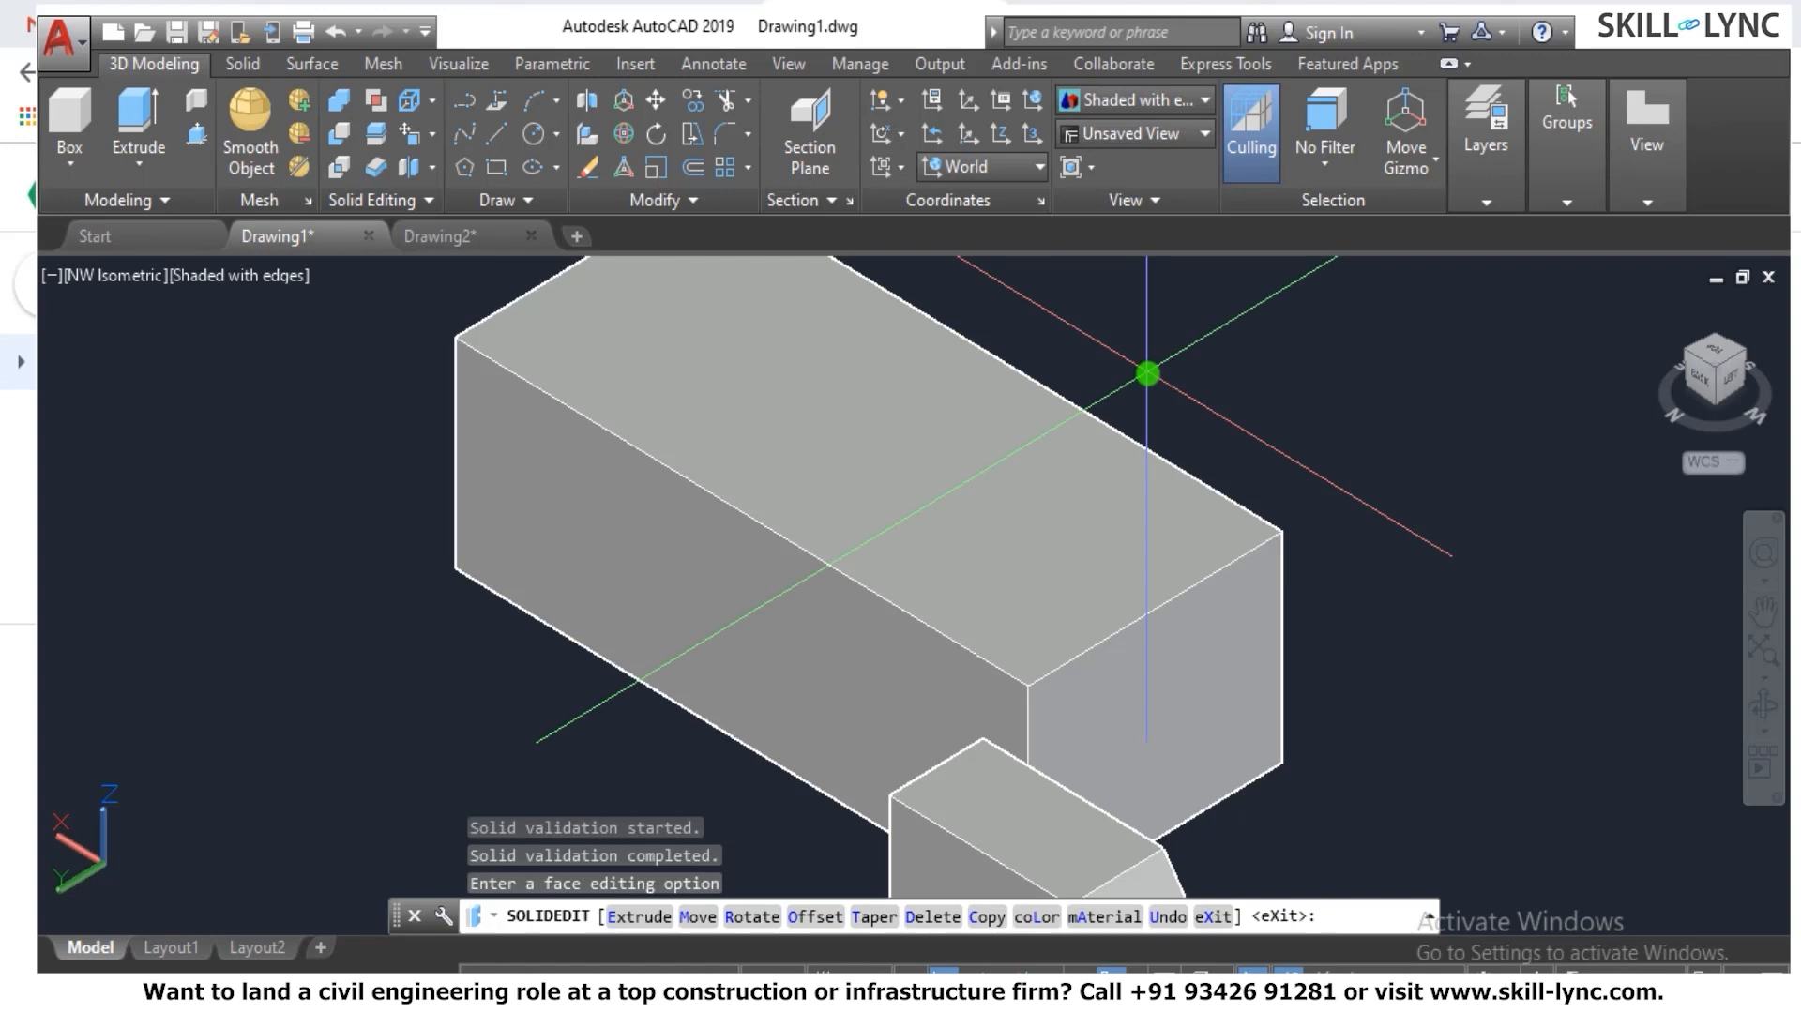
scroll(1130, 763, "down", 1)
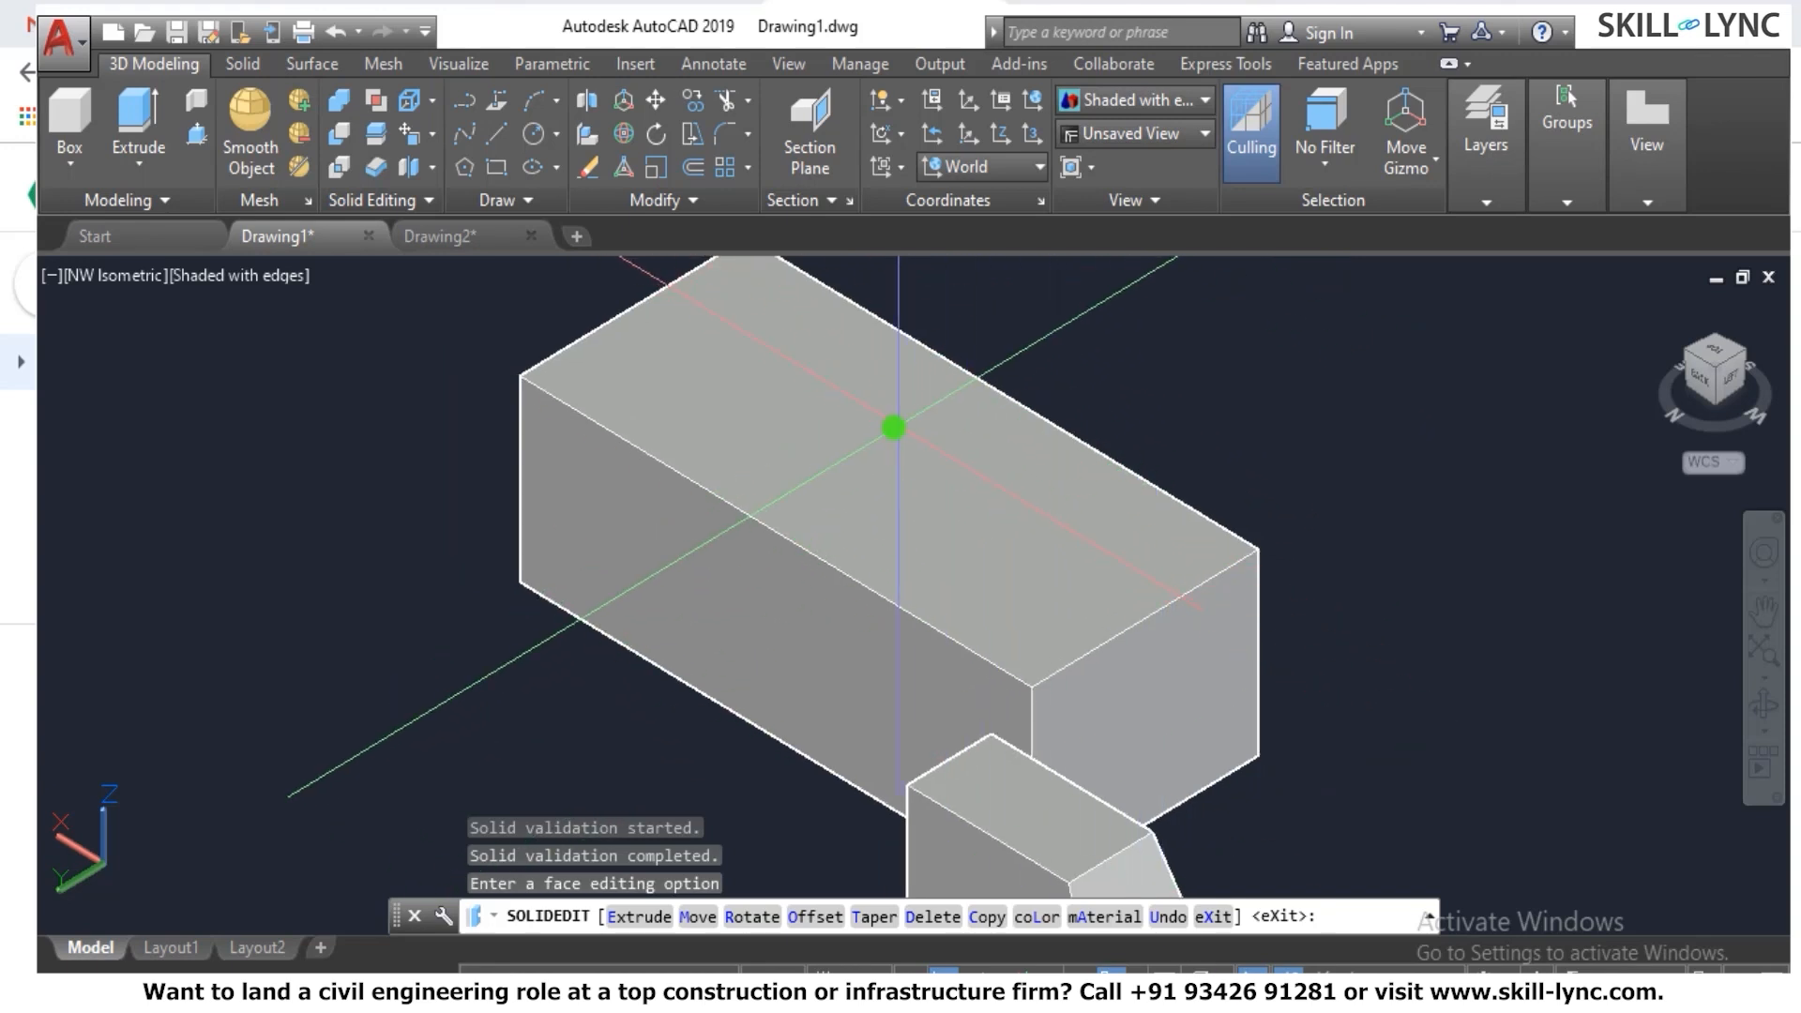
key("Escape")
key("Escape")
key("Escape")
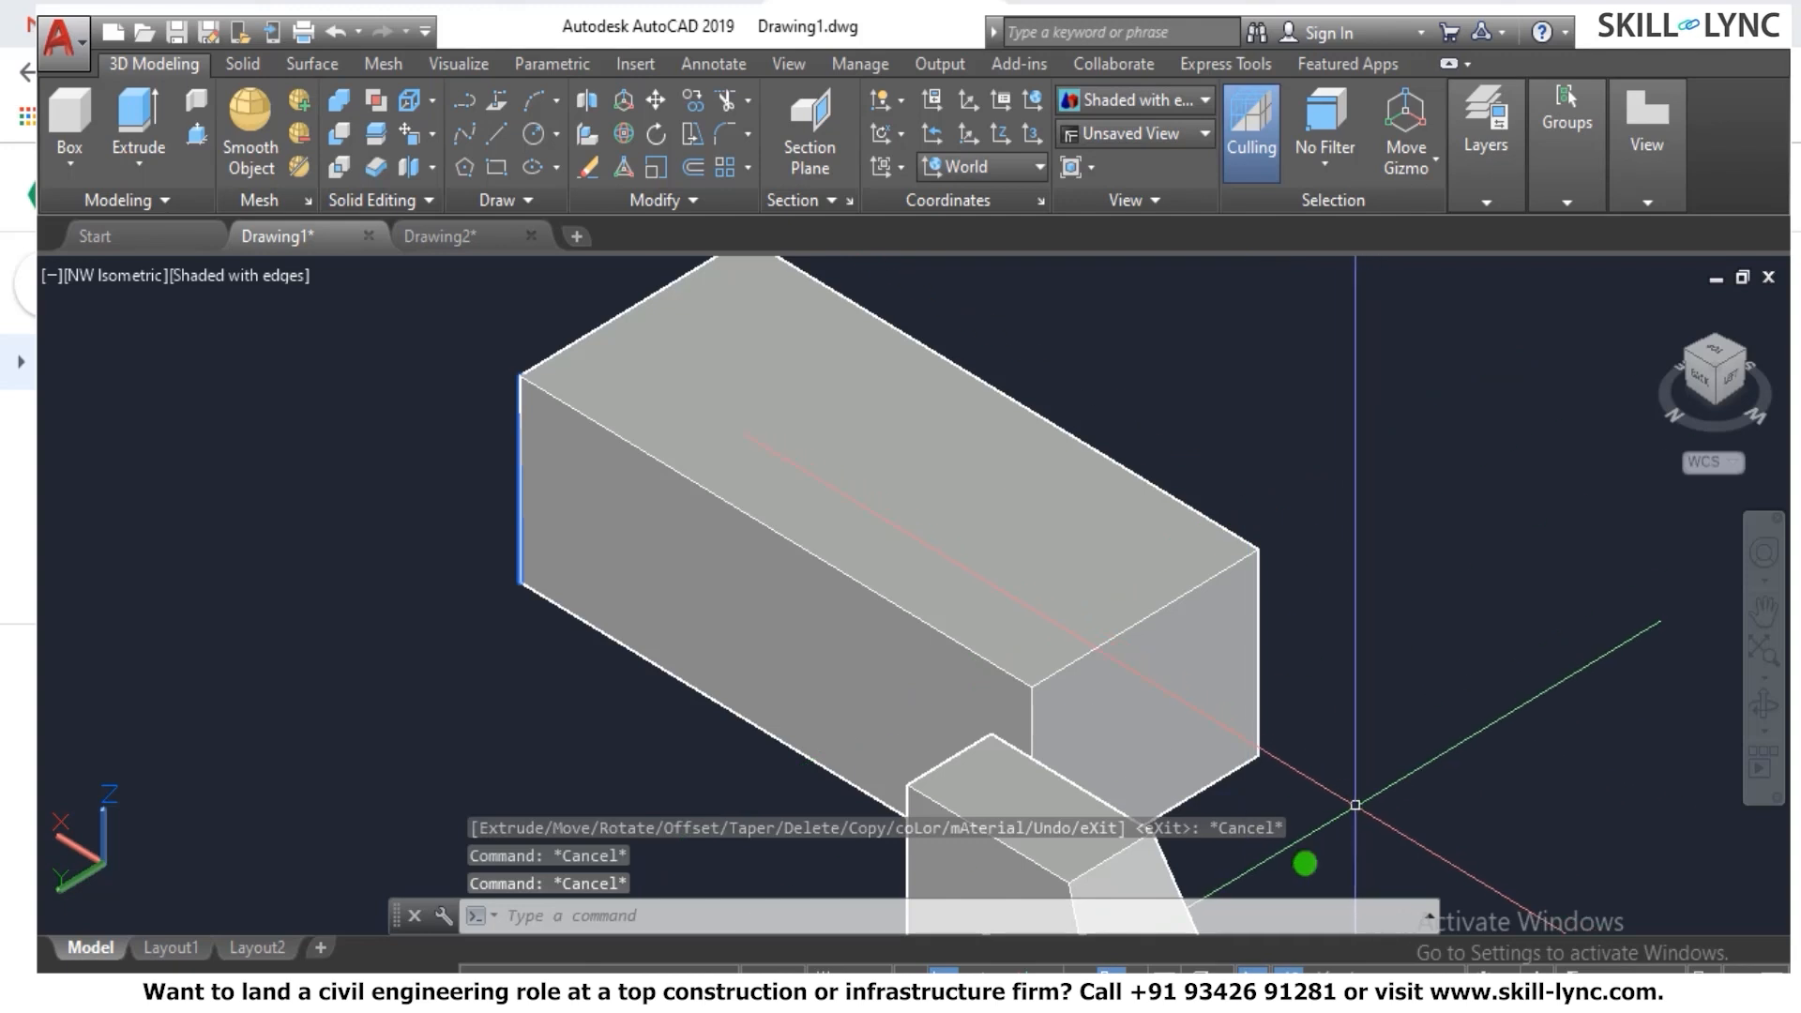
Draw a long rectangle on the upper face of the box, inset from its edges.
left_click(1253, 970)
left_click(1253, 971)
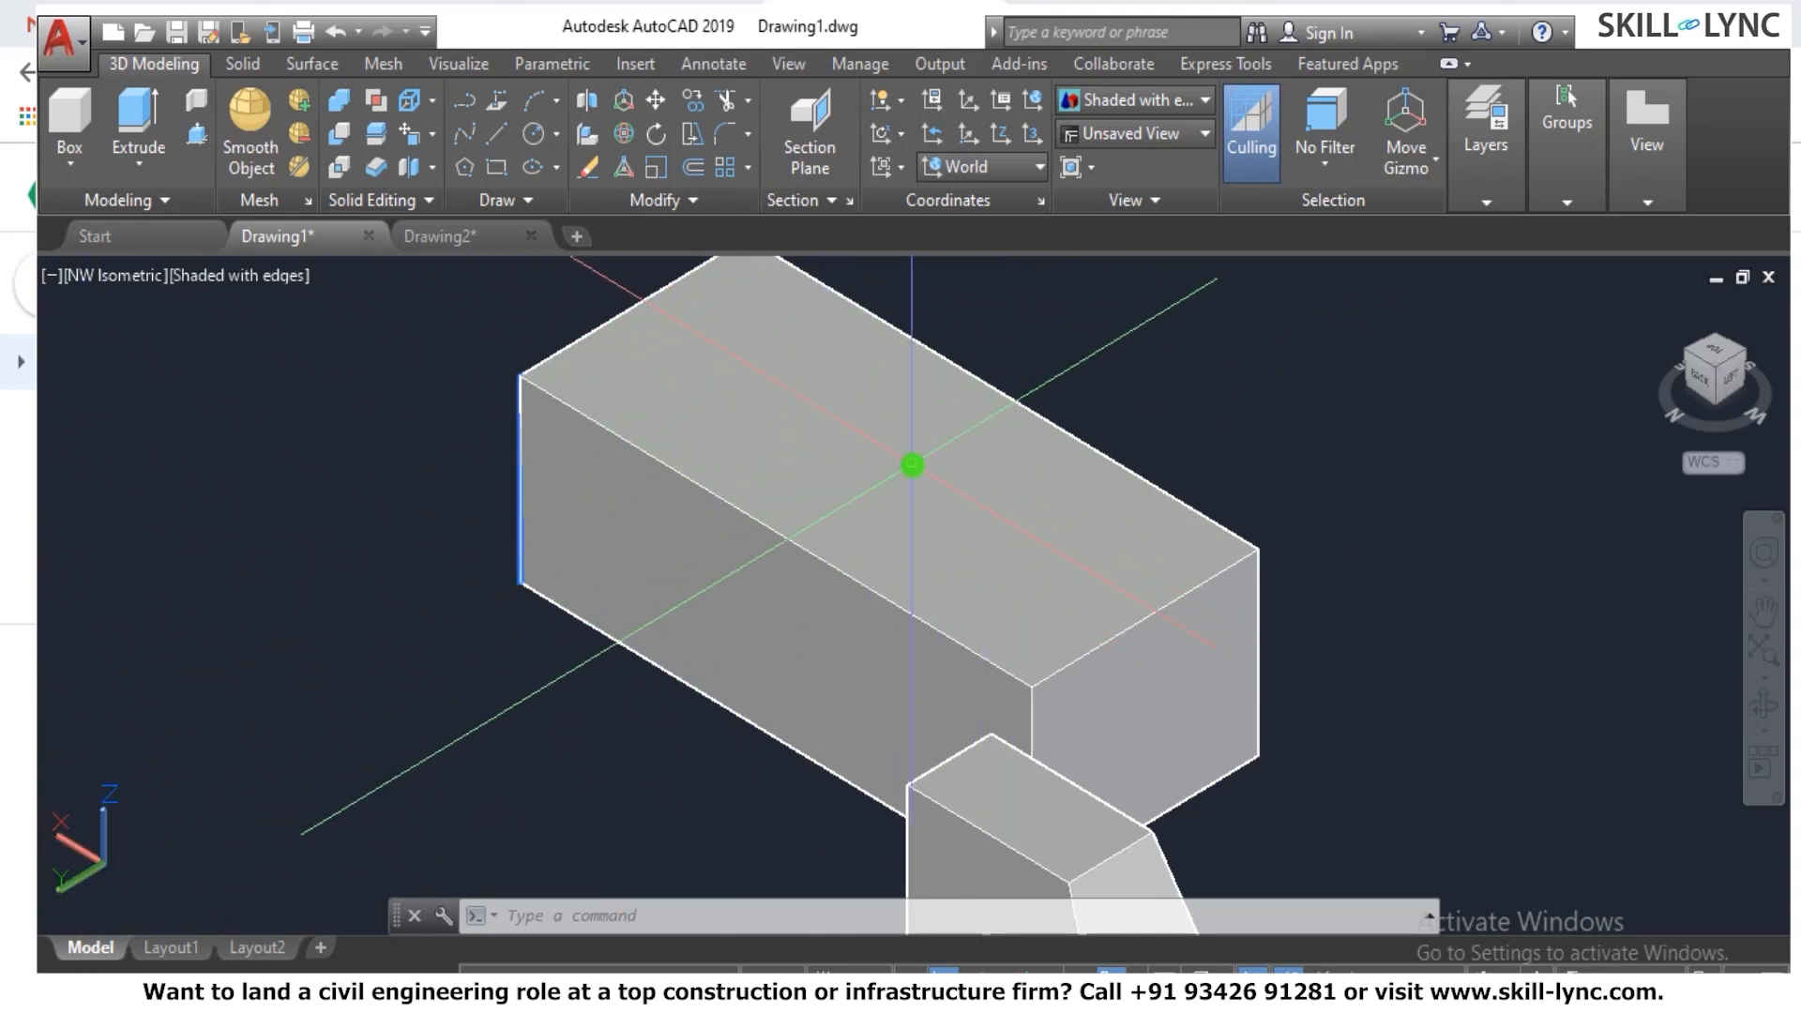
type("rec")
key("Return")
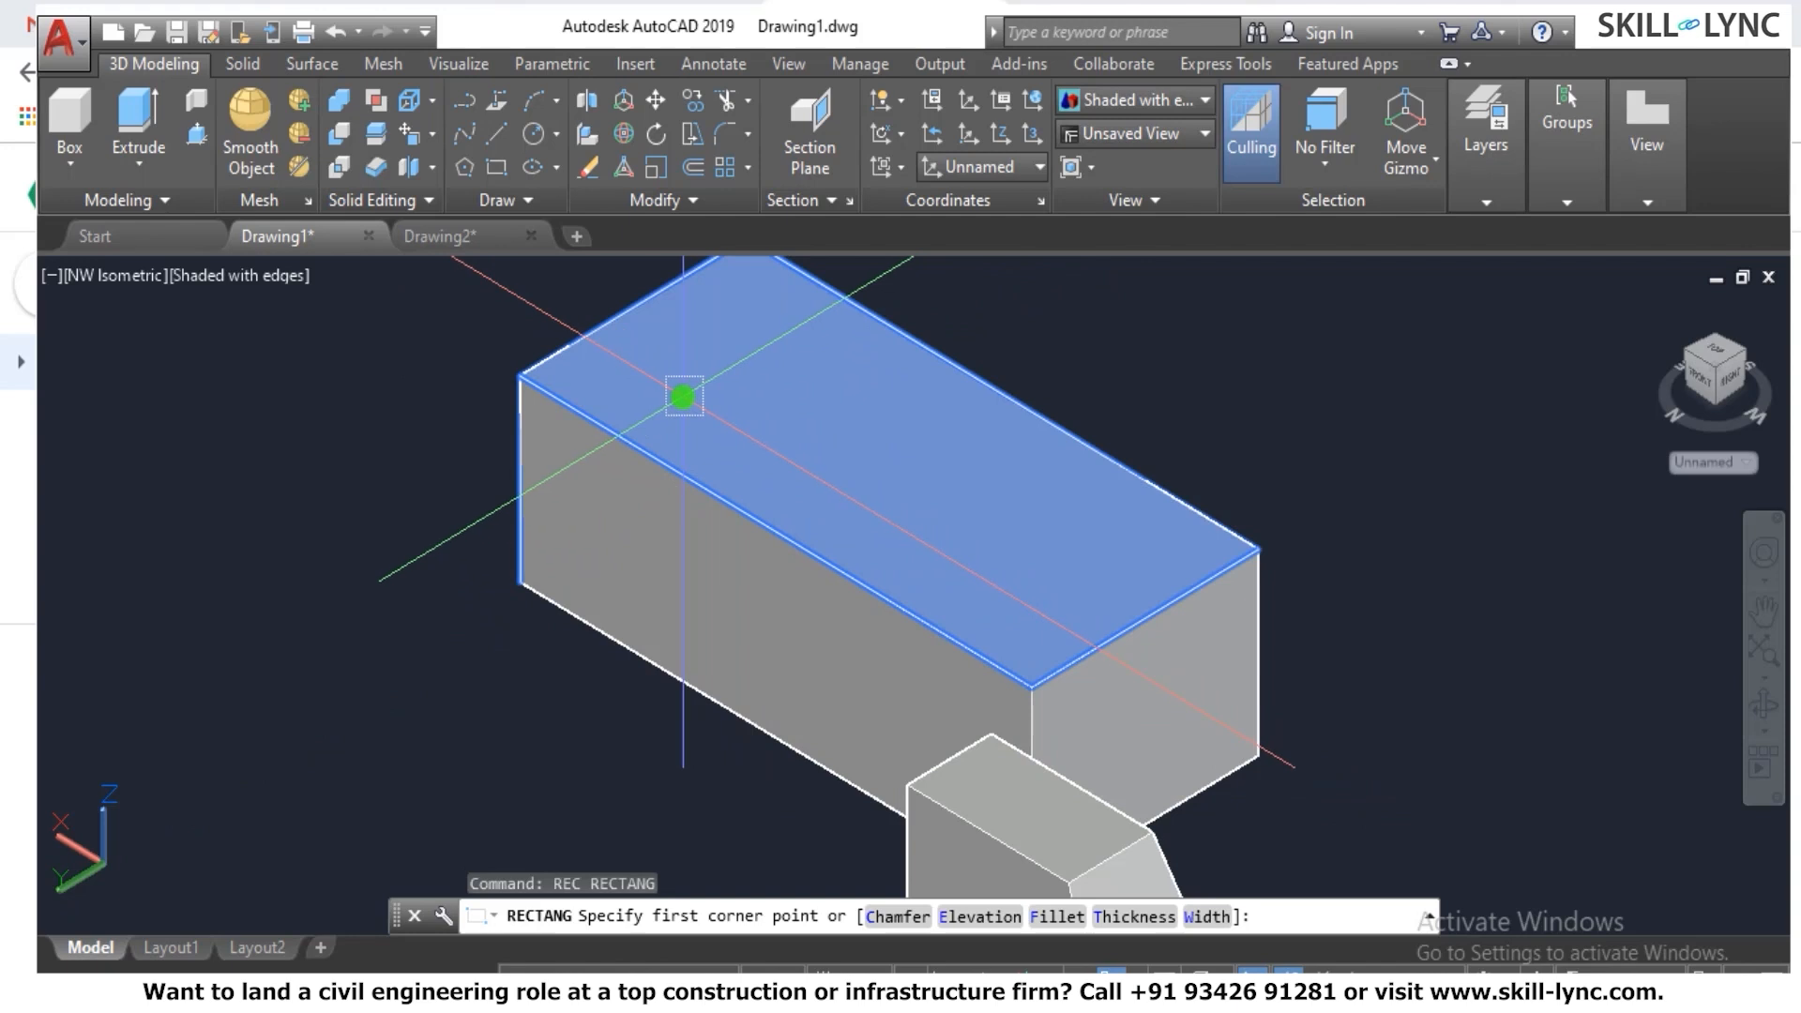
left_click(650, 382)
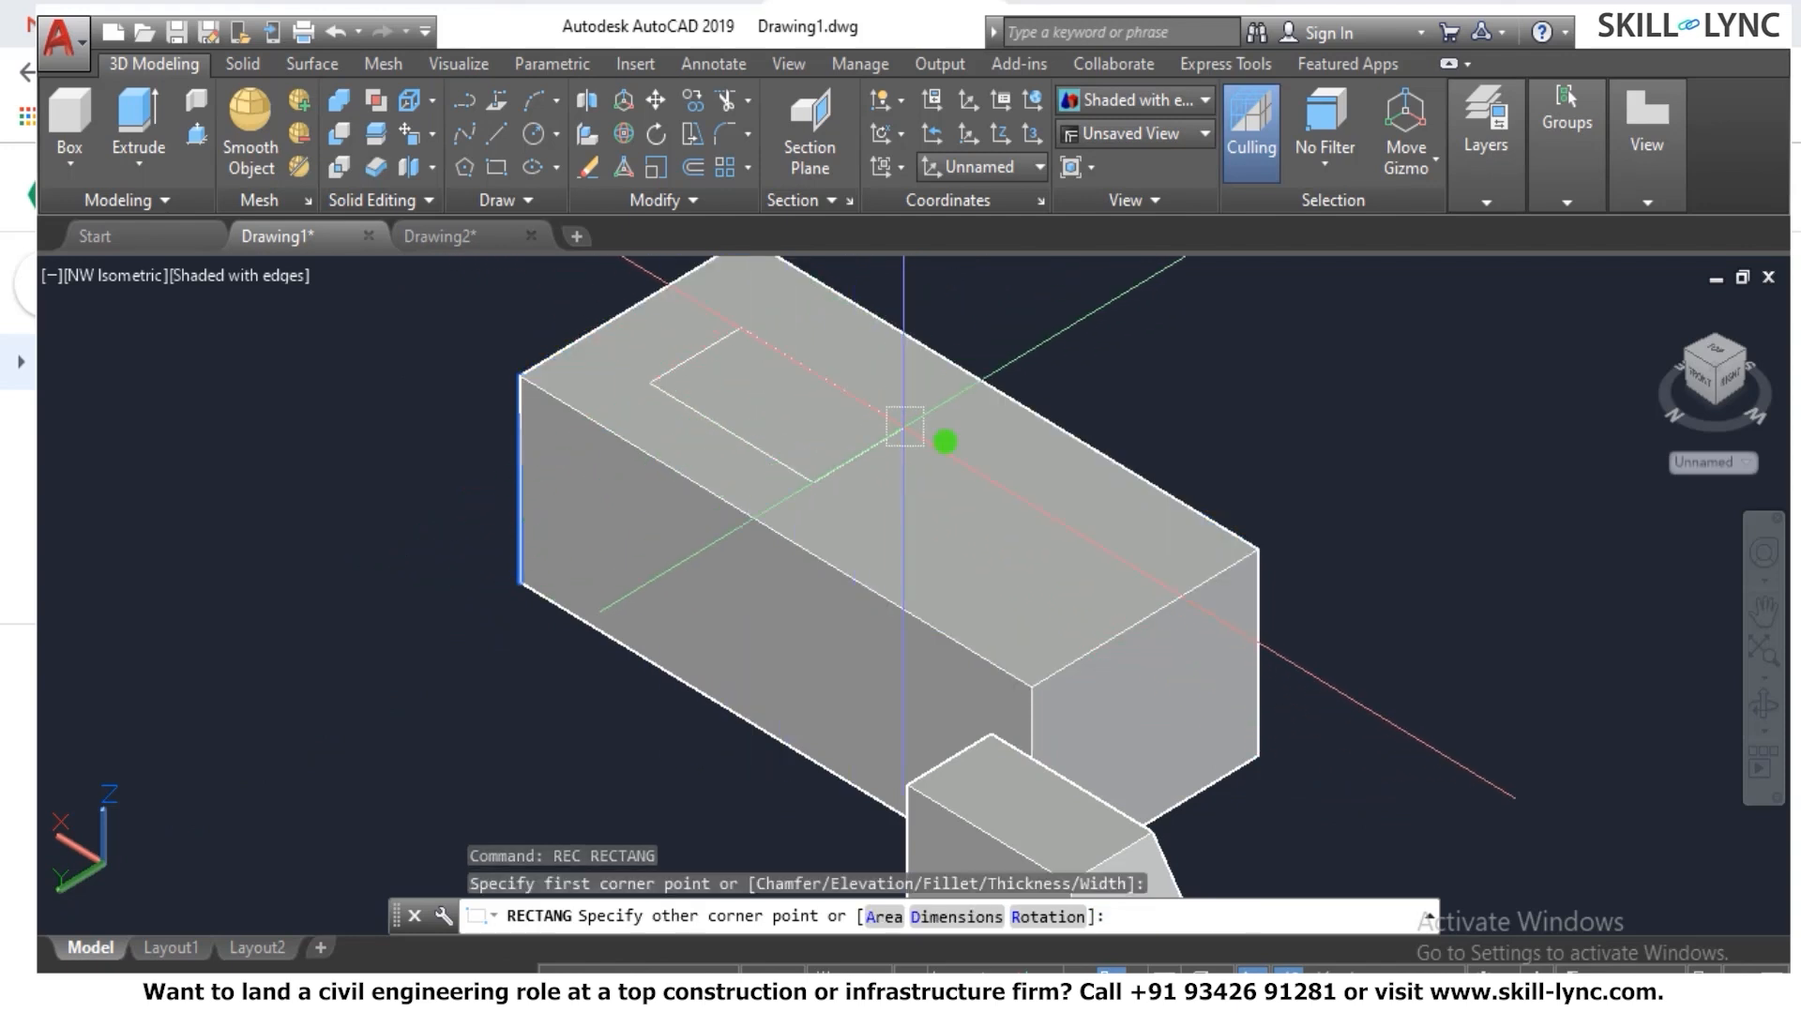
left_click(1140, 547)
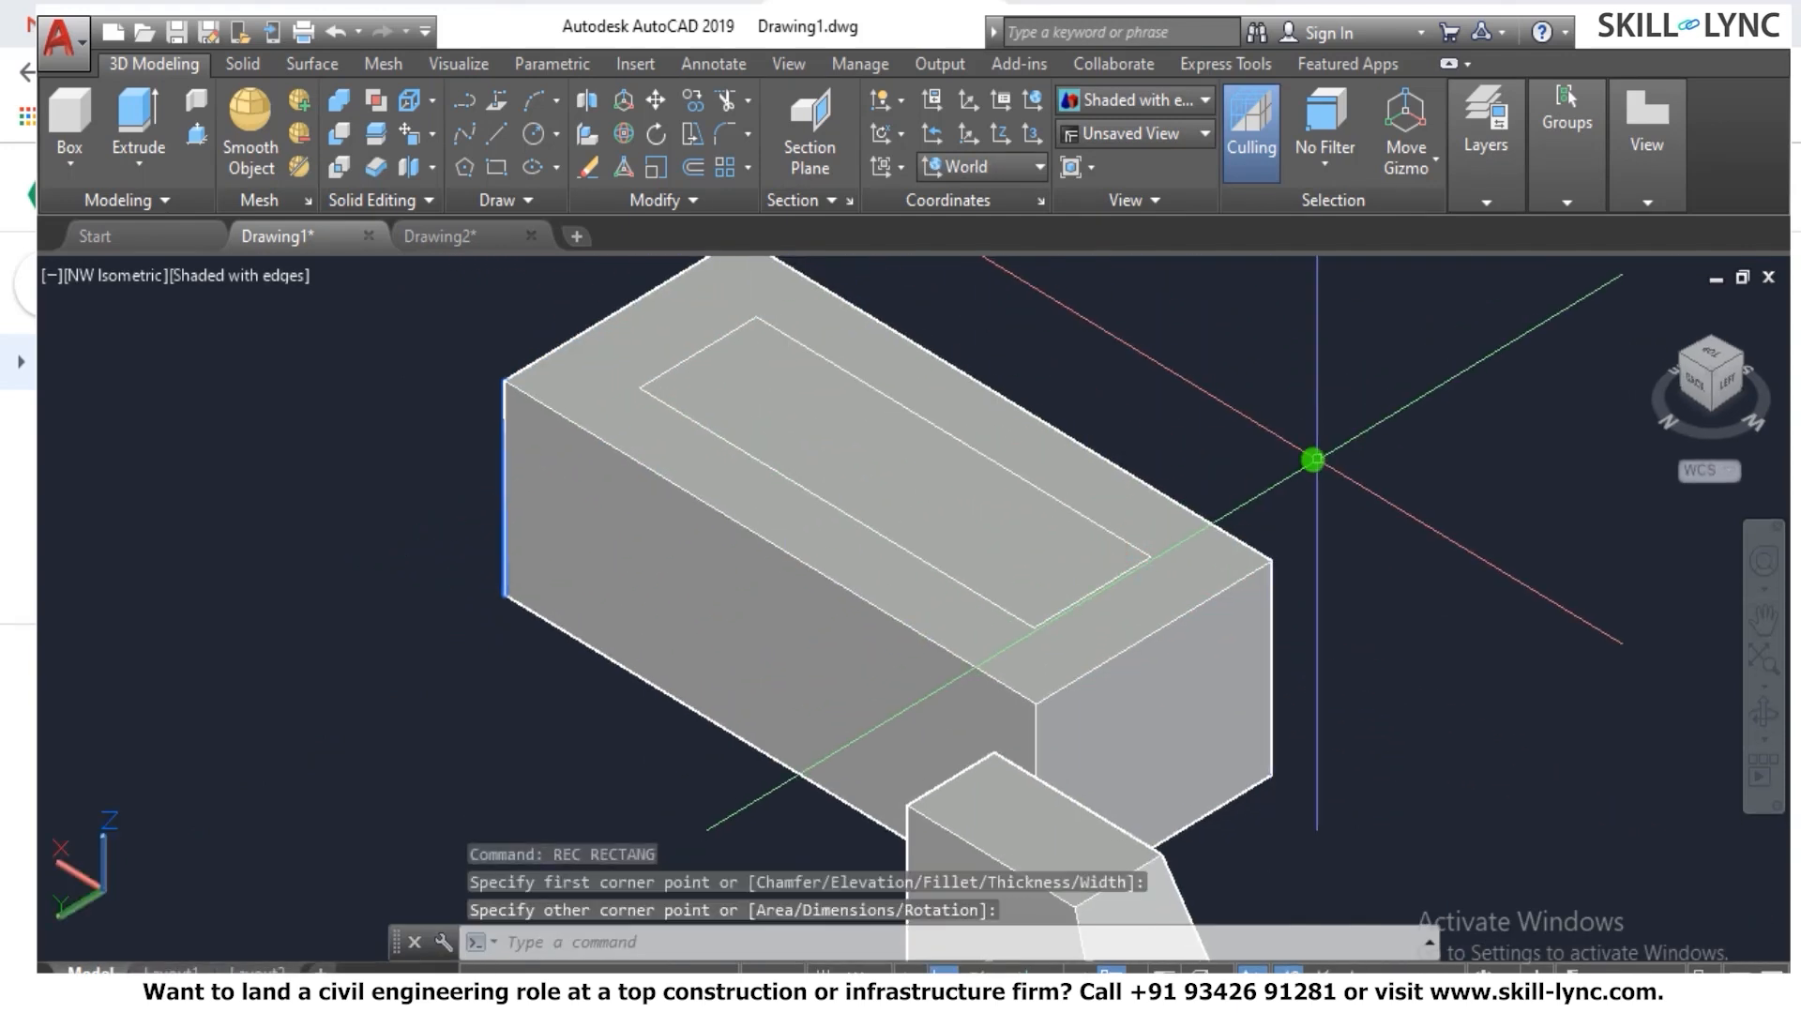
key("Escape")
key("Escape")
type("ext")
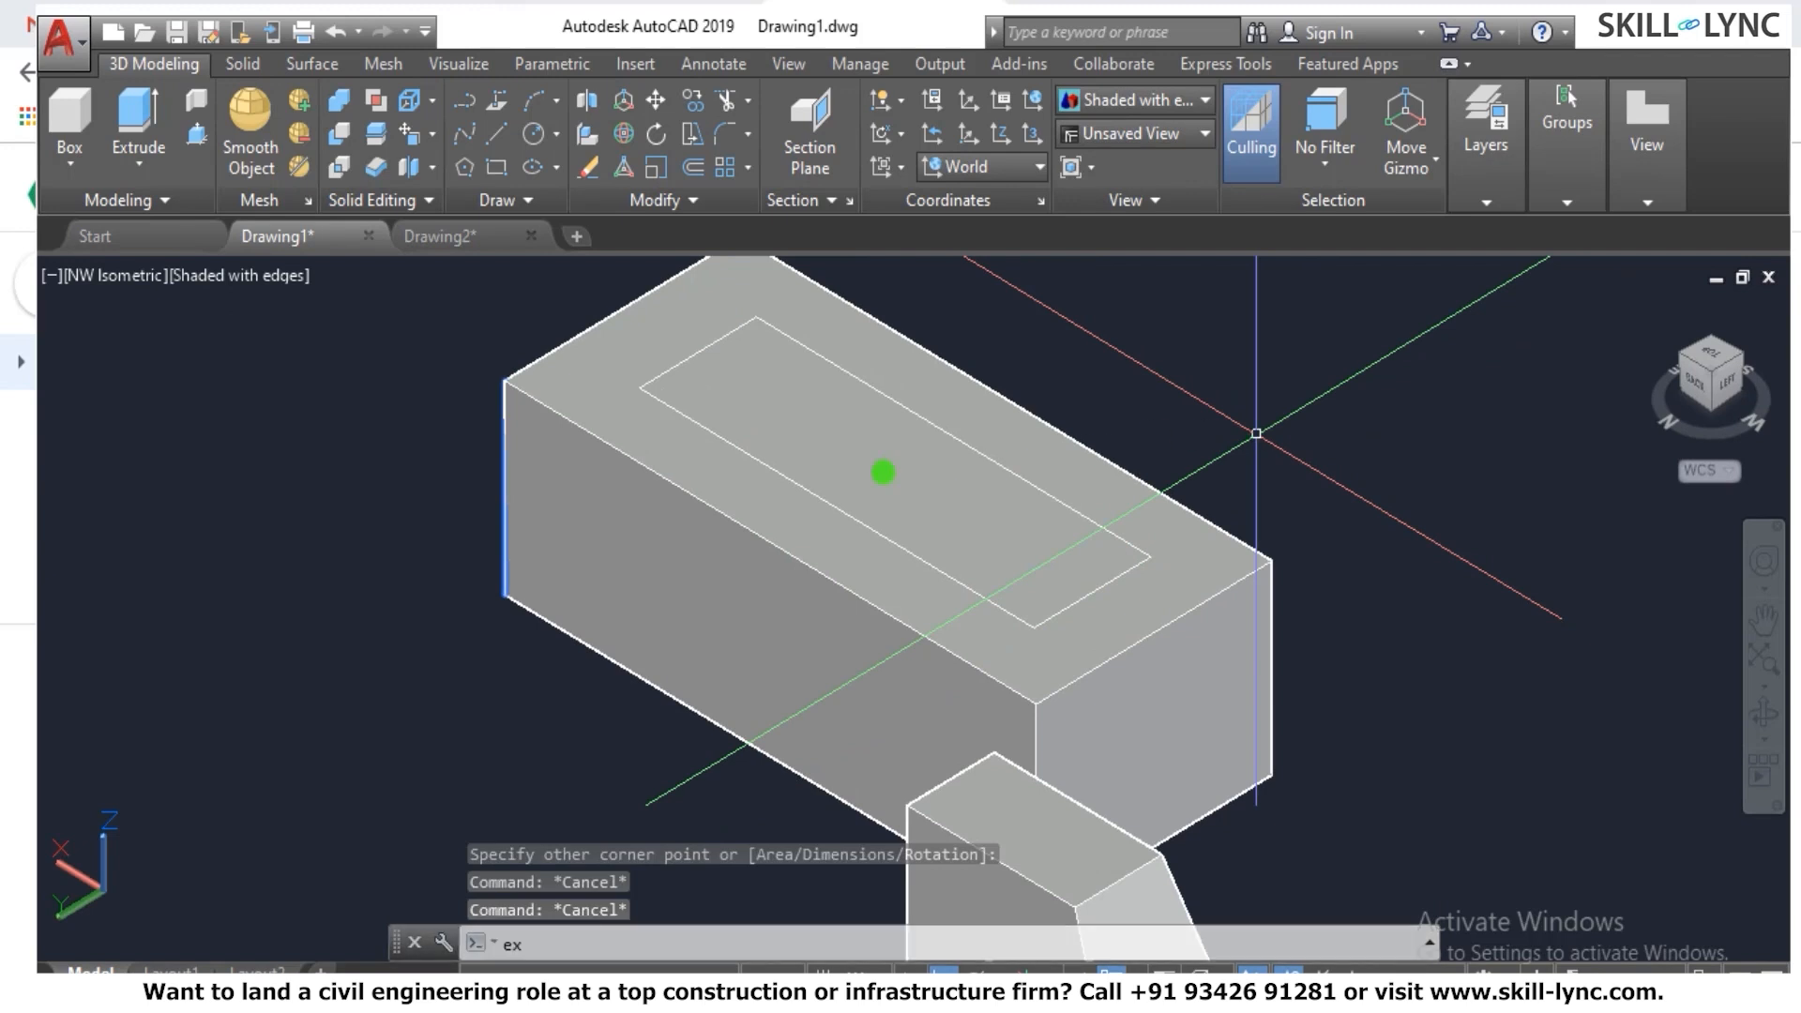
key("Return")
left_click(920, 418)
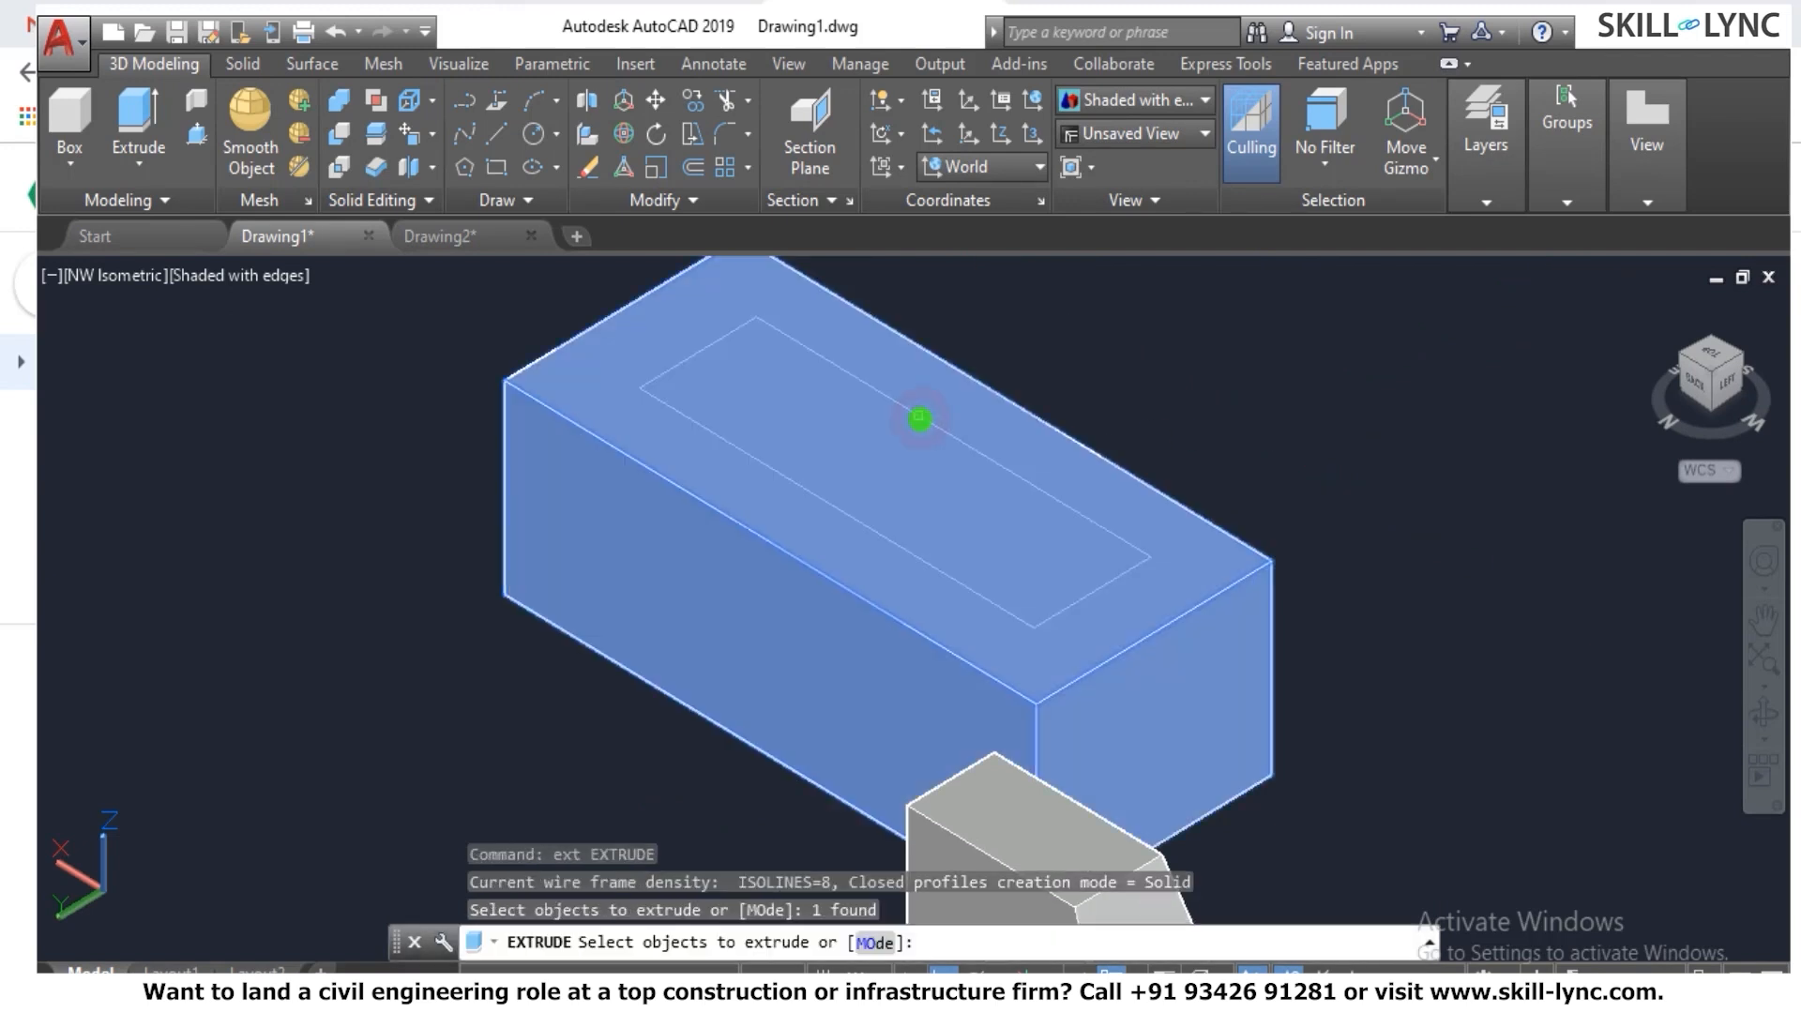
key("Escape")
Extrude the last drawn rectangle on the box's upper face, accepting the default height of -4383.7979.
key("Return")
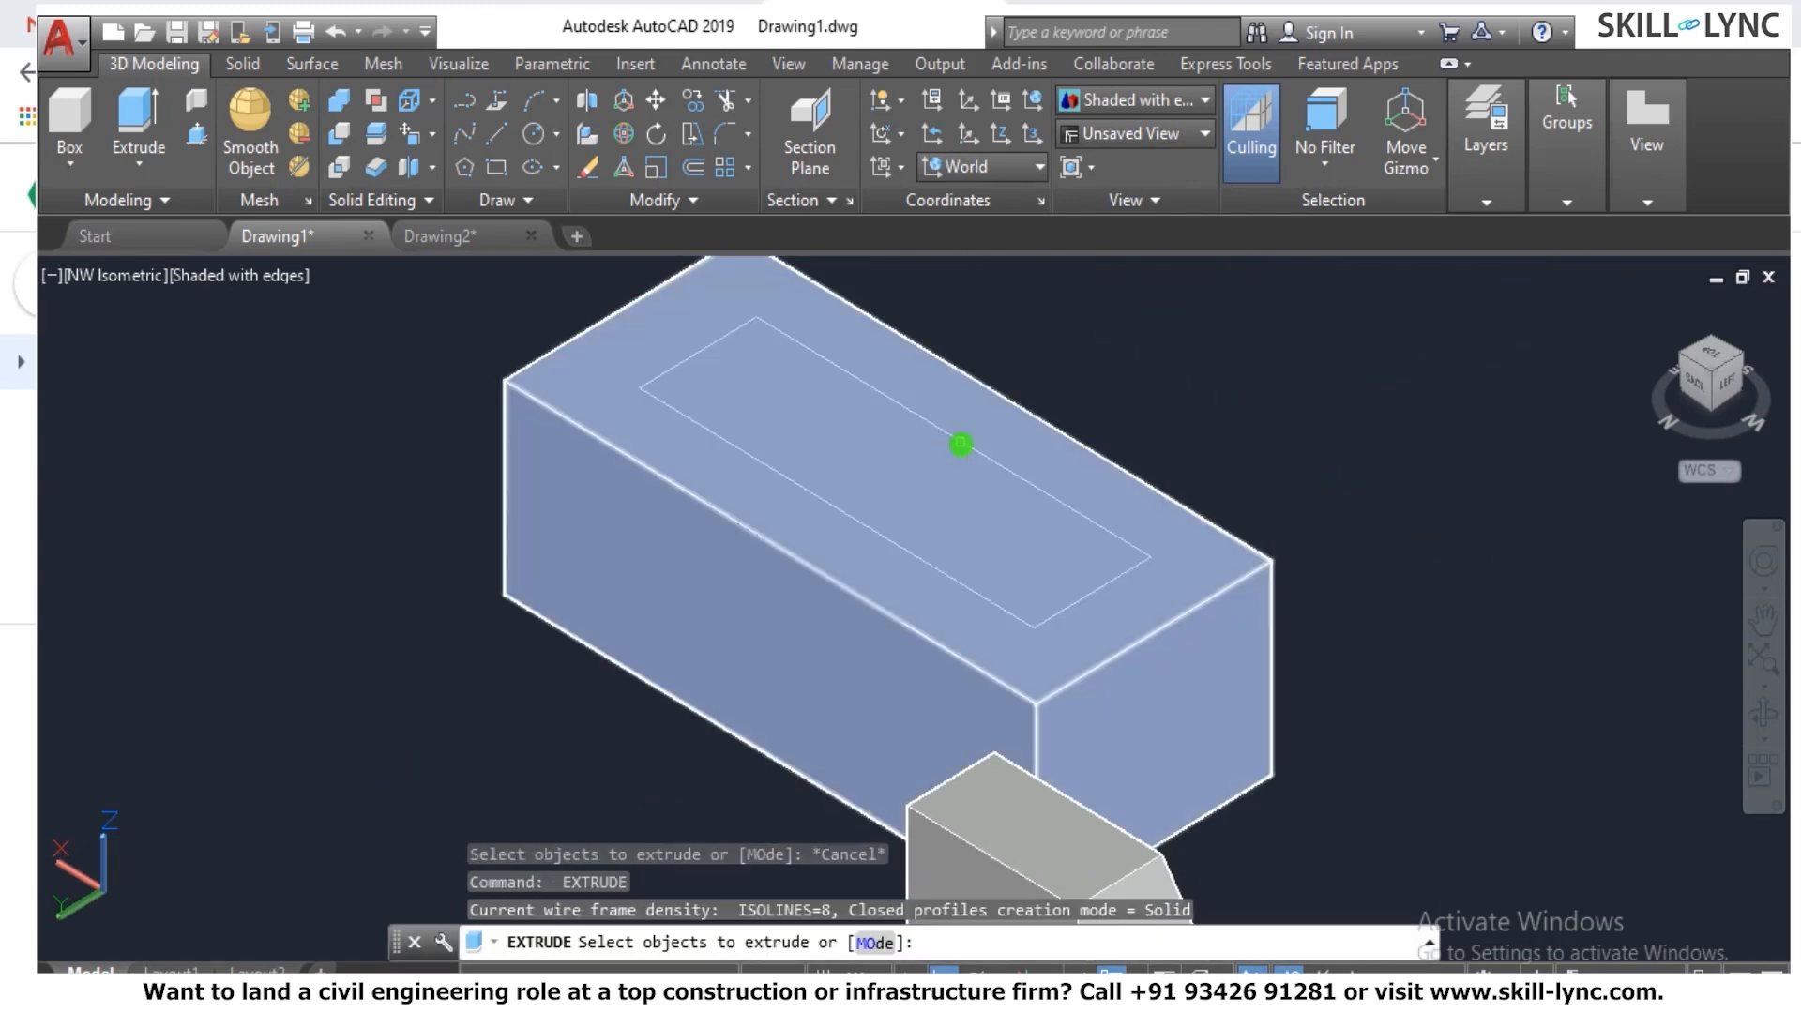
left_click(960, 442)
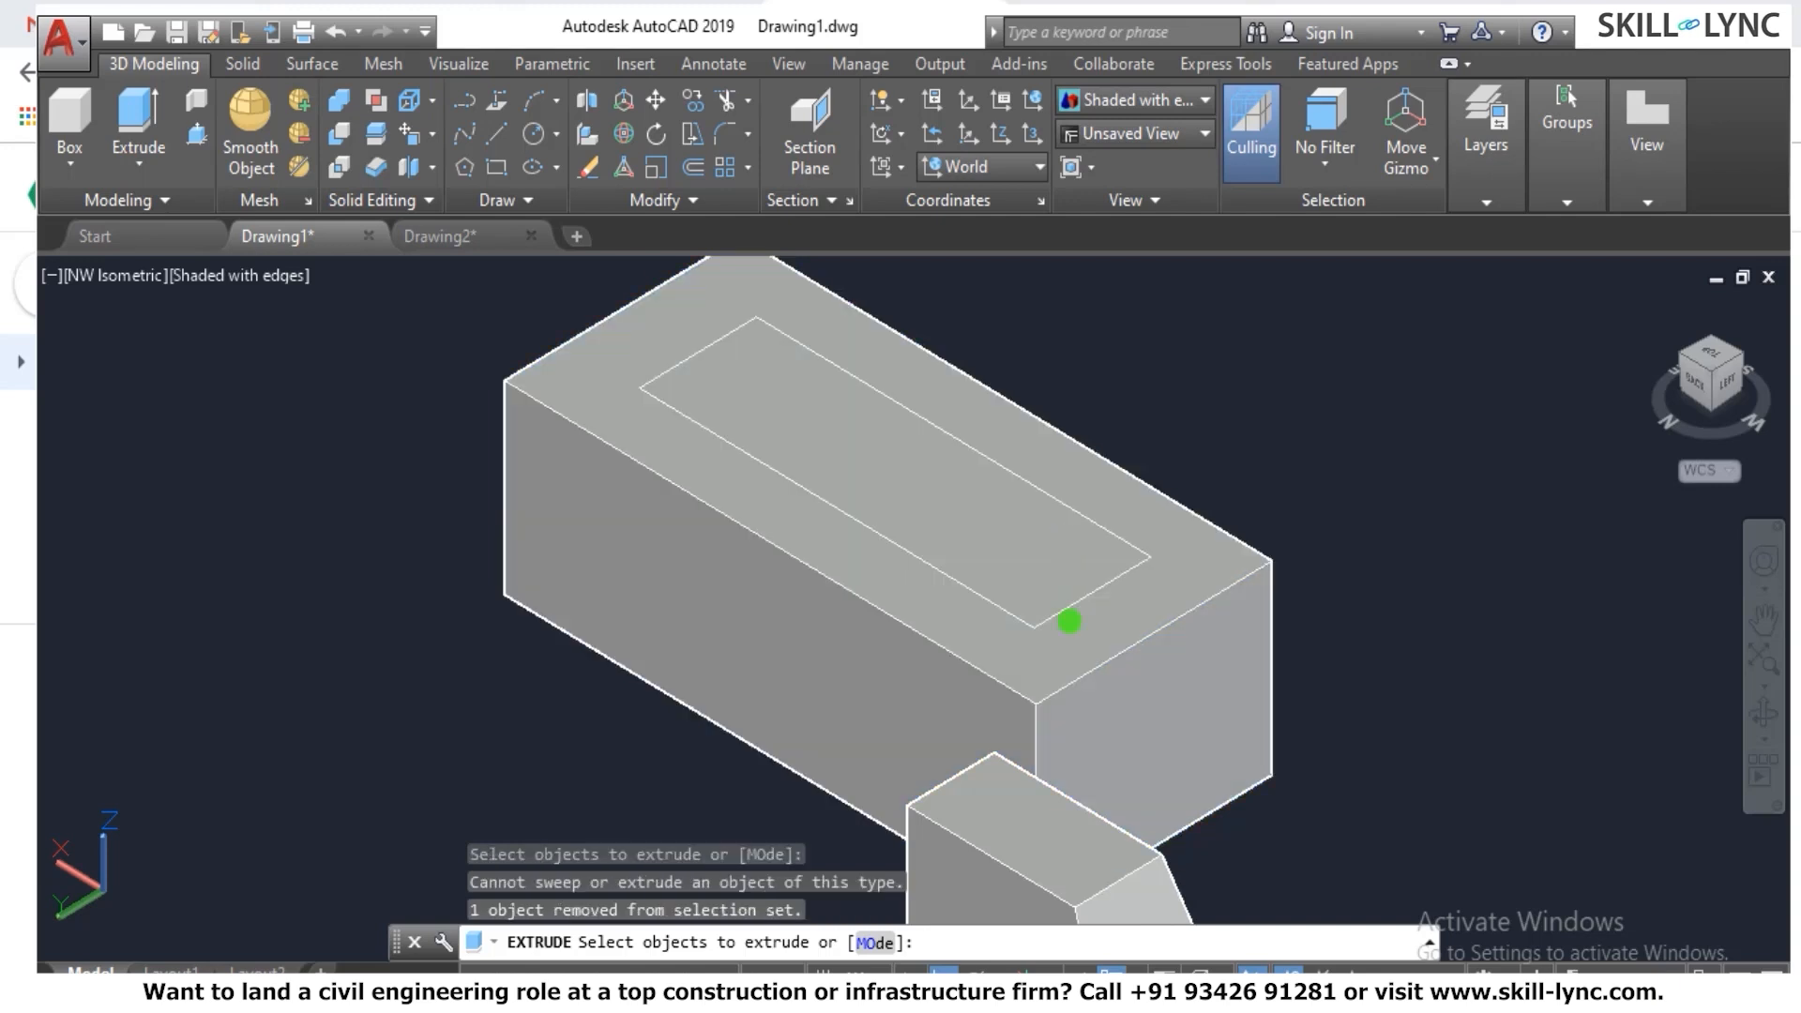
left_click(1067, 564)
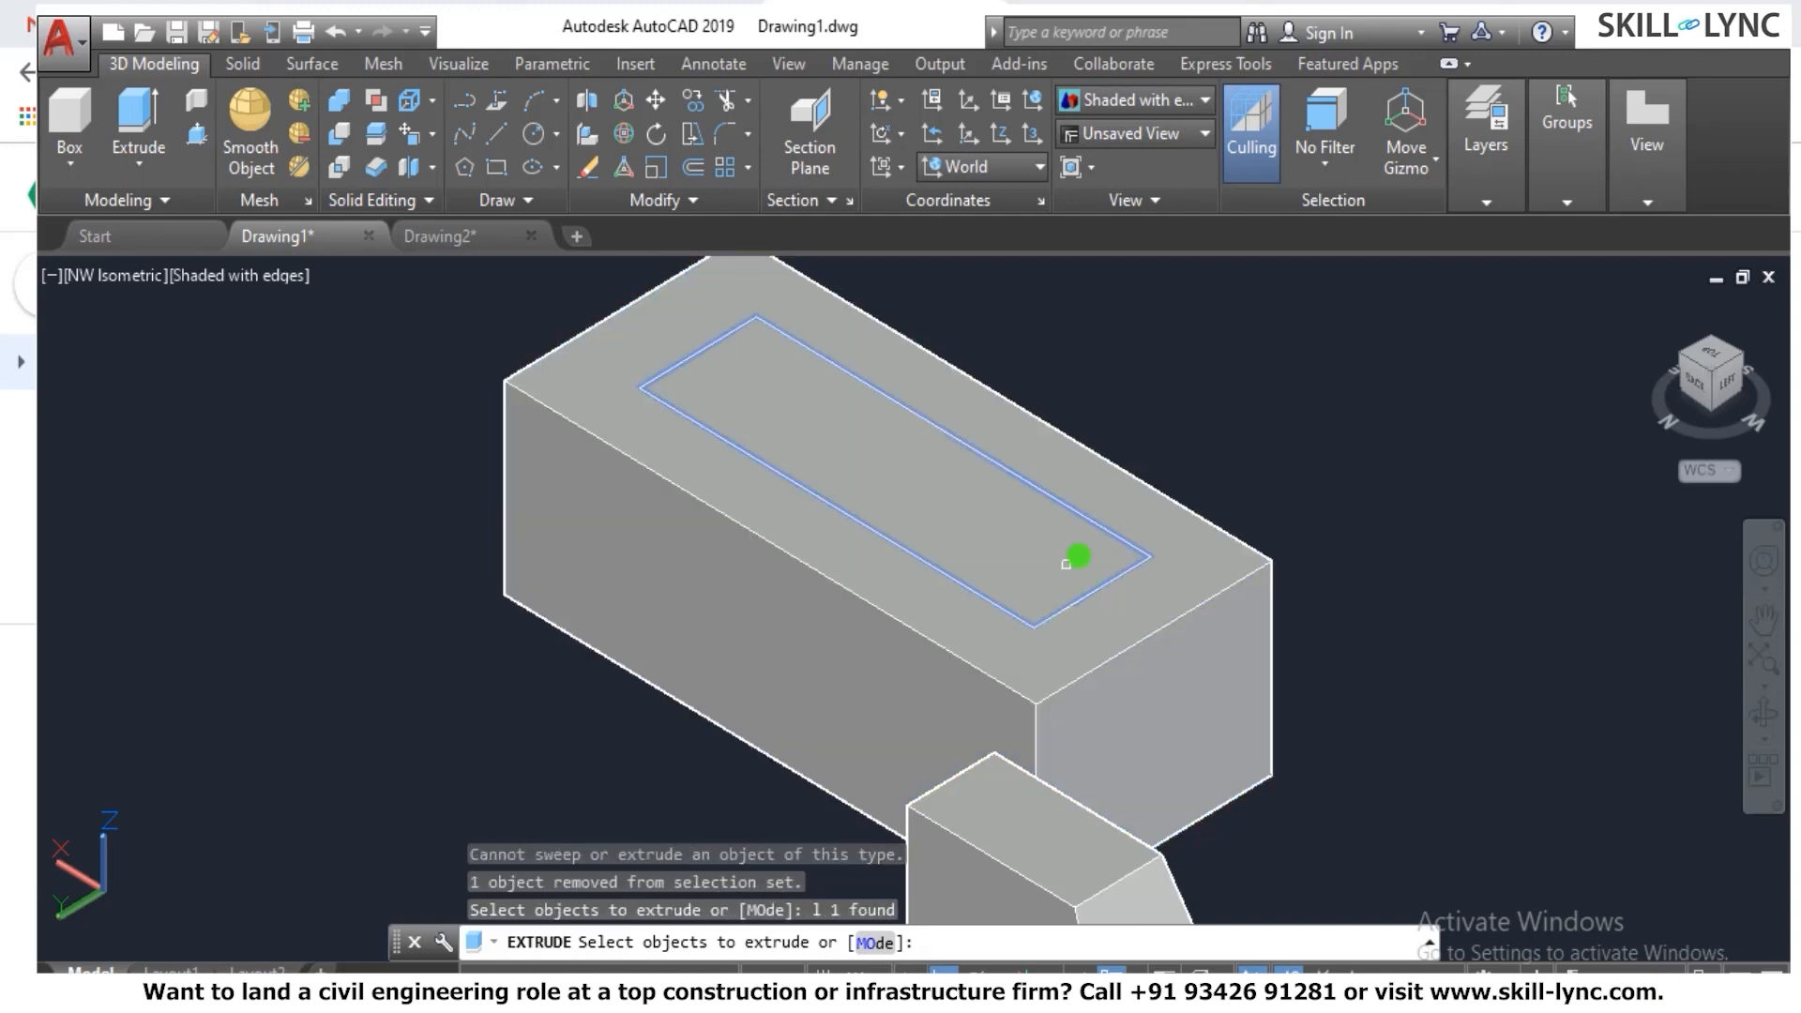
key("Return")
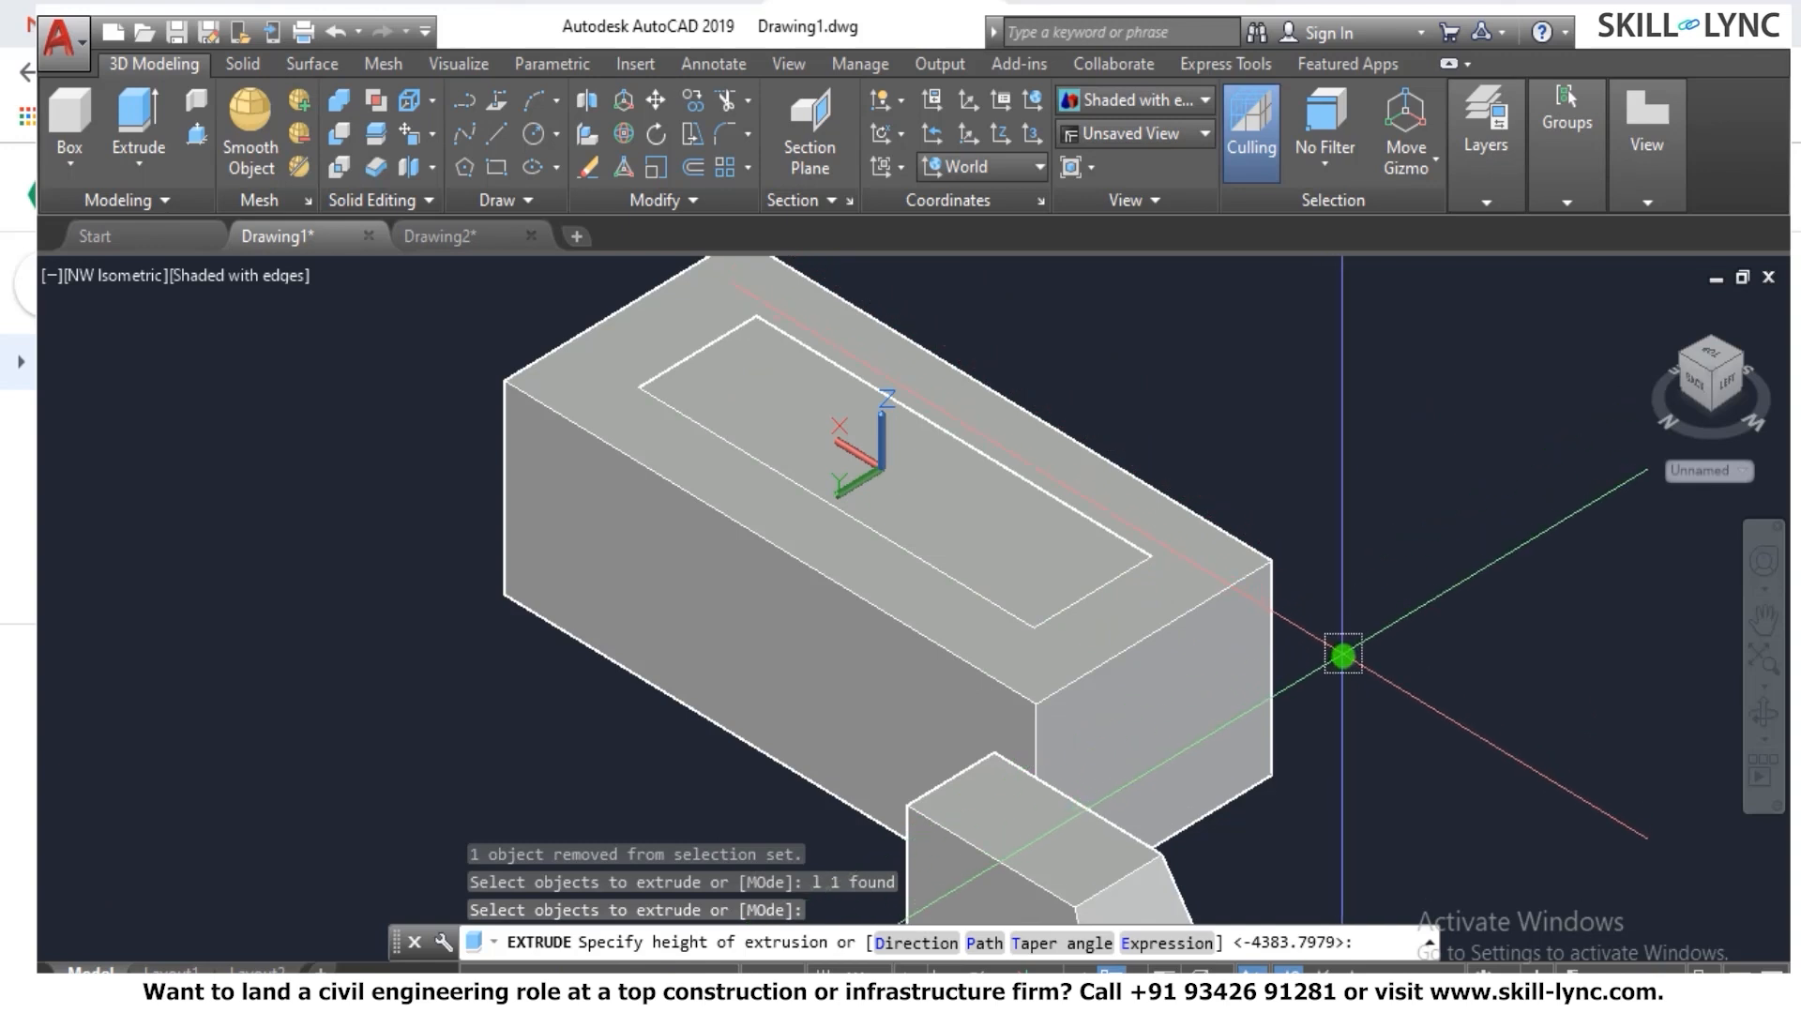
key("Return")
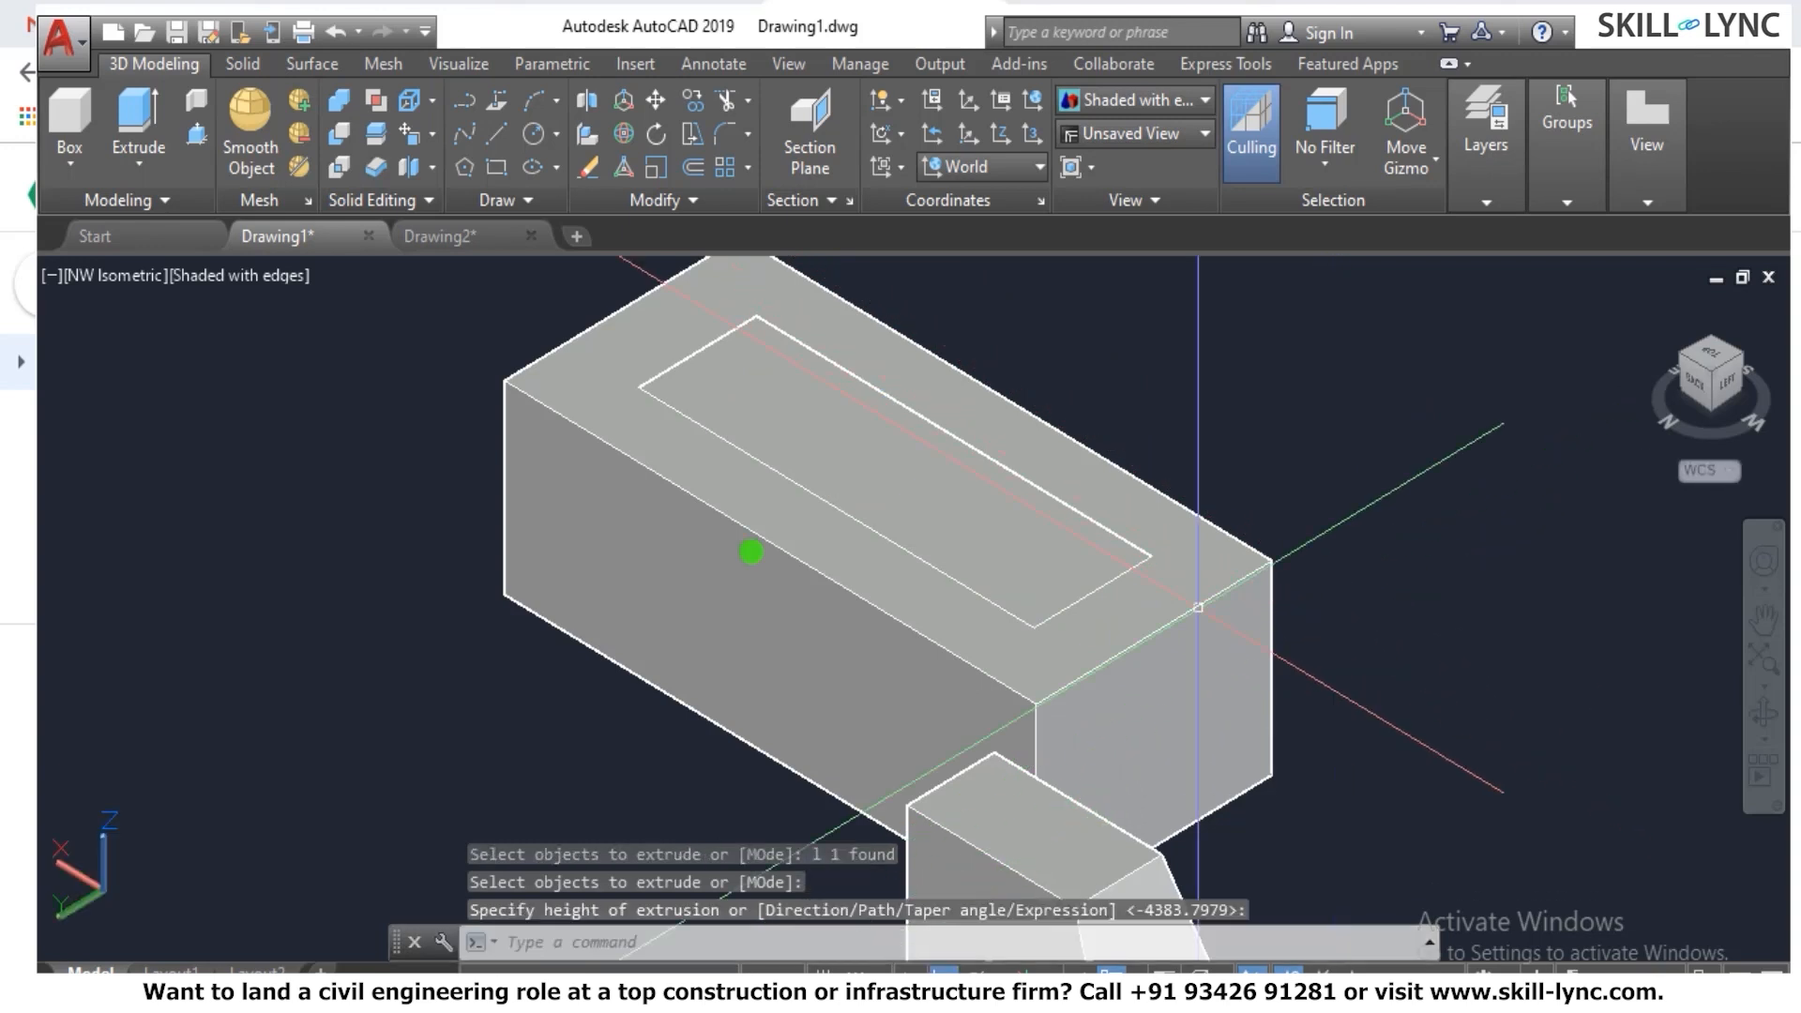
Set the visual style to 2D Wireframe so that both the outer box and the inner extruded solid can be selected.
left_click(263, 275)
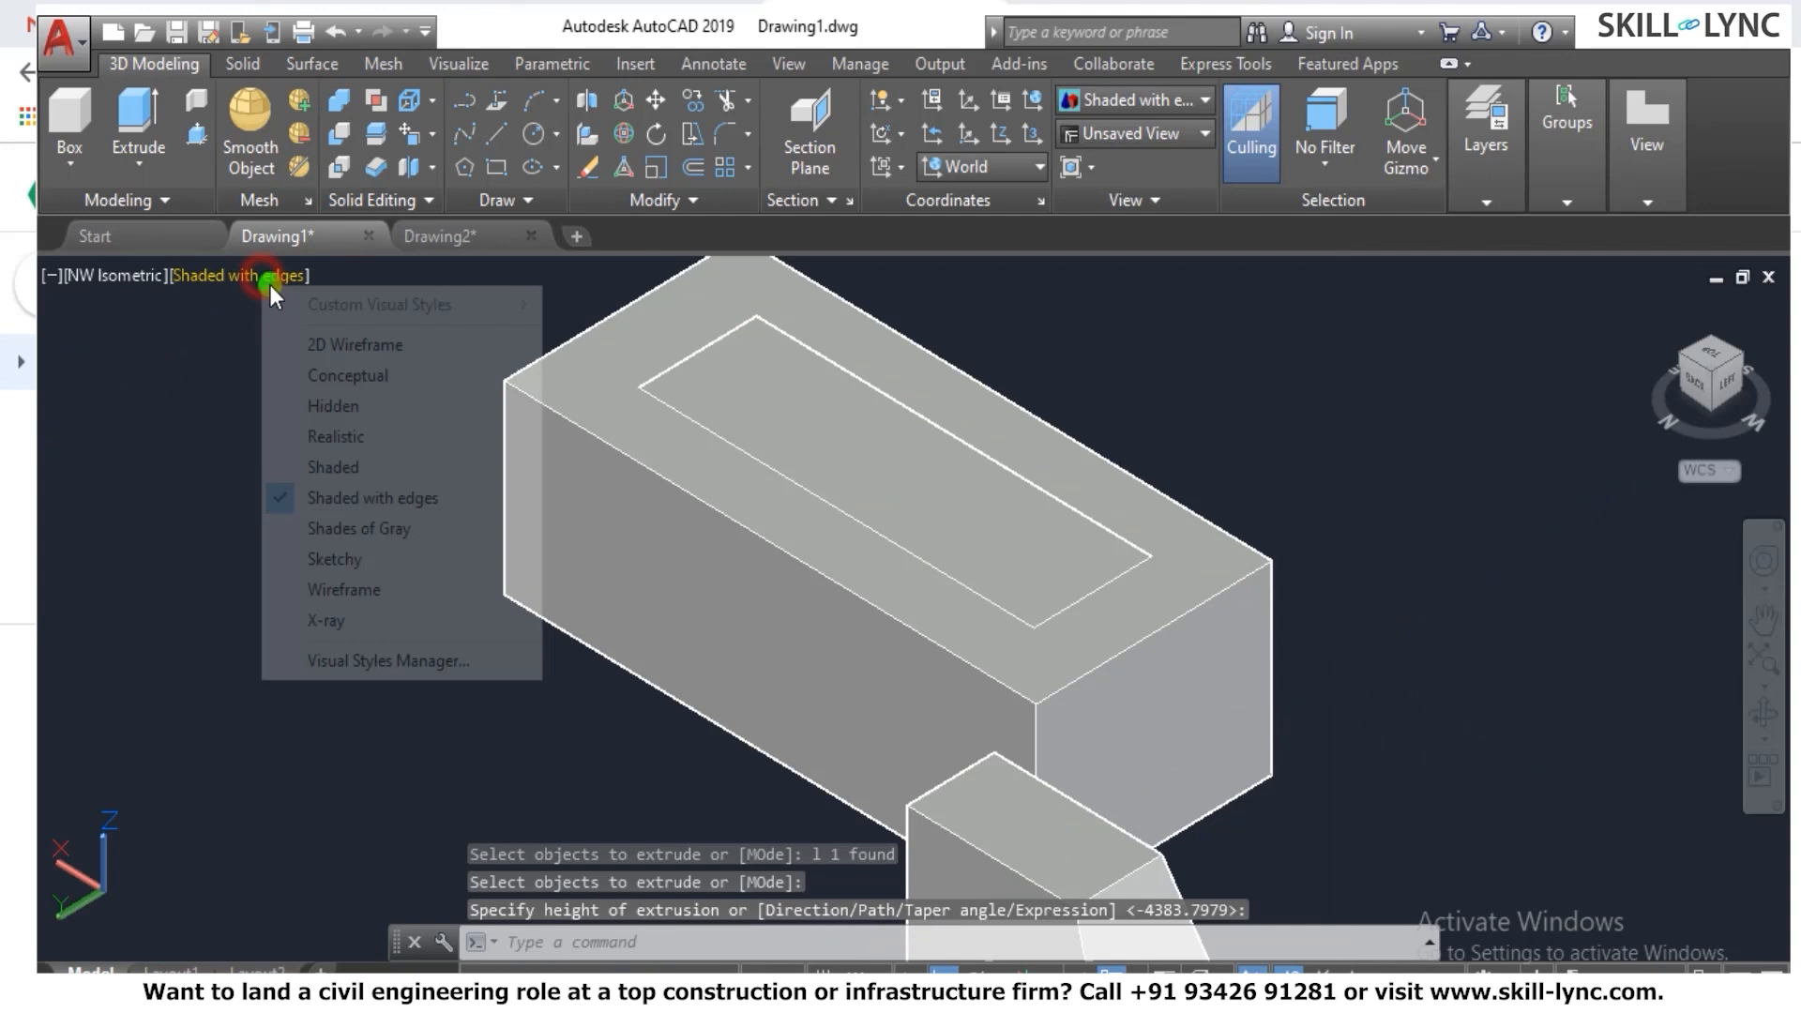
left_click(362, 346)
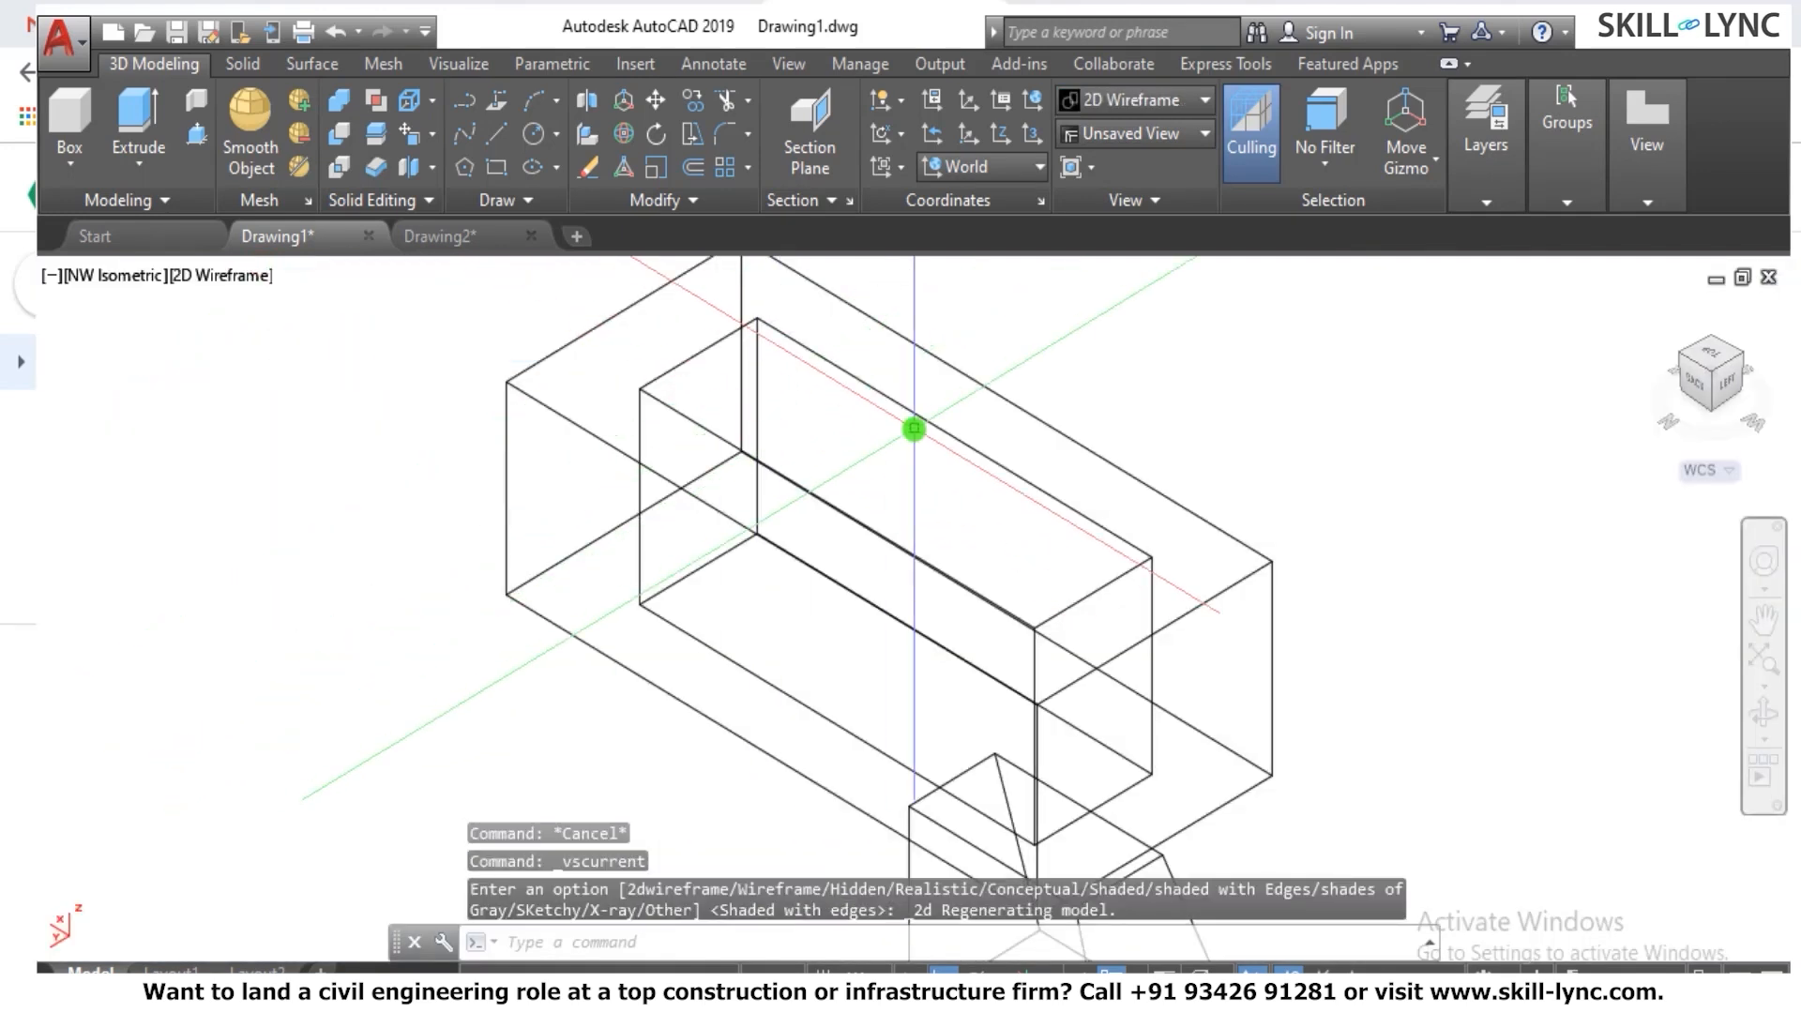
scroll(684, 472, "down", 3)
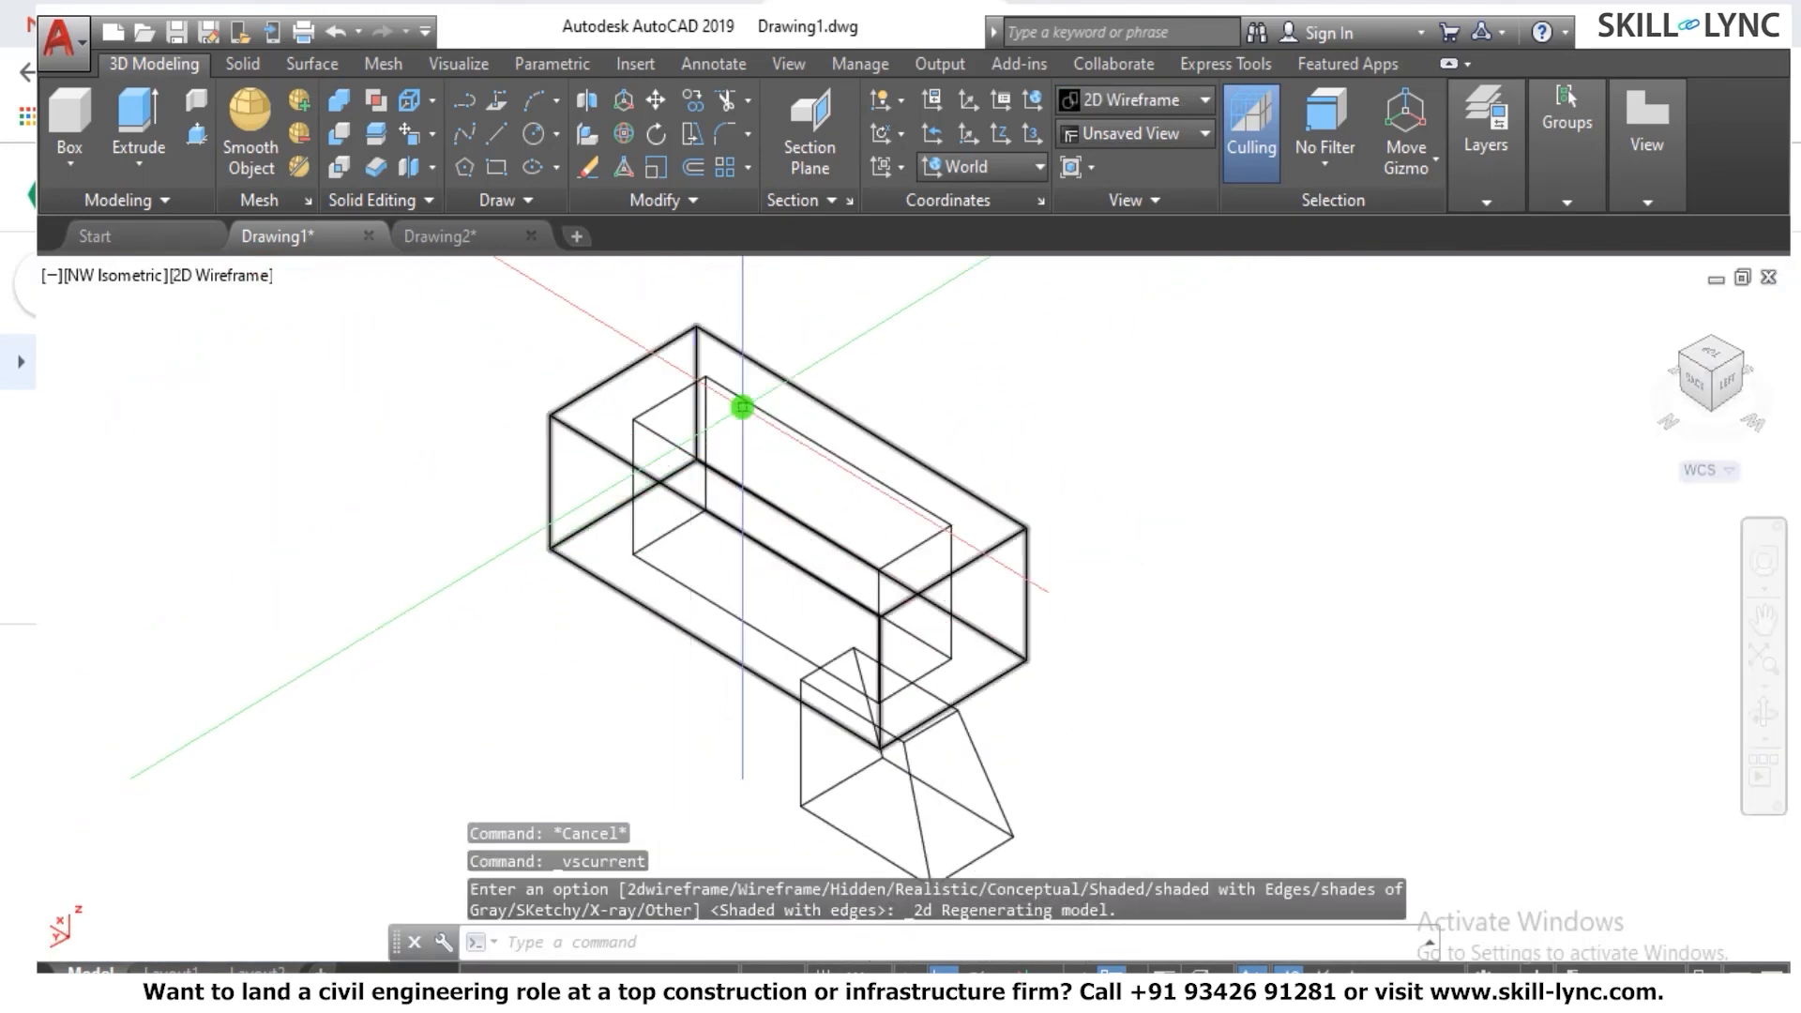
scroll(733, 385, "up", 2)
key("Escape")
key("Escape")
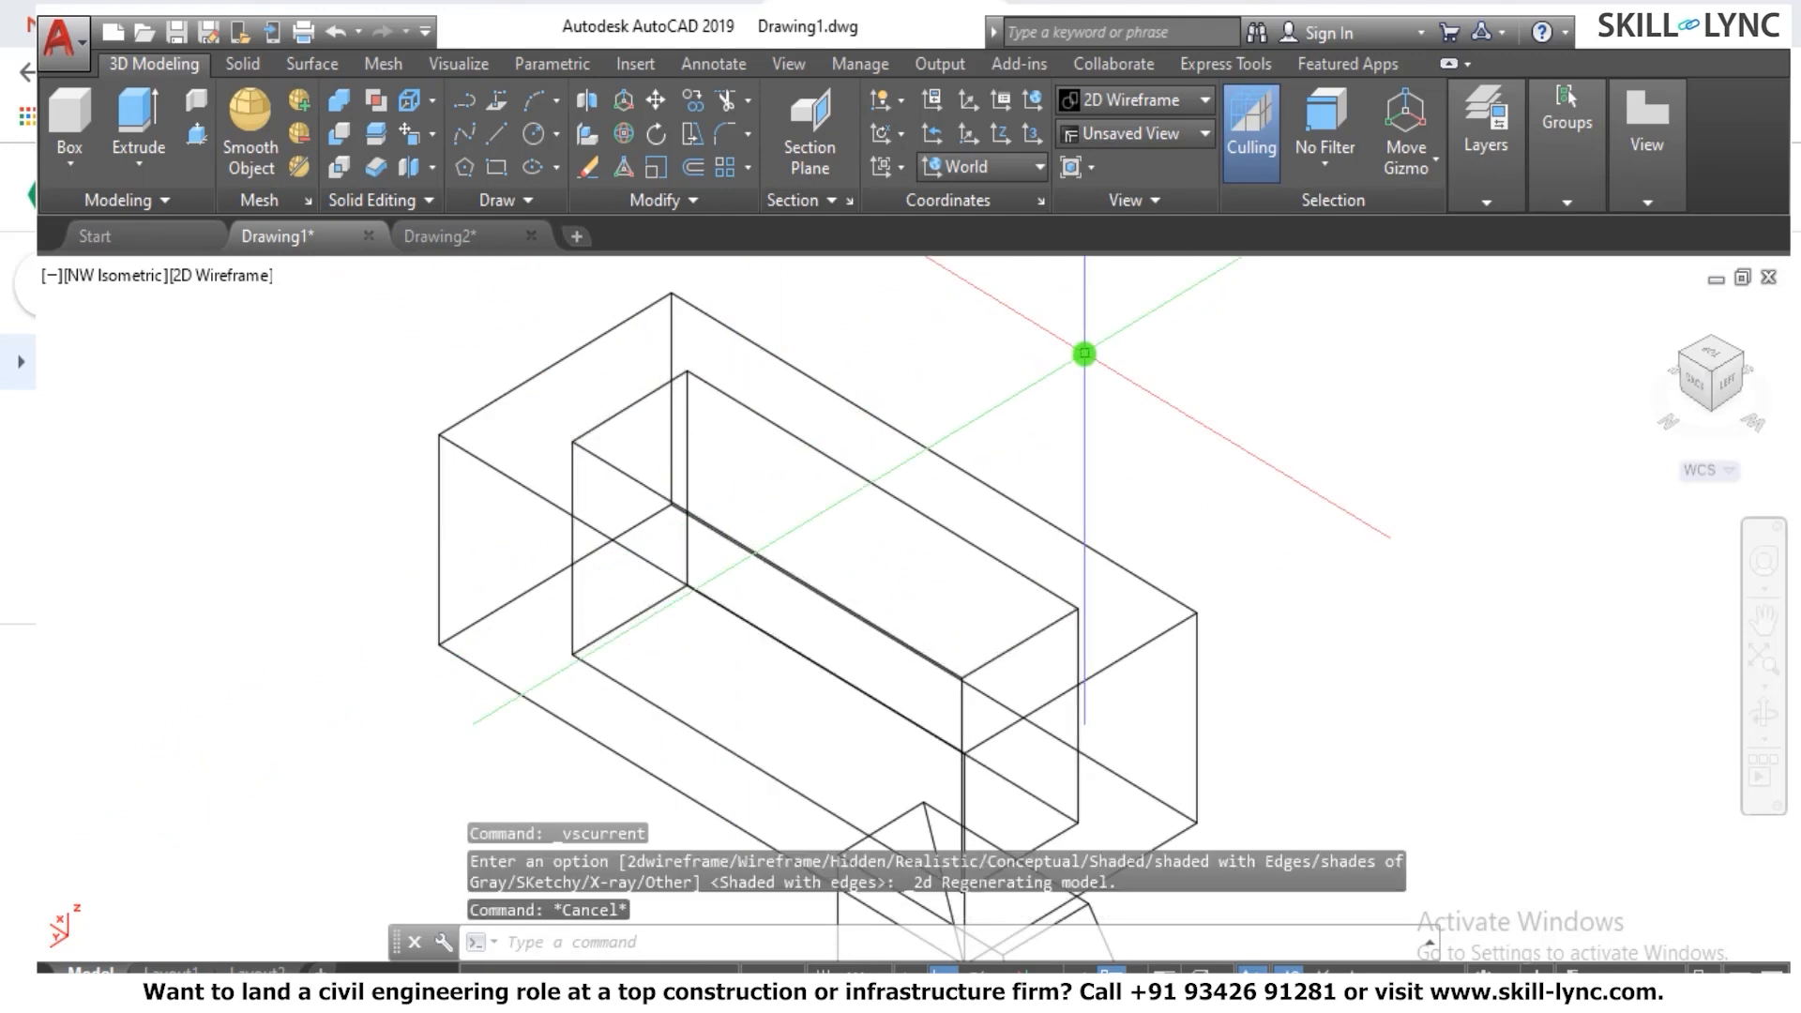
Subtract the inner extruded solid from the outer box.
type("su")
key("Return")
left_click(906, 438)
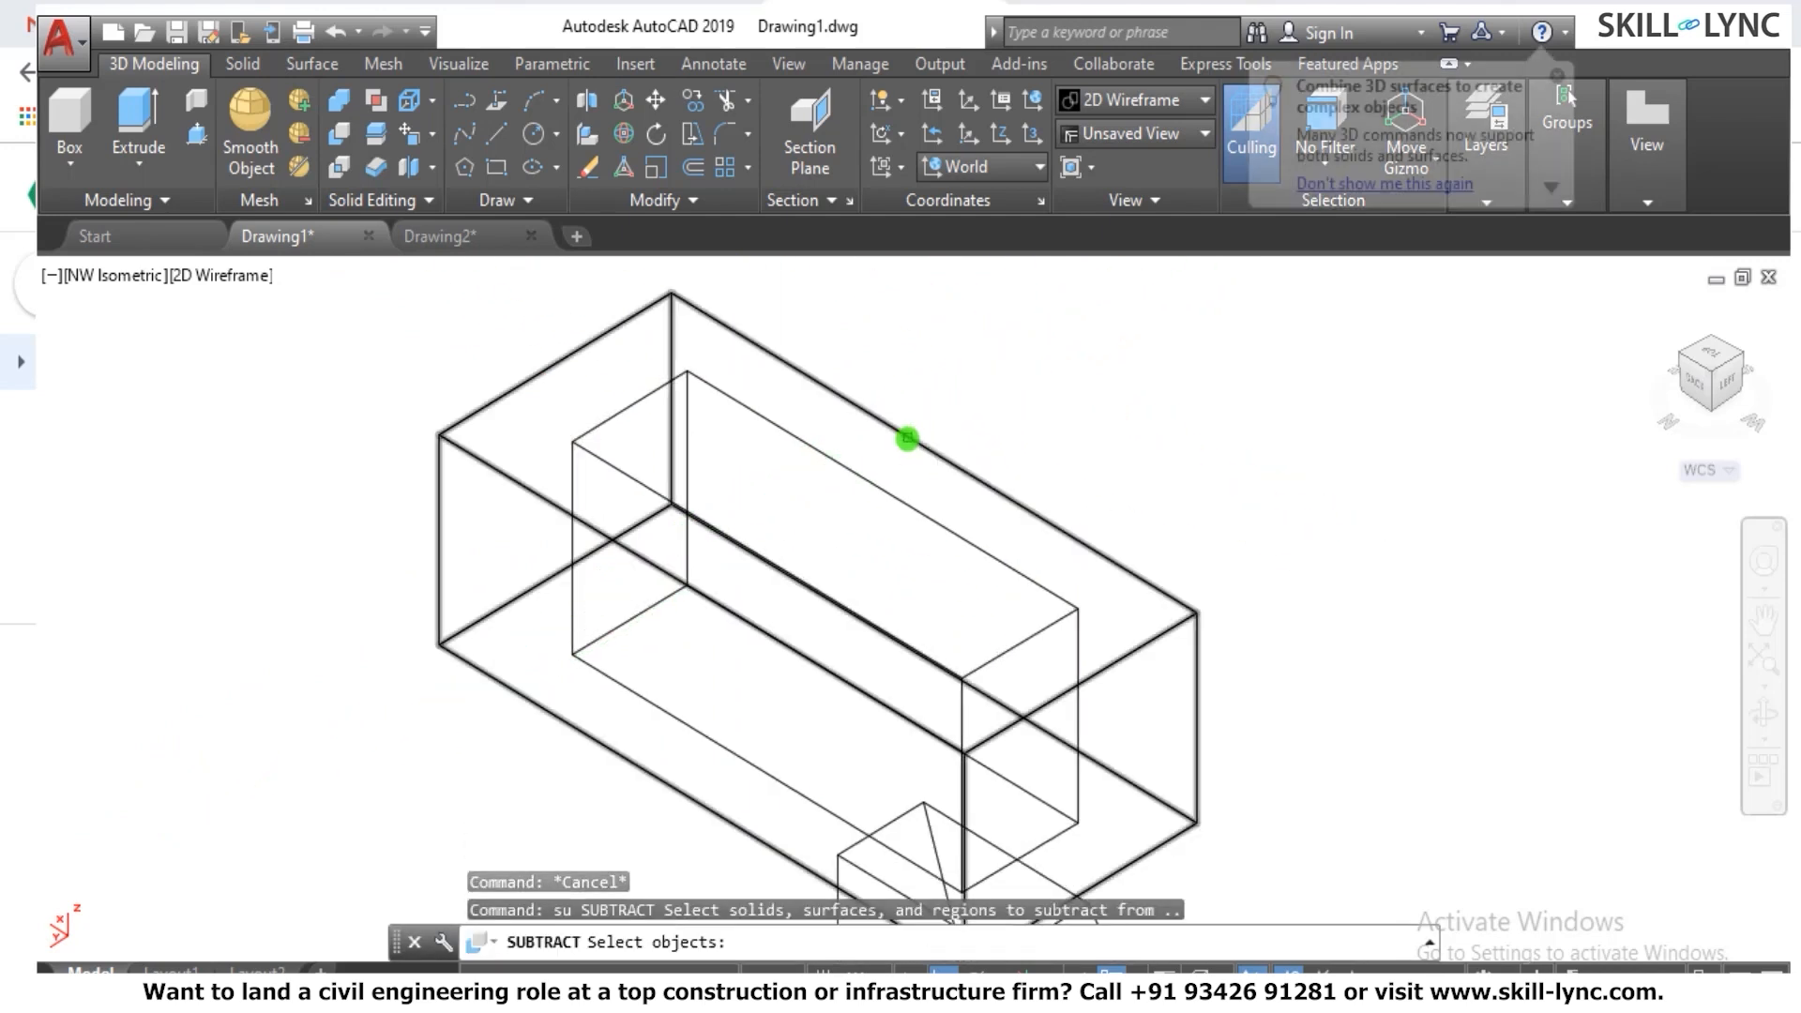
key("Return")
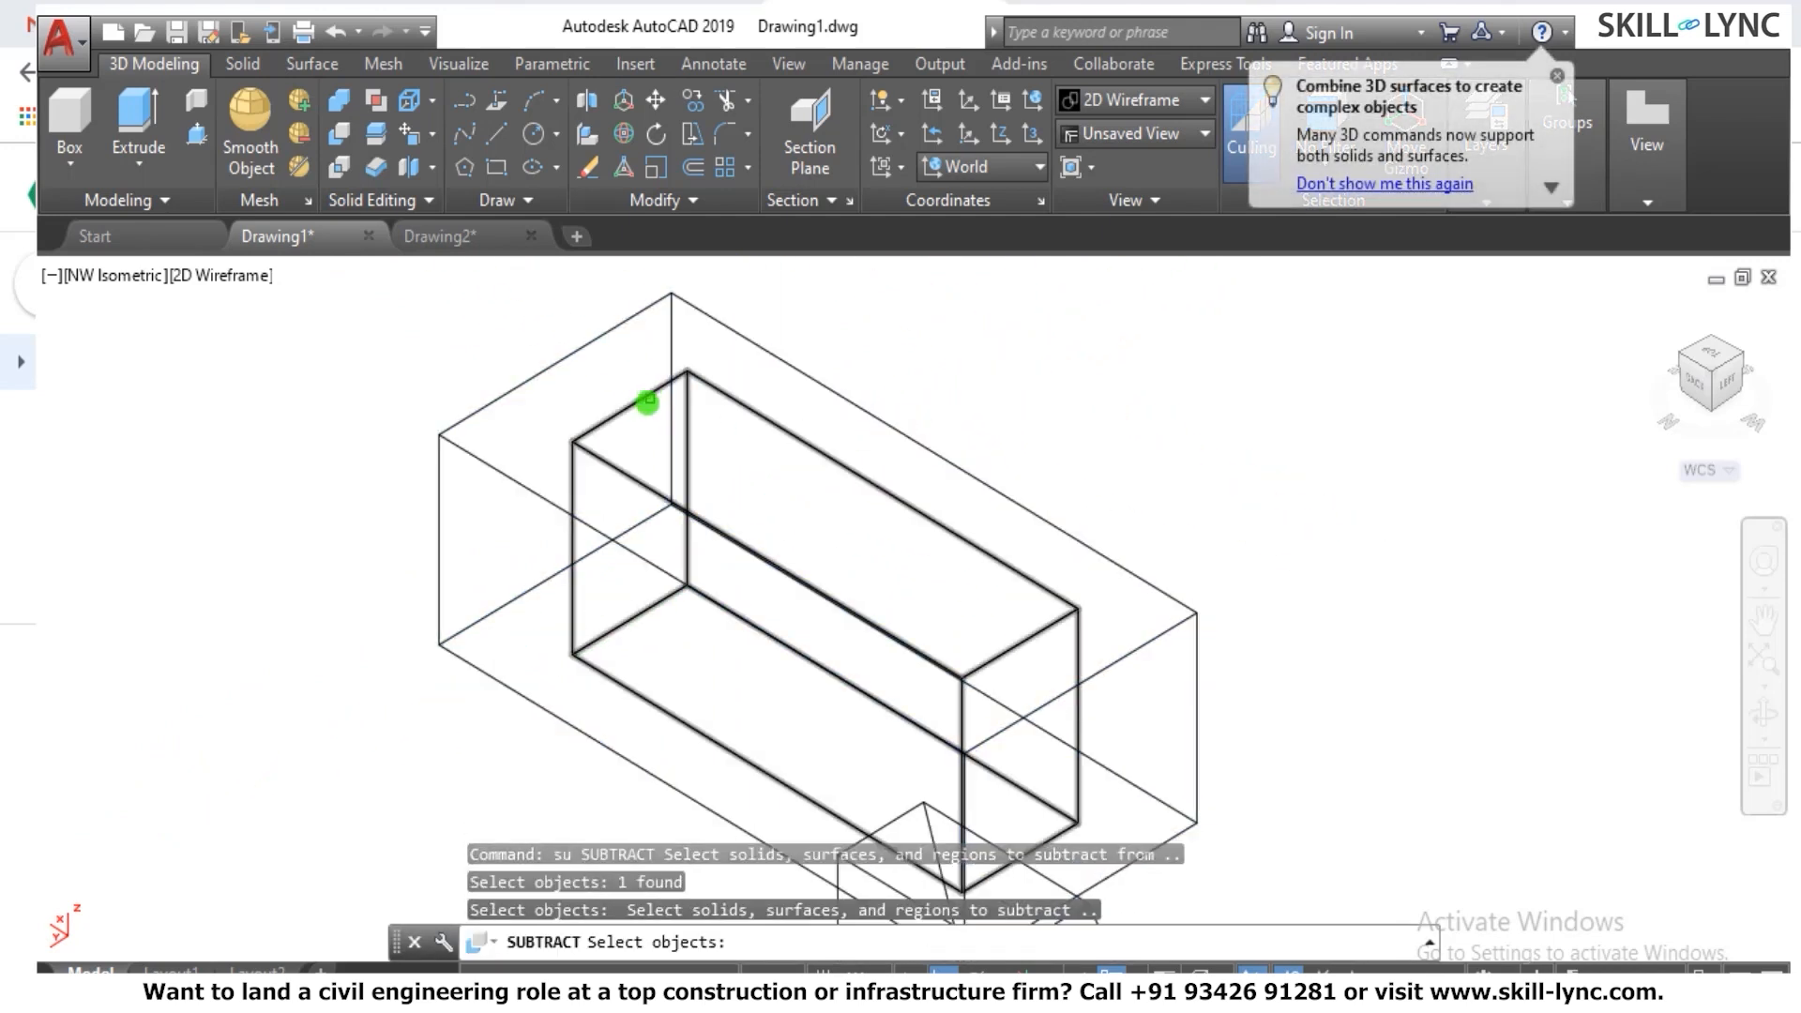
left_click(648, 397)
key("Return")
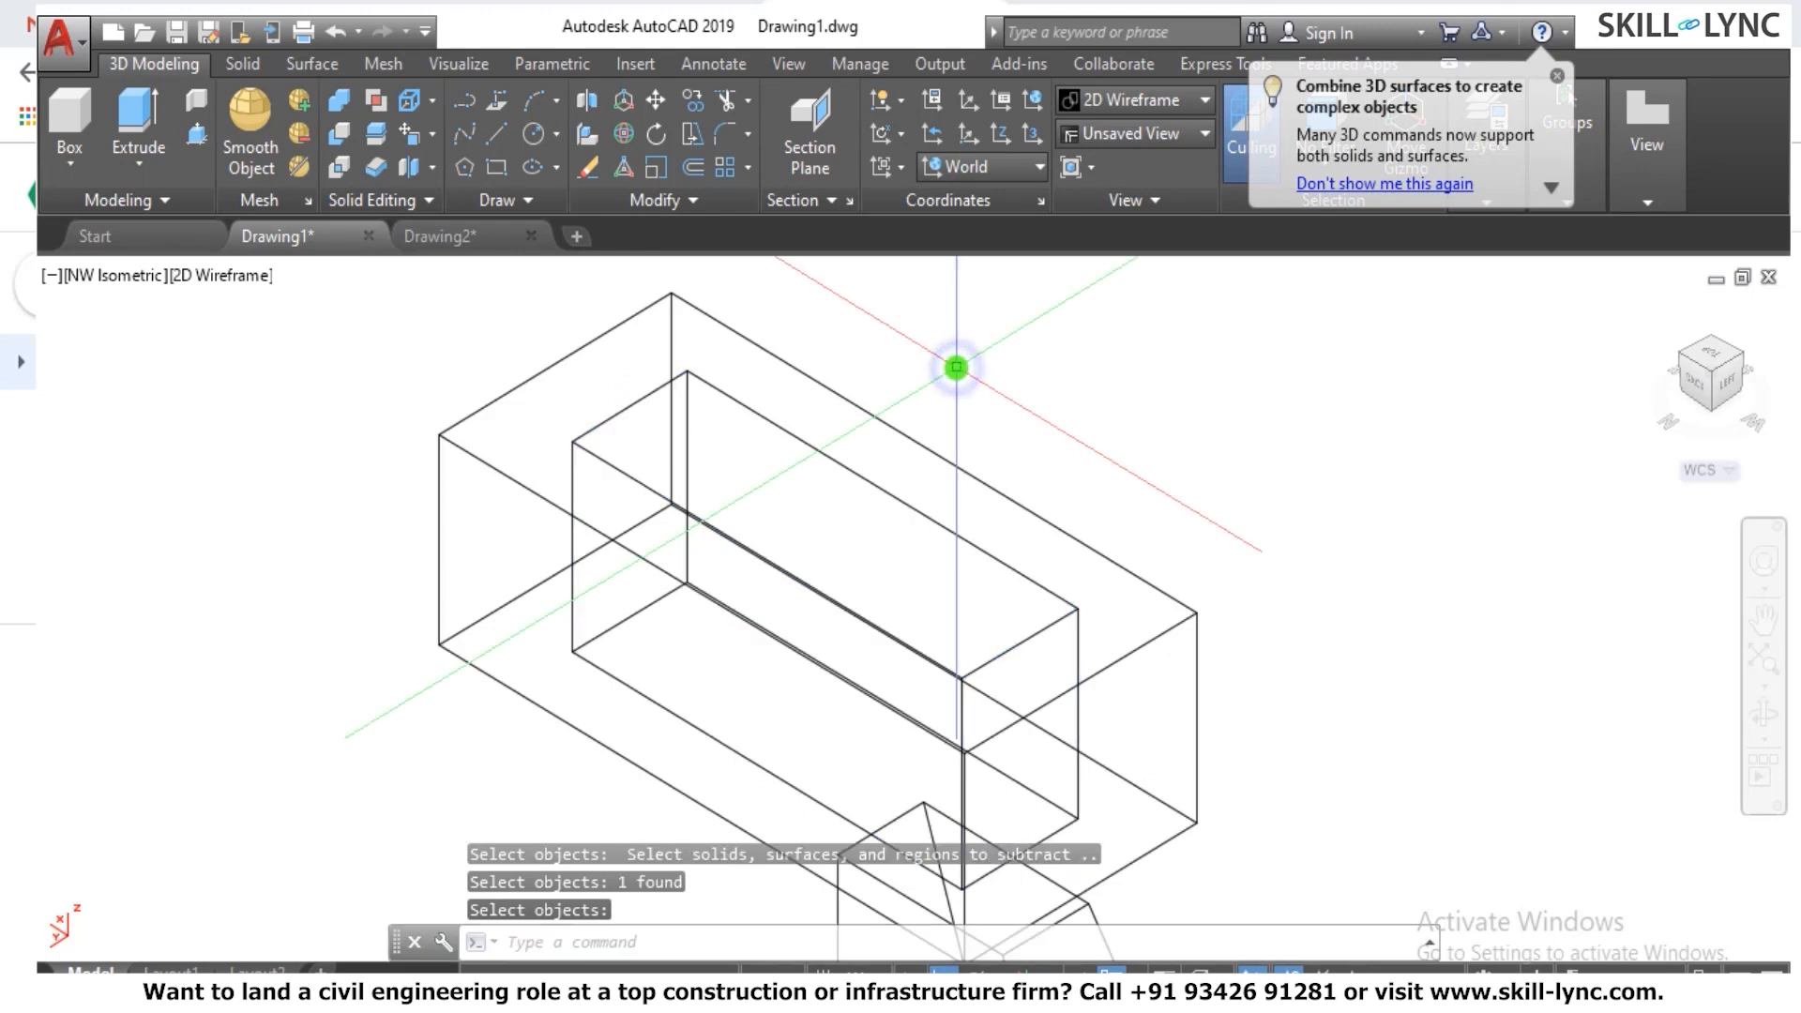
Run HIDE to preview the subtracted box with its hidden lines removed.
type("hu")
key("BackSpace")
key("BackSpace")
type("hi")
key("Return")
key("Escape")
key("Escape")
Orbit to a custom view looking down into the box's opening and shade the model with SHADE.
type("3do")
key("Return")
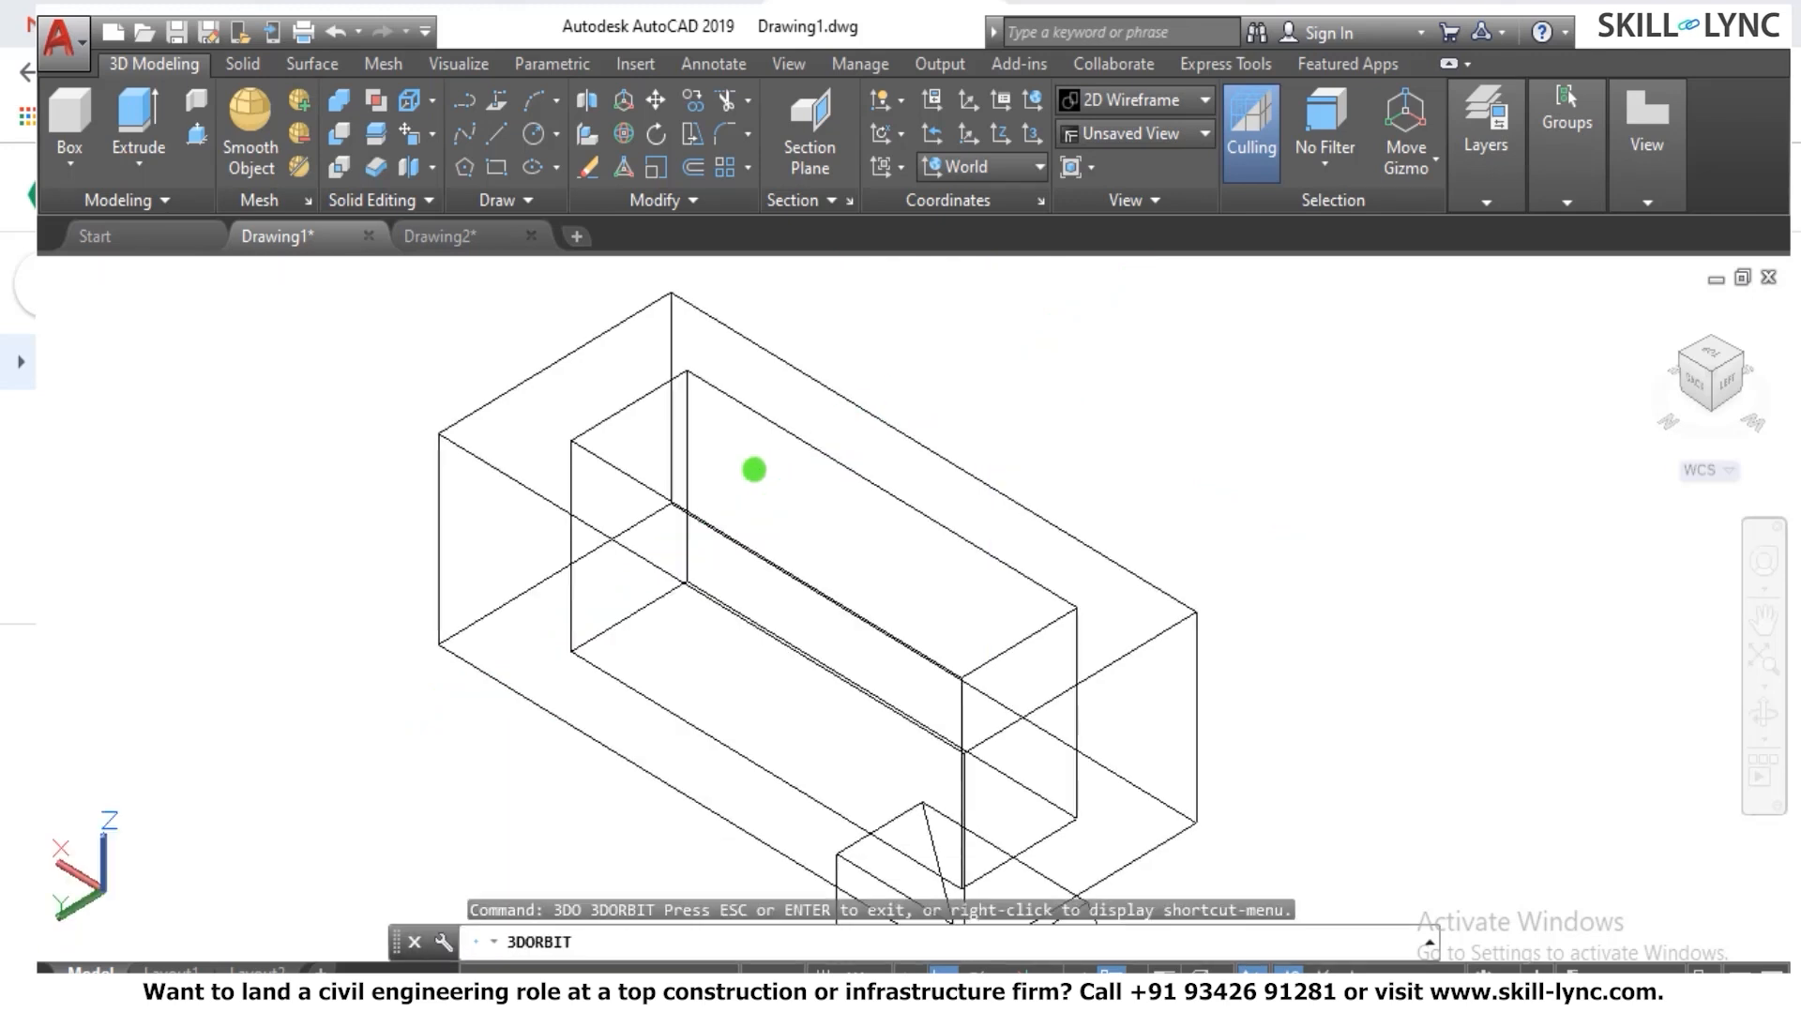
left_click_drag(865, 503, 841, 537)
key("Escape")
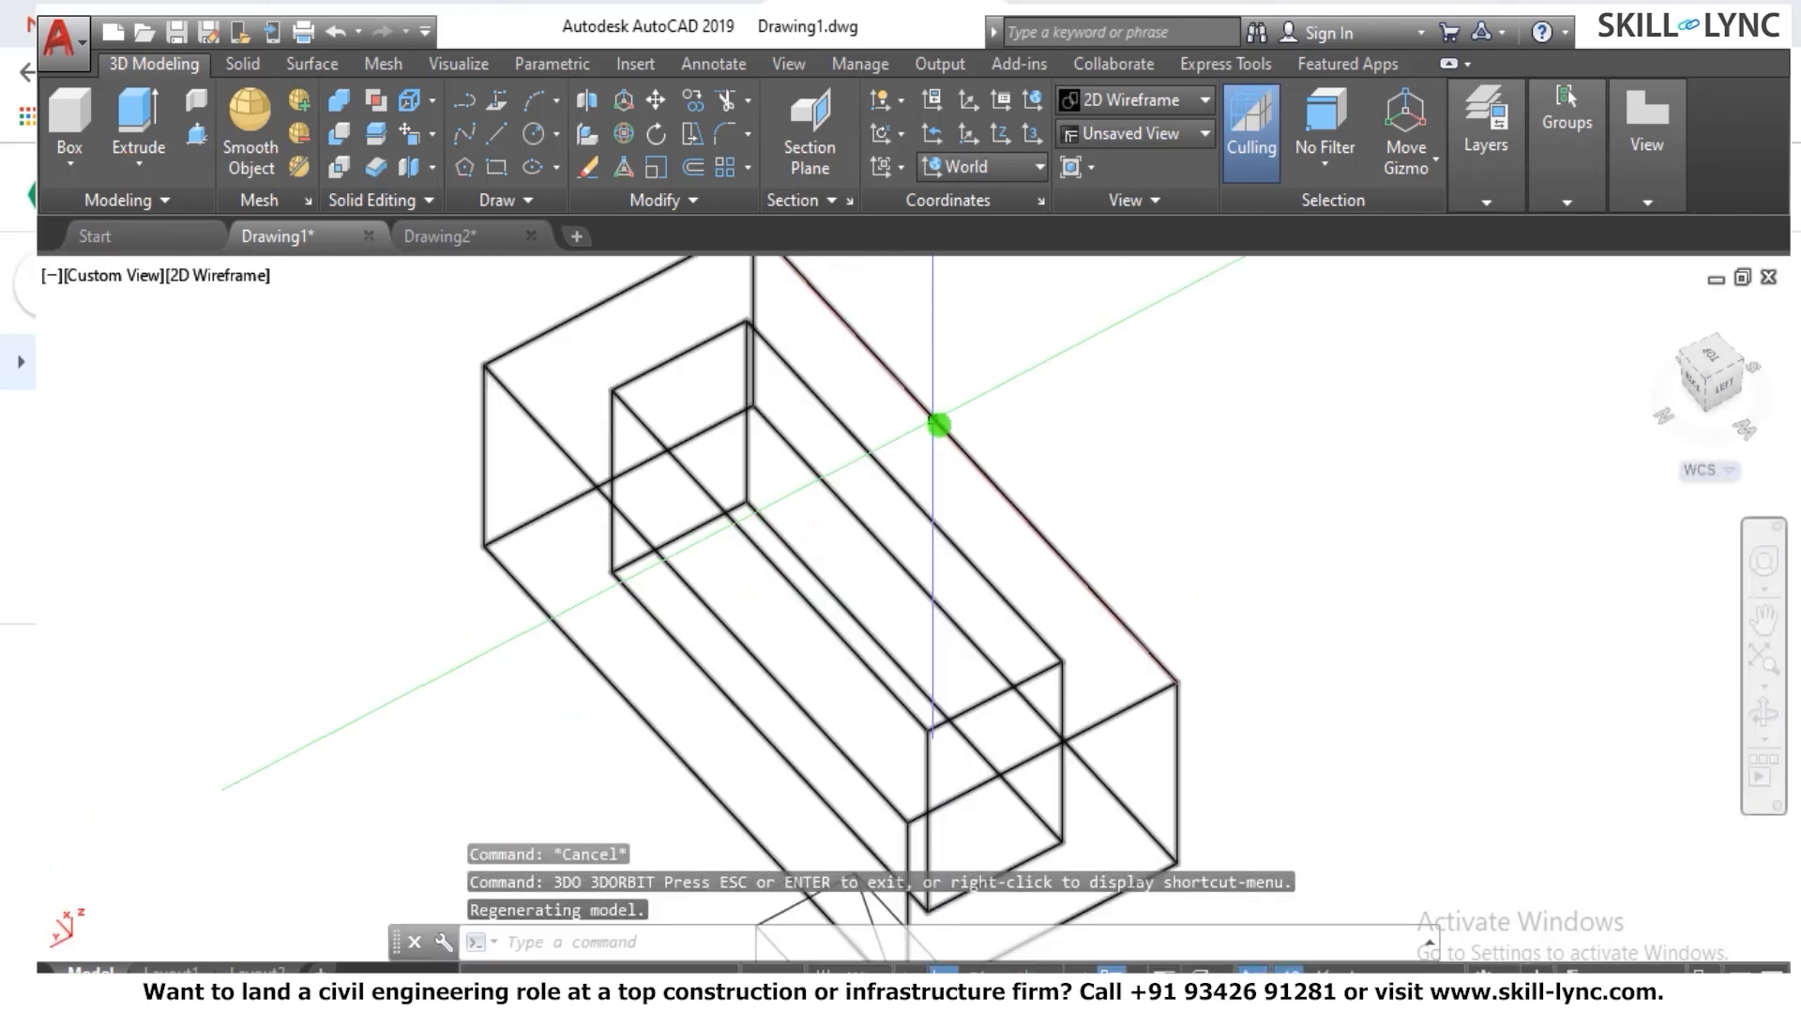
type("shad")
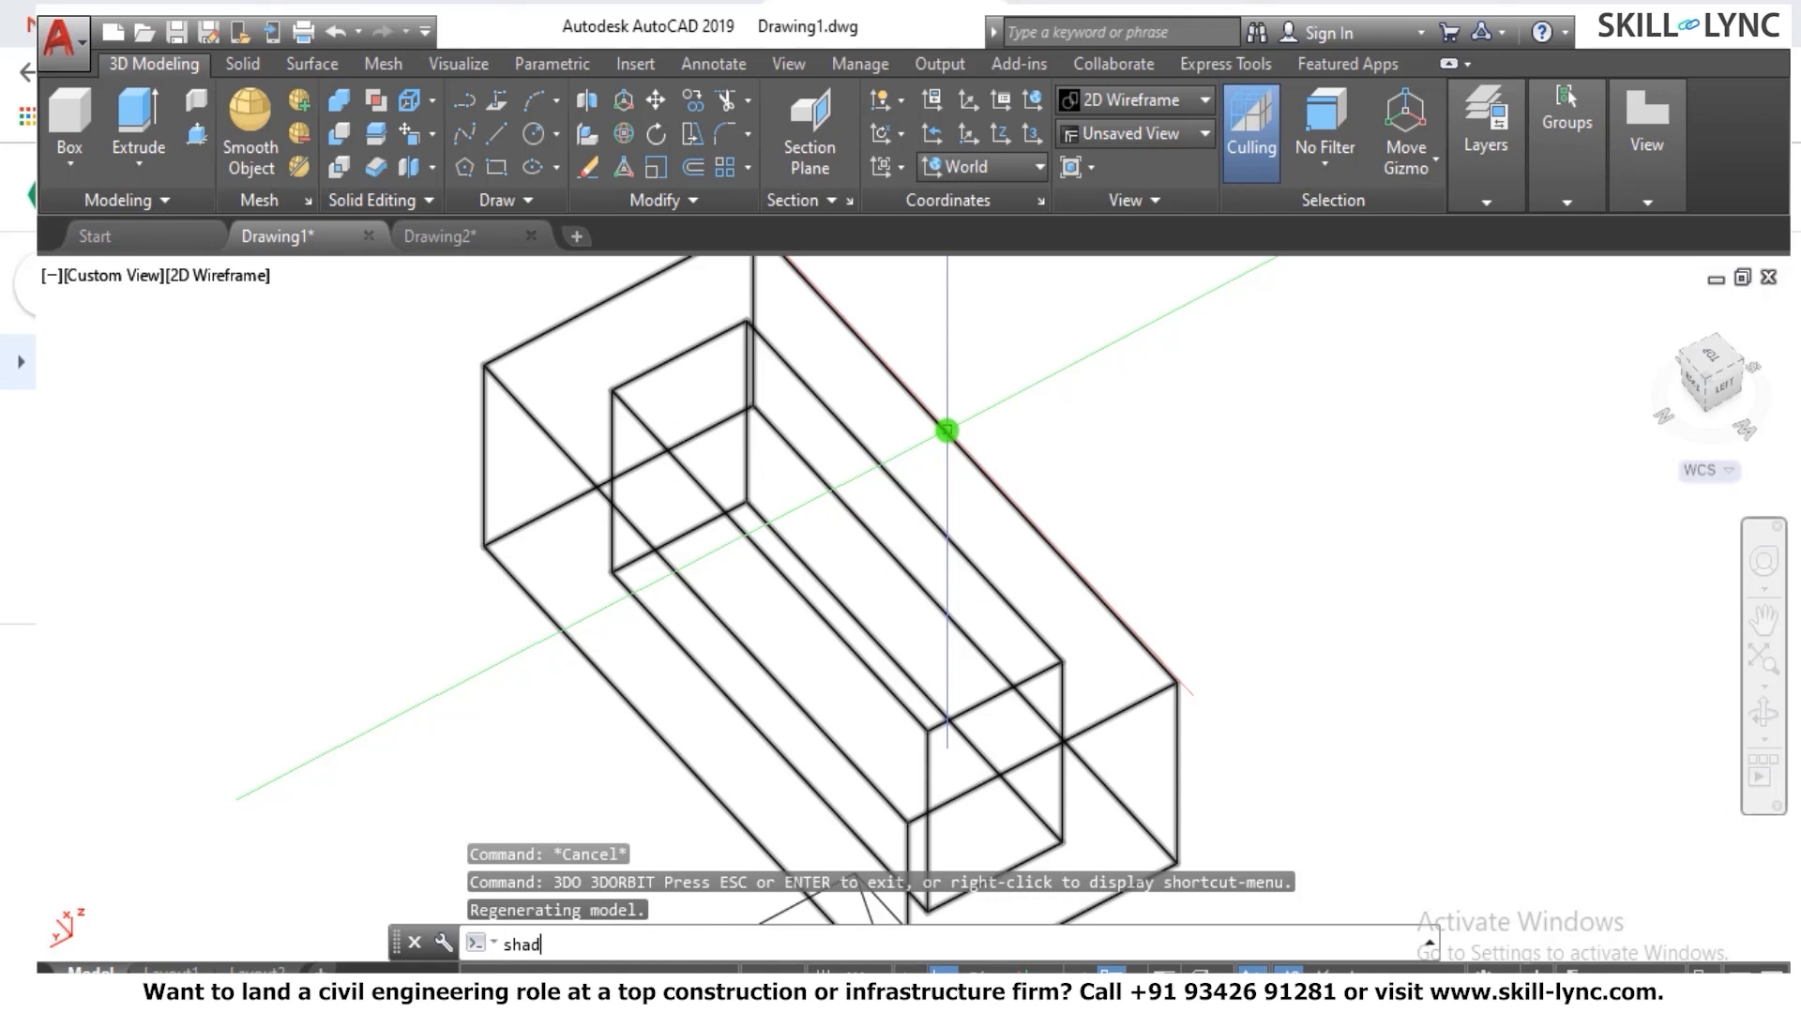
type("e")
key("Return")
key("Escape")
key("Escape")
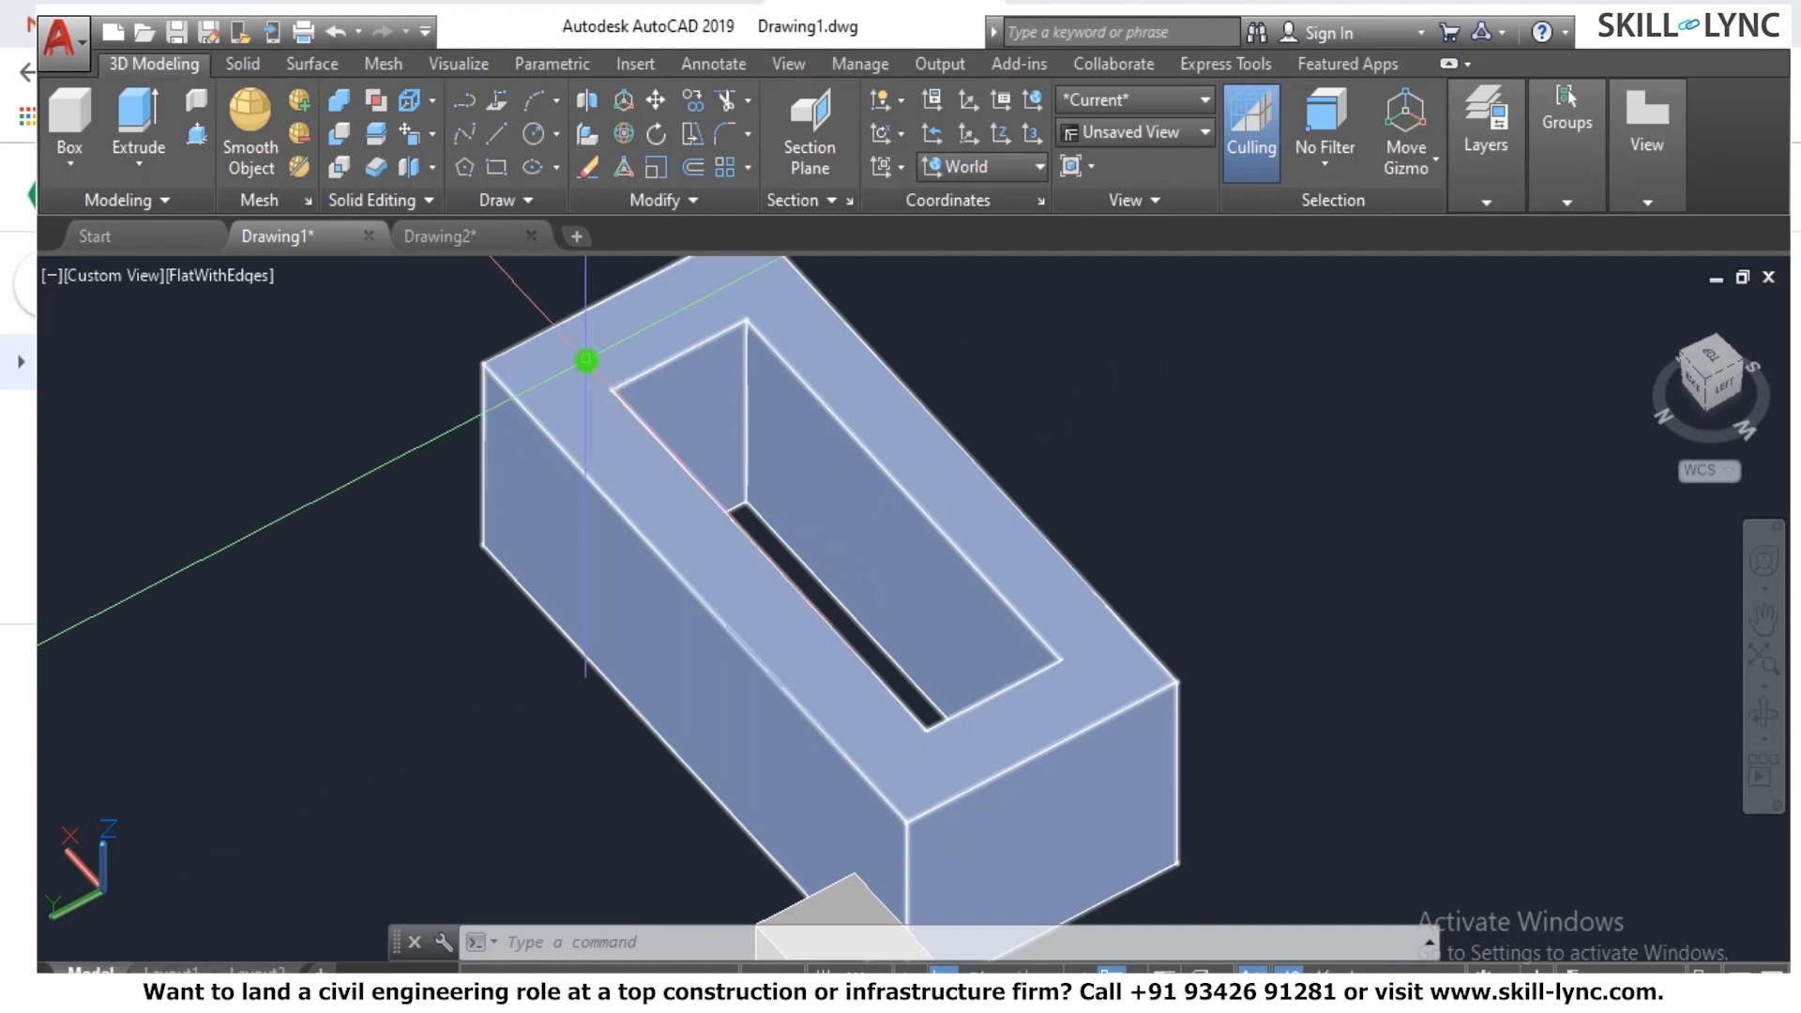
Measure the distance between the two corners at the short end of the rectangular opening with DIST.
type("D")
key("Return")
key("Escape")
type("di")
key("Return")
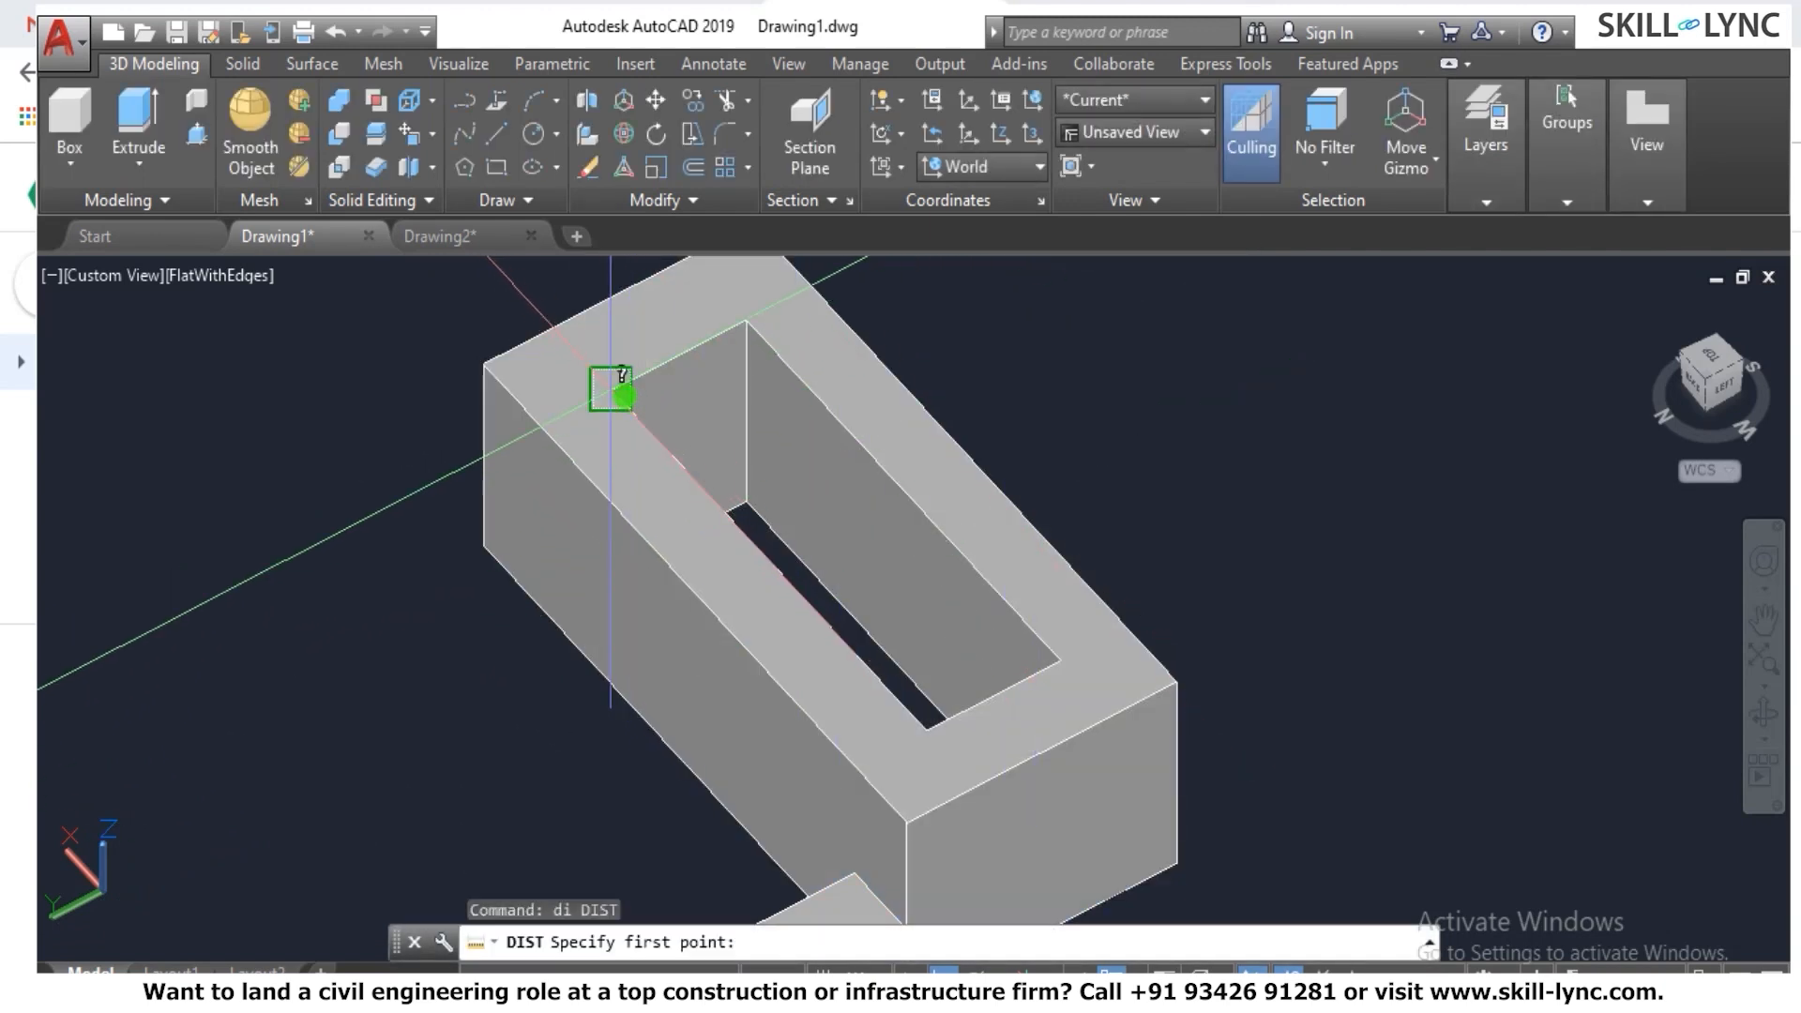
left_click(616, 393)
left_click(744, 328)
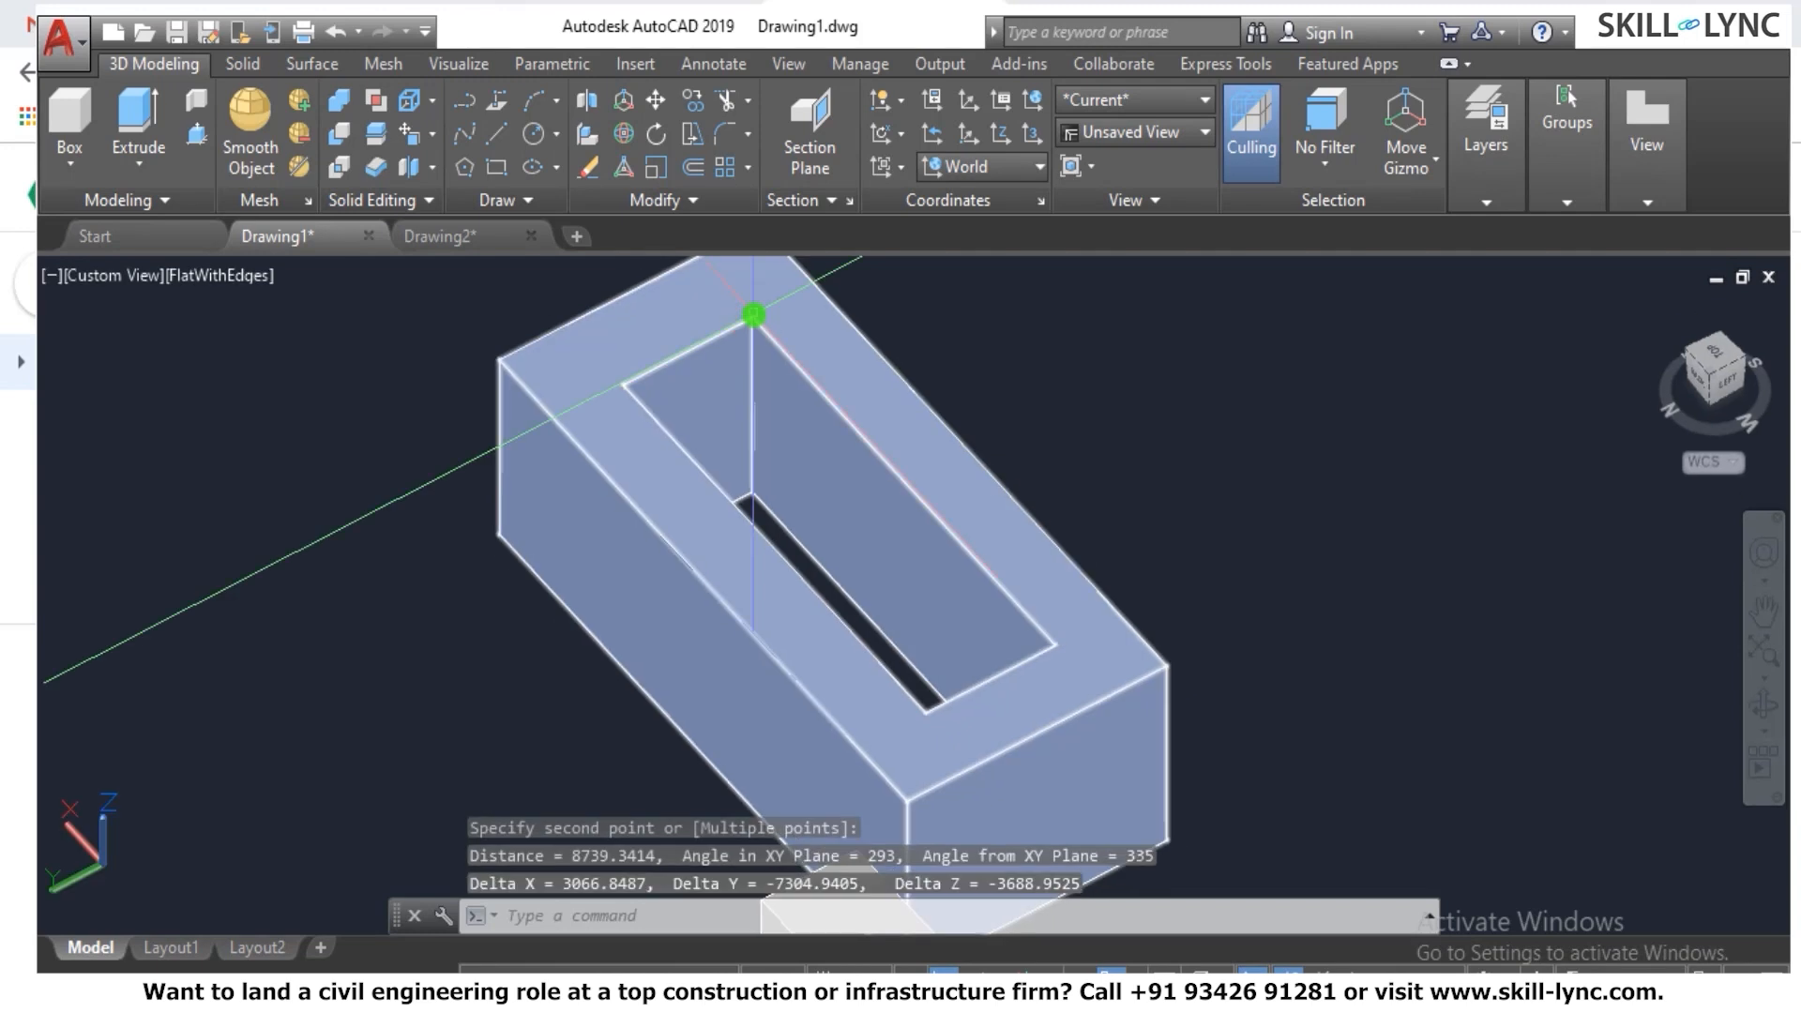
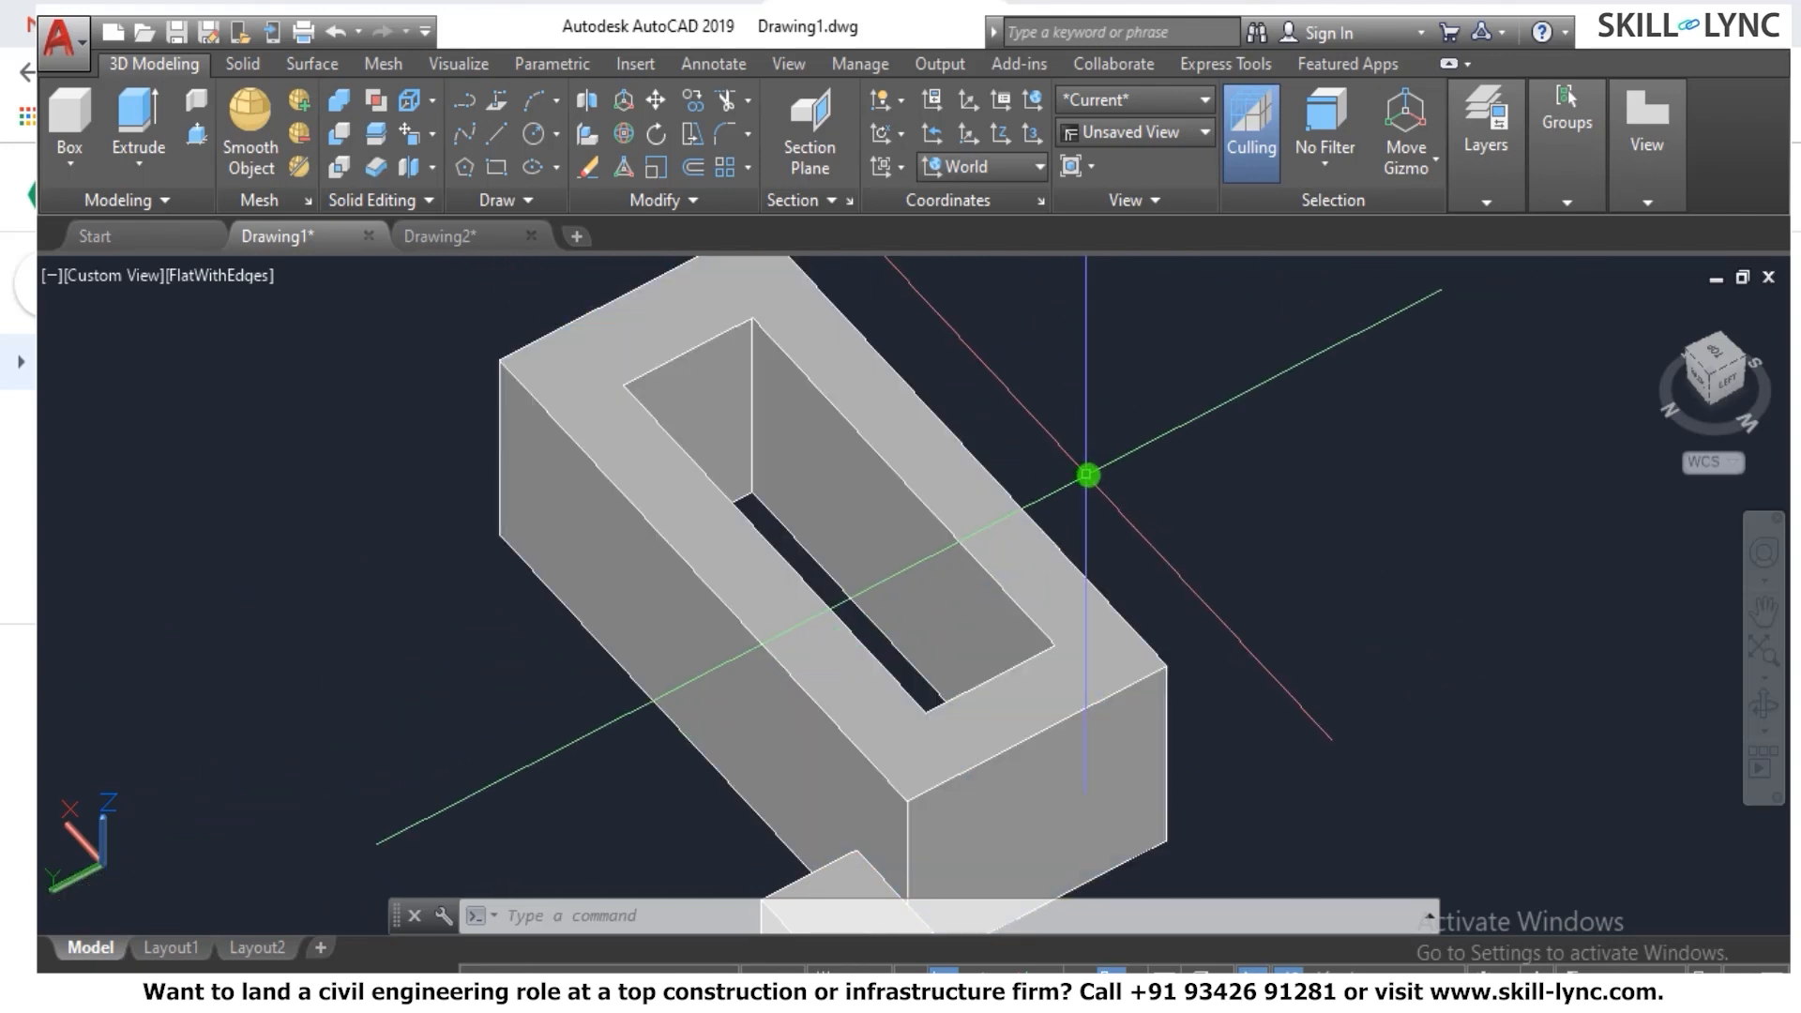
Offset the visible long inner wall of the opening by 500 with SOLIDEDIT, and undo that face offset.
key("Escape")
type("solide")
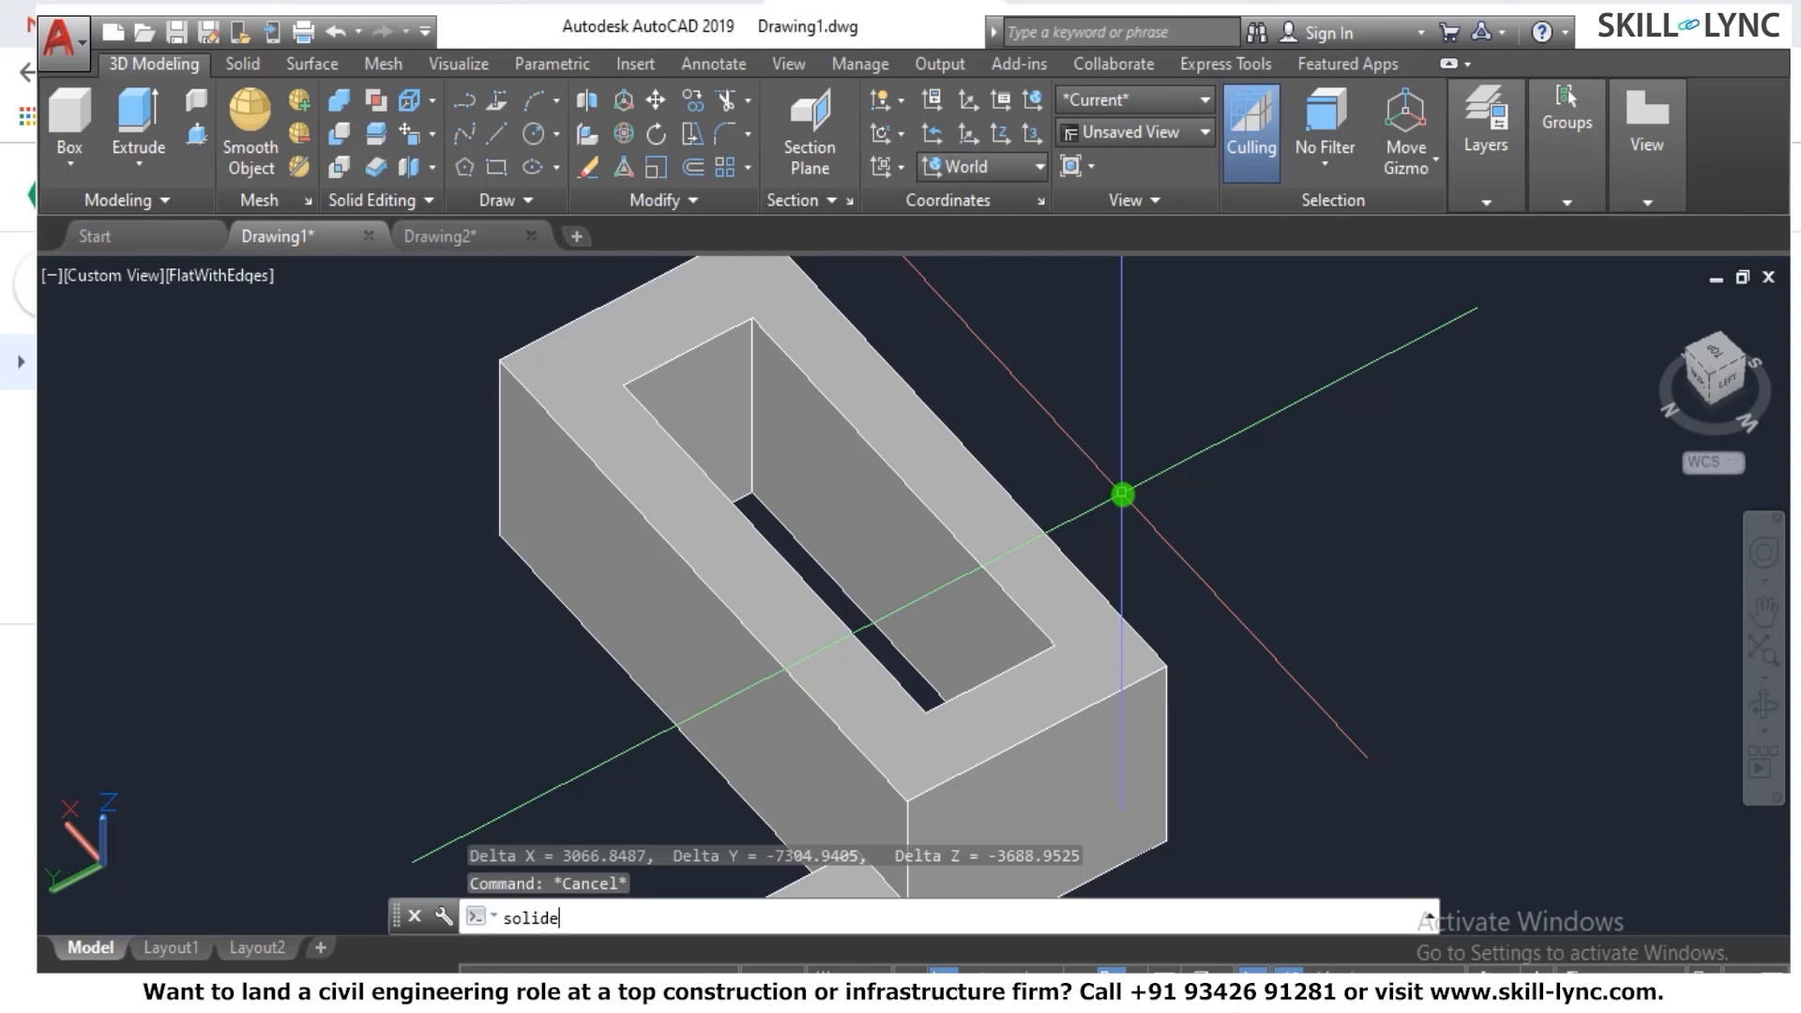
type("dit")
key("Return")
type("f")
key("Return")
type("o")
key("Return")
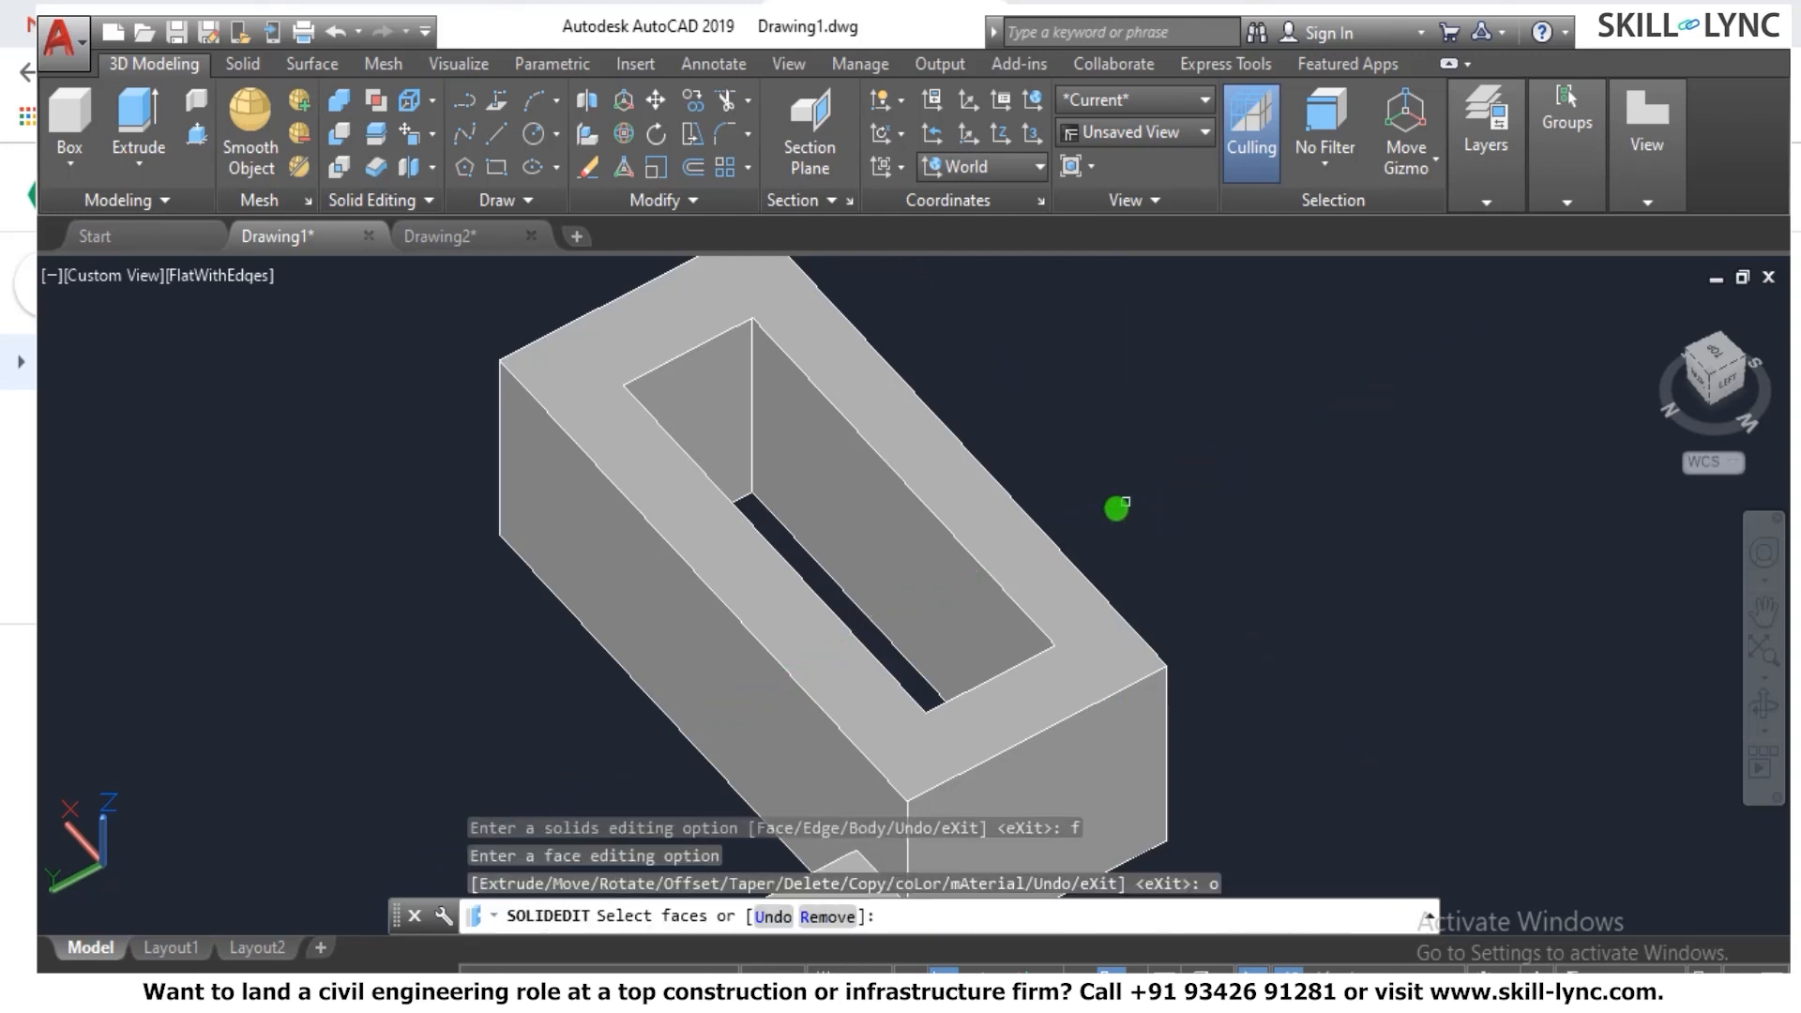
left_click(817, 494)
key("Return")
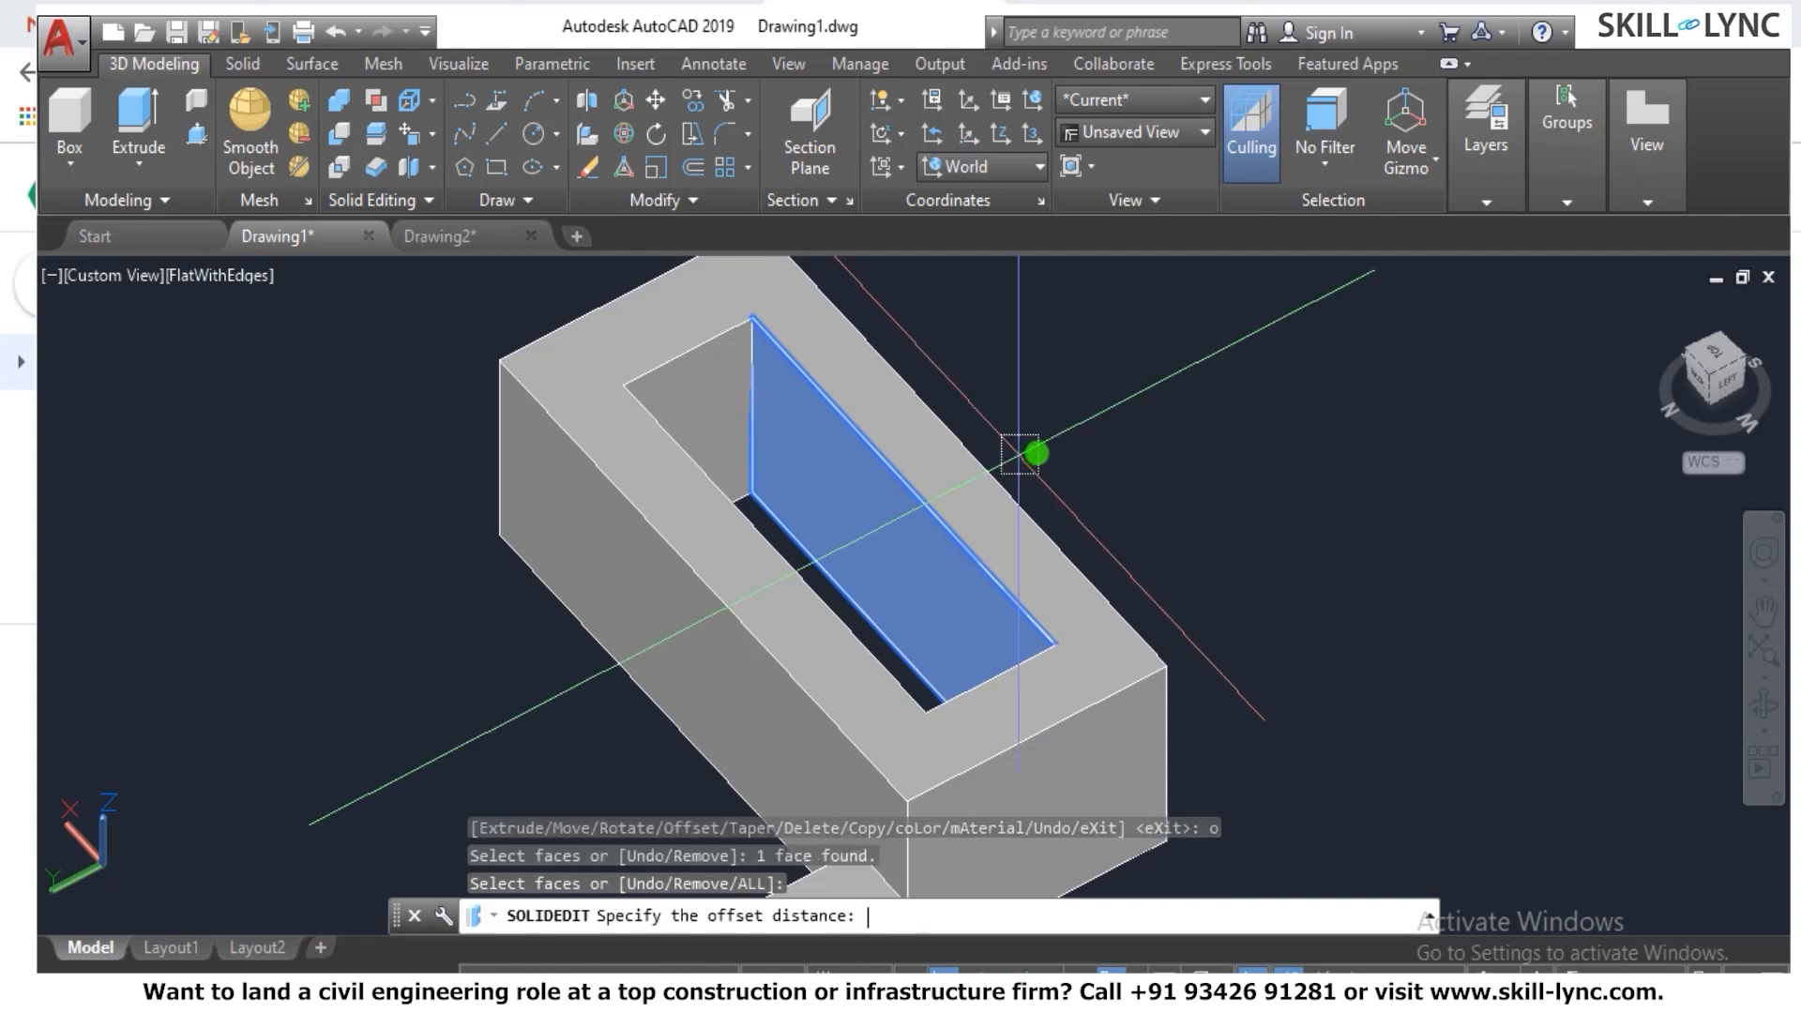
type("500")
key("Return")
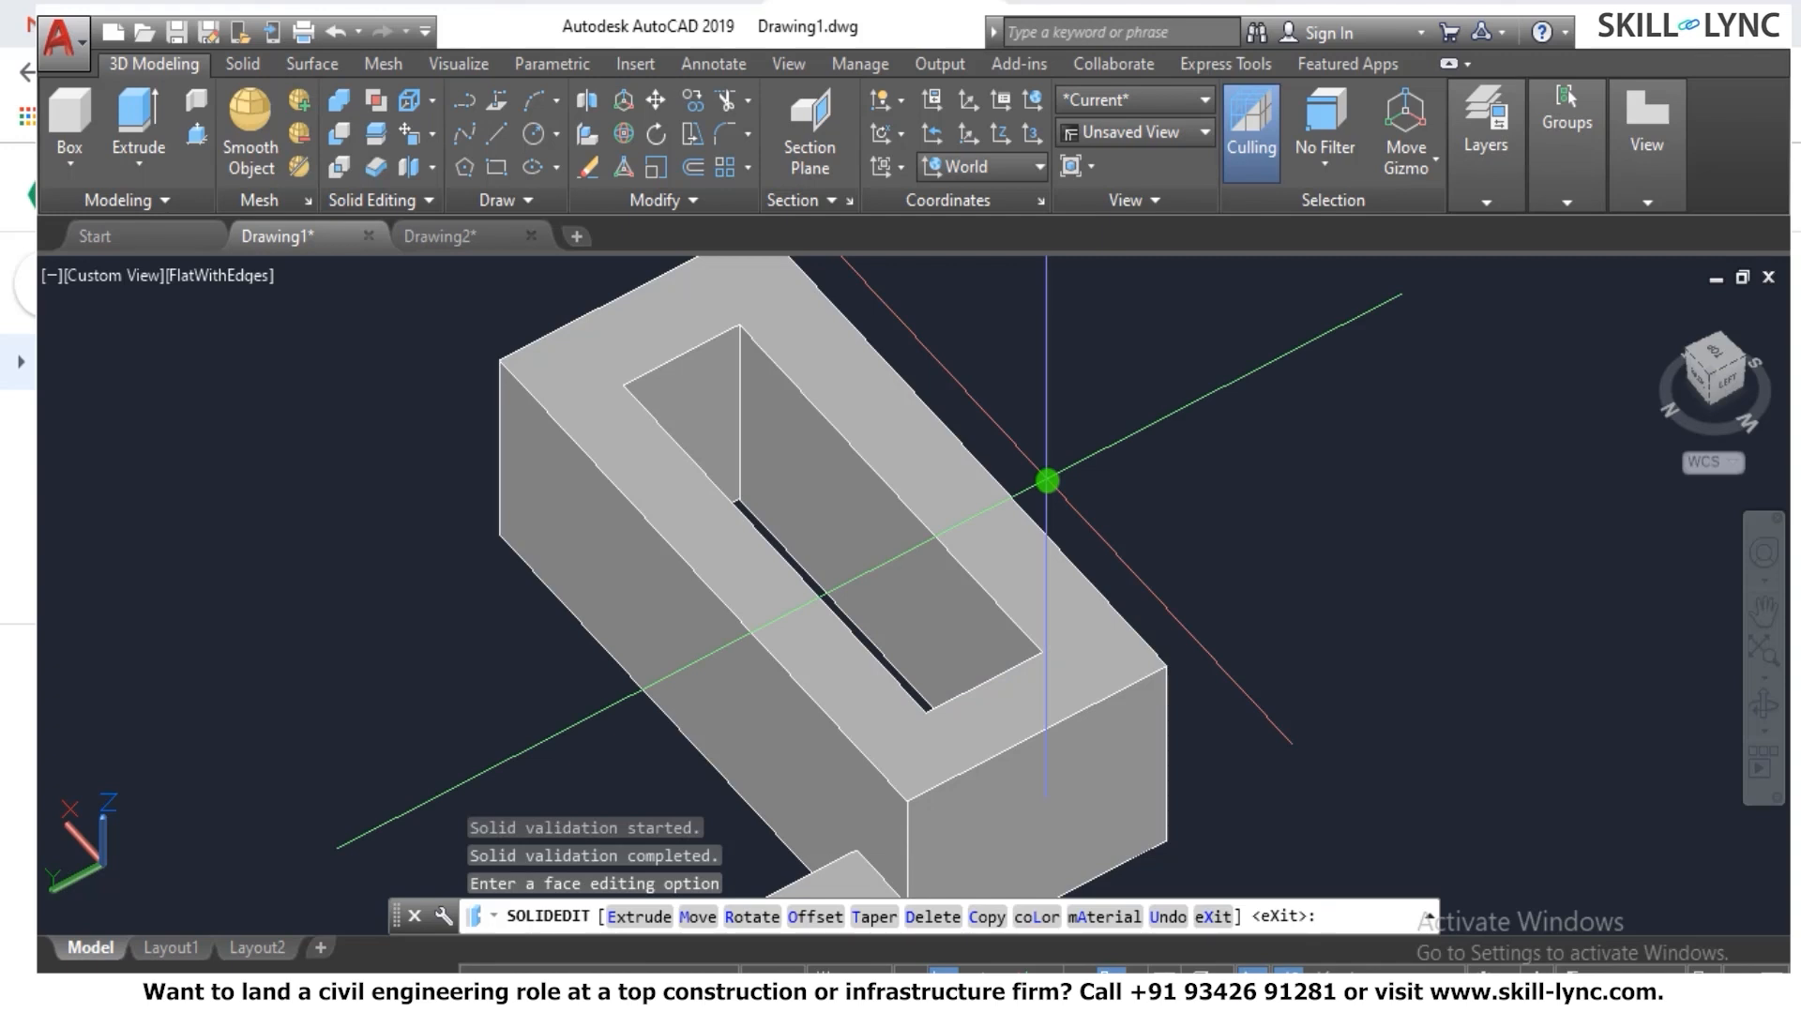
type("u")
key("Return")
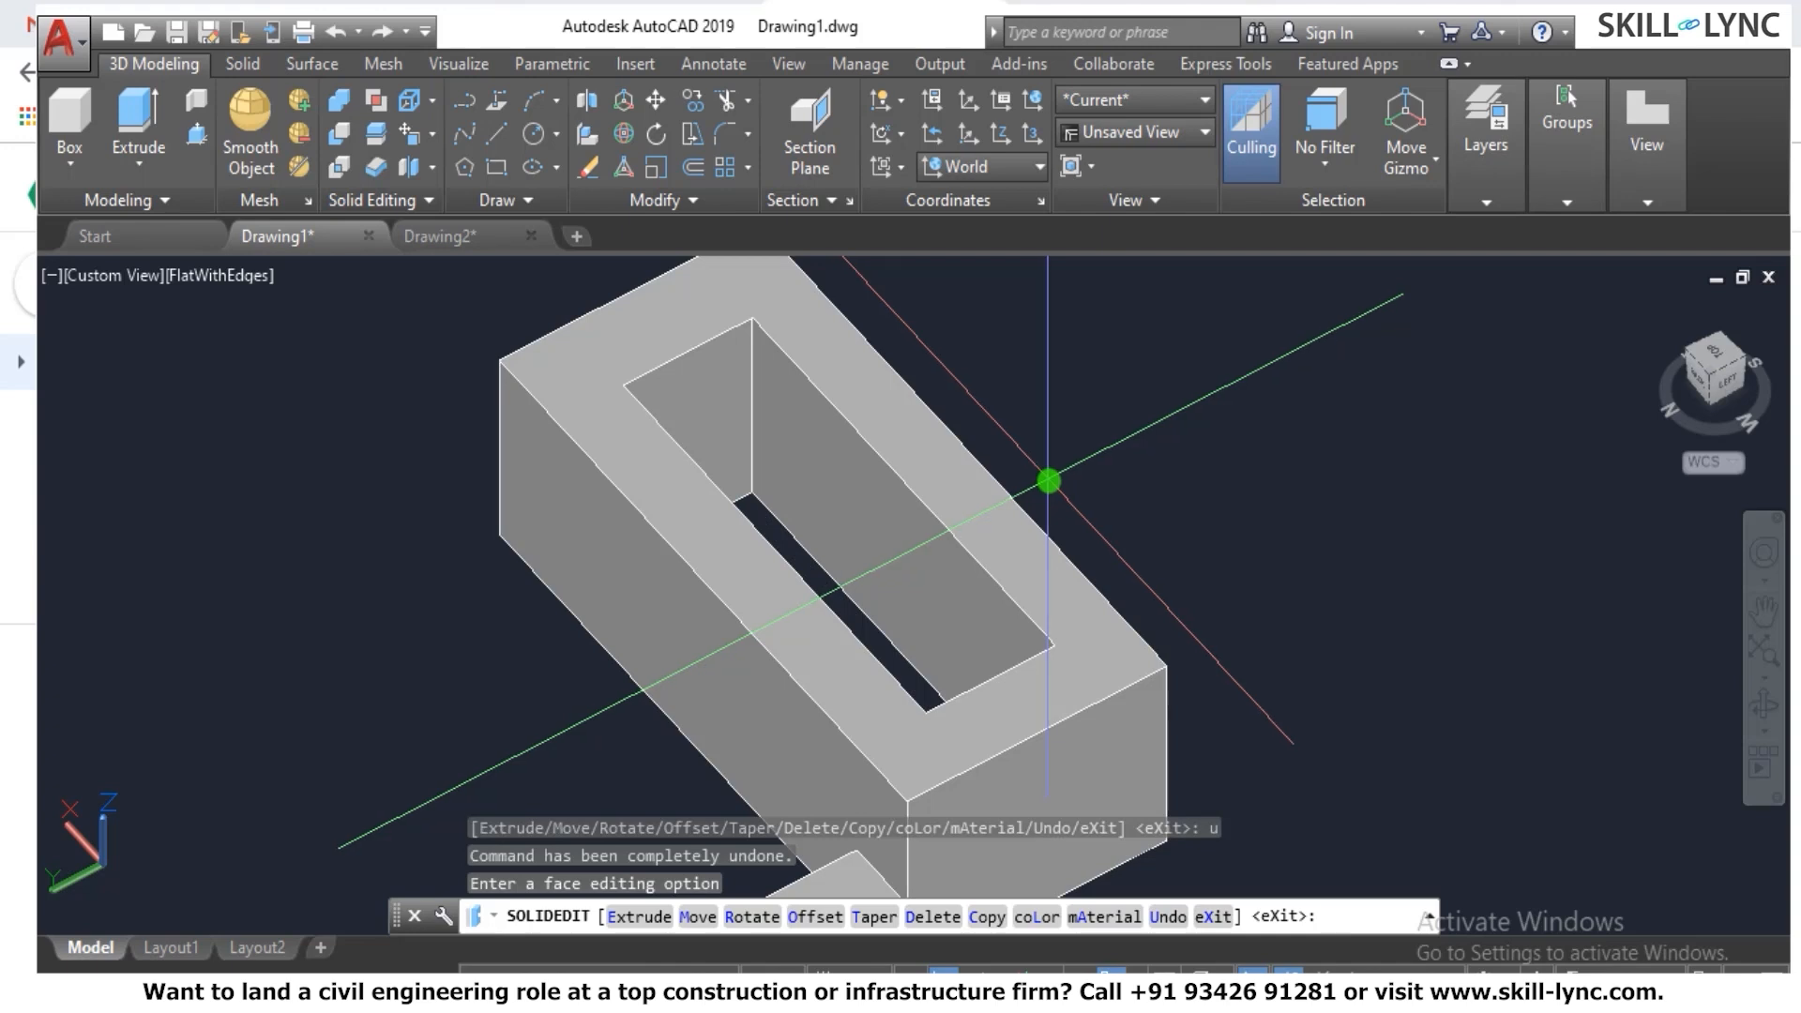
type("solidedit")
key("Return")
type("o")
key("Return")
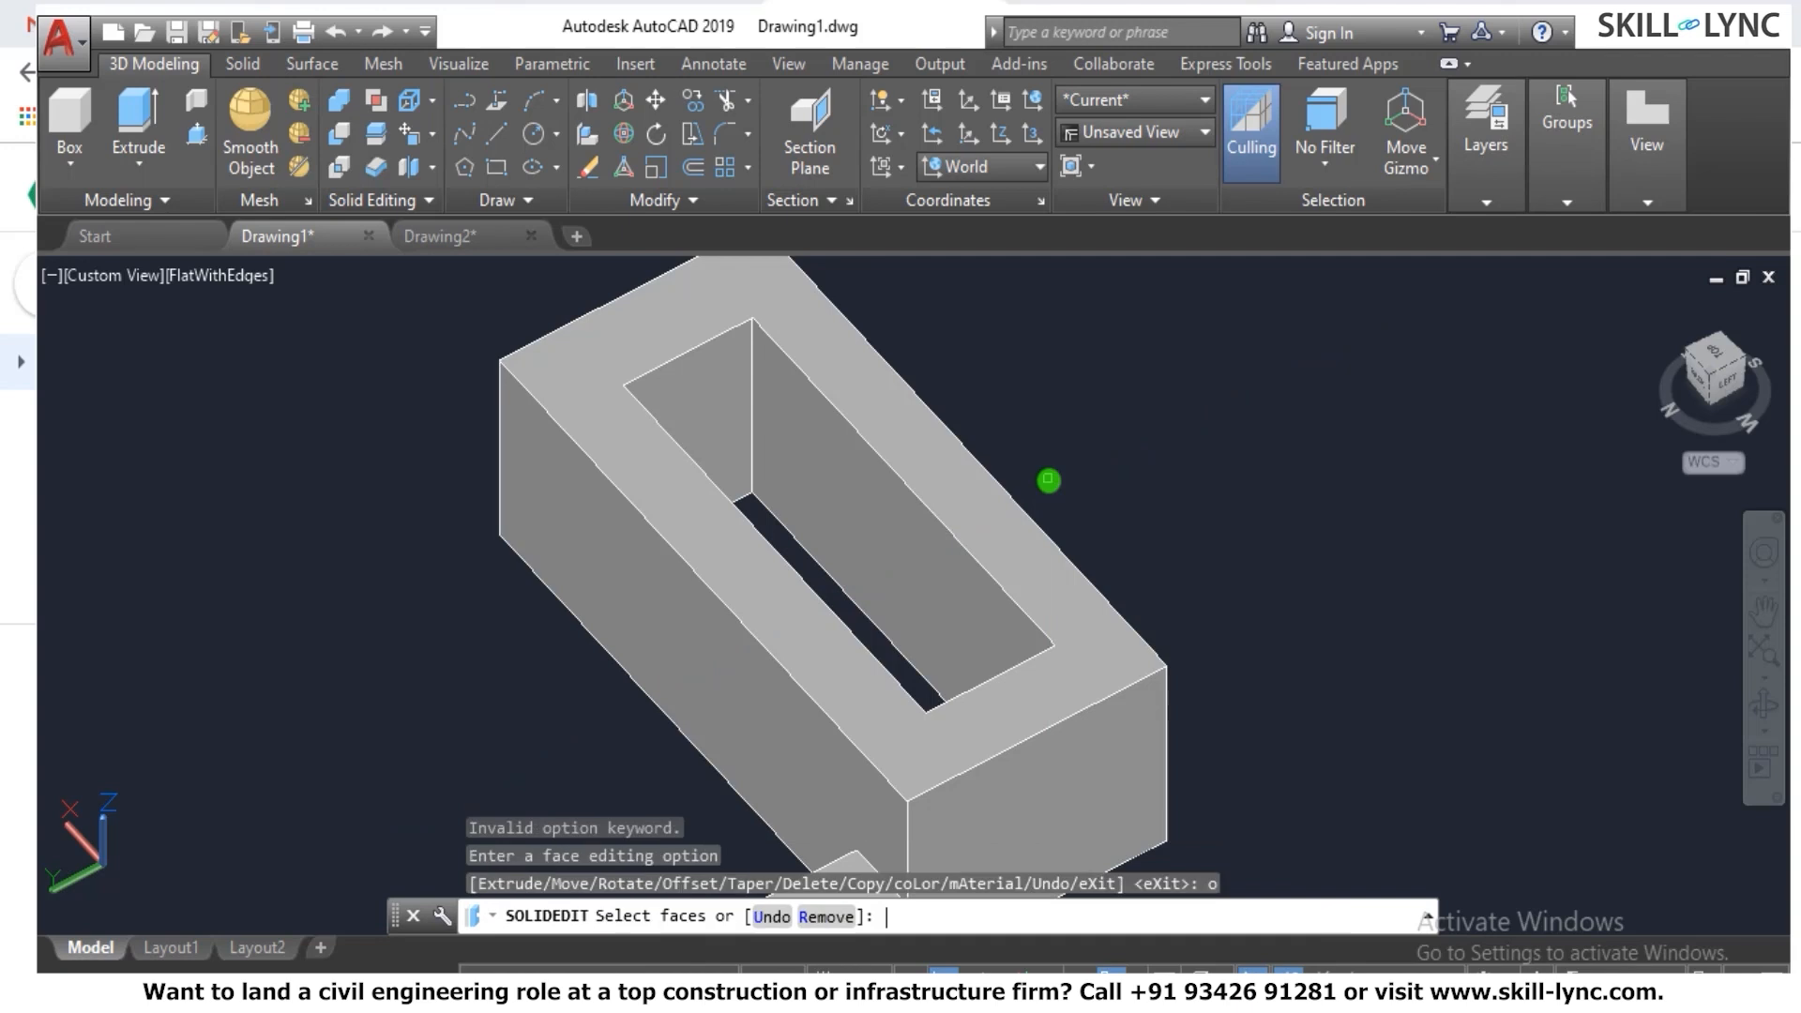
left_click(714, 413)
left_click(753, 376)
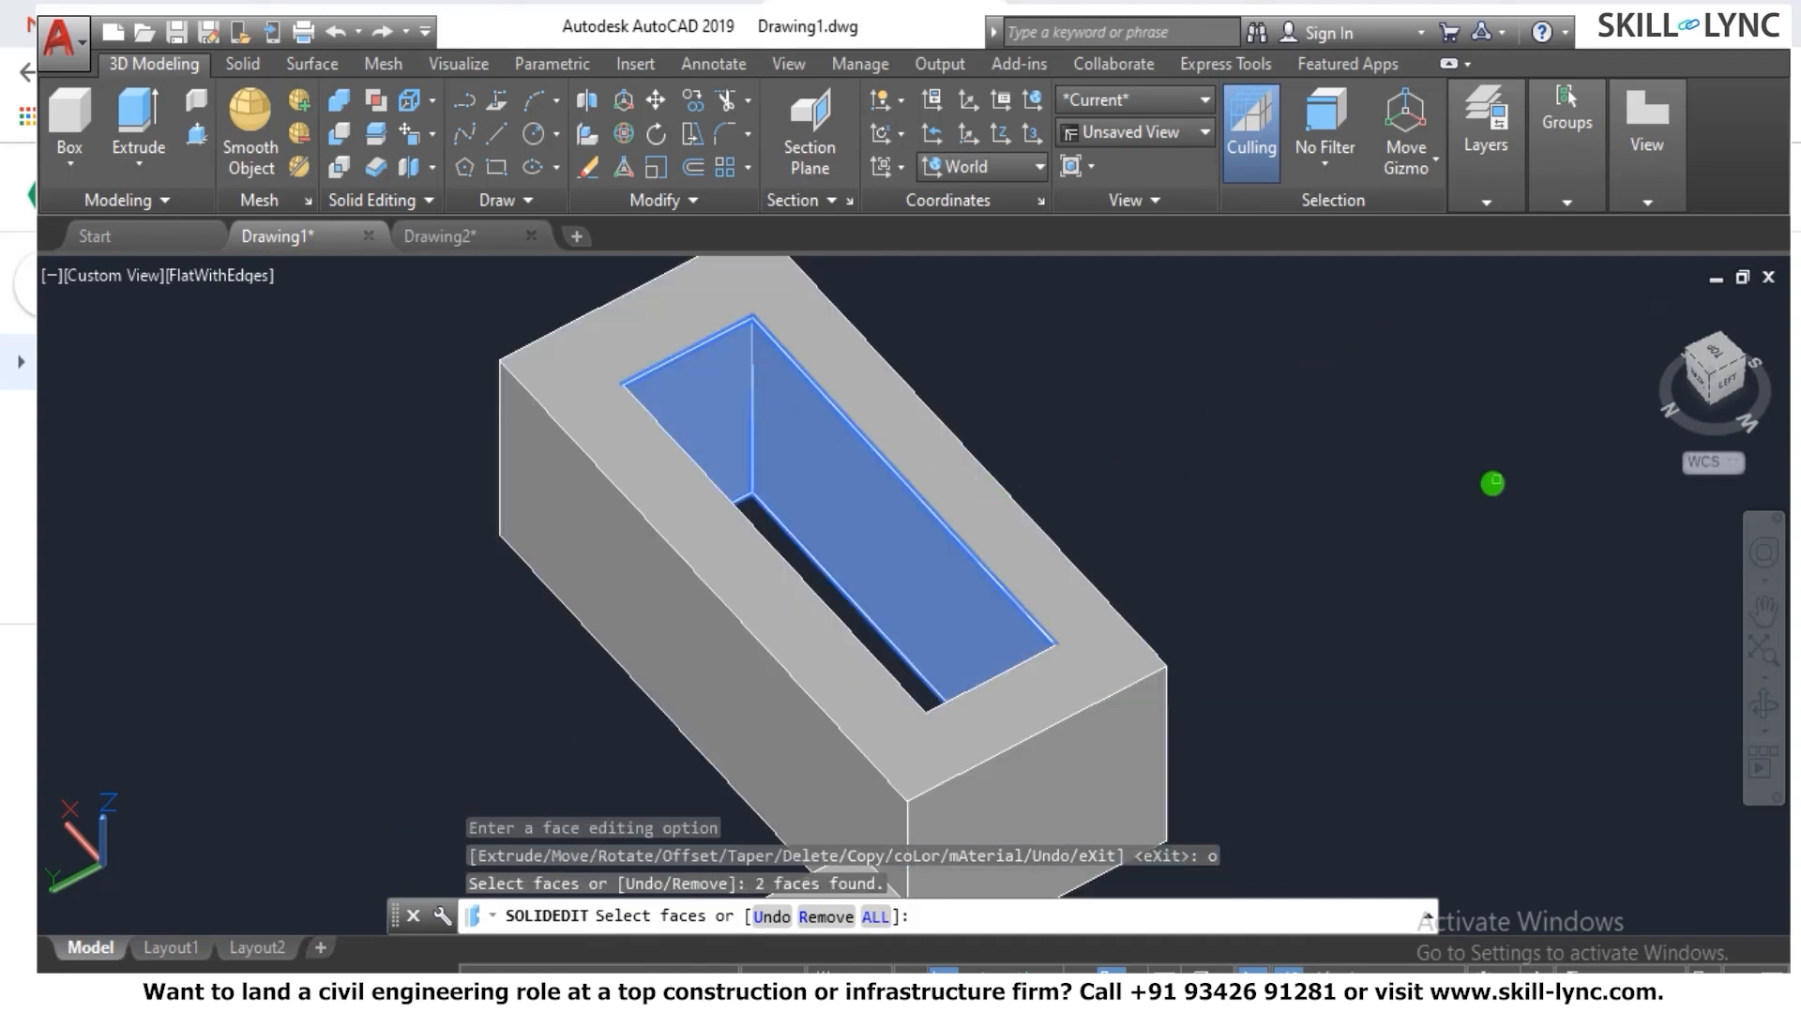
key("Return")
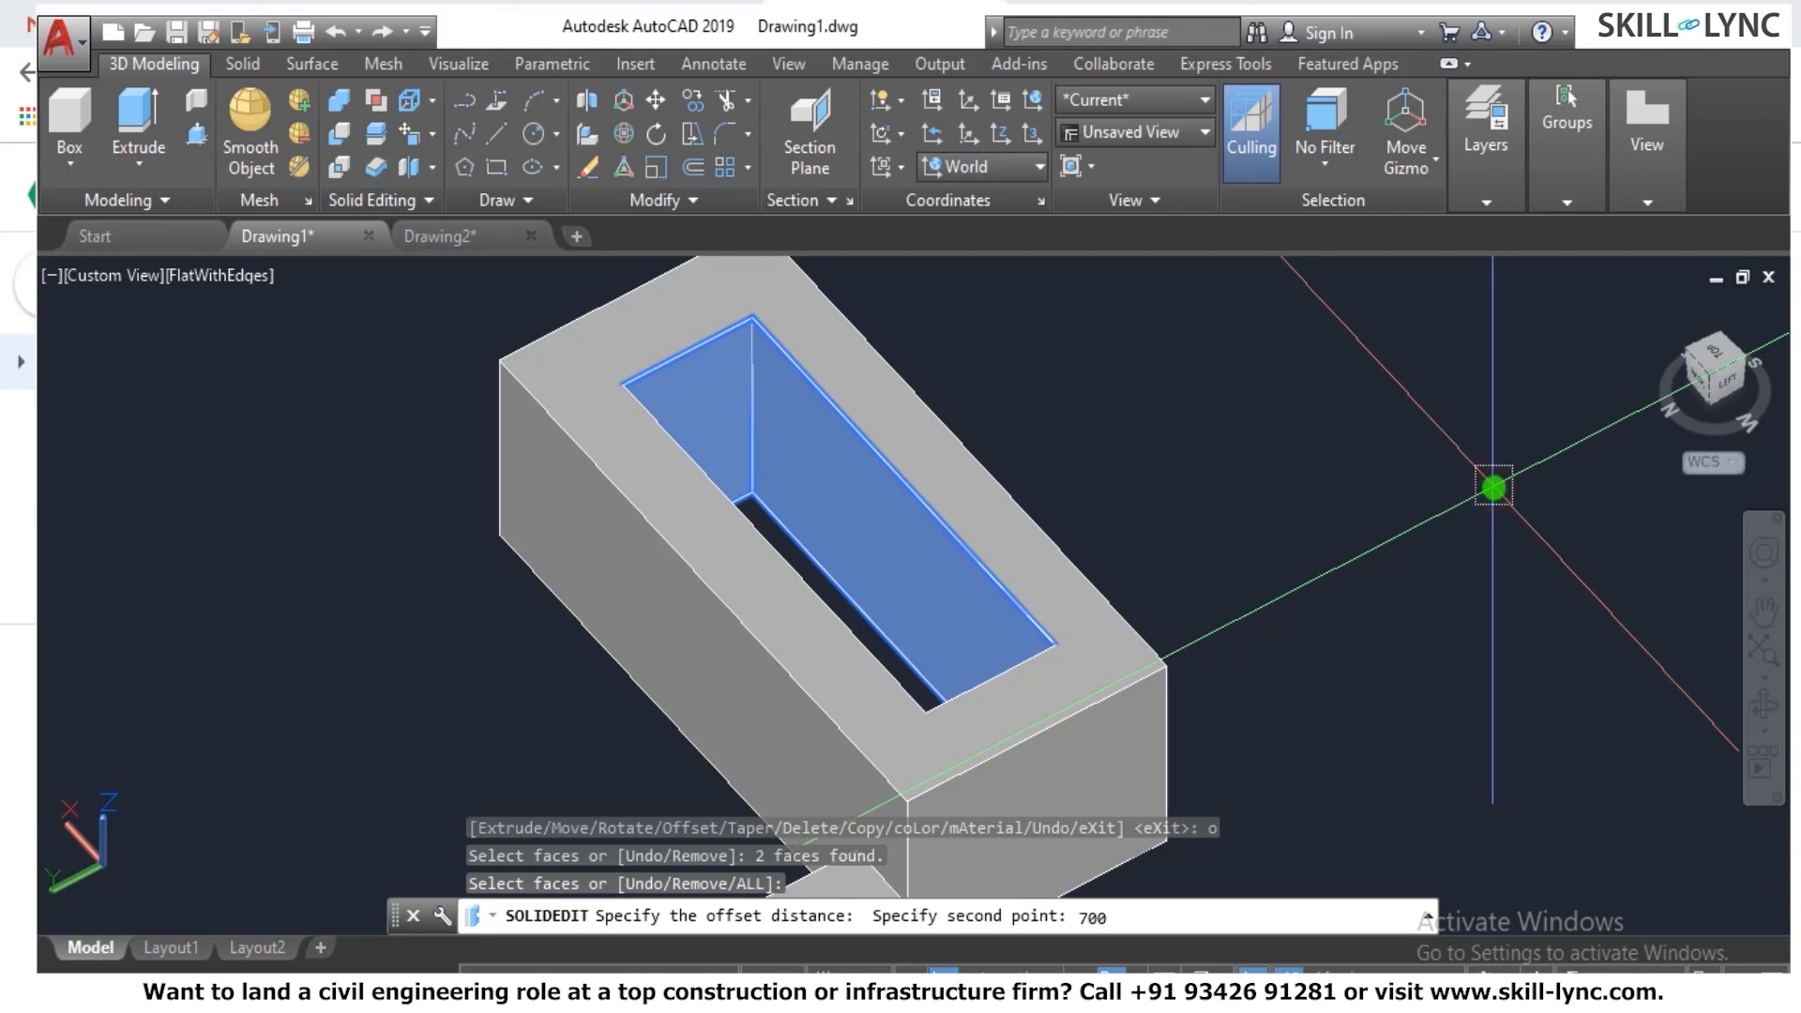
key("Return")
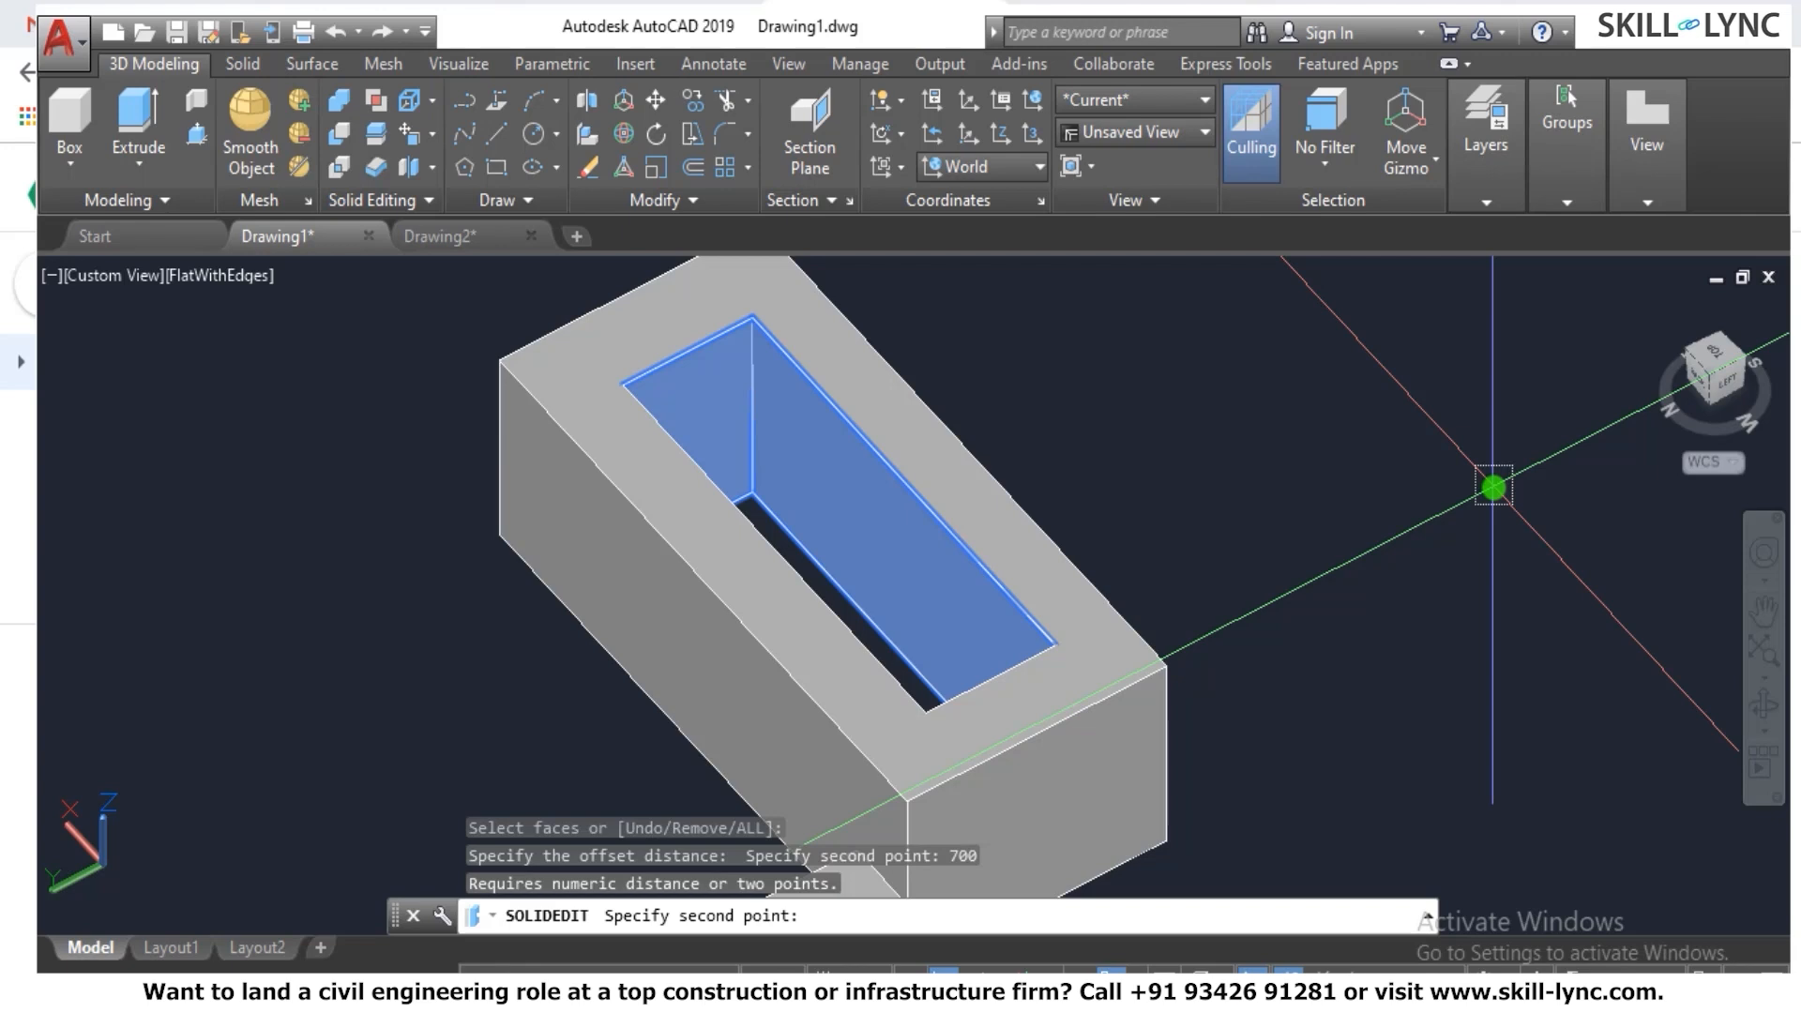
key("Escape")
key("Escape")
key("Escape")
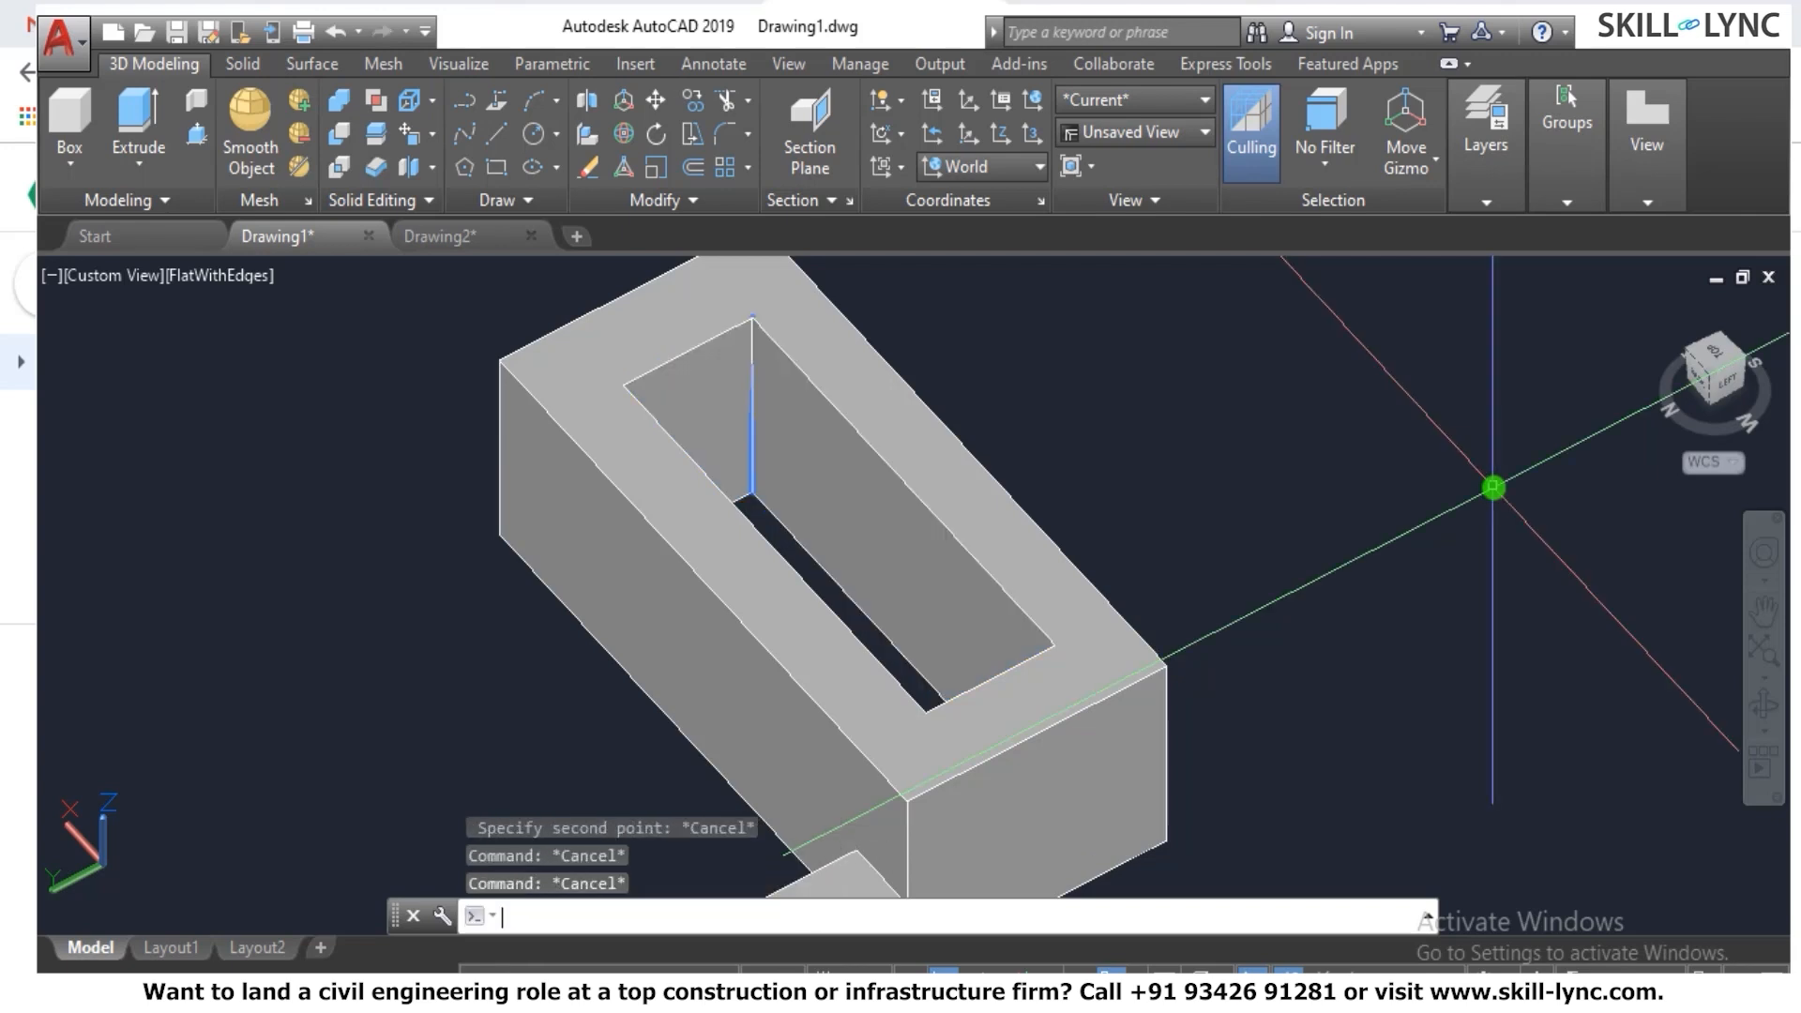
Offset the opening's two adjacent visible inner walls inward together with the SOLIDEDIT face Offset option.
type("solidedit")
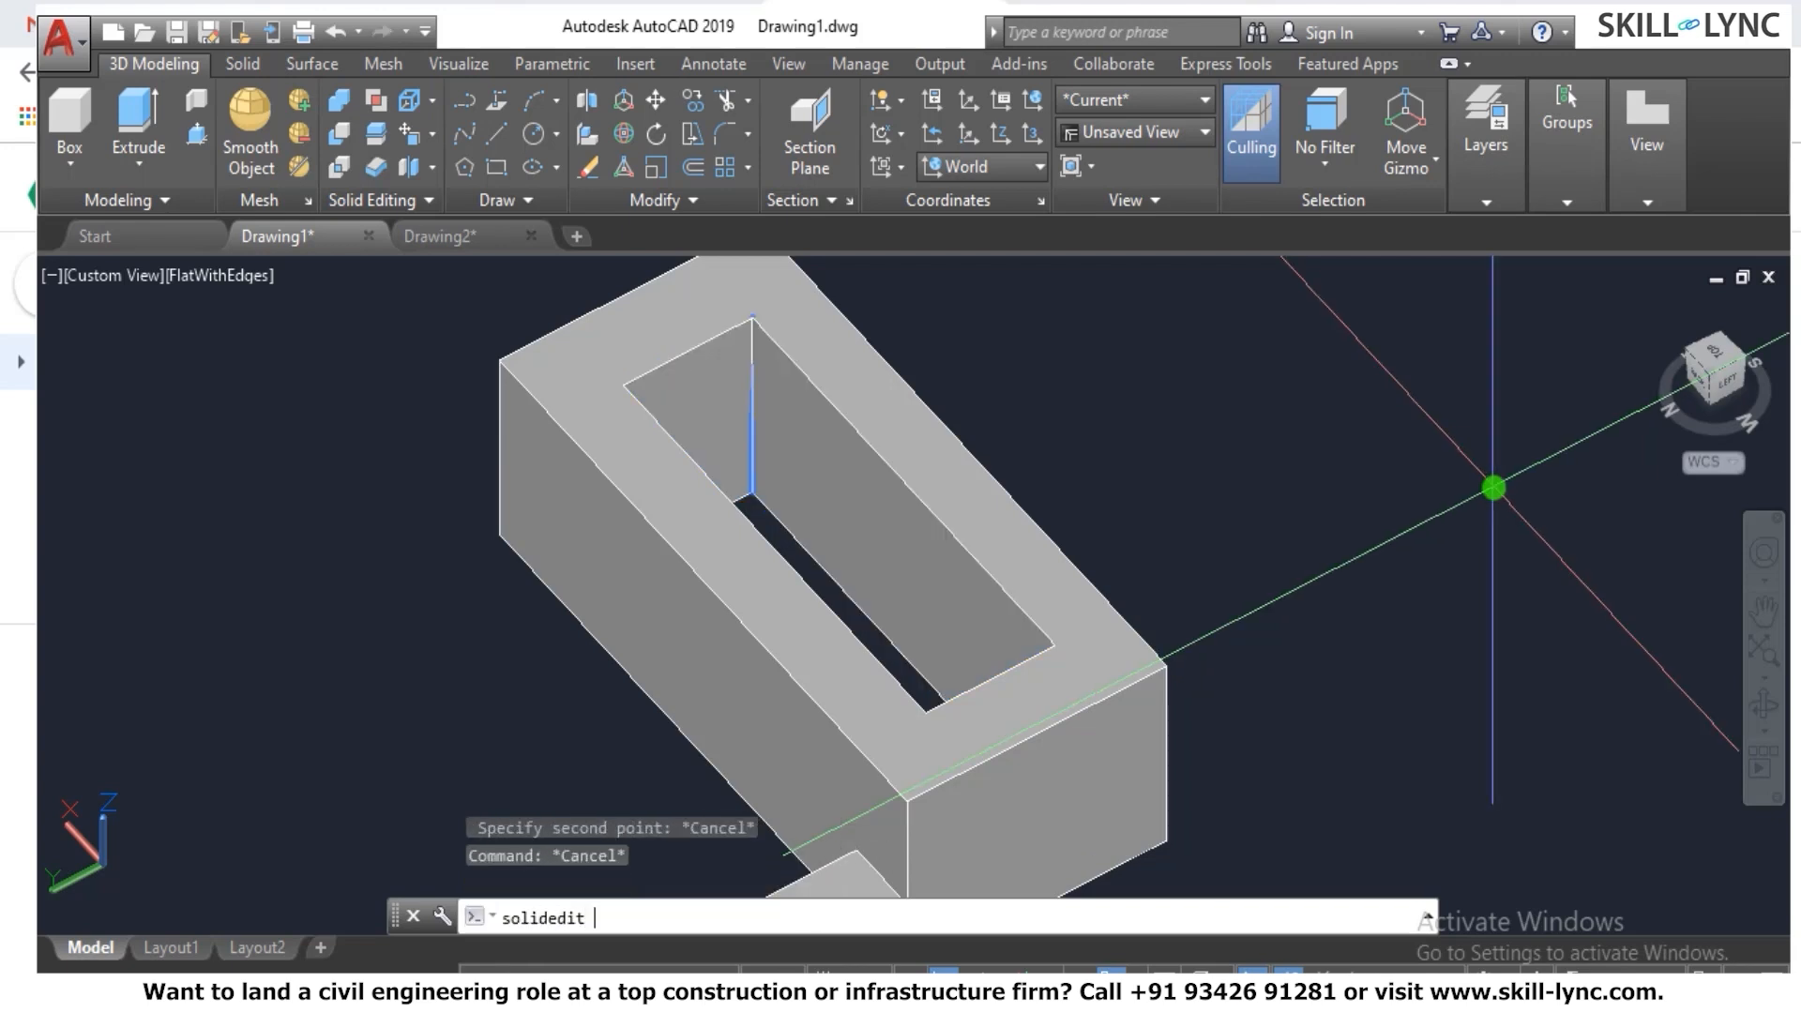
key("Return")
type("f")
key("Return")
type("o")
key("Return")
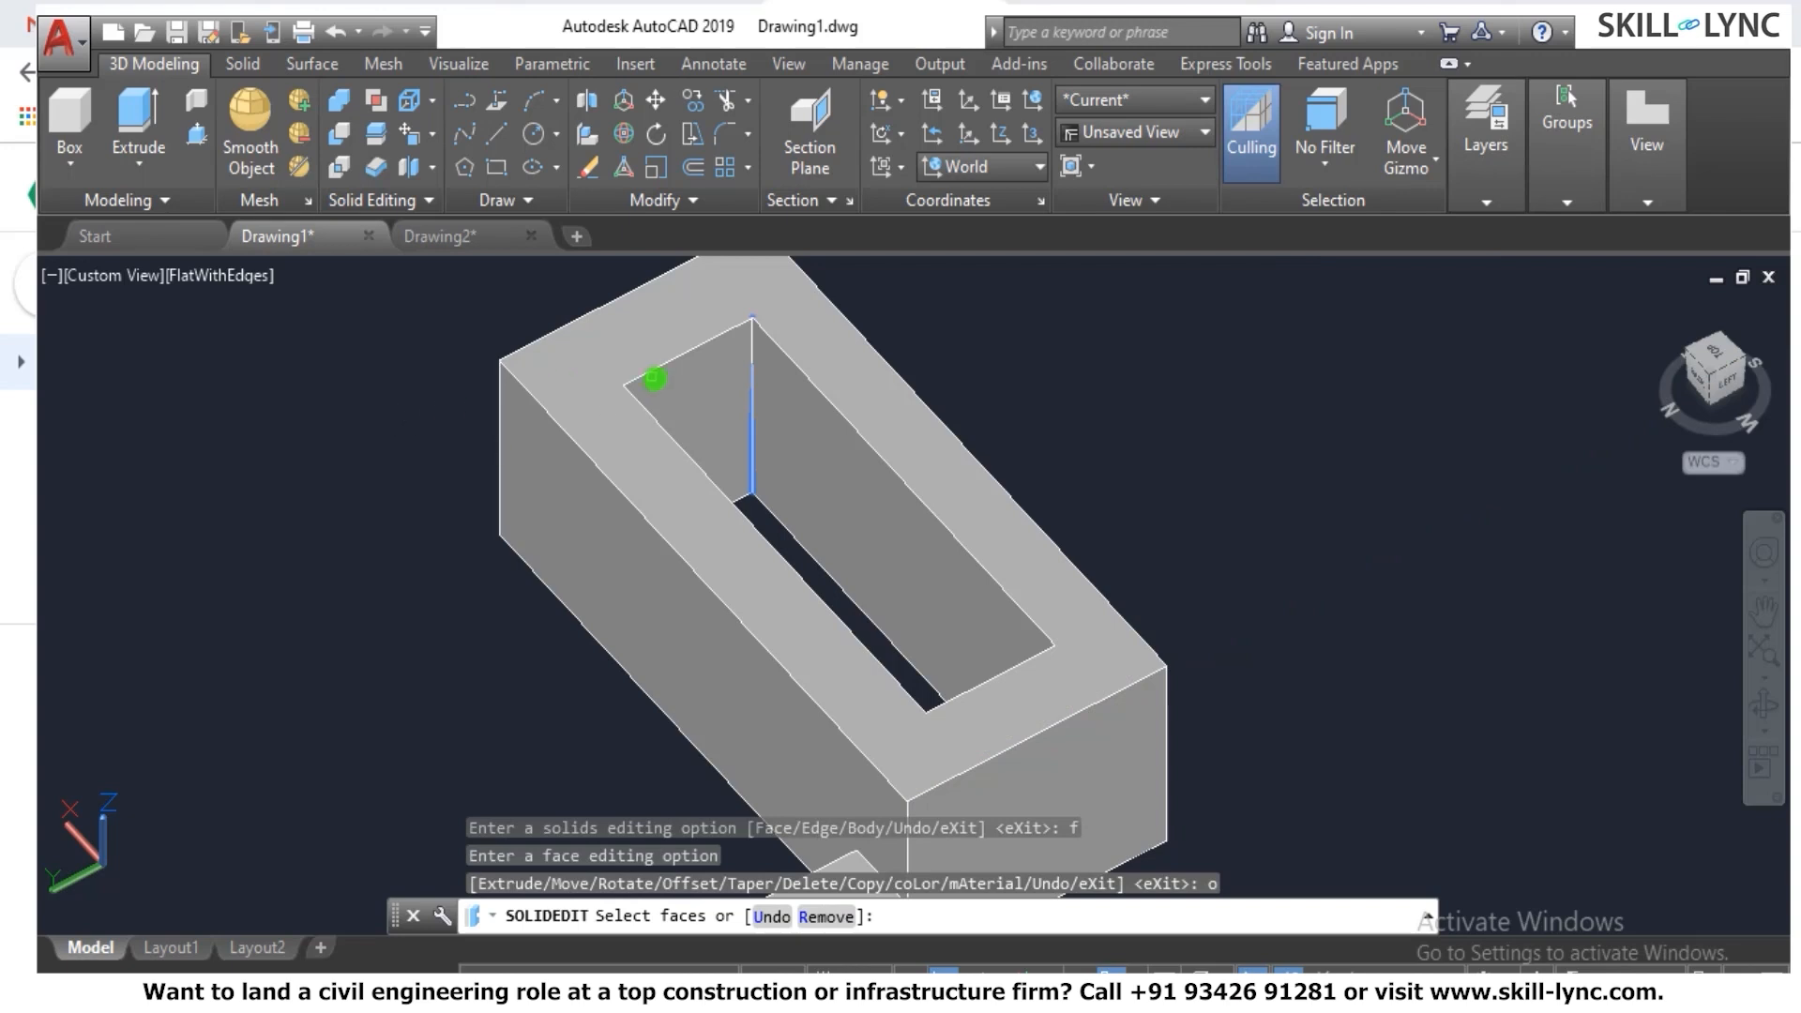
left_click(753, 385)
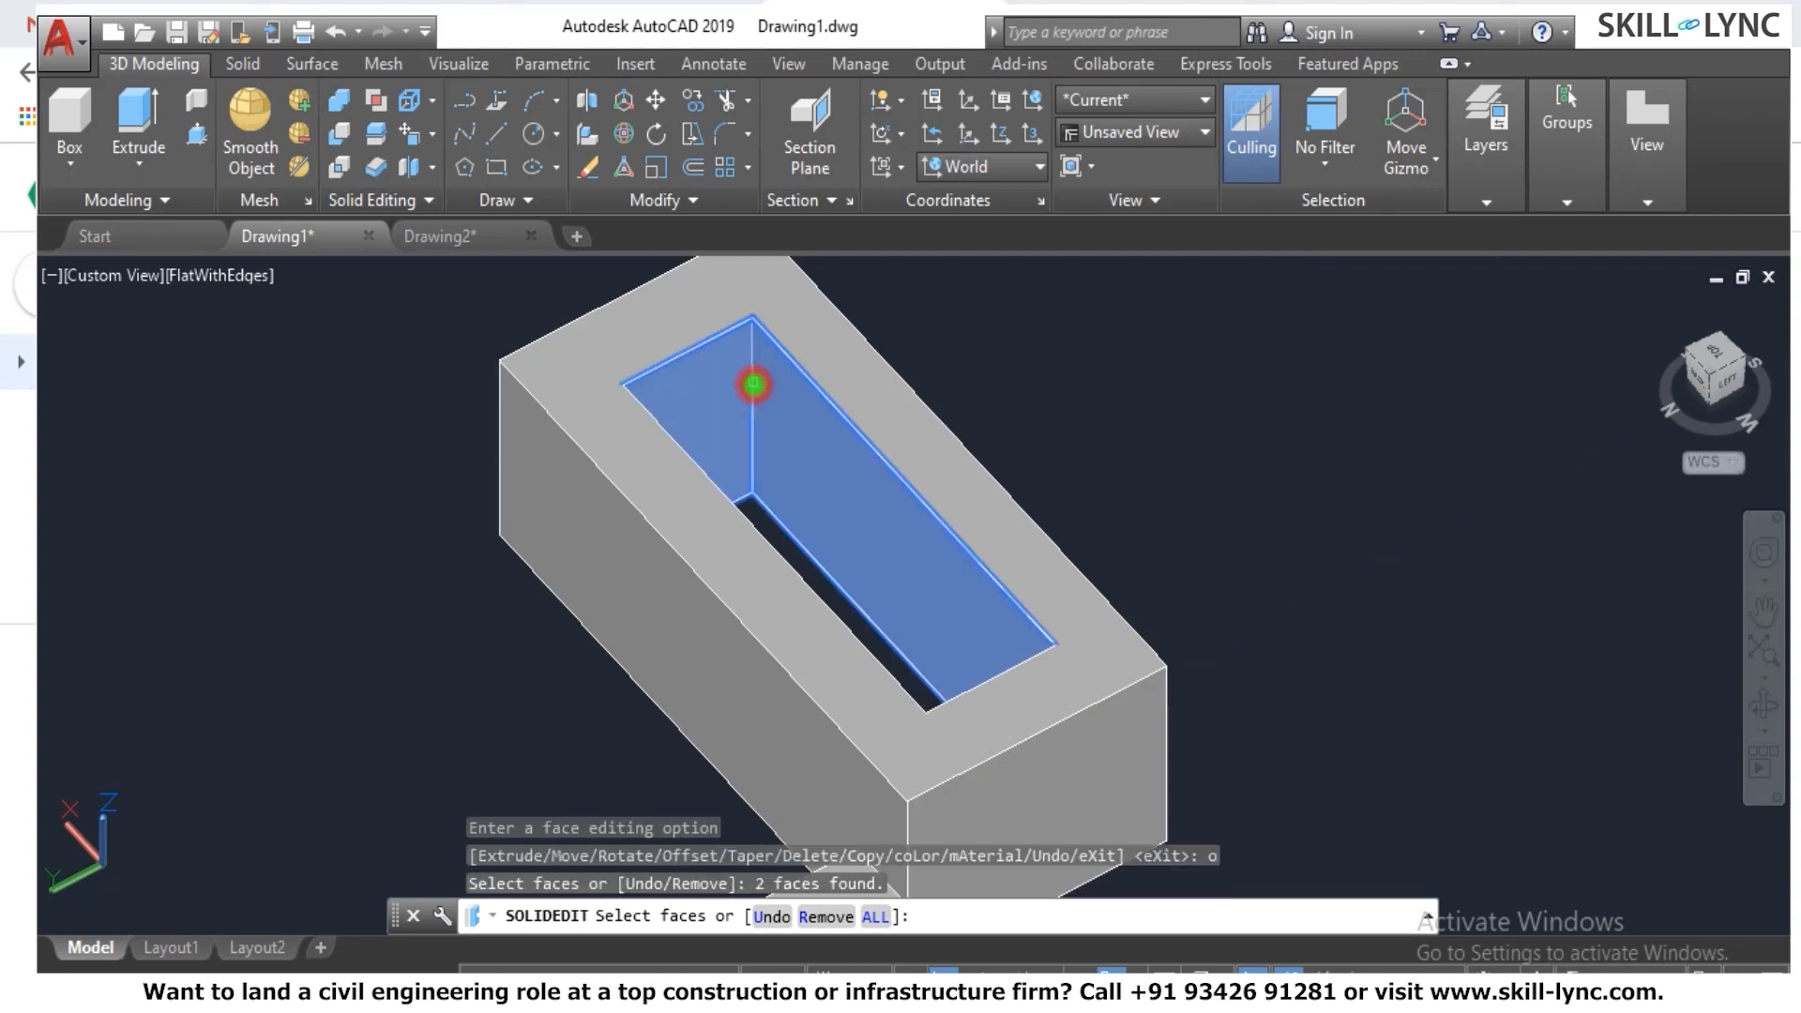
key("Return")
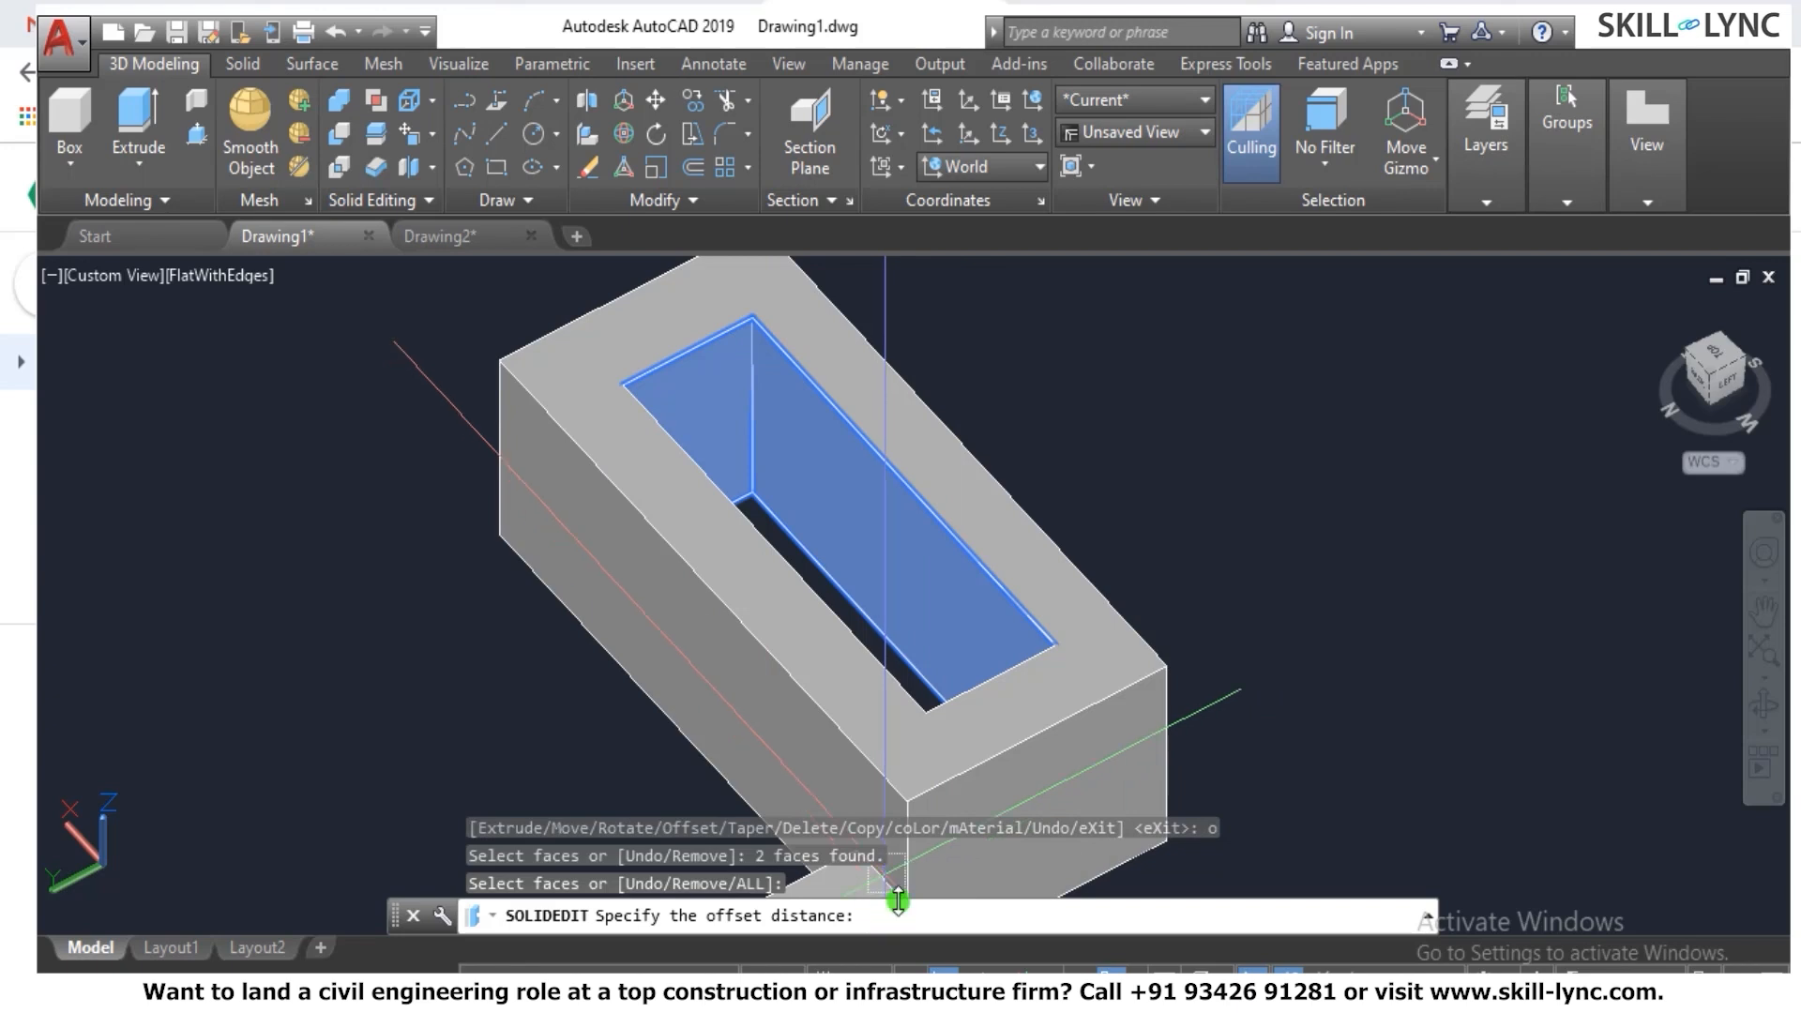
key("Return")
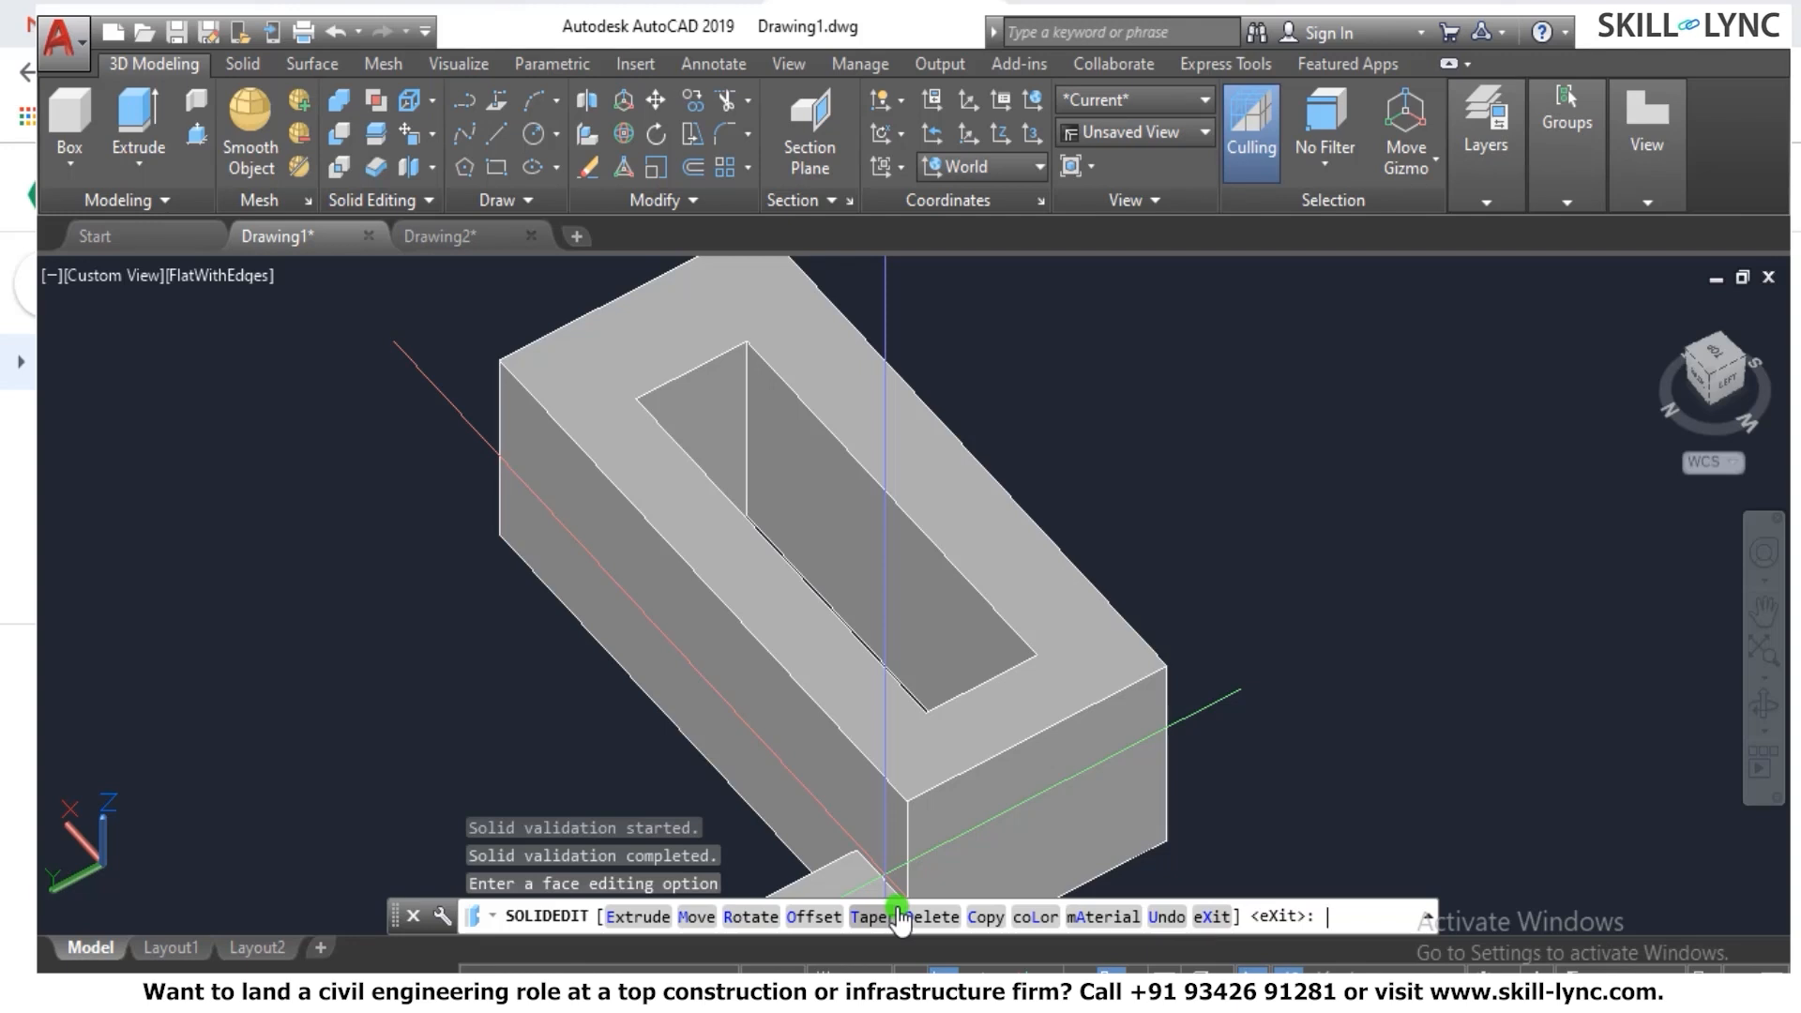
Offset the box's long outer side face outward with the SOLIDEDIT face Offset option, and exit face editing.
scroll(663, 603, "down", 5)
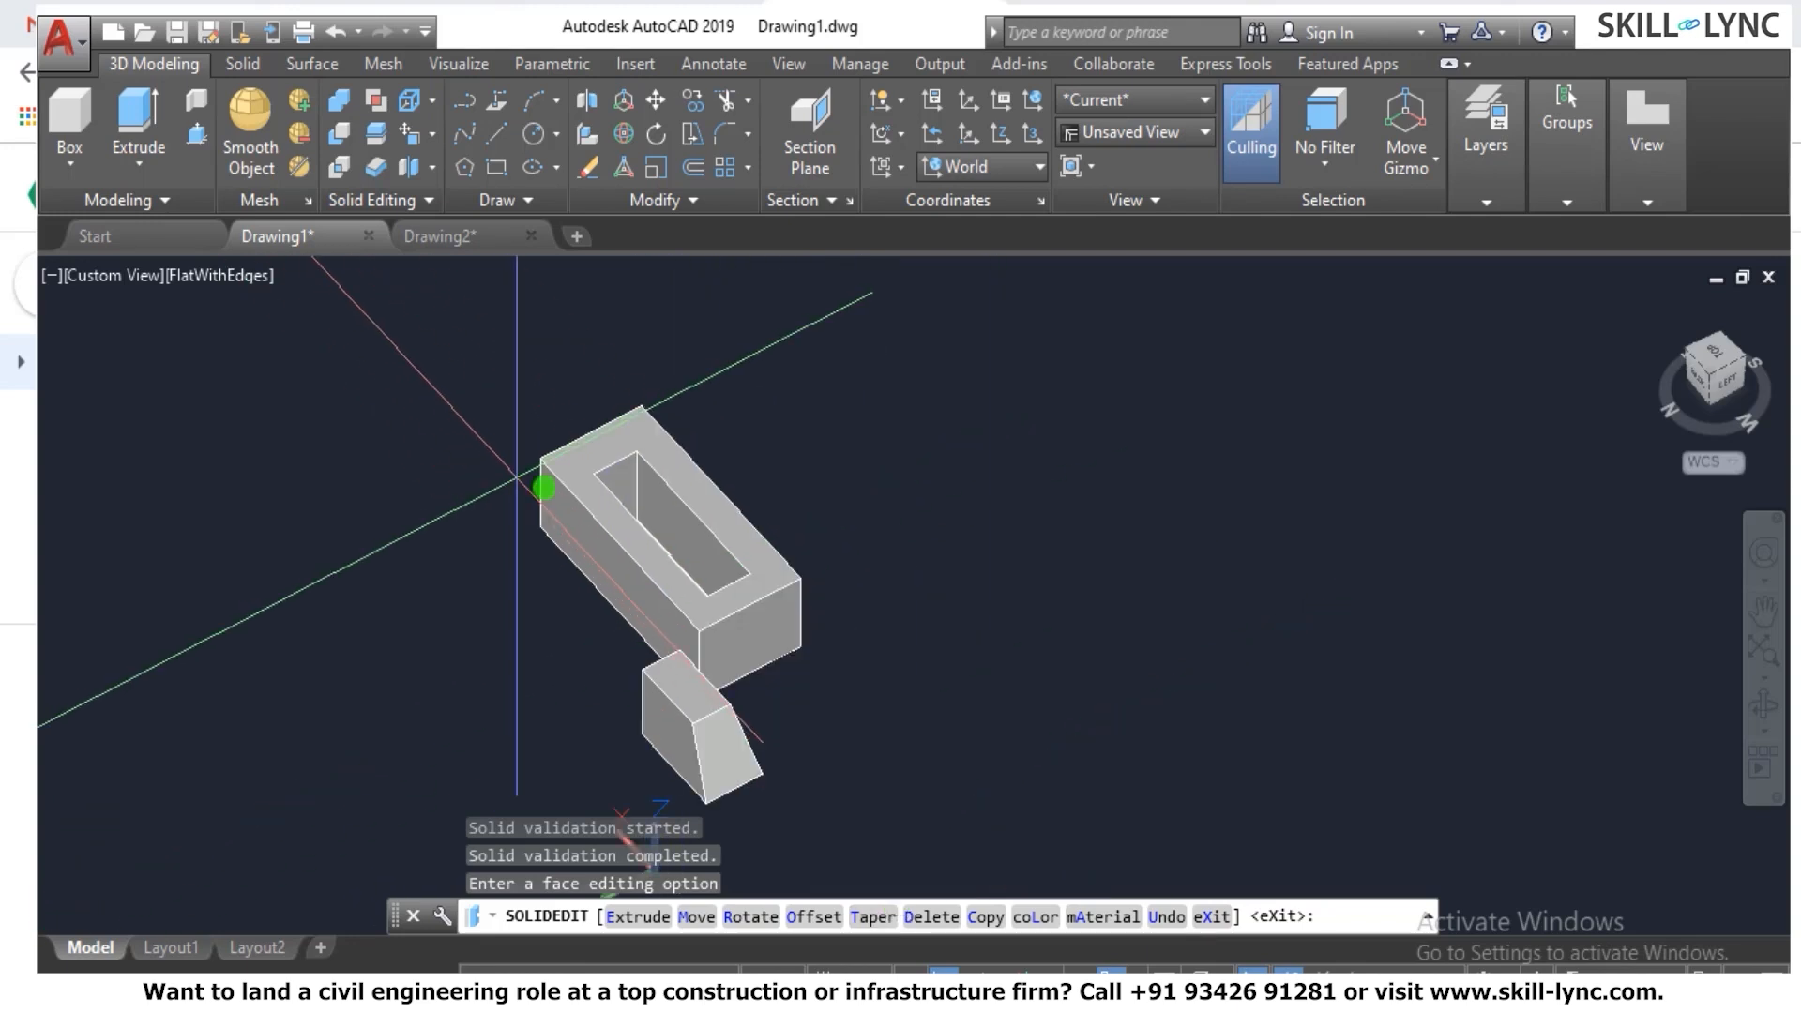
scroll(781, 657, "up", 5)
type("solidedit")
key("Return")
type("o")
key("Return")
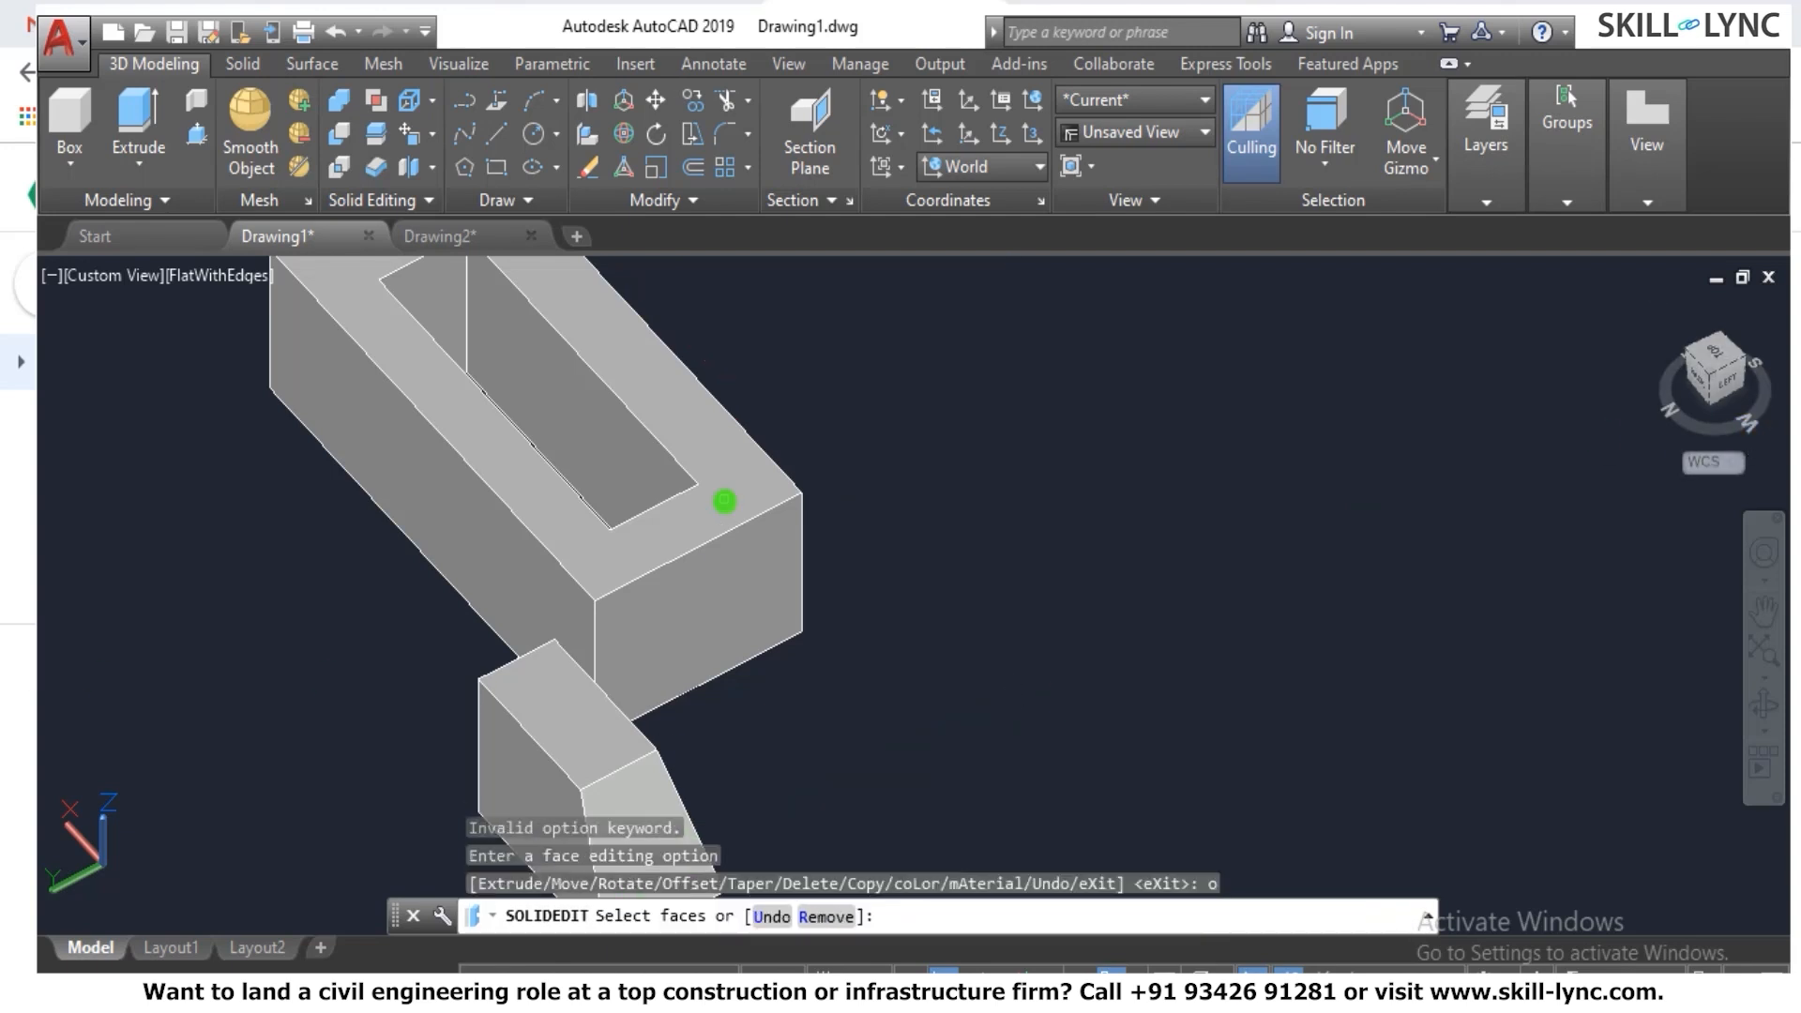
left_click(402, 473)
key("Return")
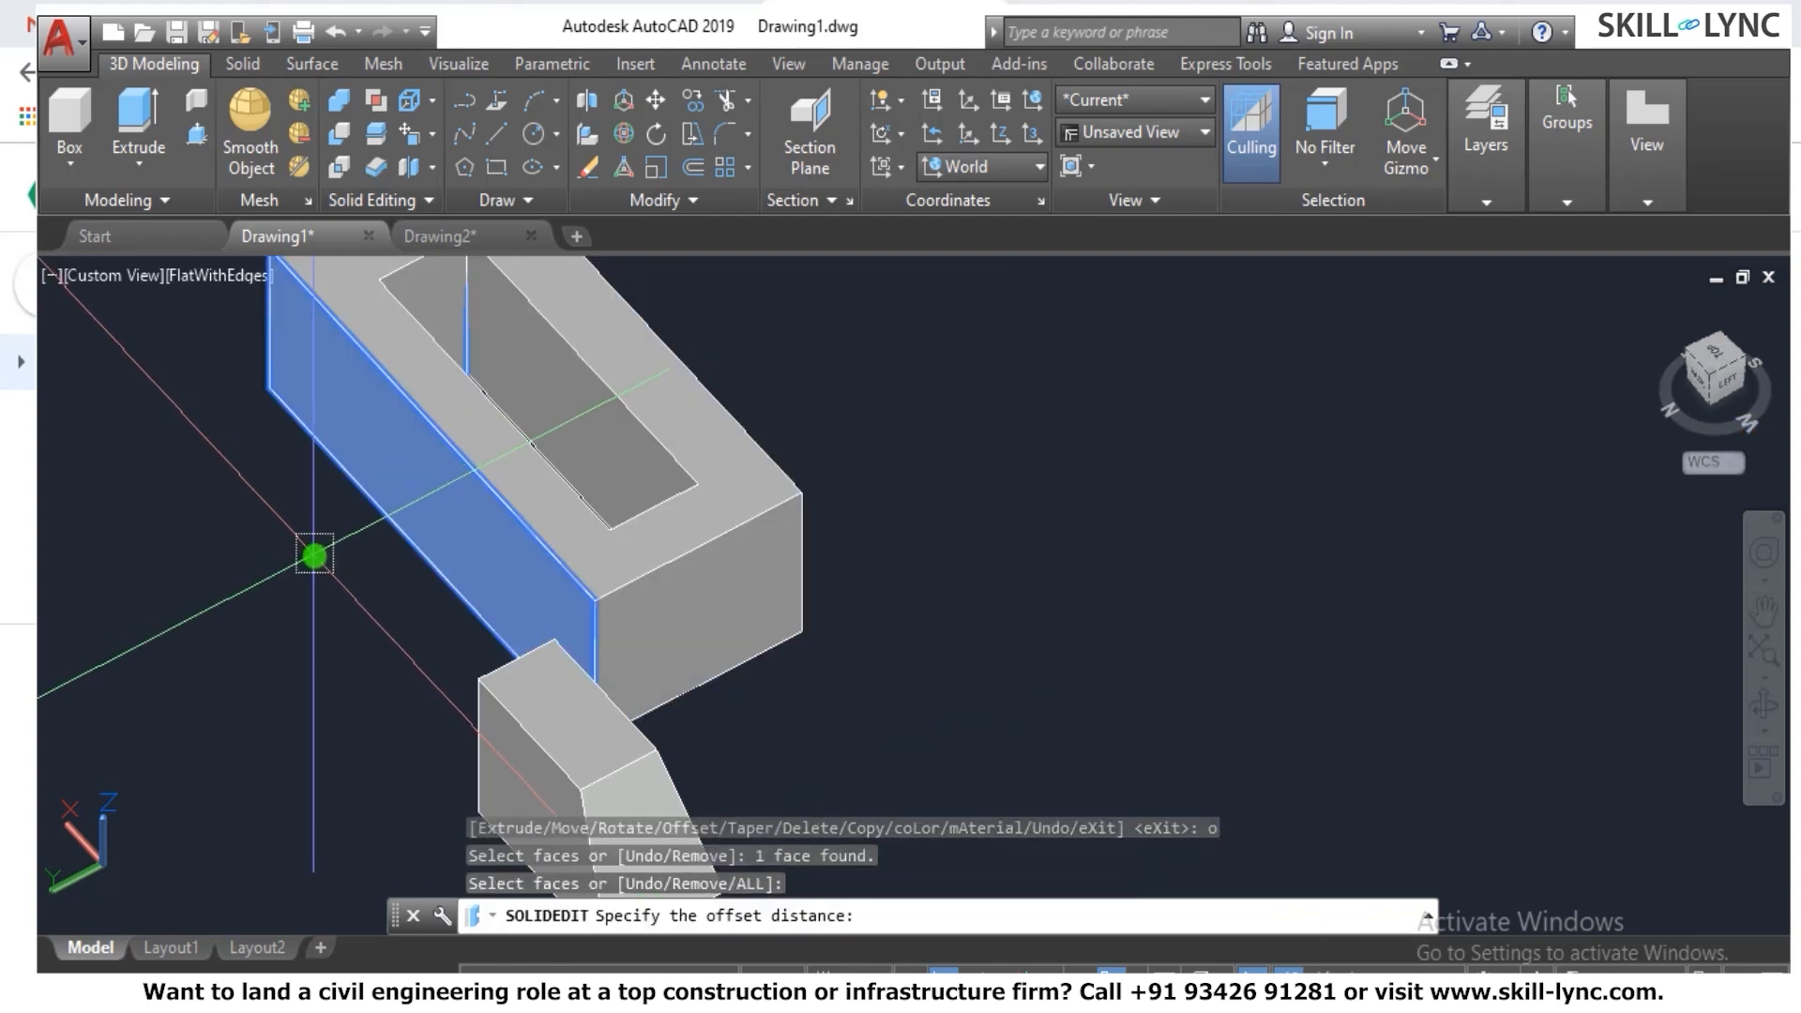
key("Return")
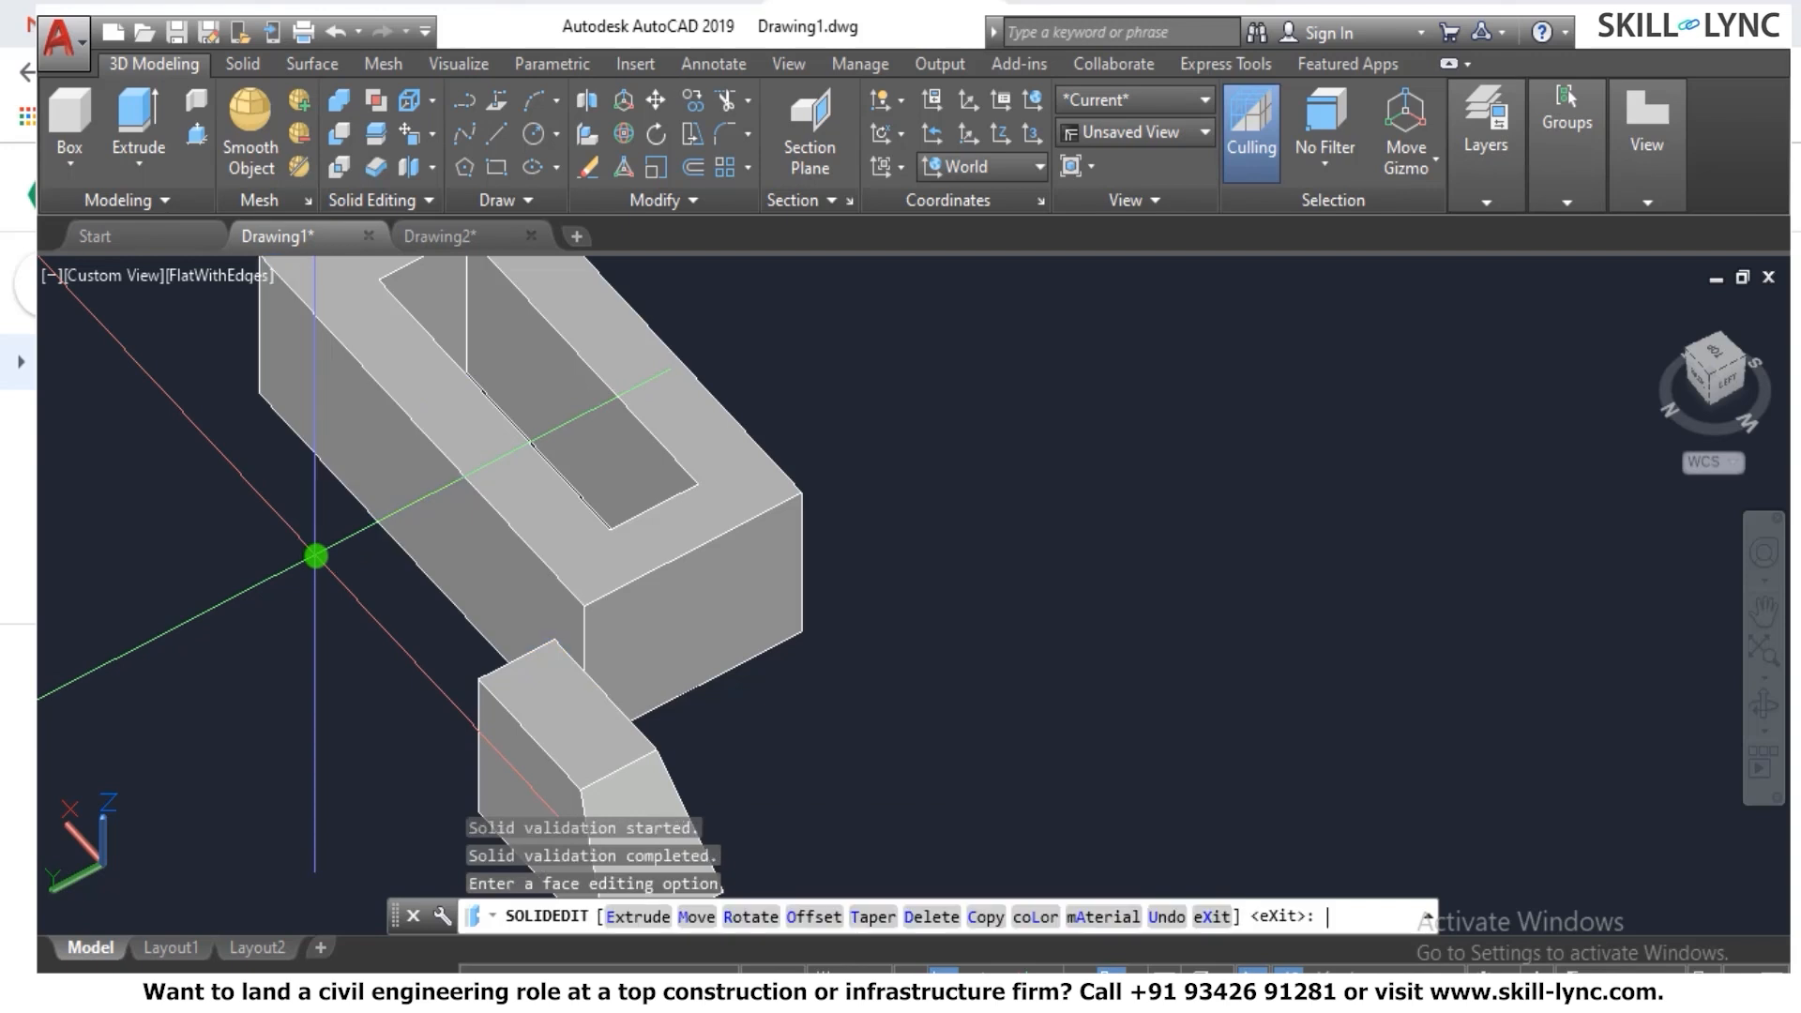
key("Escape")
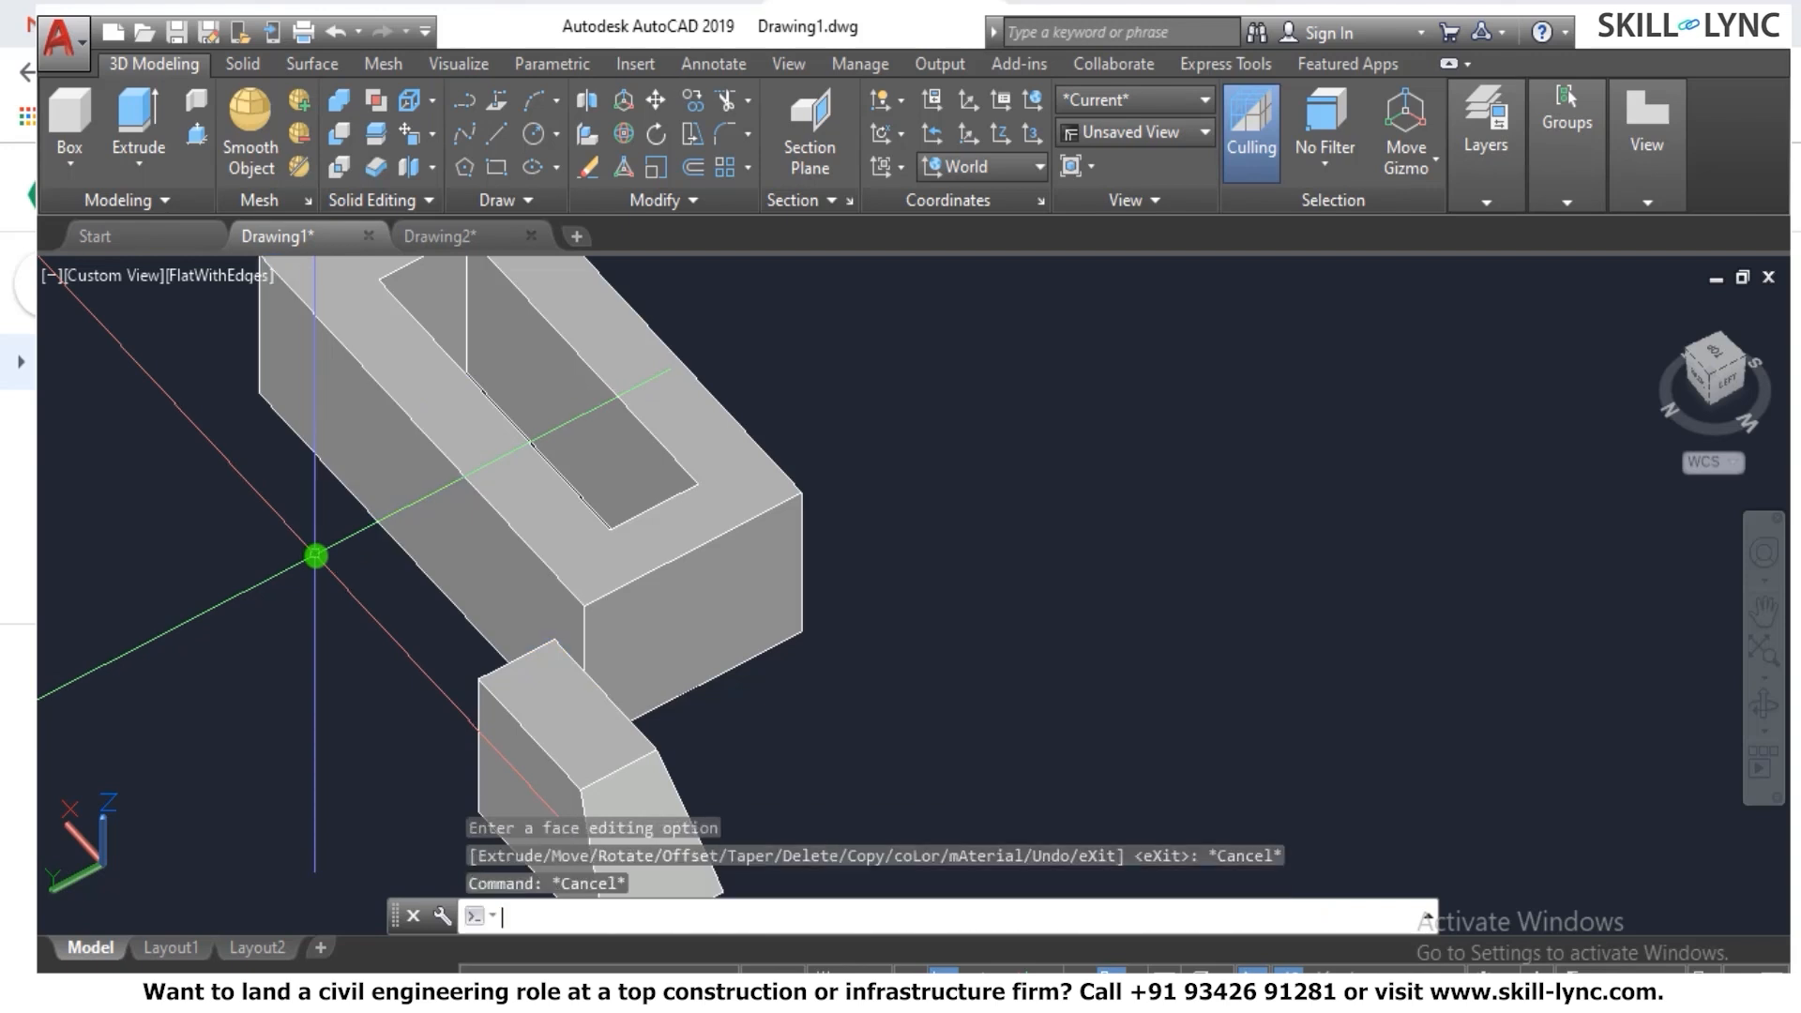
scroll(631, 510, "down", 5)
scroll(631, 510, "up", 7)
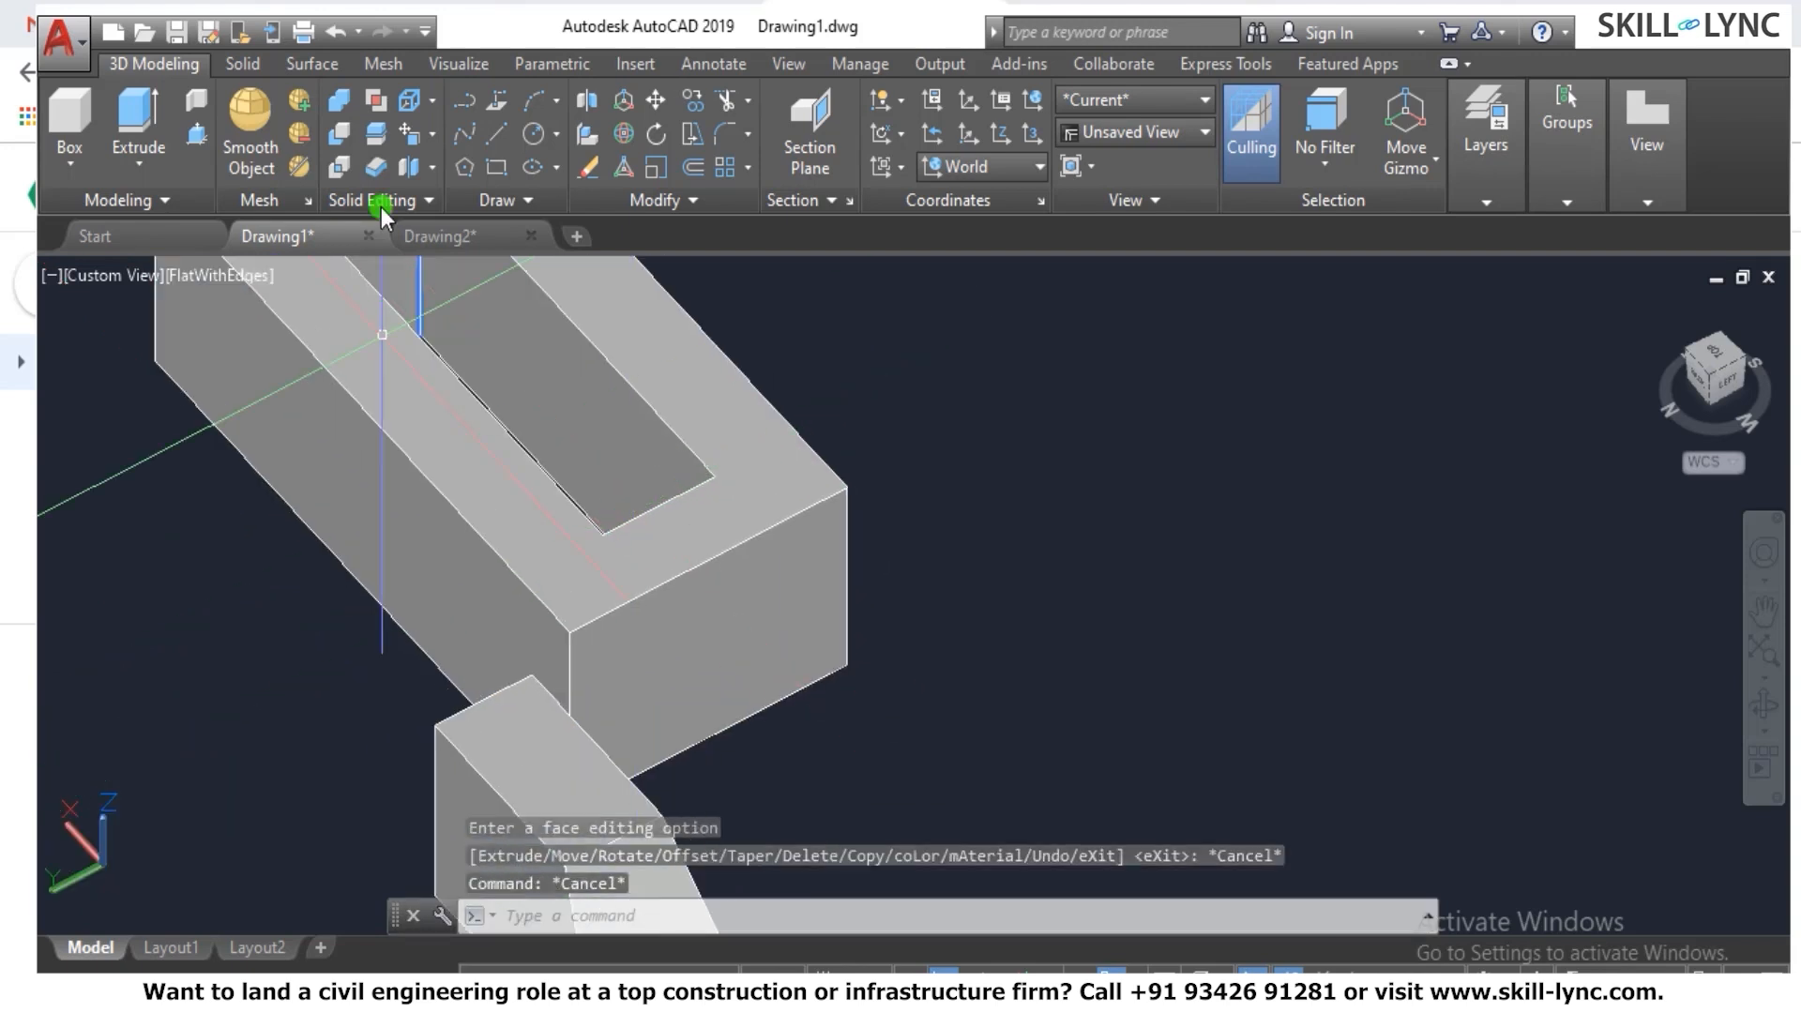
left_click(433, 131)
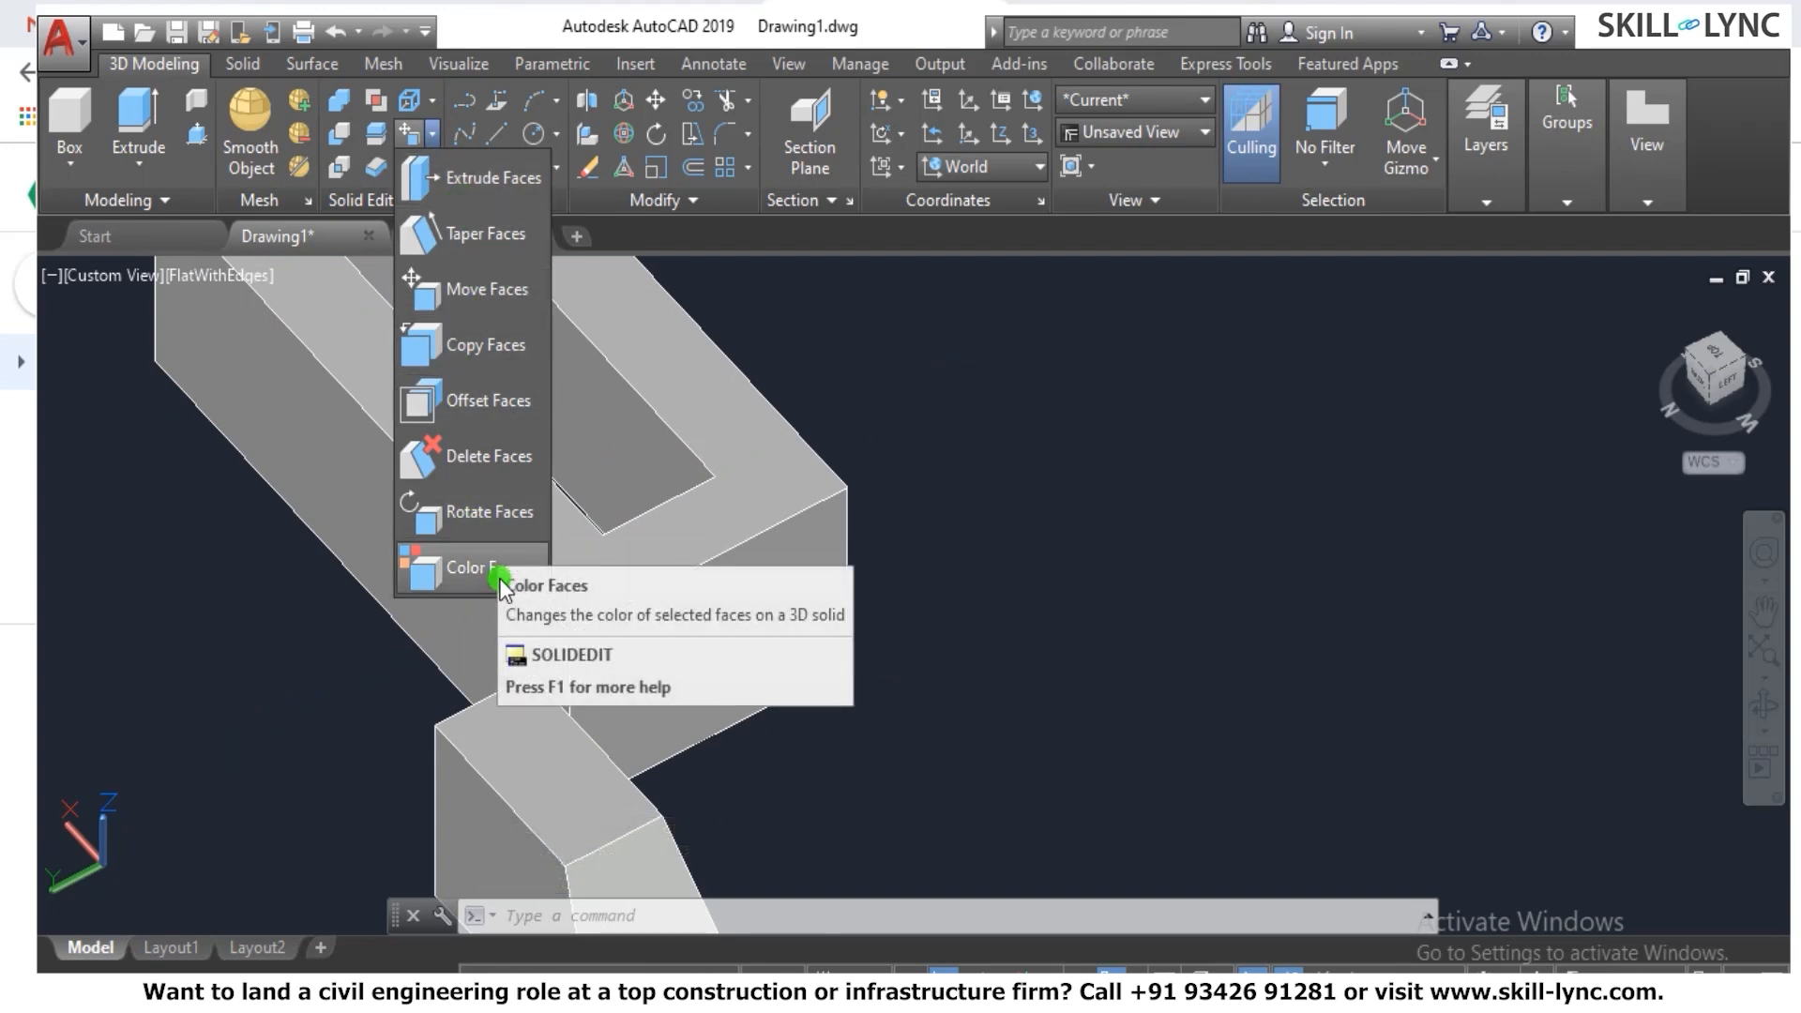
key("Escape")
key("Escape")
key("Escape")
scroll(999, 506, "down", 5)
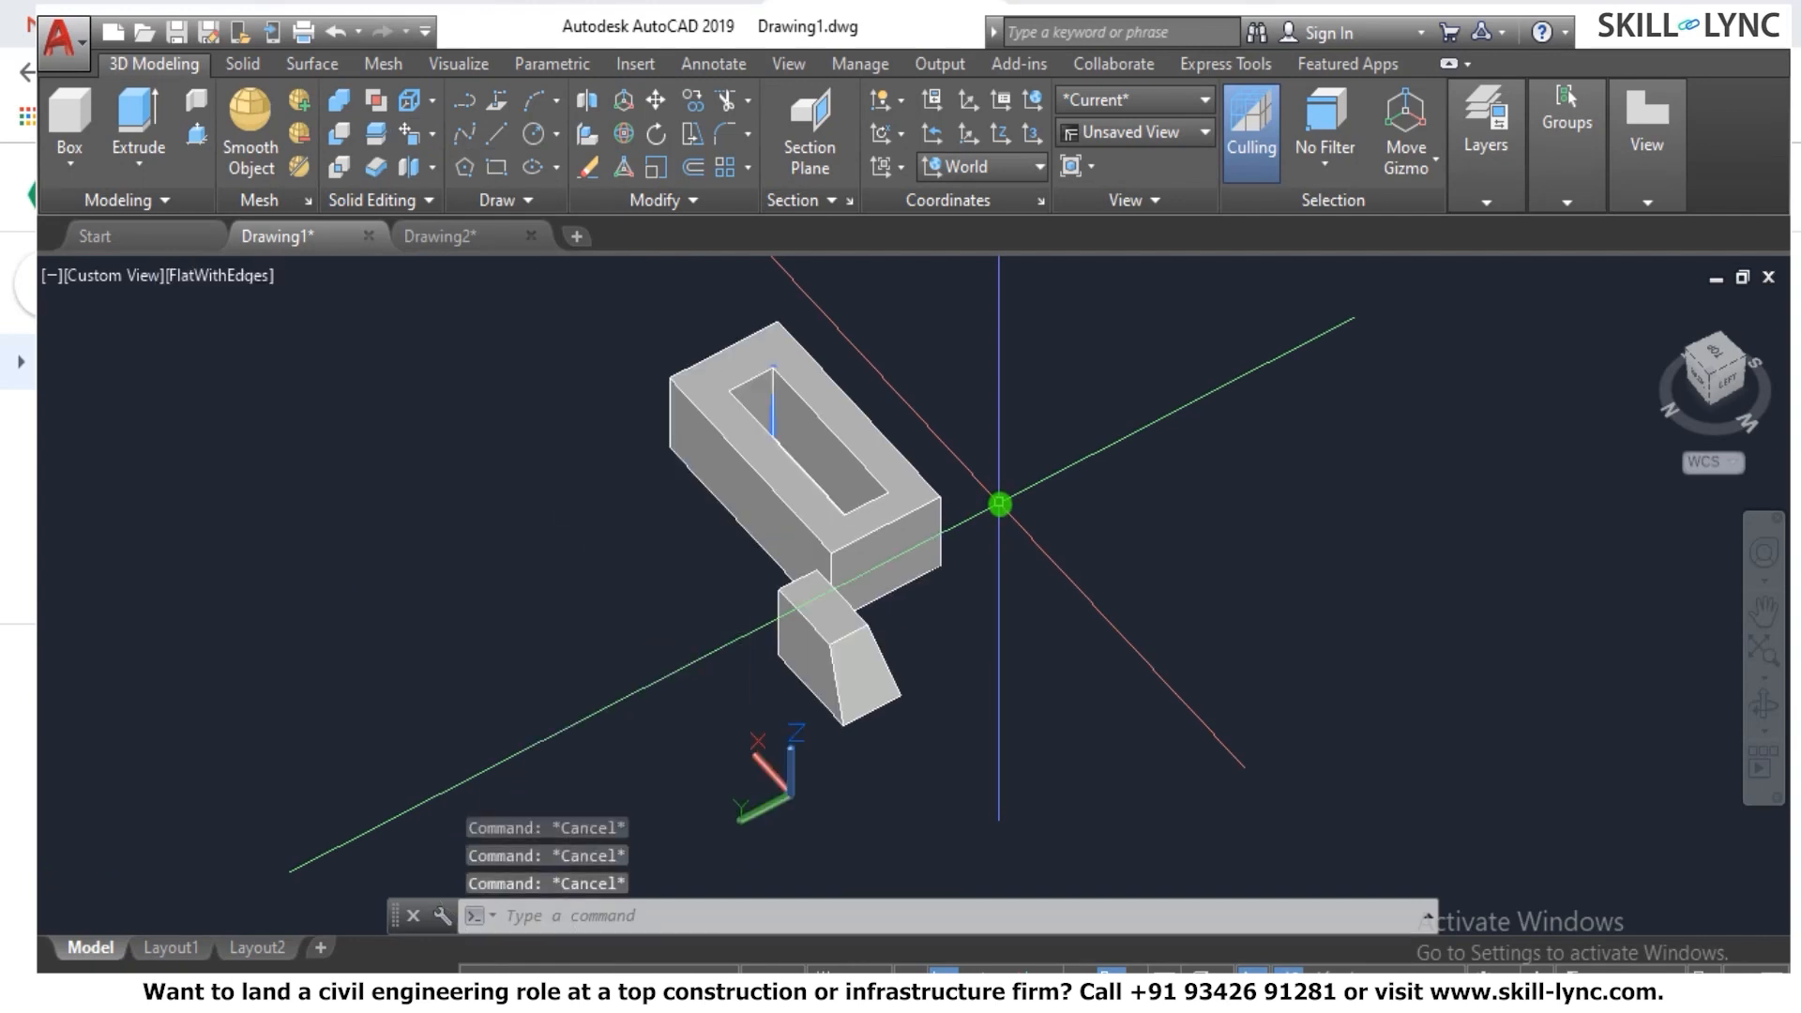
scroll(959, 429, "up", 3)
scroll(960, 430, "down", 2)
scroll(959, 429, "up", 2)
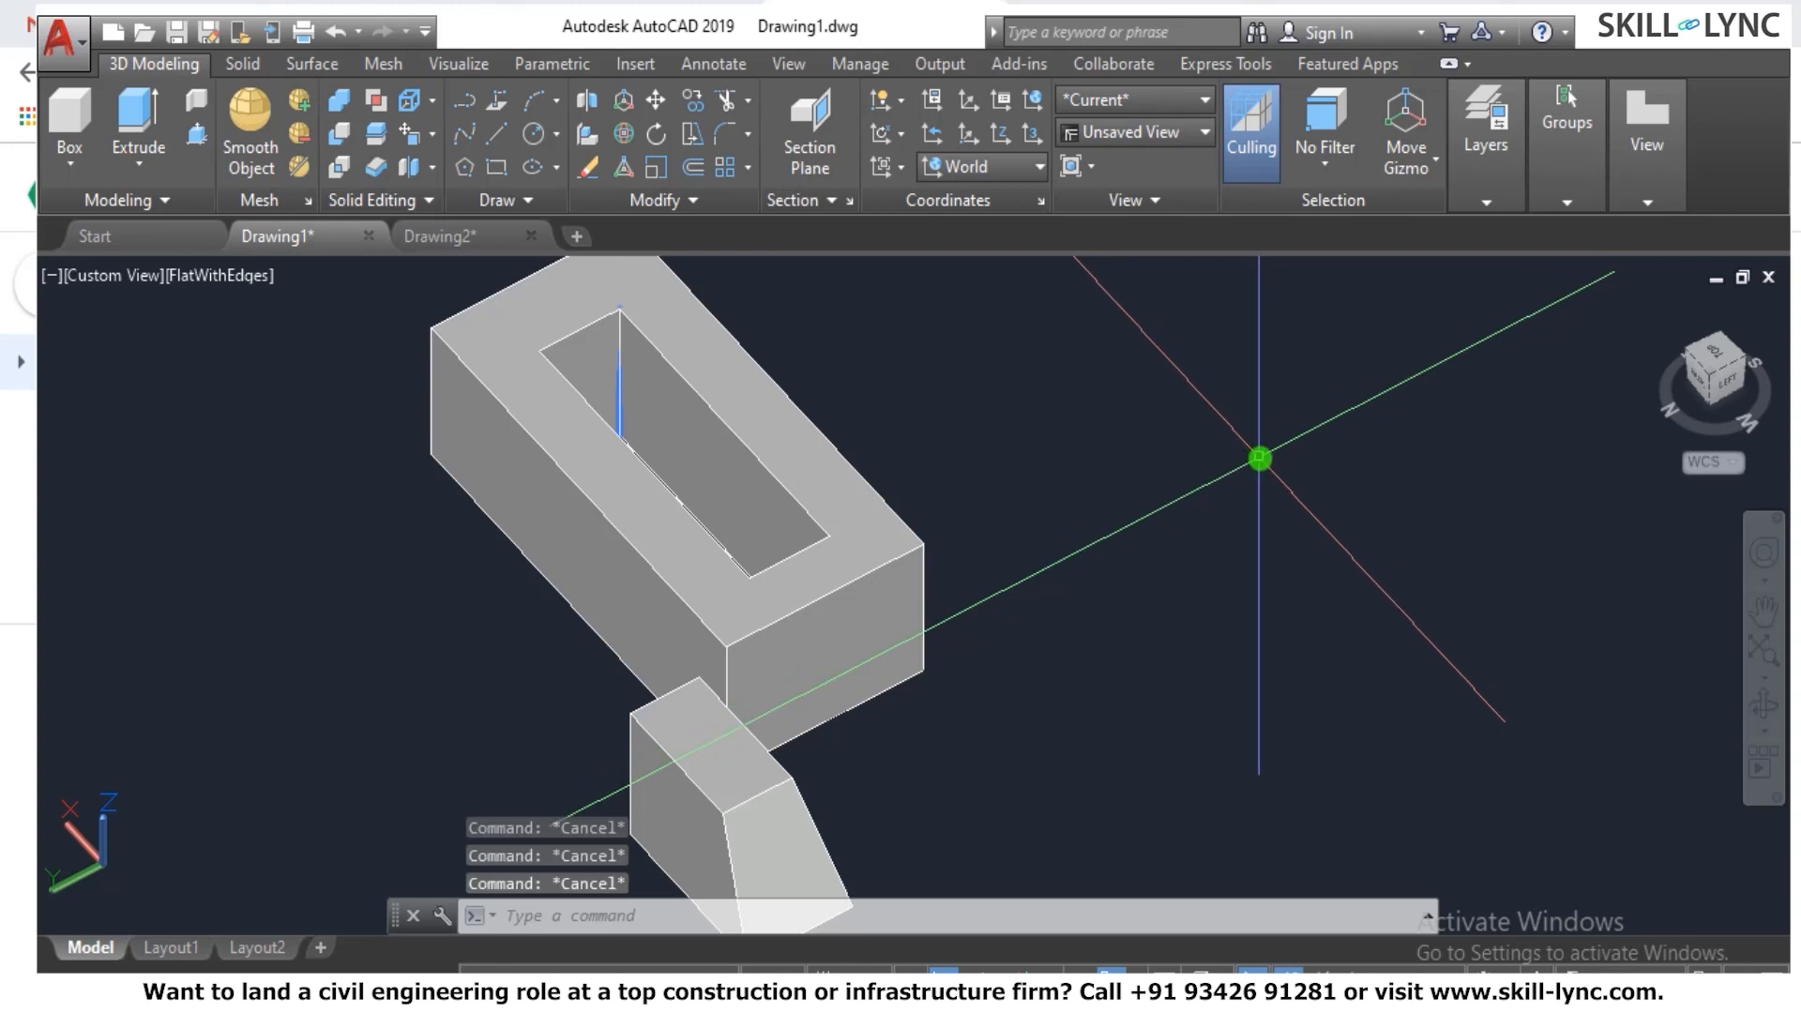
Copy the box's top face with the SOLIDEDIT face Copy option, place it away from the box, and exit face editing.
type("solidedit")
key("Return")
type("f")
key("Return")
type("c")
key("Return")
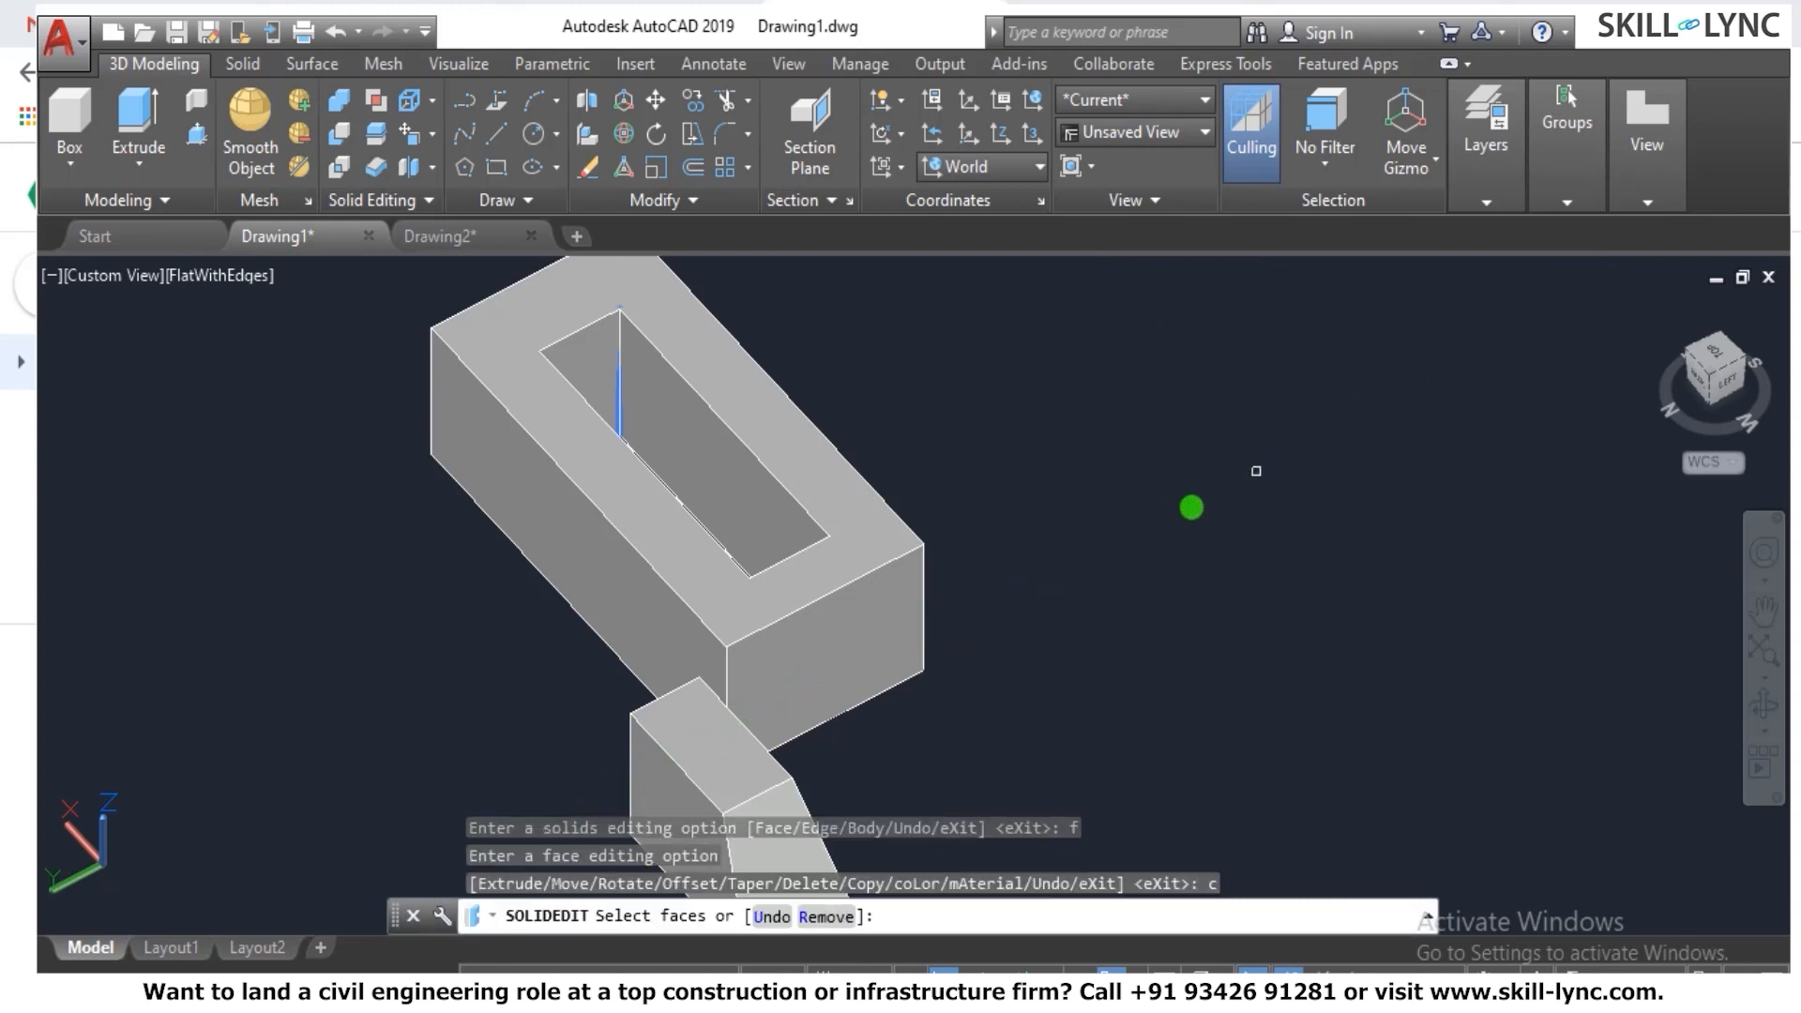
left_click(855, 529)
key("Return")
scroll(920, 542, "down", 3)
left_click(891, 577)
left_click(1145, 427)
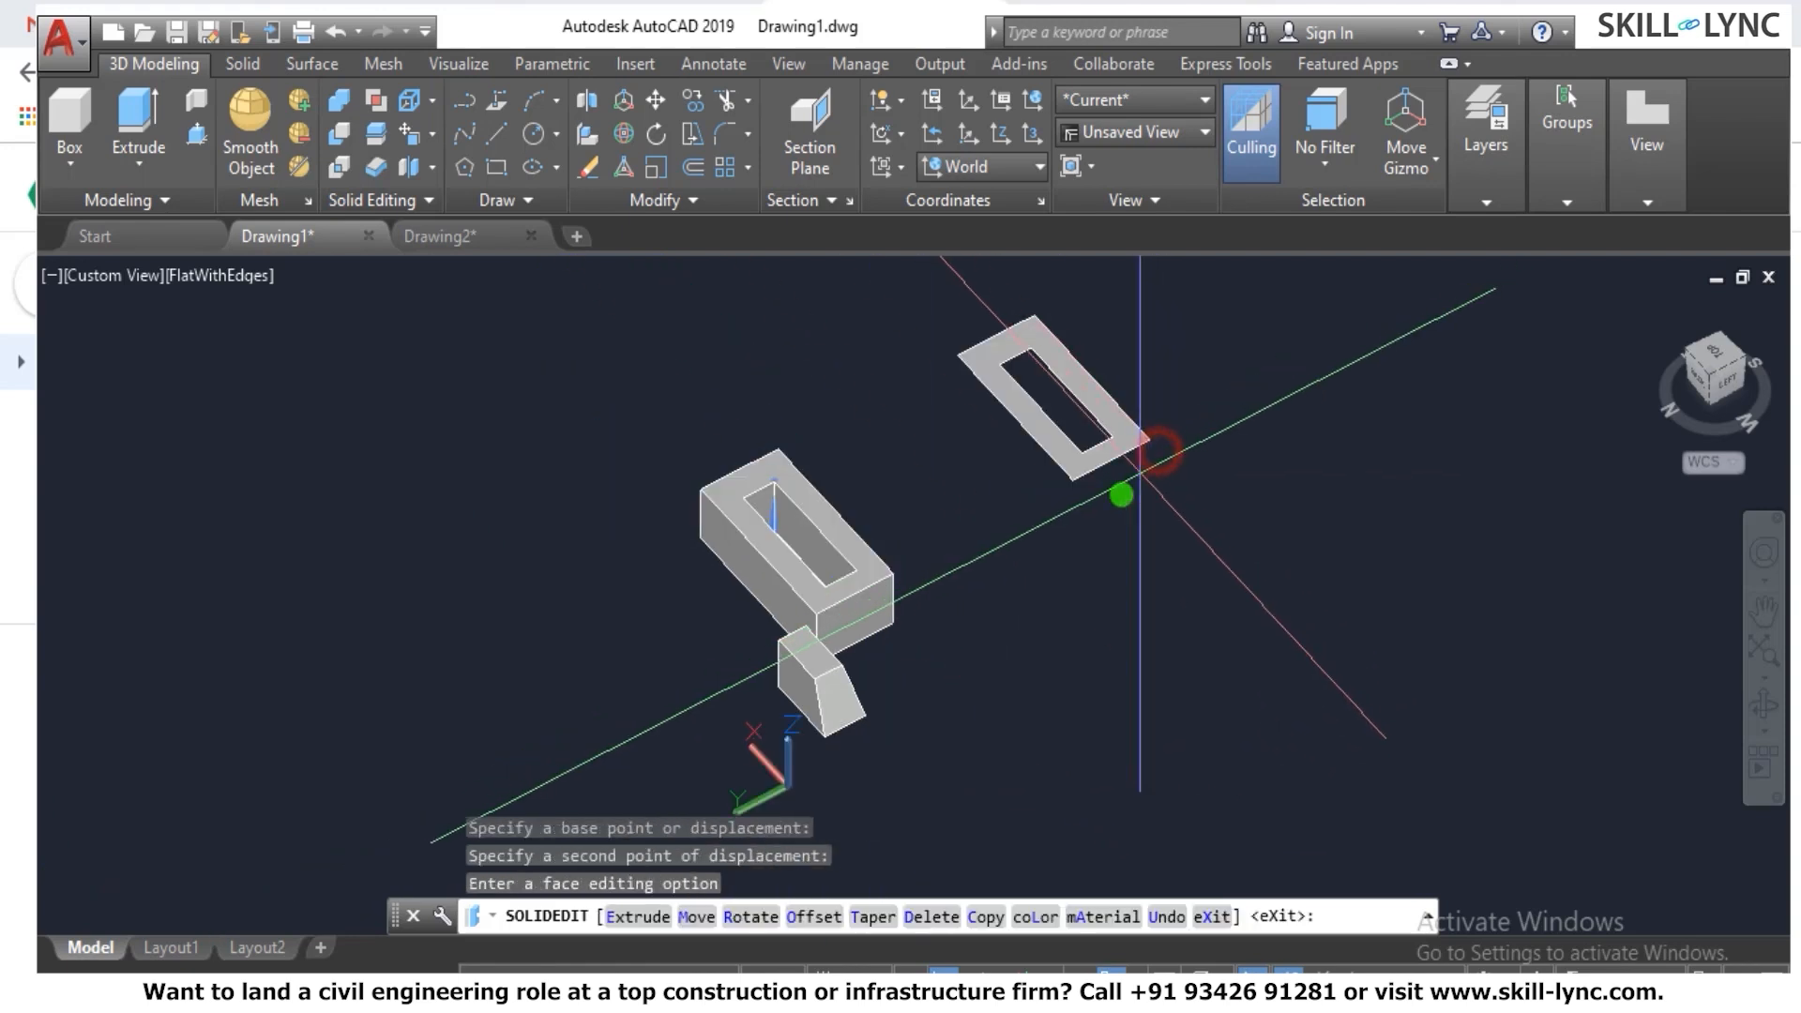
key("Escape")
key("Escape")
Examine the properties of the copied top face to identify its object type, and clear the selection.
scroll(1145, 427, "up", 5)
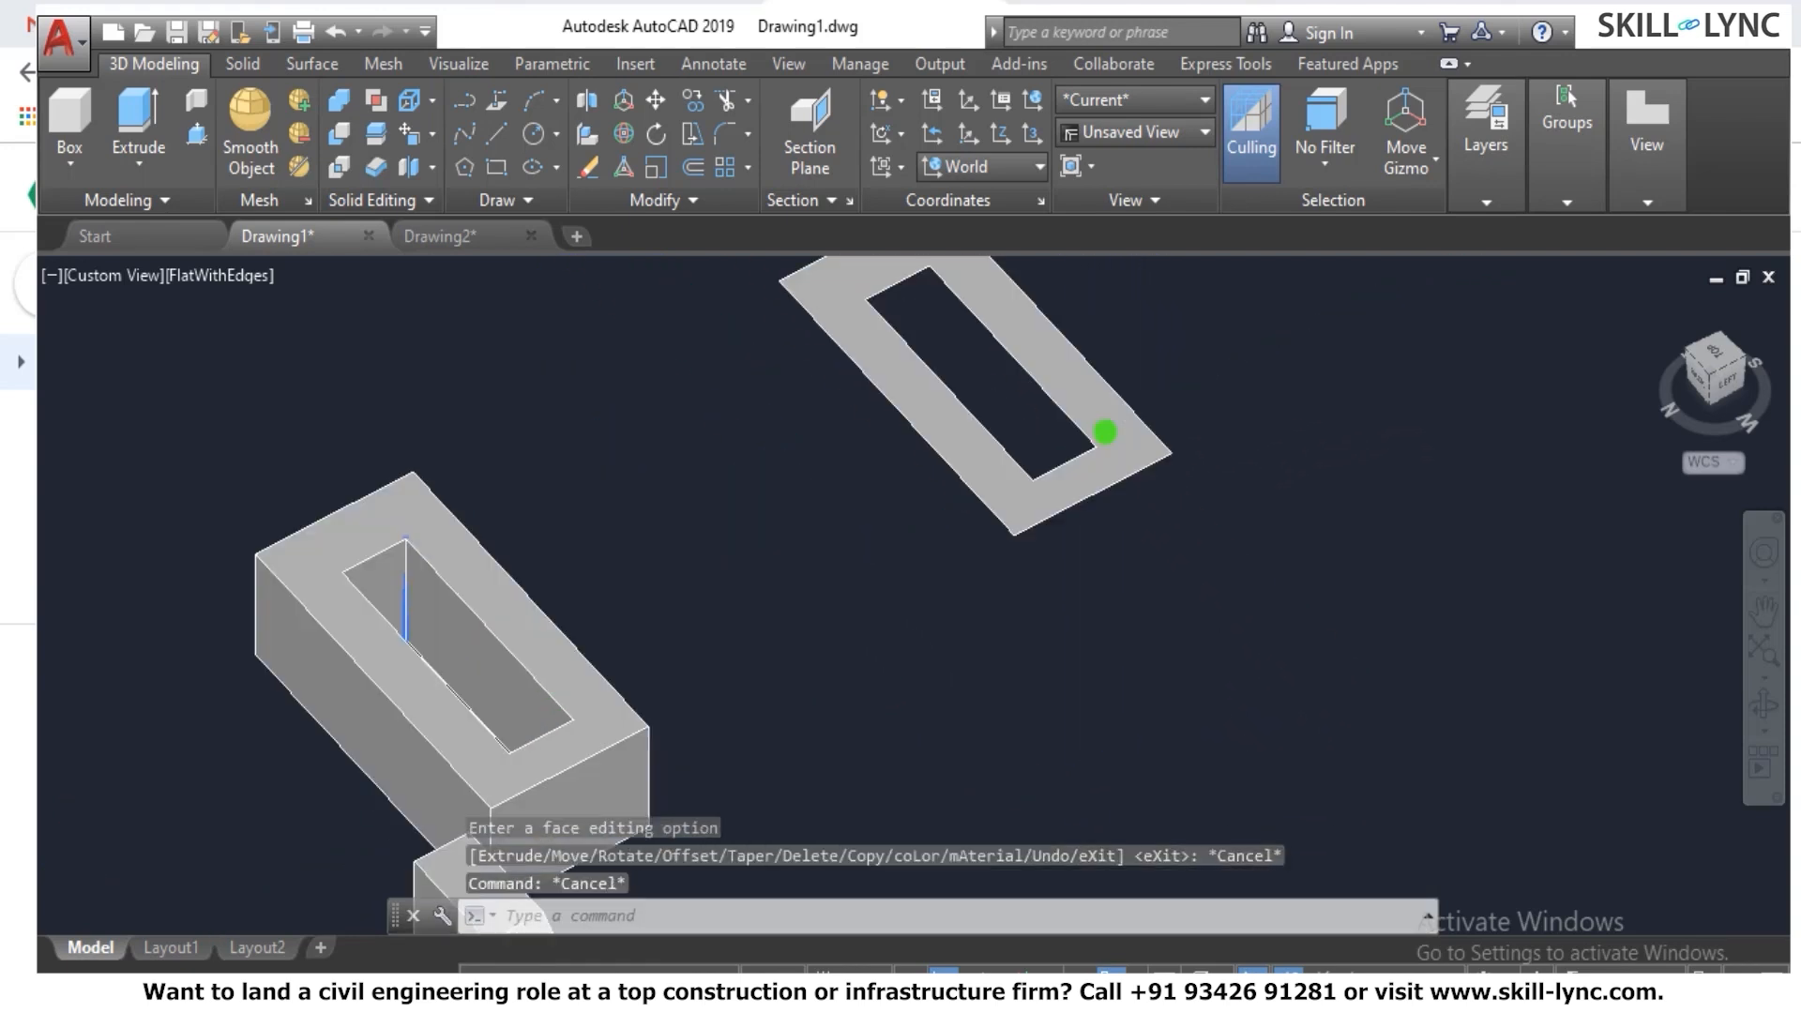
scroll(1045, 350, "down", 3)
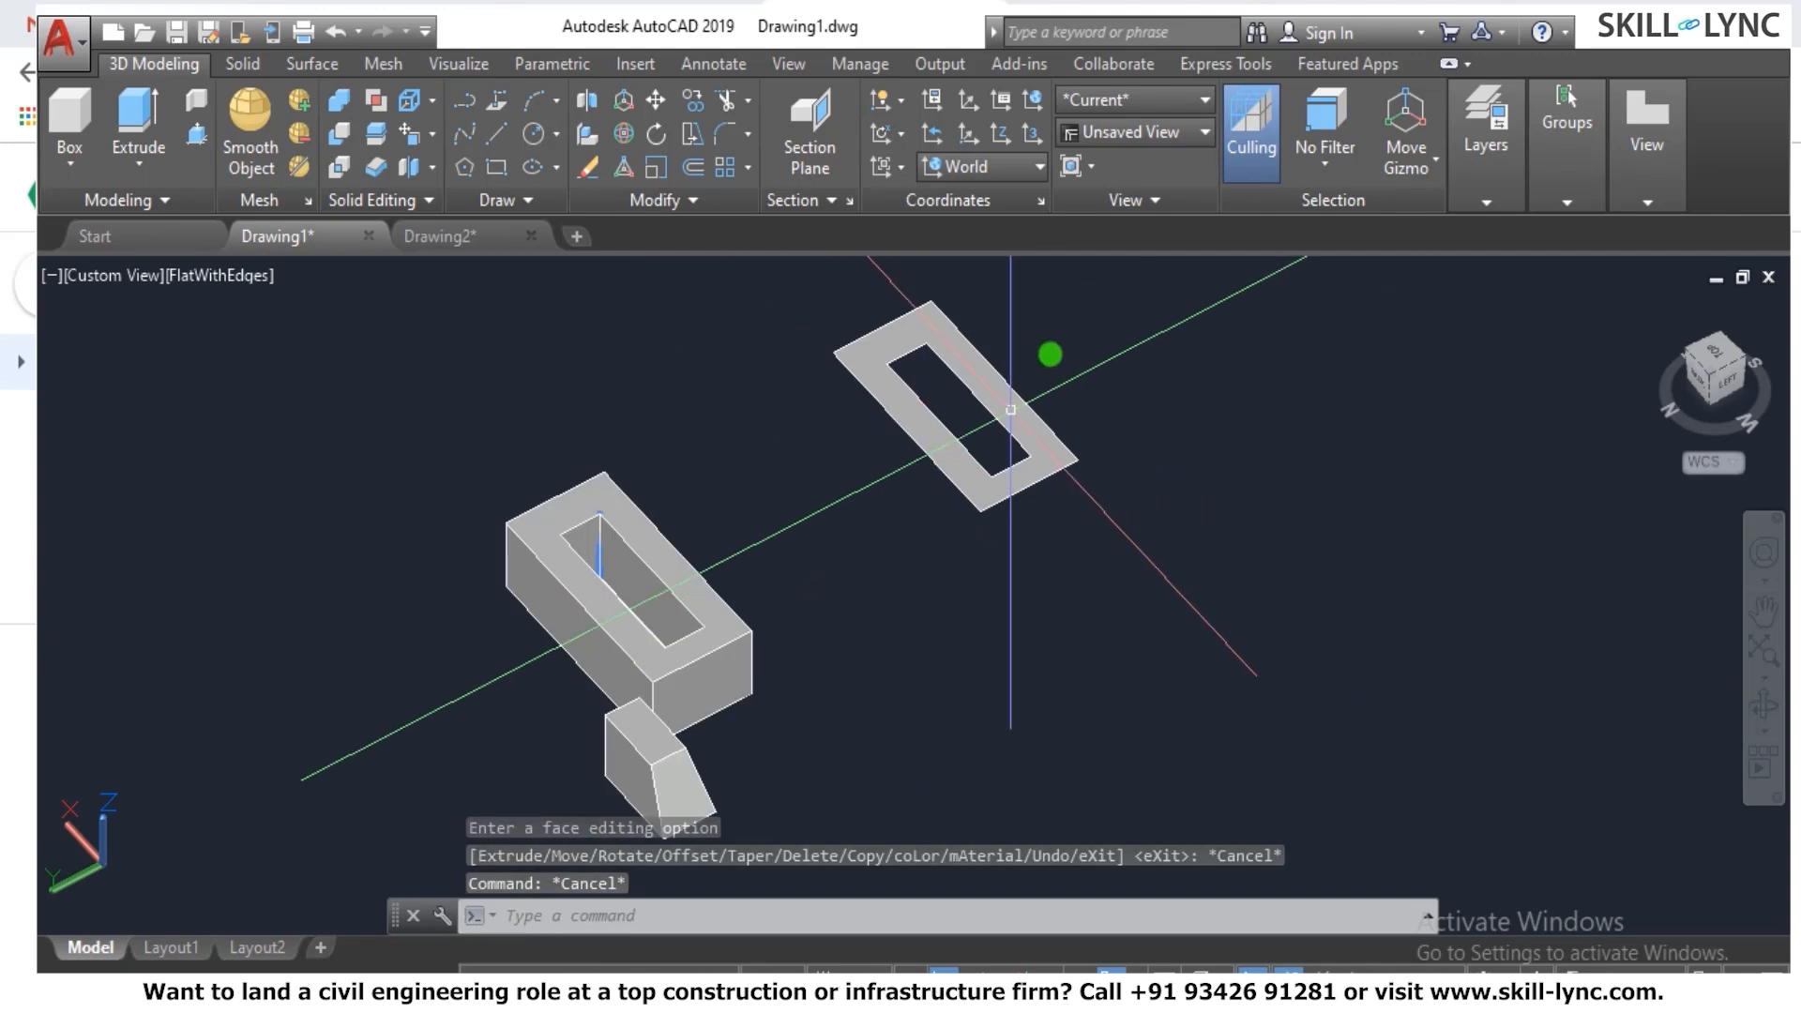
scroll(1045, 353, "up", 5)
key("Escape")
left_click(975, 437)
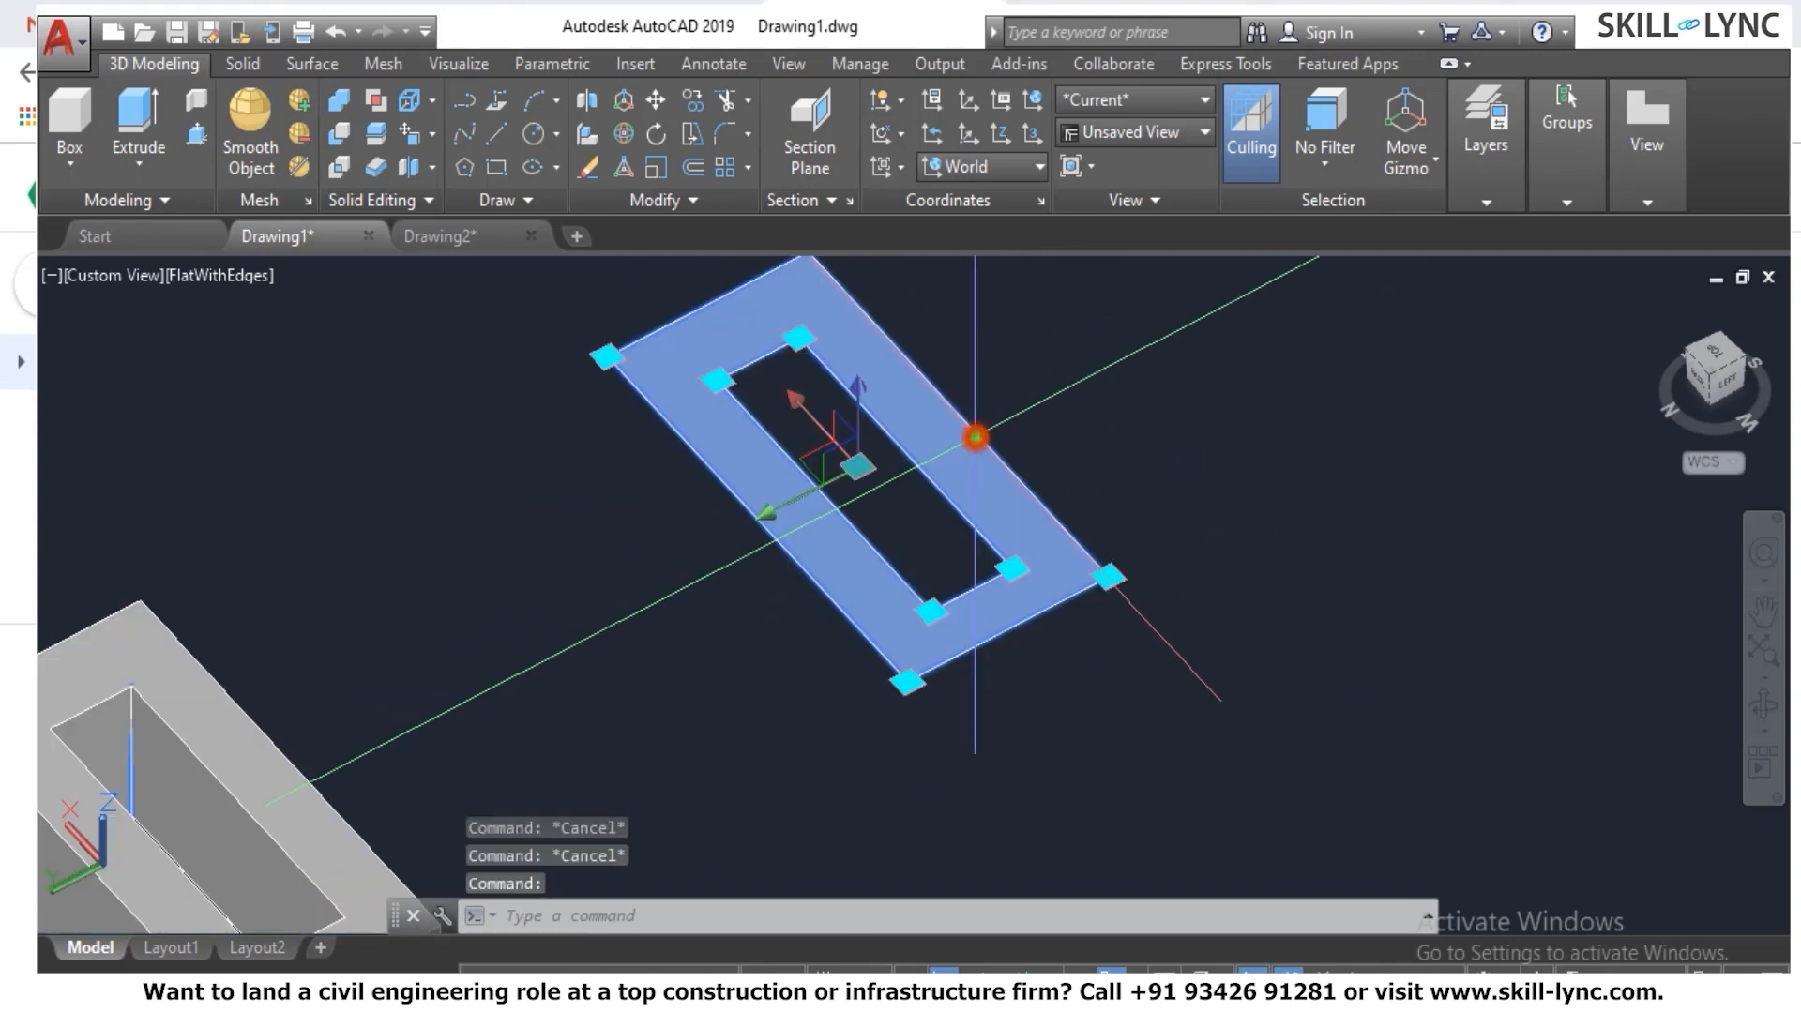
right_click(975, 437)
left_click(1073, 957)
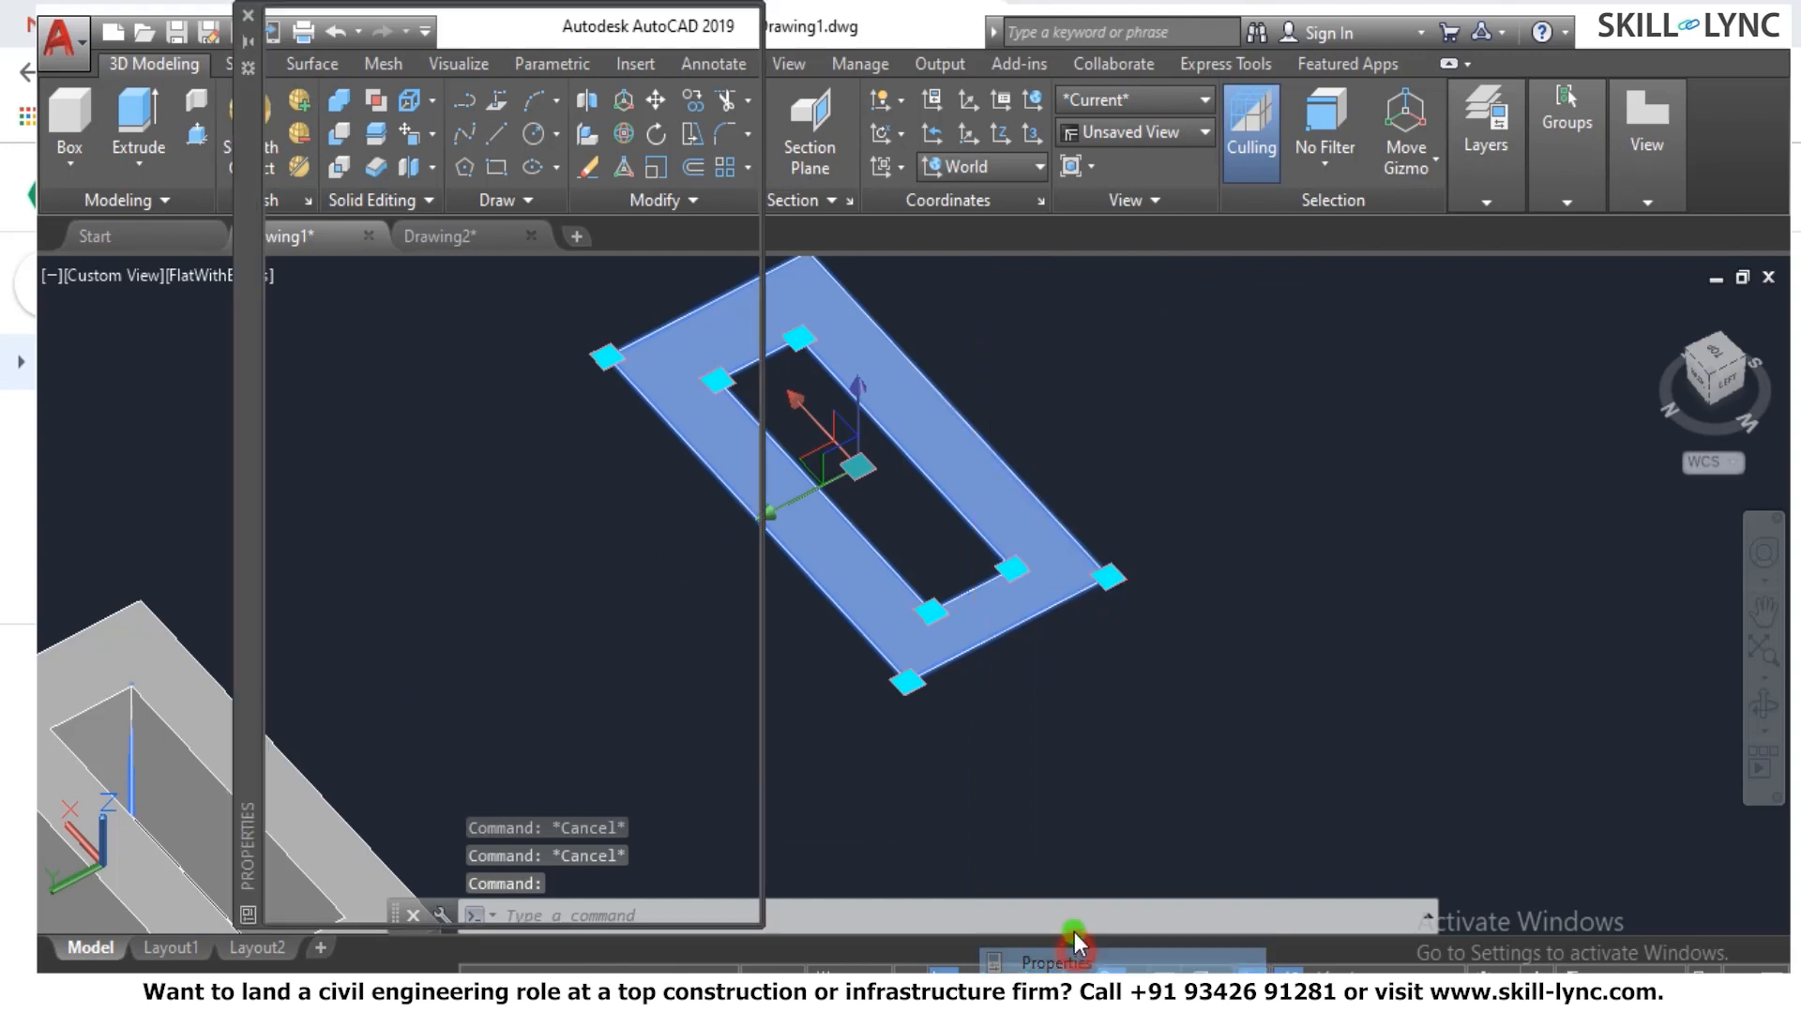
left_click(249, 16)
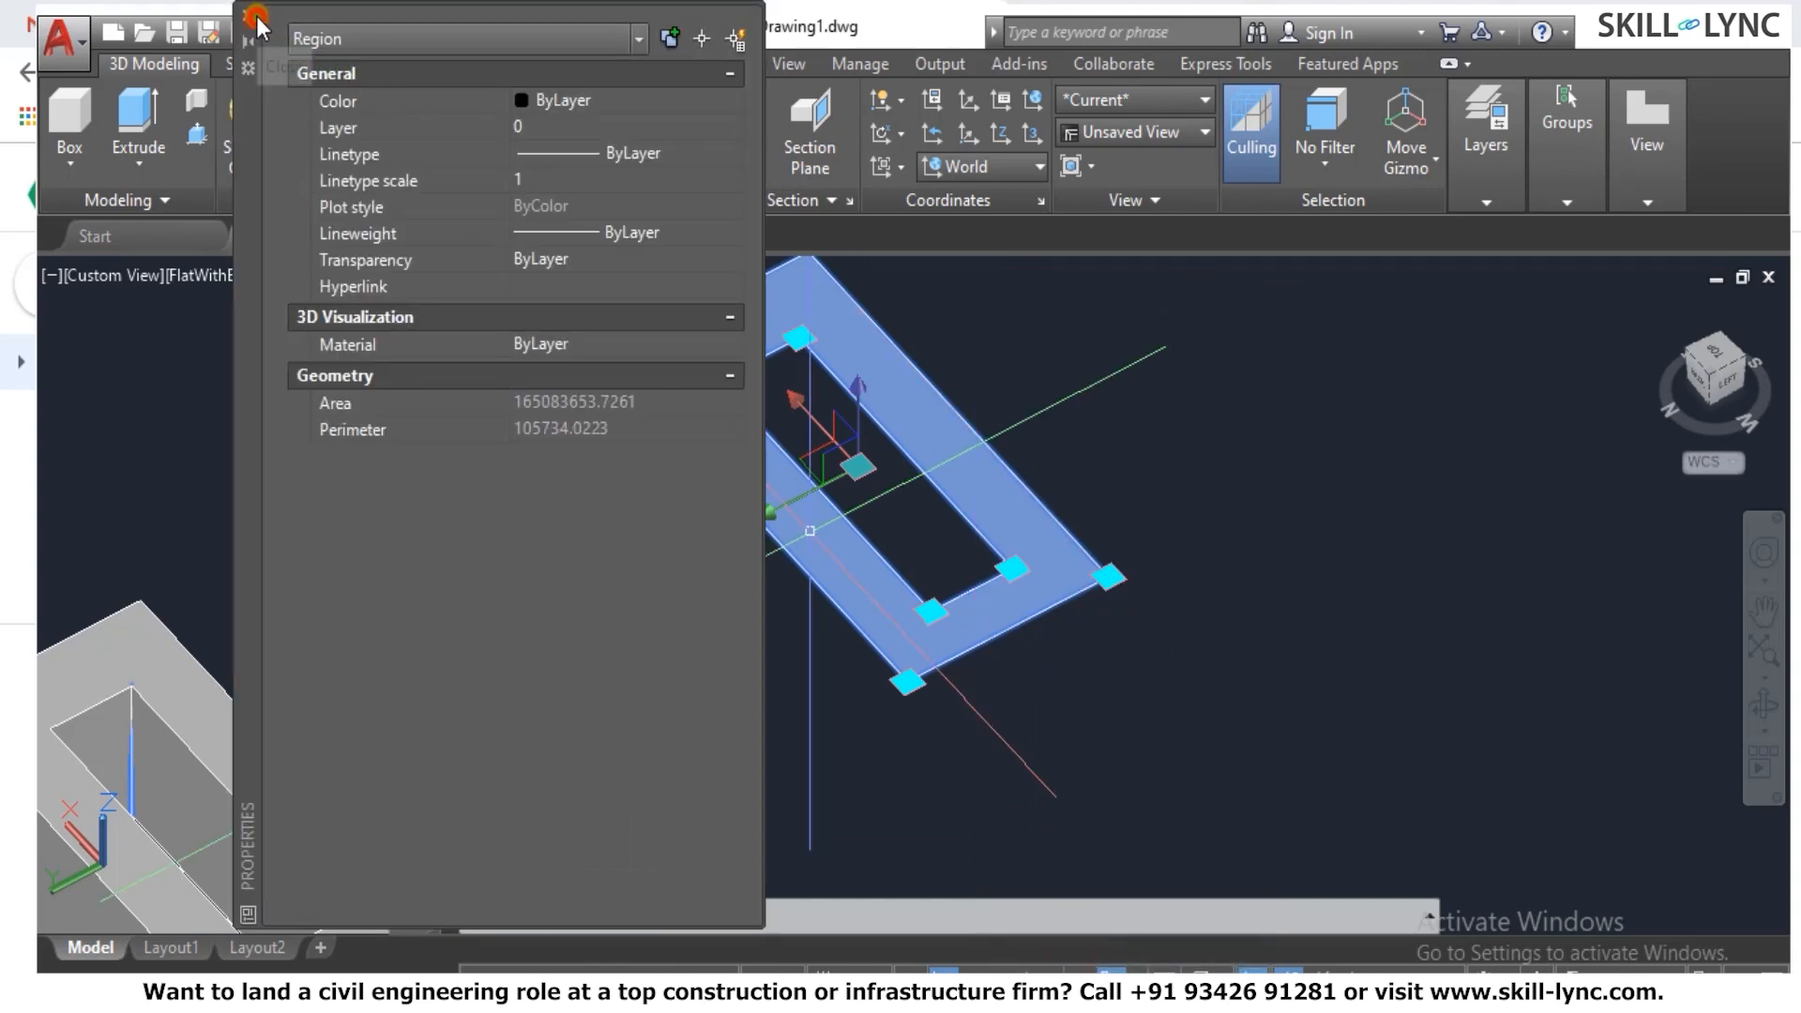
key("Escape")
key("Escape")
key("Escape")
Explode the copied top face into separate lines.
type("x")
key("Return")
left_click(1111, 614)
left_click(980, 562)
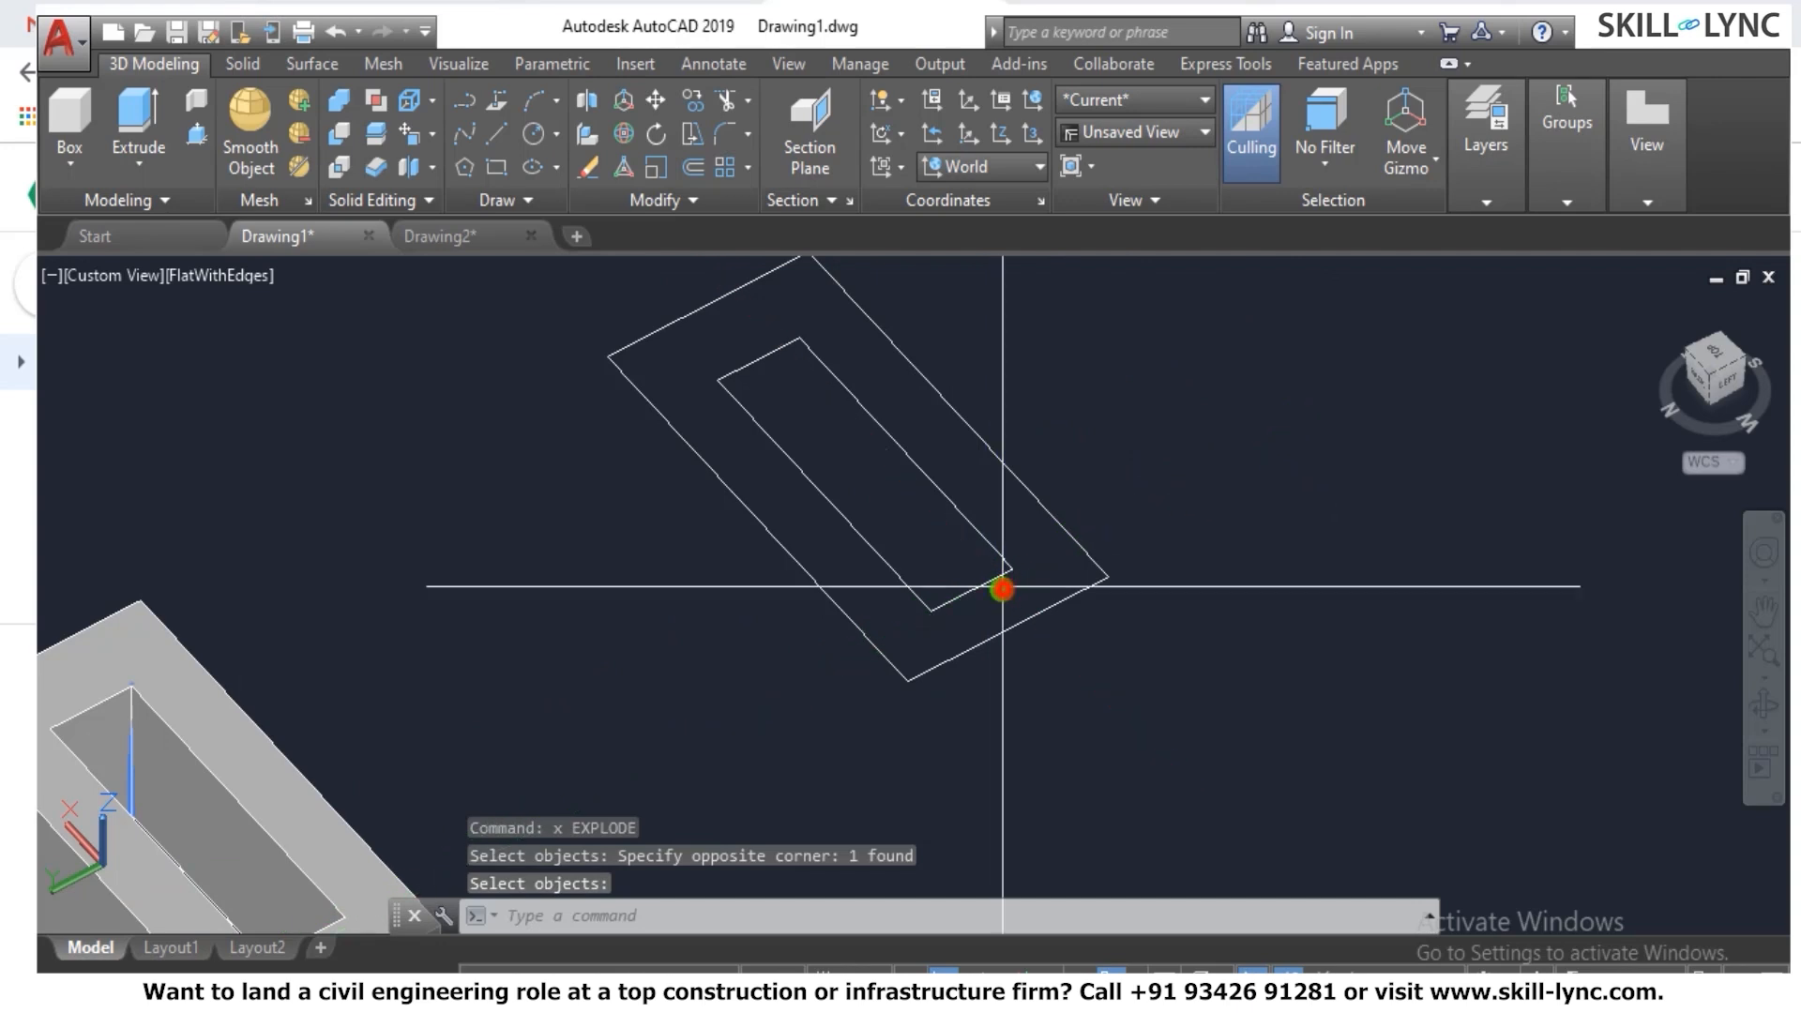
key("Return")
left_click(994, 577)
key("Escape")
key("Escape")
Copy the box's visible short end face with the SOLIDEDIT face Copy option, place it beside the box, and exit face editing.
scroll(1039, 558, "down", 3)
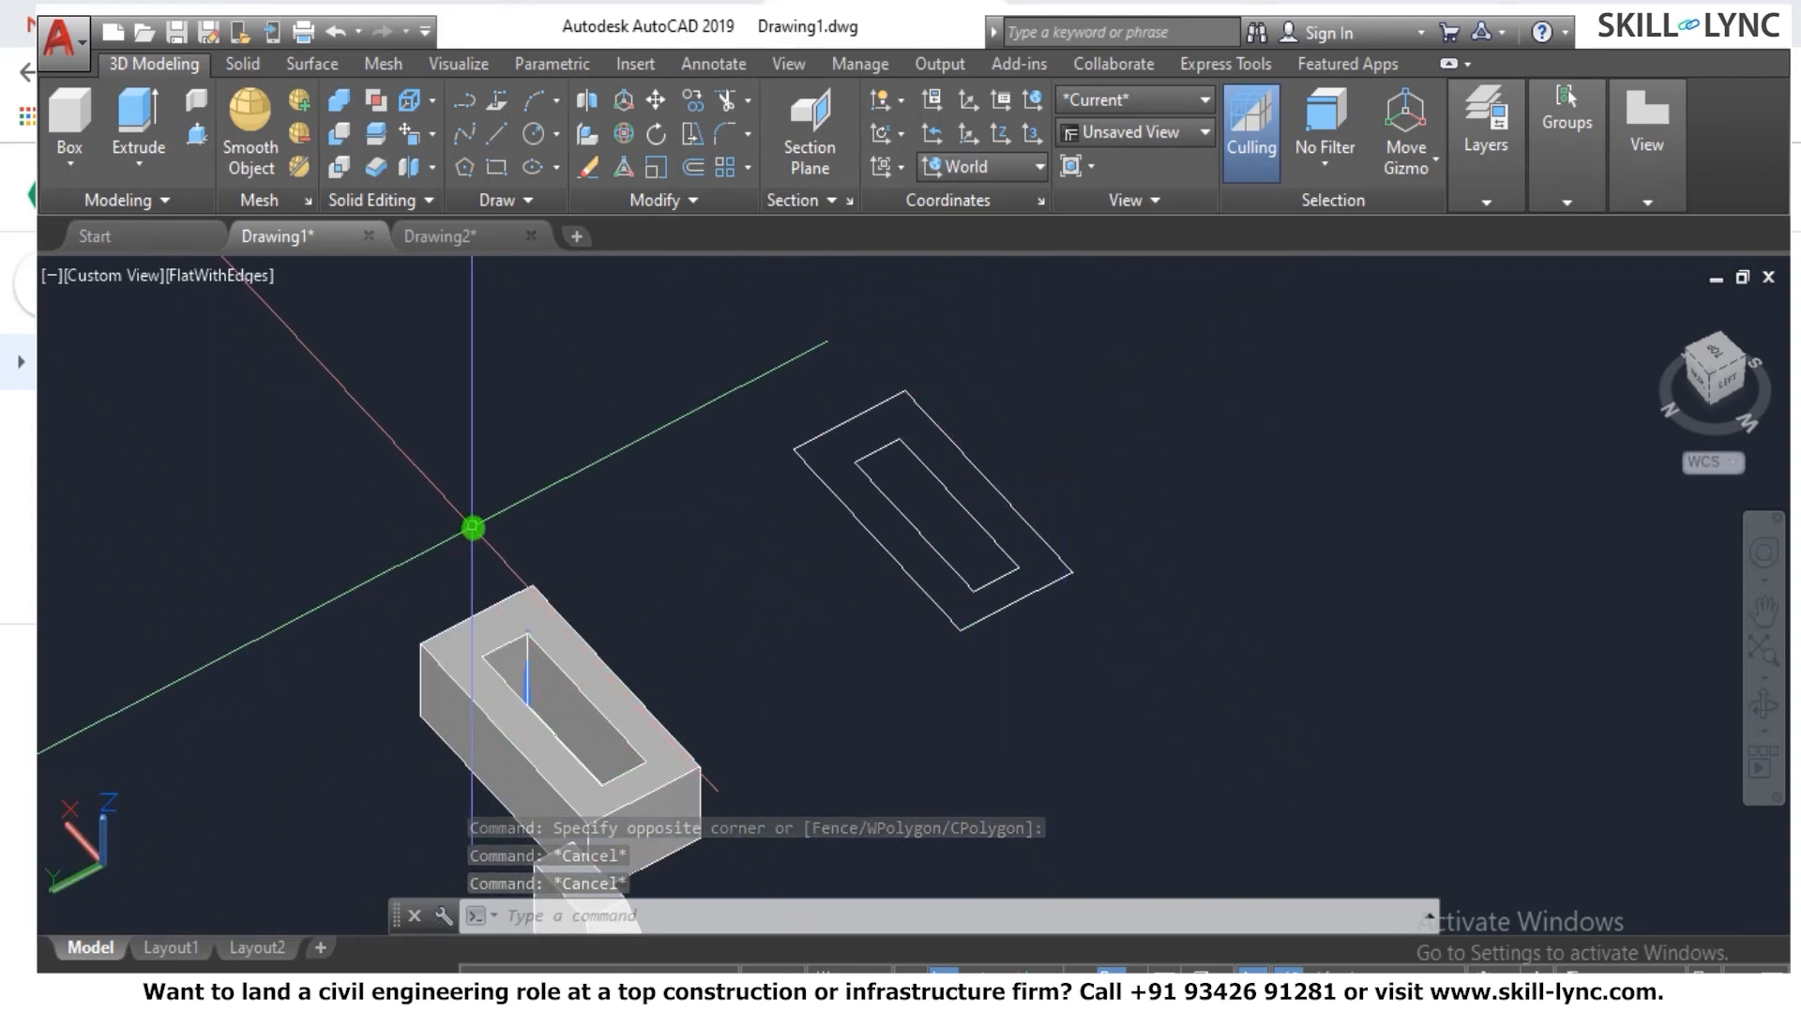
scroll(482, 623, "down", 3)
scroll(503, 673, "up", 2)
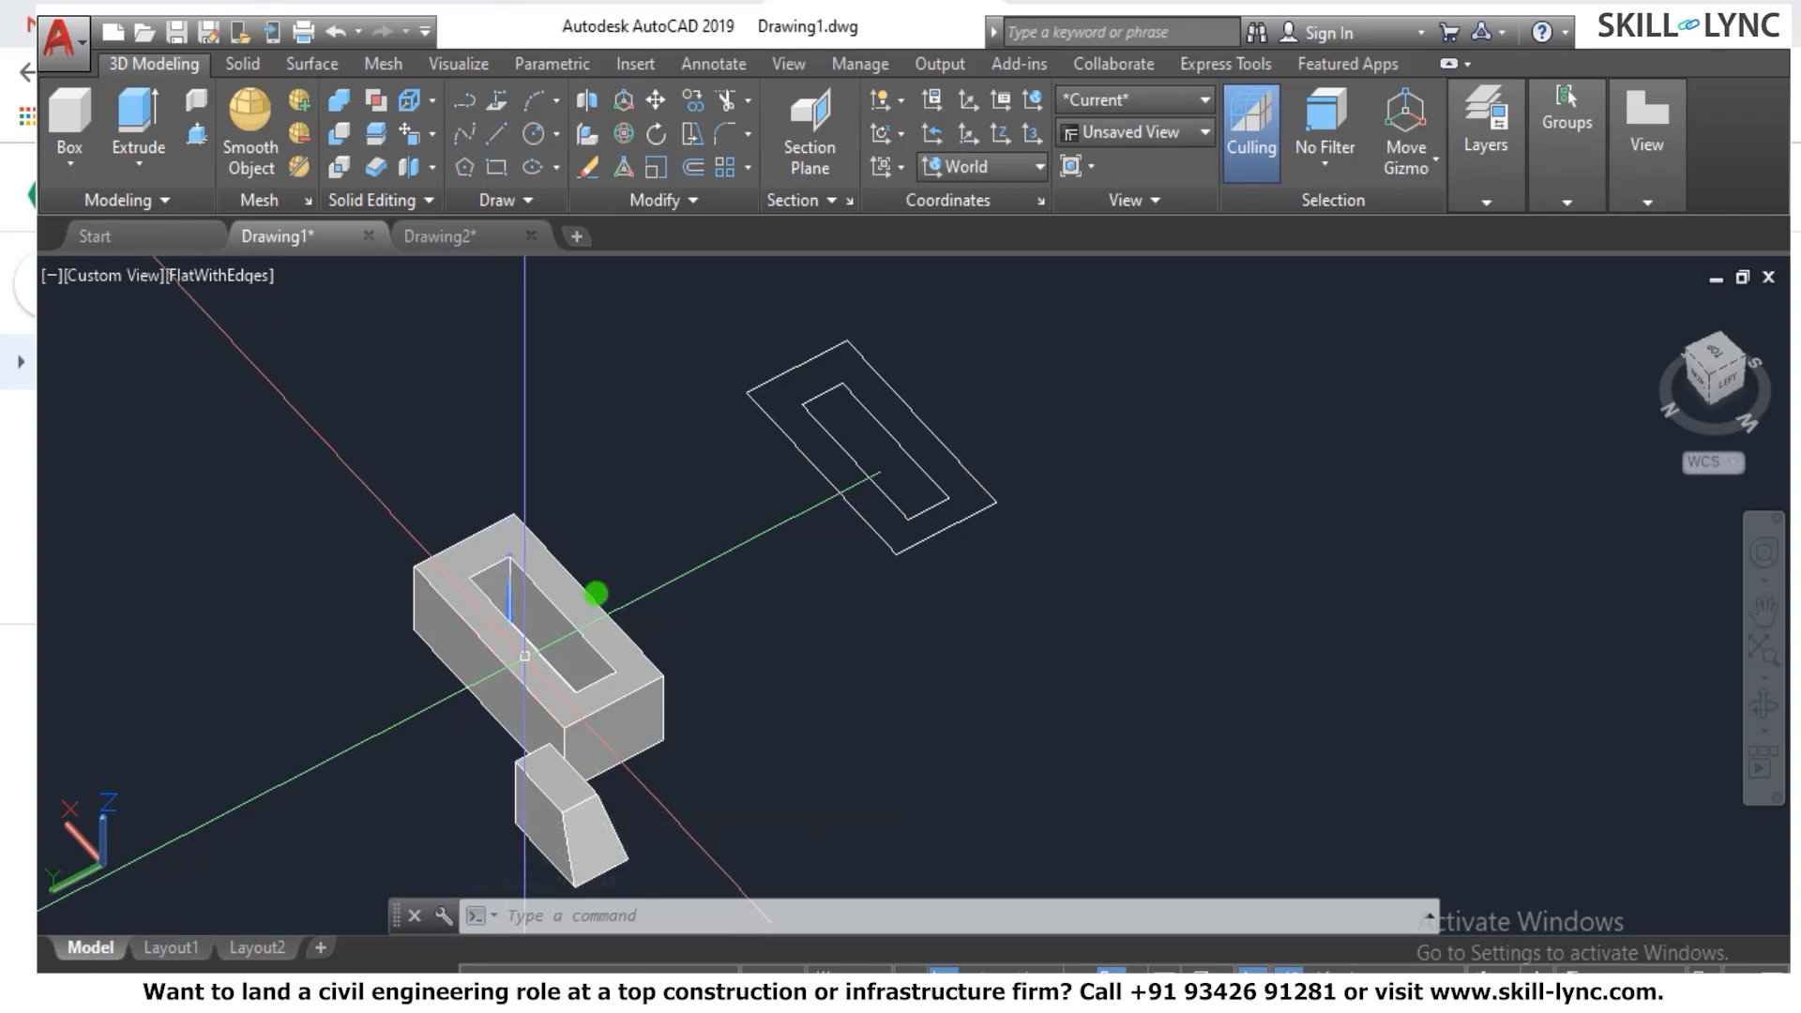
key("Escape")
scroll(623, 603, "up", 5)
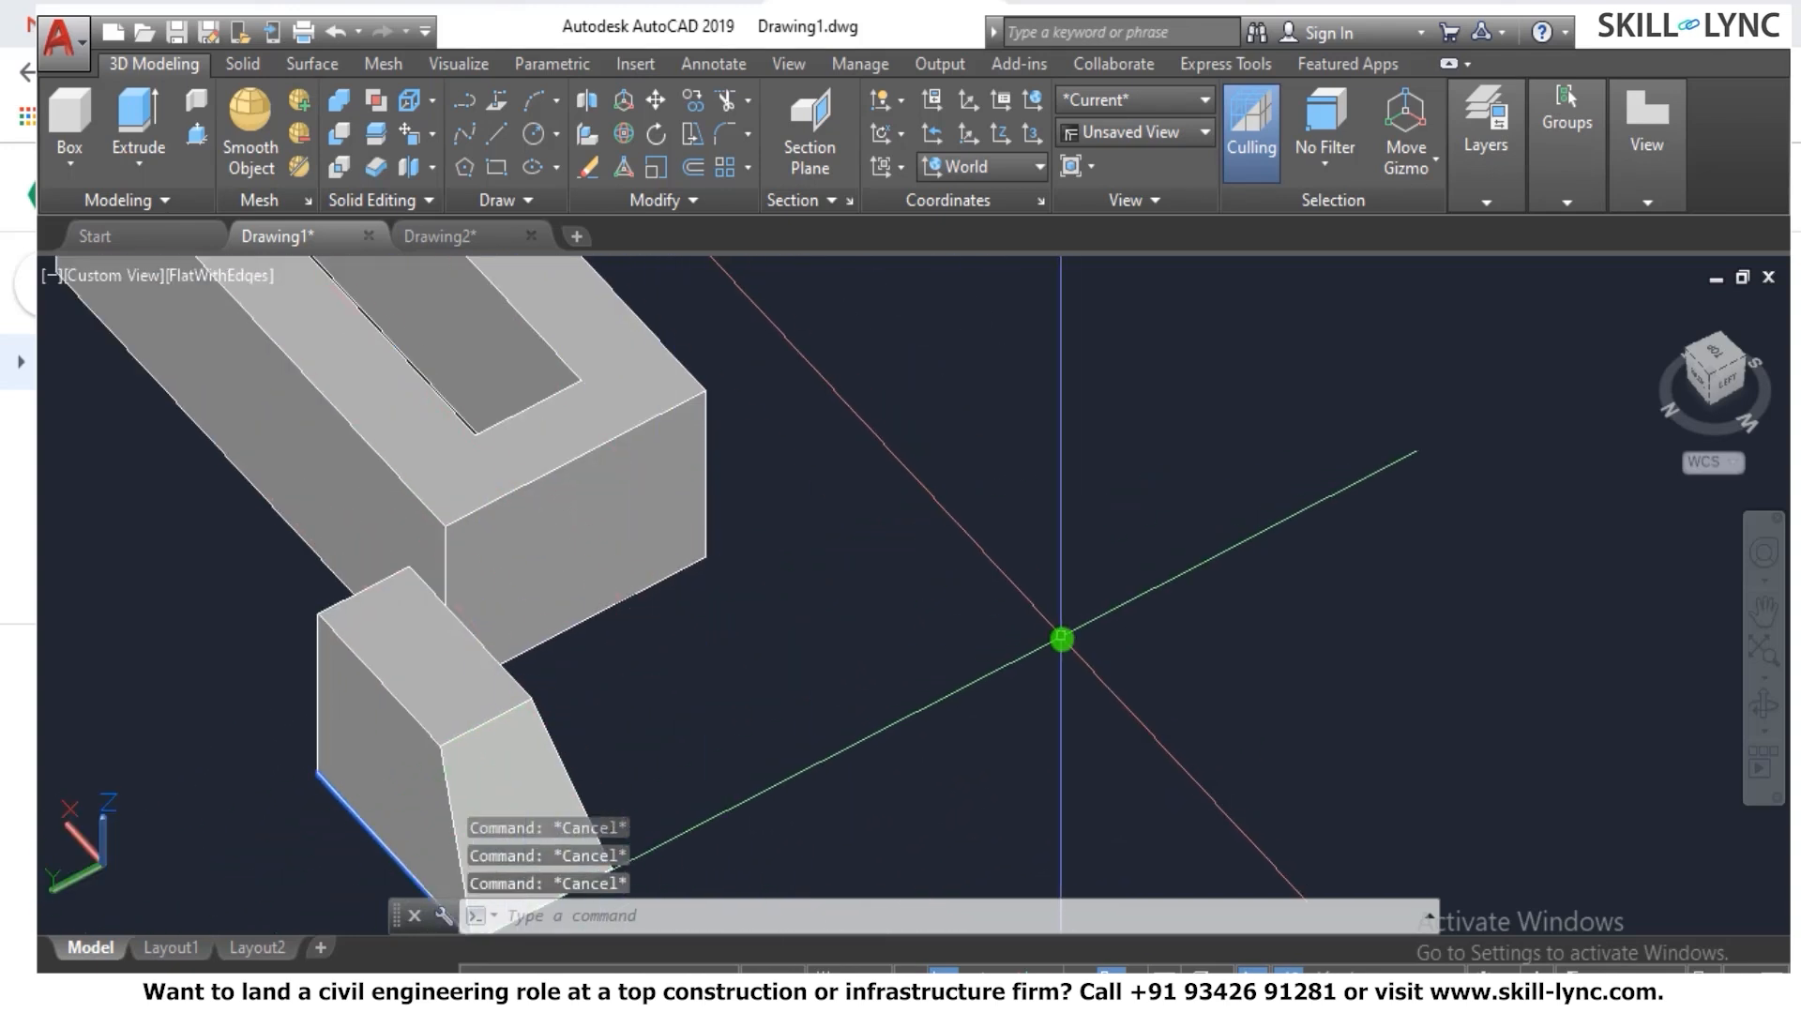
type("solid")
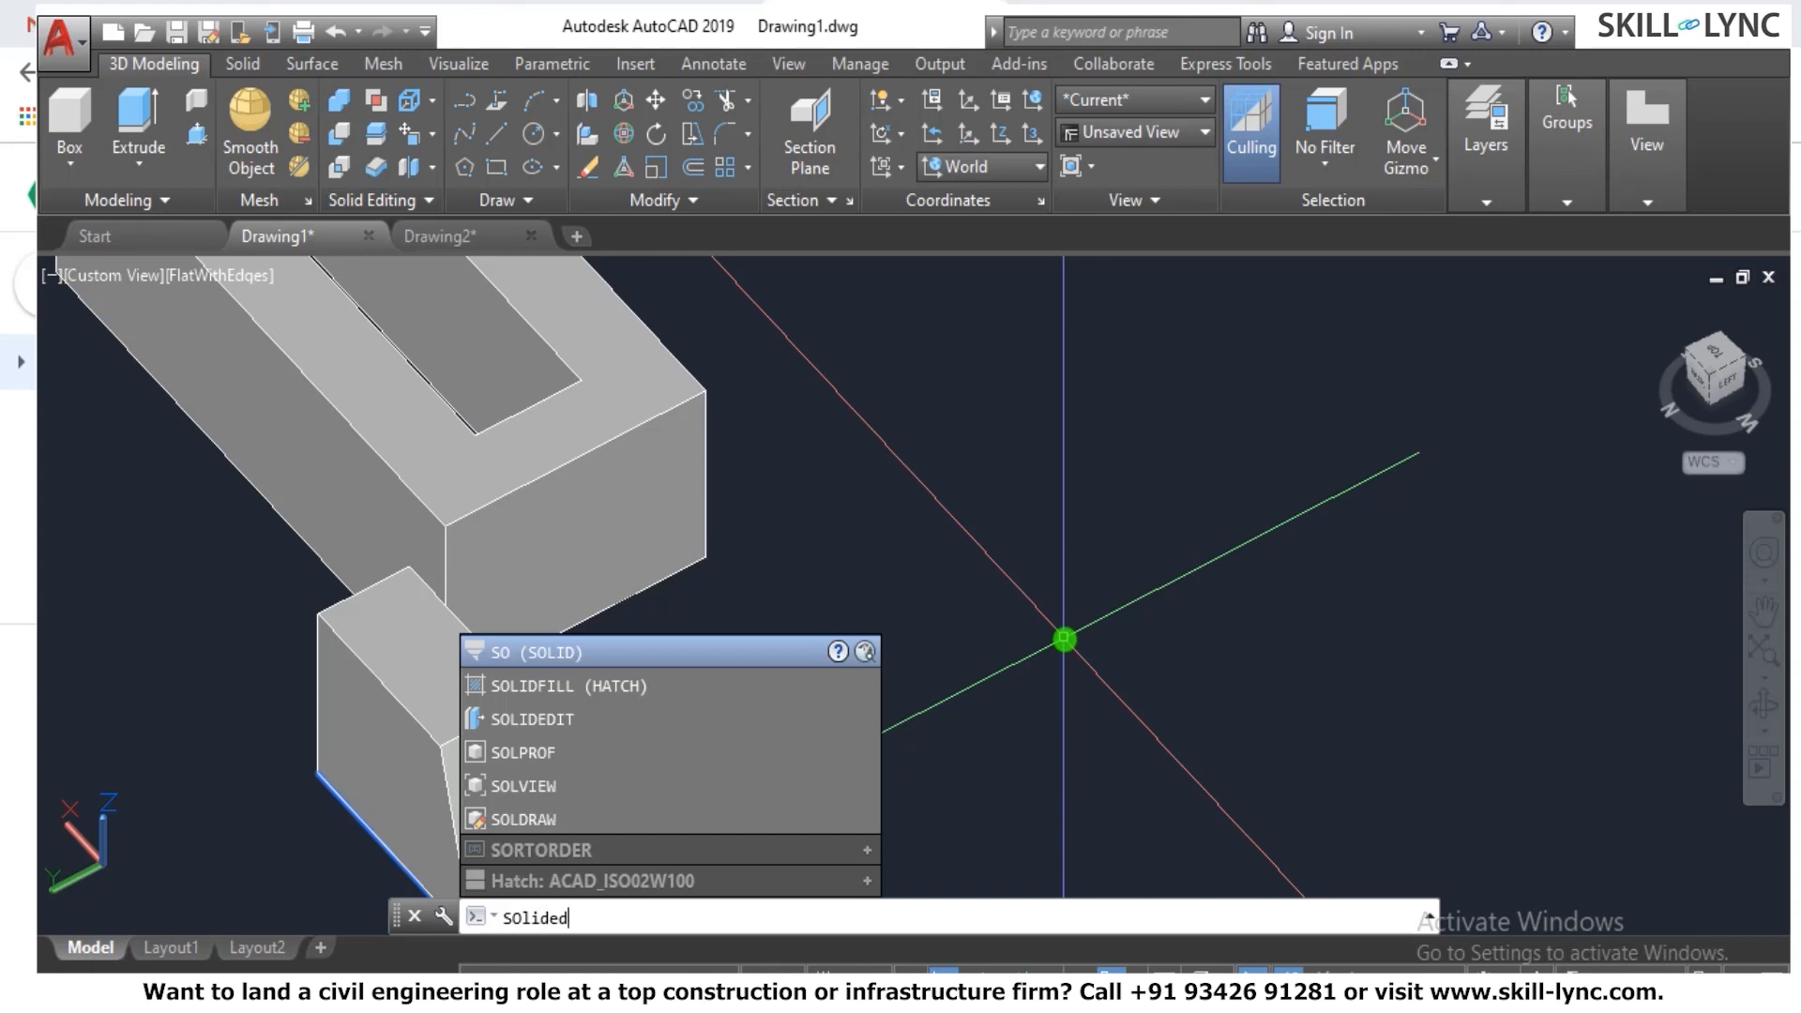
type("s edit")
key("Return")
type("c")
key("Return")
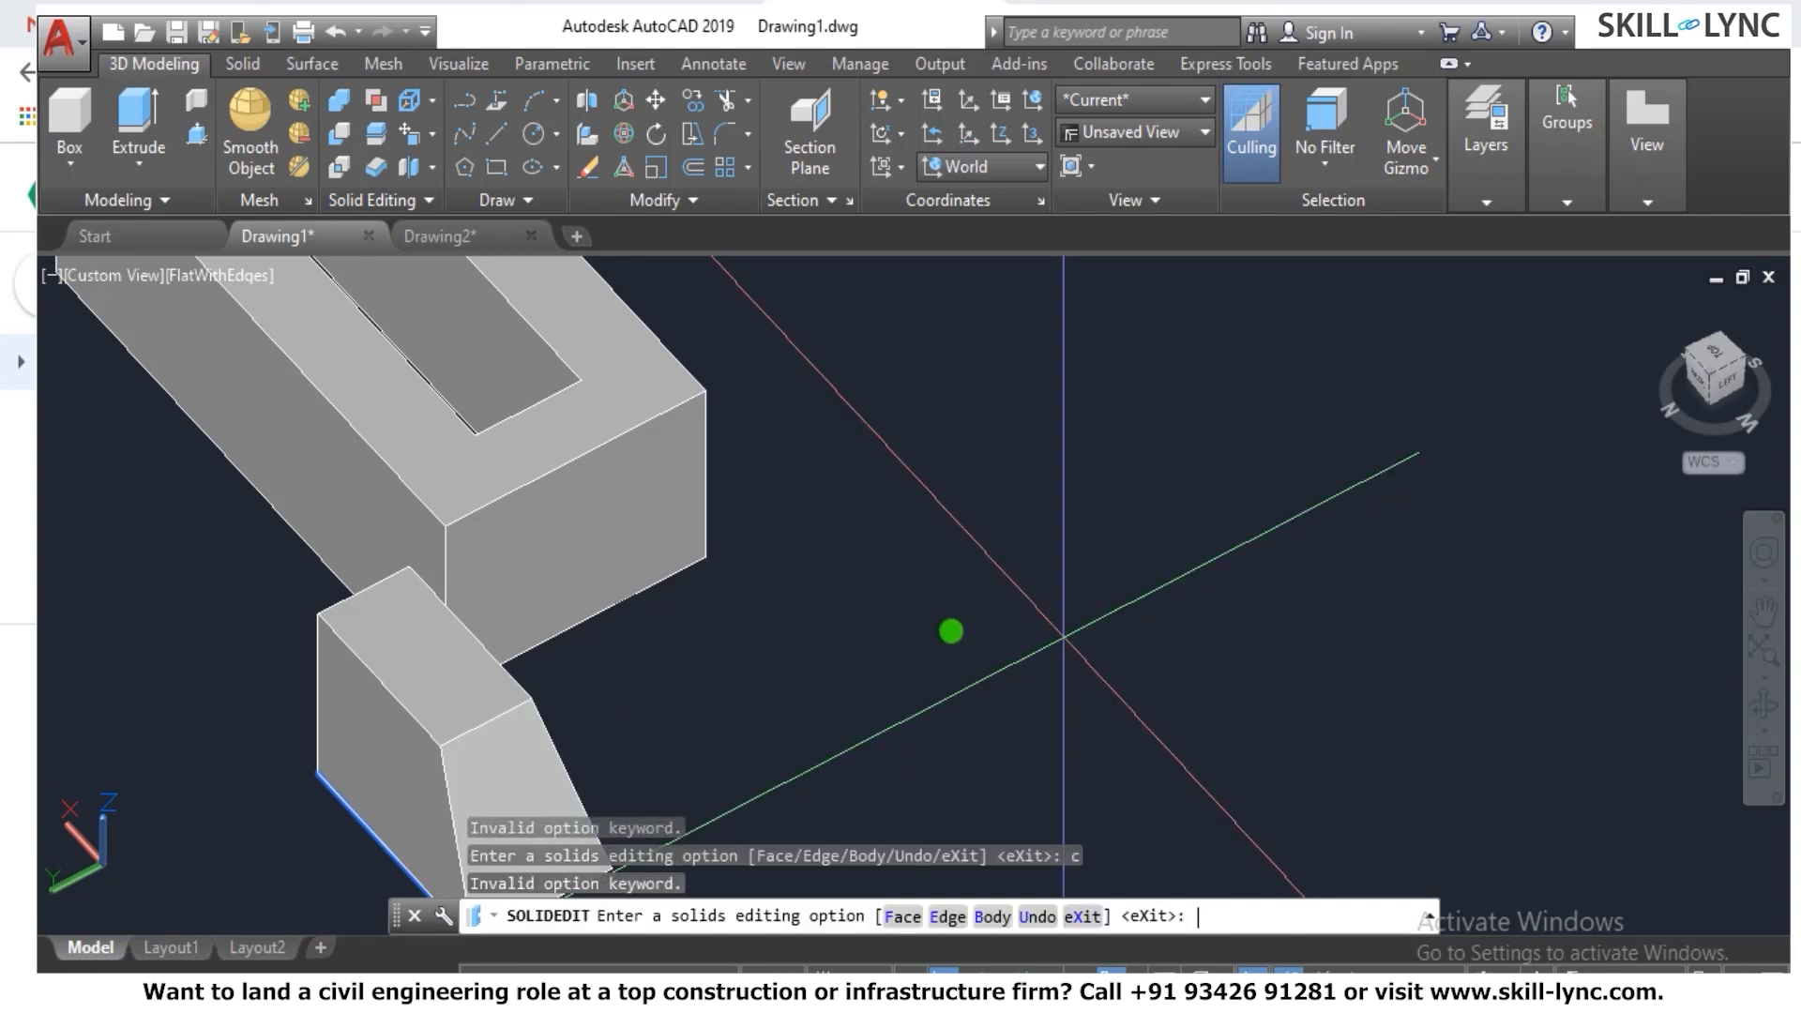
type("f")
key("Return")
type("c")
key("Return")
left_click(623, 524)
key("Return")
left_click(701, 569)
left_click(1025, 470)
scroll(1025, 470, "down", 2)
scroll(1032, 530, "up", 3)
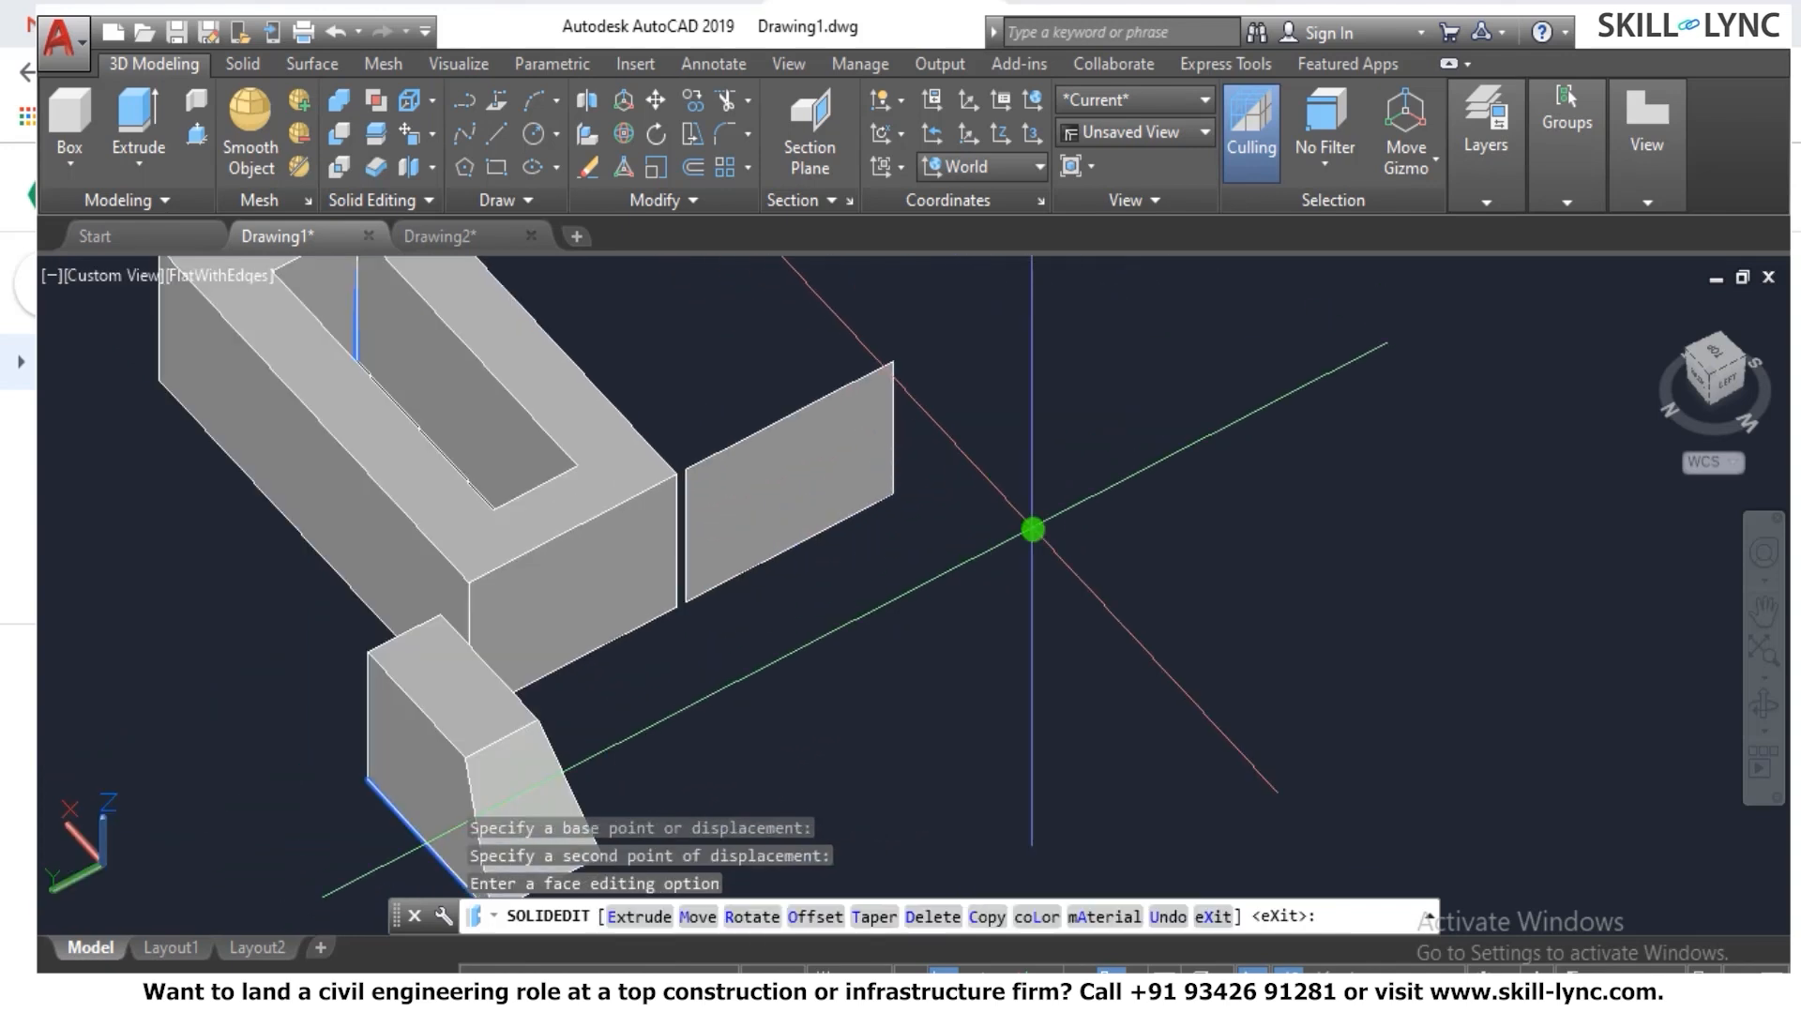
key("Escape")
Move the copied end face farther away from the box.
type("m")
key("Return")
left_click(928, 498)
left_click(871, 482)
key("Return")
left_click(948, 595)
left_click(1048, 545)
key("Escape")
key("Escape")
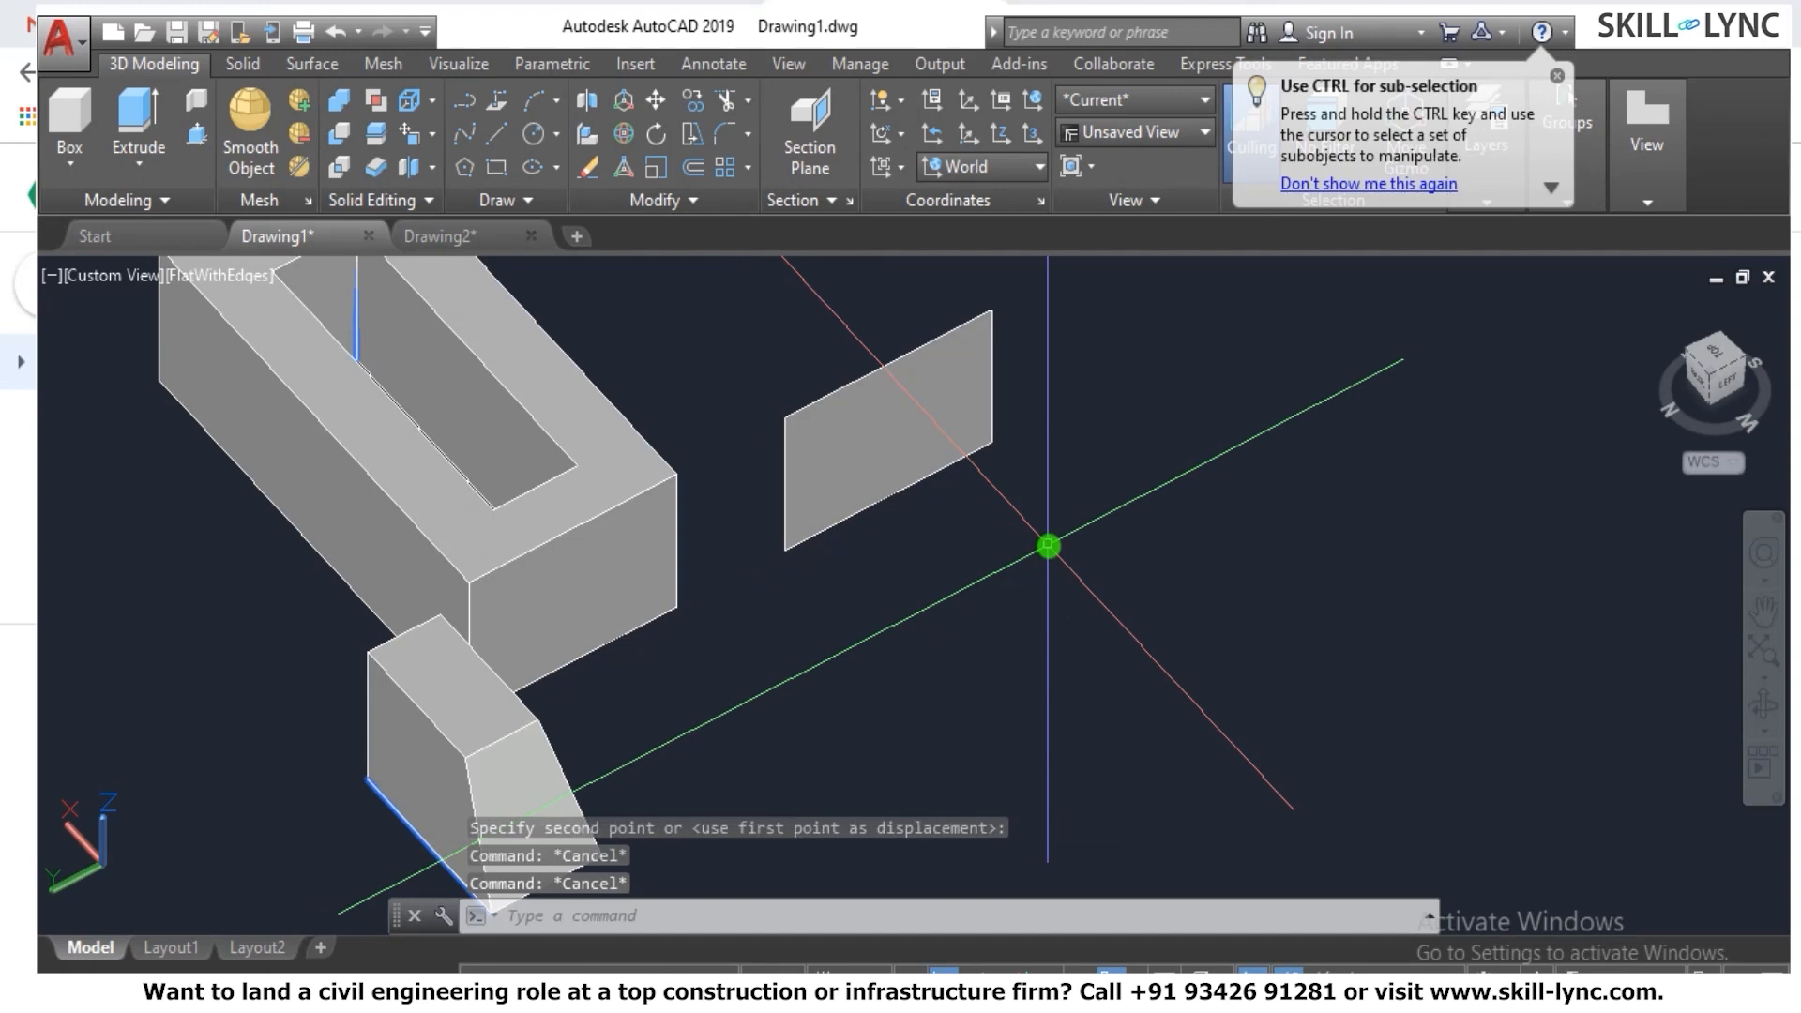
Explode the copied end face into separate lines.
type("x")
key("Return")
left_click(927, 478)
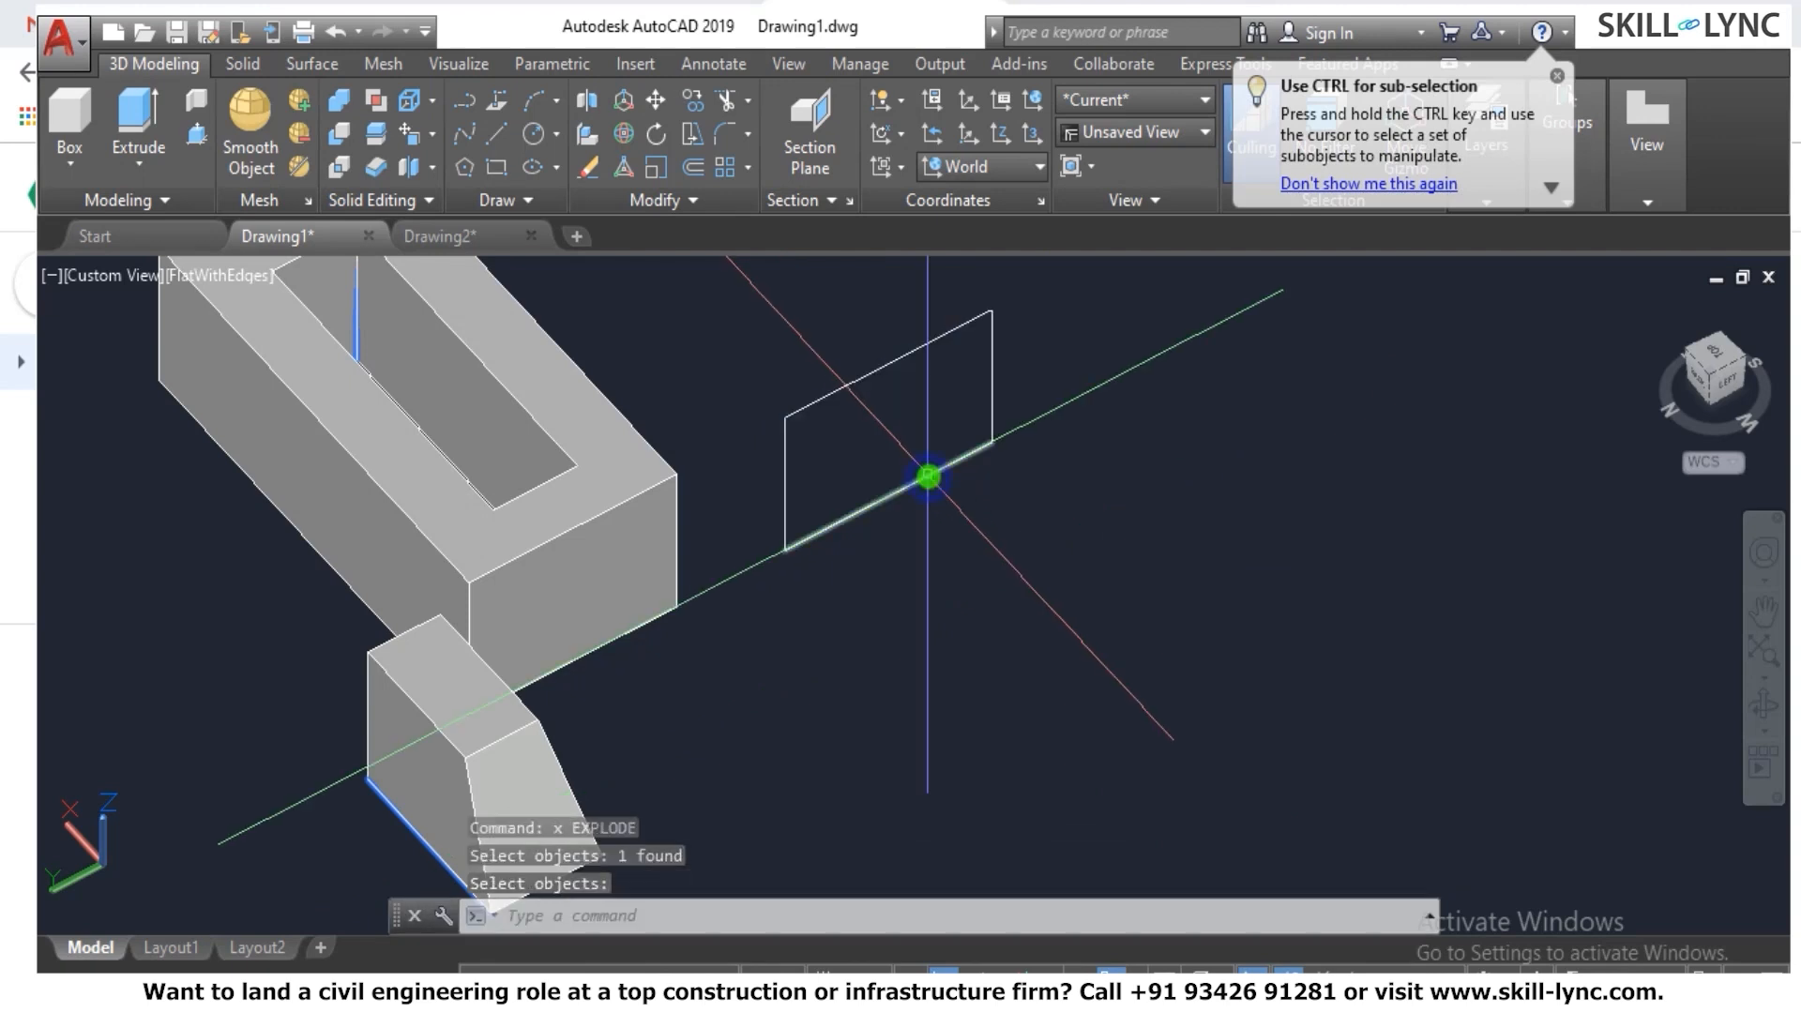
scroll(927, 478, "down", 3)
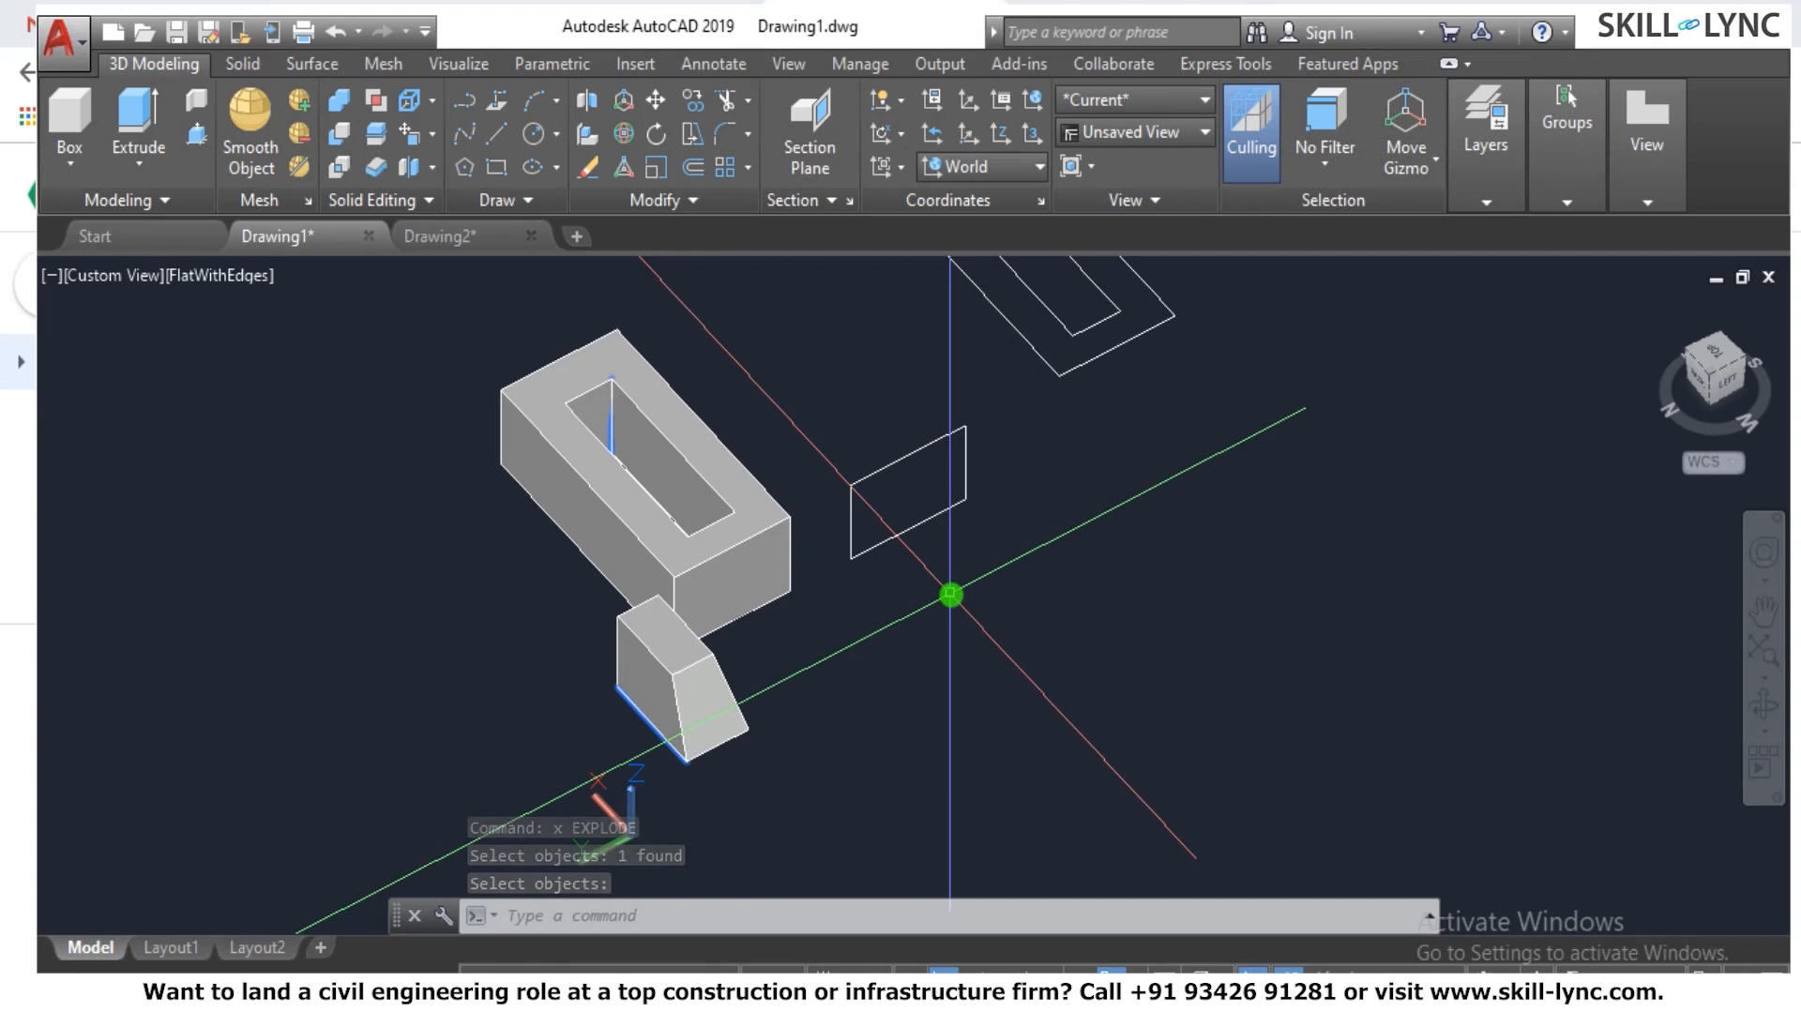
left_click(439, 131)
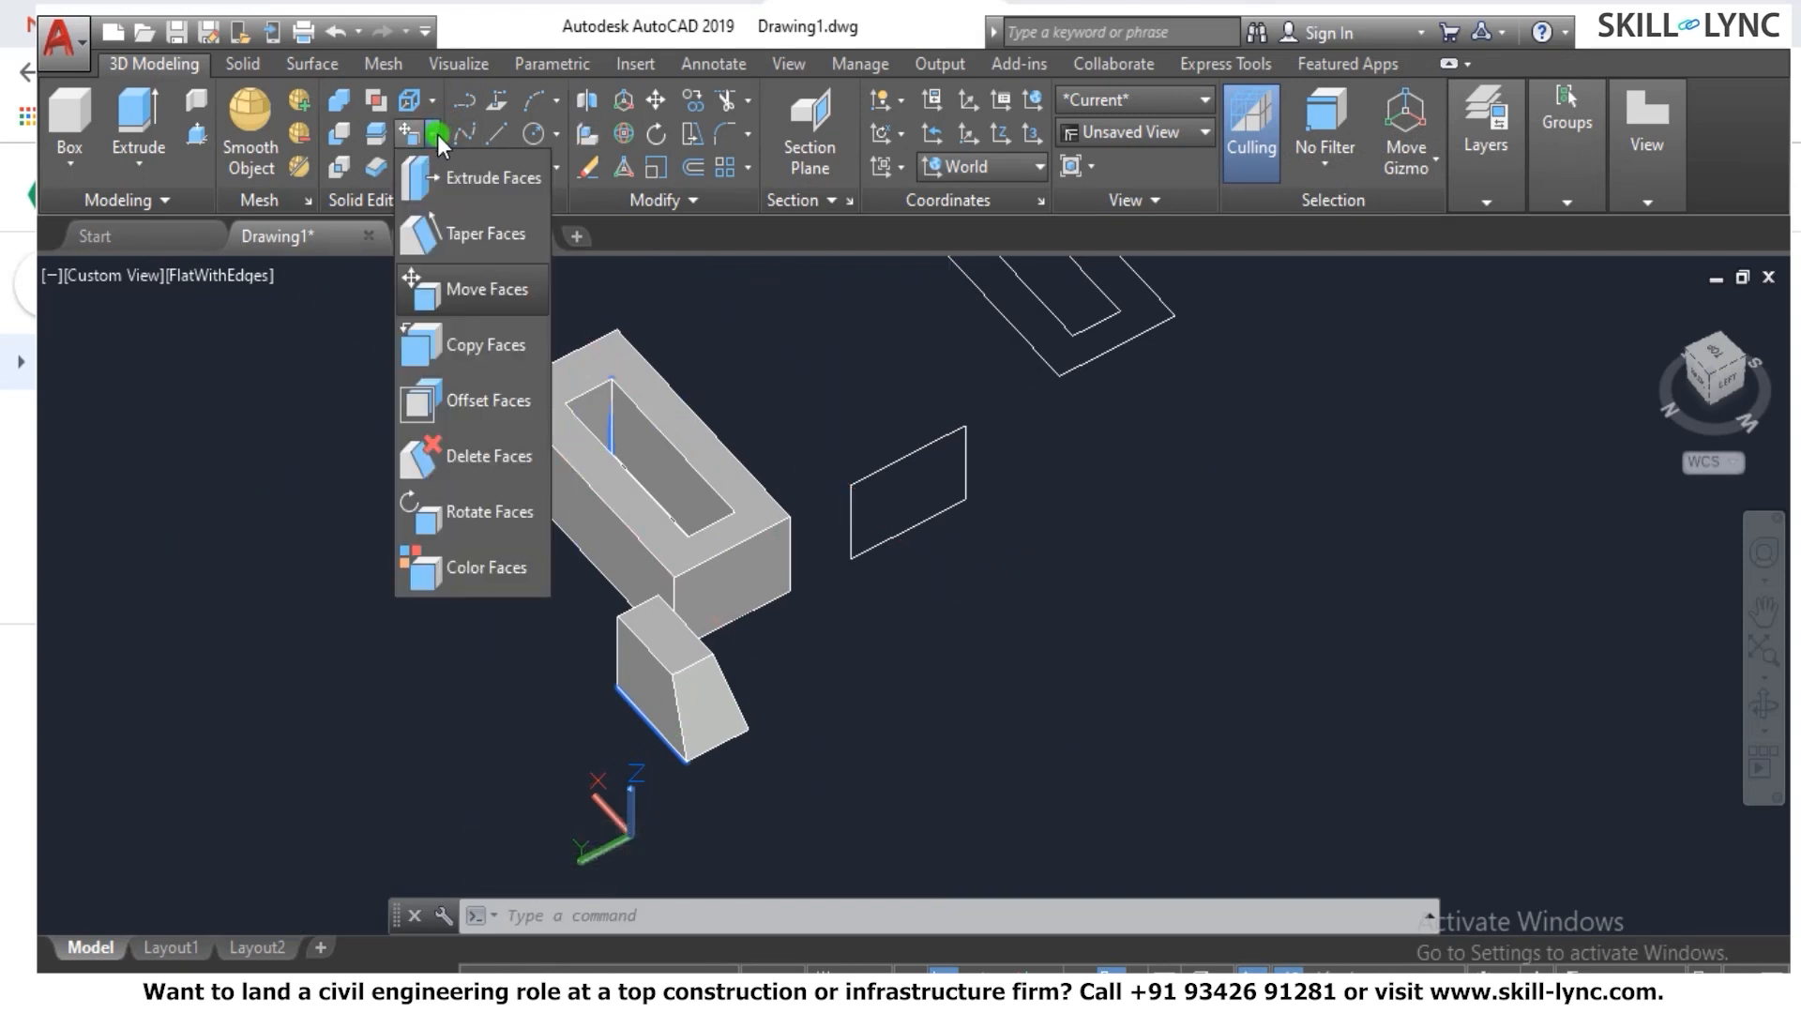
left_click(471, 347)
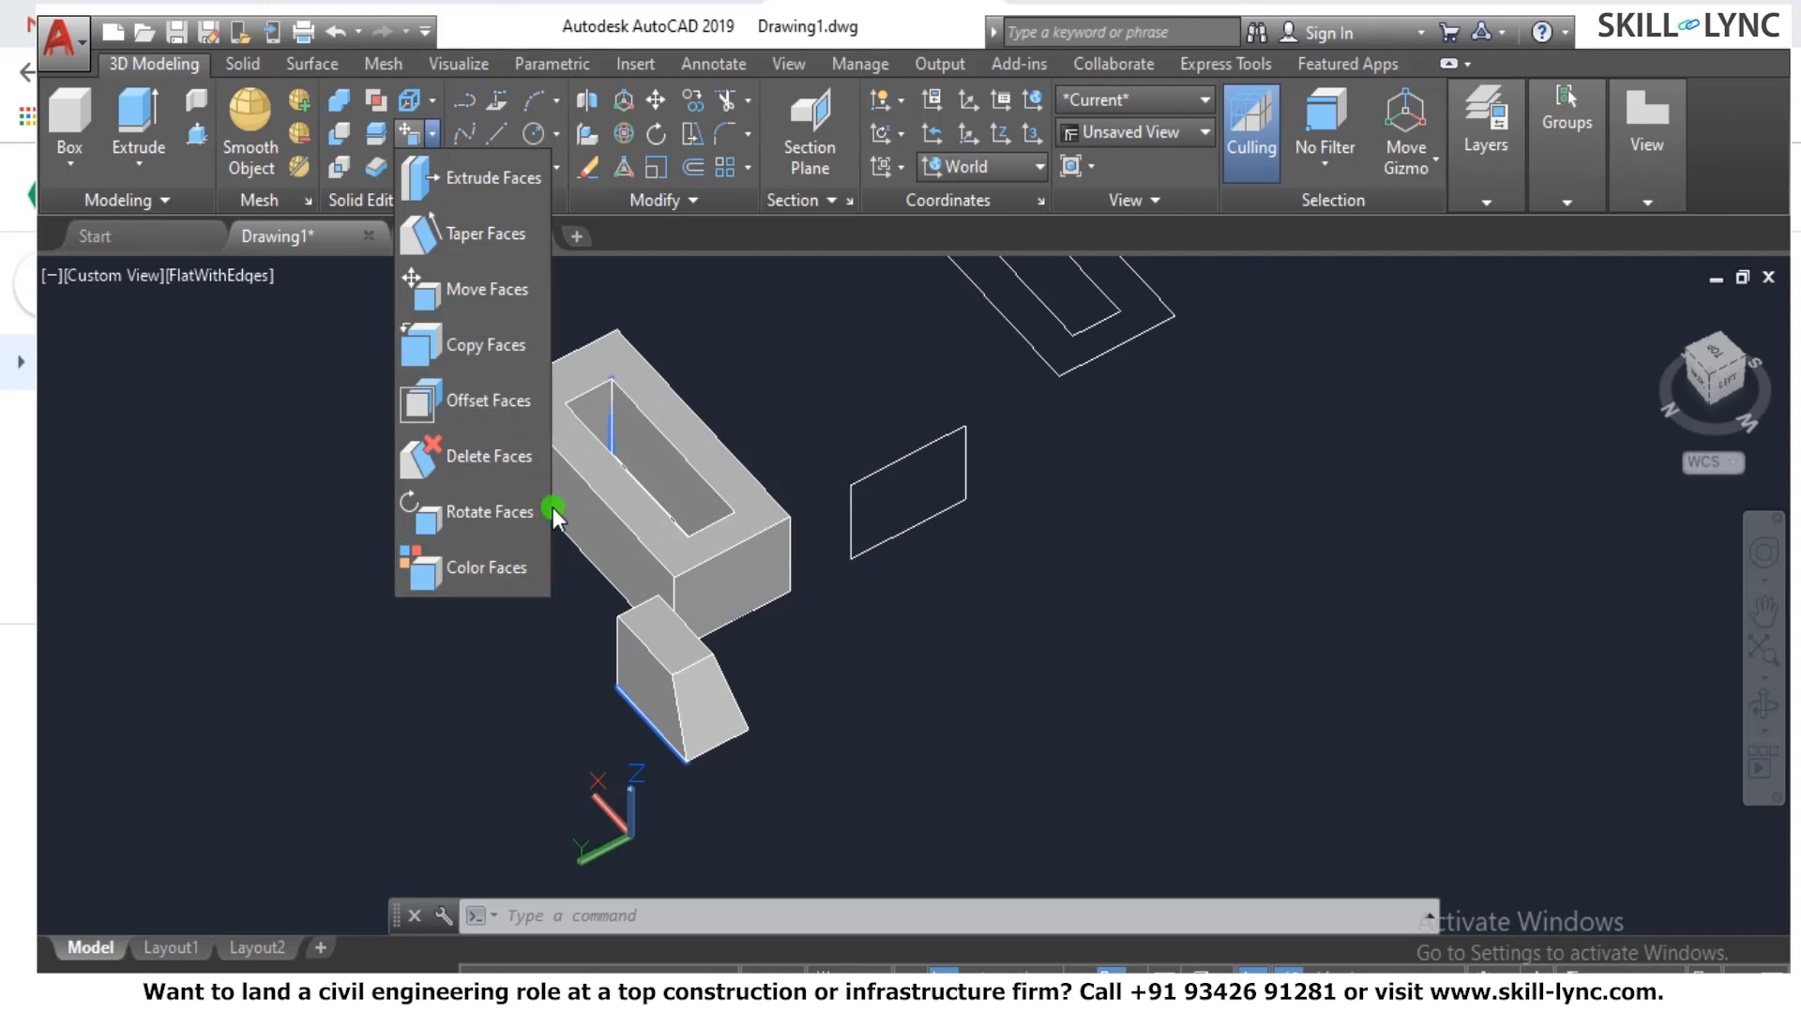
key("Escape")
scroll(649, 364, "up", 1)
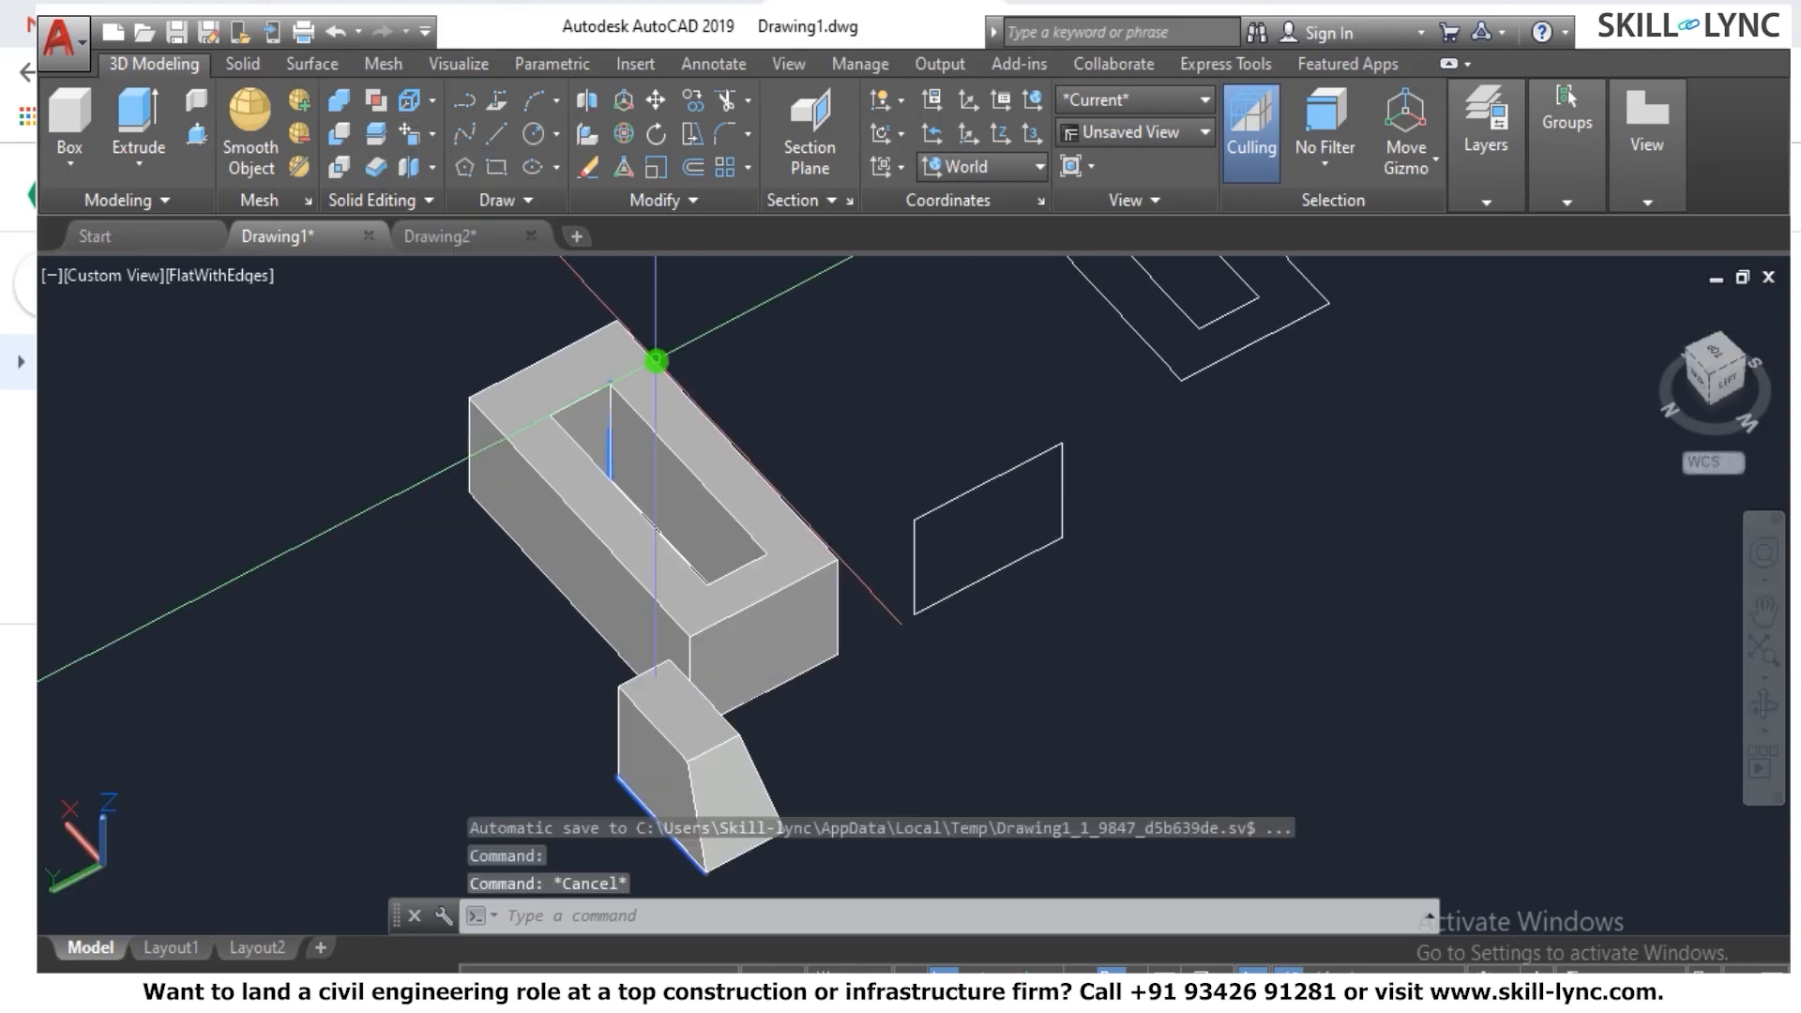
scroll(664, 360, "up", 1)
scroll(664, 360, "down", 1)
scroll(675, 362, "up", 1)
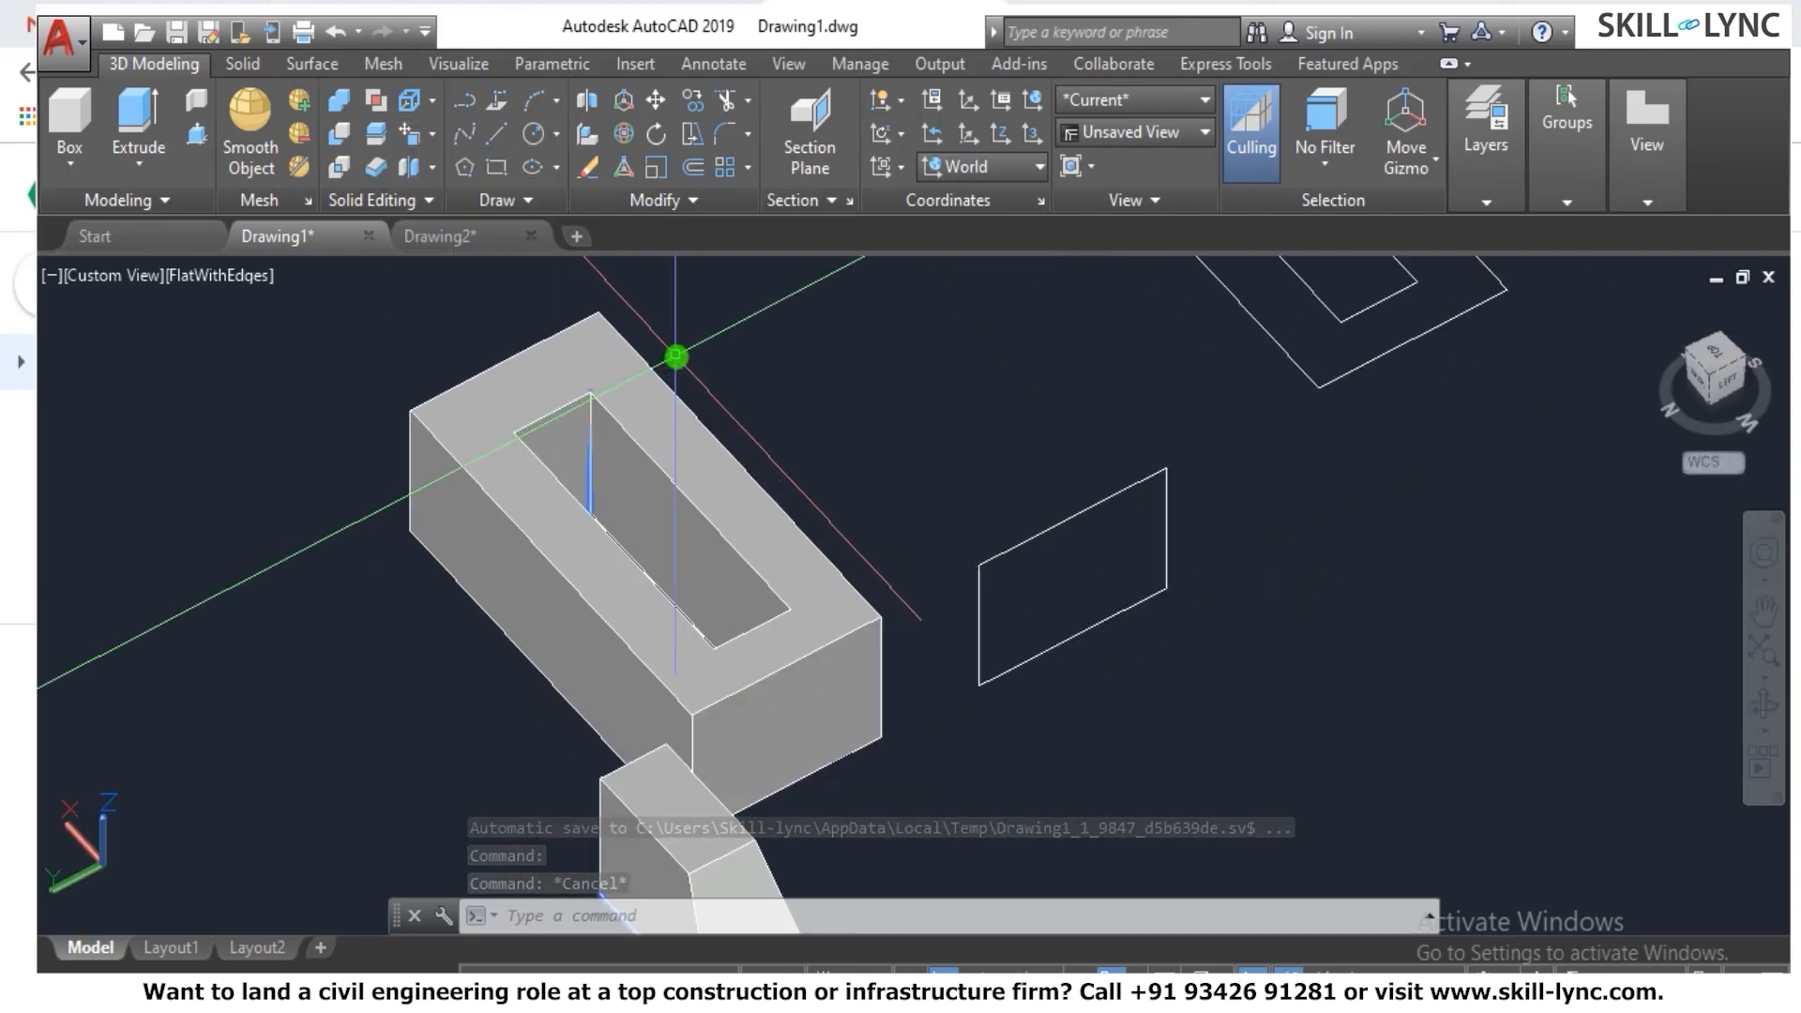
key("Escape")
key("Escape")
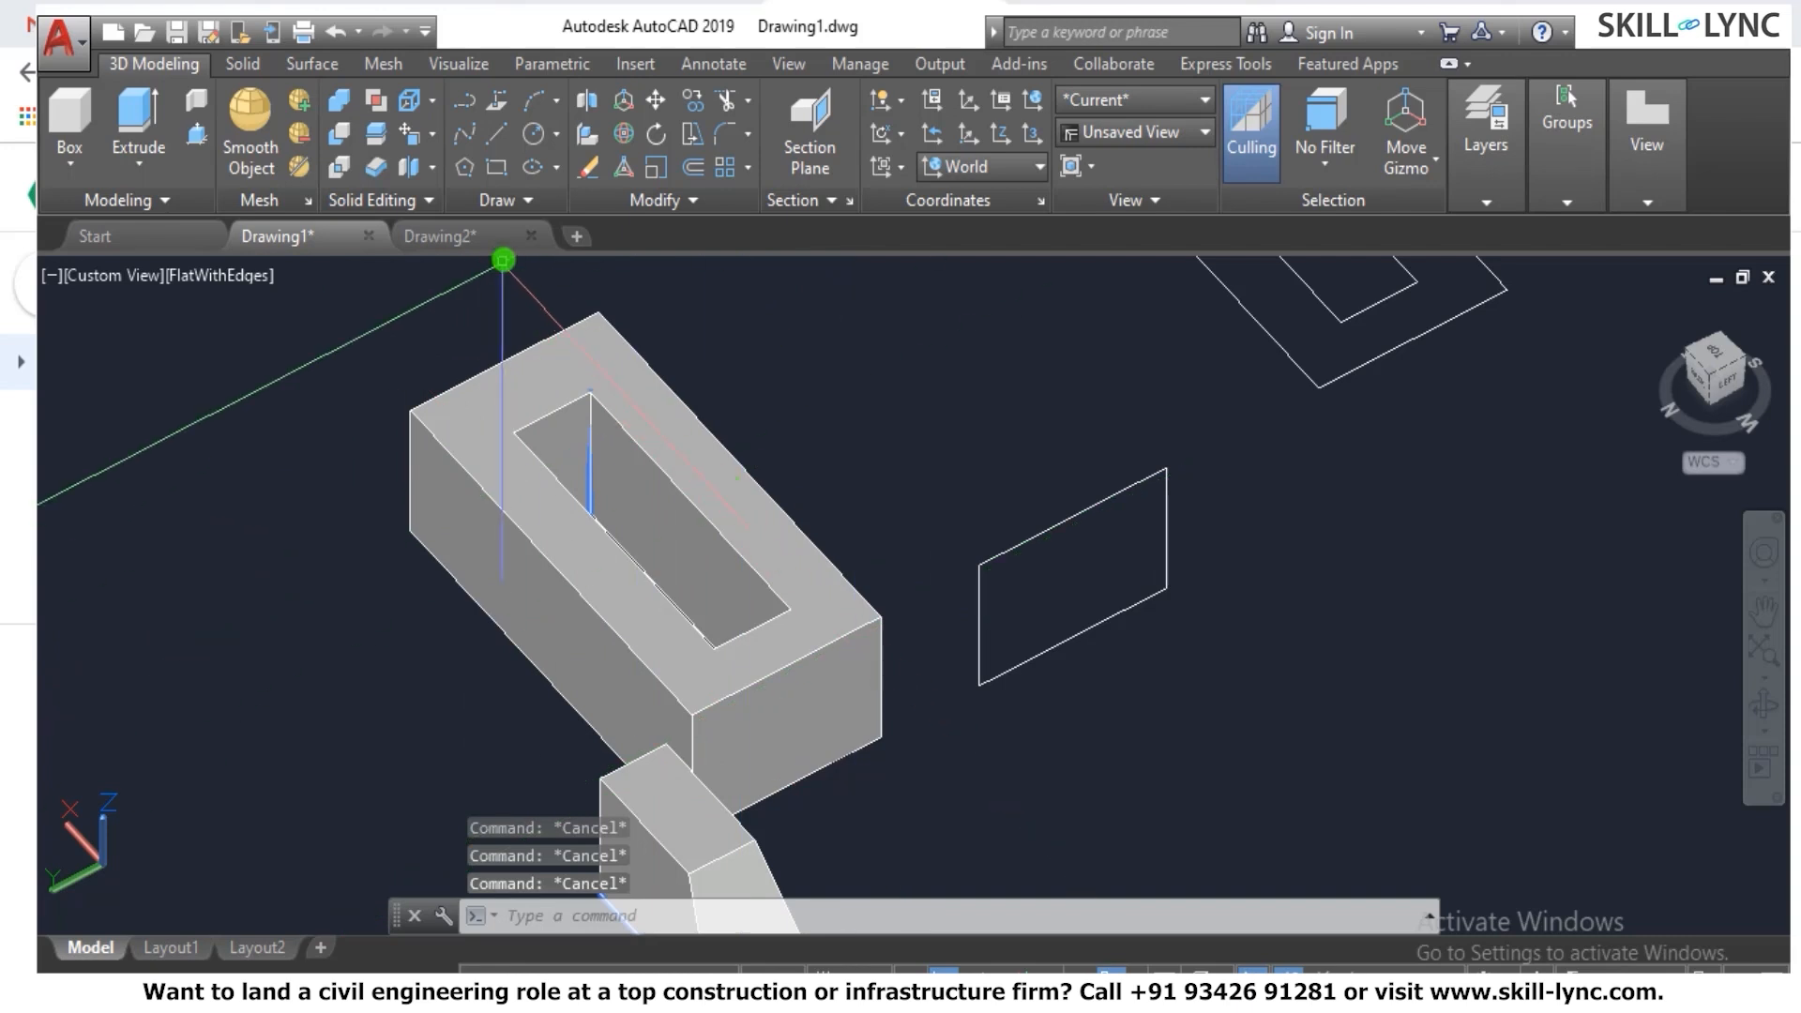
Color the box's top face dark blue with Color Faces, and exit face editing.
left_click(432, 132)
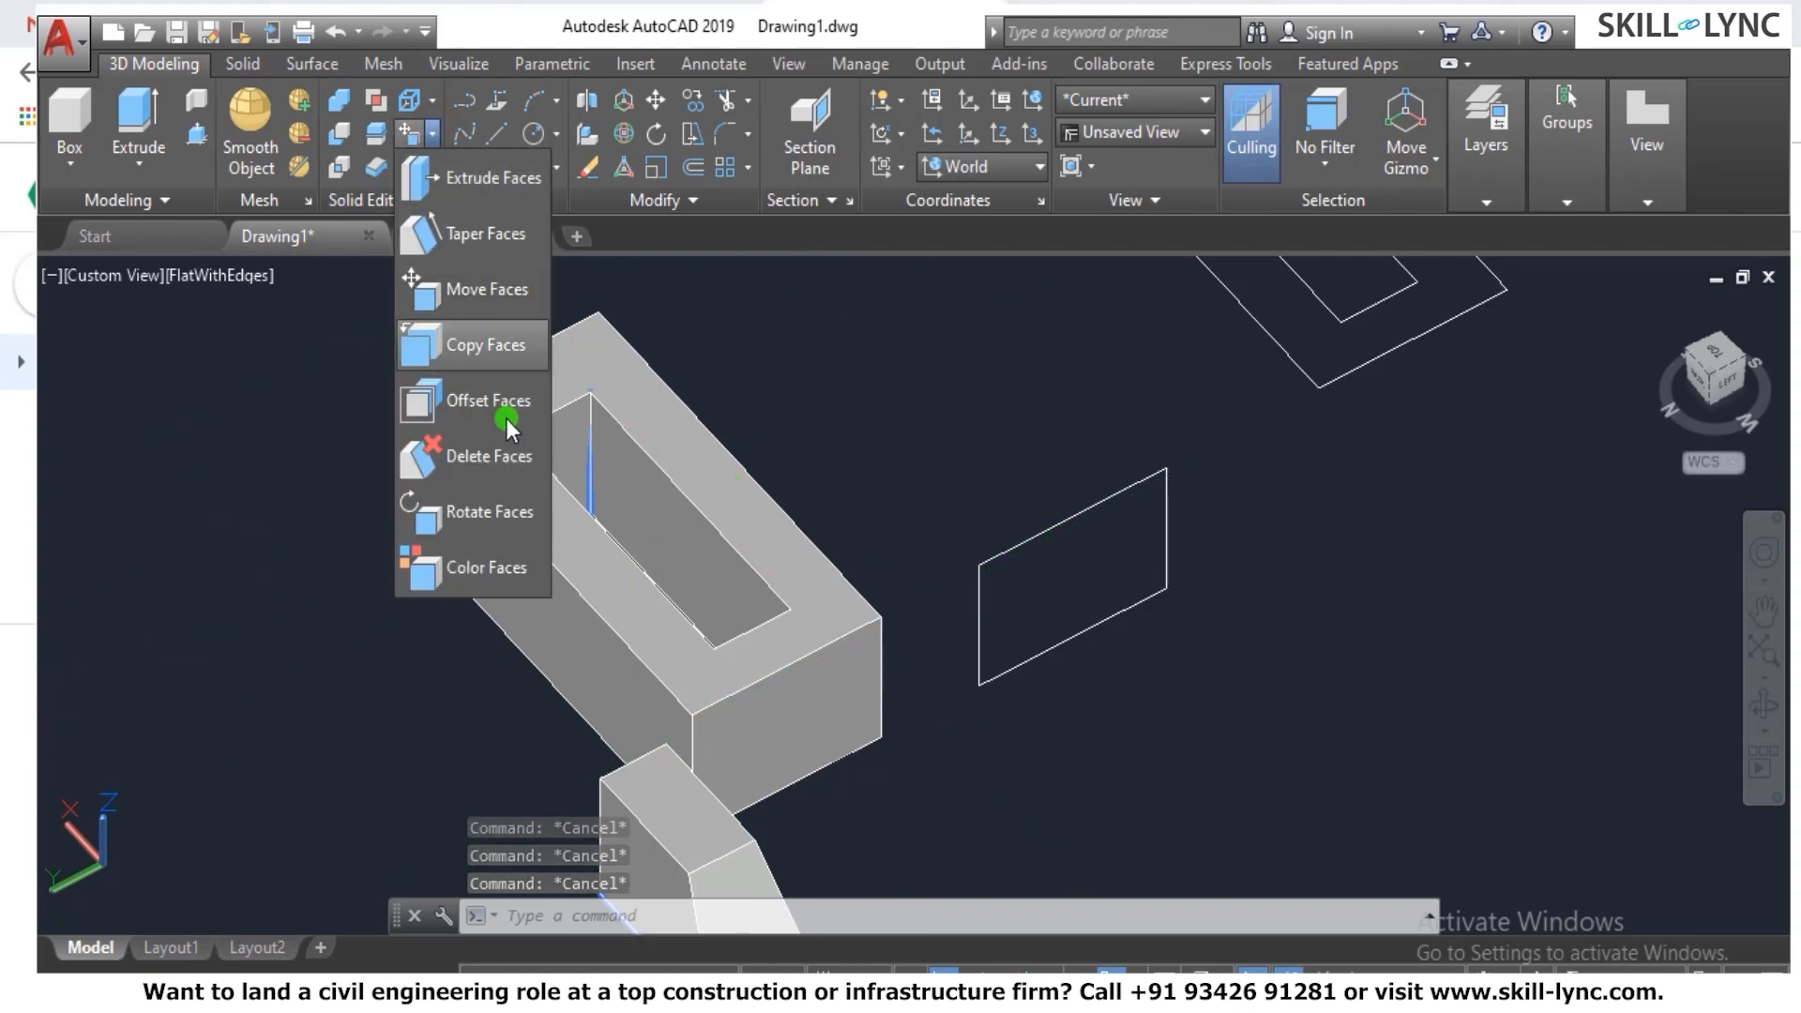
left_click(504, 577)
left_click(543, 378)
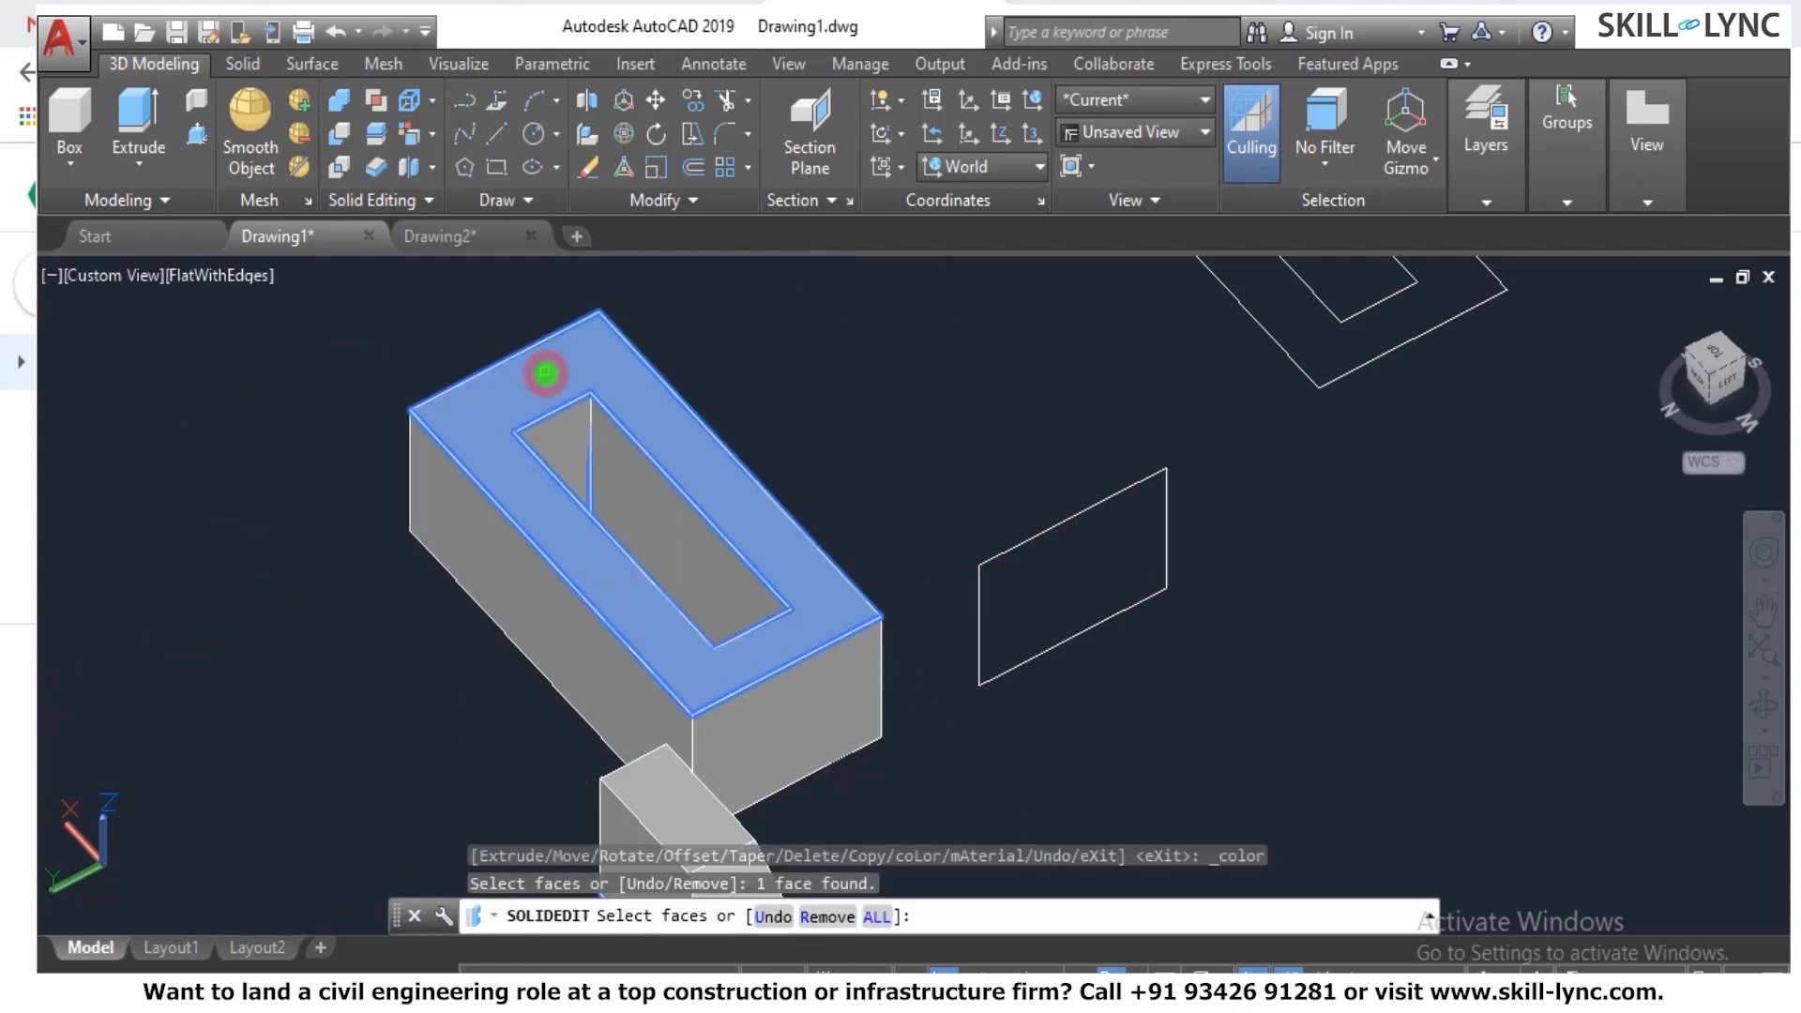
key("Return")
left_click(383, 456)
left_click(307, 719)
key("Escape")
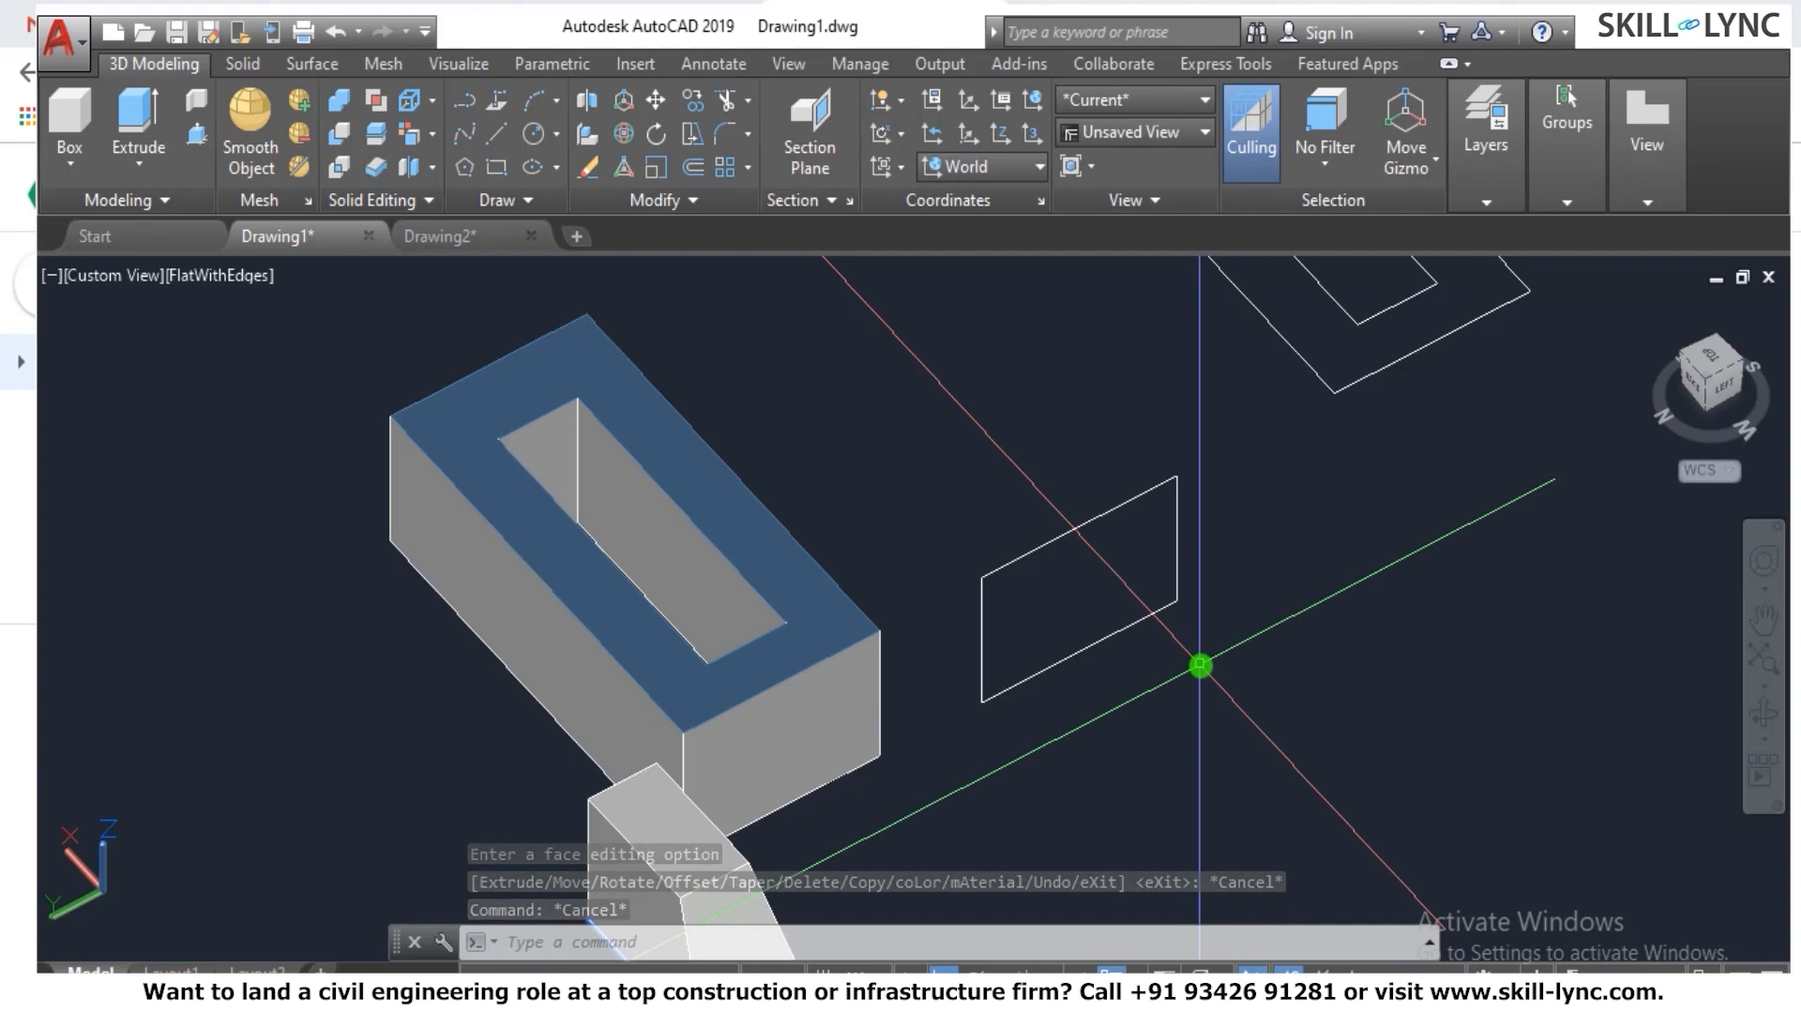
Start another face edit with the SOLIDEDIT Face option.
type("solids edit")
key("Return")
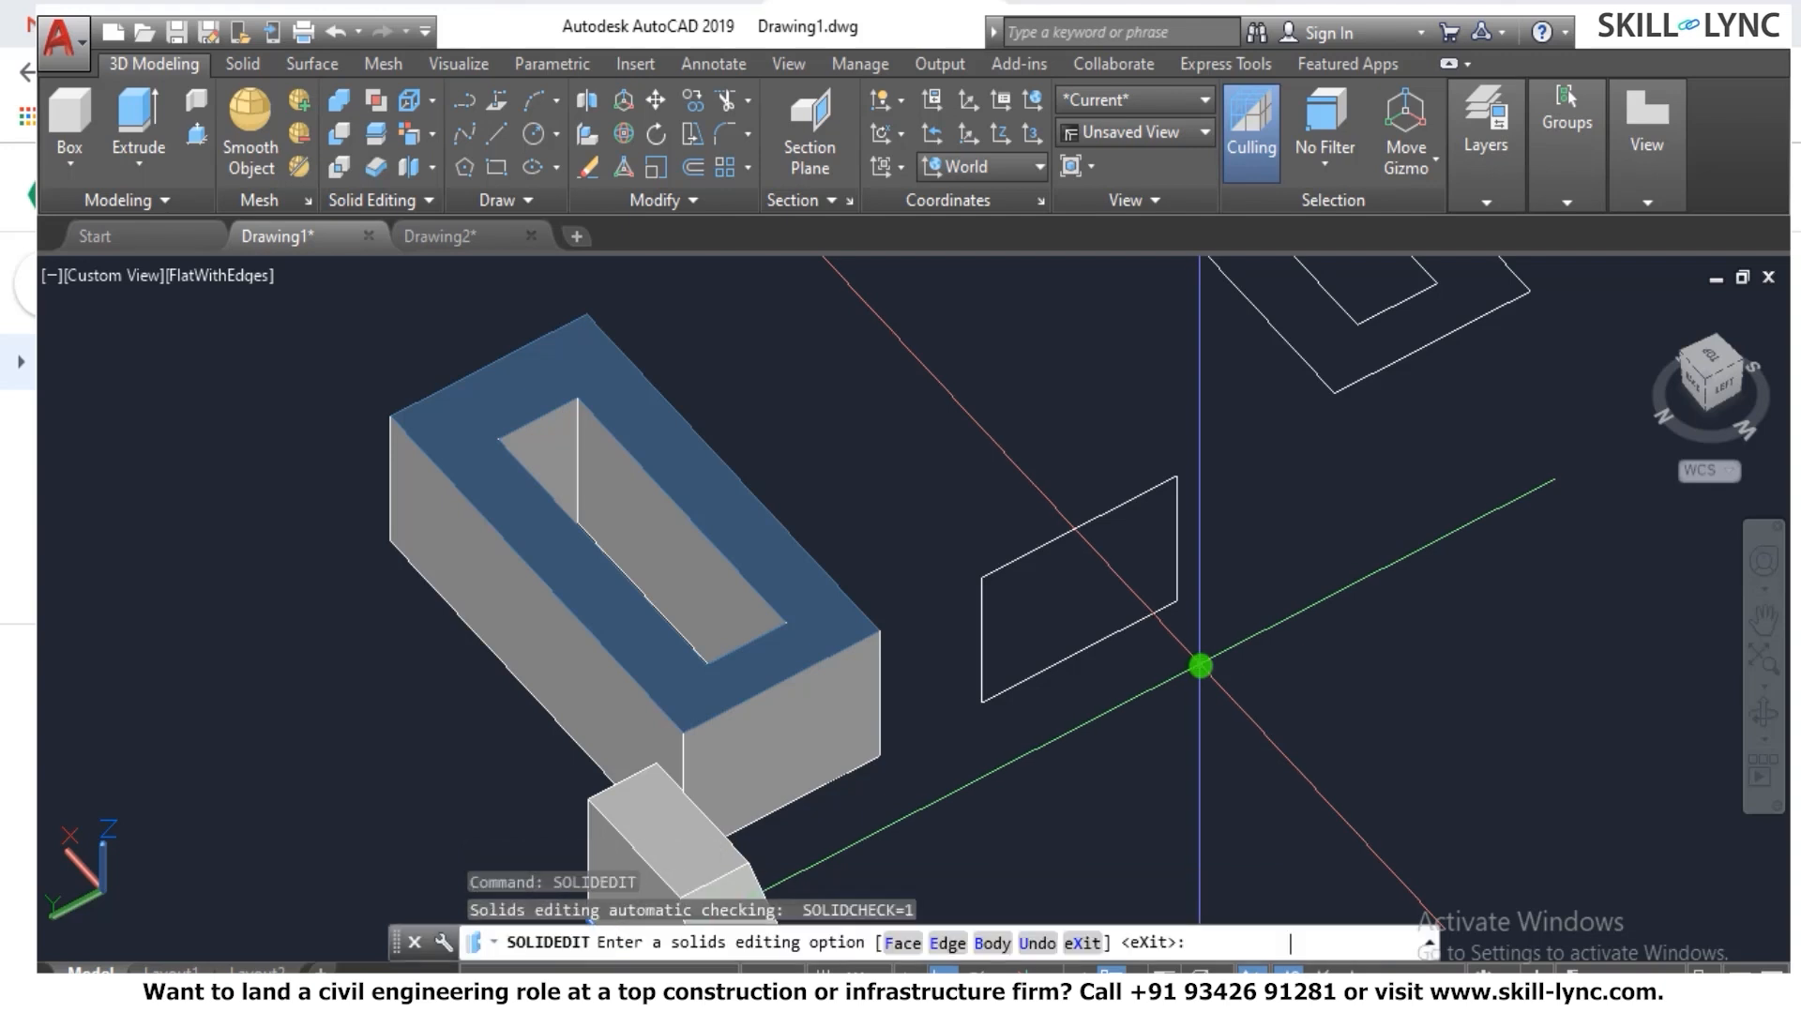
type("f")
key("Return")
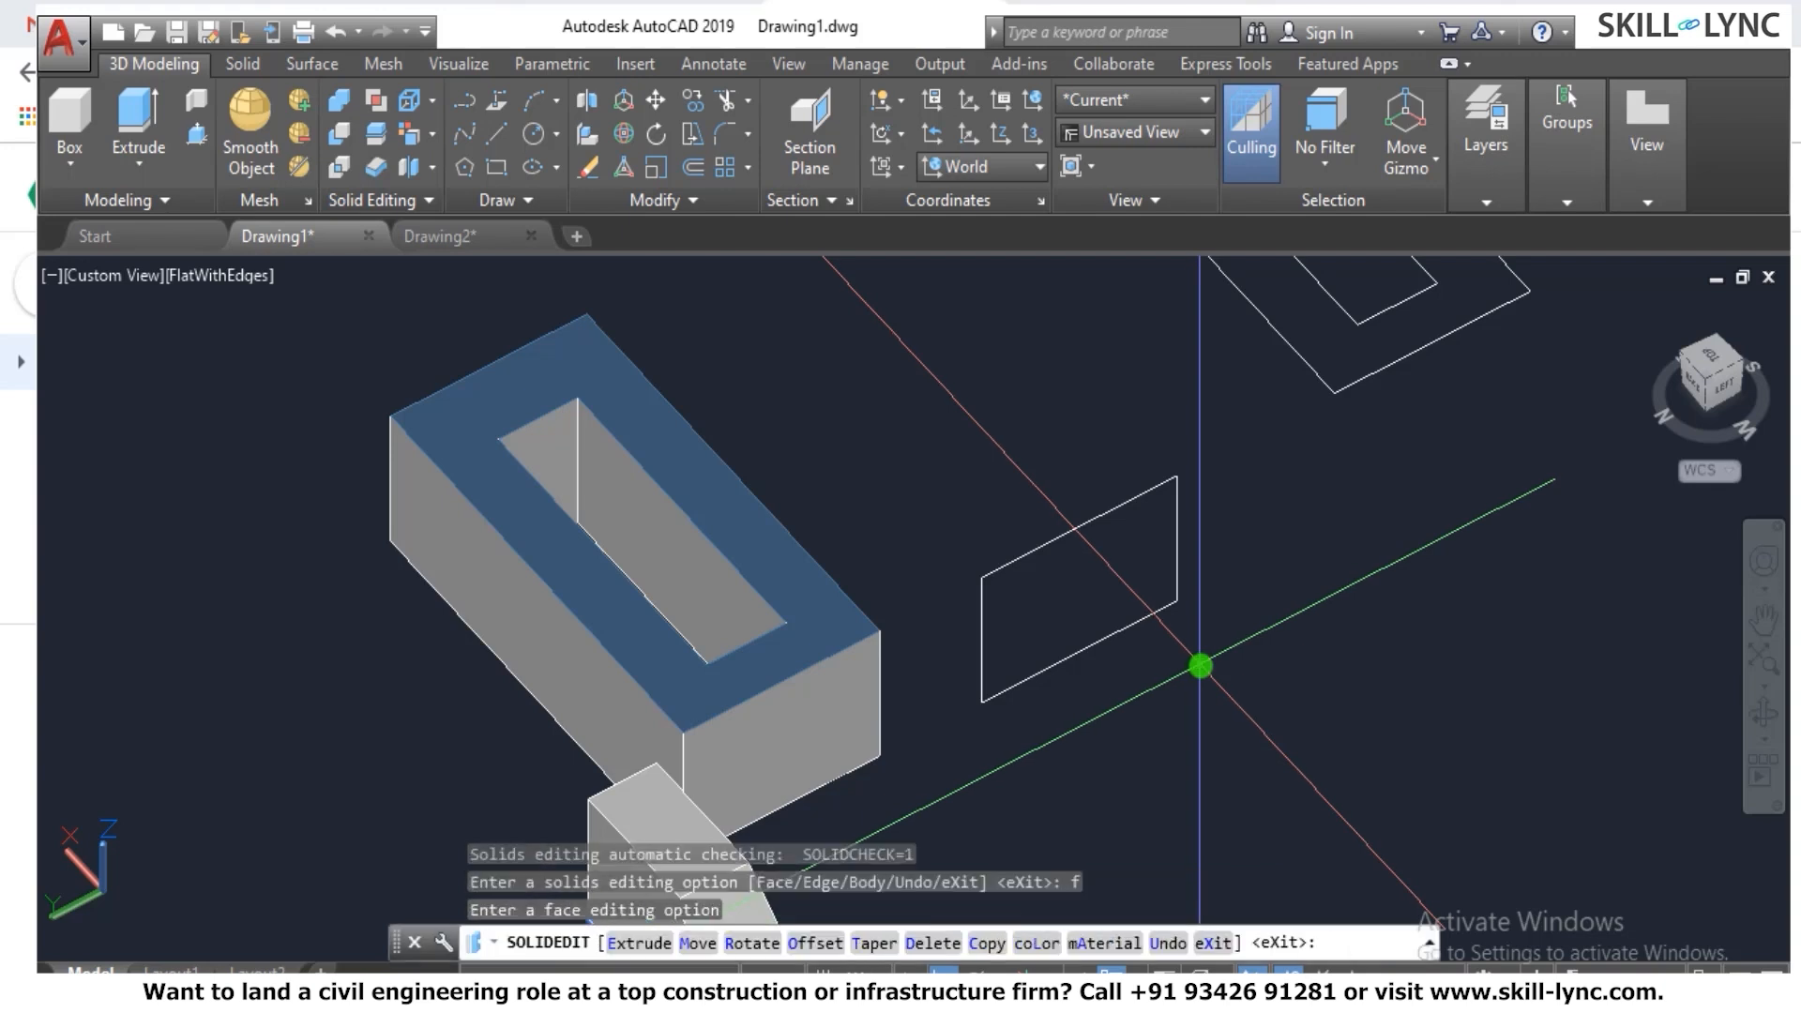
Assign the ByLayer material to the short end face of the hollow box.
key("Return")
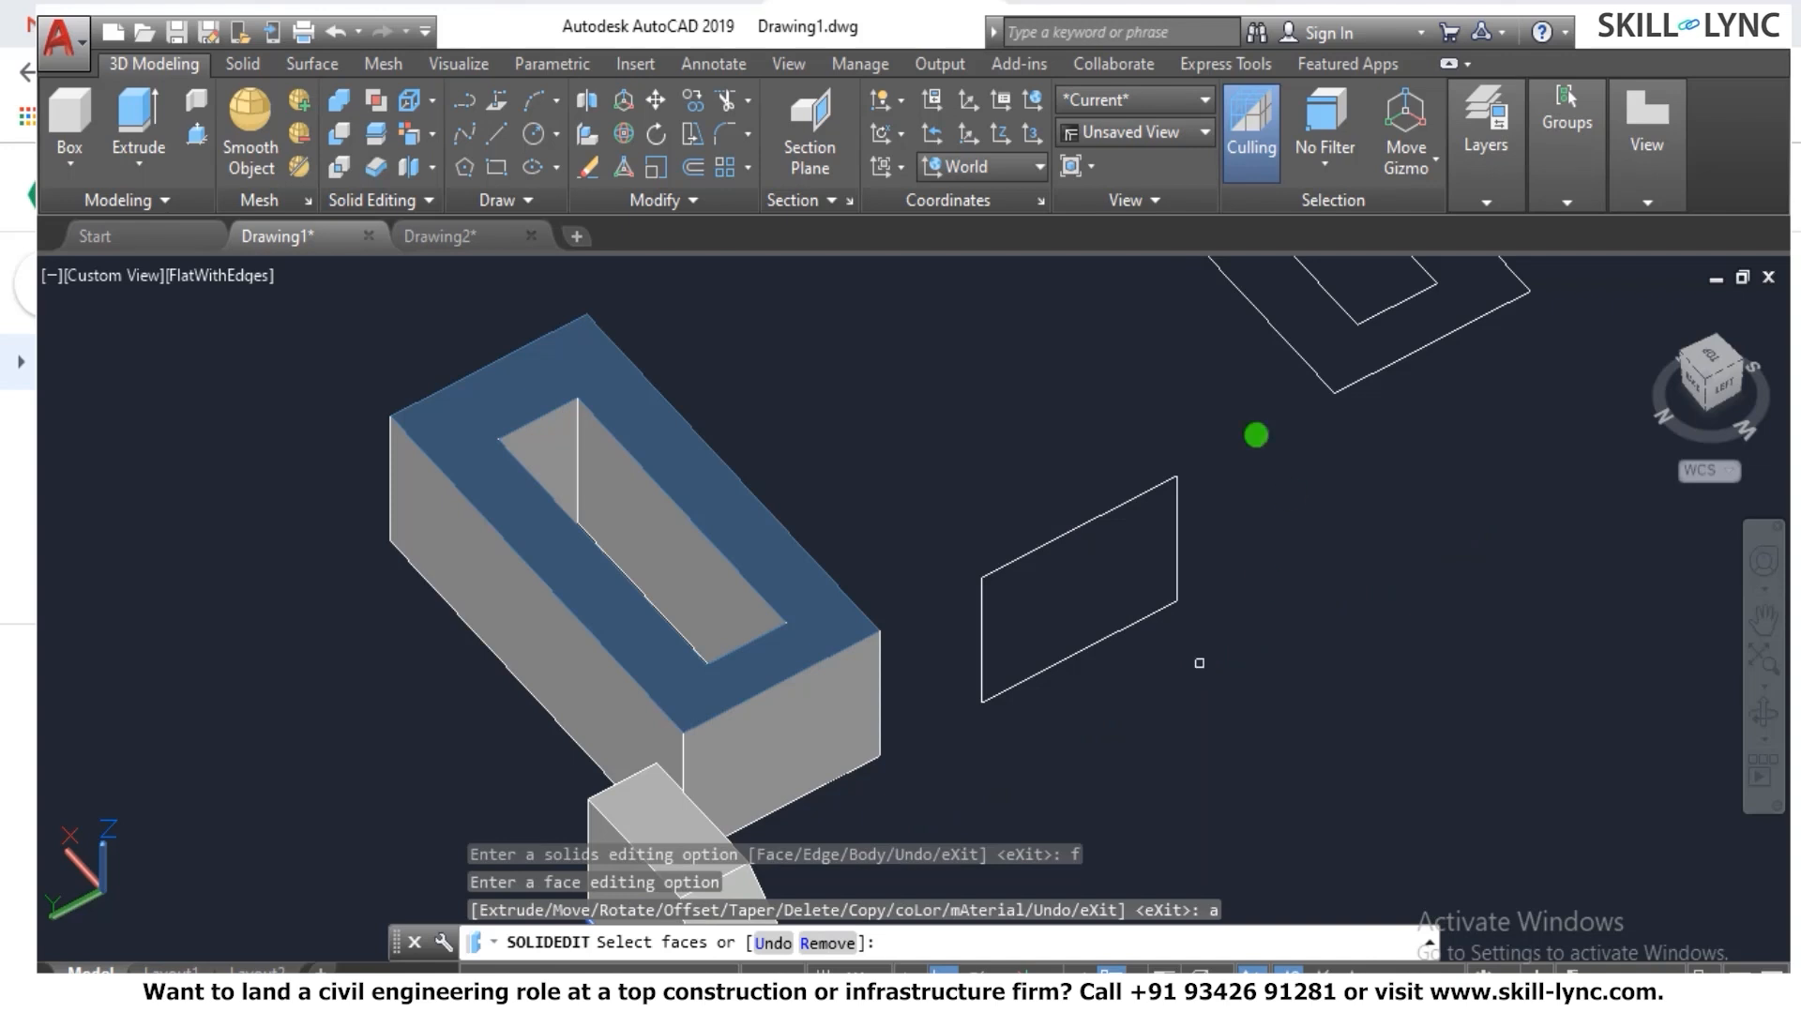
left_click(798, 709)
left_click(798, 709)
key("Return")
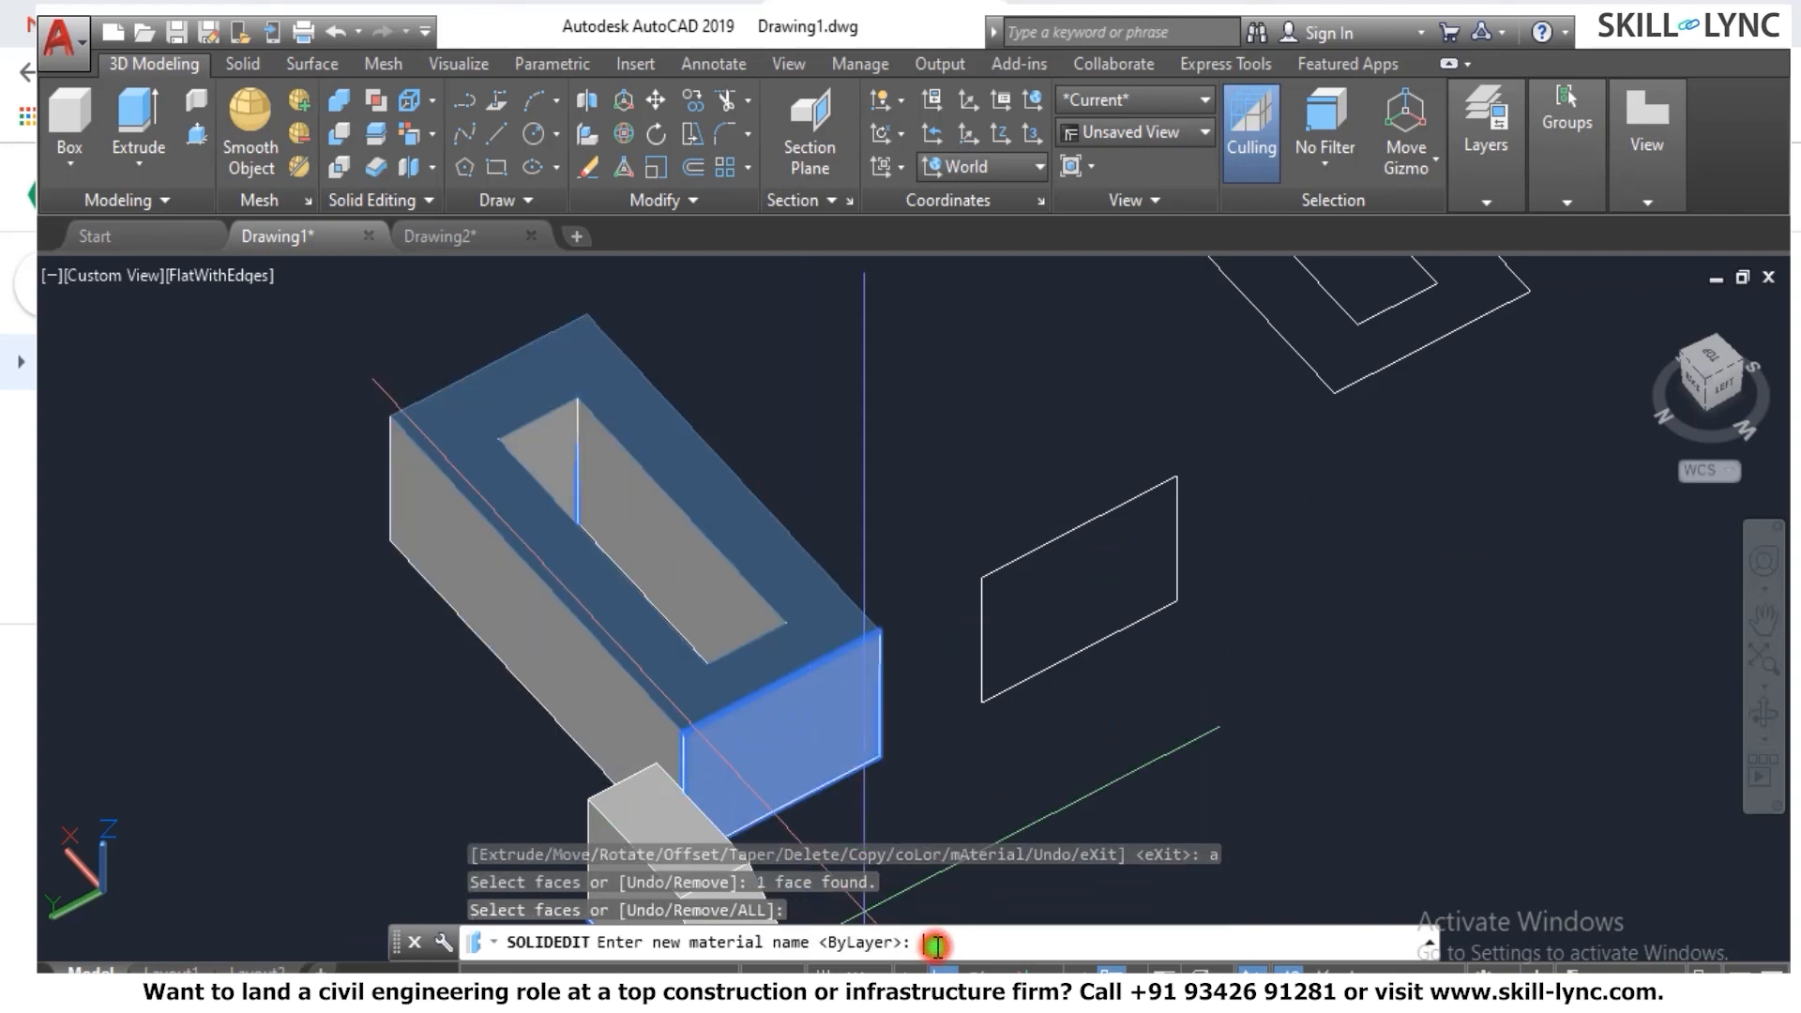
key("Return")
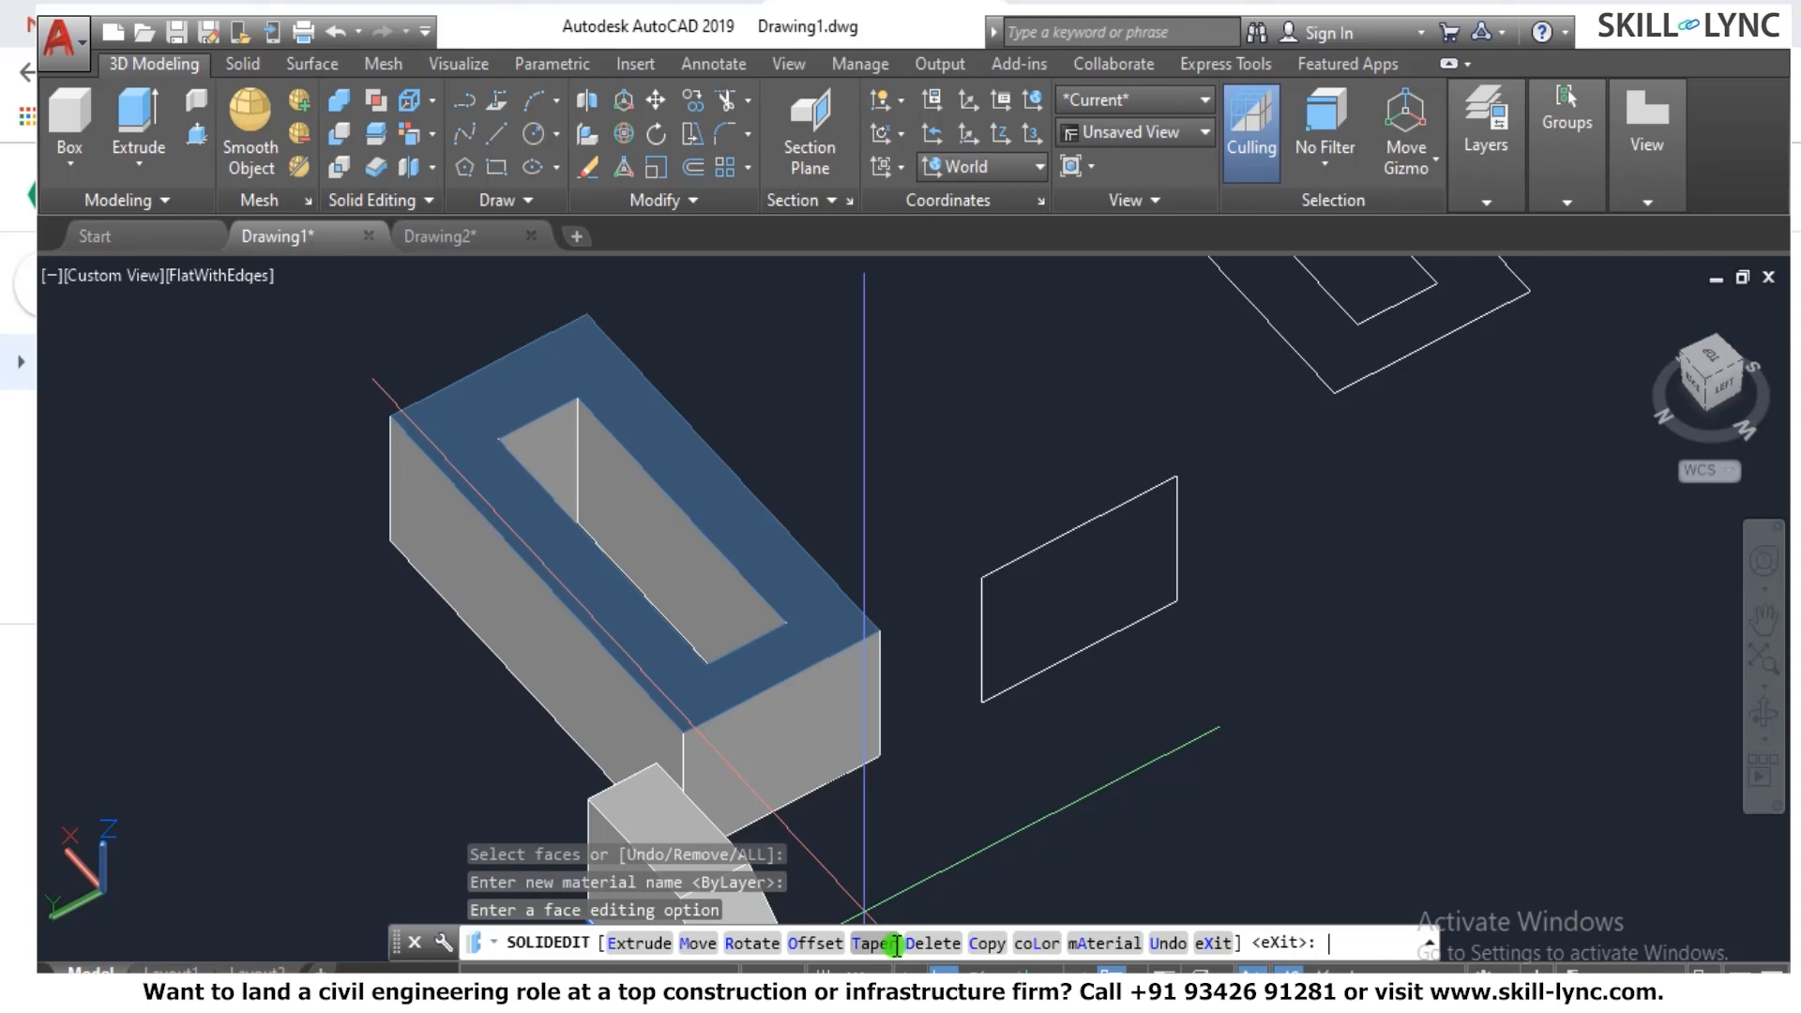
key("Escape")
key("Escape")
key("Escape")
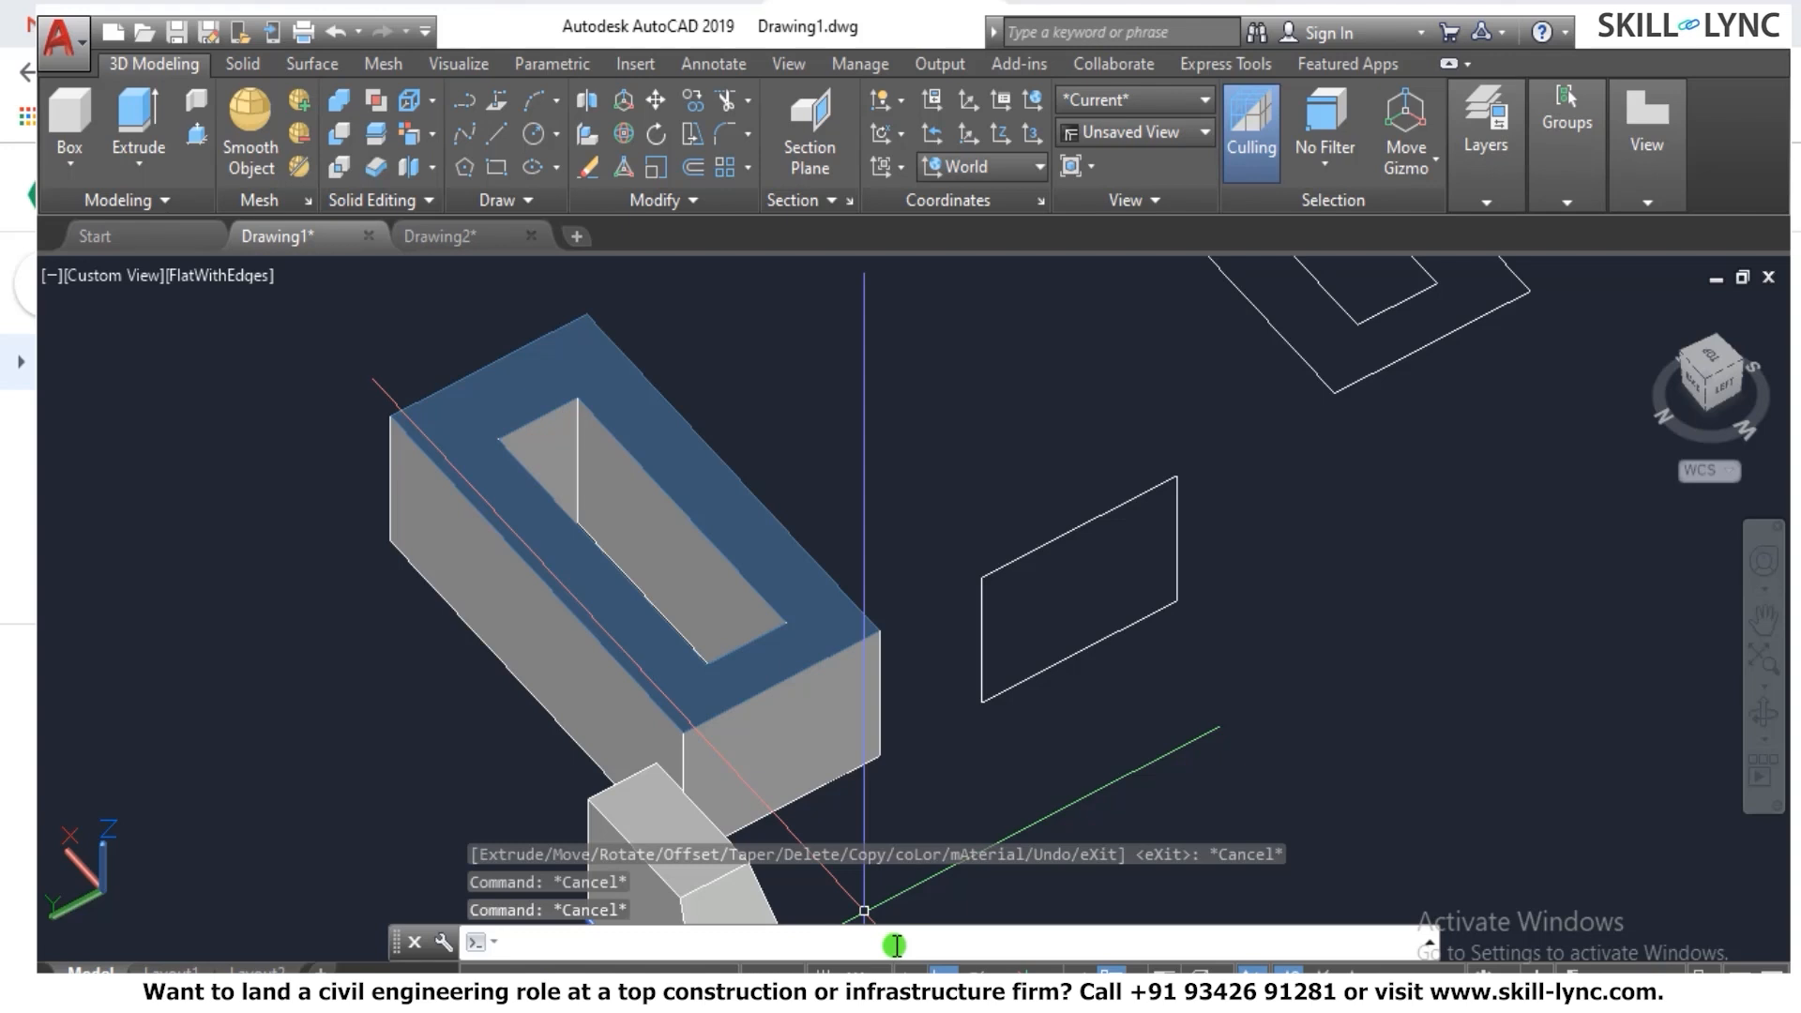
type("it")
key("Return")
left_click(897, 944)
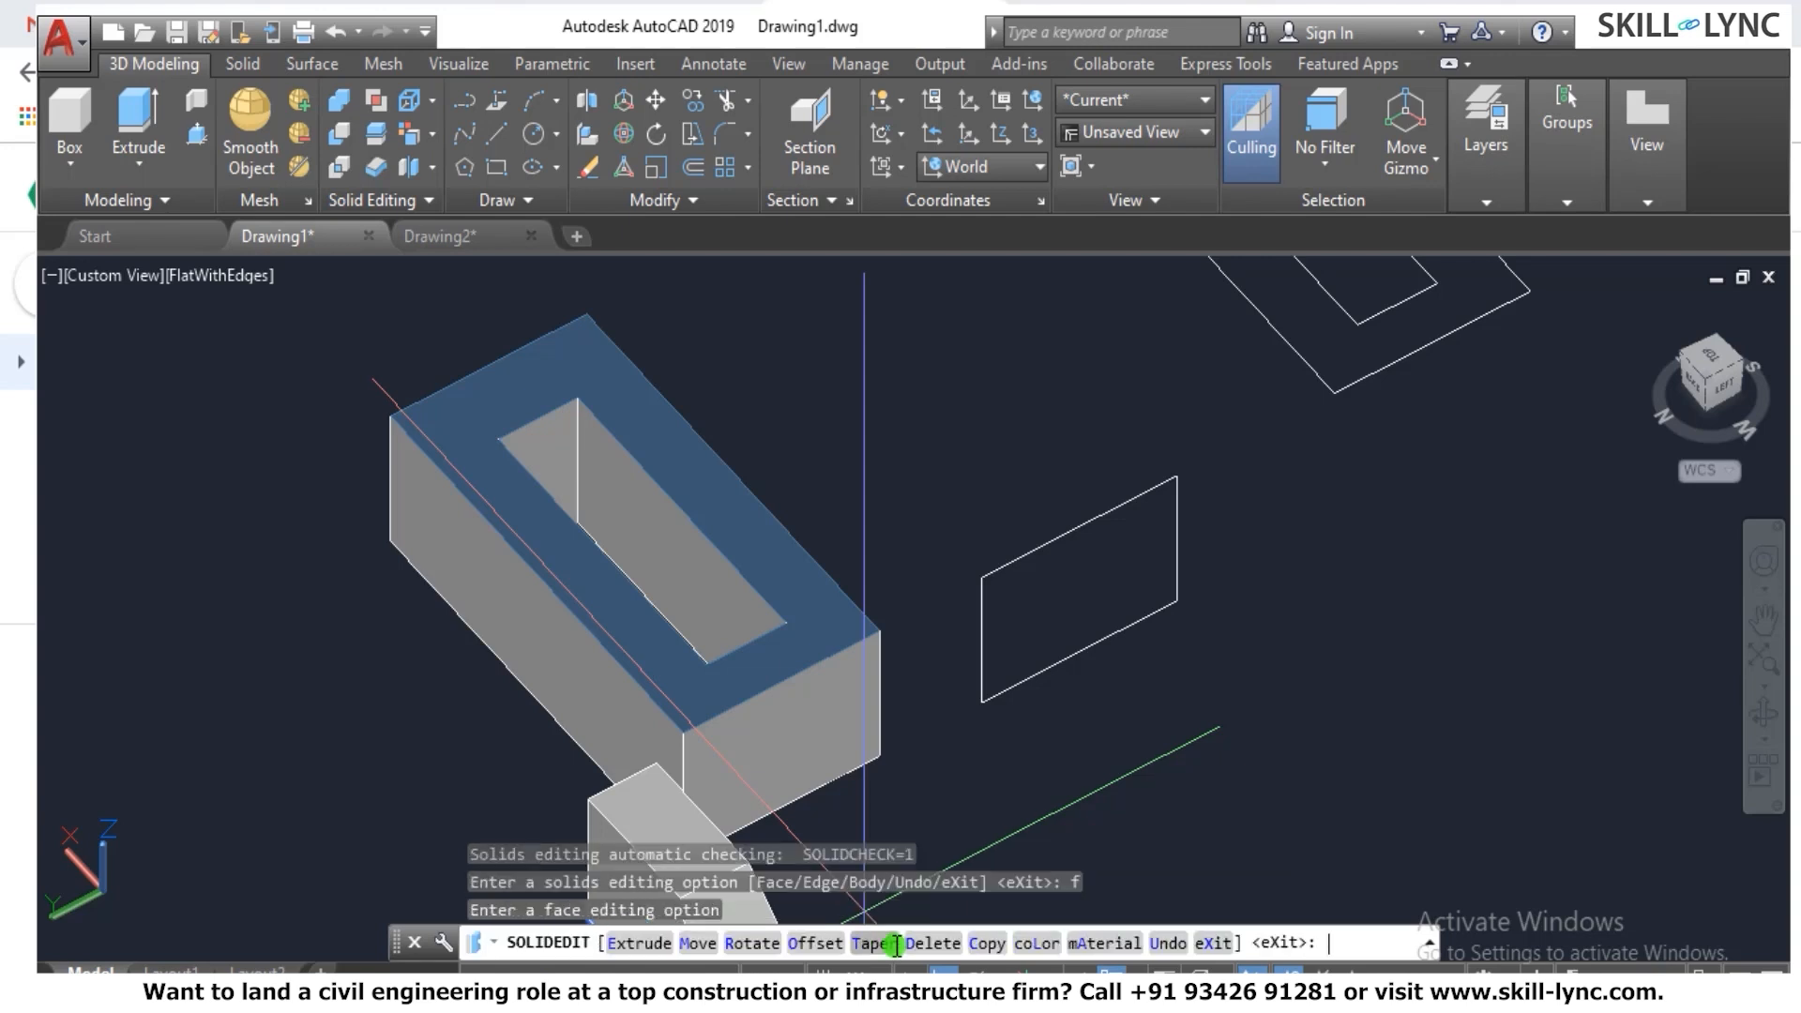
left_click(986, 943)
key("Escape")
Color the short end face of the hollow box with index color 223 using solid face editing.
key("Return")
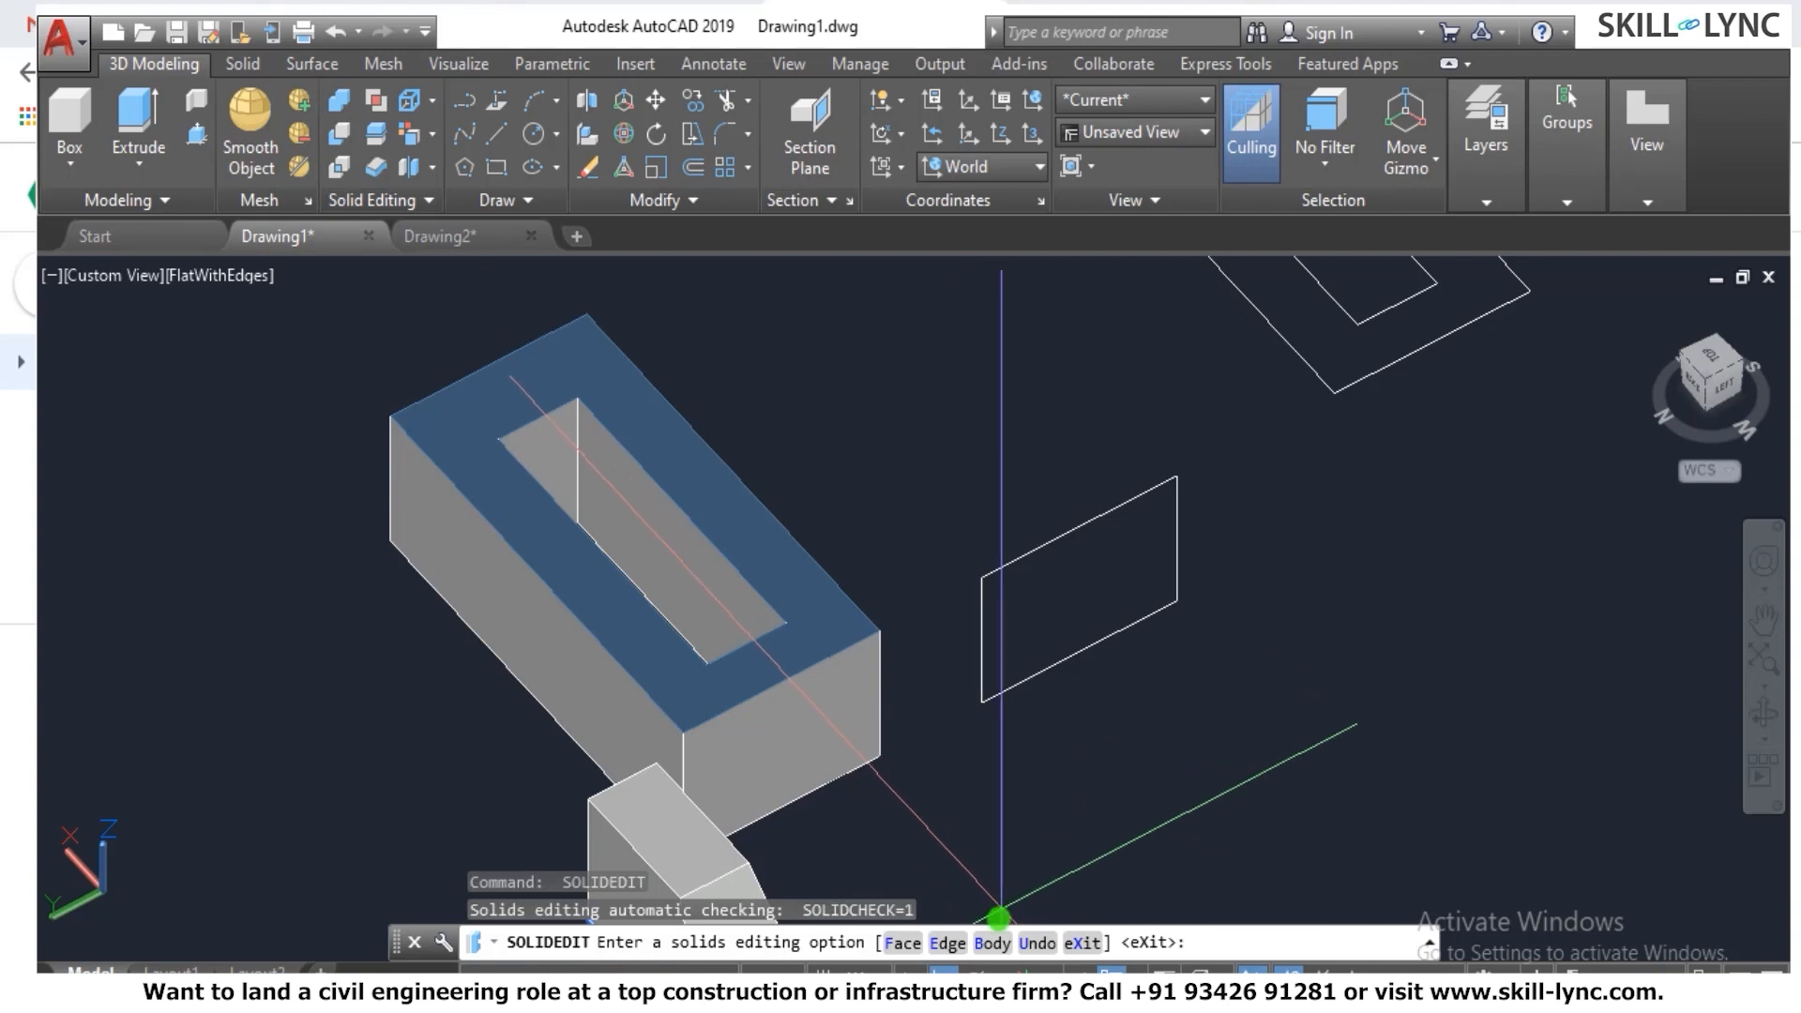
left_click(902, 943)
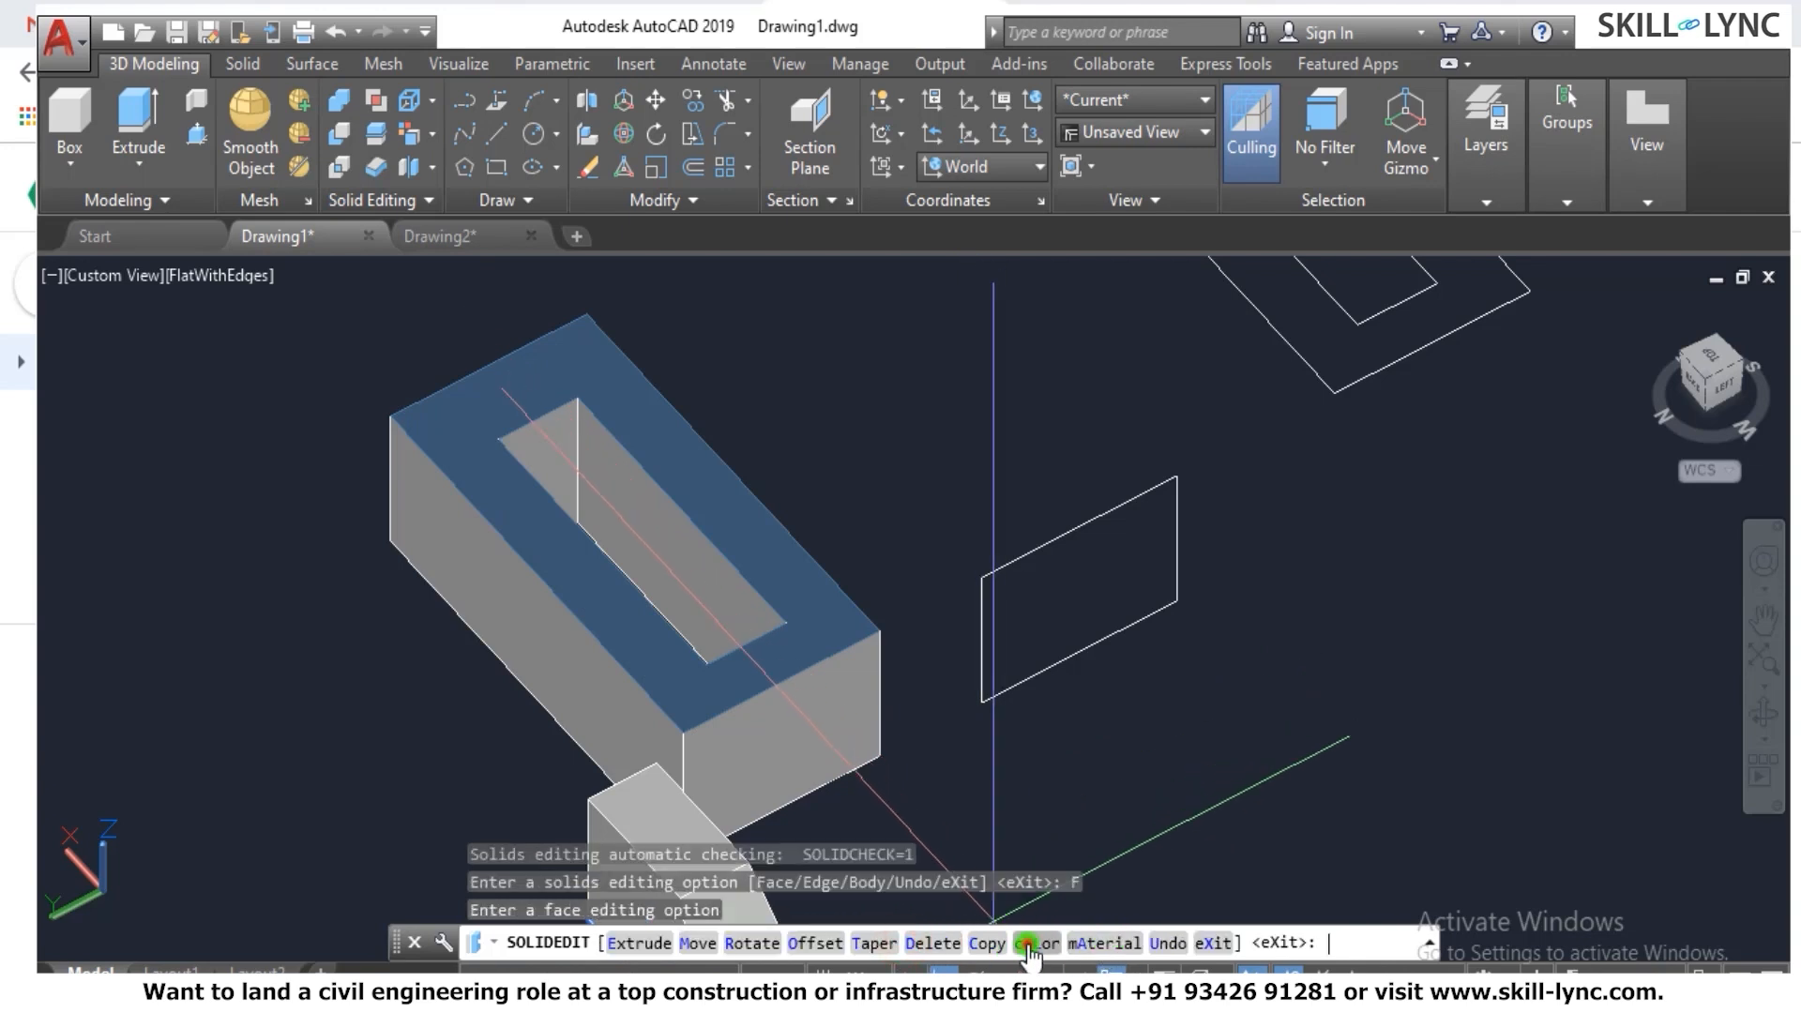
left_click(1029, 943)
left_click(804, 753)
key("Return")
left_click(512, 454)
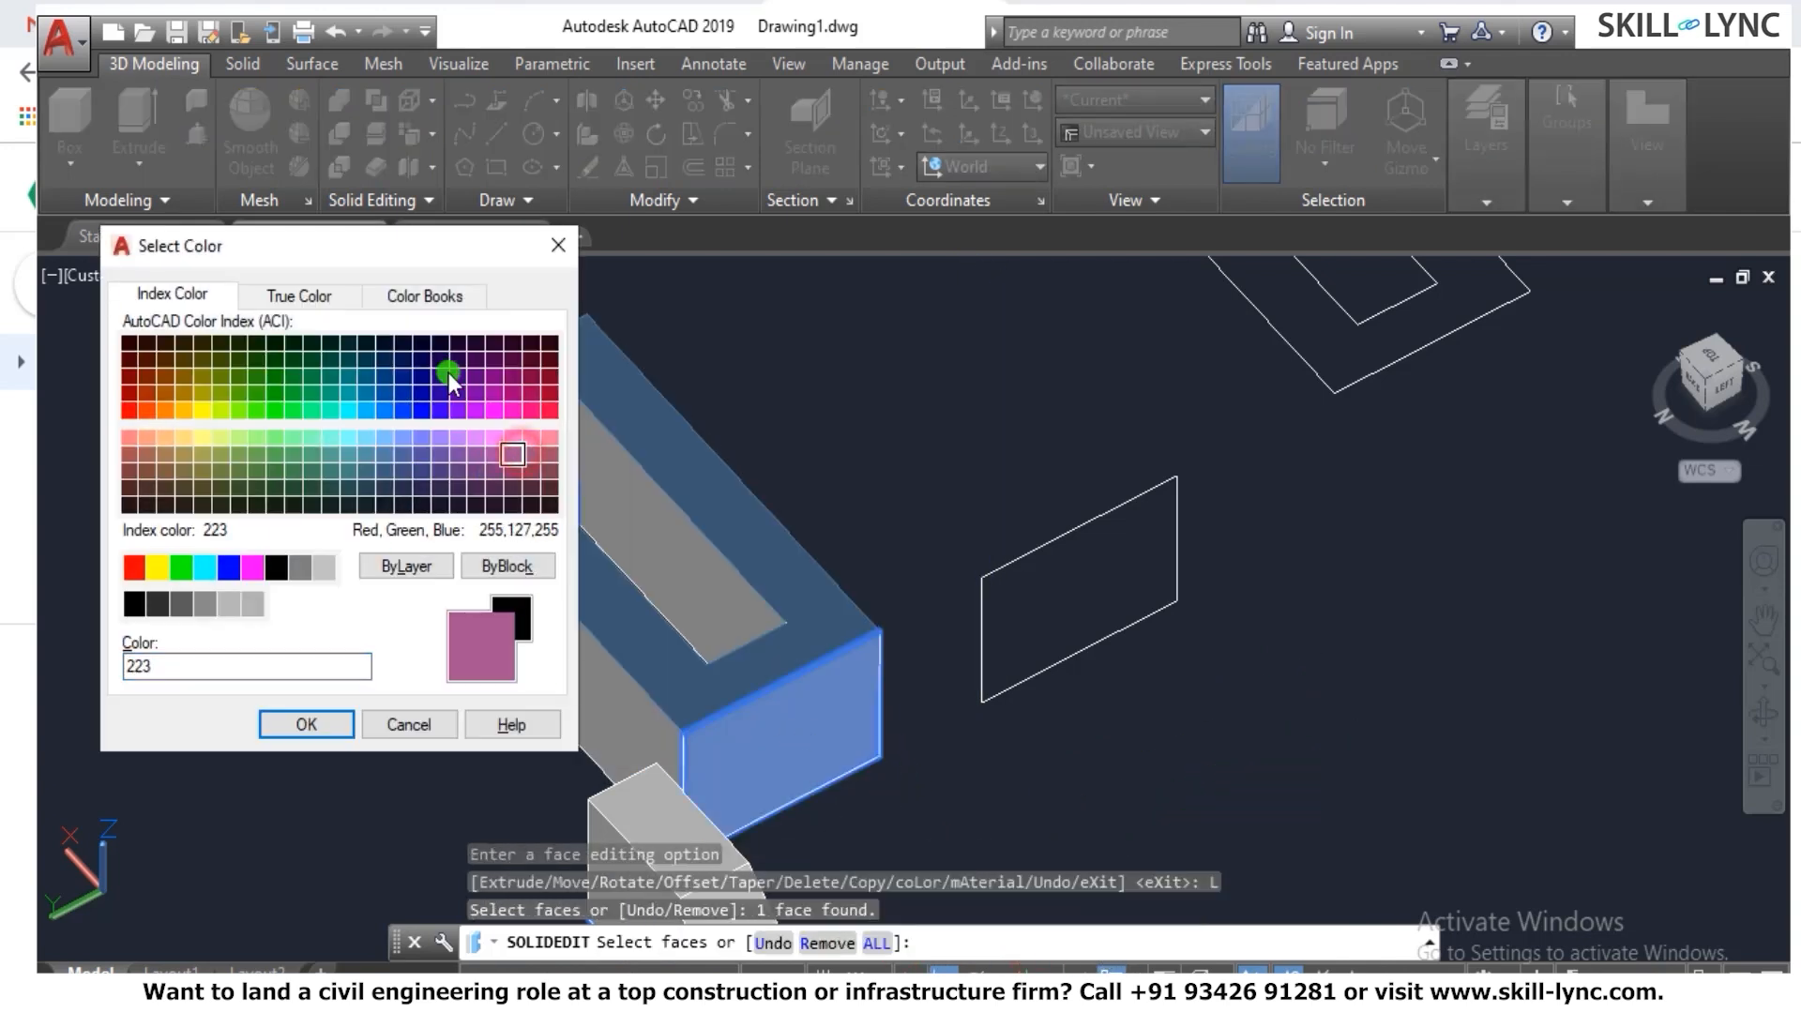
left_click(335, 723)
key("Escape")
key("Escape")
key("Escape")
Set the model to the NE Isometric view to face the uncolored short end of the hollow box.
scroll(1072, 730, "down", 4)
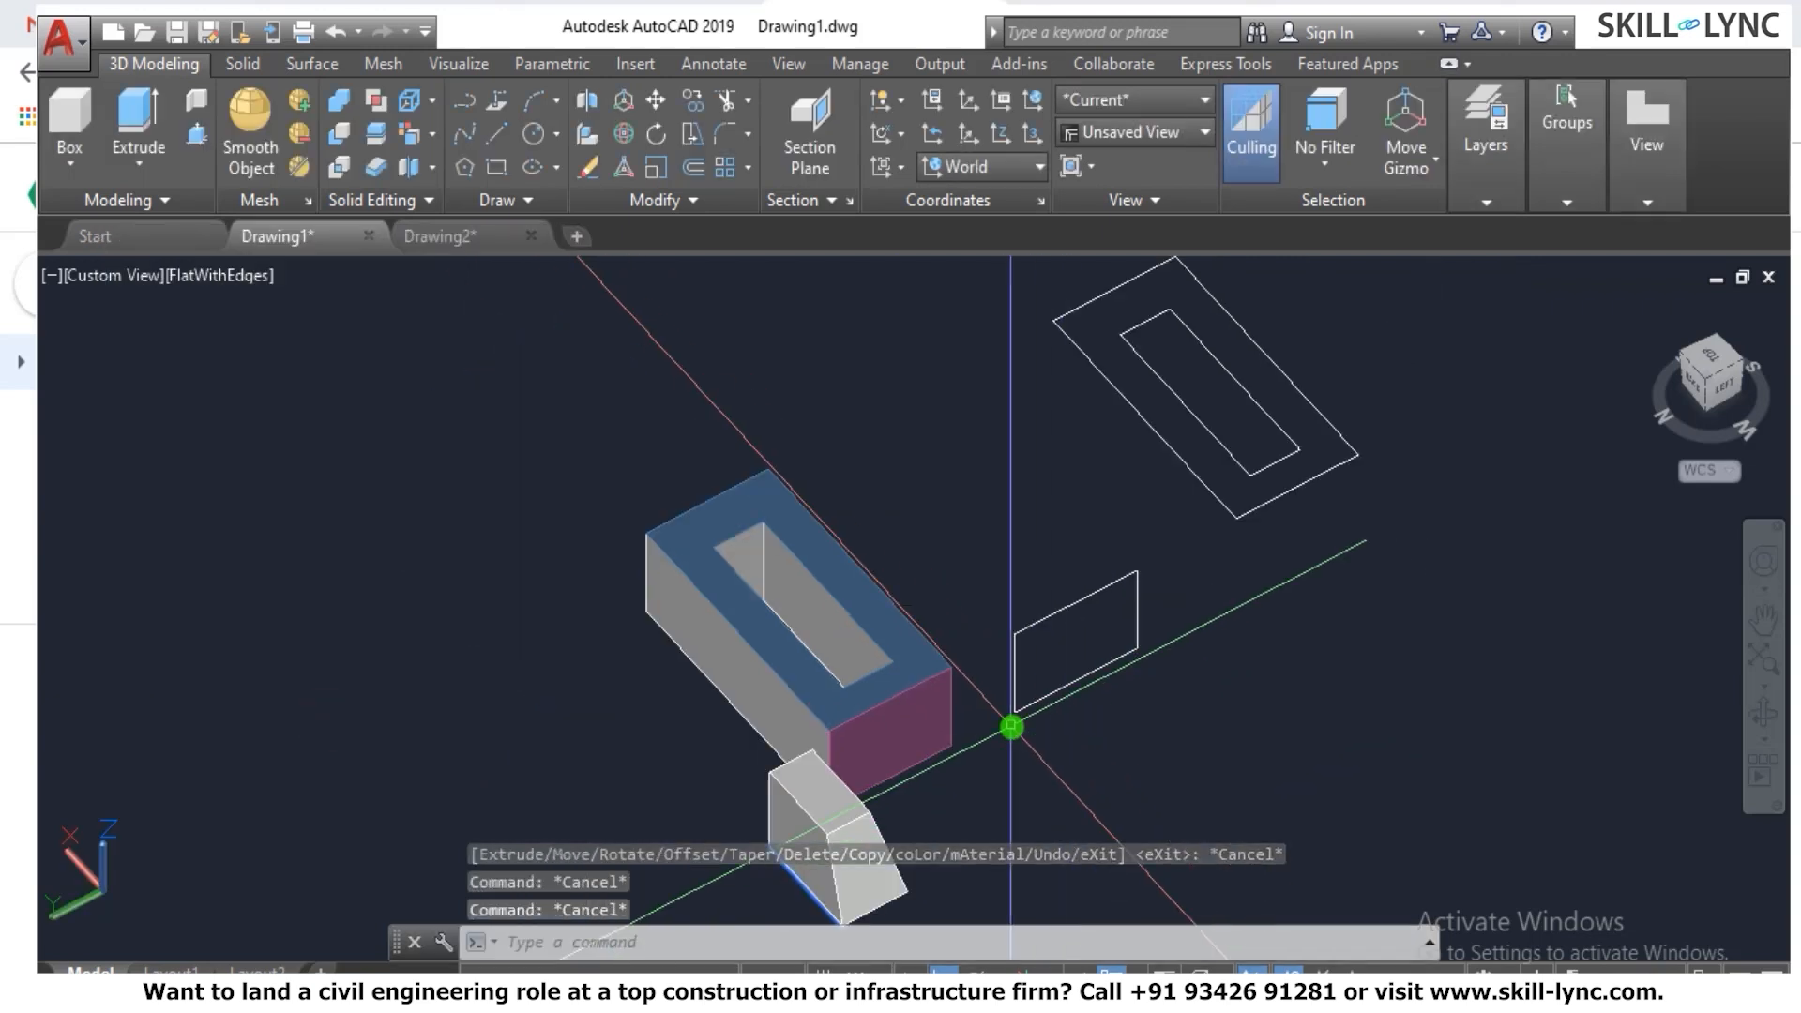
scroll(1007, 726, "up", 3)
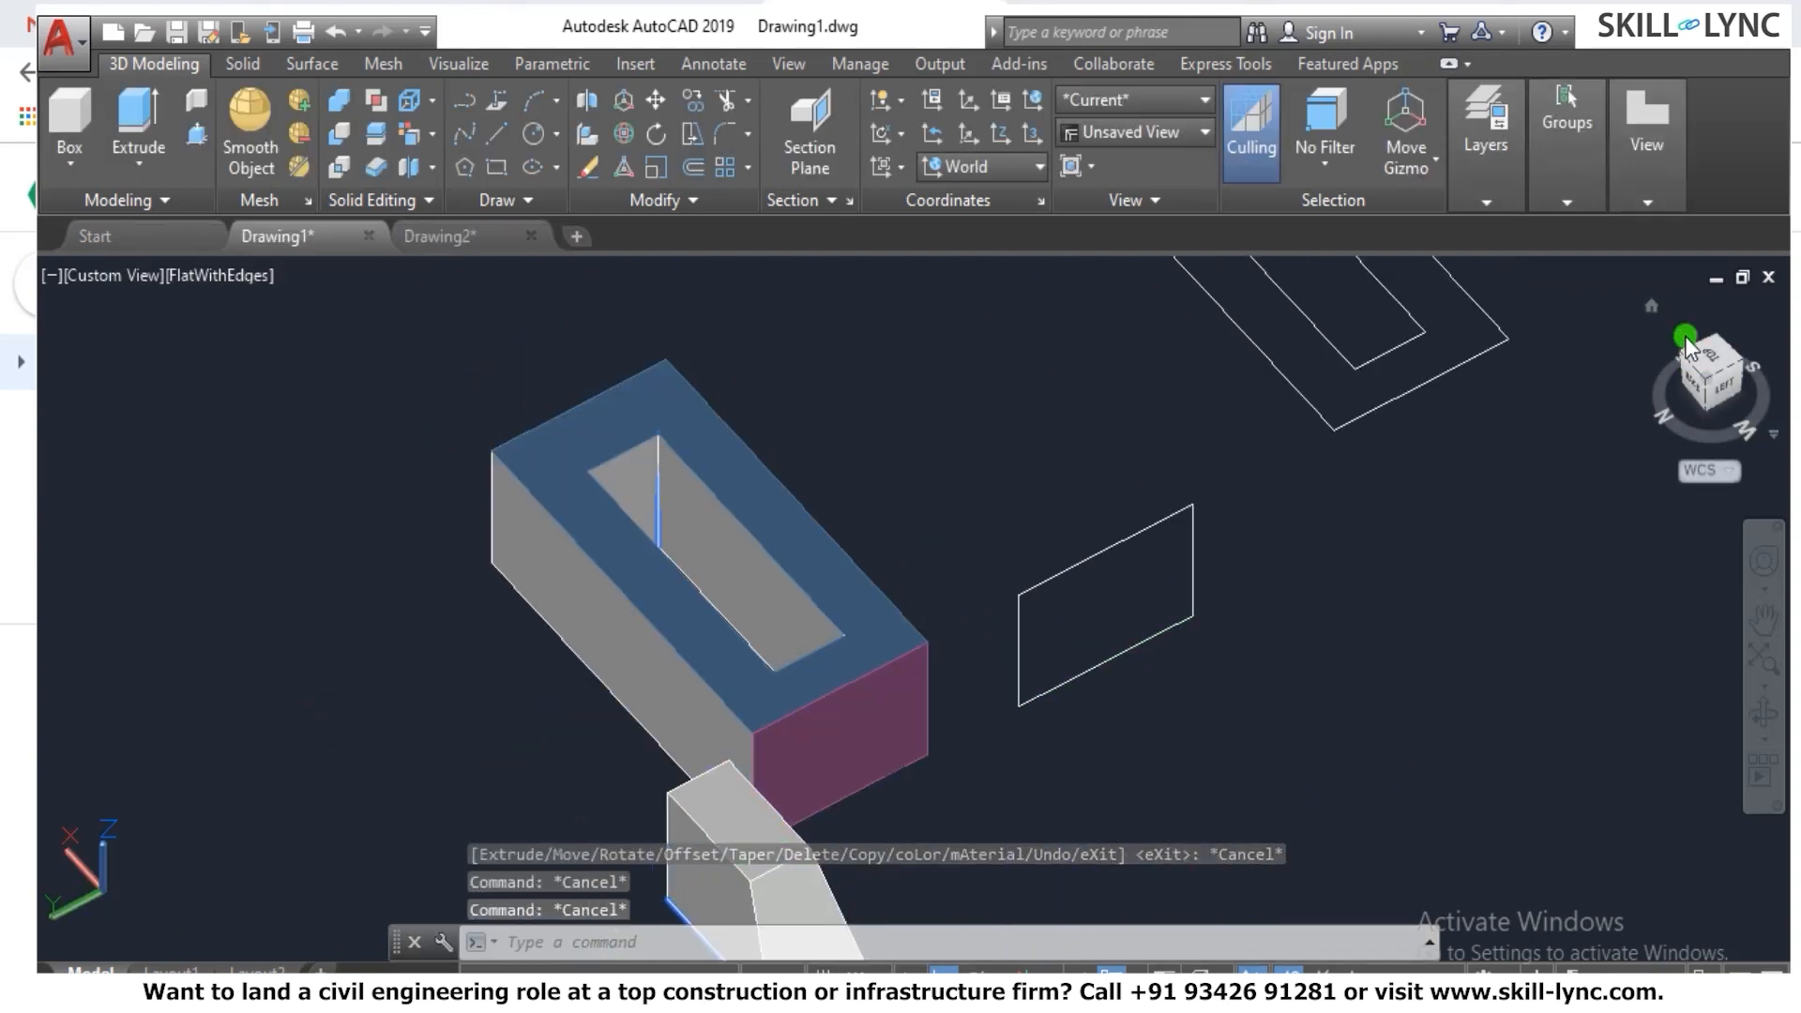
left_click_drag(1691, 349, 1683, 364)
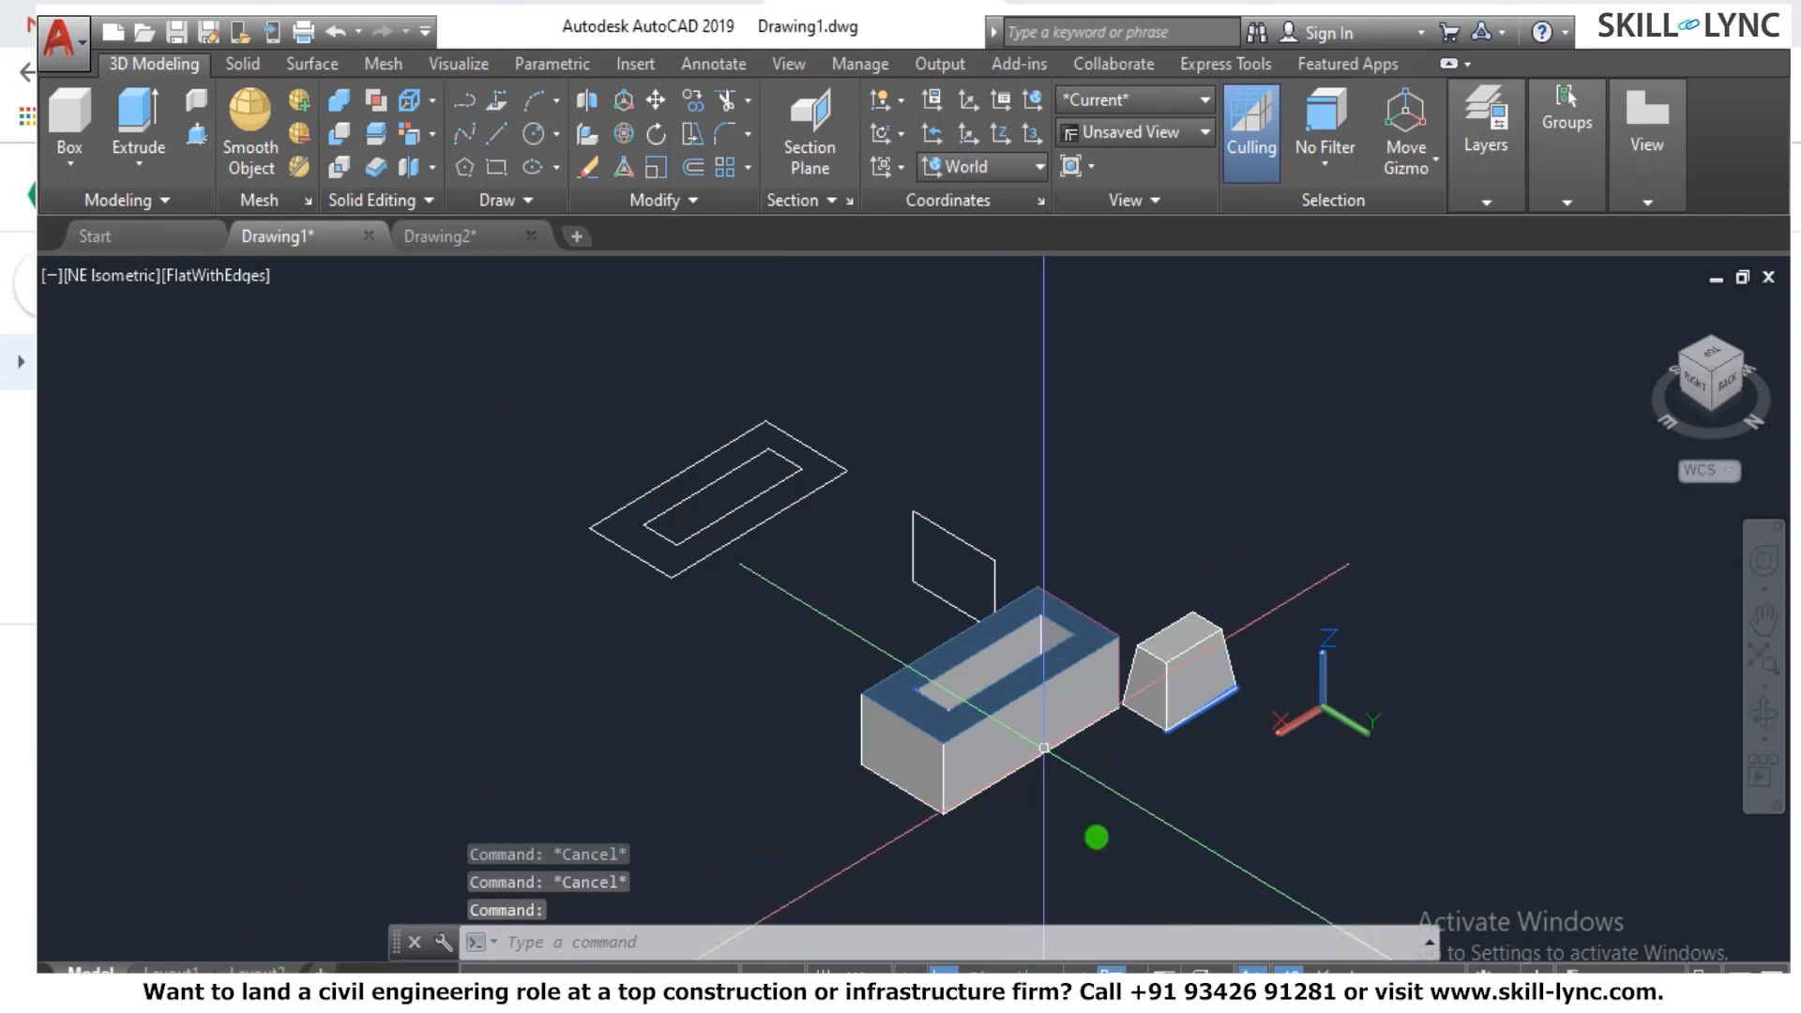
scroll(1106, 769, "up", 5)
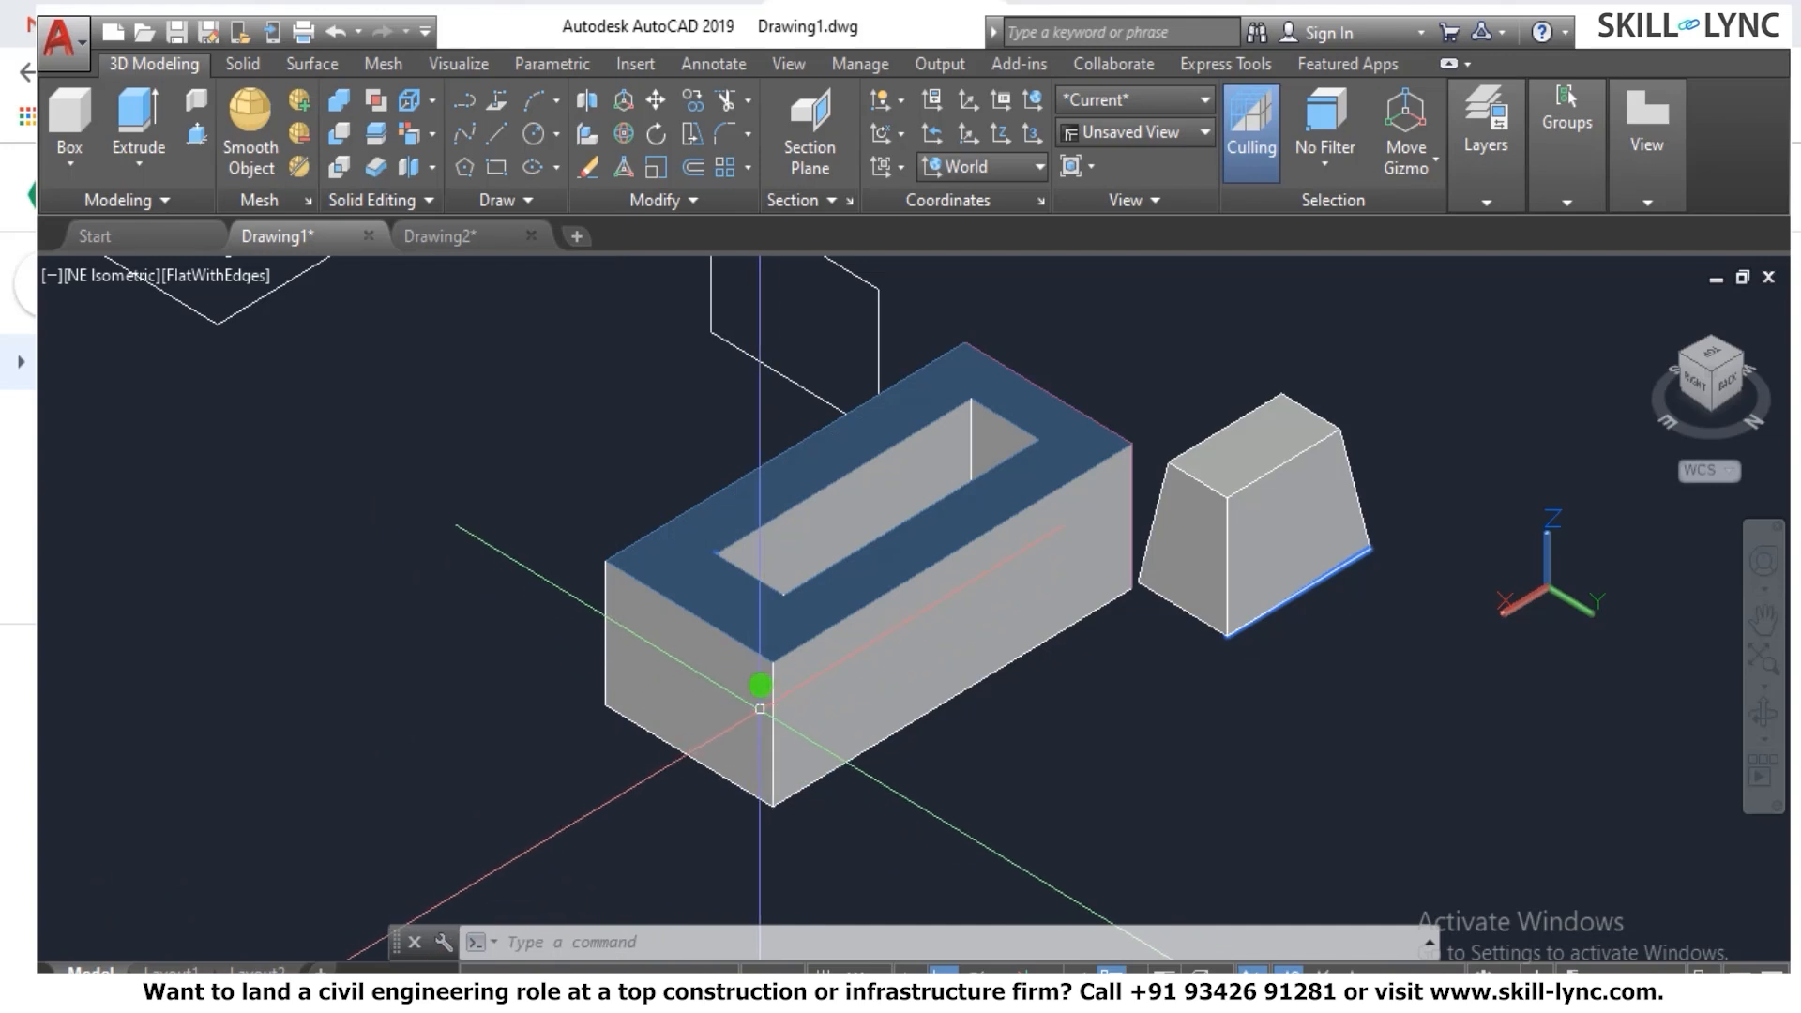
key("Escape")
key("Escape")
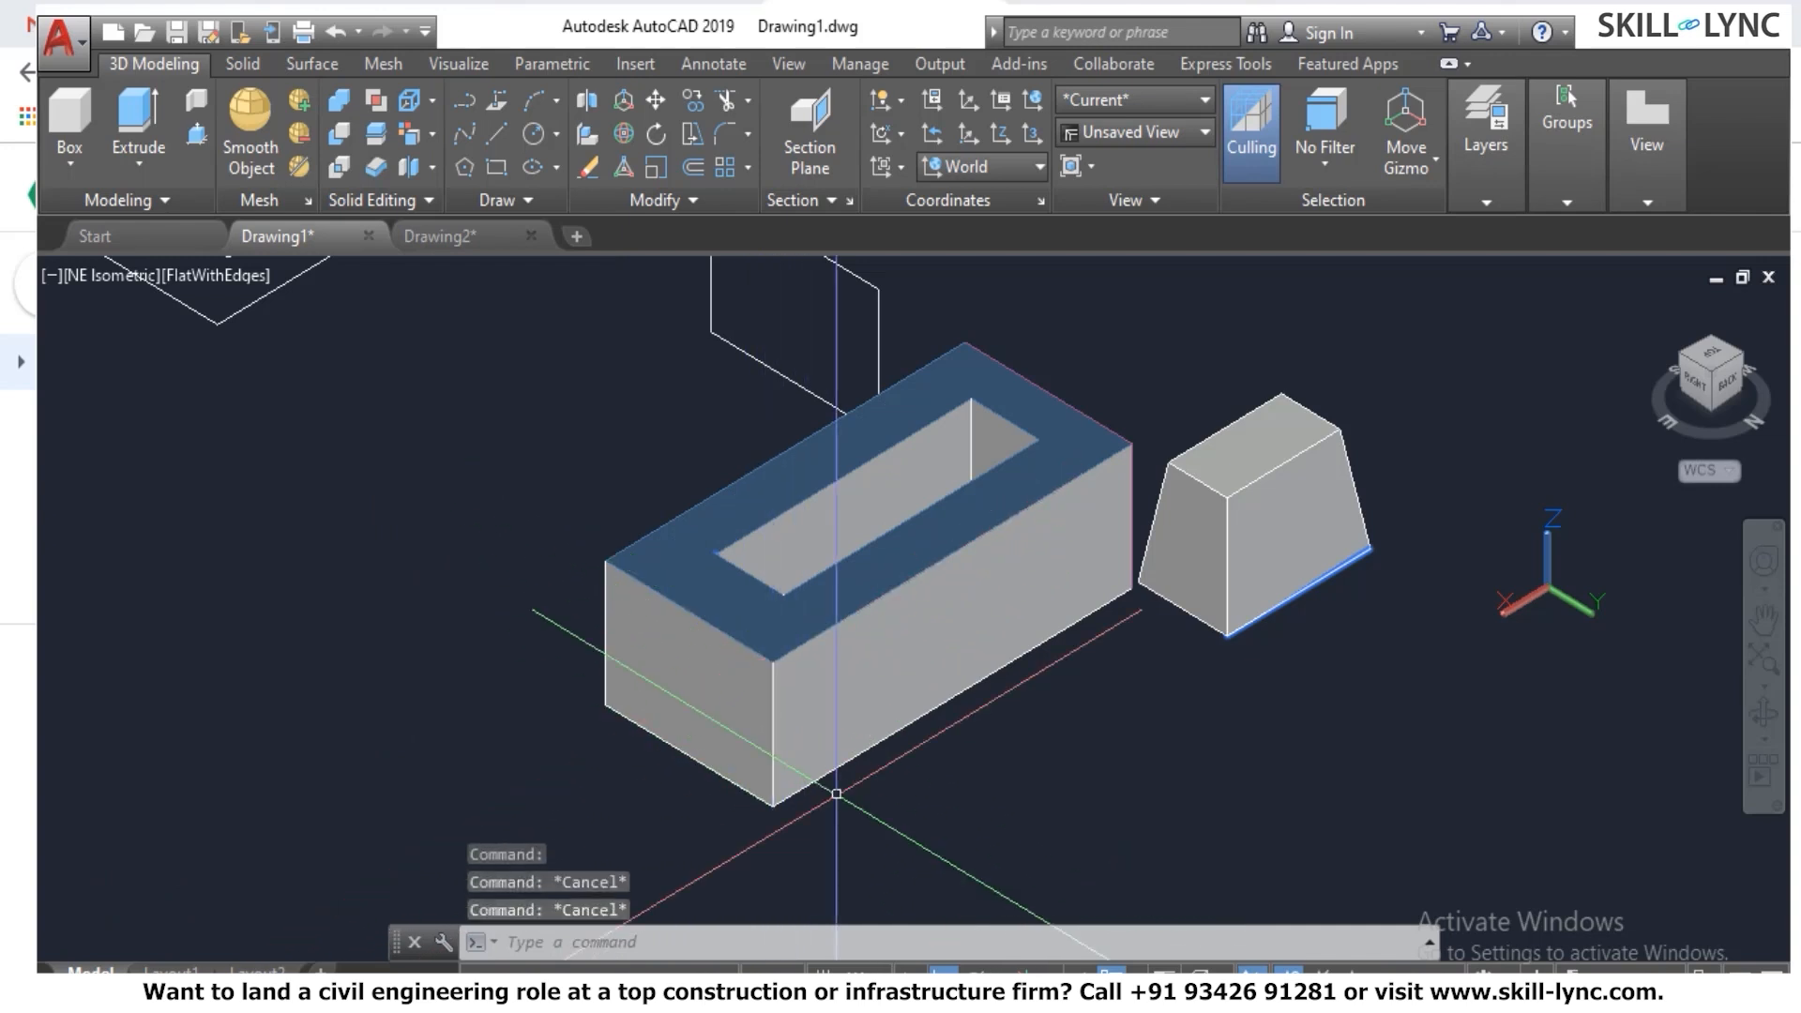
Rotate the hollow box's uncolored short end face 30 degrees about its vertical edge shared with the long side face.
type("r")
key("Escape")
key("Escape")
type("solidedit")
key("Return")
type("f")
key("Return")
key("Return")
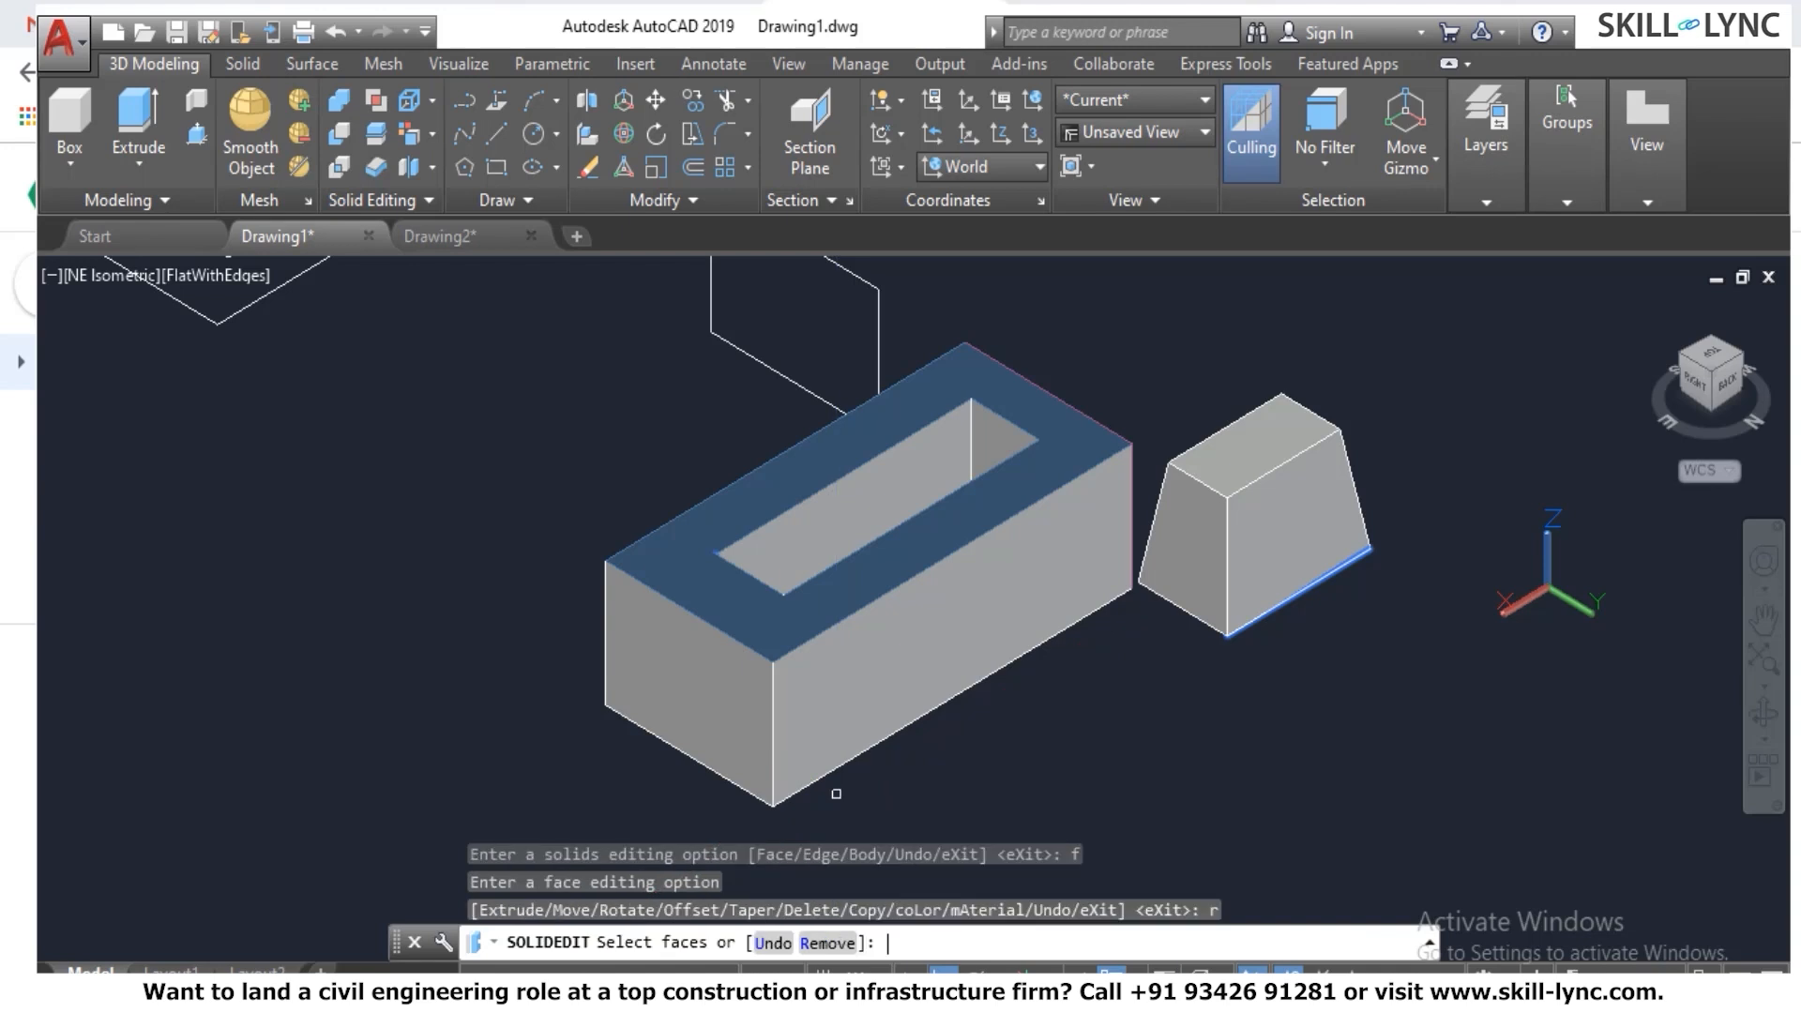
left_click(705, 696)
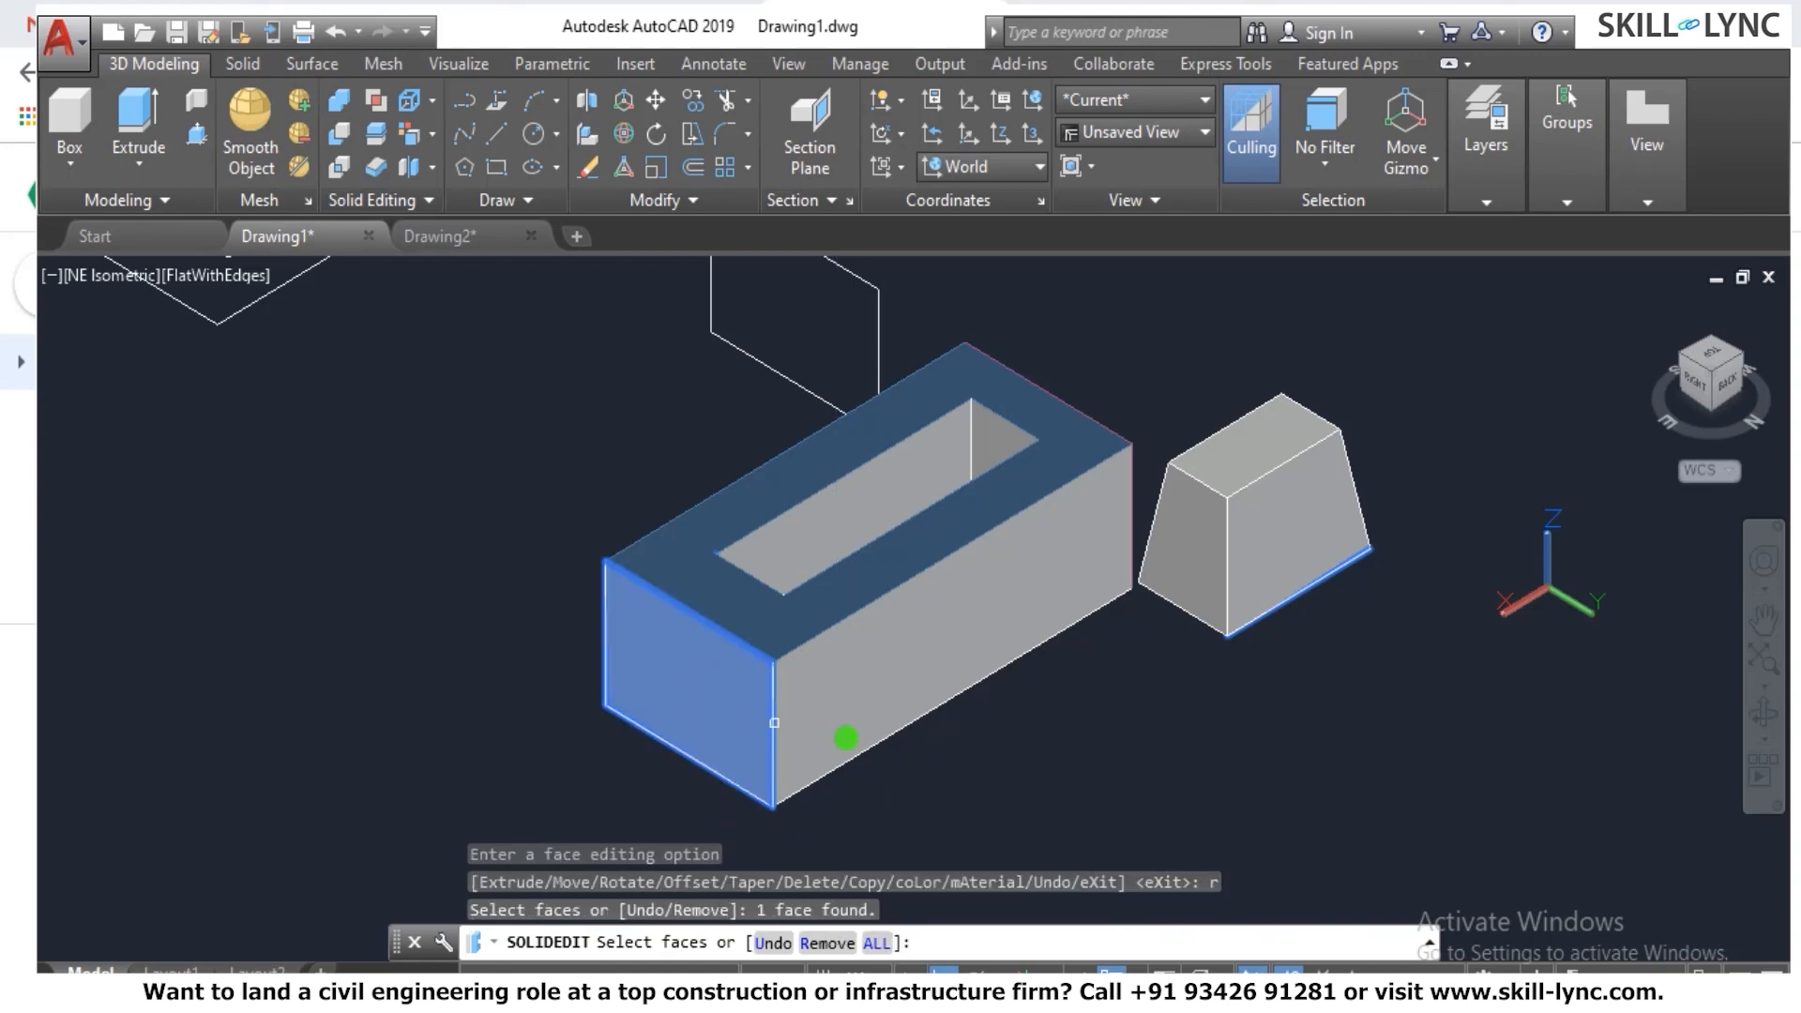
key("Return")
left_click(774, 806)
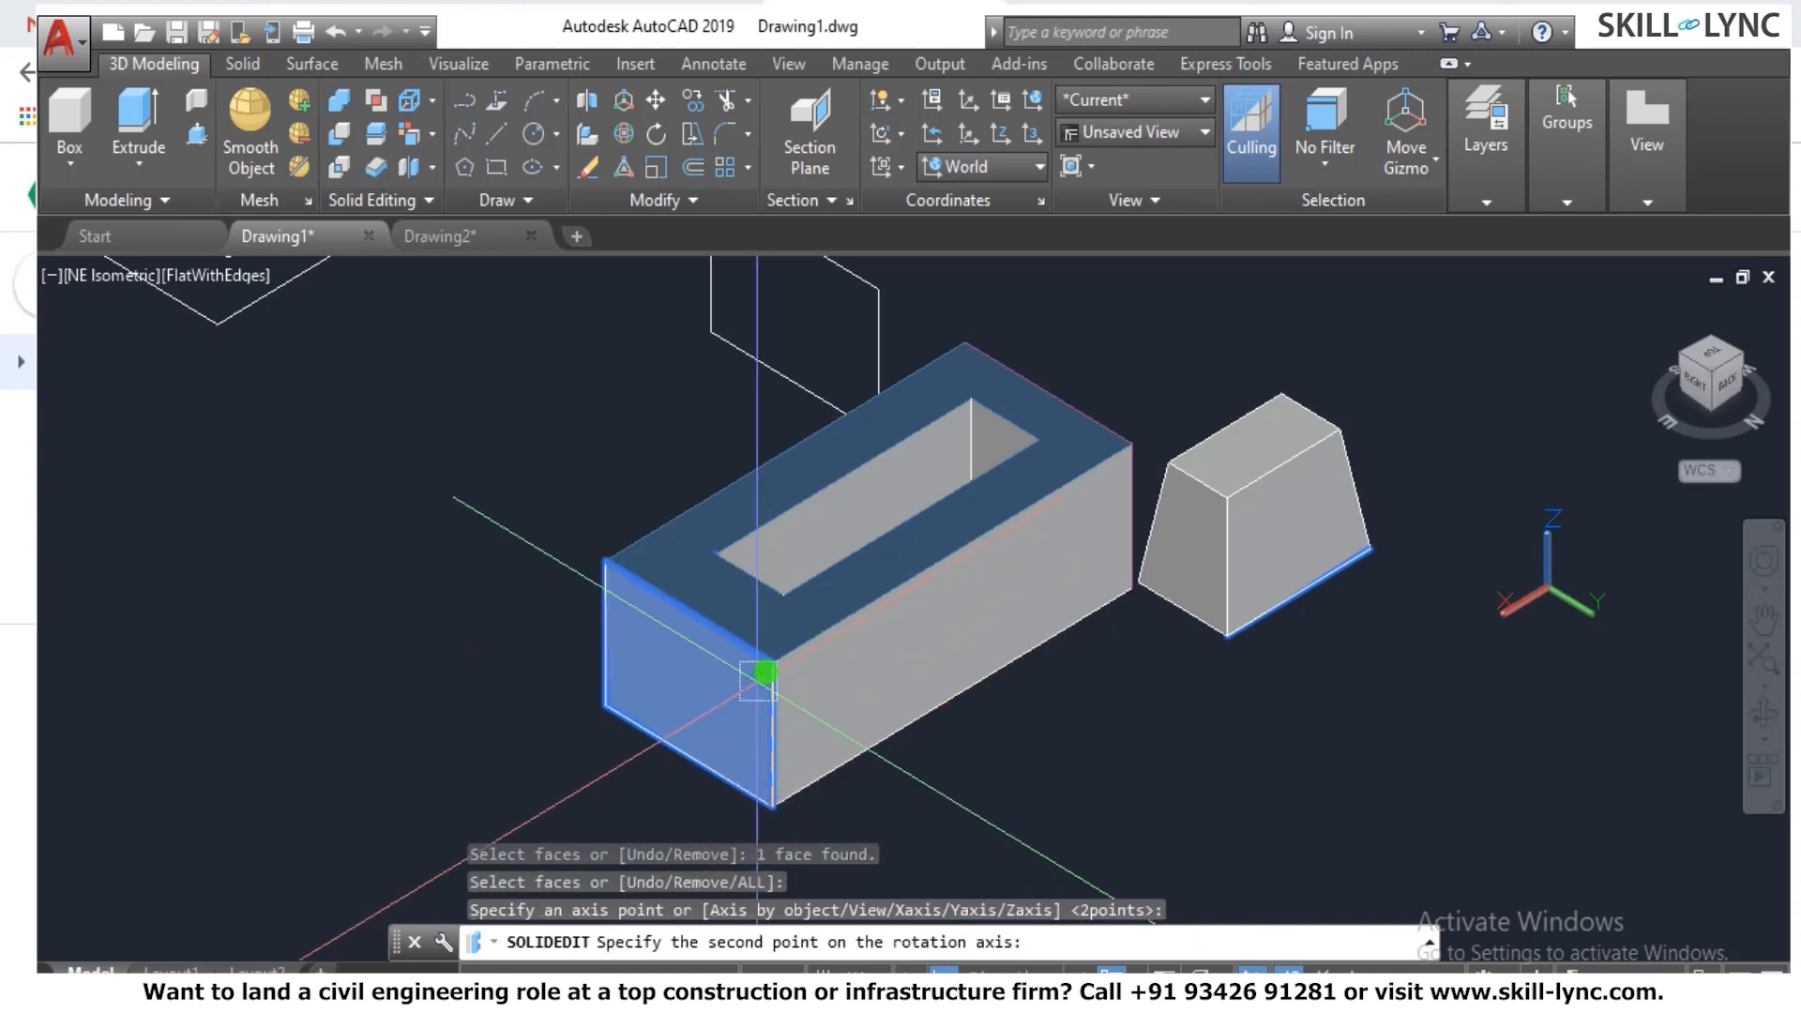
left_click(770, 664)
type("30")
key("Return")
key("Escape")
key("Escape")
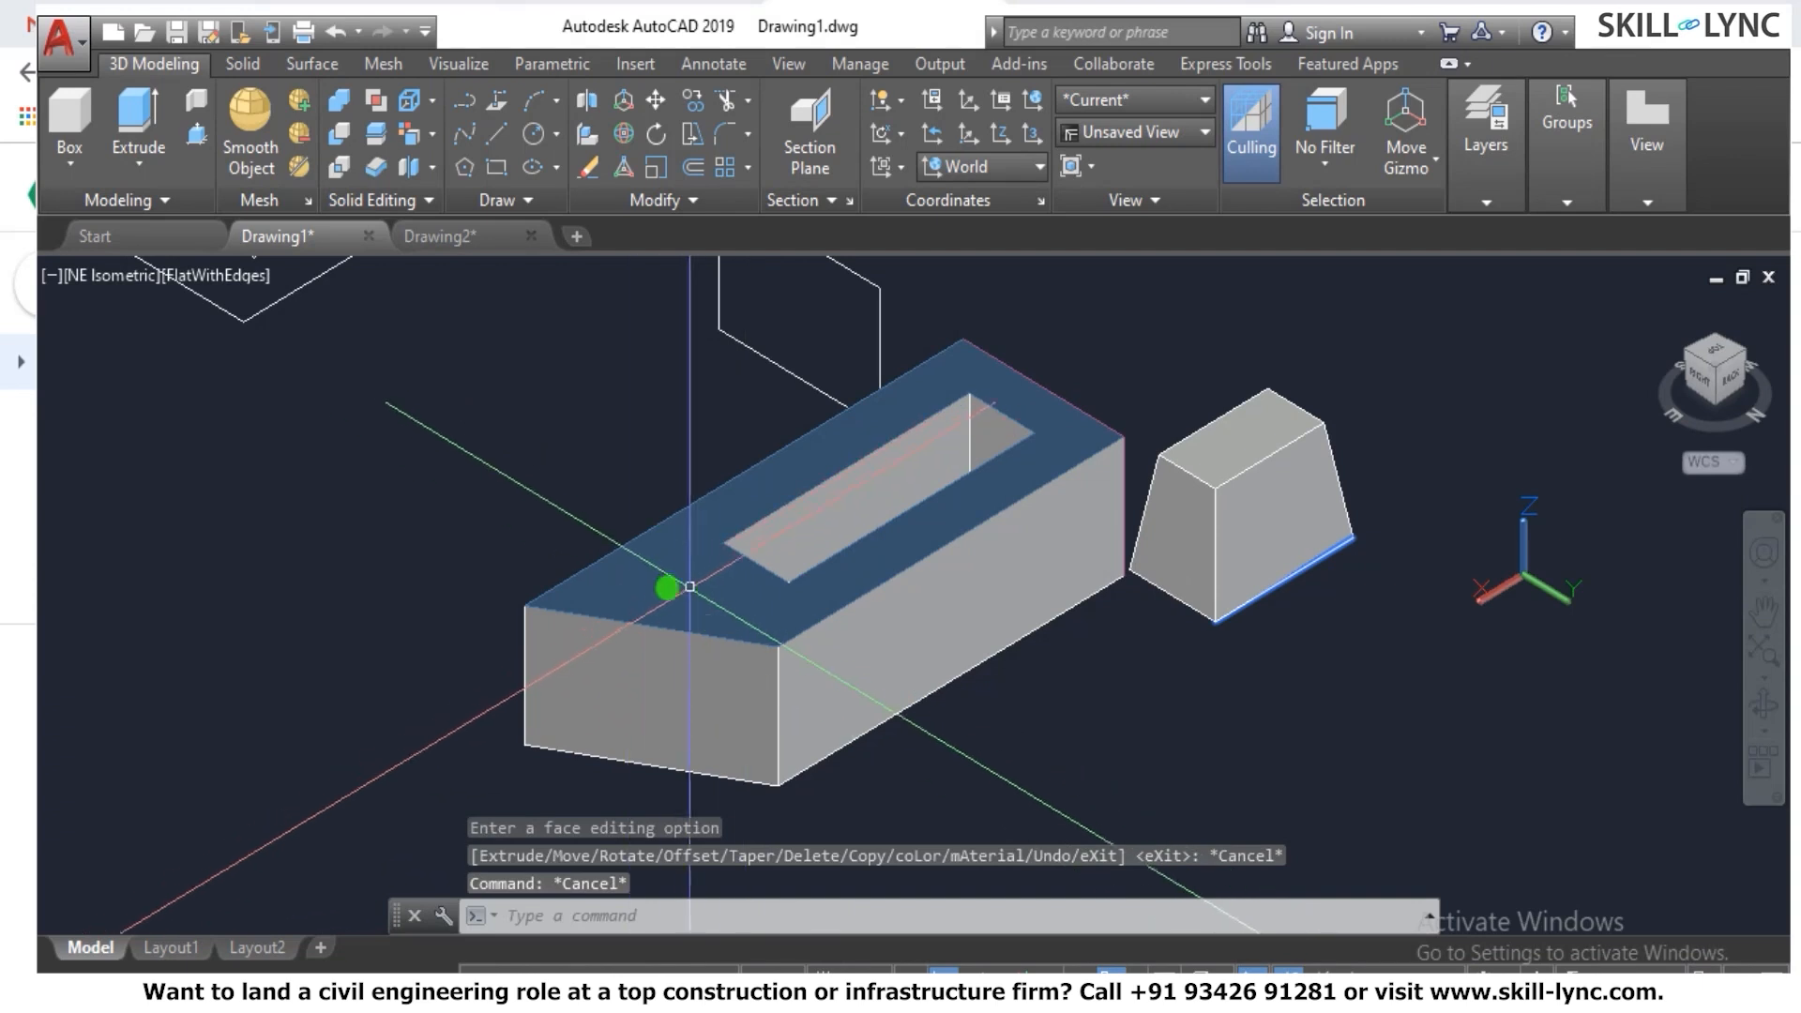
Try to rotate the box's top face 30 degrees about its long front edge with solid face editing.
type("sol")
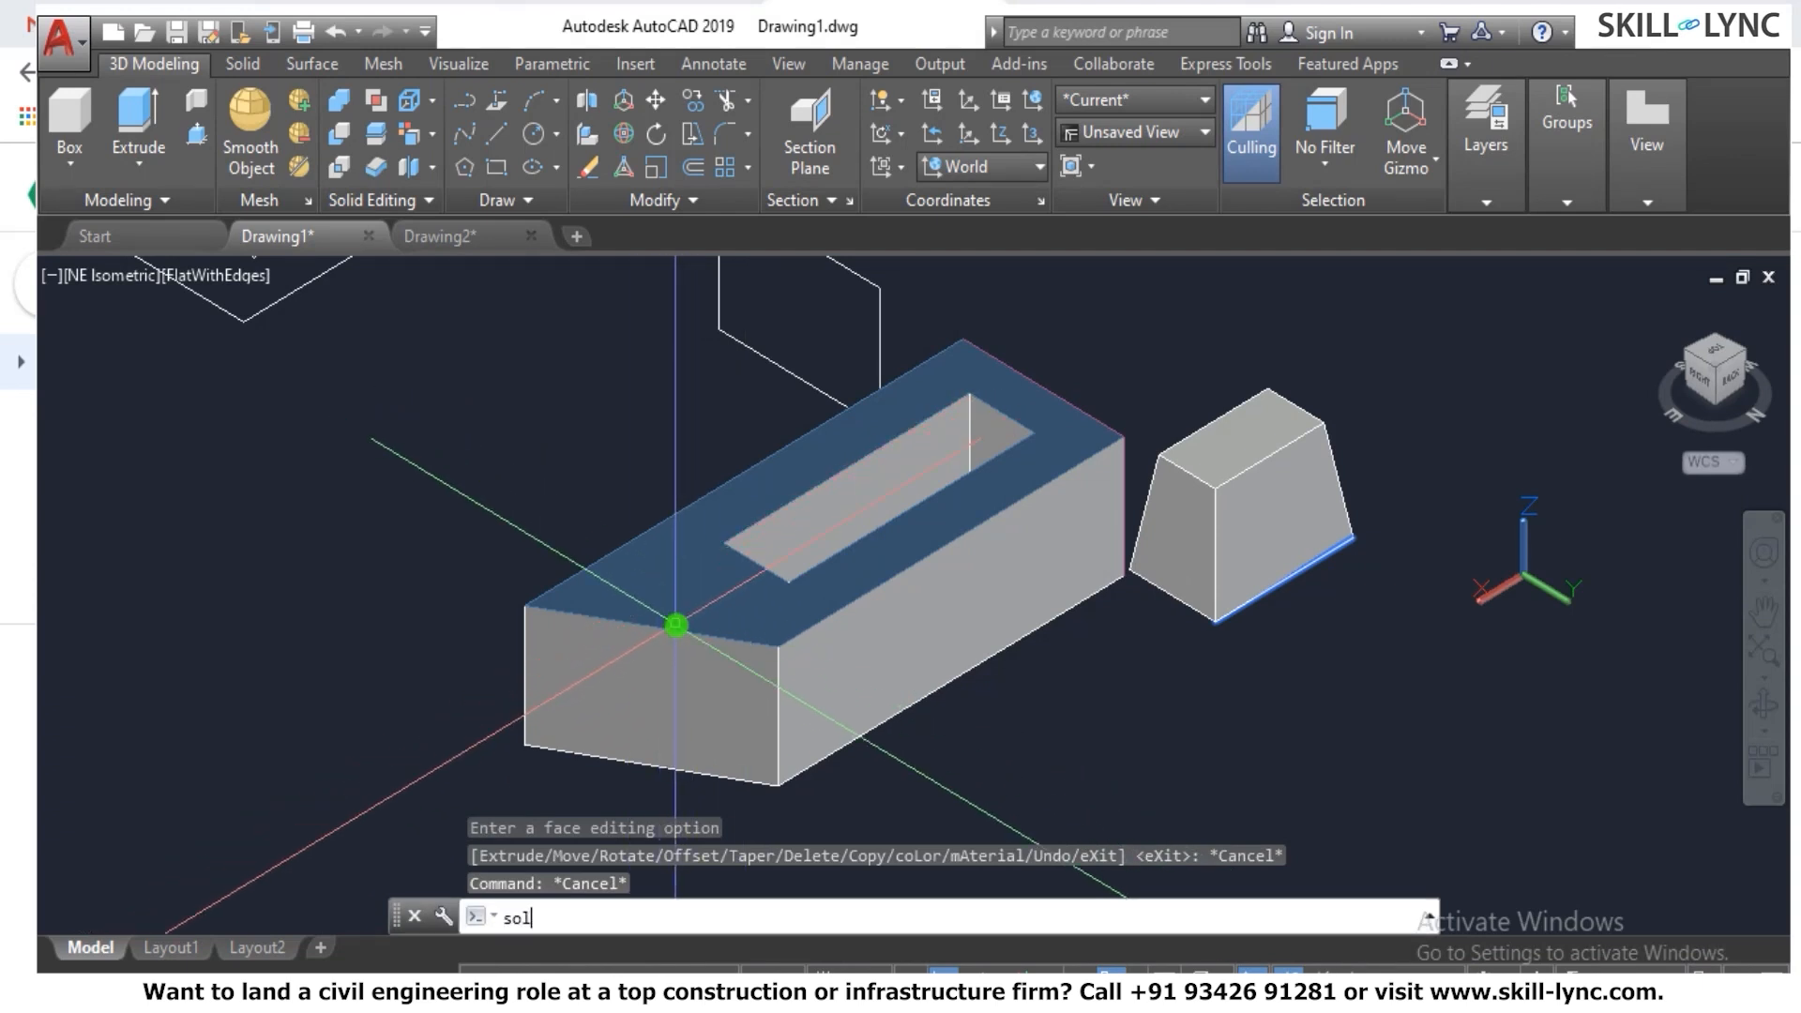
type("idedit")
key("Return")
type("f")
key("Return")
type("r")
key("Return")
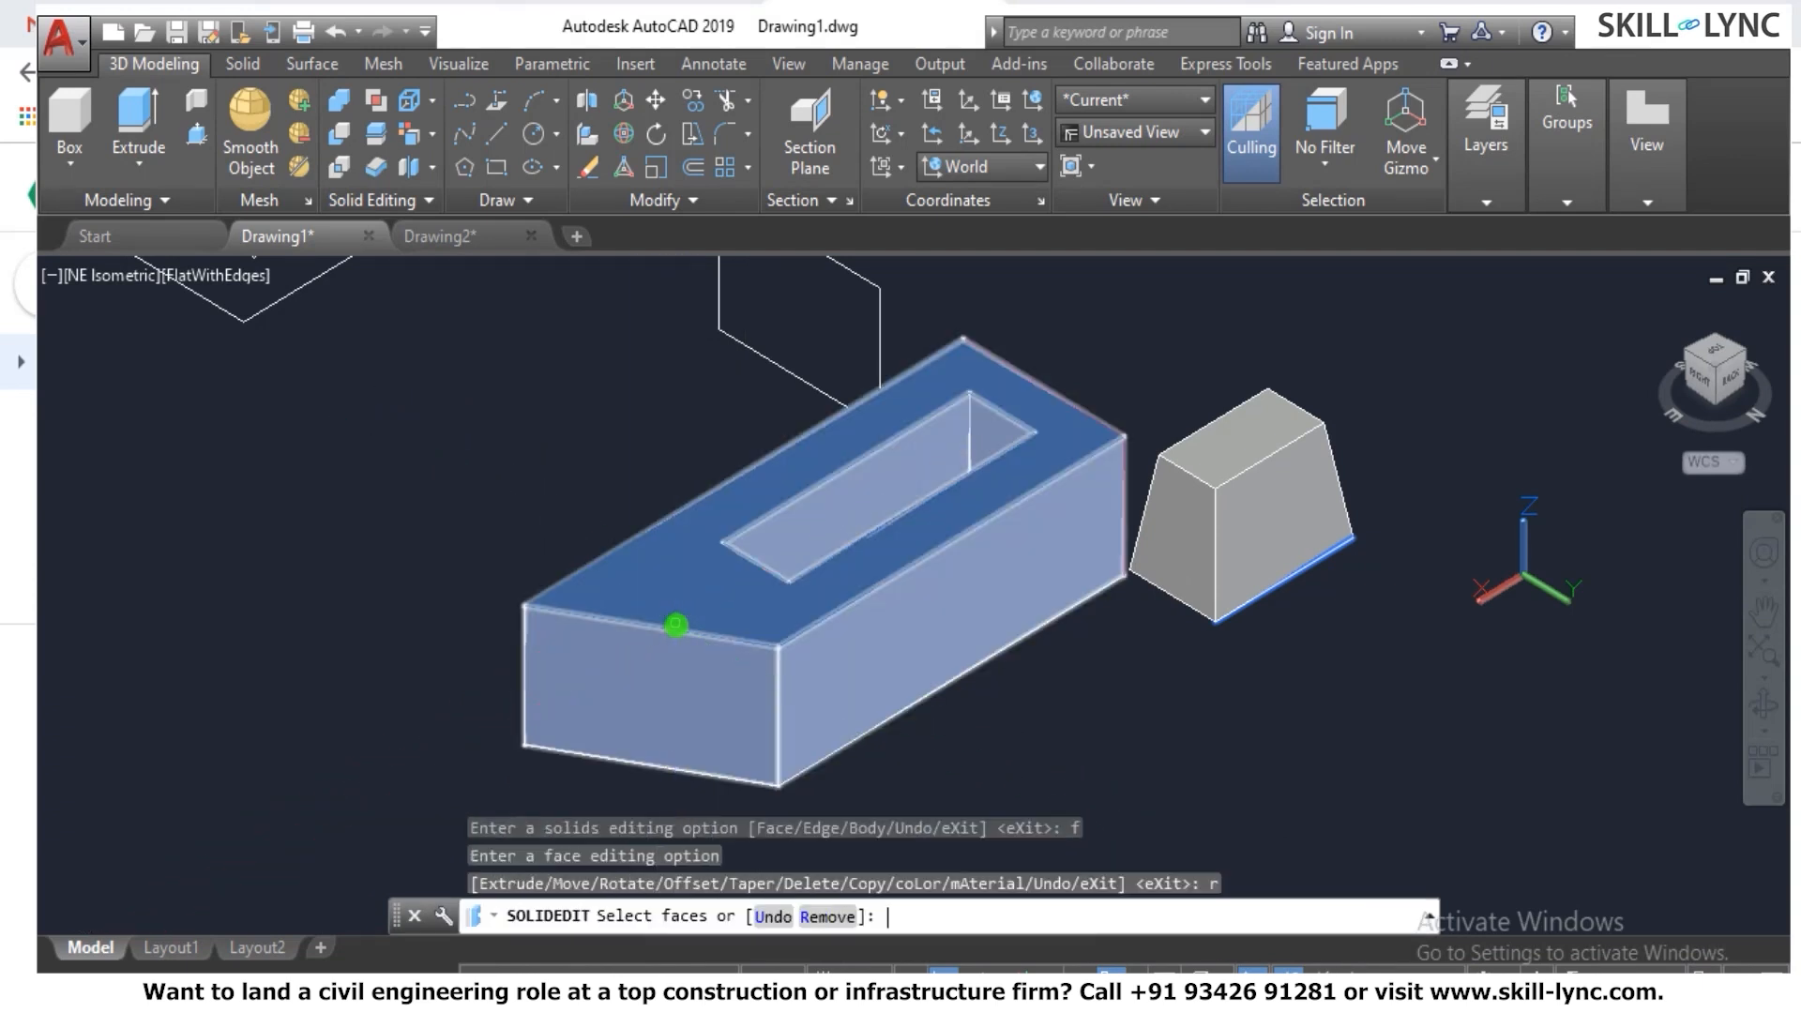
left_click(737, 506)
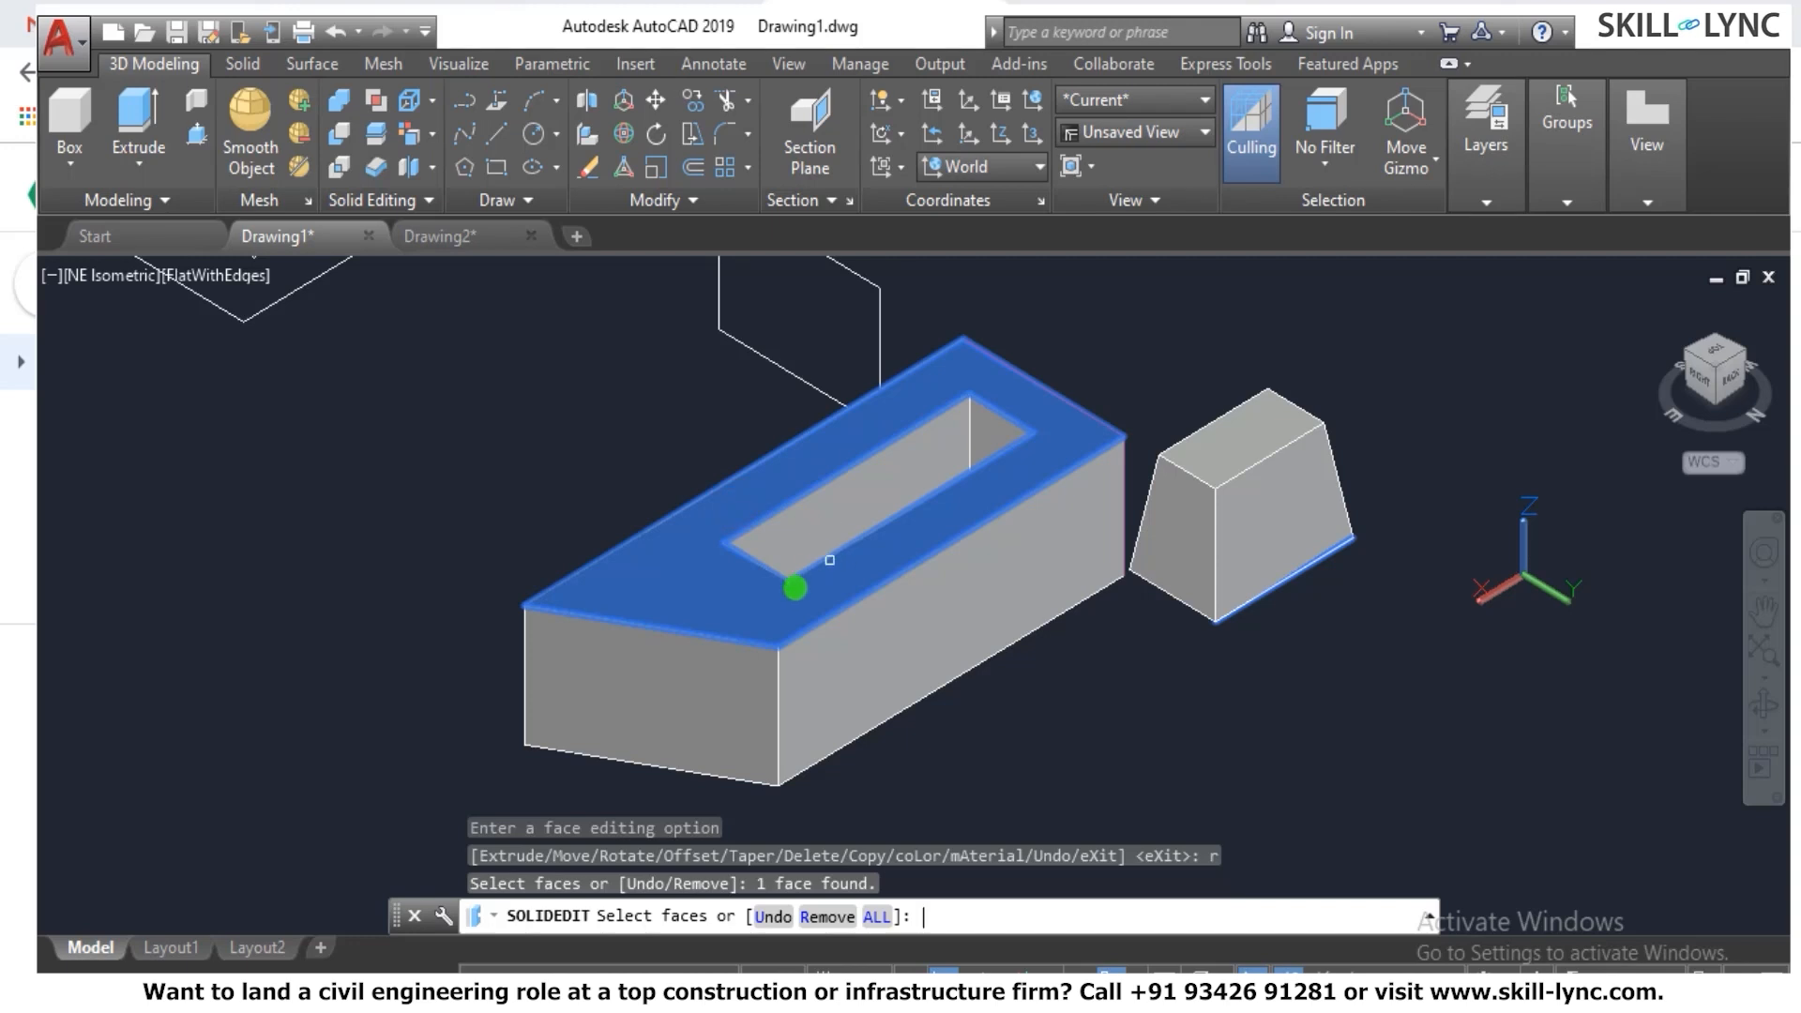
key("Return")
left_click(780, 618)
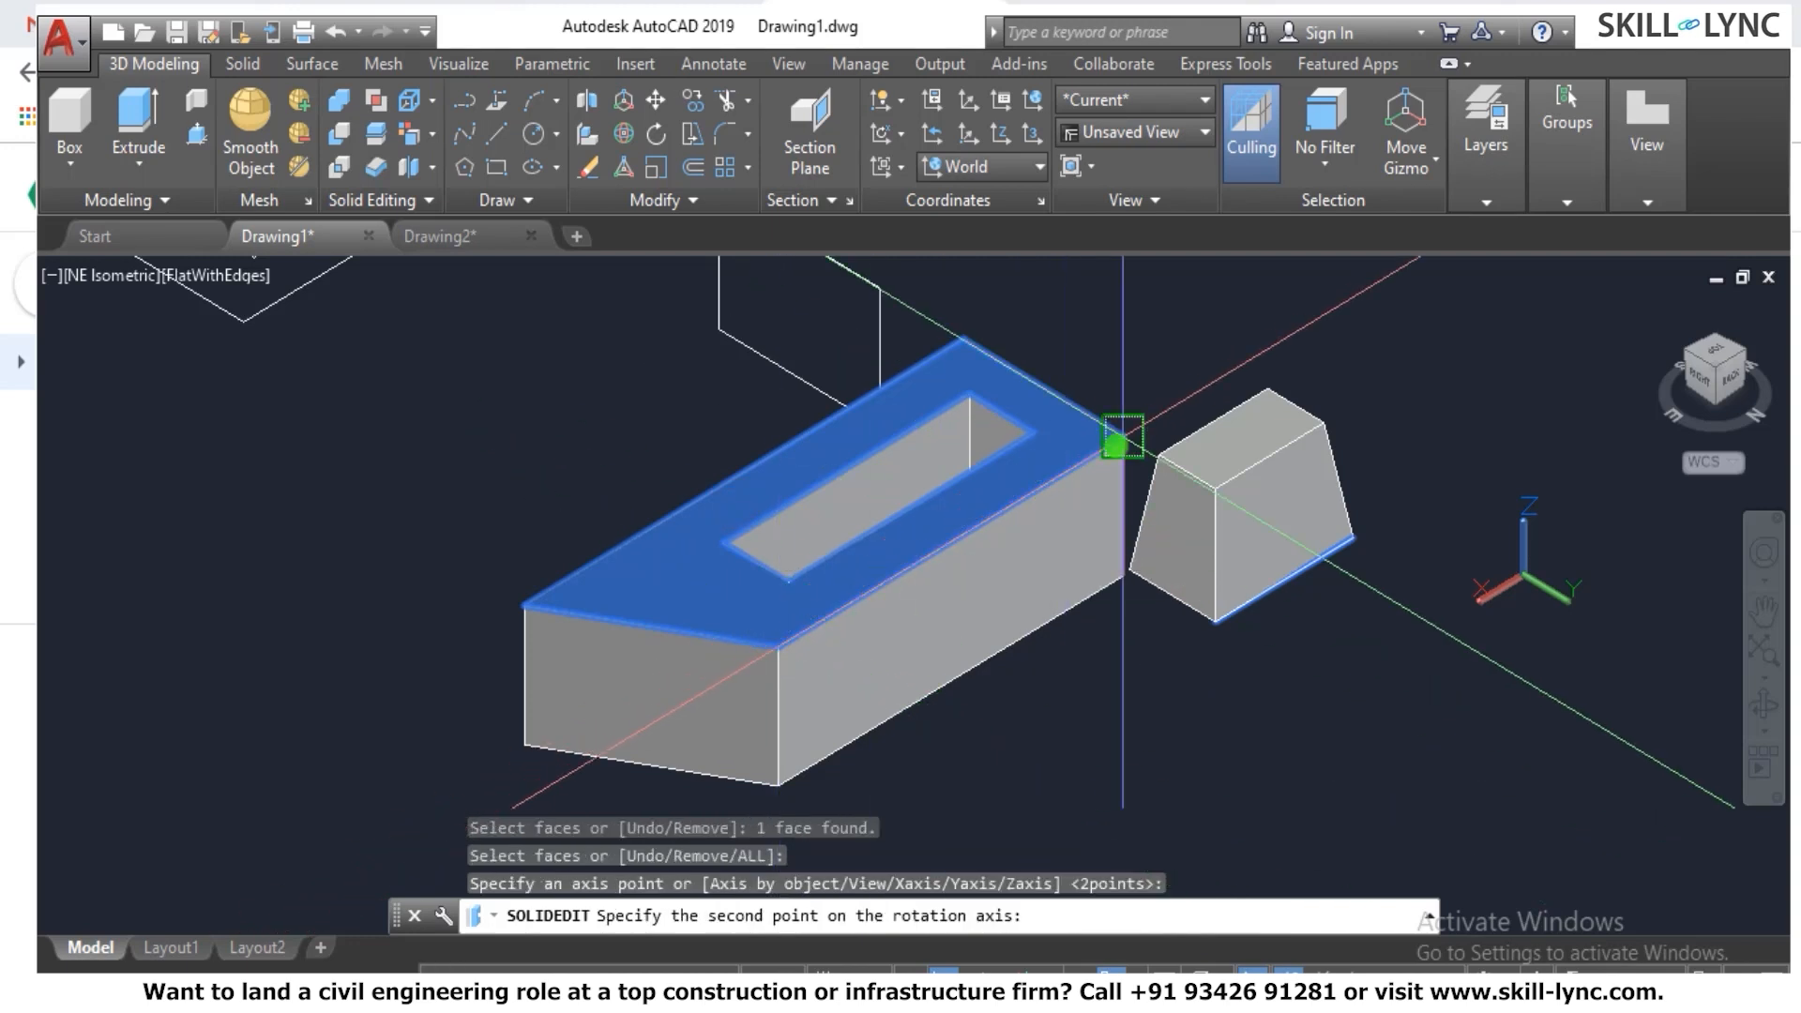
left_click(1125, 443)
type("90")
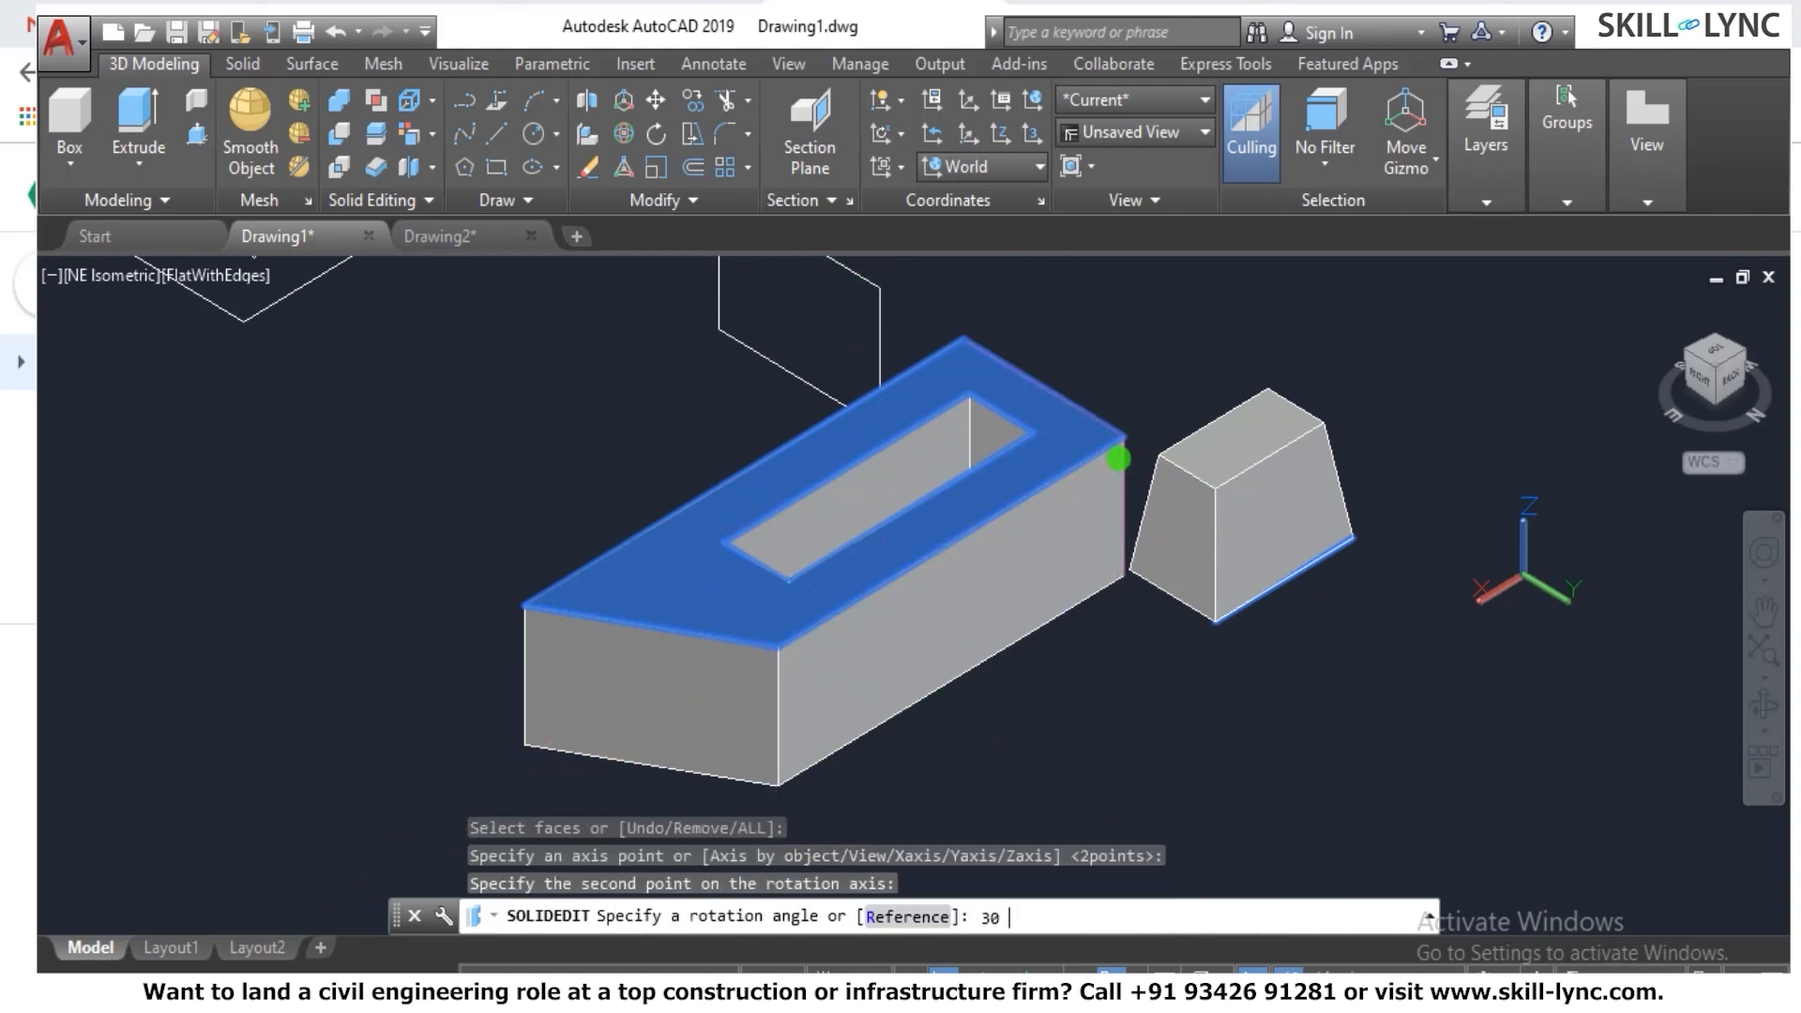
key("Return")
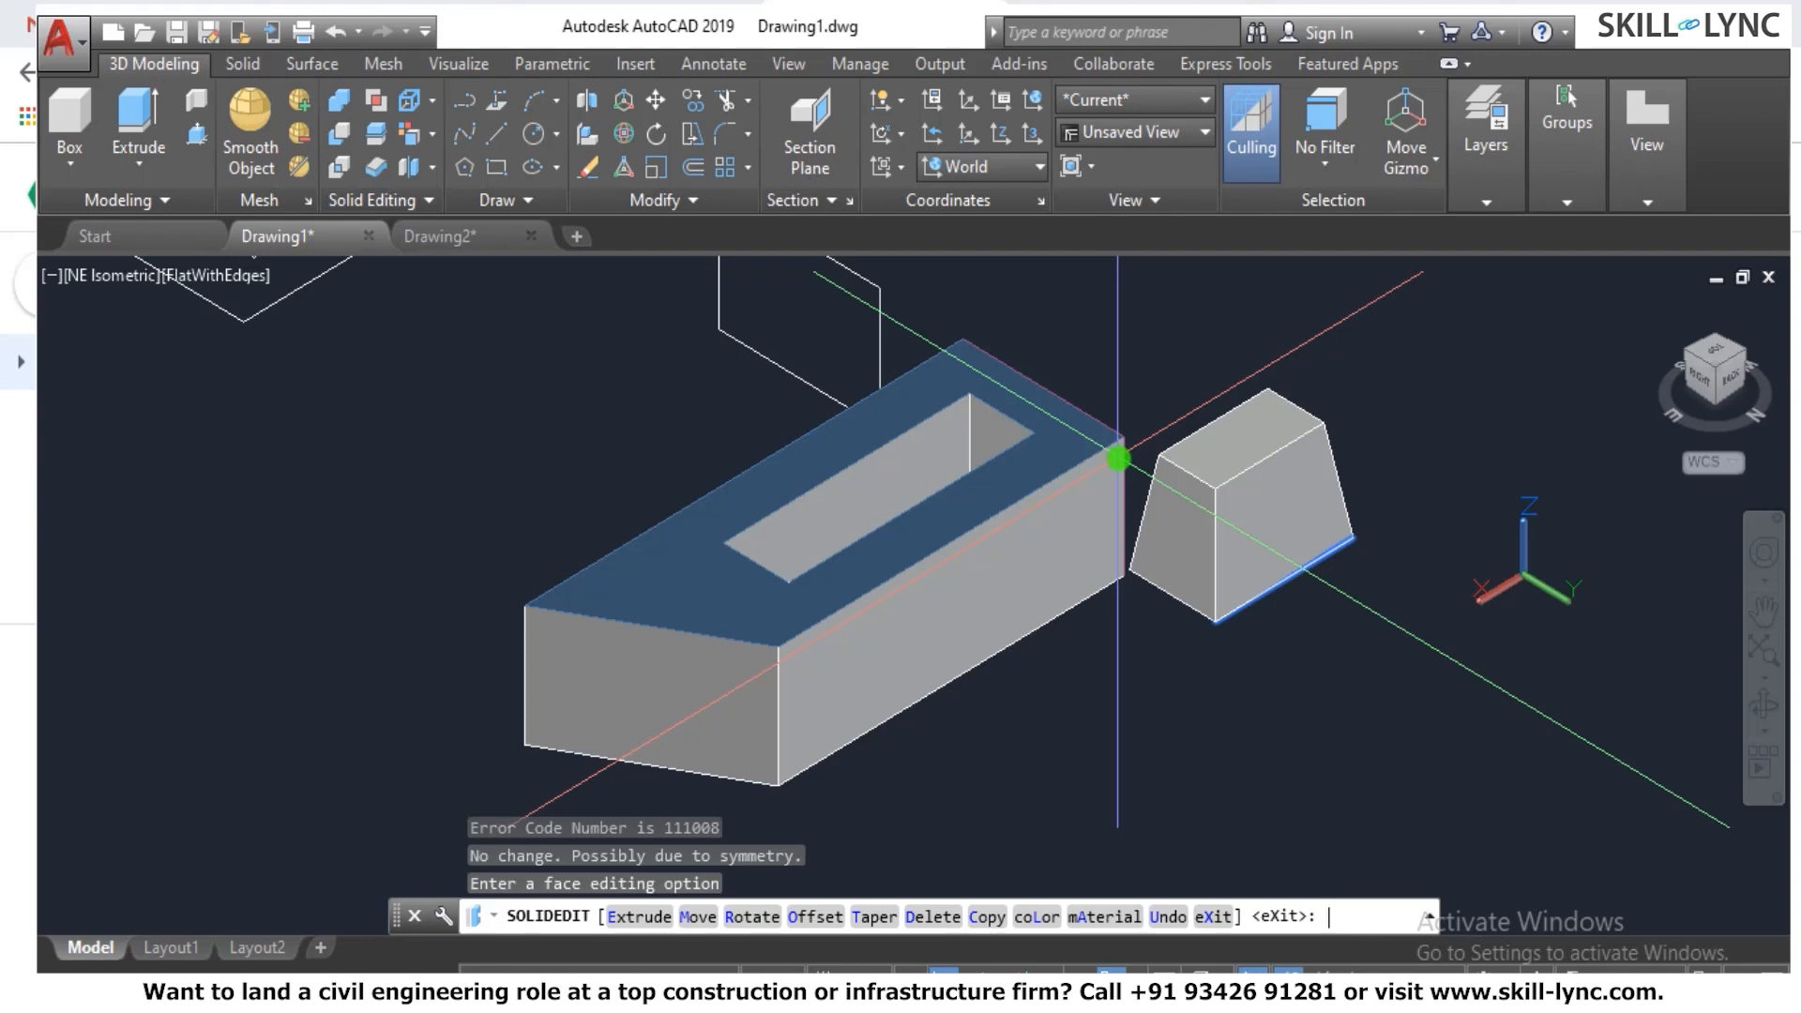
Rotate the box's long side face 15 degrees about its upper edge, and undo that rotation.
scroll(631, 570, "down", 2)
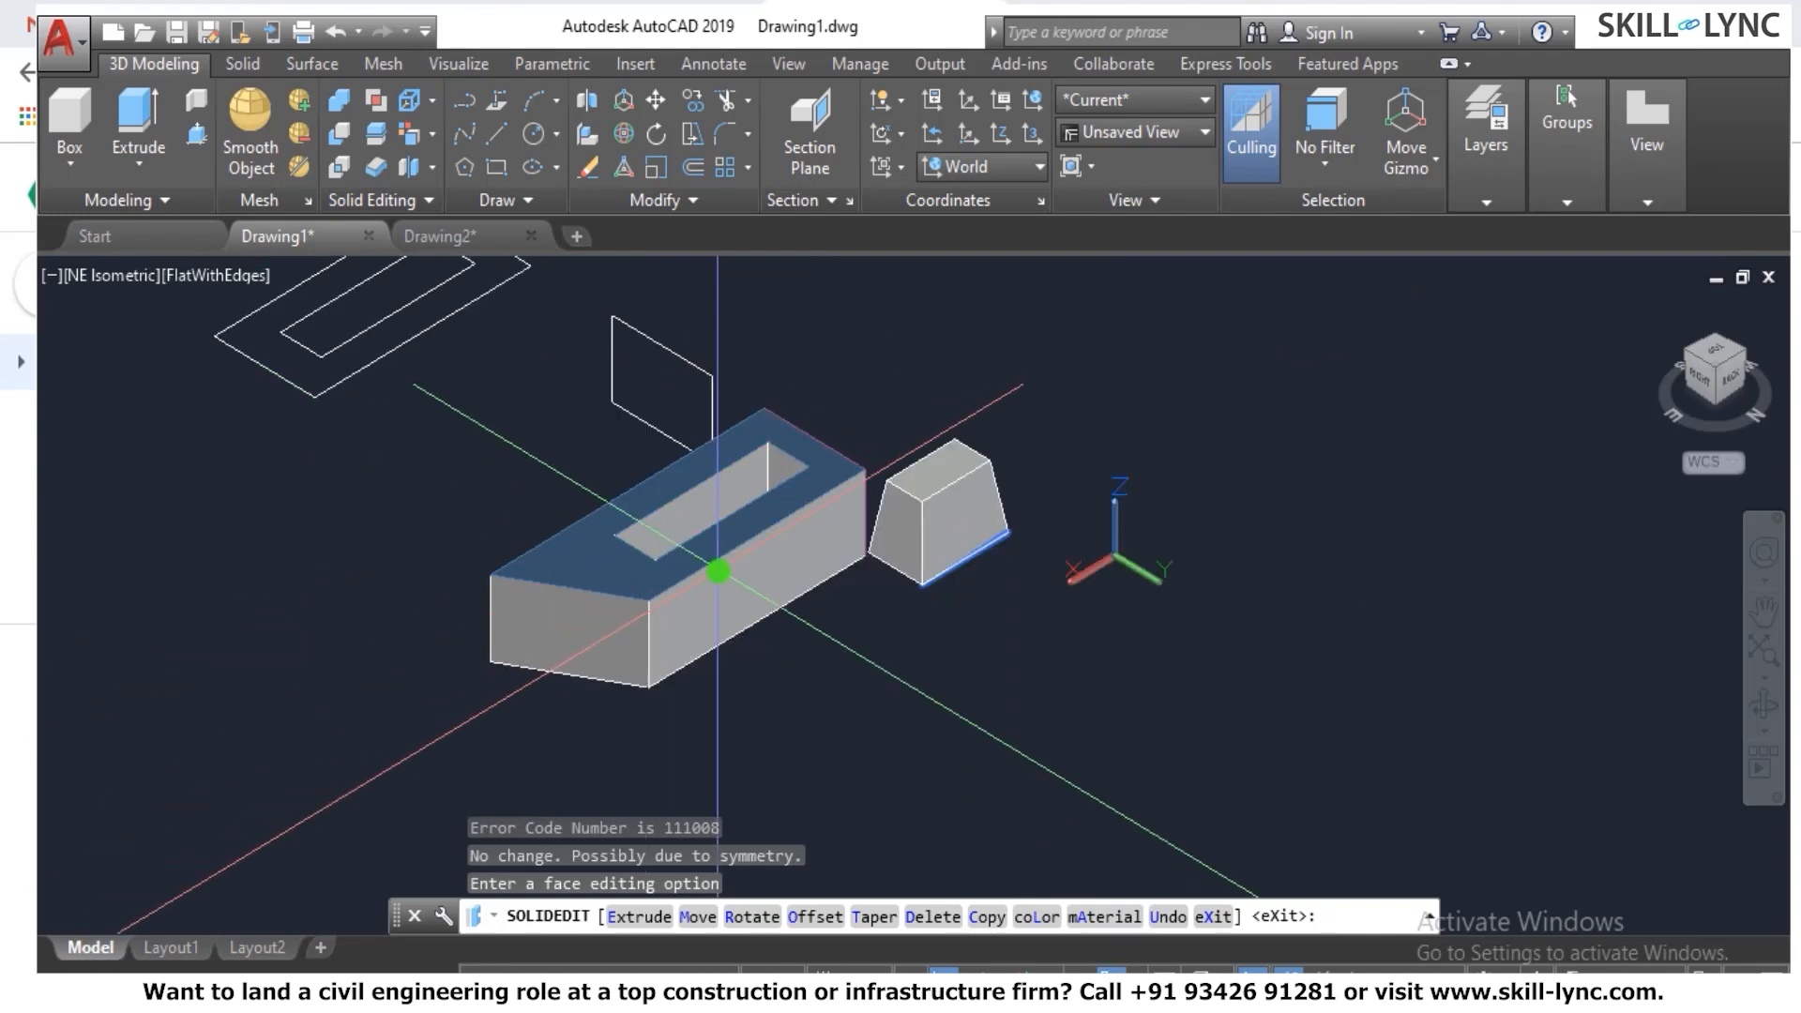
scroll(712, 554, "up", 1)
scroll(713, 554, "up", 2)
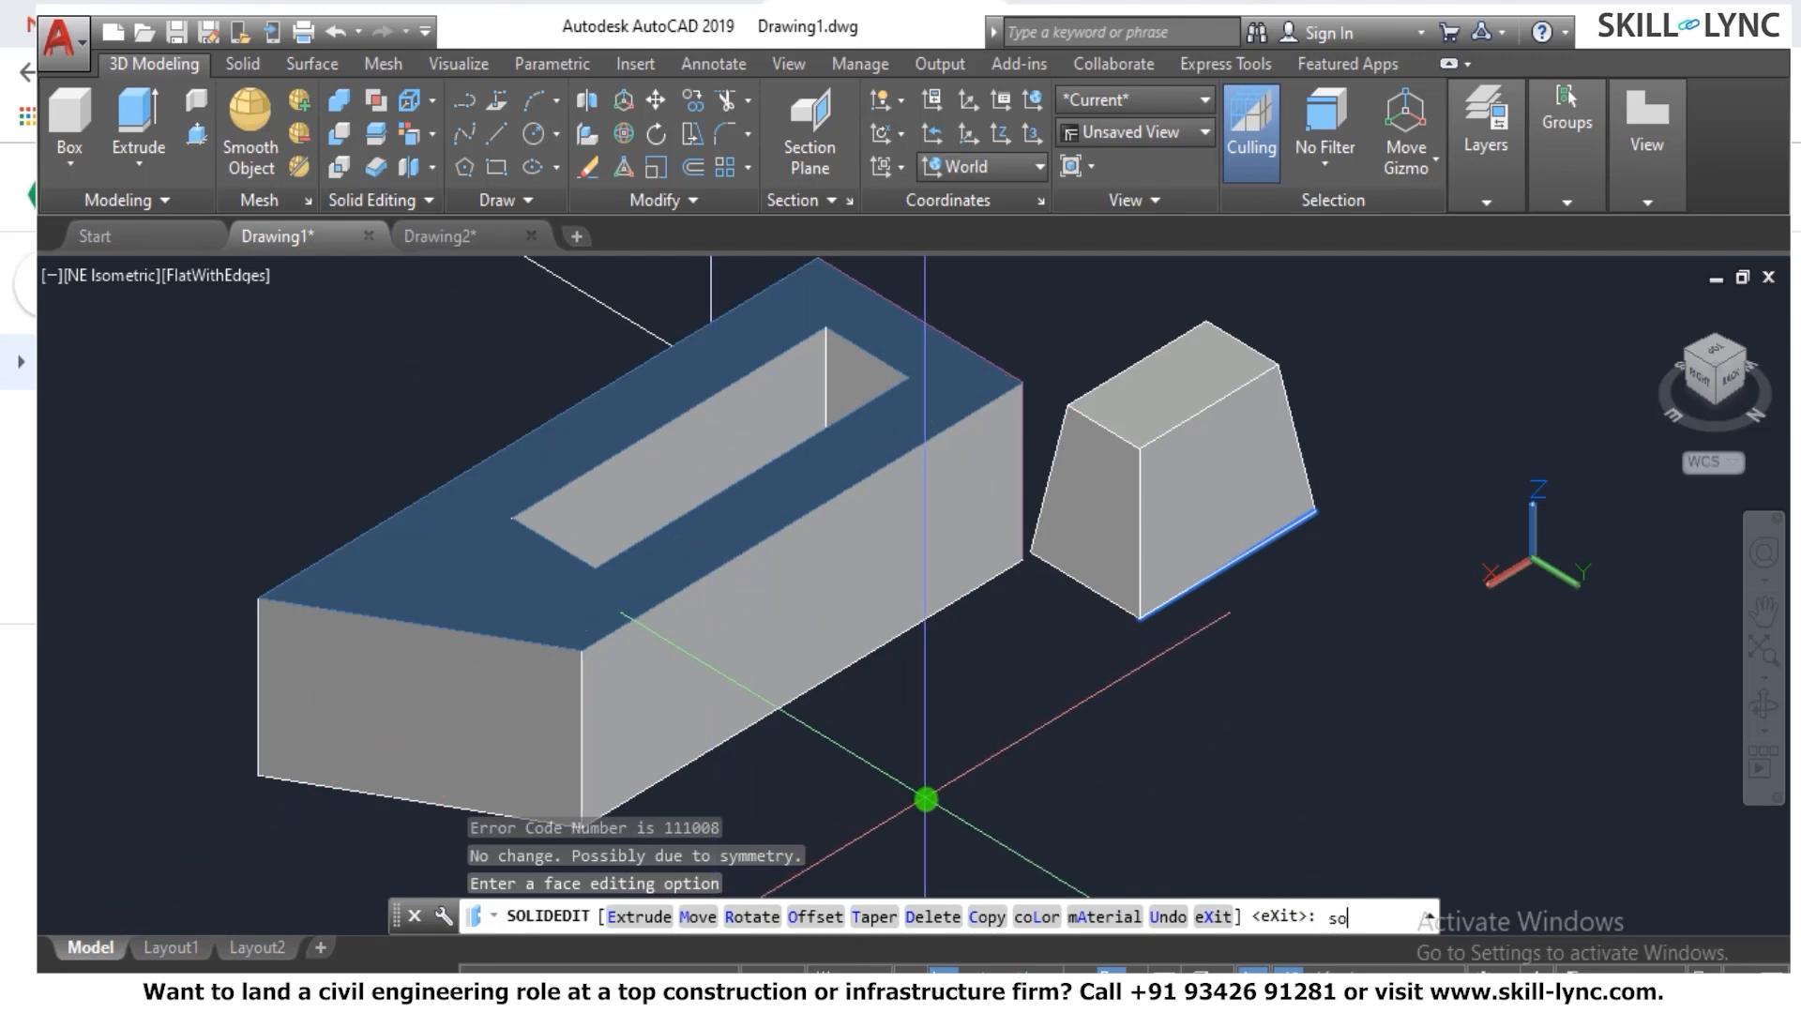
key("Return")
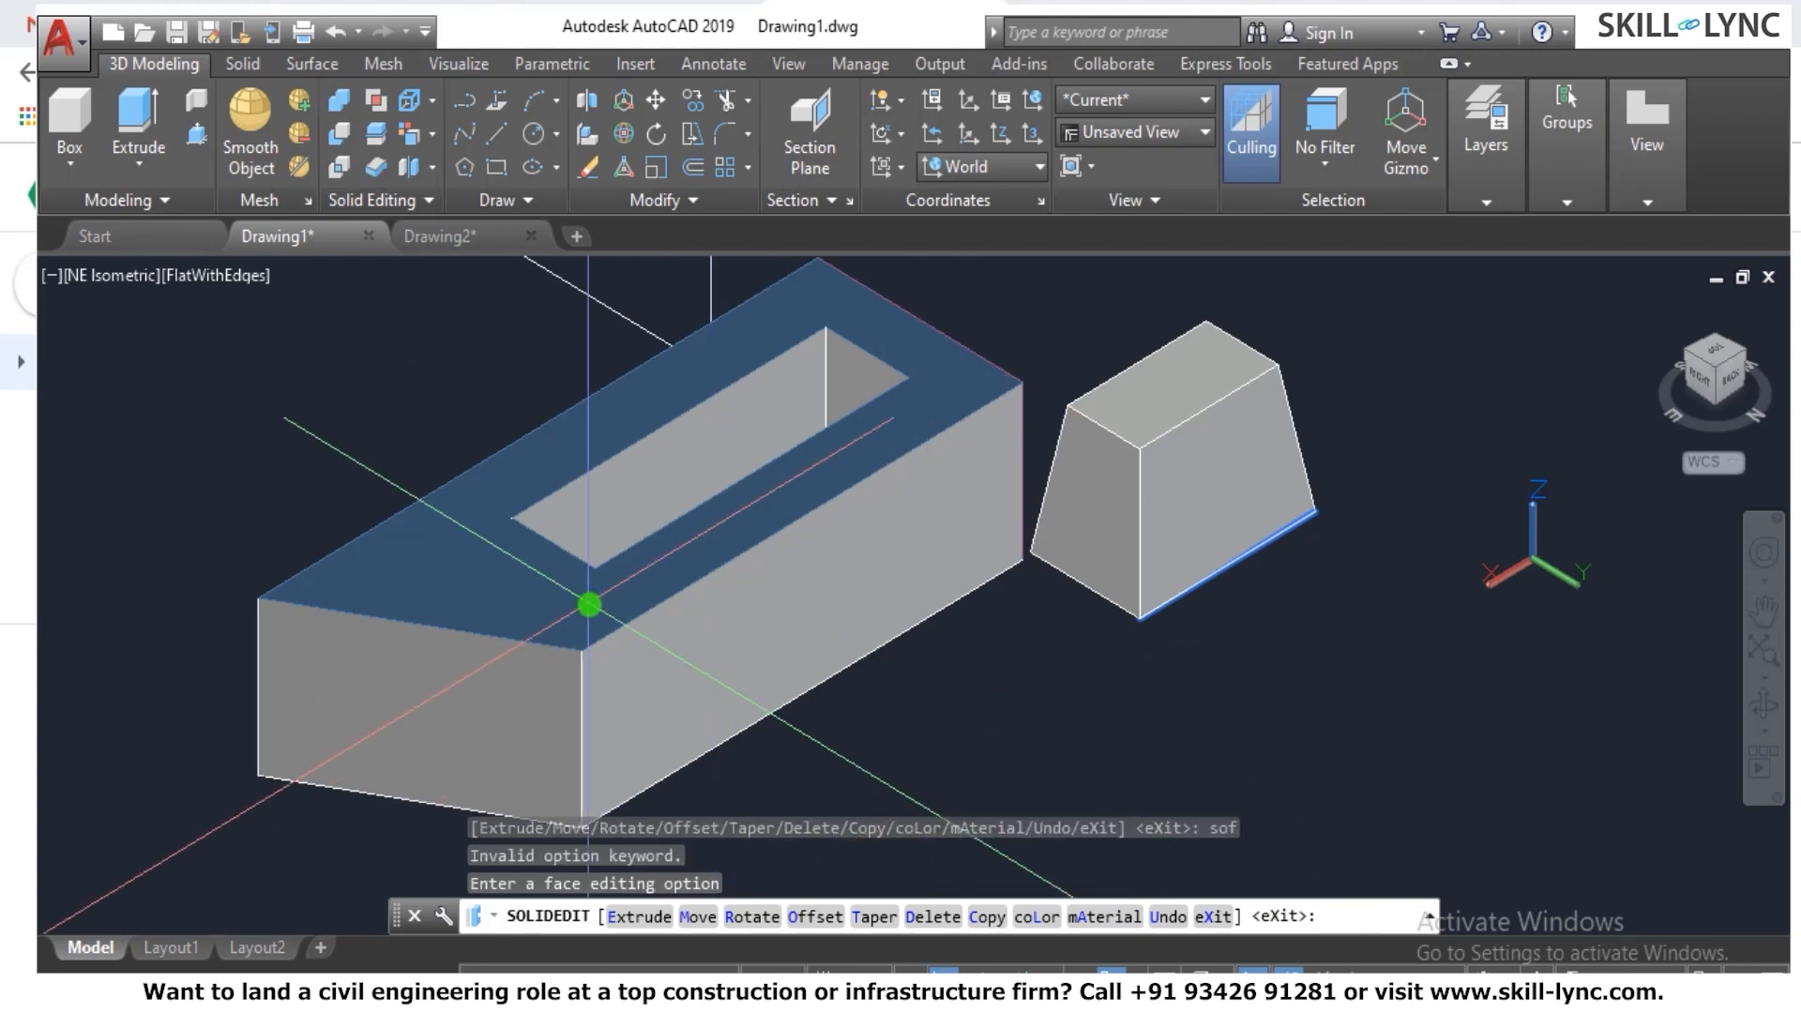
type("r")
key("Return")
left_click(792, 627)
key("Return")
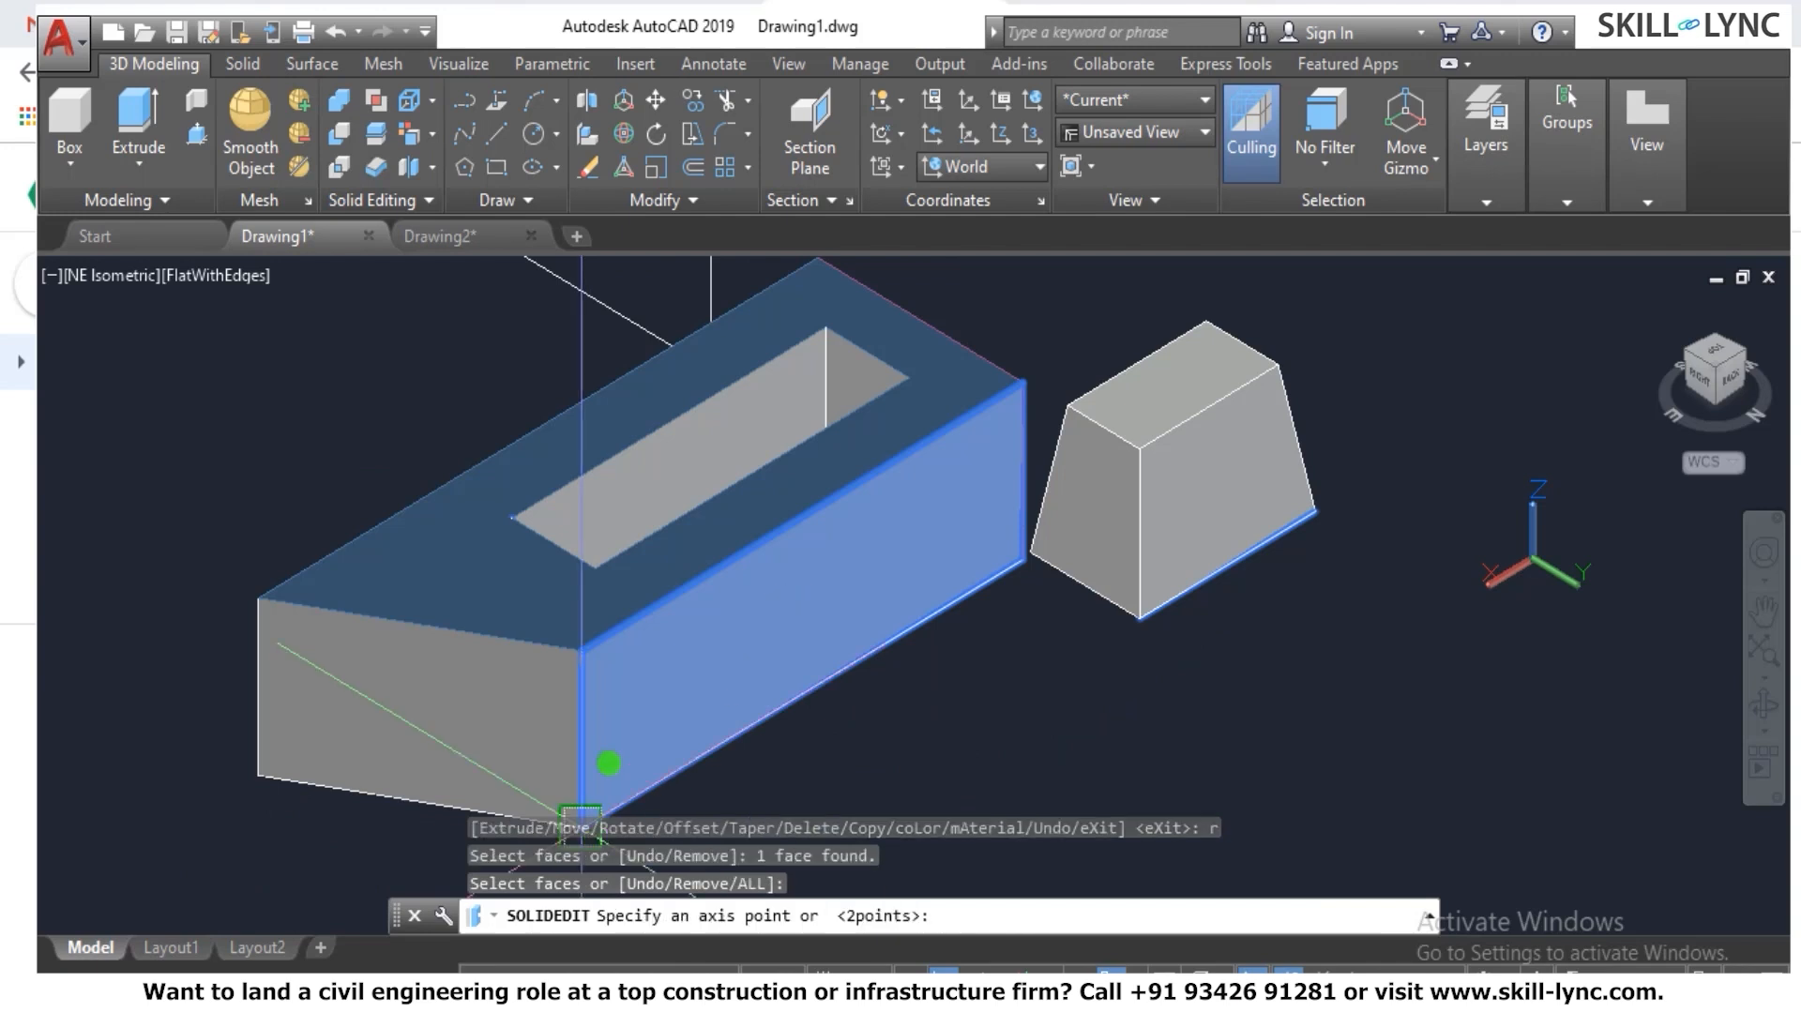
scroll(750, 657, "down", 2)
scroll(597, 641, "up", 1)
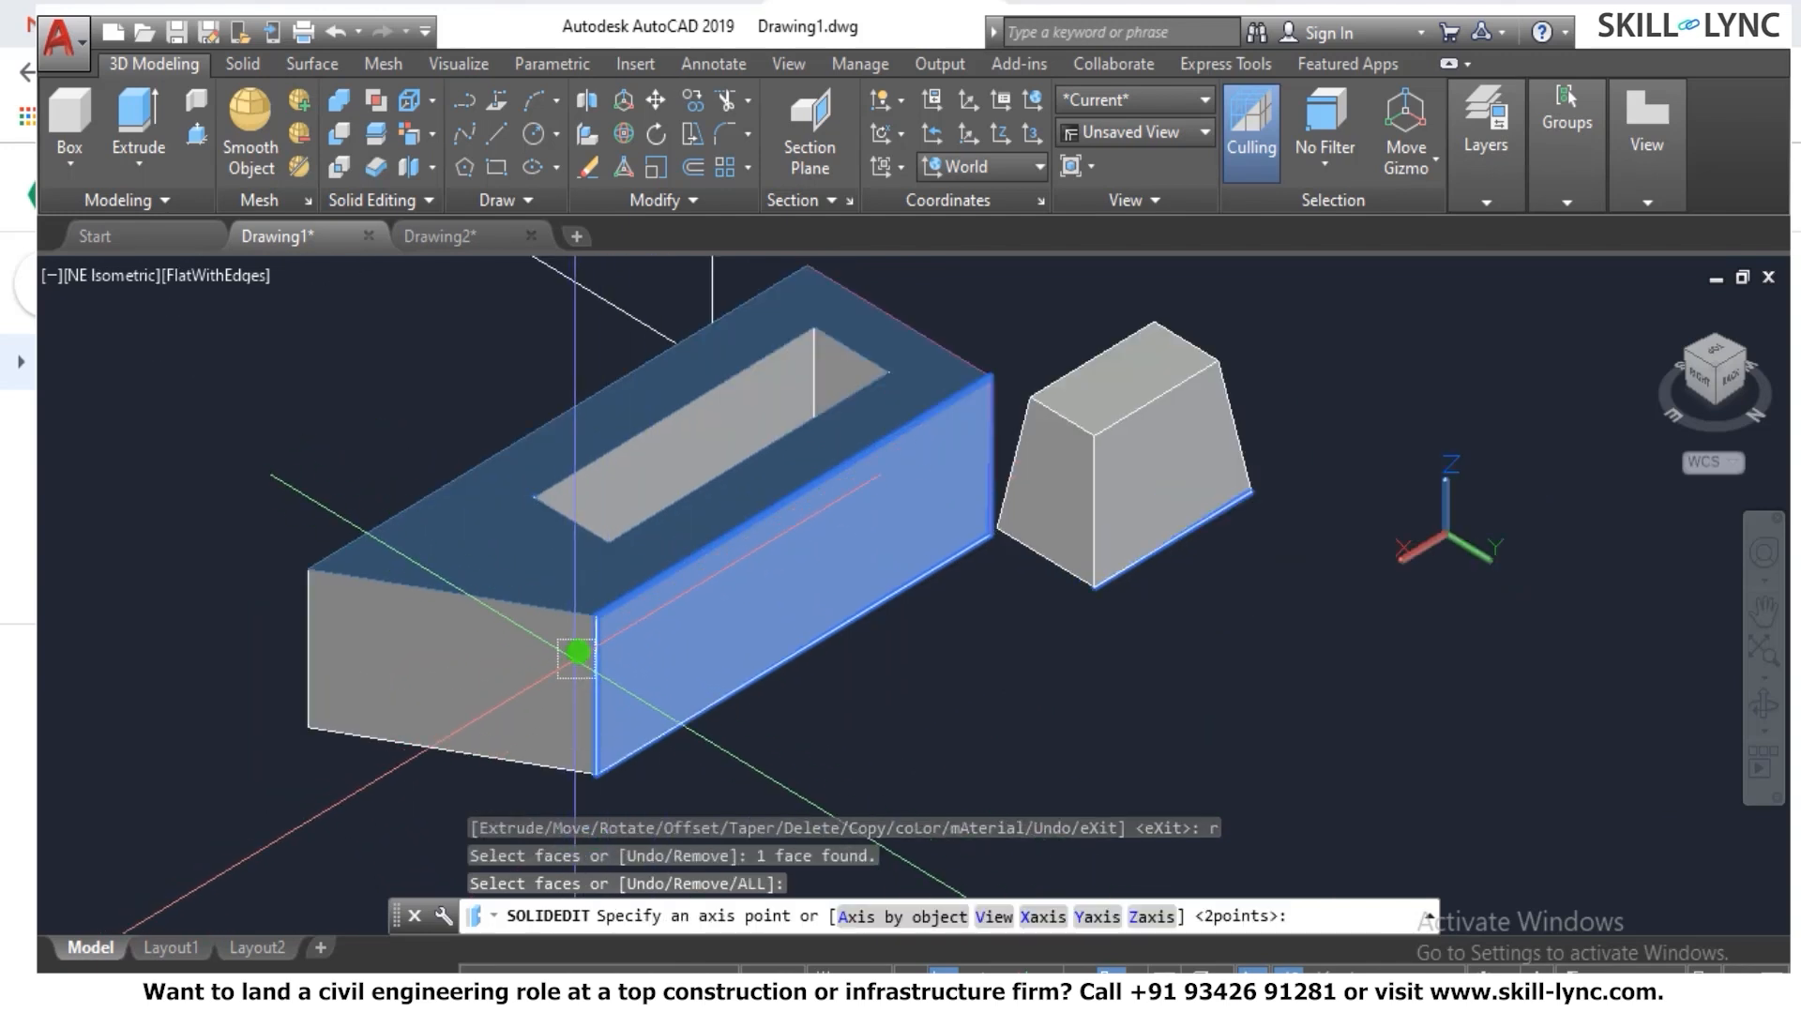
left_click(592, 622)
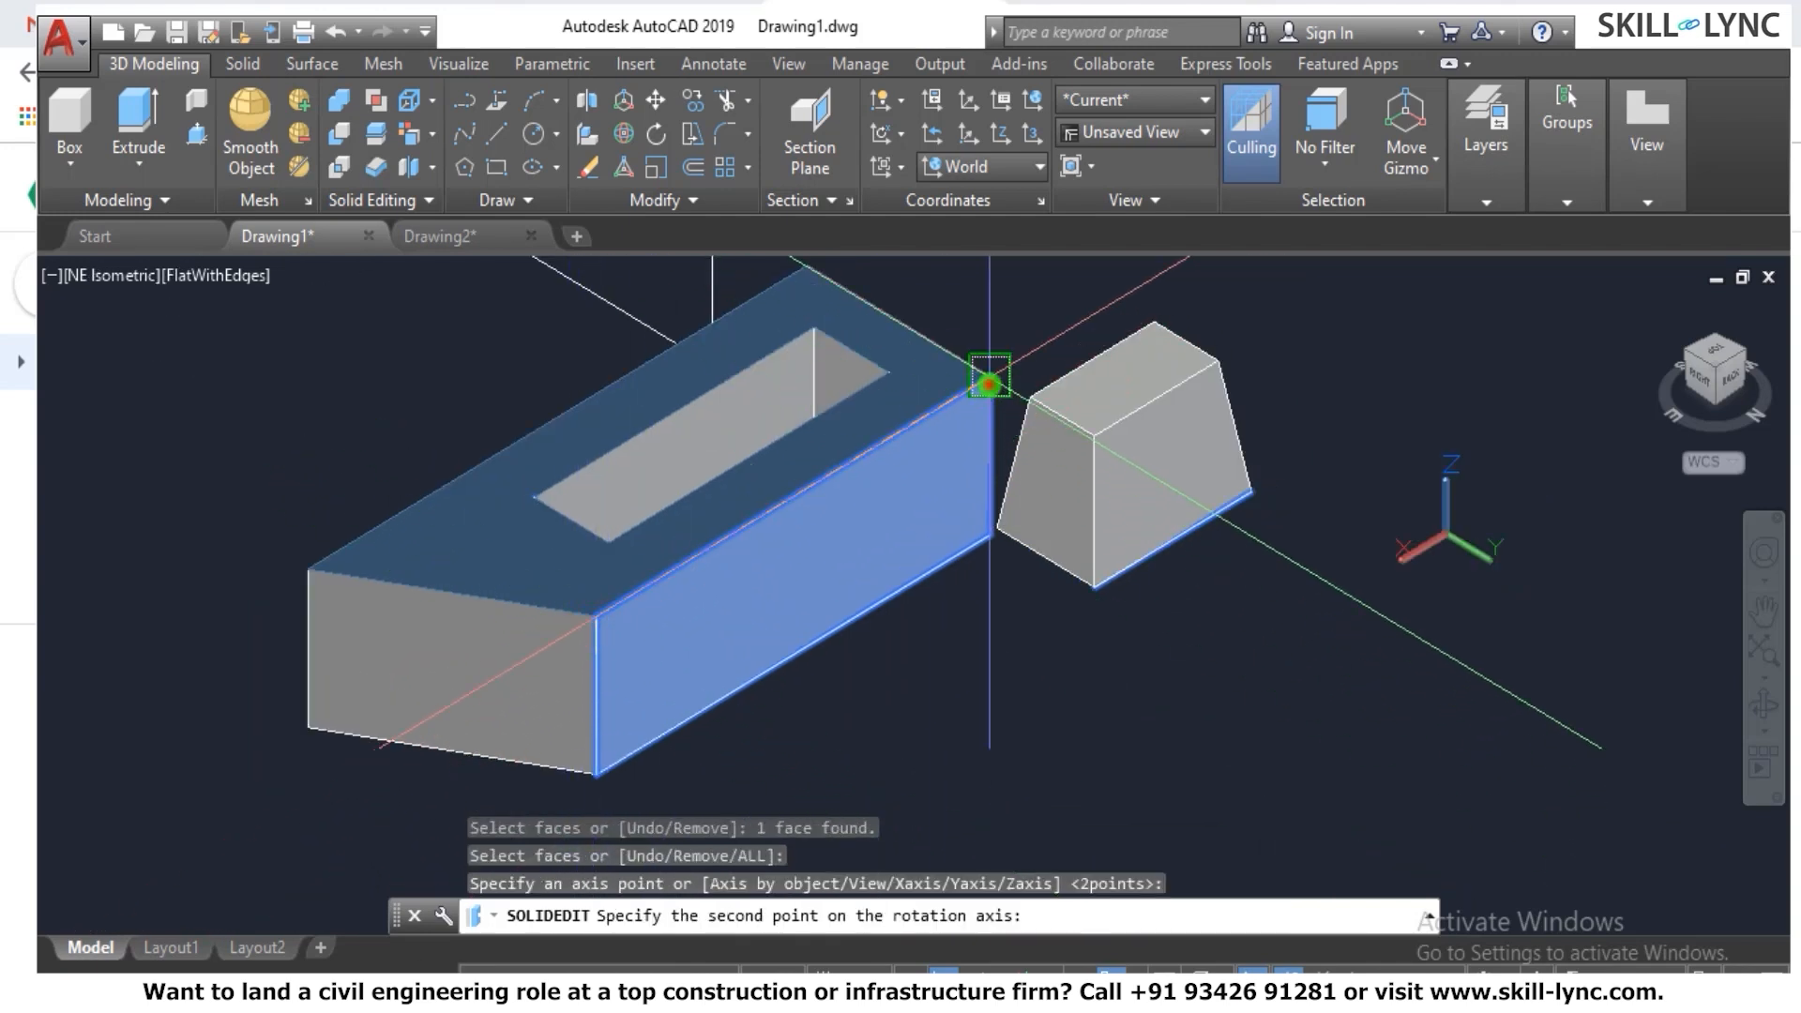
left_click(989, 382)
type("15")
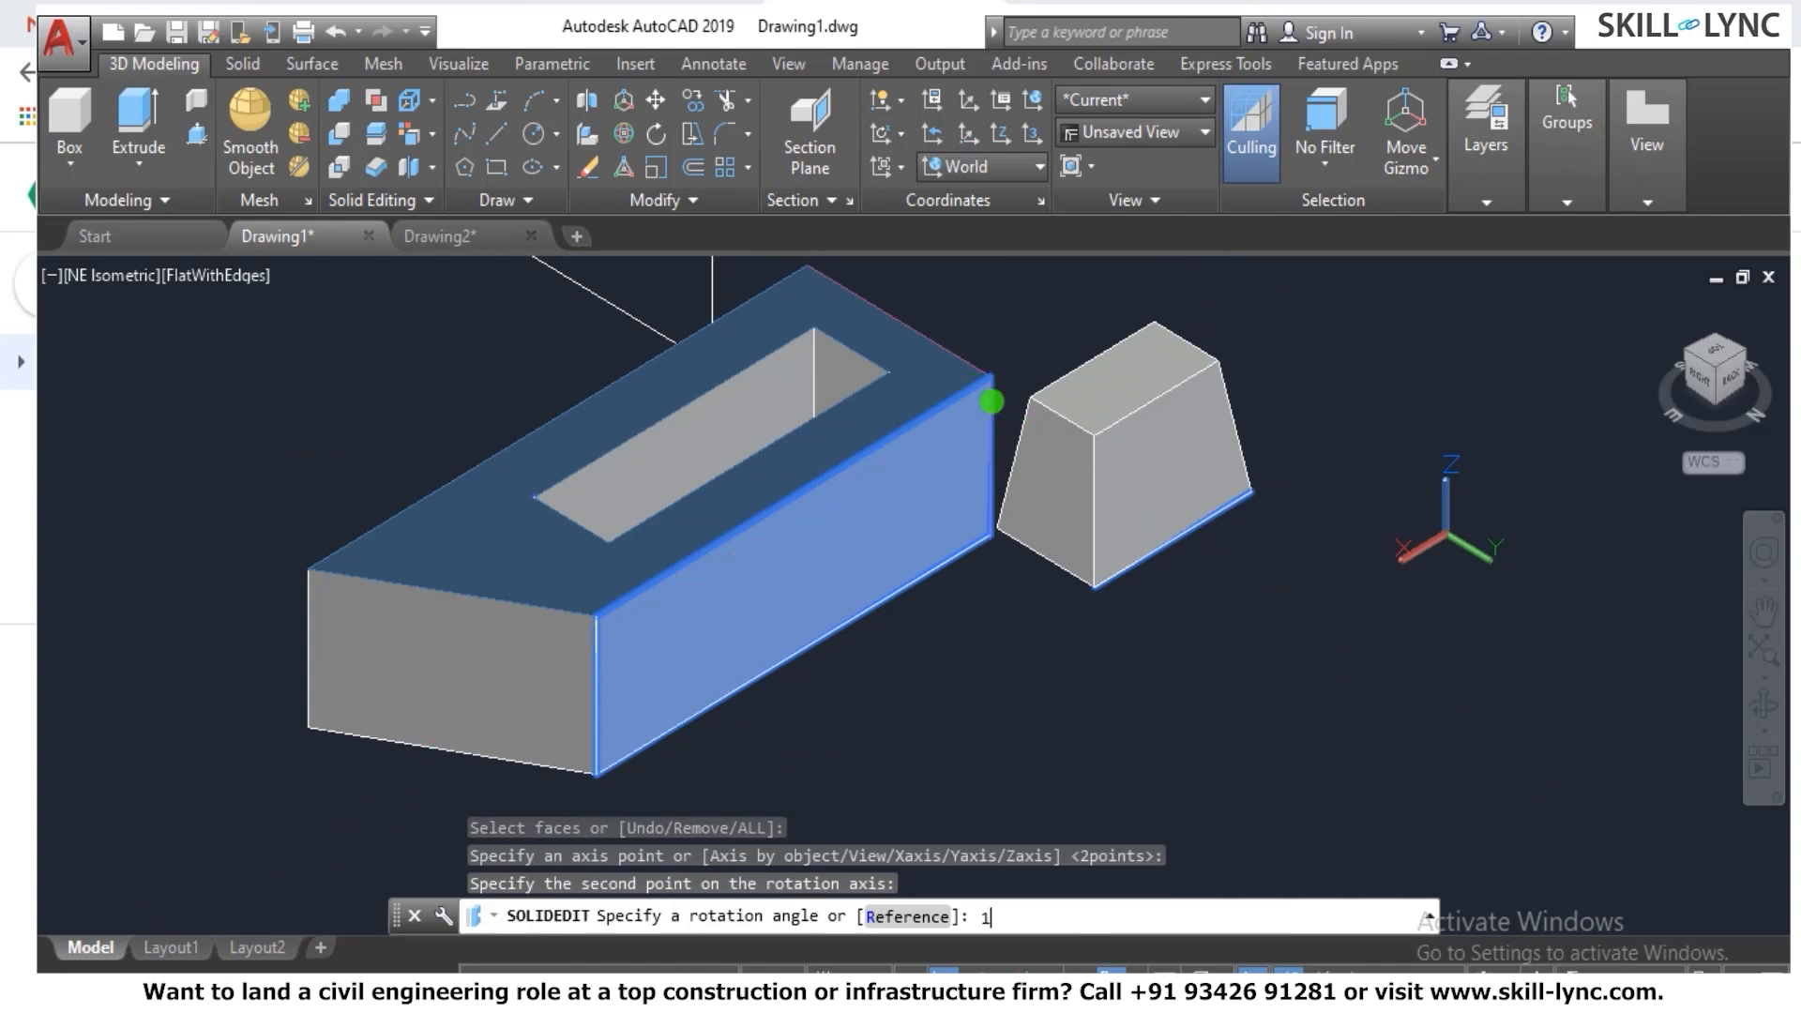
key("Return")
key("Escape")
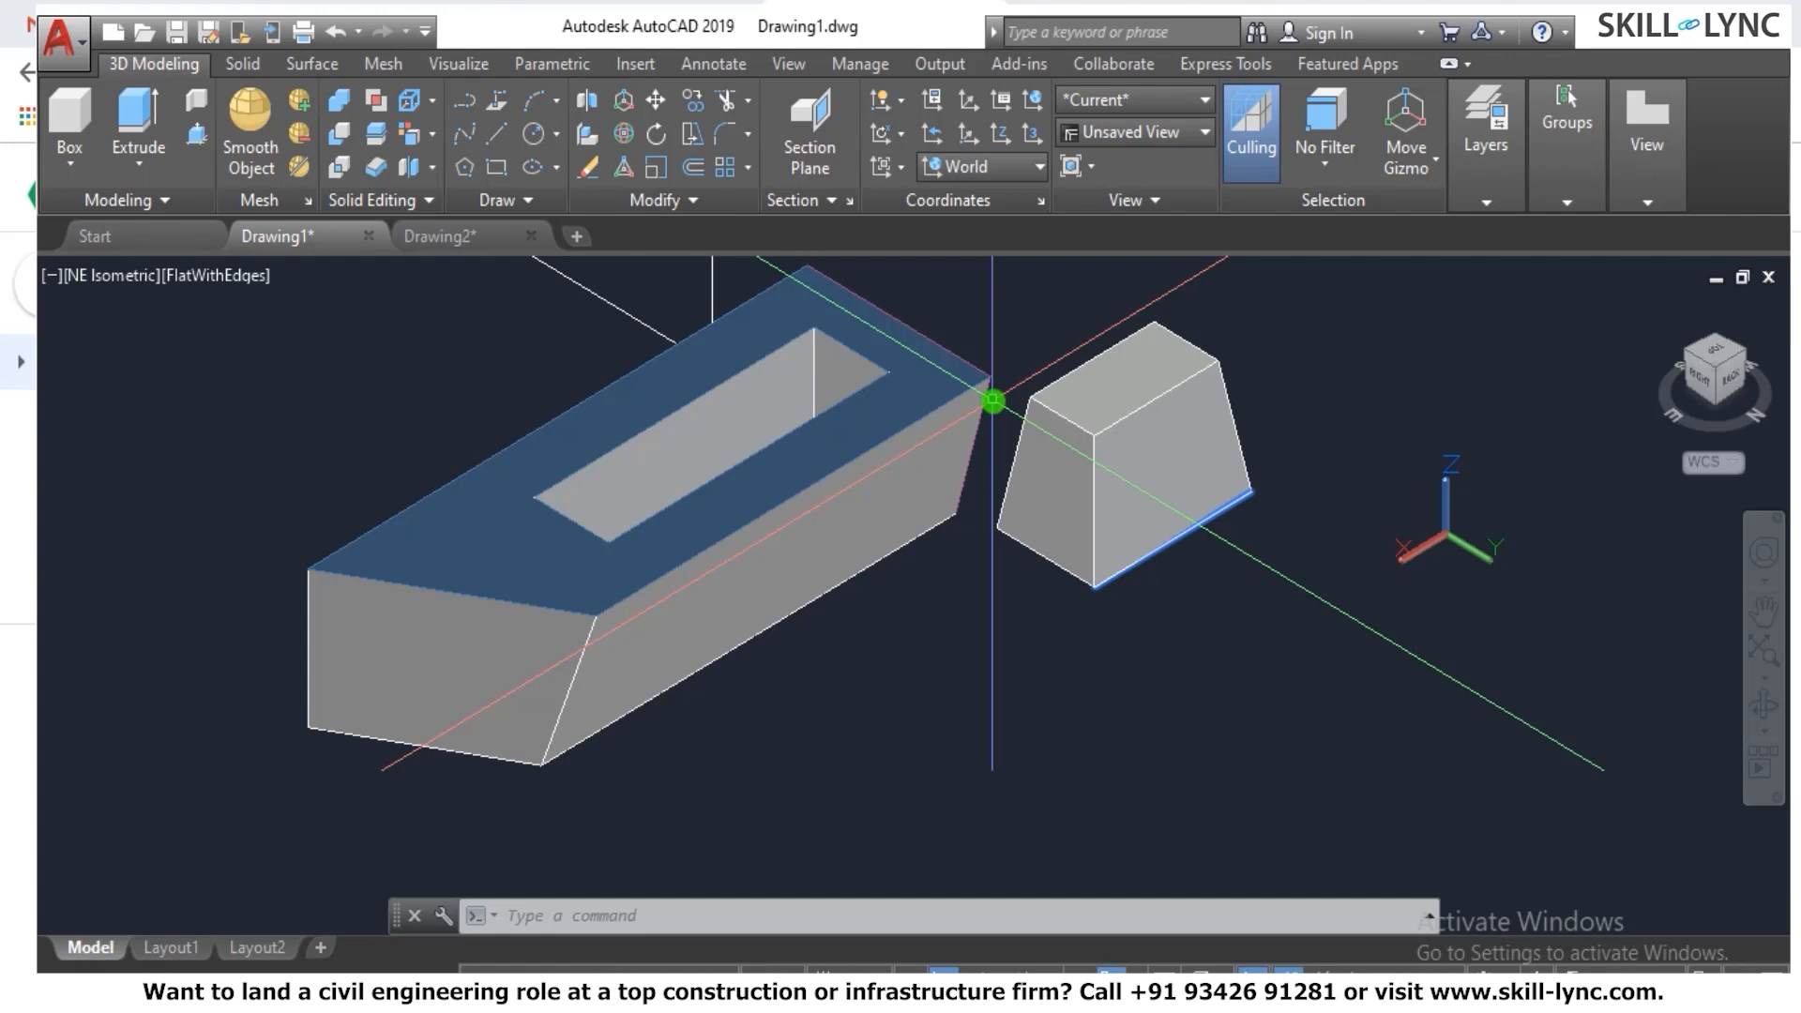
type("u")
key("Return")
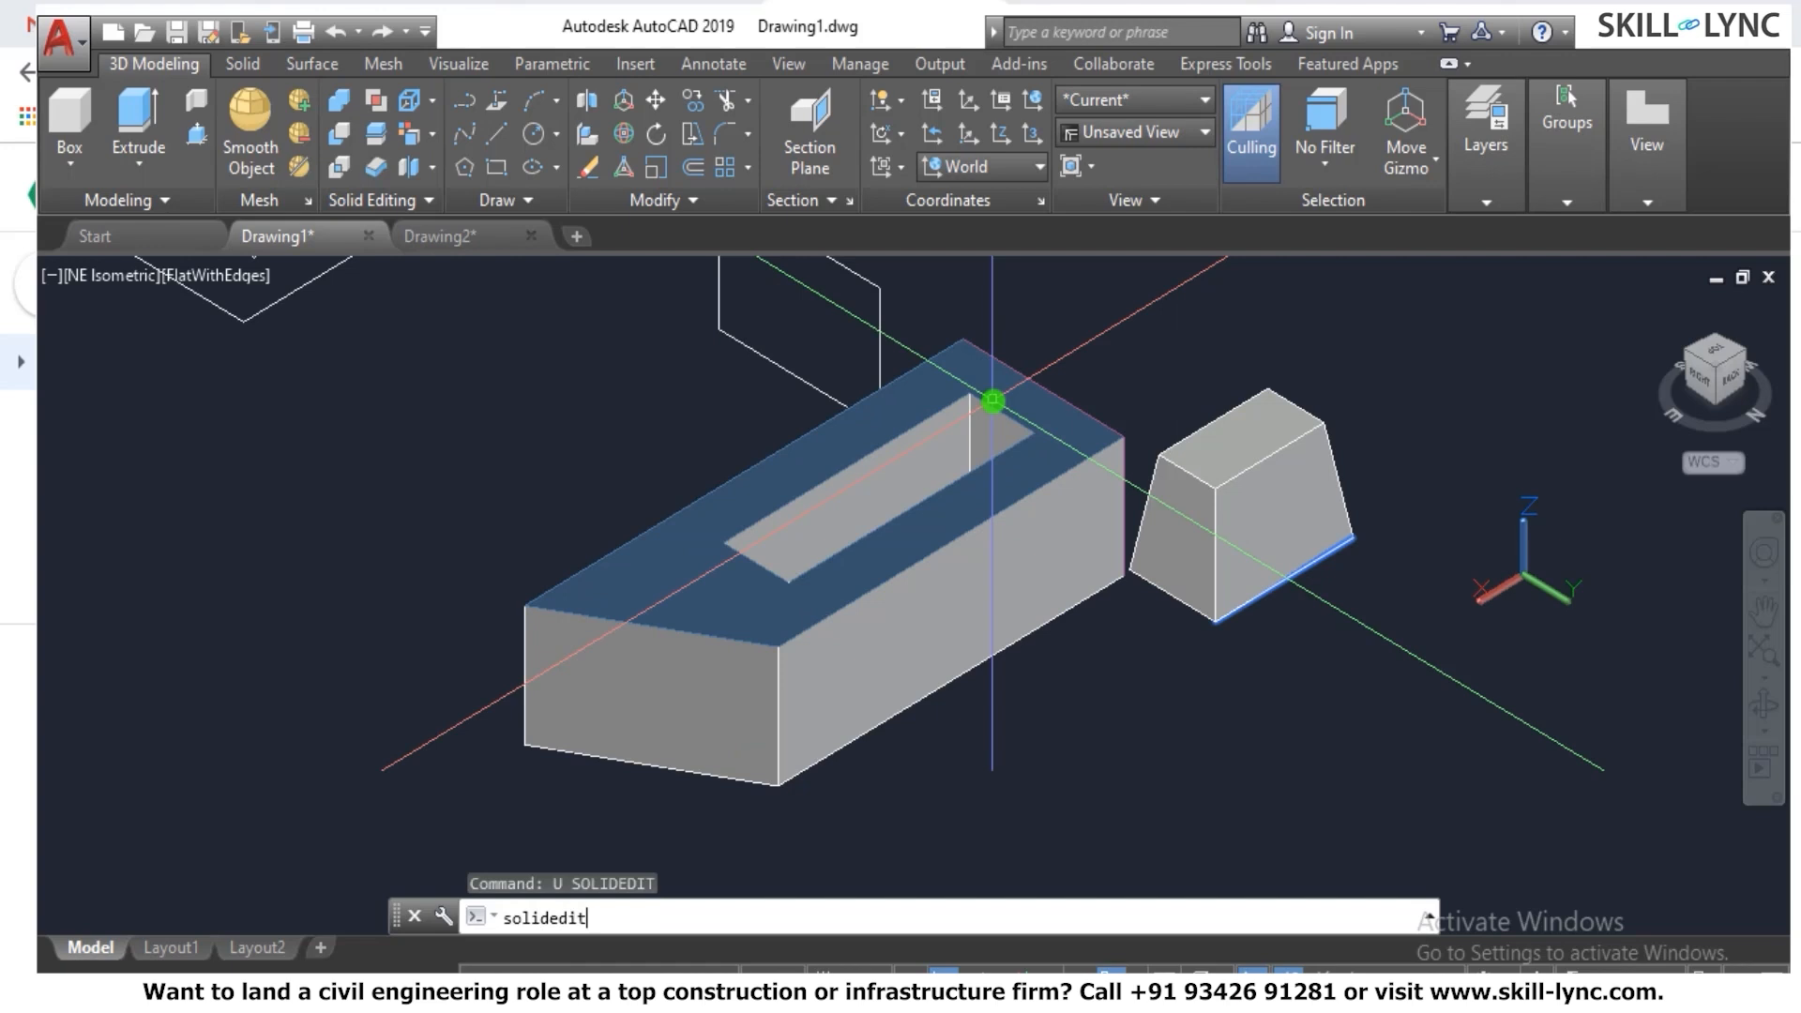
Copy the tapered solid's two top edges meeting at its front corner into the empty space beyond the solid with solid edge editing.
type("solidedit")
key("Return")
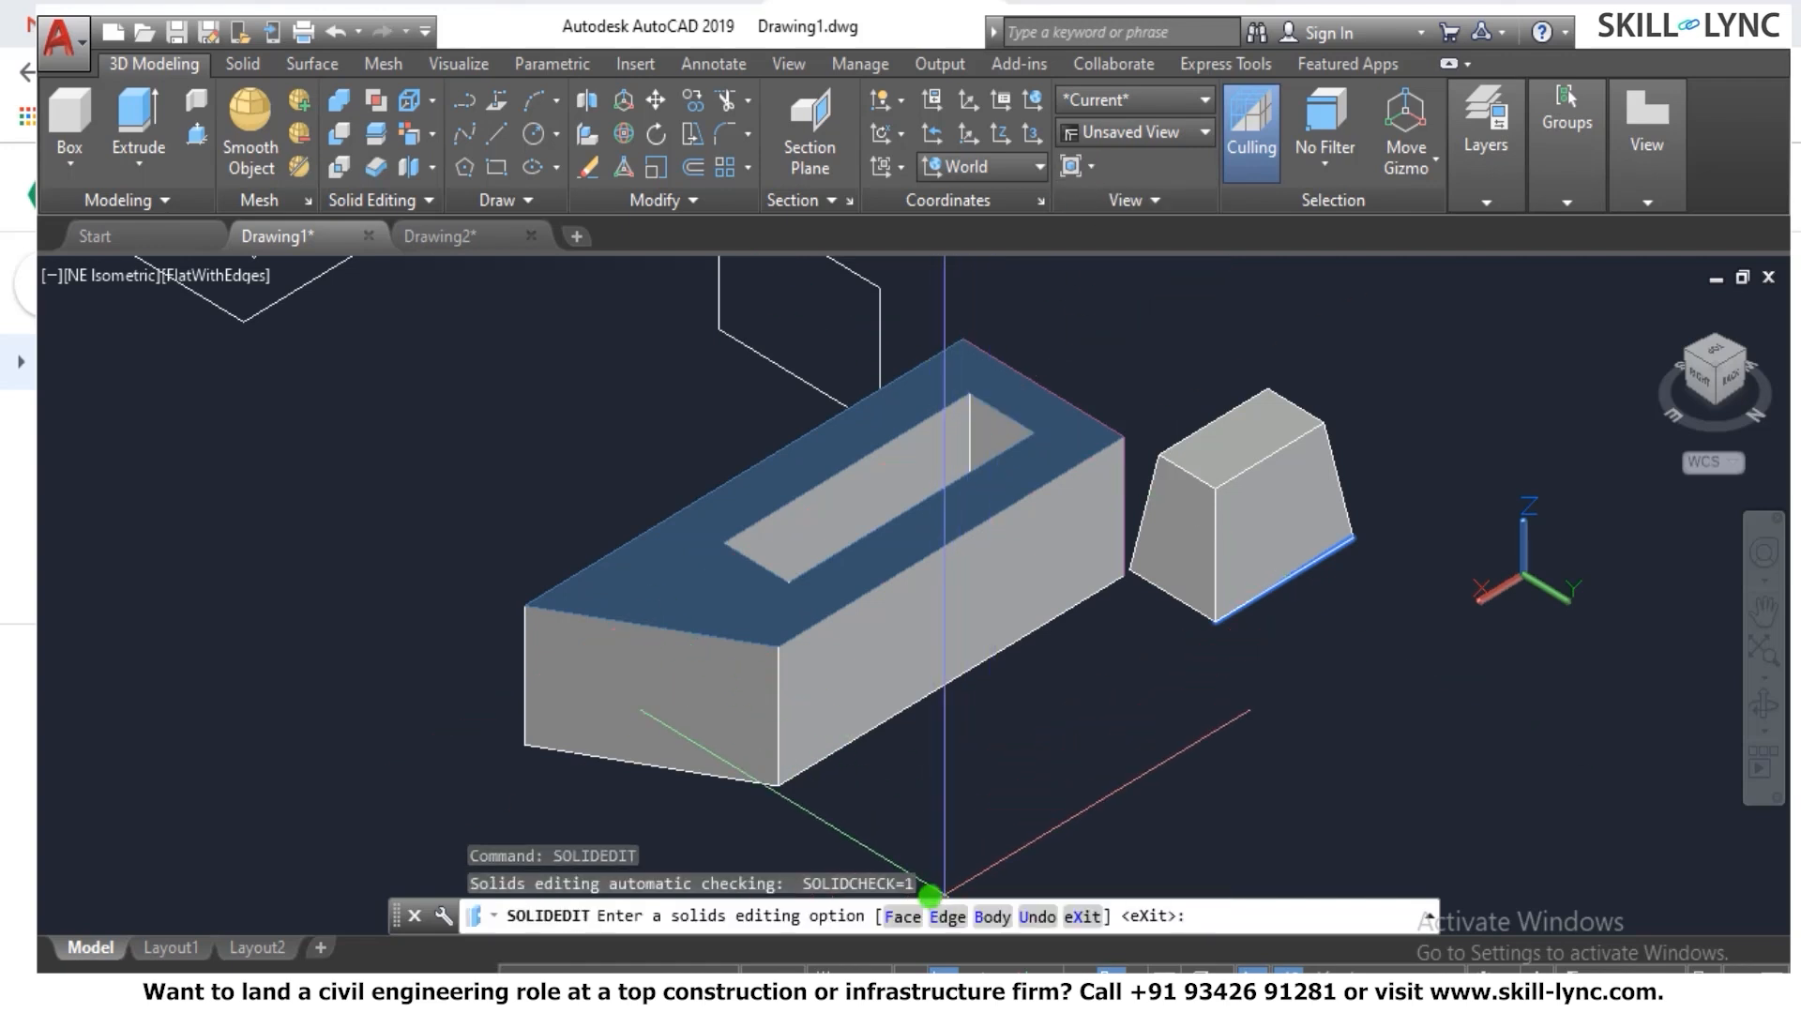
left_click(962, 917)
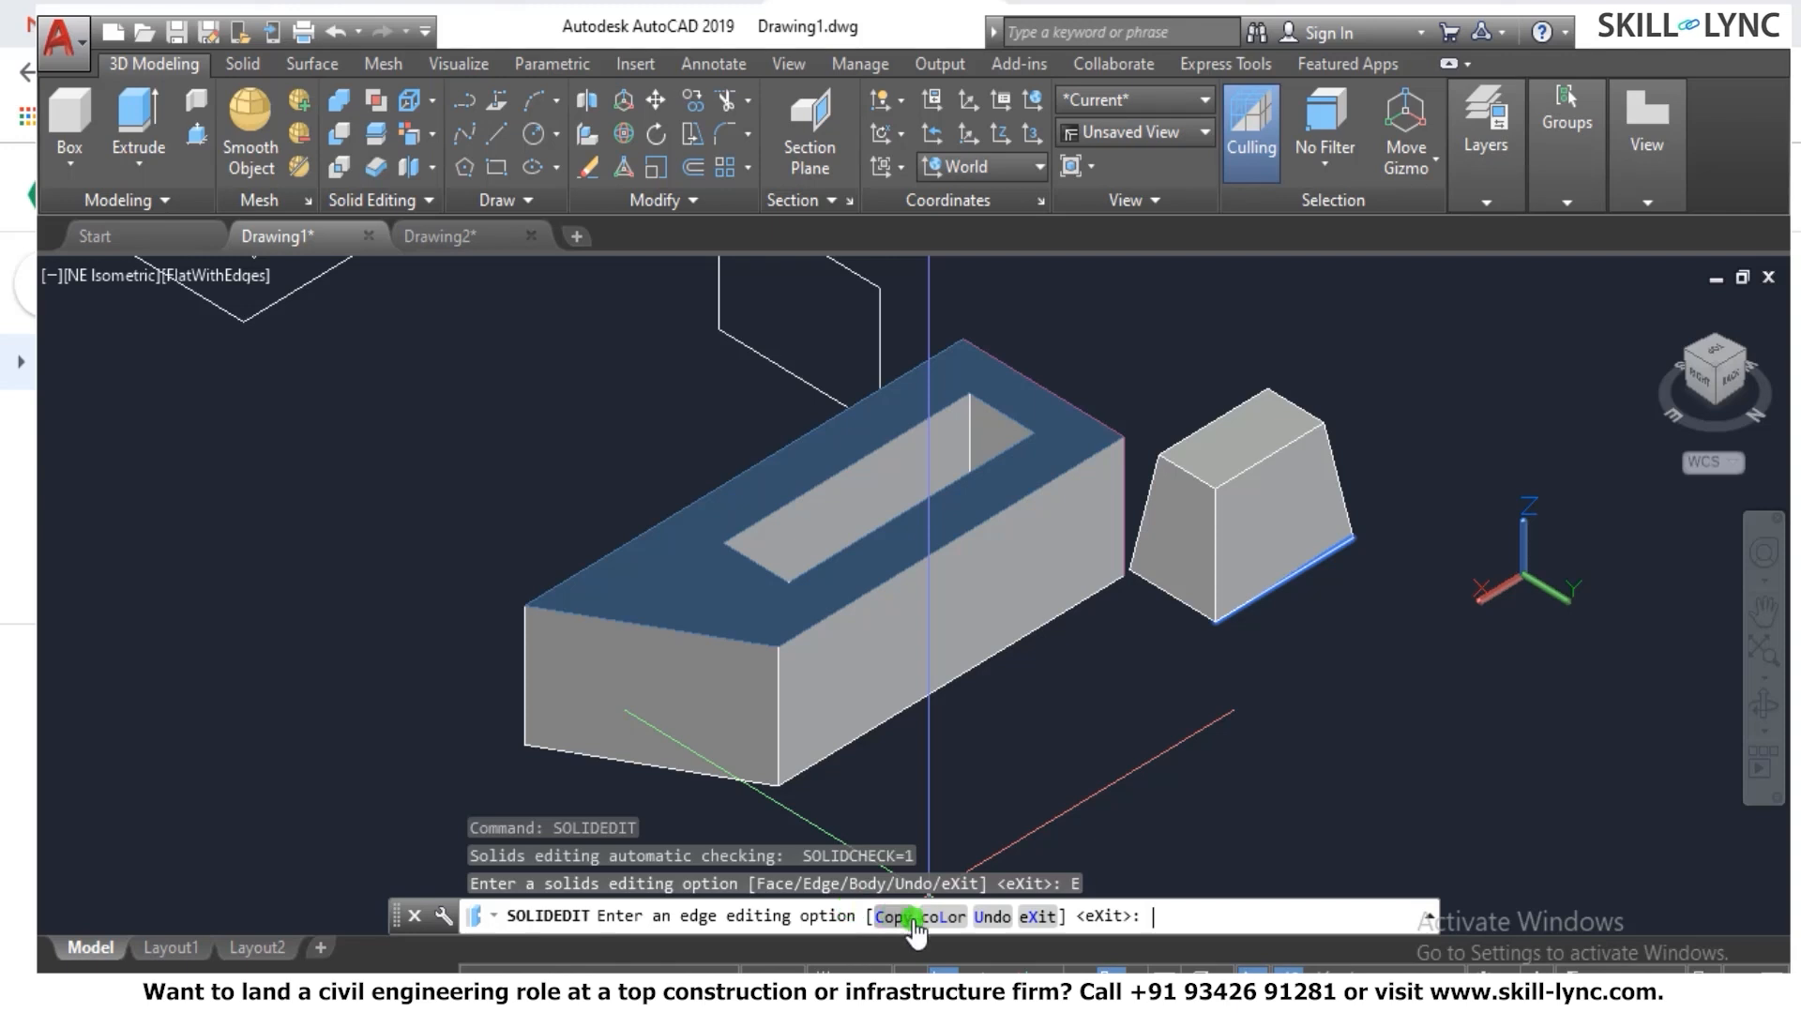
left_click(886, 916)
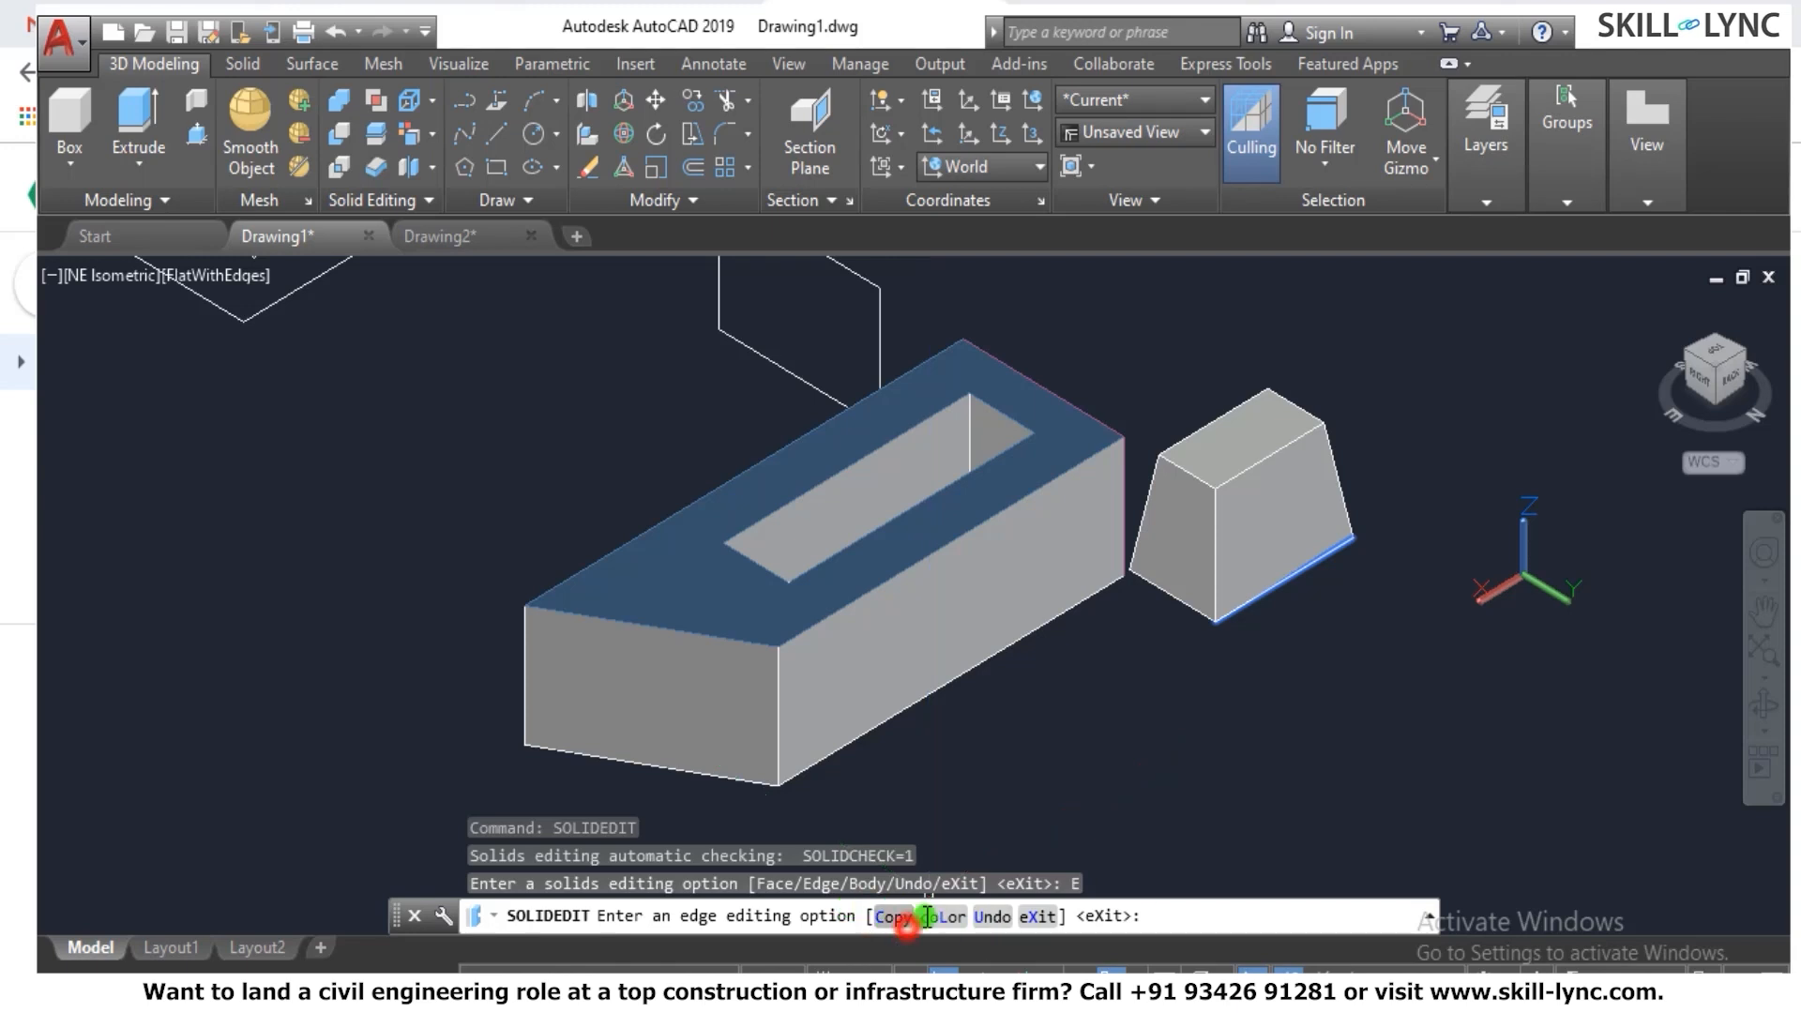
scroll(1347, 450, "up", 2)
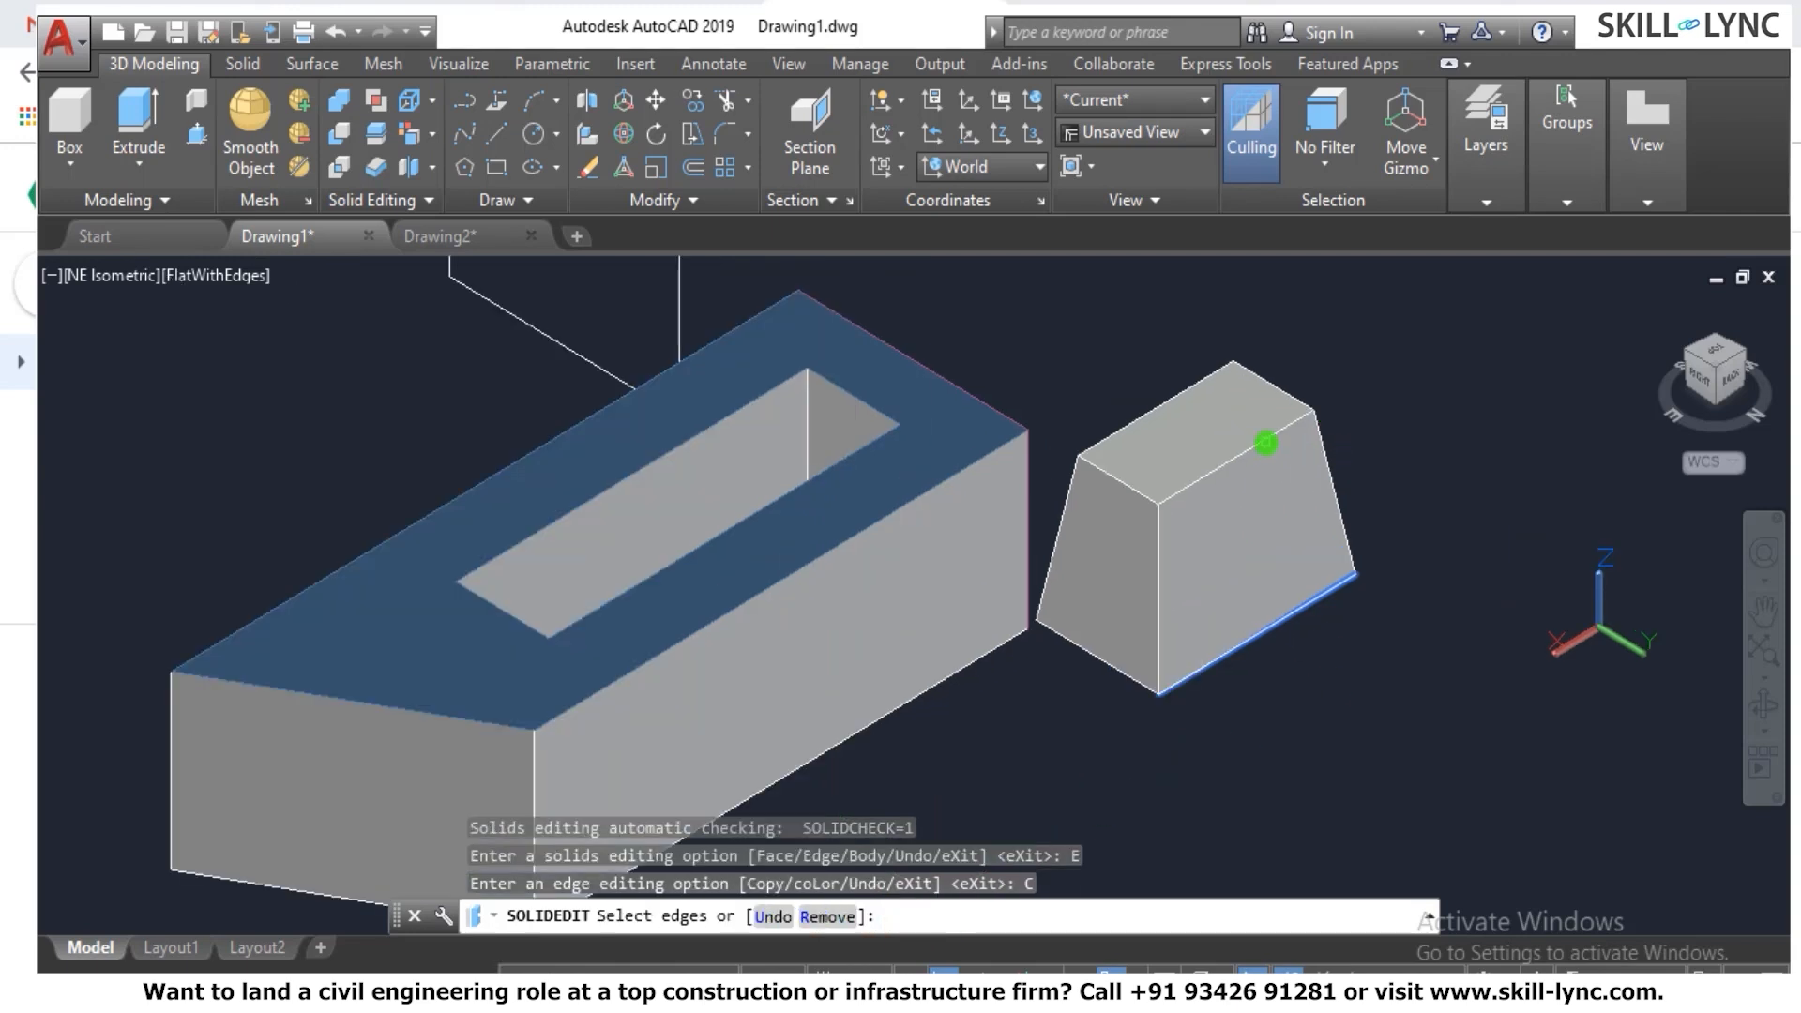
left_click(1266, 442)
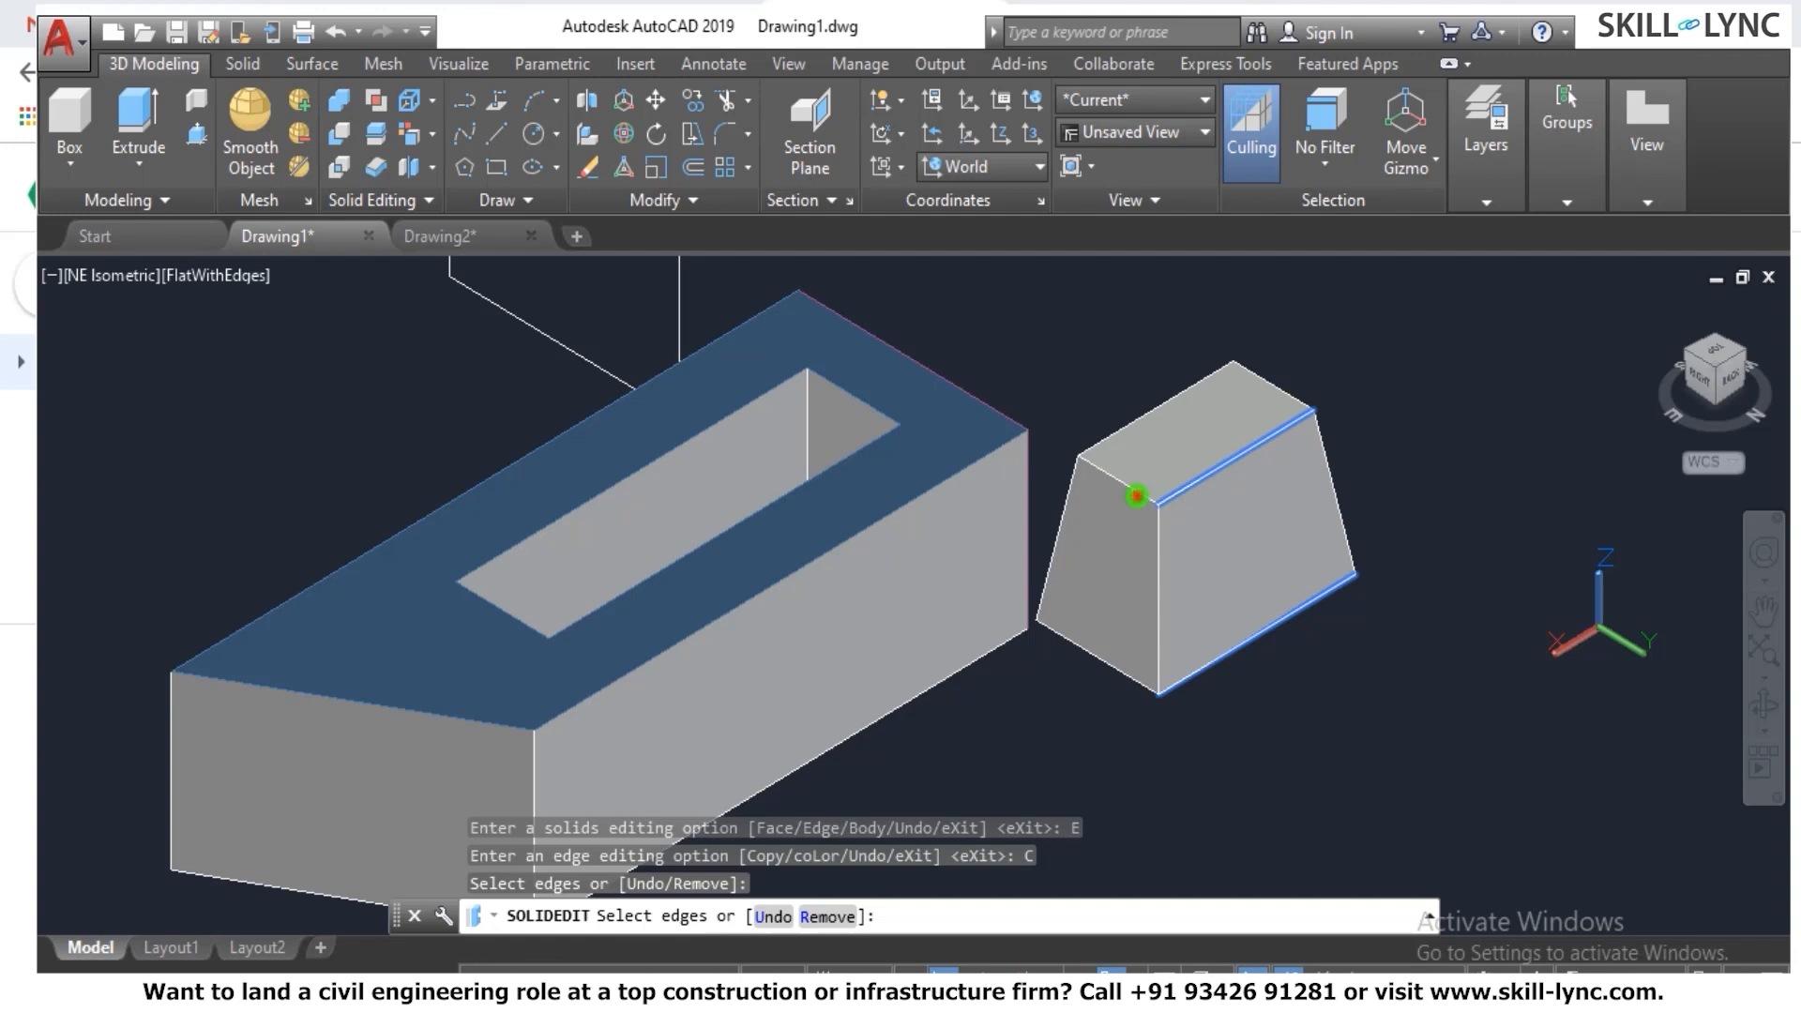
left_click(1136, 495)
key("Return")
left_click(1161, 506)
scroll(1334, 434, "down", 2)
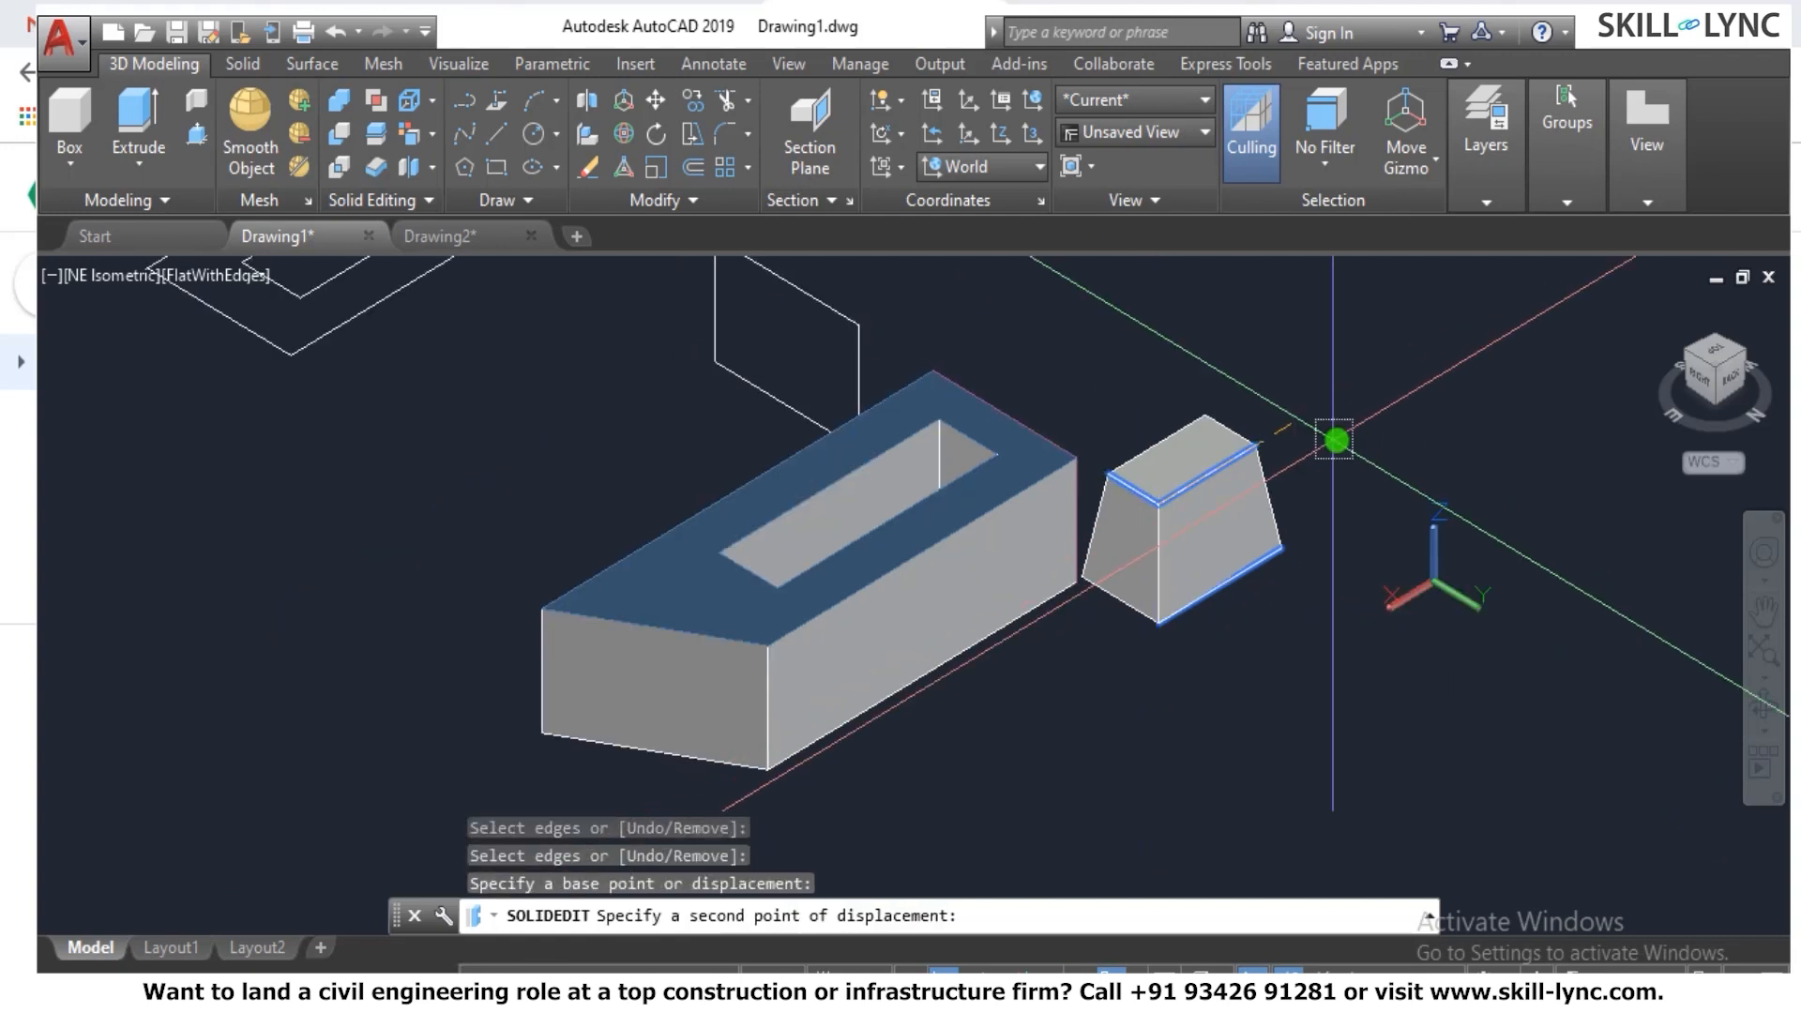
left_click(1383, 394)
scroll(1351, 422, "down", 1)
scroll(1323, 430, "up", 2)
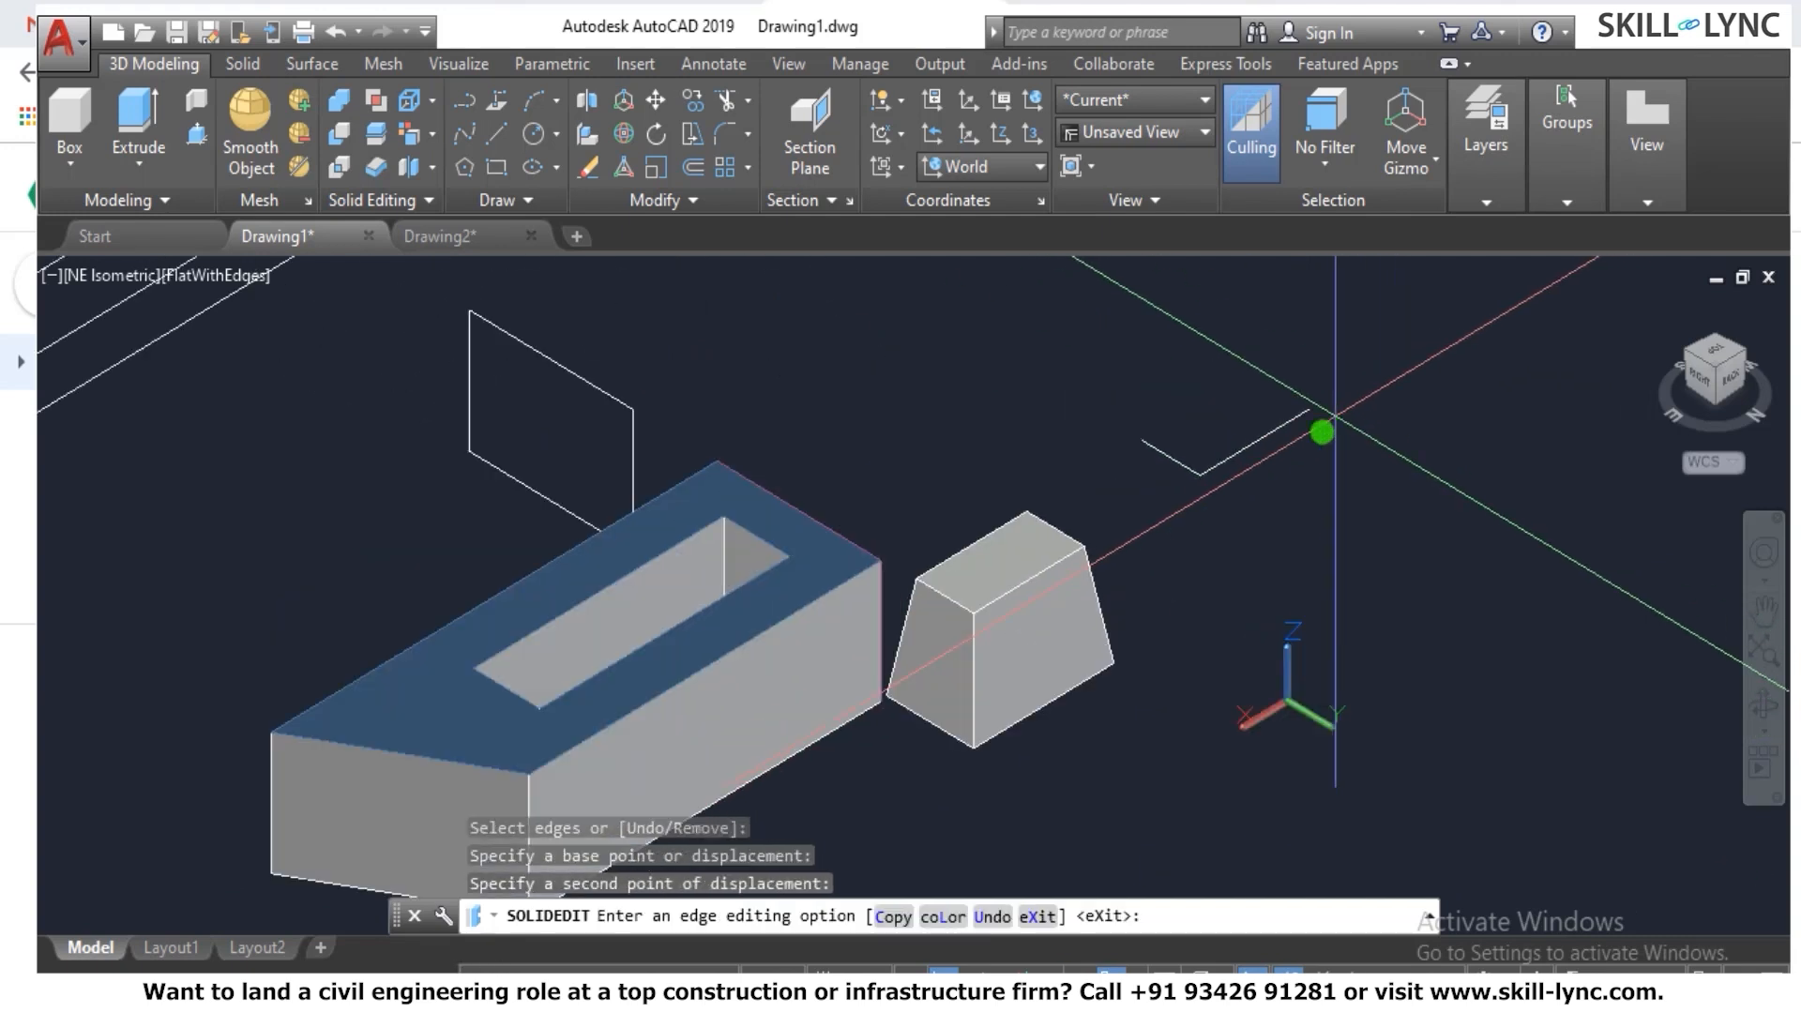
scroll(1137, 691, "up", 1)
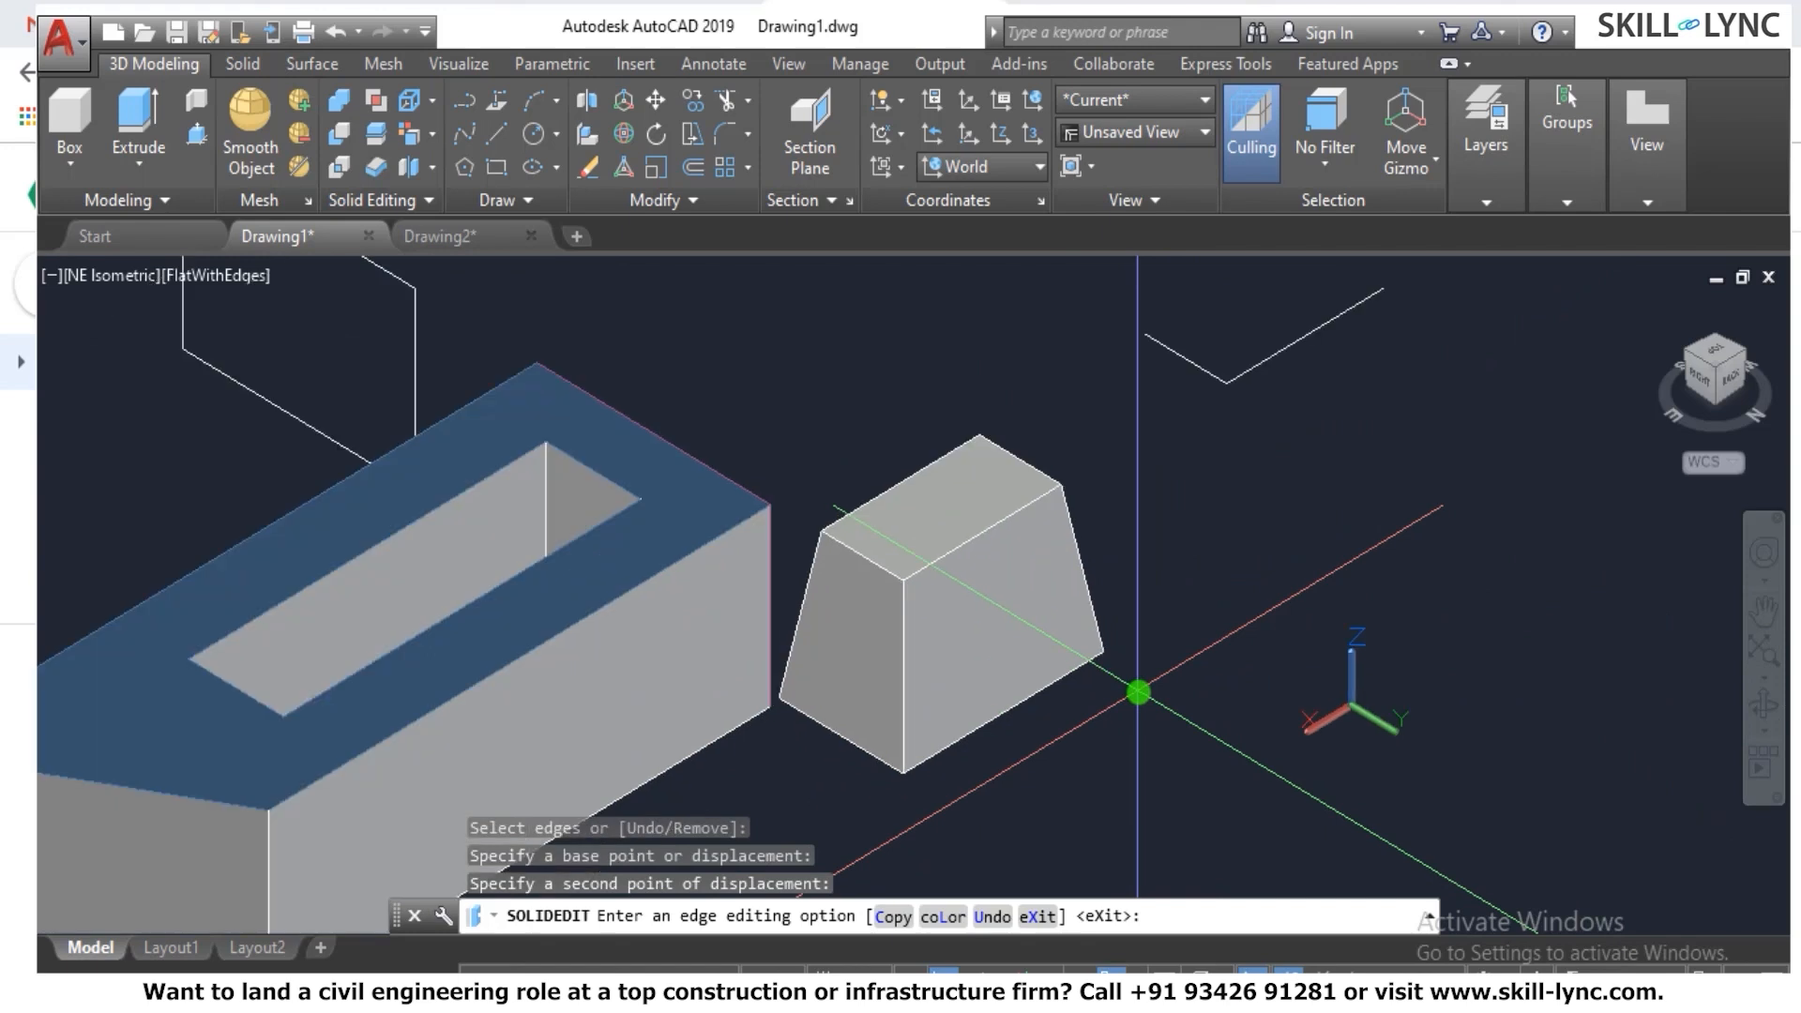
key("Escape")
key("Escape")
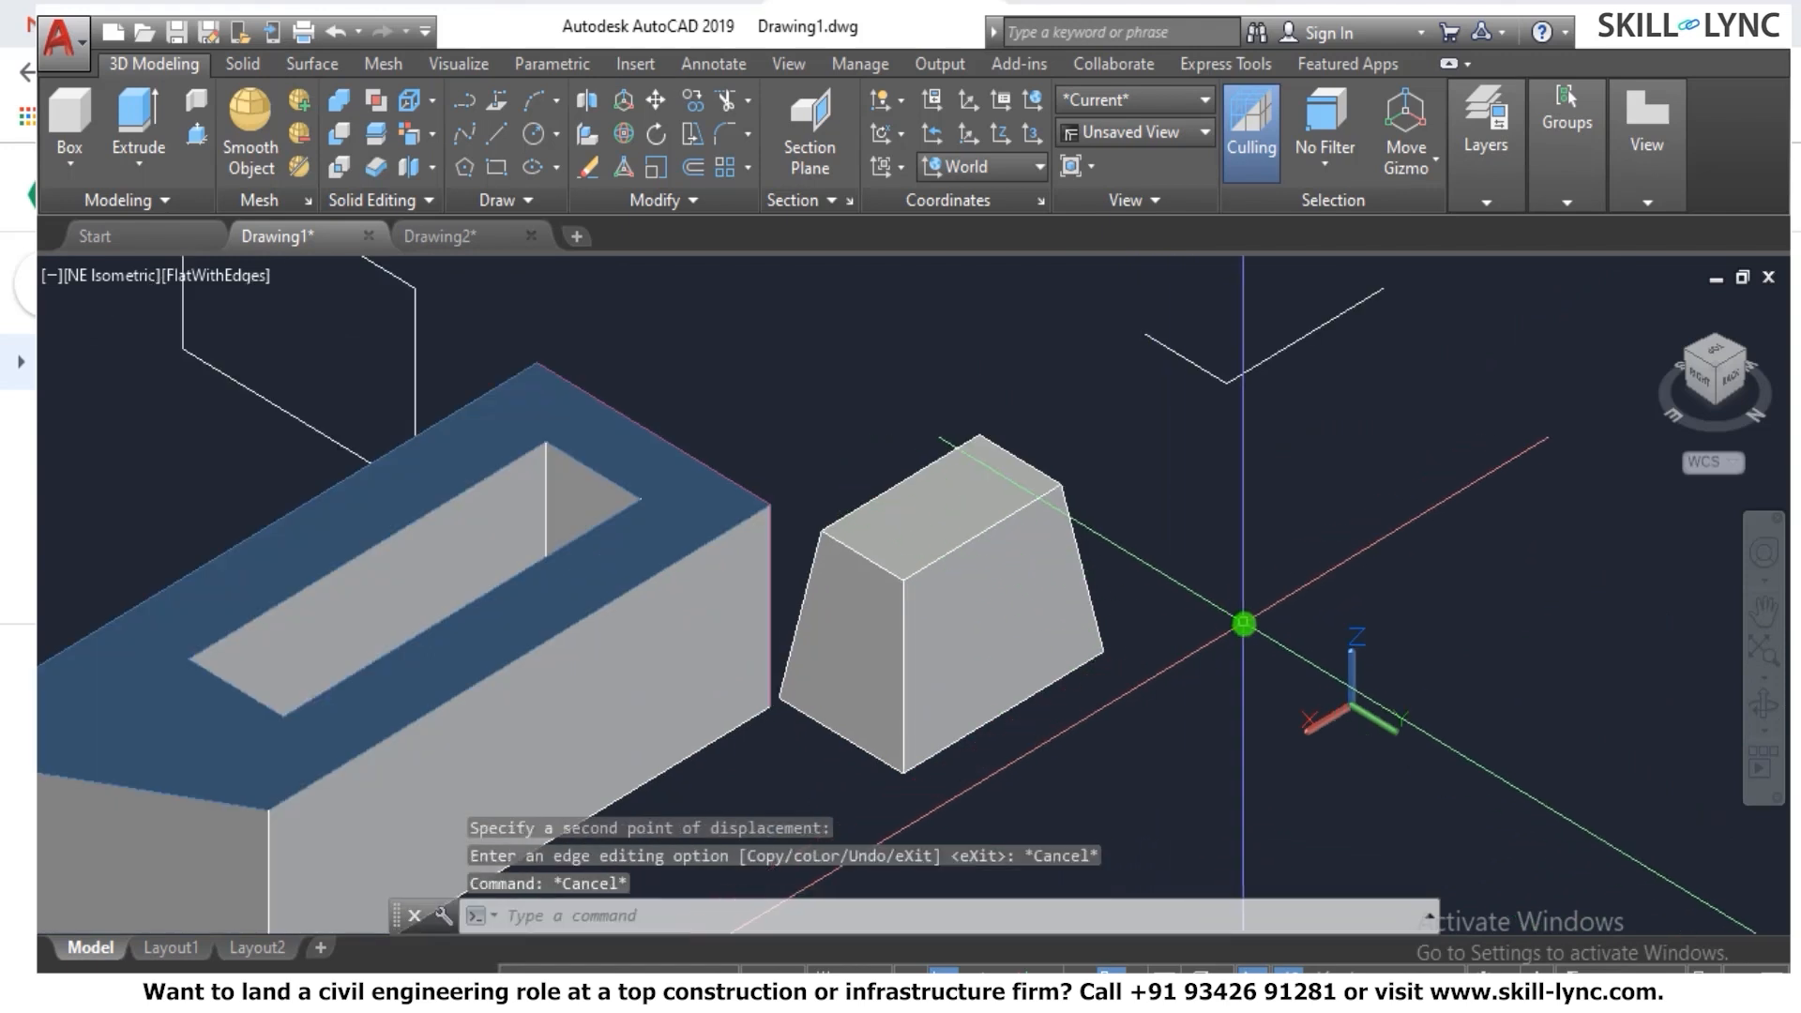
Color the tapered solid's long front top edge red with solid edge editing.
type("solidedit")
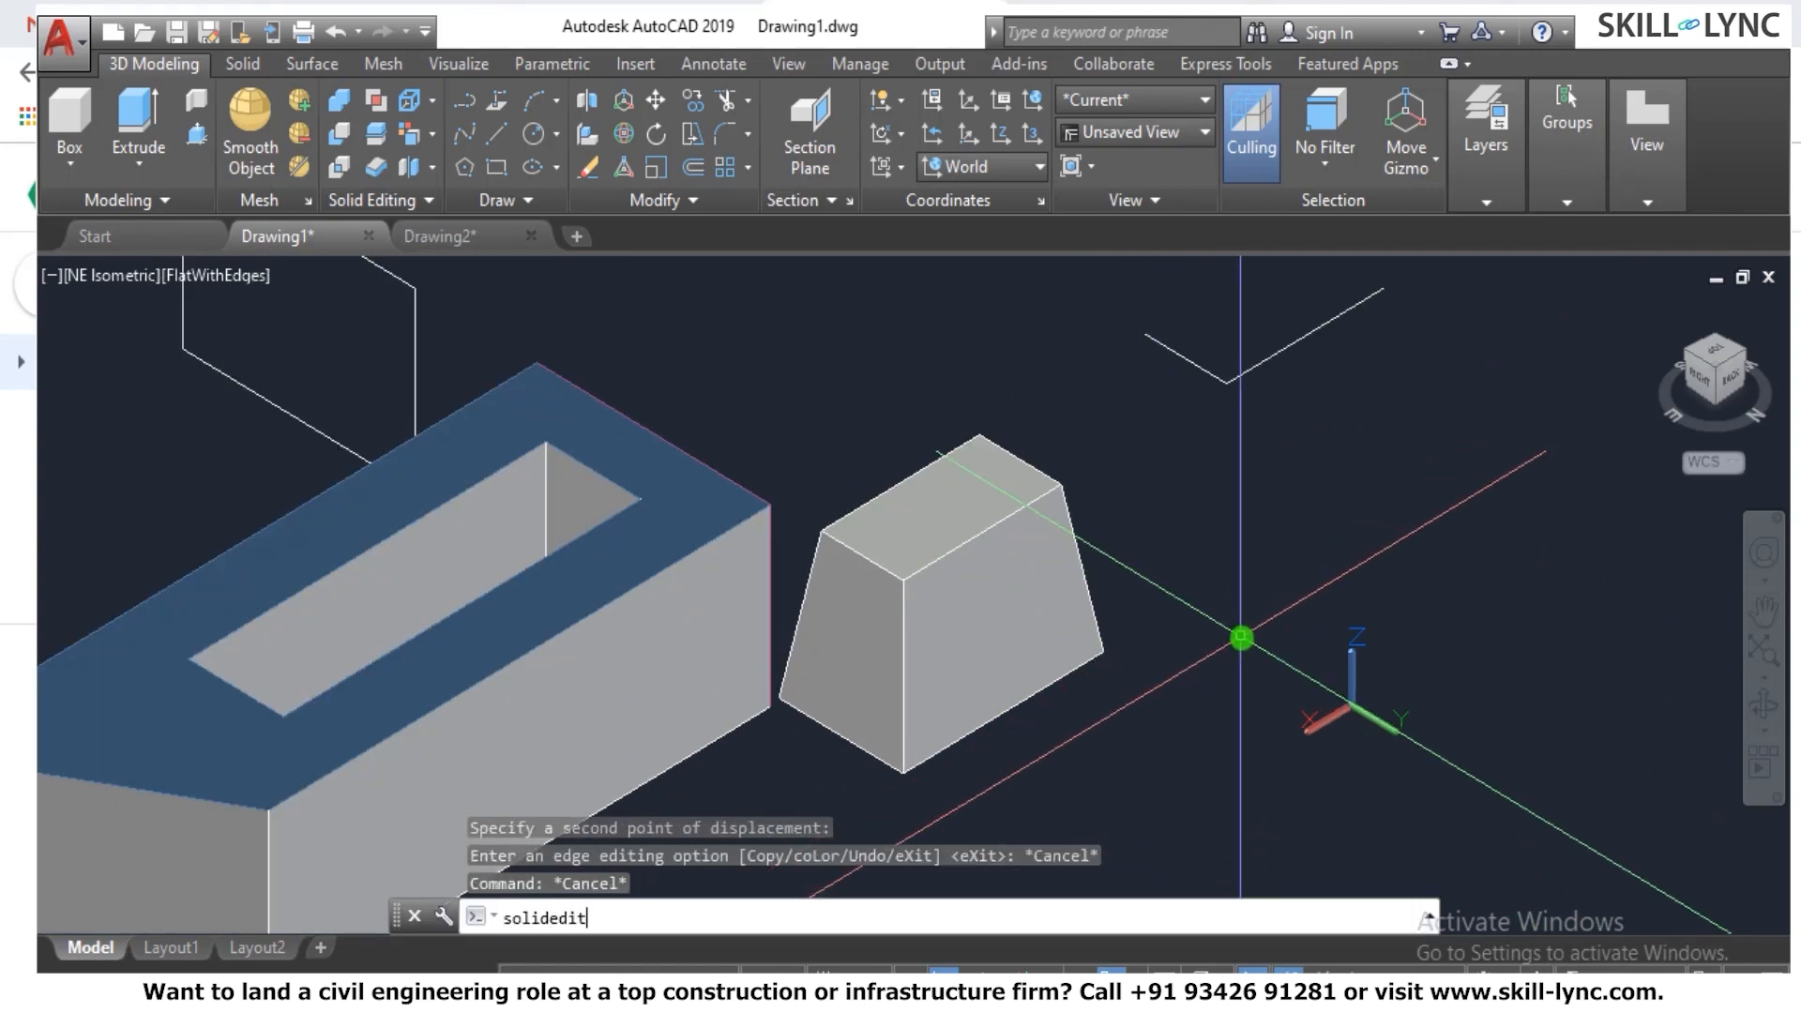
key("Return")
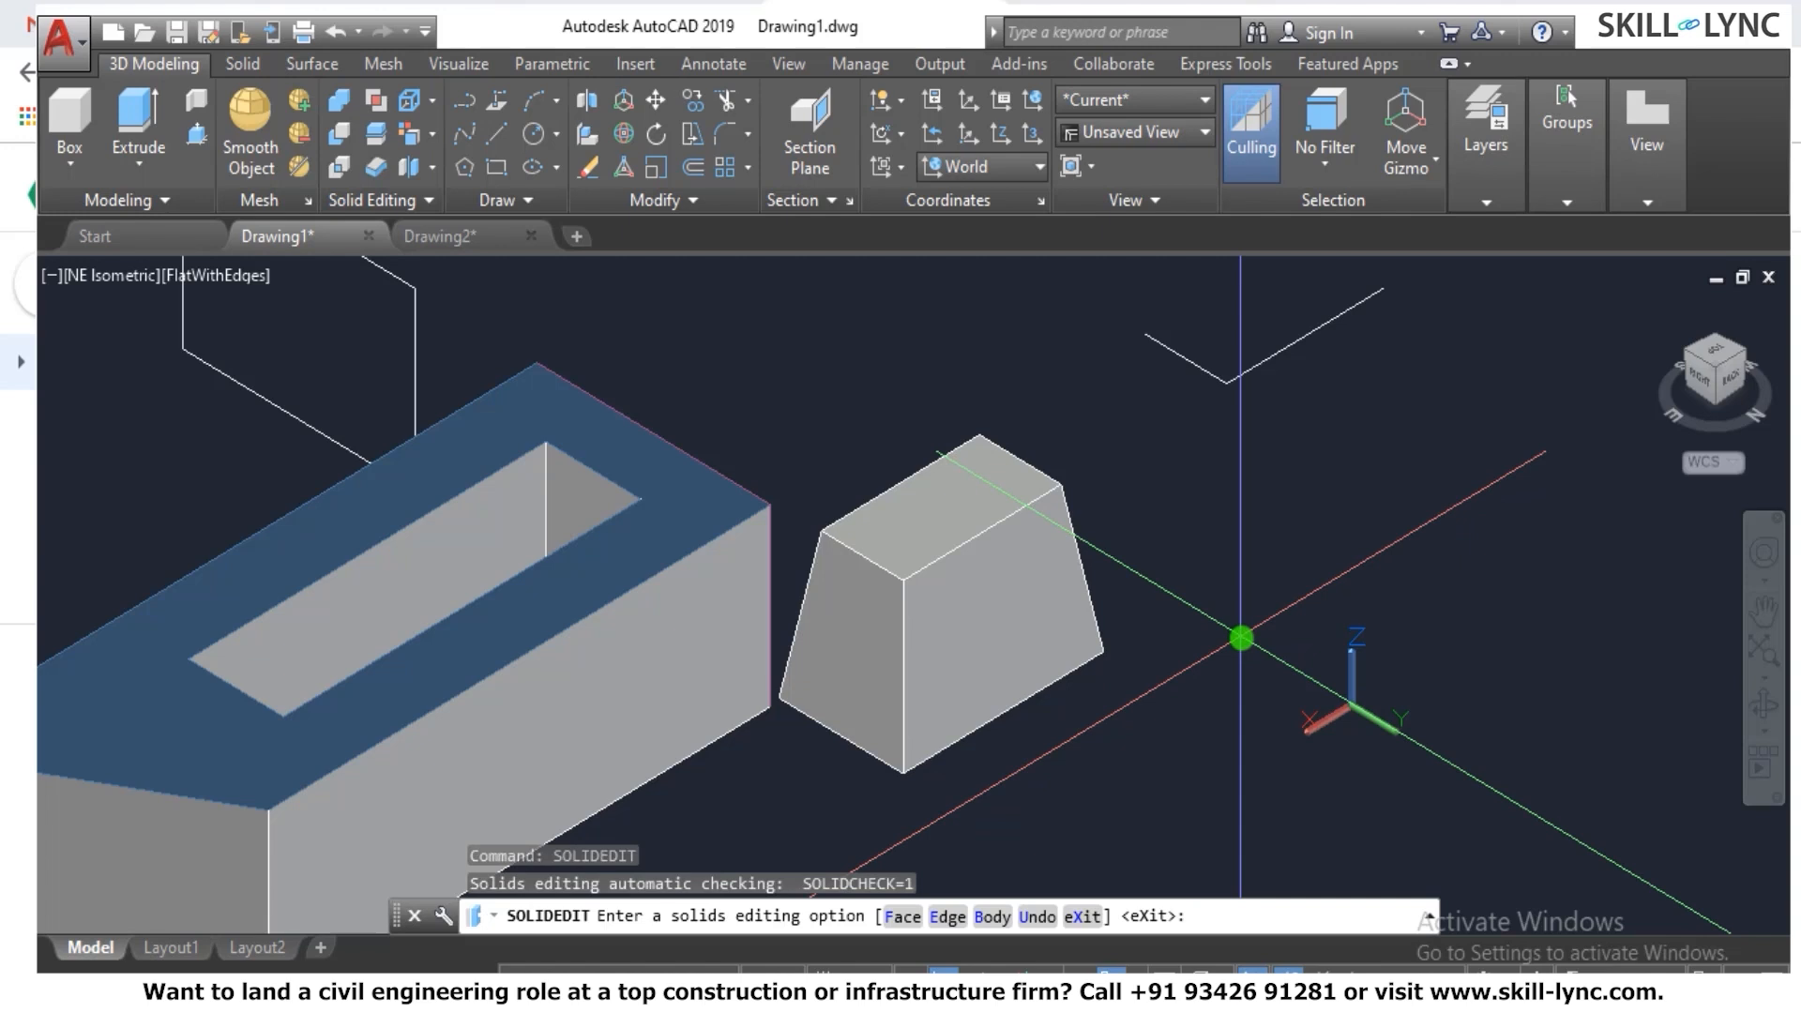
left_click(960, 918)
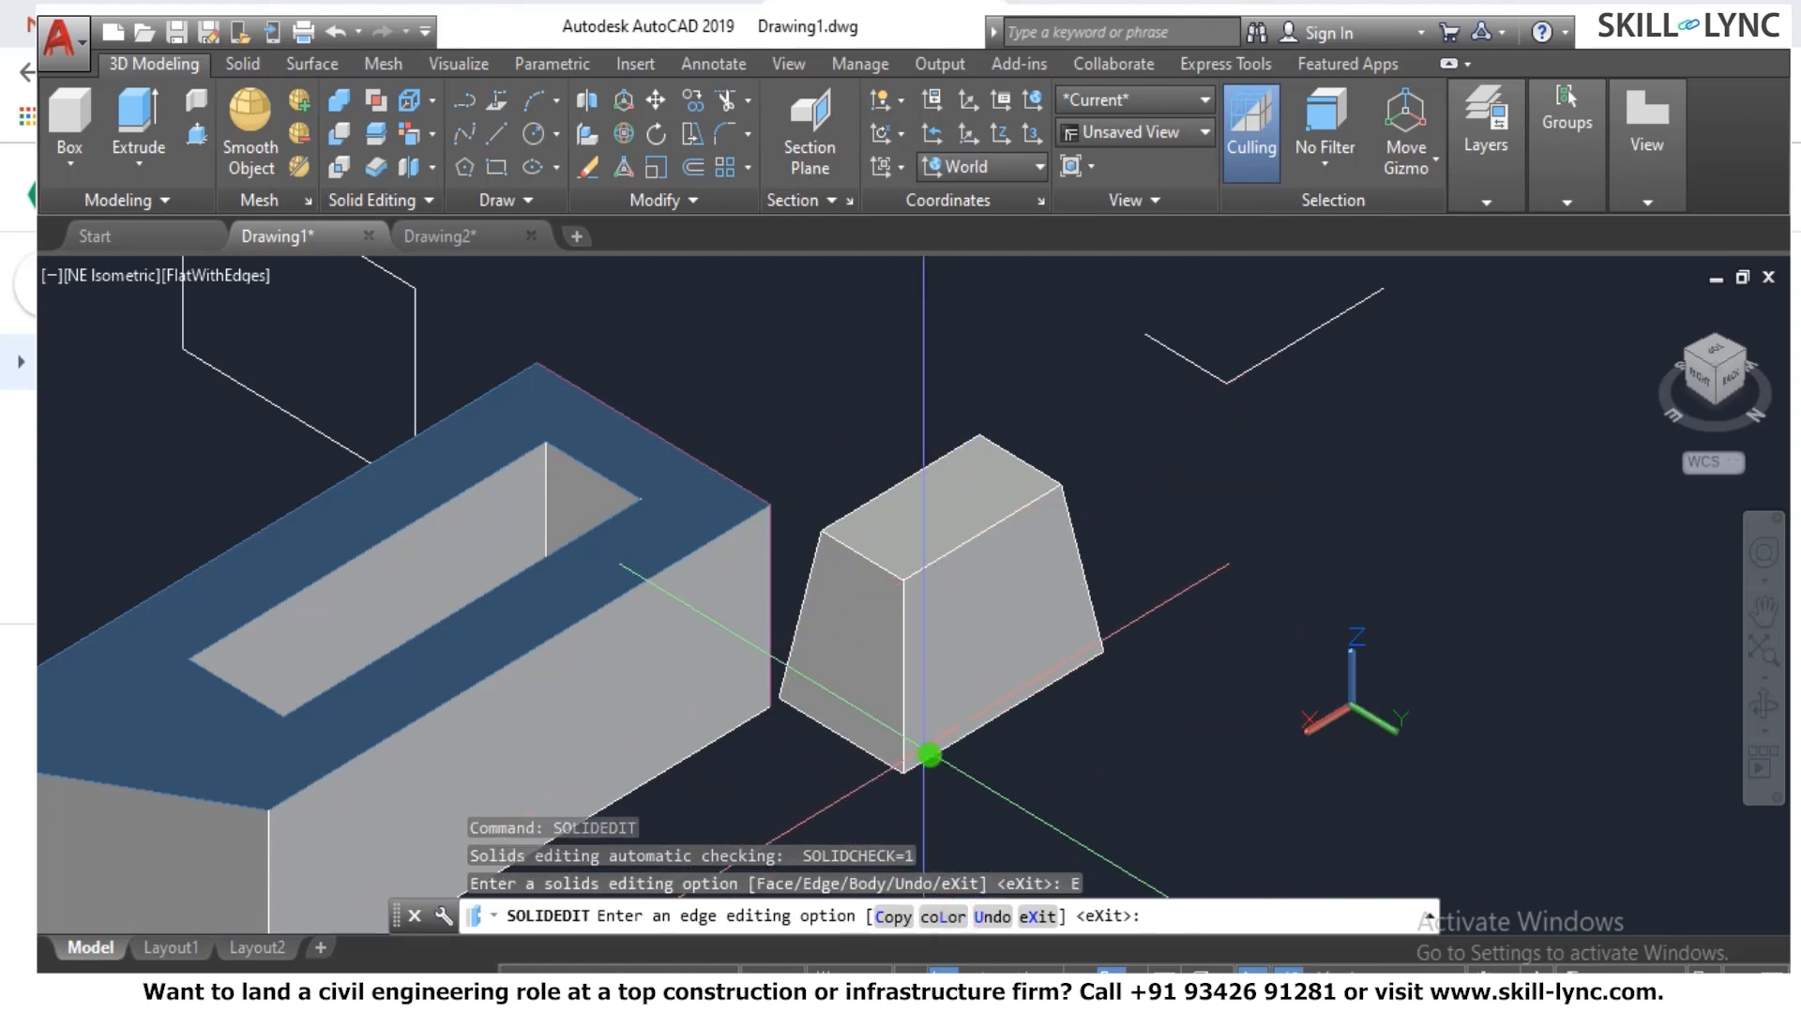
left_click(943, 917)
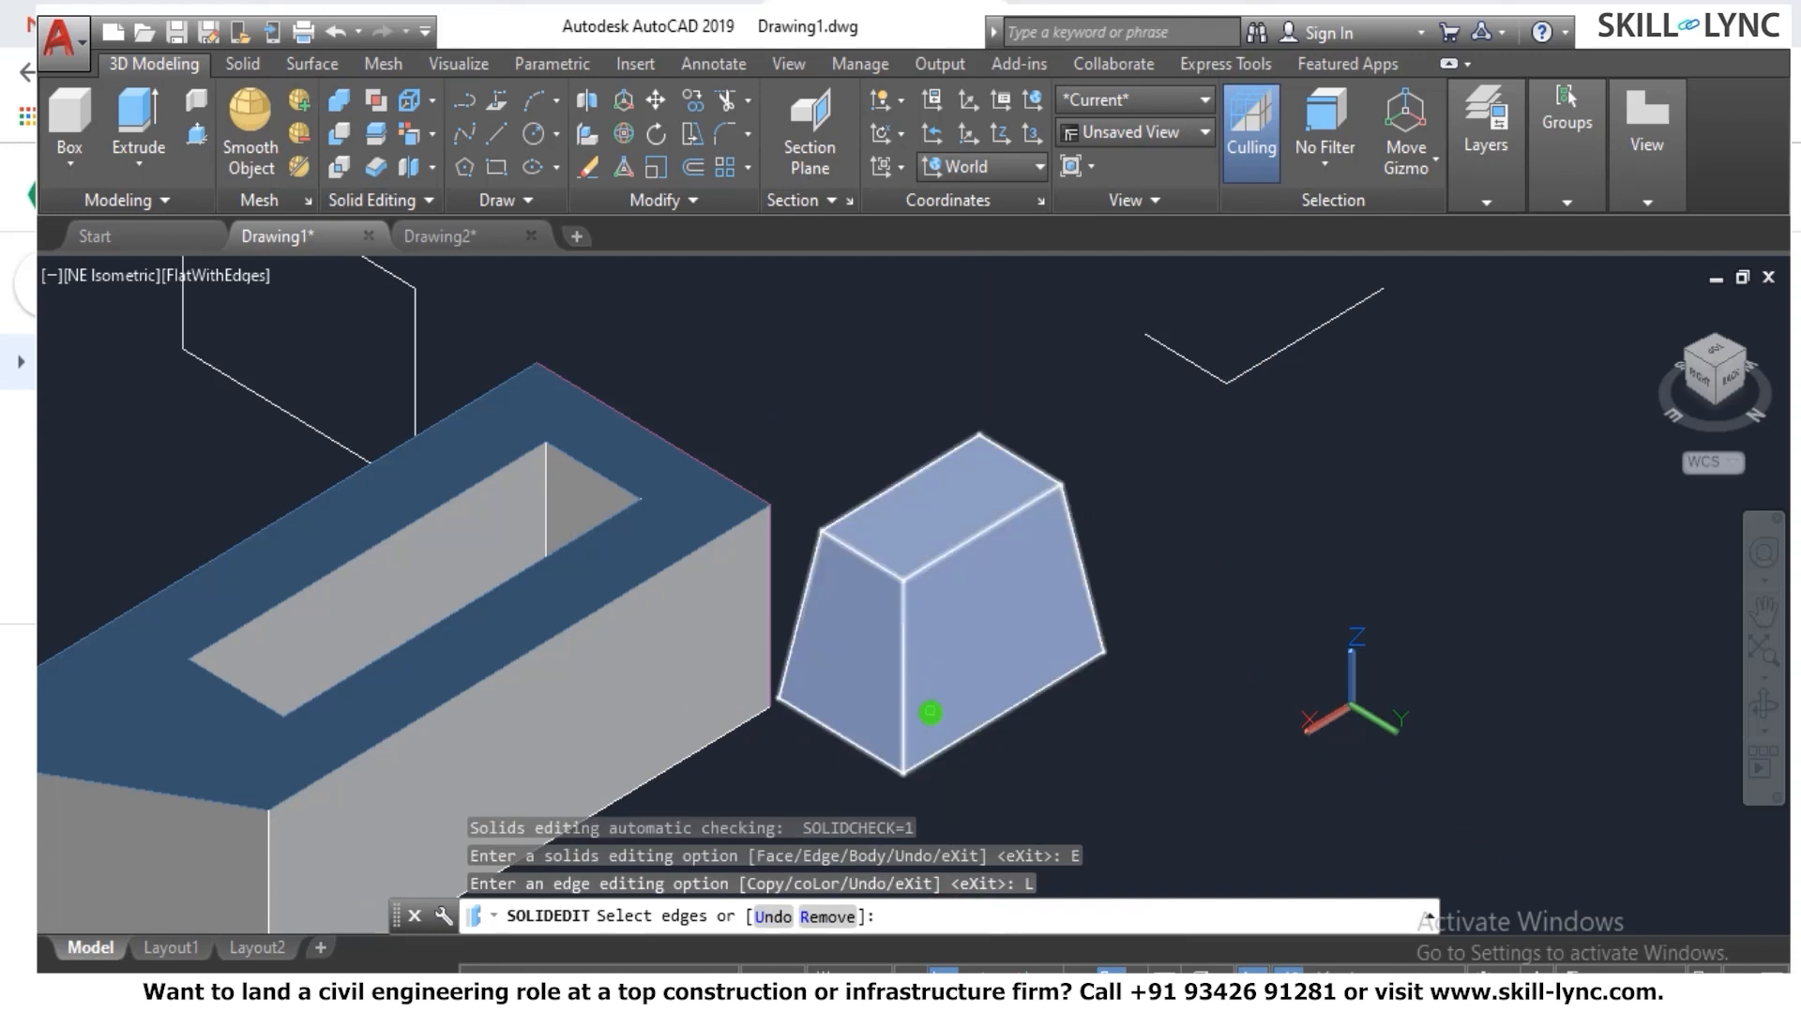
left_click(956, 555)
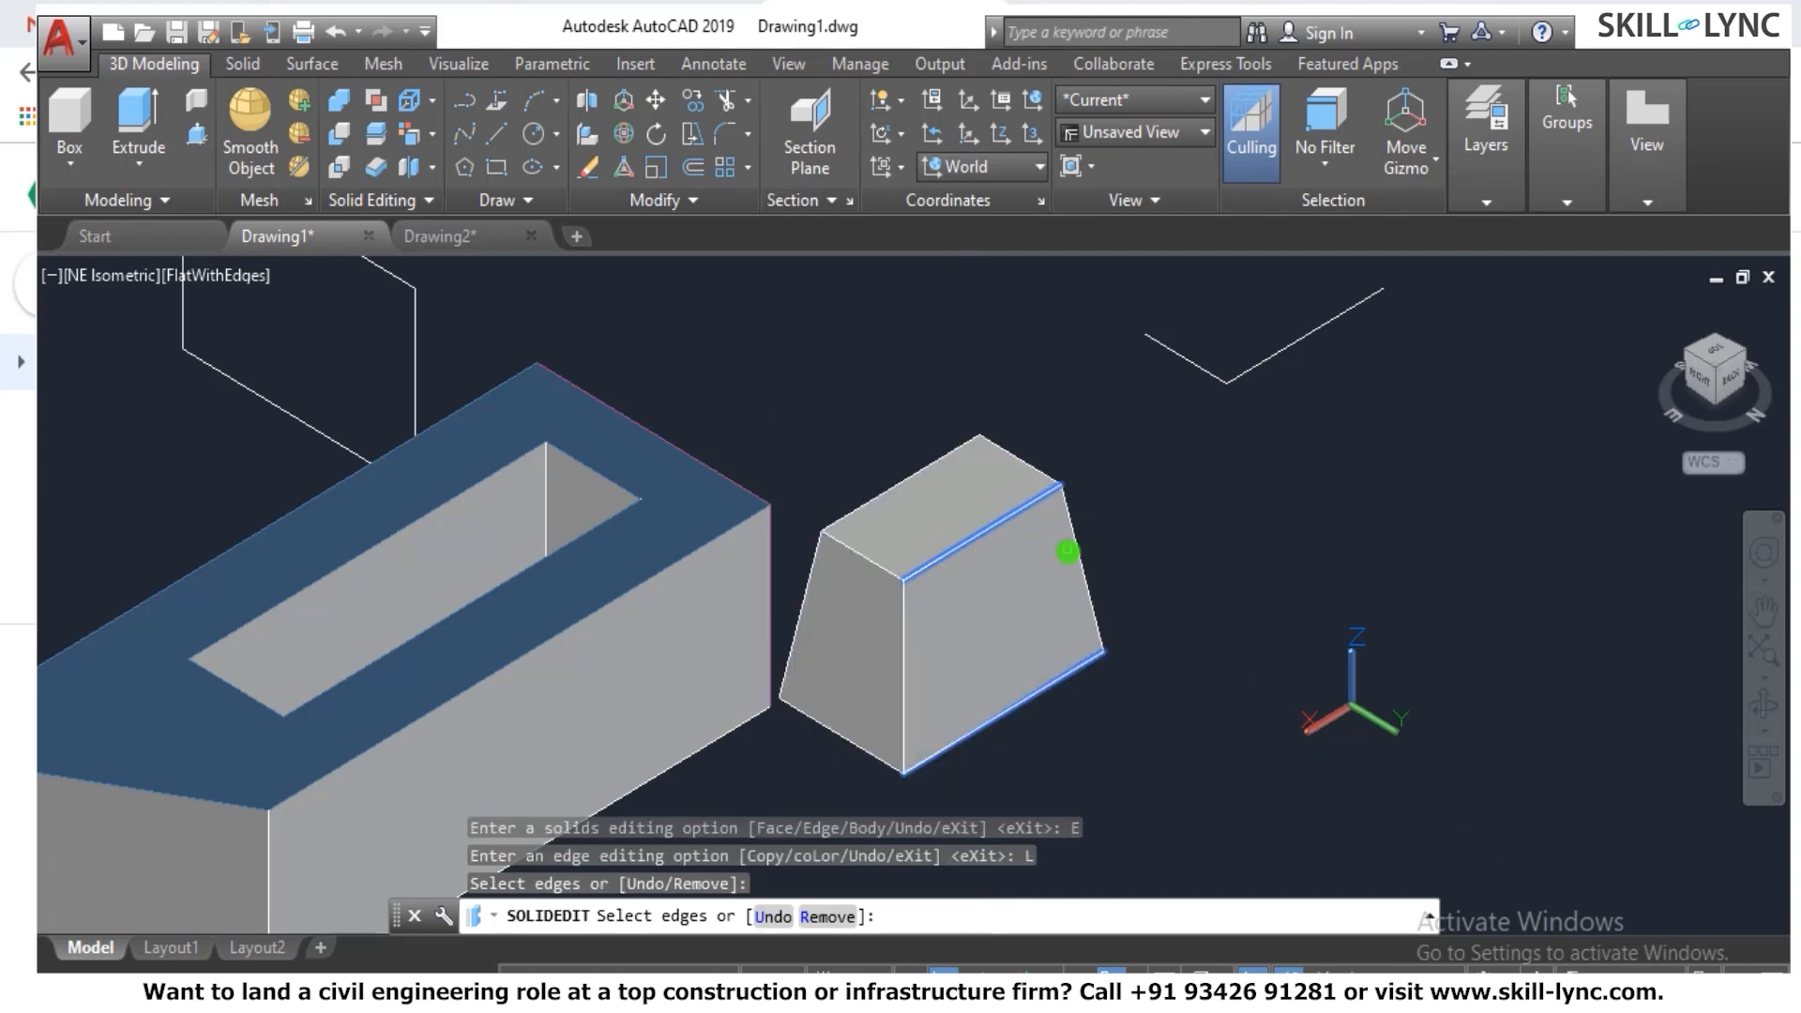
key("Return")
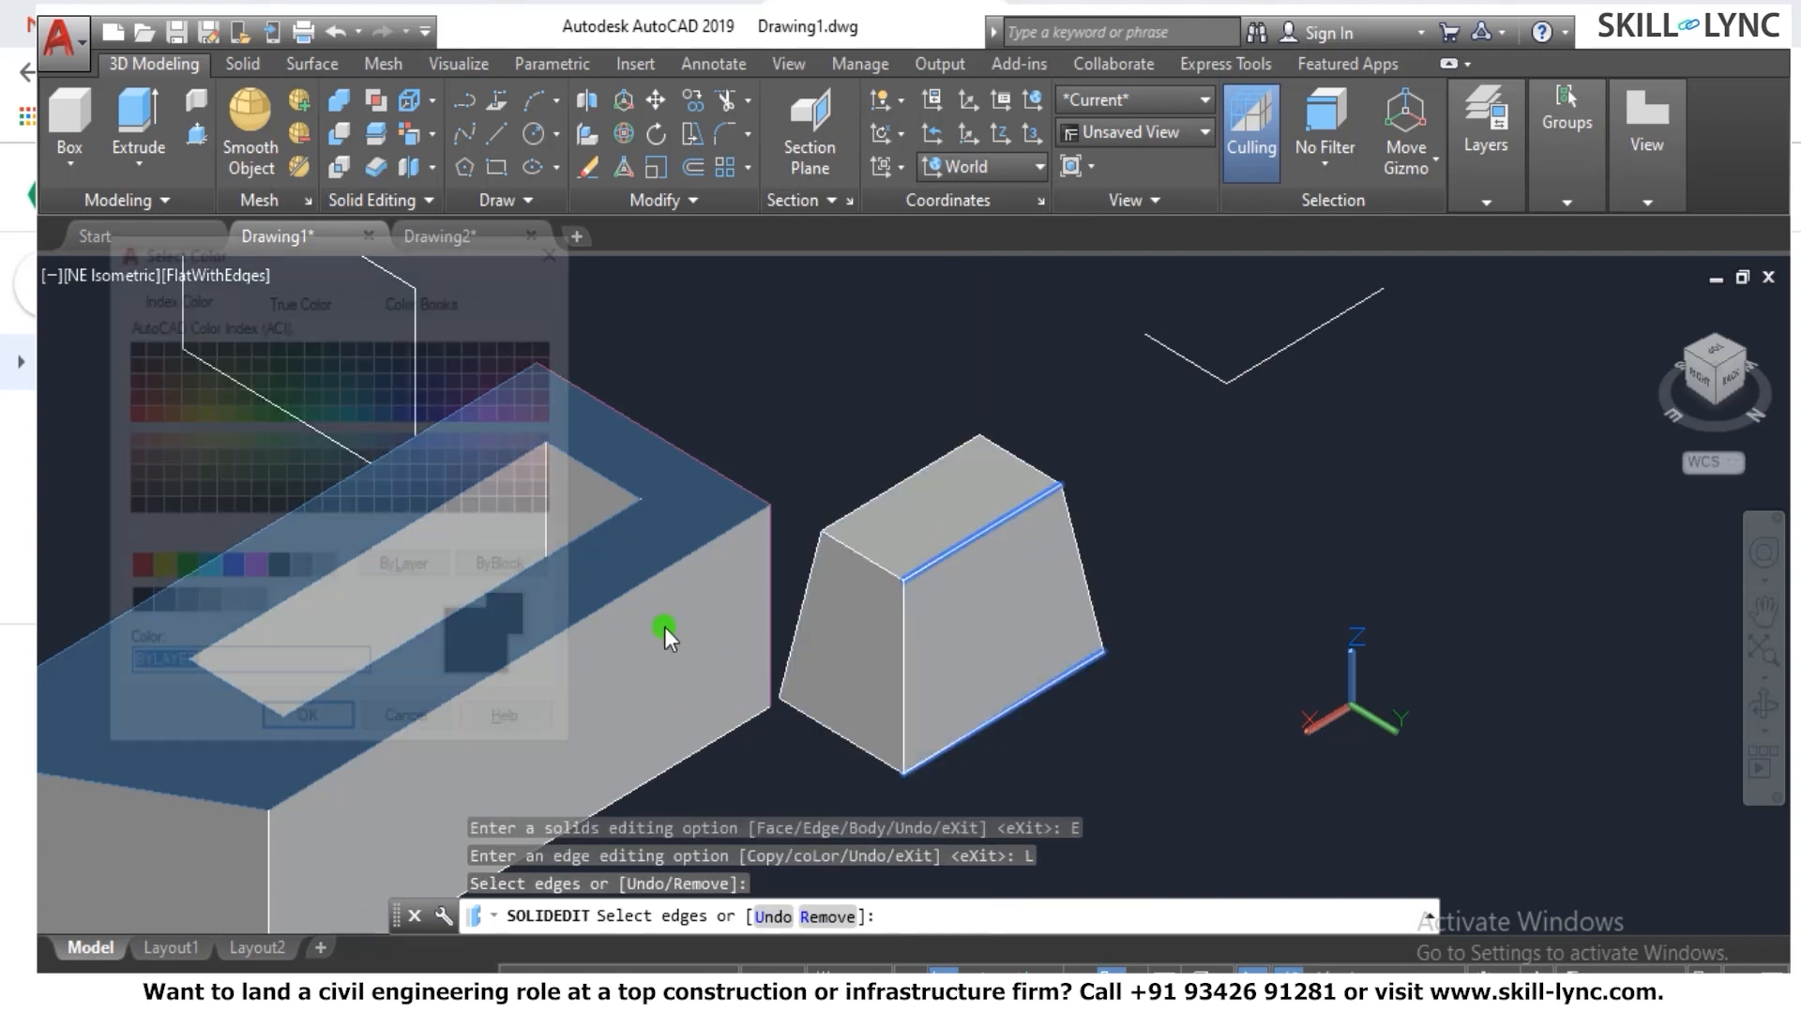
left_click(146, 437)
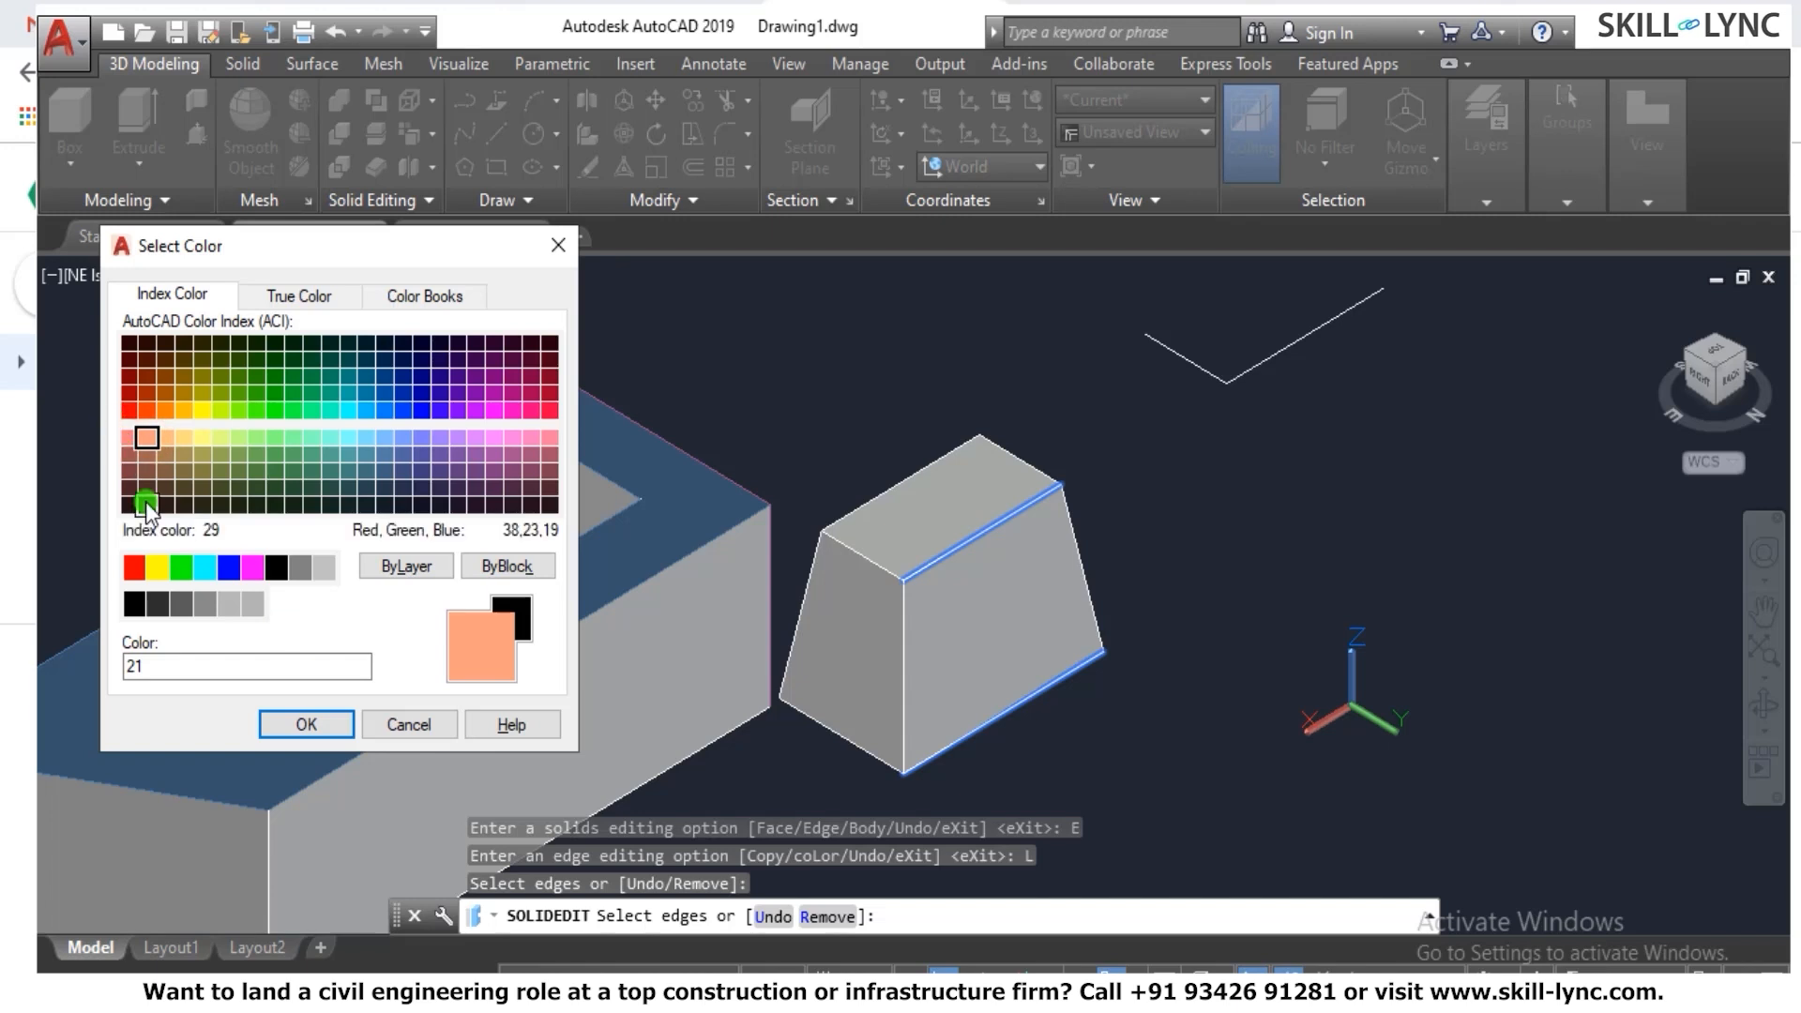
left_click(135, 566)
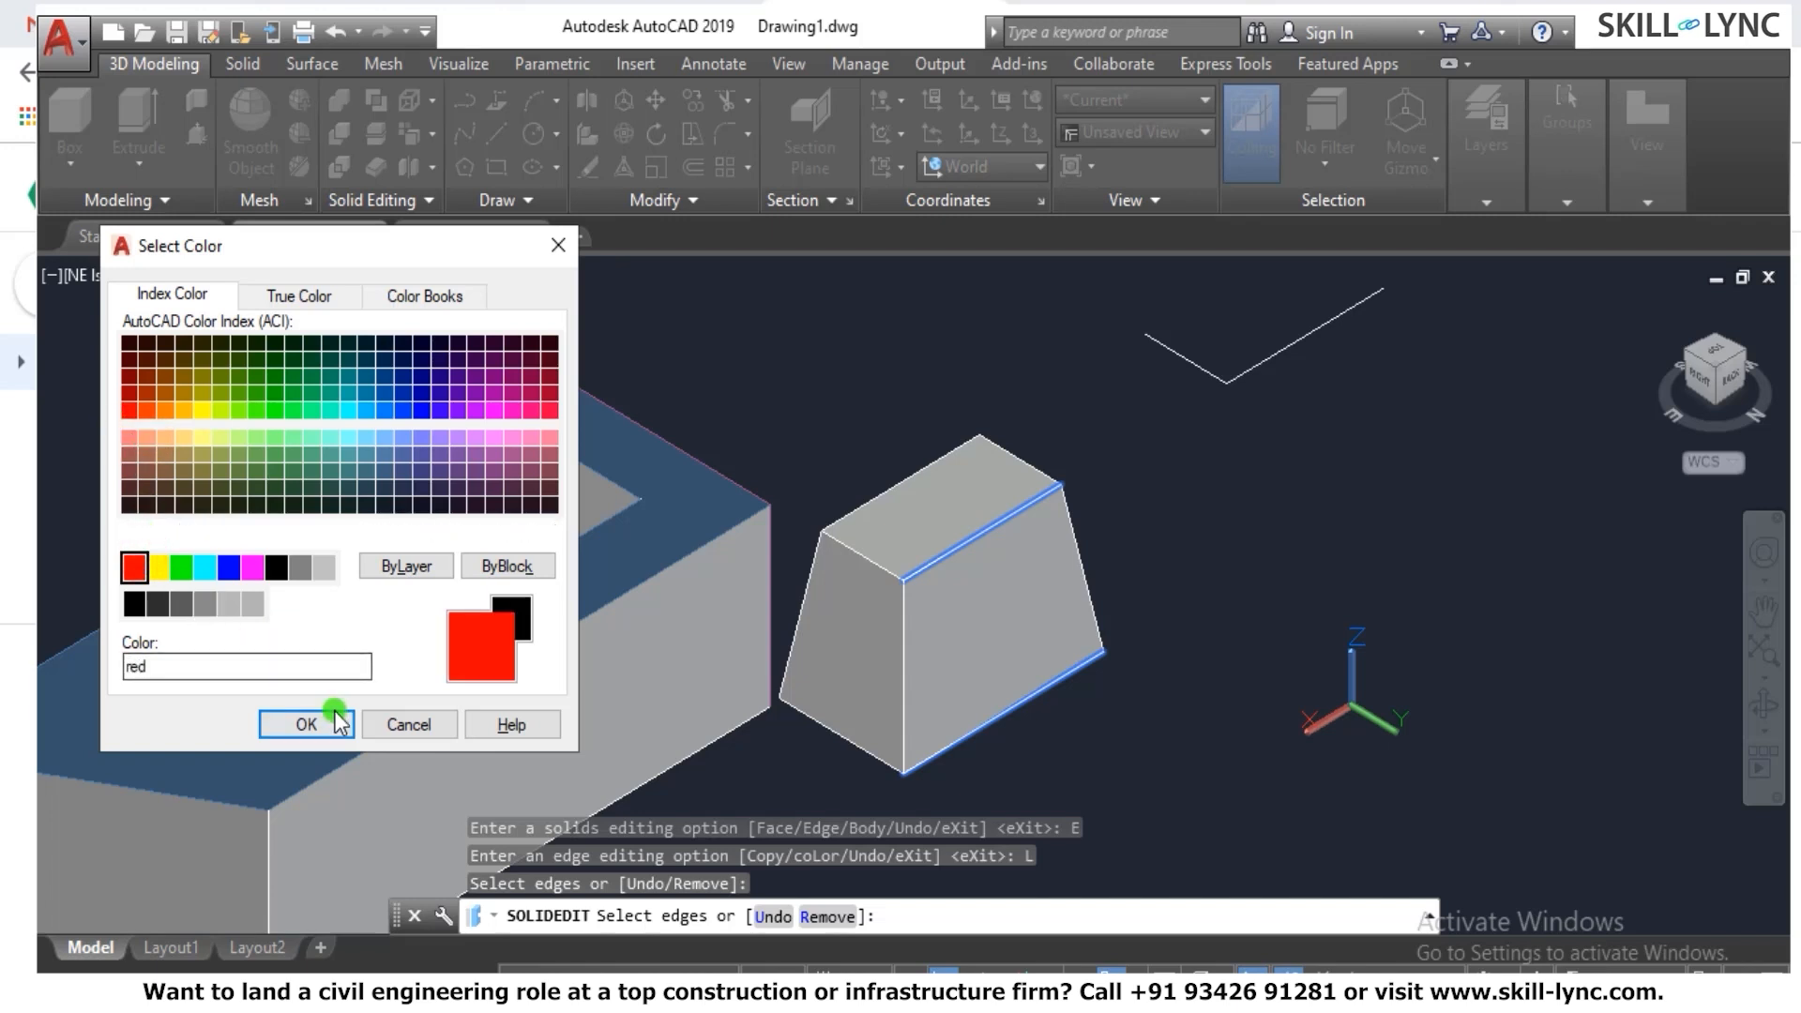
left_click(306, 723)
key("Escape")
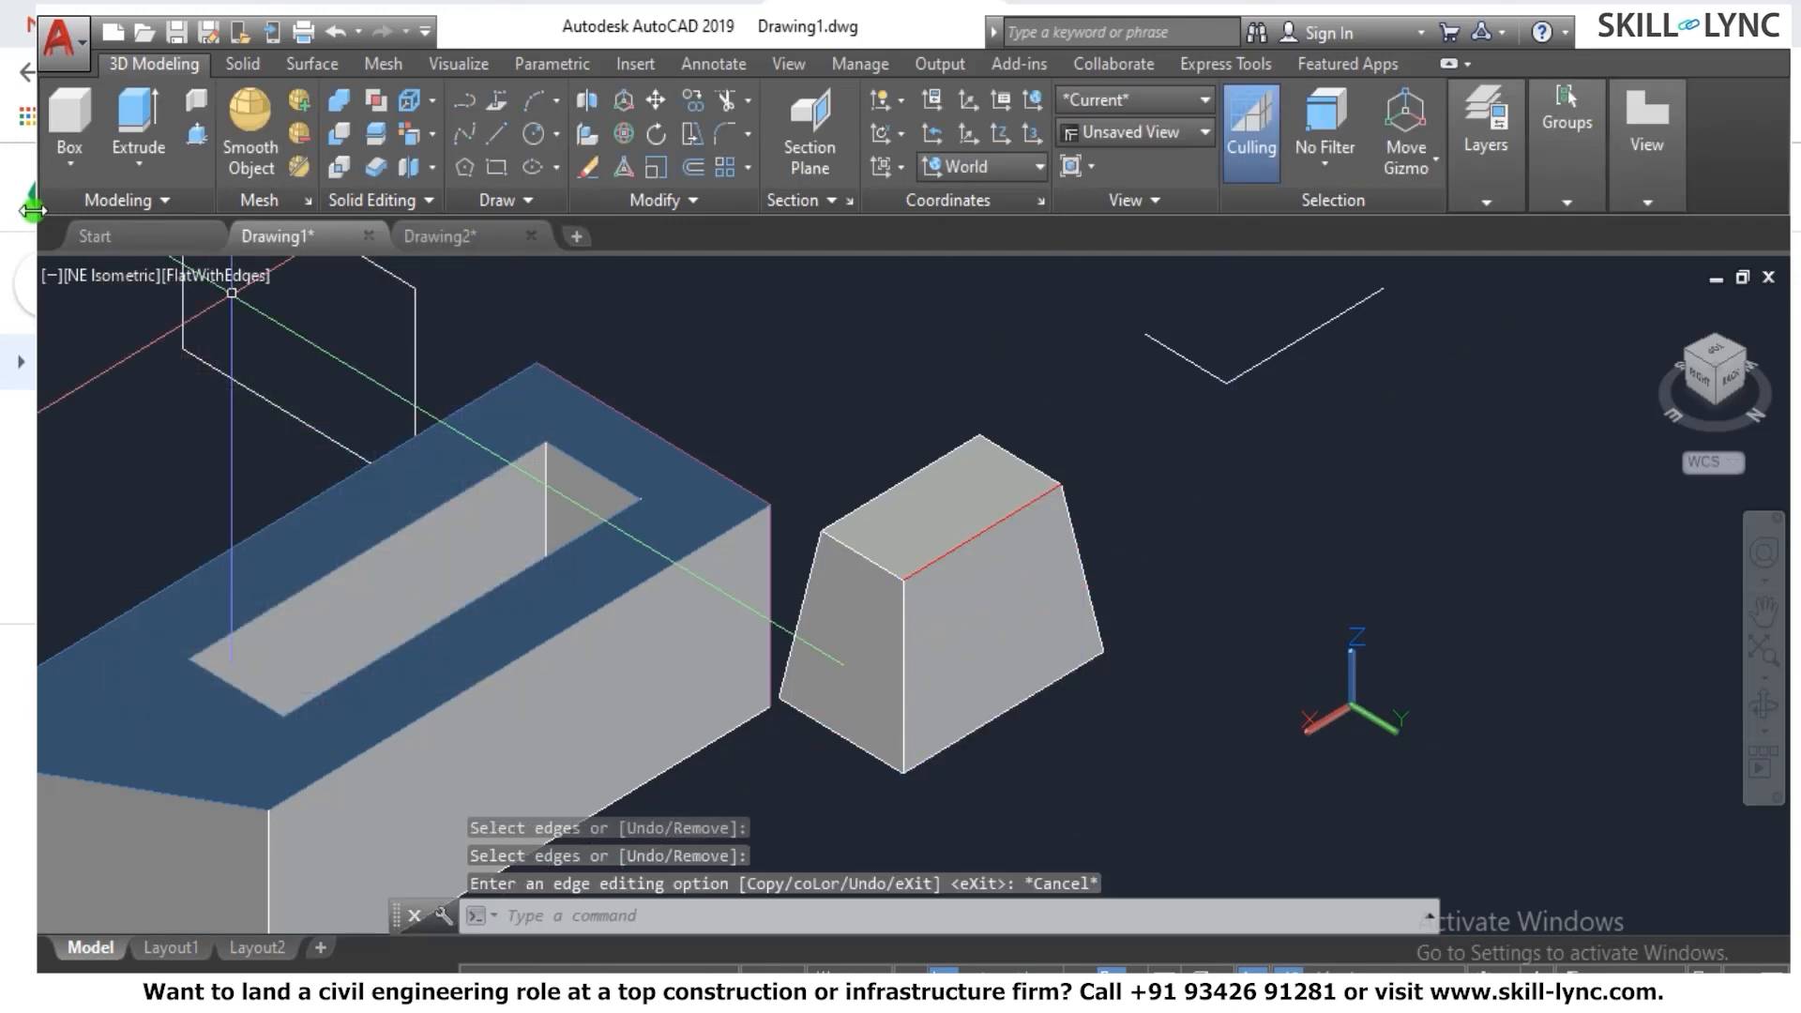
Try the Shaded visual style, and set the viewport to Shaded with edges.
left_click(178, 272)
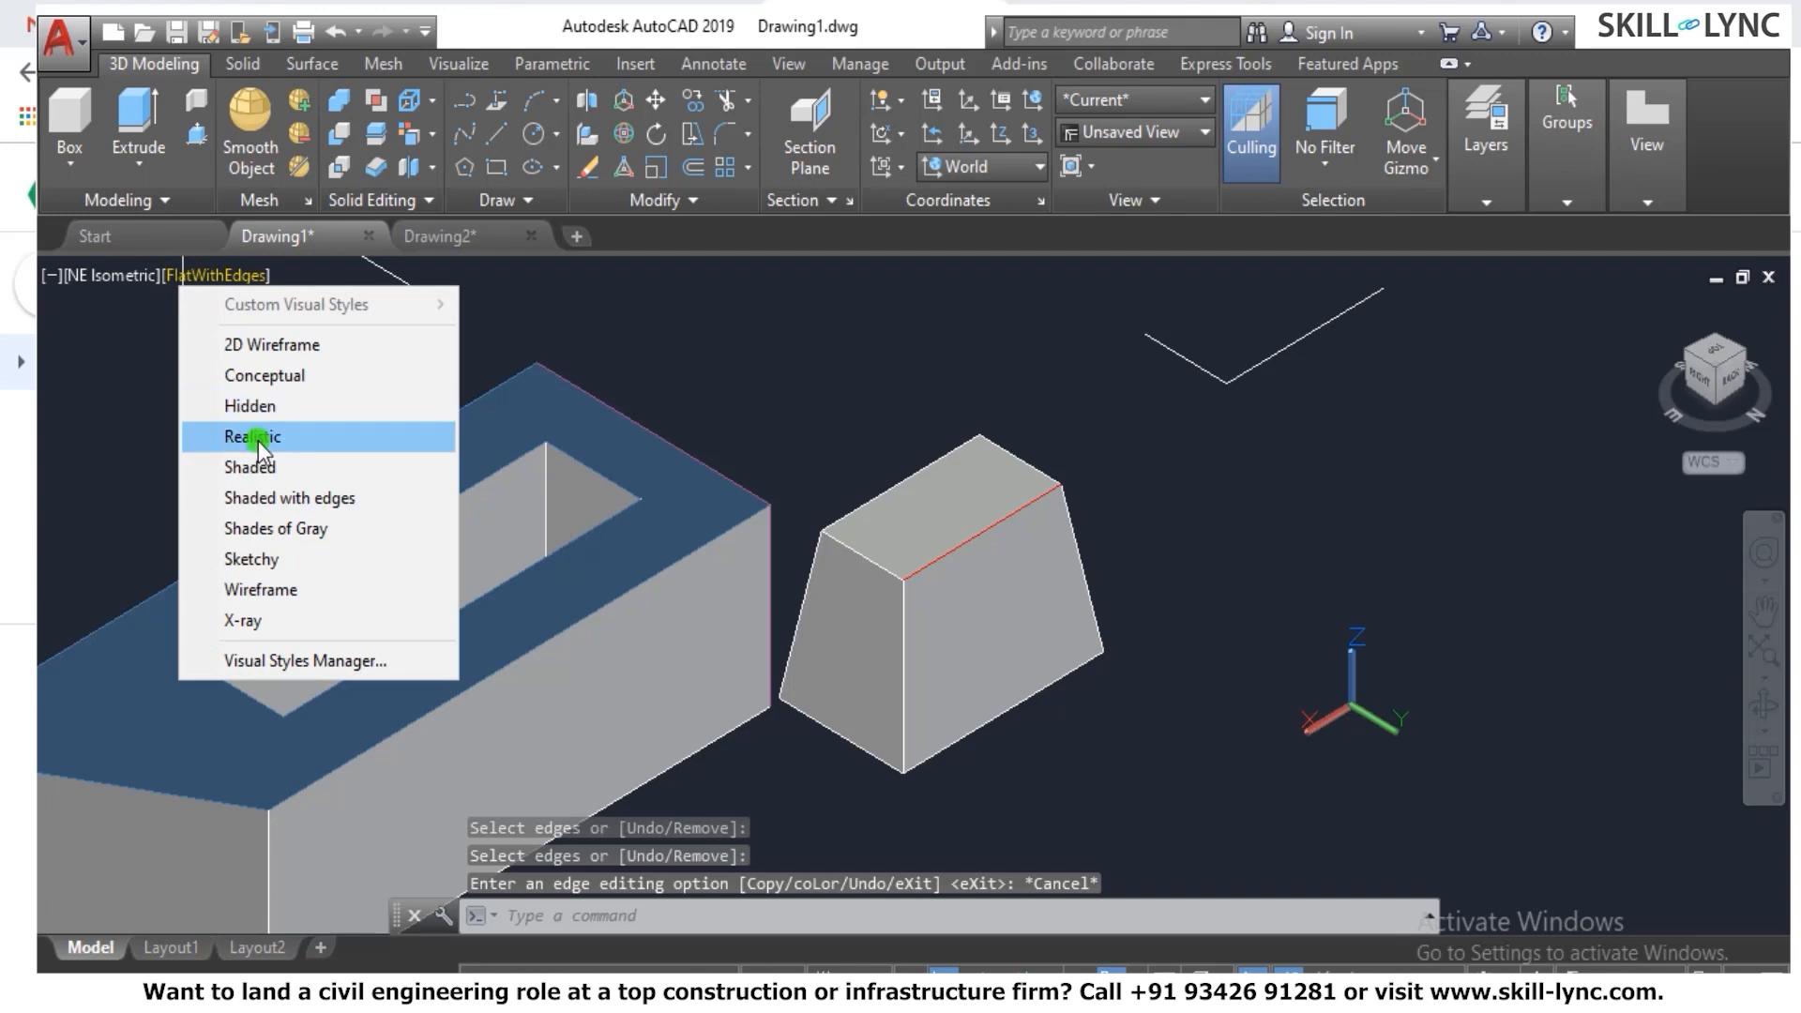
left_click(259, 466)
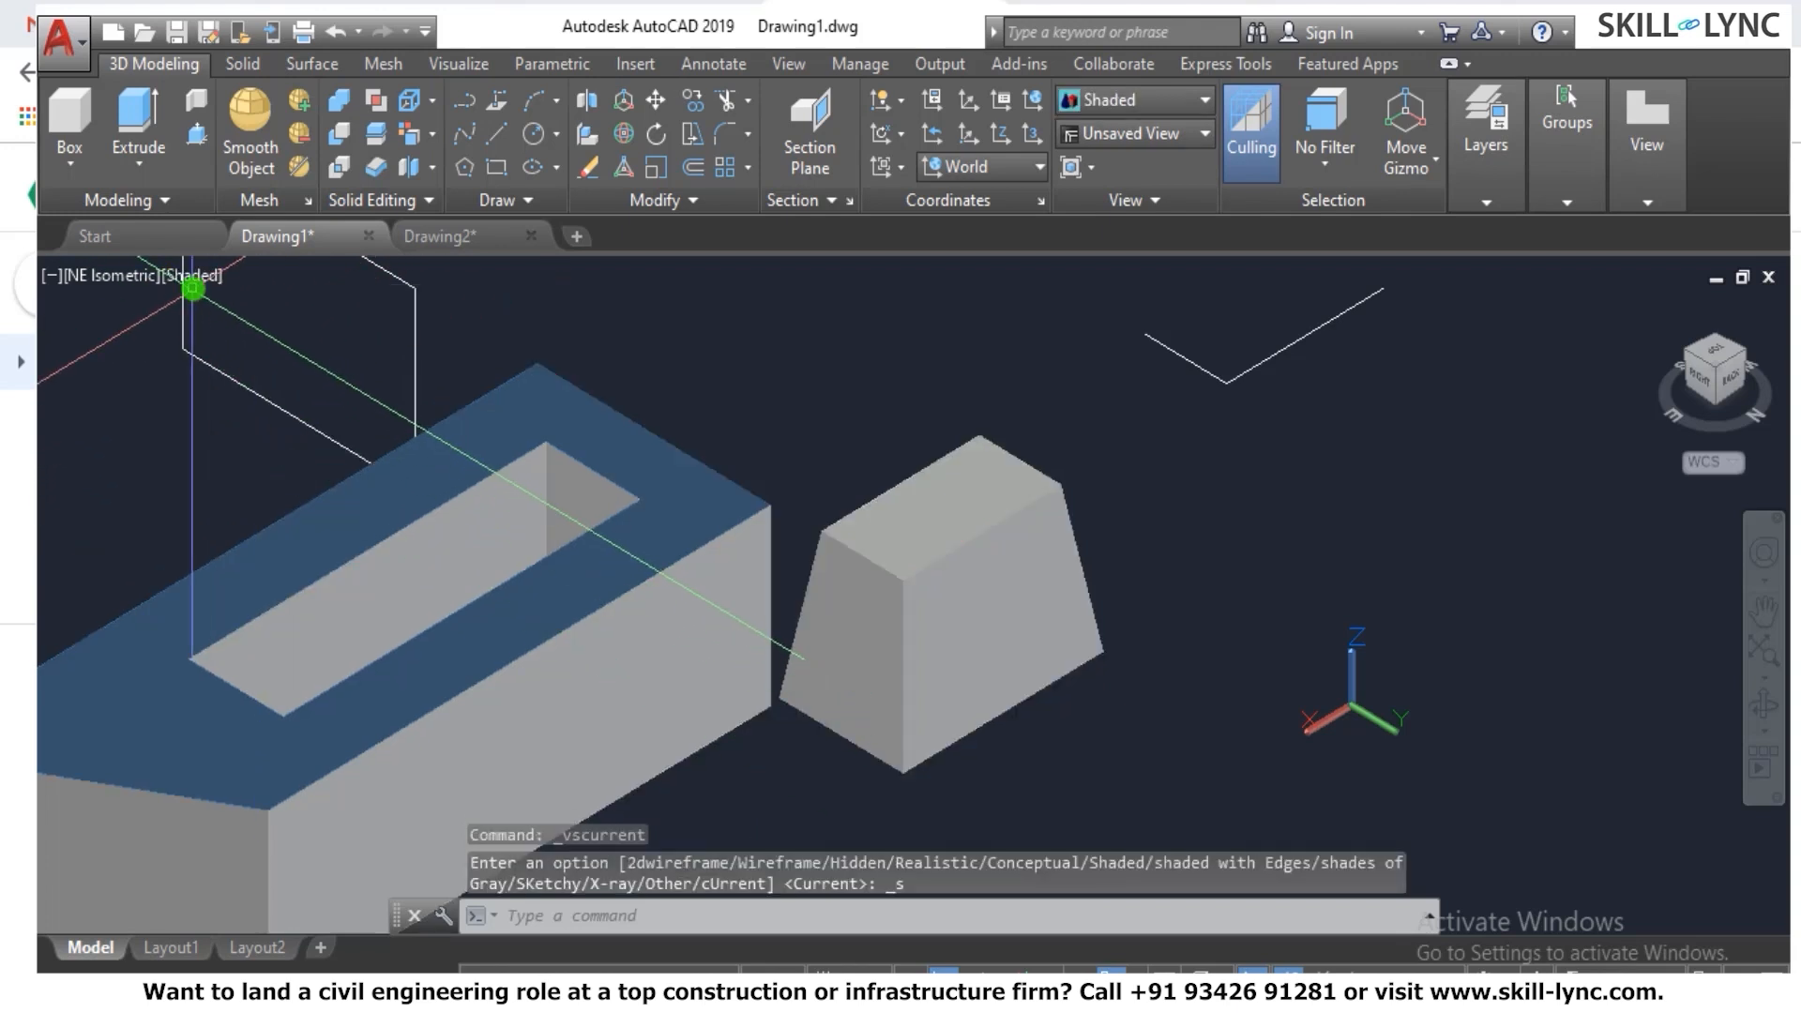
left_click(190, 274)
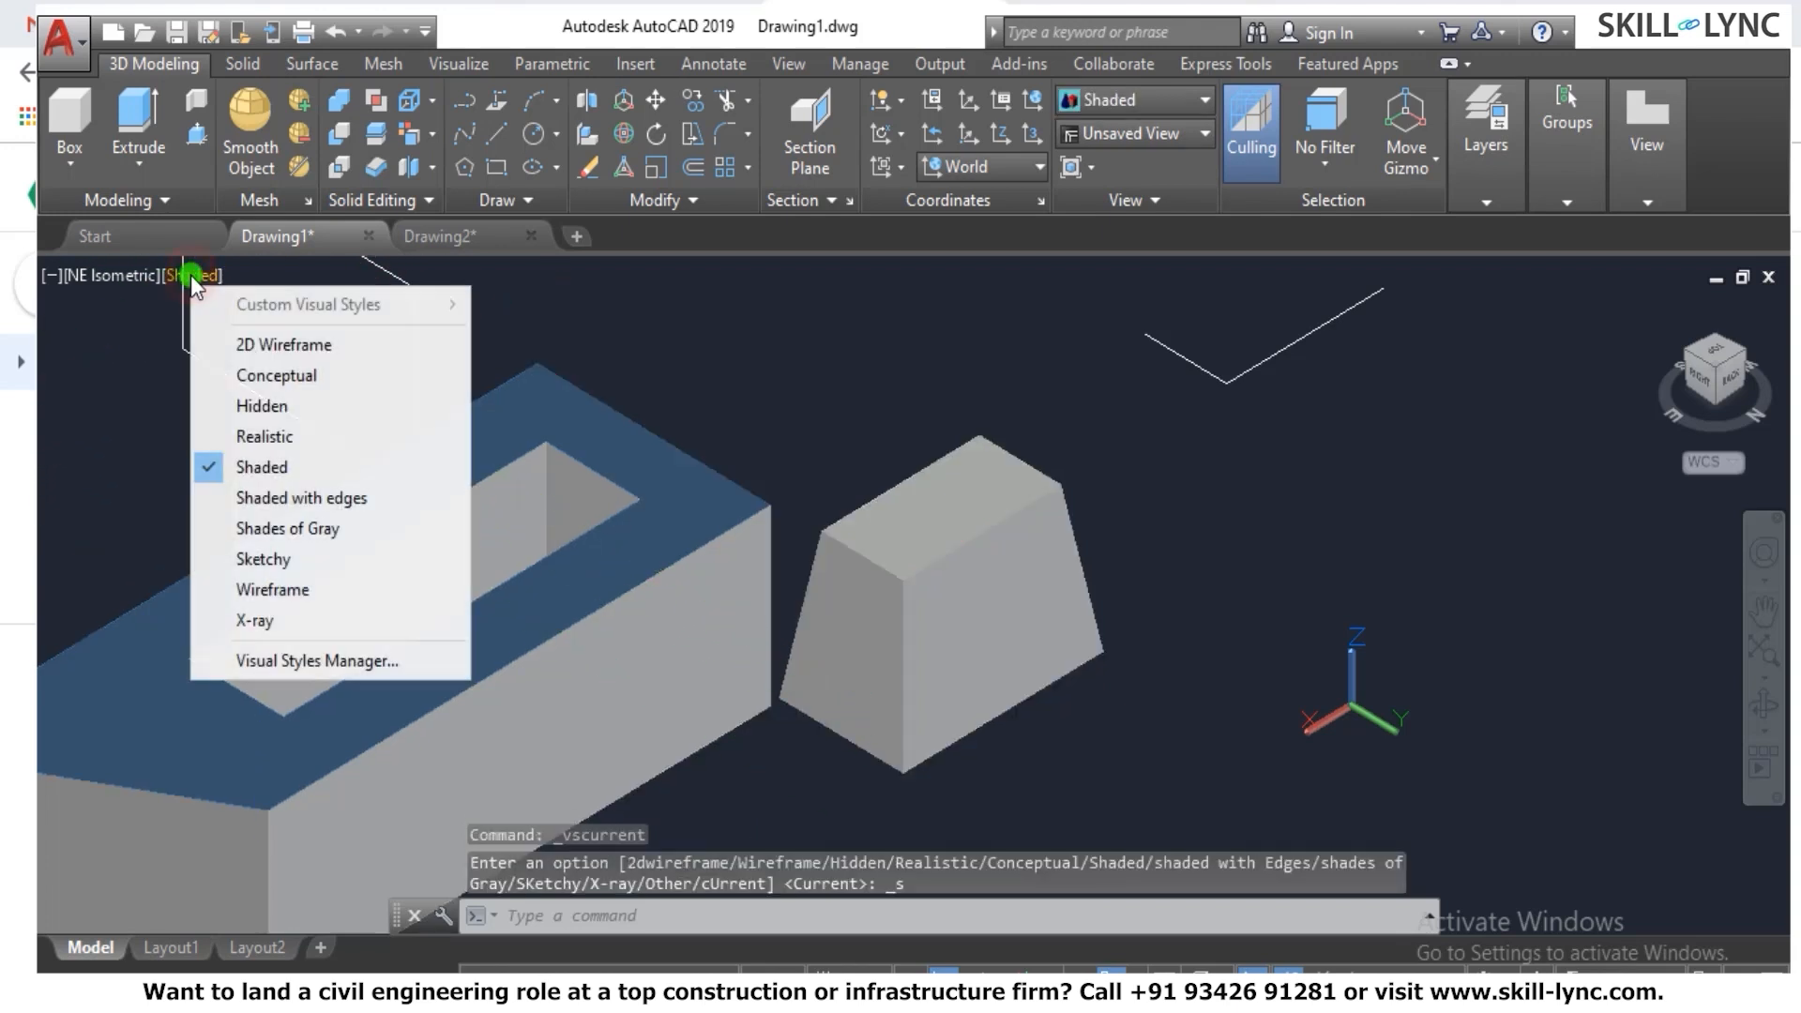
left_click(291, 498)
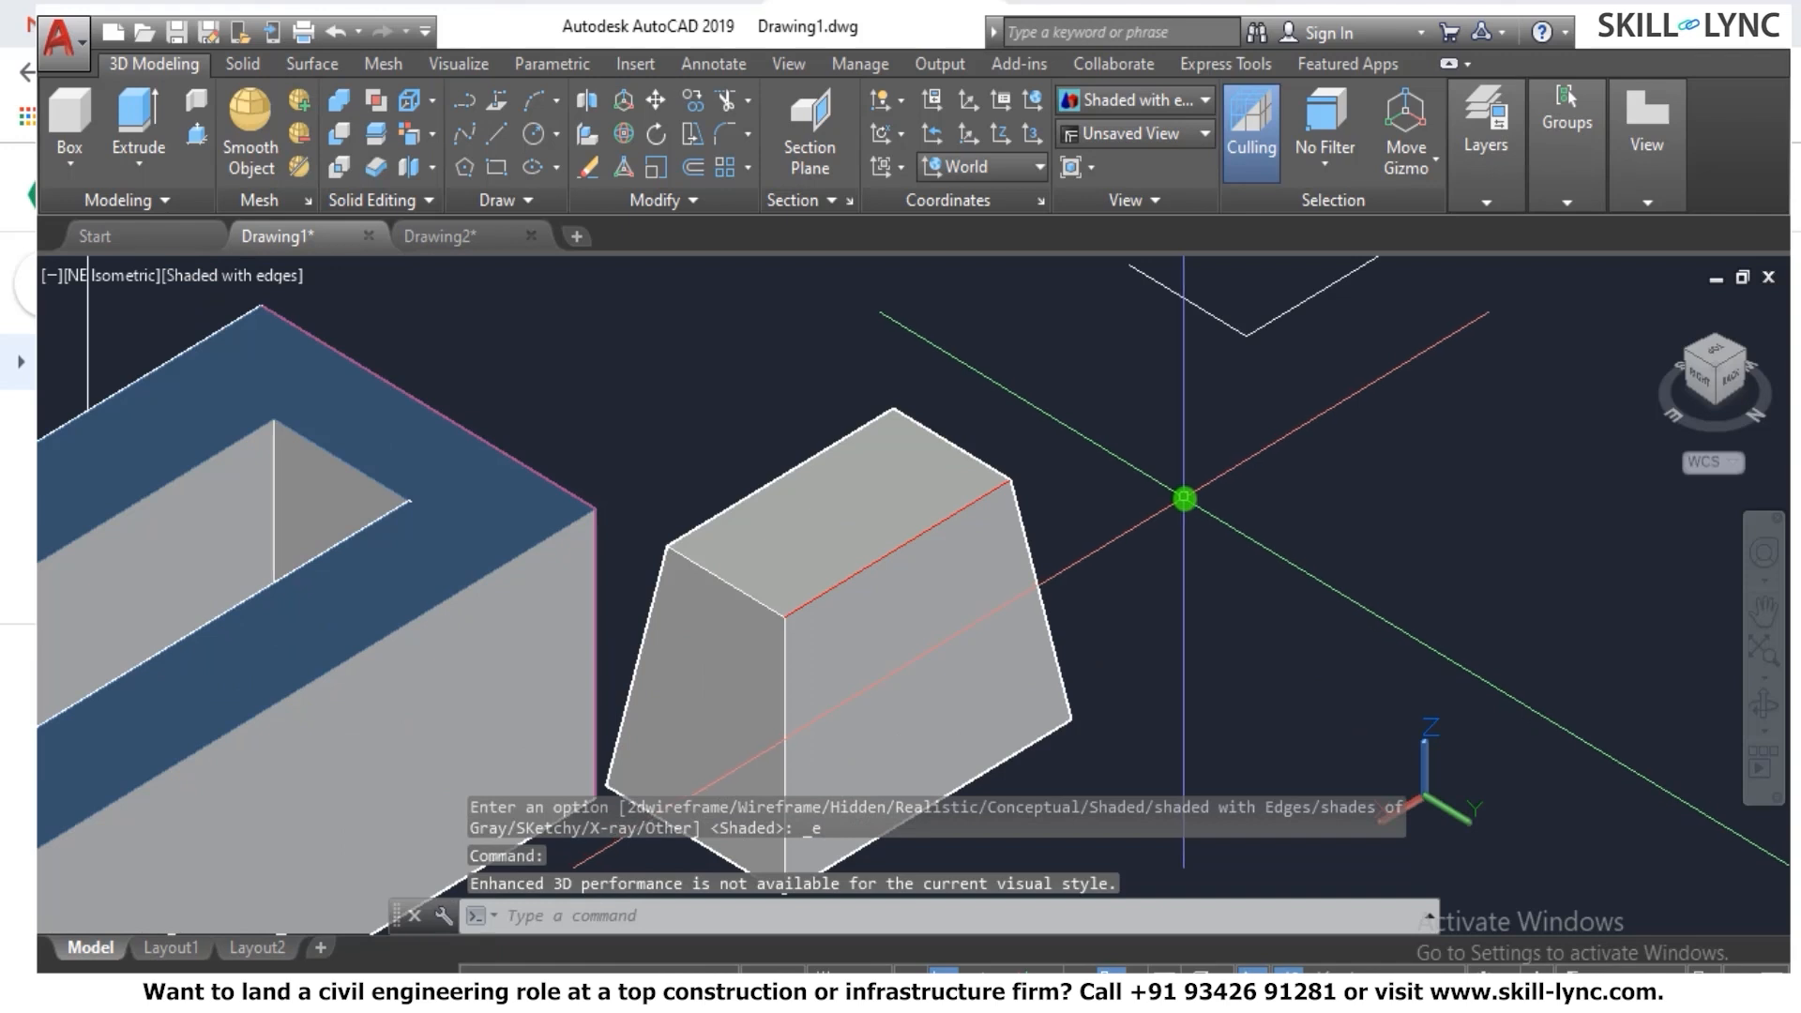
Recolor the tapered solid's short top edge at the far end of the red edge with solid edge editing.
type("solids edit")
key("Return")
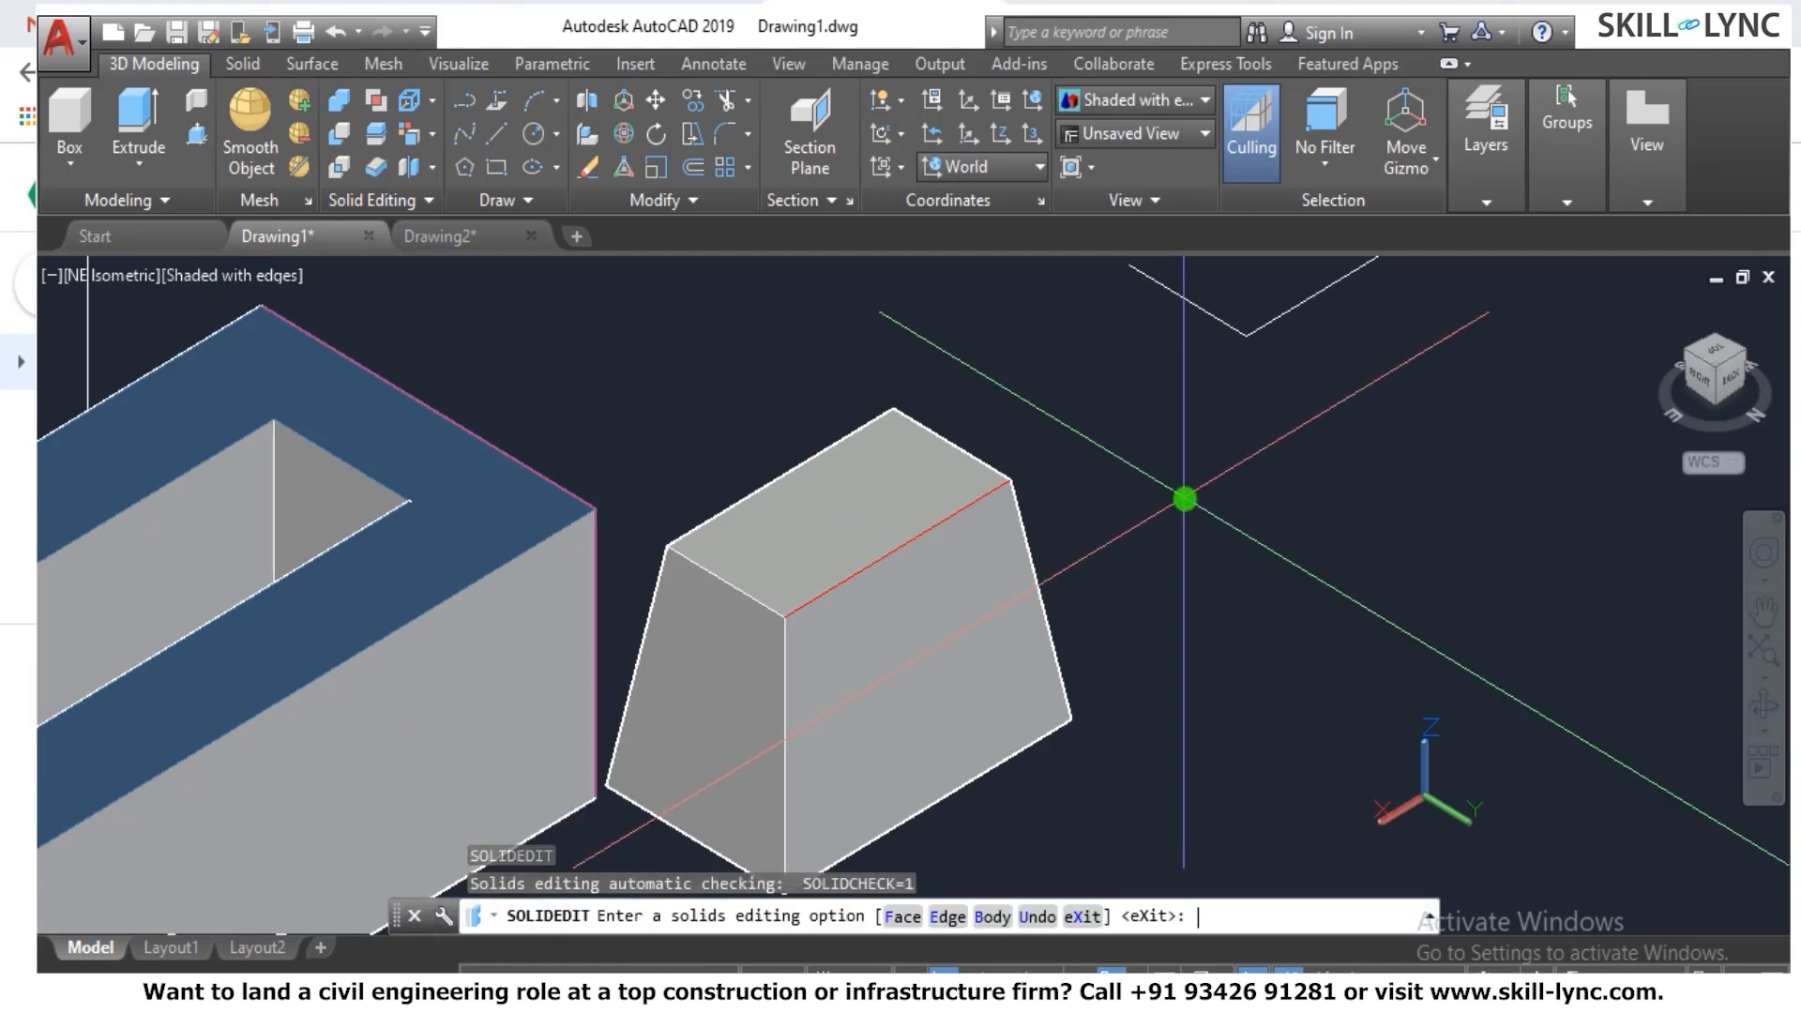
type("e")
key("Return")
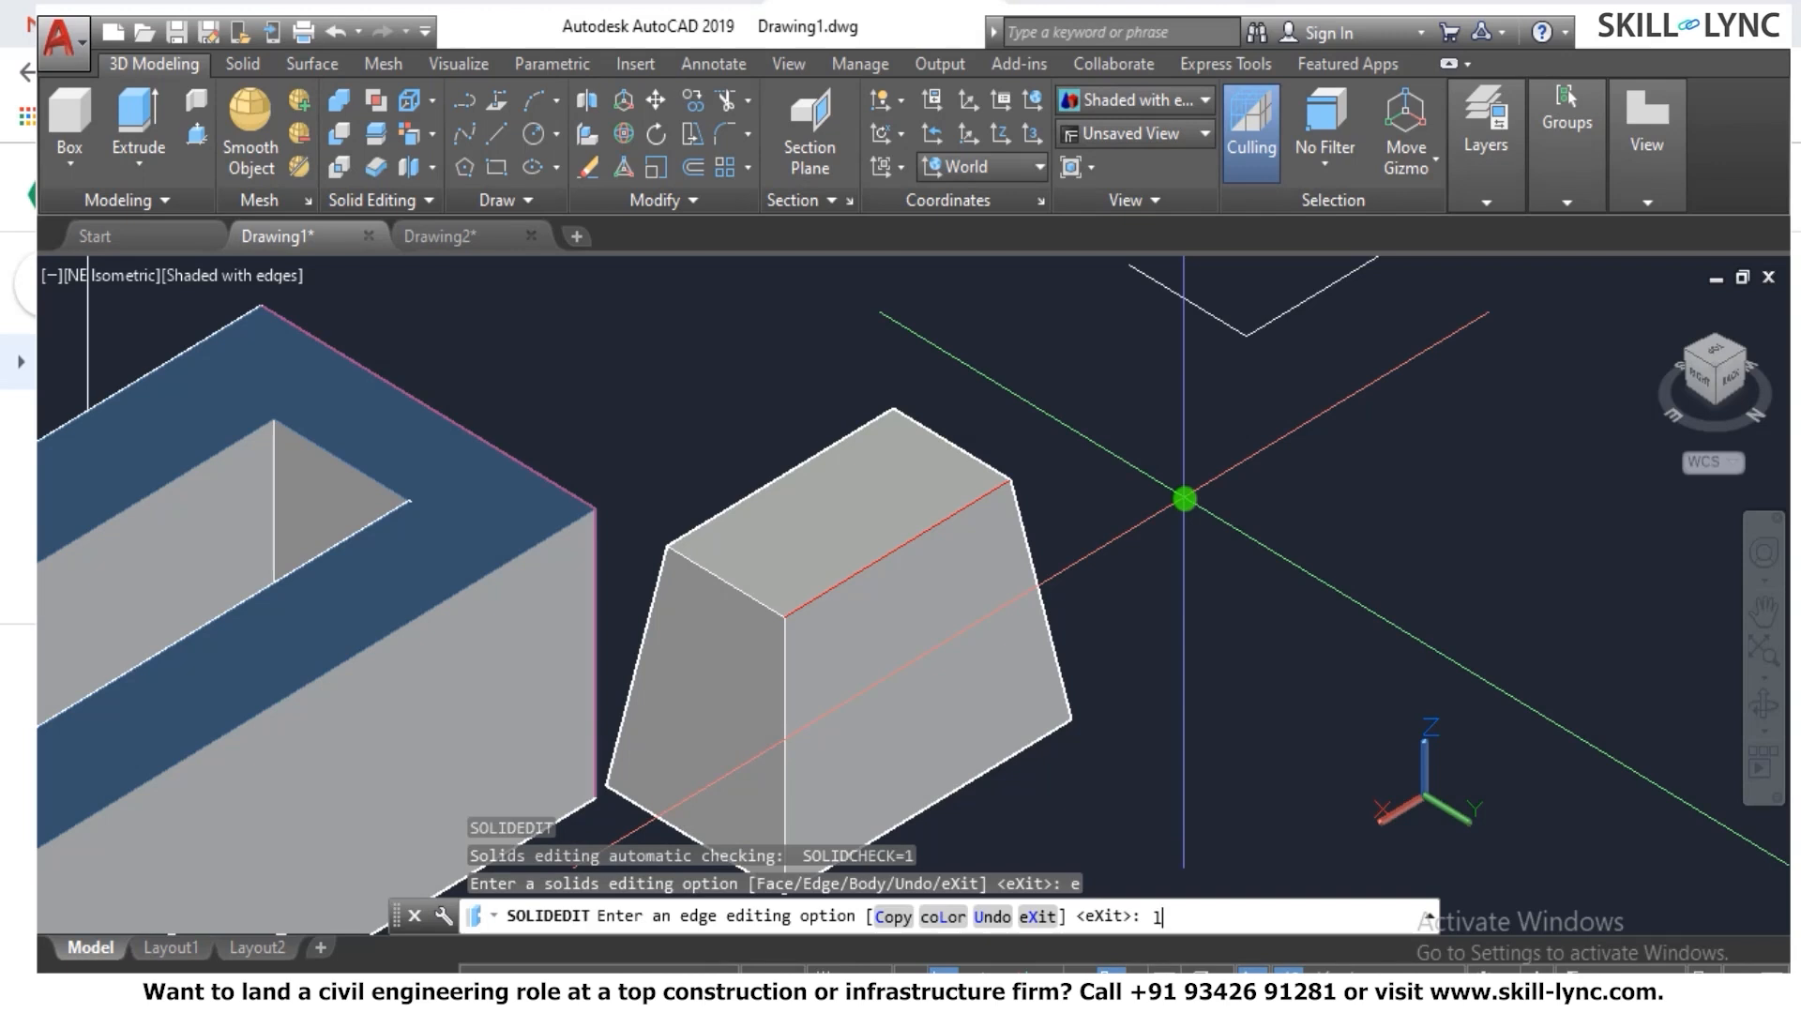
type("l")
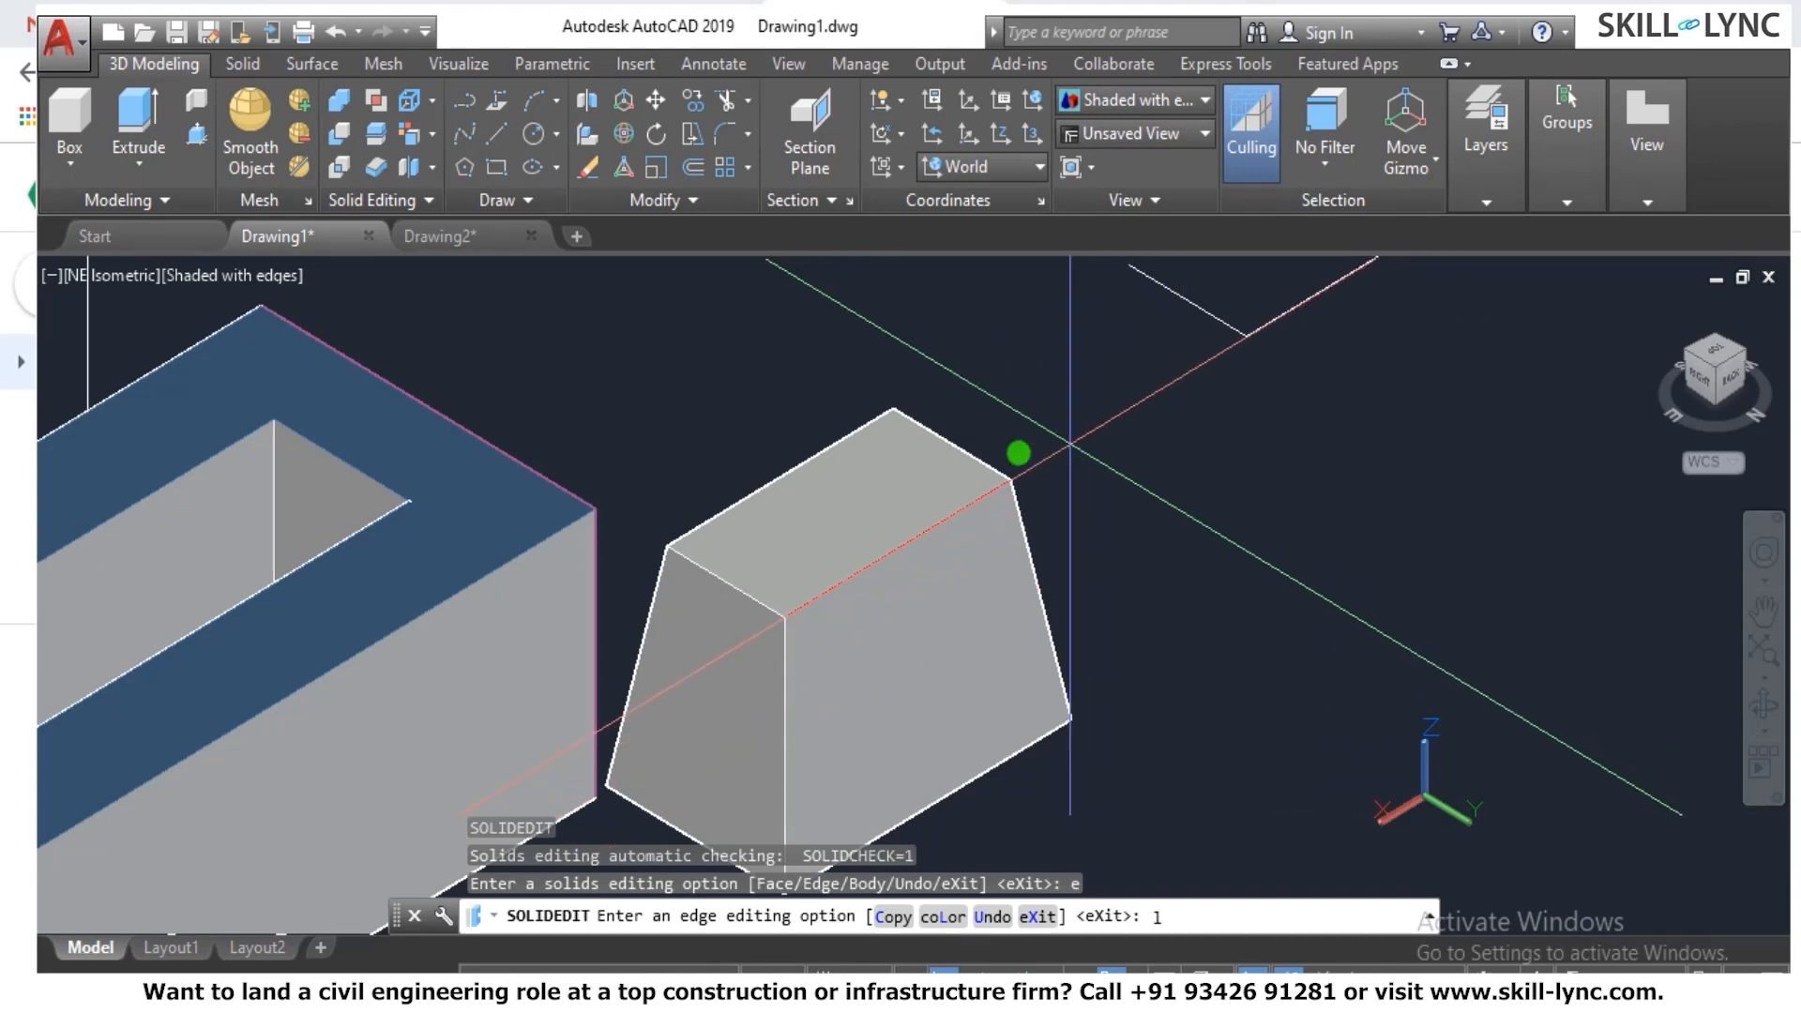
key("Return")
left_click(972, 458)
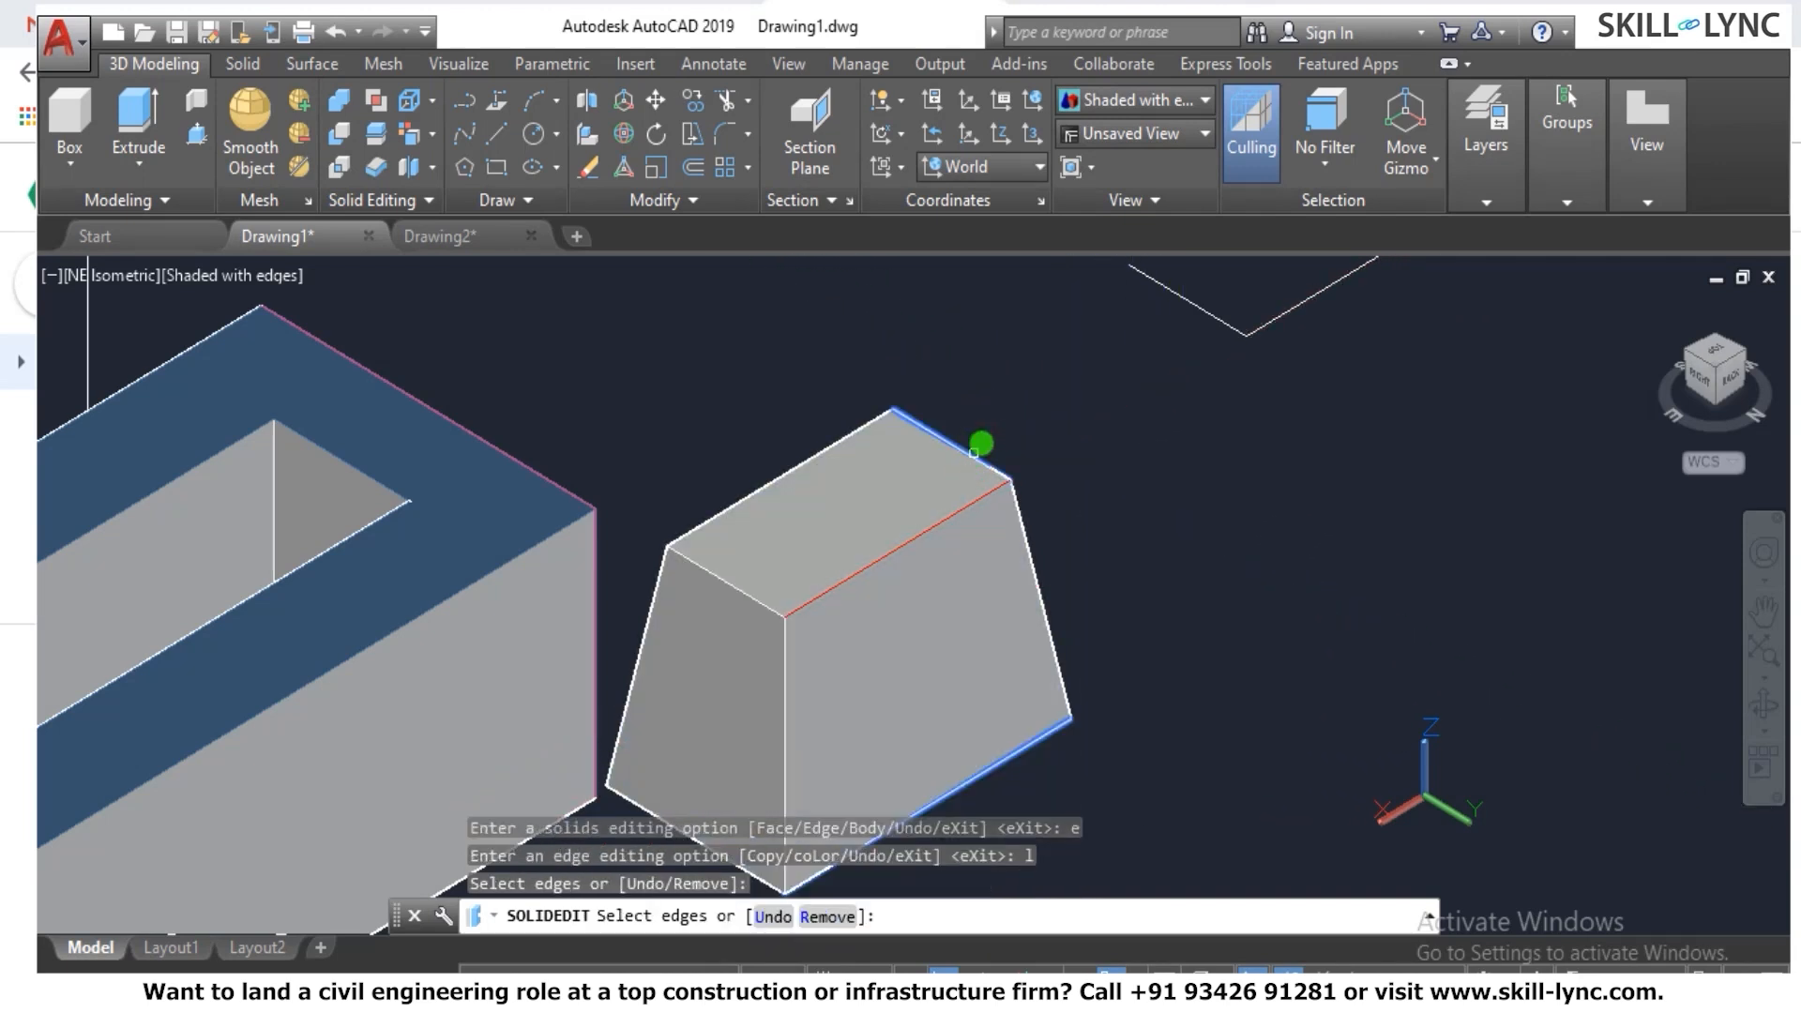
right_click(974, 453)
left_click(1037, 454)
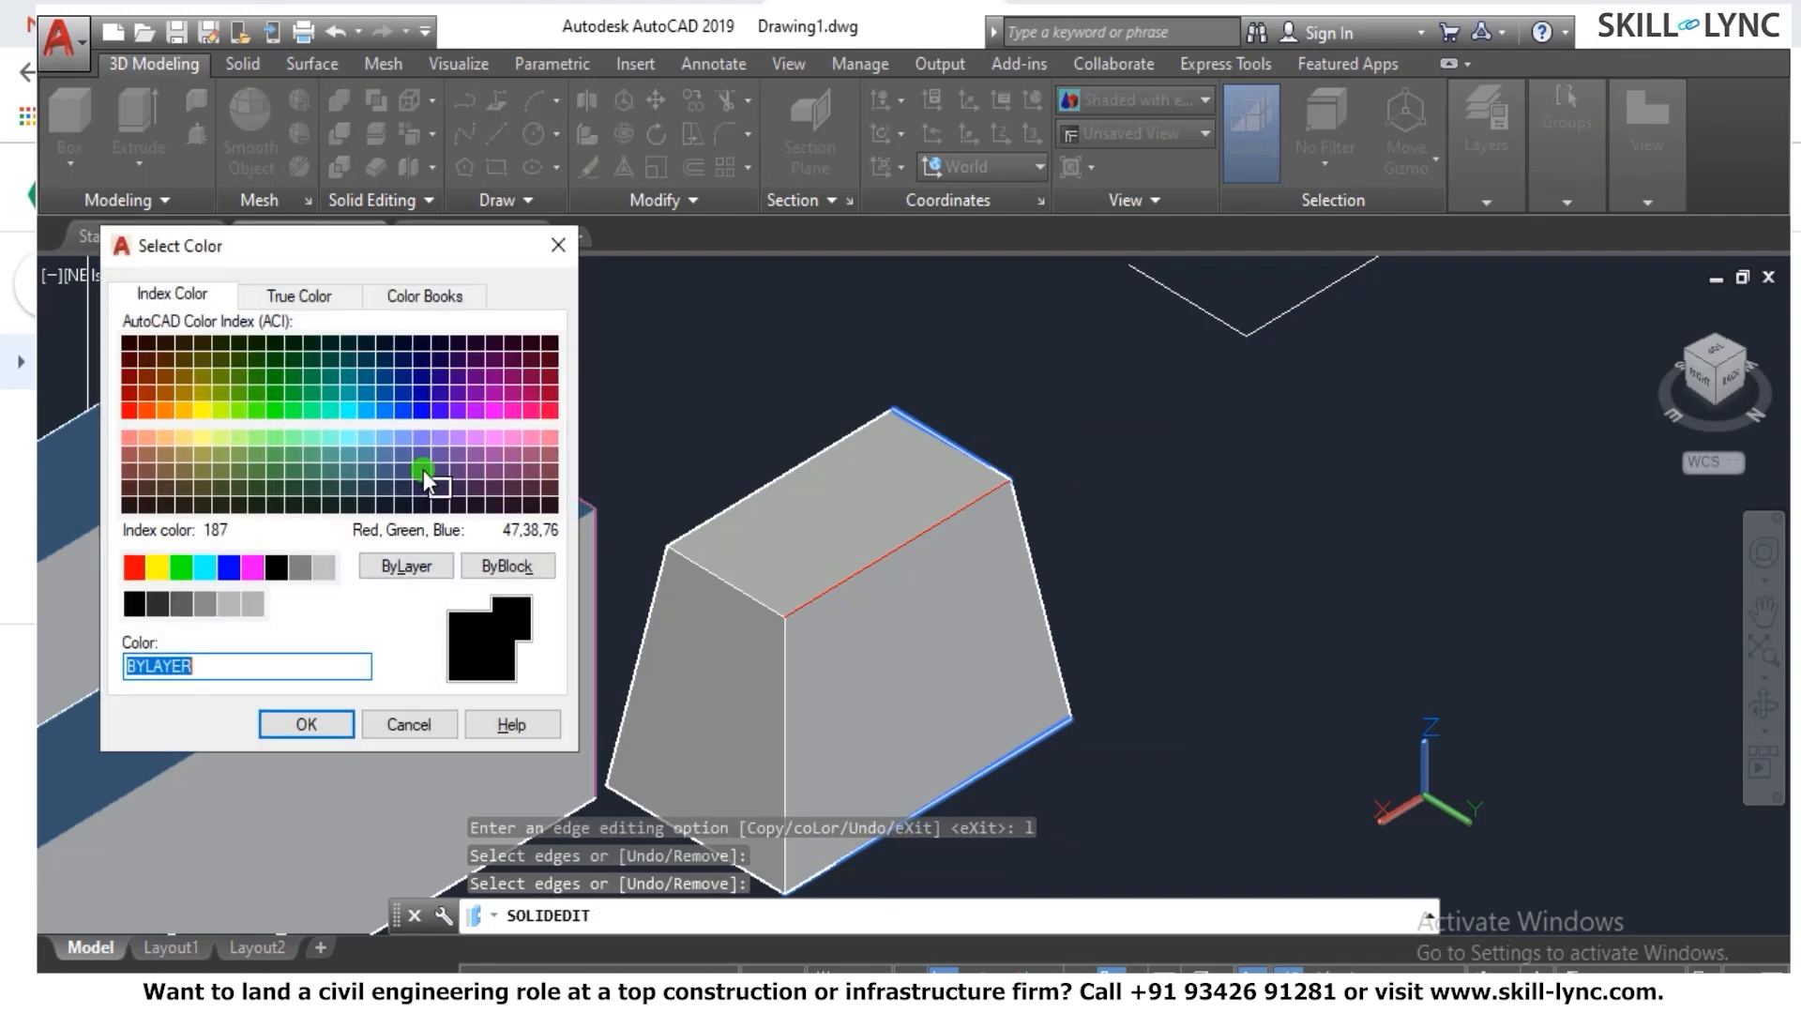
left_click(334, 724)
scroll(1011, 527, "up", 4)
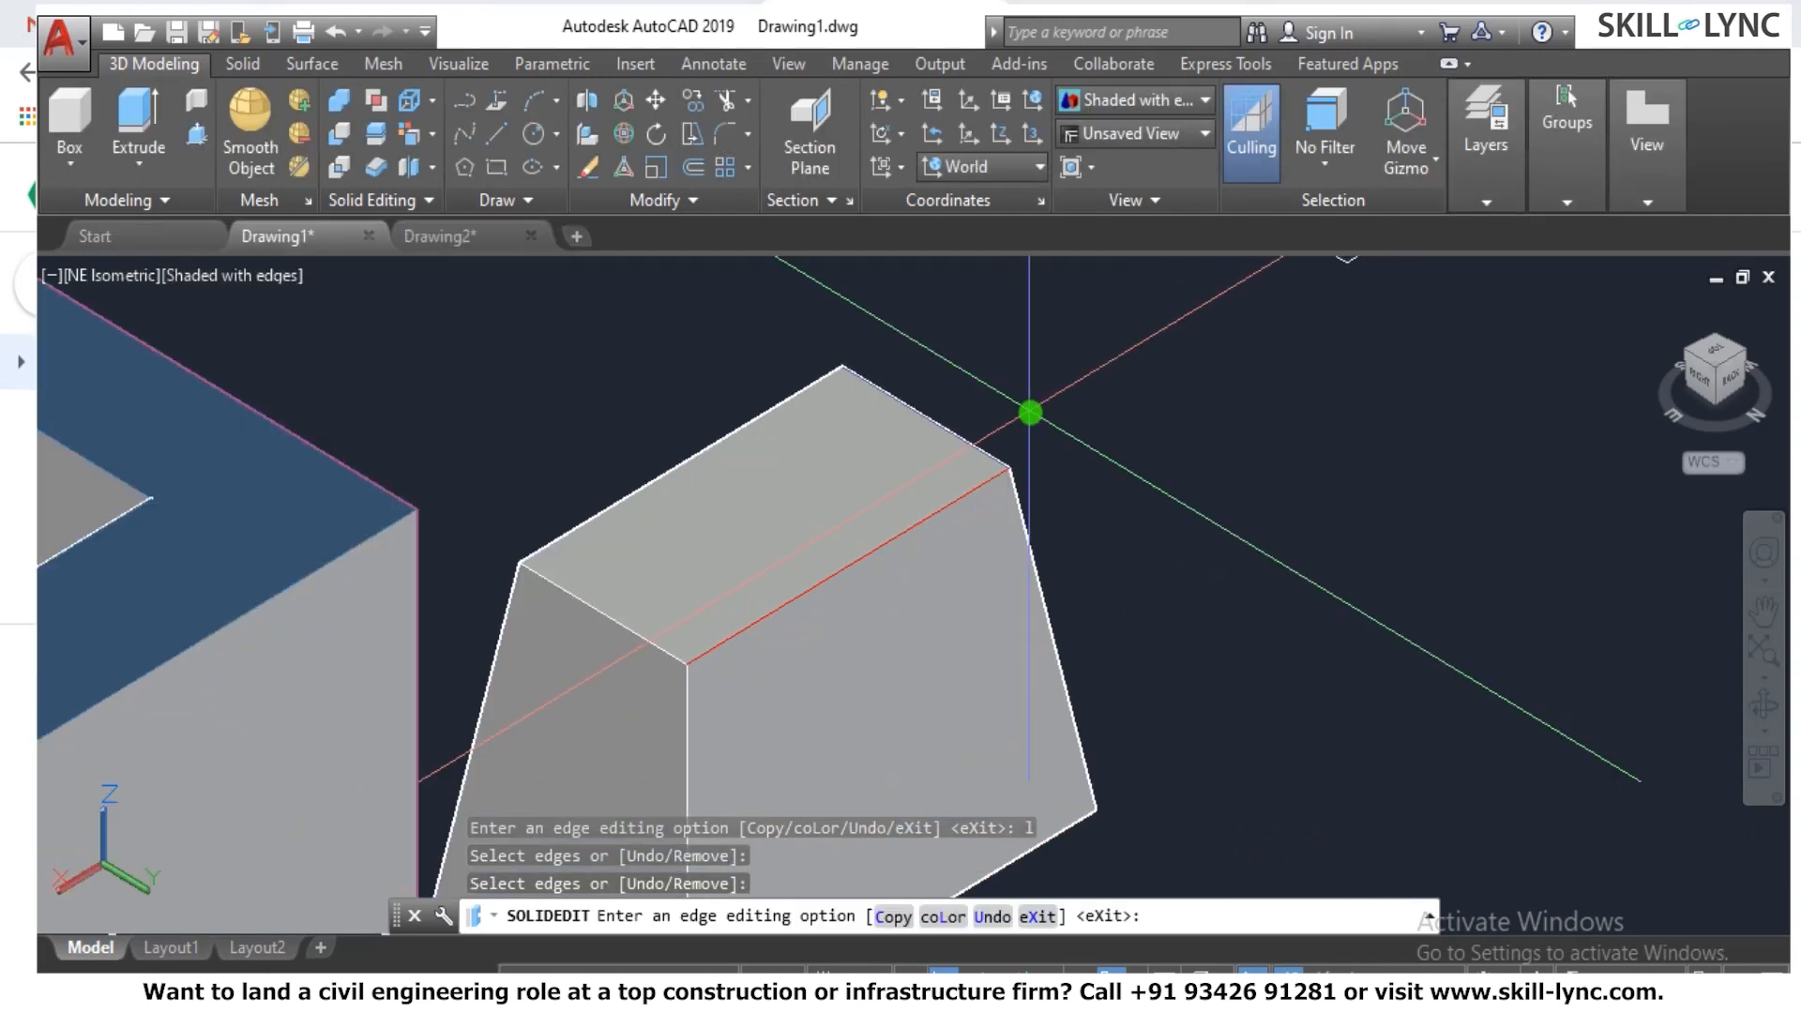
Color the tapered solid's short top edge at the near end of the red edge with index color 230.
type("l")
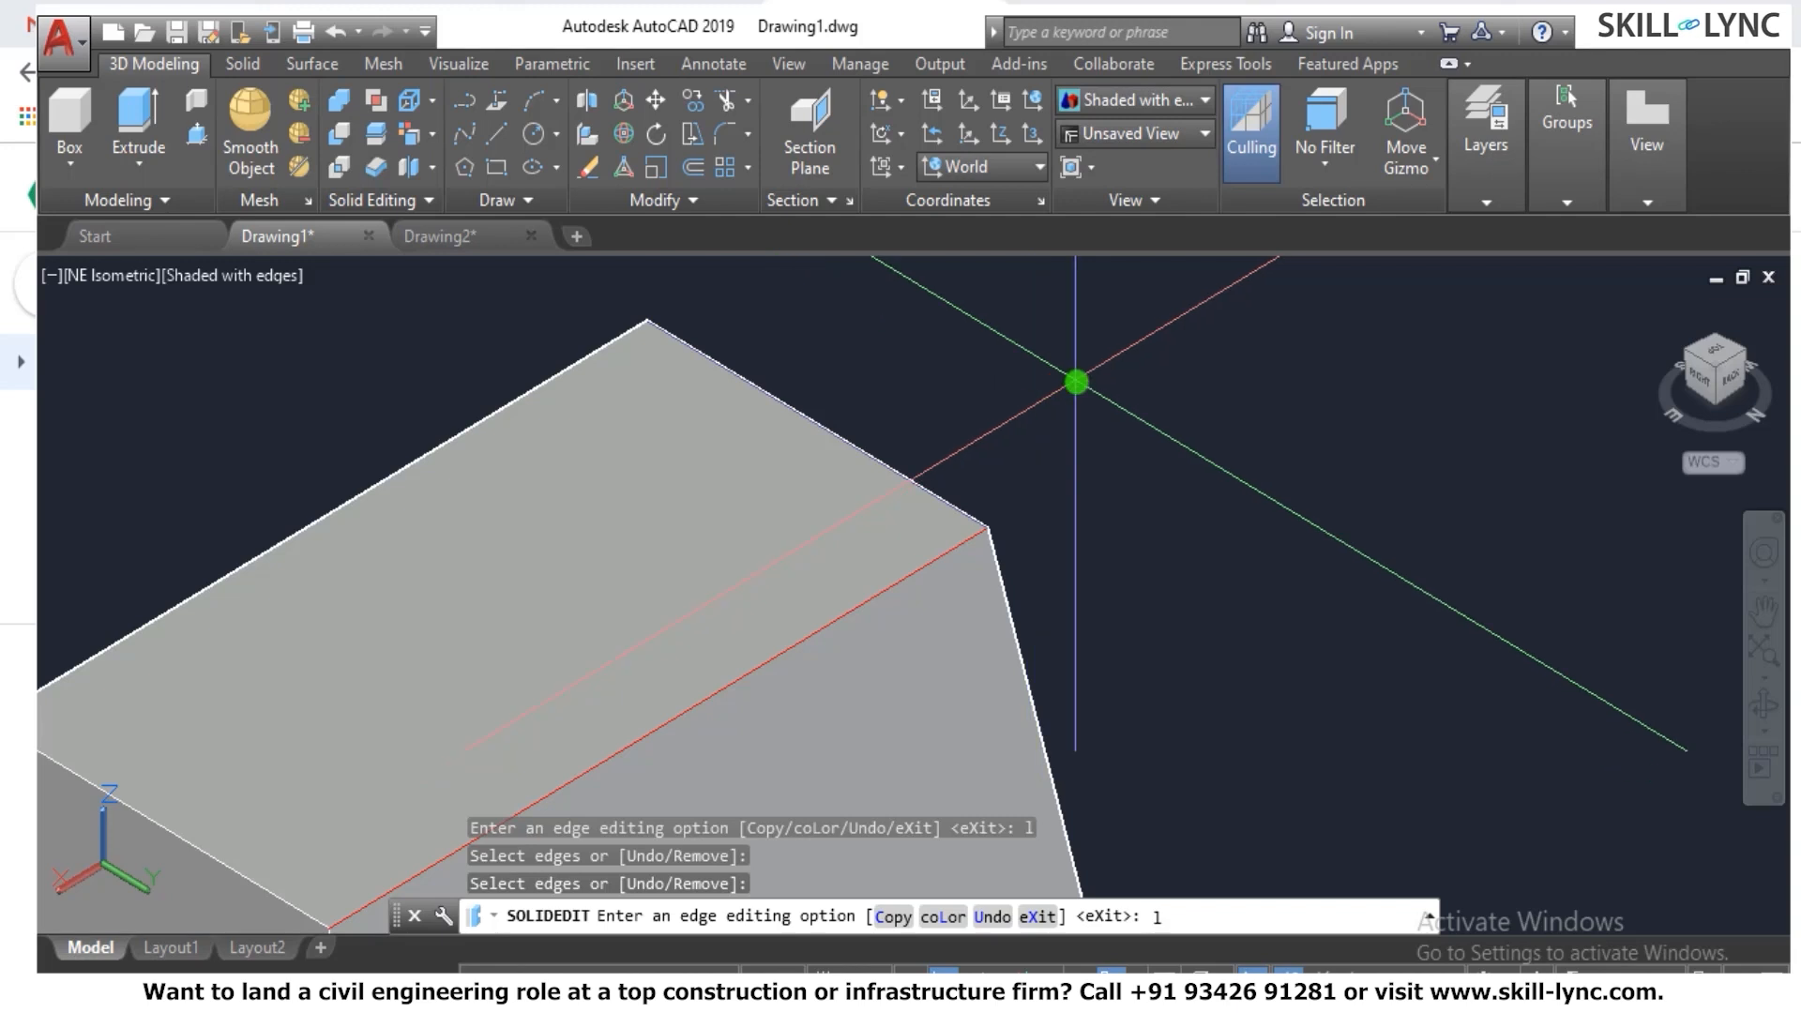
key("Return")
scroll(615, 431, "down", 2)
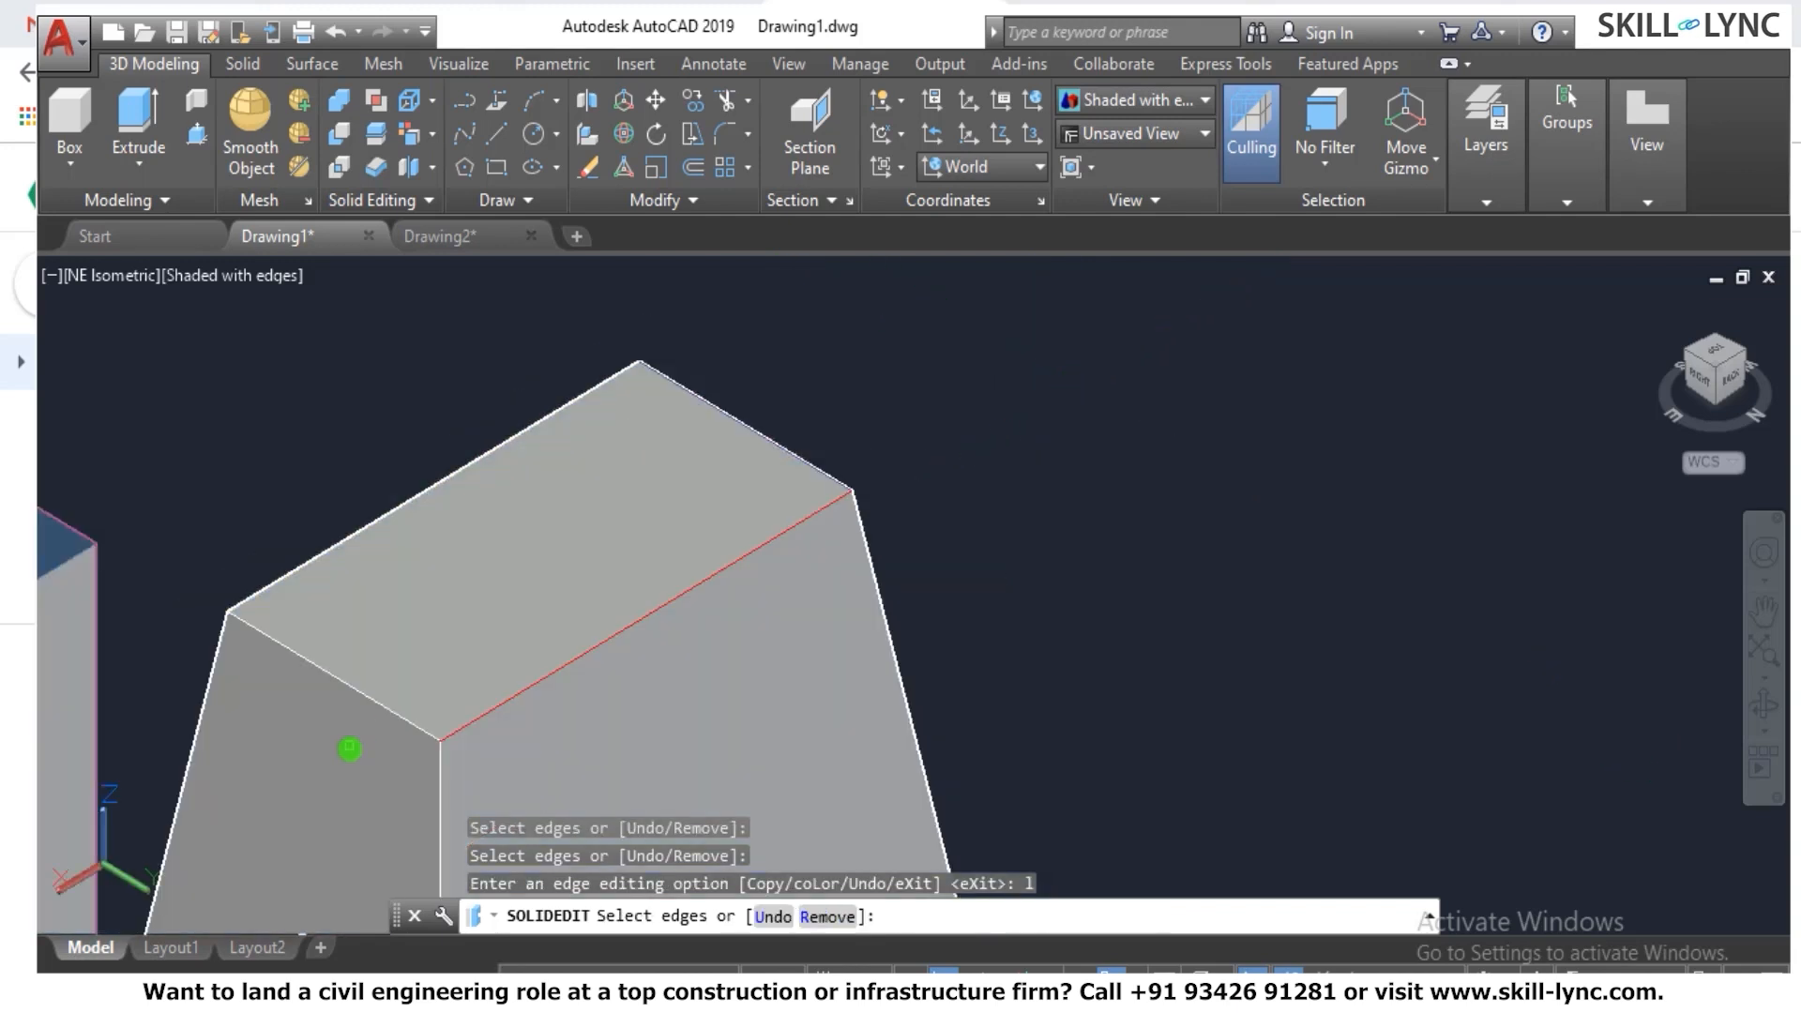
scroll(348, 747, "up", 2)
left_click(421, 710)
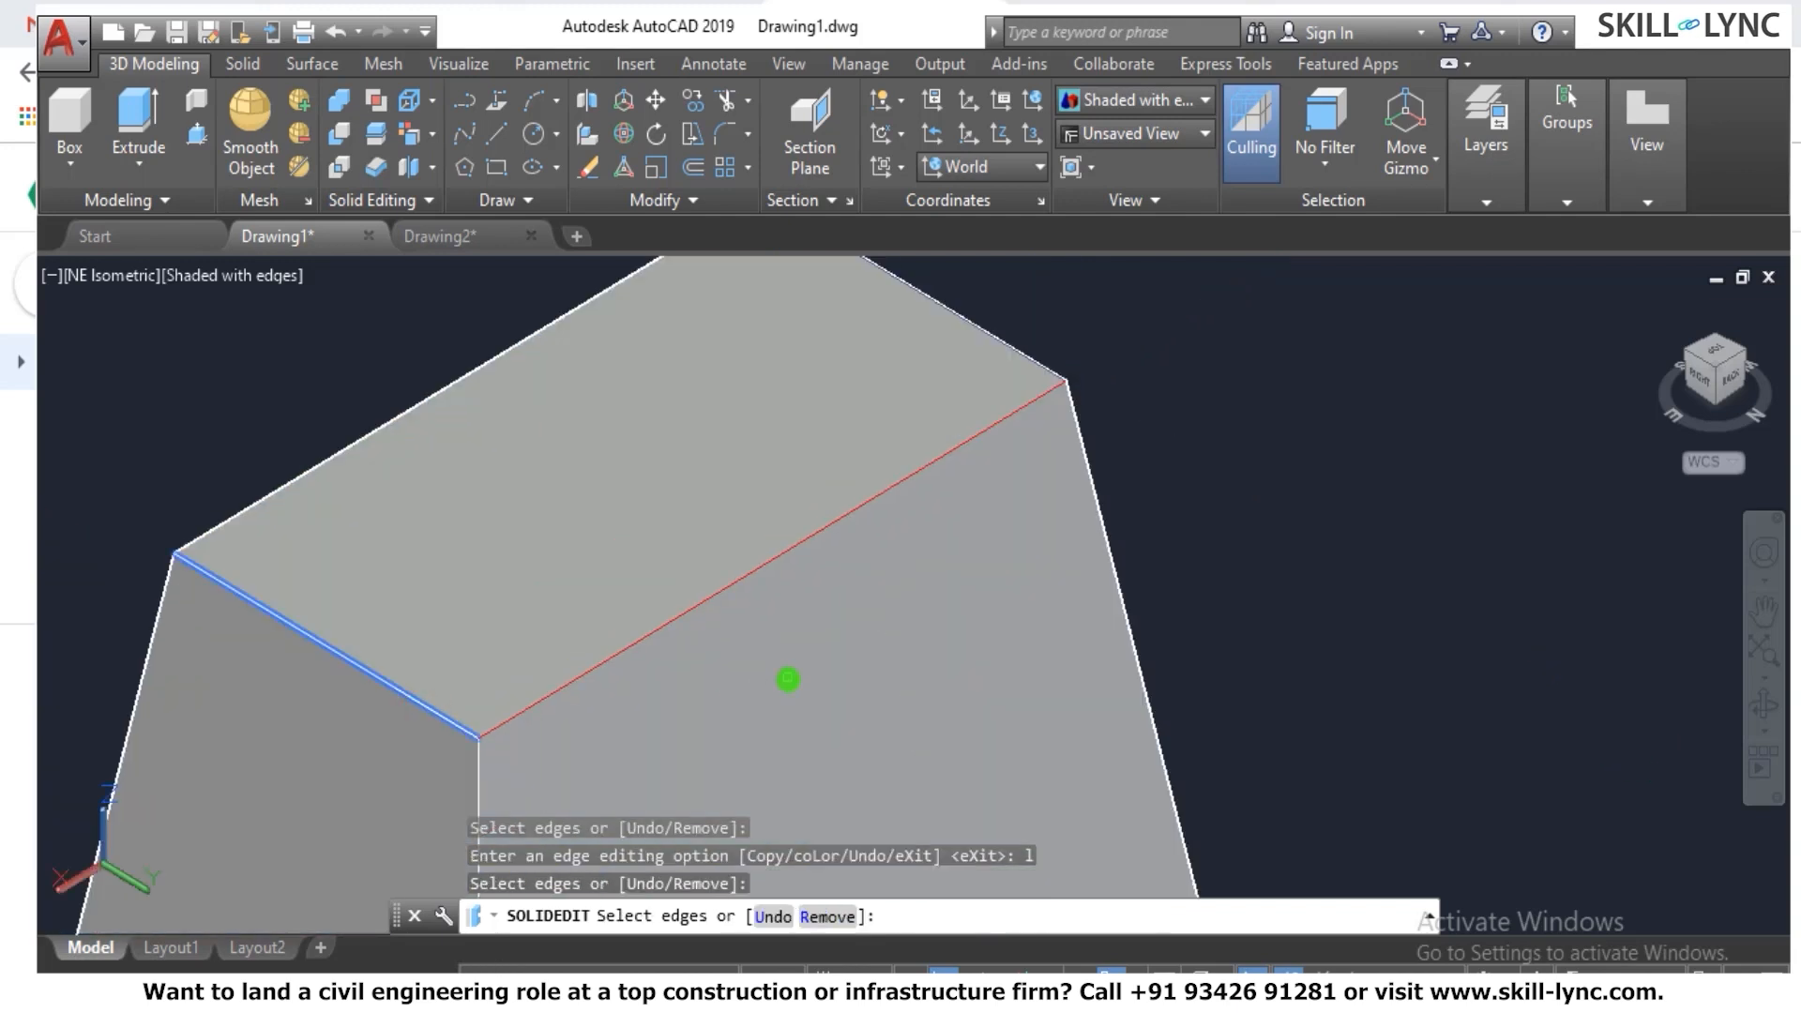
key("Return")
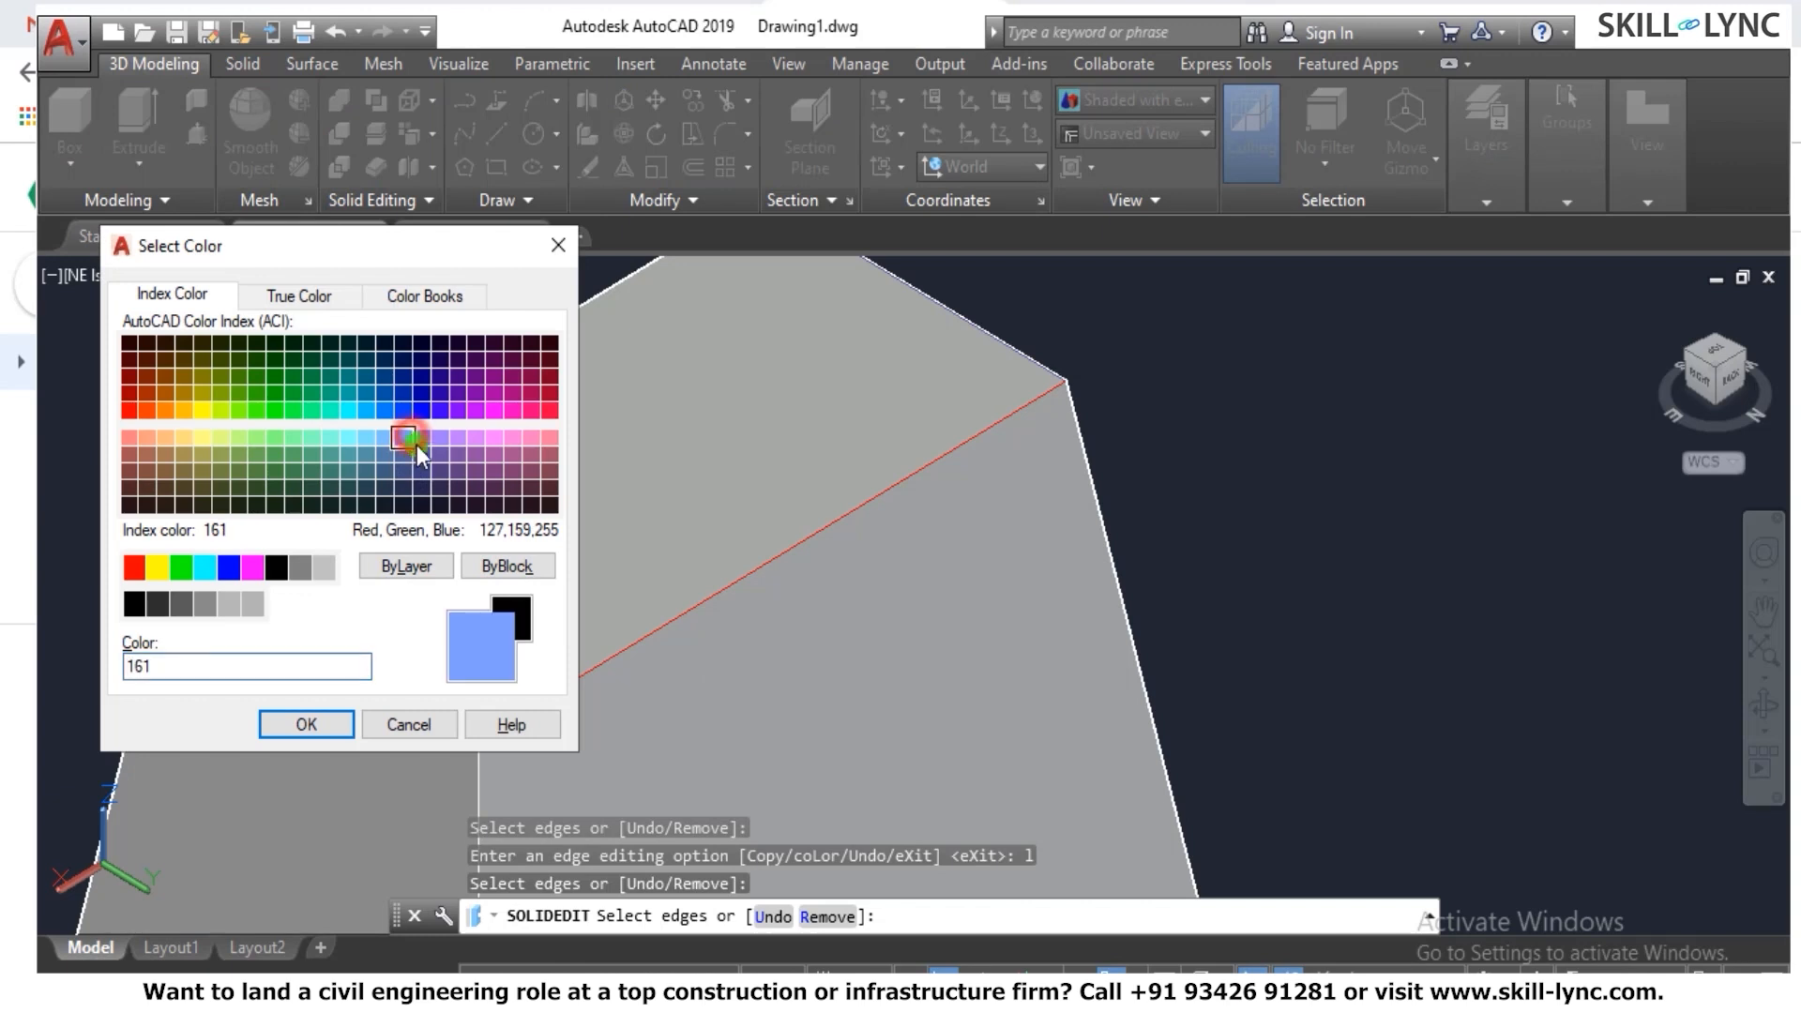
left_click(540, 413)
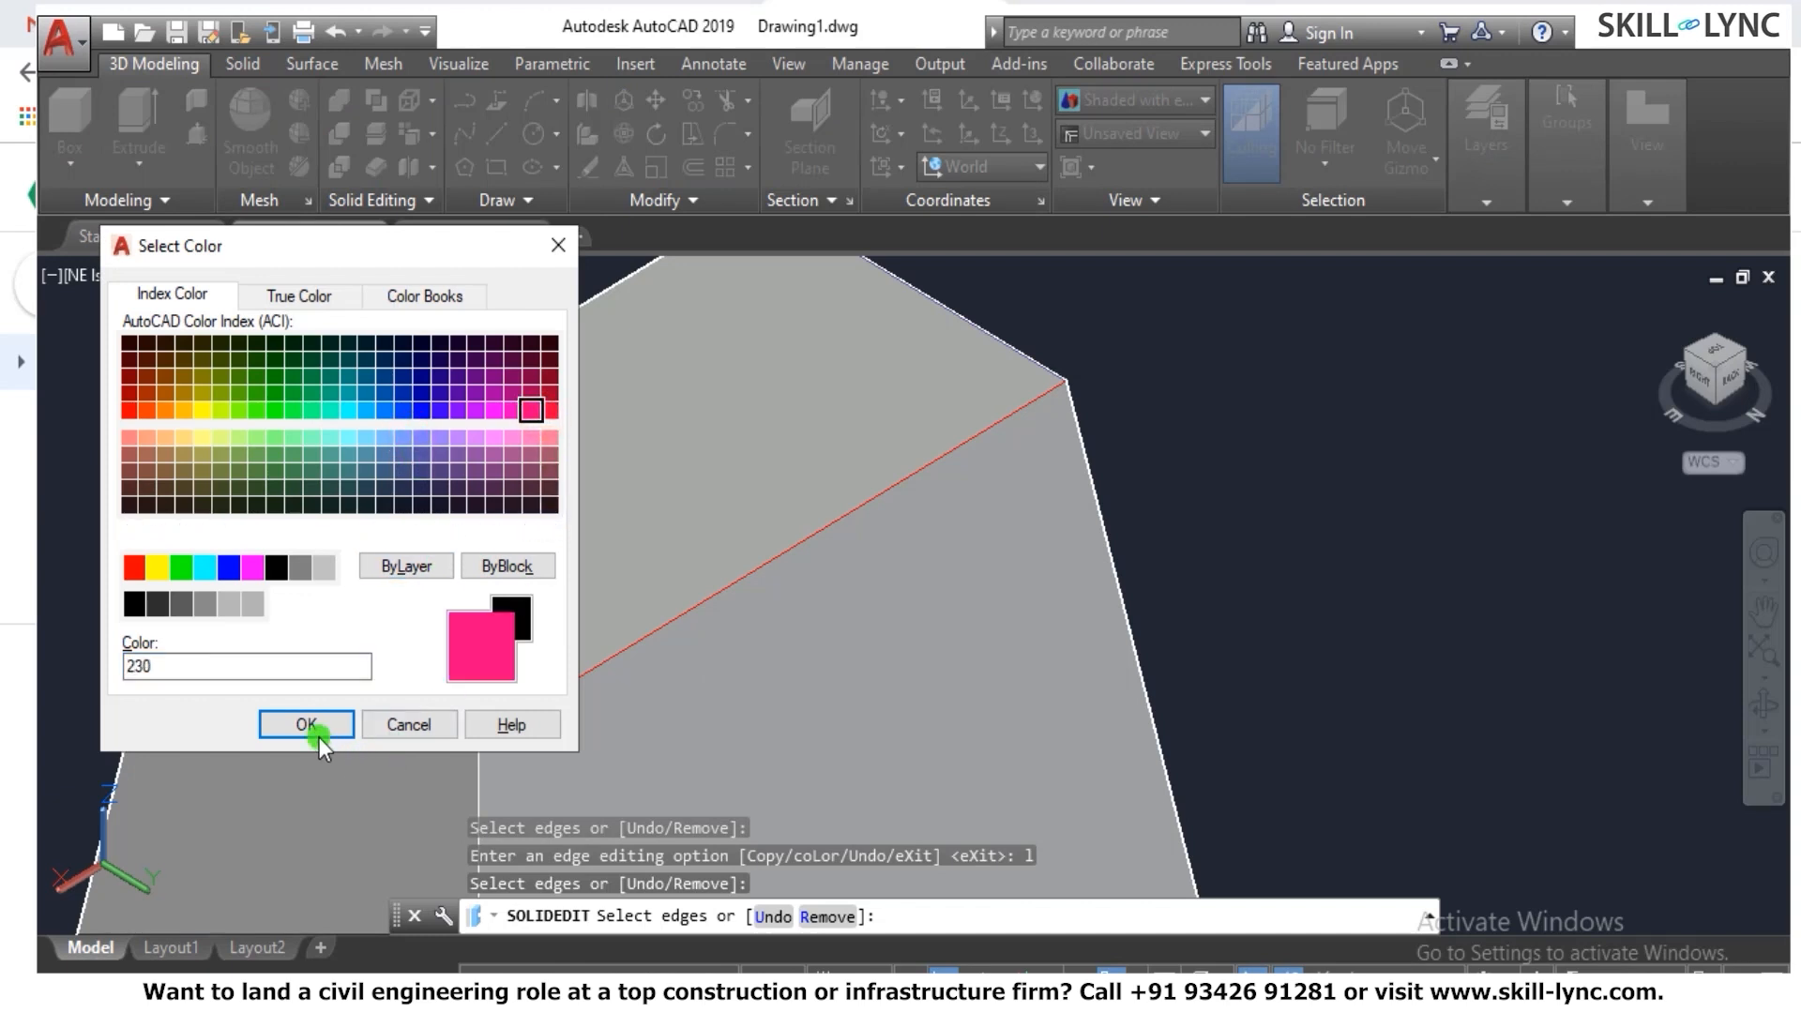
left_click(317, 736)
key("Escape")
key("Escape")
Set the model to the SE Isometric view.
scroll(670, 550, "down", 2)
scroll(731, 516, "up", 2)
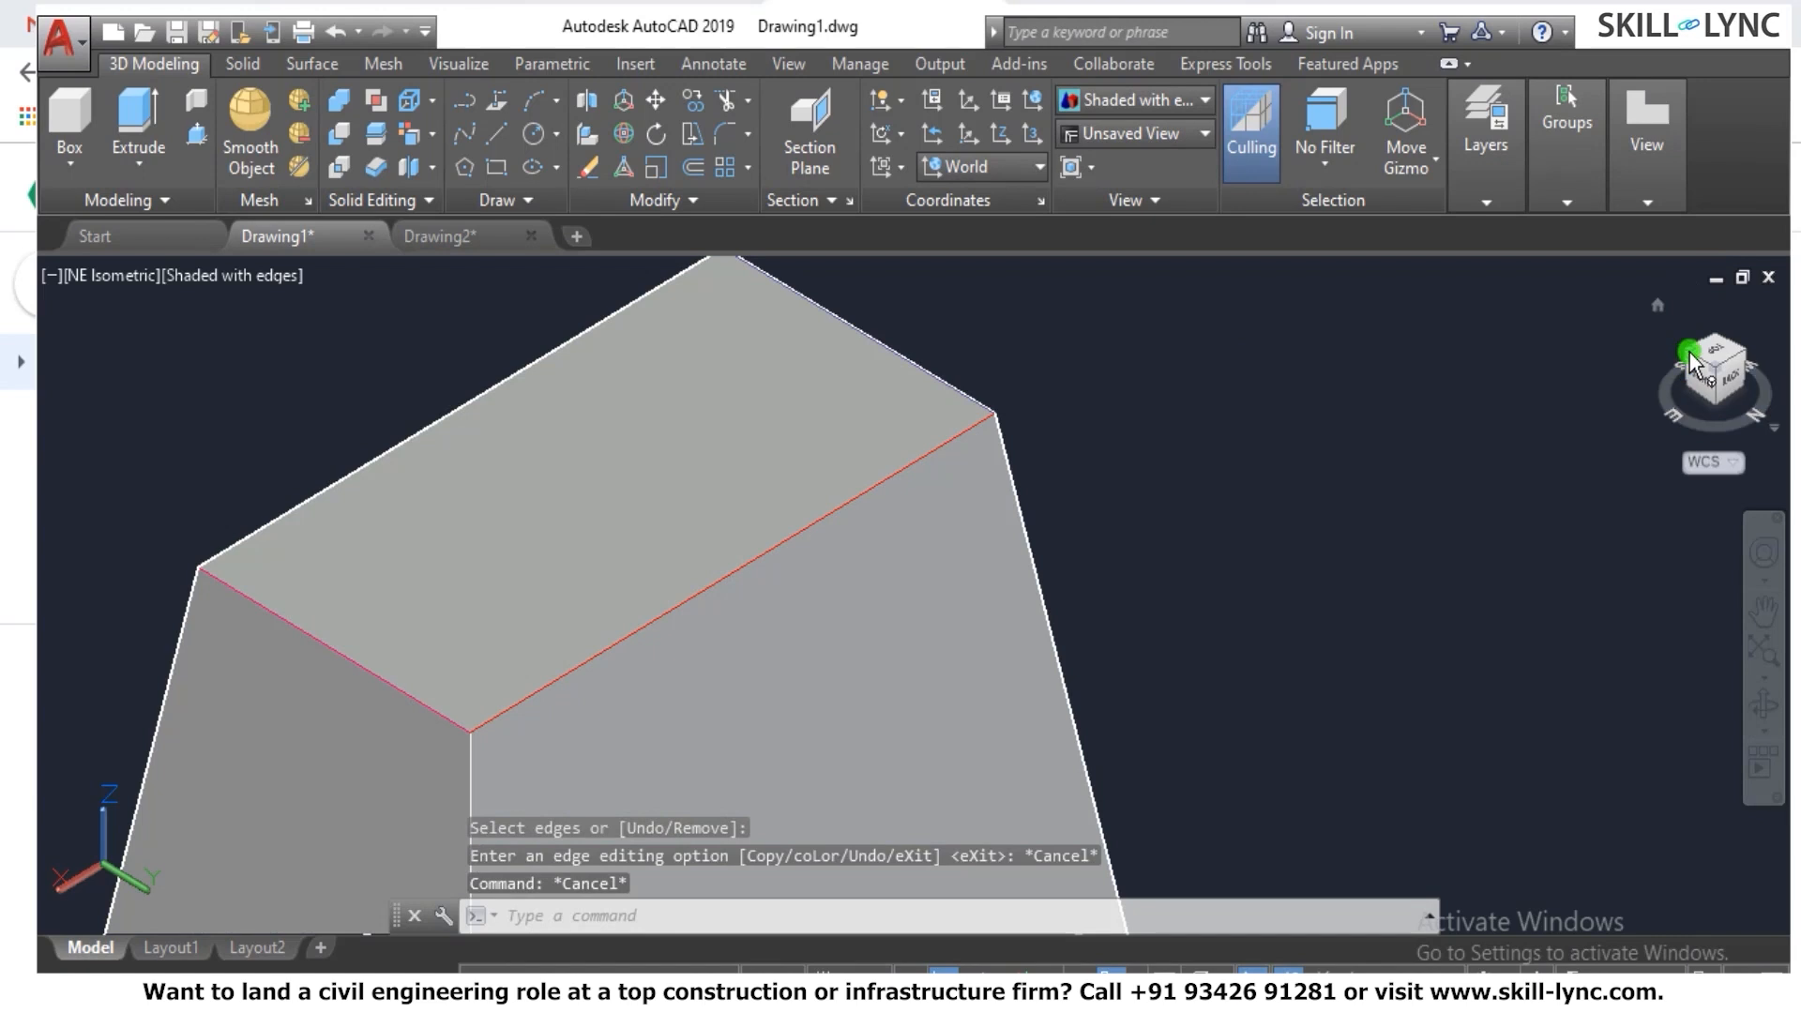
left_click(1689, 354)
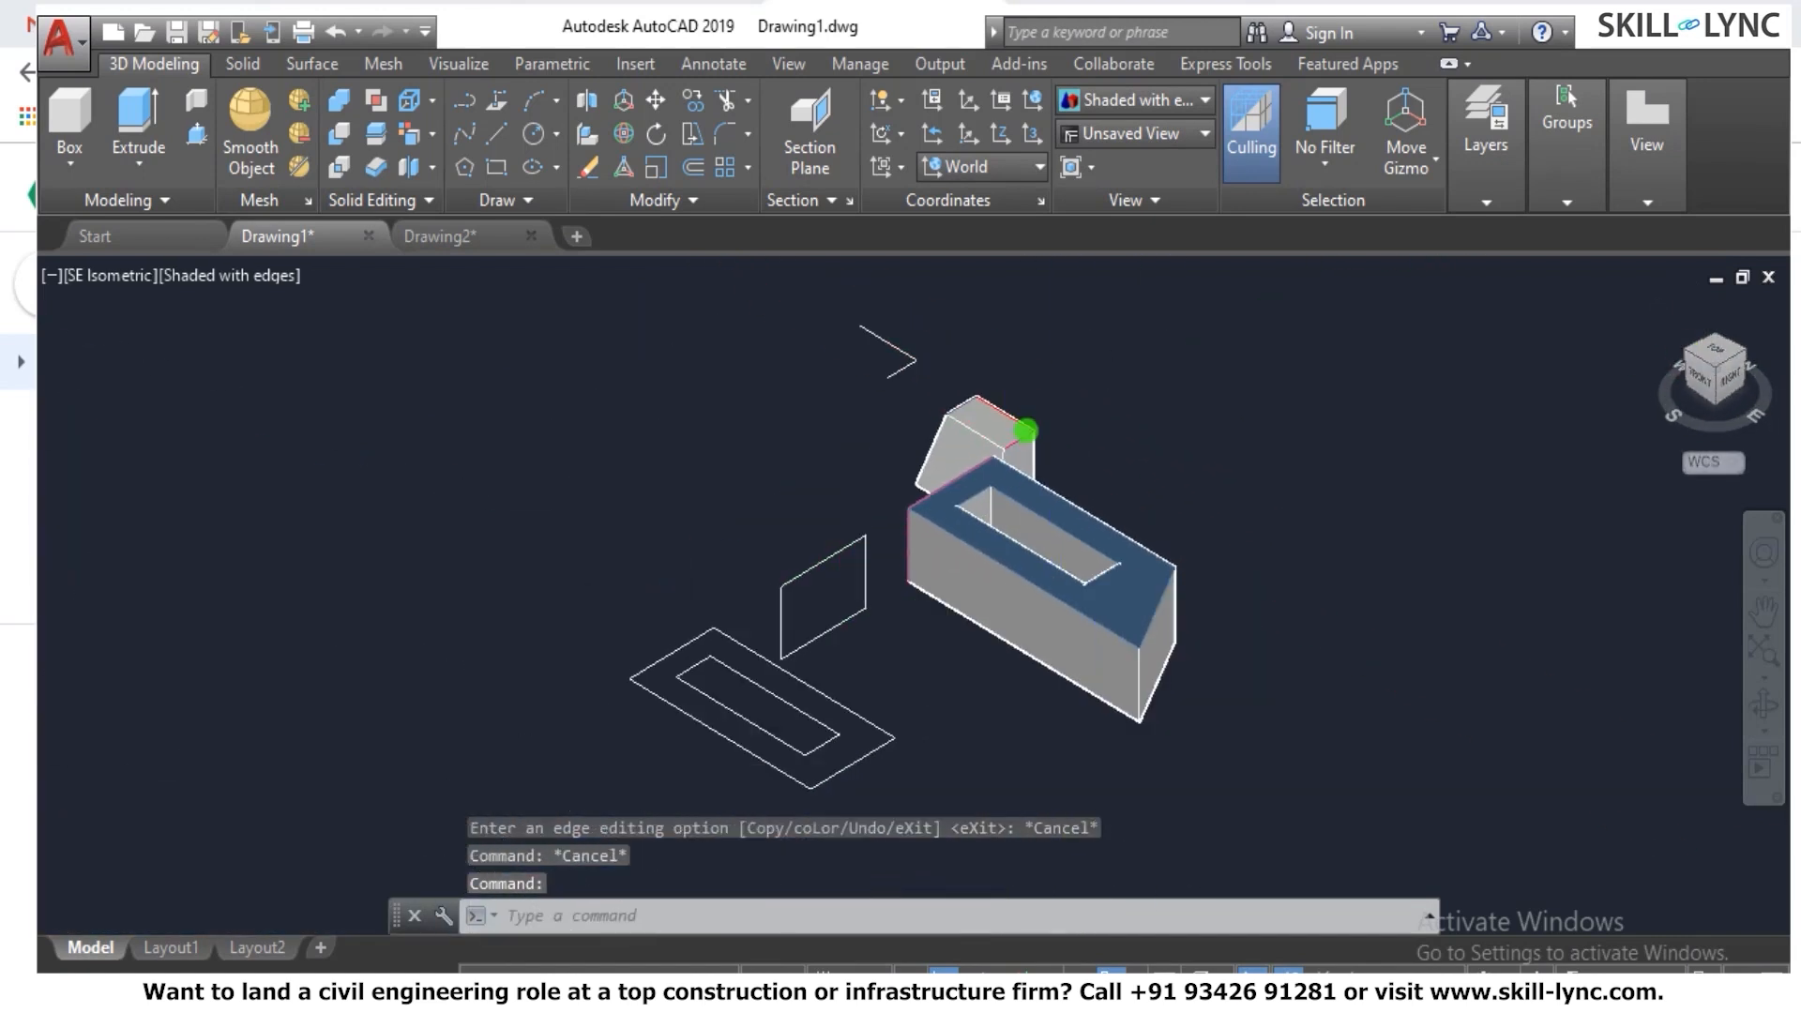
Set the viewport to the 2D Wireframe visual style and the NE Isometric view.
scroll(1026, 431, "up", 6)
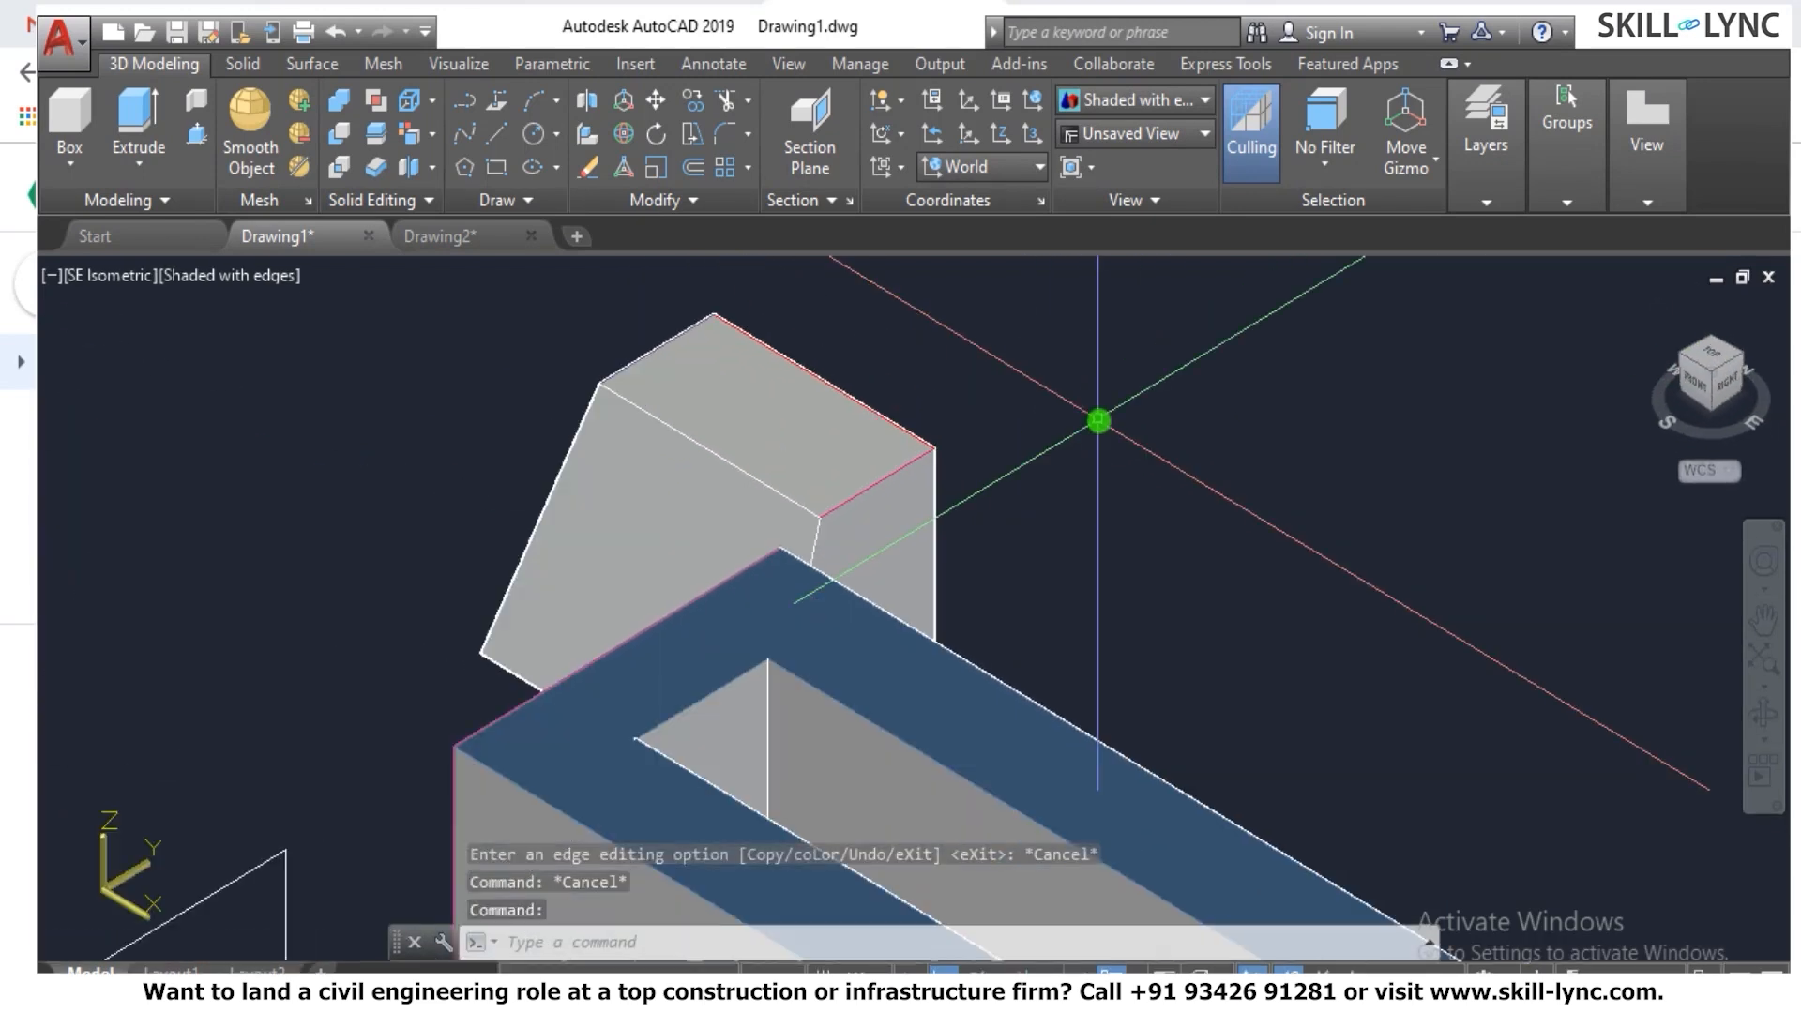
scroll(1098, 421, "up", 3)
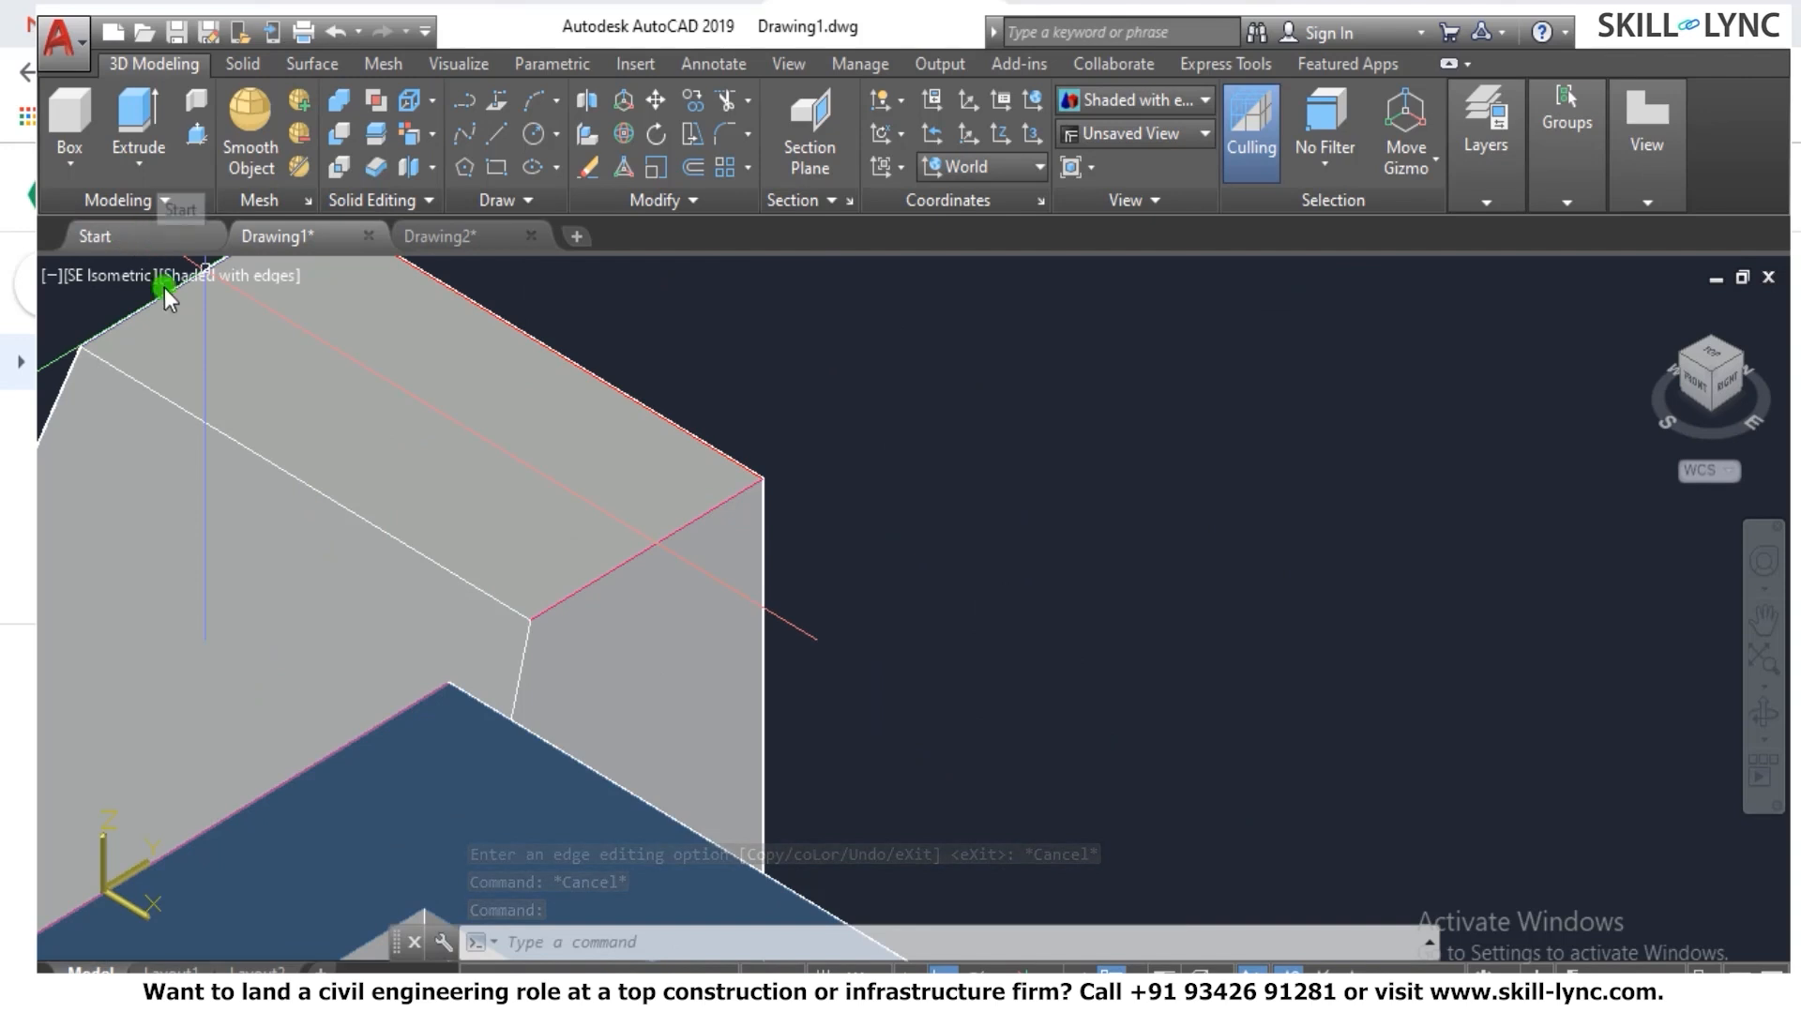
left_click(274, 277)
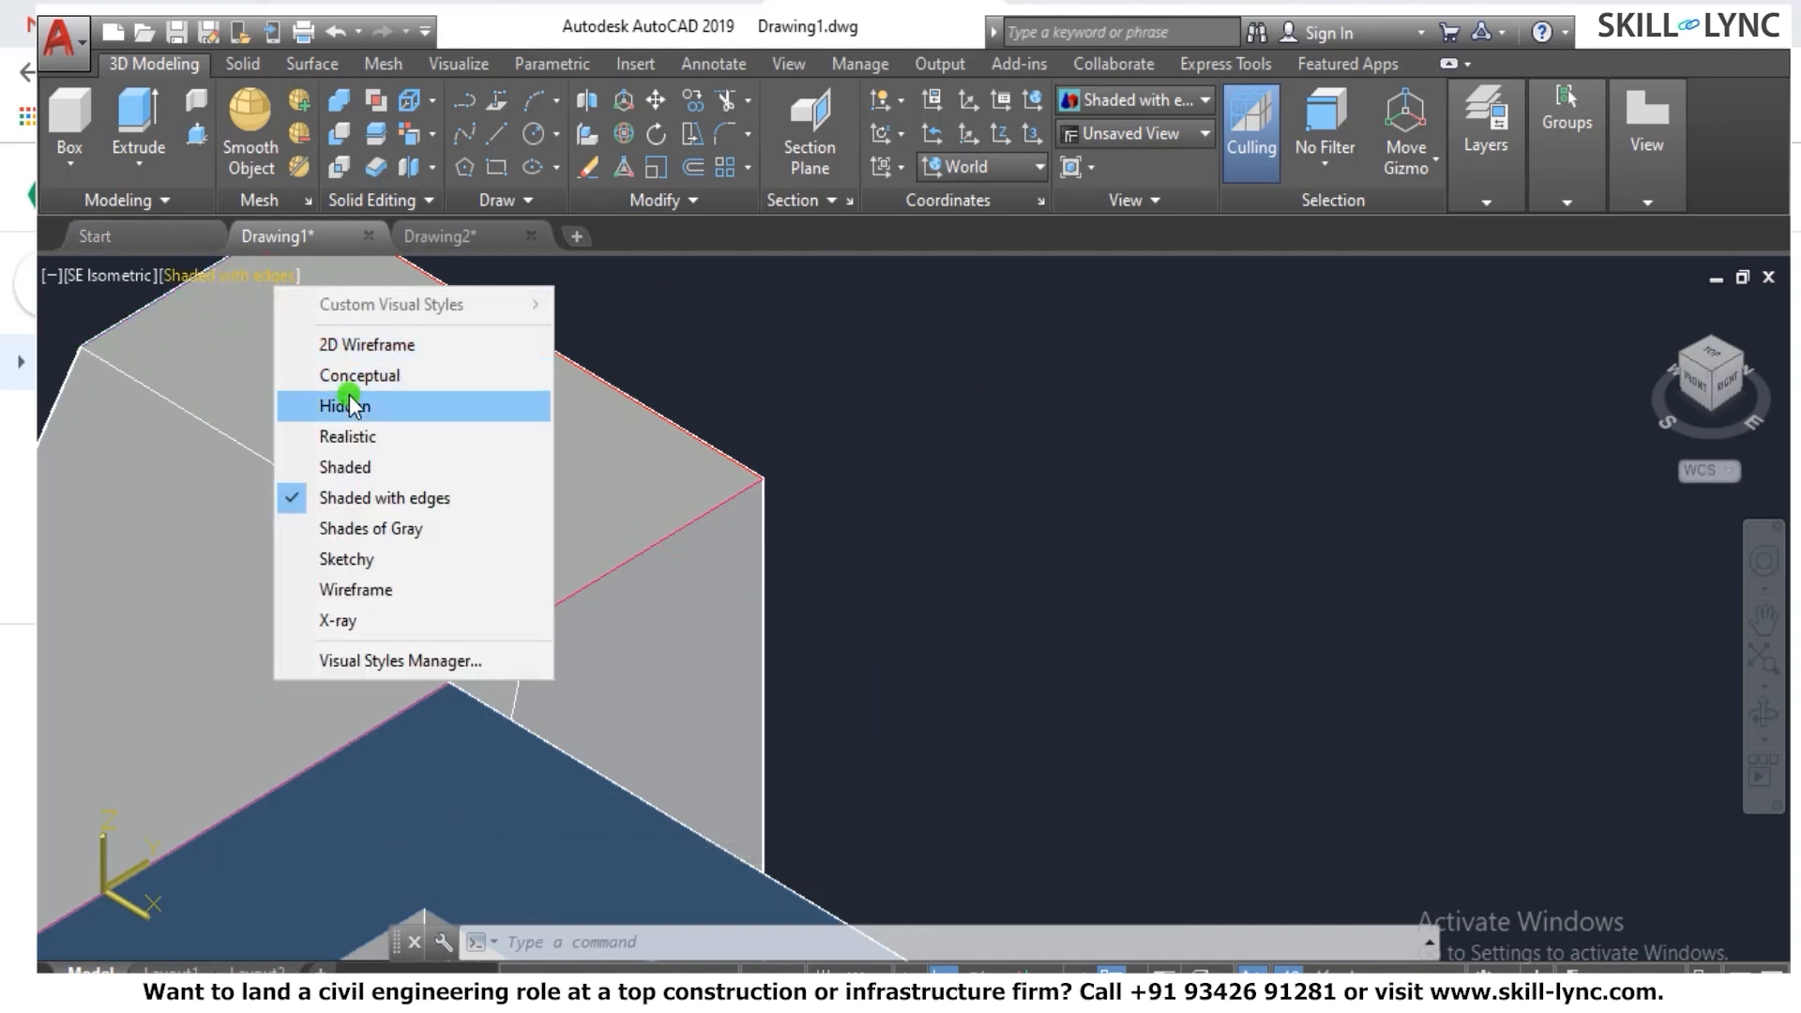
left_click(363, 353)
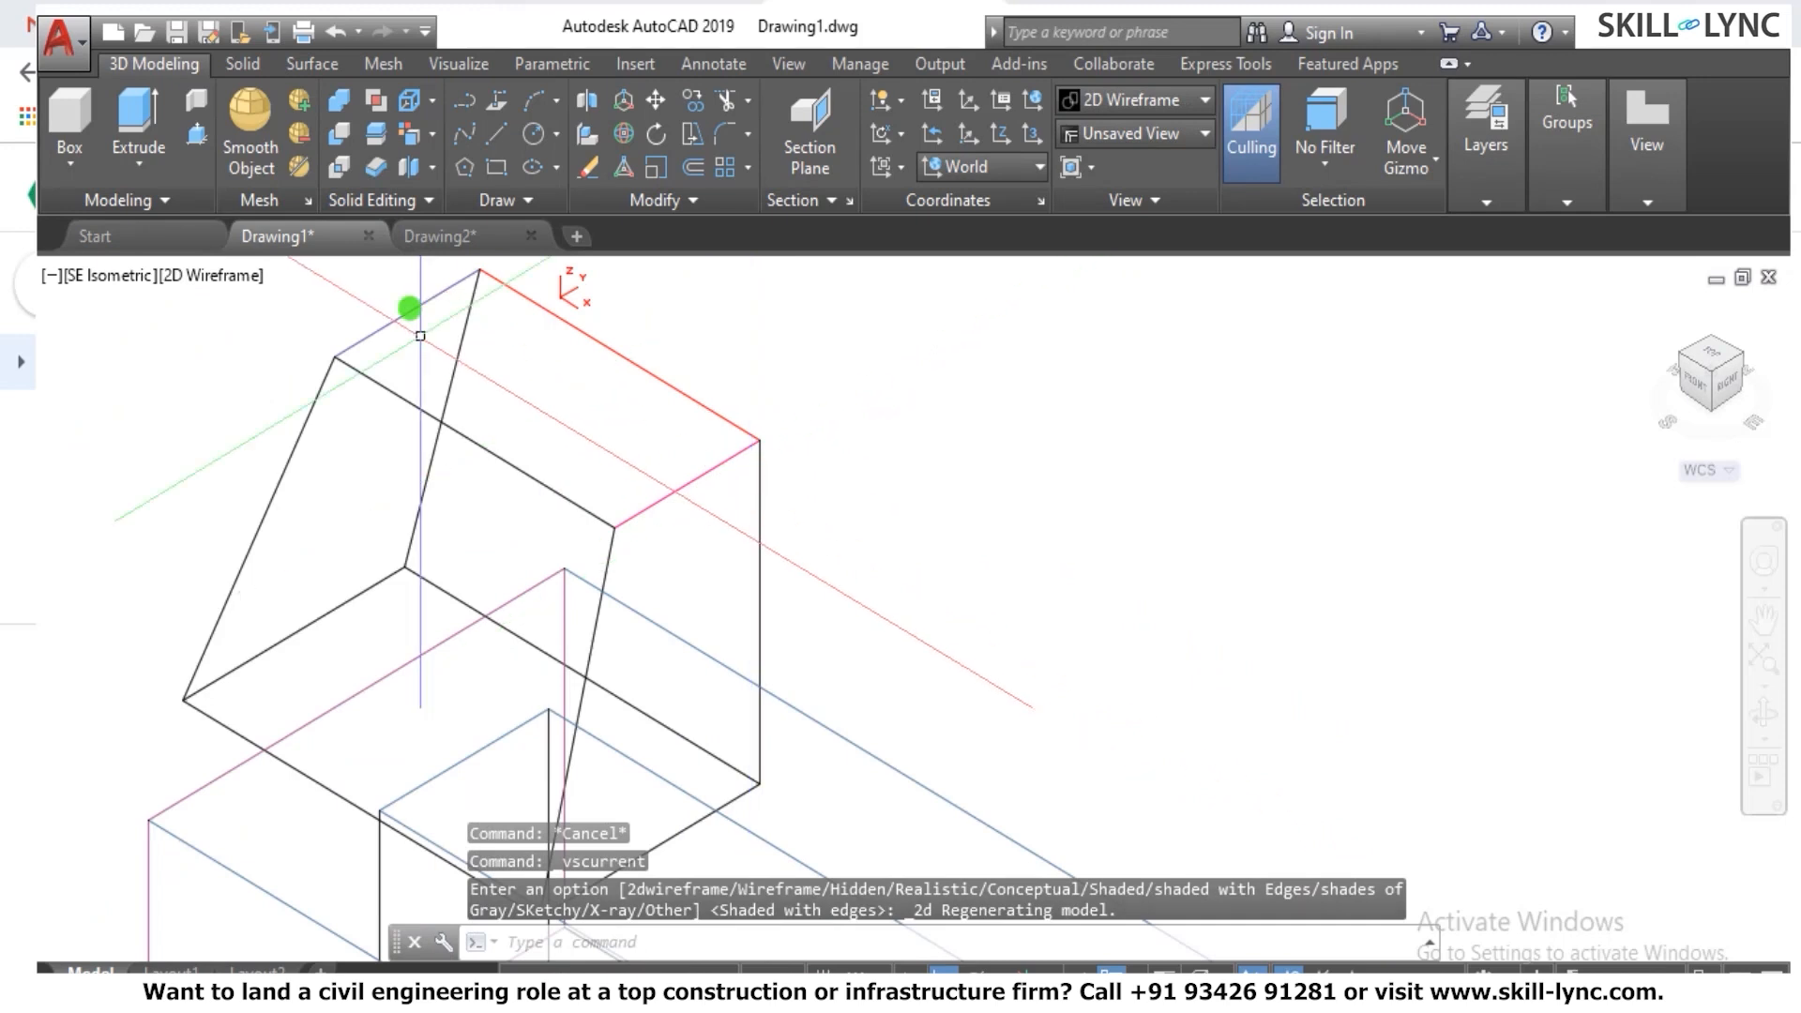
scroll(752, 438, "down", 3)
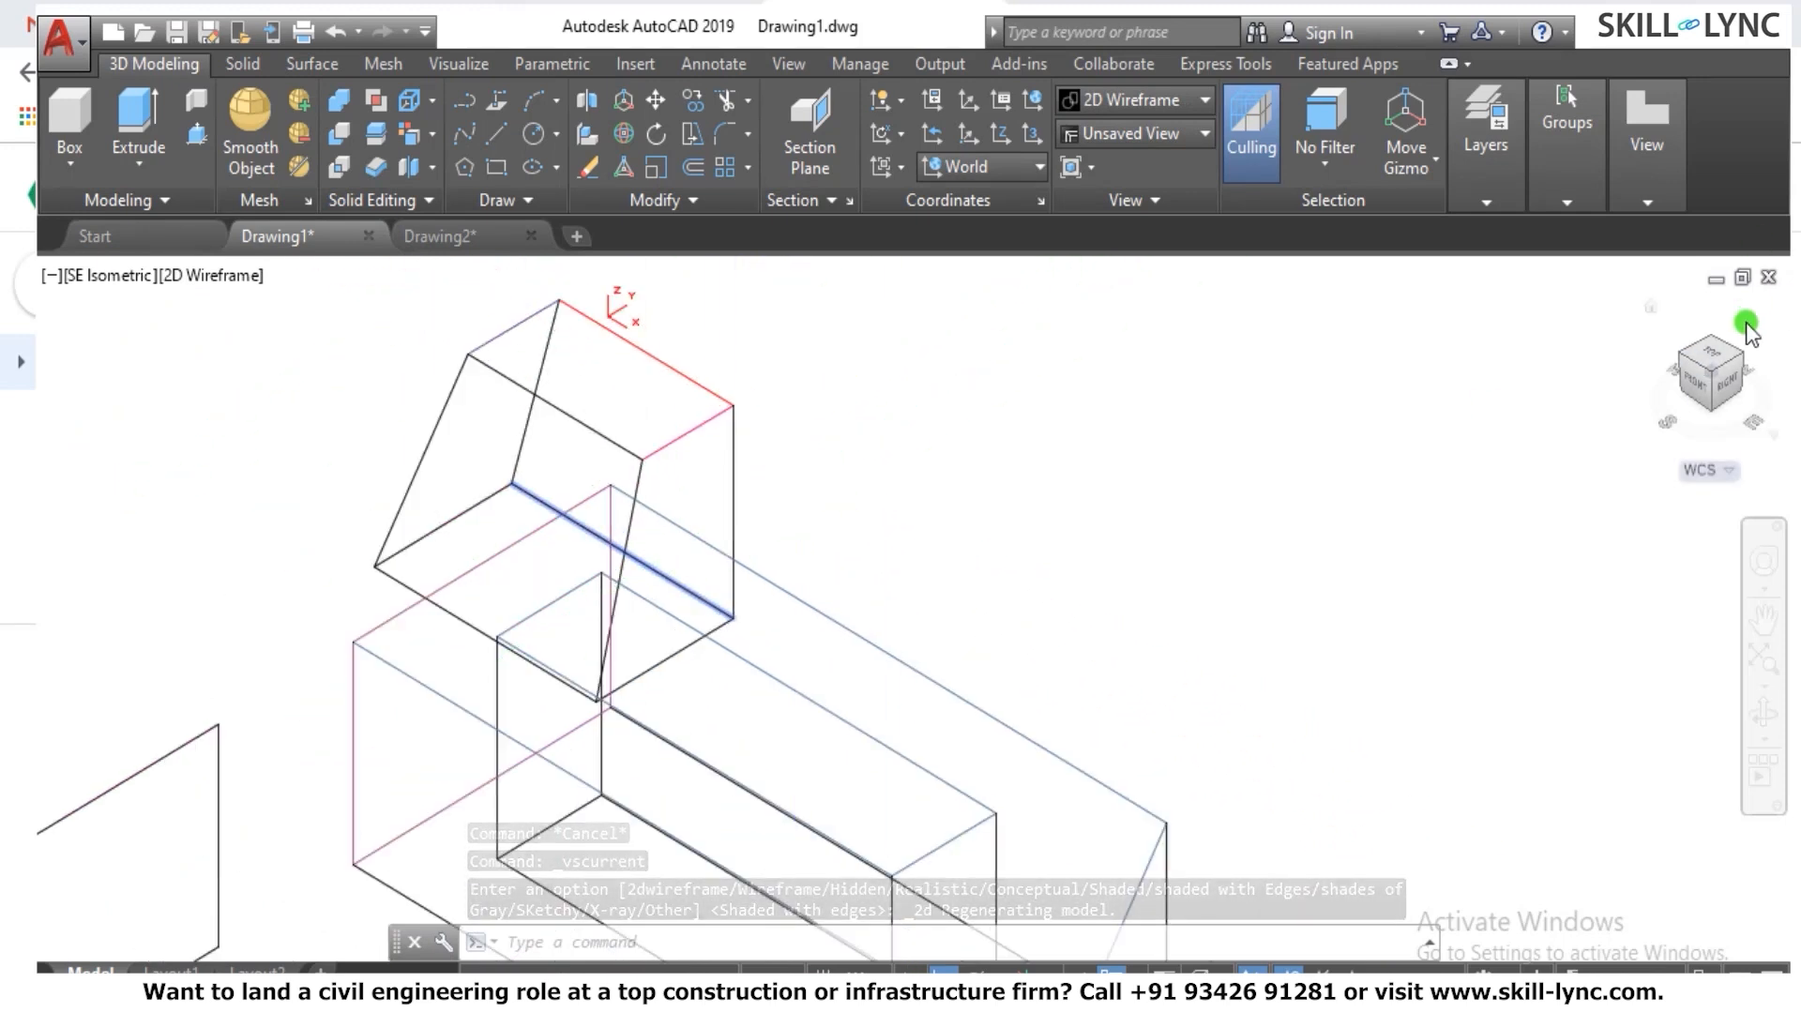
left_click(1740, 368)
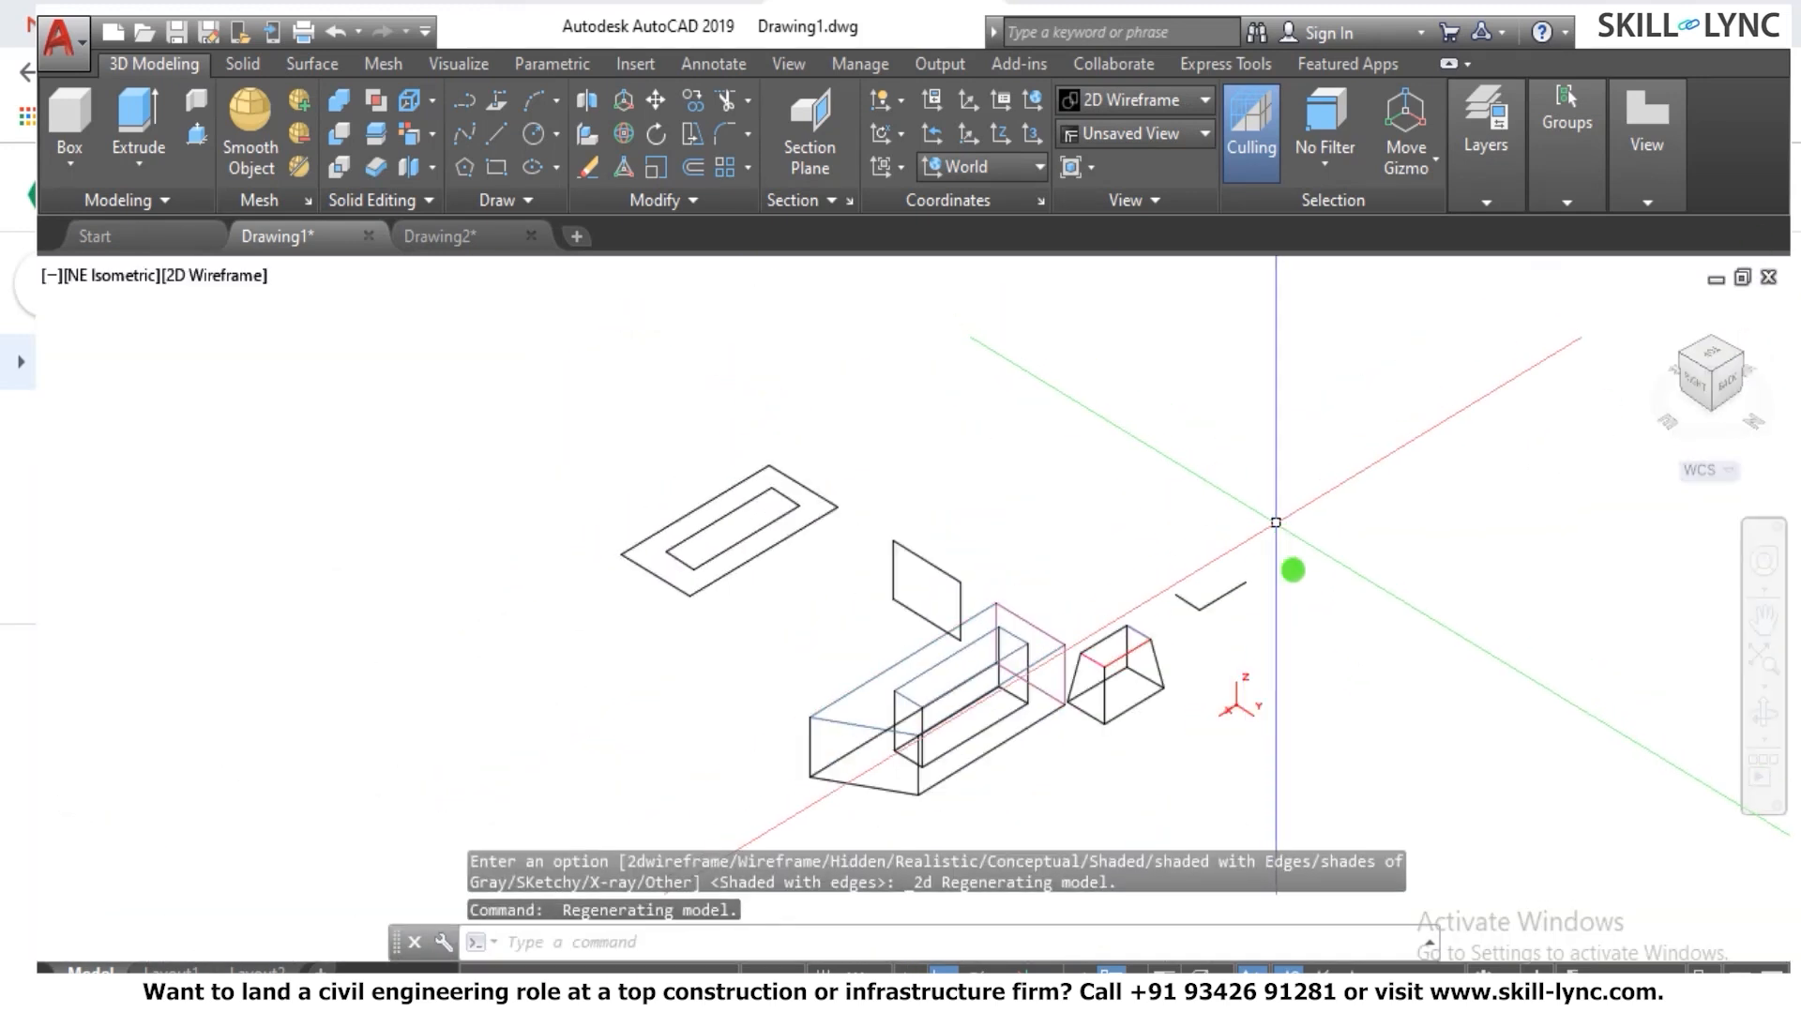
scroll(1303, 689, "up", 2)
key("Escape")
key("Escape")
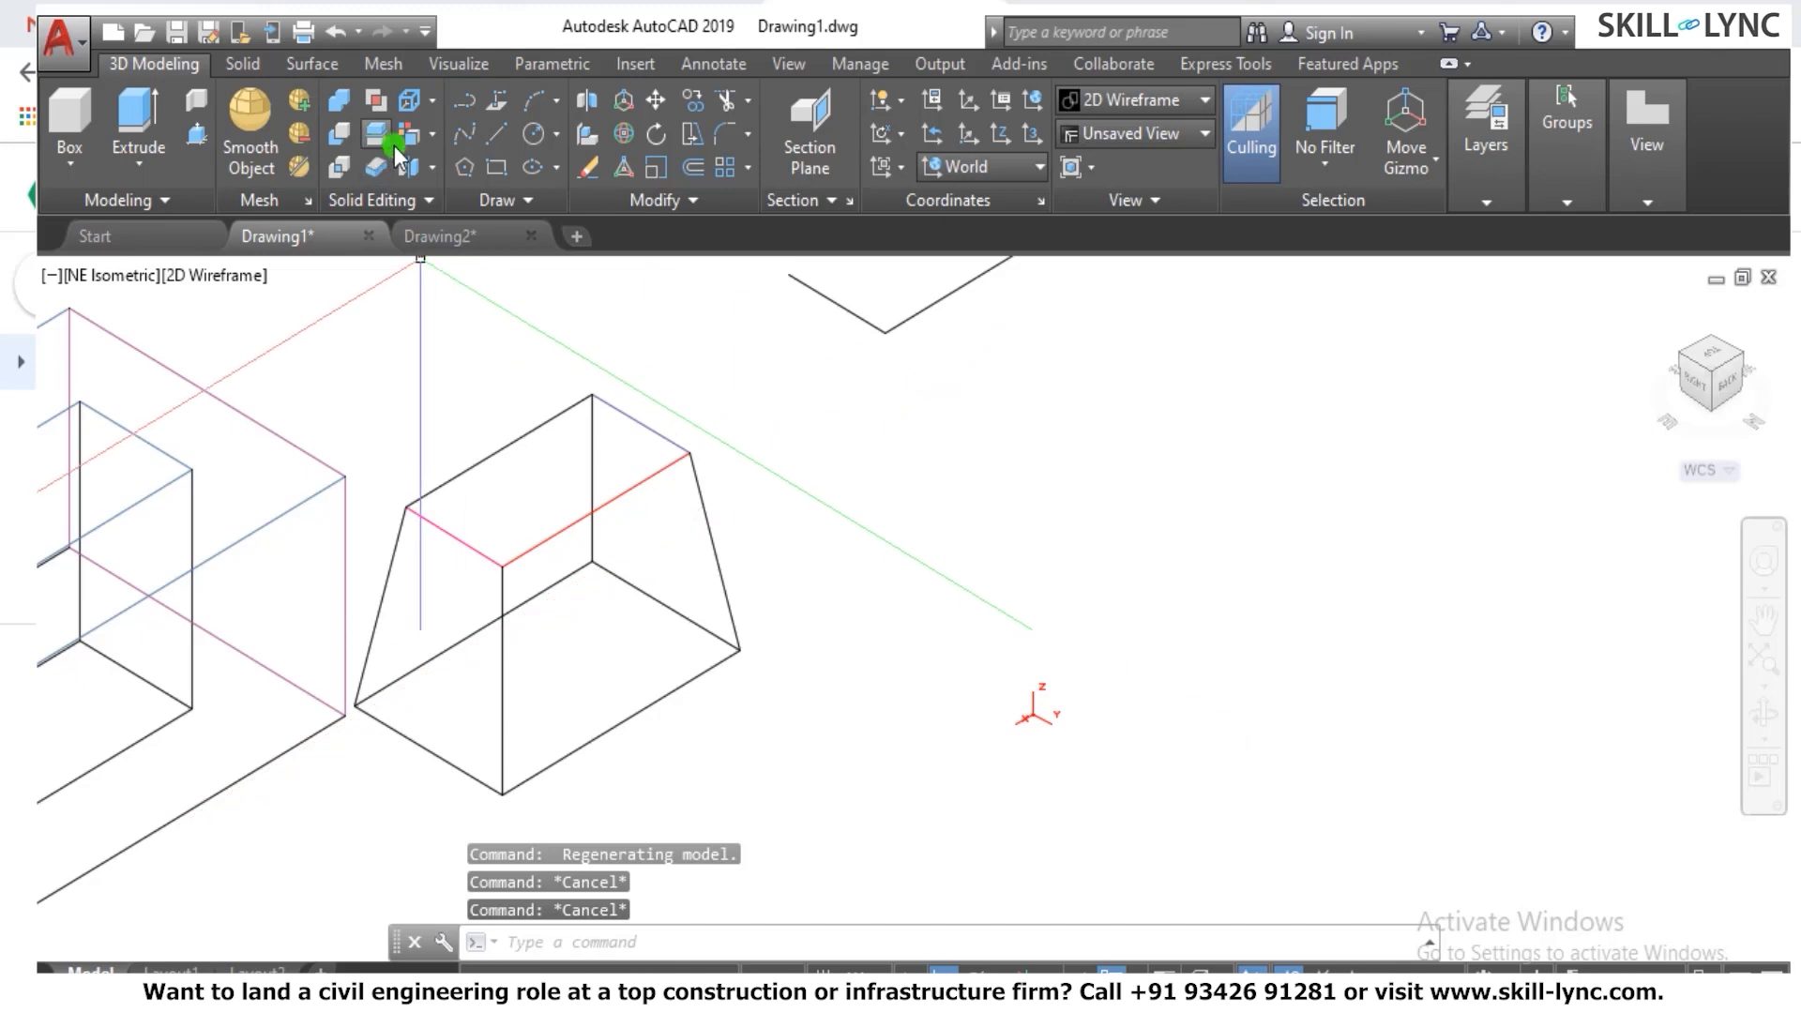
Extract the edges of the tapered solid as separate lines.
type("u")
key("Return")
key("Return")
left_click(615, 664)
key("Escape")
key("Escape")
key("Escape")
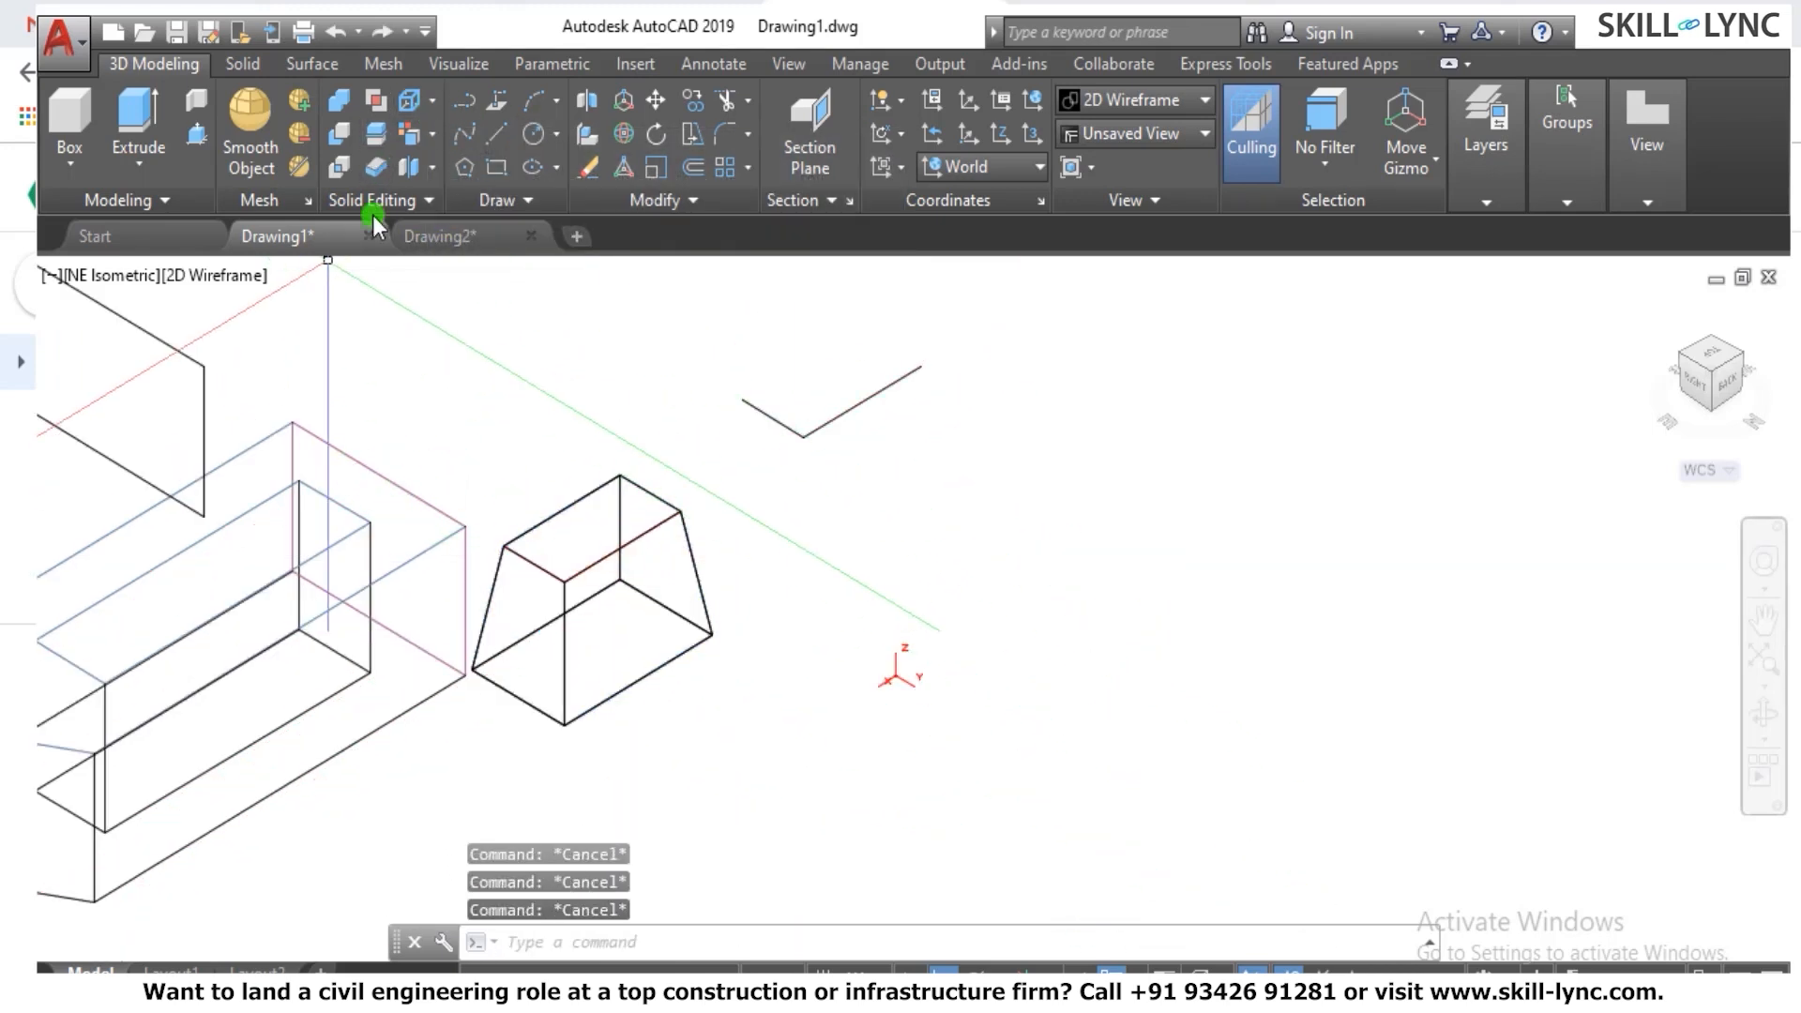
Extract all edges of the hollow box solid as separate wireframe geometry with Extract Edges.
left_click(433, 108)
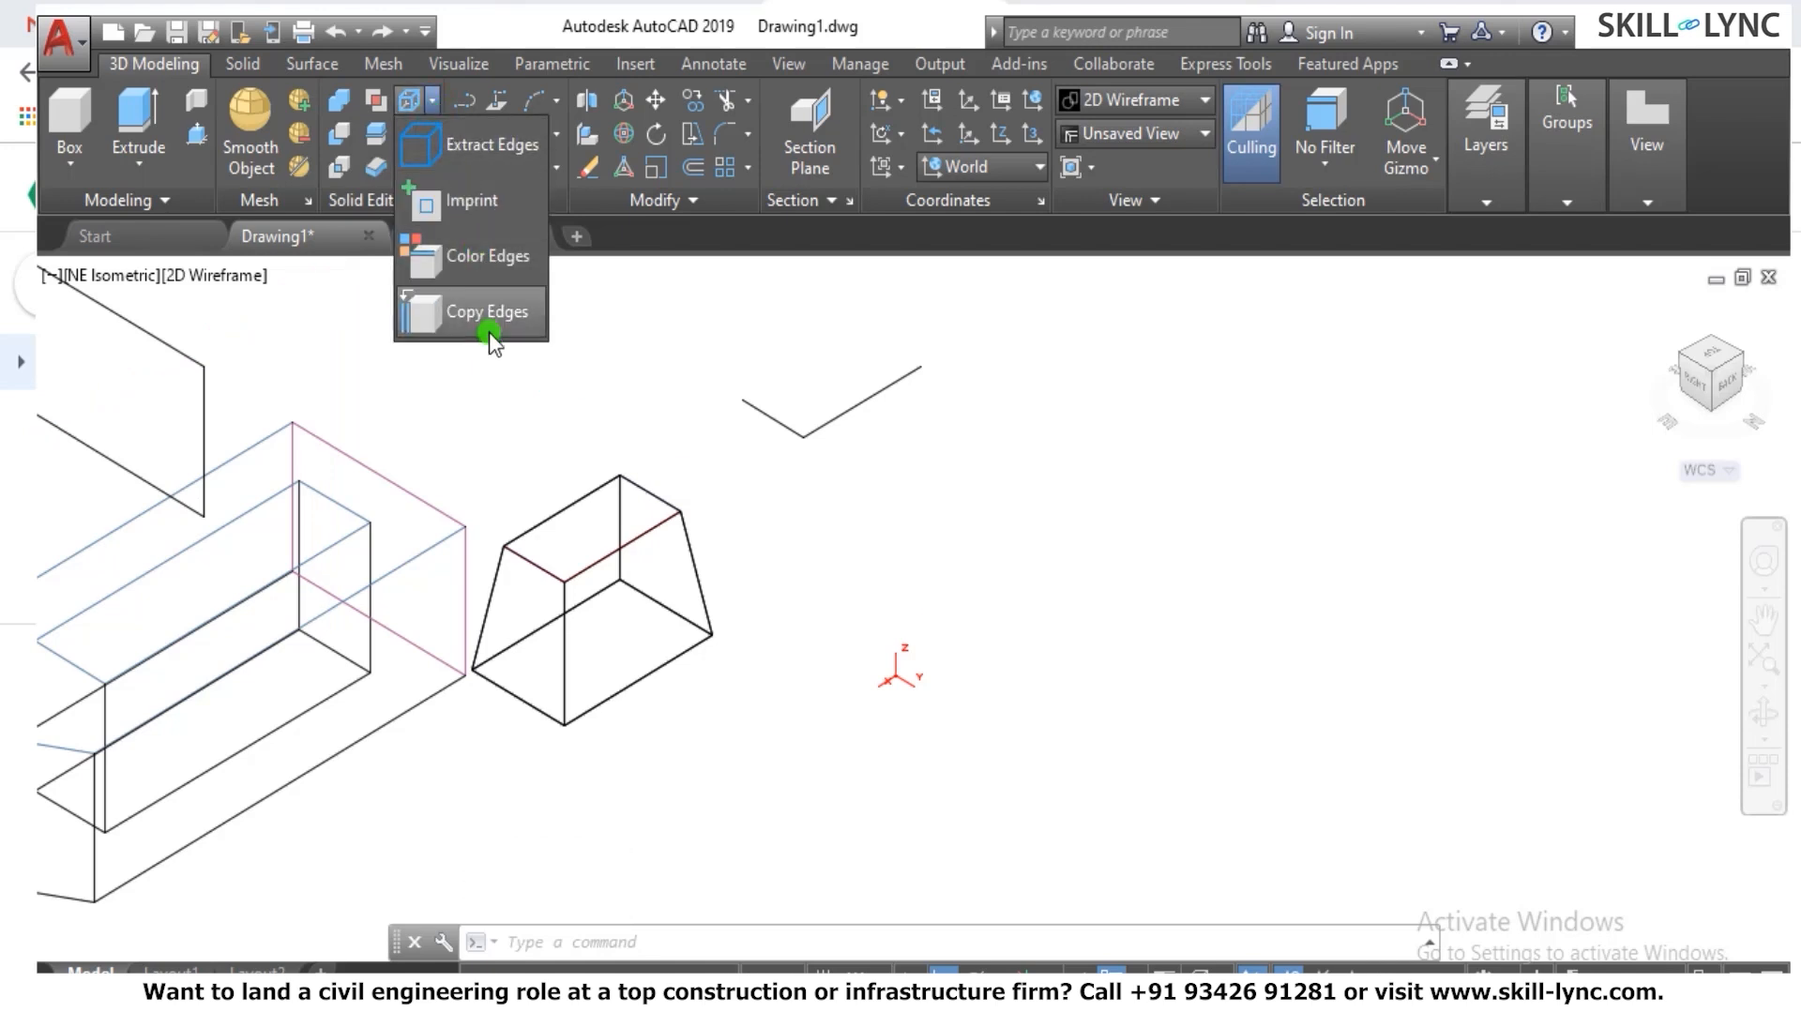
left_click(487, 154)
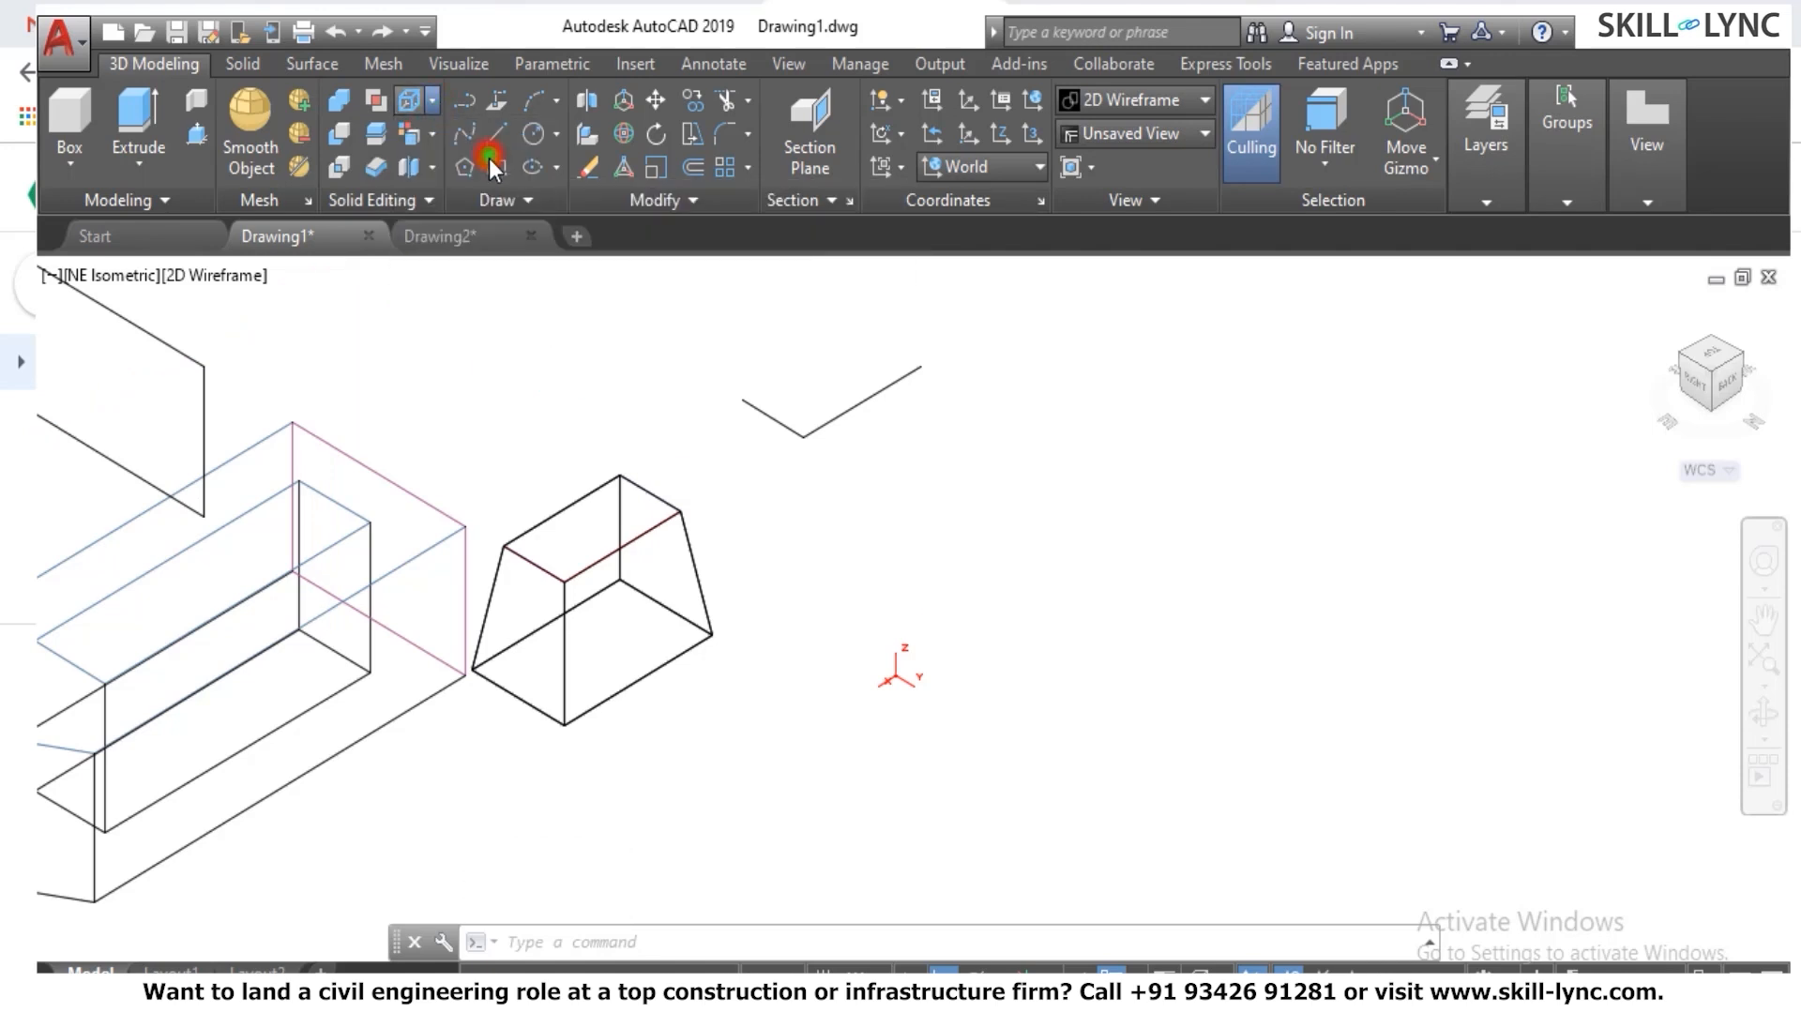
scroll(769, 360, "down", 3)
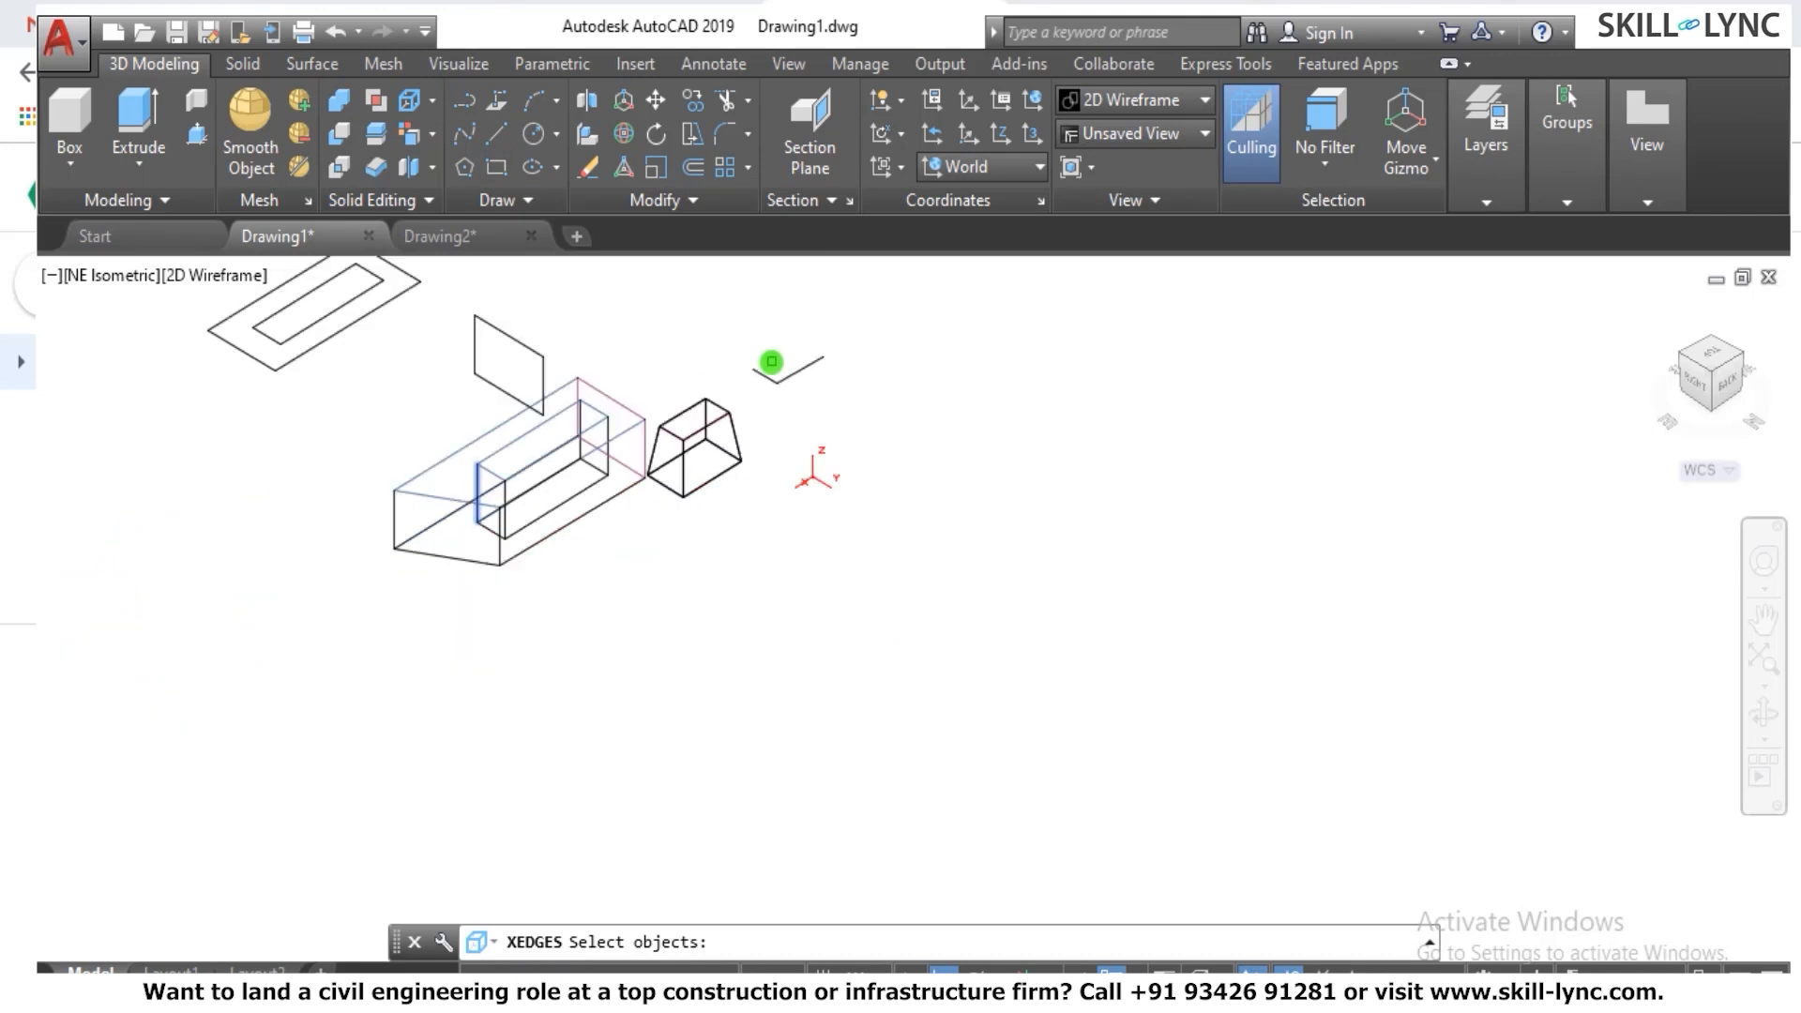
scroll(504, 455, "up", 4)
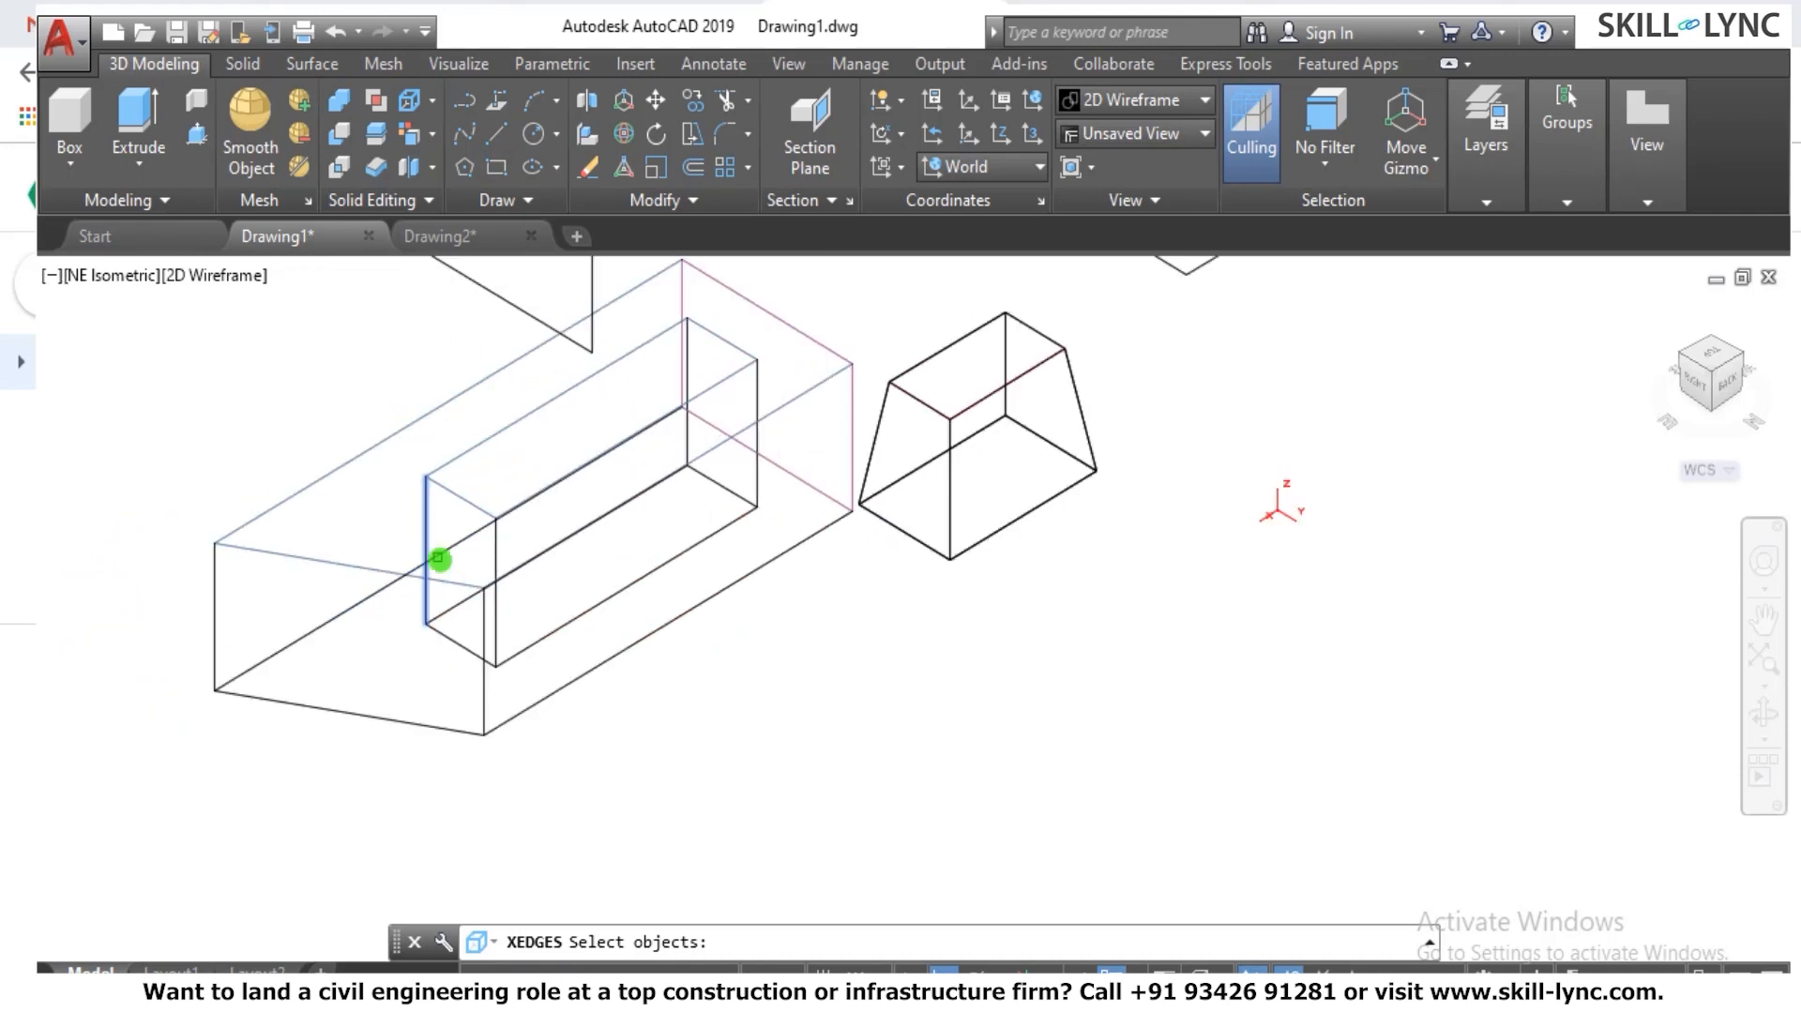
left_click(441, 581)
key("Return")
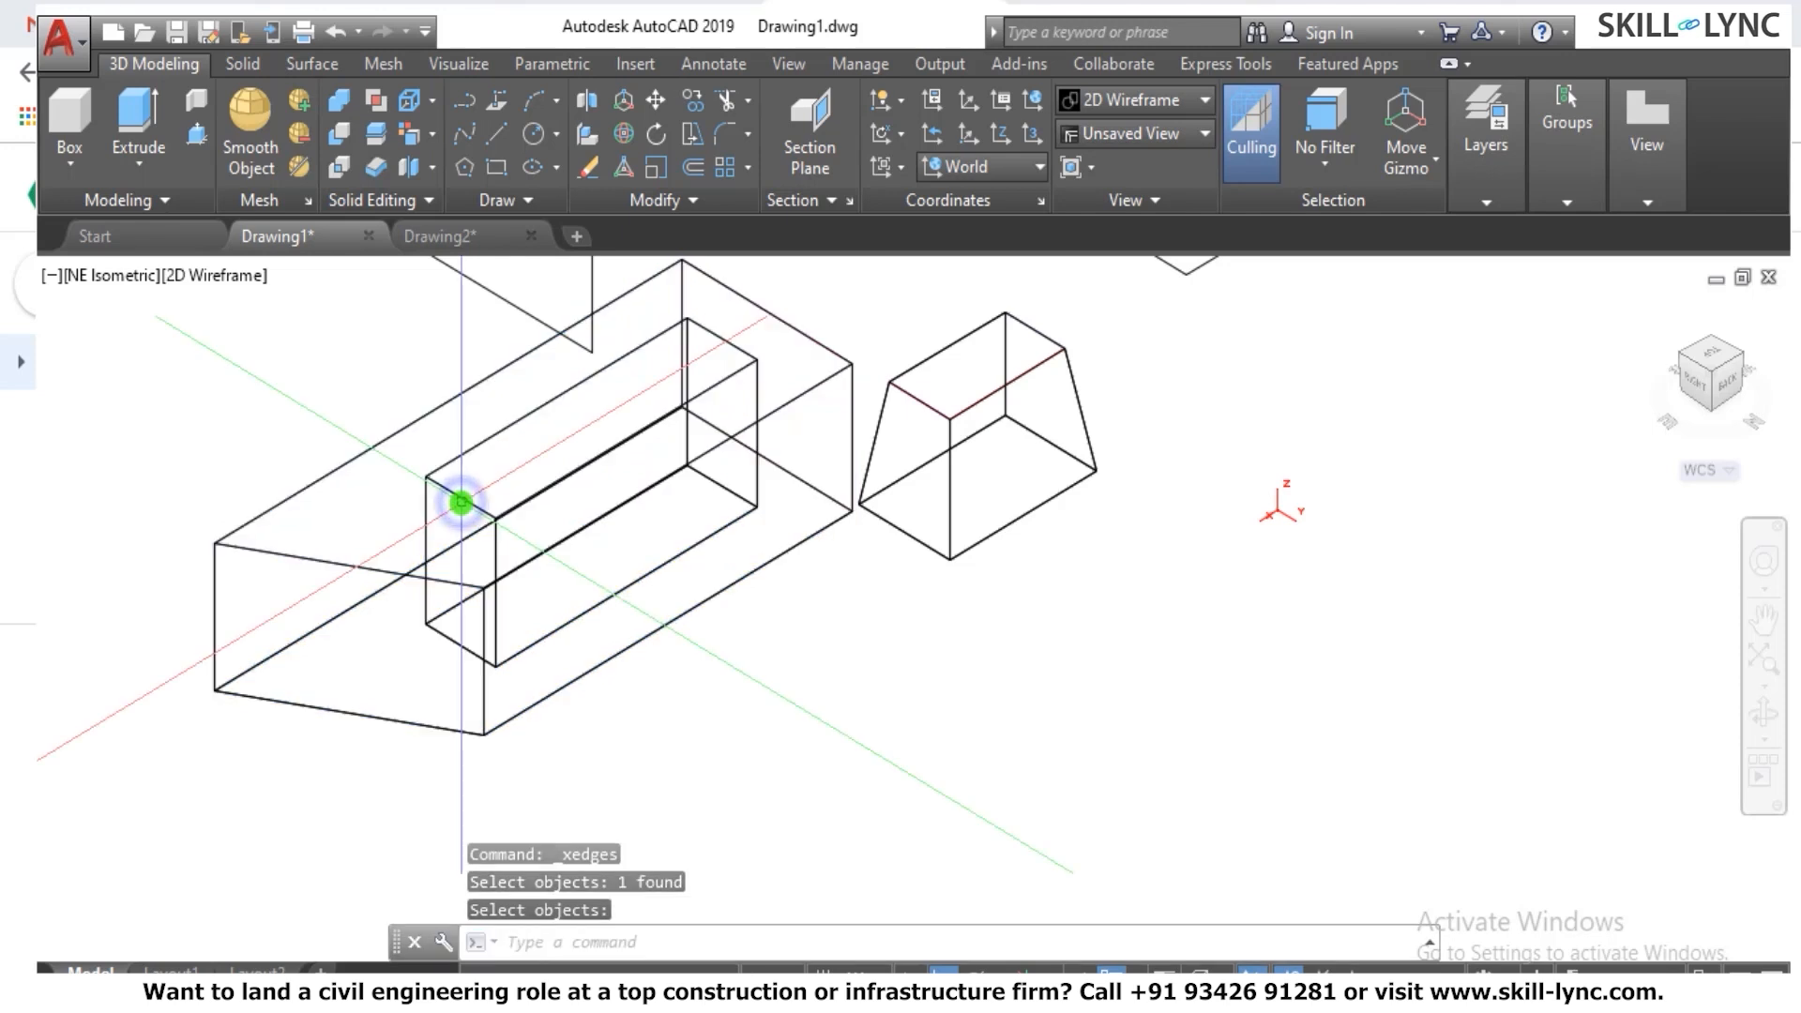
left_click(498, 453)
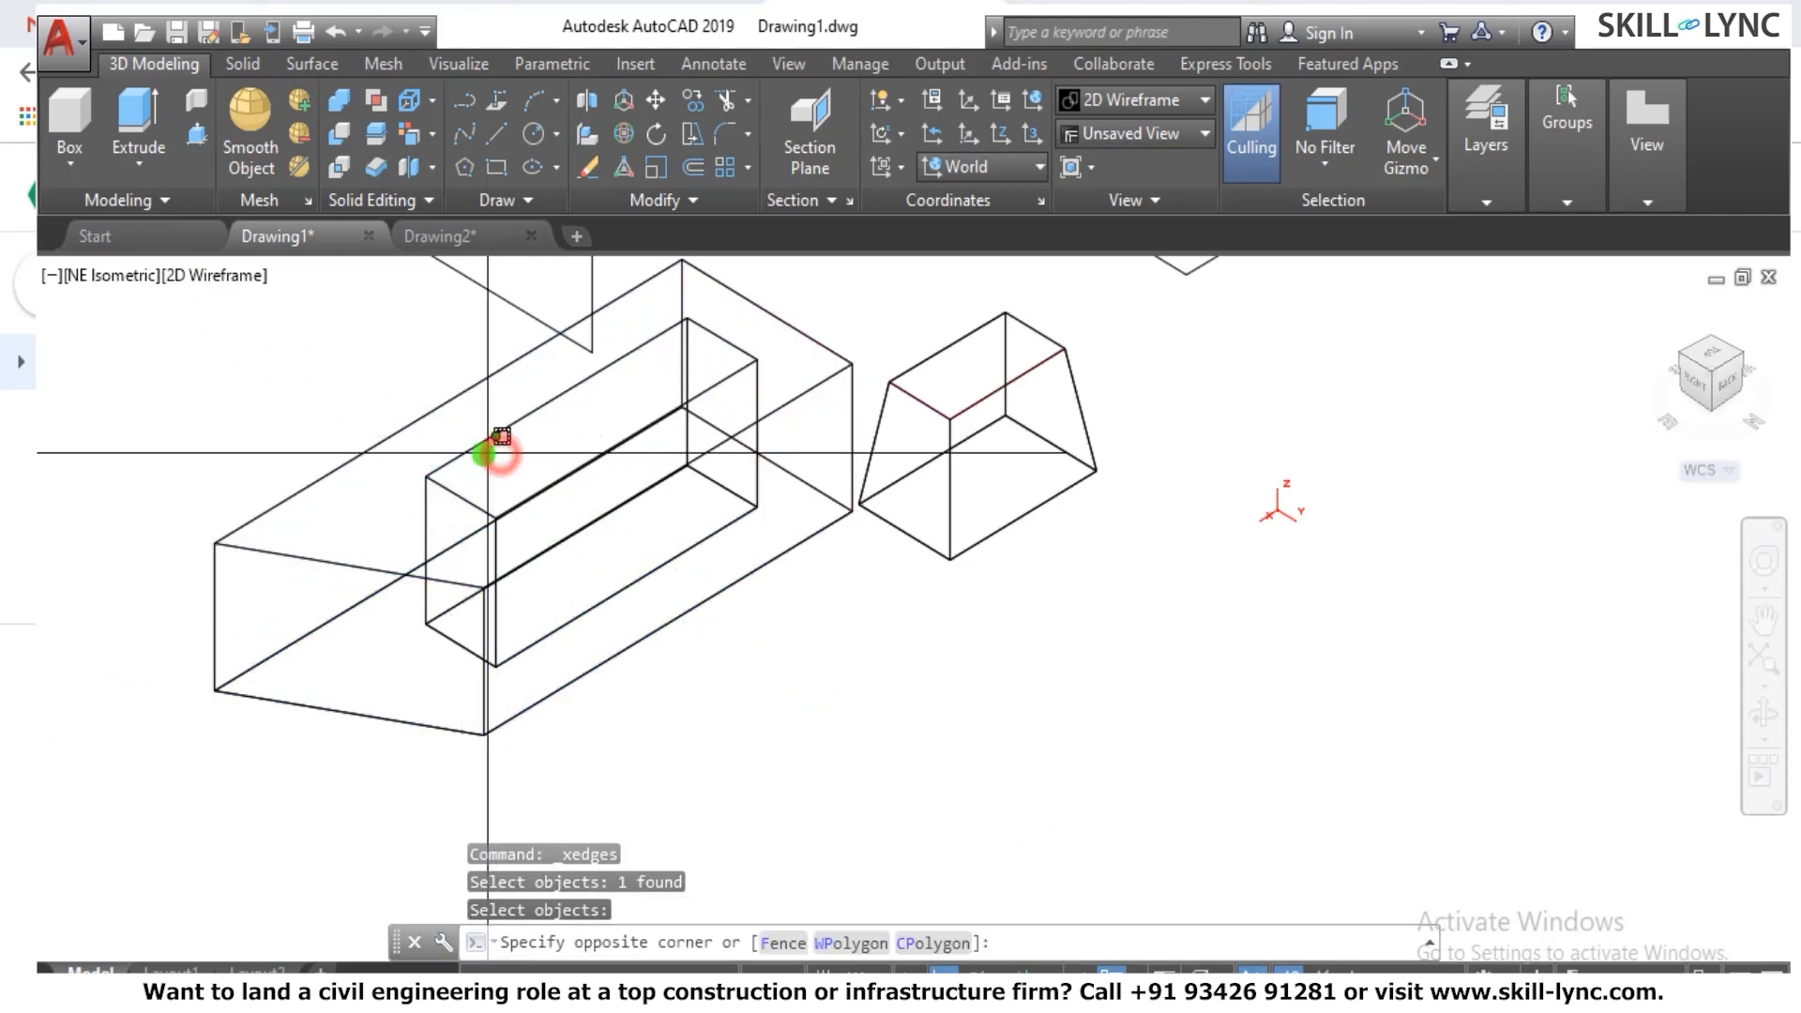
left_click(475, 453)
key("Escape")
key("Escape")
key("Escape")
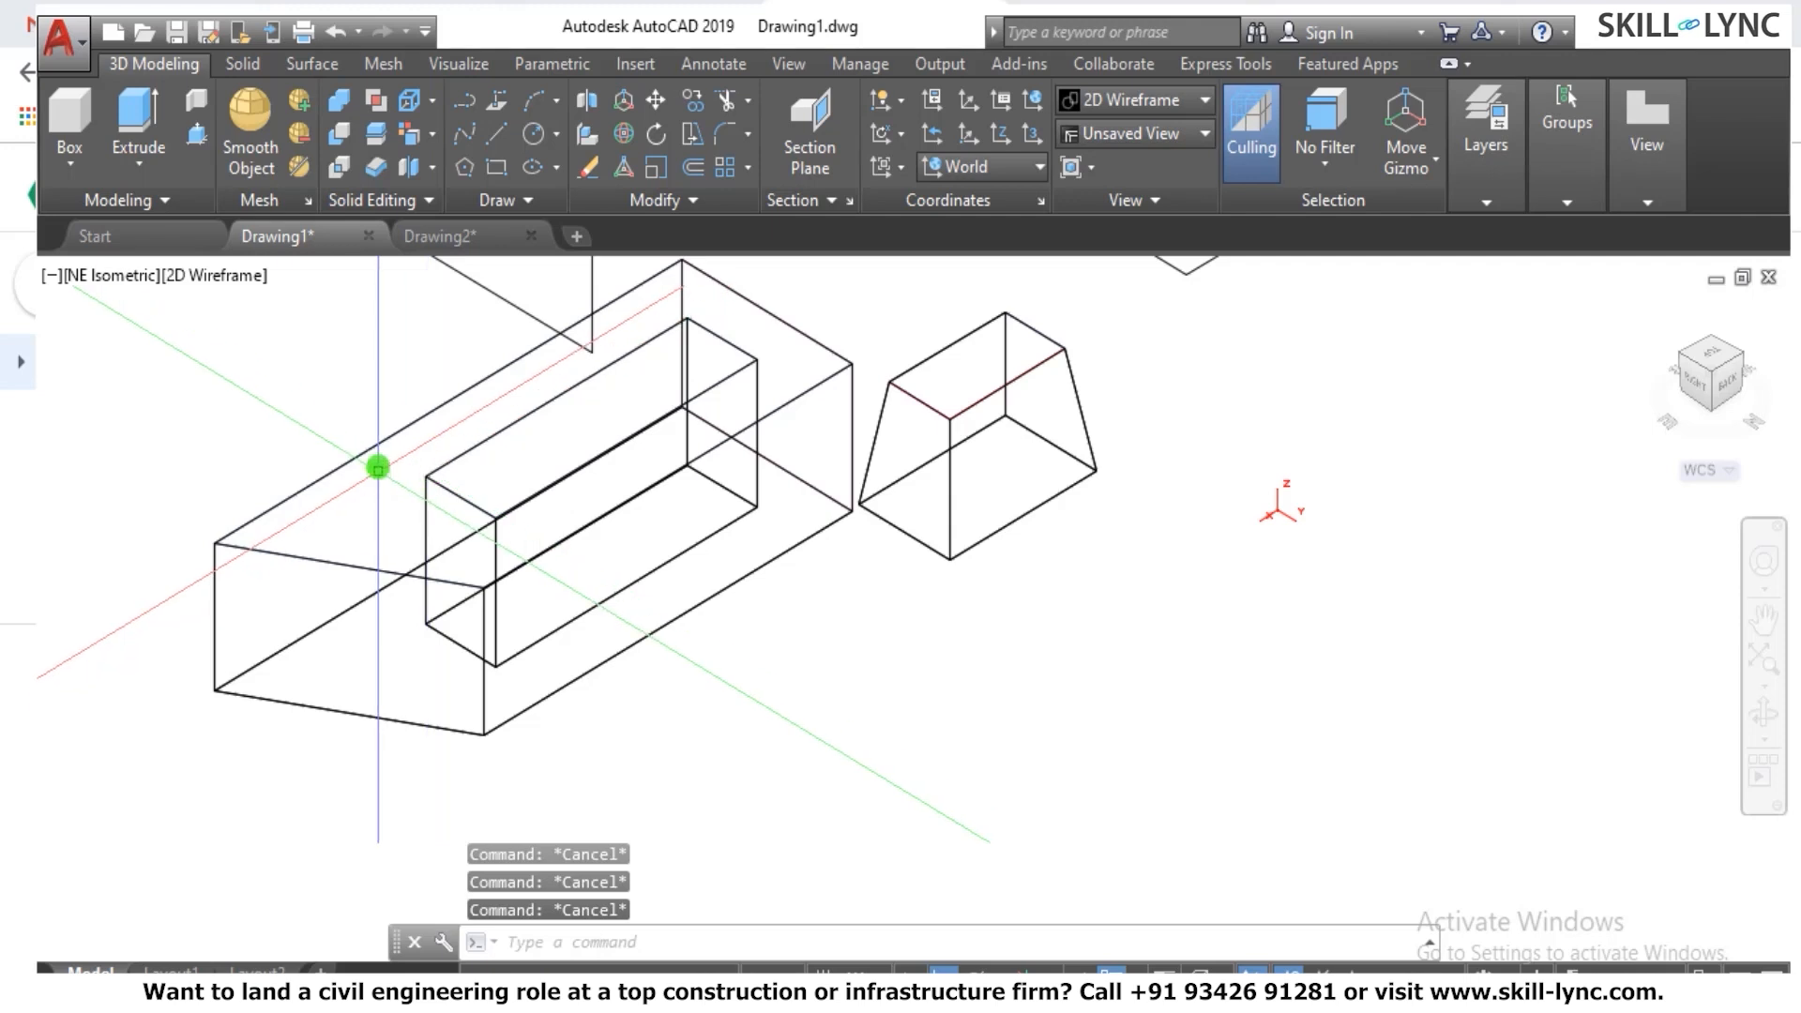
Erase the extracted line lying on the hollow box's long upper outer edge.
left_click(376, 442)
type("e")
key("Return")
key("Escape")
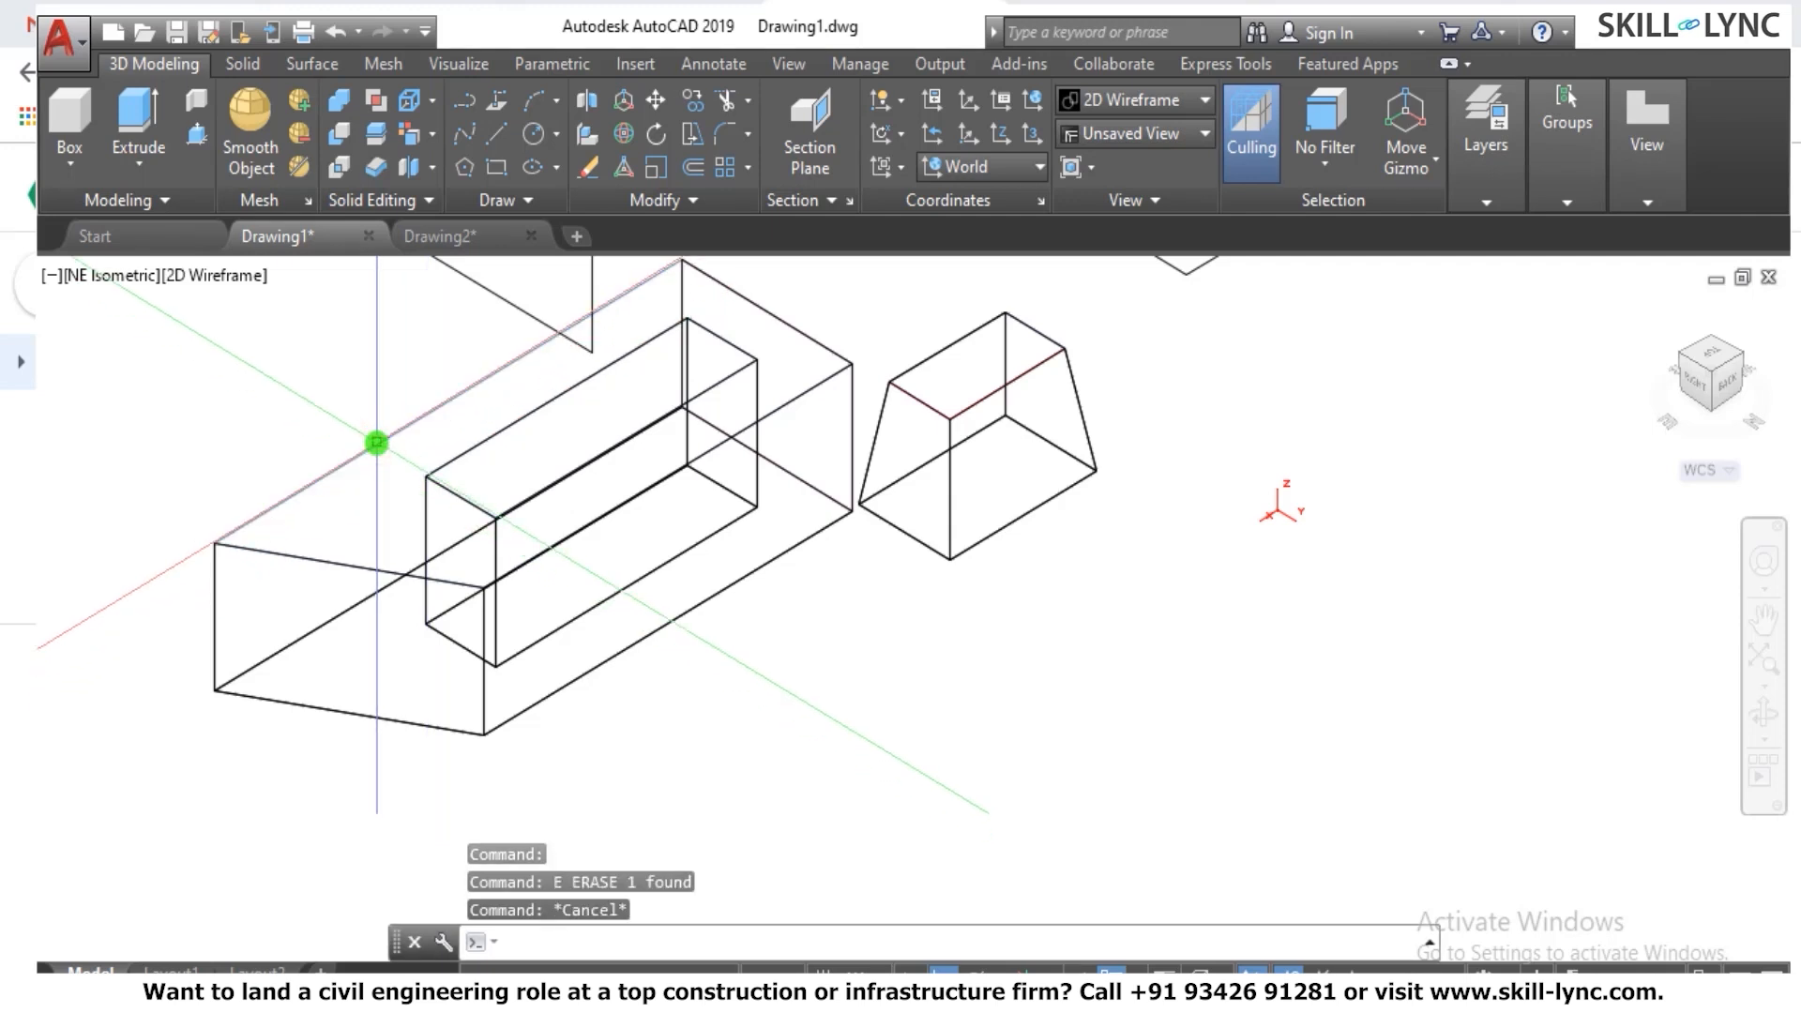
Move the hollow box solid away from its extracted edges into the empty space in front of the tapered solid.
key("Return")
left_click(379, 449)
key("Return")
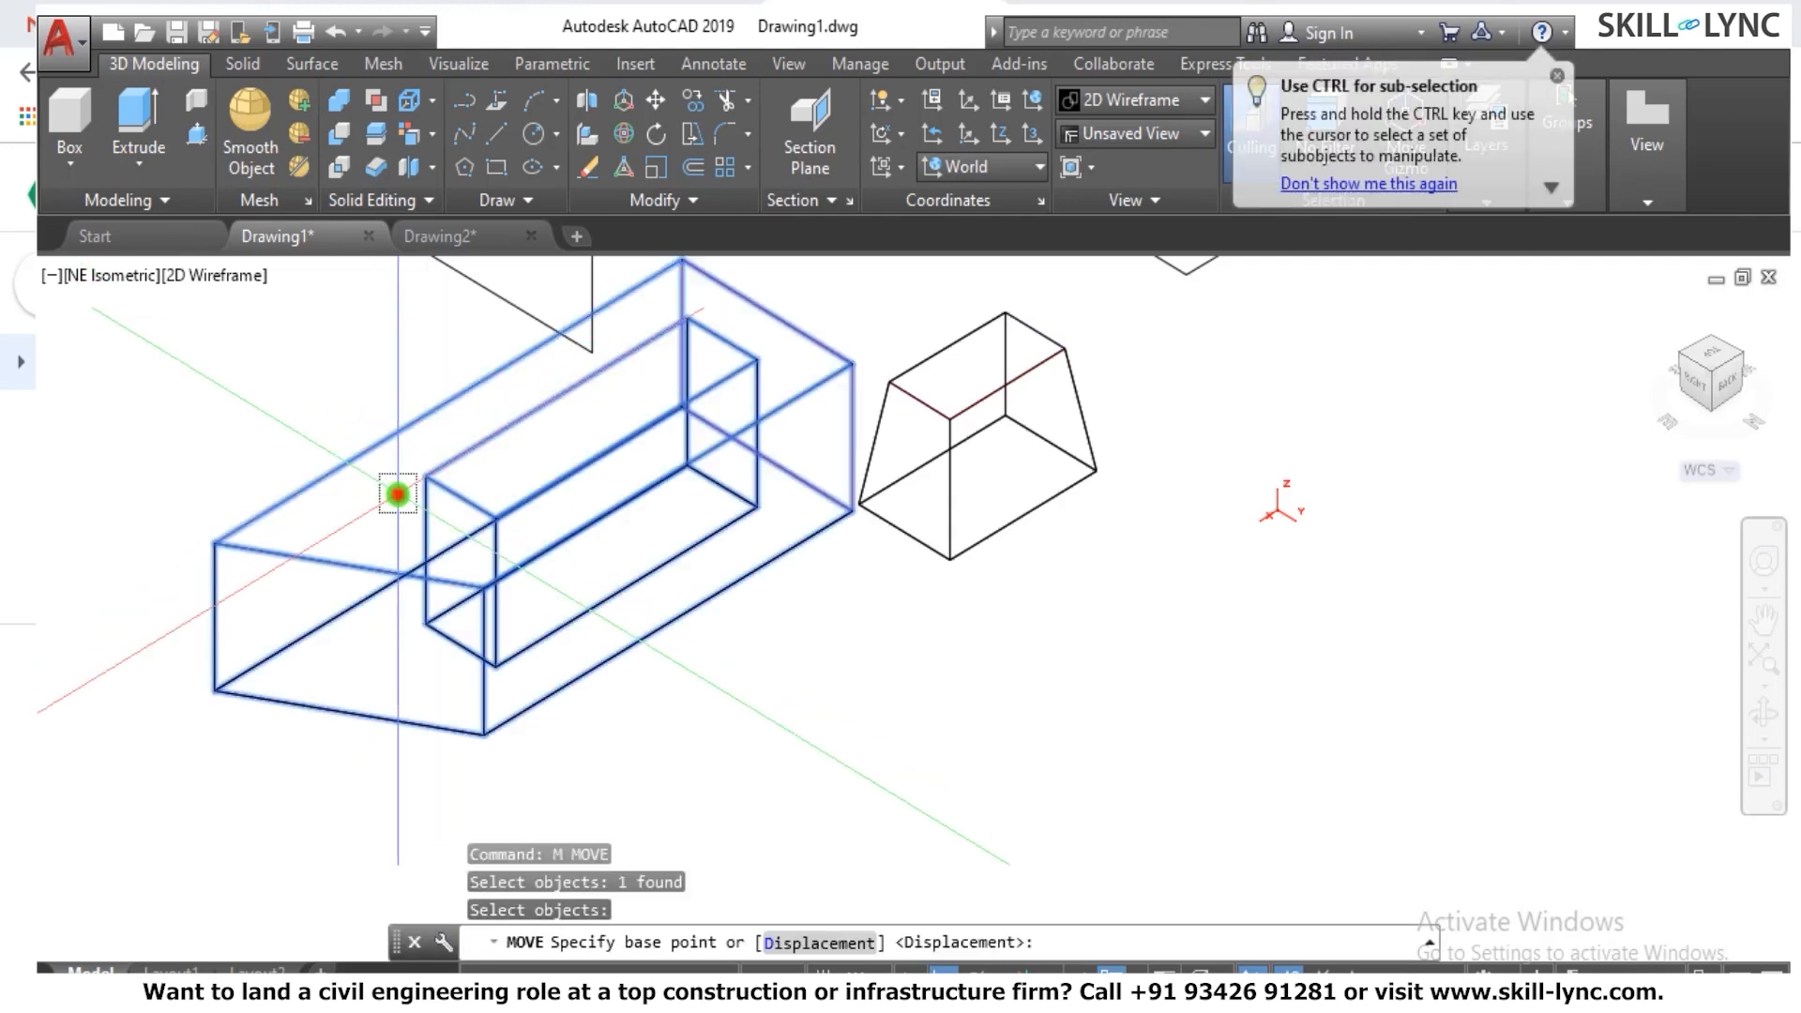
left_click(398, 495)
left_click(1189, 593)
key("Escape")
key("Escape")
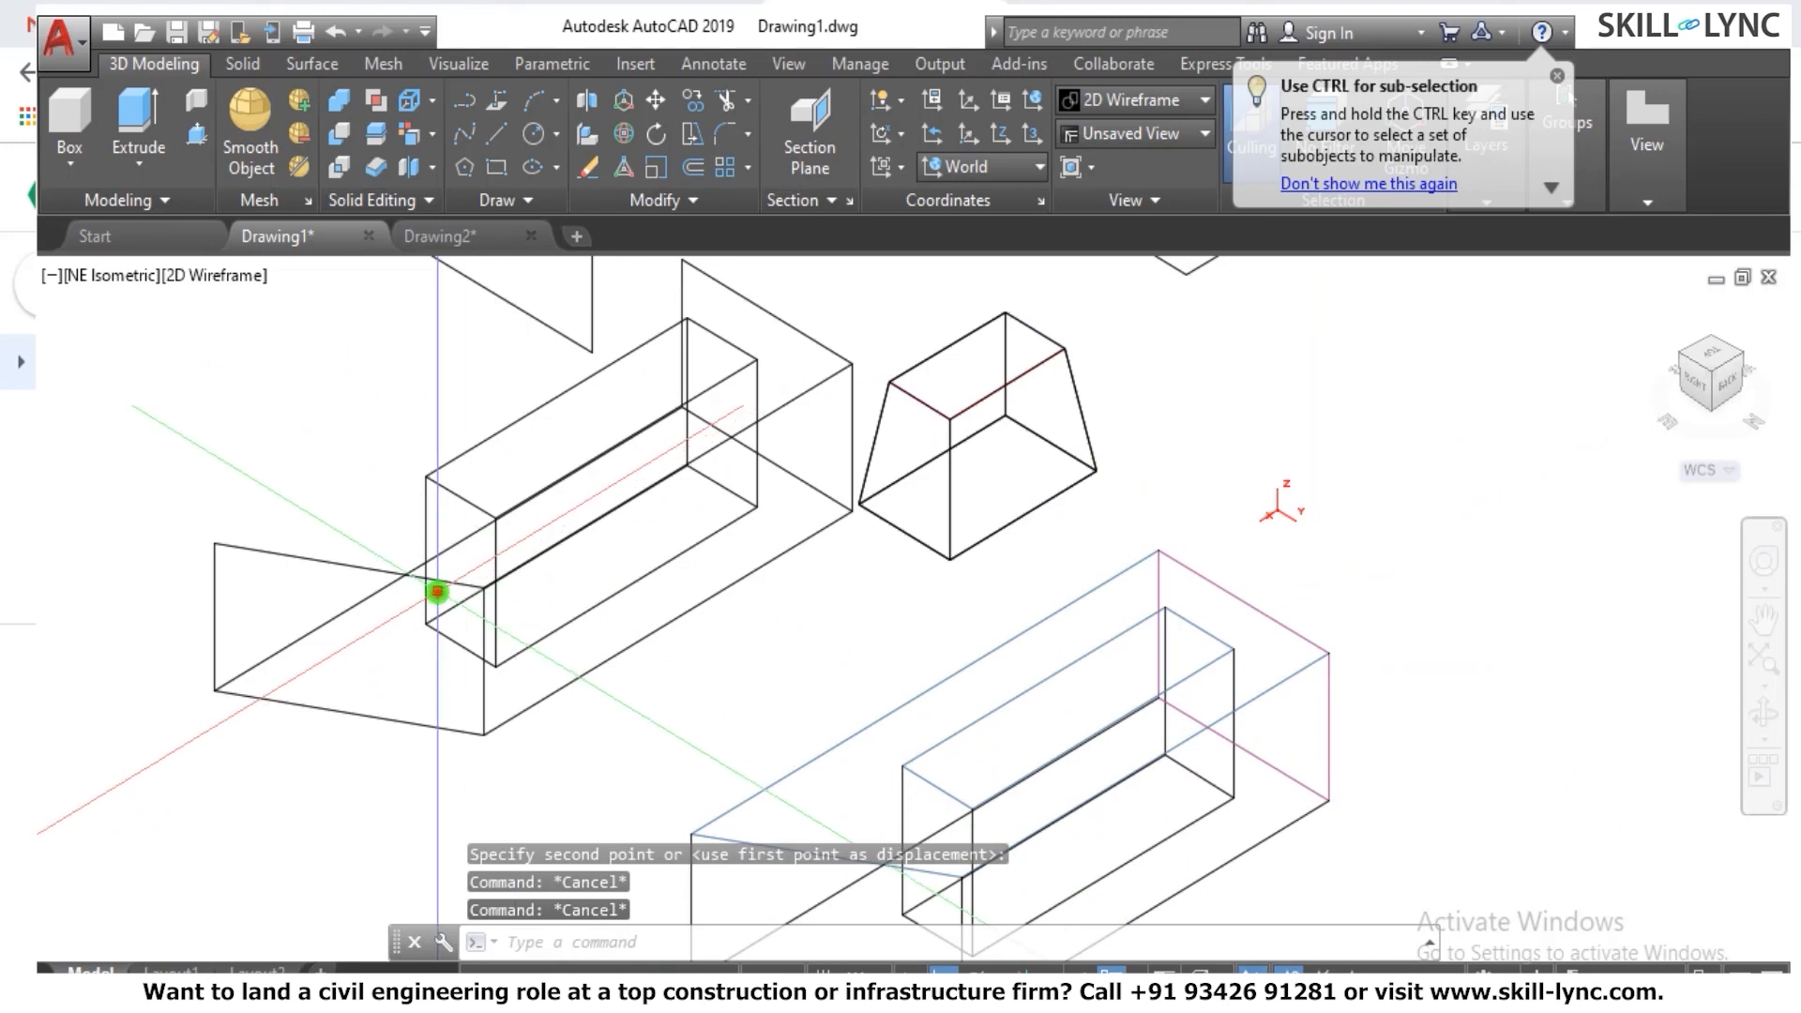
Examine the wireframe lines extracted from the hollow box using trial selections.
left_click(438, 591)
left_click(414, 557)
key("Escape")
left_click(643, 551)
left_click(599, 503)
key("Escape")
key("Escape")
left_click(812, 349)
left_click(619, 429)
key("Escape")
key("Escape")
scroll(643, 438, "down", 2)
scroll(842, 449, "up", 1)
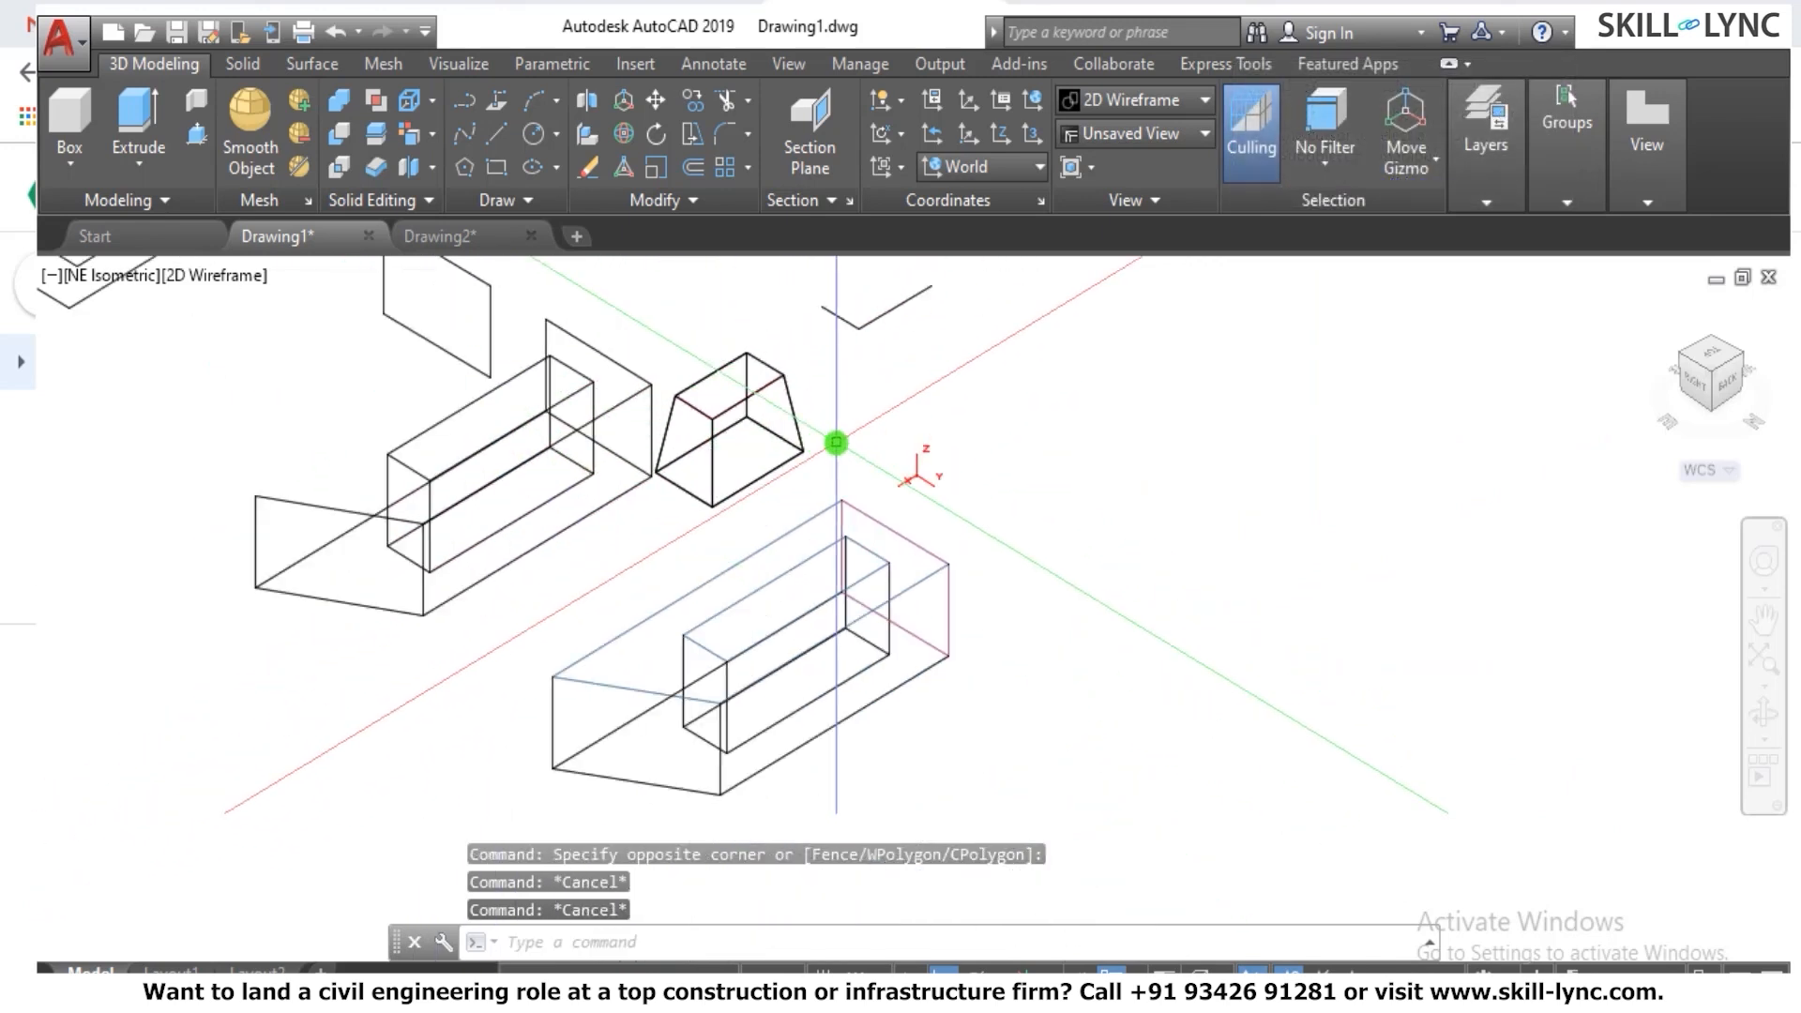
left_click(430, 101)
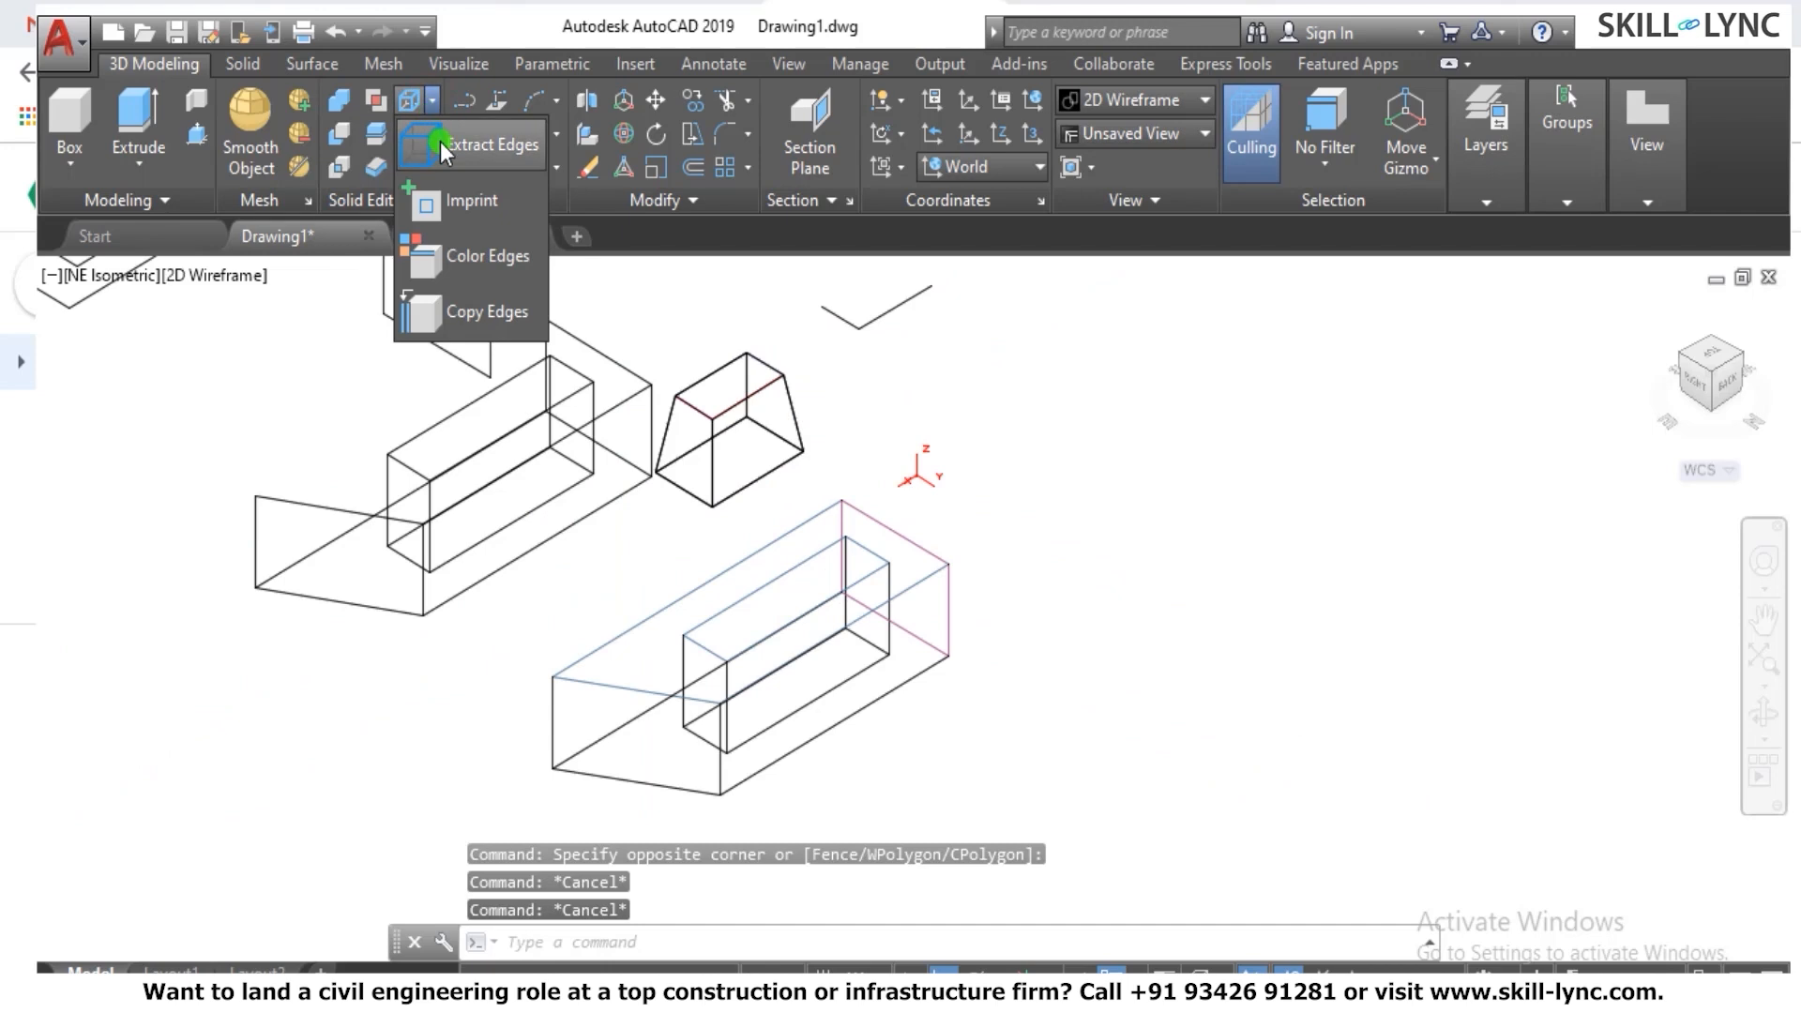
left_click(728, 229)
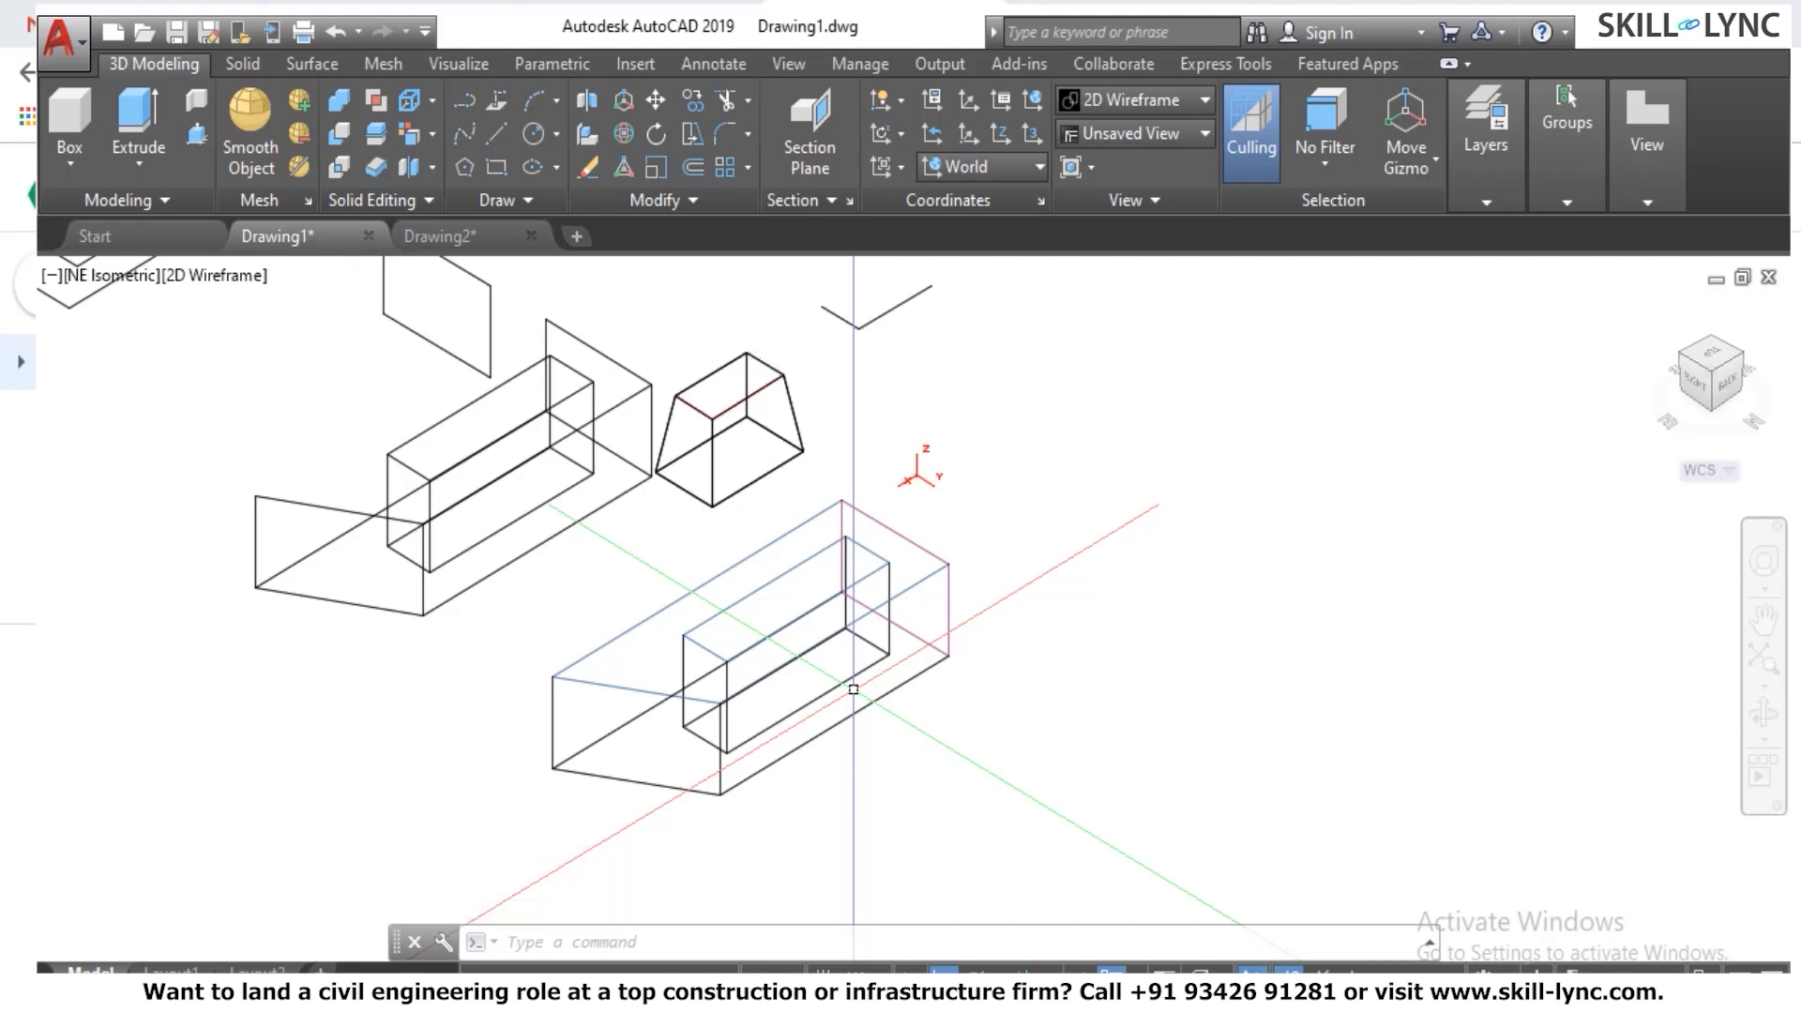
key("Escape")
Draw a large rectangle in the empty space beside the moved hollow box.
type("rec")
key("Return")
left_click(1058, 528)
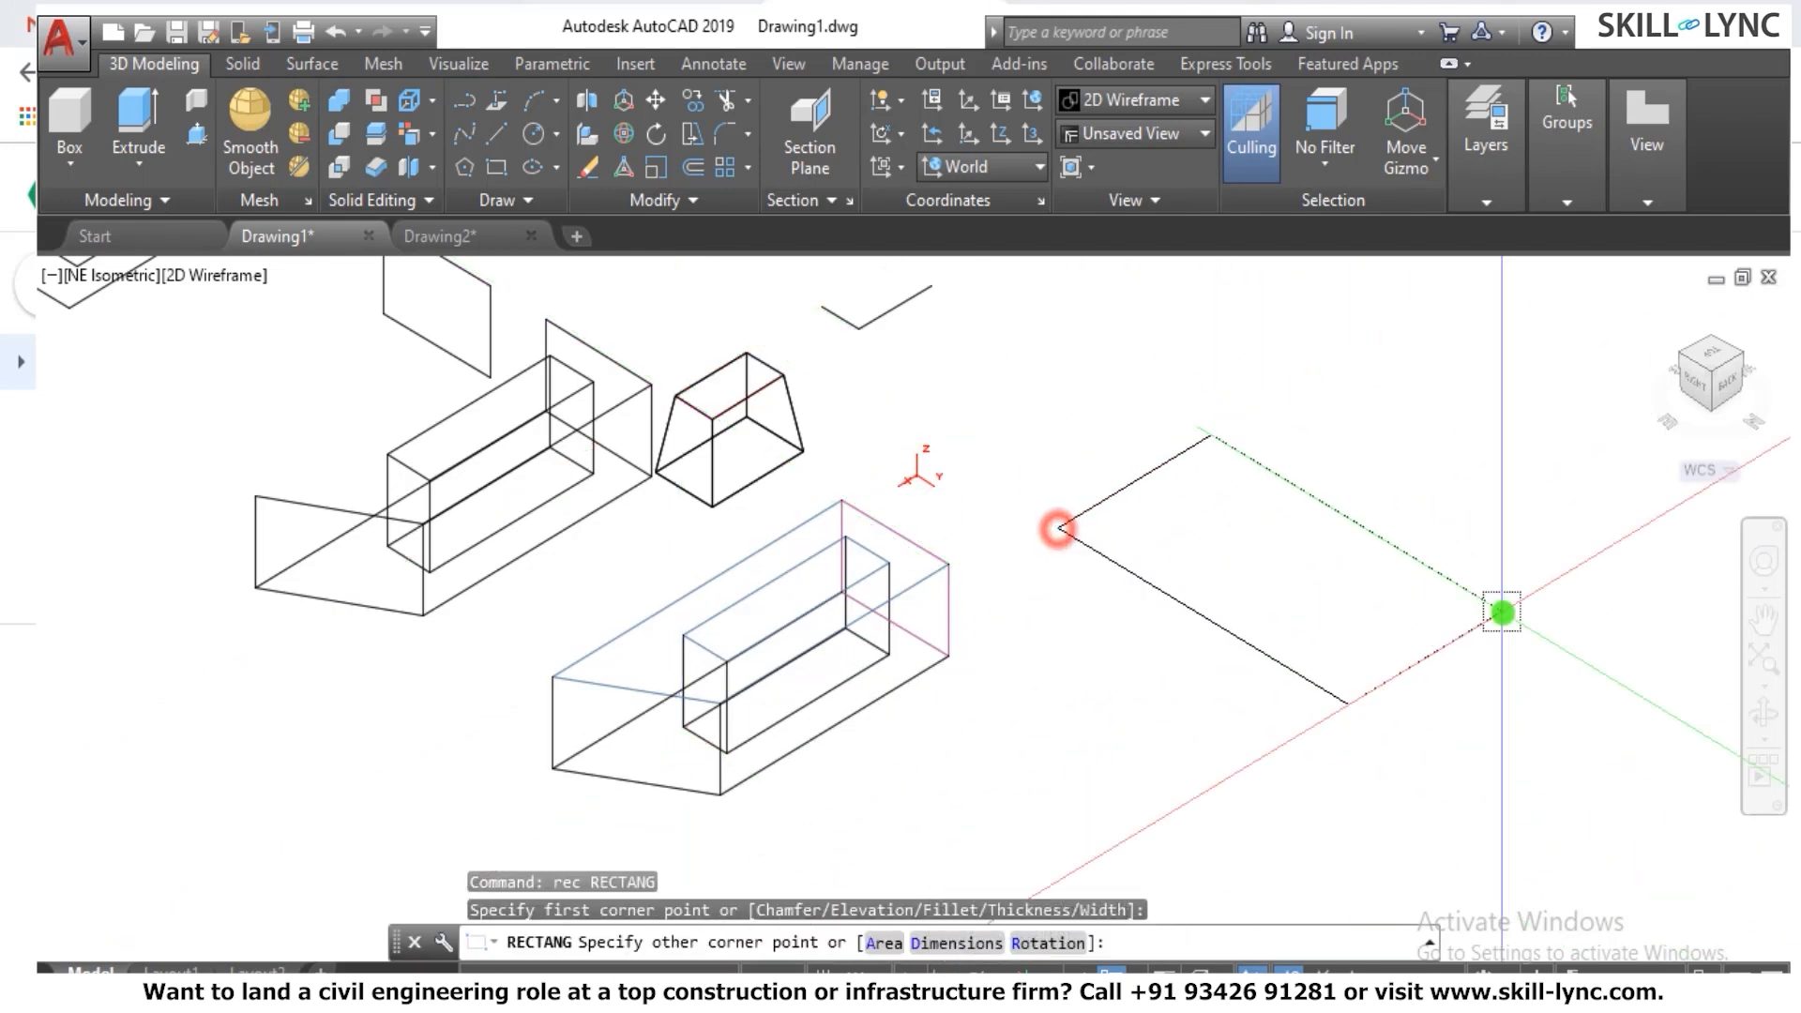
left_click(1467, 469)
key("Escape")
scroll(1527, 424, "up", 5)
key("Escape")
key("Escape")
Extrude the large rectangle upward into a solid box.
type("ext")
key("Return")
left_click(1308, 718)
left_click(1091, 539)
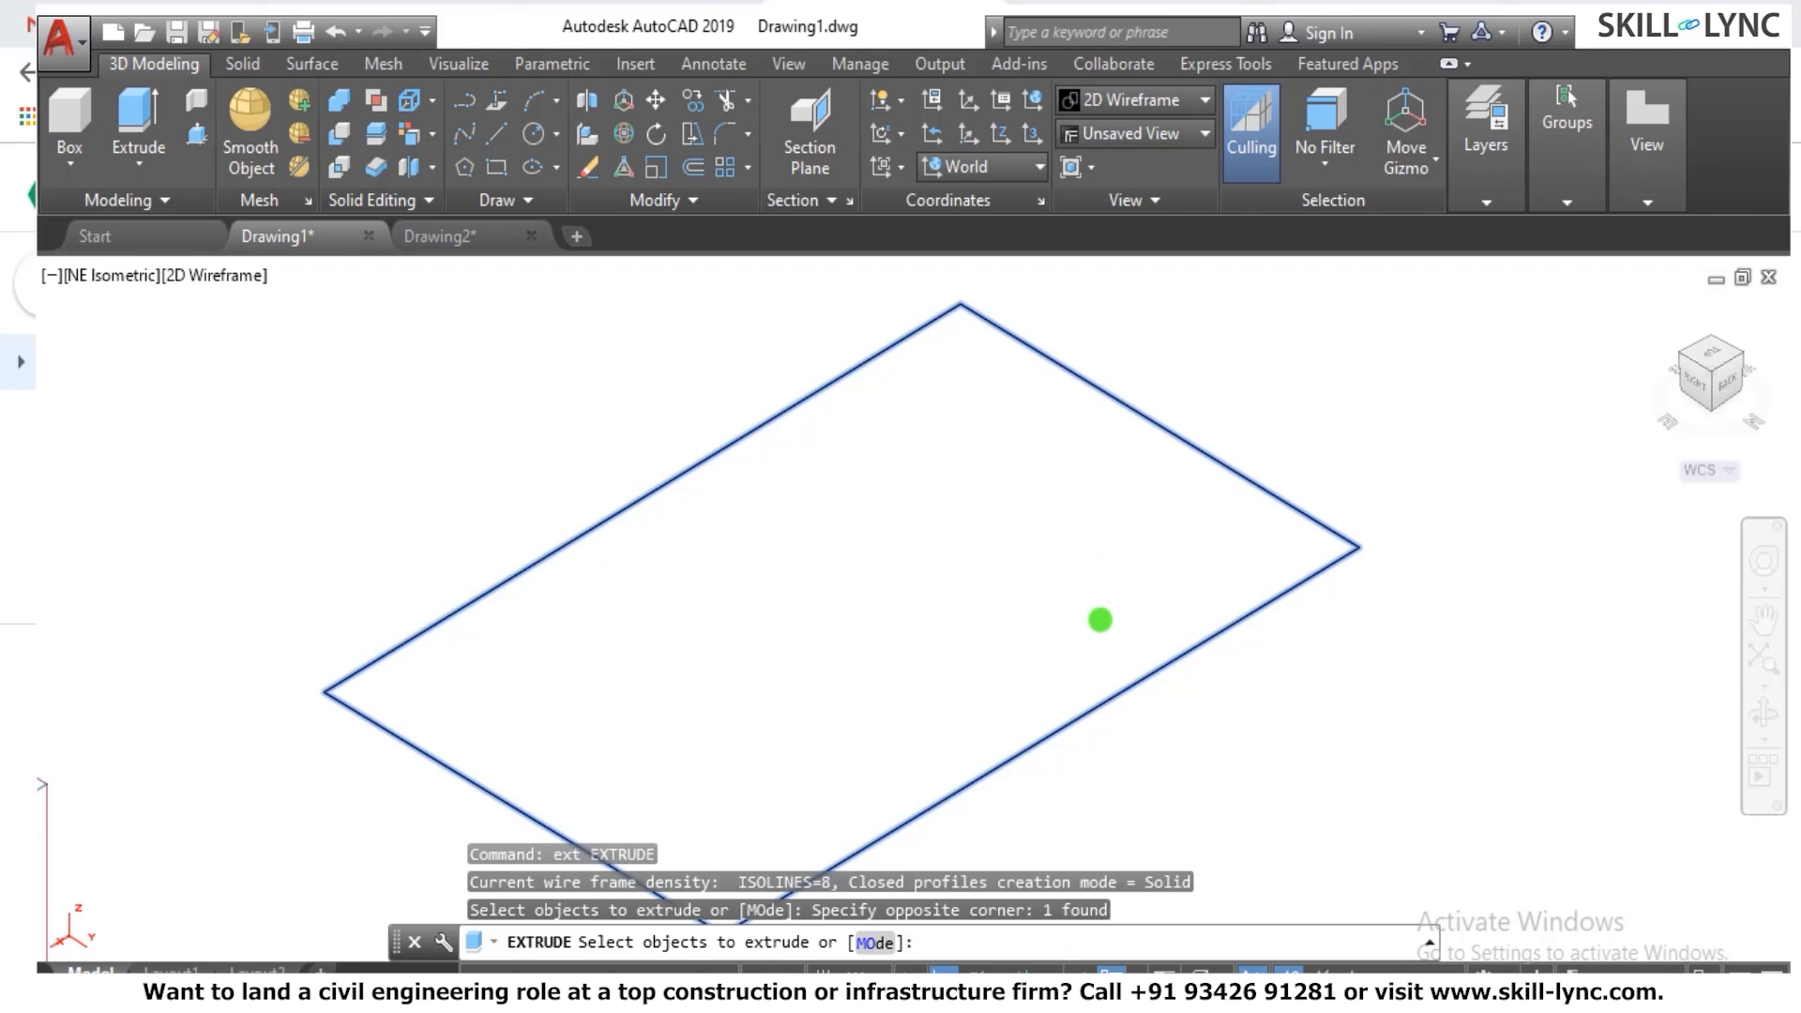
key("Return")
scroll(1101, 619, "down", 5)
left_click(1125, 390)
key("Escape")
key("Escape")
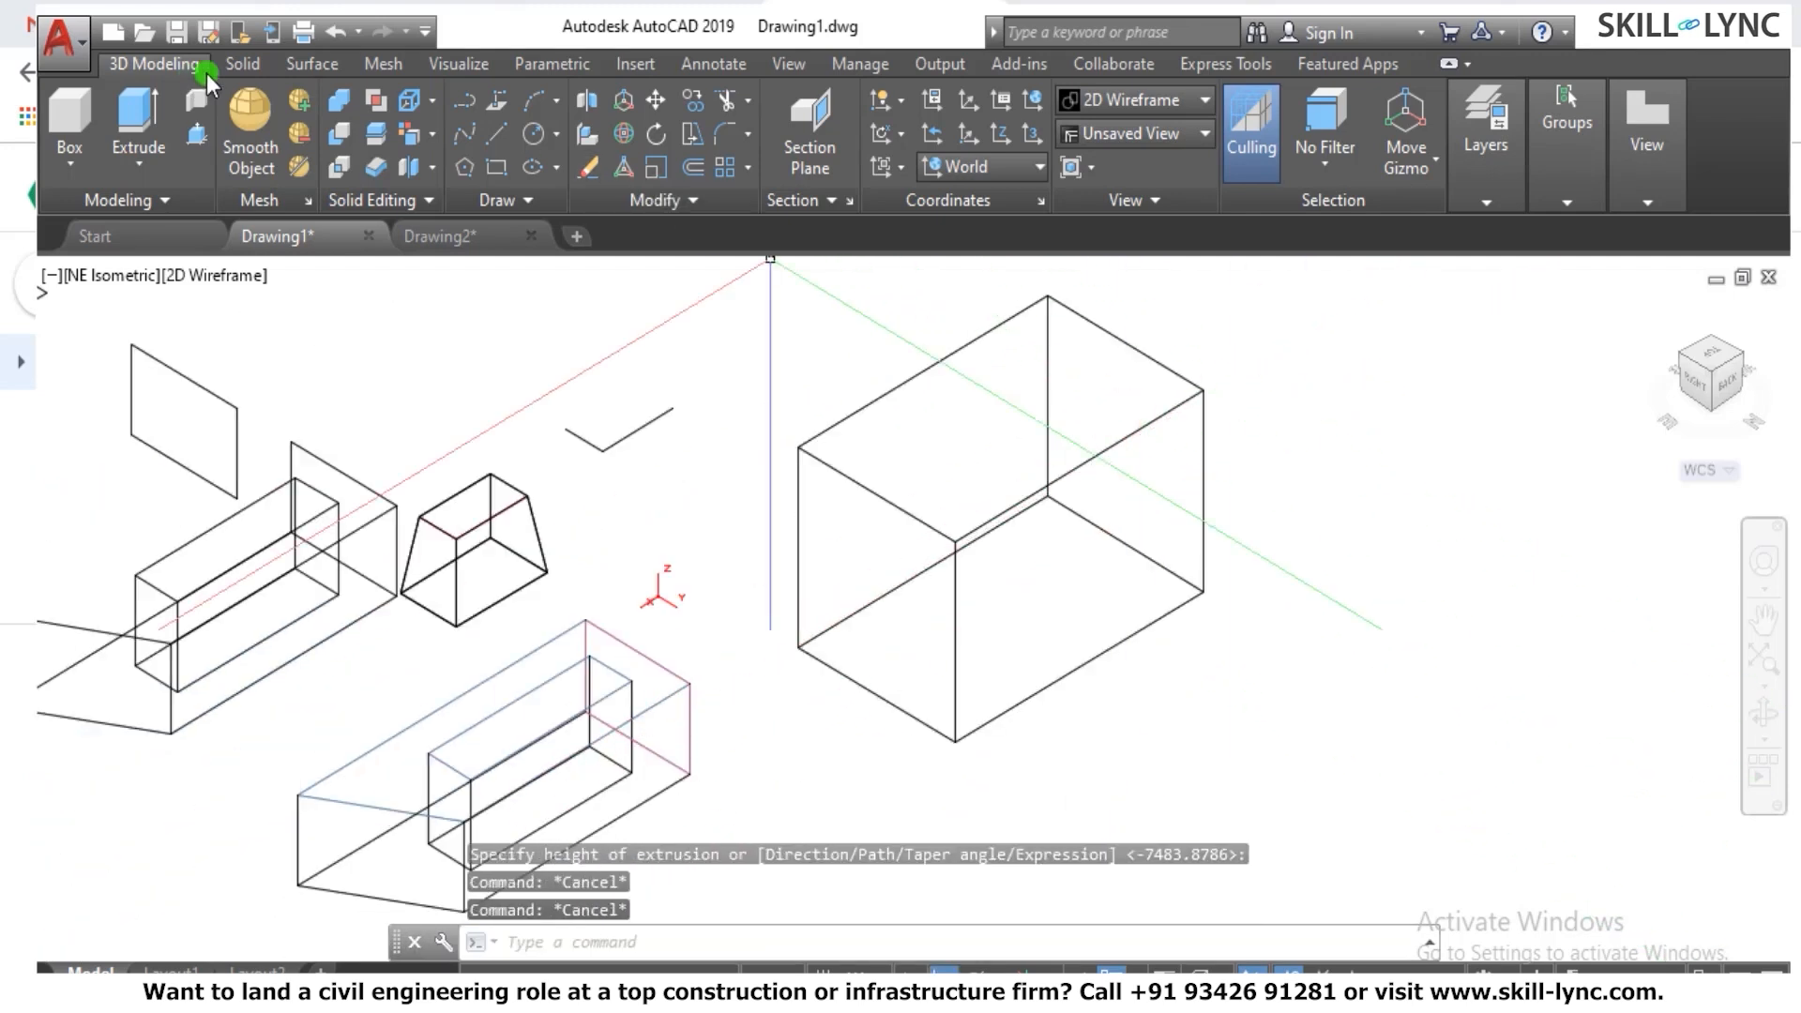
type("solidedit")
key("Return")
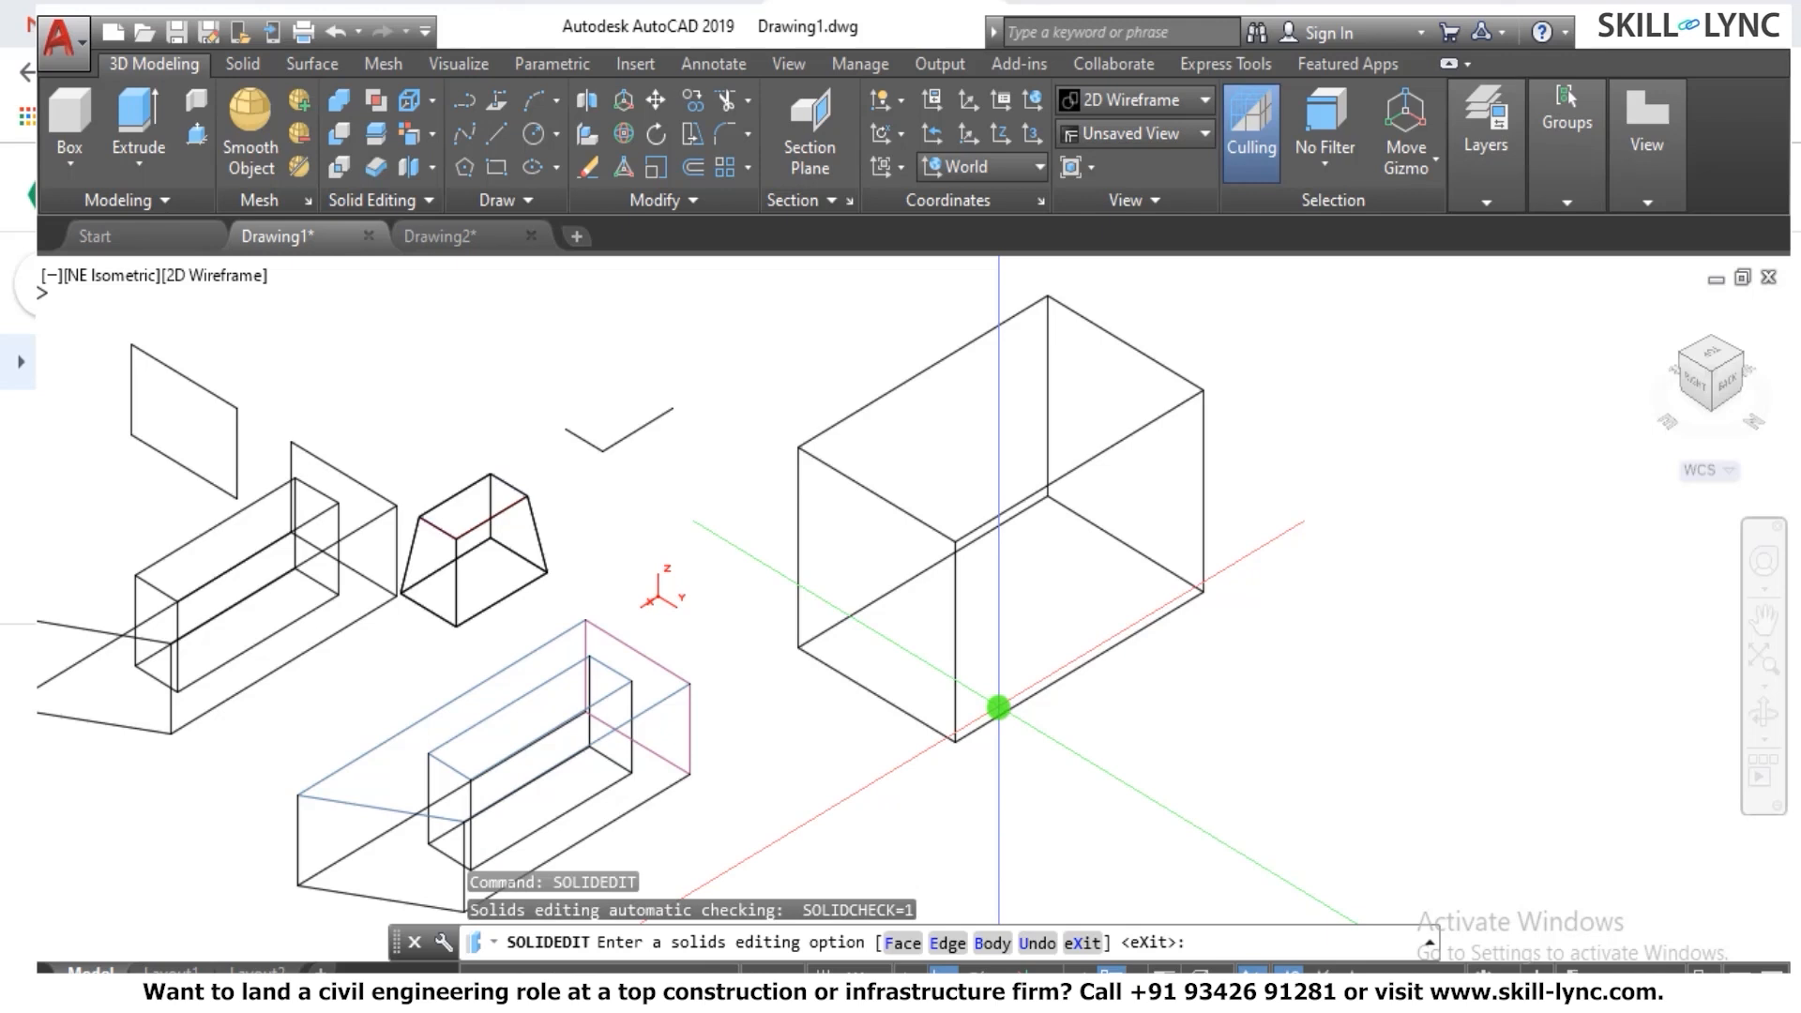
type("b")
key("Return")
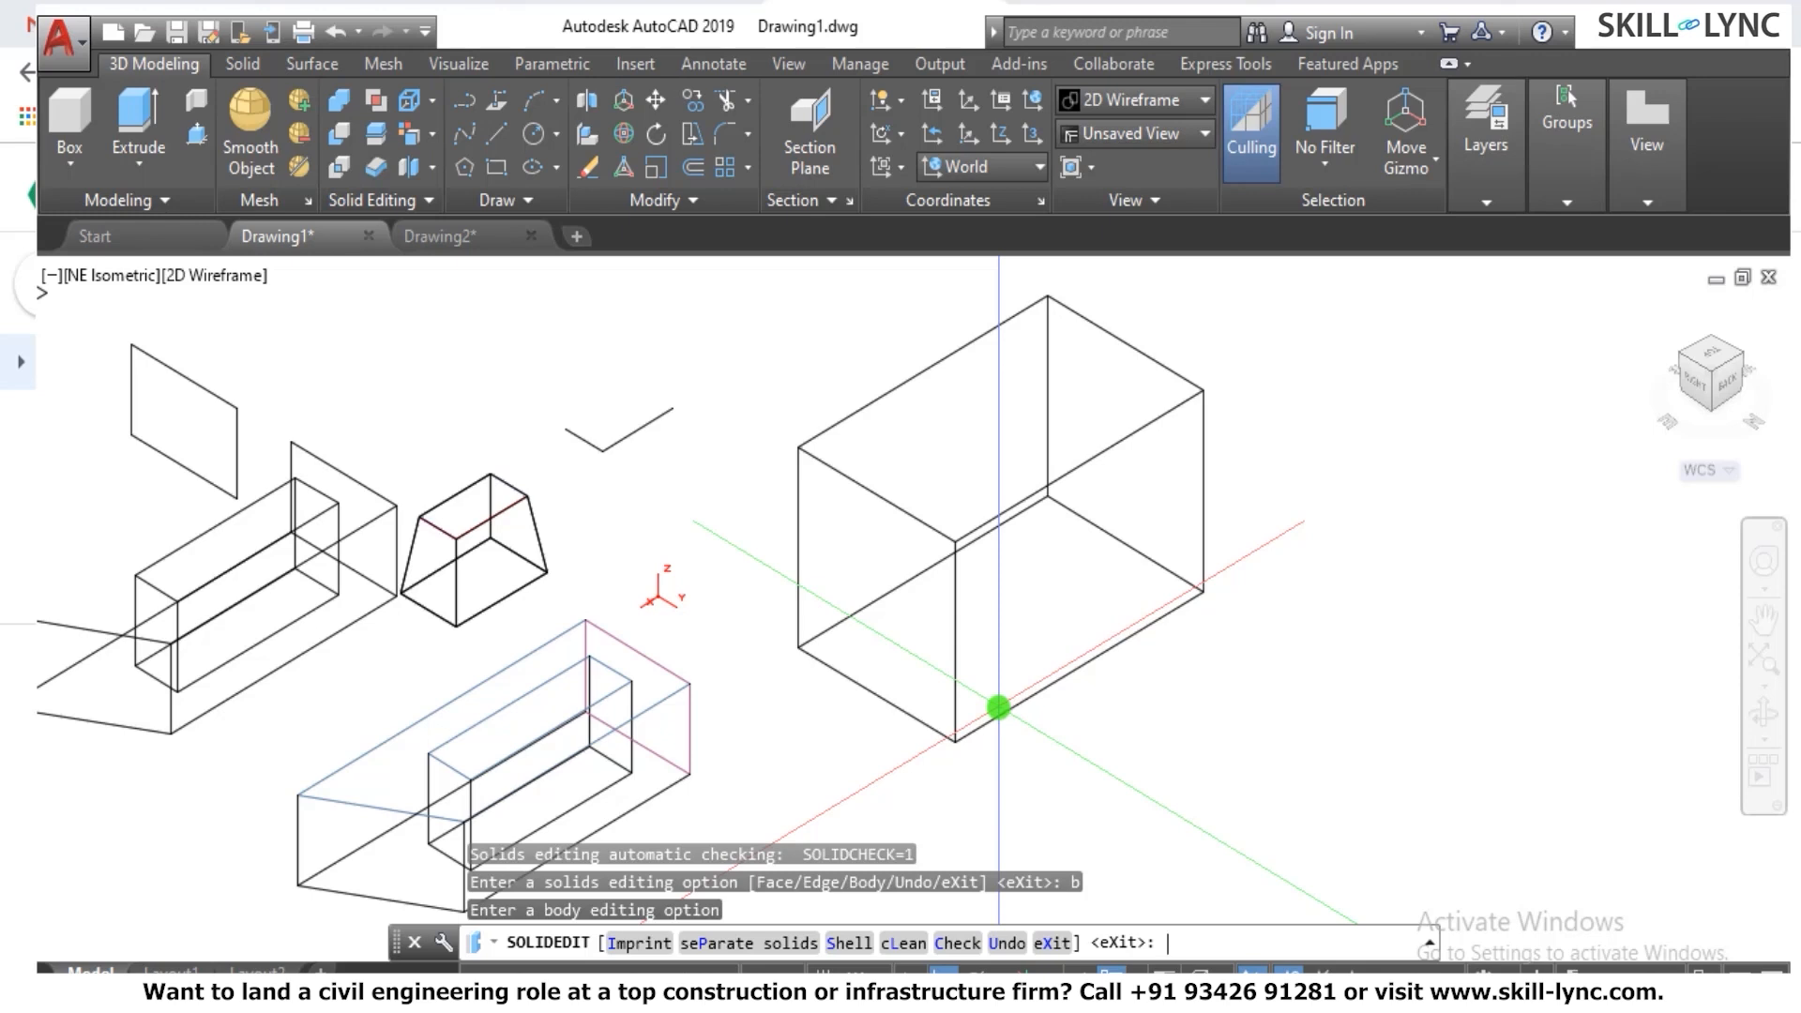
key("Escape")
Draw a second rectangle in the empty space beside the new solid box.
type("rec")
key("Return")
left_click(1231, 764)
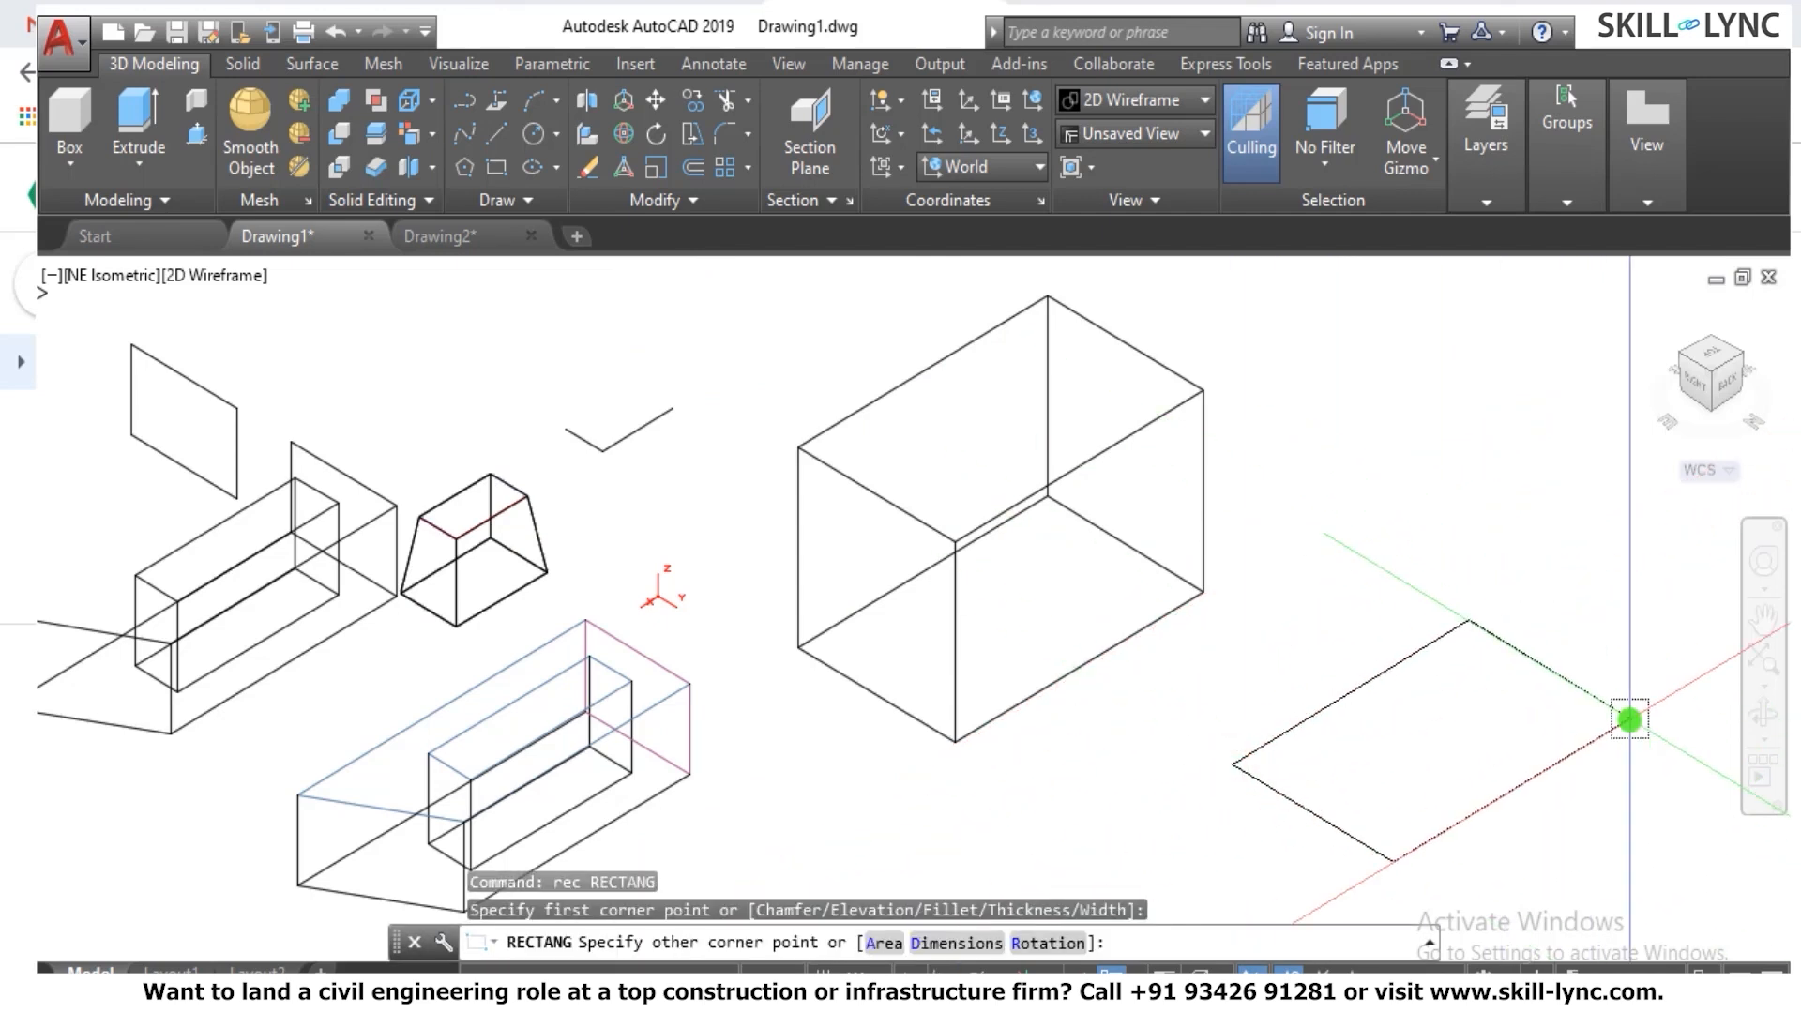
left_click(1629, 719)
key("Escape")
Extrude the second rectangle upward into a box taller than the first one.
type("ext")
key("Return")
left_click(1427, 777)
left_click(1330, 655)
key("Return")
left_click(1341, 390)
key("Escape")
key("Escape")
left_click(1150, 474)
left_click(1073, 418)
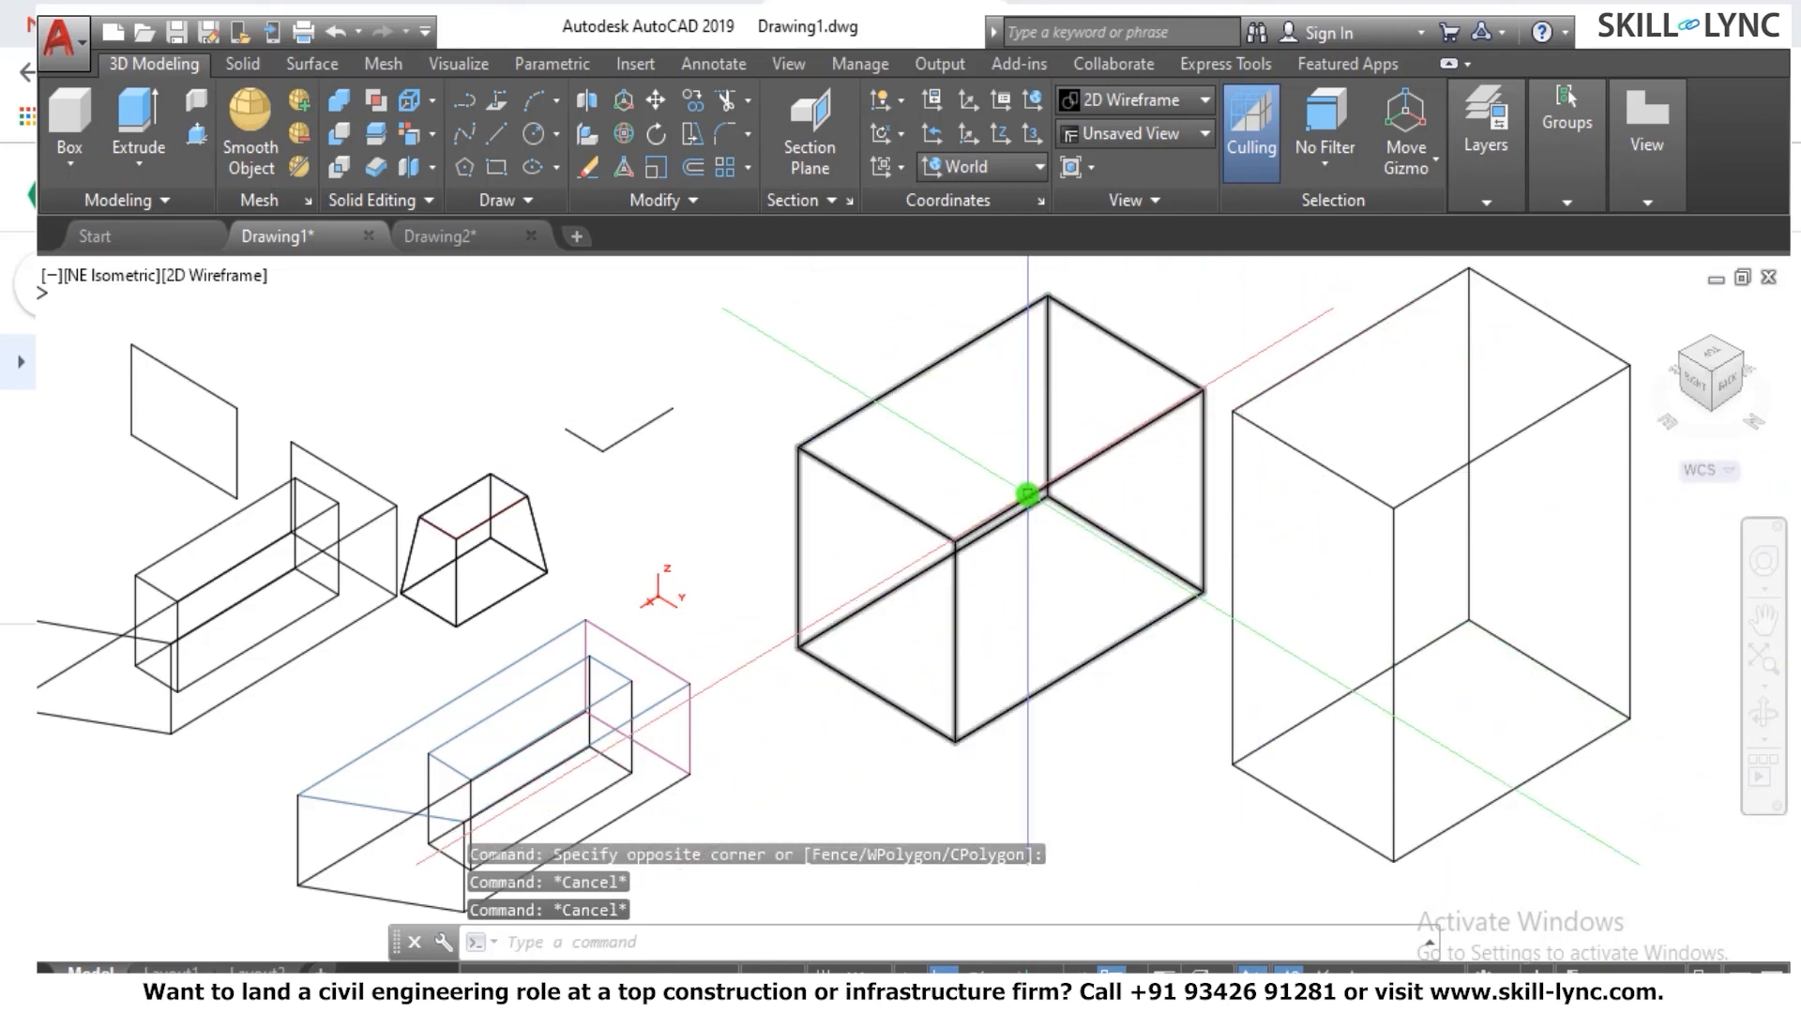
scroll(1394, 446, "down", 4)
scroll(1395, 446, "up", 4)
key("Escape")
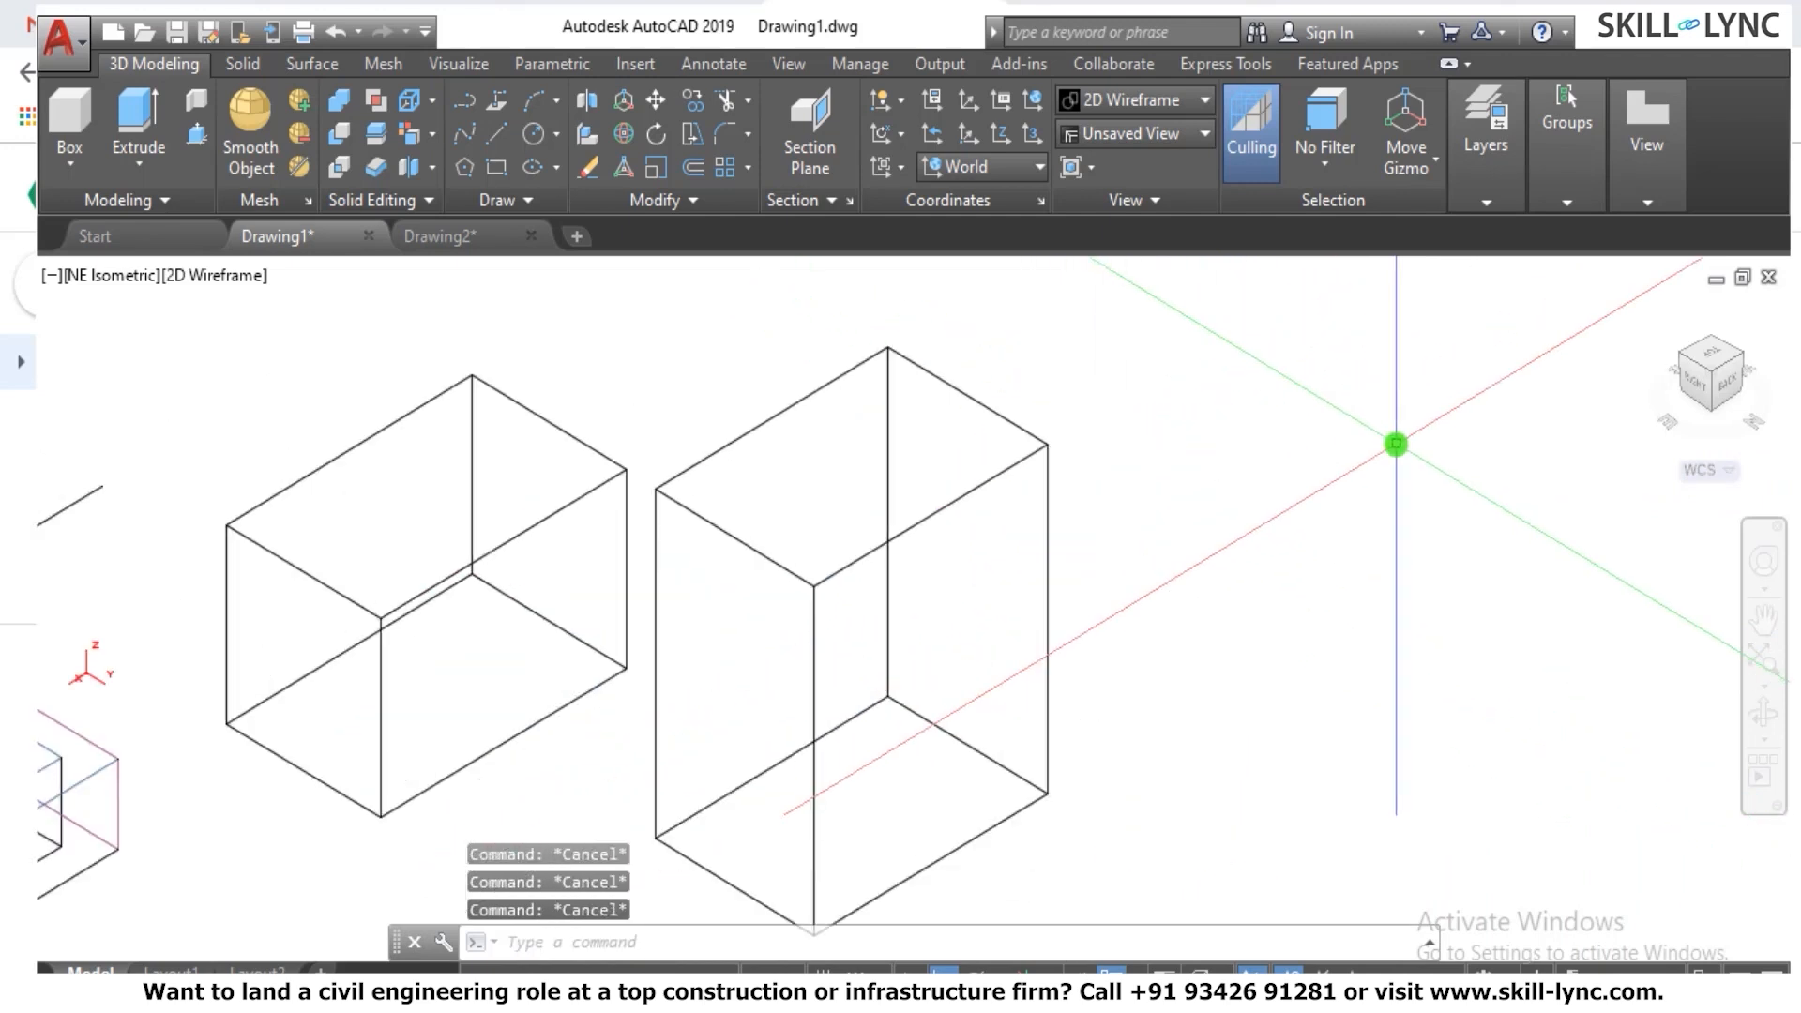
Switch to the Top view and copy the two new boxes into the empty area beside them.
left_click(1712, 360)
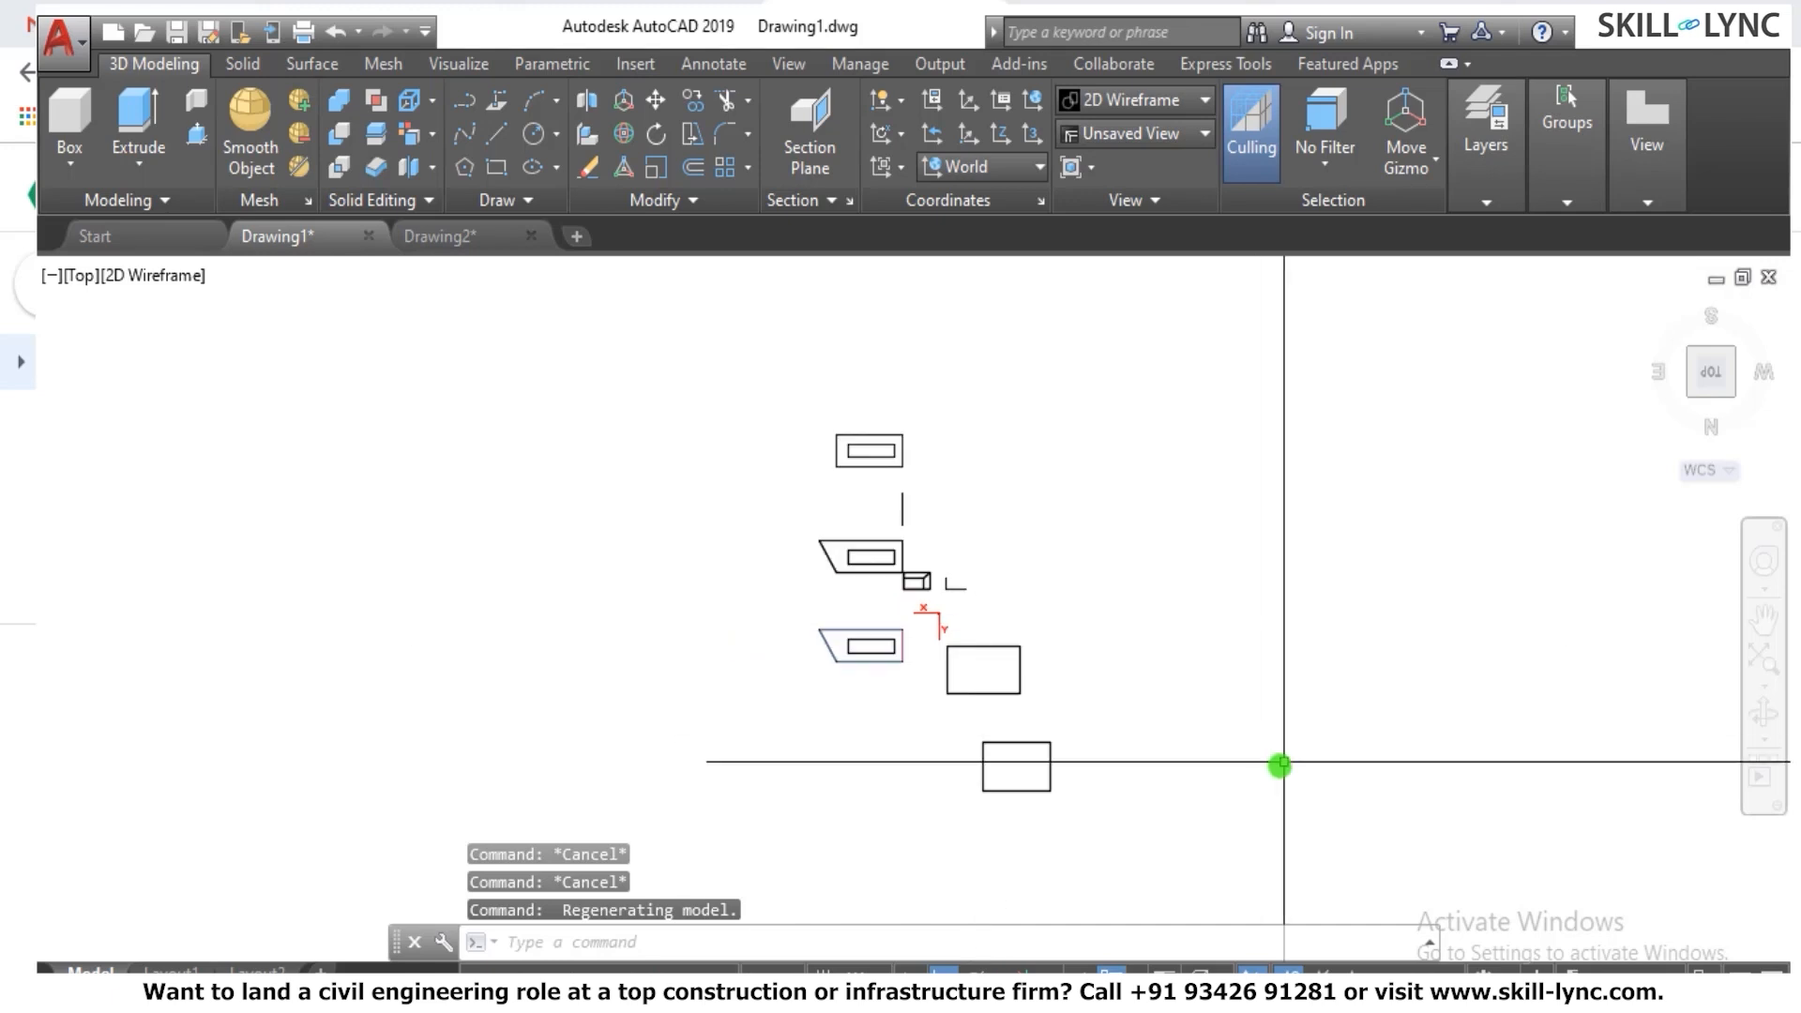
scroll(1228, 736, "up", 2)
type("co")
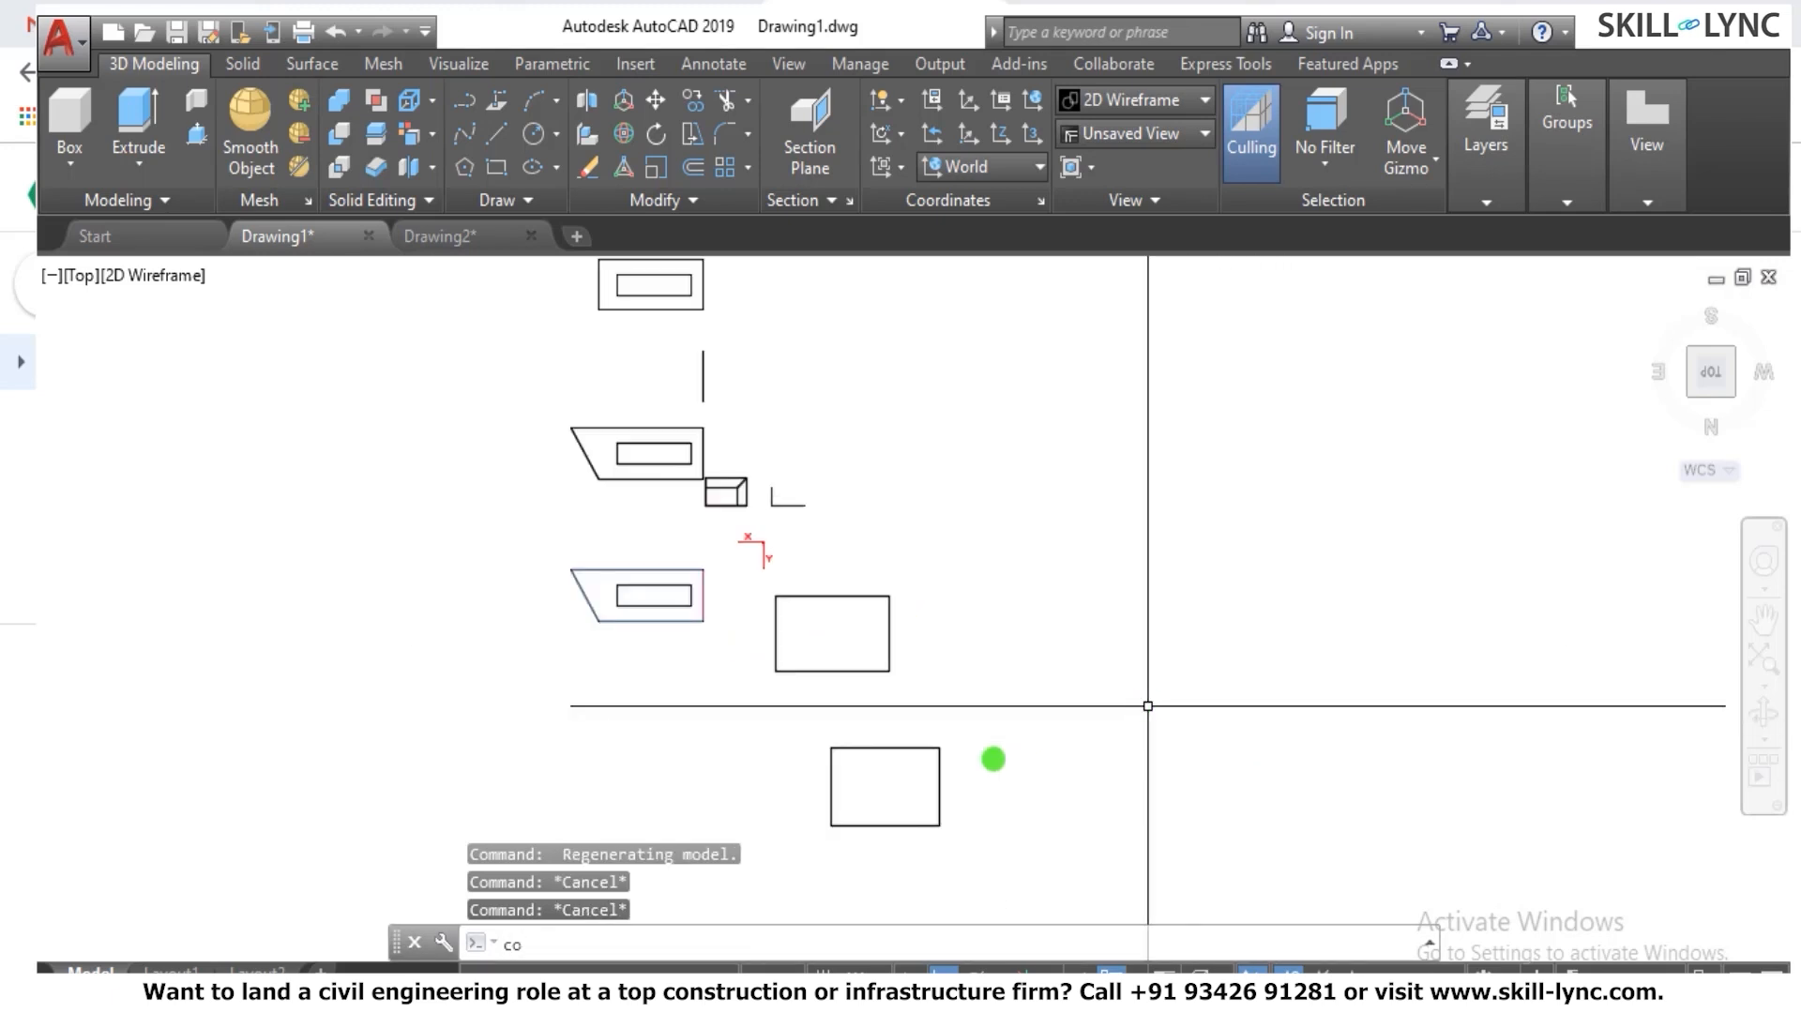
key("Return")
left_click(947, 852)
left_click(844, 592)
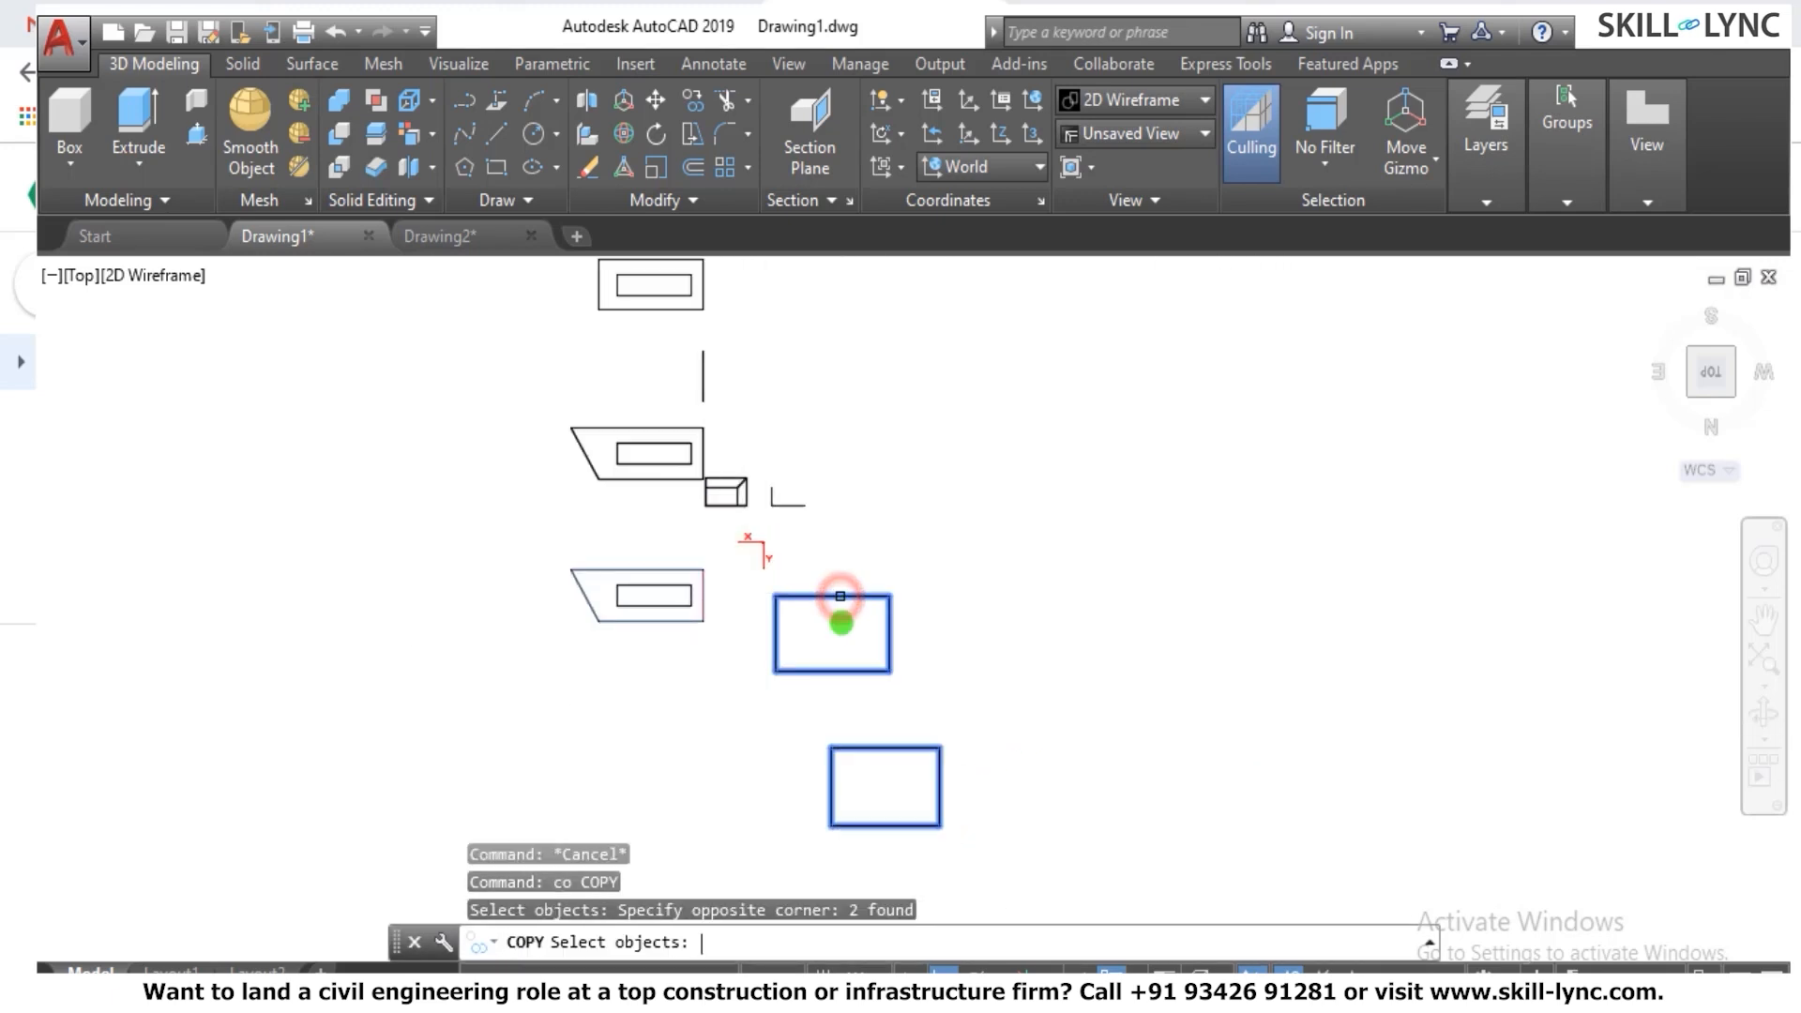
key("Return")
left_click(844, 631)
left_click(1258, 544)
key("Escape")
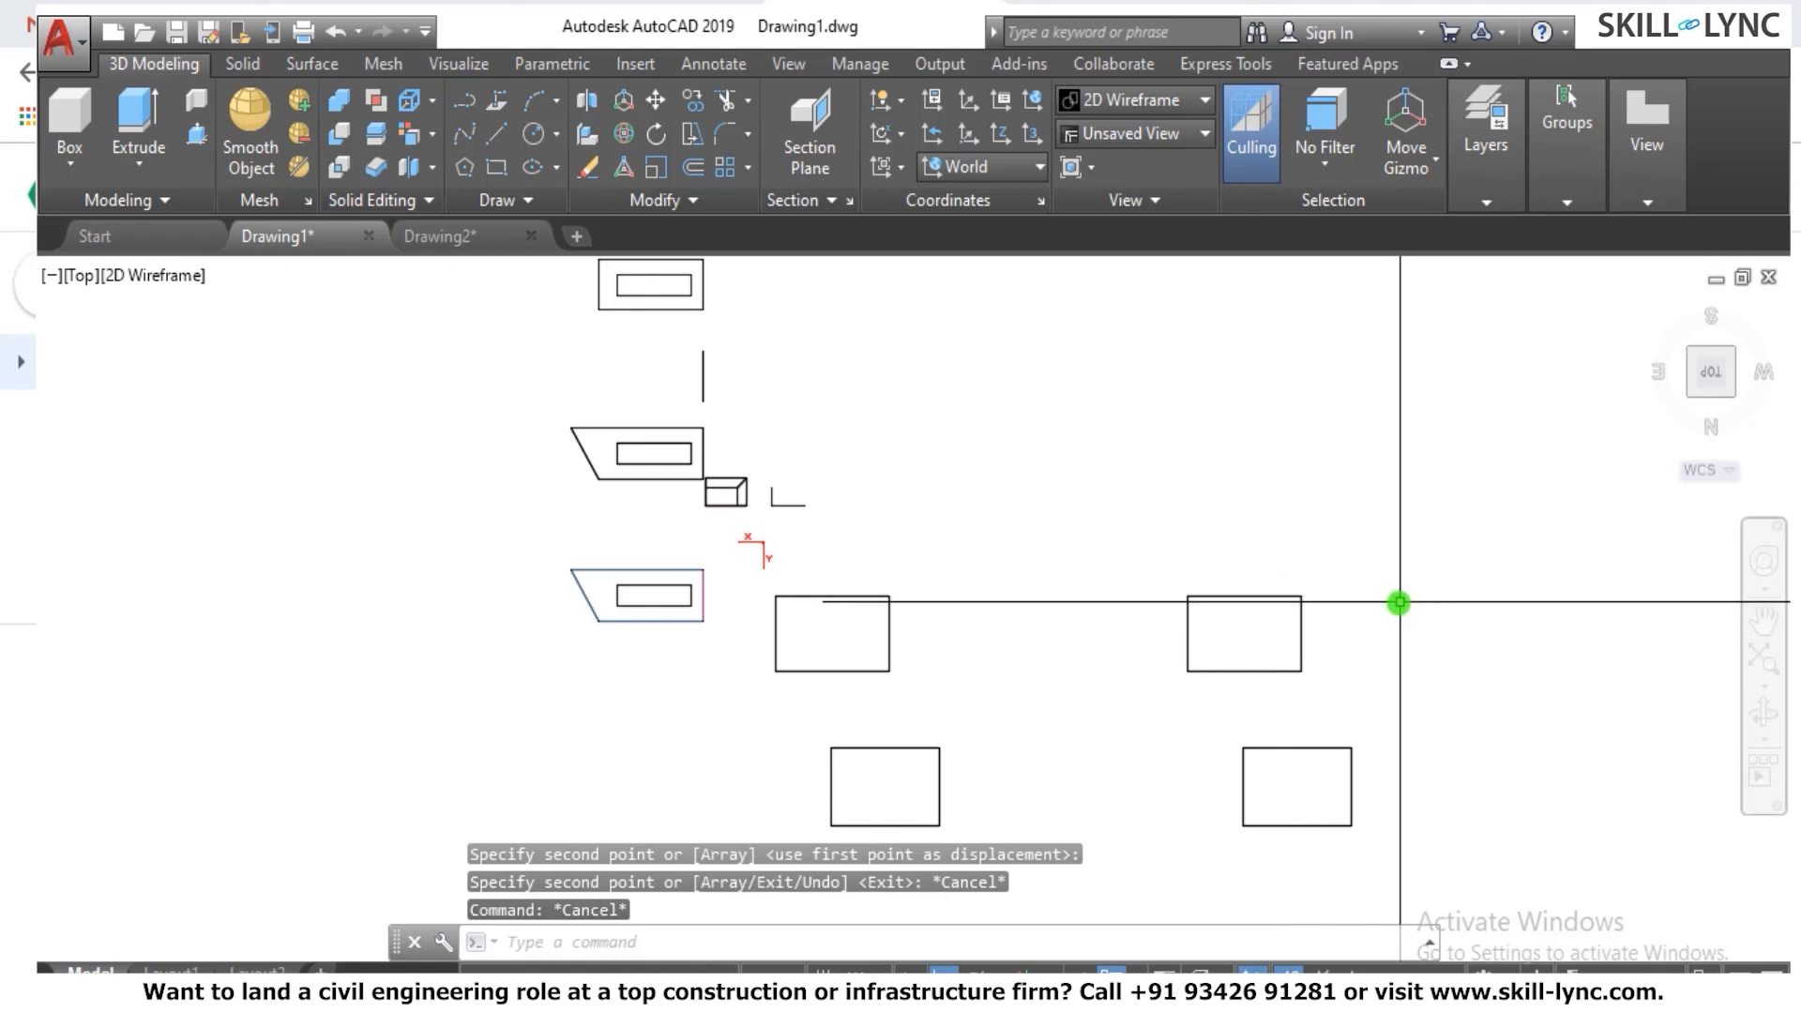
Move the copy of the second box straight toward the other copy so that the two partly overlap.
type("m")
key("Return")
left_click(1327, 808)
left_click(1255, 695)
key("Return")
left_click(1431, 724)
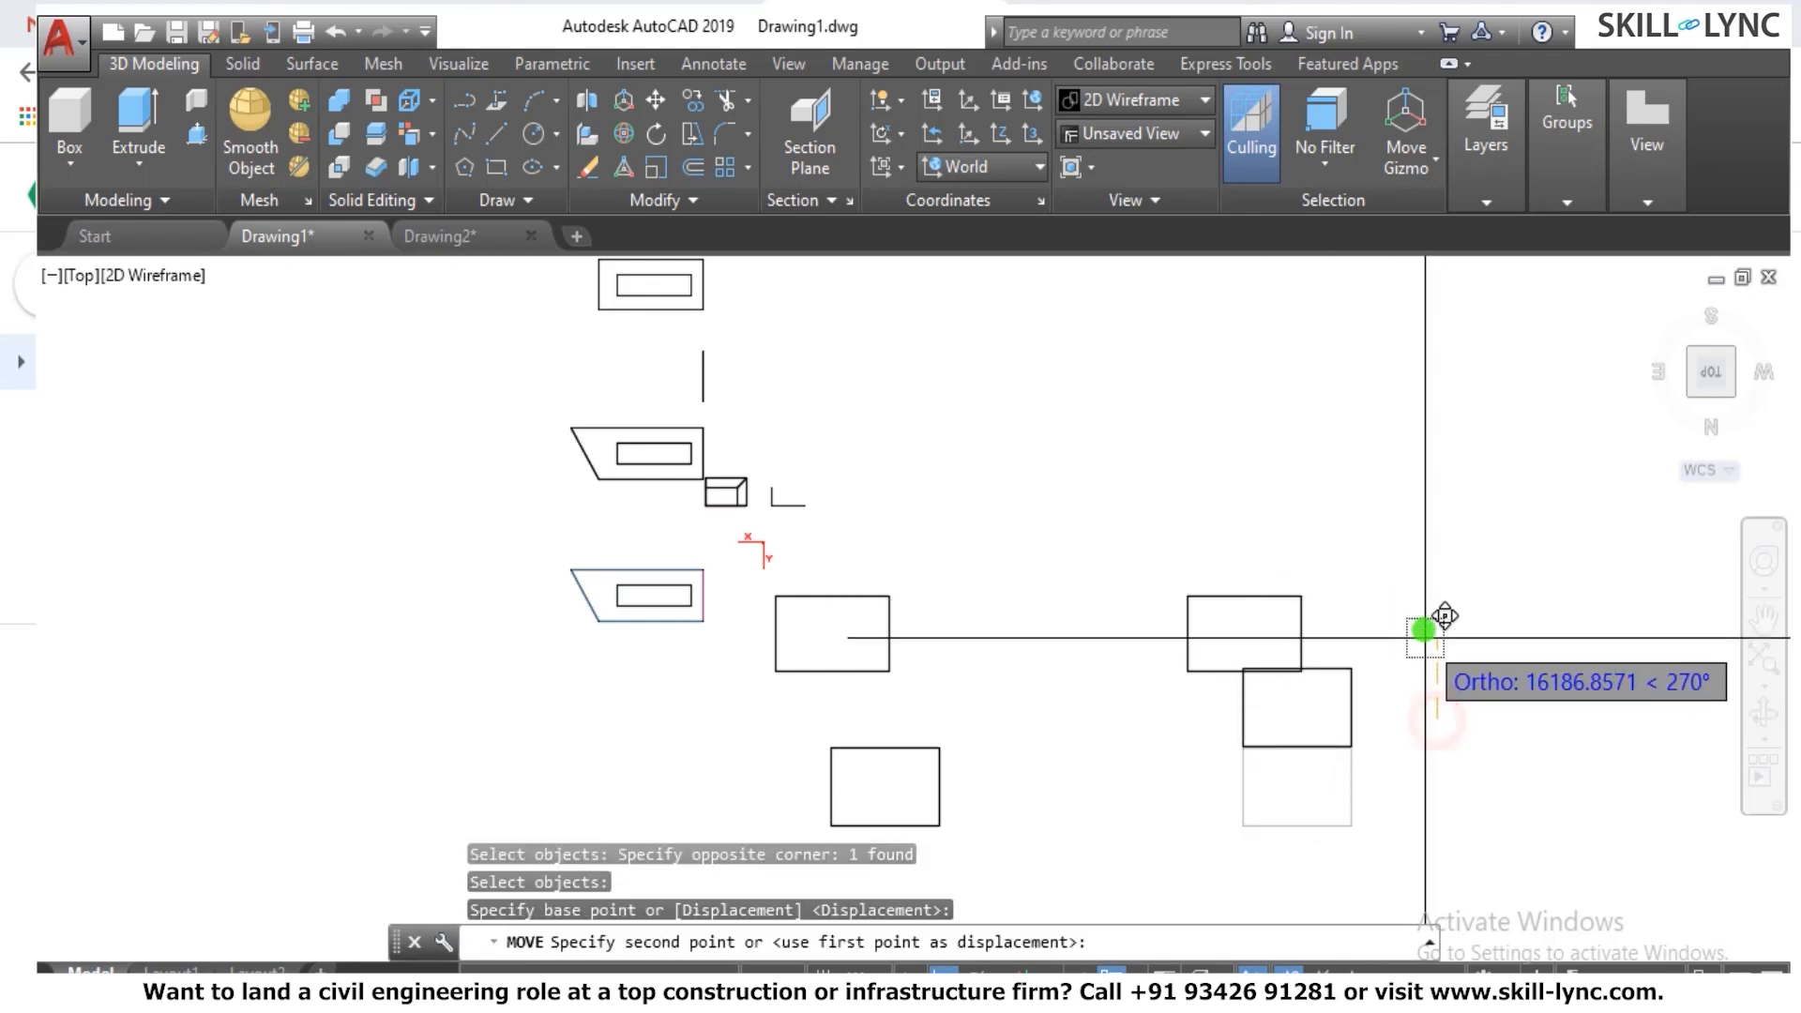
left_click(1426, 608)
key("Escape")
key("Escape")
Union the two partly overlapping copied boxes into a single solid.
type("uni")
key("Return")
left_click(1377, 794)
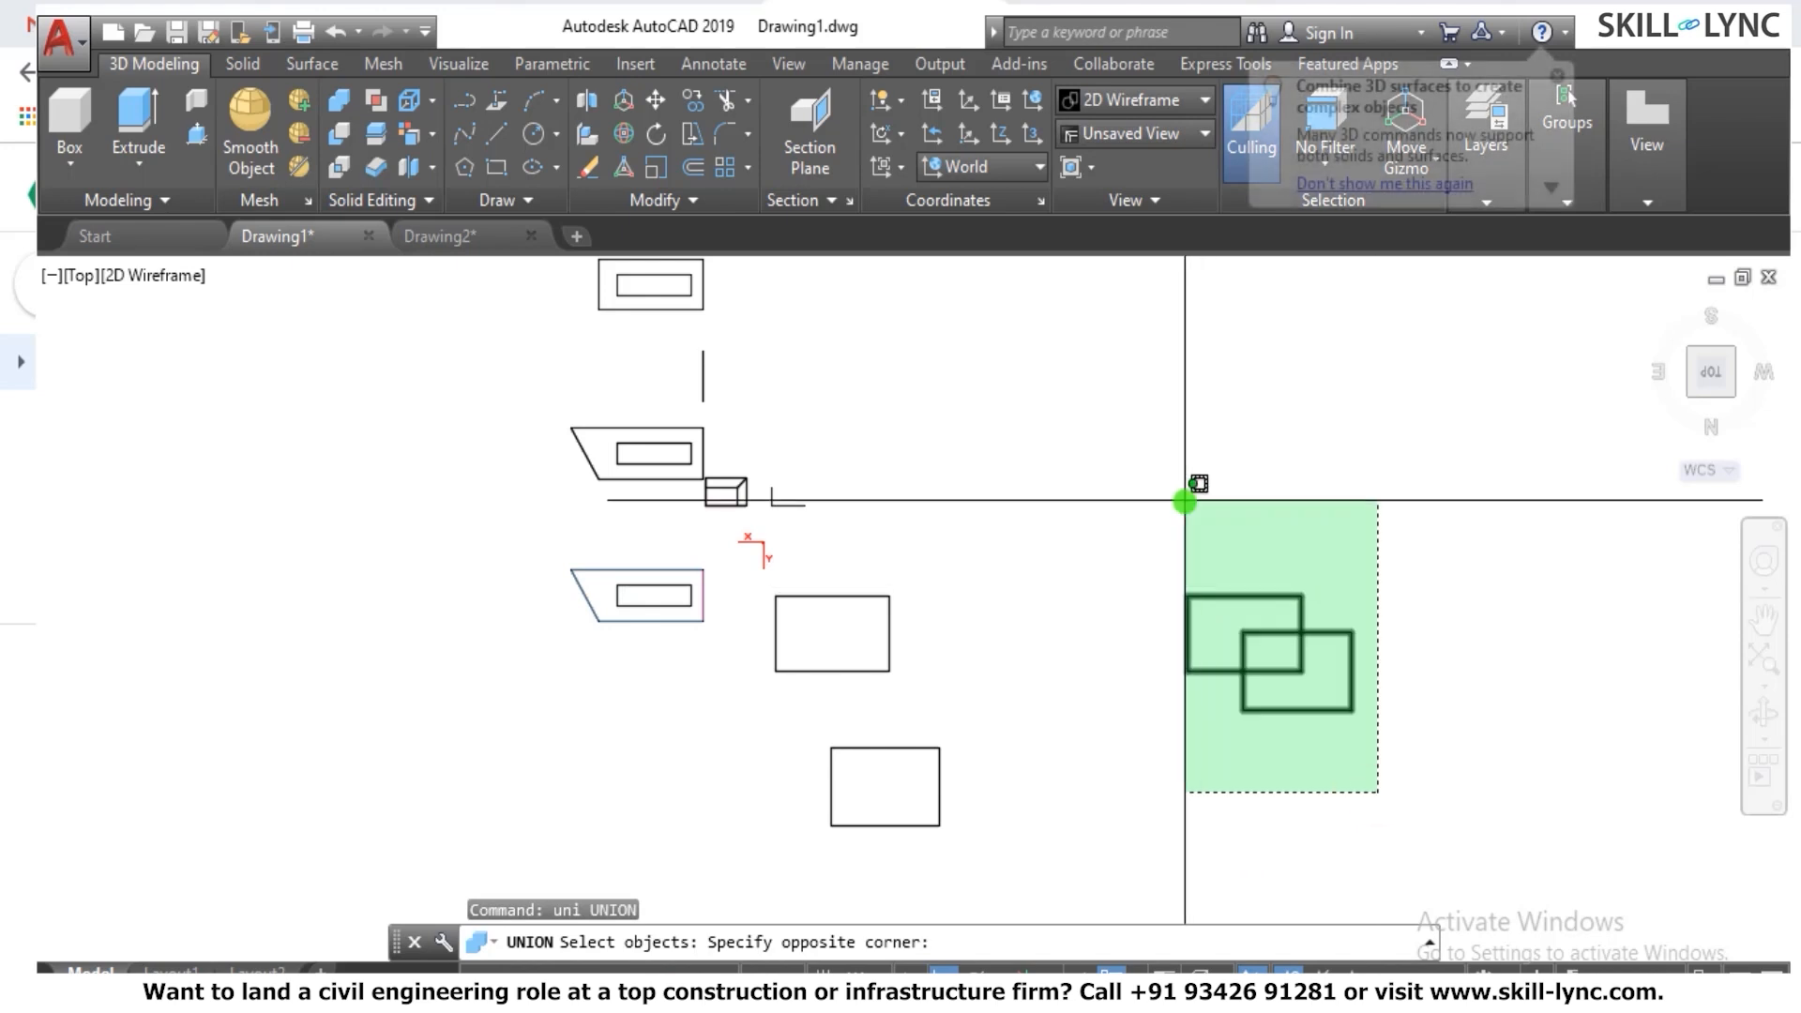
left_click(1185, 498)
key("Return")
Union the two original, non-touching boxes into one solid and inspect the results in an angled 3D view.
key("Return")
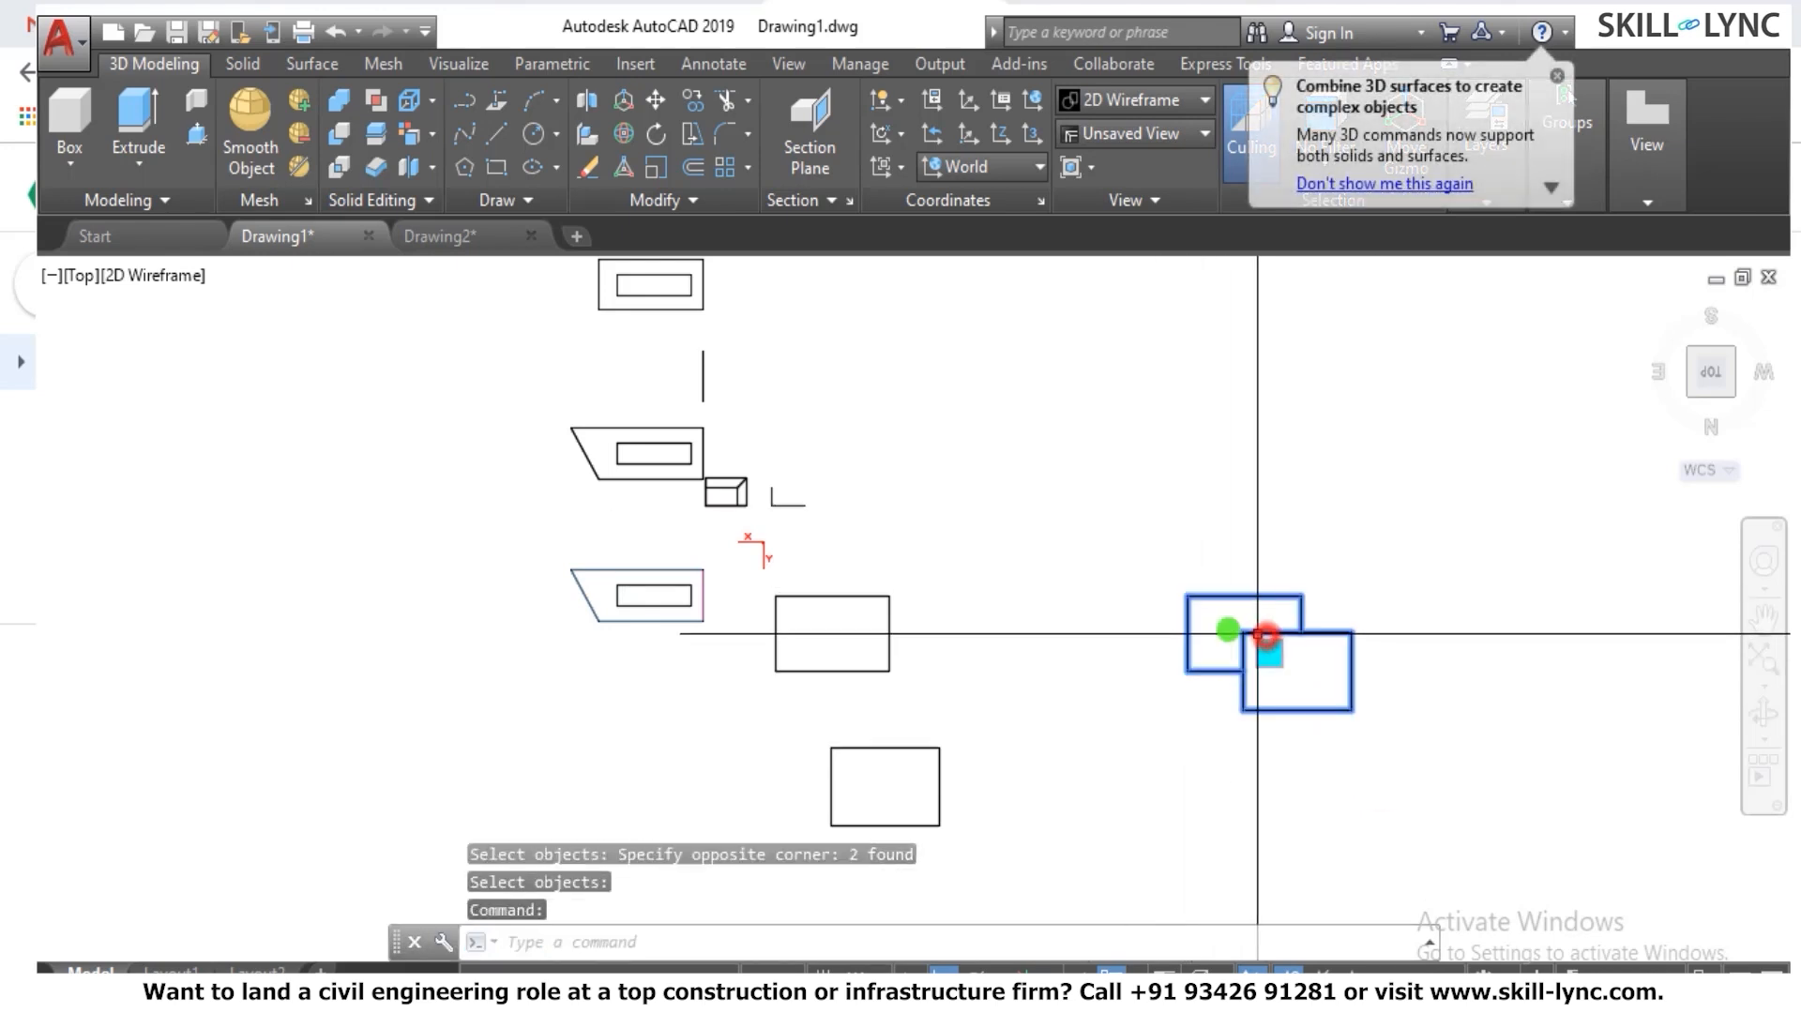
left_click(966, 800)
left_click(864, 619)
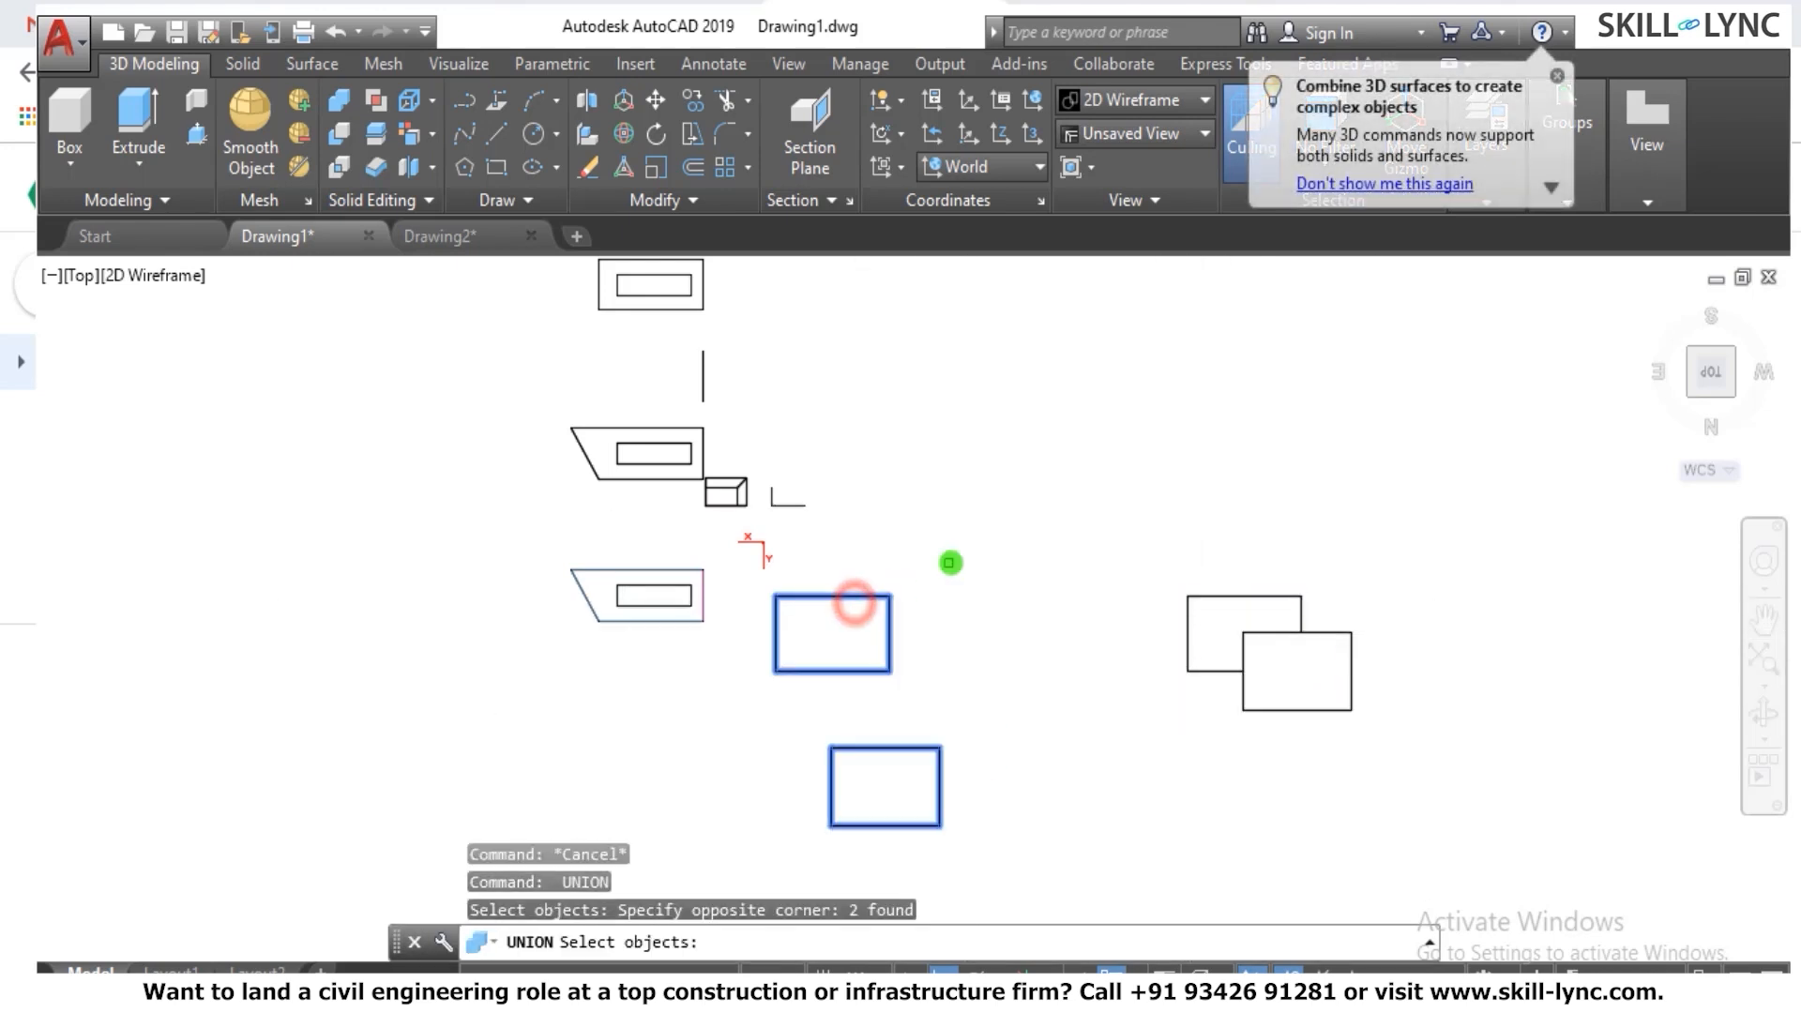
key("Return")
middle_click_drag(1631, 308, 1099, 581, "shift")
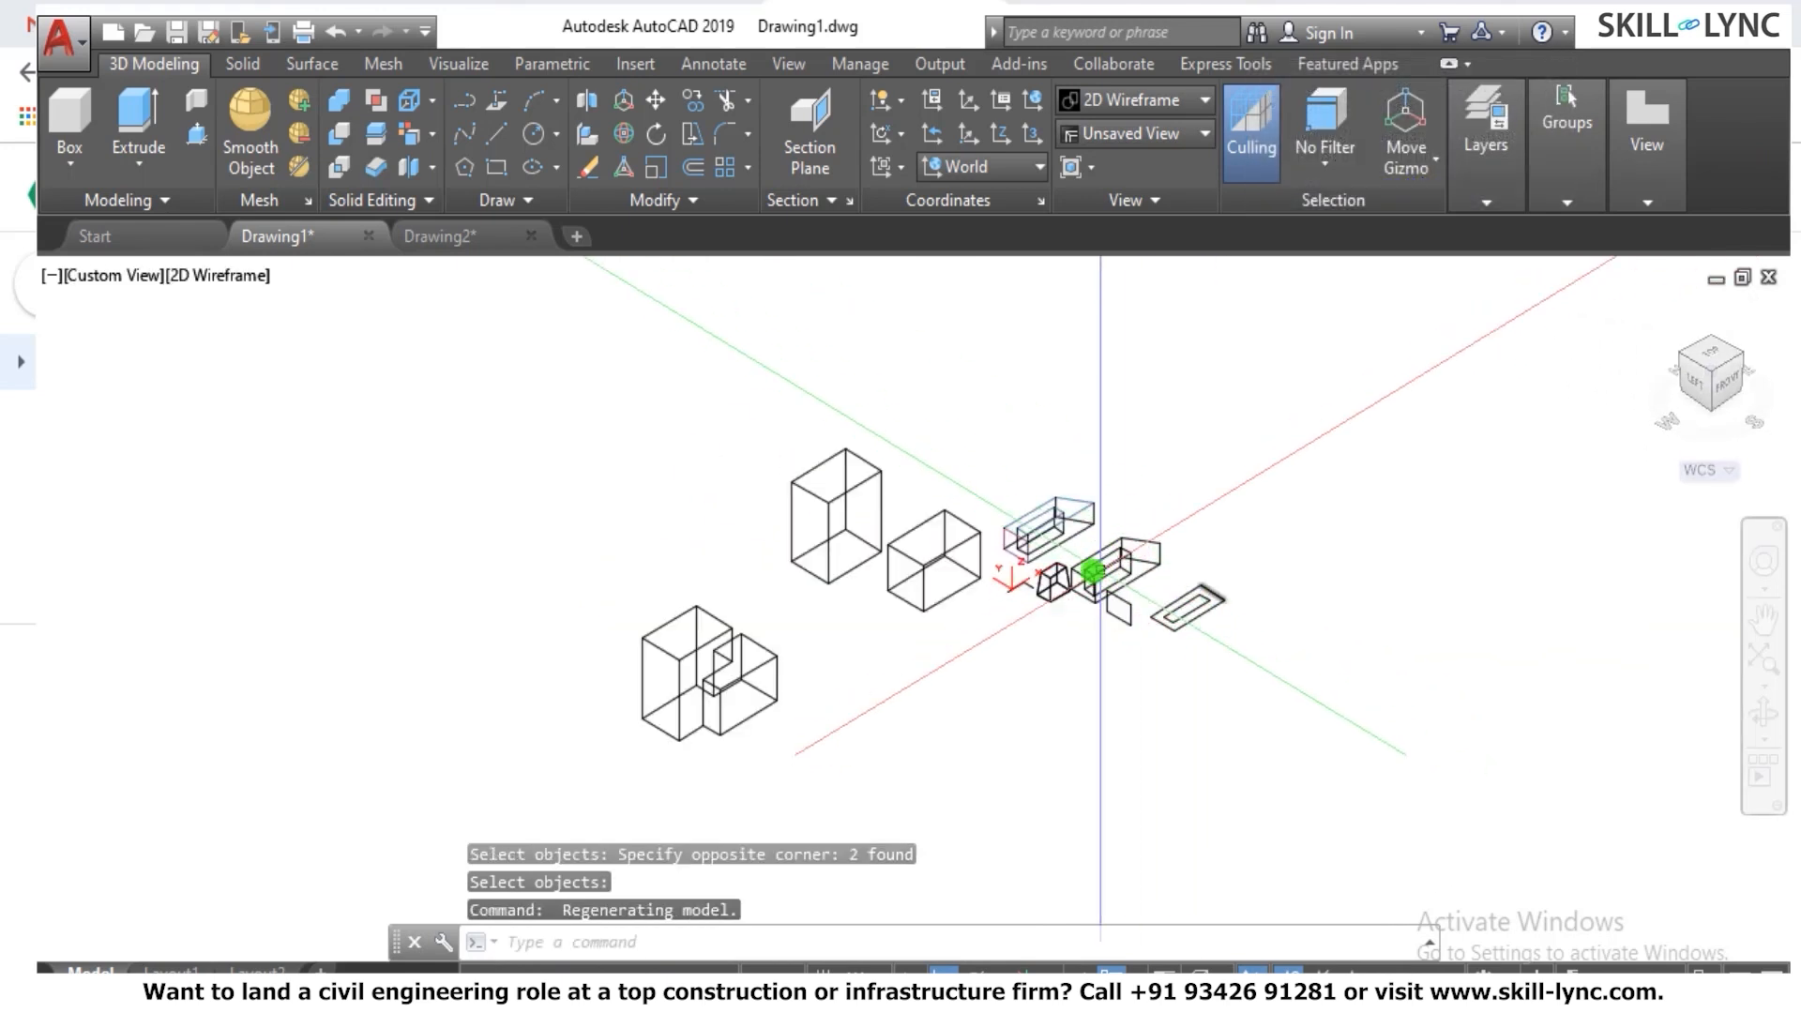
scroll(711, 534, "up", 4)
scroll(899, 512, "down", 4)
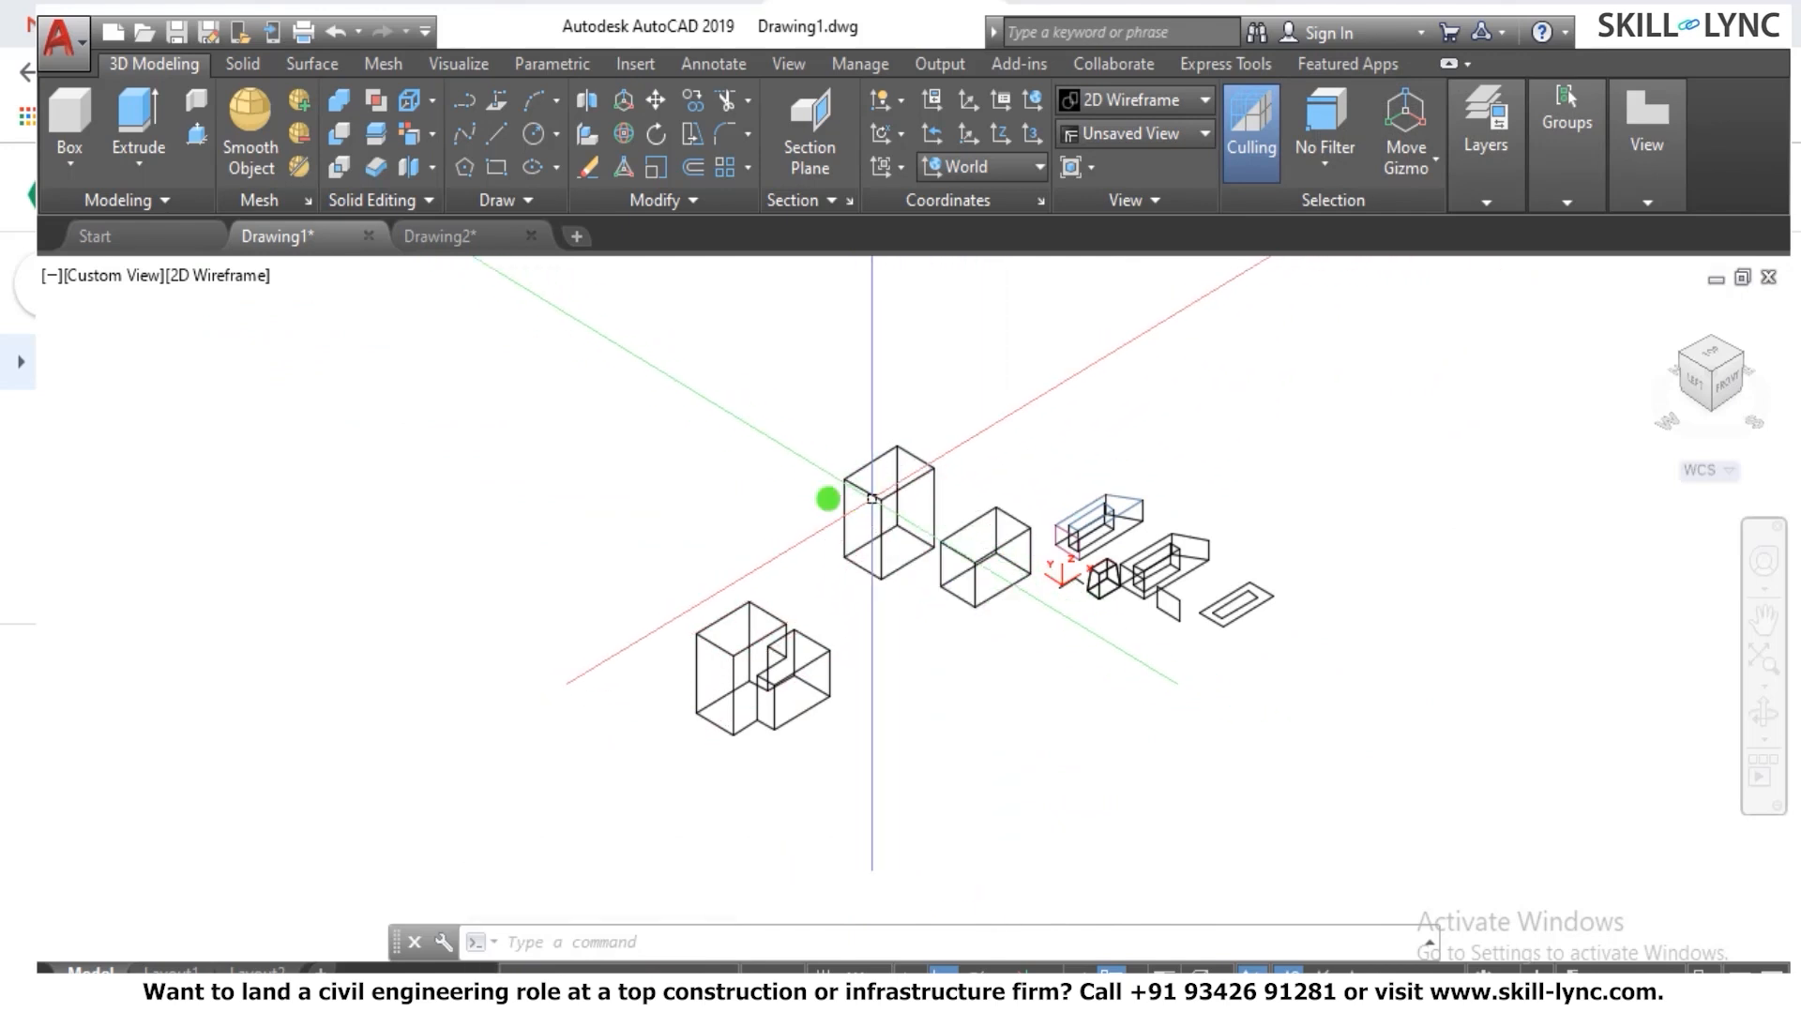
Separate the united non-touching boxes into independent solids with the SOLIDEDIT body option seParate solids.
key("Escape")
type("solidedi")
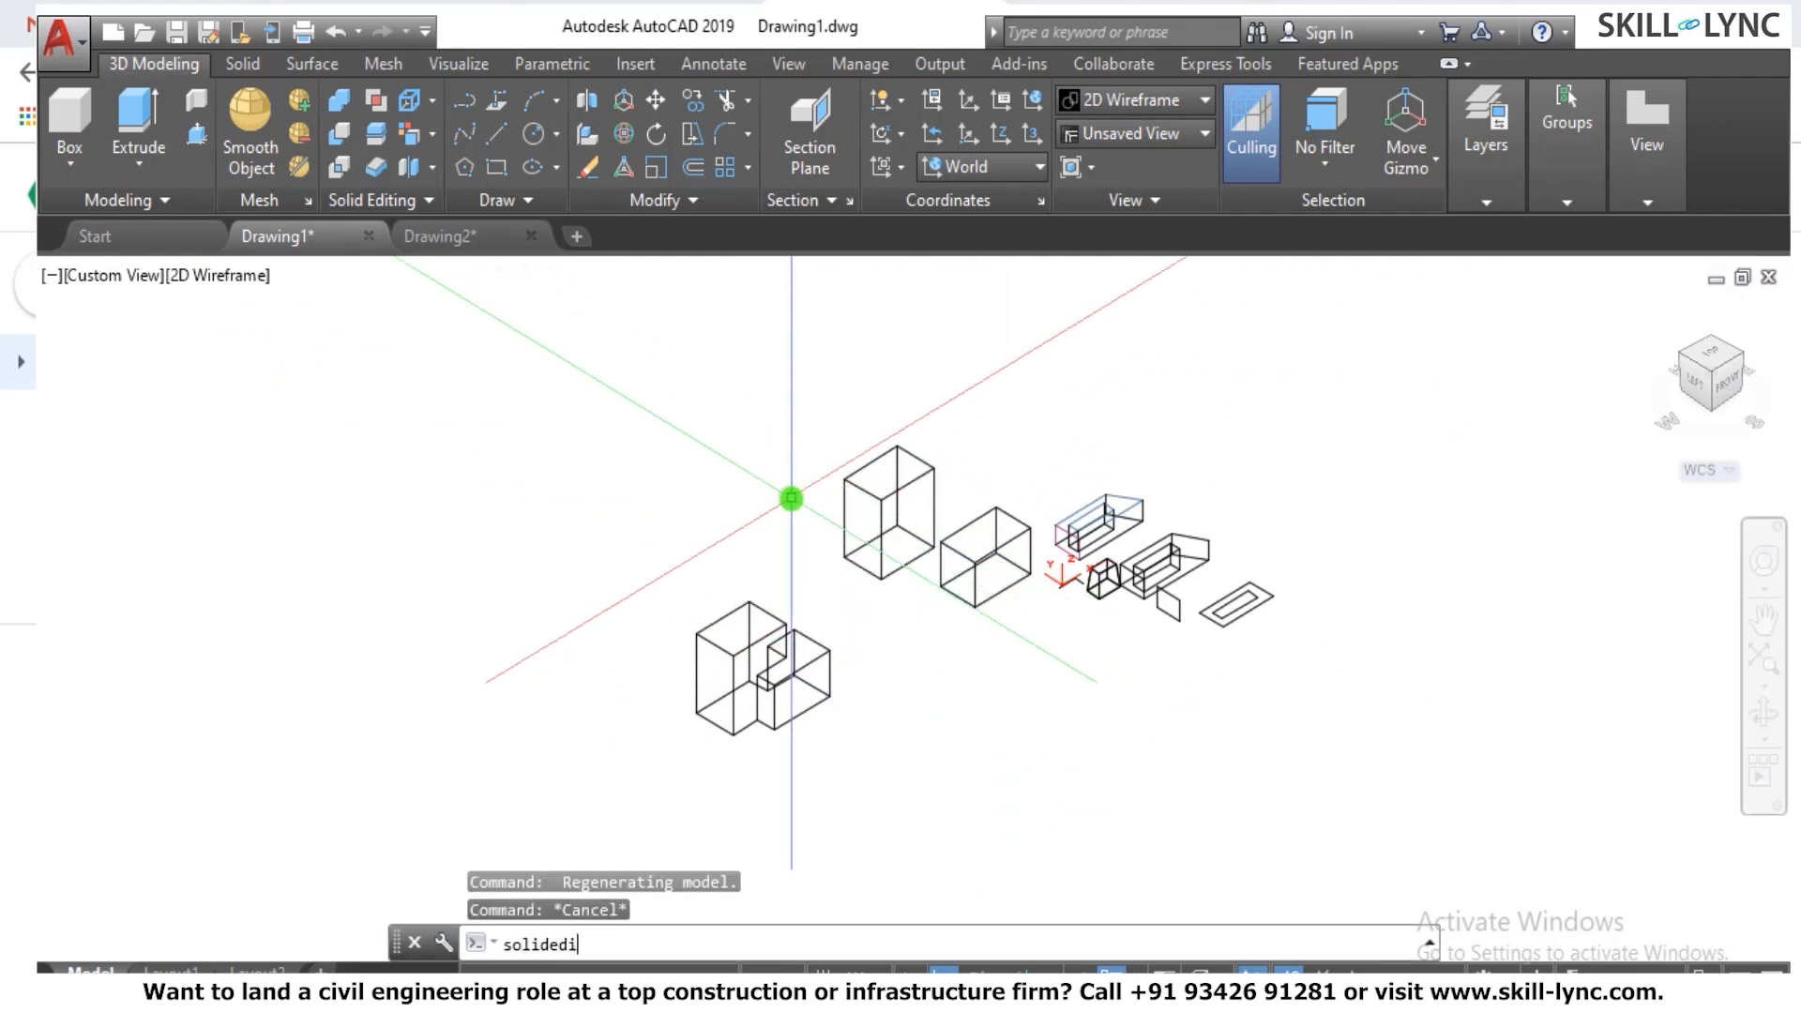
type("t")
key("Return")
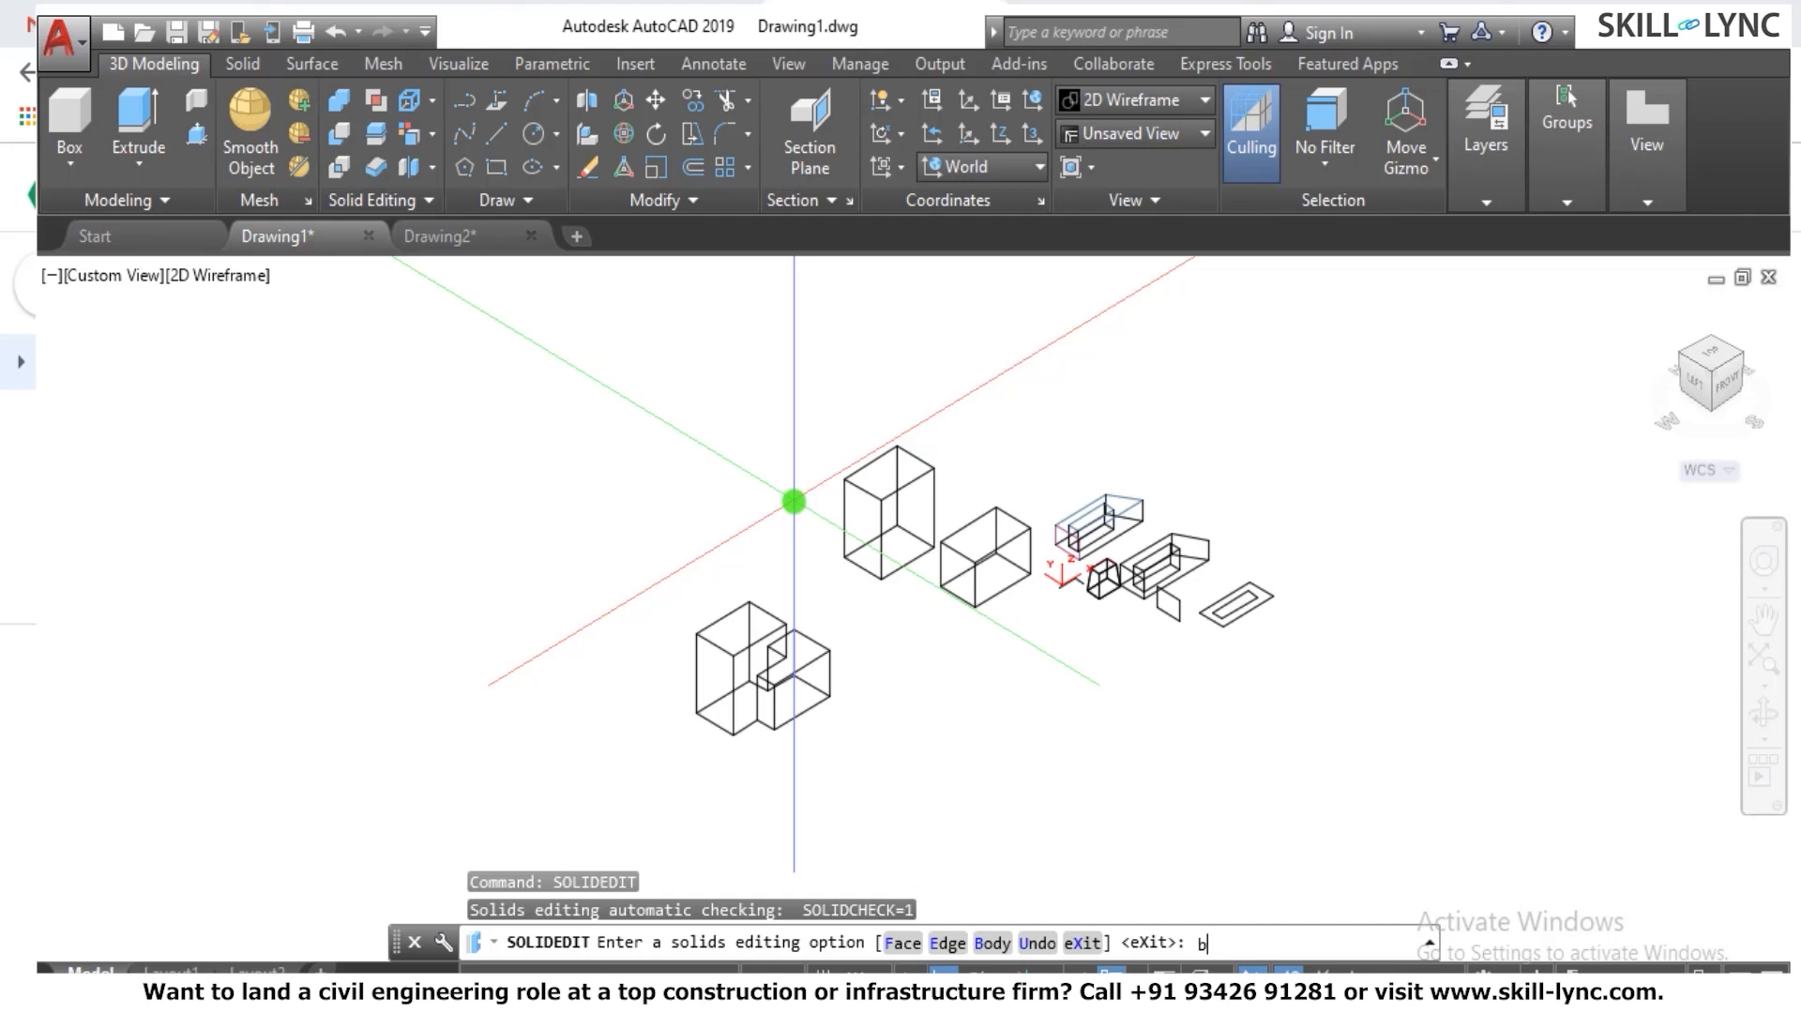
type("b")
key("Return")
left_click(695, 944)
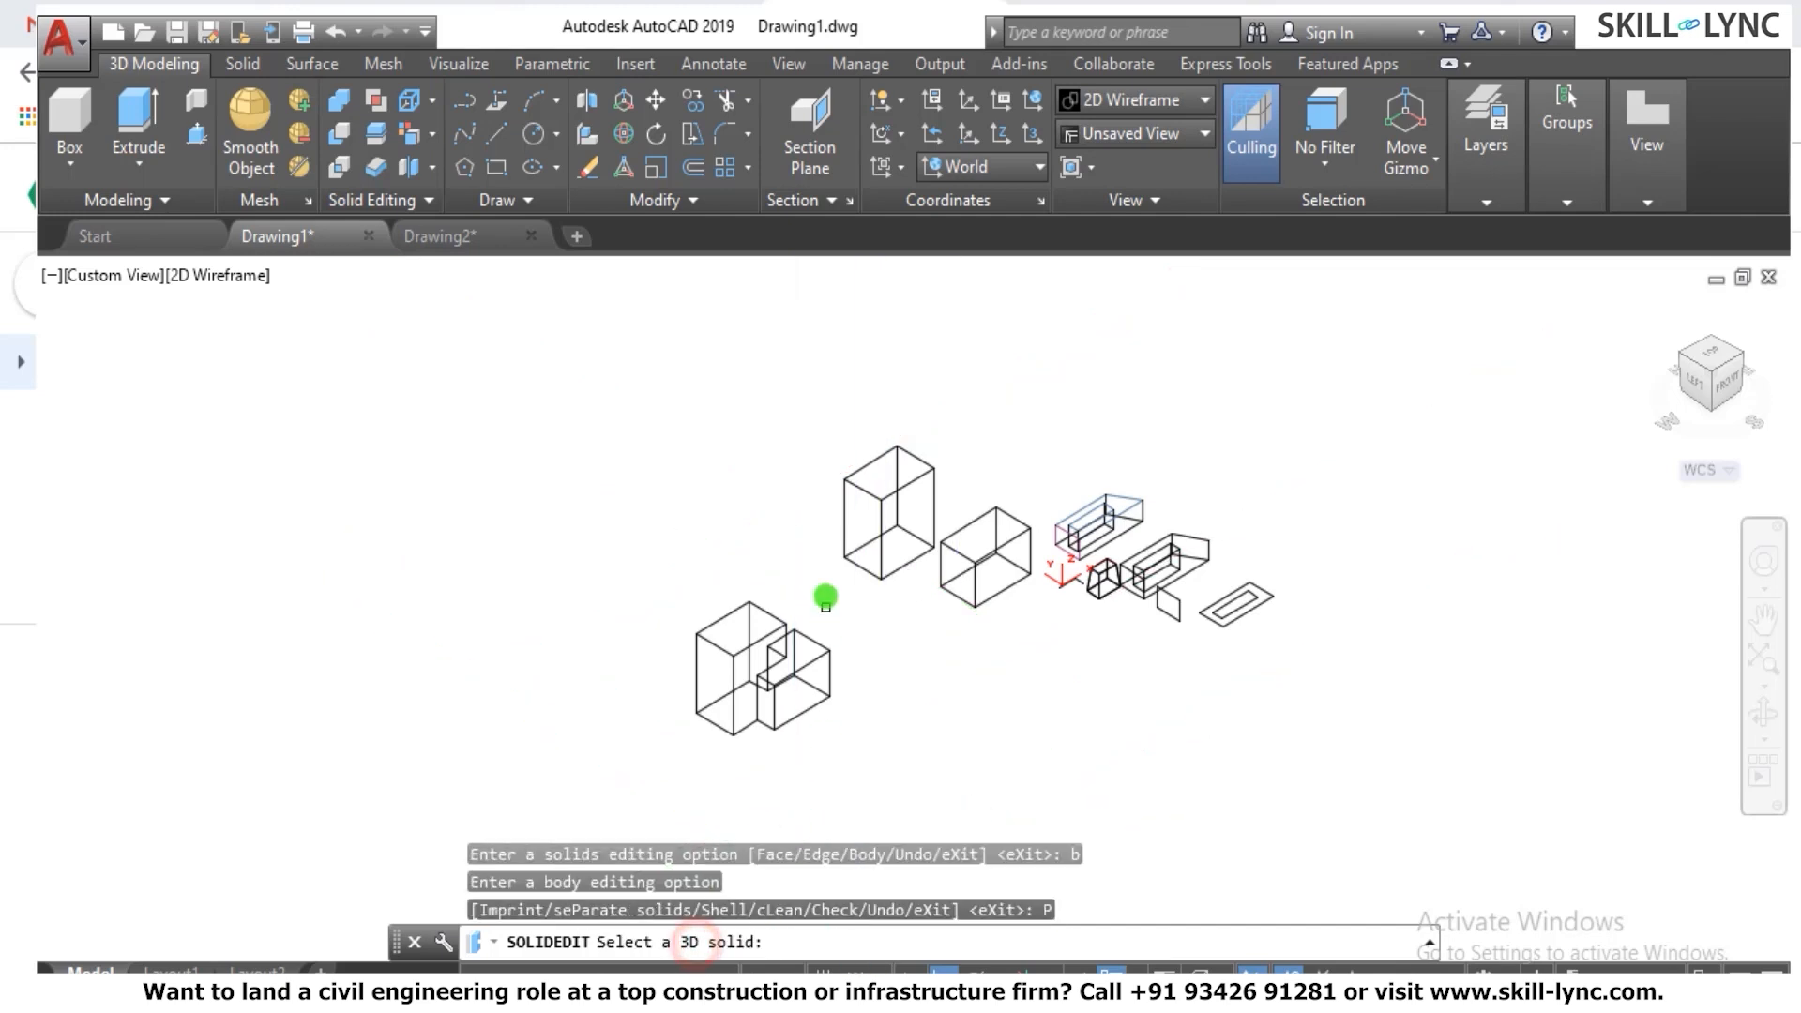
left_click(899, 480)
right_click(924, 394)
left_click(947, 396)
right_click(884, 504)
left_click(924, 514)
key("Escape")
key("Escape")
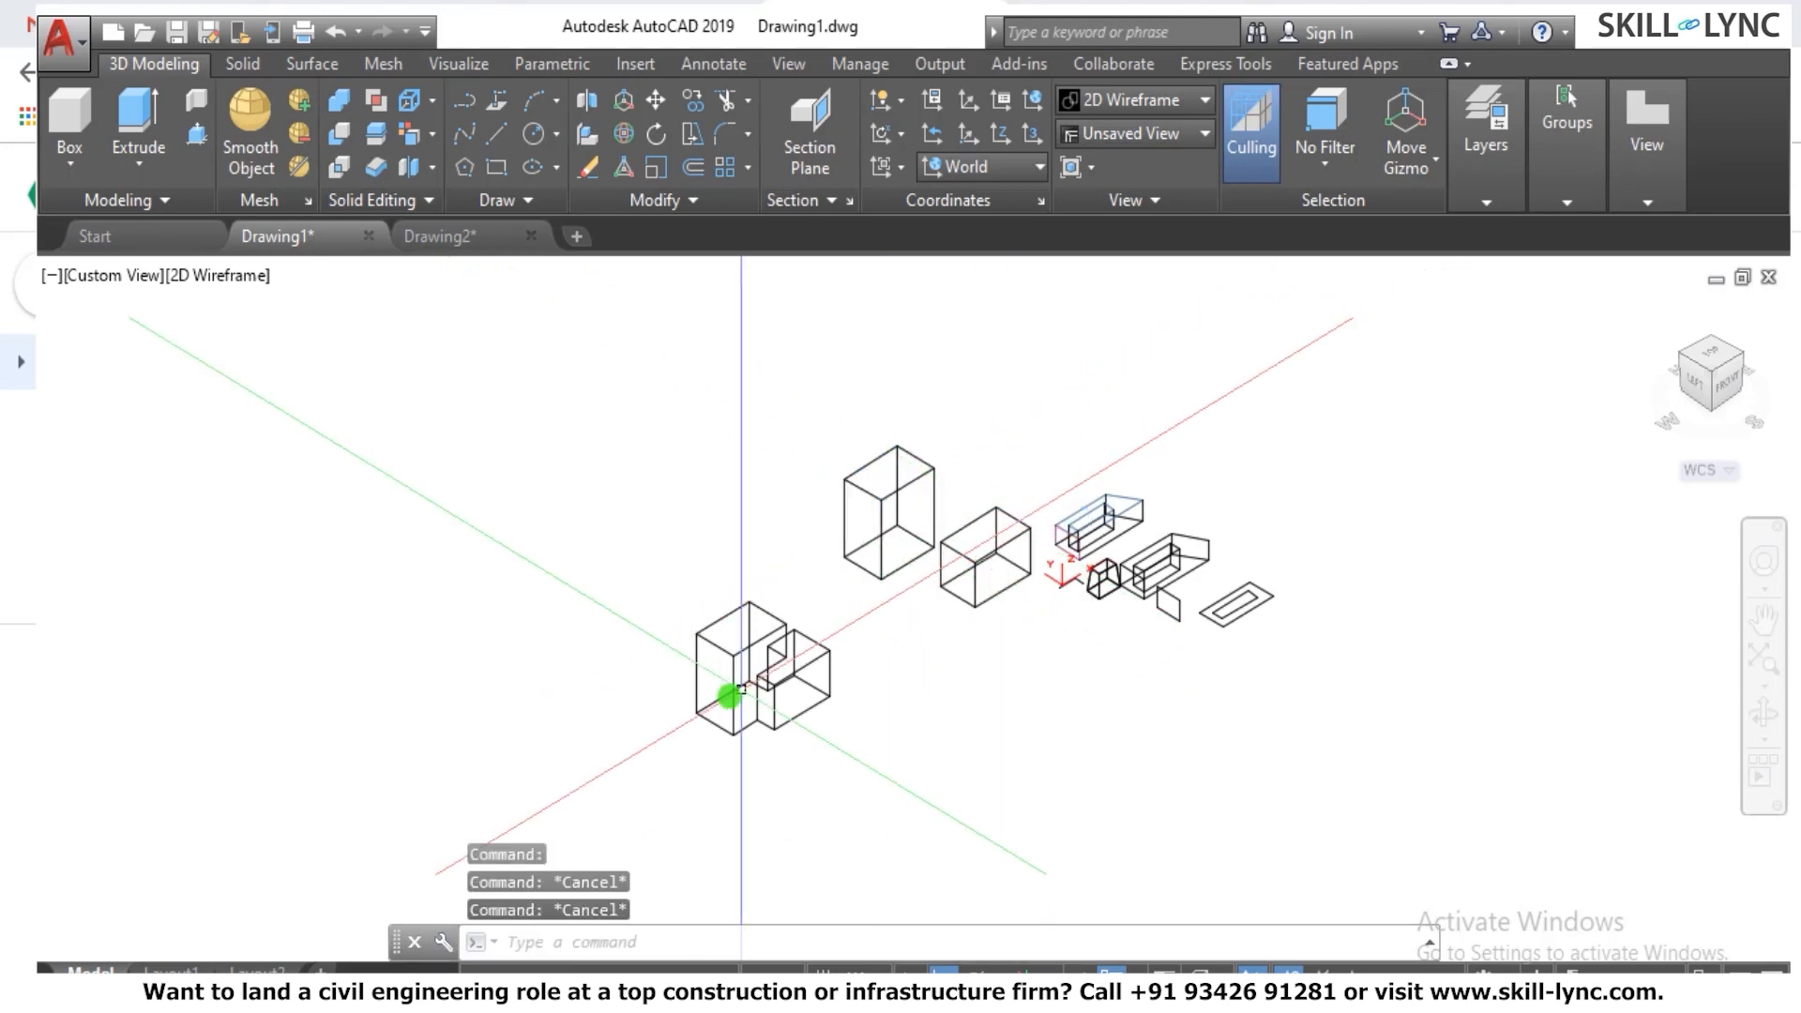
Try to separate the united overlapping boxes with the SOLIDEDIT body option seParate solids, and leave the command.
scroll(736, 712, "up", 4)
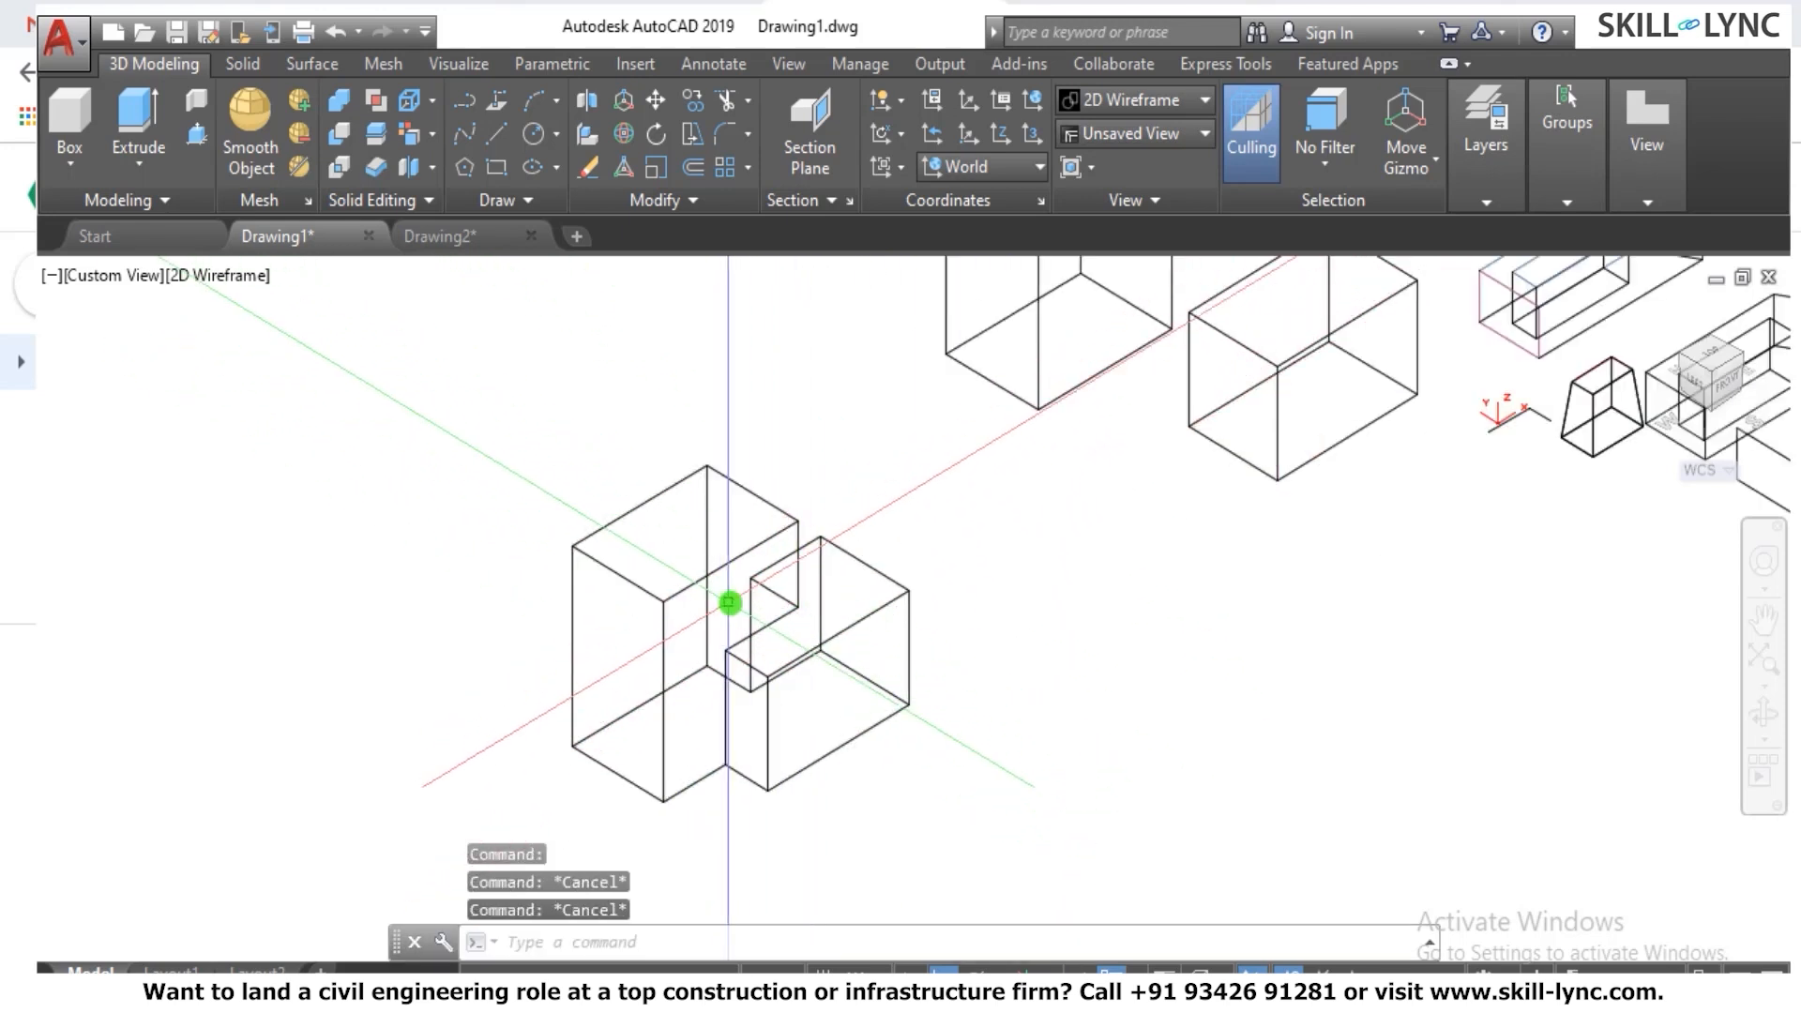
key("Escape")
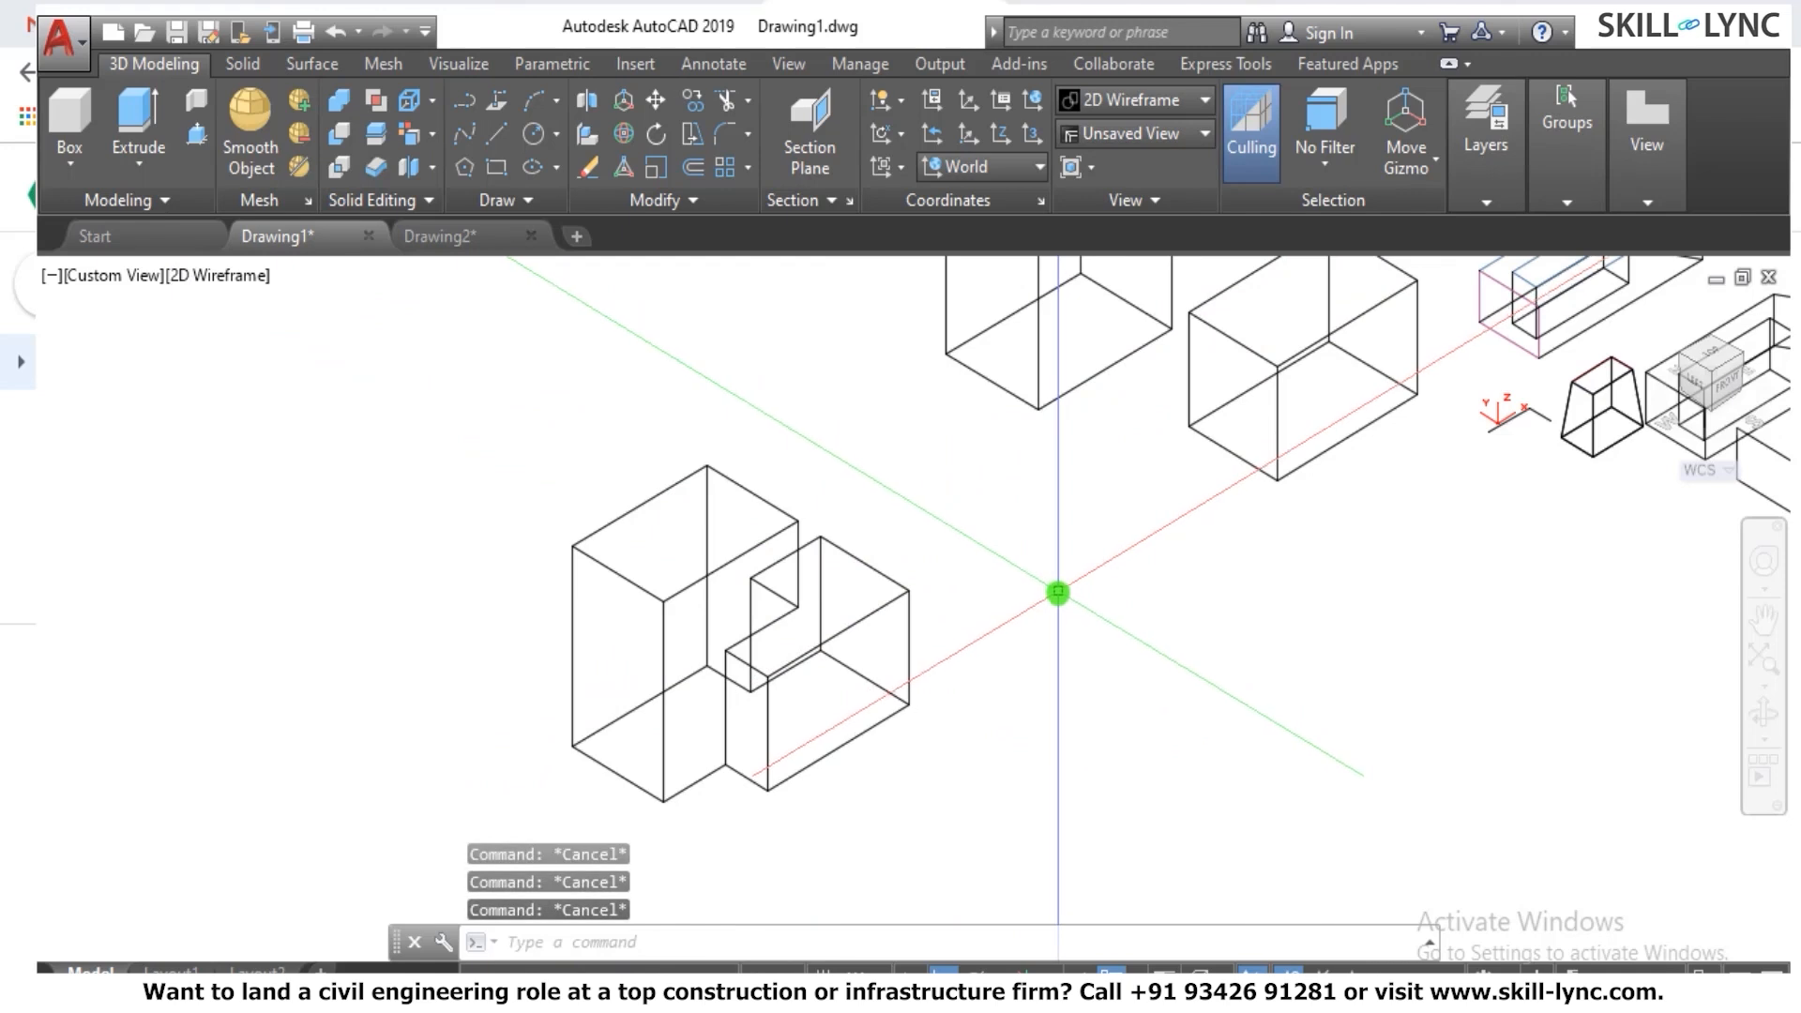
type("solidedit")
key("Return")
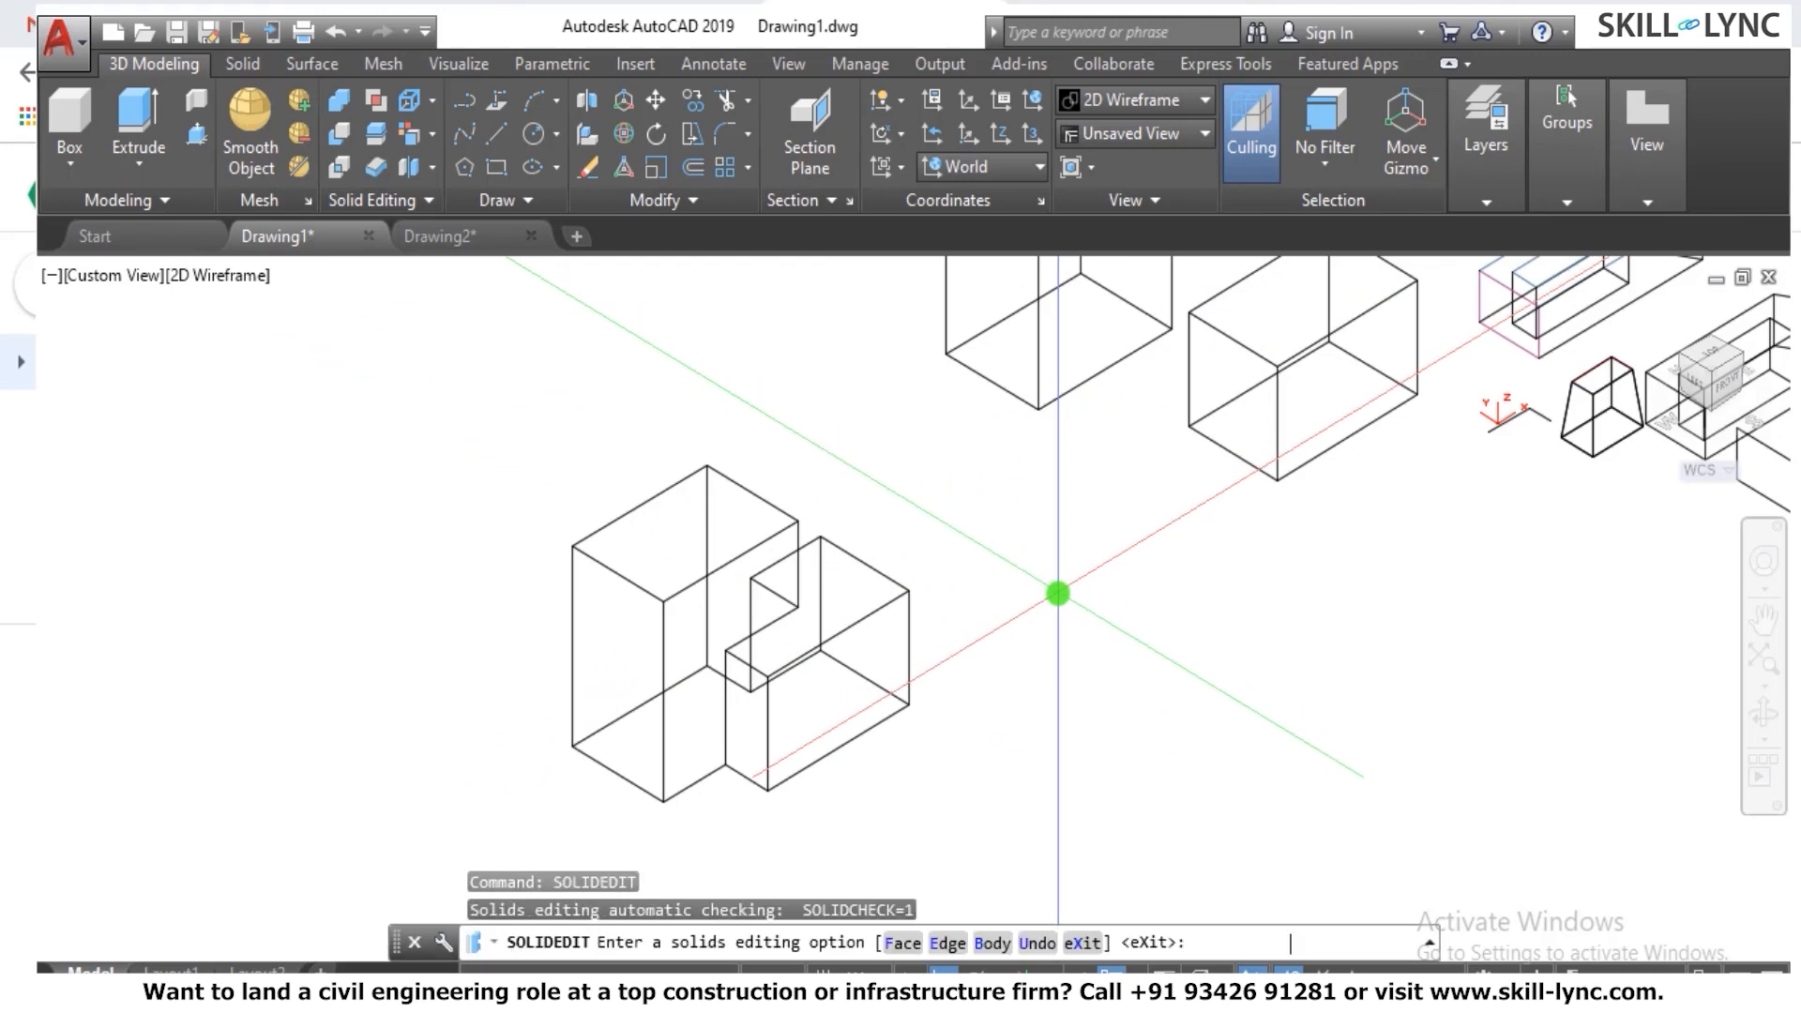
type("b")
key("Return")
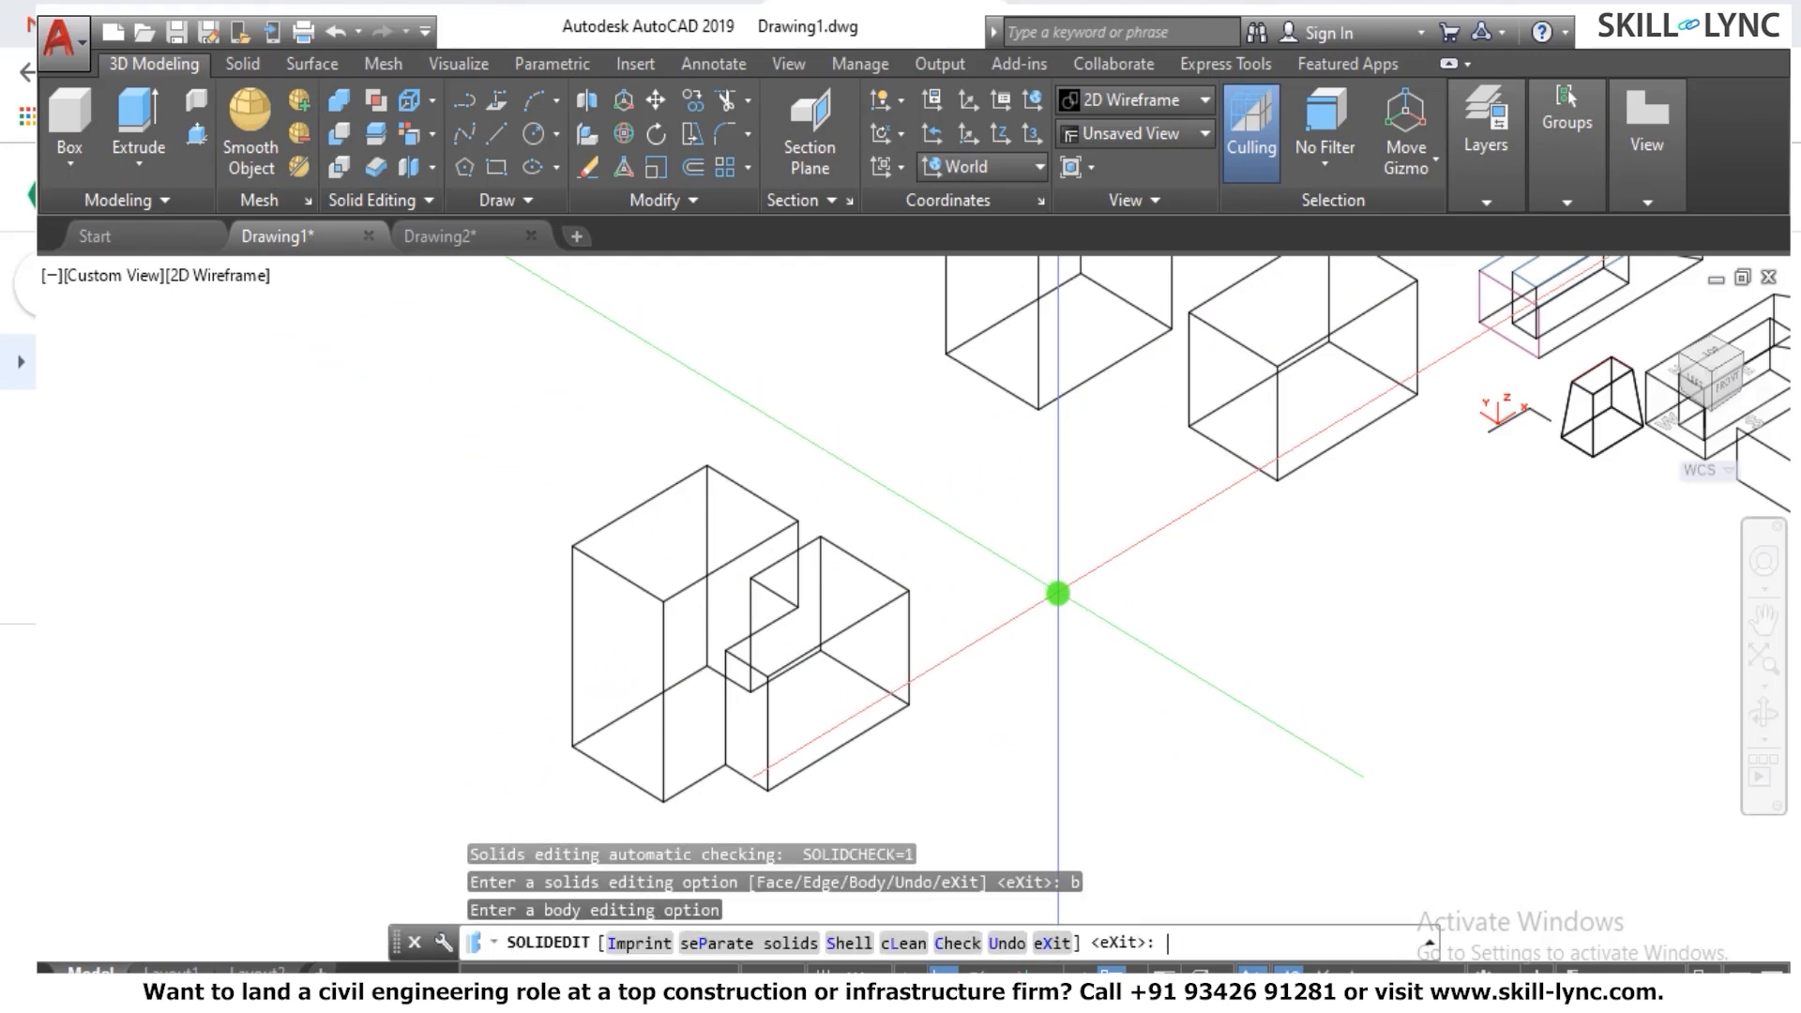
type("p")
key("Return")
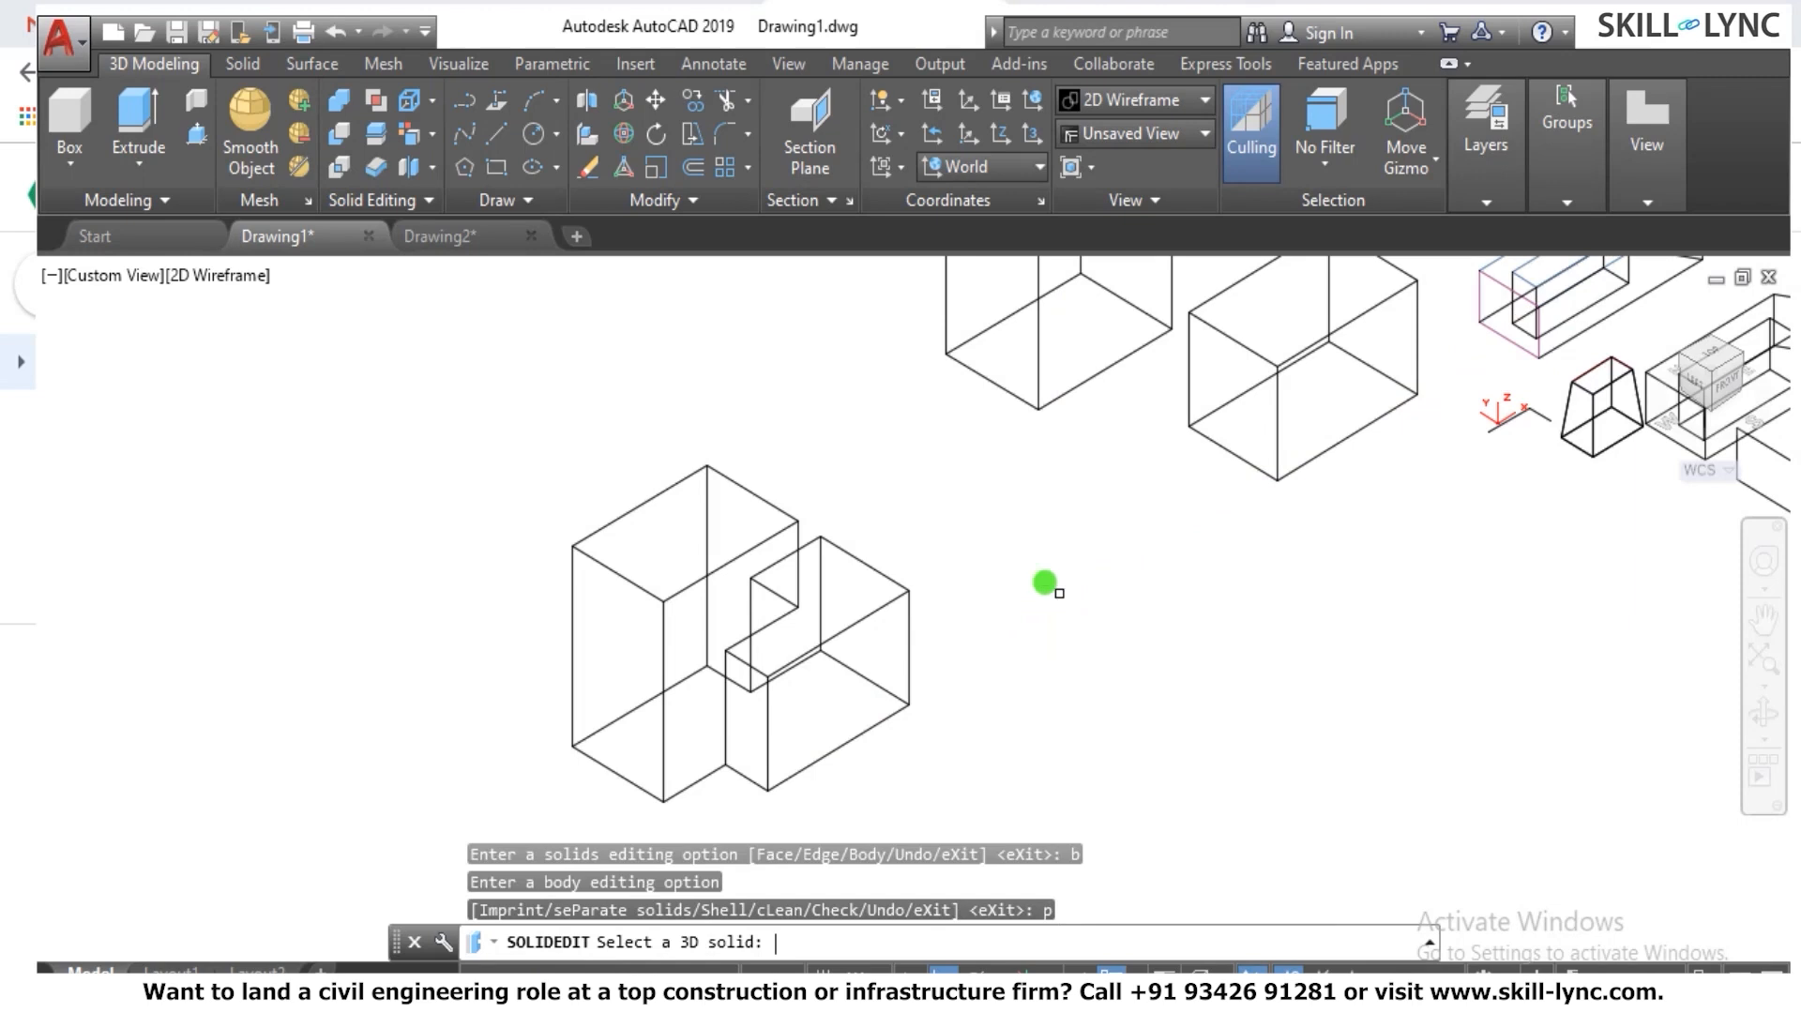
left_click(895, 603)
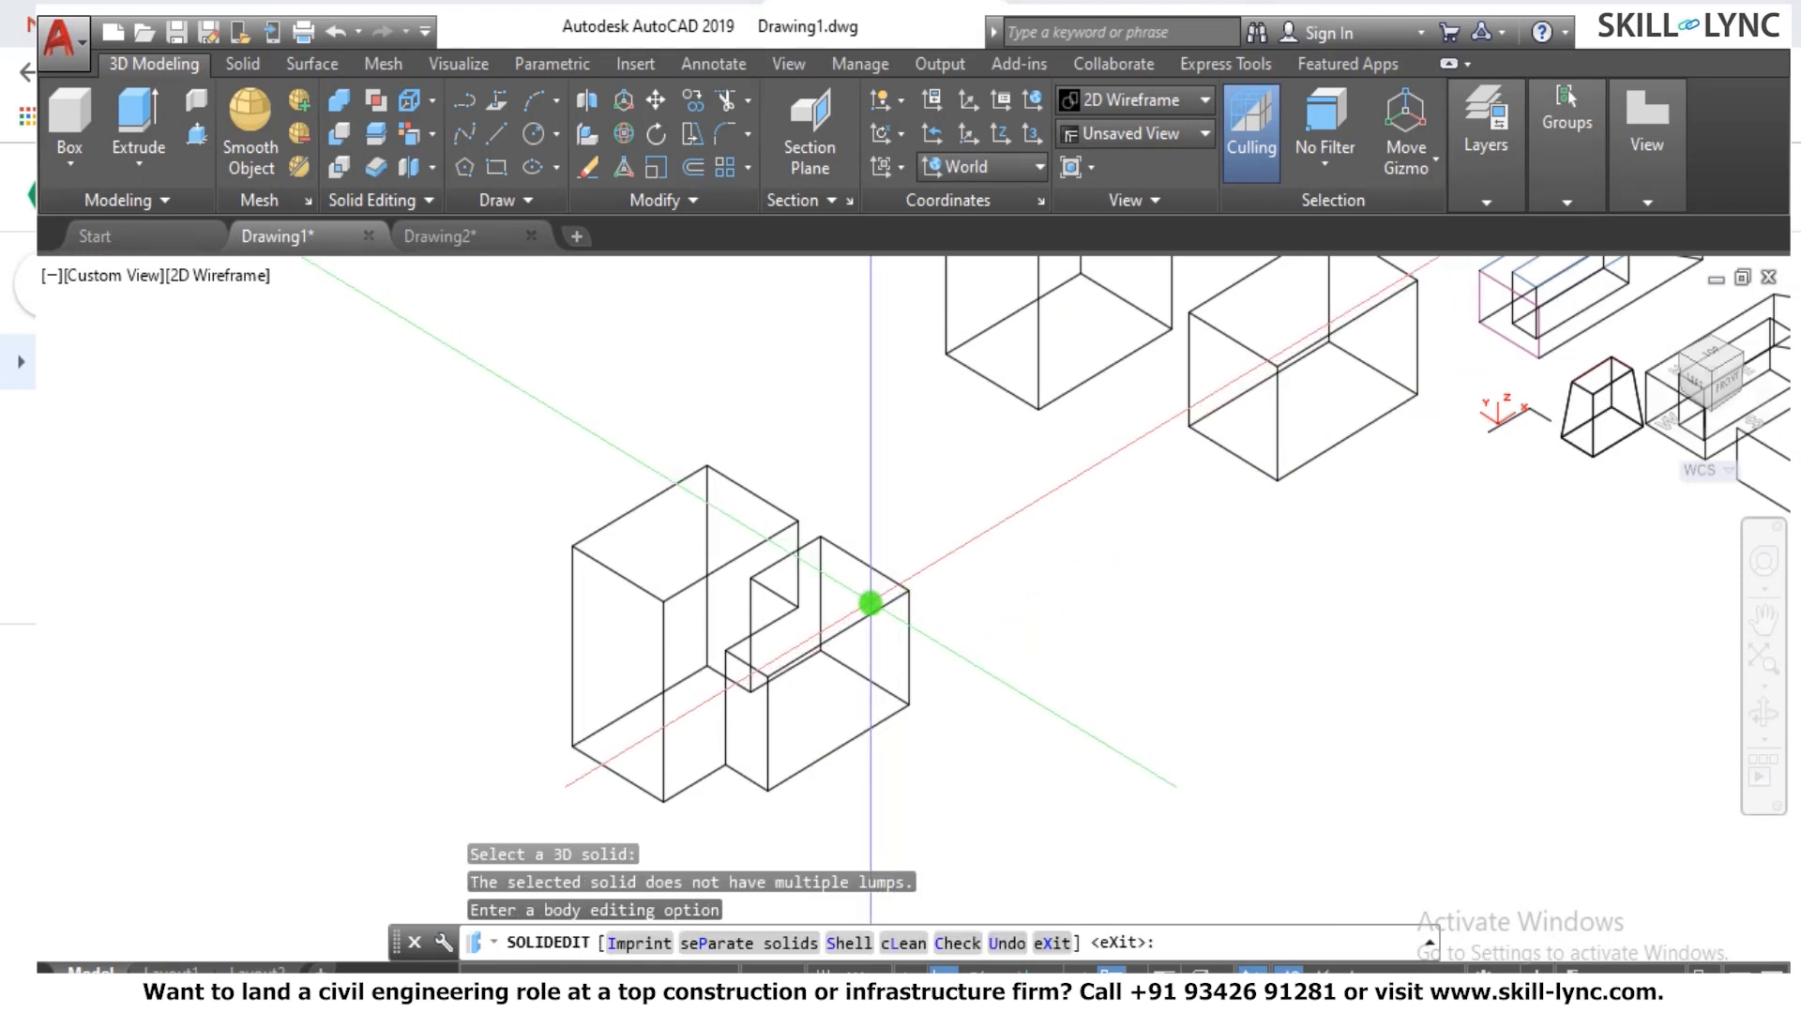
right_click(871, 597)
left_click(979, 152)
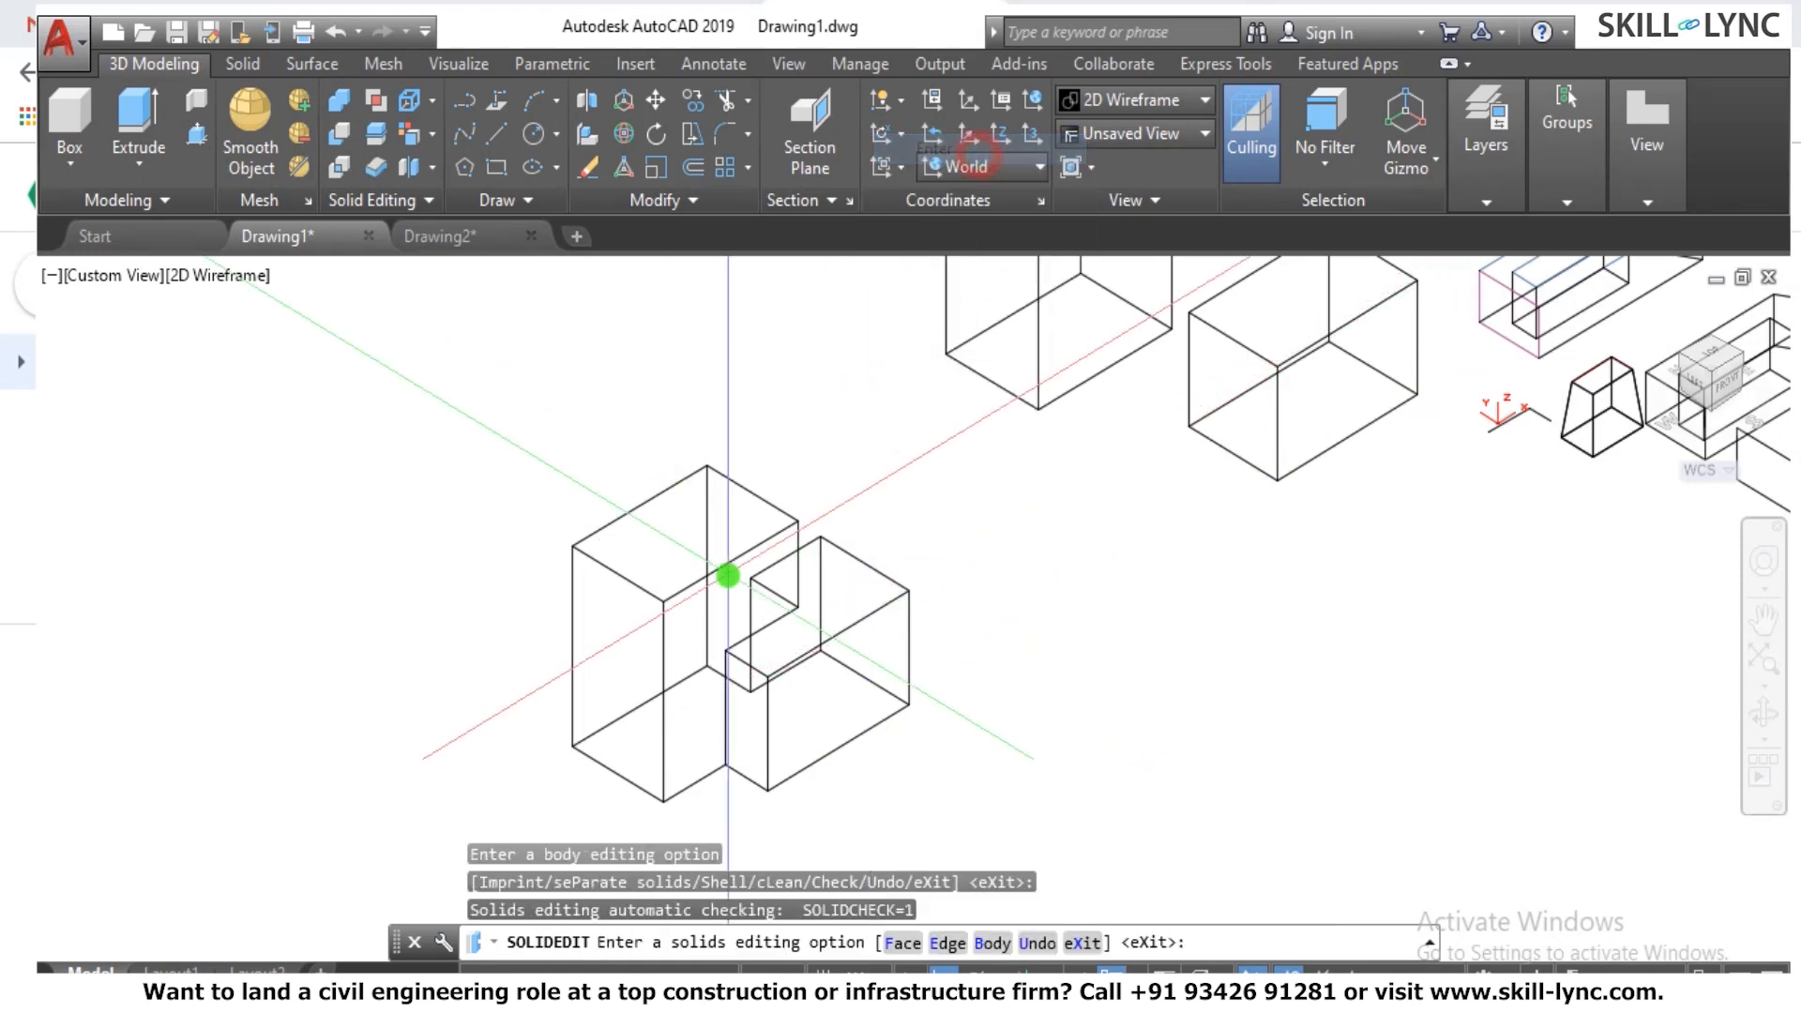
right_click(709, 565)
left_click(725, 579)
key("Return")
left_click(675, 571)
key("Escape")
scroll(788, 593, "down", 3)
key("Escape")
key("Escape")
scroll(968, 619, "up", 2)
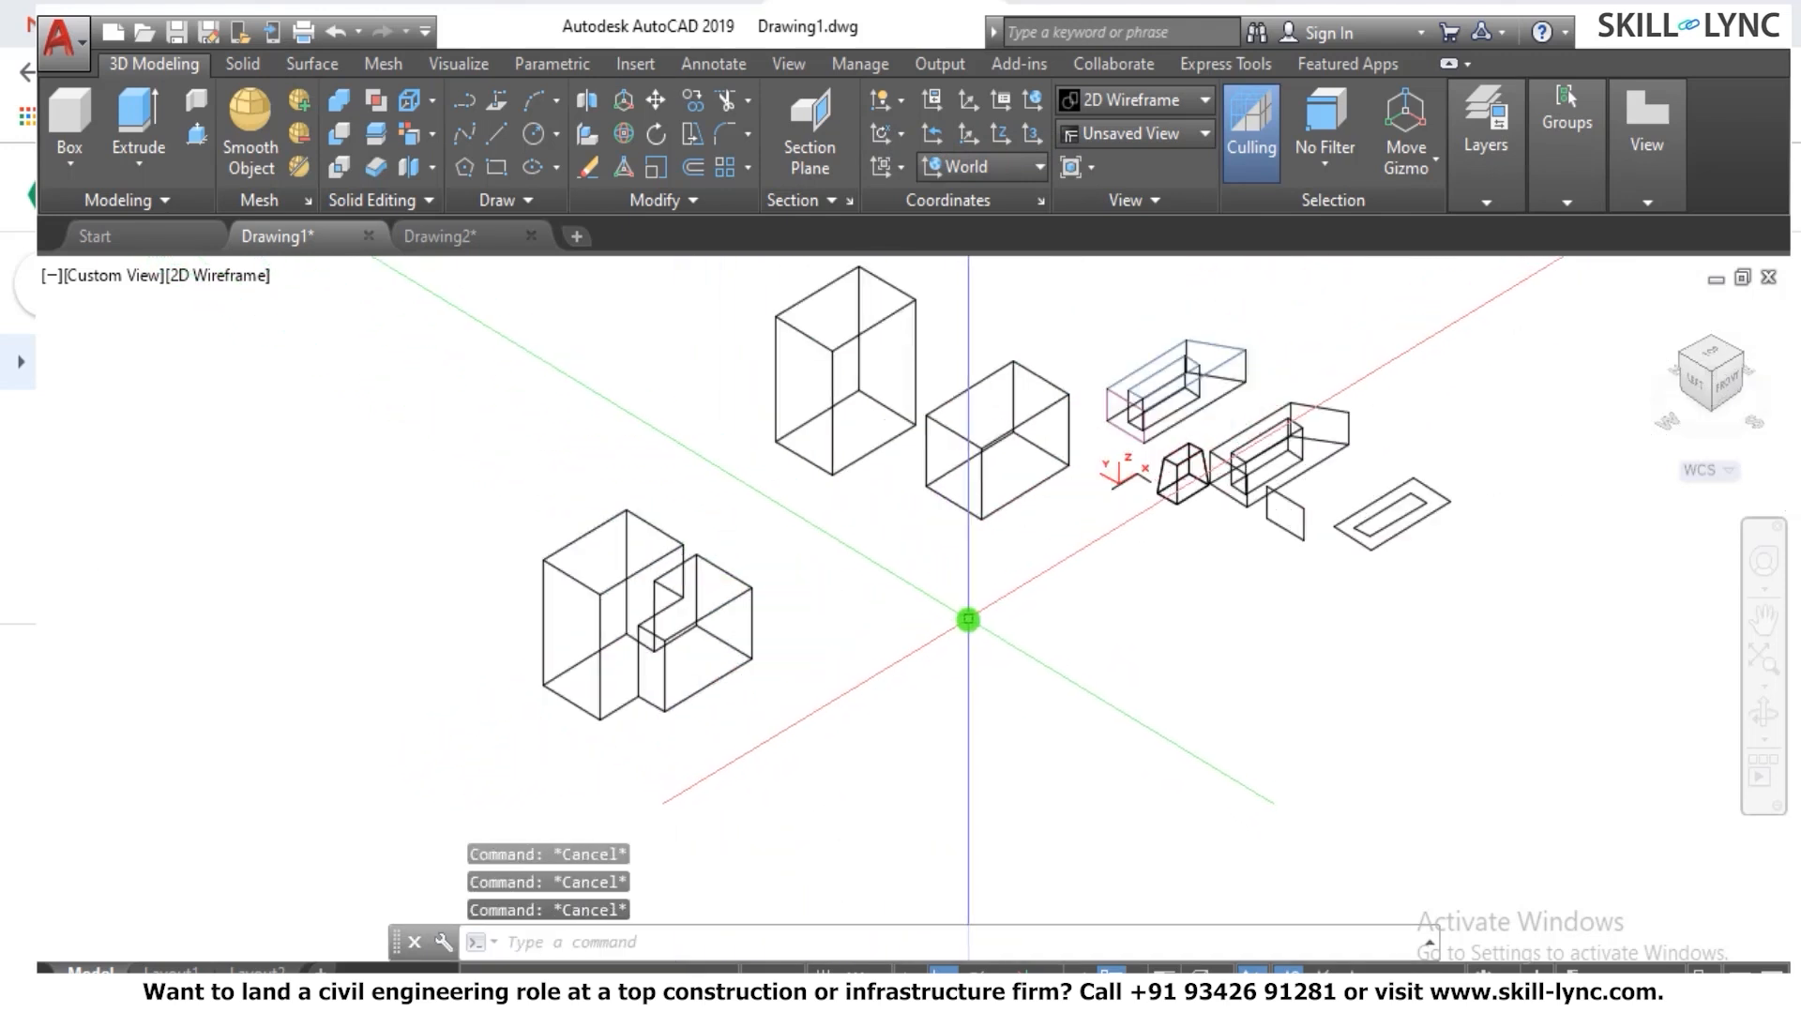
Look up the description of the Separate tool among the solid body editing tools.
left_click(582, 17)
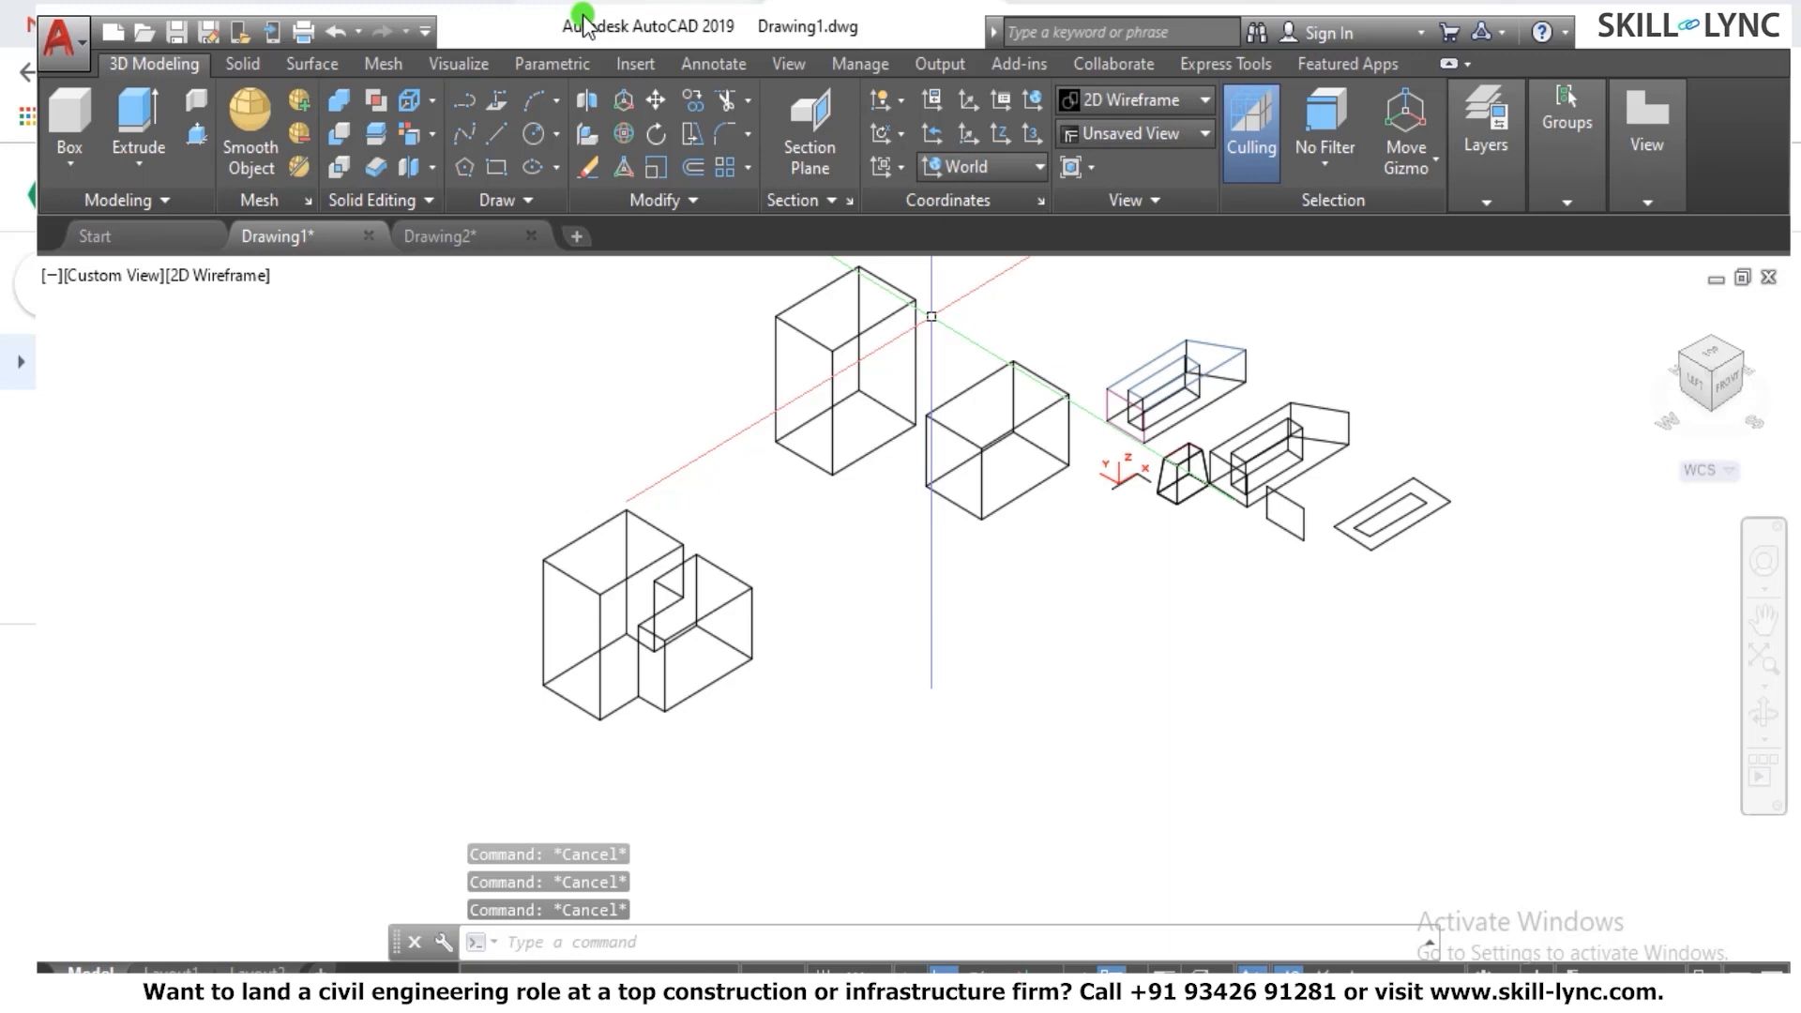
left_click(432, 163)
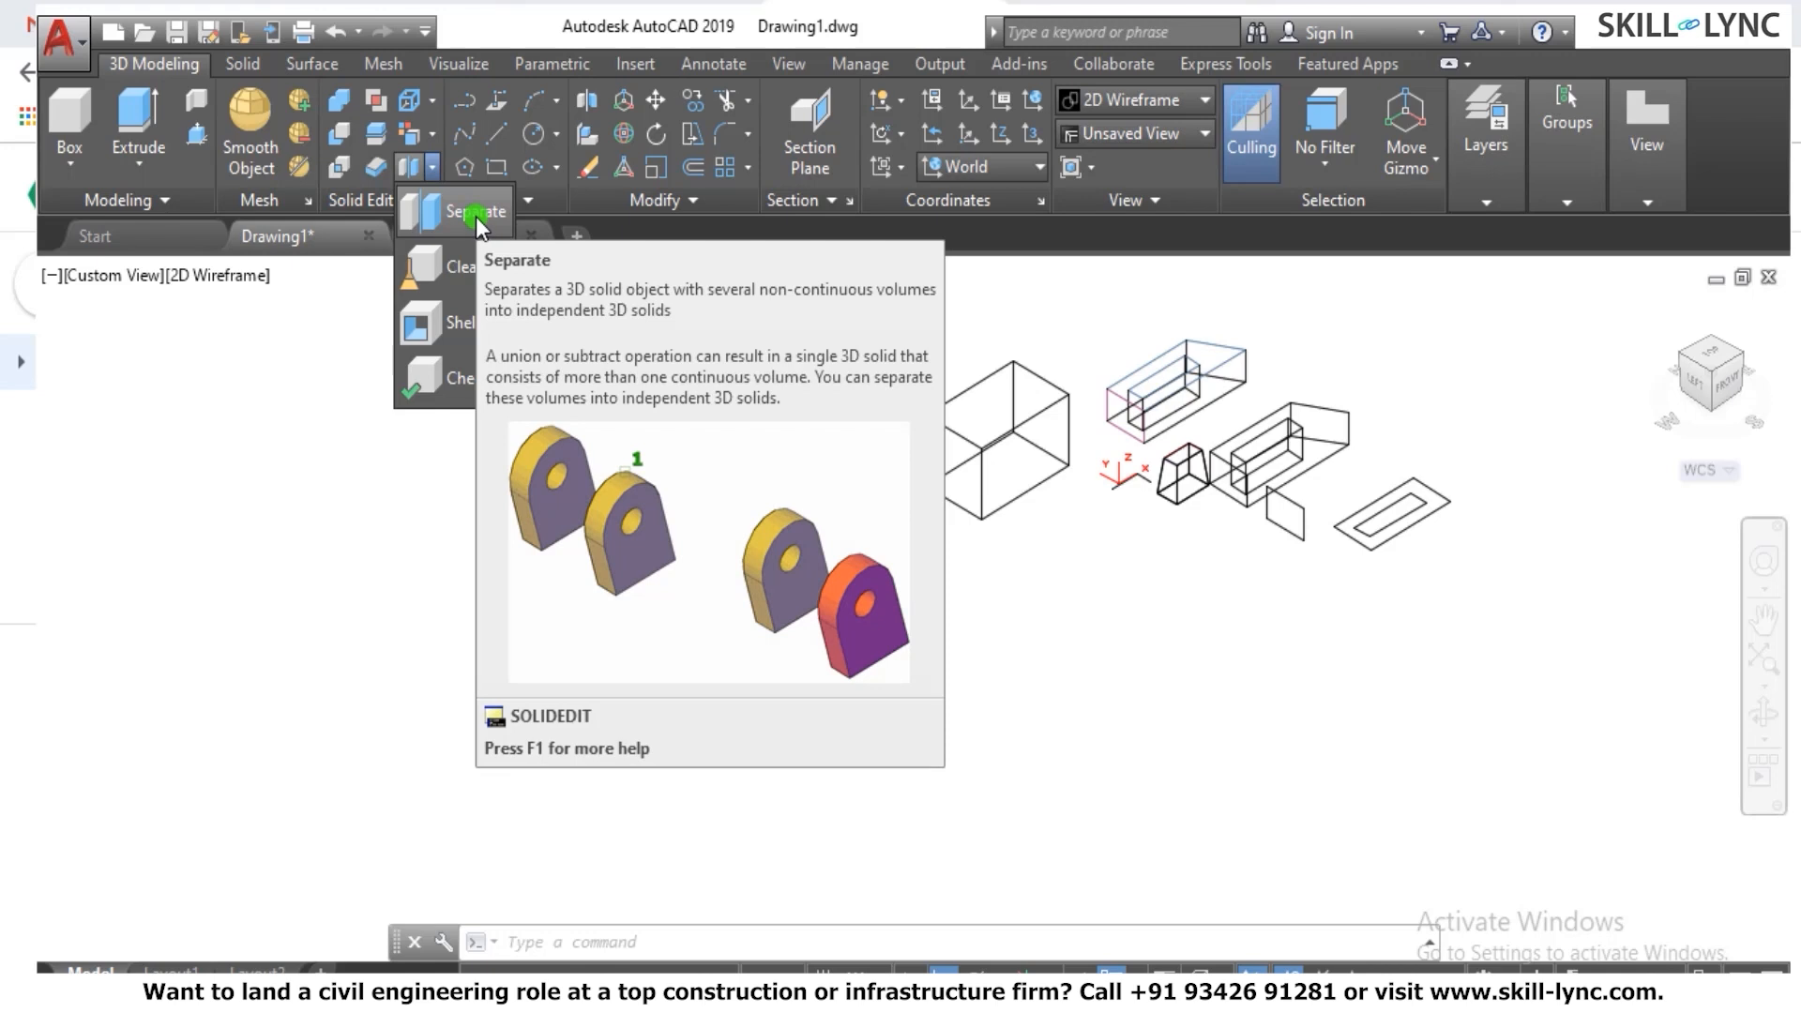
left_click(328, 321)
left_click(253, 450)
left_click(722, 535)
Erase the two separate boxes and the united overlapping solid.
left_click(1053, 662)
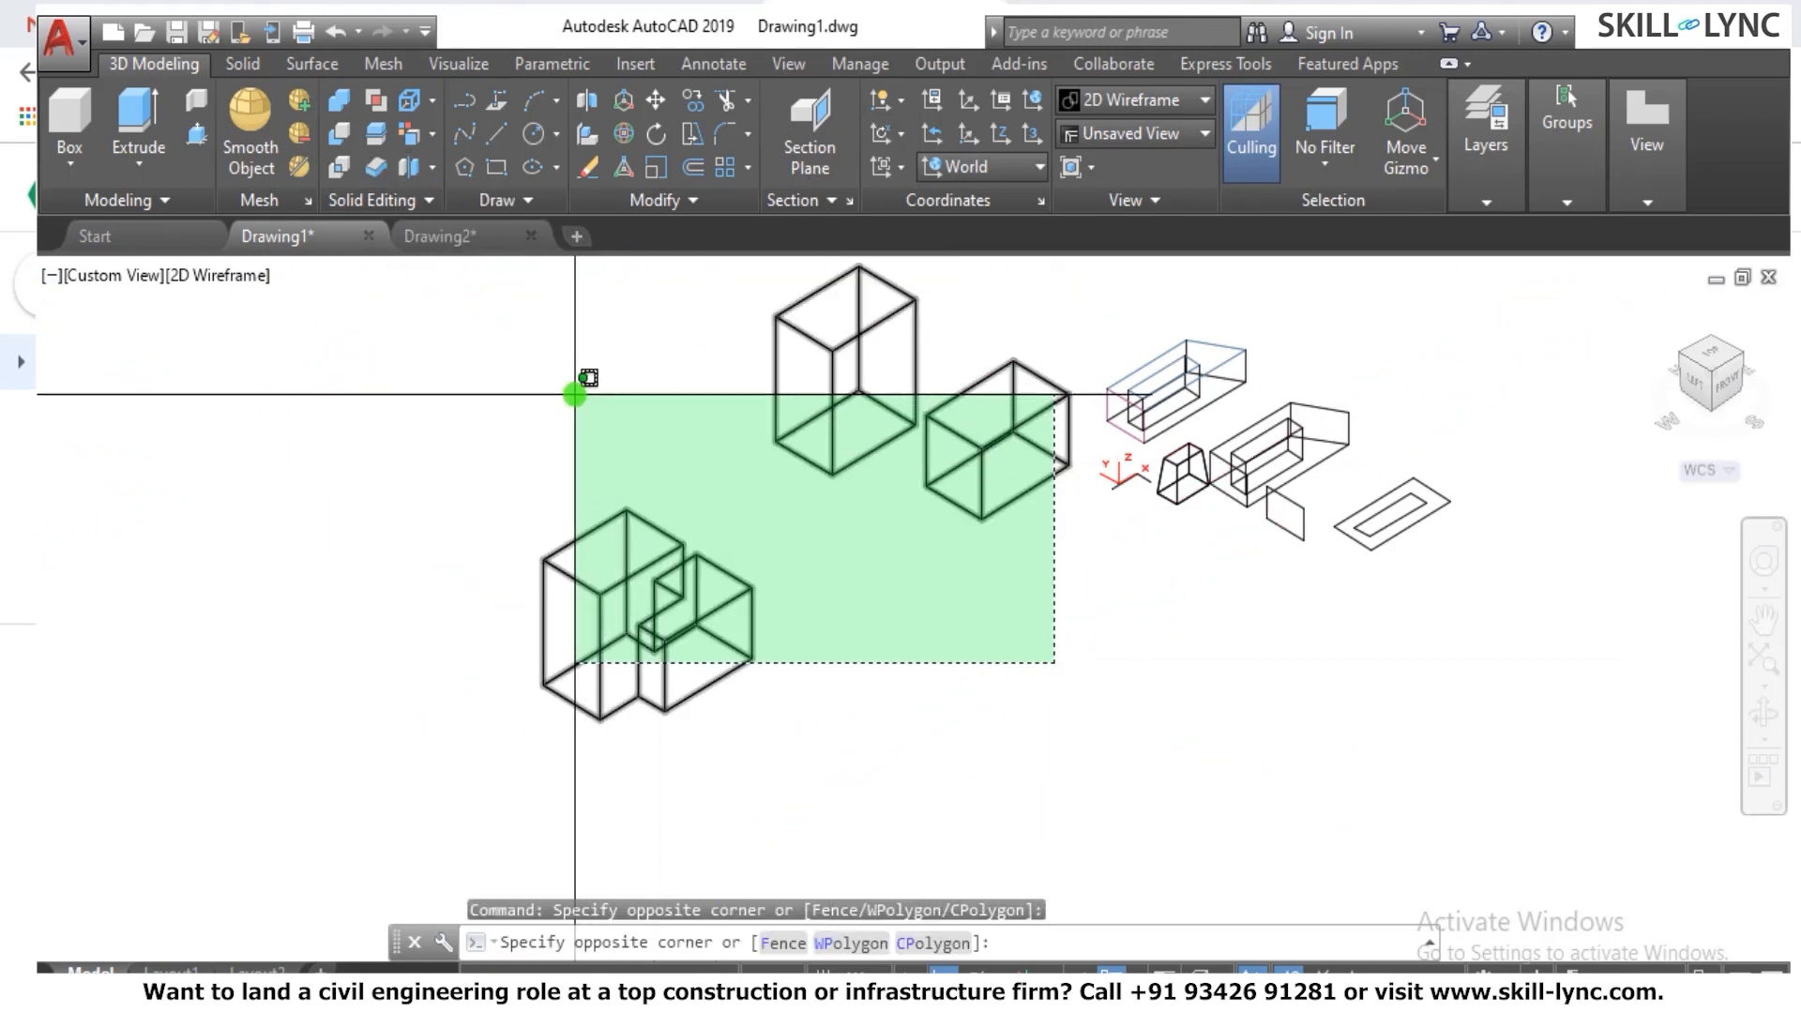
left_click(669, 474)
type("e")
key("Return")
key("Escape")
Erase all remaining solids and extracted shapes so that the drawing is empty.
left_click(1468, 588)
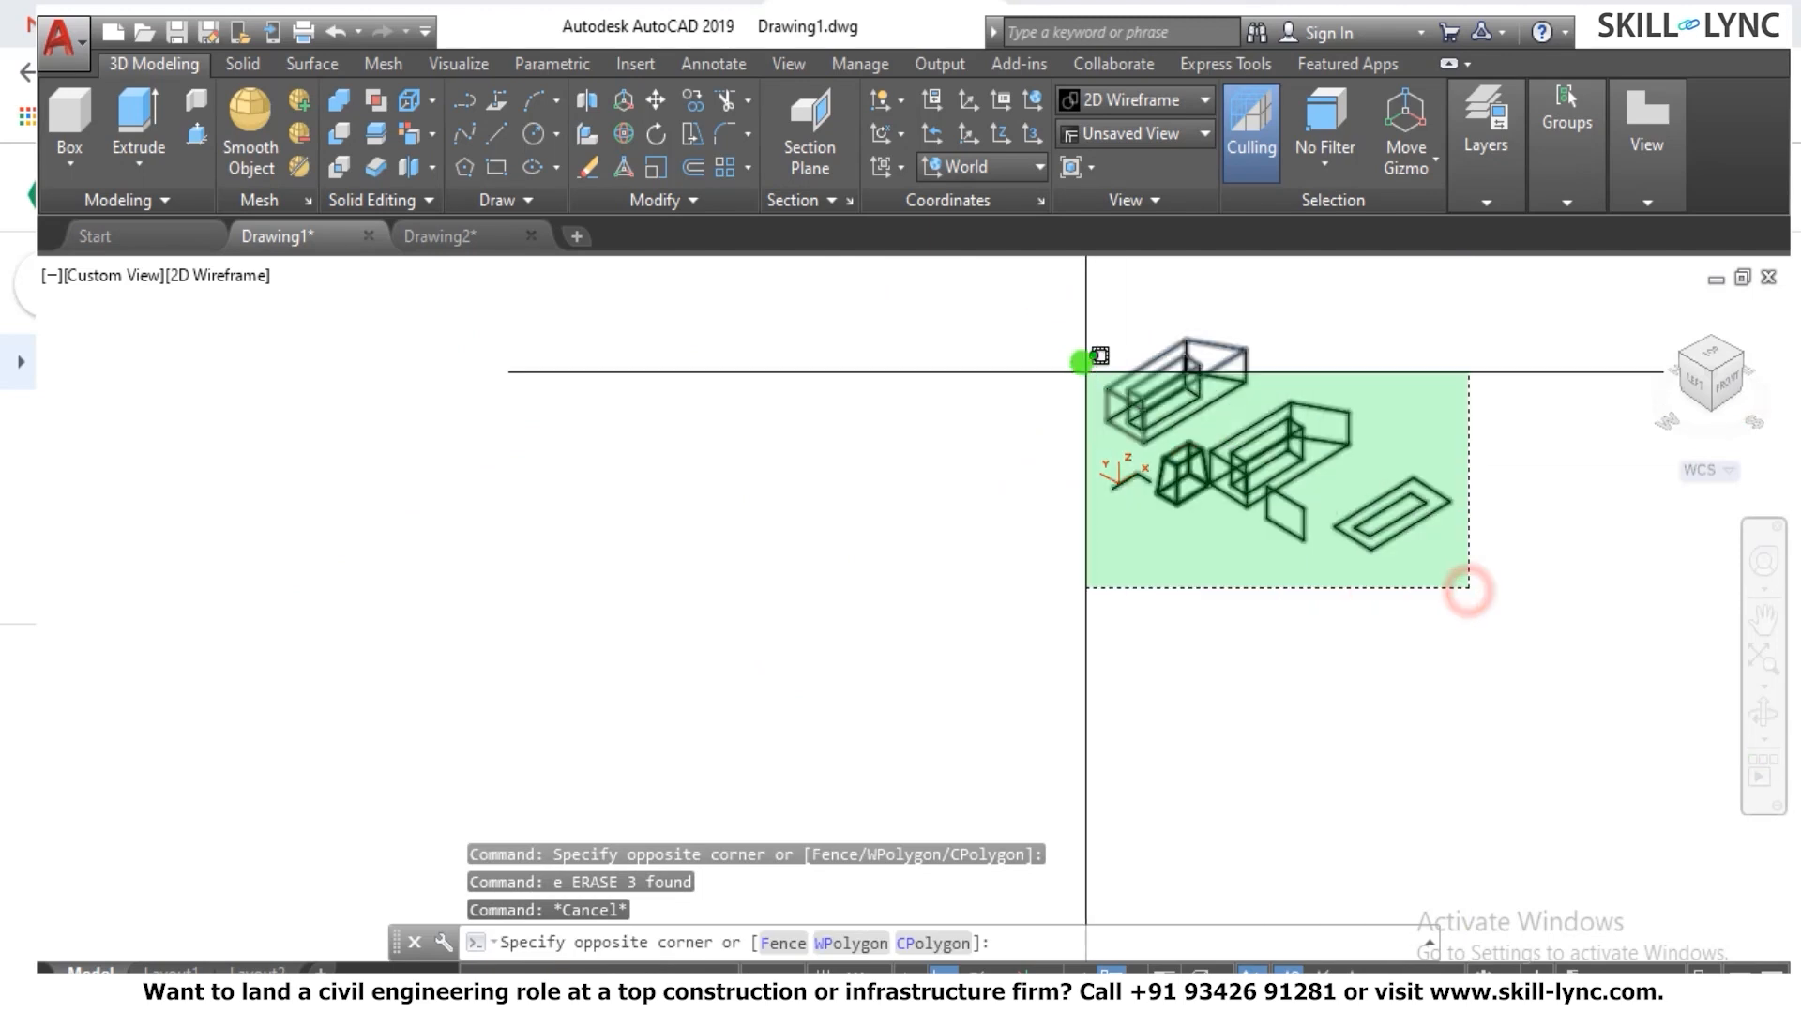
left_click(1076, 355)
type("e")
key("Return")
key("Escape")
key("Escape")
scroll(1158, 472, "up", 6)
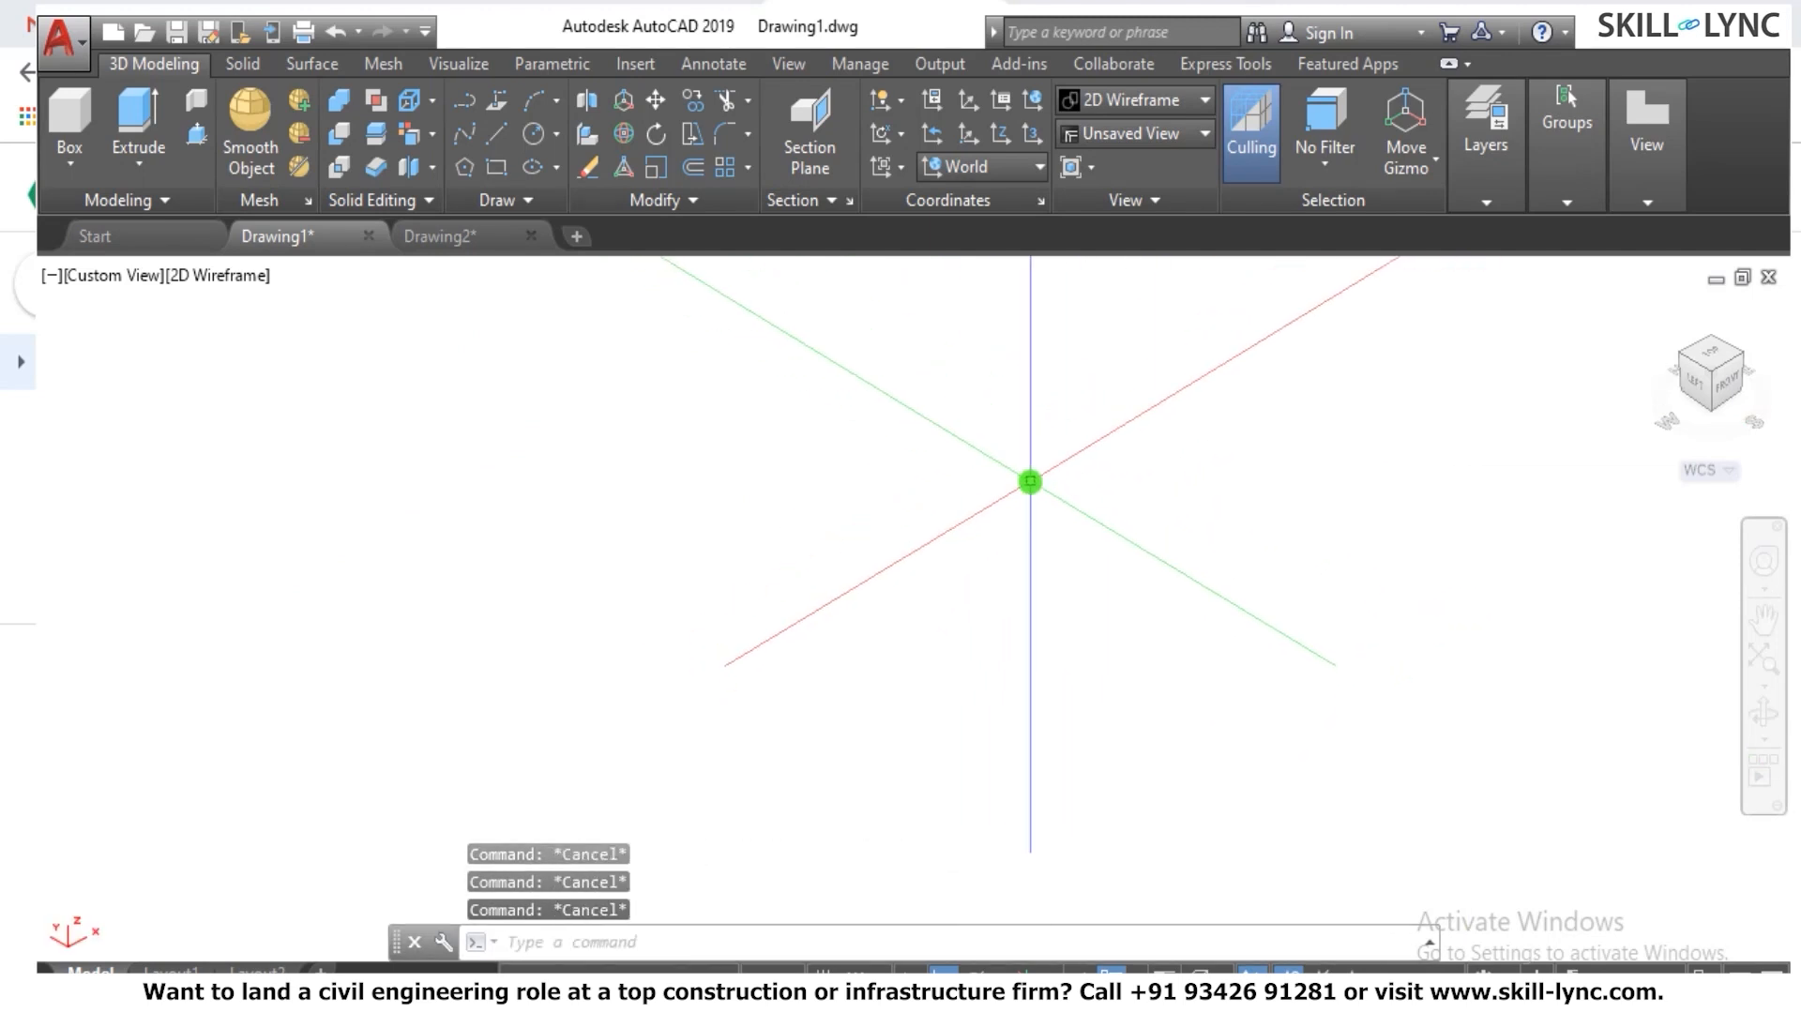
Draw a circle with a diameter of 400 in the empty drawing.
type("c")
key("Return")
left_click(707, 590)
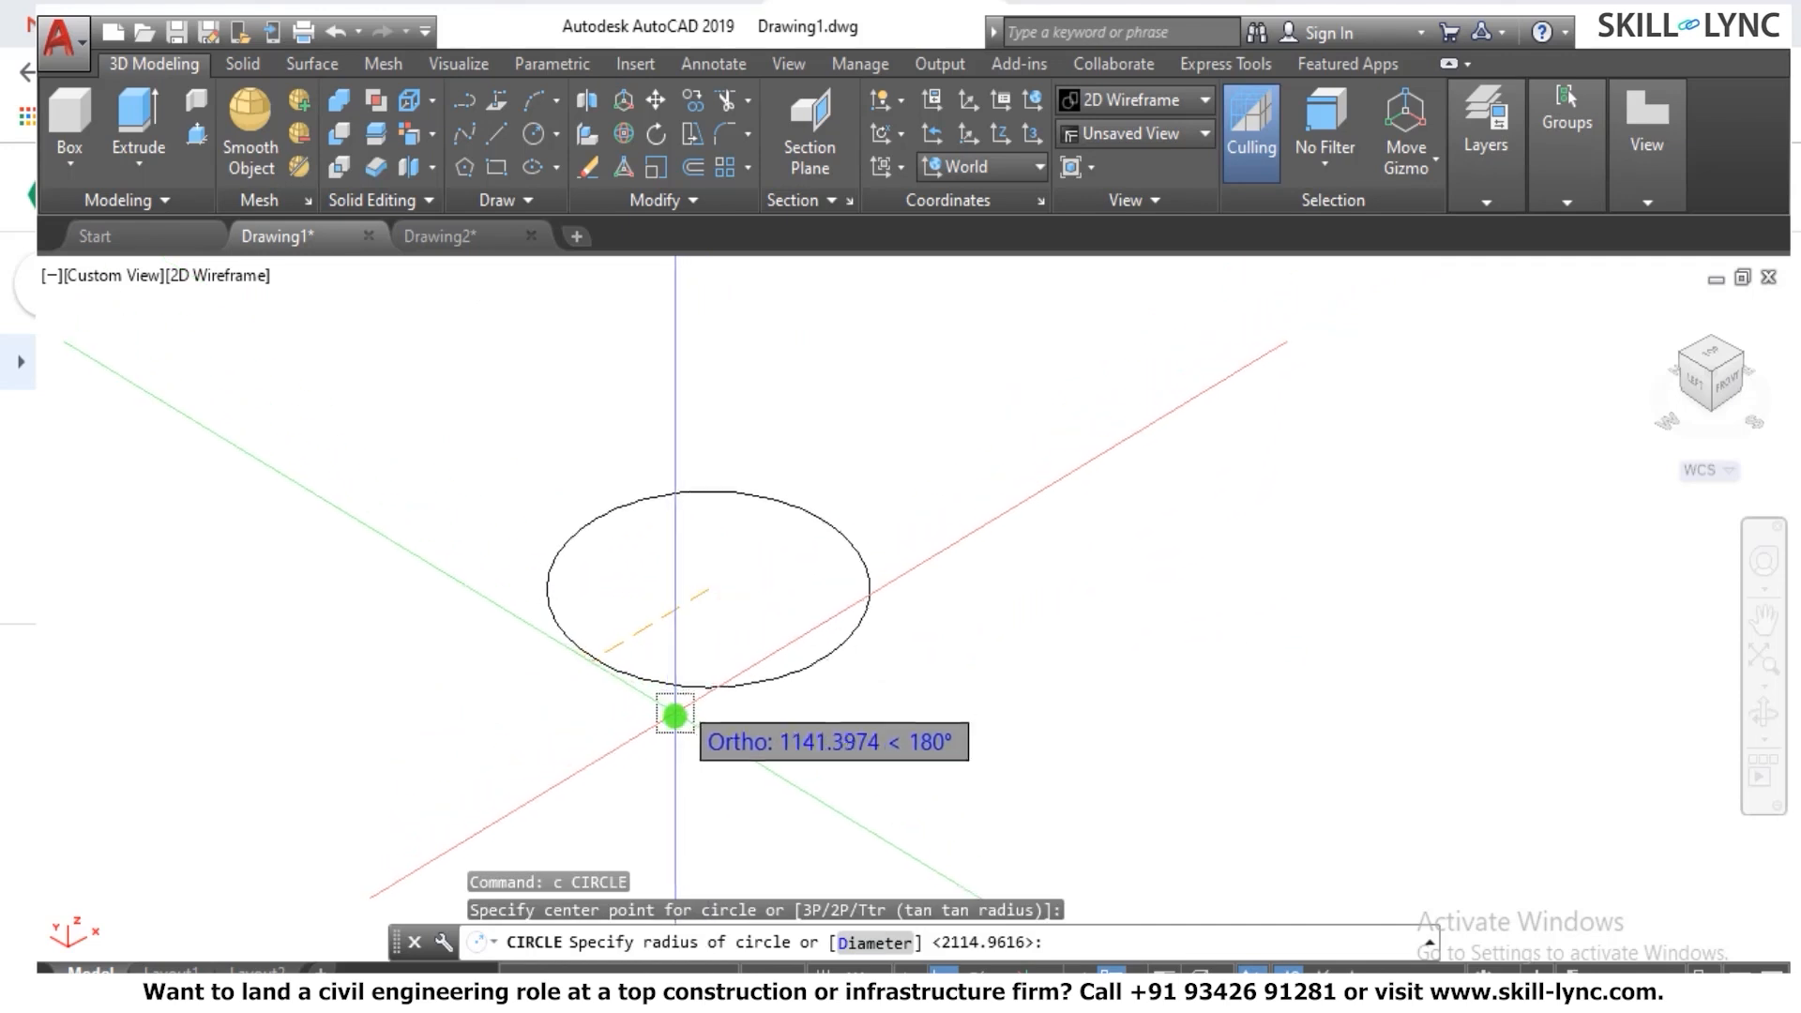
type("d")
key("Return")
type("400")
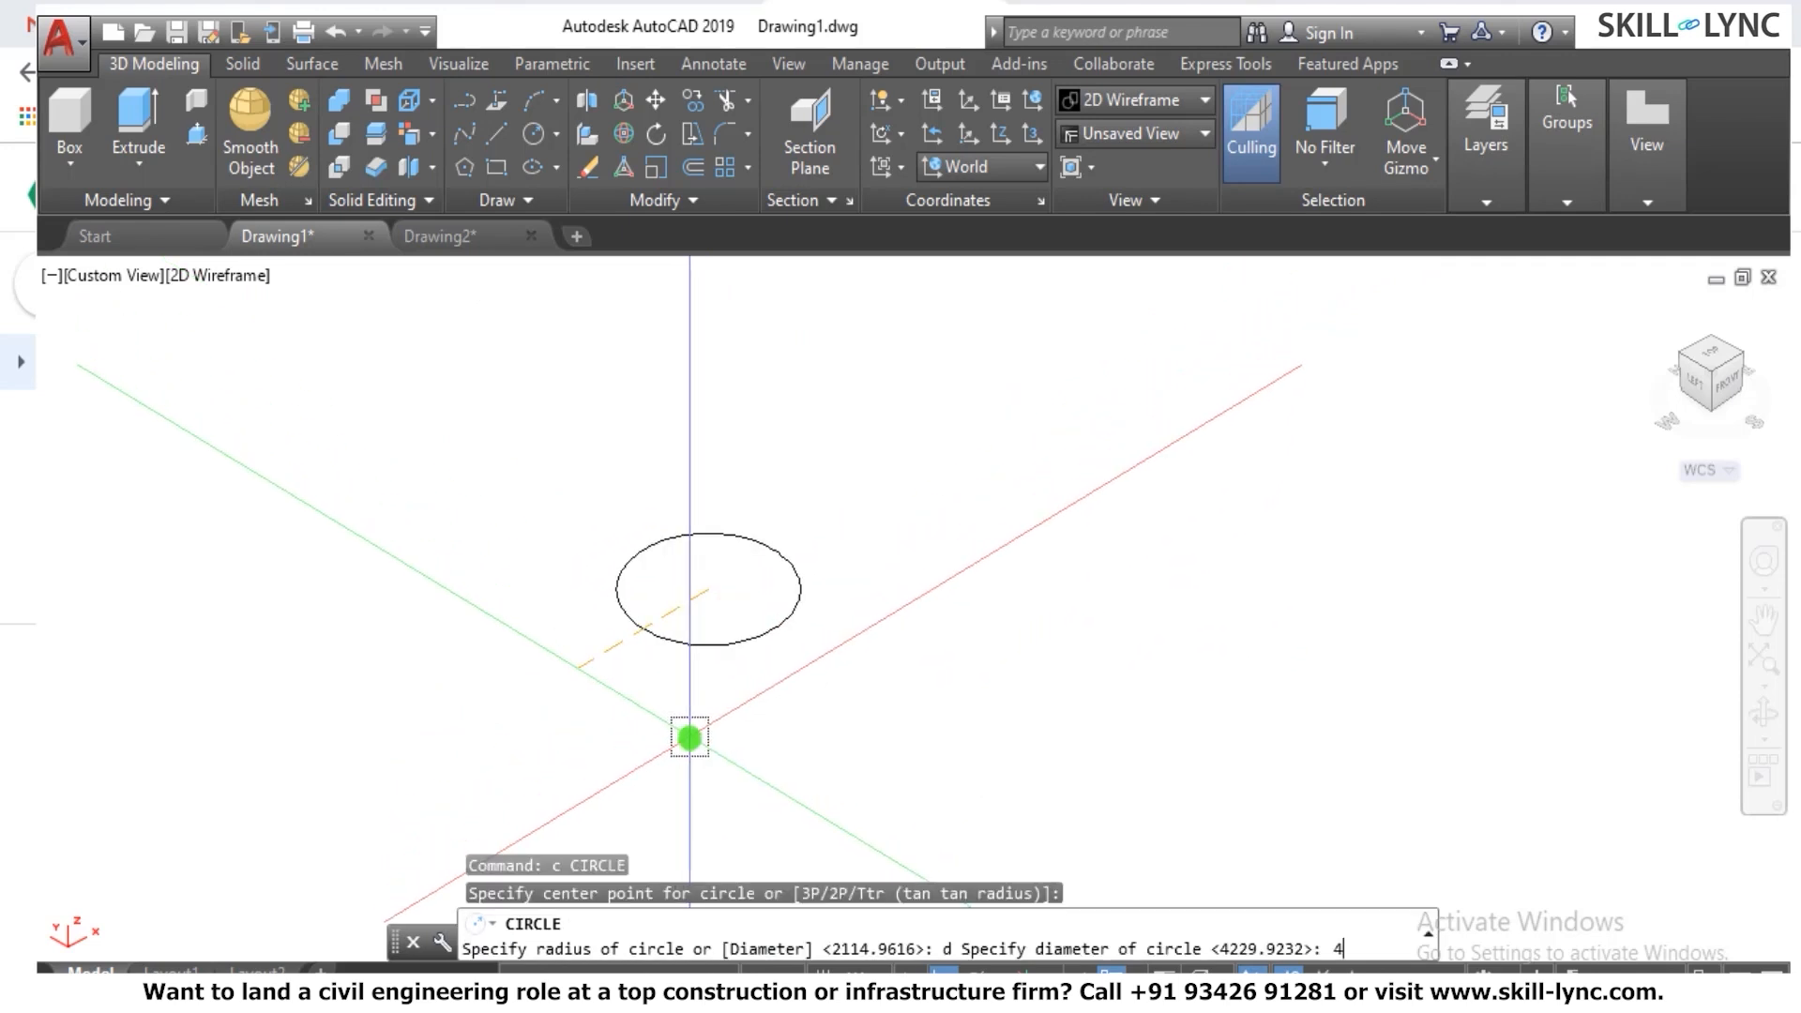
key("Return")
key("Escape")
scroll(699, 601, "up", 3)
scroll(700, 591, "up", 4)
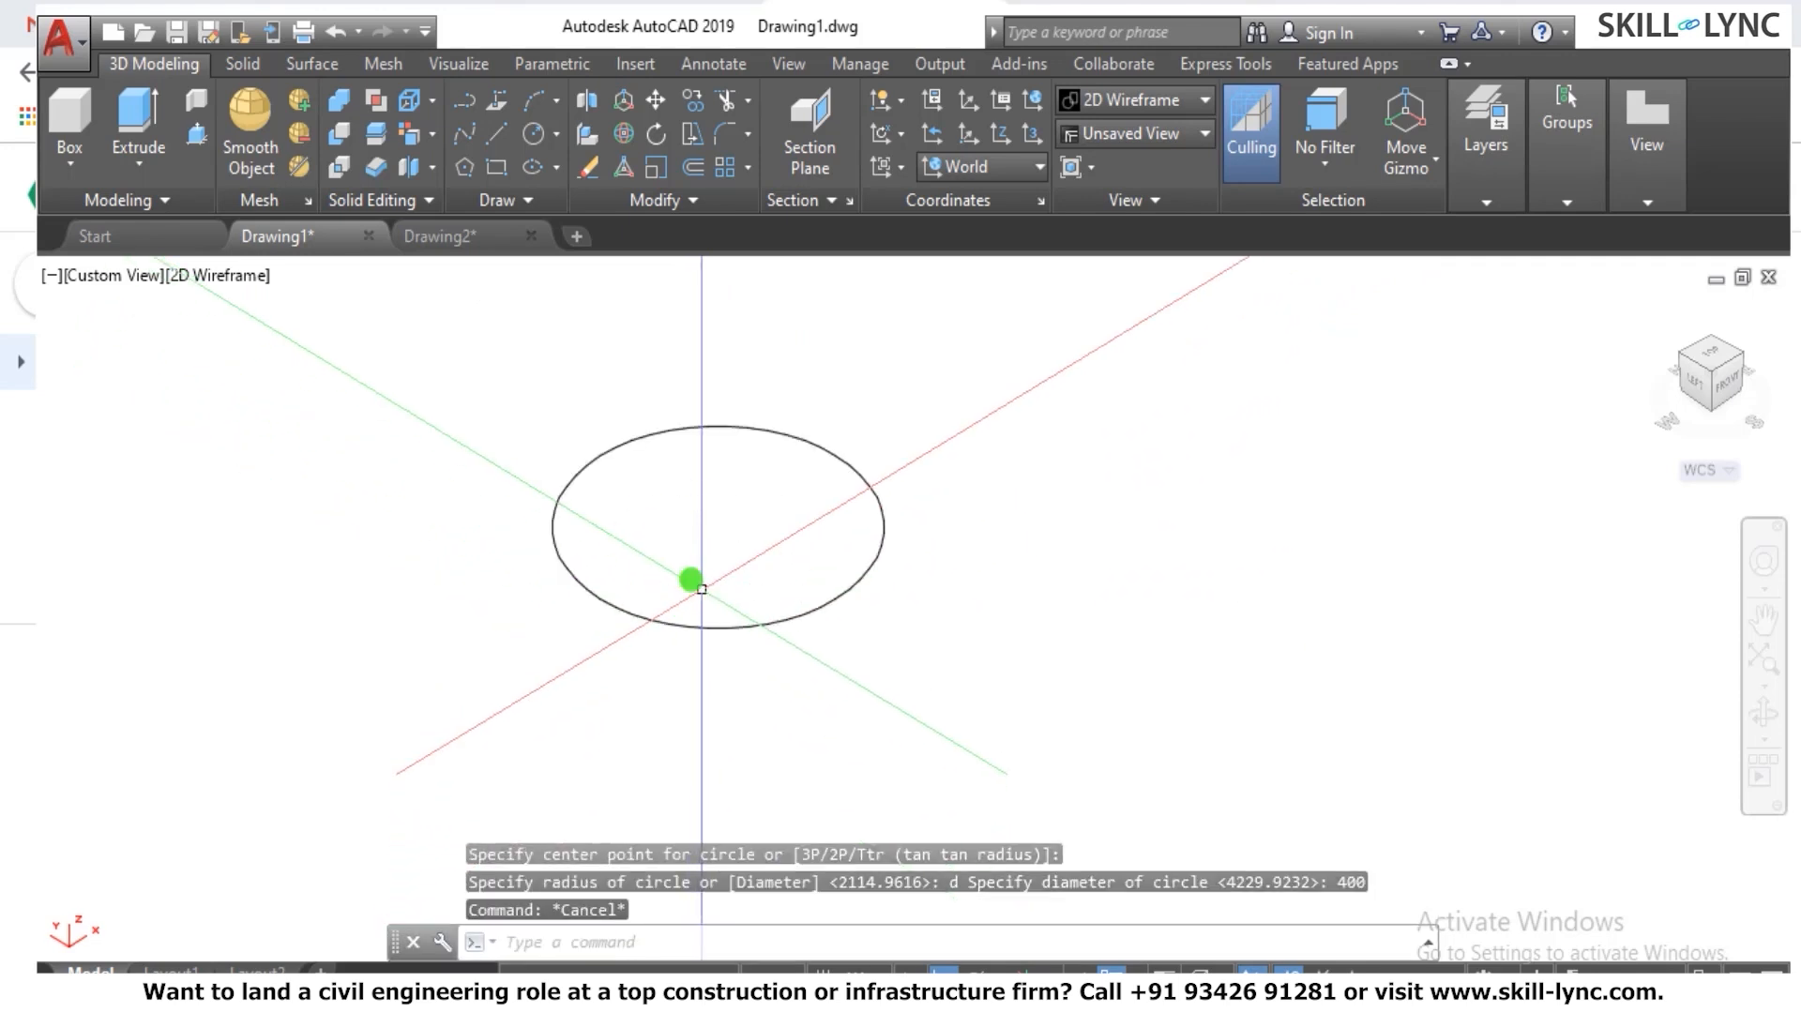
key("Escape")
key("Escape")
type("ex")
key("Return")
left_click(694, 640)
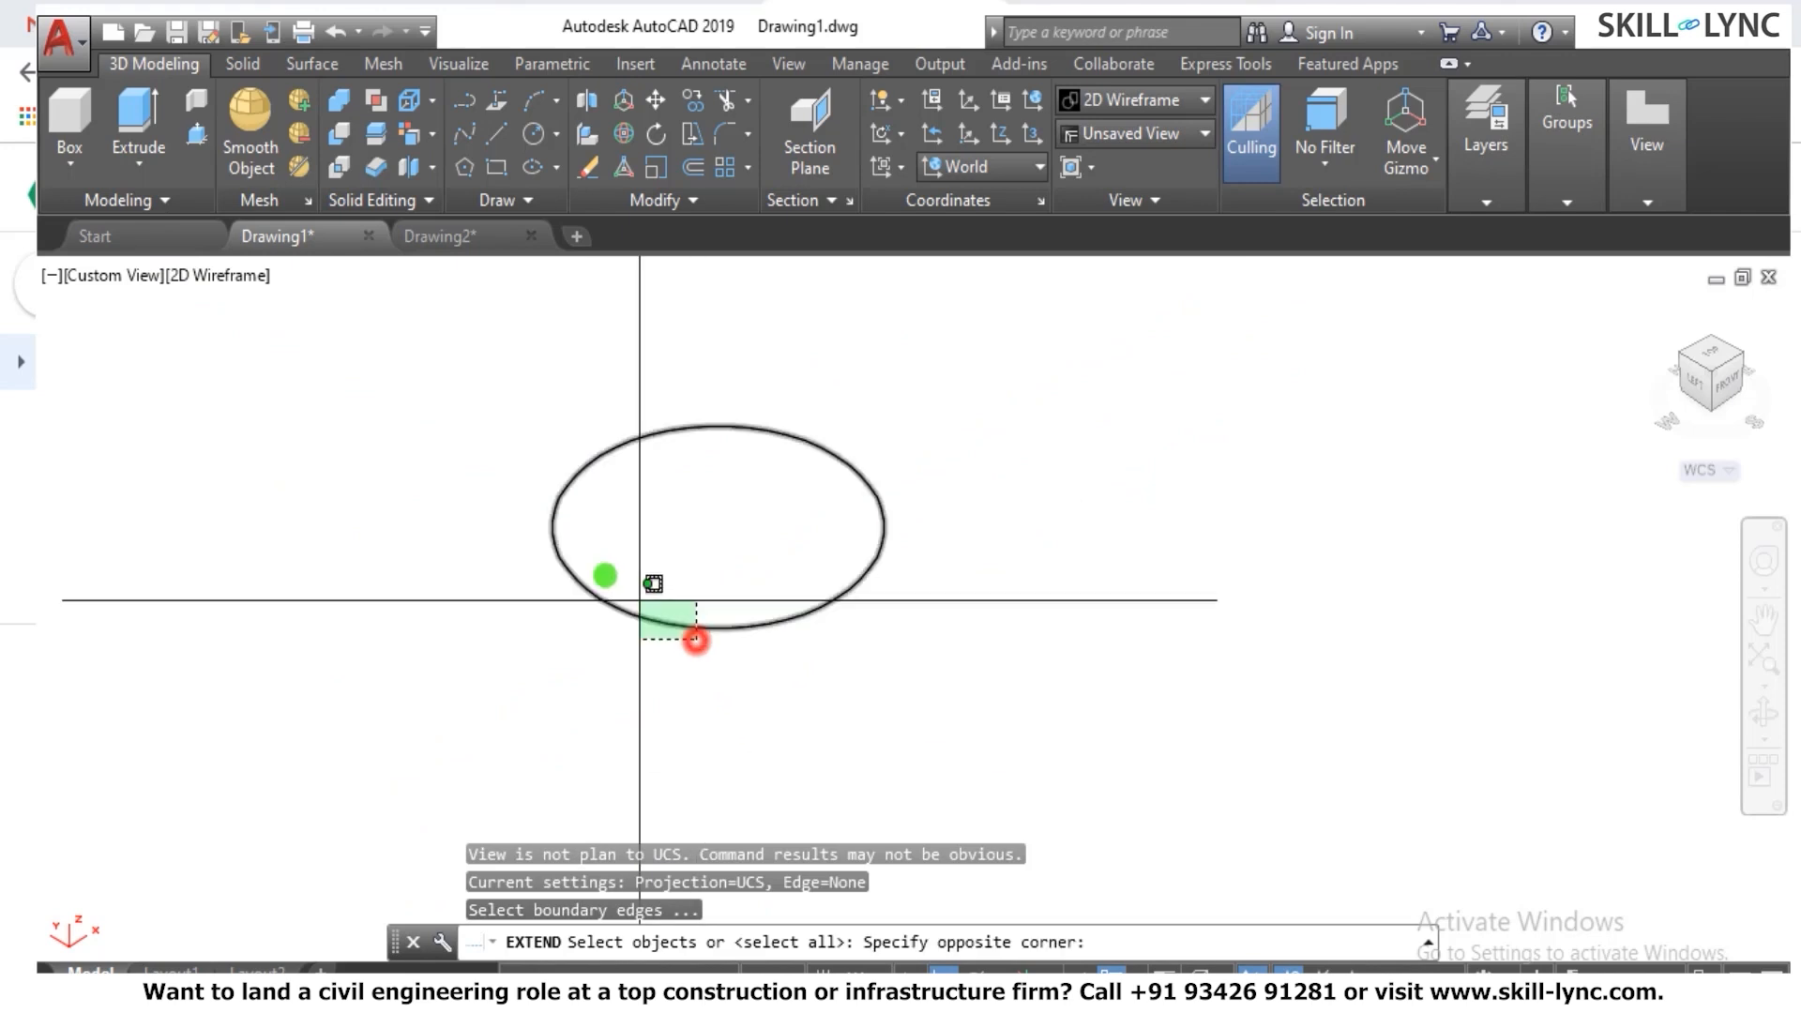
left_click(604, 575)
key("Return")
scroll(682, 652, "down", 3)
left_click(683, 645)
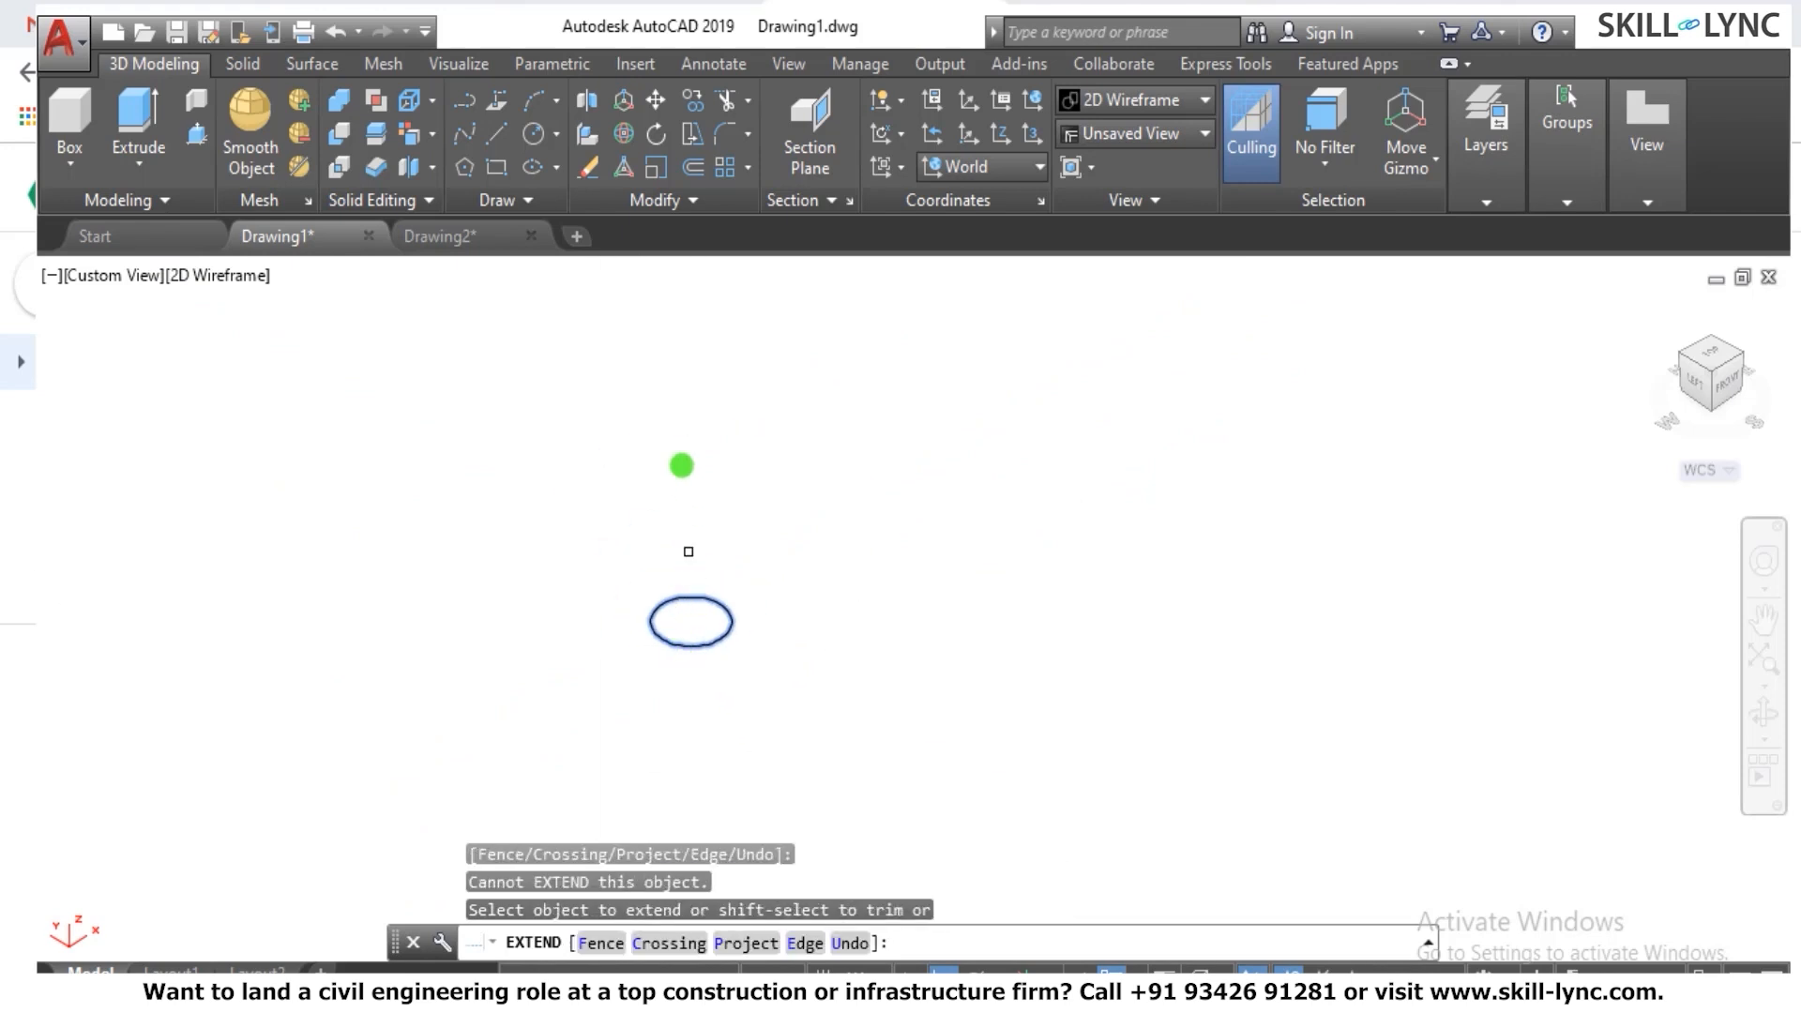
key("Escape")
key("Escape")
Extrude the circle to a height of 700 to form a solid cylinder.
type("ext")
key("Return")
left_click(819, 698)
left_click(663, 562)
key("Return")
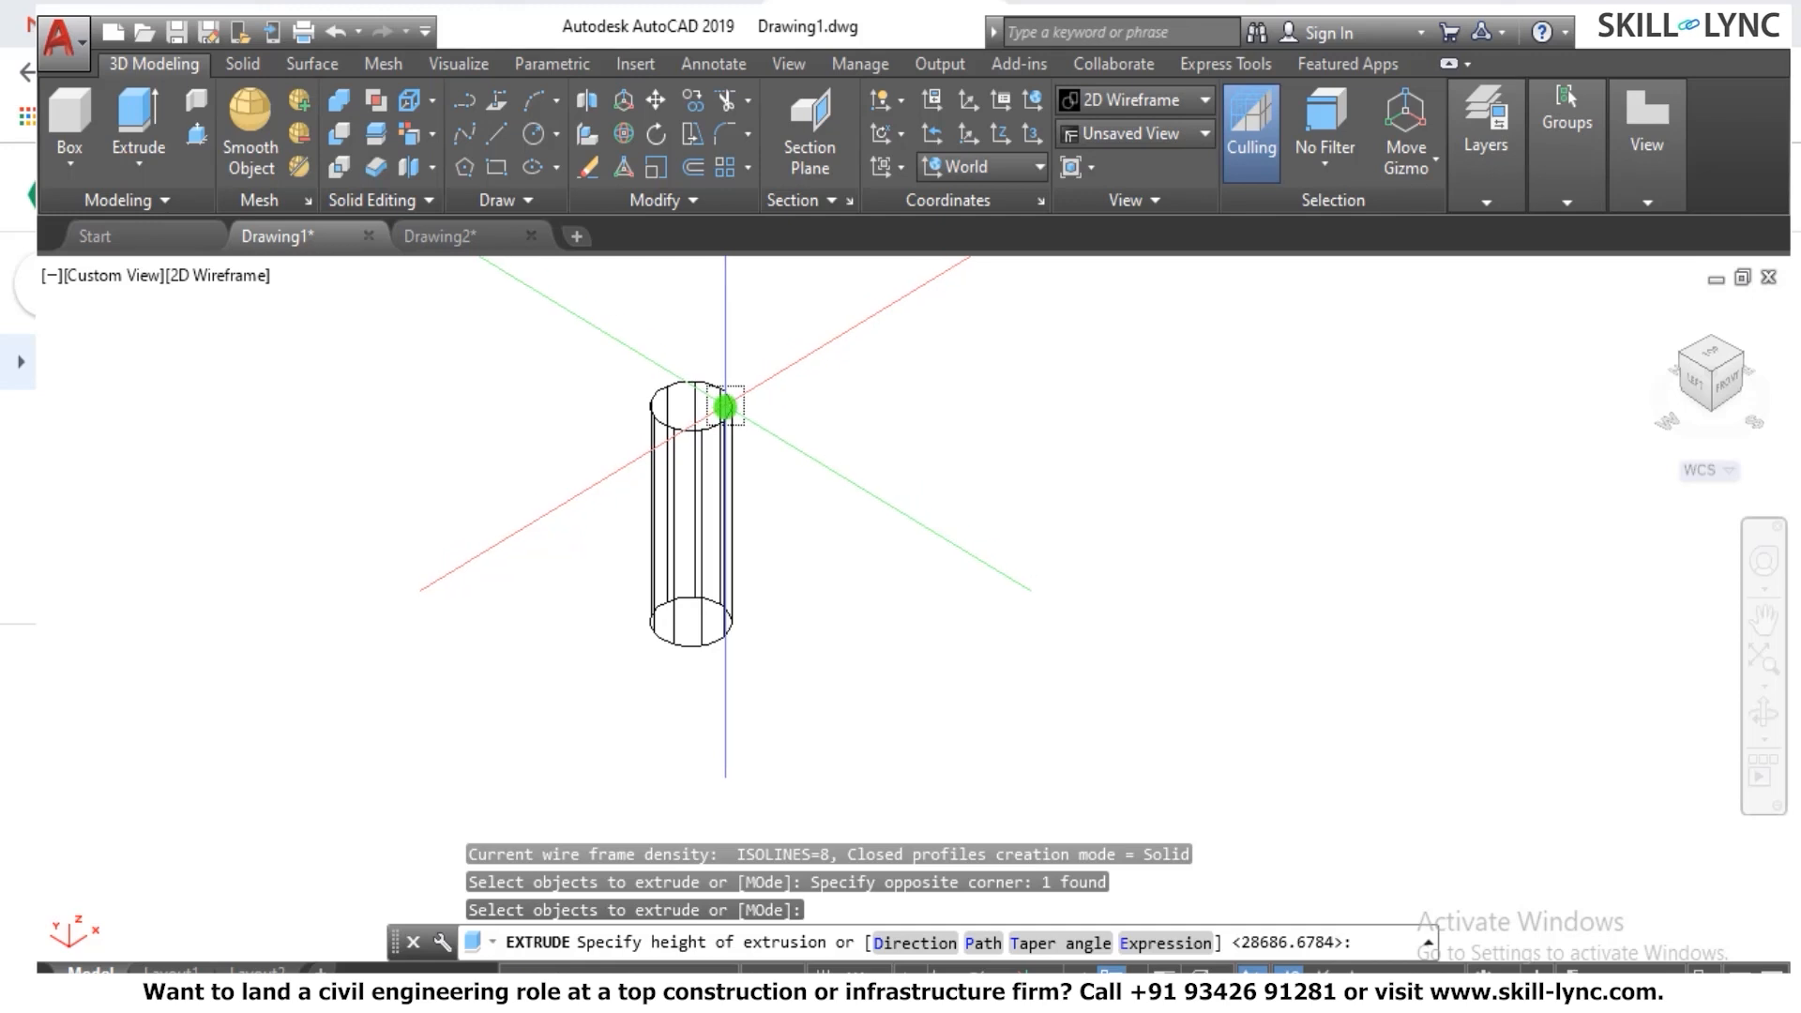
type("700")
key("Return")
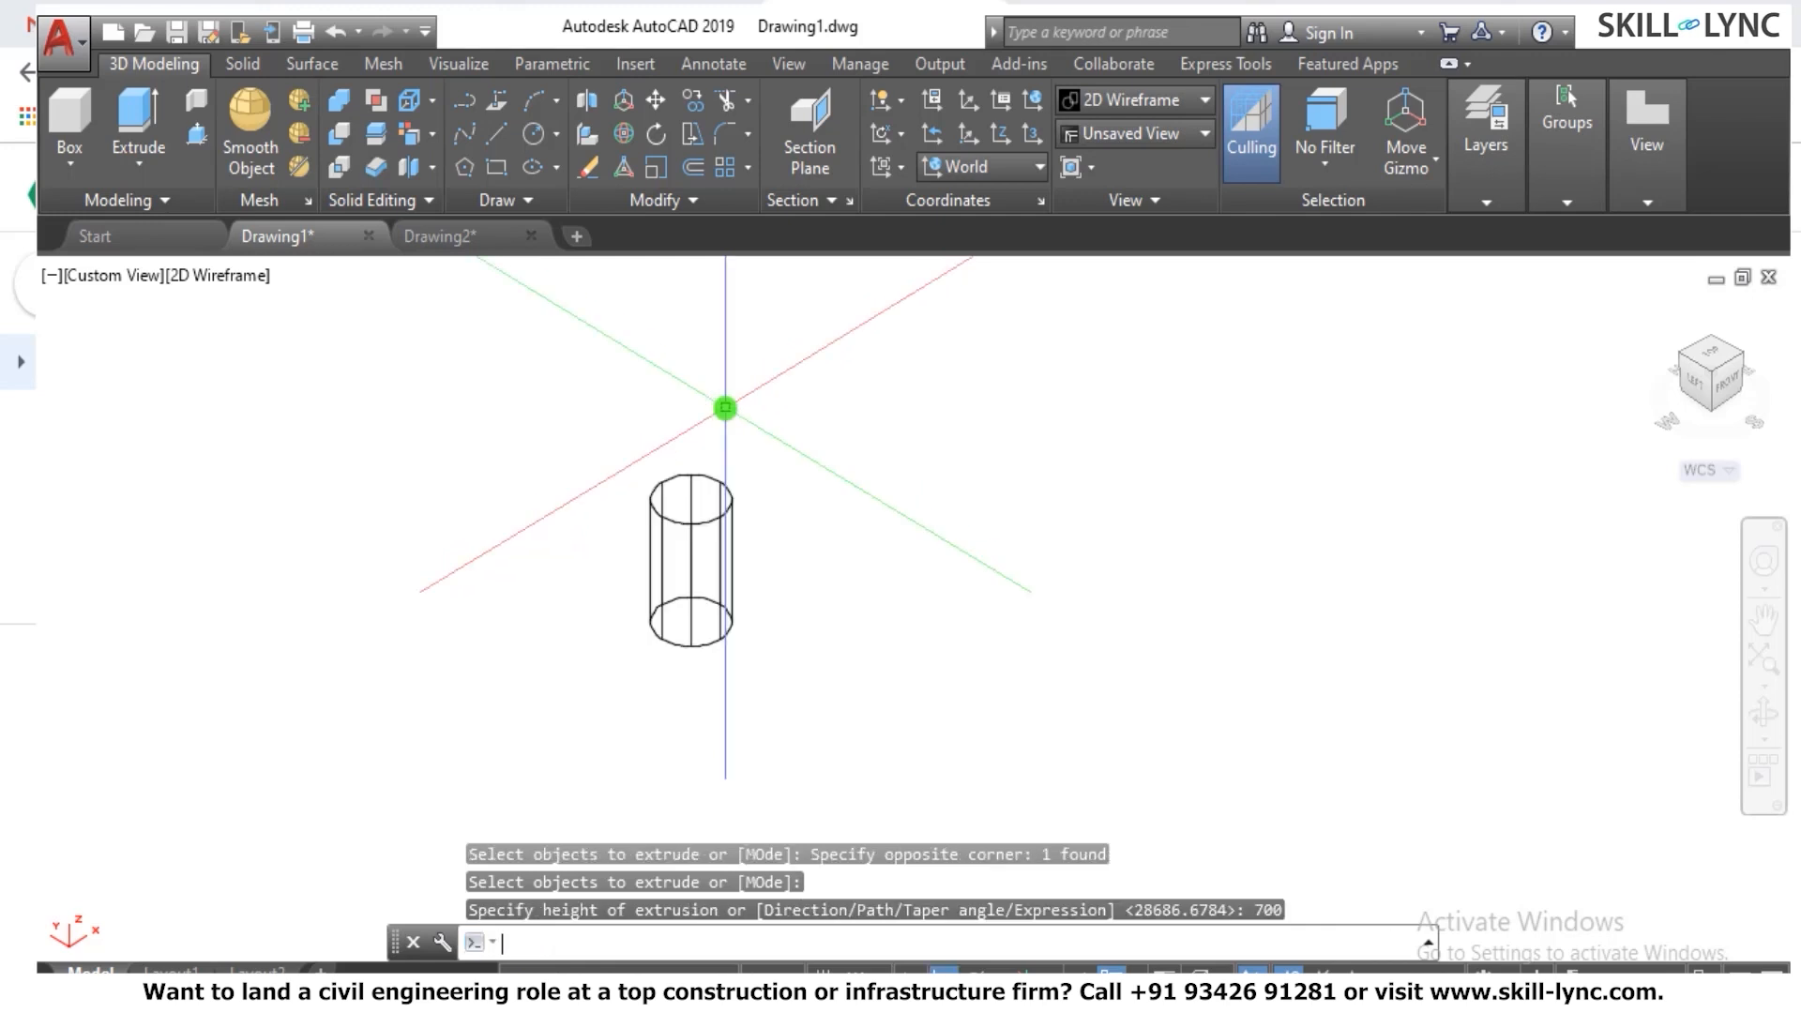
key("Escape")
key("Escape")
scroll(732, 487, "up", 2)
scroll(732, 487, "up", 2)
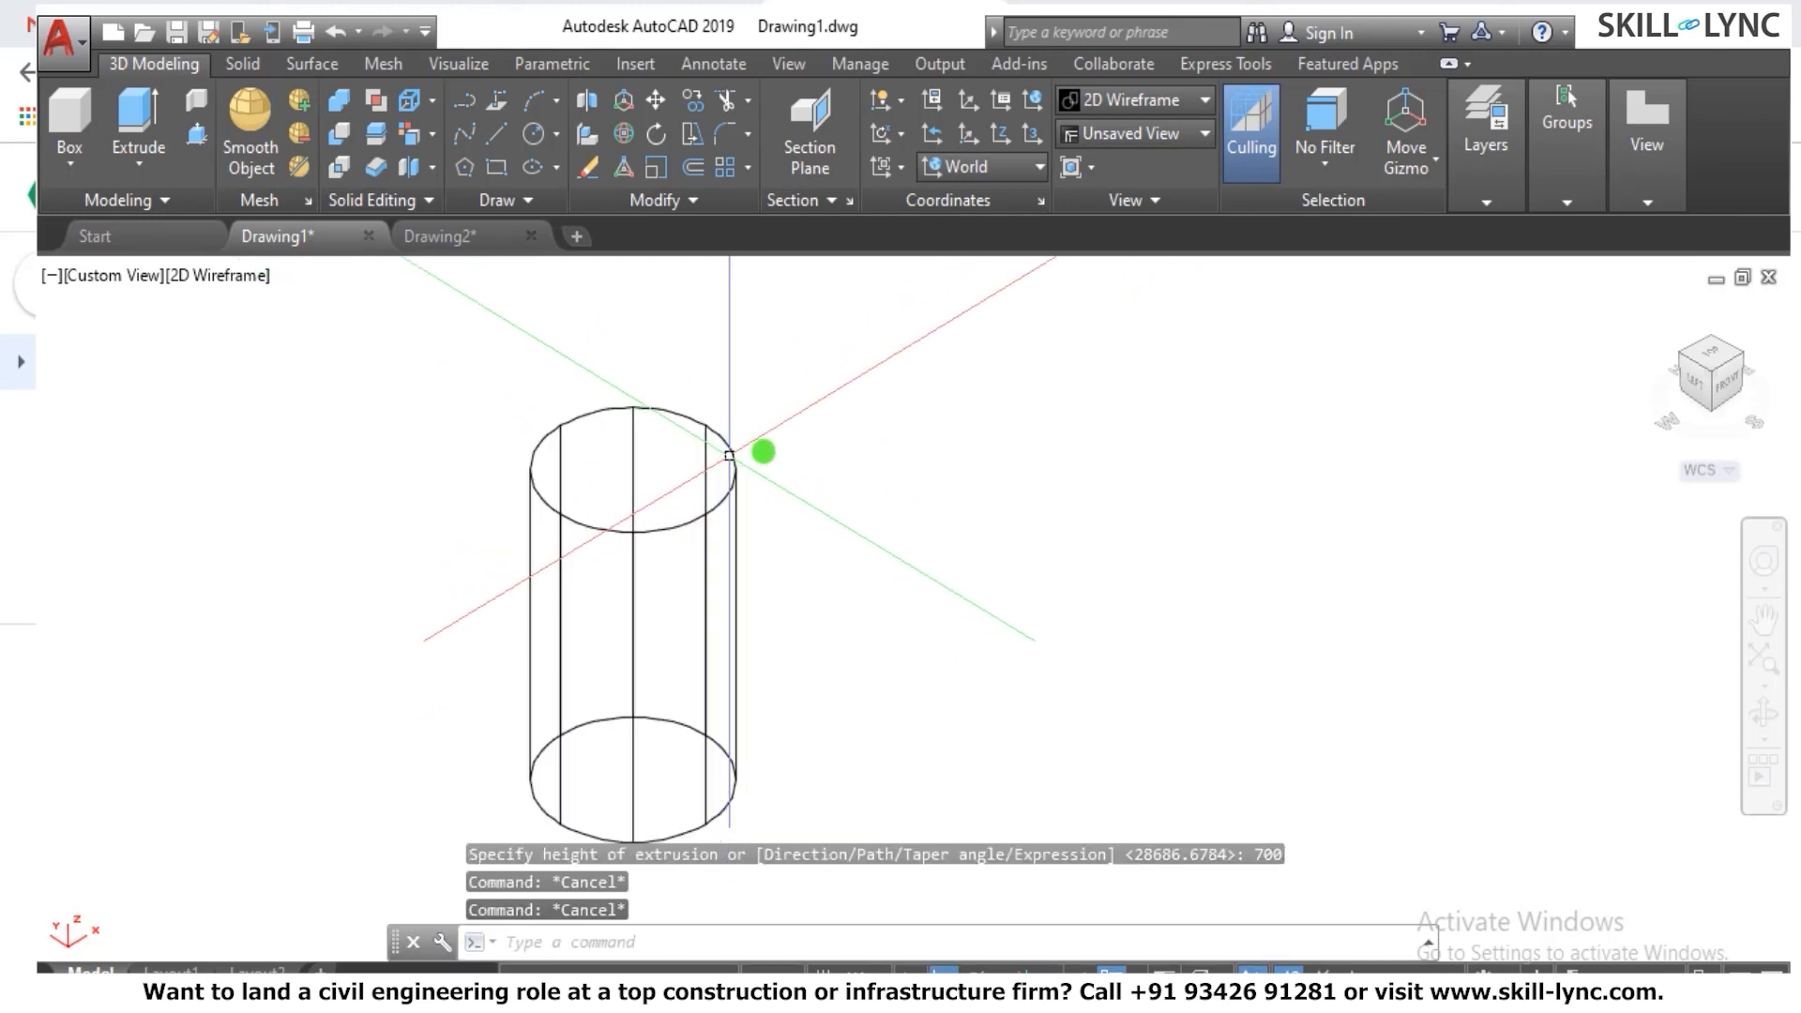
Shade the cylinder with the SHADE command so it is shown in the FlatWithEdges style.
type("shade")
key("Return")
key("Escape")
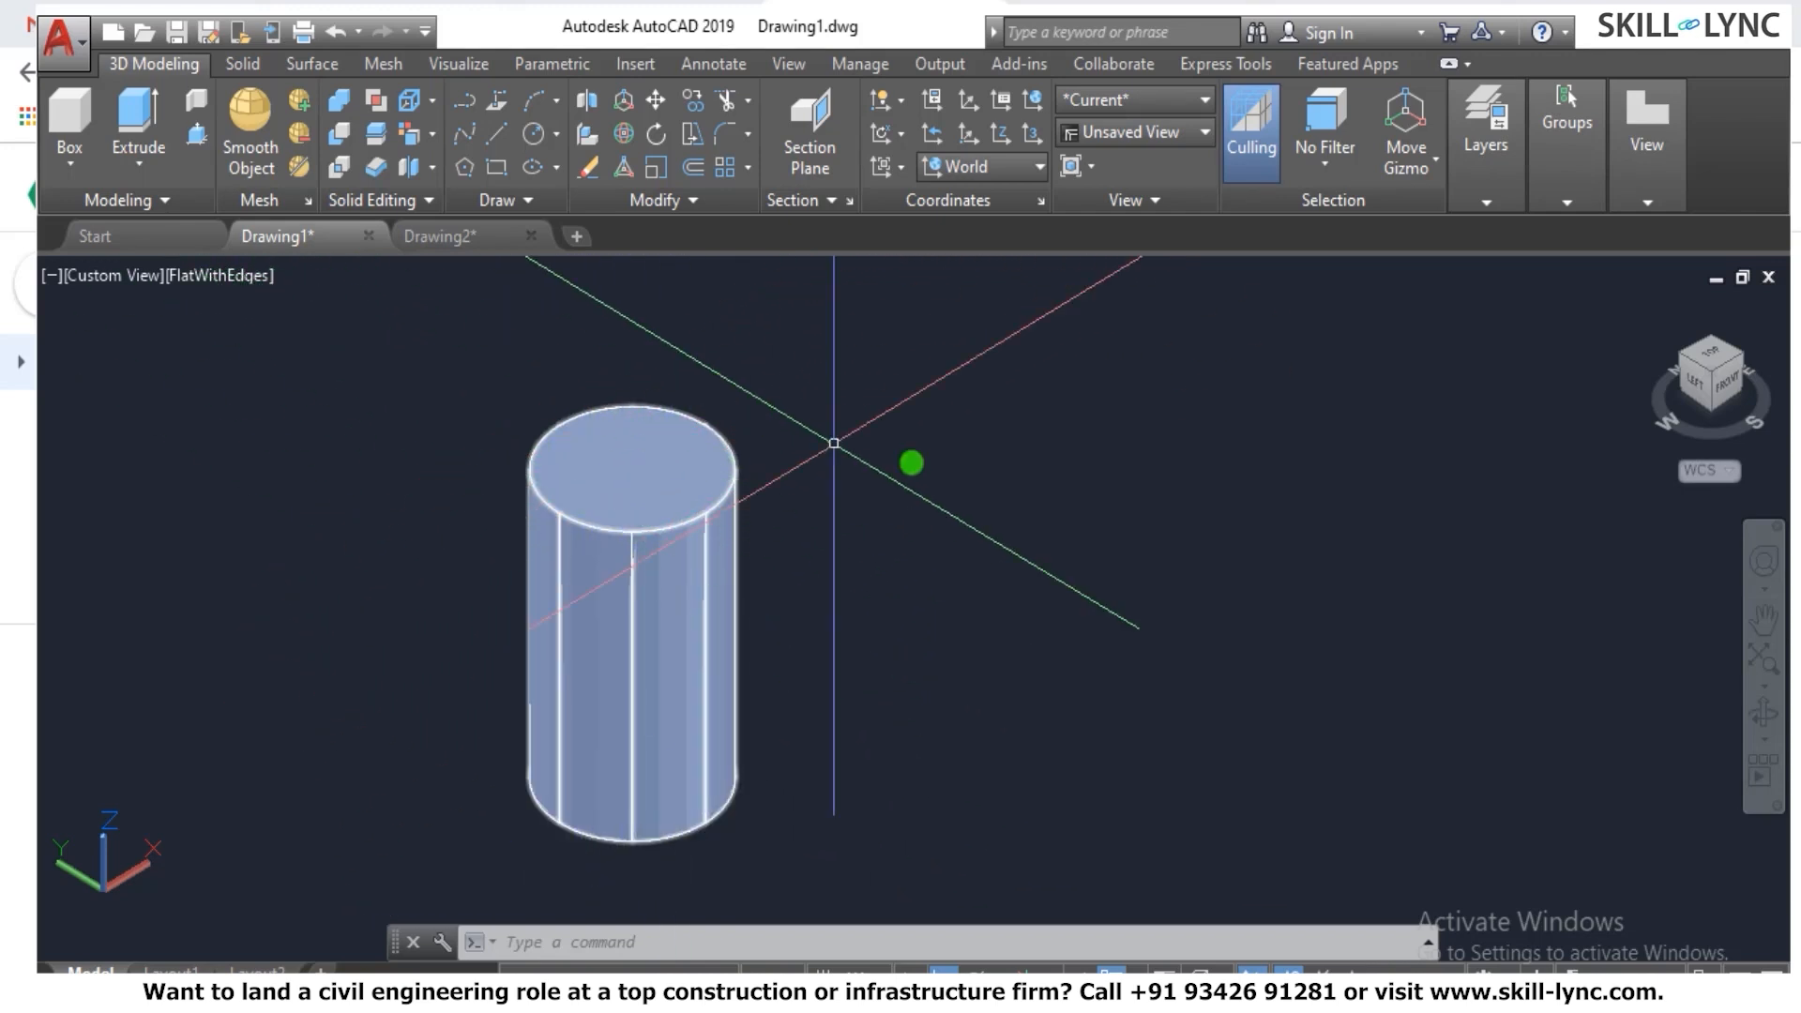
Shell the cylinder with SOLIDEDIT, removing its top face and using an offset distance of 30.
type("splidedit")
key("Return")
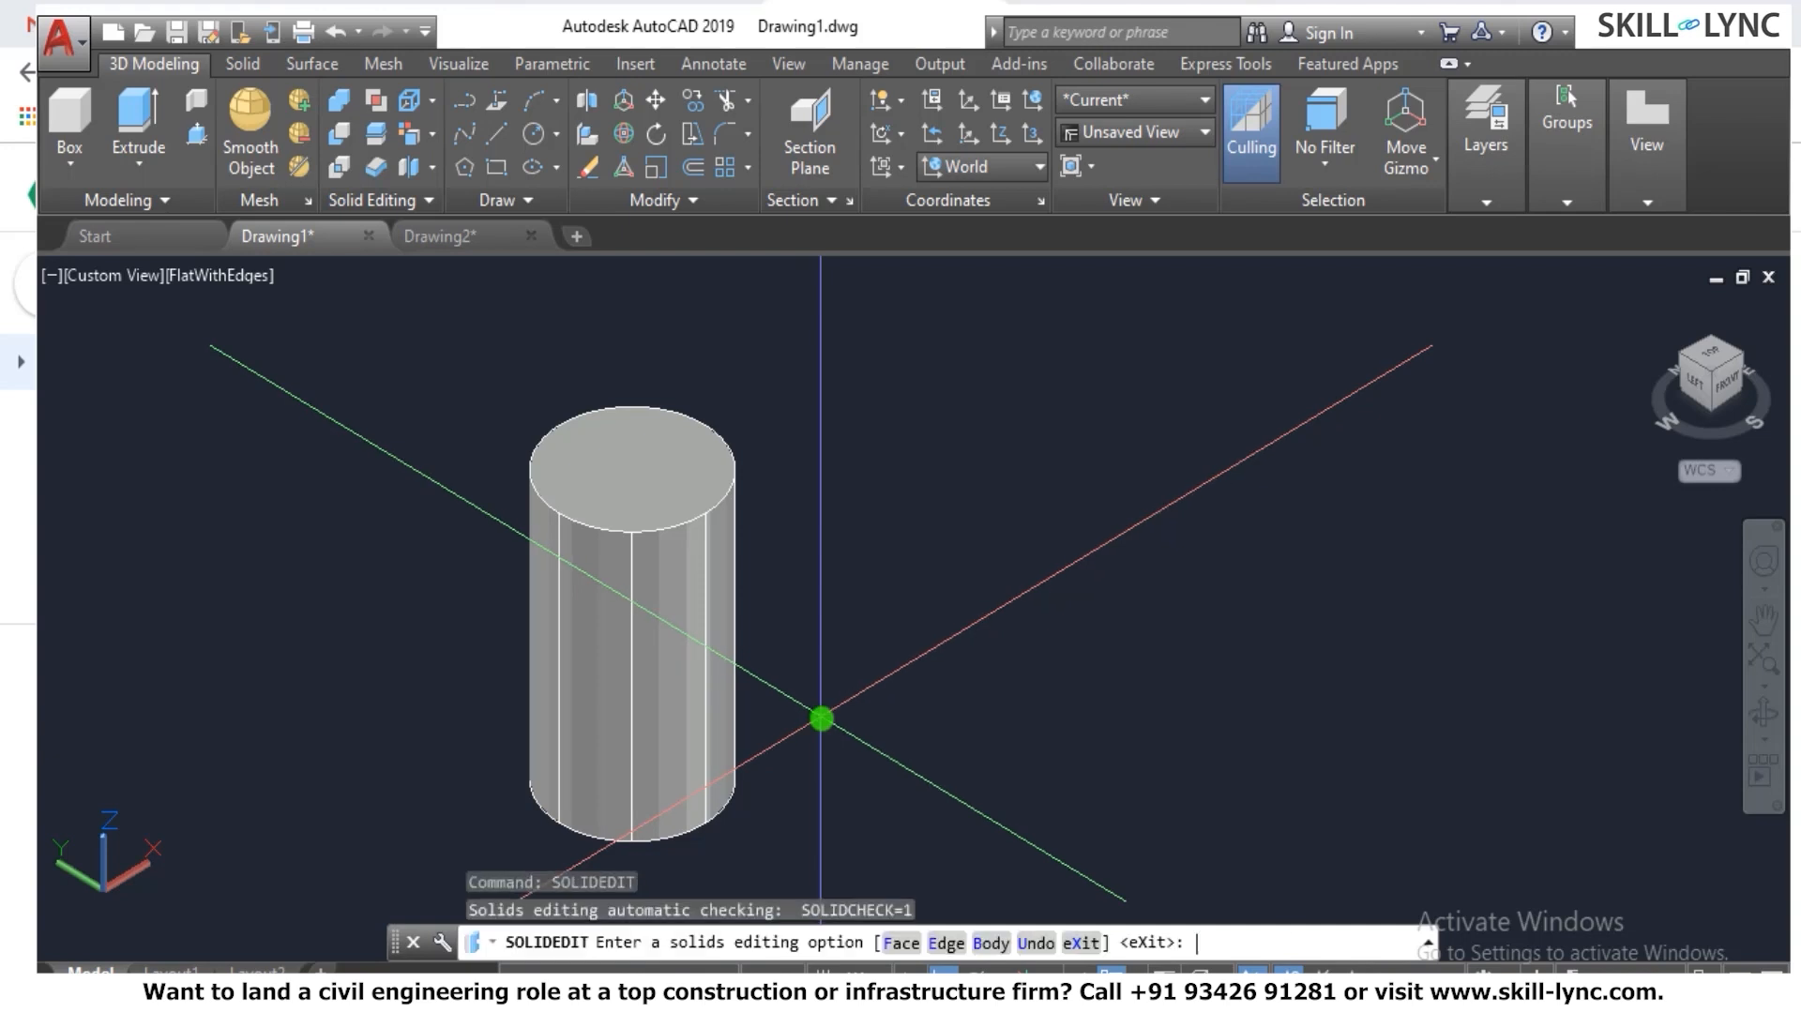
type("b")
key("Return")
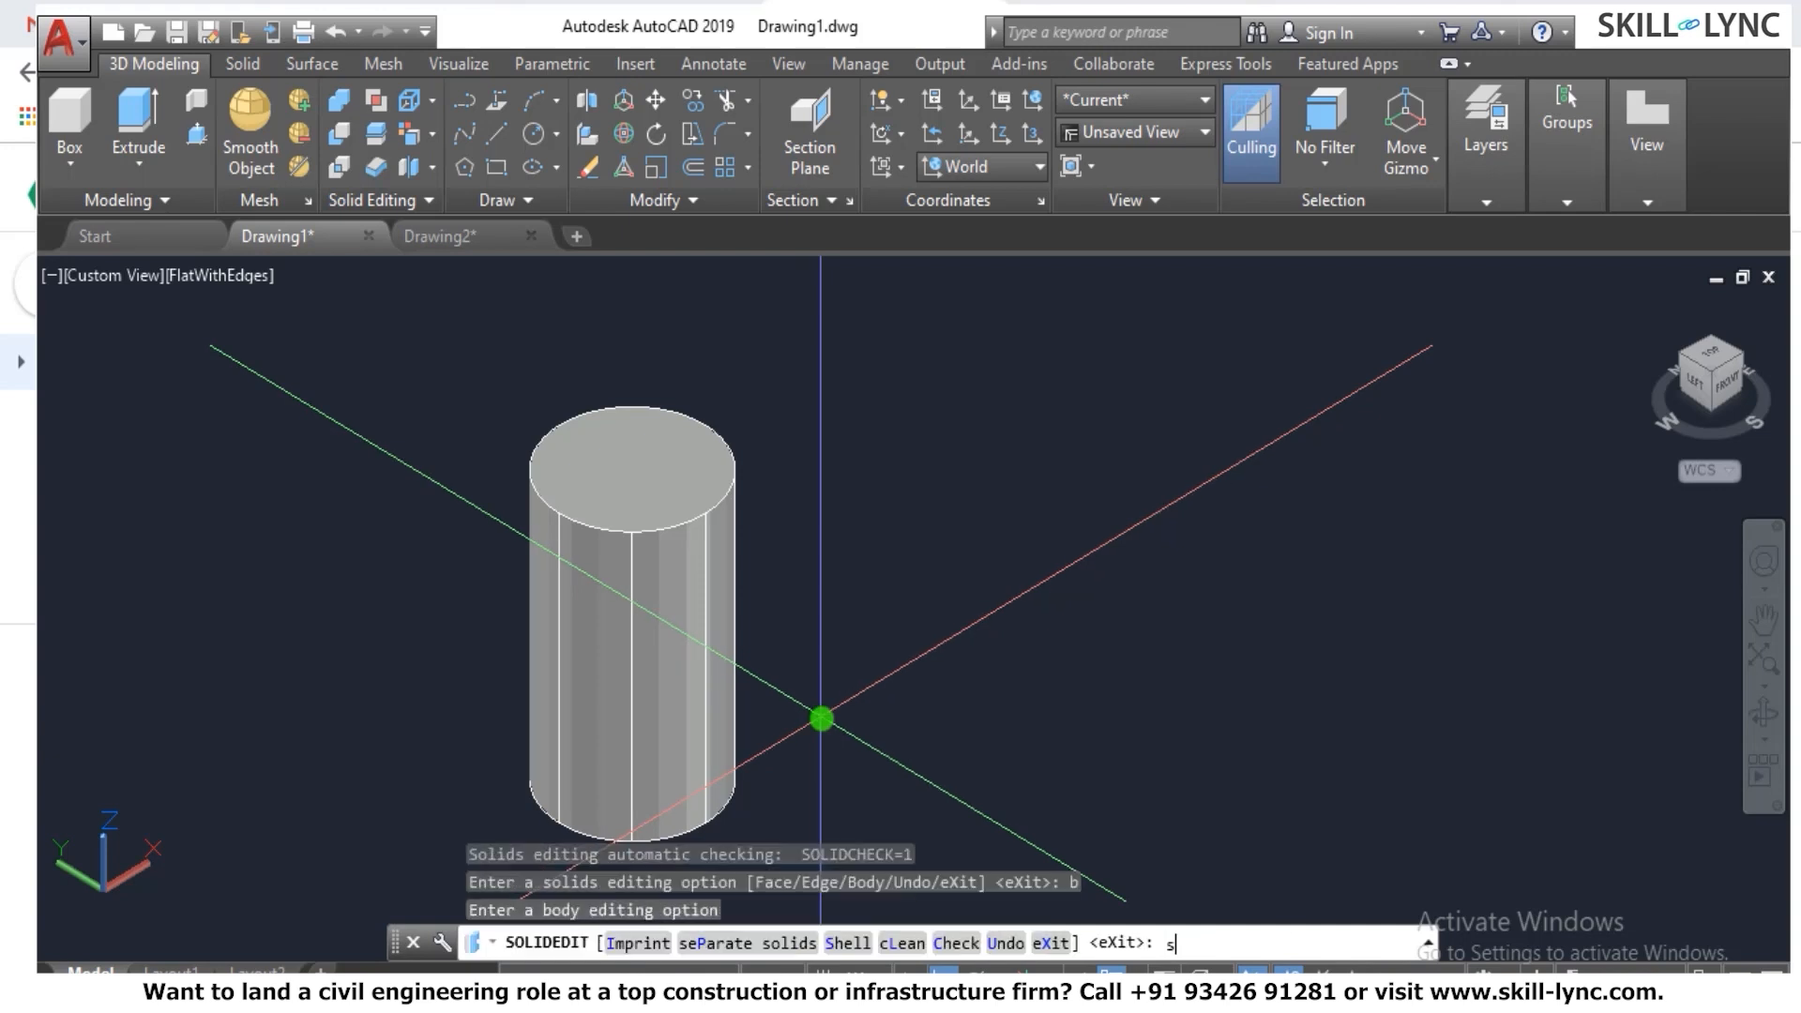
key("Return")
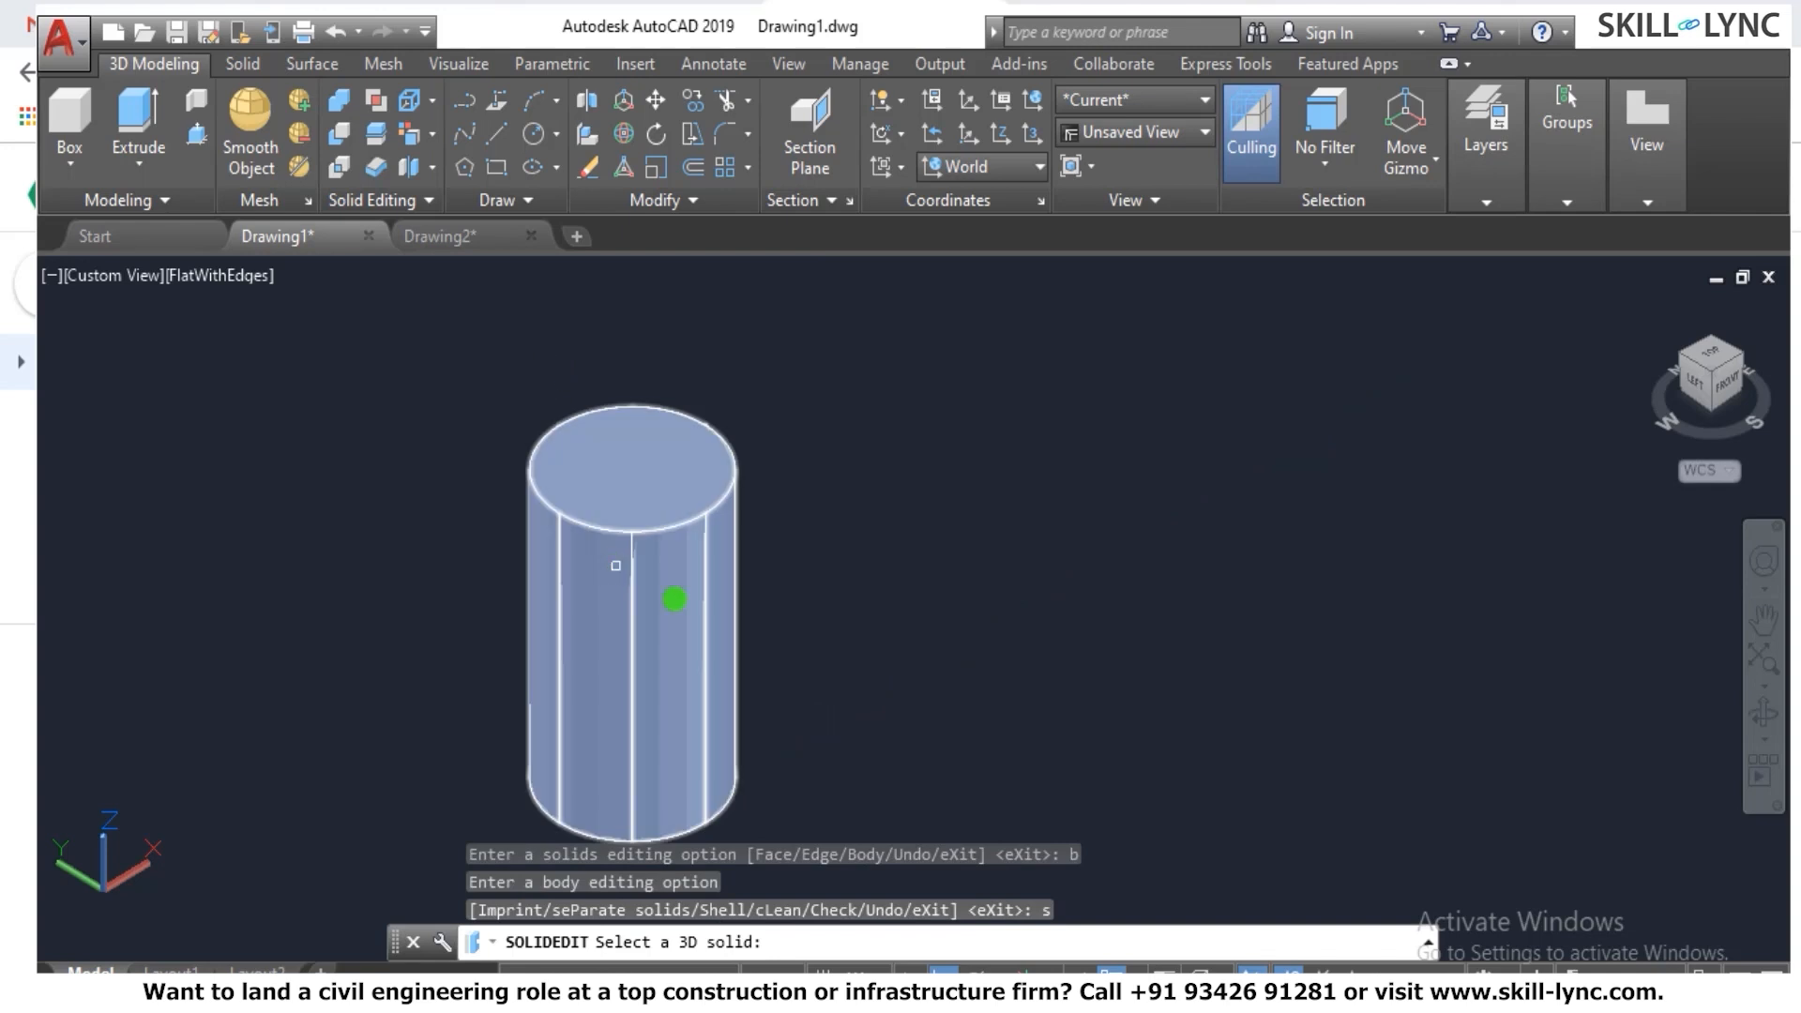
left_click(642, 531)
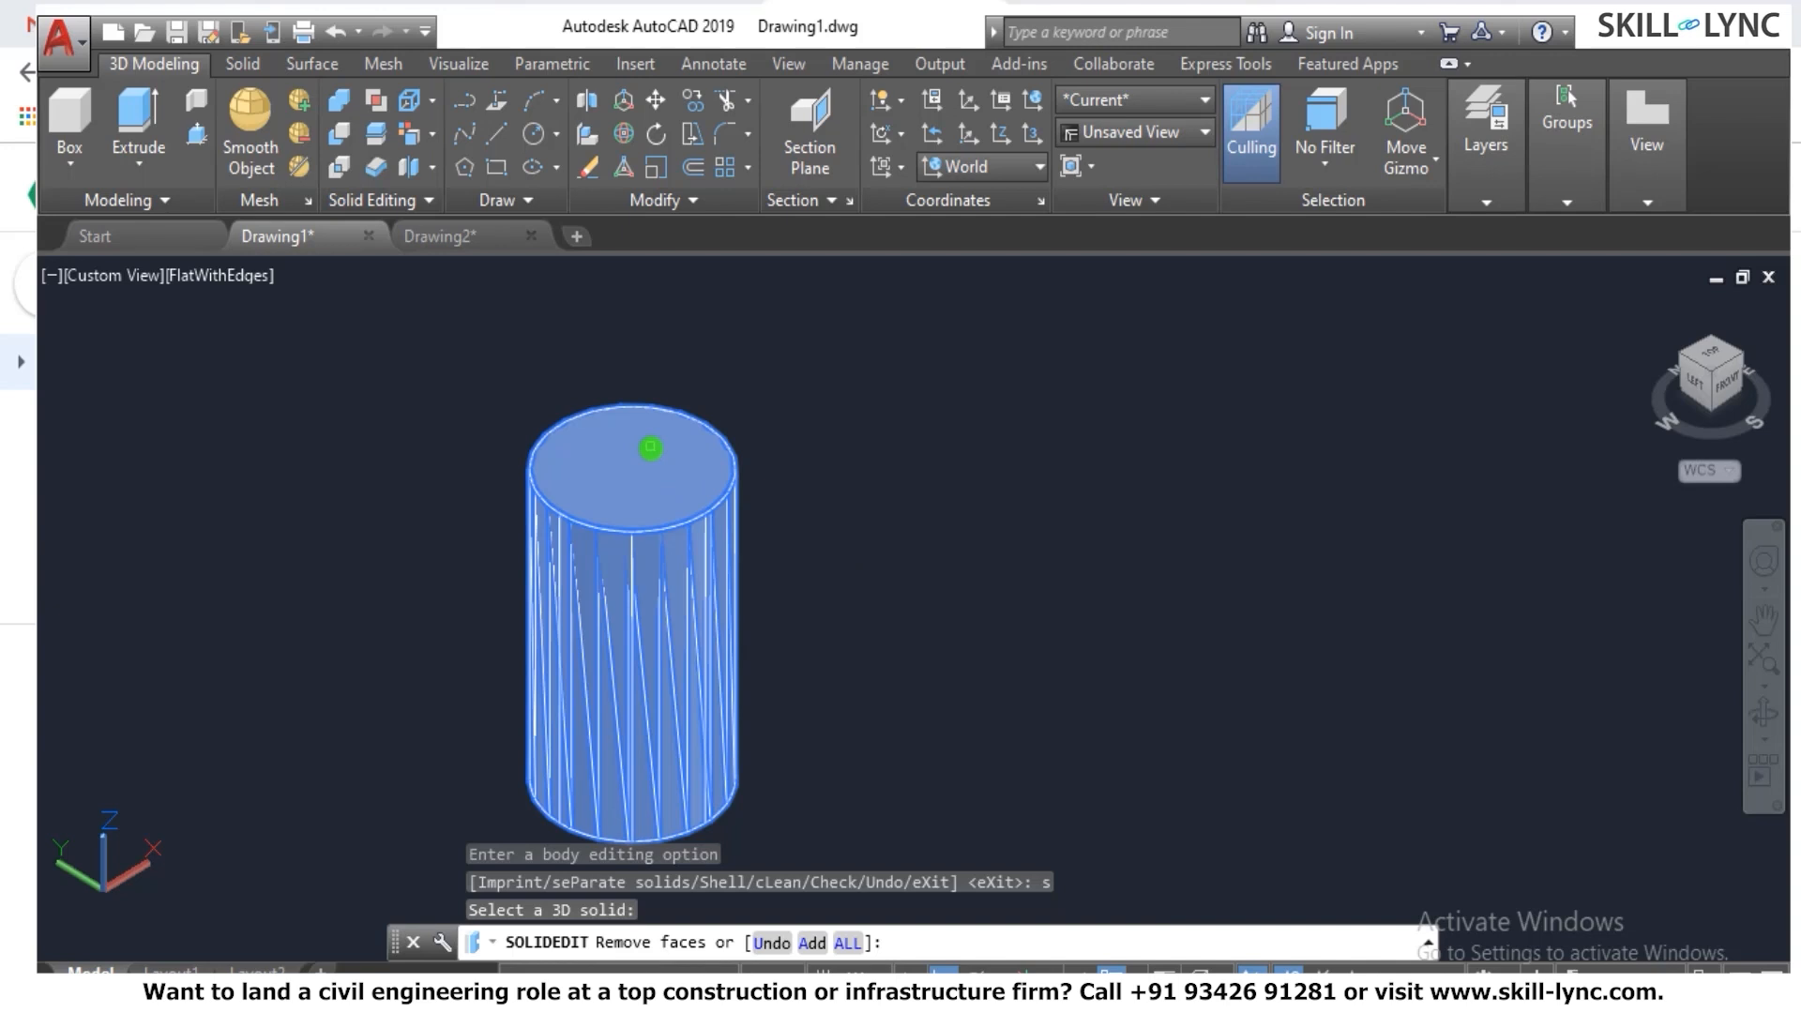
left_click(649, 447)
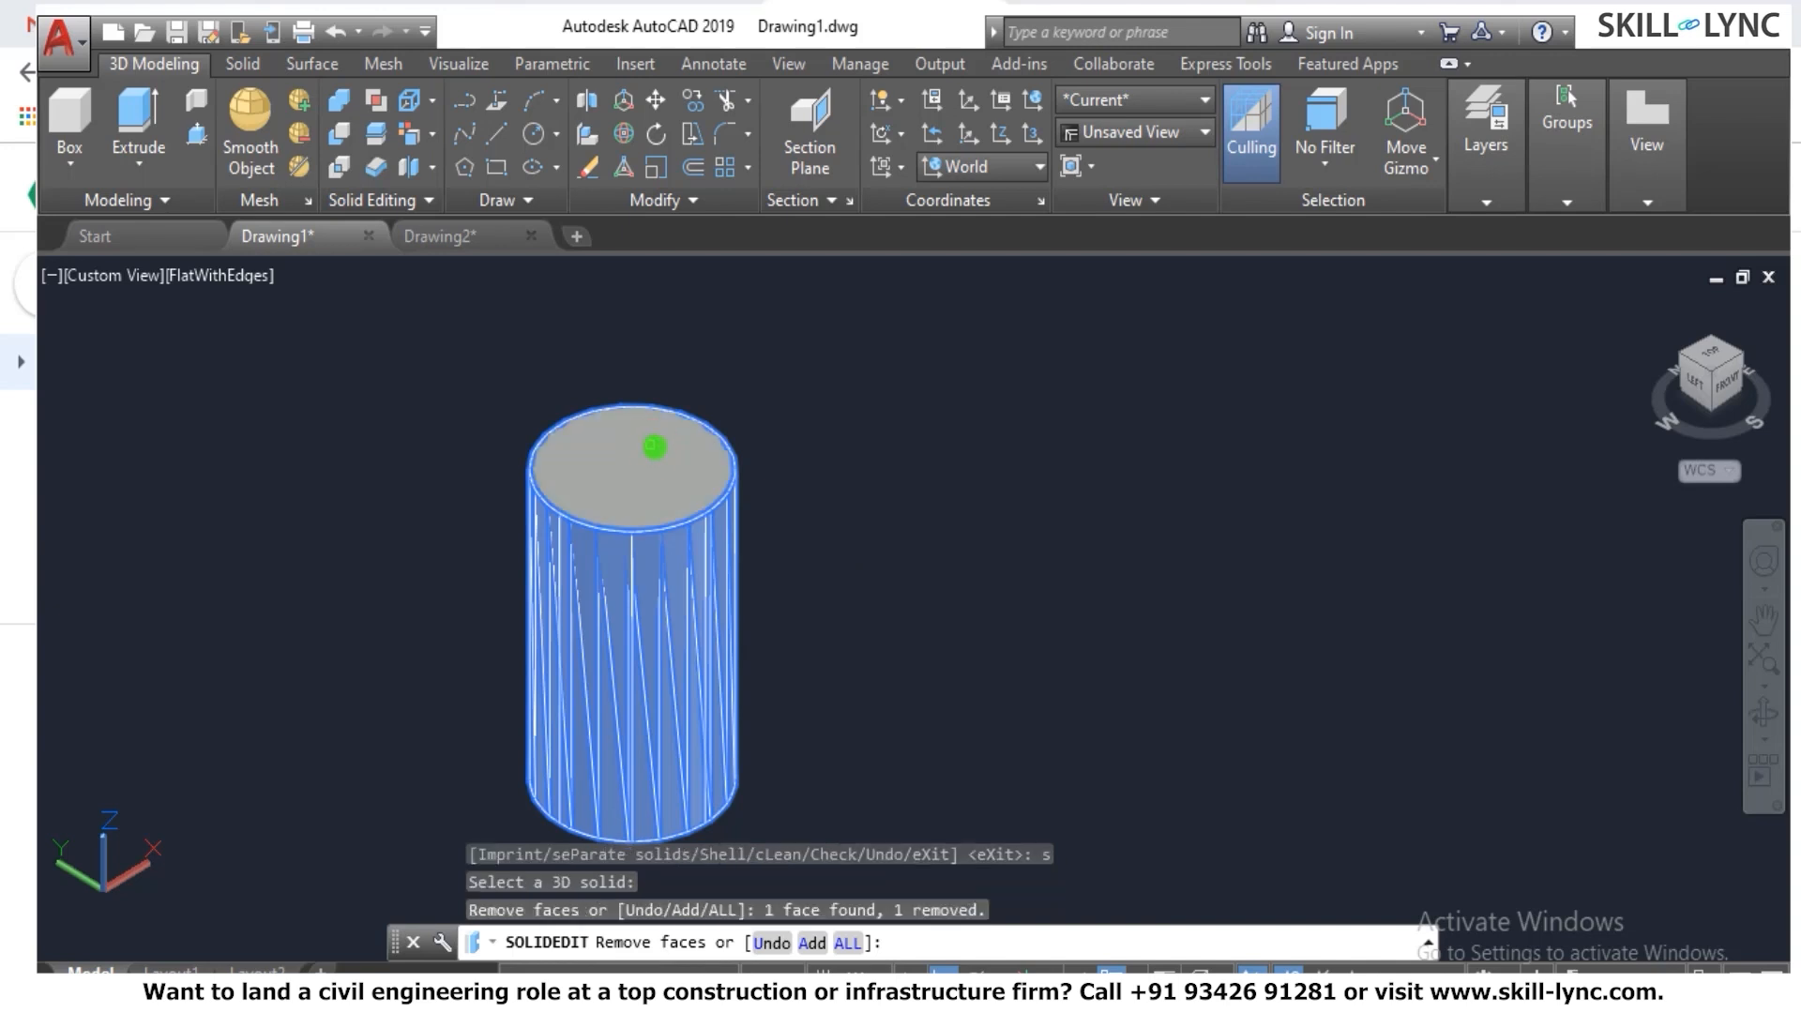
key("Return")
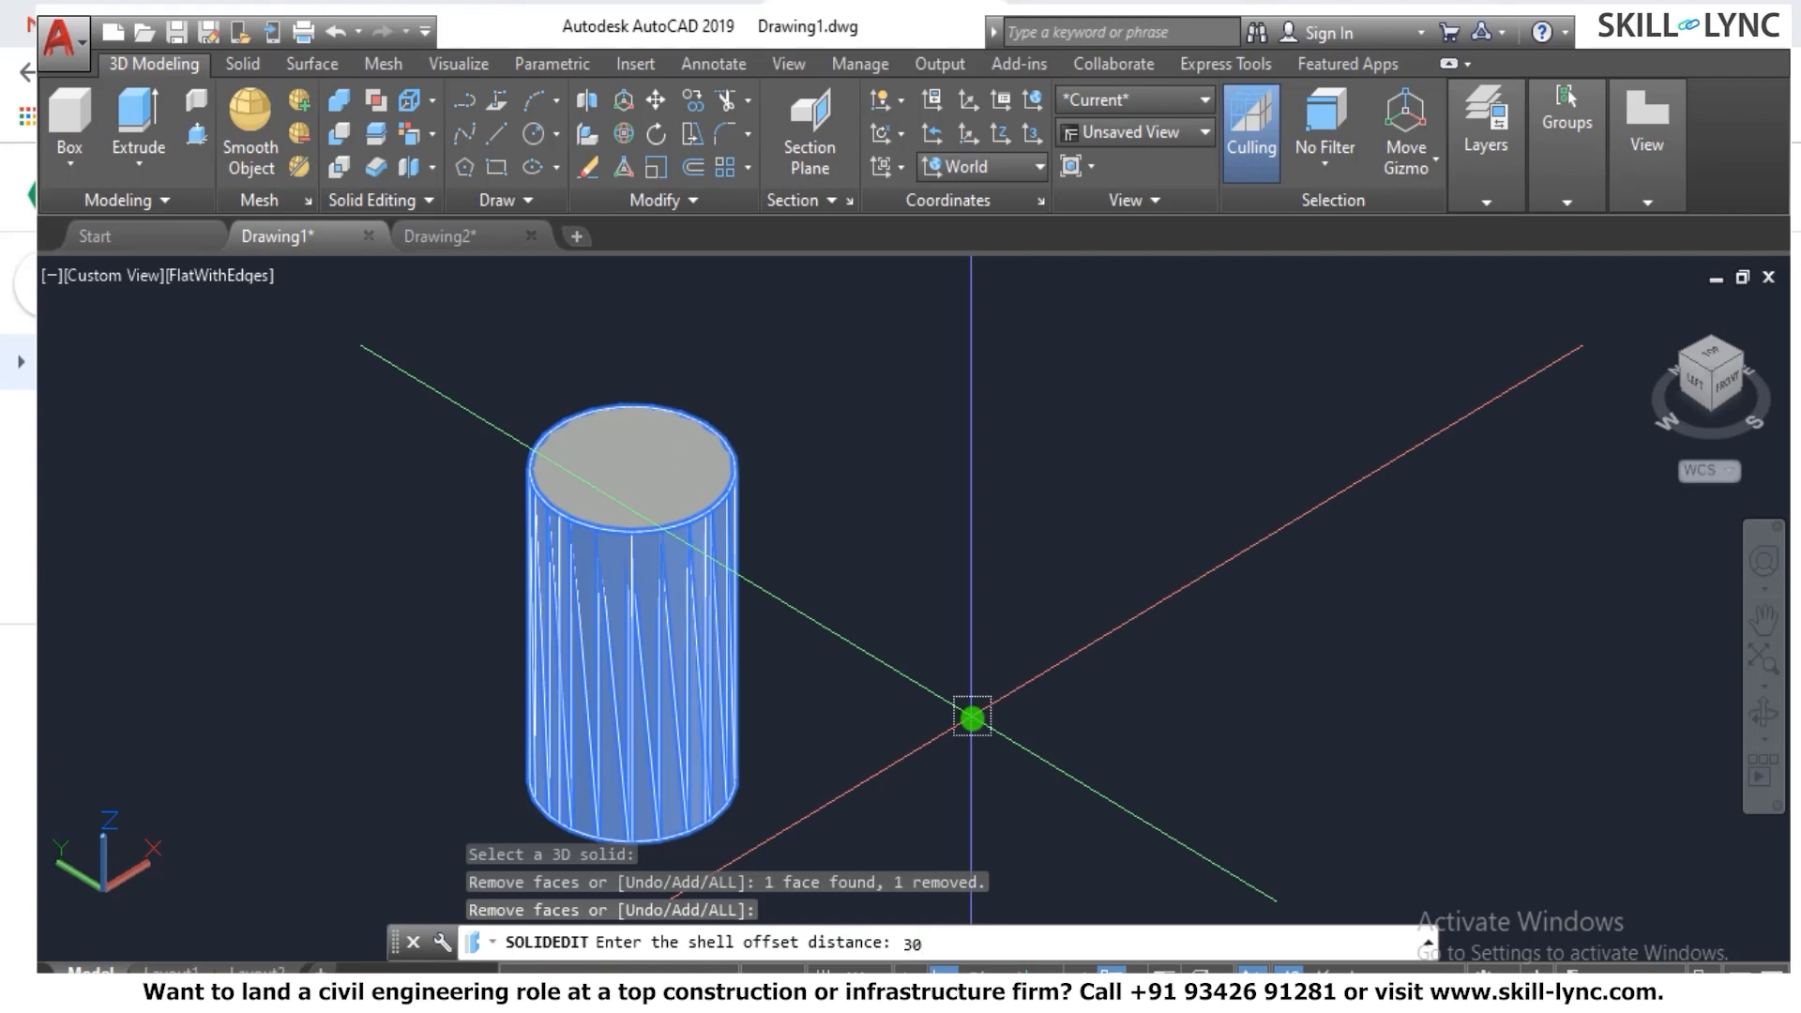
key("Return")
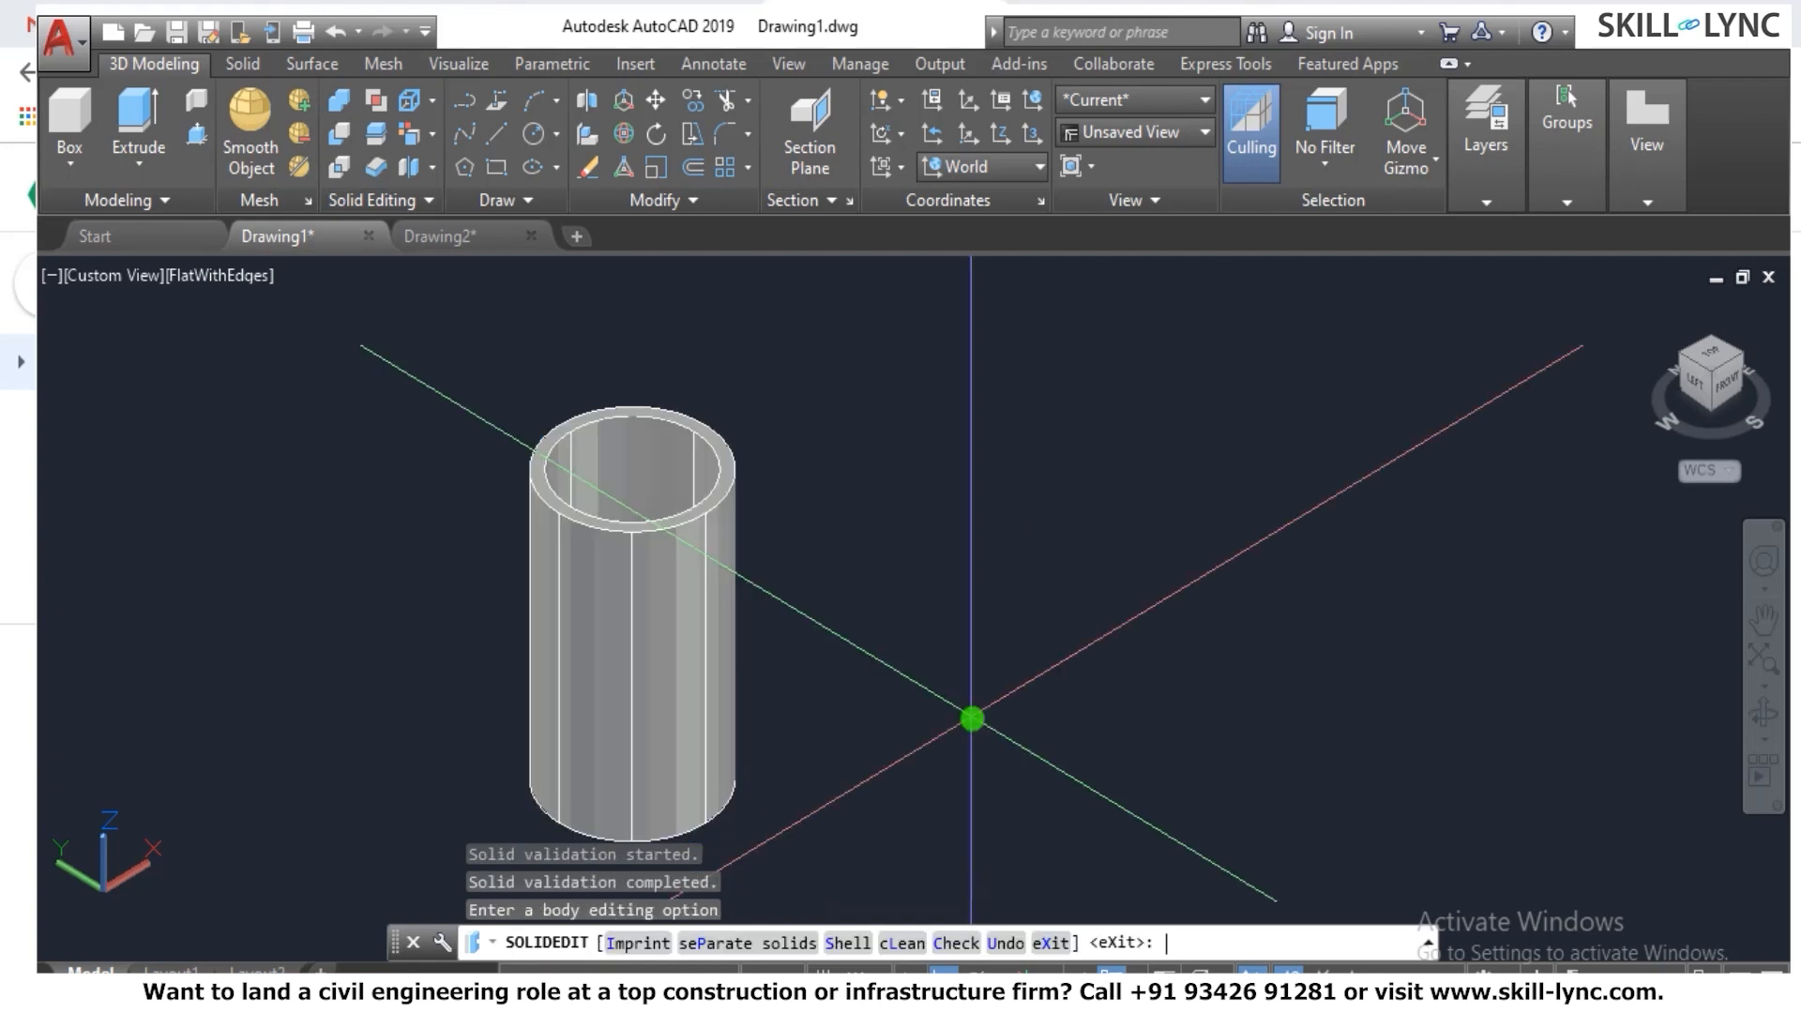
key("Return")
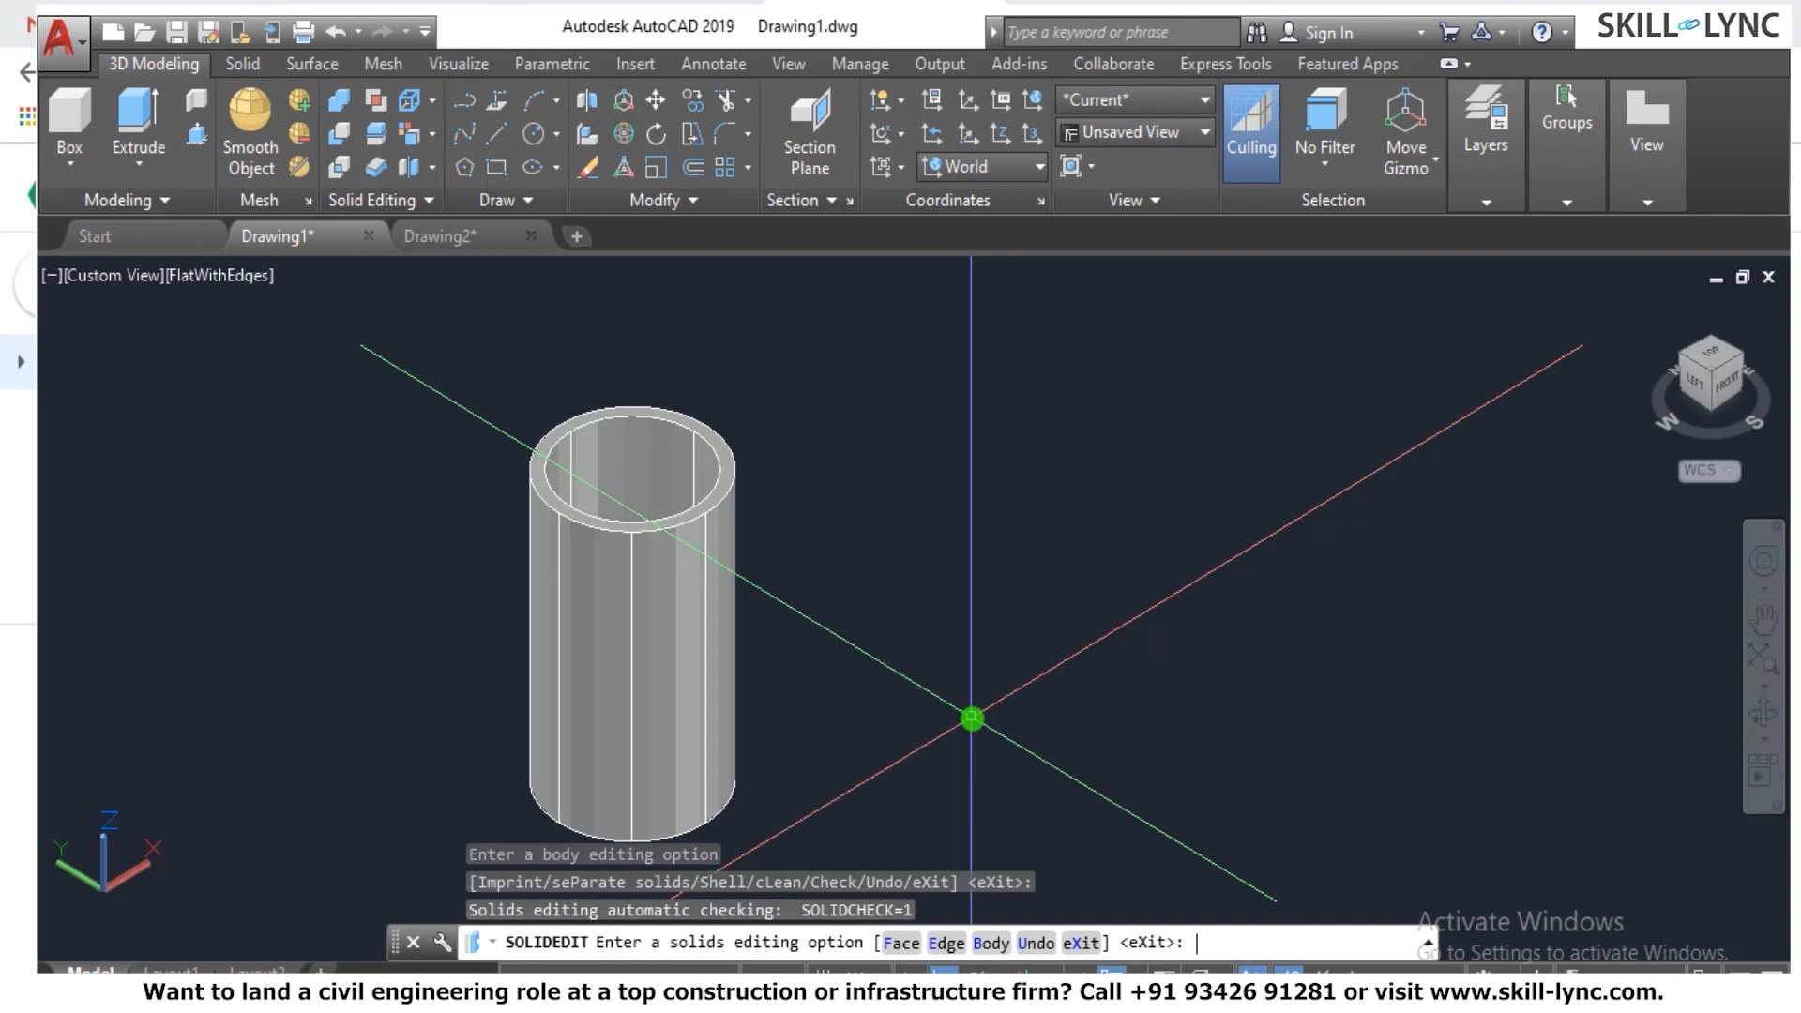
key("Return")
Draw a rectangle of 700 by 300 beside the hollow cylinder.
type("3do")
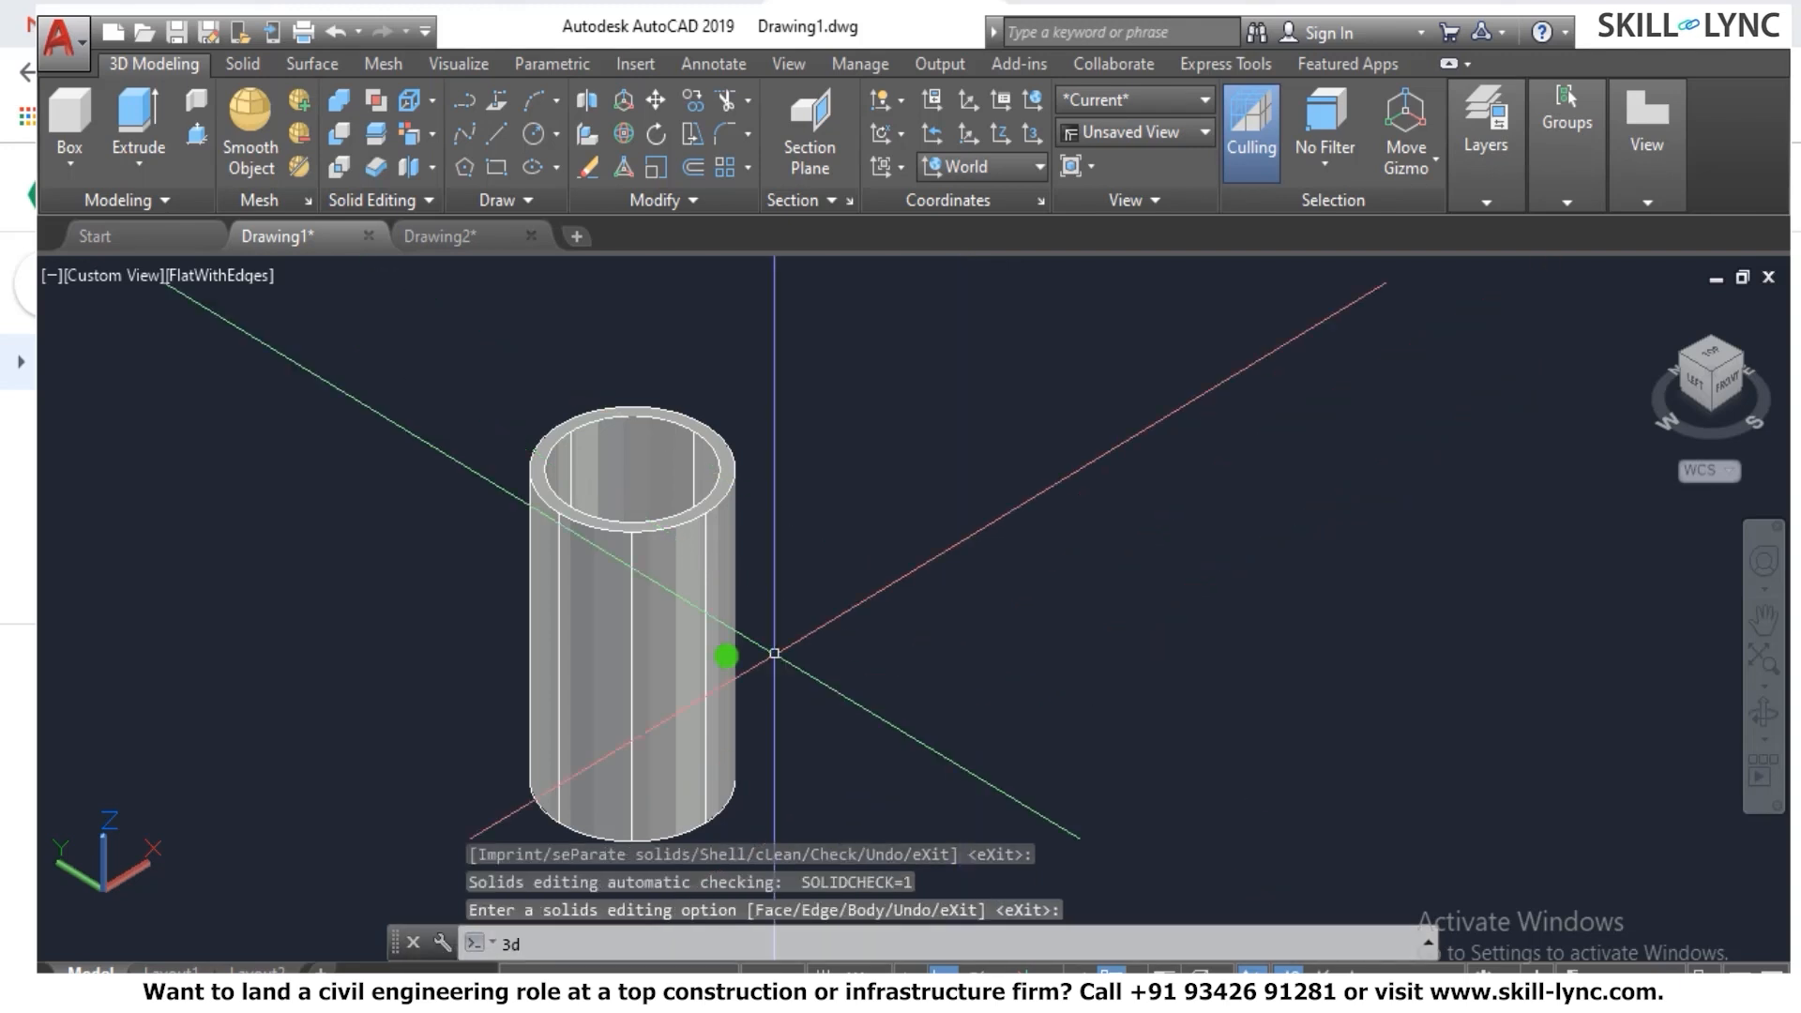
key("Return")
left_click_drag(637, 466, 676, 498)
key("Escape")
key("Escape")
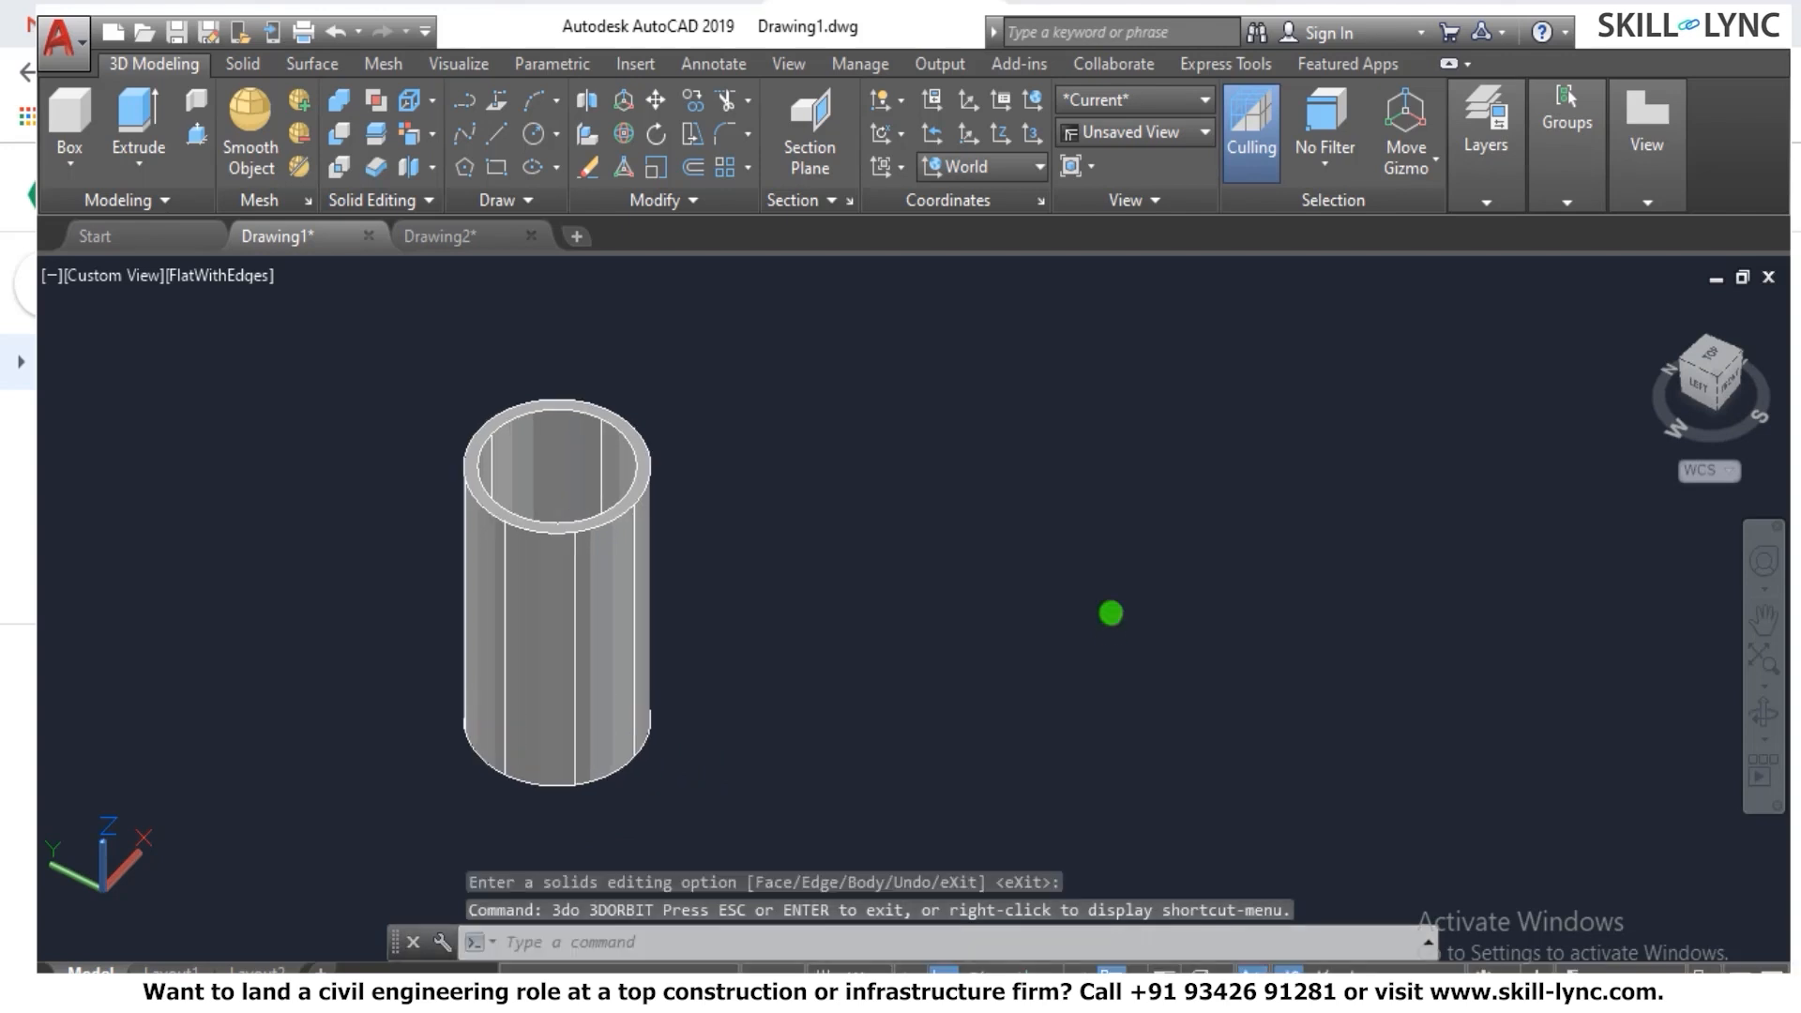
type("rec")
key("Return")
left_click(877, 793)
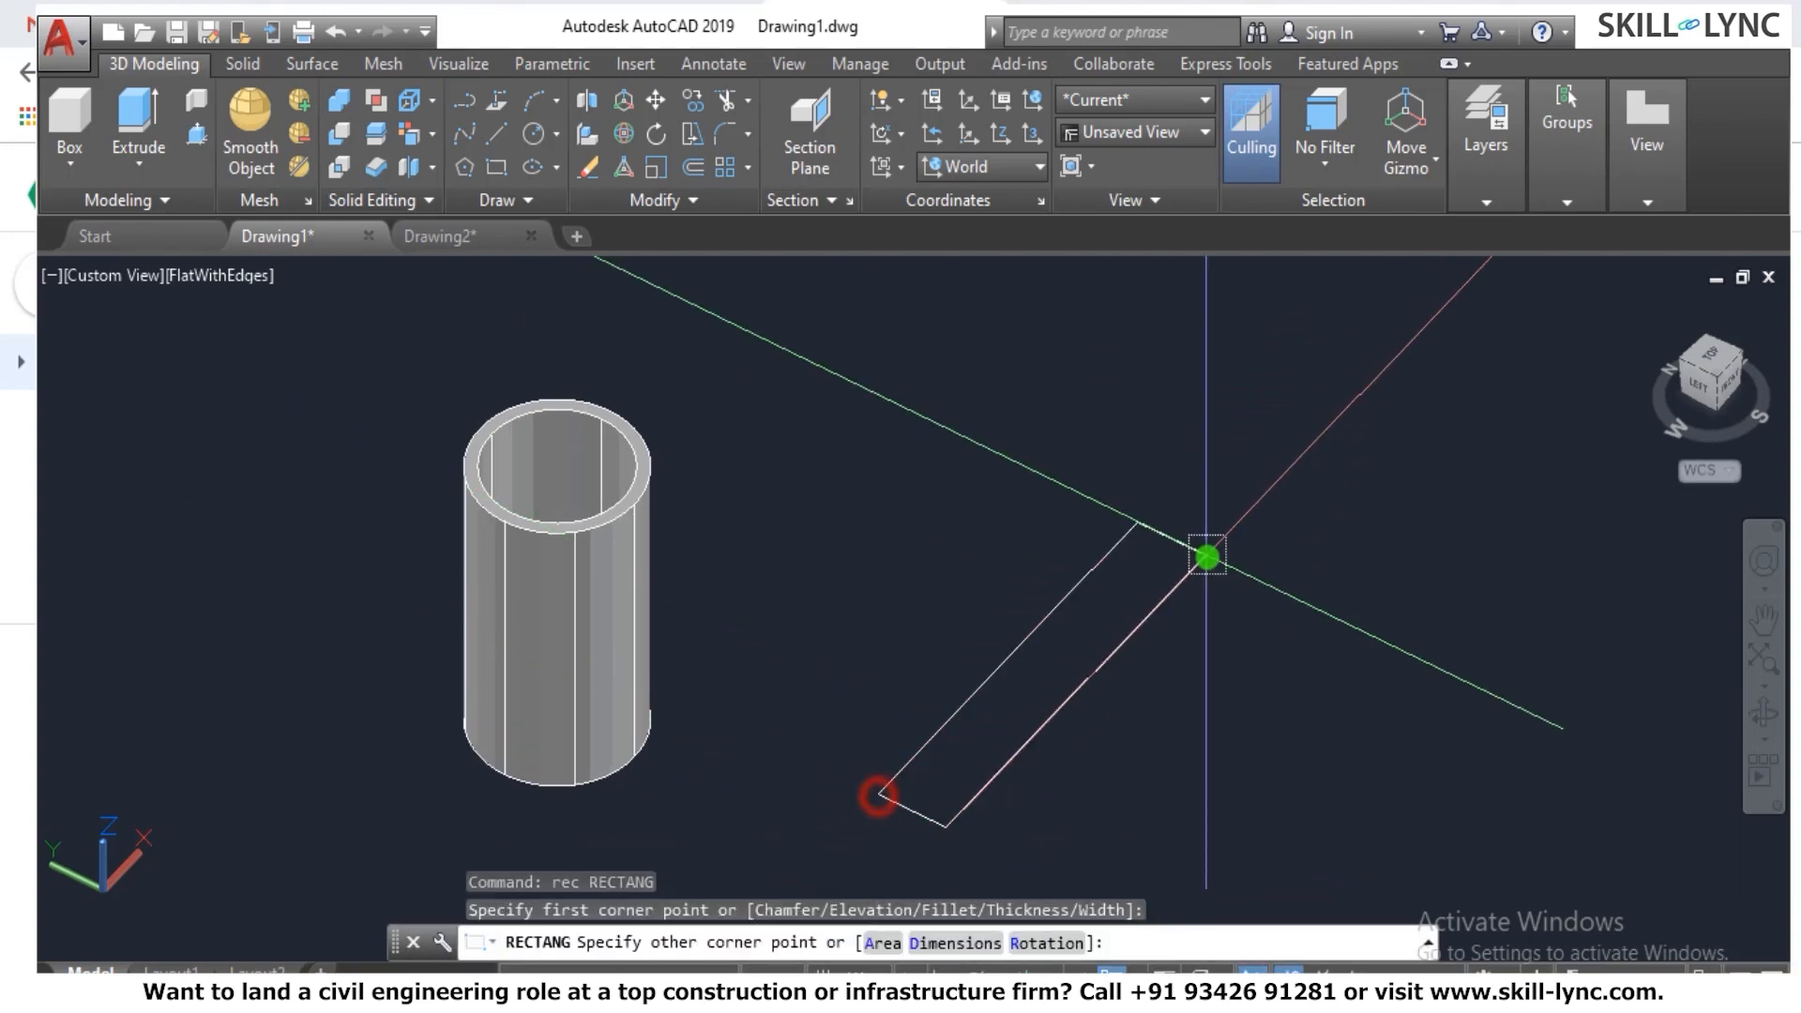
scroll(917, 641, "down", 2)
type("@700,300")
key("Return")
key("Escape")
key("Escape")
Extrude the 700 by 300 rectangle to a height of 2100.
type("ext")
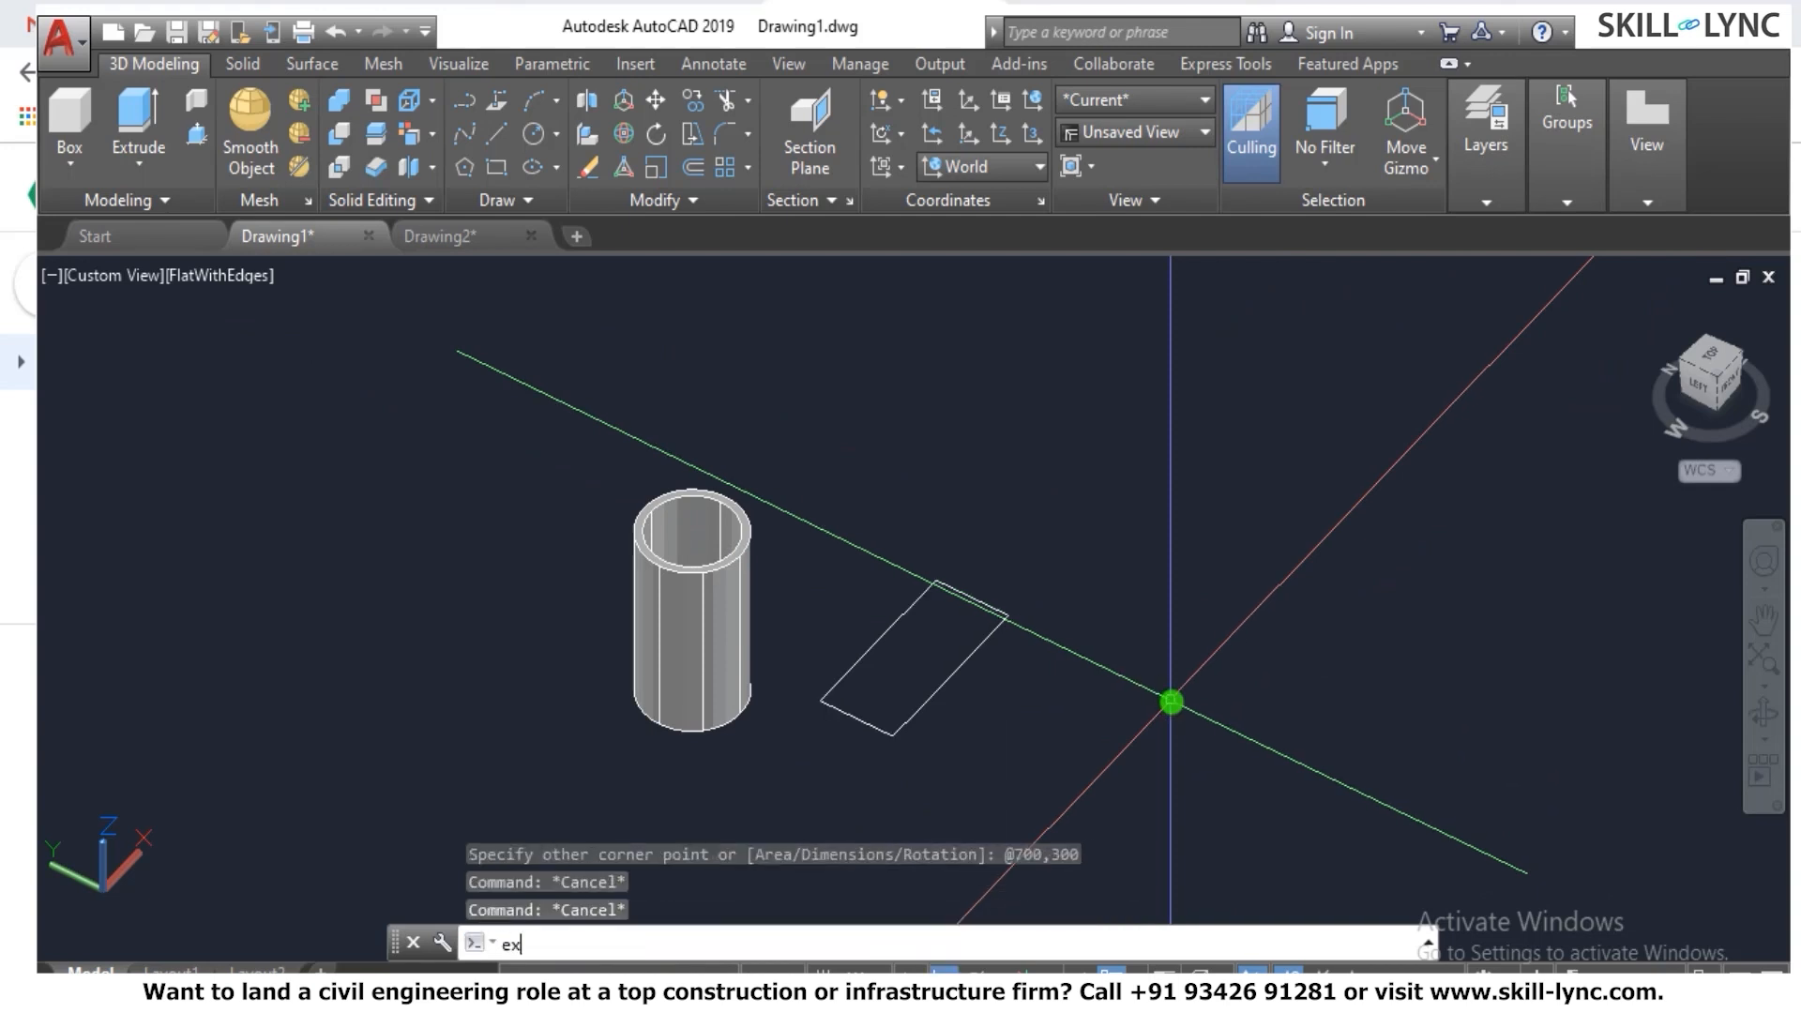
key("Return")
left_click(972, 629)
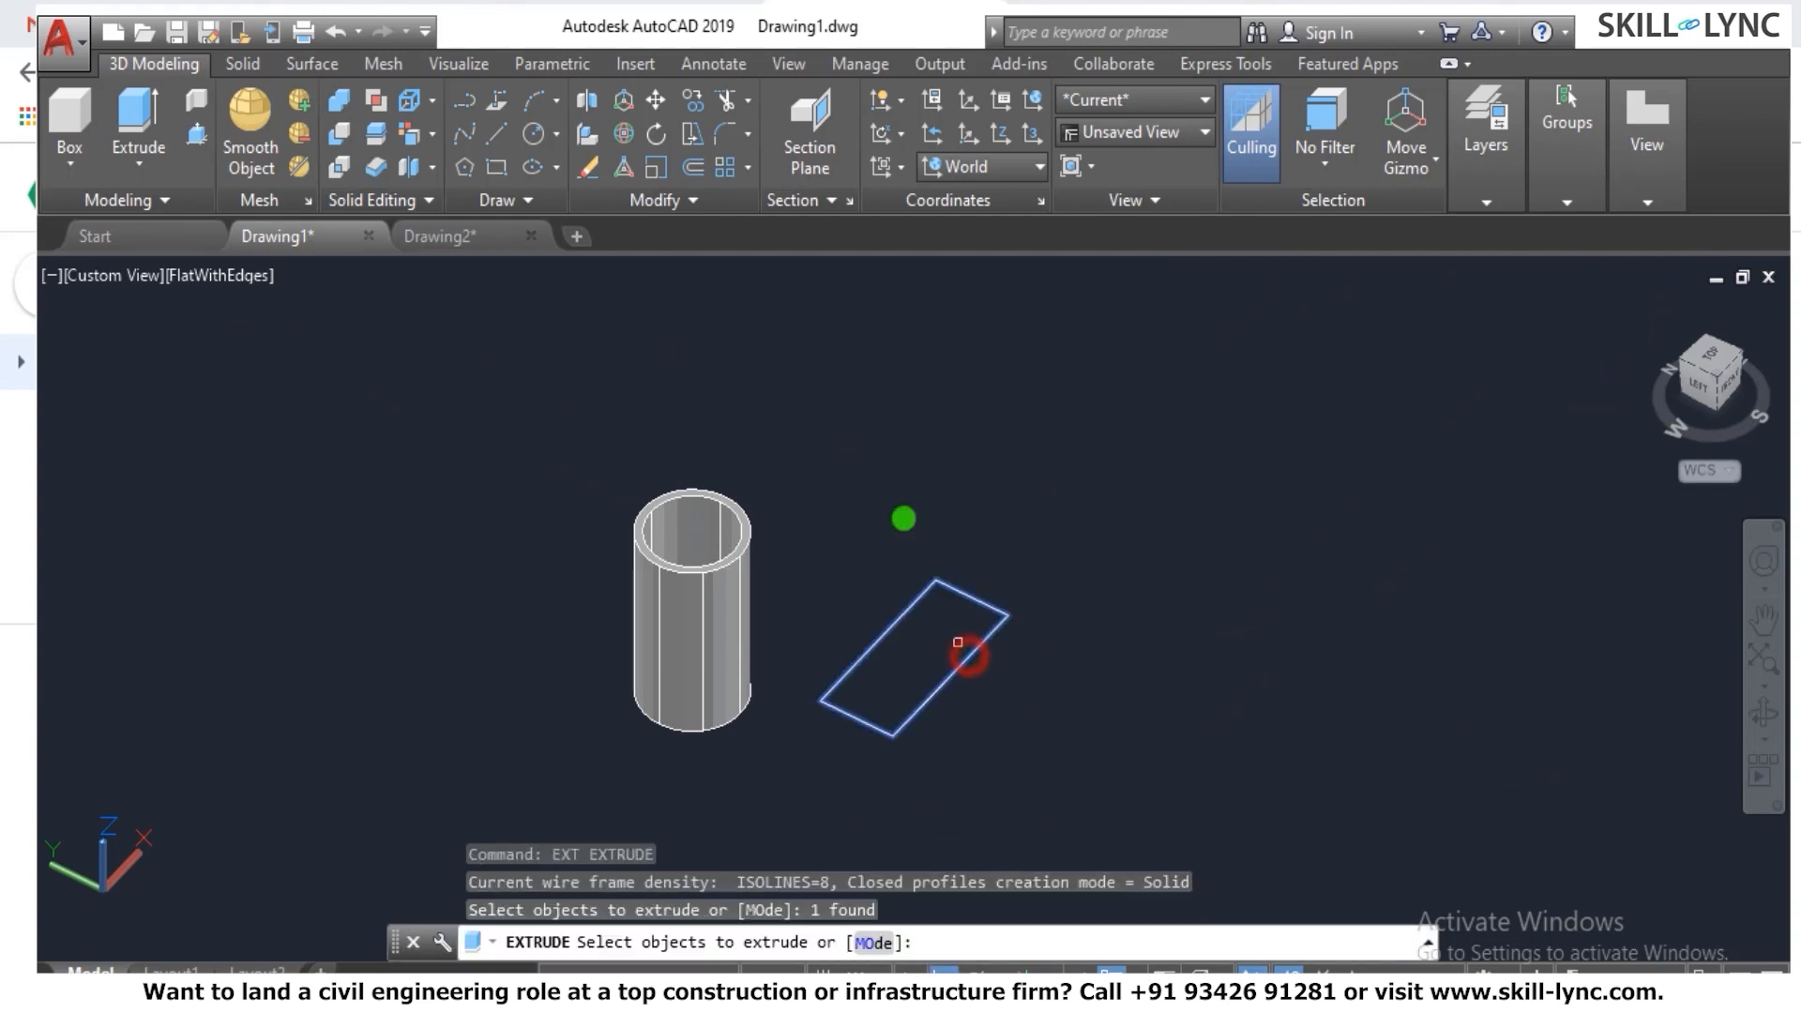
key("Return")
type("2100")
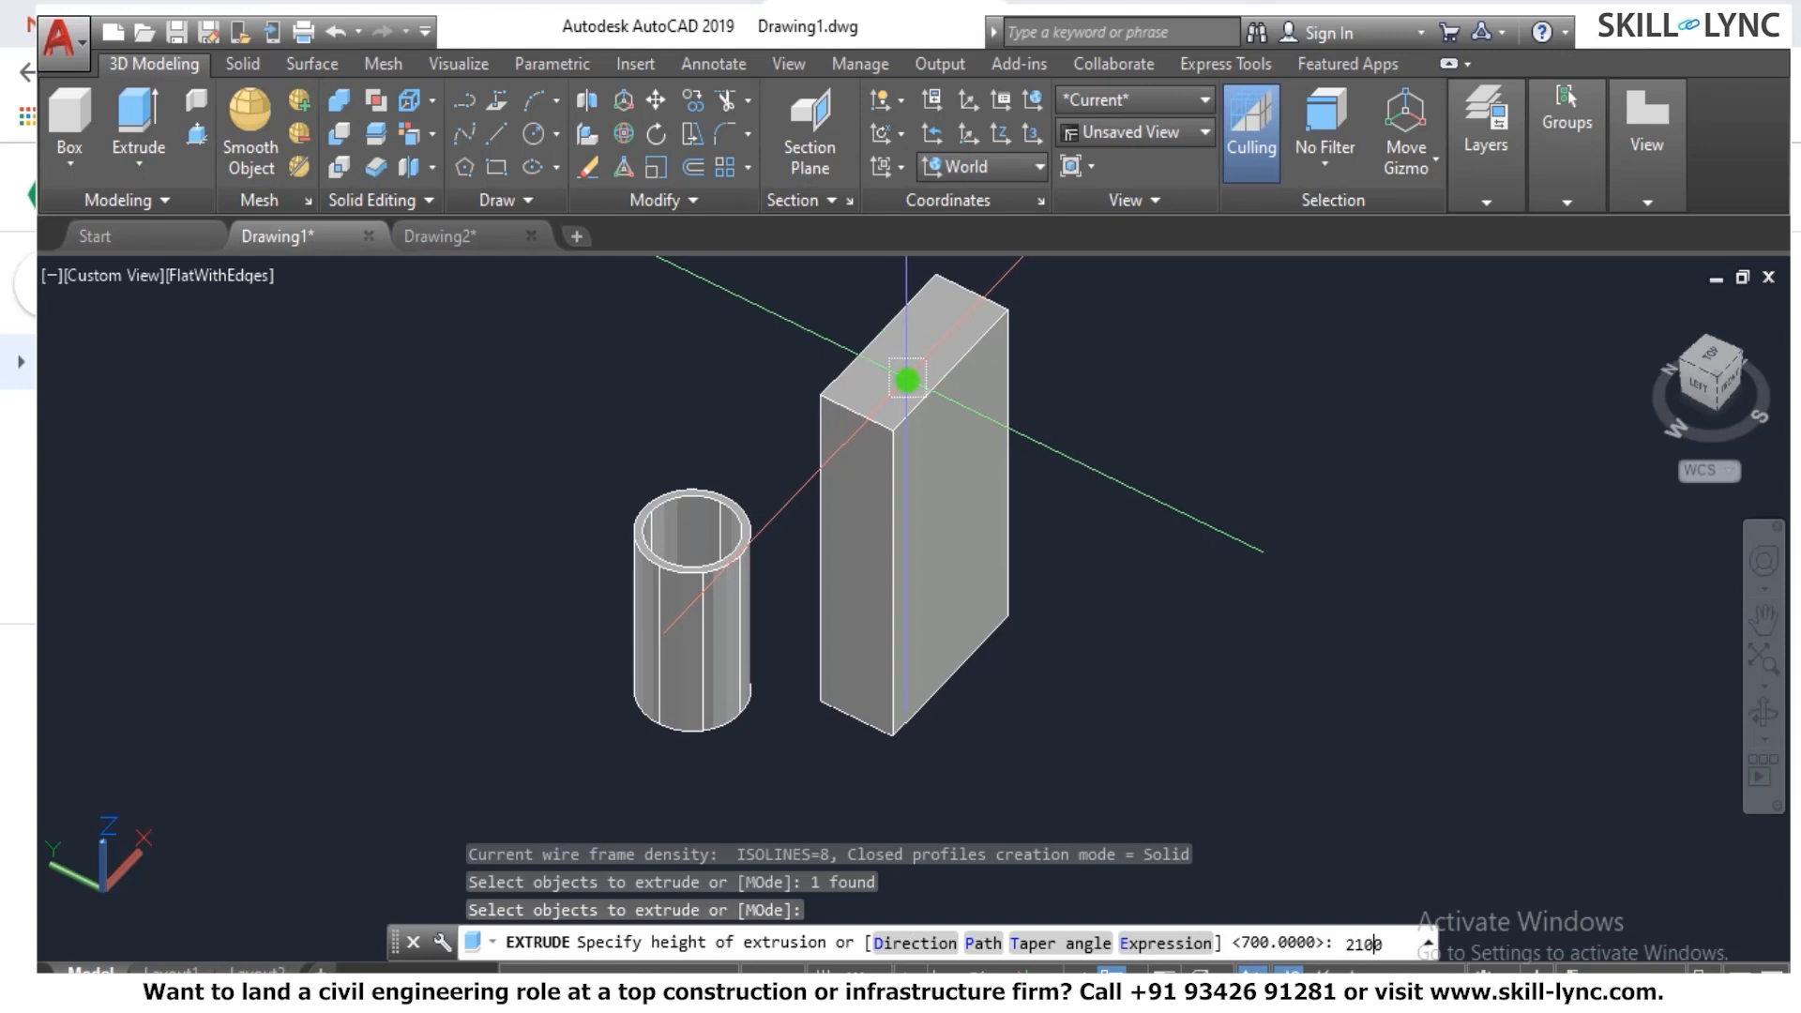
key("Return")
key("Escape")
key("Escape")
Shell the tall box with an offset distance of 30, removing its front and right side faces.
scroll(894, 787, "down", 1)
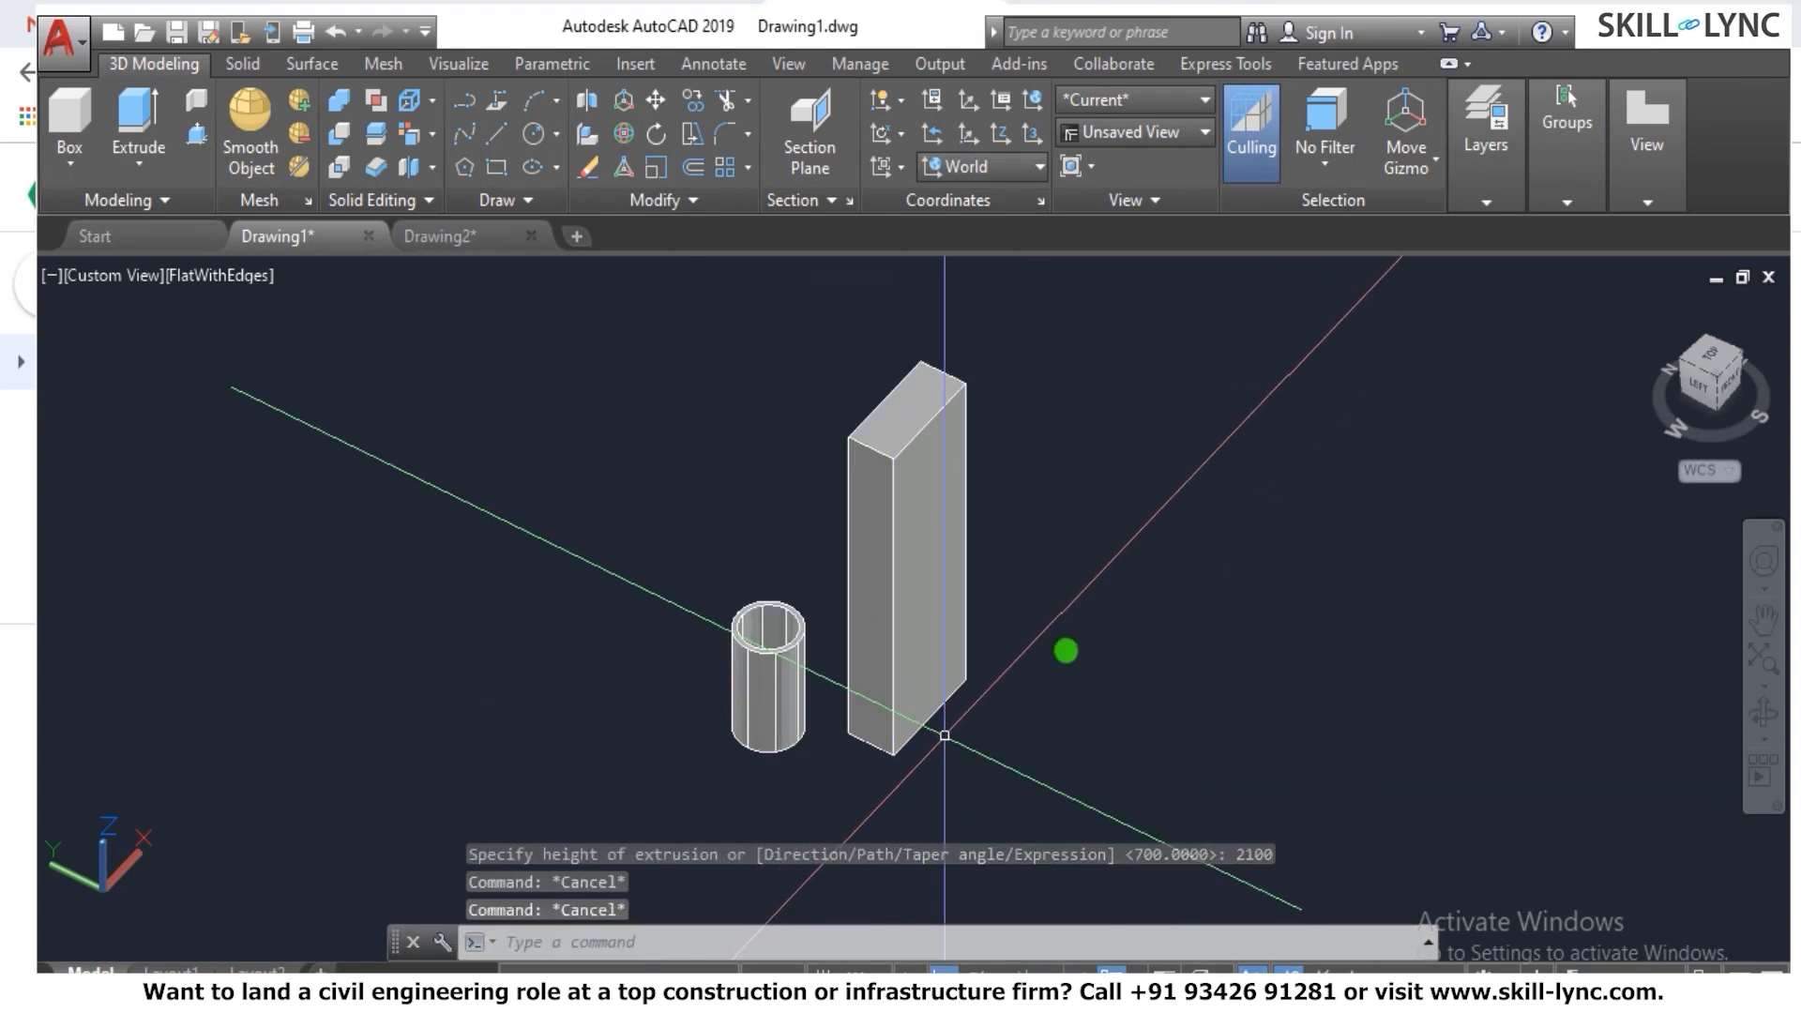
scroll(1112, 568, "up", 1)
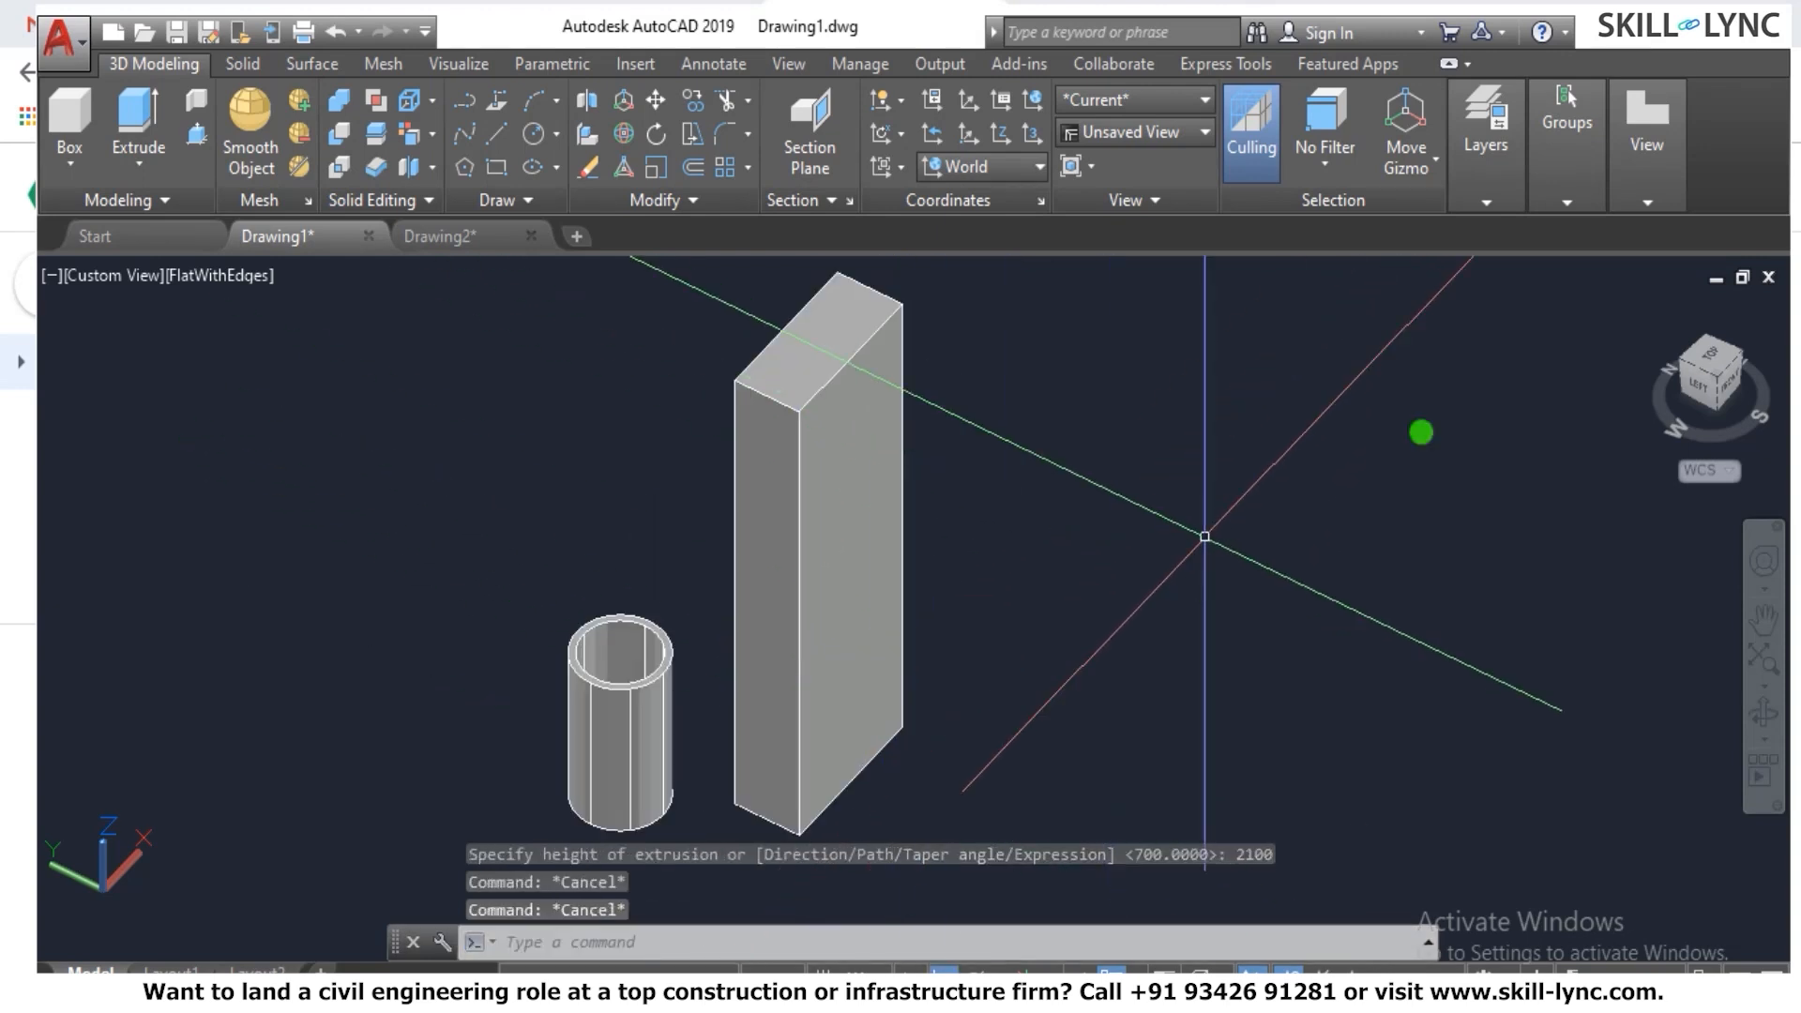
left_click(1740, 361)
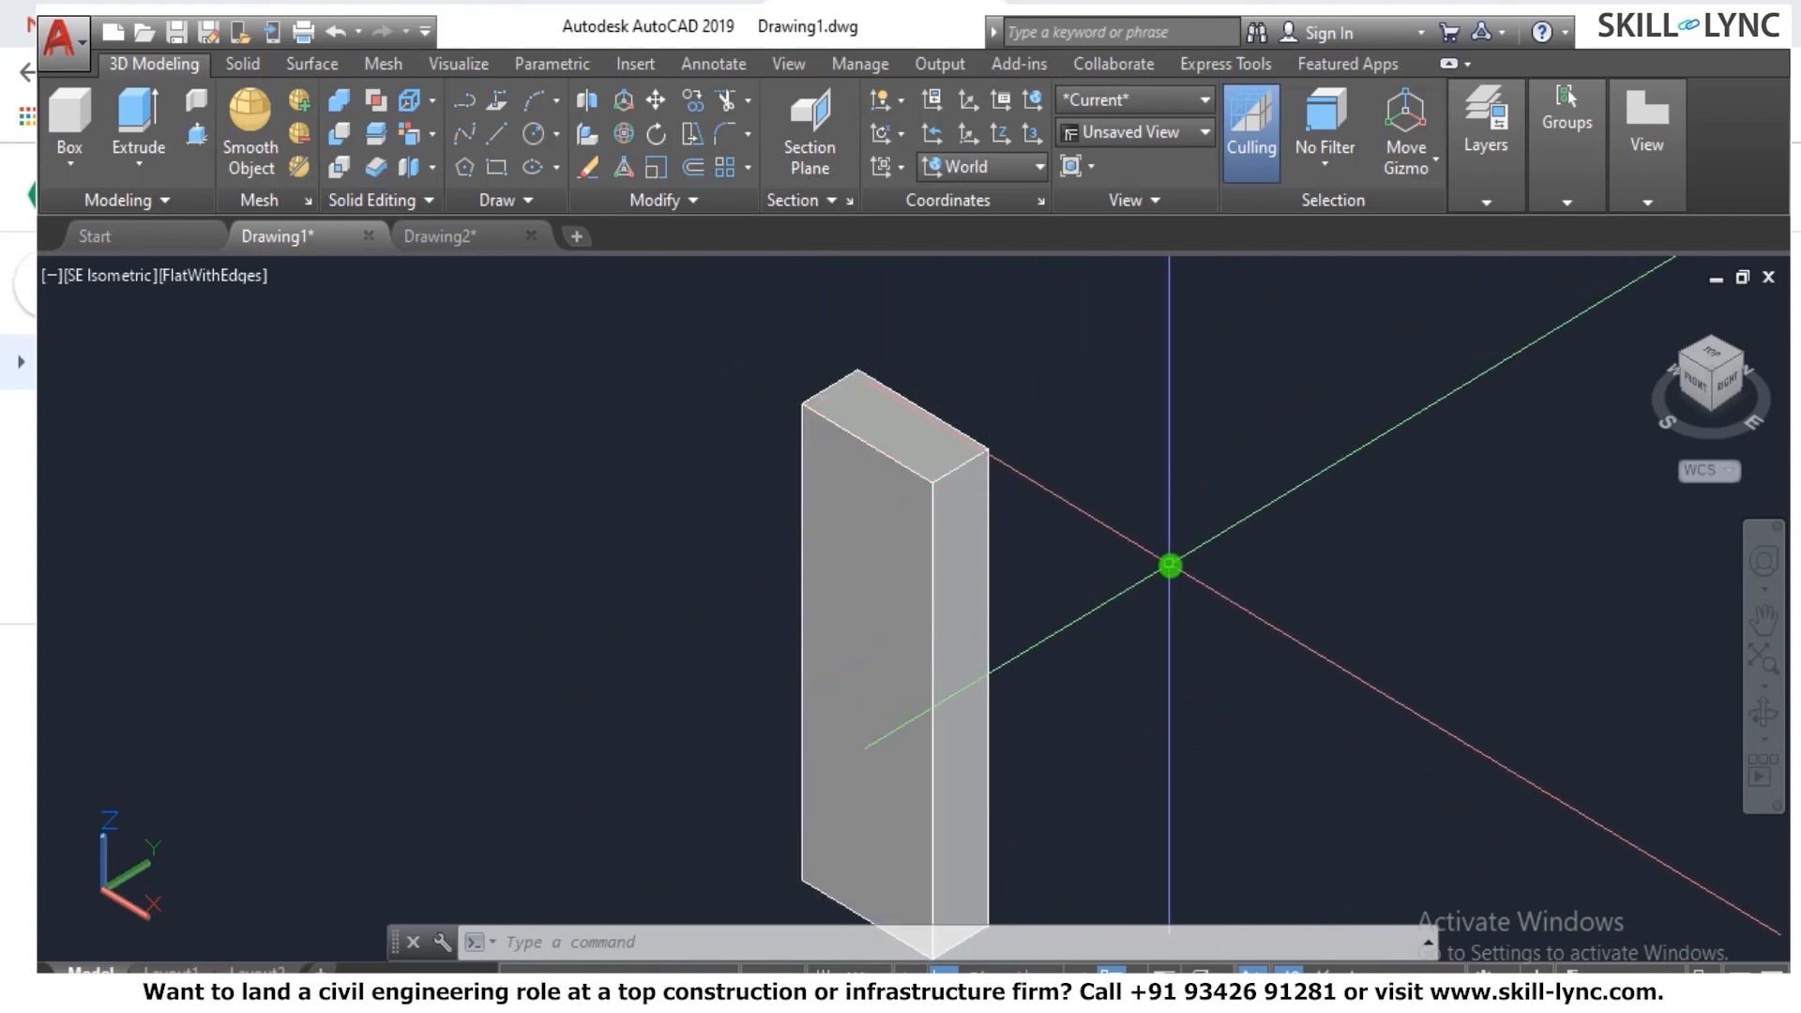
type("s")
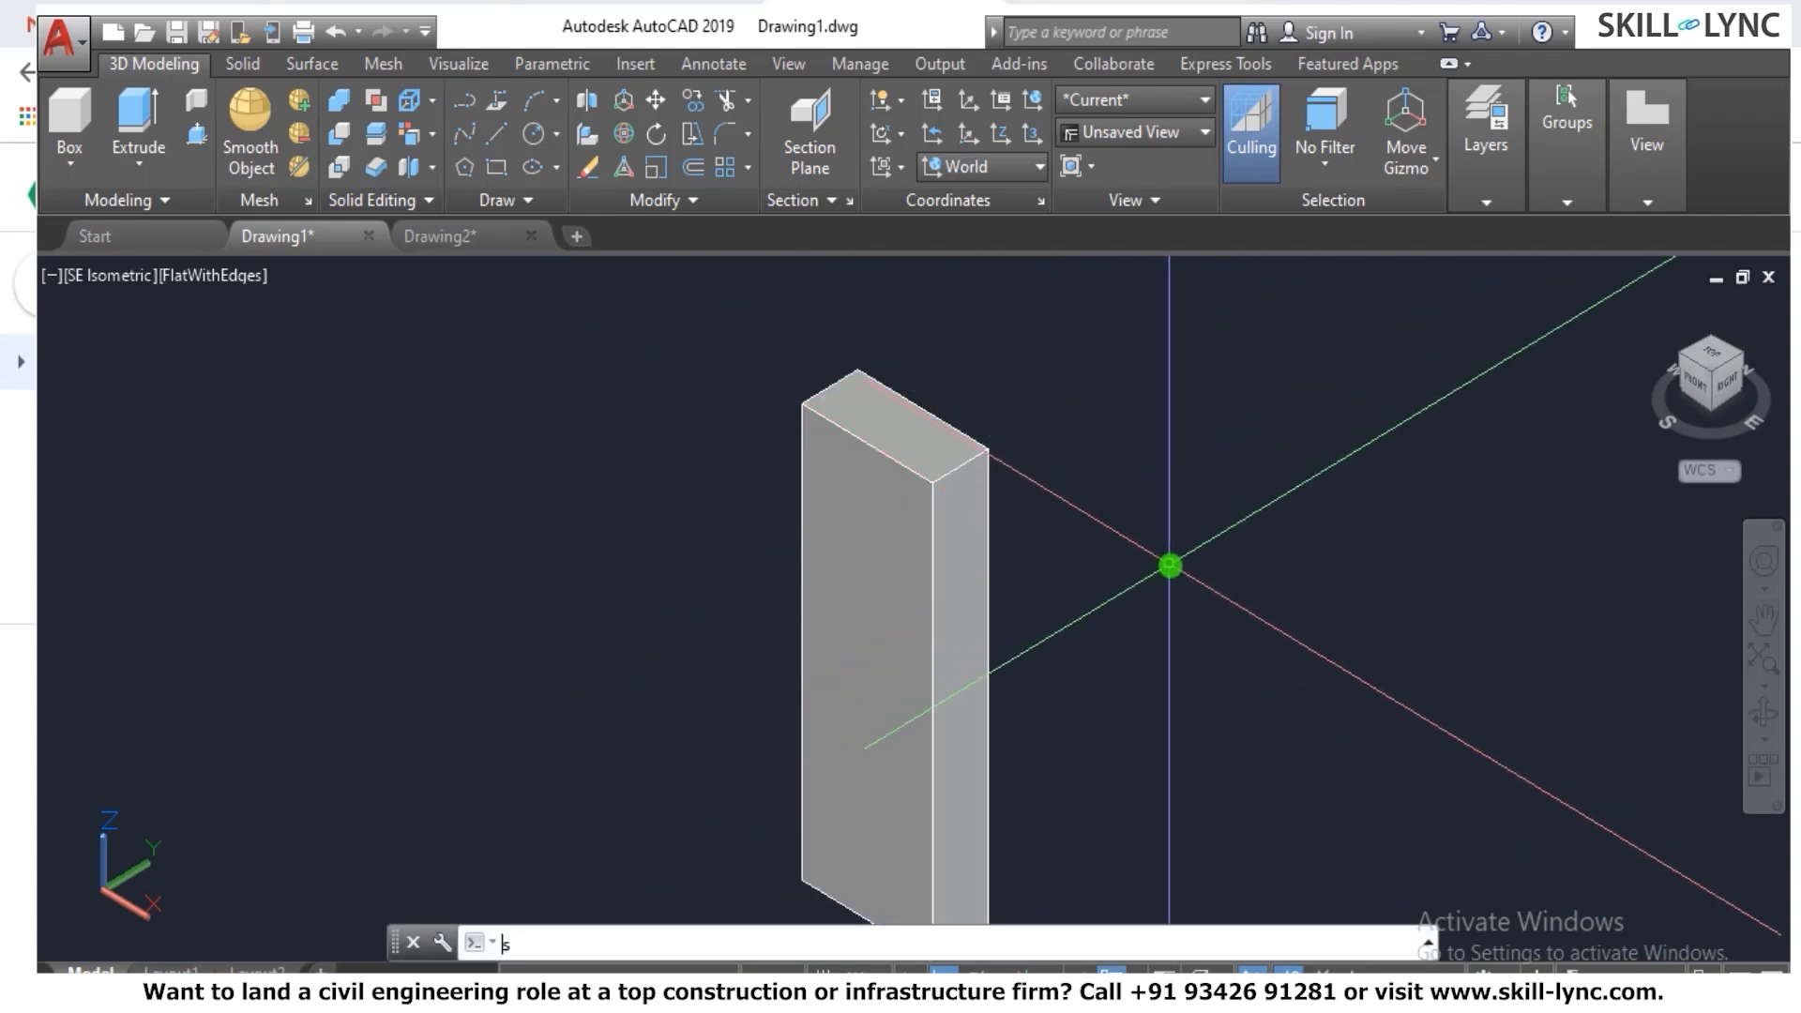
type("olidedit")
key("Return")
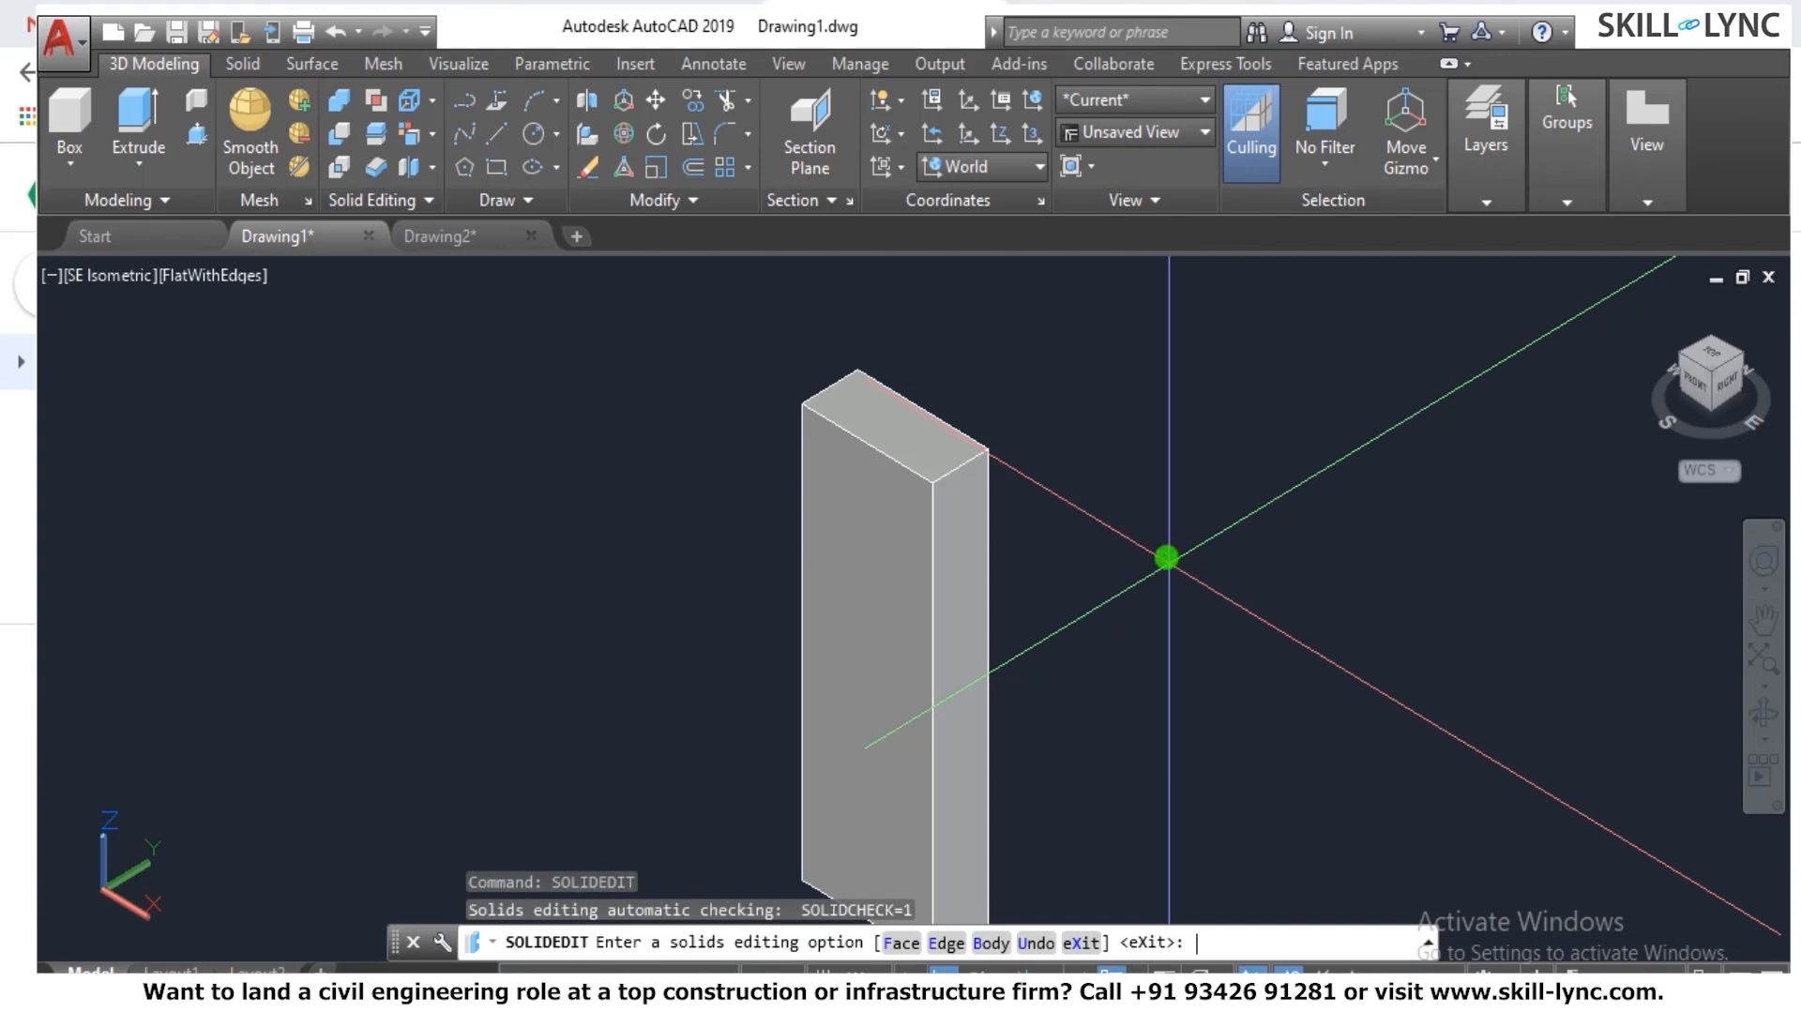
type("b")
key("Return")
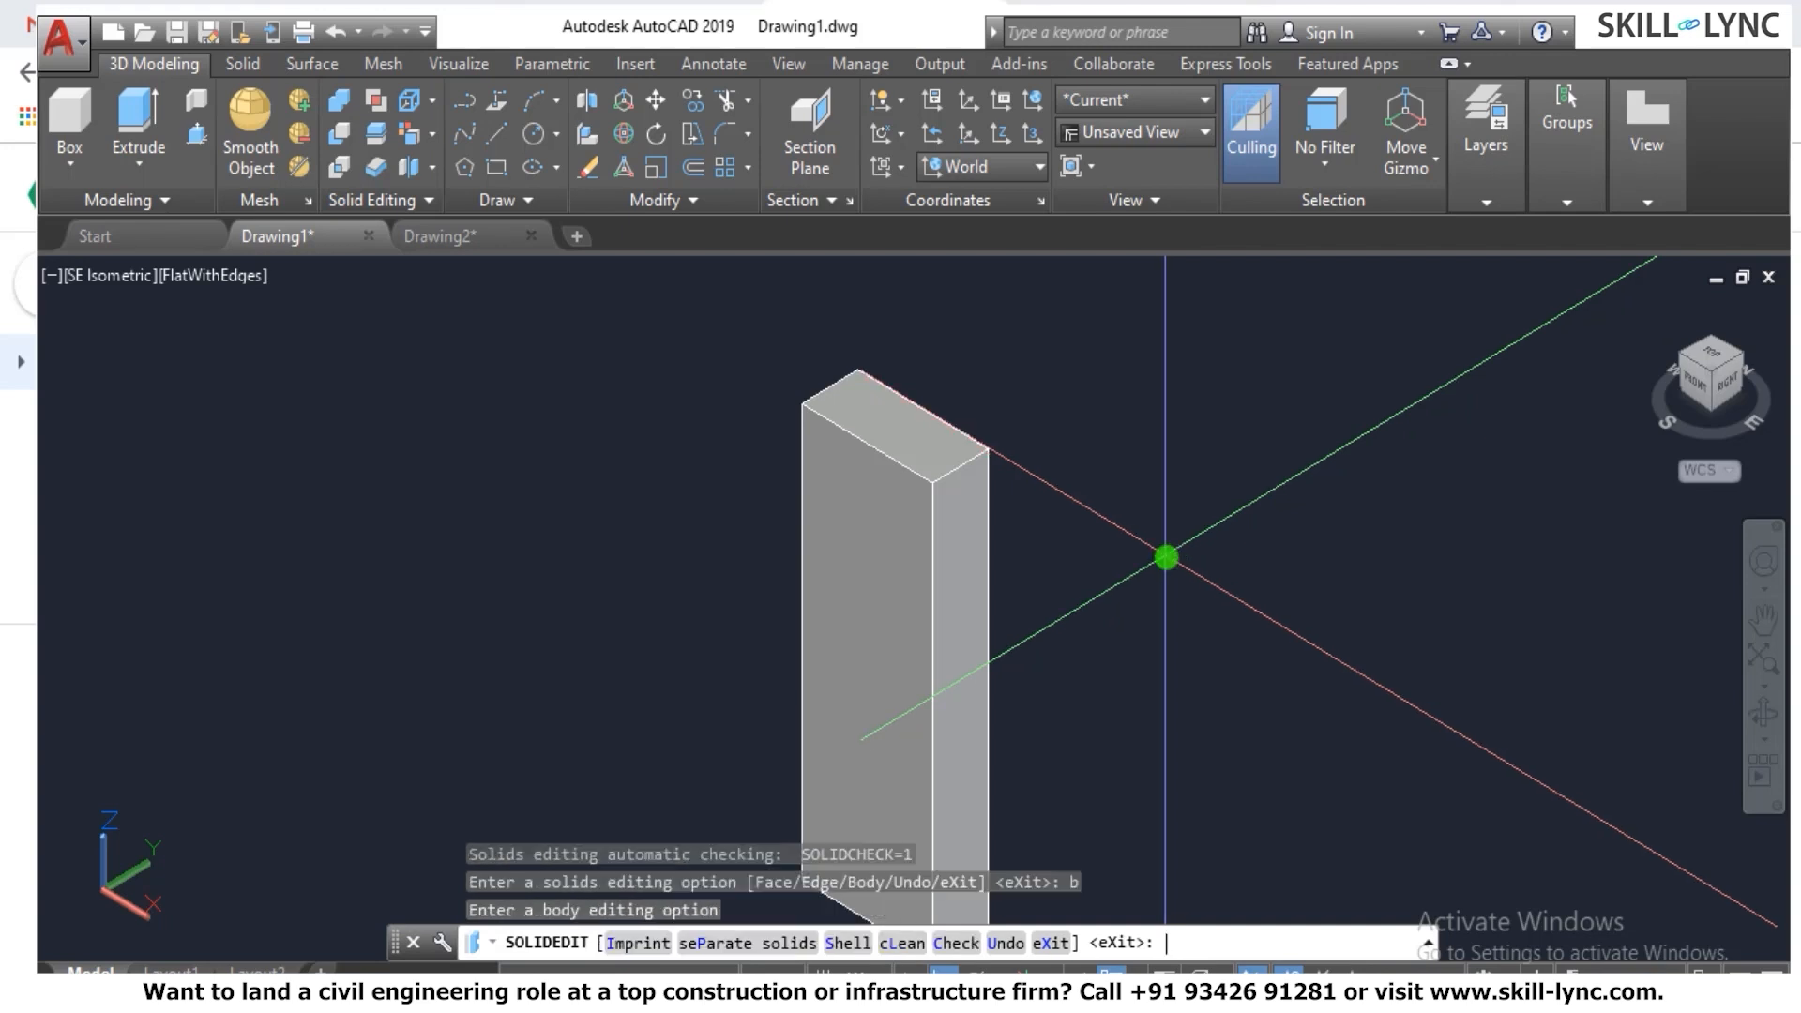
type("s")
key("Return")
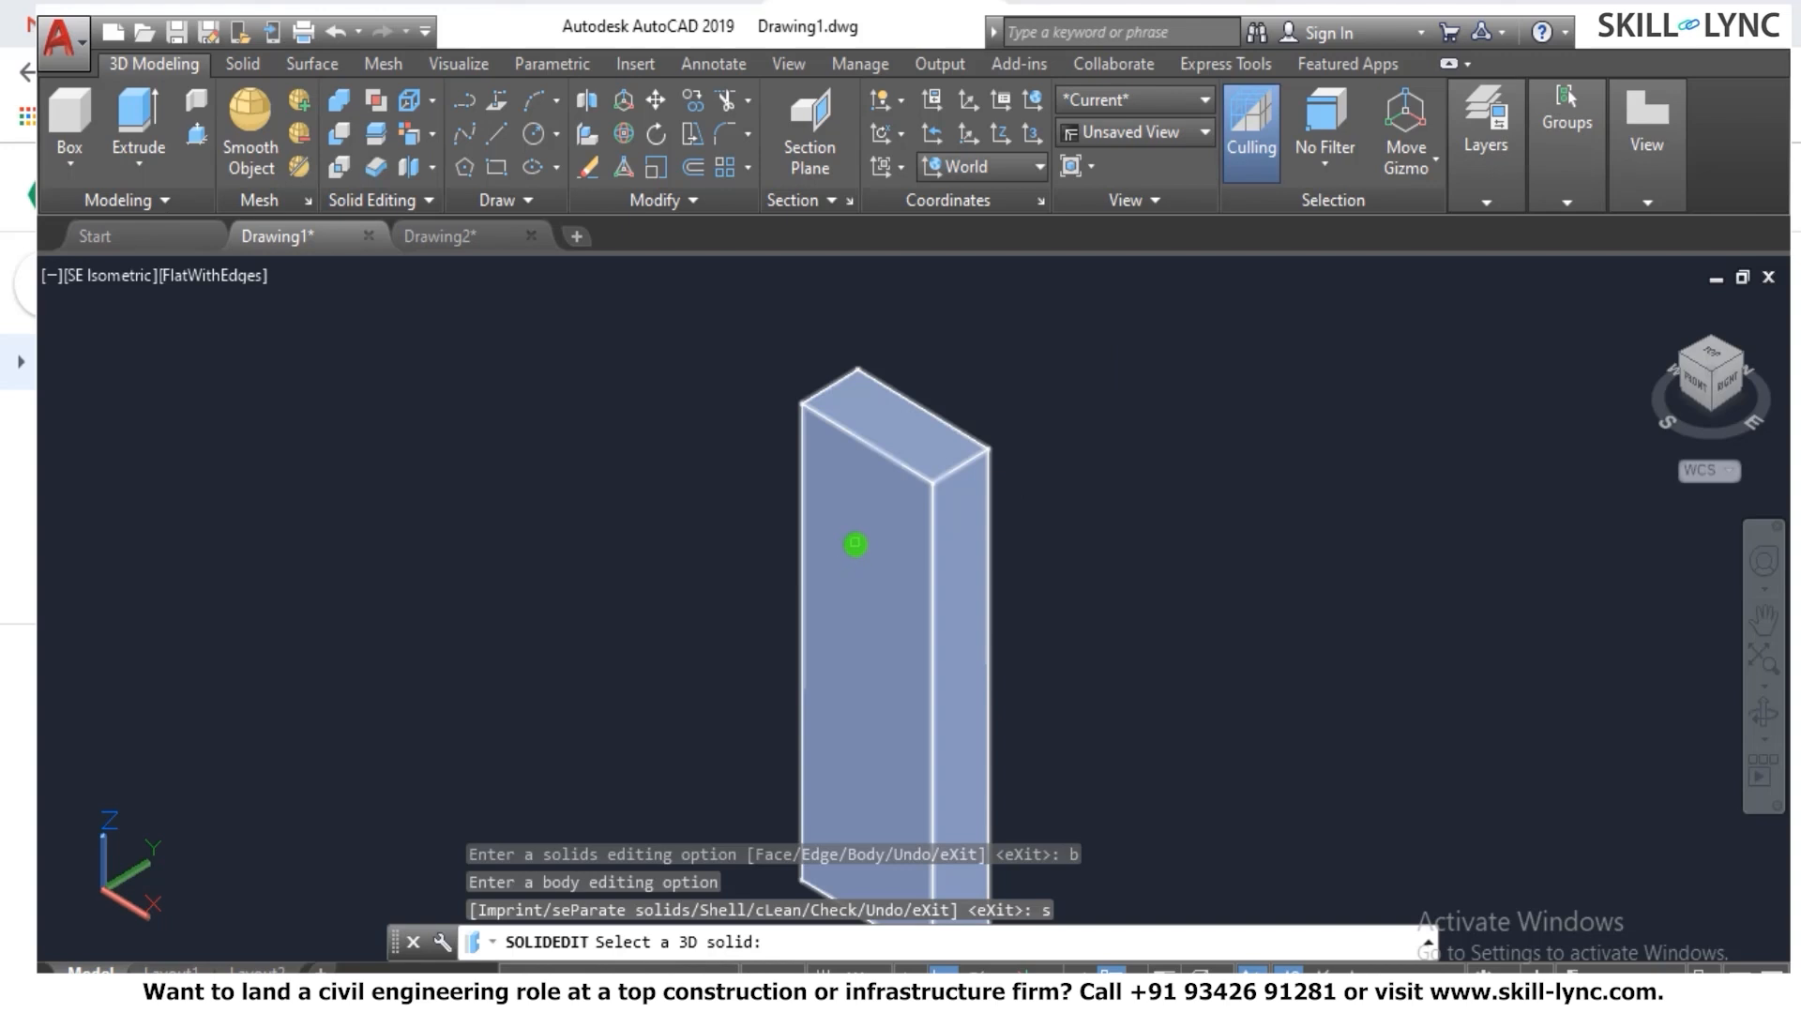
left_click(911, 474)
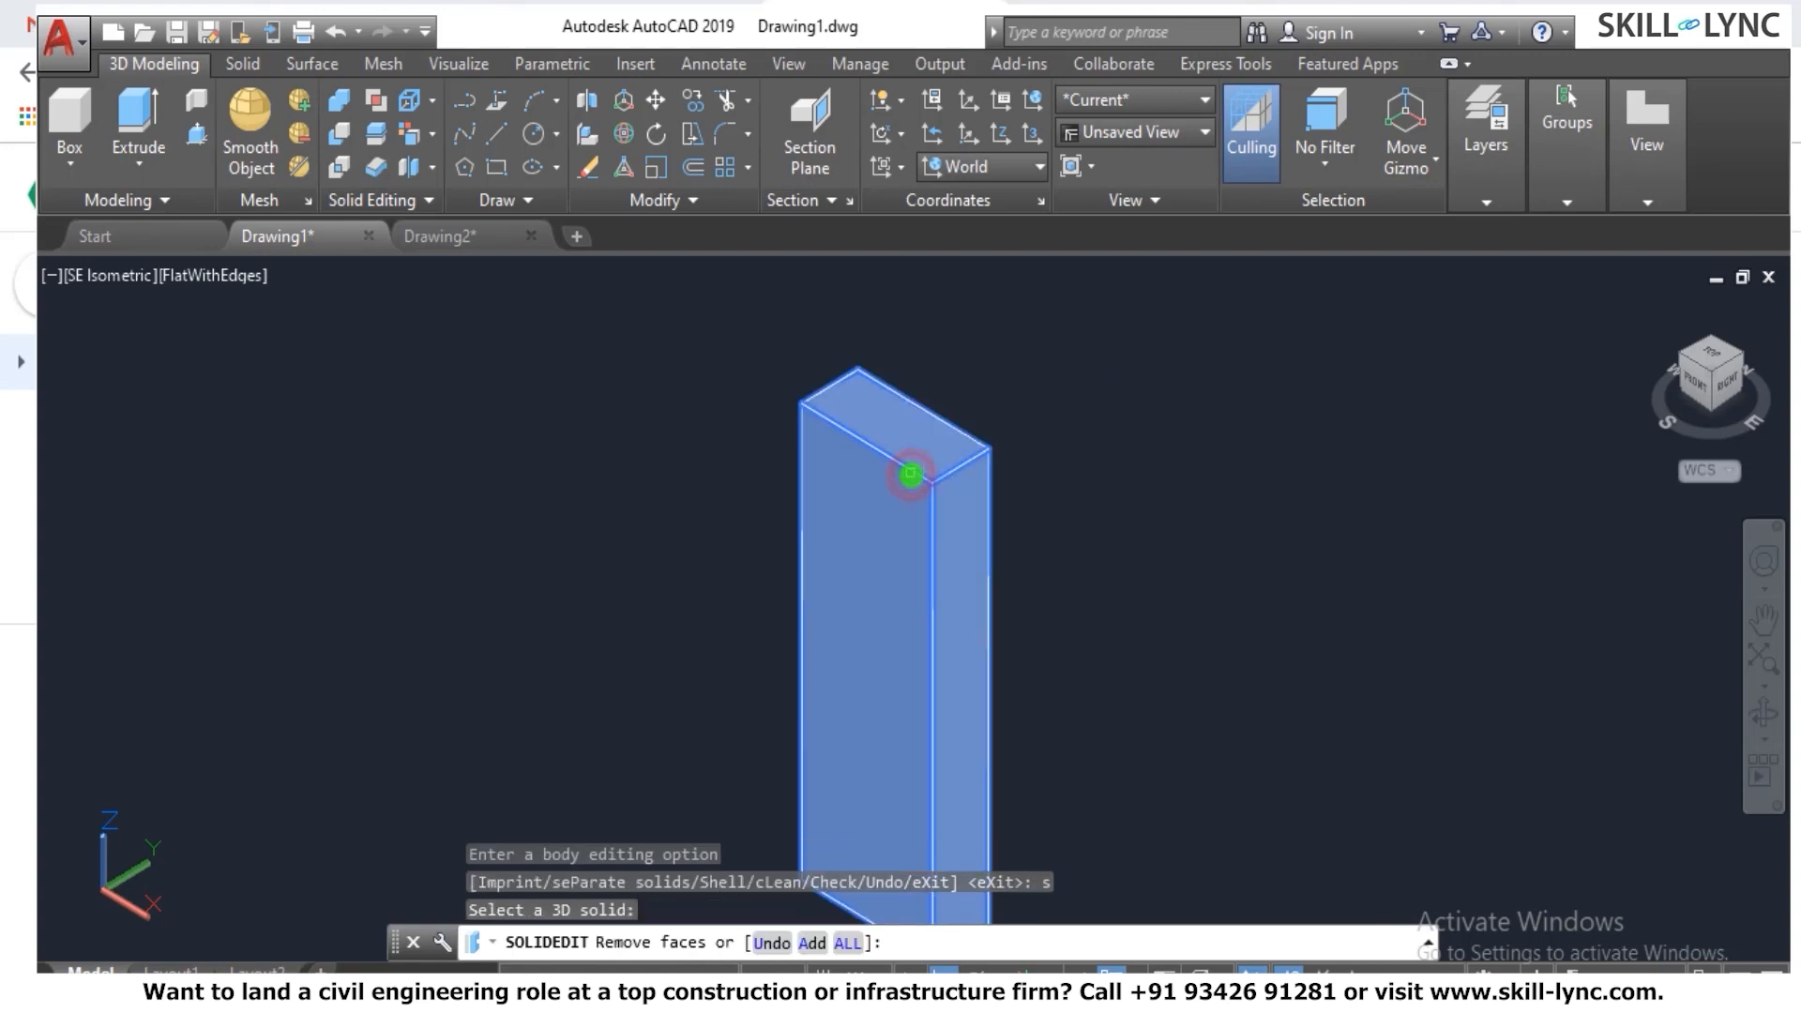
left_click(892, 546)
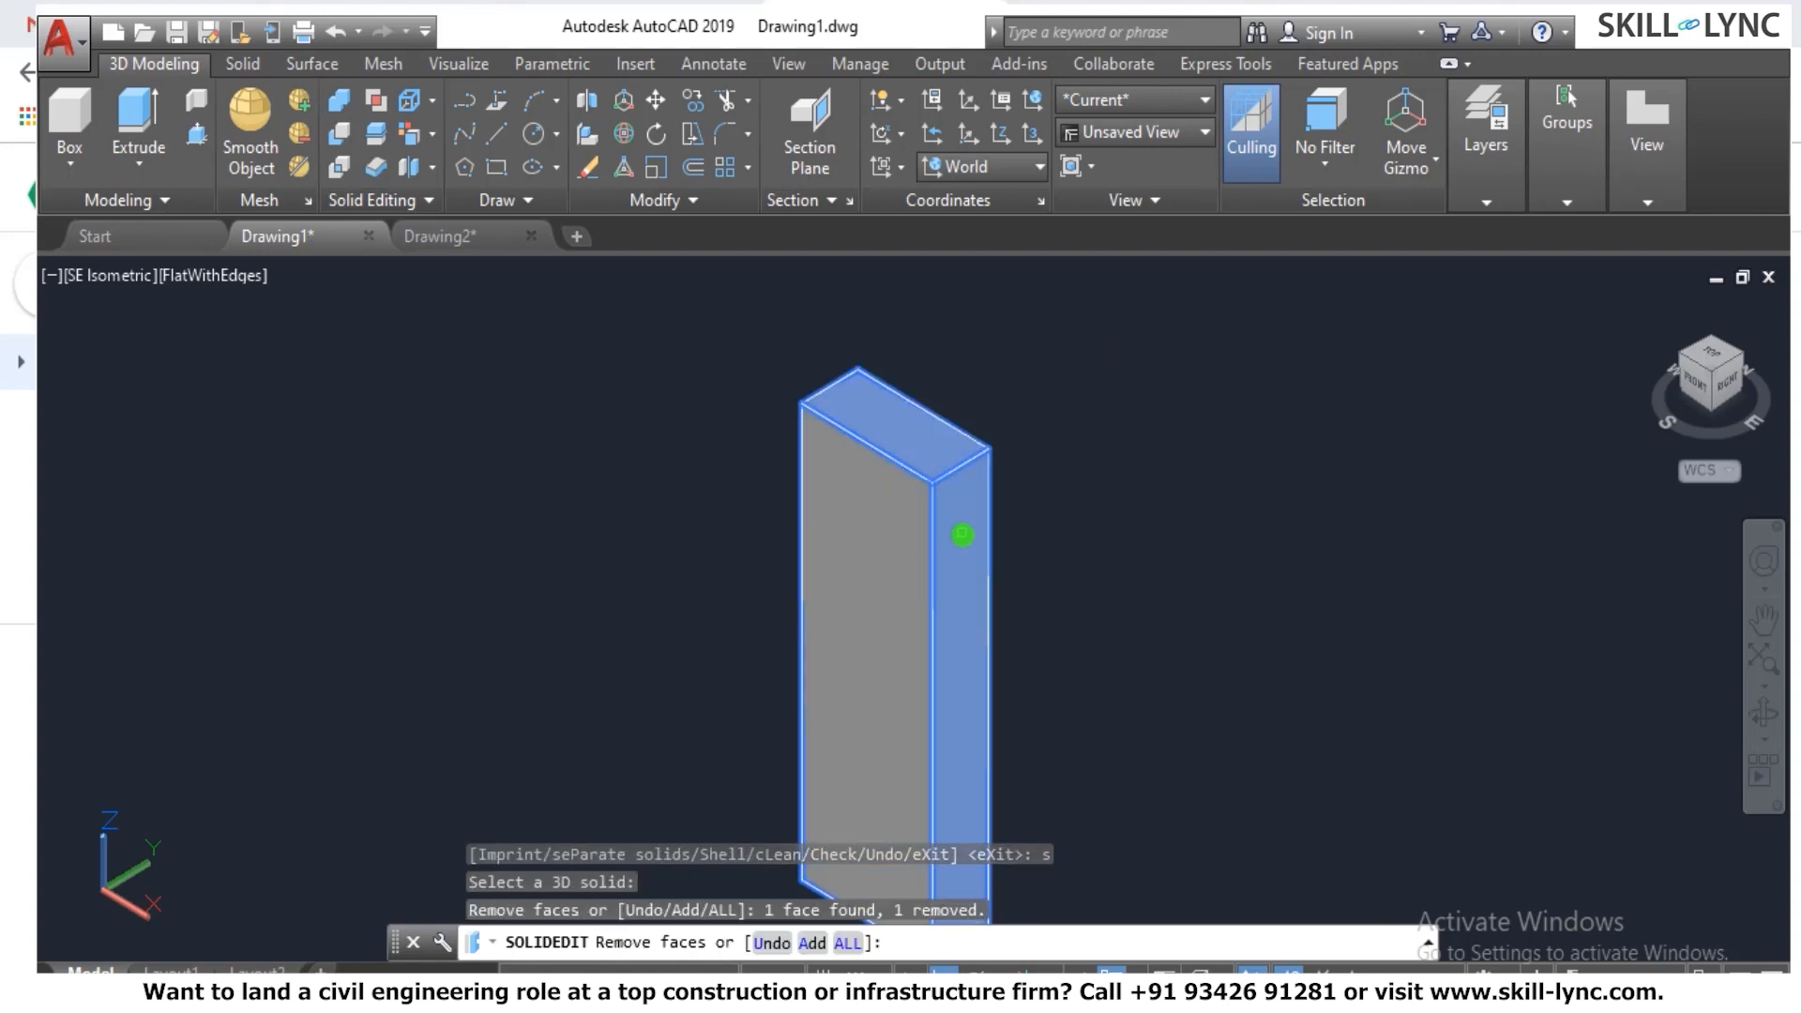
left_click(961, 534)
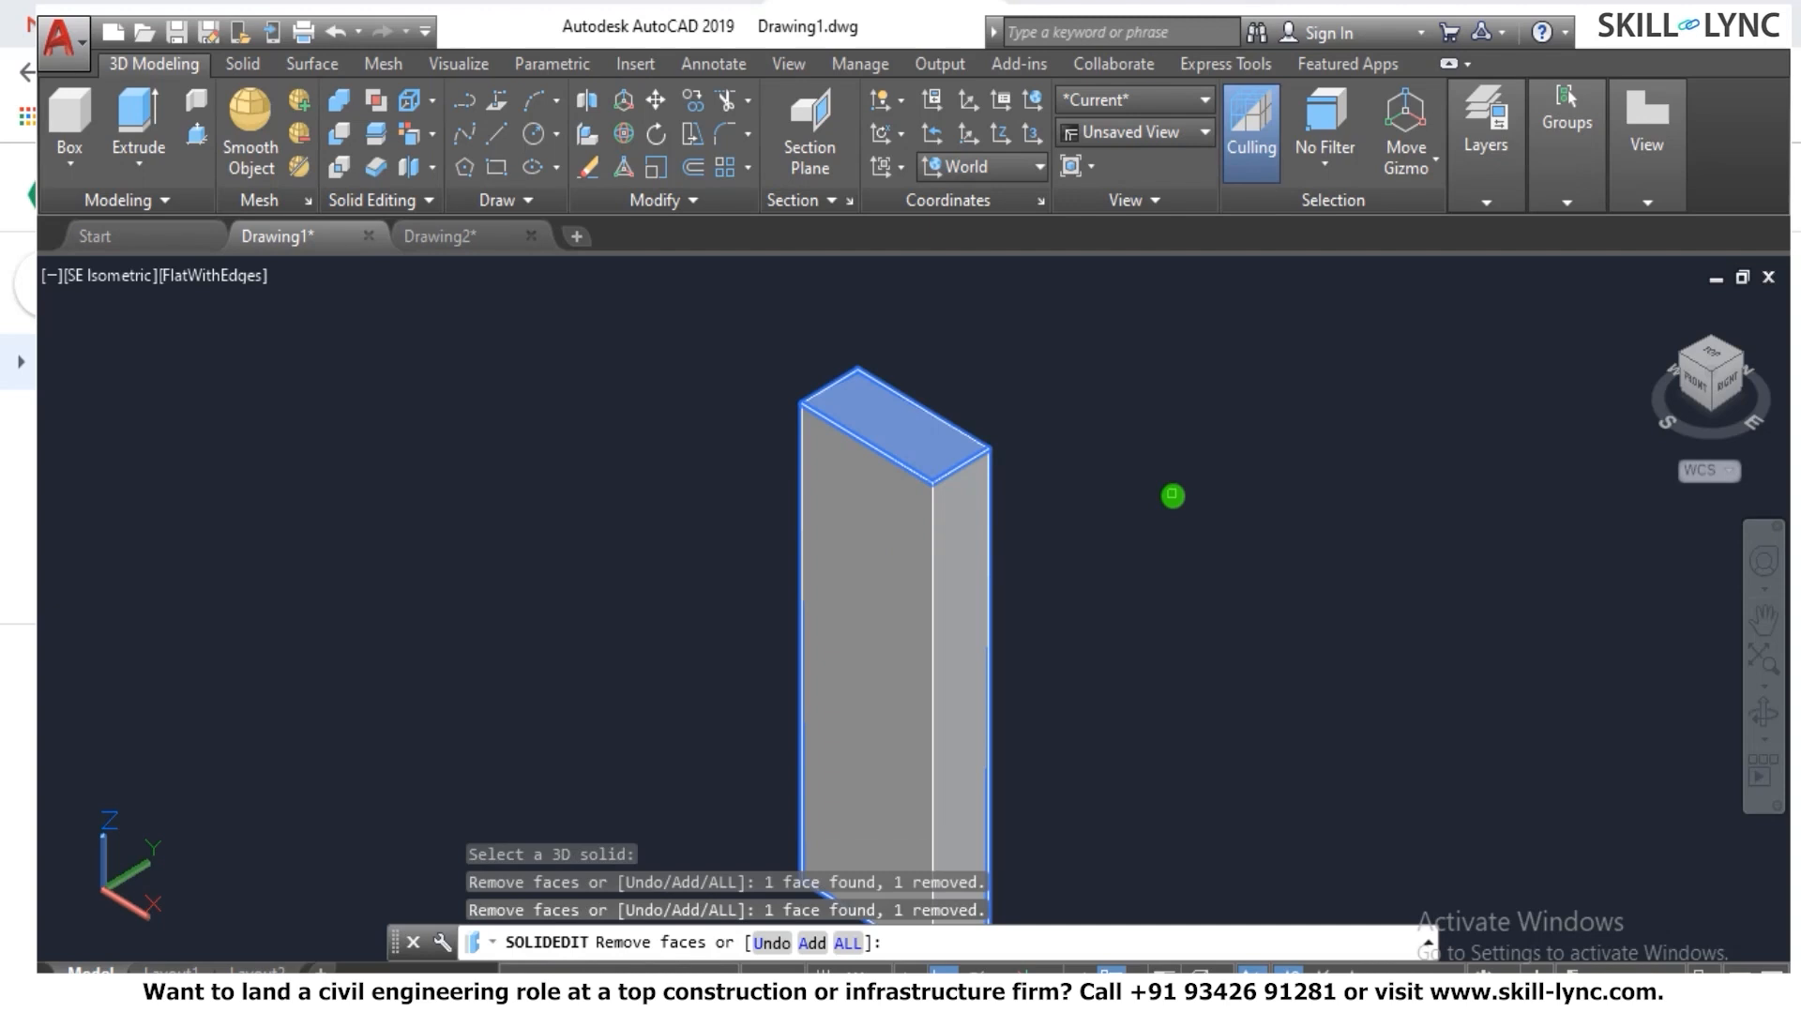
key("Return")
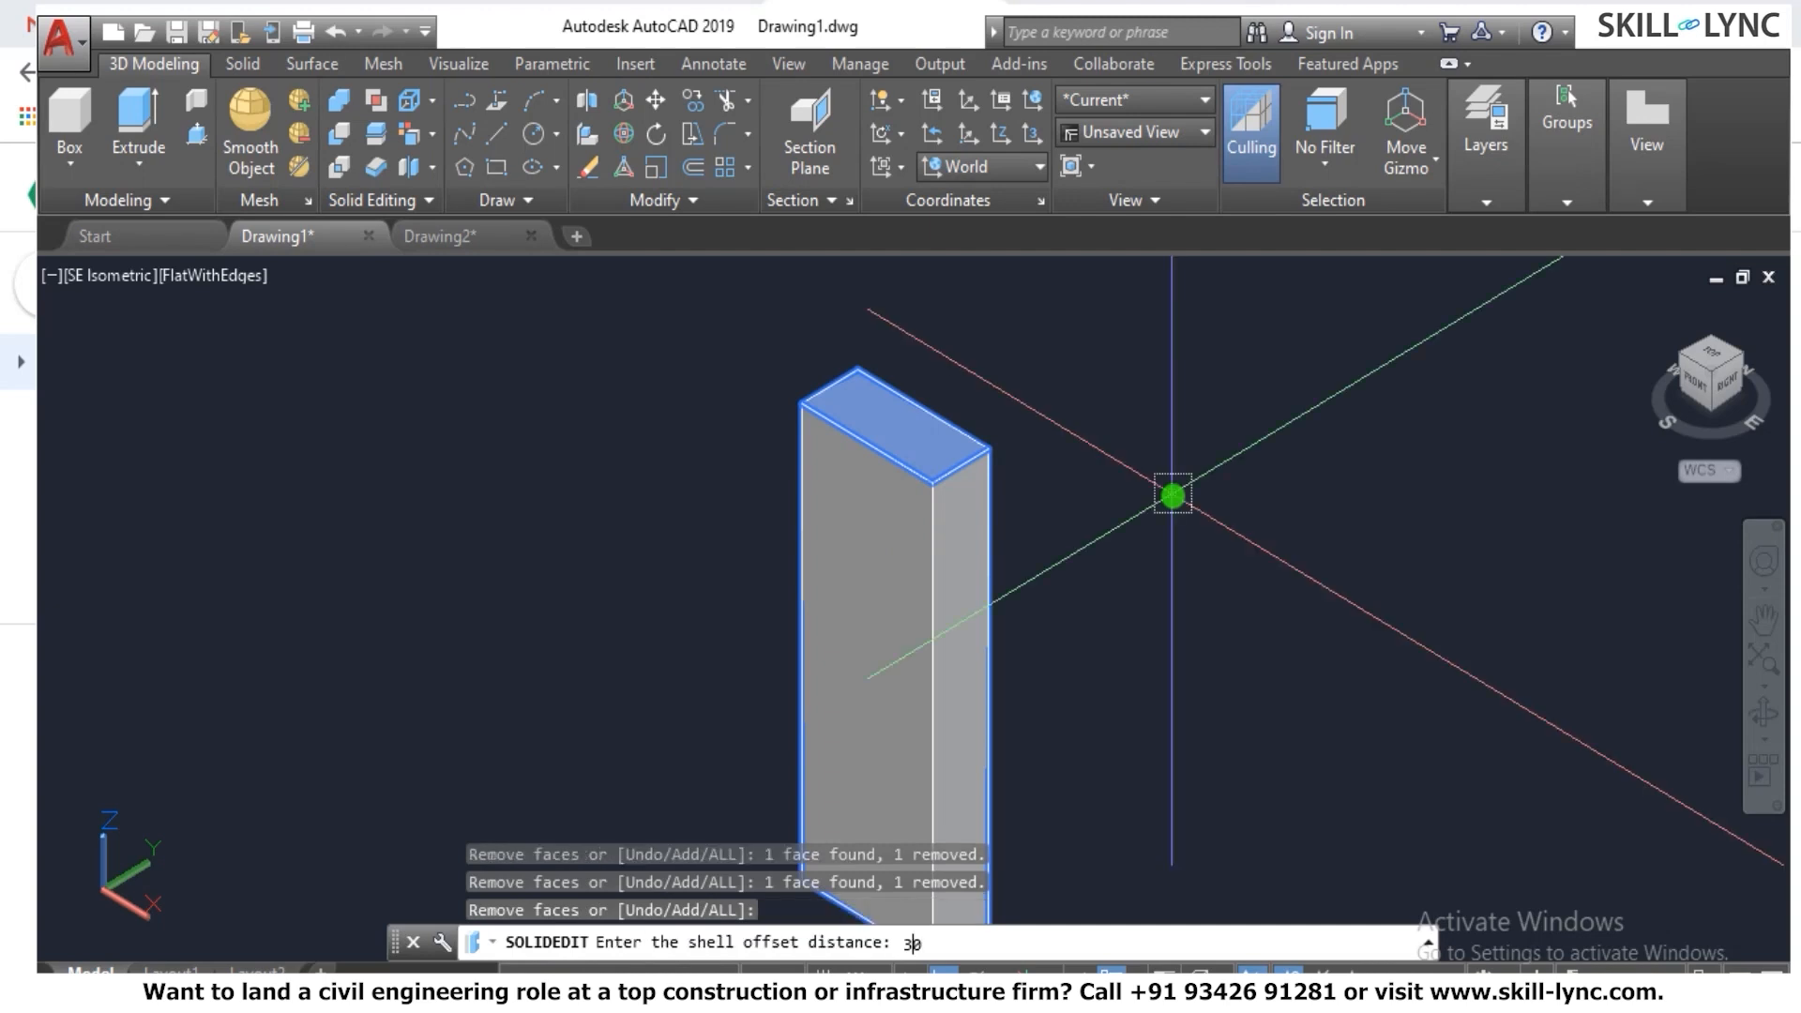
type("30")
key("Return")
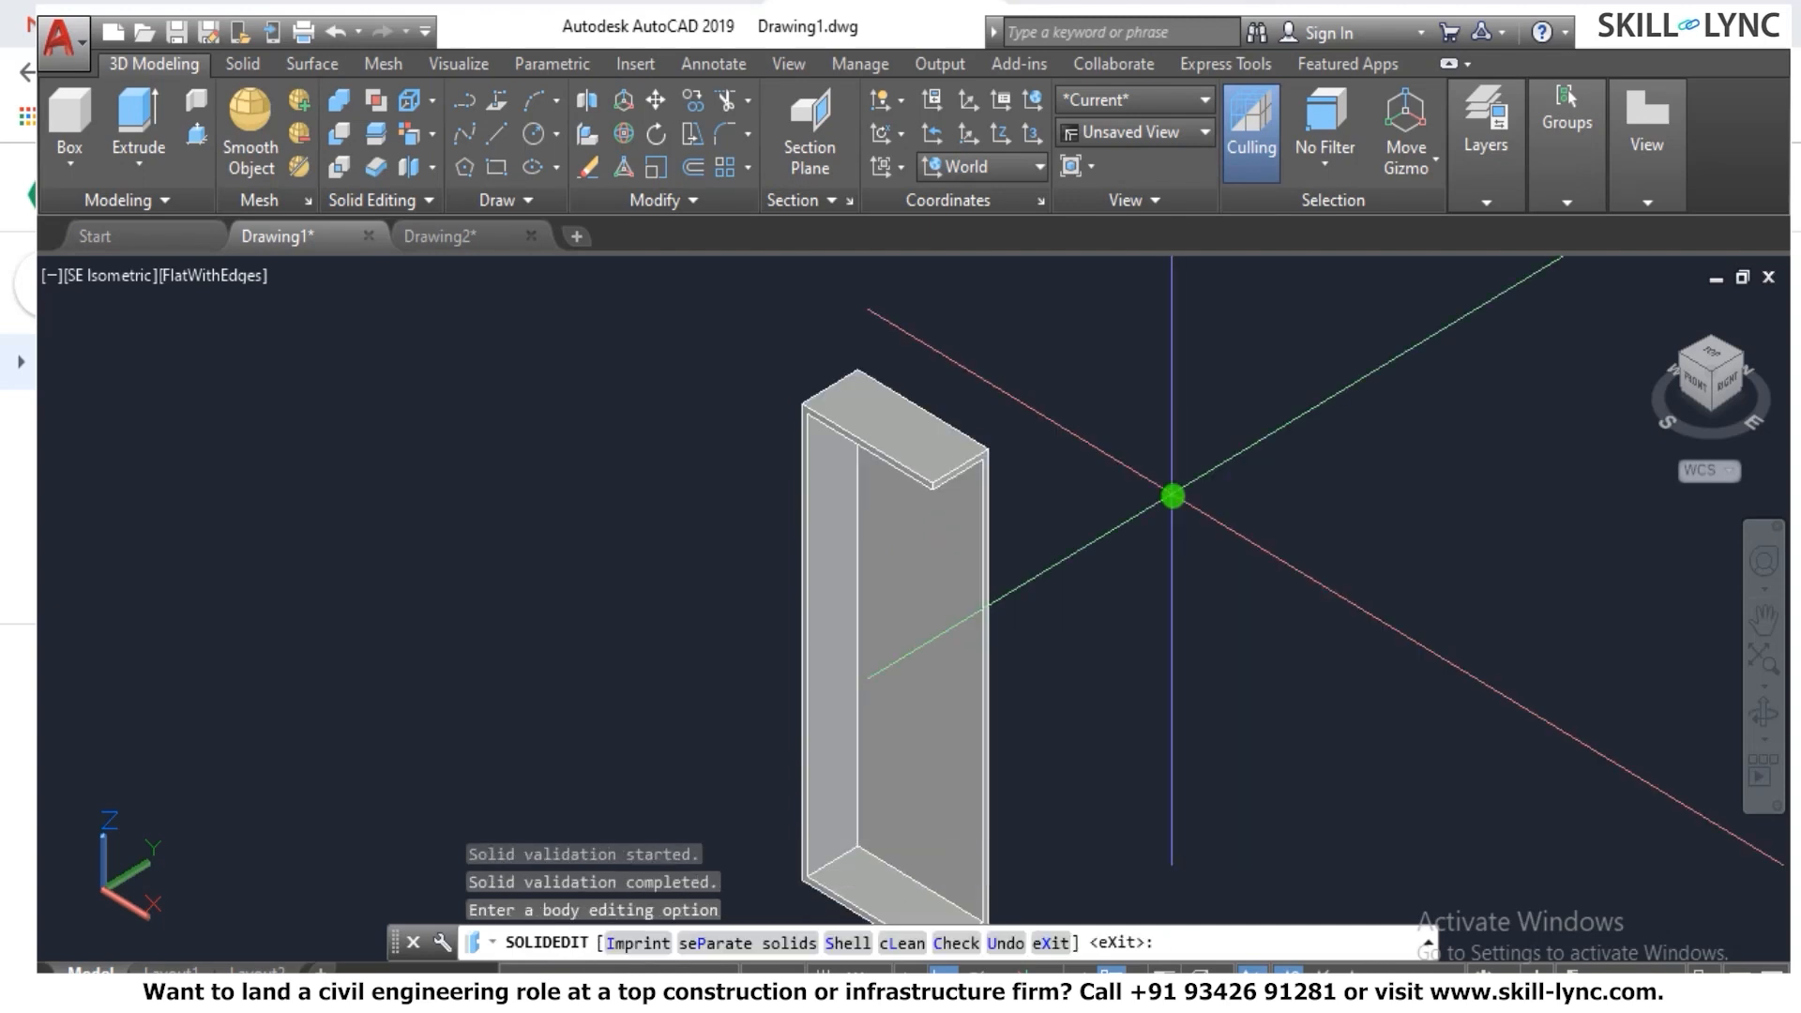
scroll(649, 364, "down", 3)
scroll(801, 551, "up", 2)
right_click(1011, 465)
left_click(1031, 471)
Copy the inner bottom face of the shelled box 500 upwards with the SOLIDEDIT face options.
scroll(842, 727, "up", 3)
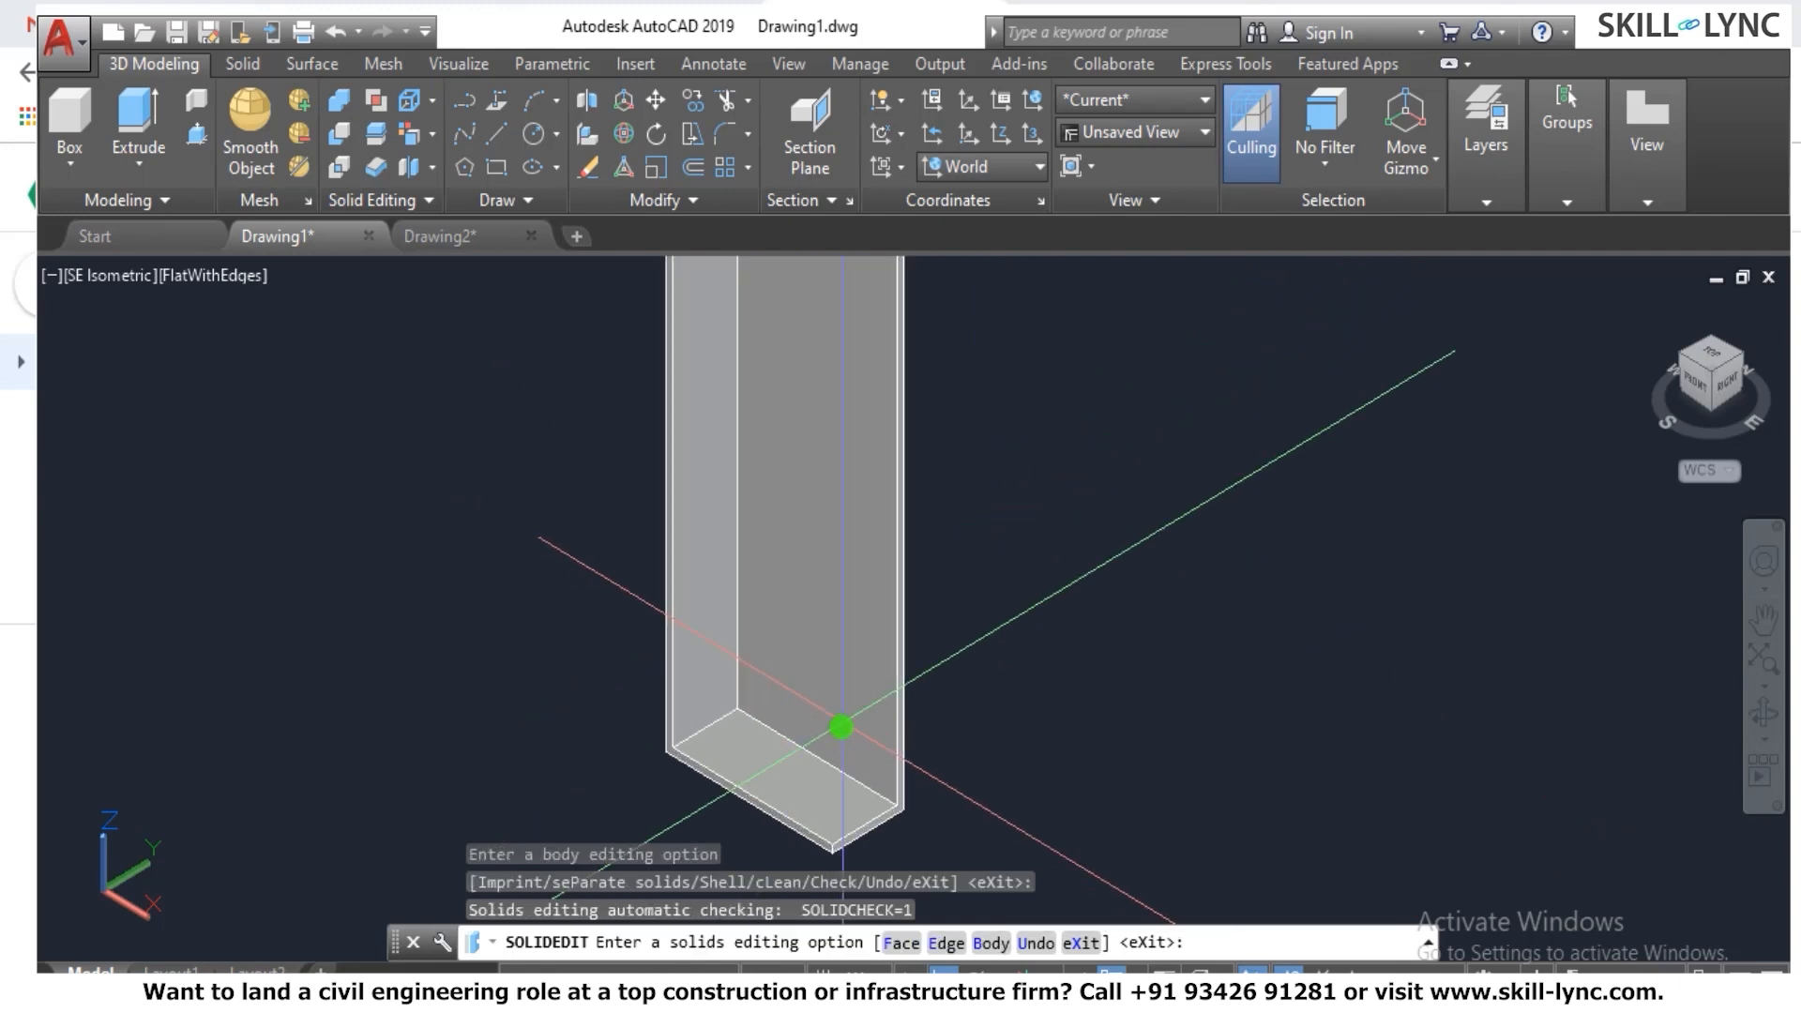
scroll(733, 769, "down", 2)
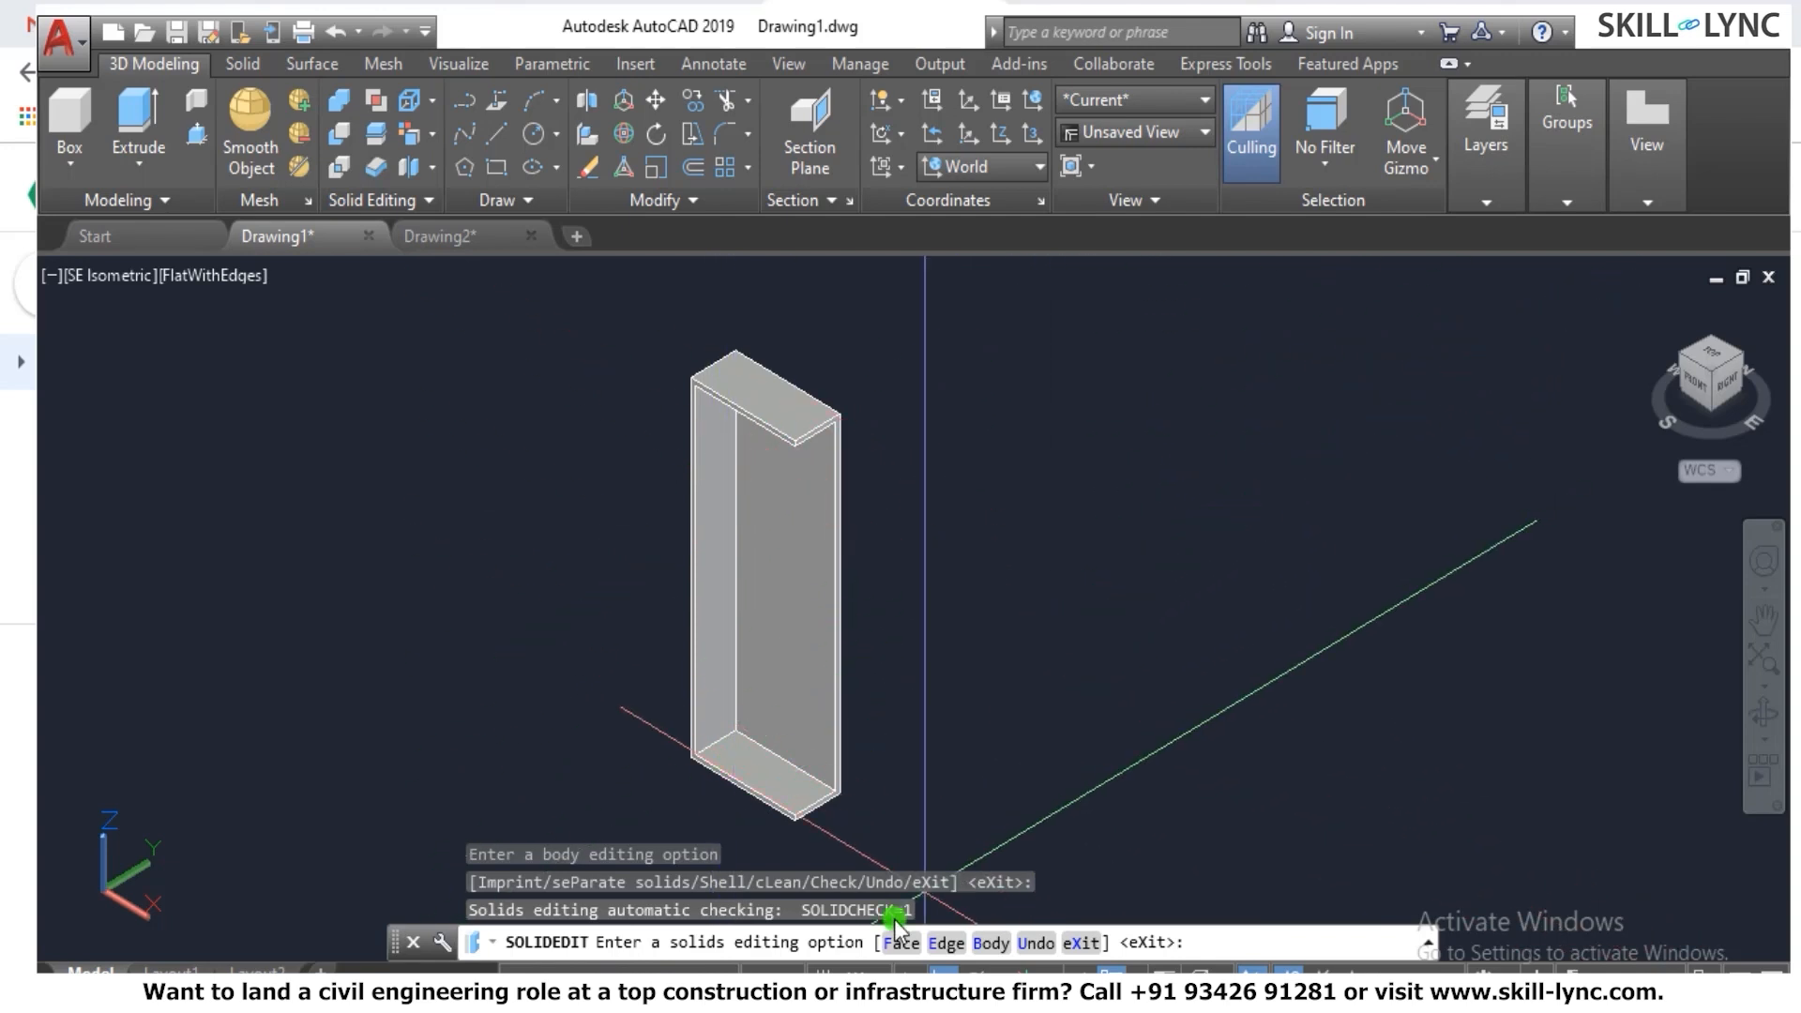
left_click(902, 942)
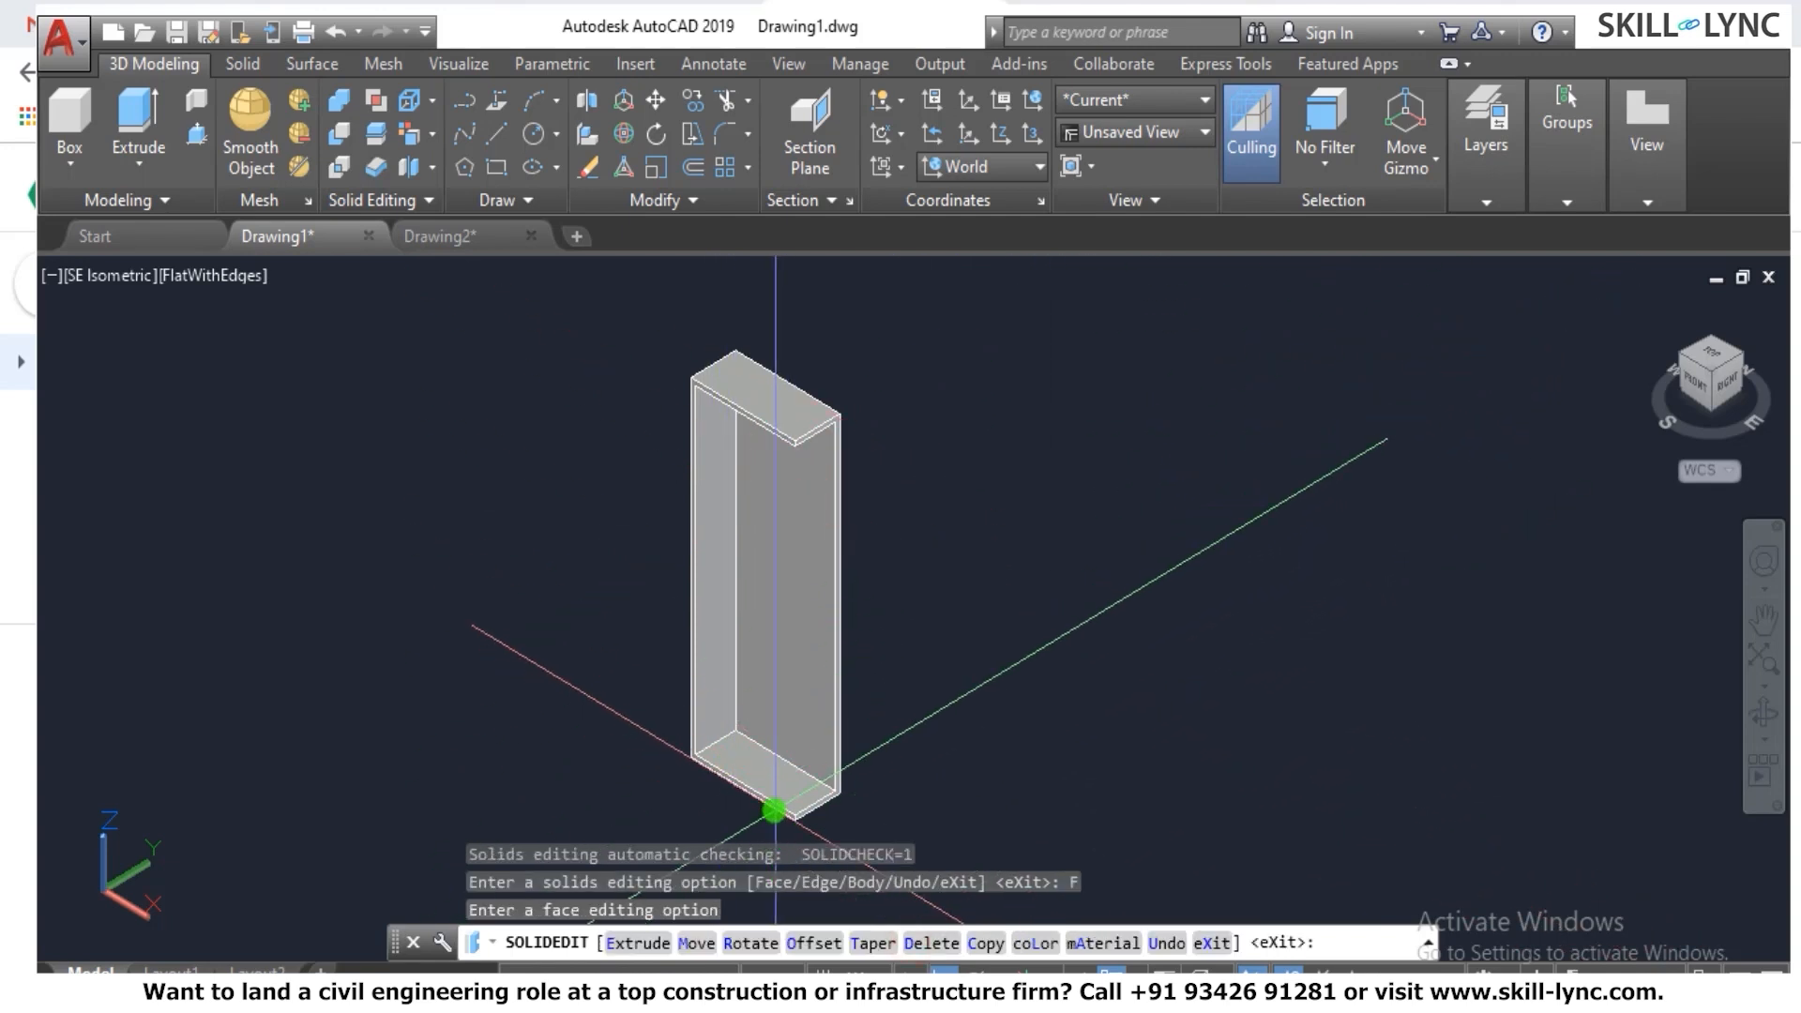
left_click(987, 943)
left_click(762, 778)
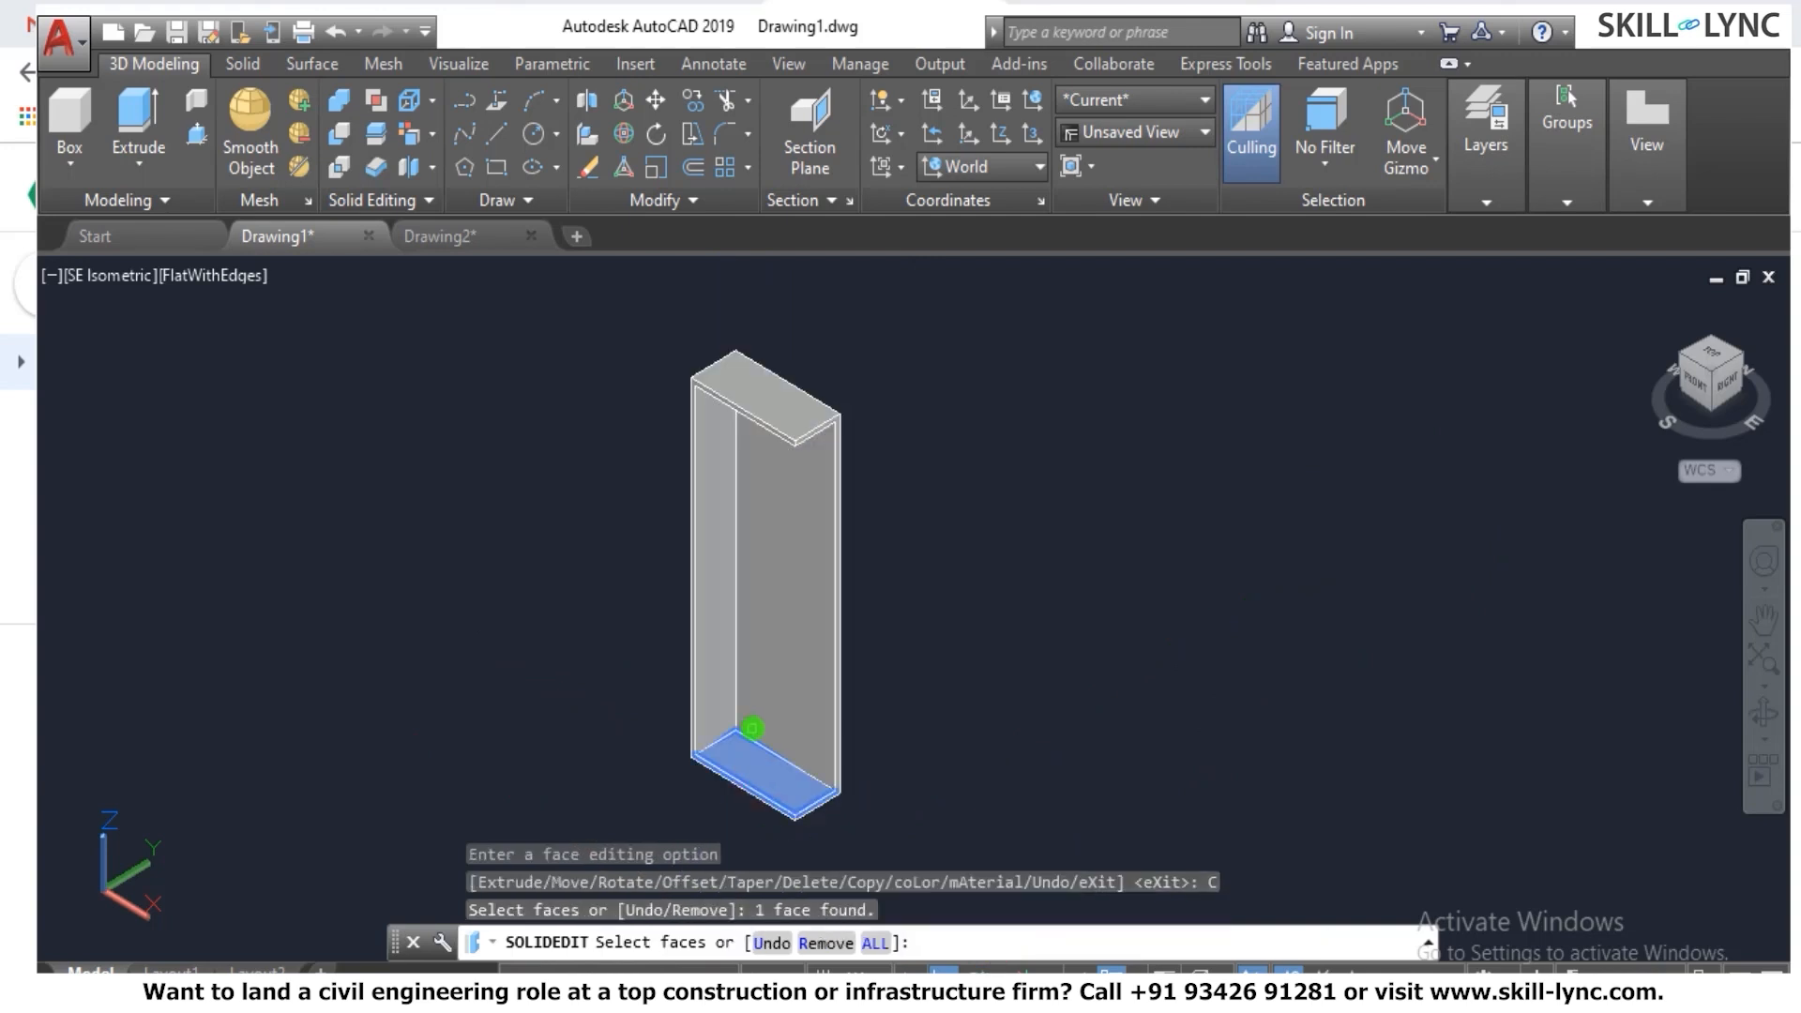
right_click(779, 720)
left_click(874, 399)
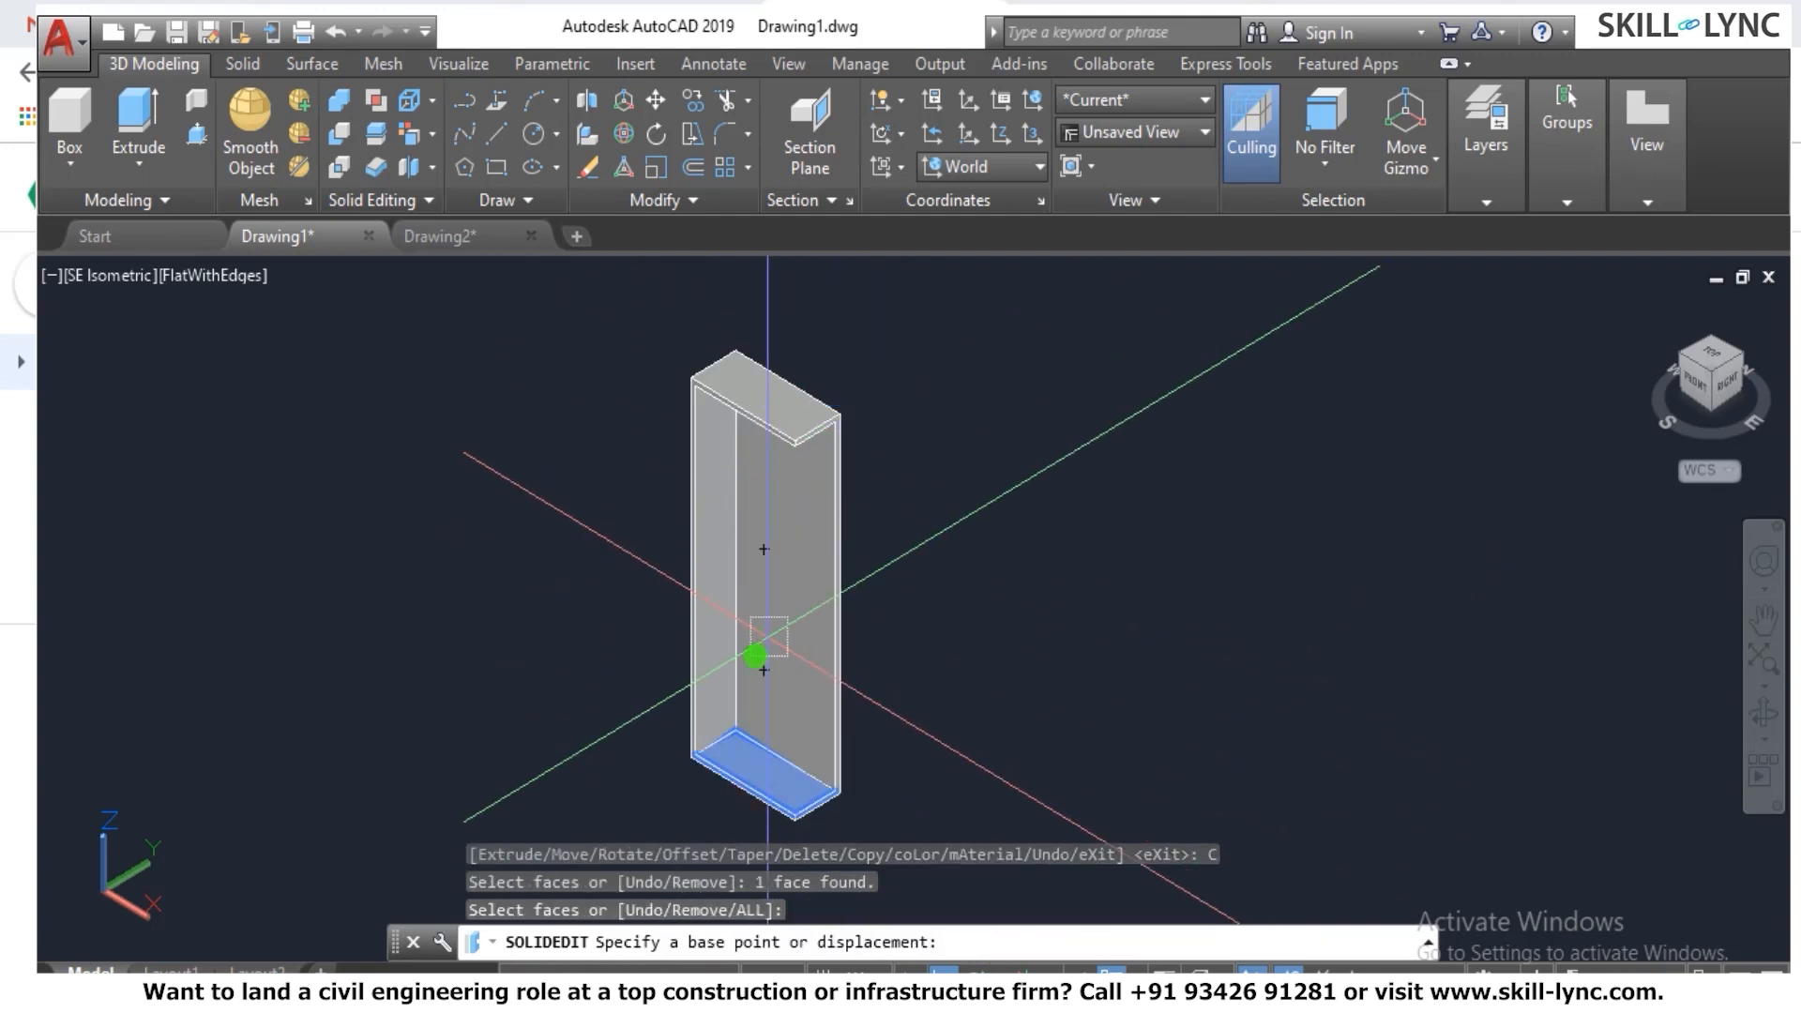
left_click(736, 734)
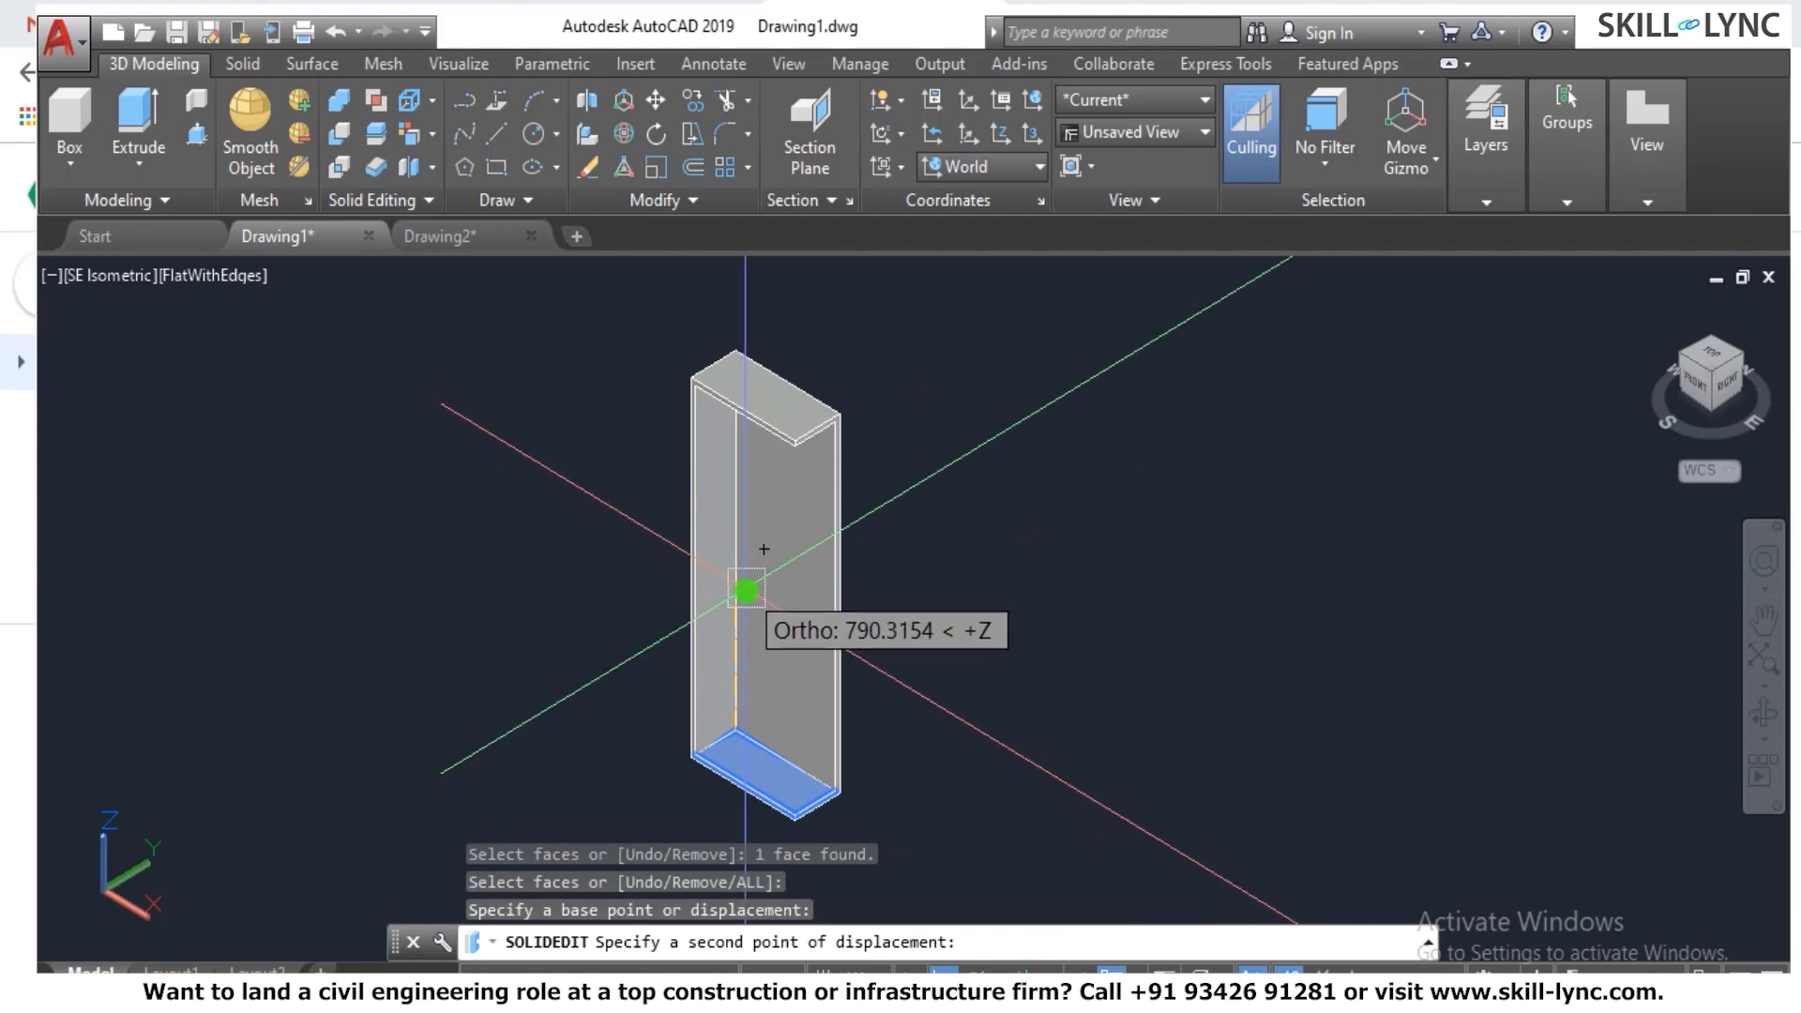
type("500")
key("Return")
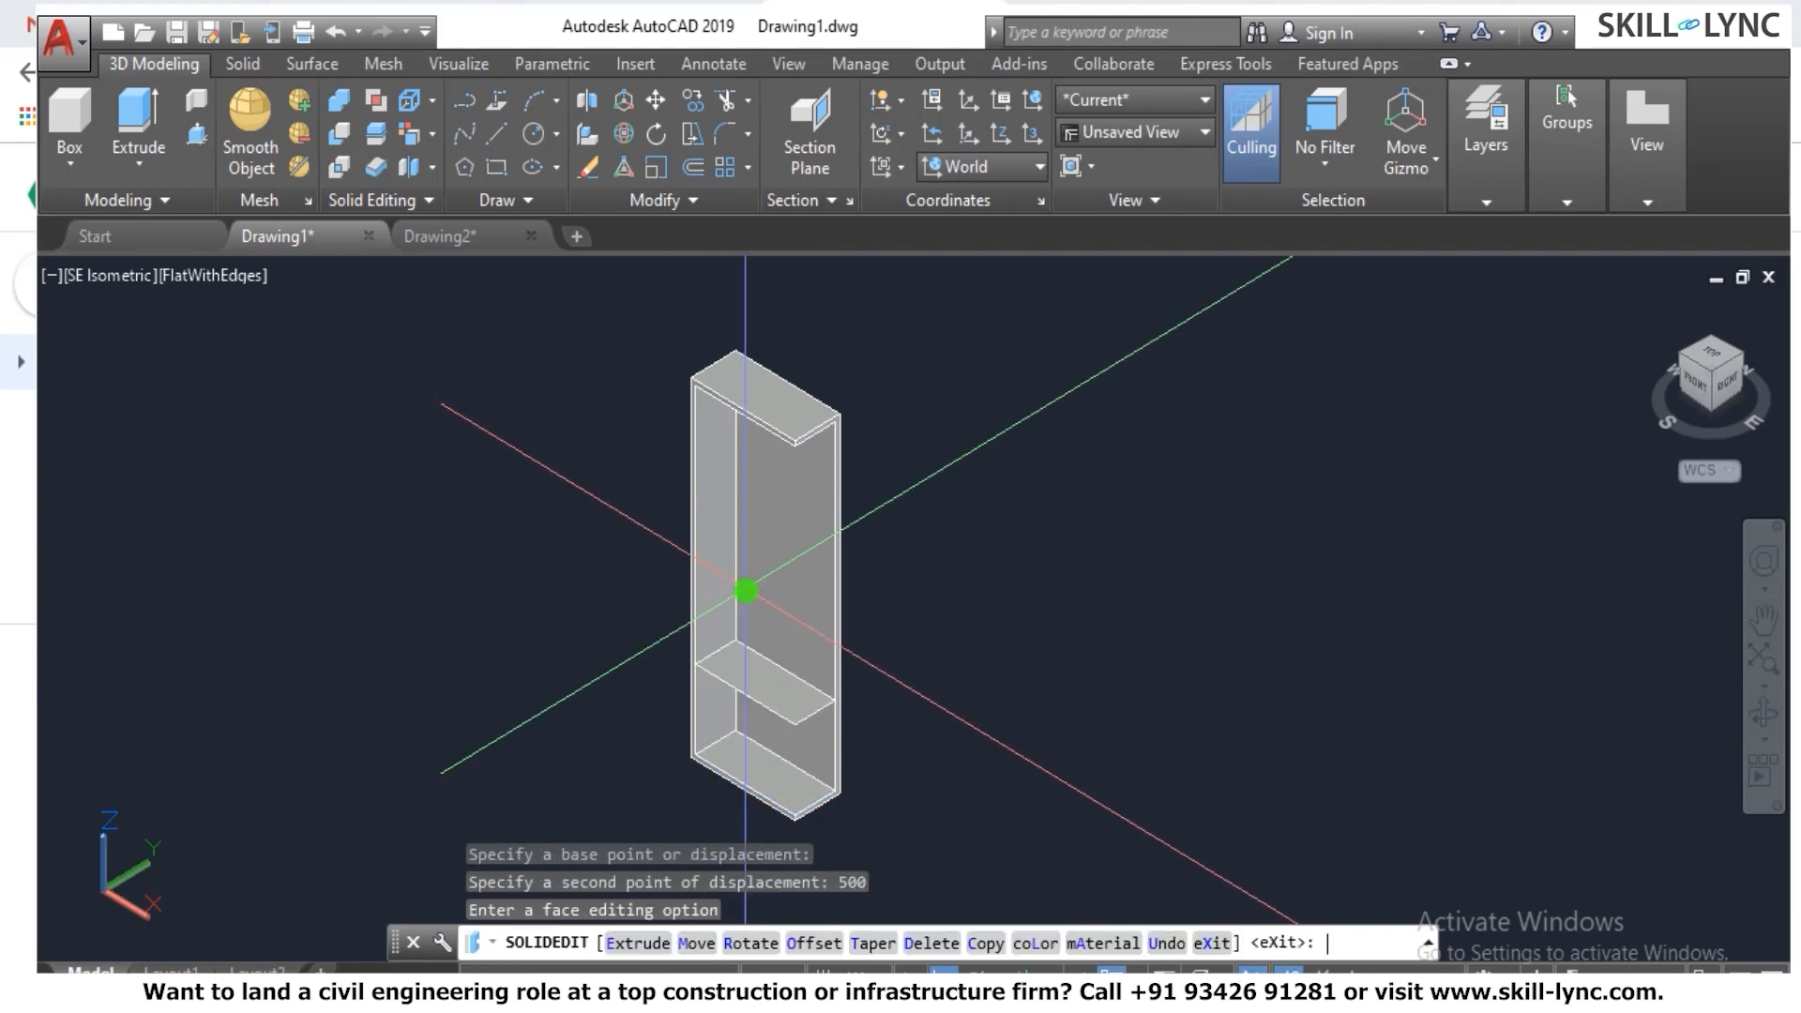
key("Escape")
Extrude the copied shelf face 30 upwards to make a solid shelf inside the shelled box.
type("ext")
key("Return")
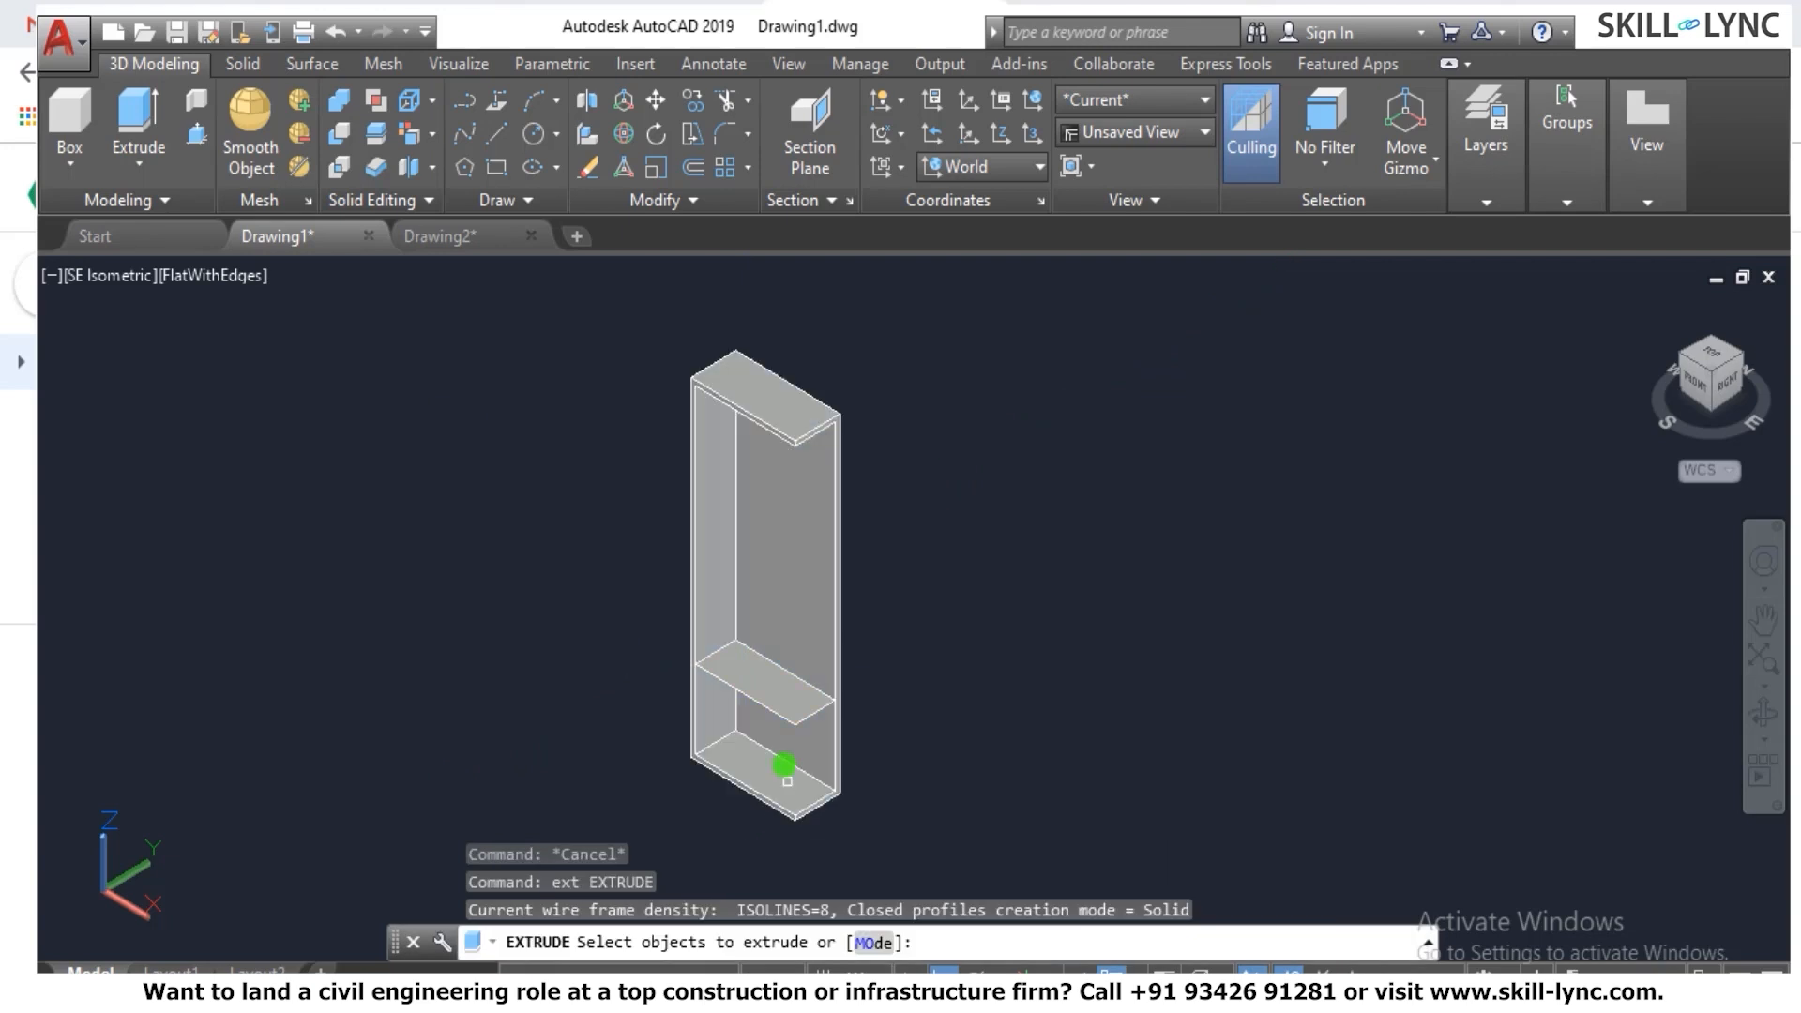
scroll(780, 755, "up", 2)
left_click(813, 694)
key("Return")
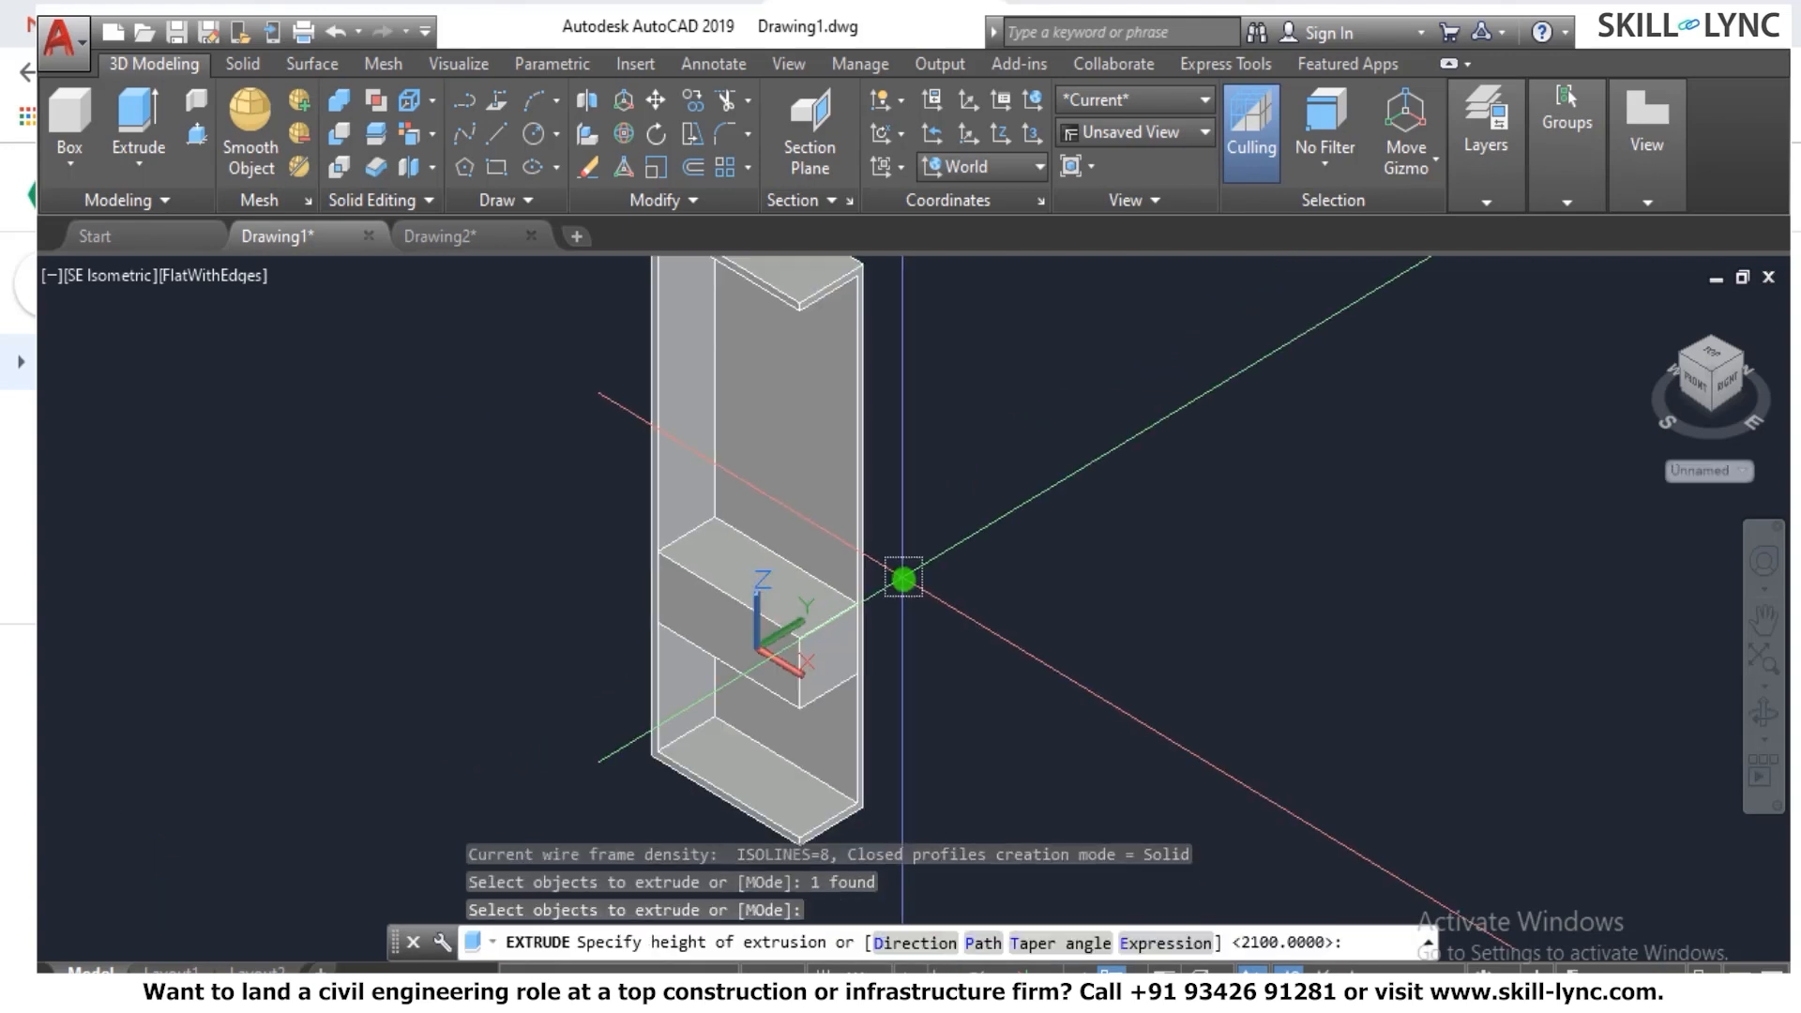
type("30")
key("Return")
key("Escape")
key("Escape")
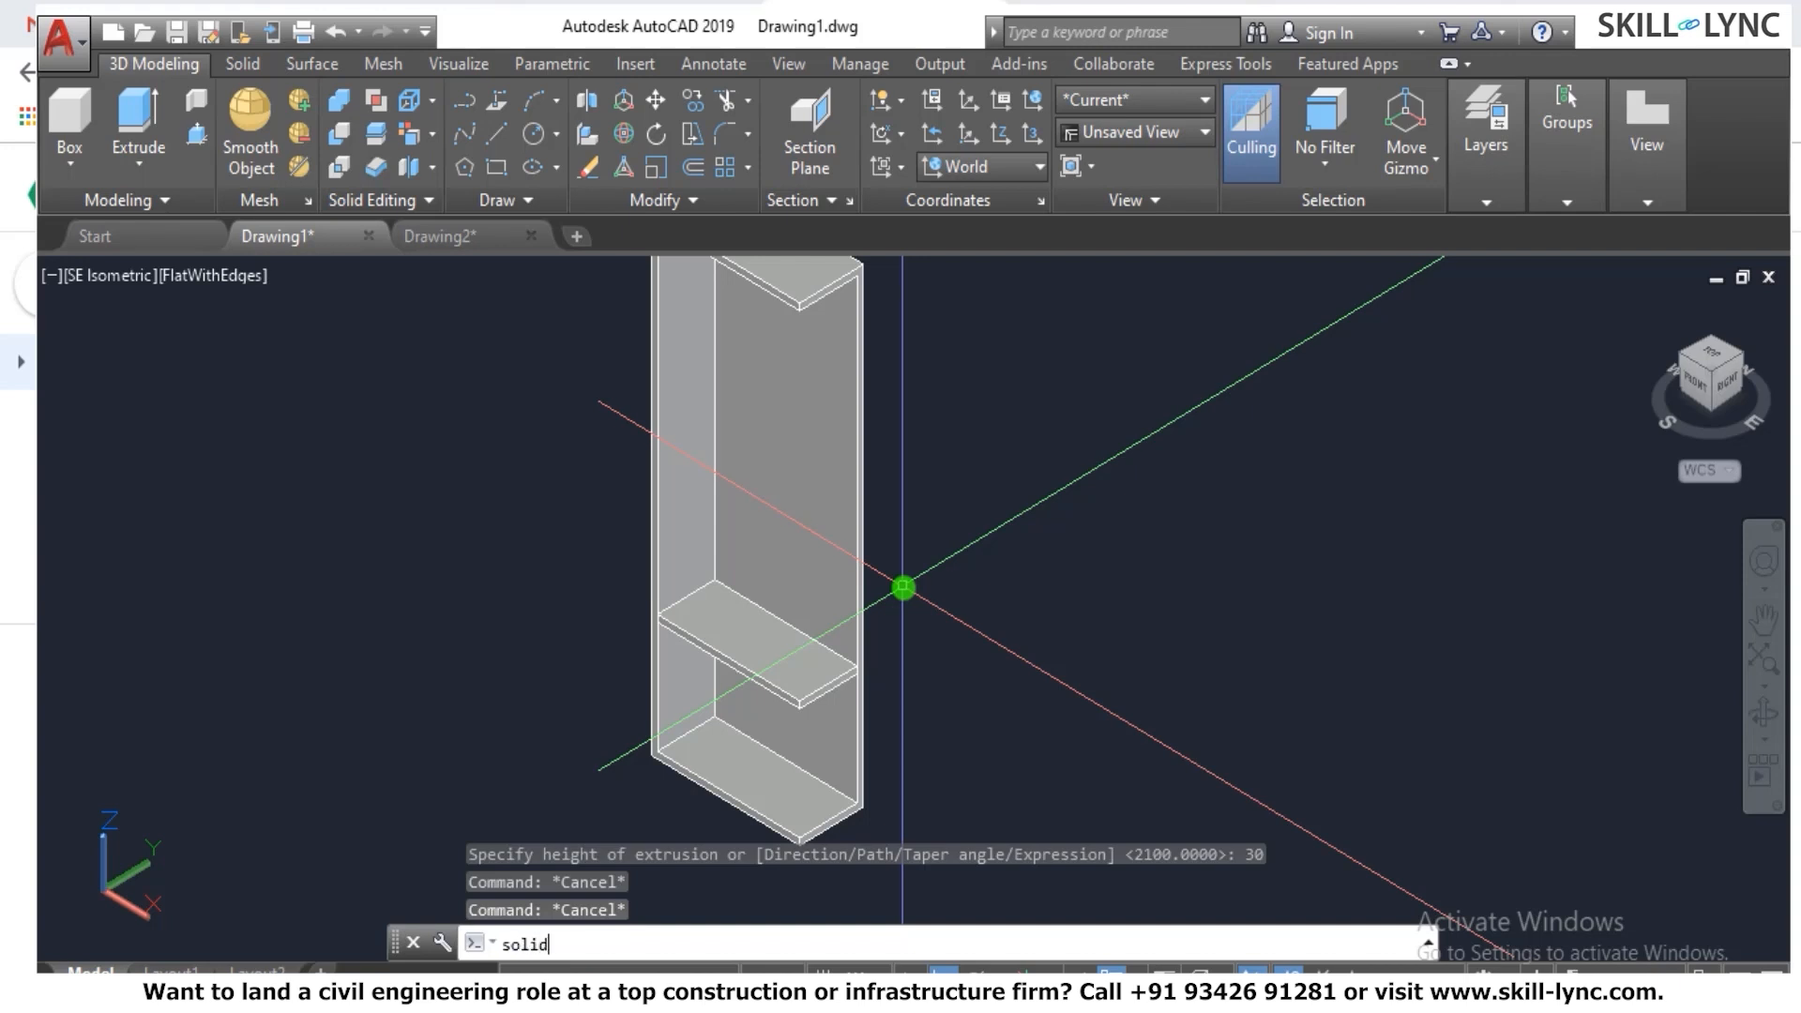
Open the body editing options of the SOLIDEDIT command.
type("t")
key("Return")
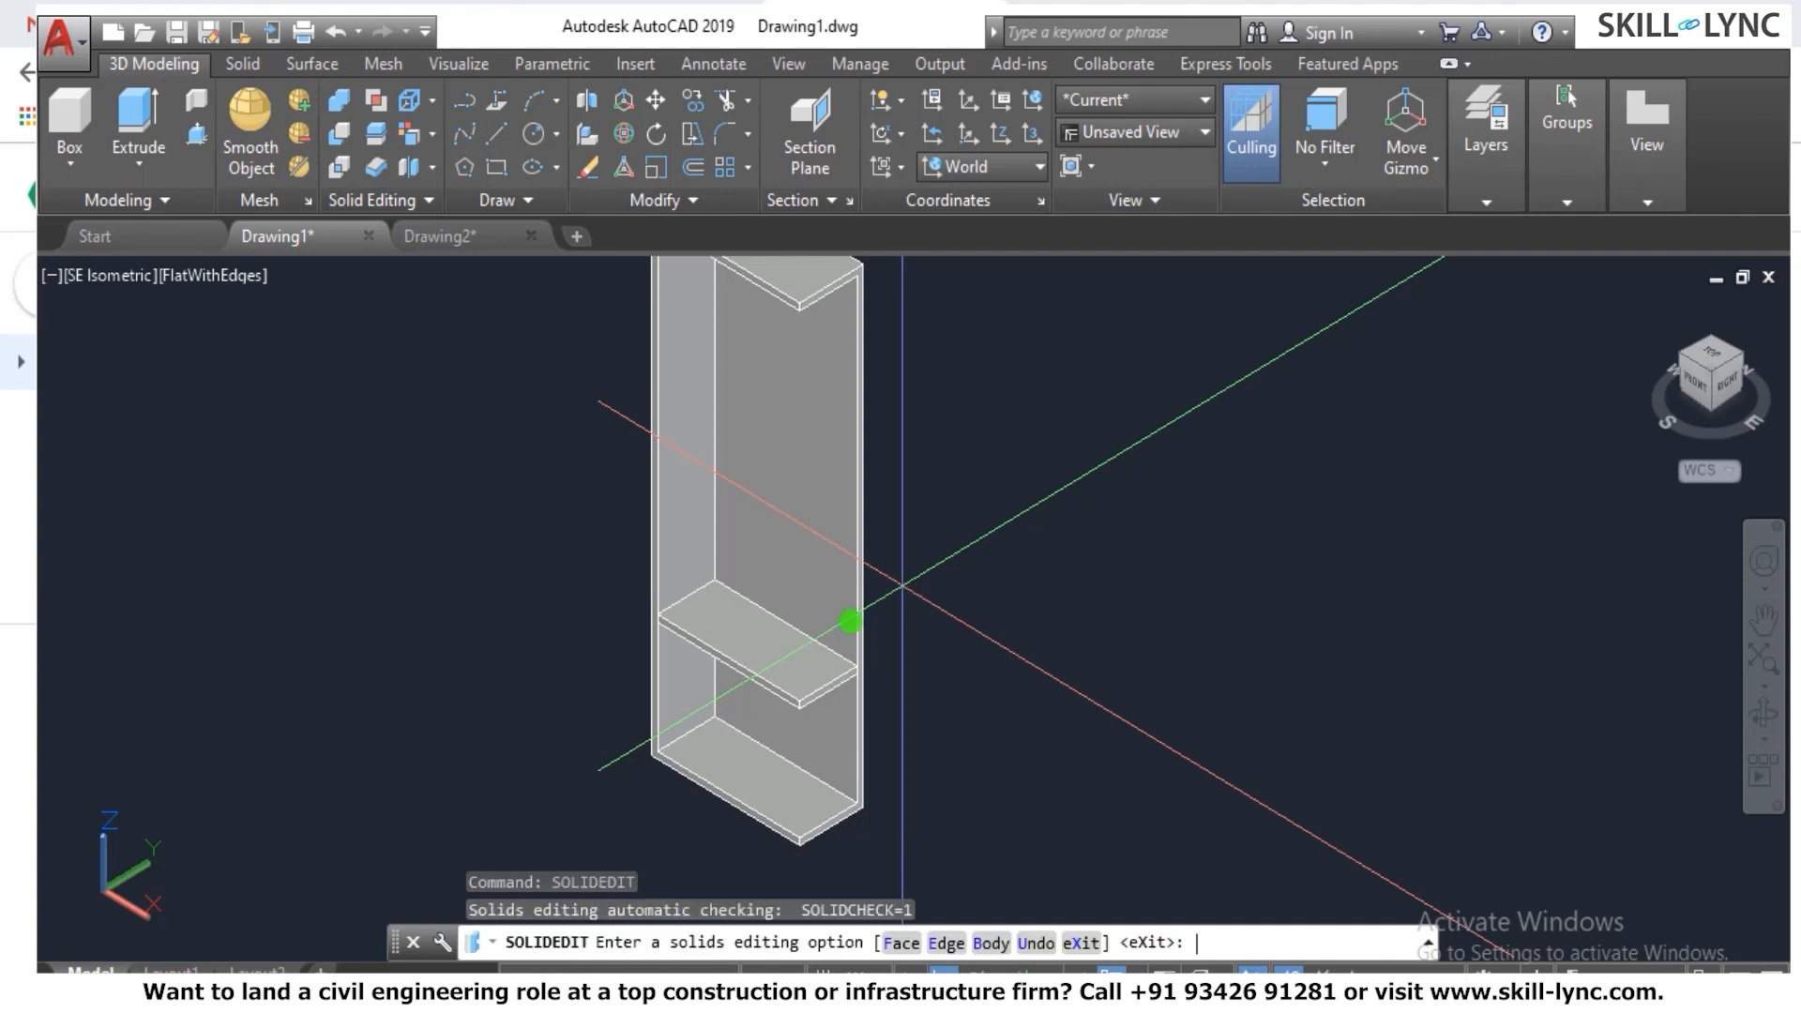
type("b")
key("Return")
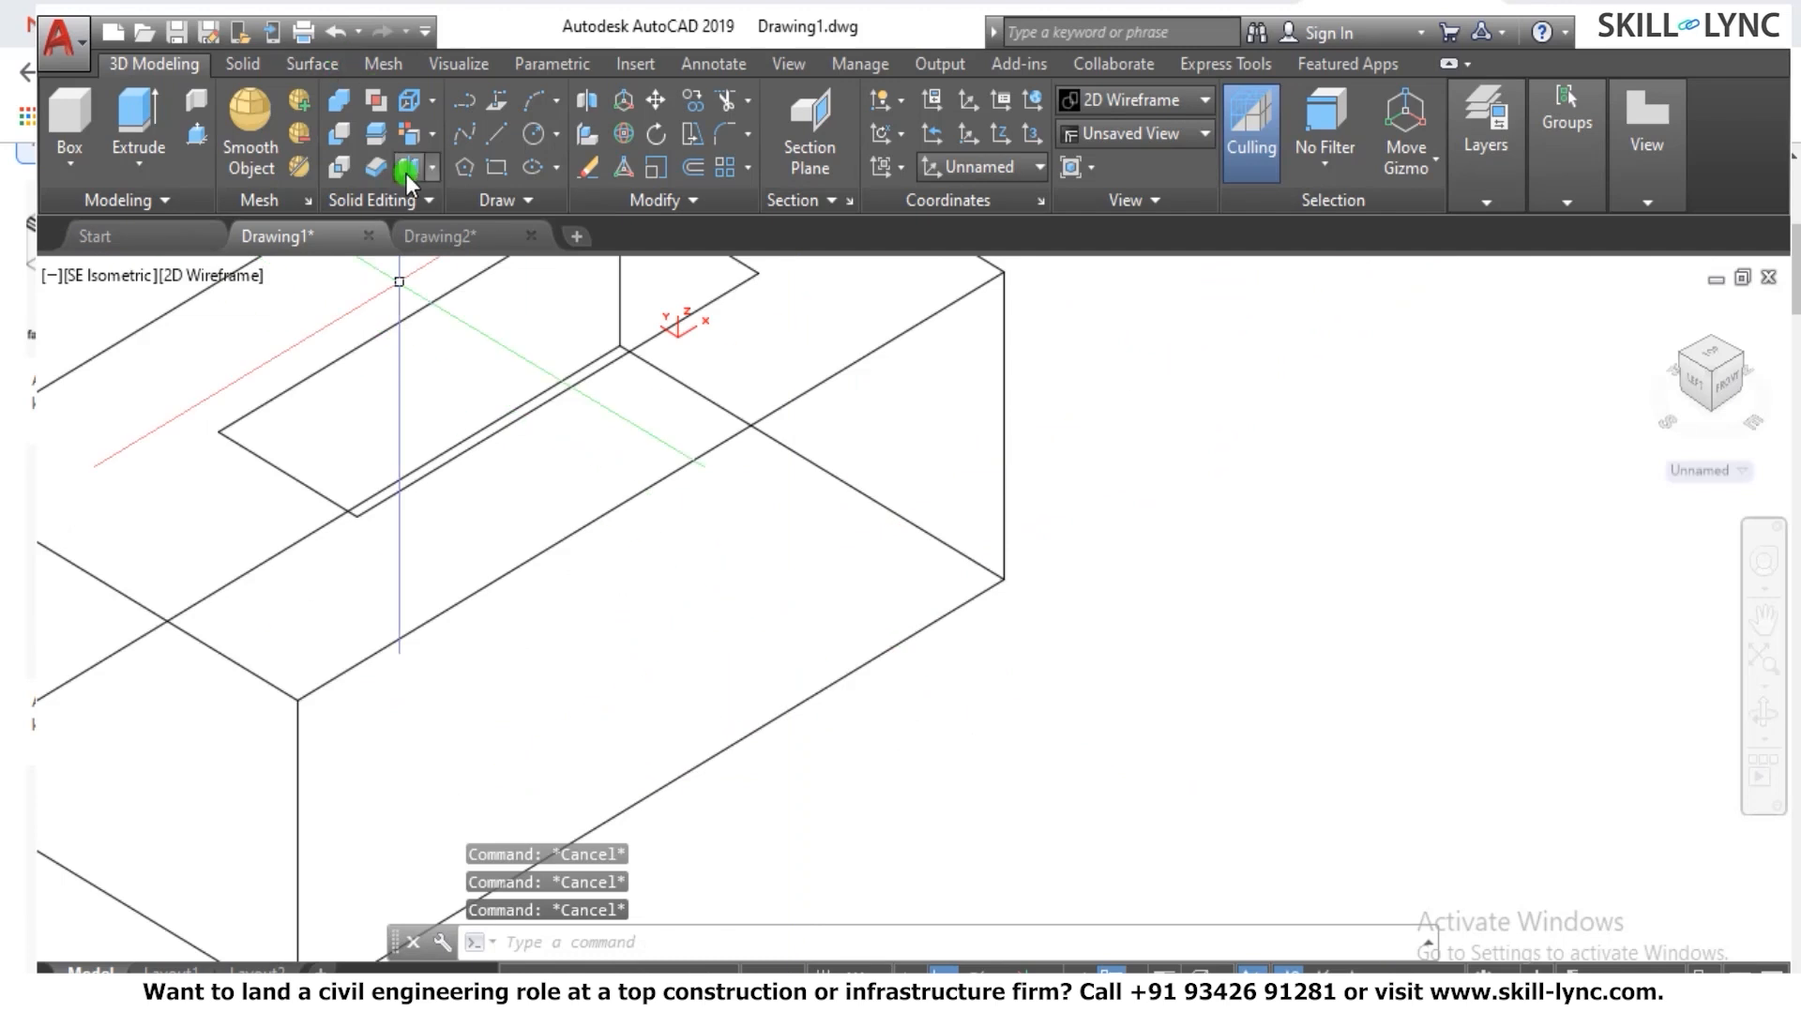
Examine the available face, body and edge tools for editing solids.
left_click(430, 138)
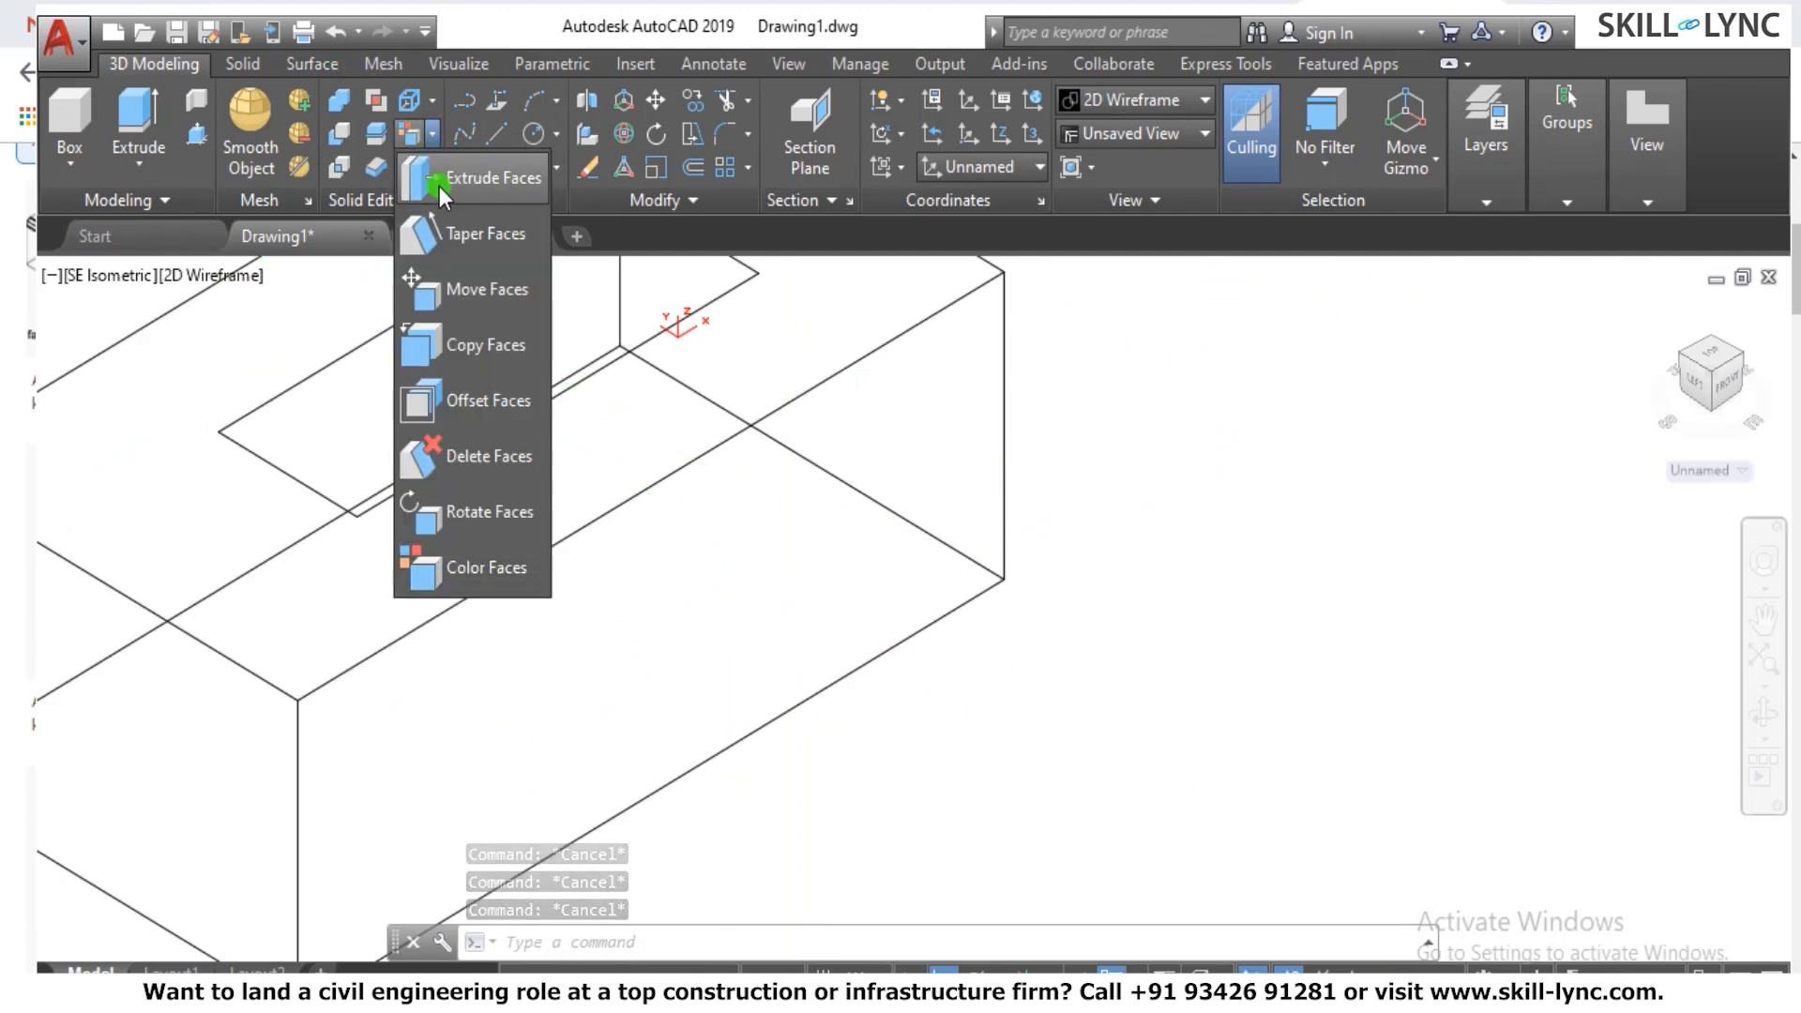
left_click(262, 300)
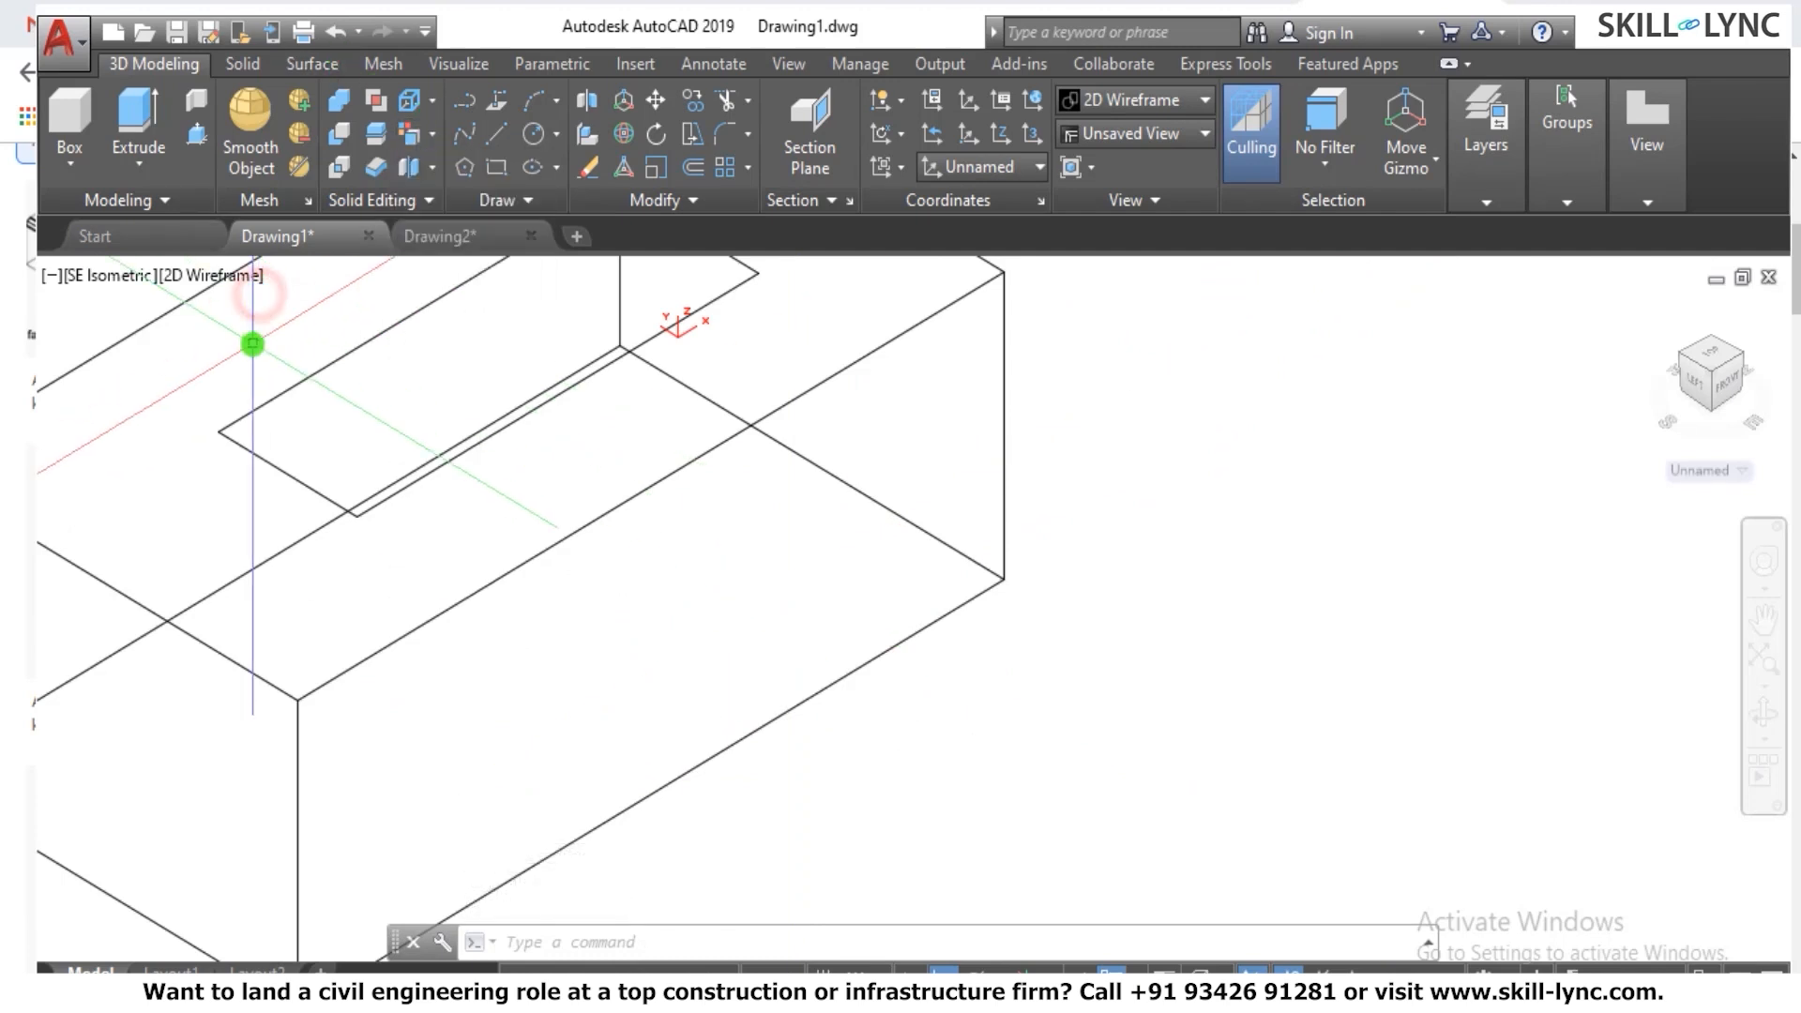
left_click(434, 171)
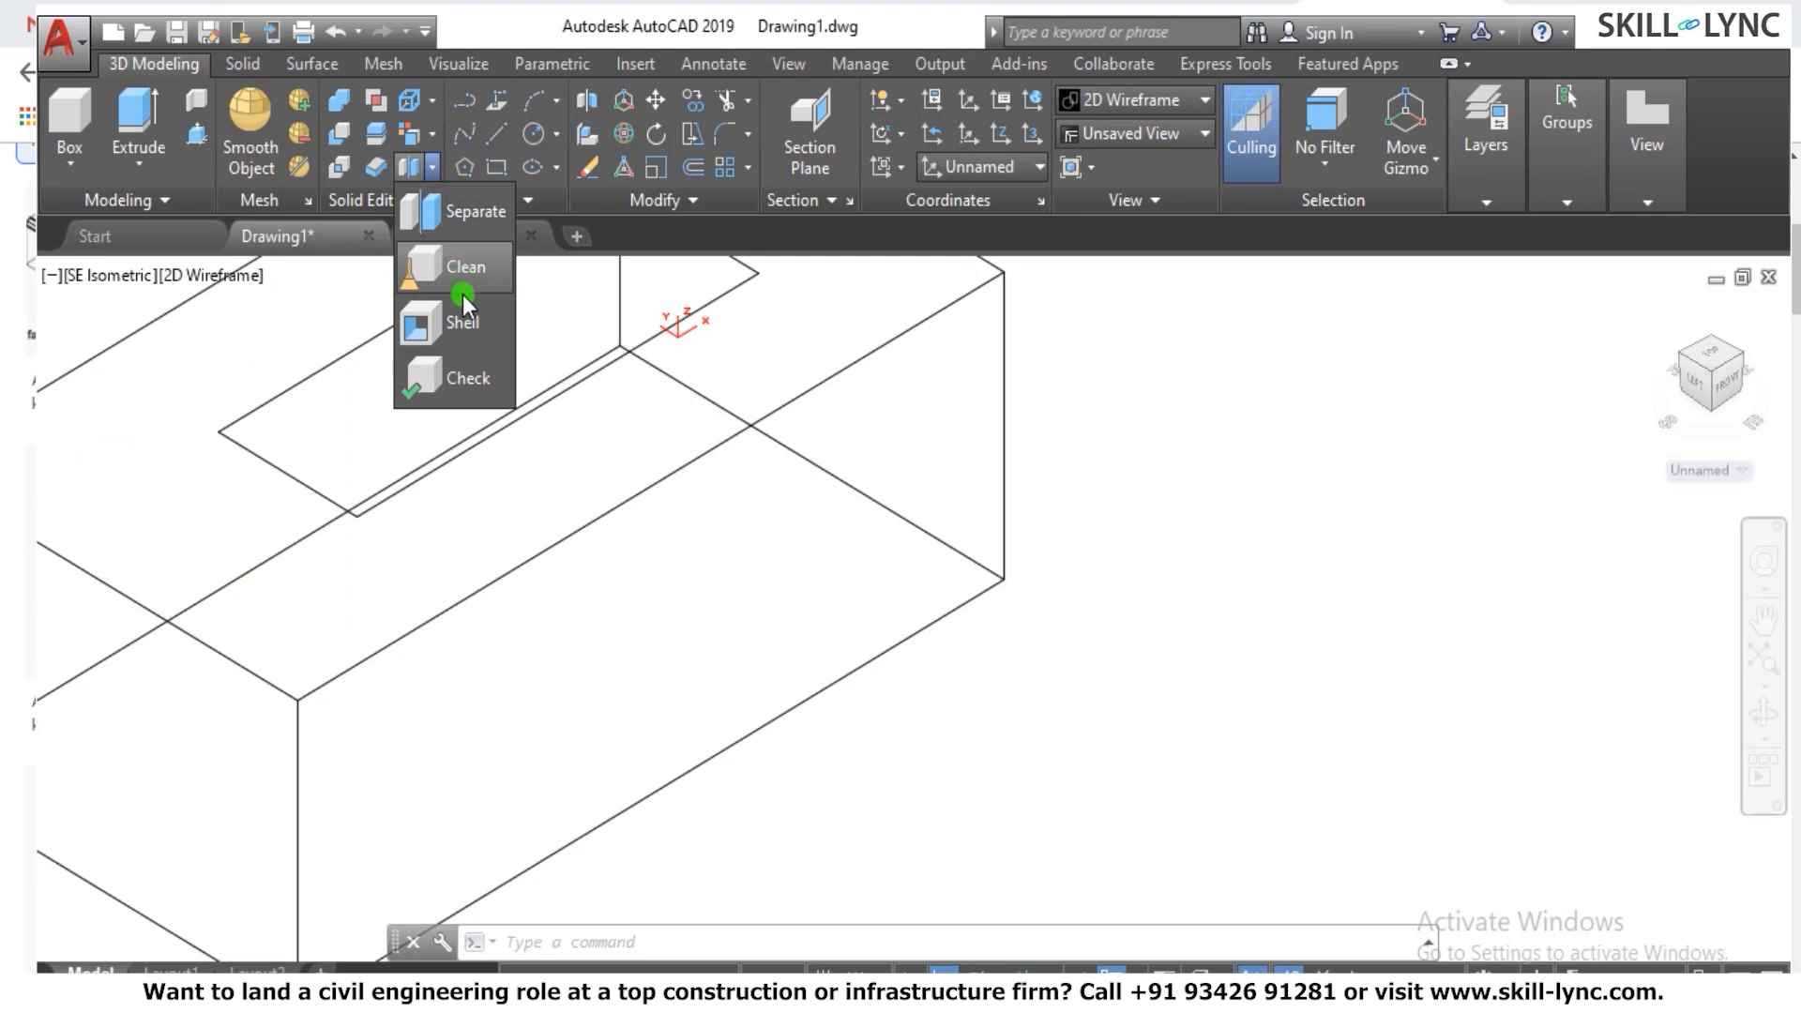
left_click(1318, 390)
left_click(1241, 440)
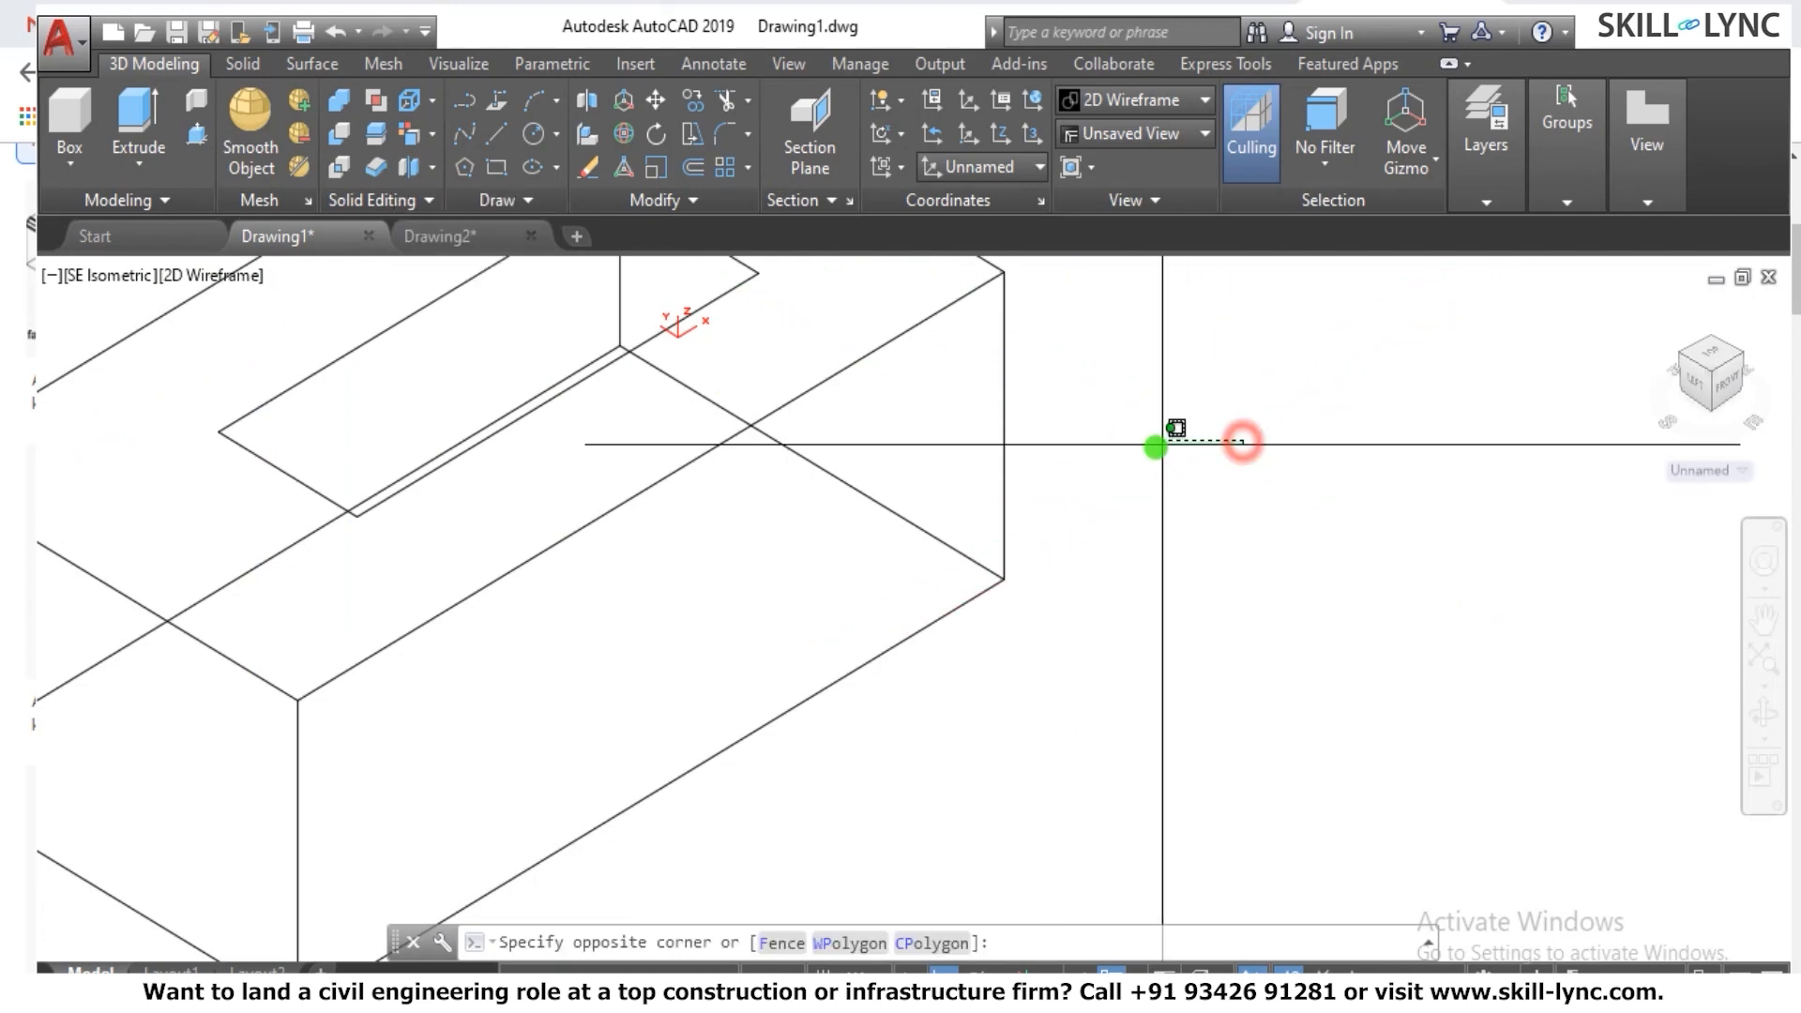
left_click(1168, 362)
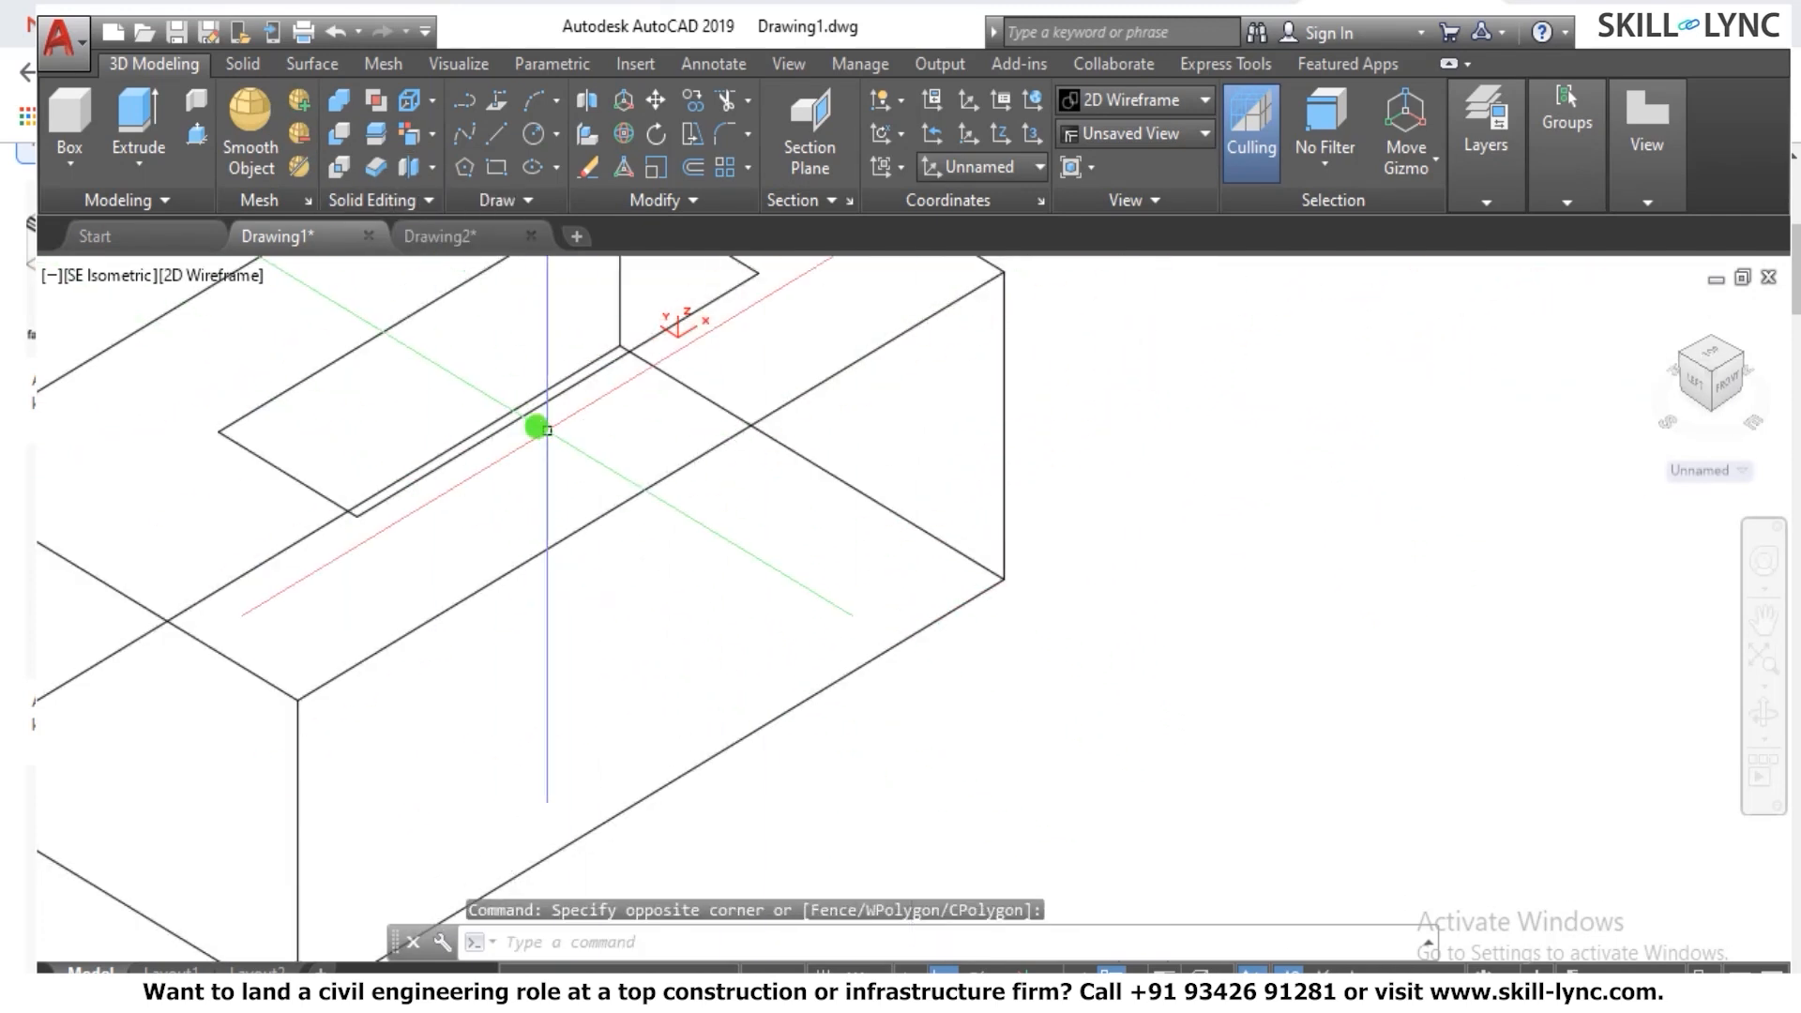
left_click(429, 106)
left_click(466, 202)
scroll(1126, 375, "down", 4)
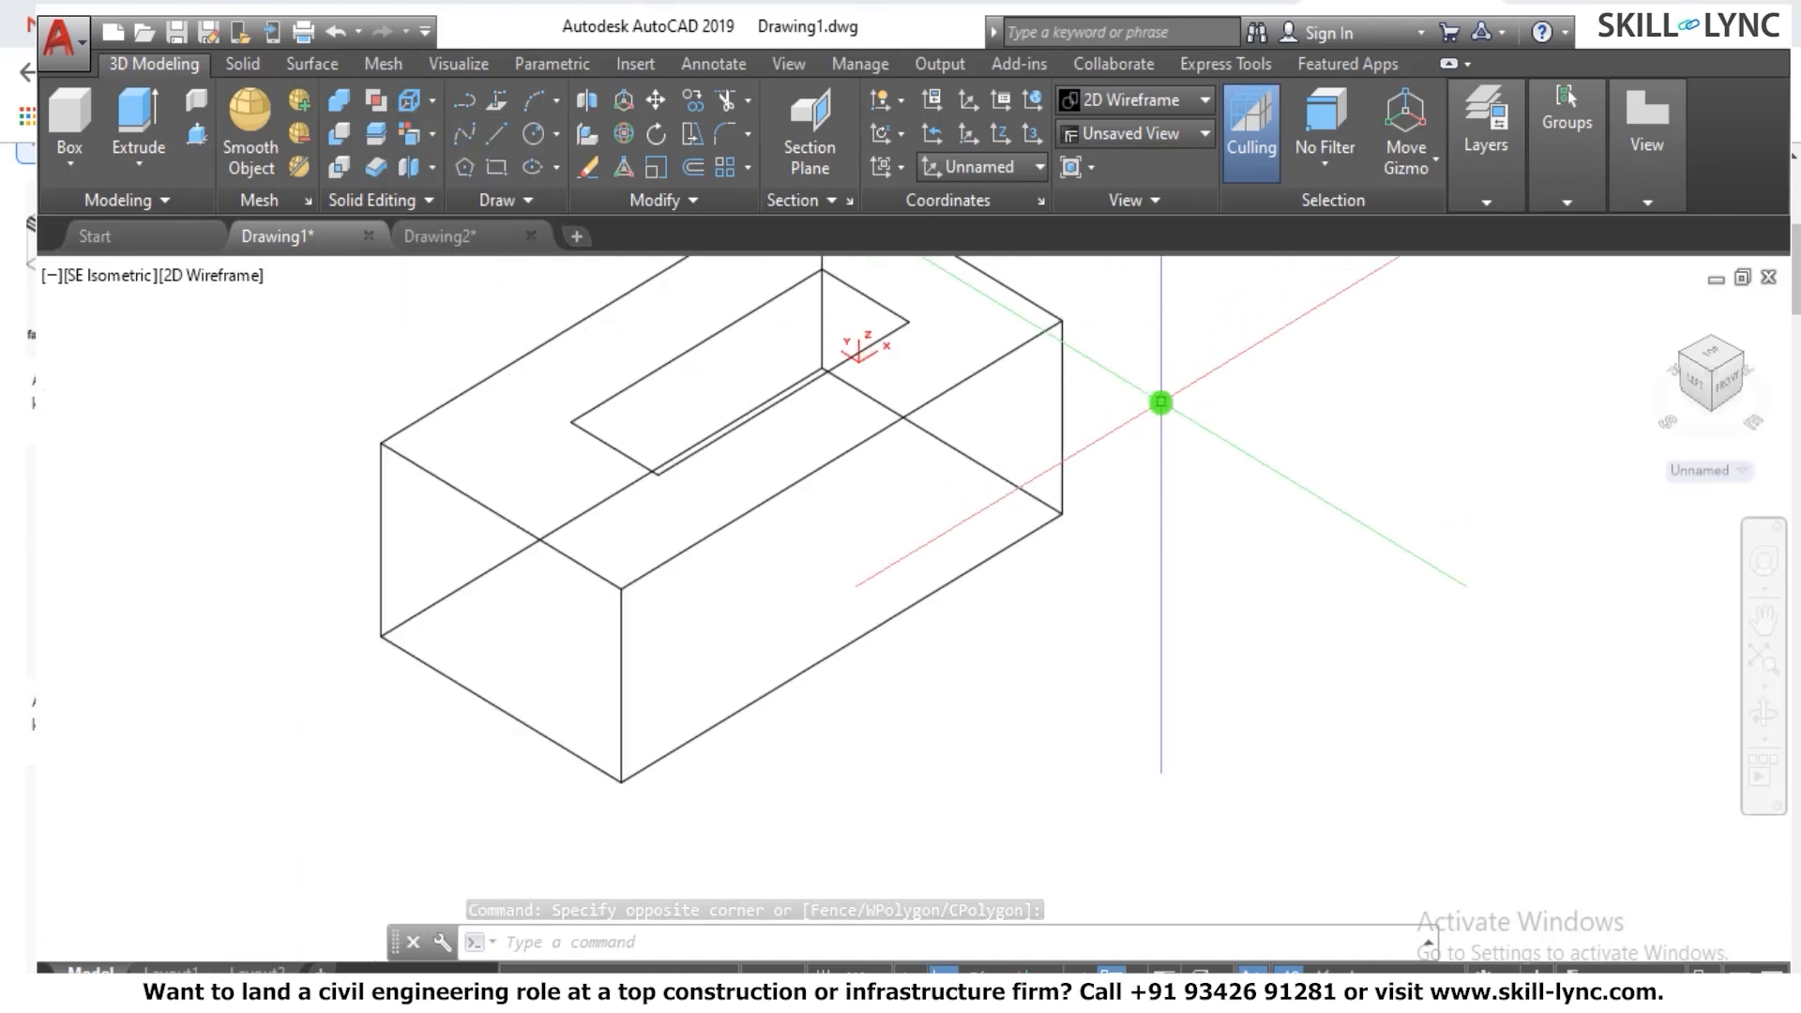
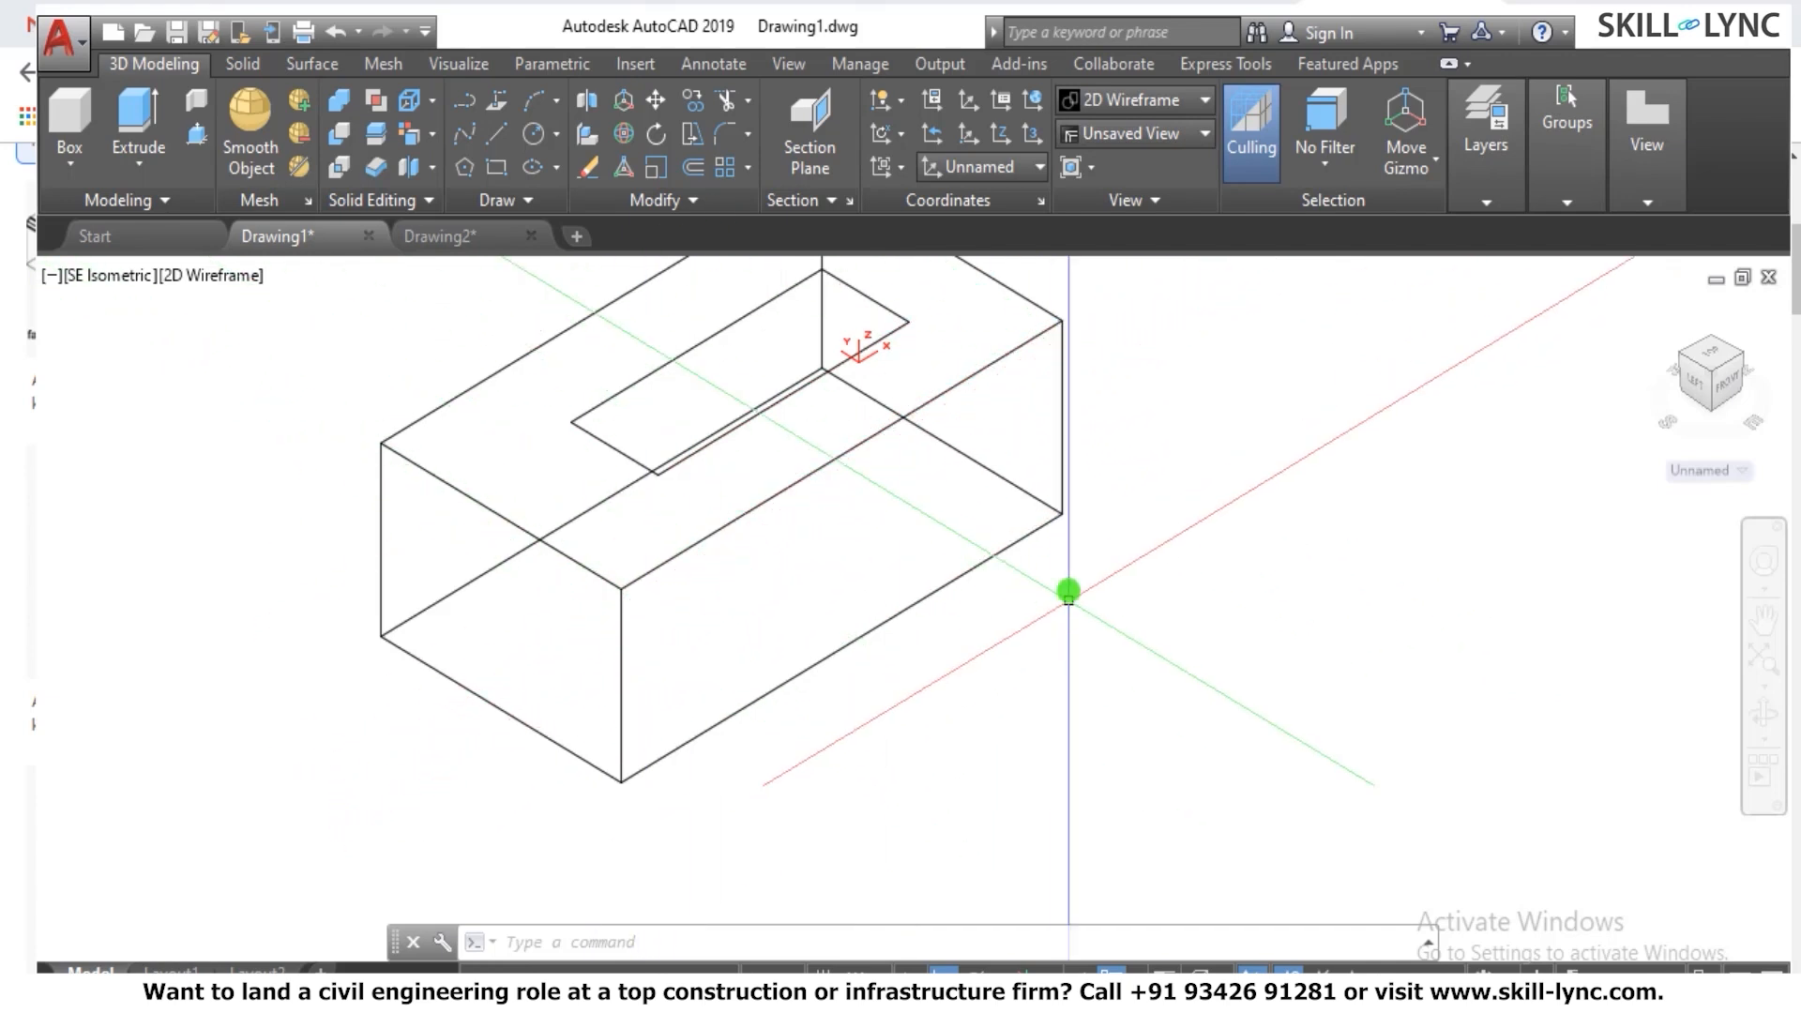
Display the large box with flat shading and visible edges.
key("Return")
key("Escape")
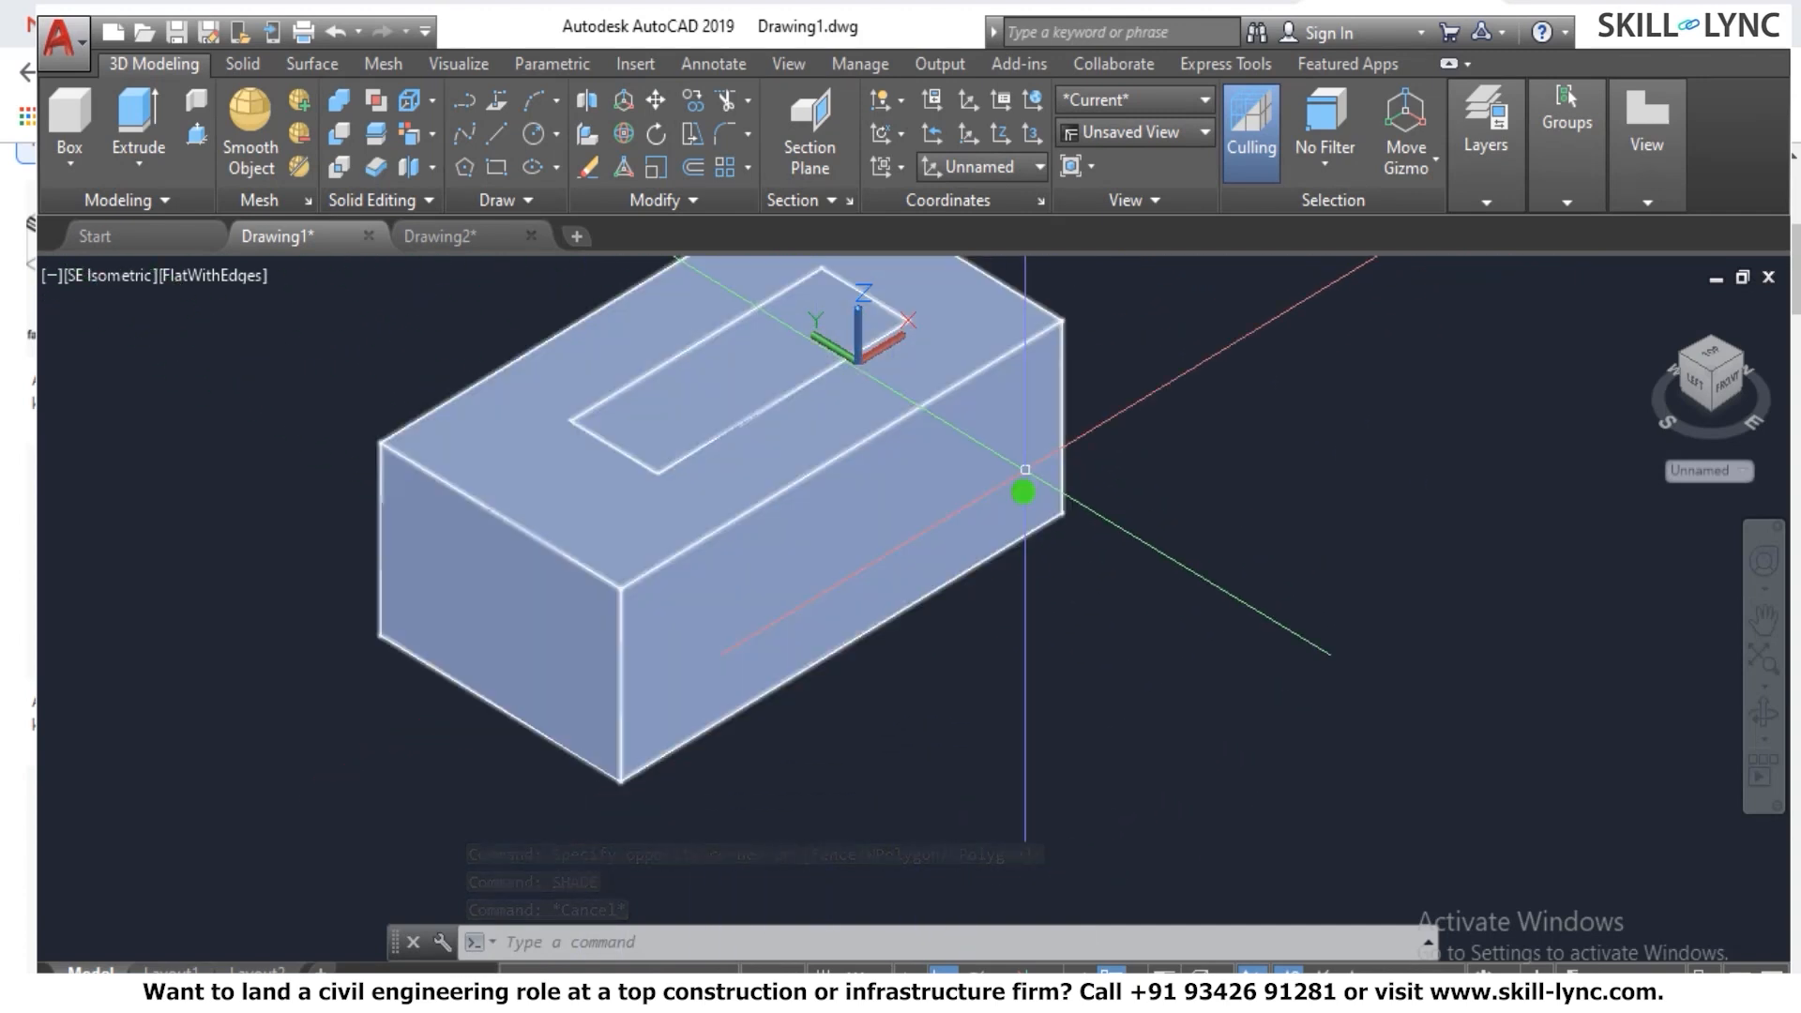
type("u")
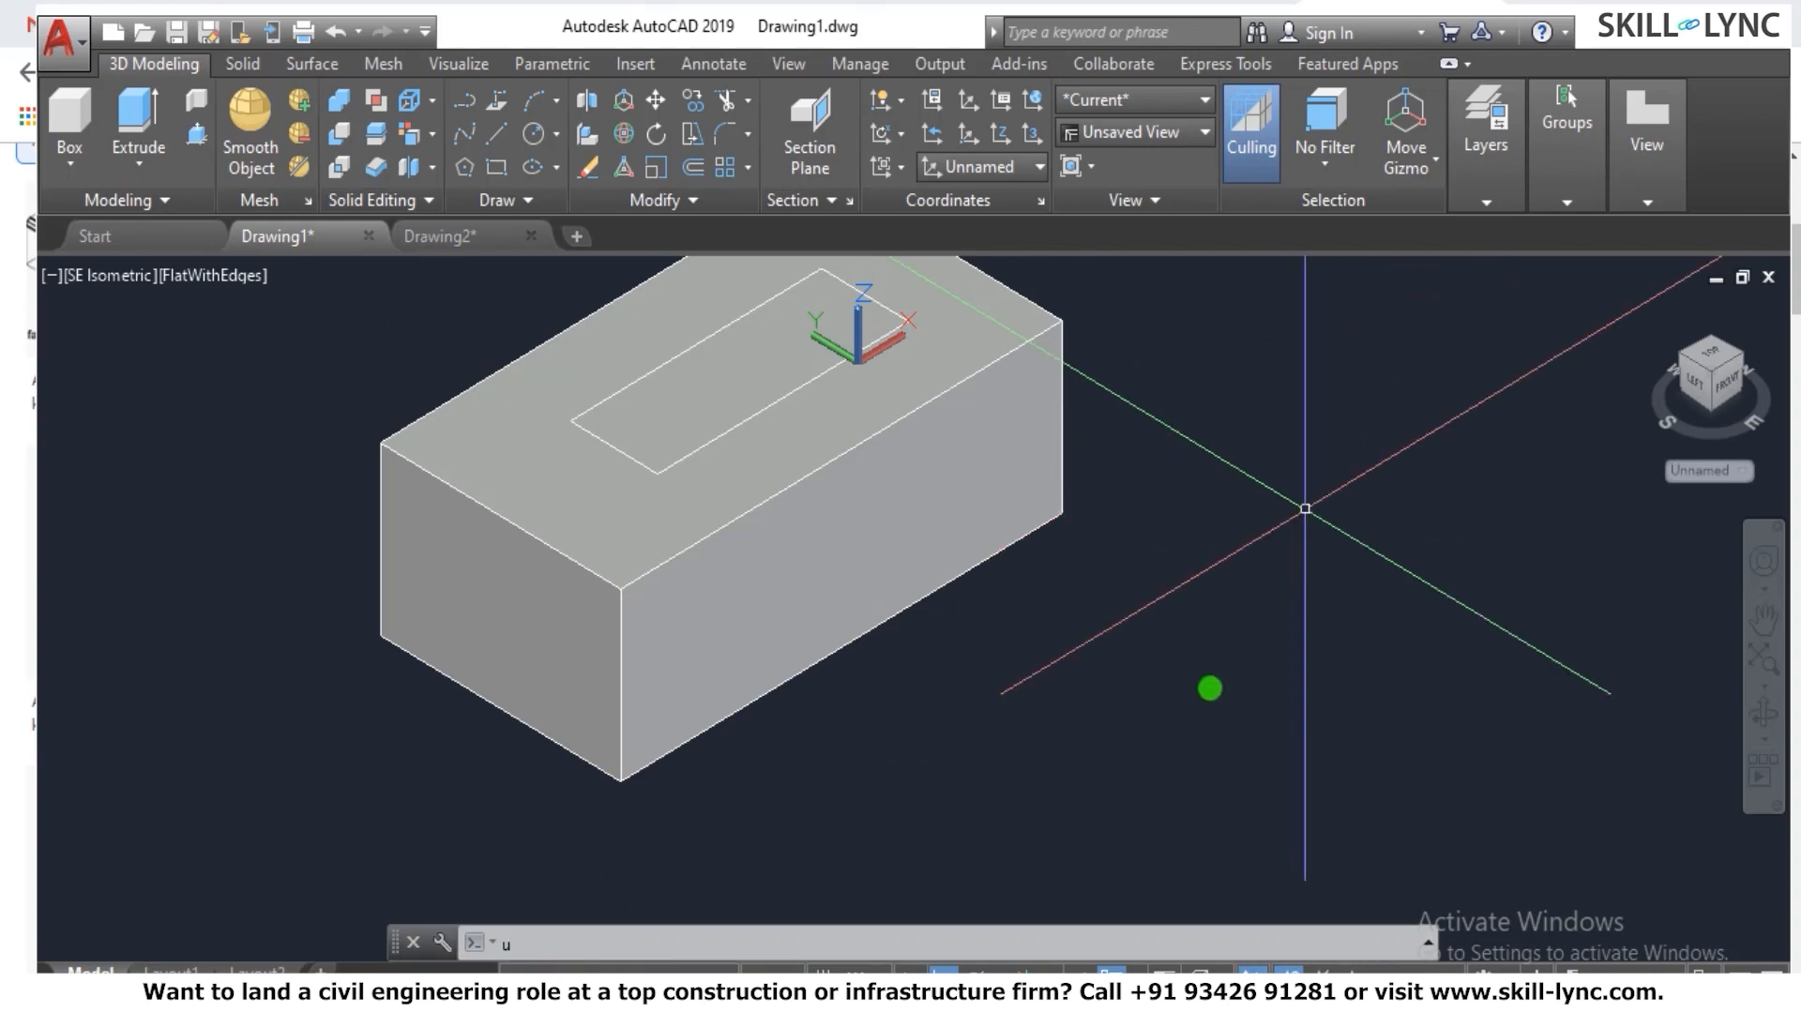
key("Escape")
key("Escape")
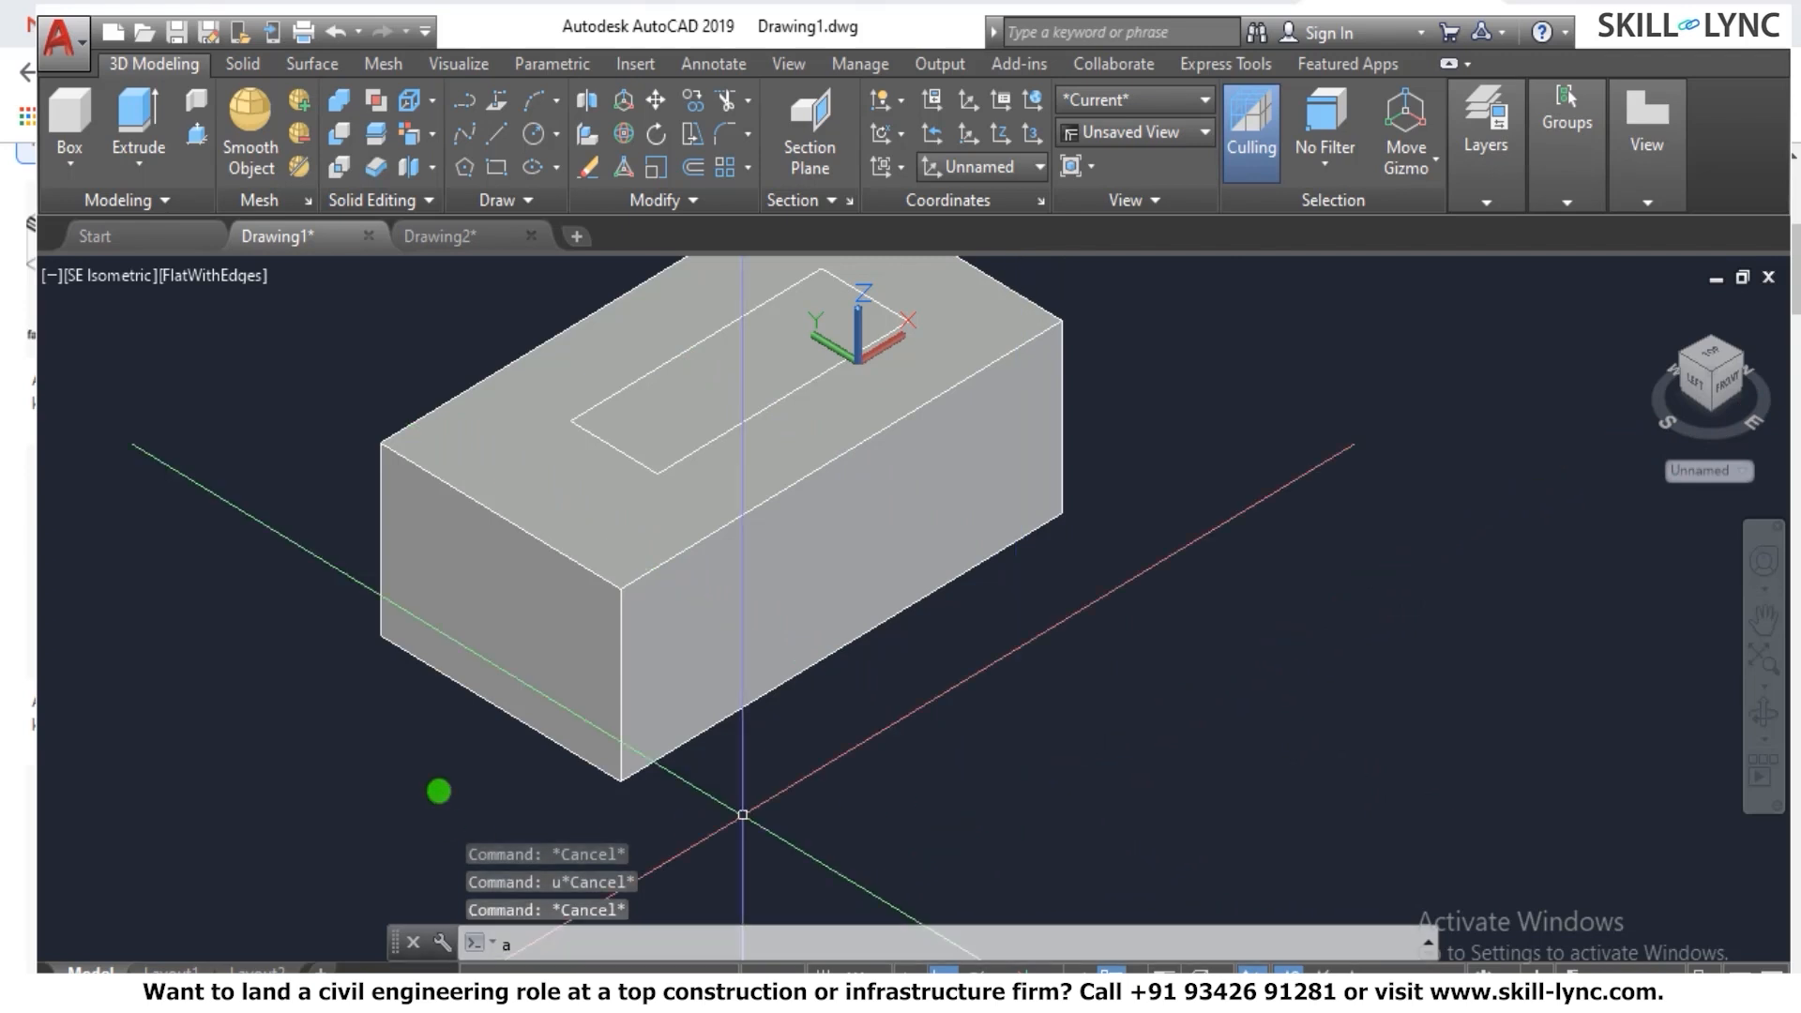
type("a")
key("Return")
left_click(672, 627)
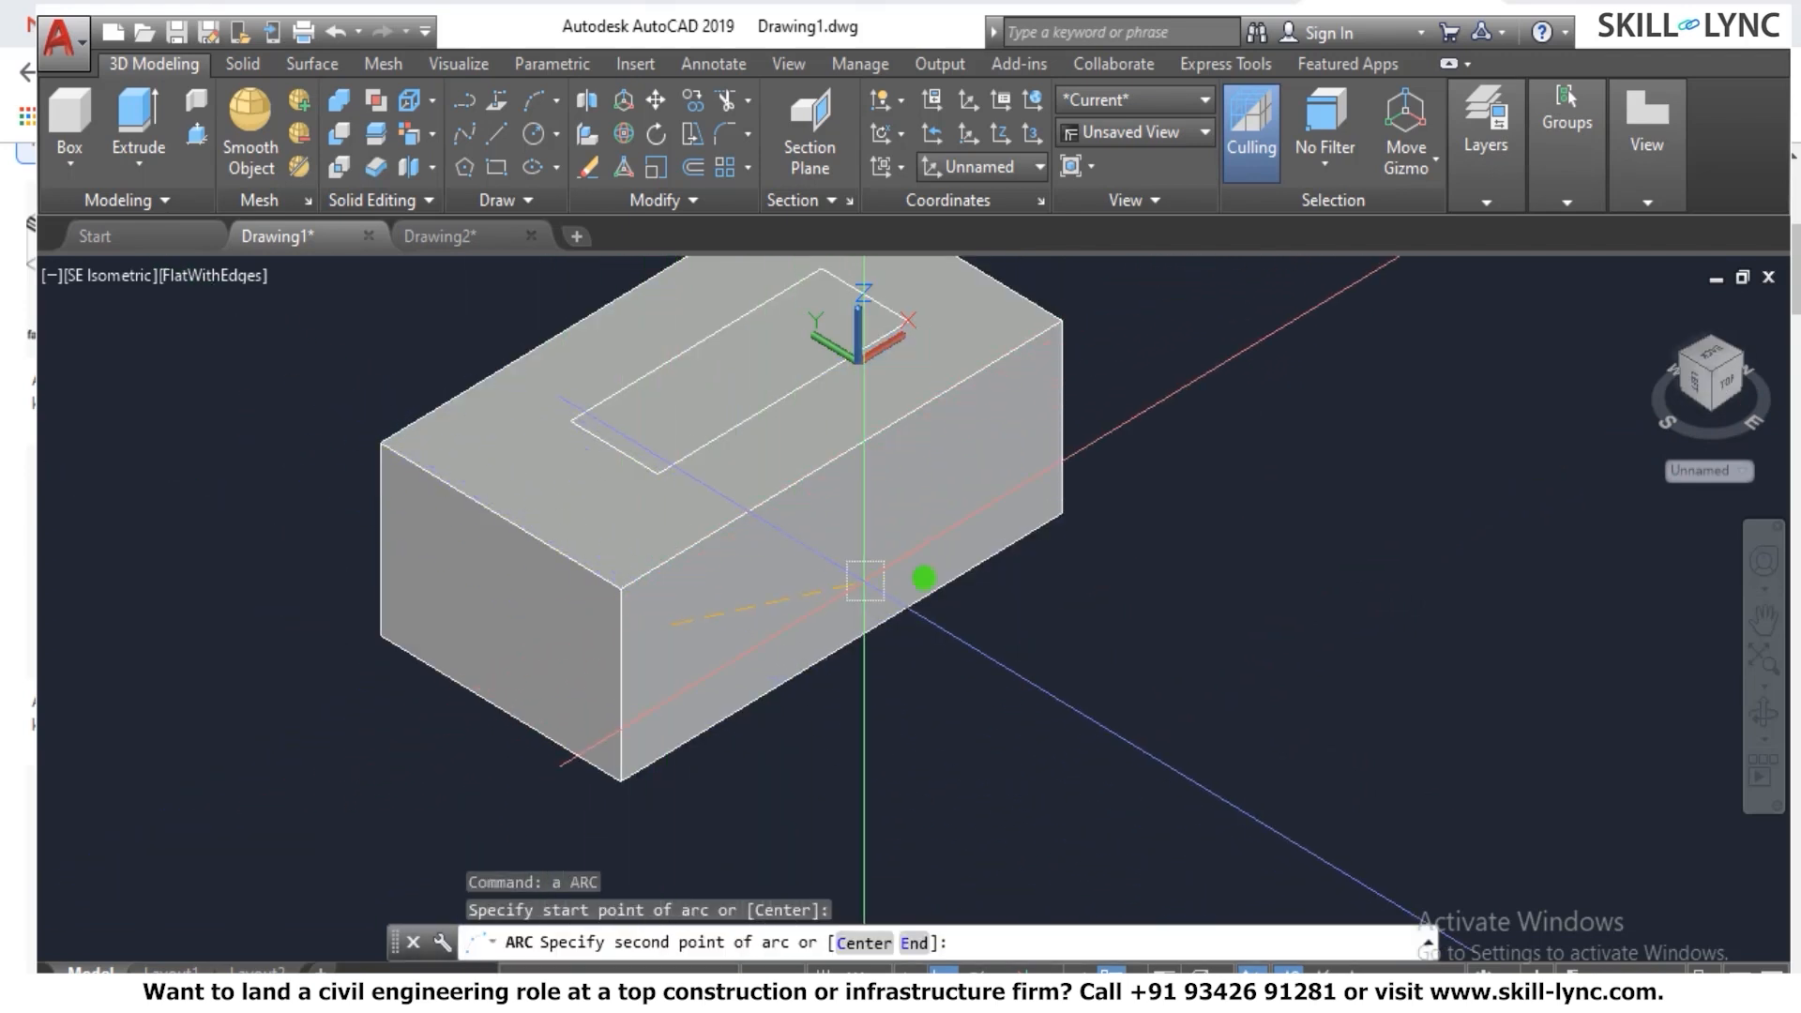
key("Escape")
key("Escape")
key("Escape")
Align the UCS to the long vertical side face of the box with the UCS Face option.
type("ucs")
key("Return")
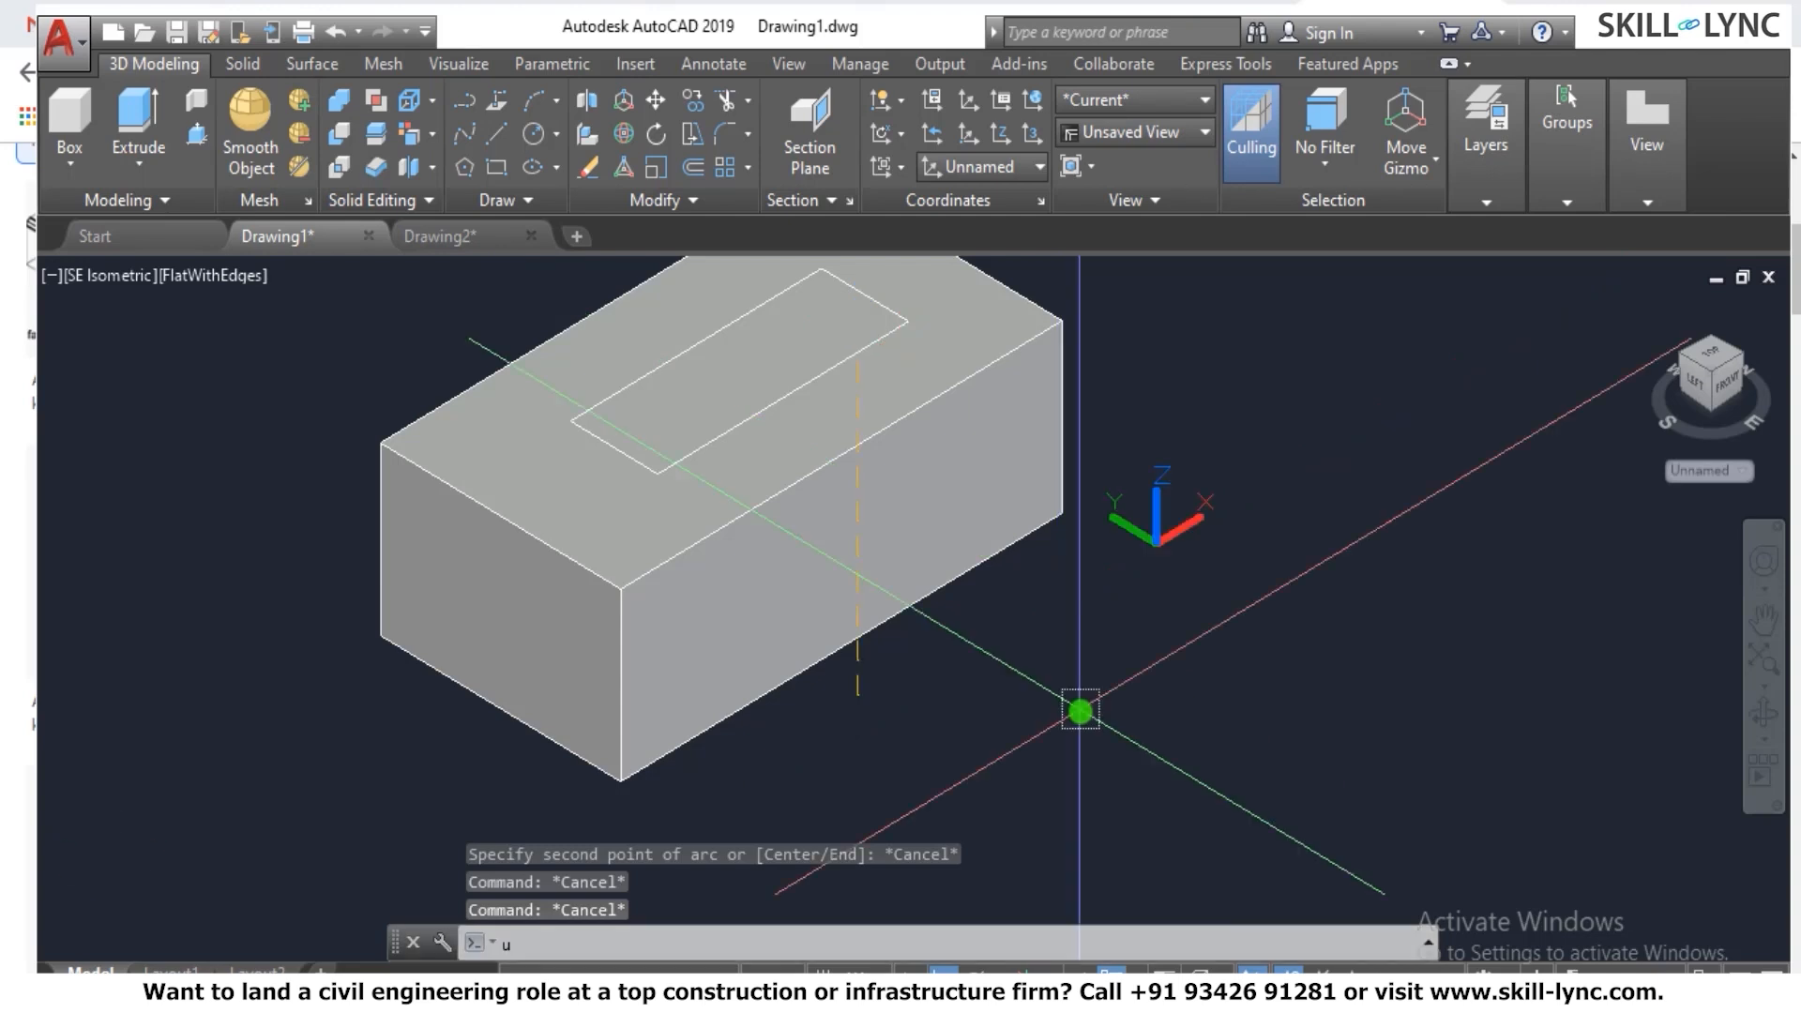
type("u")
key("Return")
type("f")
key("Return")
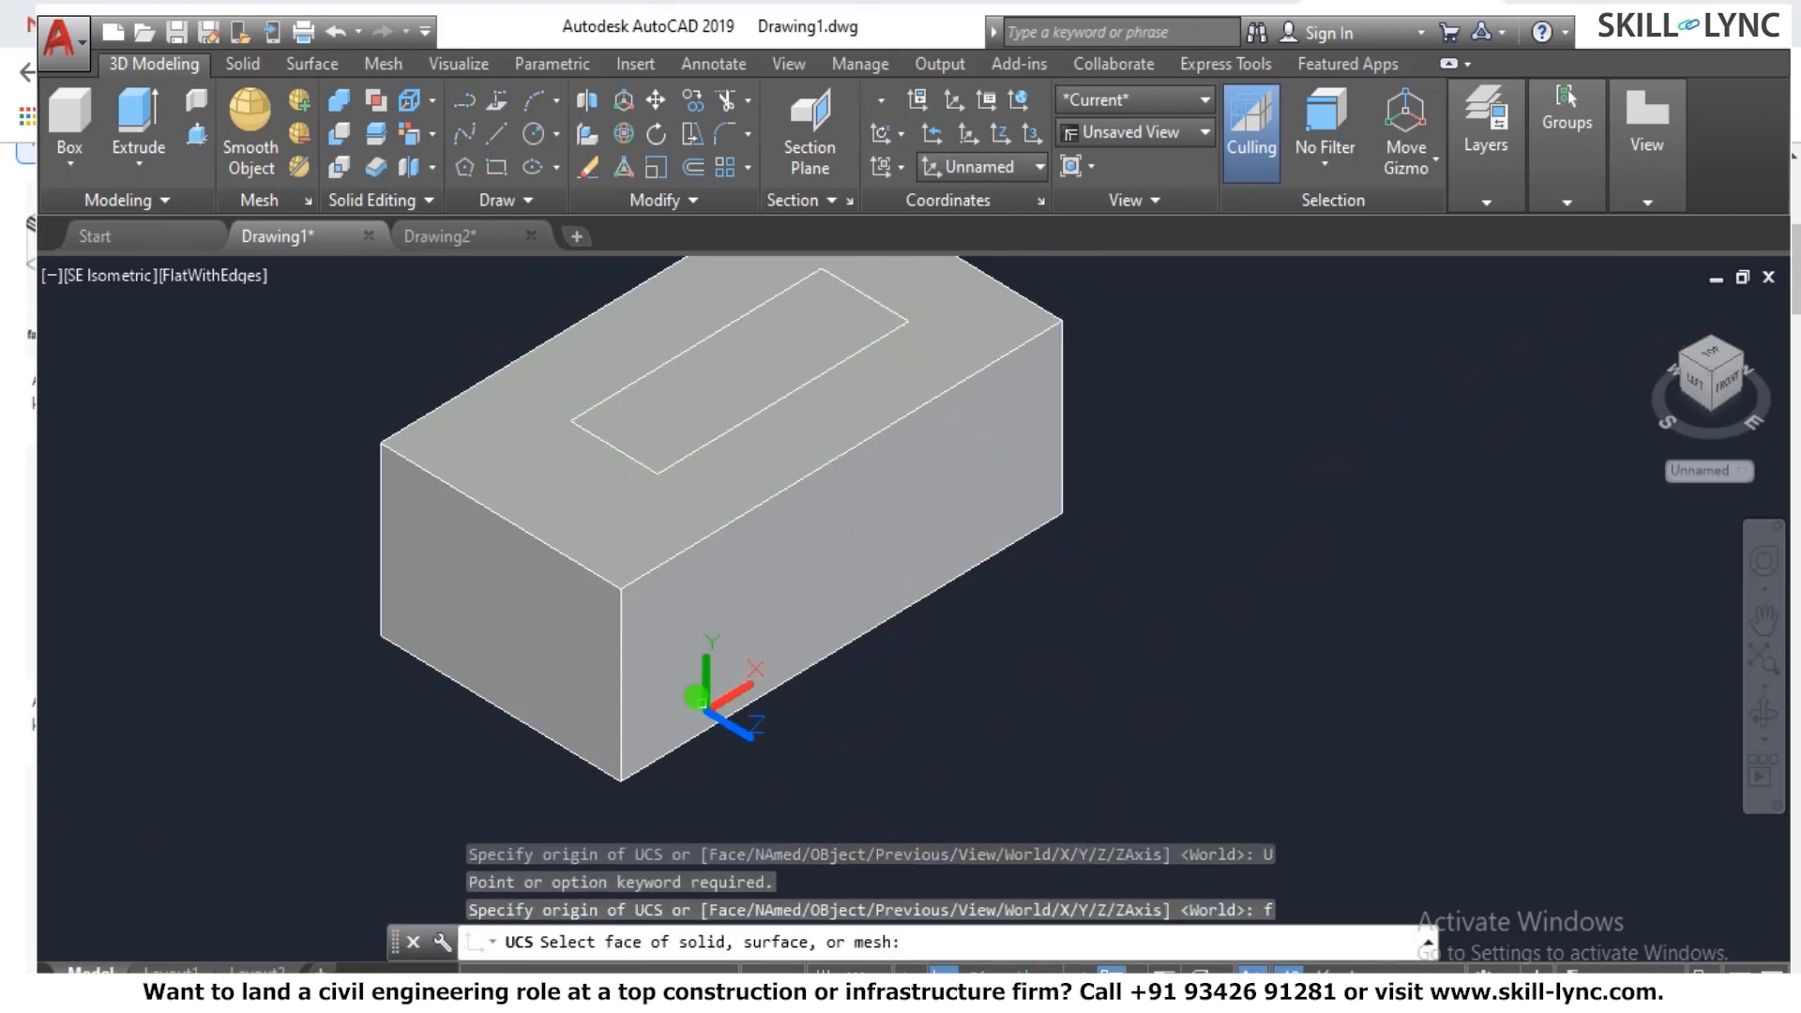
left_click(692, 692)
right_click(1106, 560)
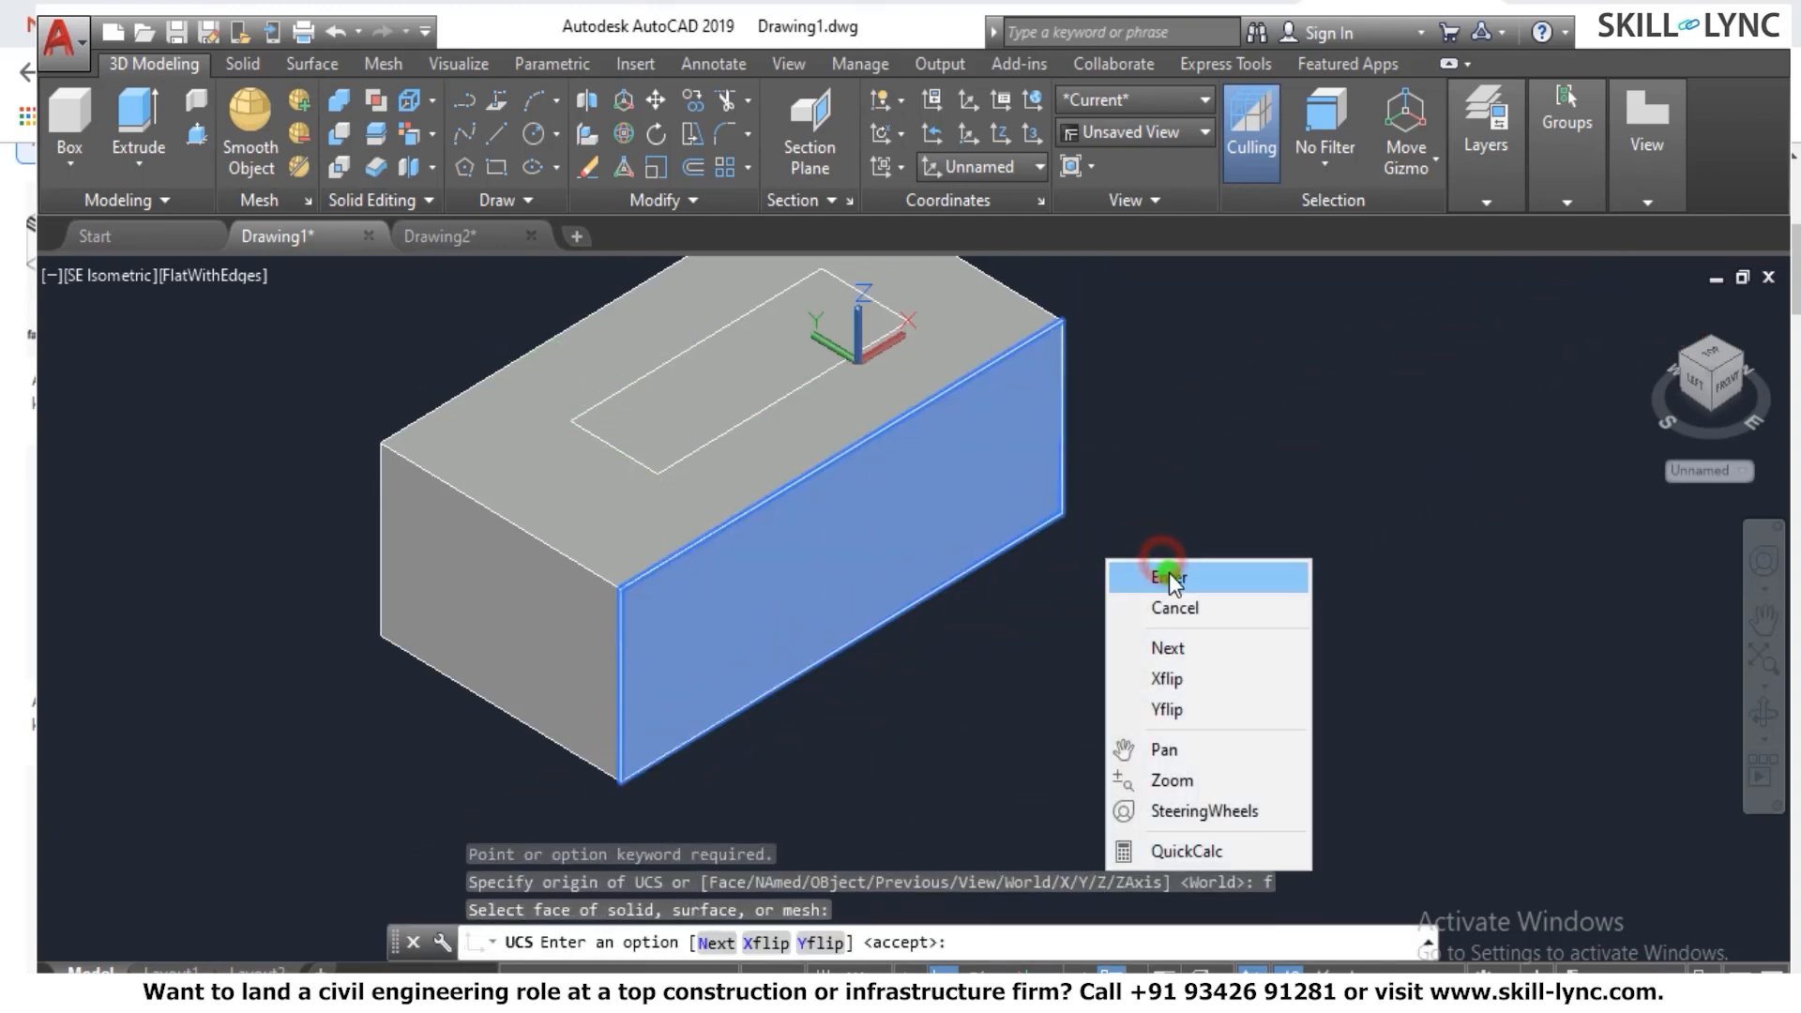
left_click(1169, 576)
scroll(1130, 563, "up", 3)
key("Escape")
key("Escape")
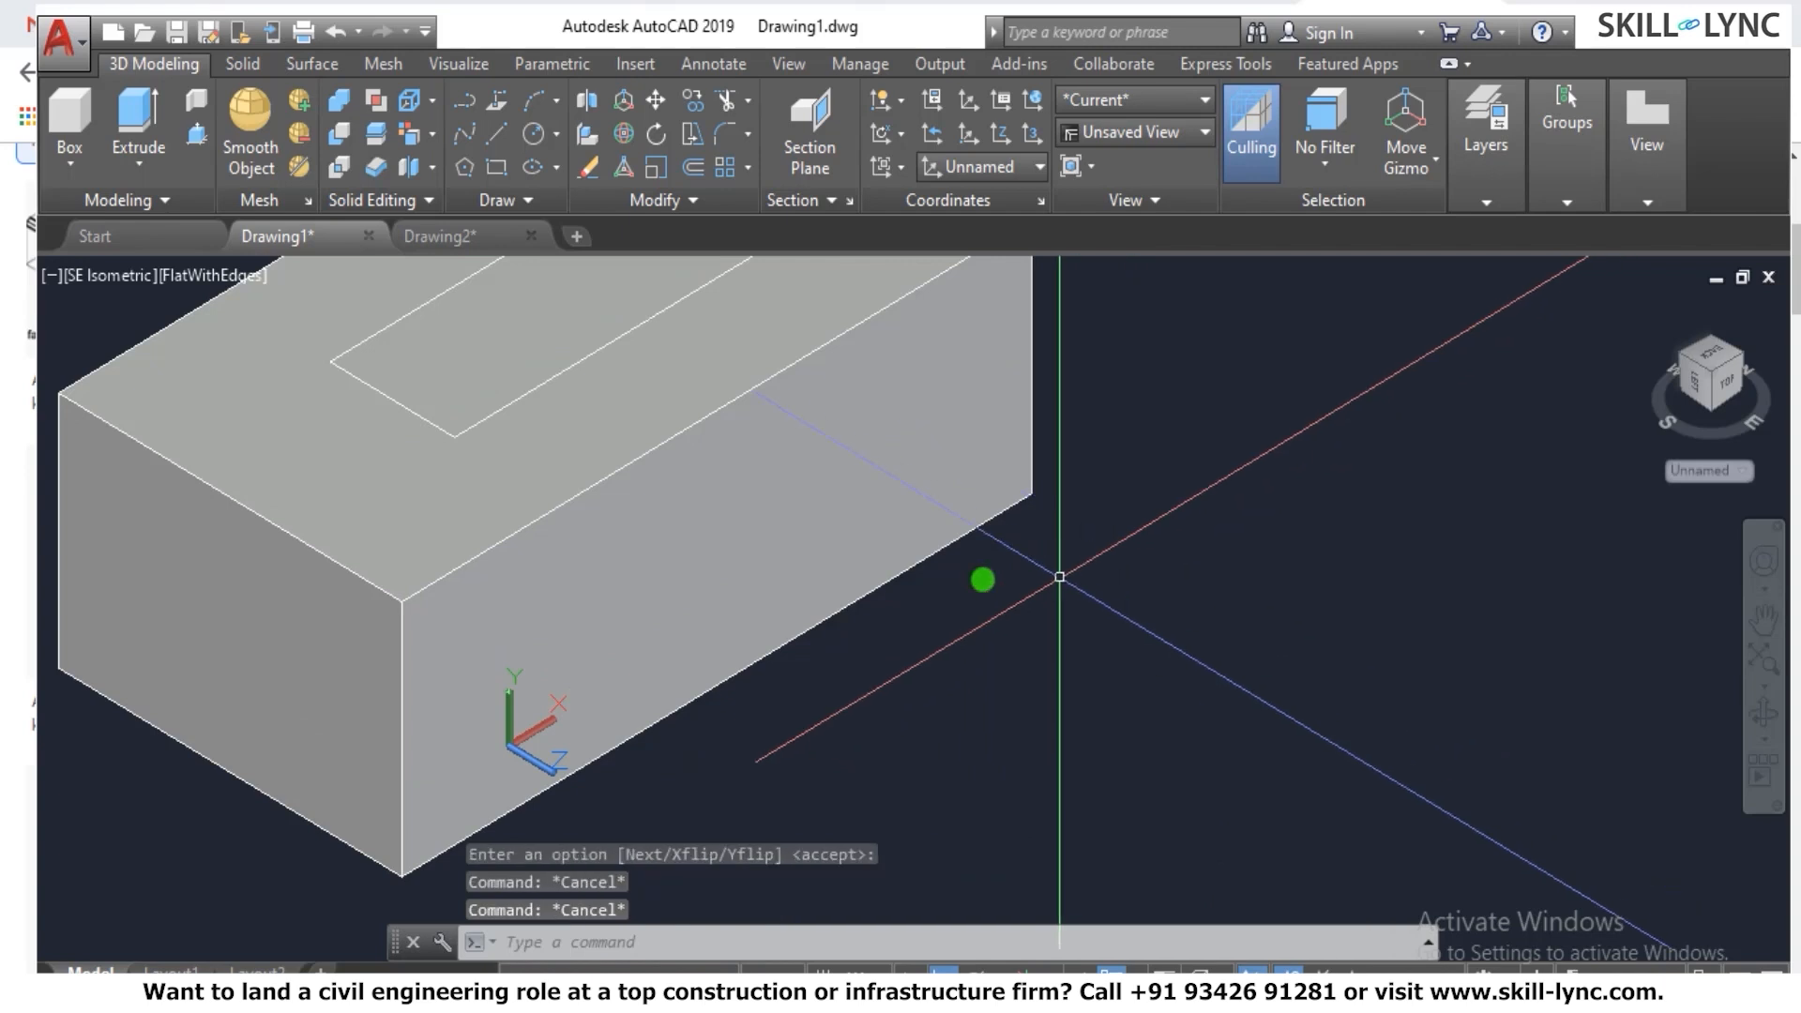
type("a")
key("Return")
left_click(402, 601)
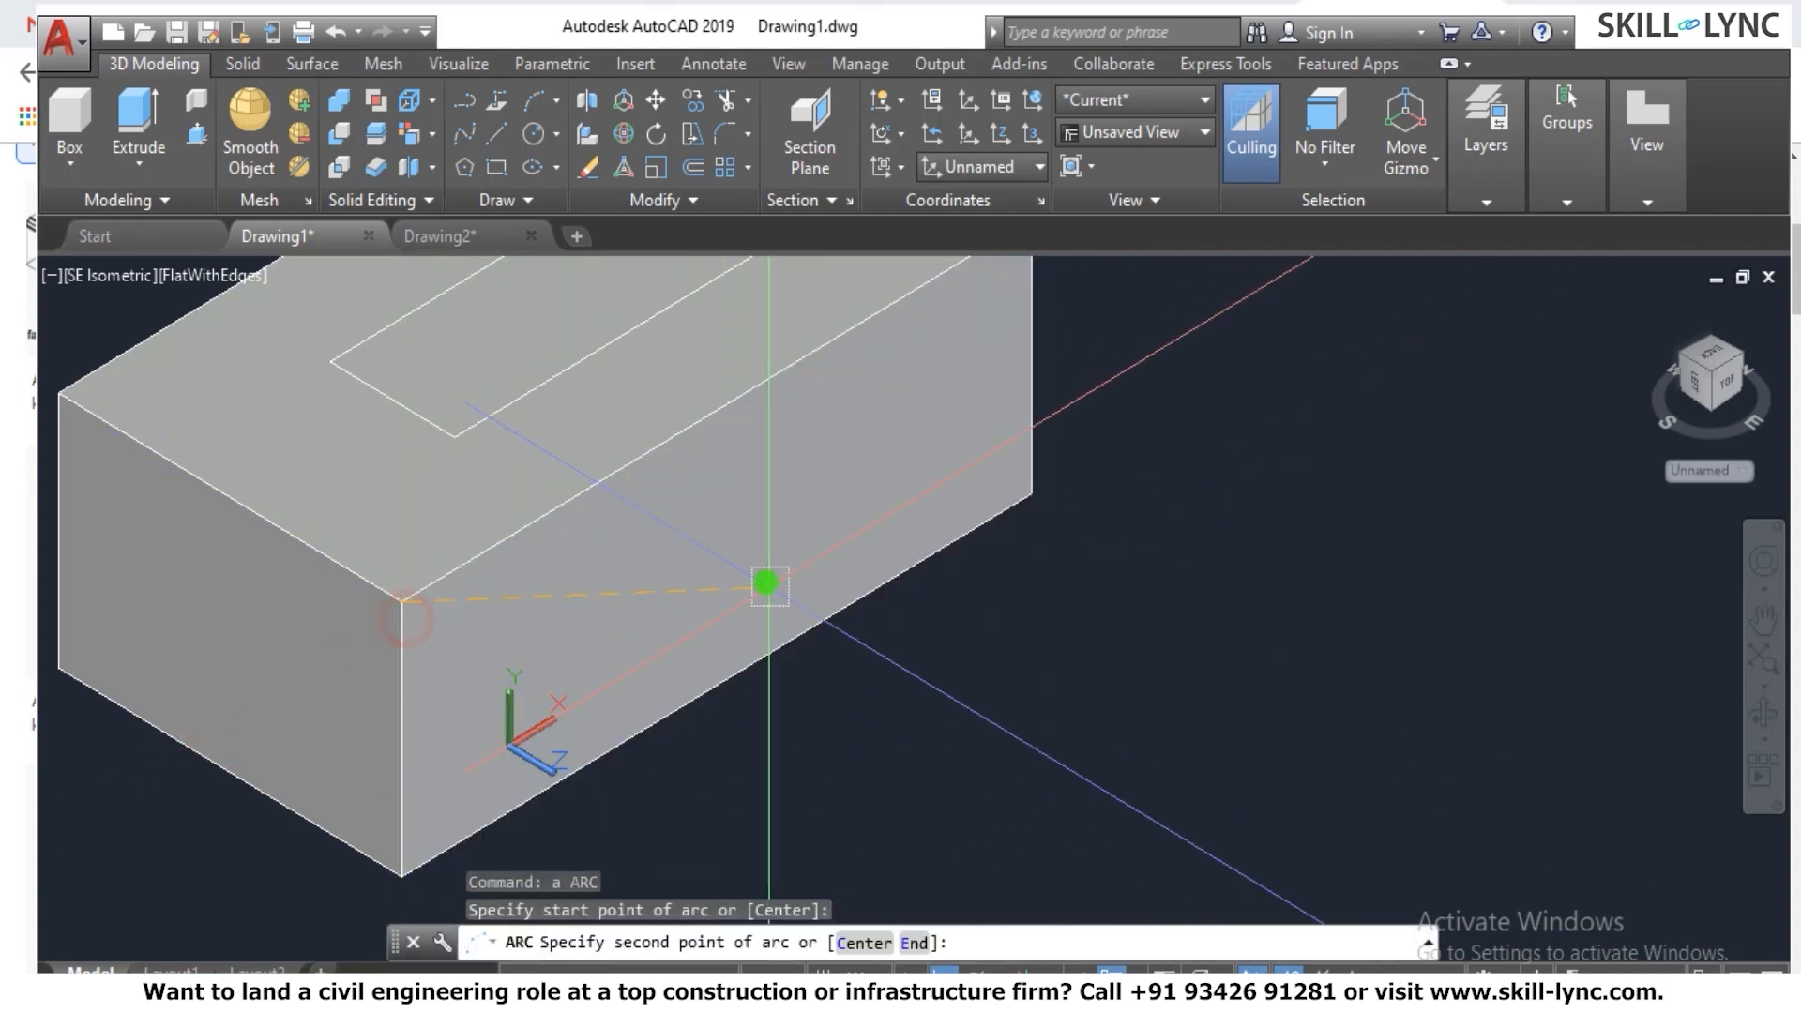
left_click(750, 537)
key("Escape")
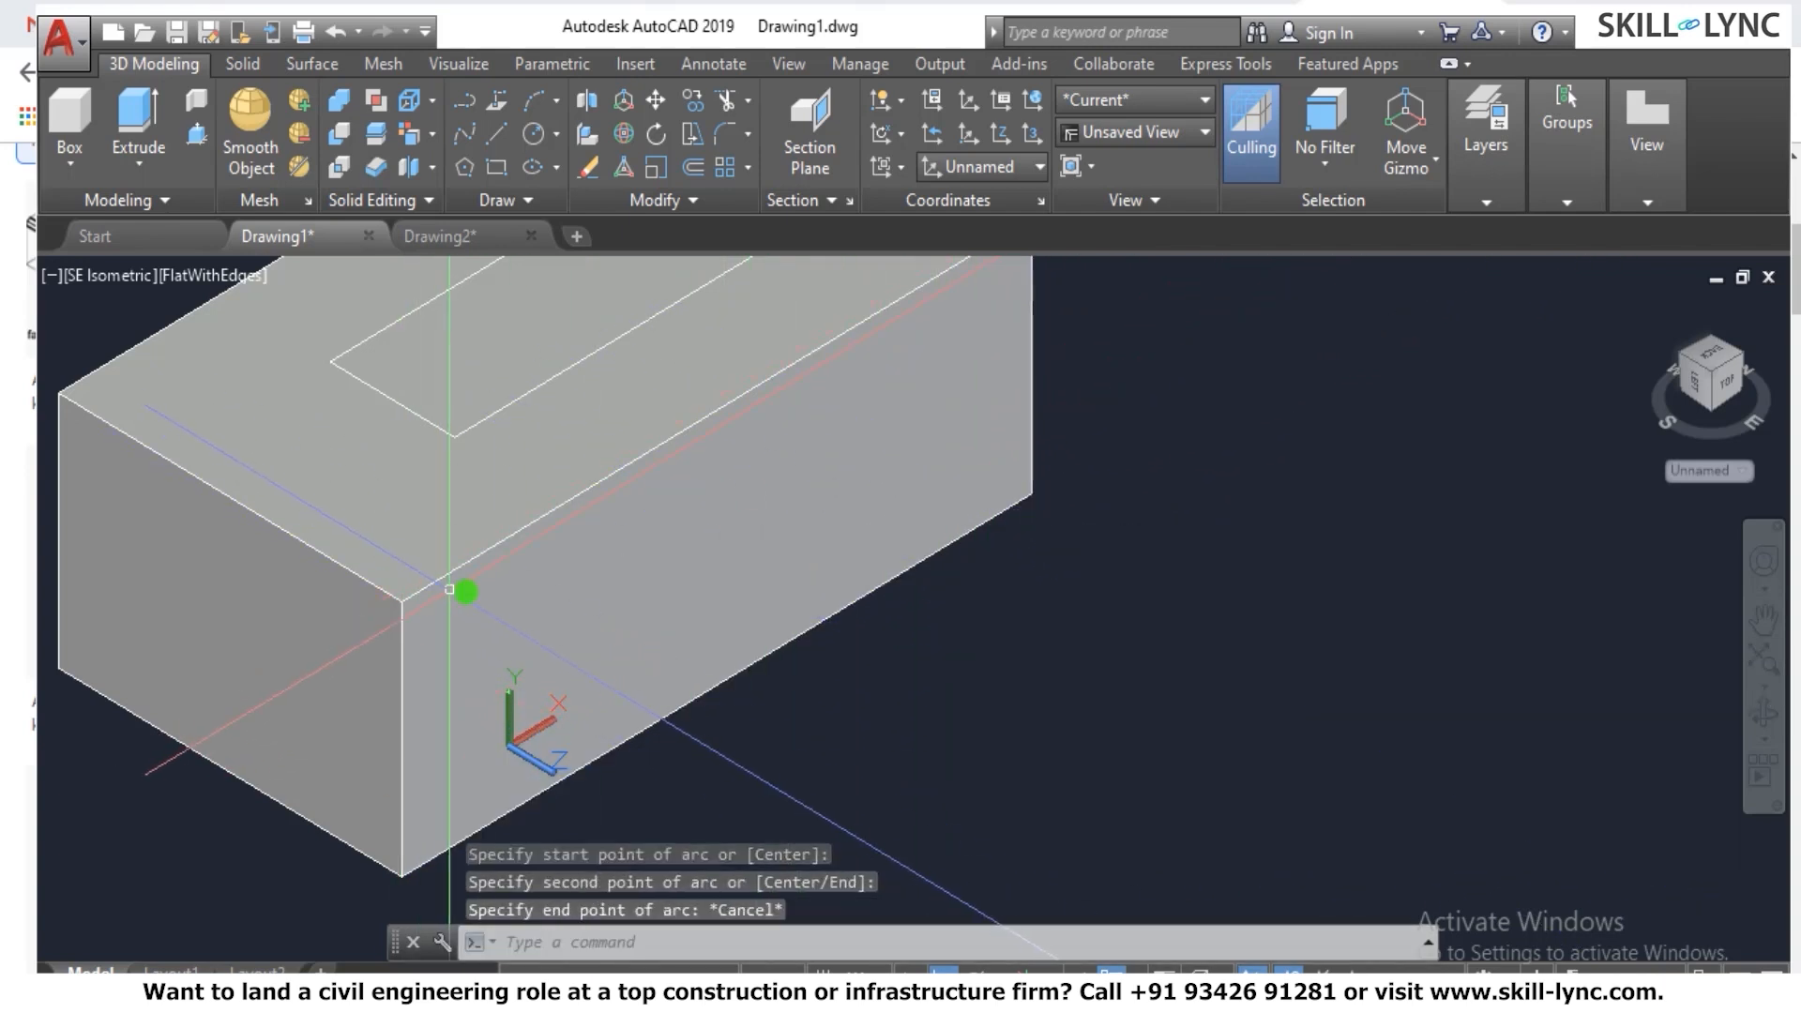
type("a")
key("Return")
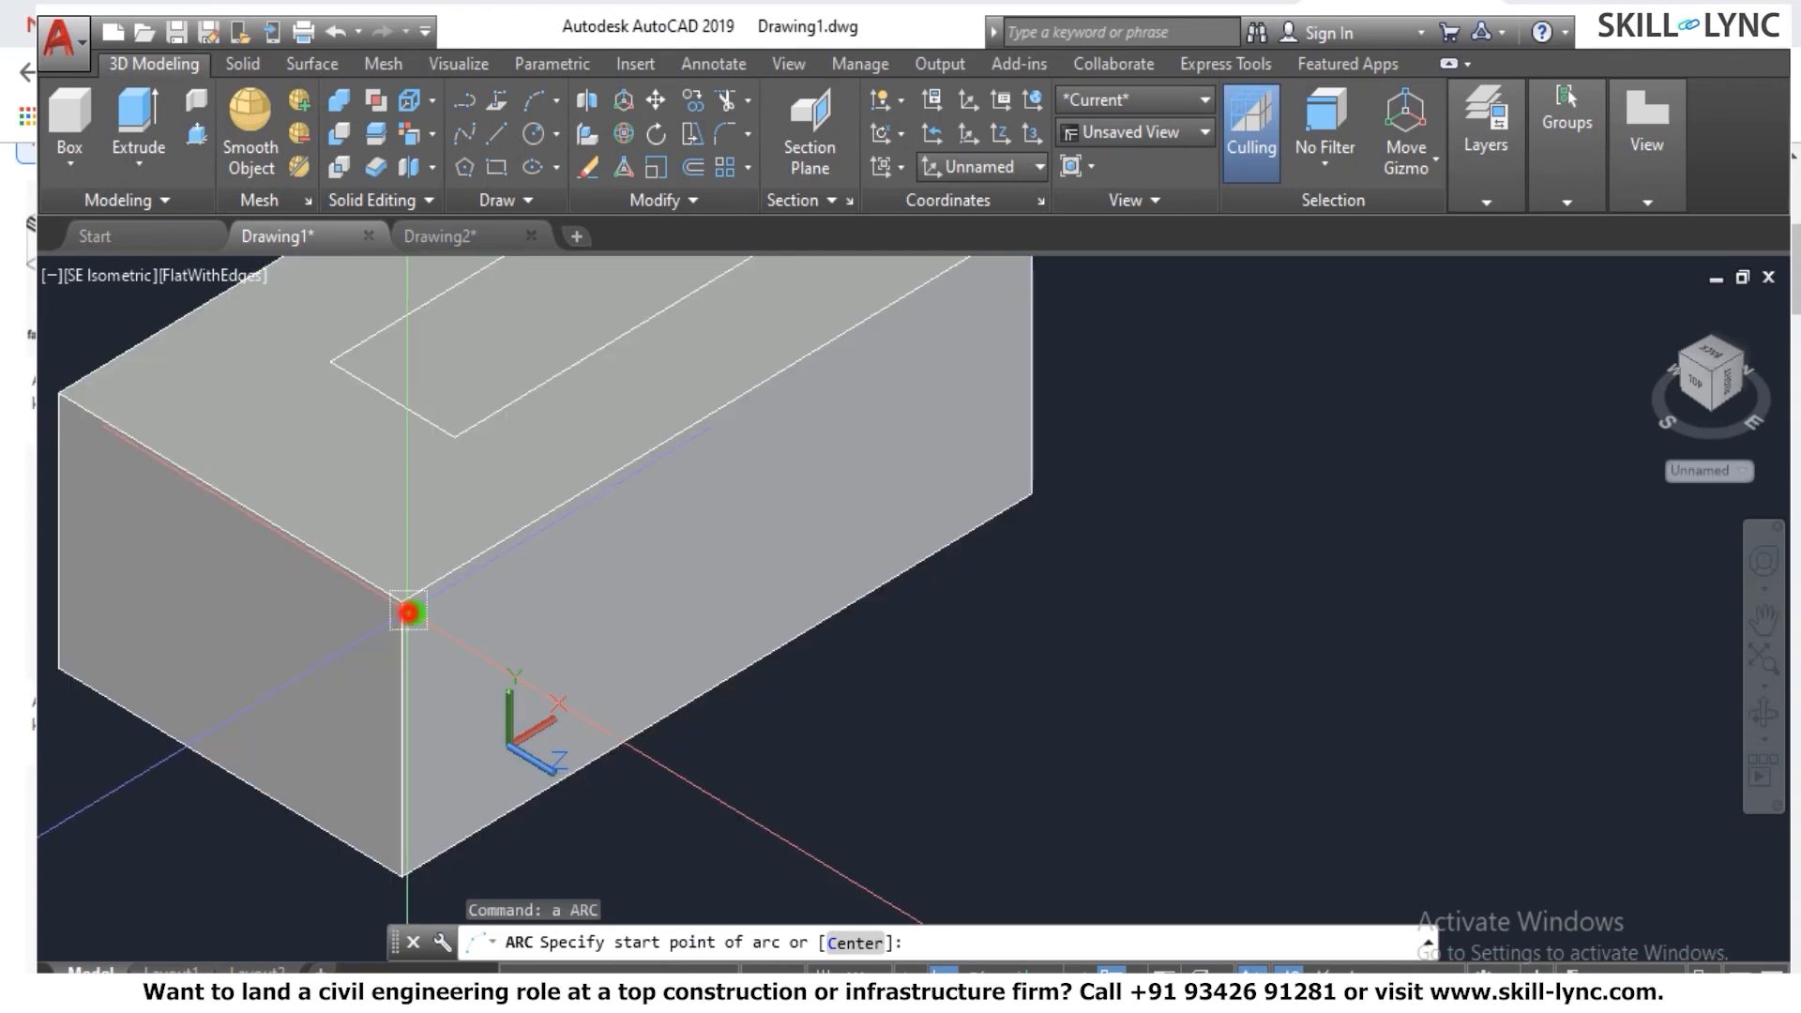
left_click(402, 603)
left_click(646, 586)
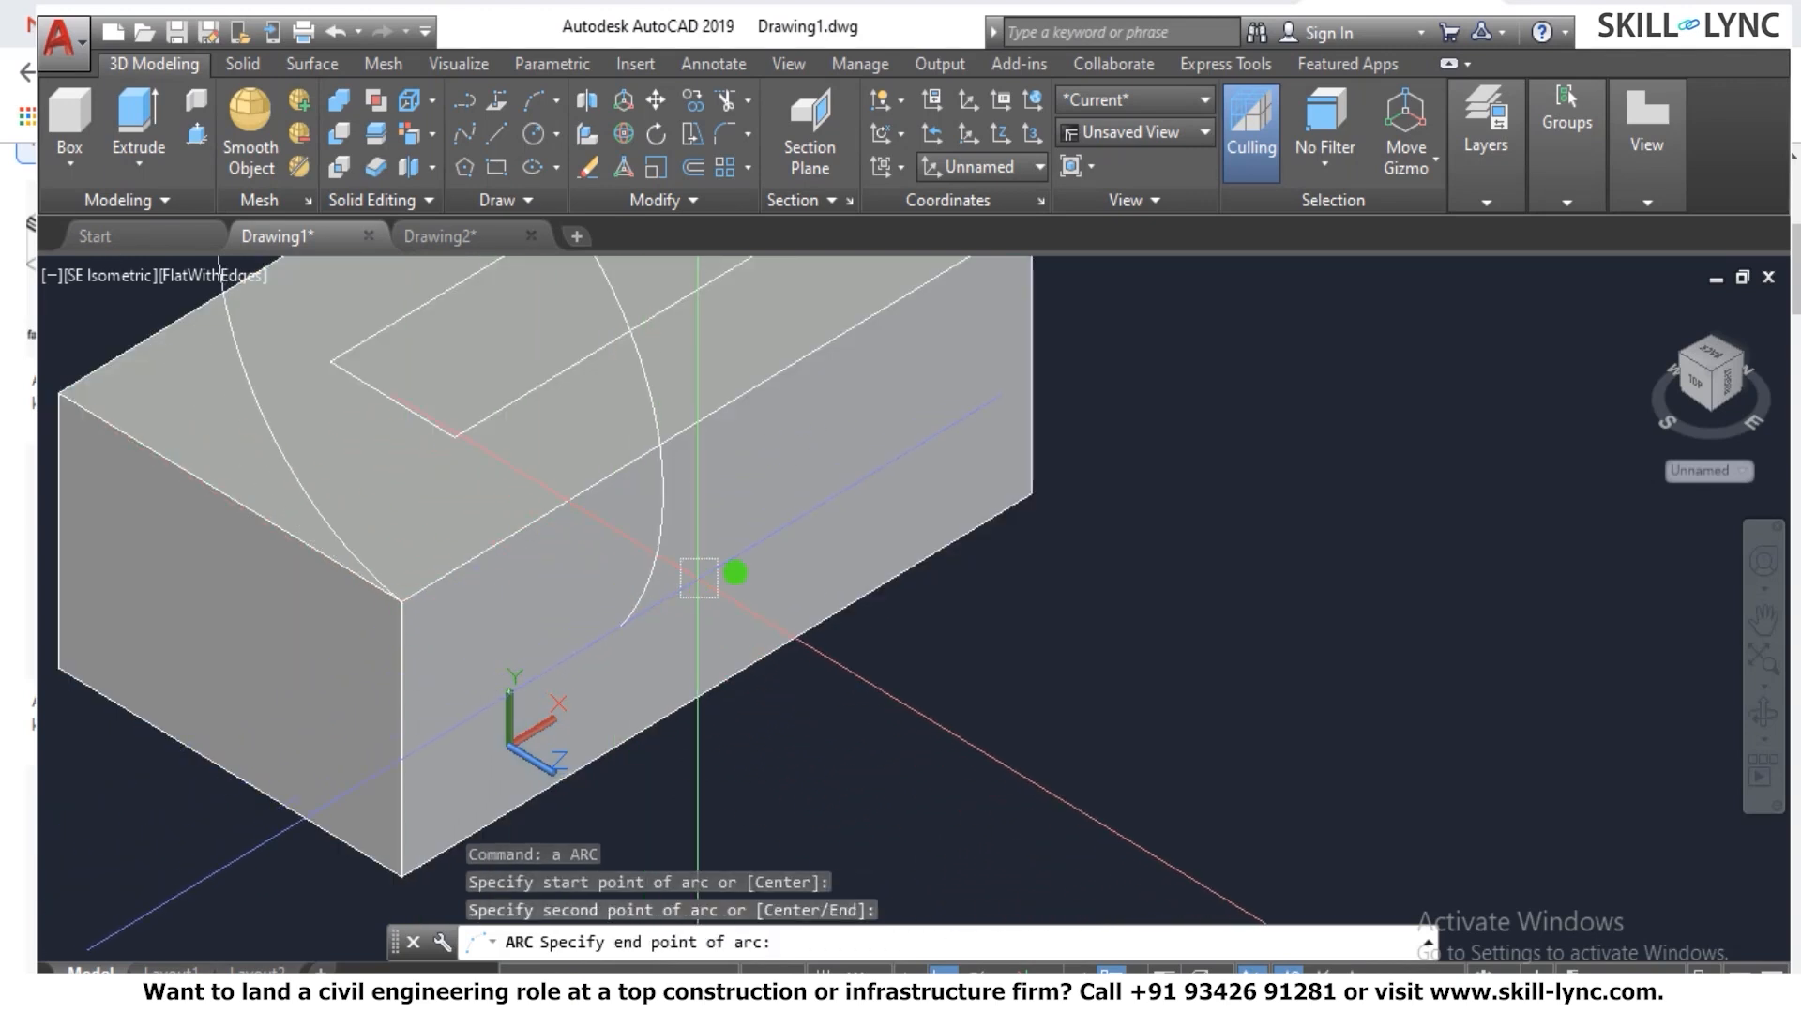
key("Escape")
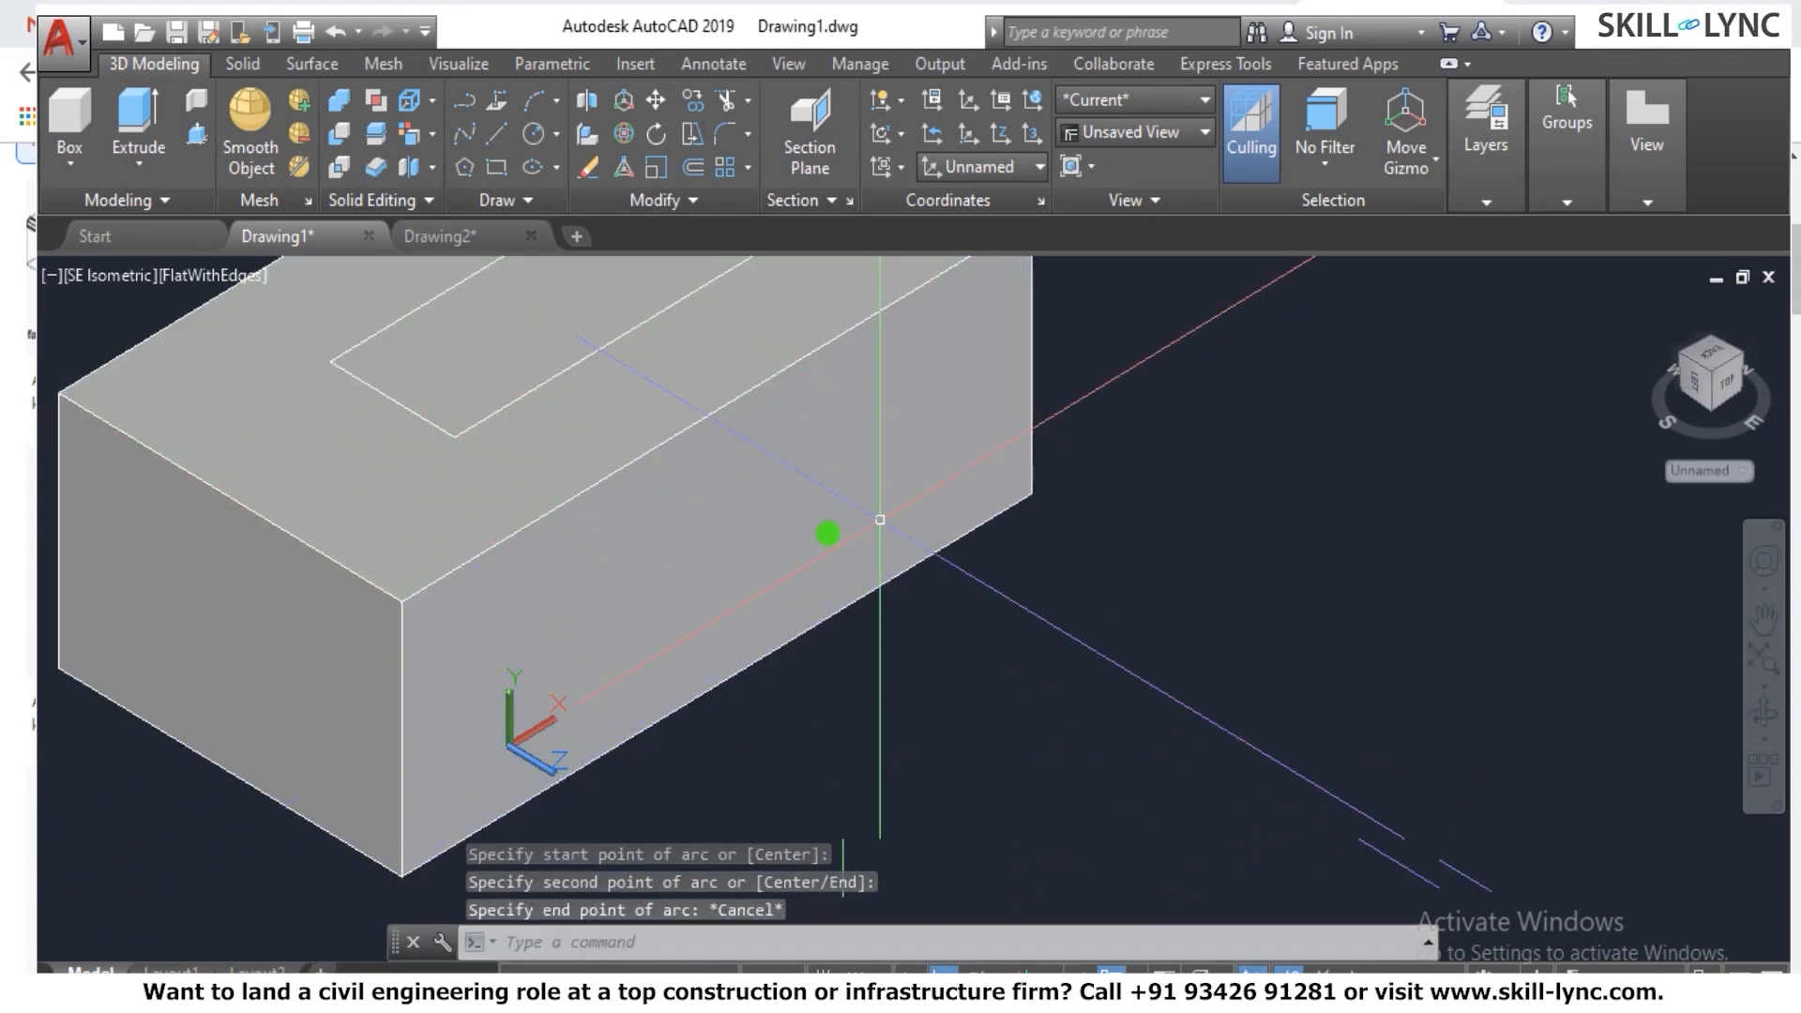
key("Escape")
Draw a line about 4271 long along the lower edge of the box's long side face.
type("l")
key("Return")
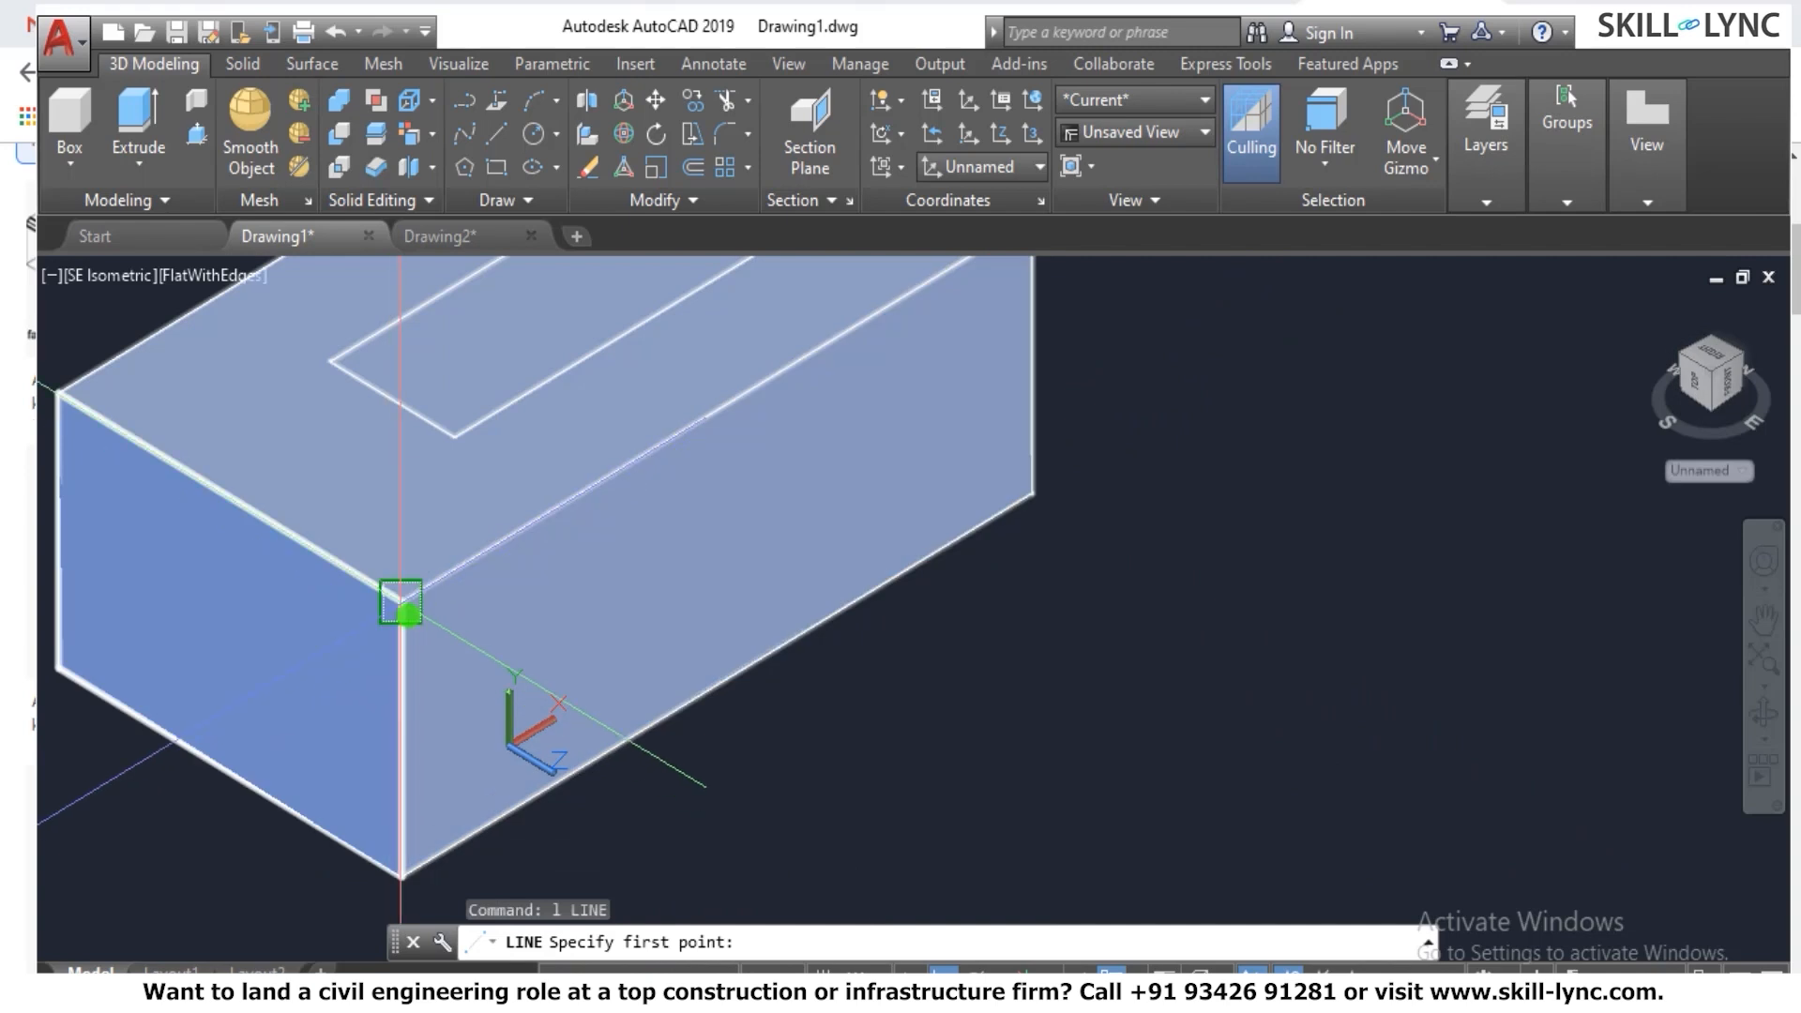
left_click(388, 623)
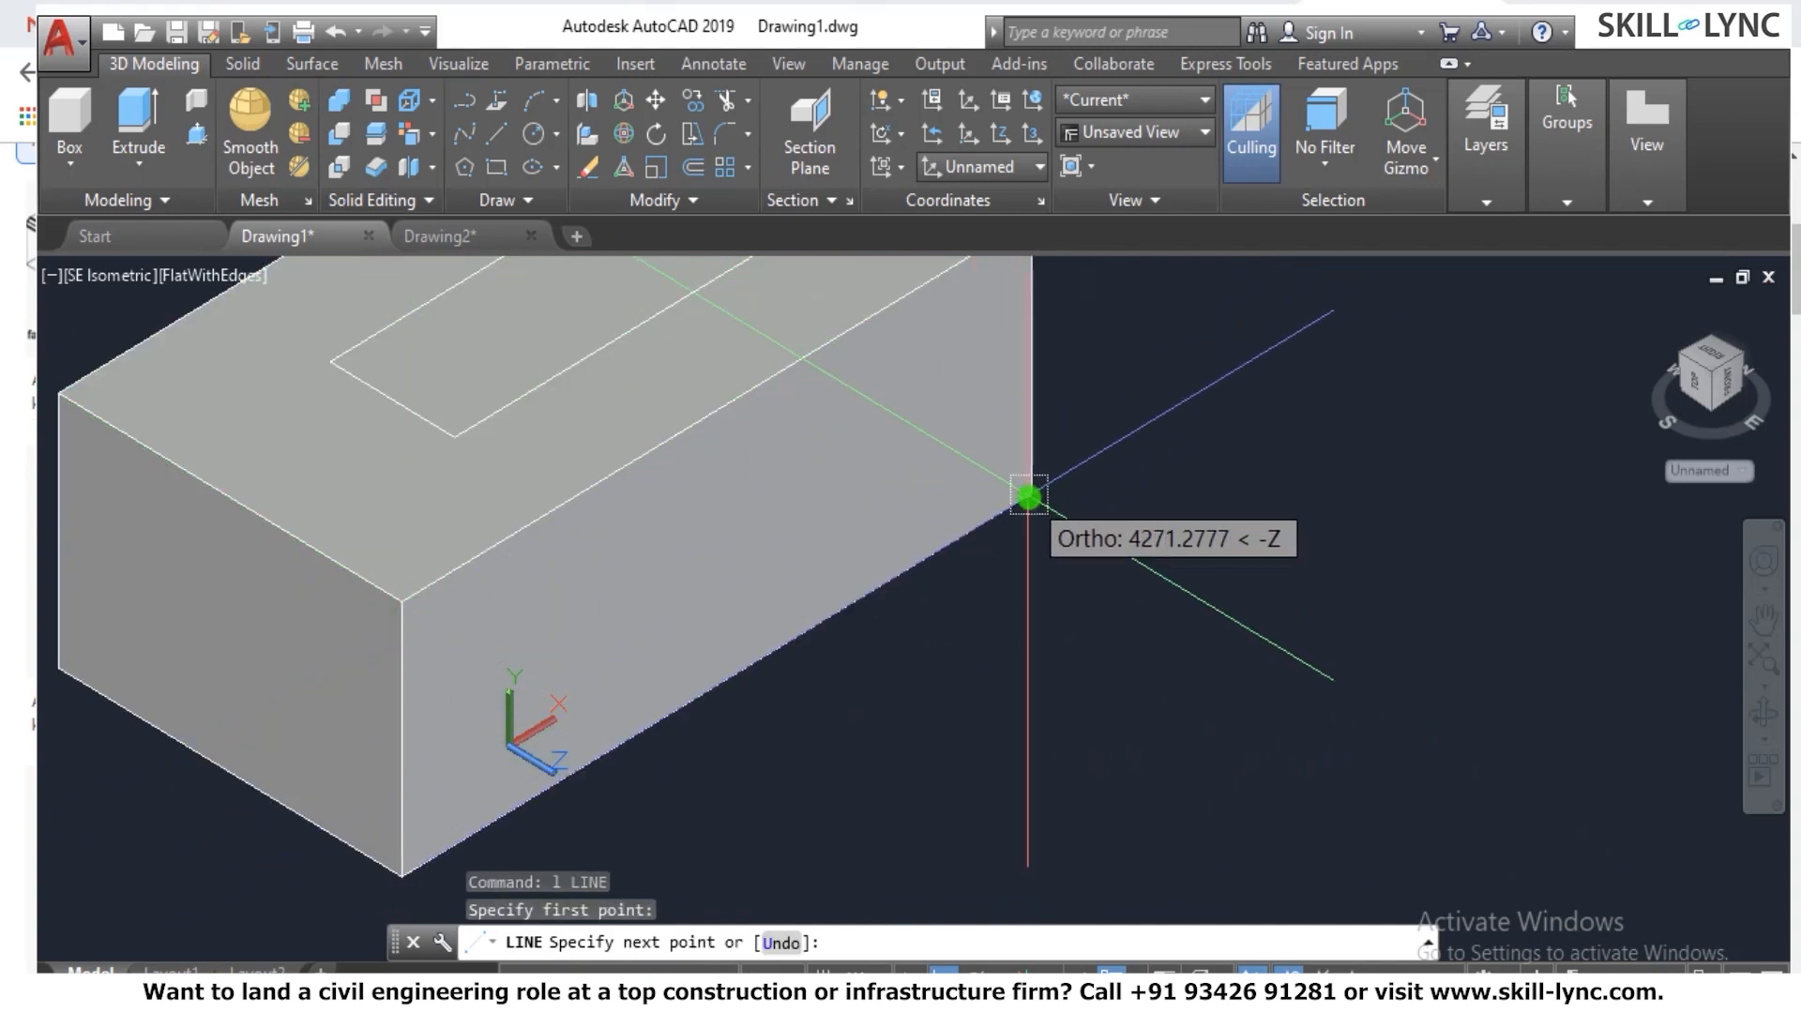
left_click(1029, 497)
key("Escape")
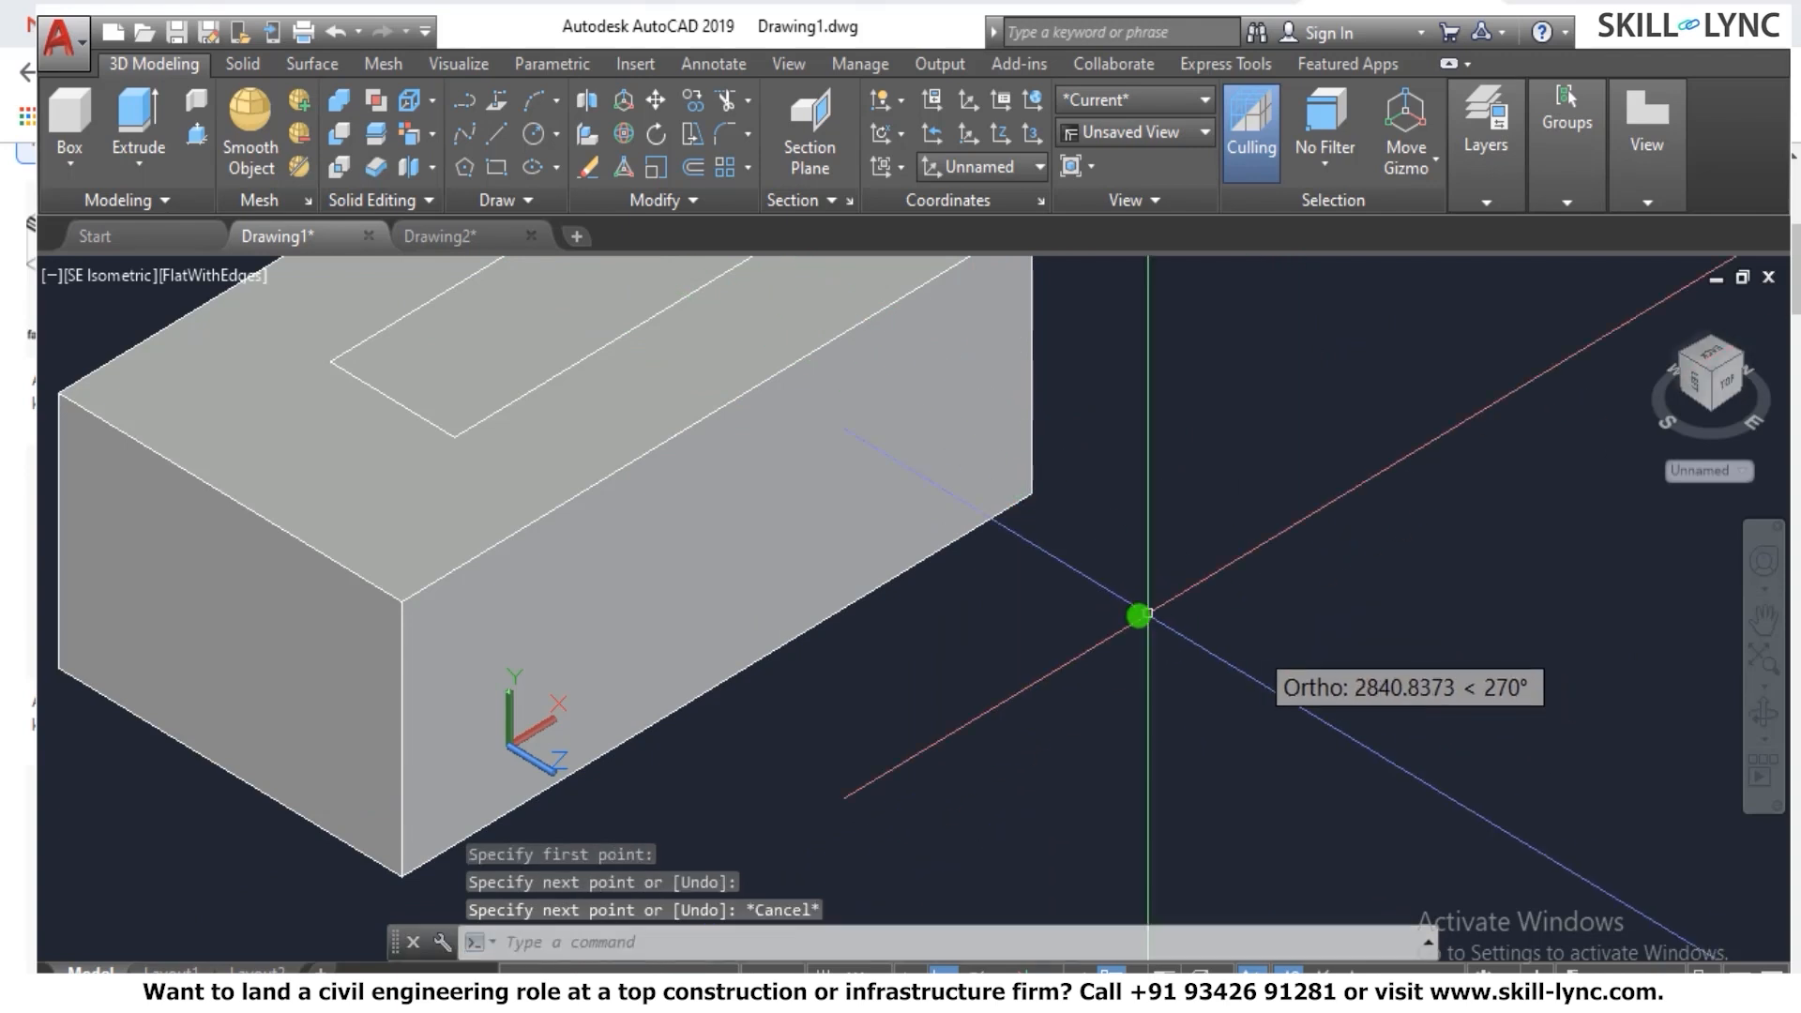
key("Escape")
key("Escape")
type("l")
key("Return")
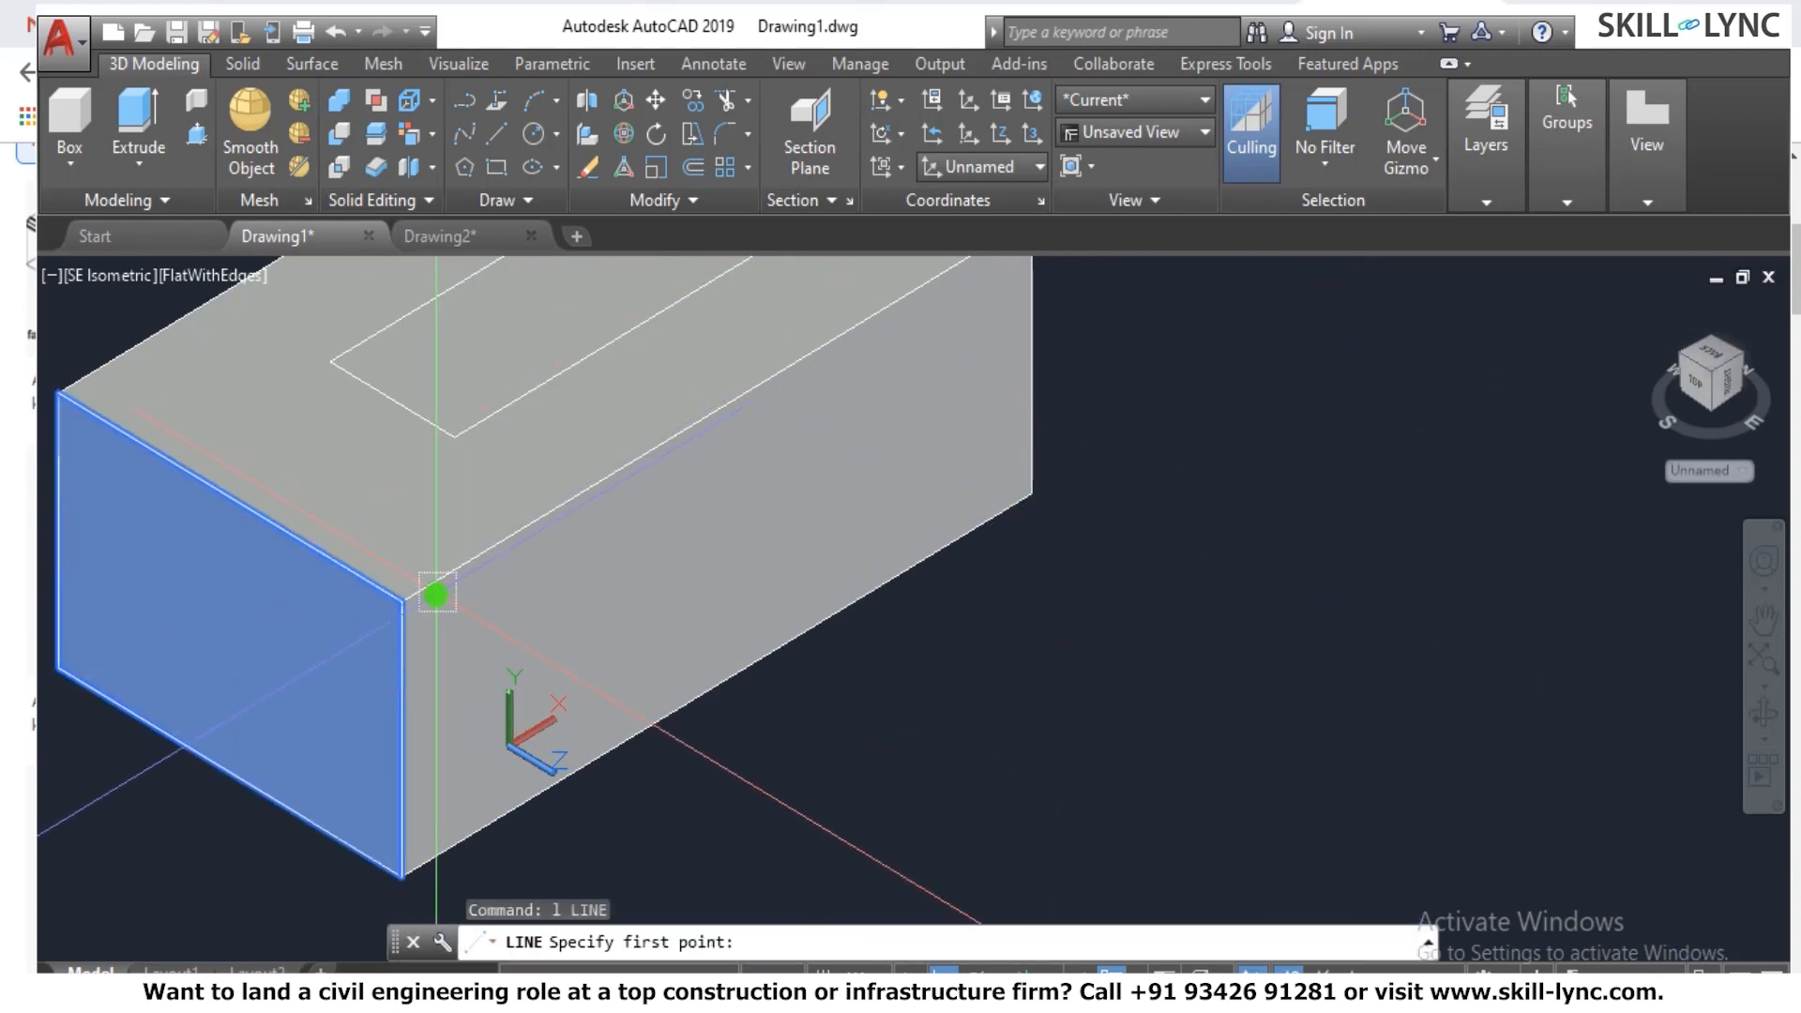
left_click(401, 602)
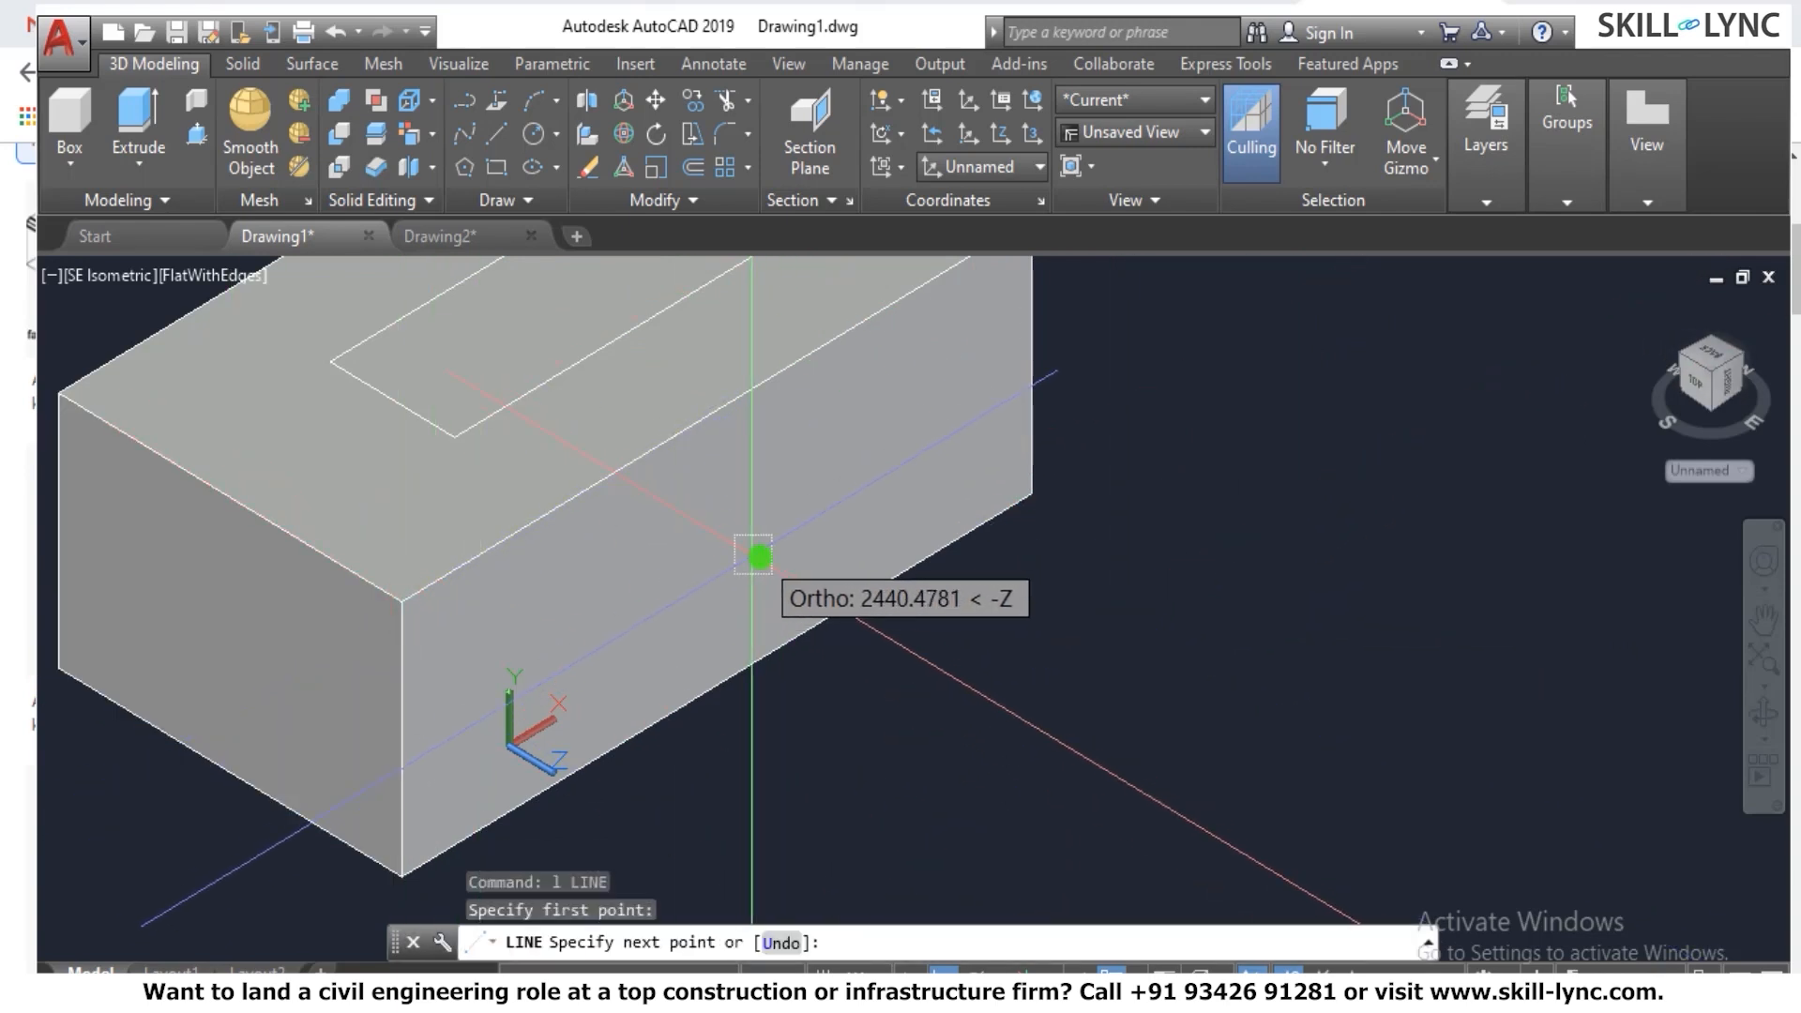
key("Escape")
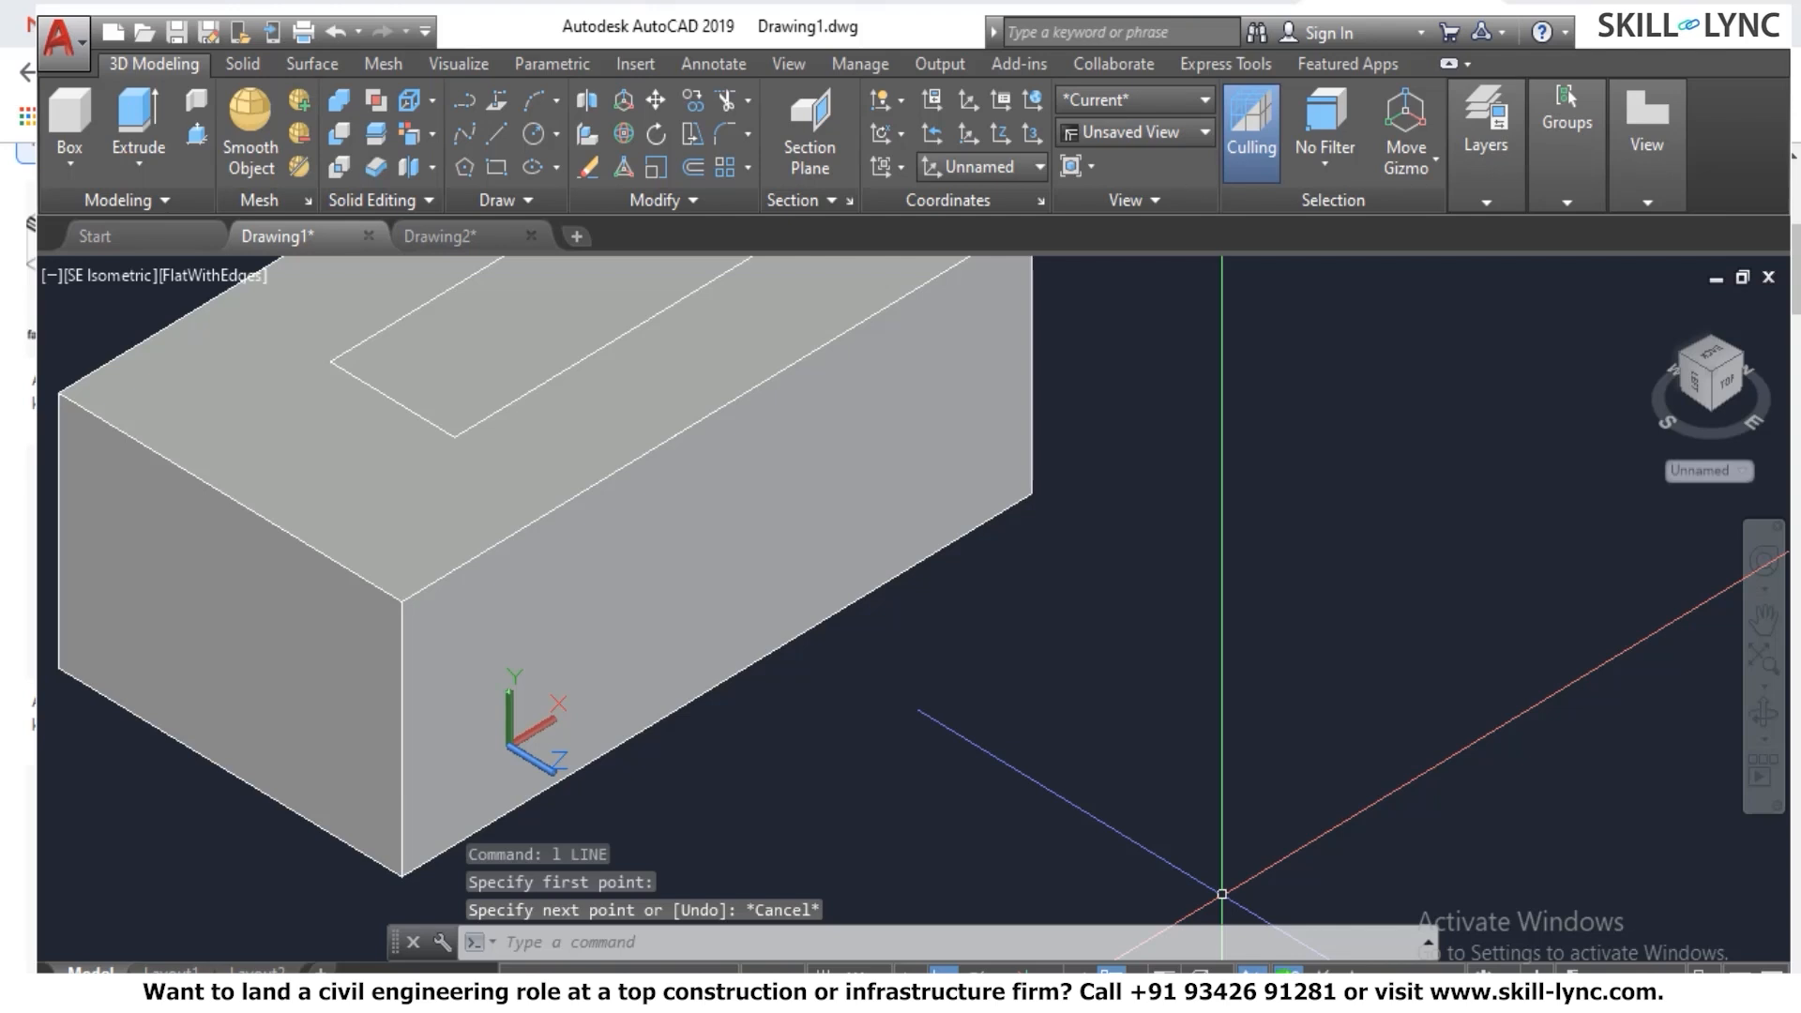
Set ANNOALLVISIBLE to 1 and turn Dynamic UCS off.
left_click(1289, 971)
left_click(1288, 971)
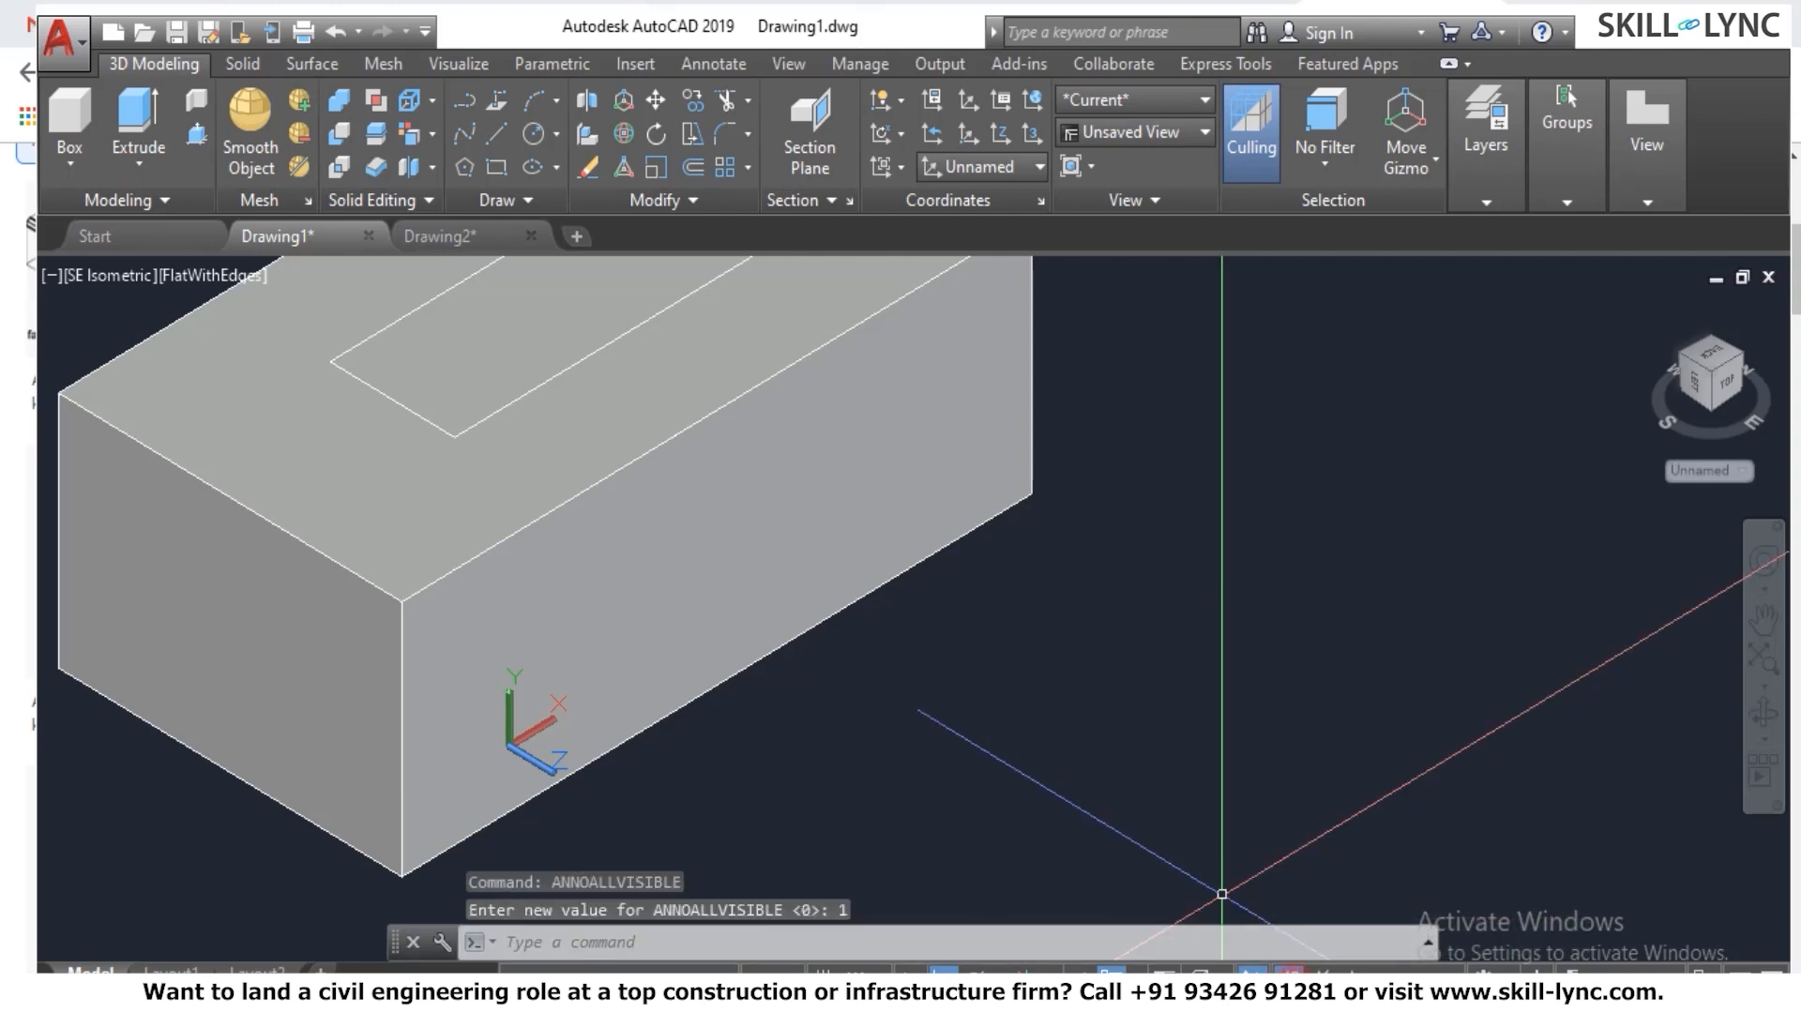
key("F6")
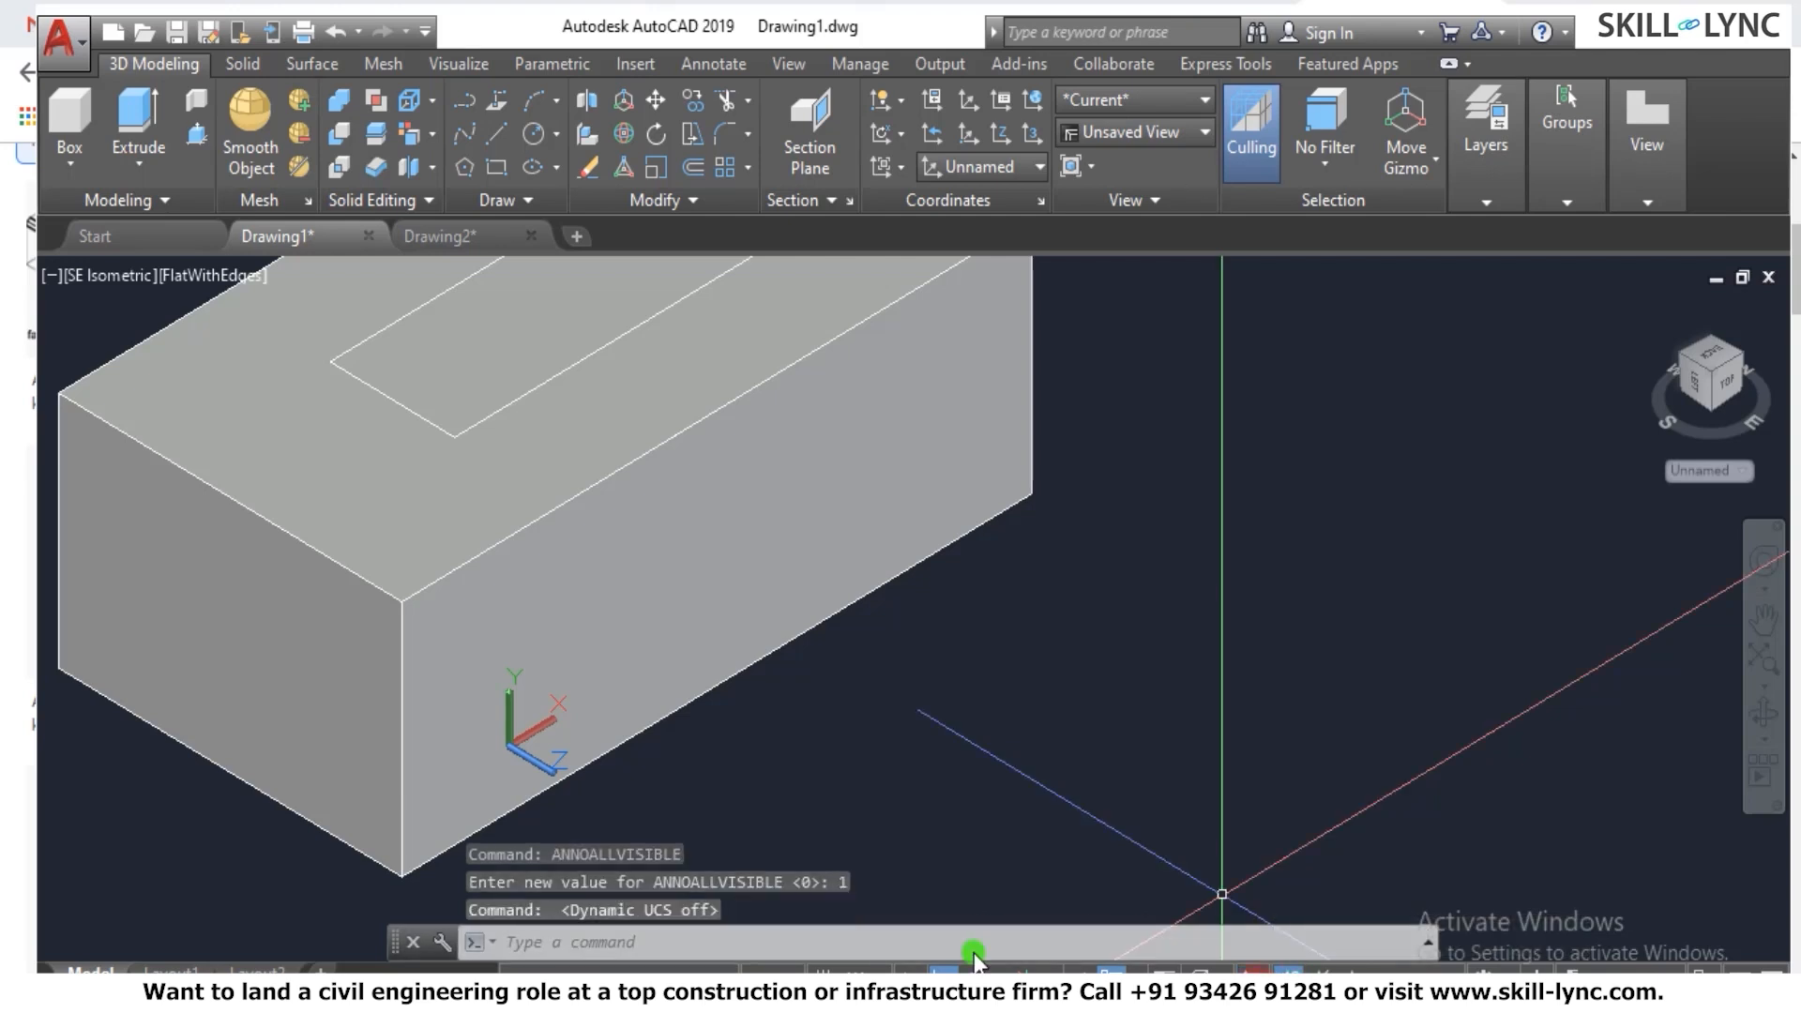
Draw a diagonal line across the box's long side face, from its near upper corner to its far lower corner.
scroll(389, 779, "up", 3)
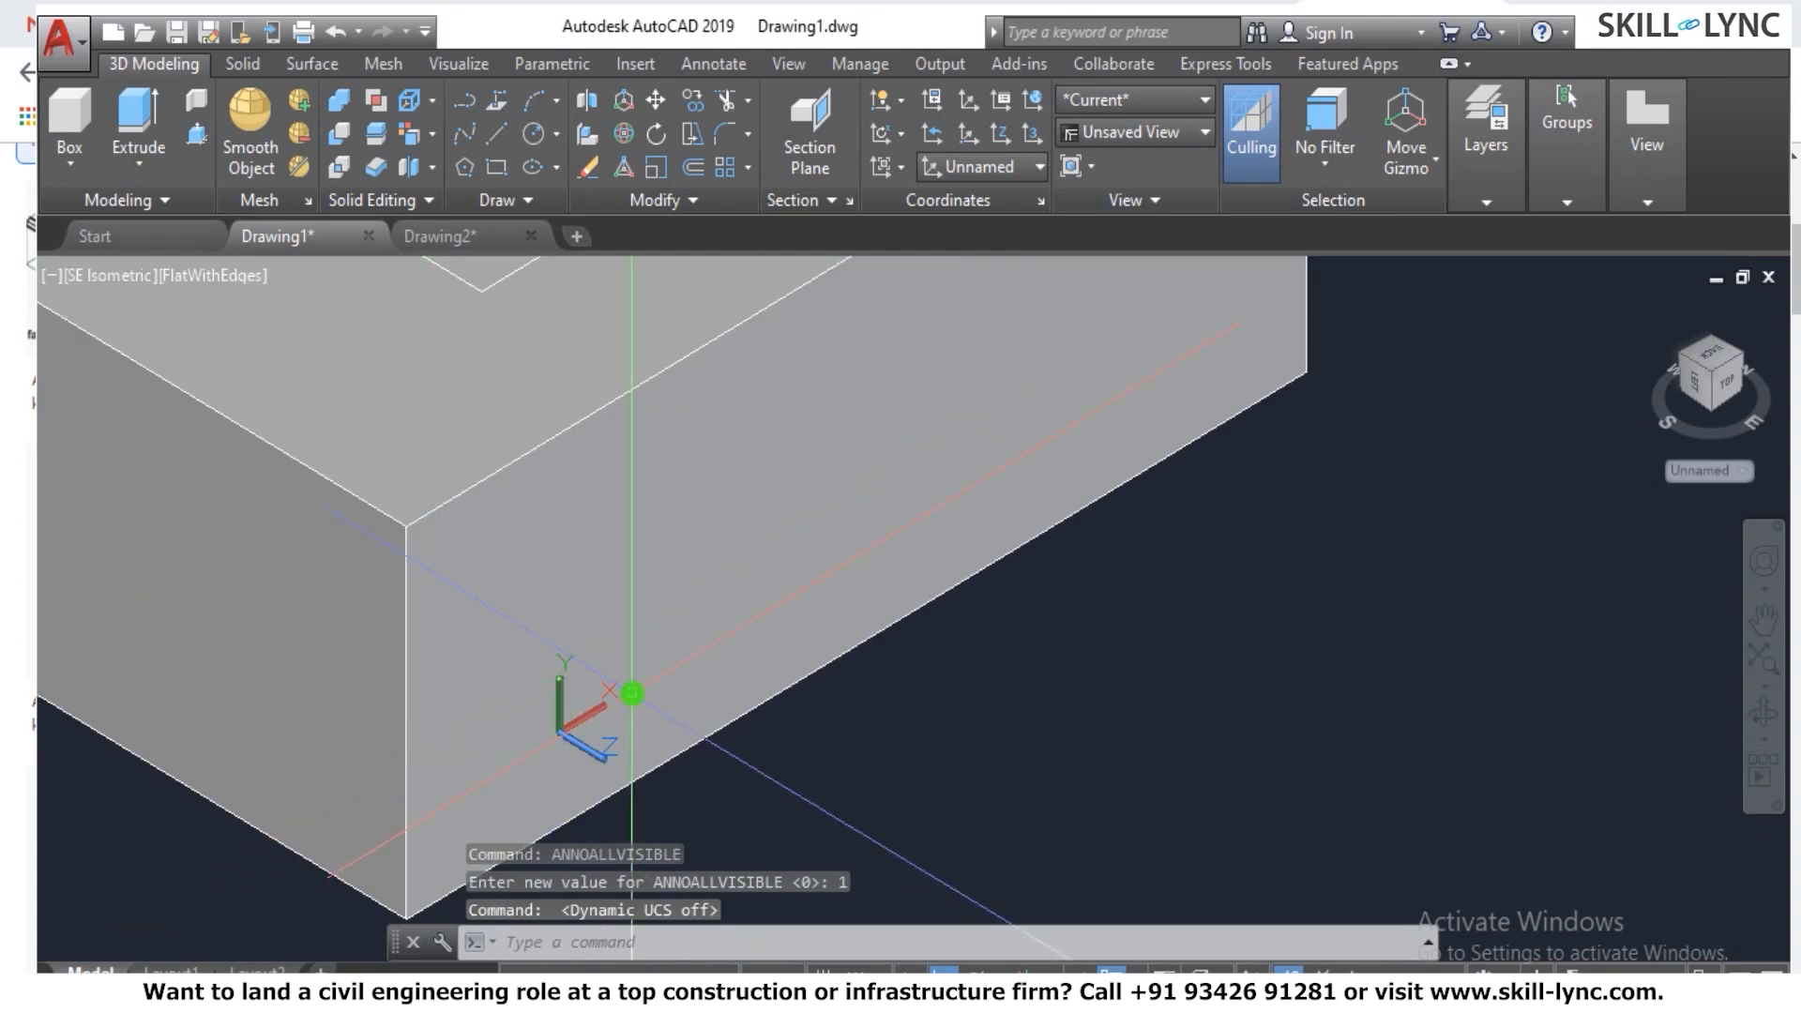
scroll(629, 689, "down", 4)
type("l")
key("Return")
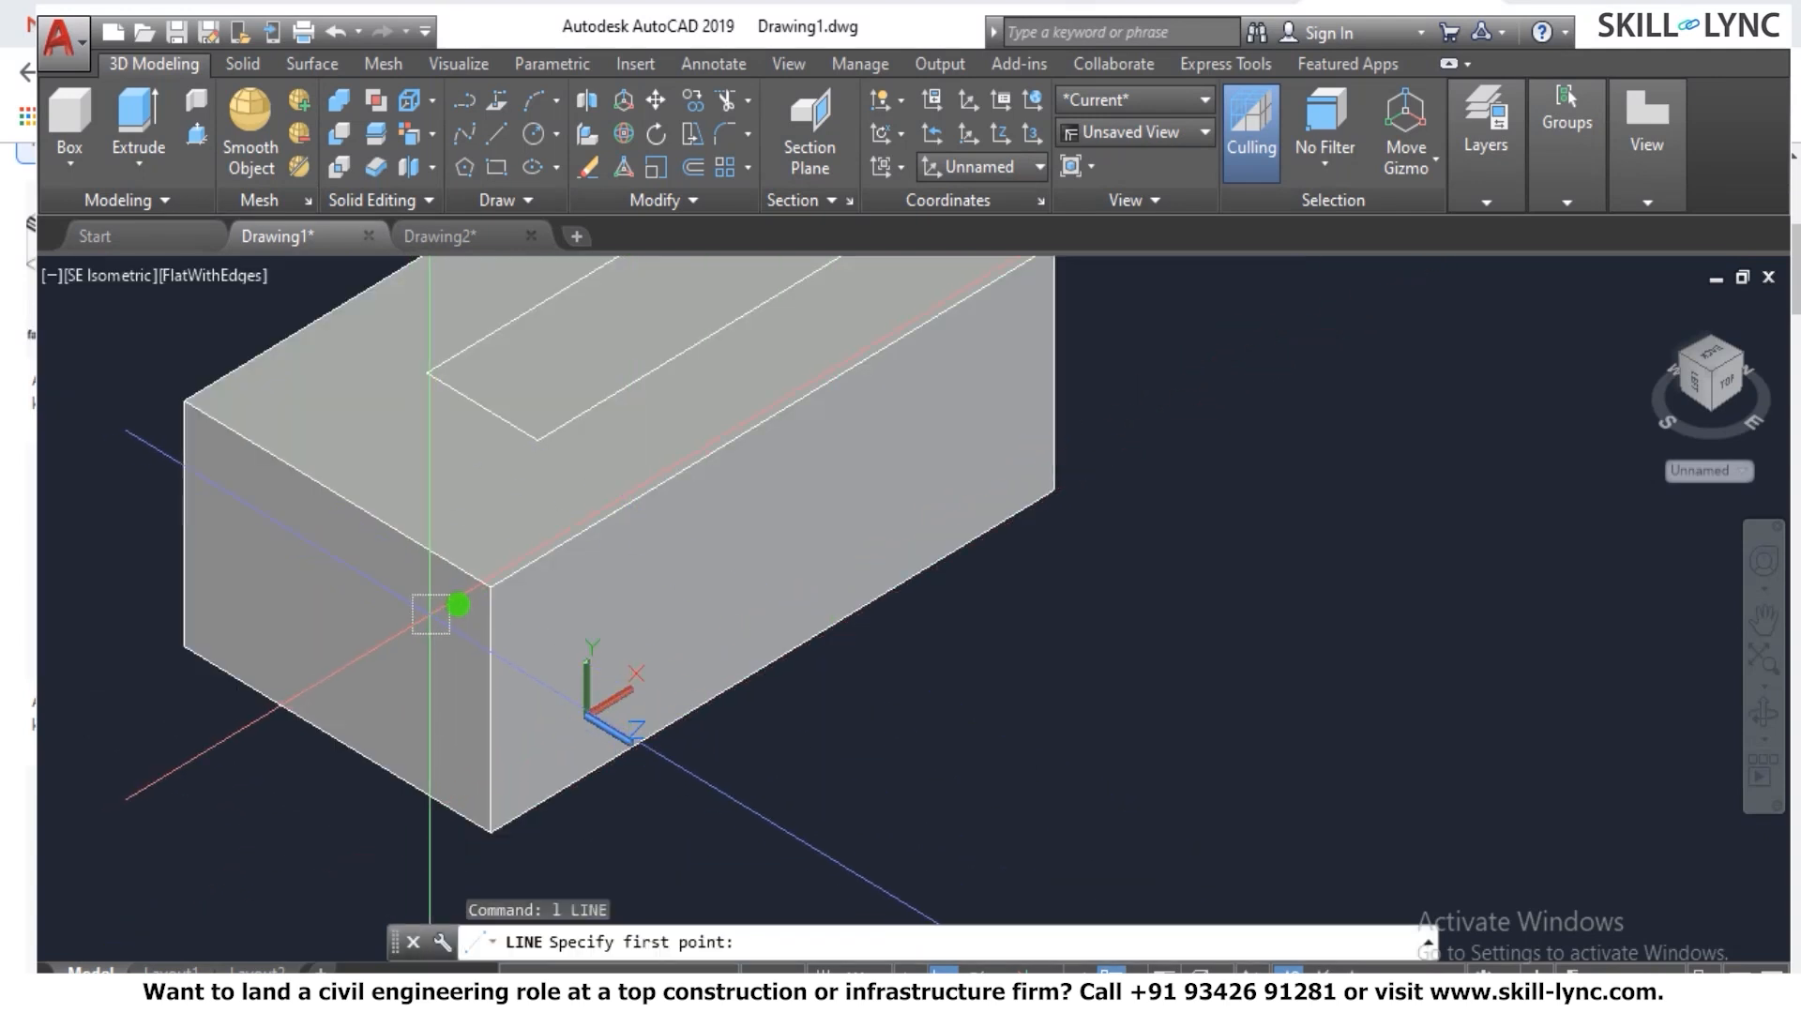
left_click(489, 587)
left_click(1052, 490)
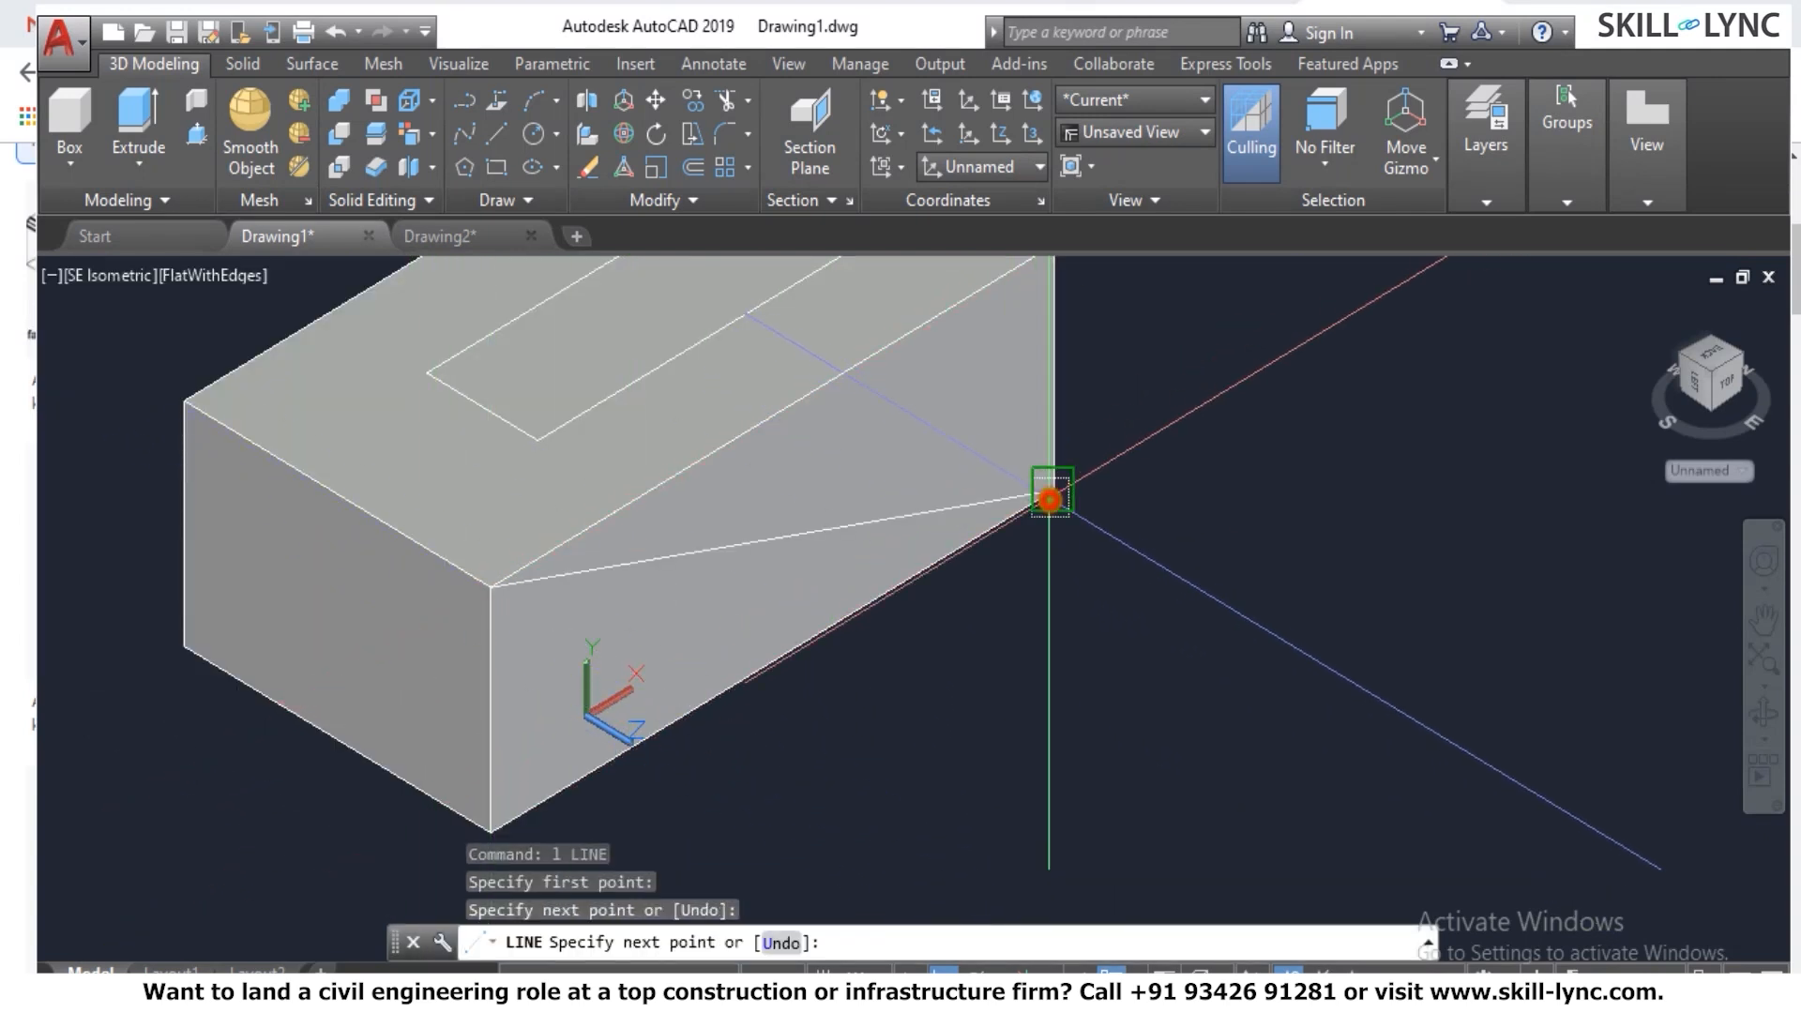
key("Escape")
key("Escape")
key("Escape")
Try to imprint the diagonal line onto the large box with the SOLIDEDIT Body Imprint option.
scroll(1139, 578, "down", 2)
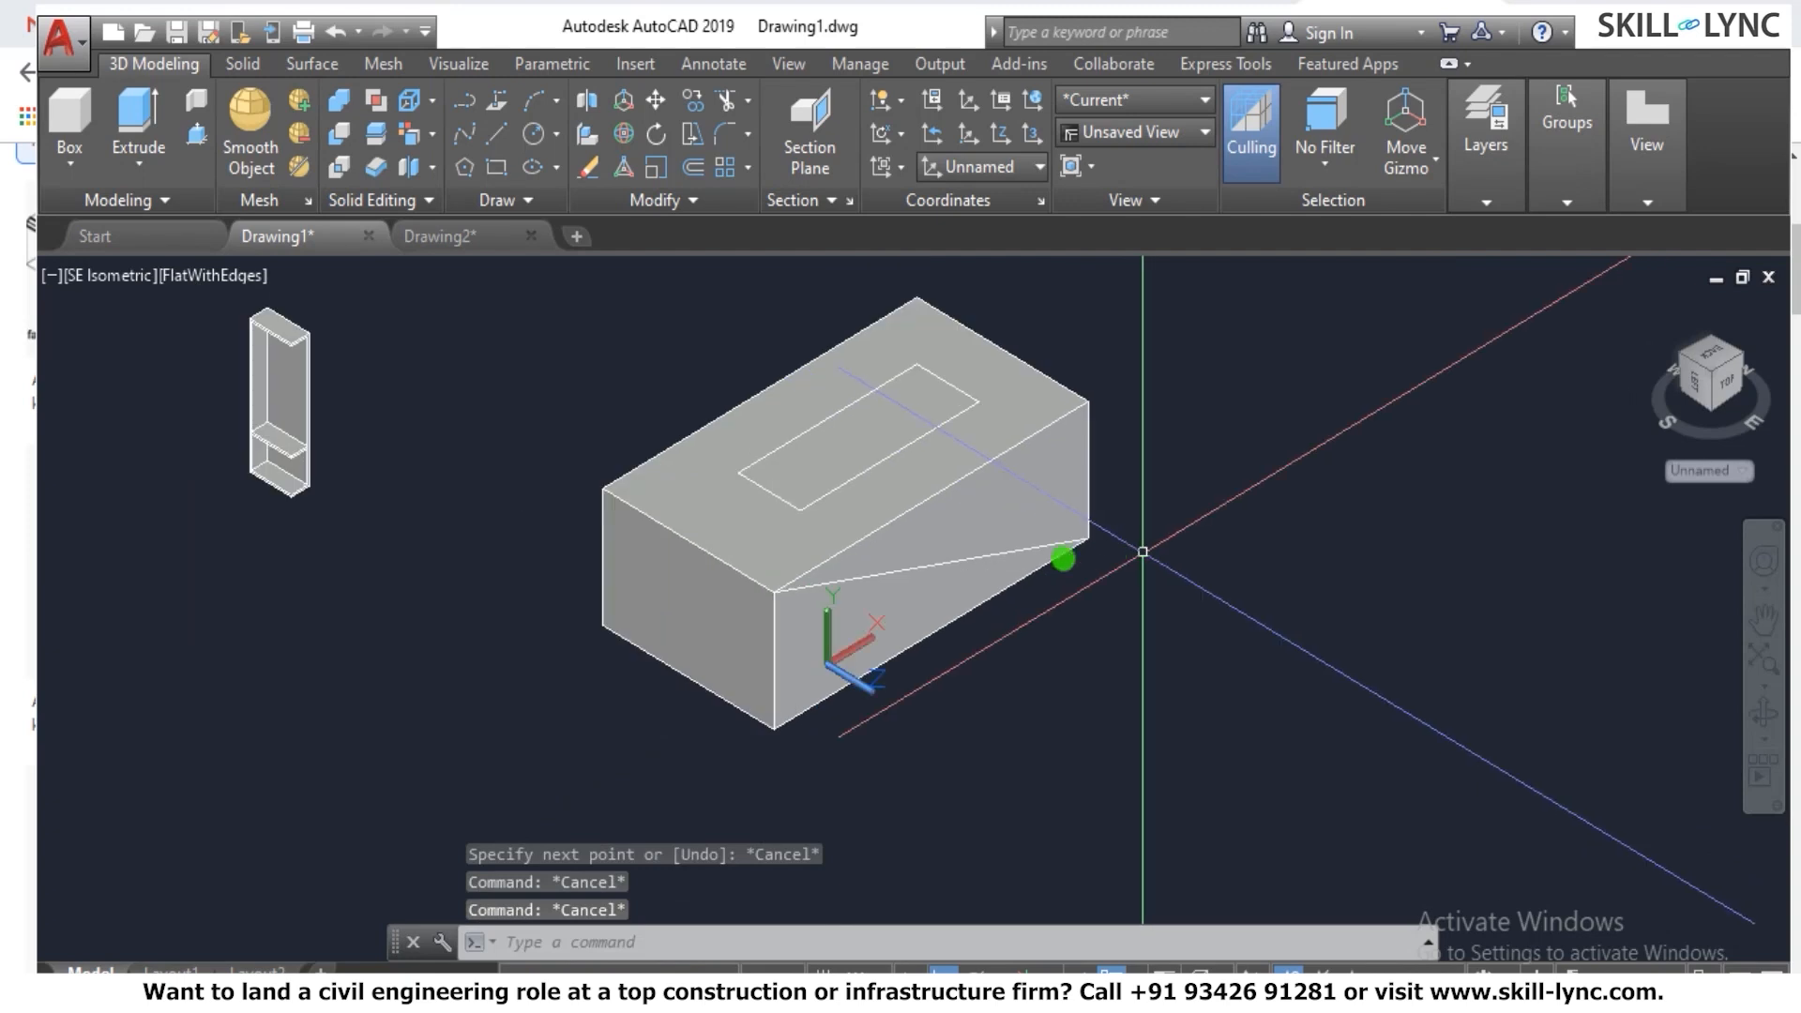
scroll(957, 554, "up", 3)
scroll(1014, 565, "down", 3)
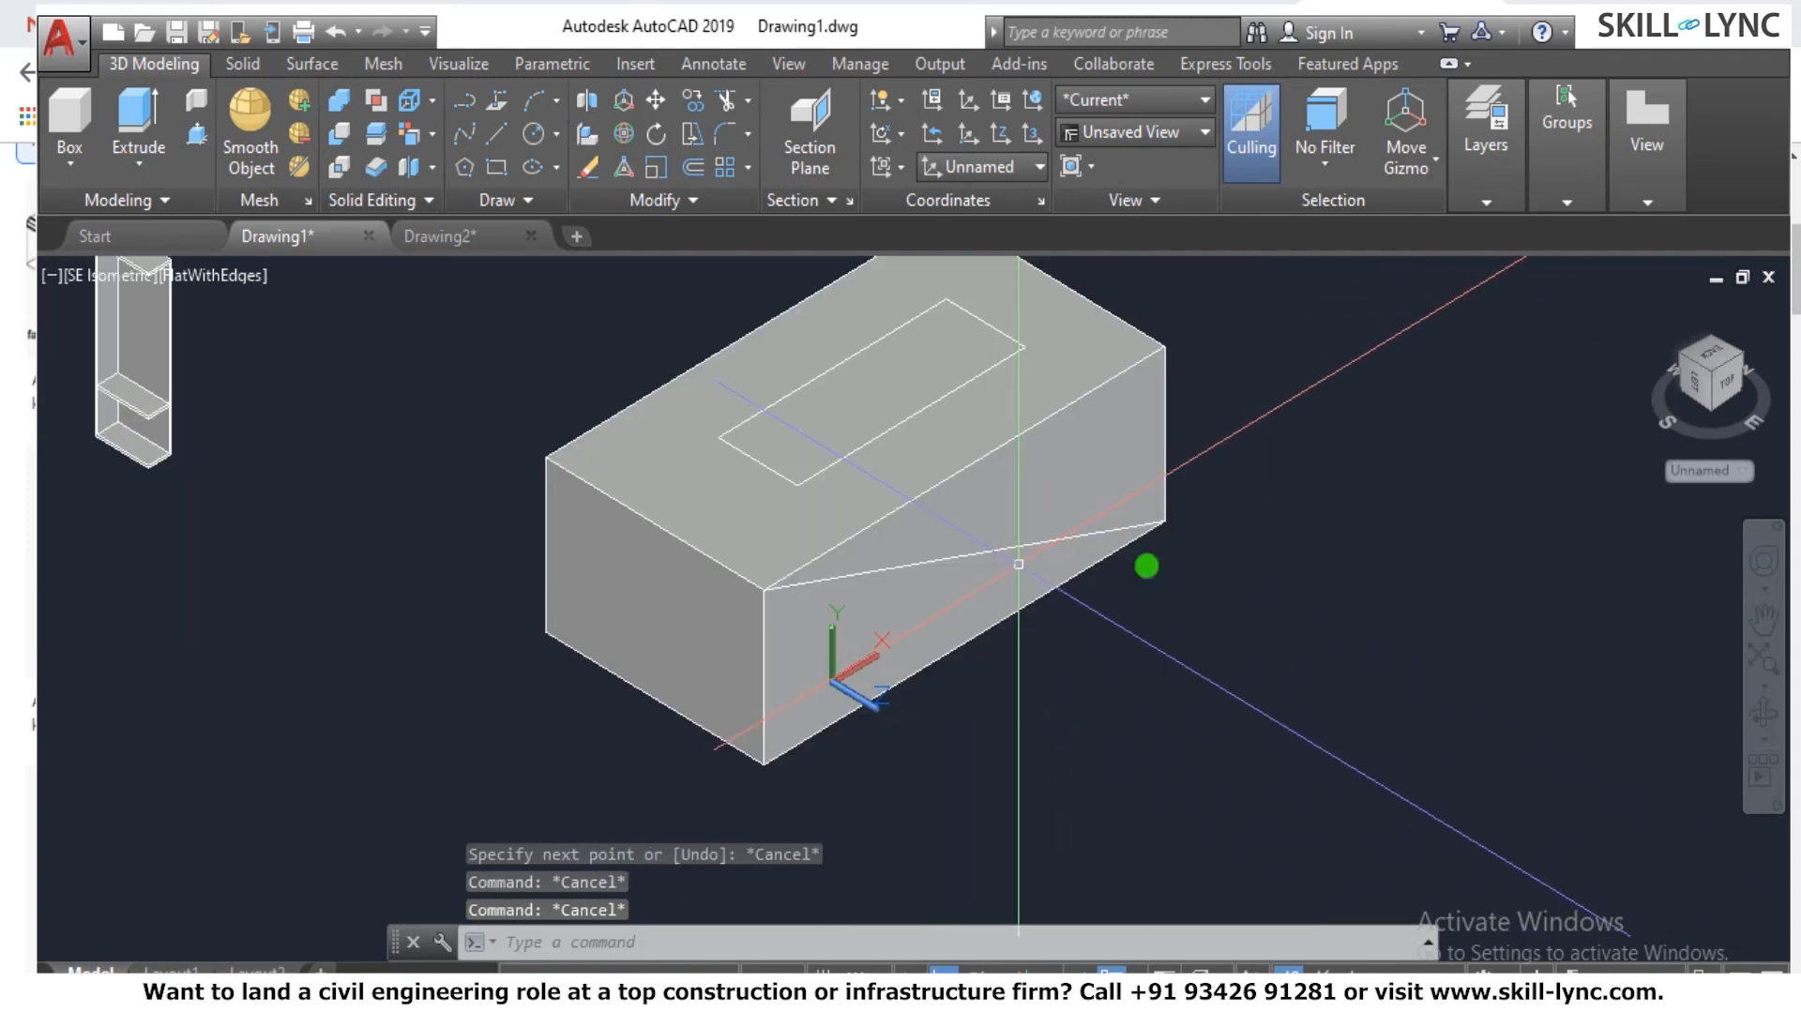
scroll(1346, 455, "up", 2)
type("so")
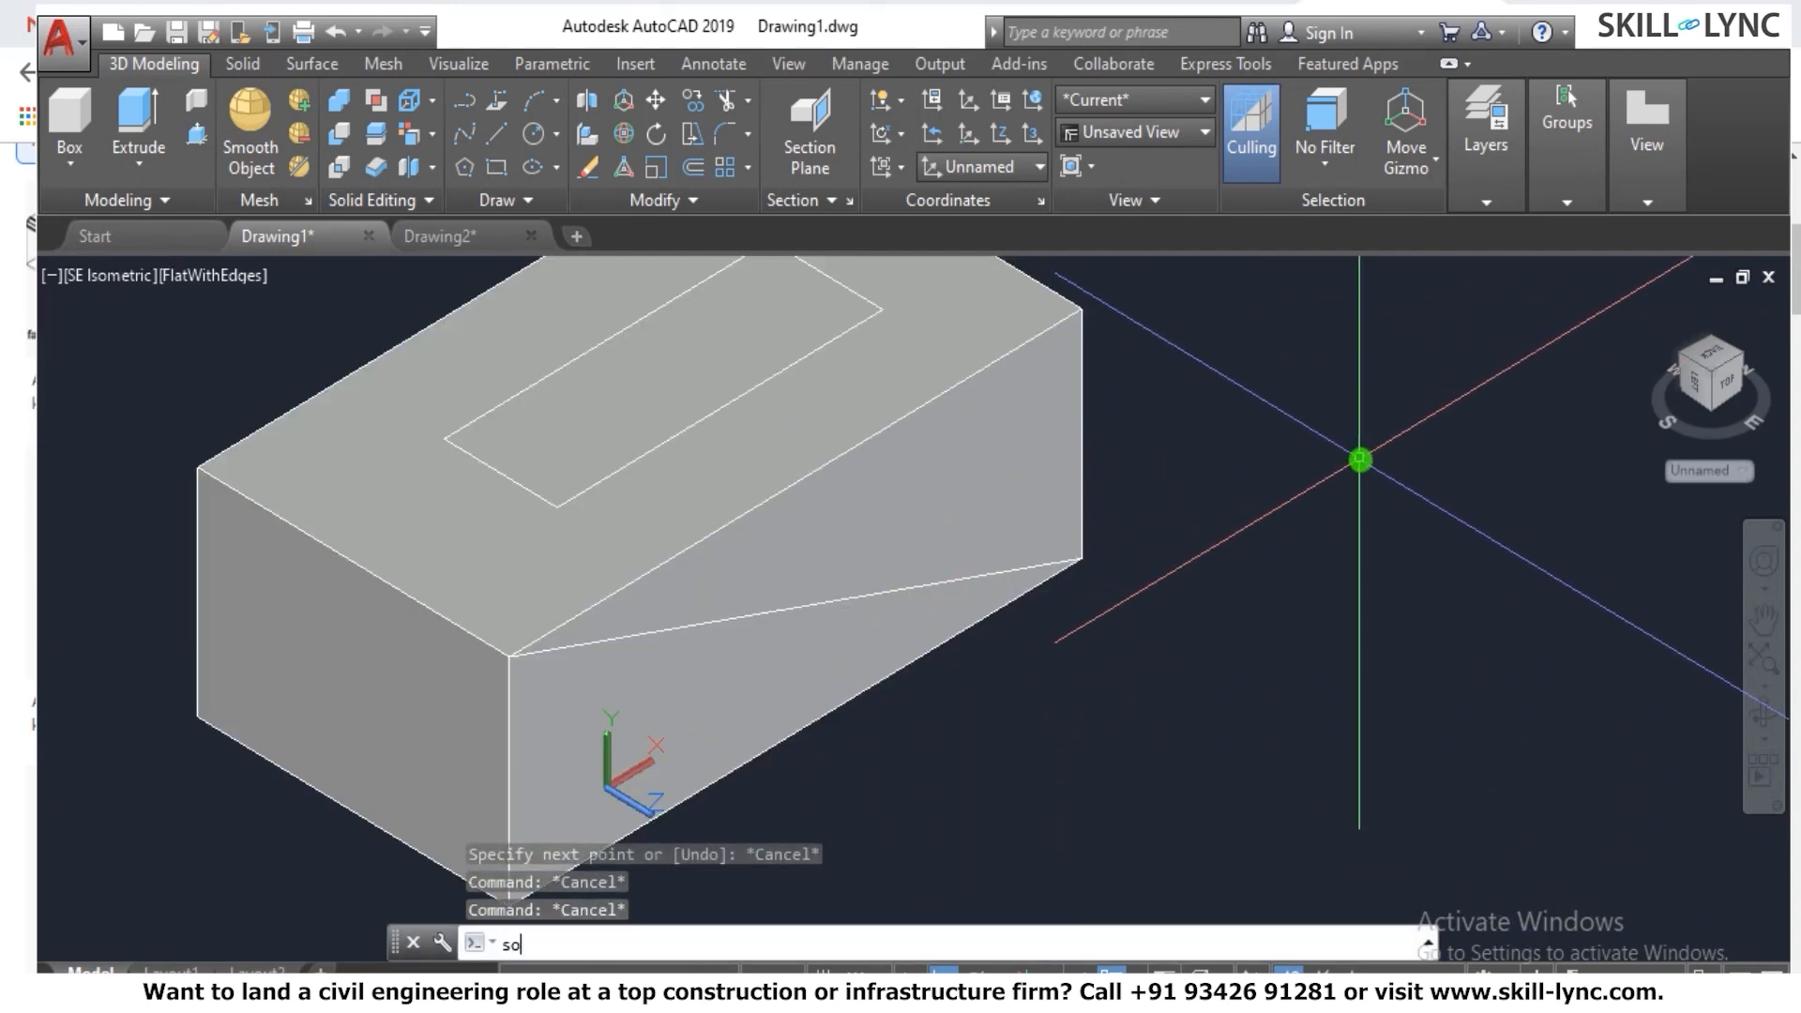
type("lids edit")
key("Return")
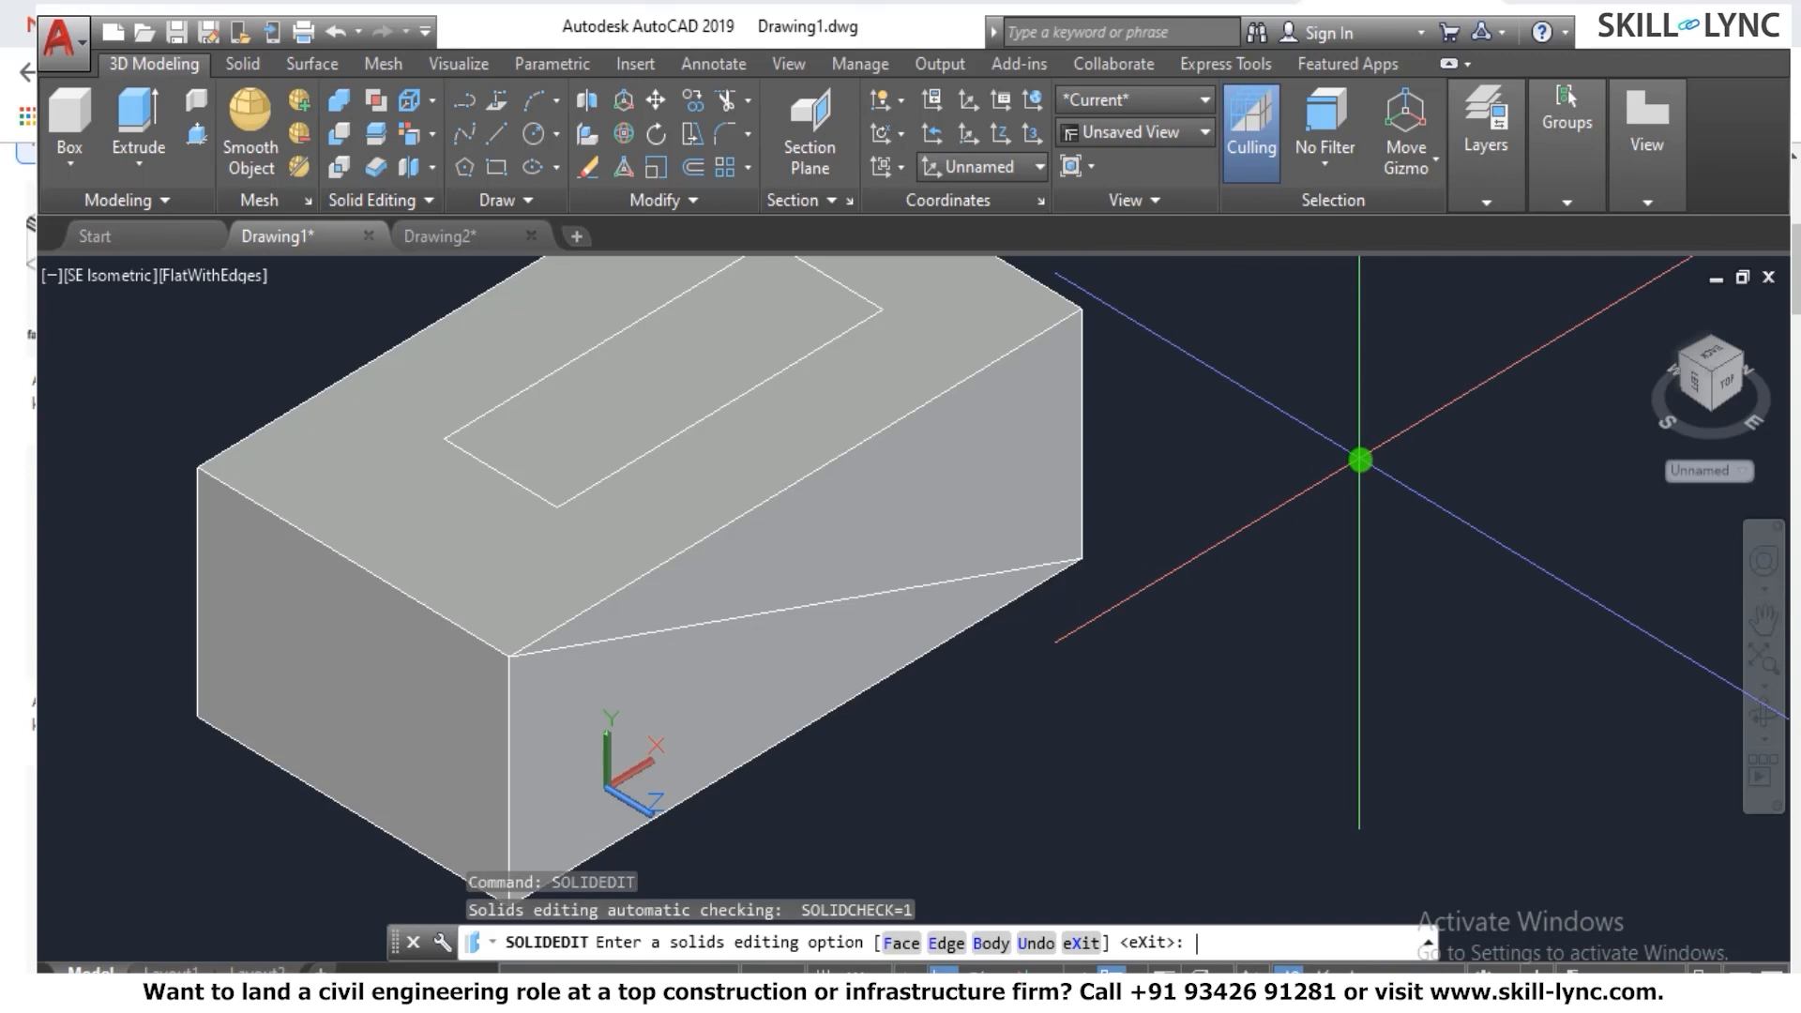
type("b")
key("Return")
type("i")
key("Return")
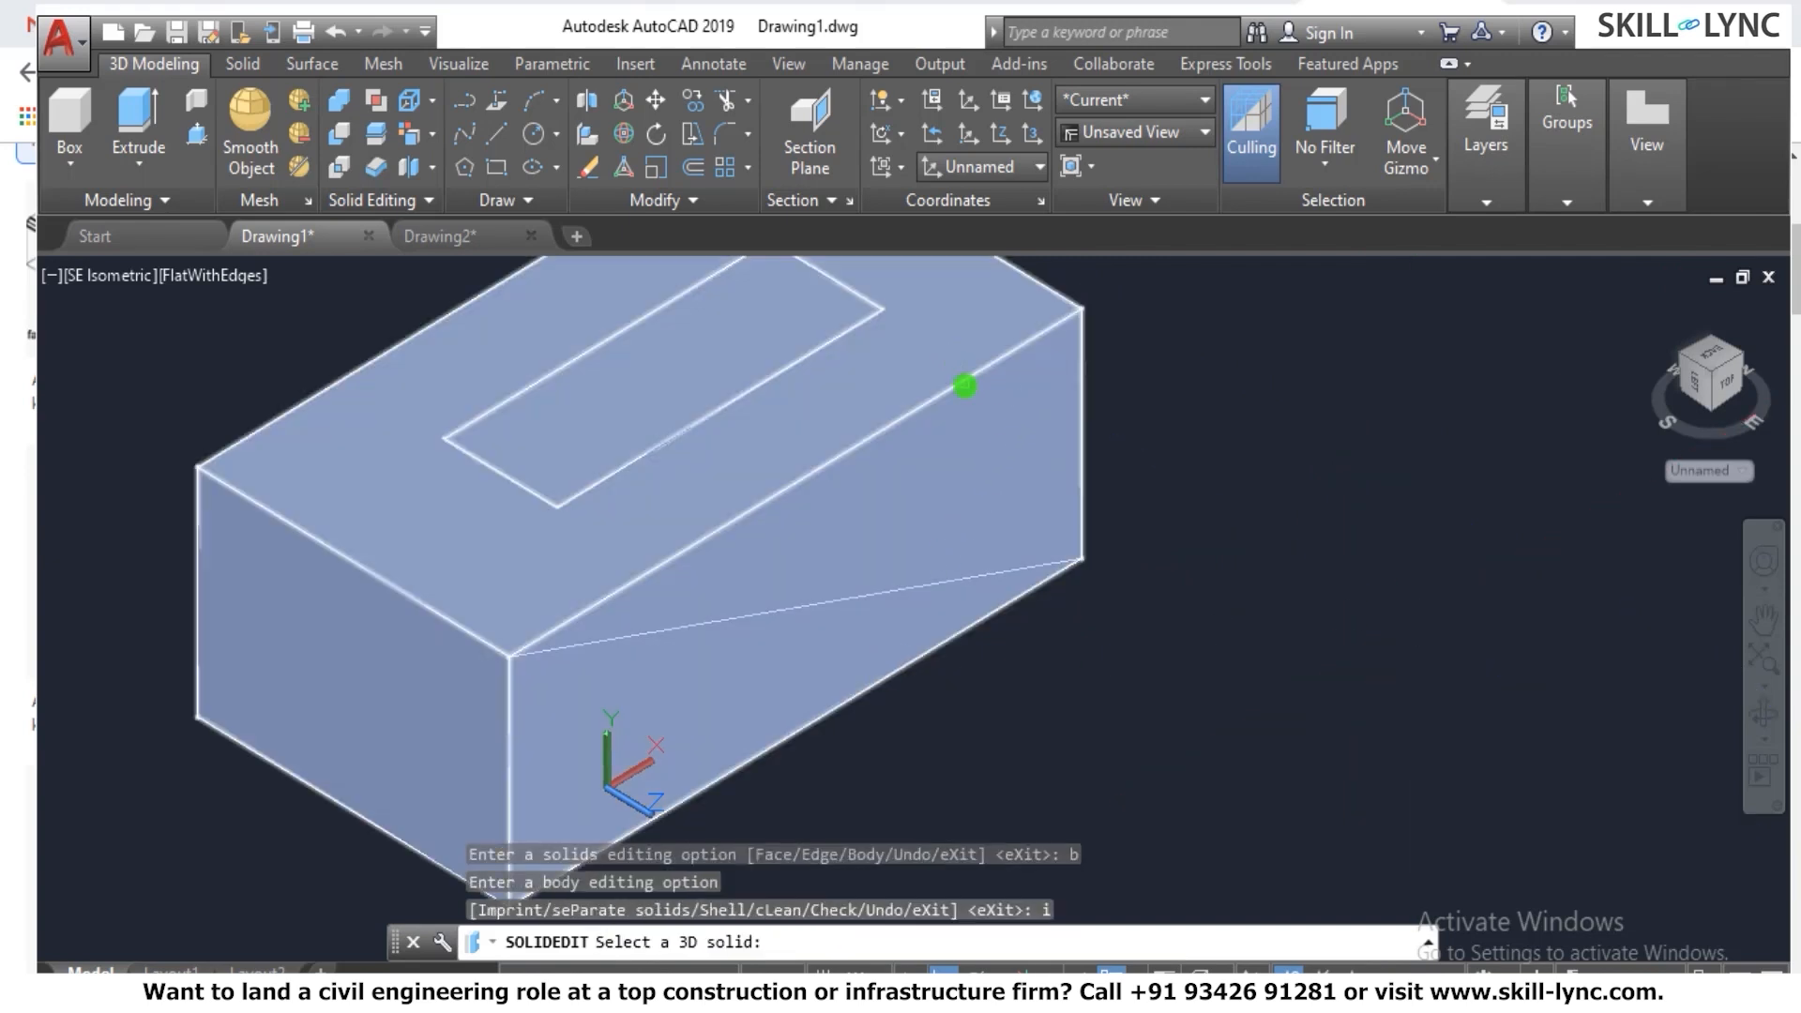
left_click(965, 385)
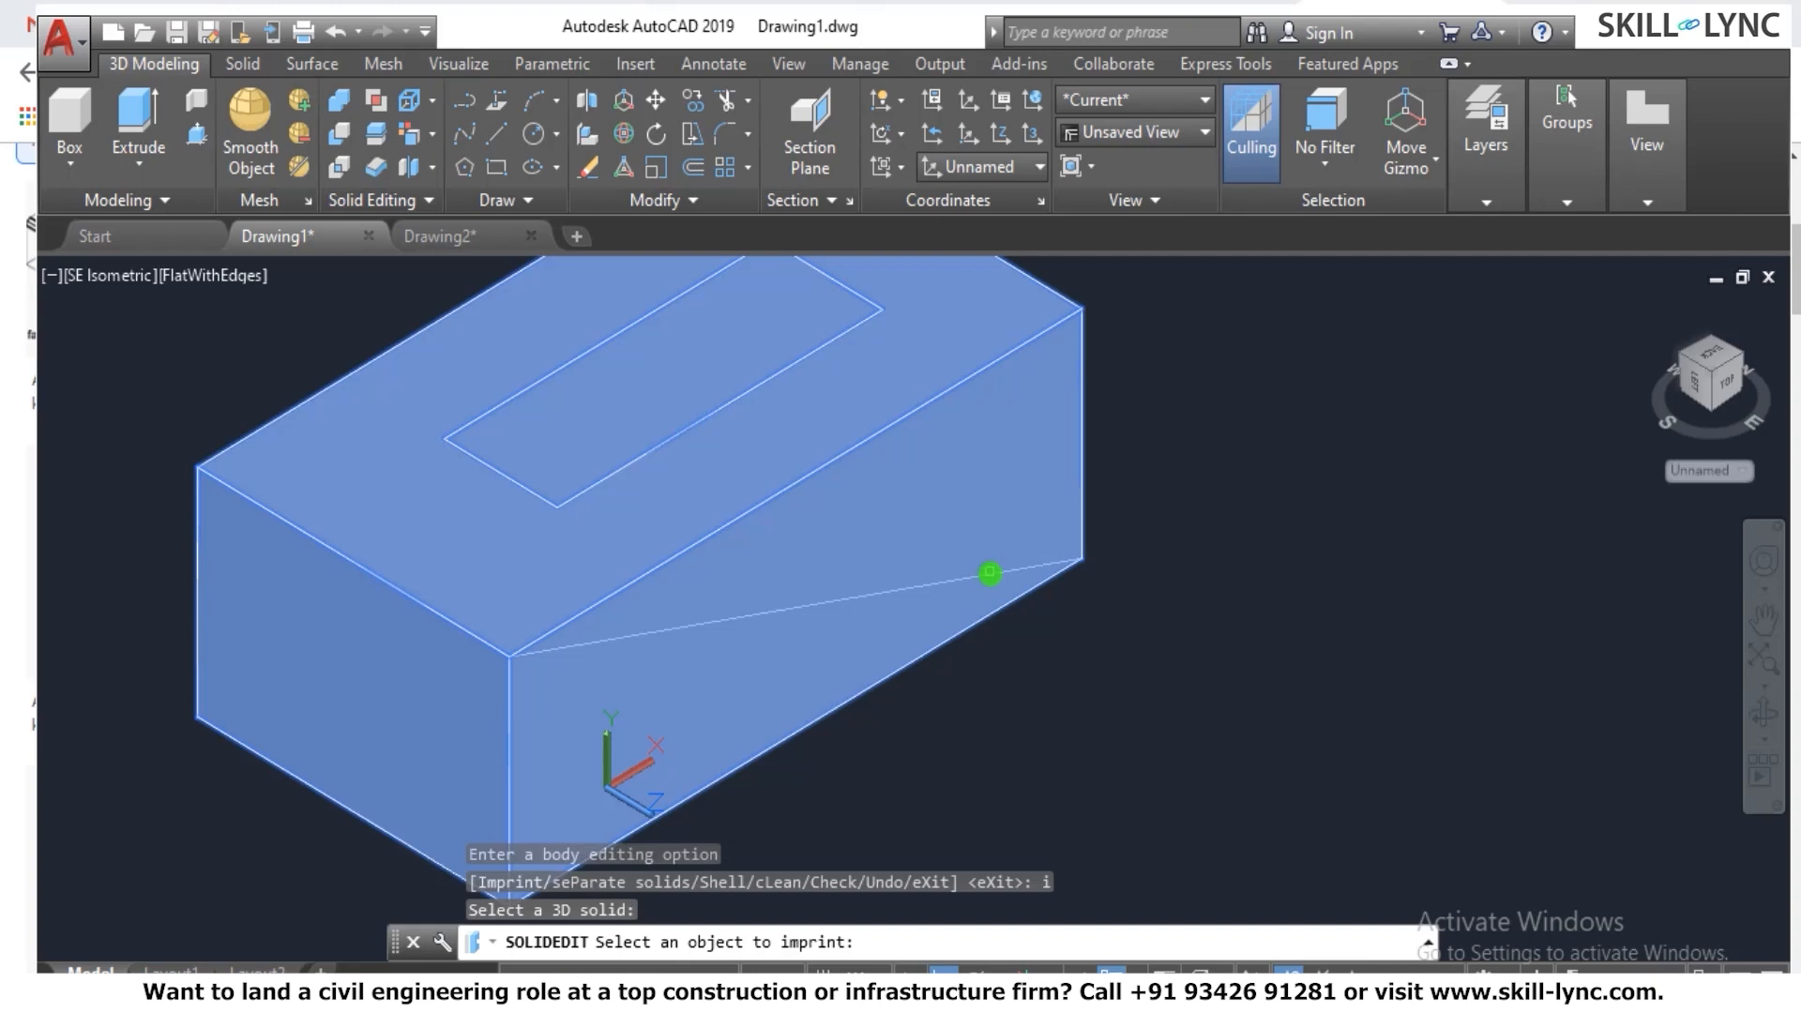
scroll(990, 572, "down", 4)
scroll(1001, 600, "up", 7)
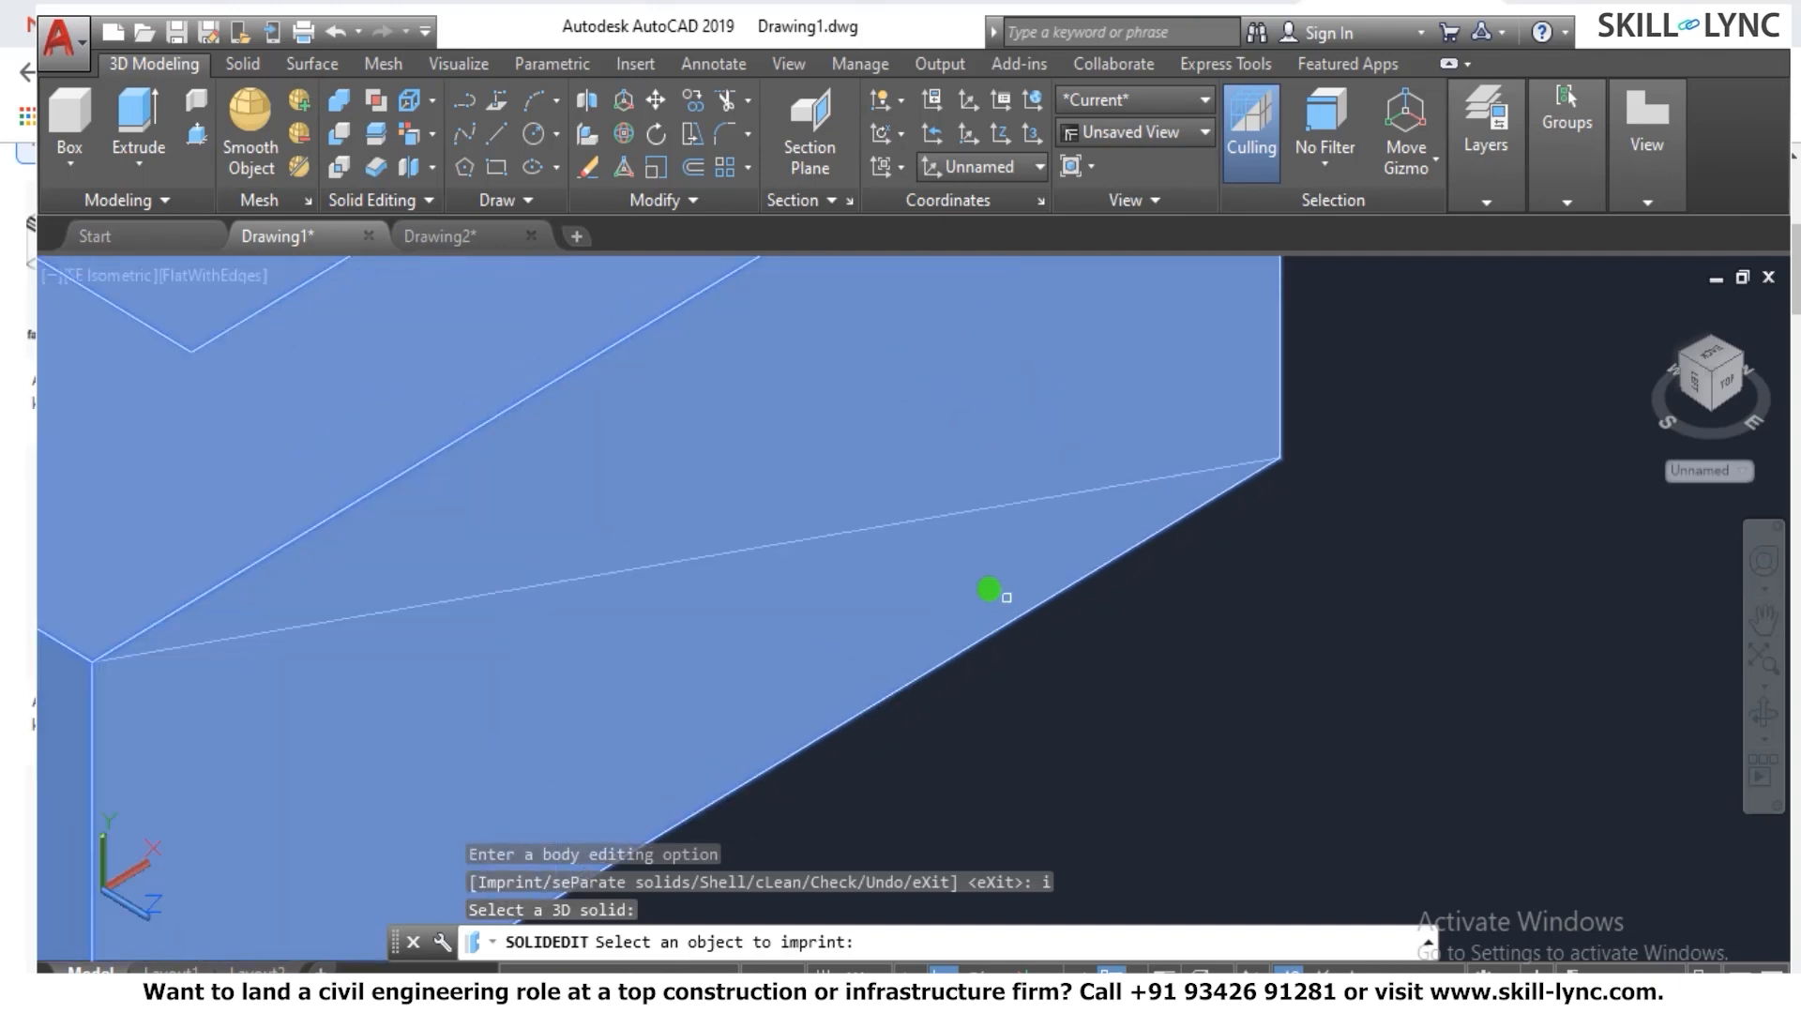
left_click(996, 507)
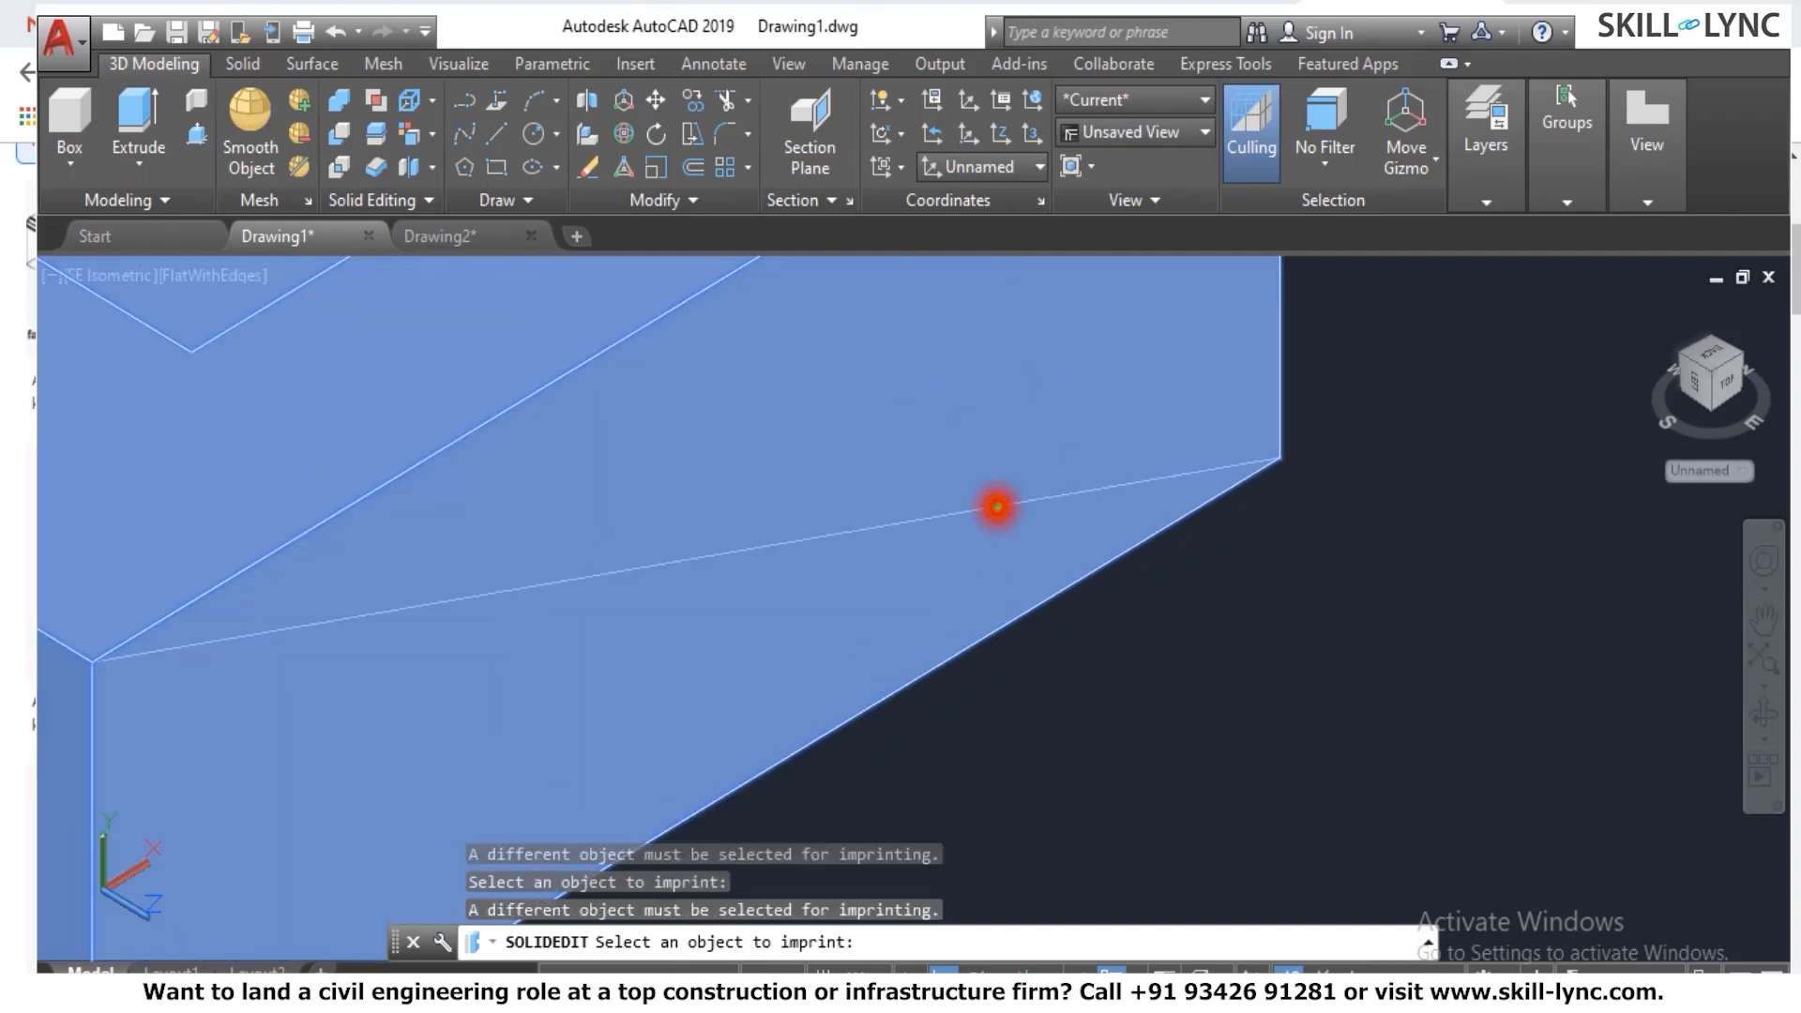
key("Escape")
Set the visual style to 2D Wireframe and leave the SOLIDEDIT command.
scroll(1008, 460, "down", 3)
scroll(104, 327, "up", 5)
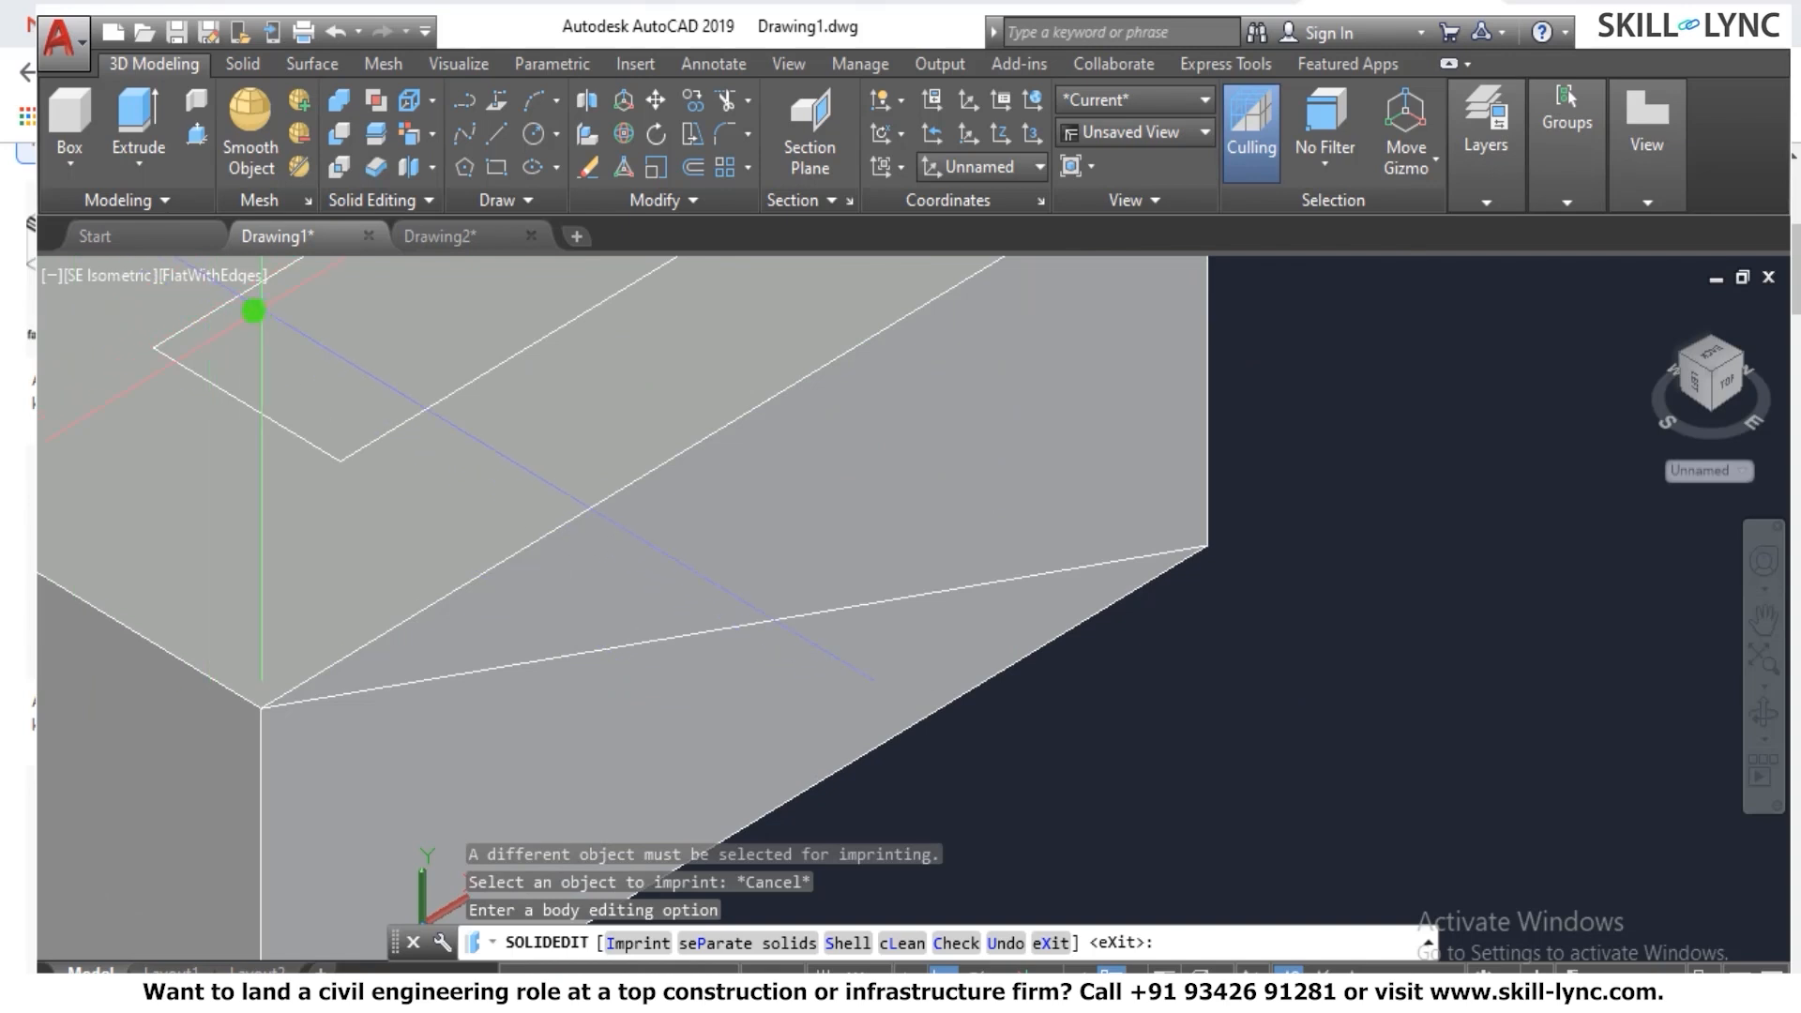
left_click(216, 276)
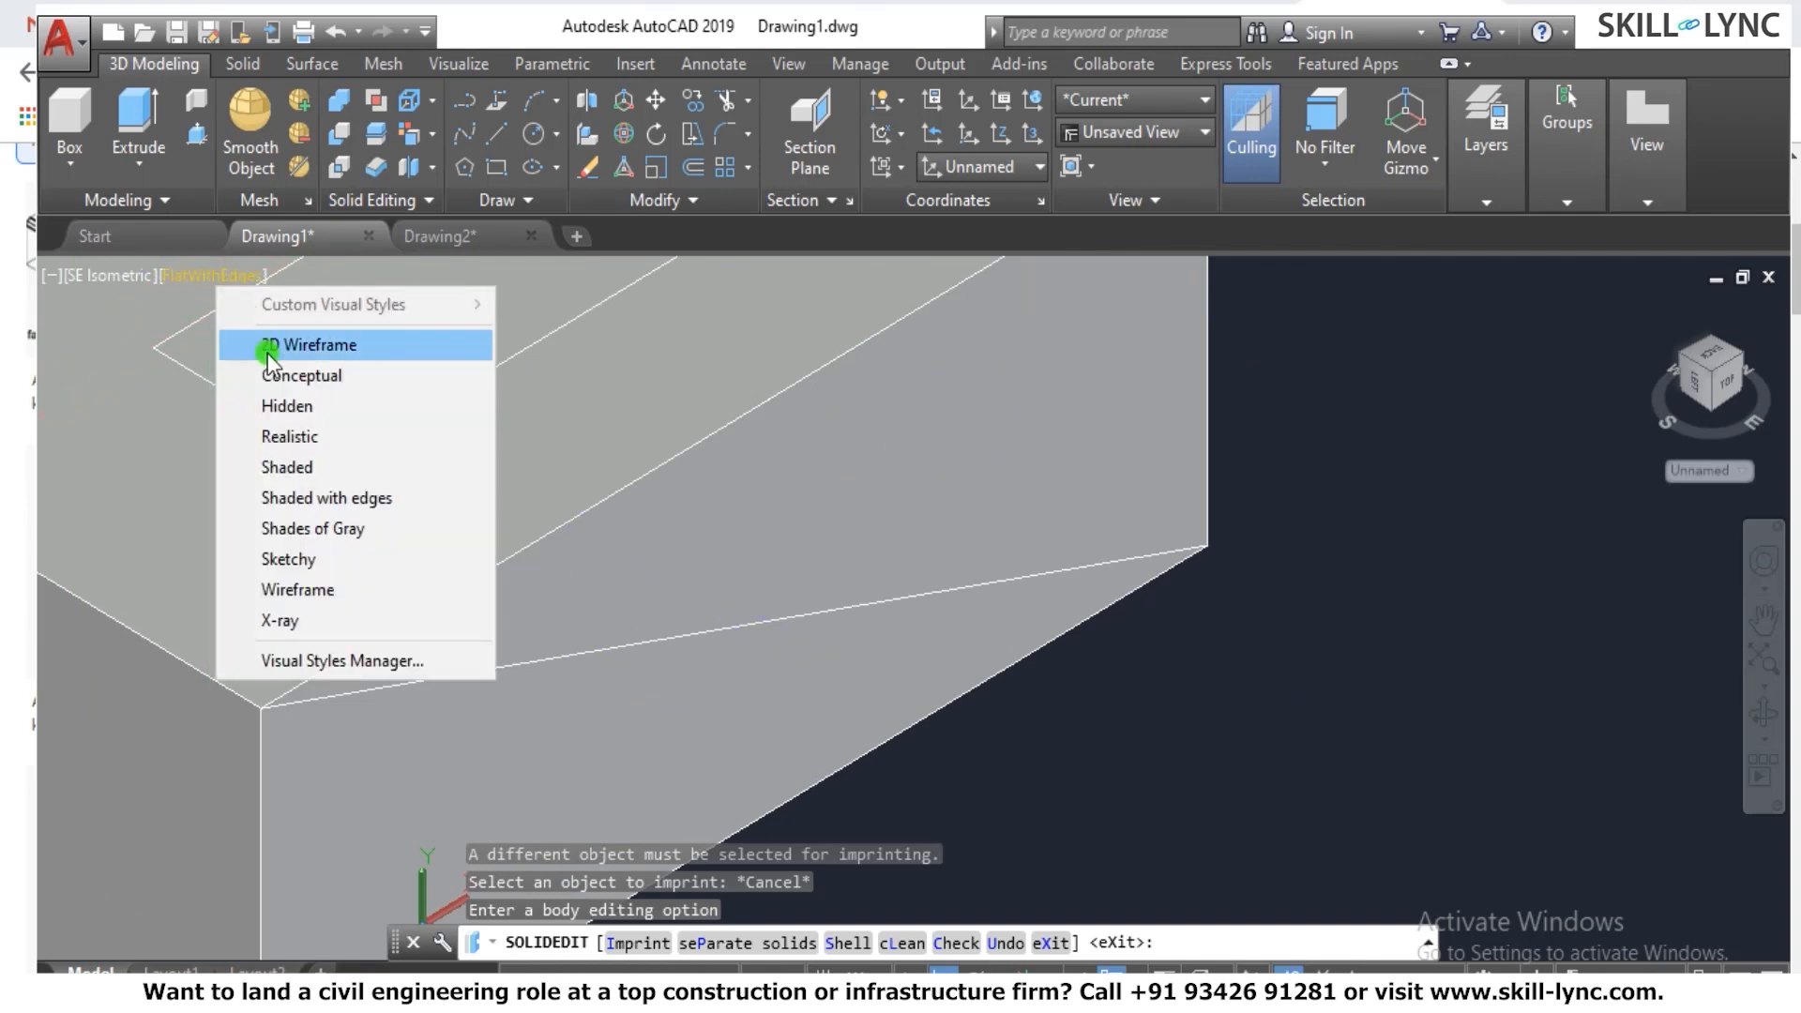
left_click(305, 346)
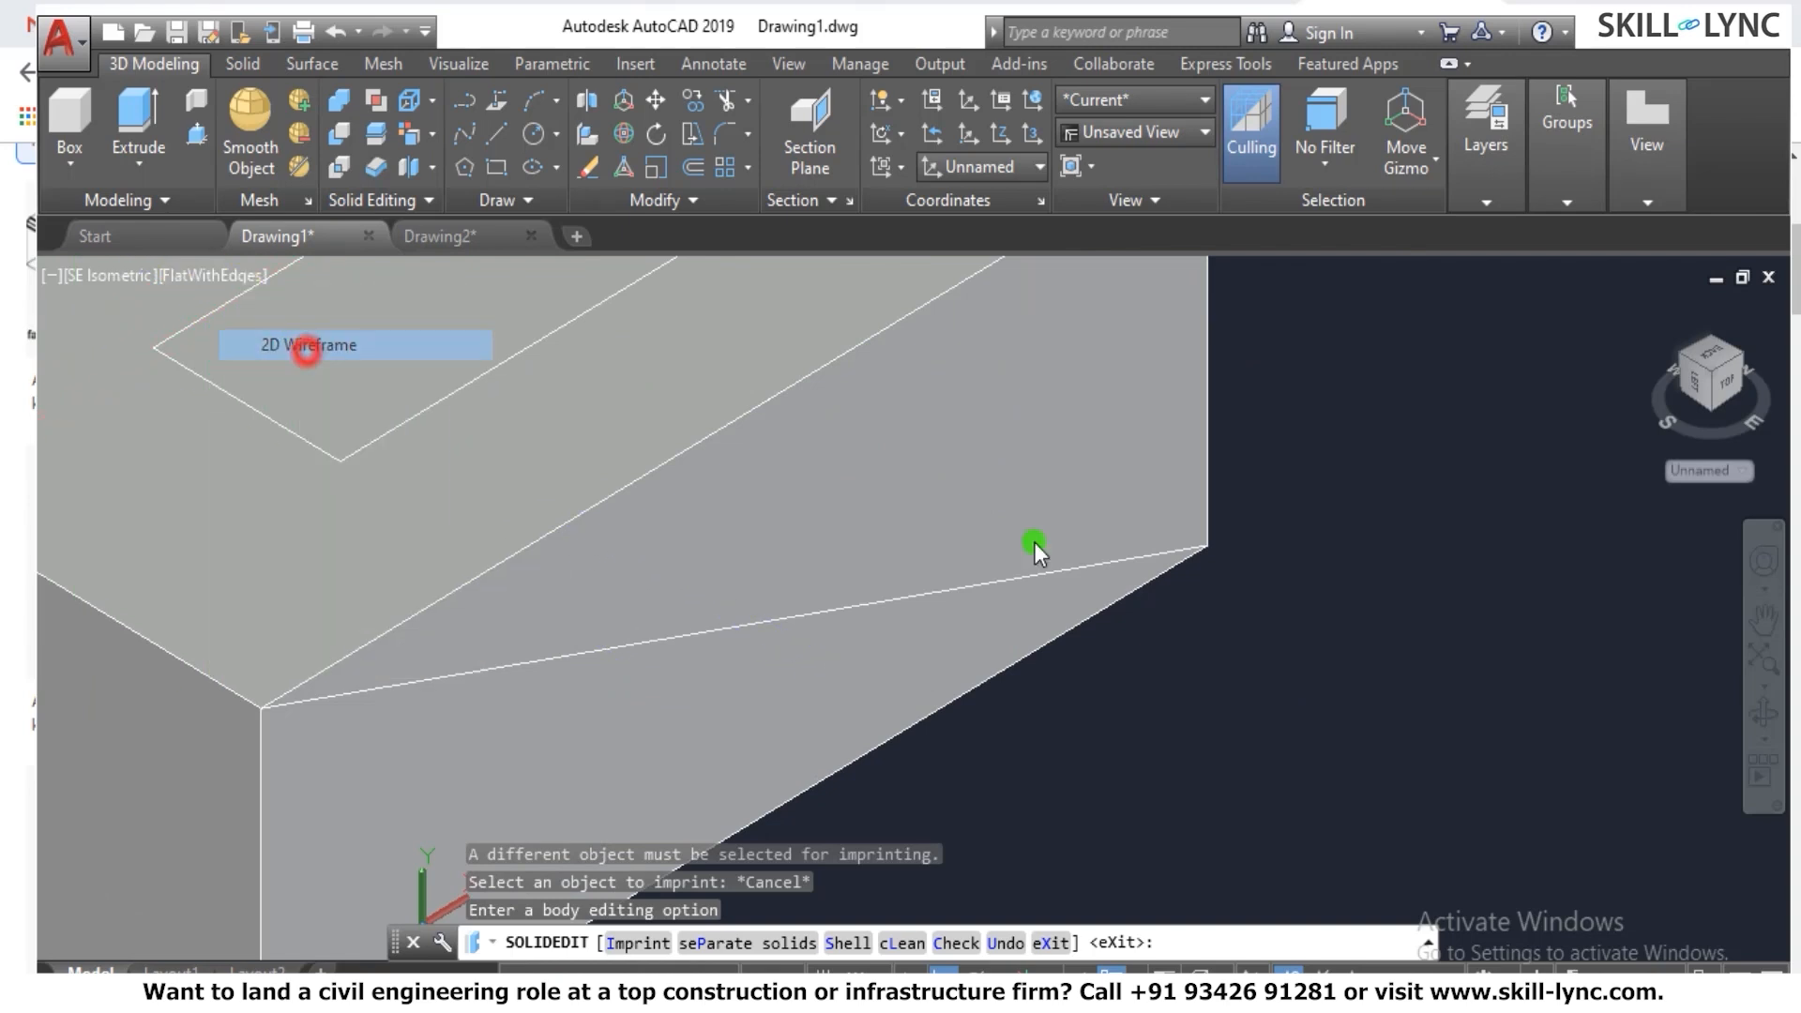
key("Escape")
key("Escape")
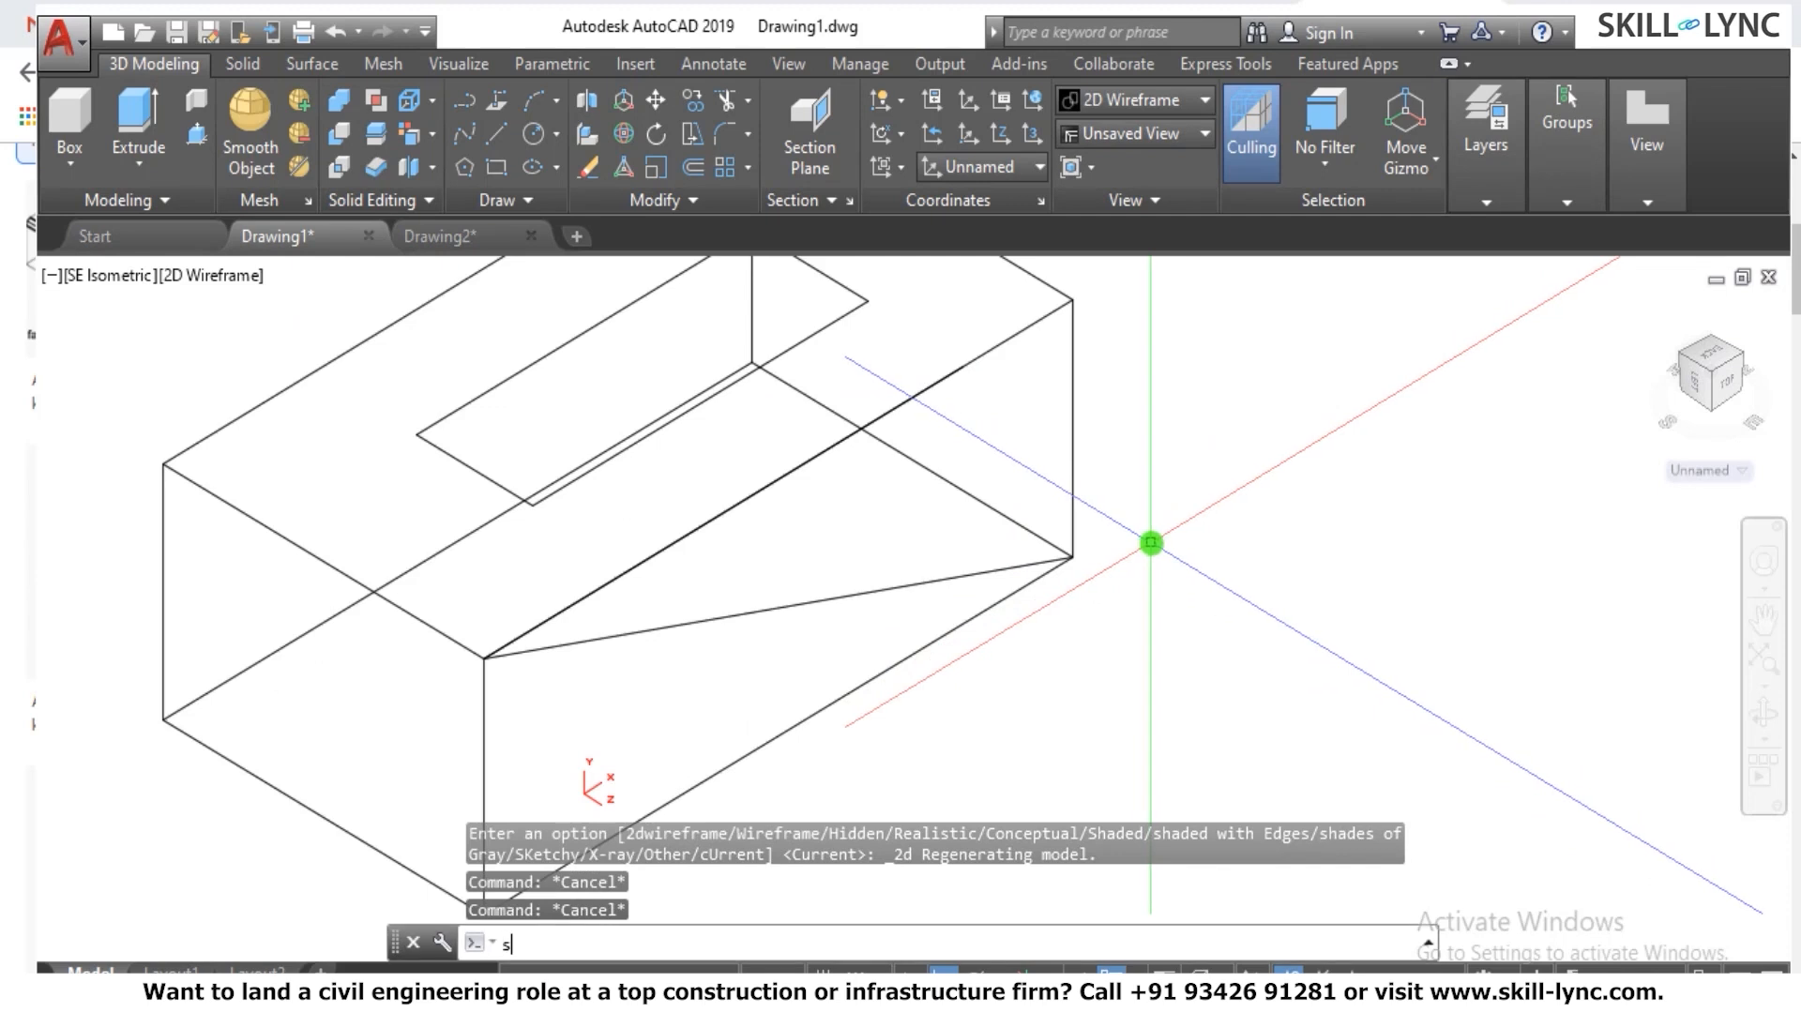
Imprint the diagonal line onto the large box with SOLIDEDIT Body Imprint, deleting the source line.
key("Return")
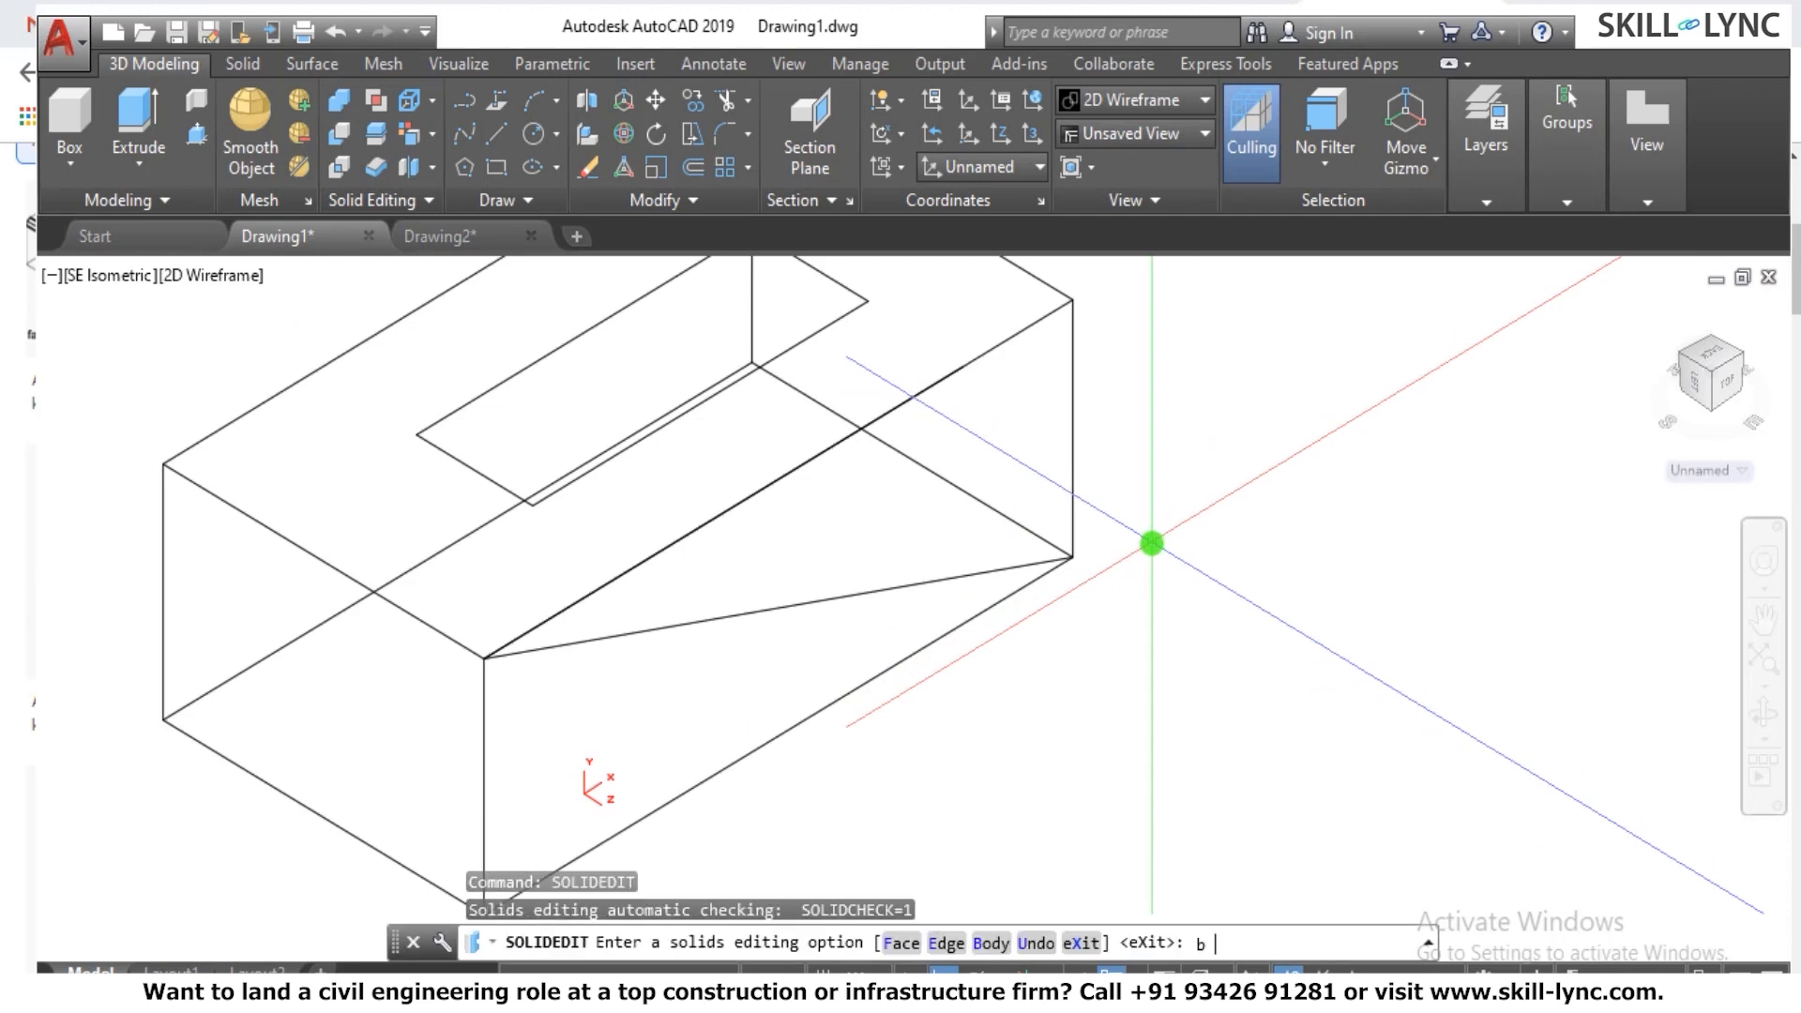
type("b")
key("Return")
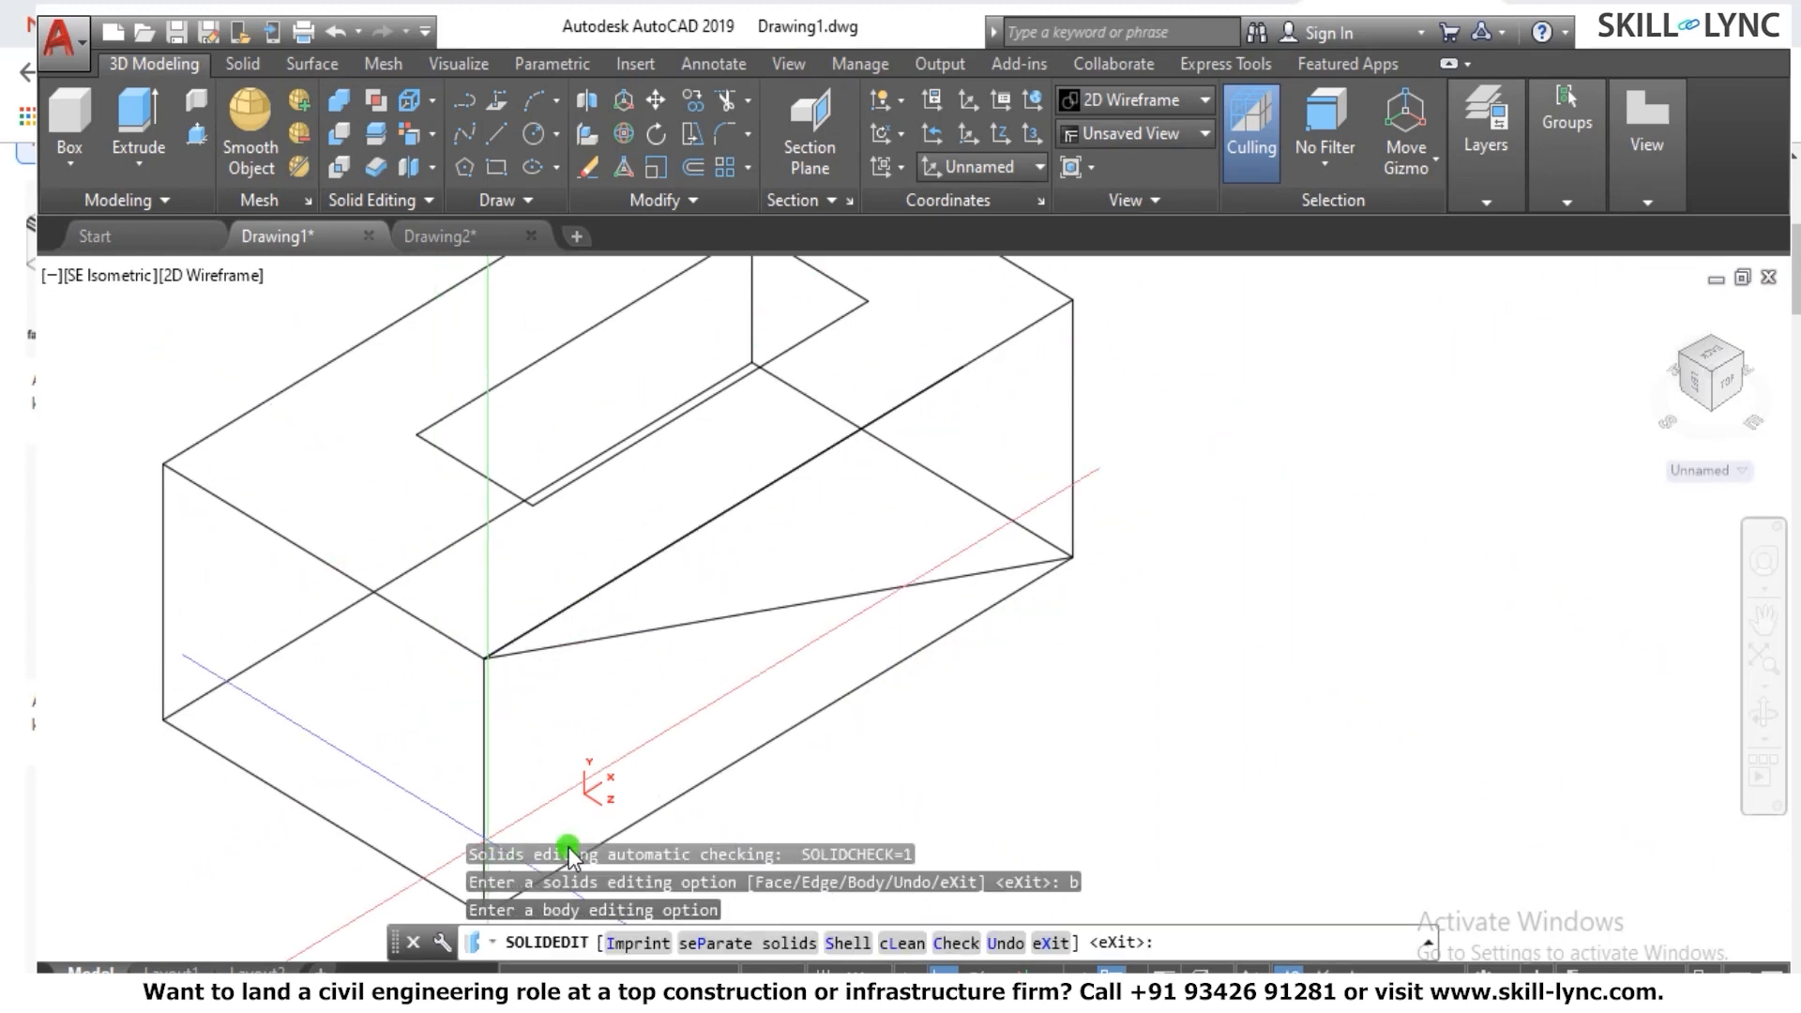
left_click(638, 943)
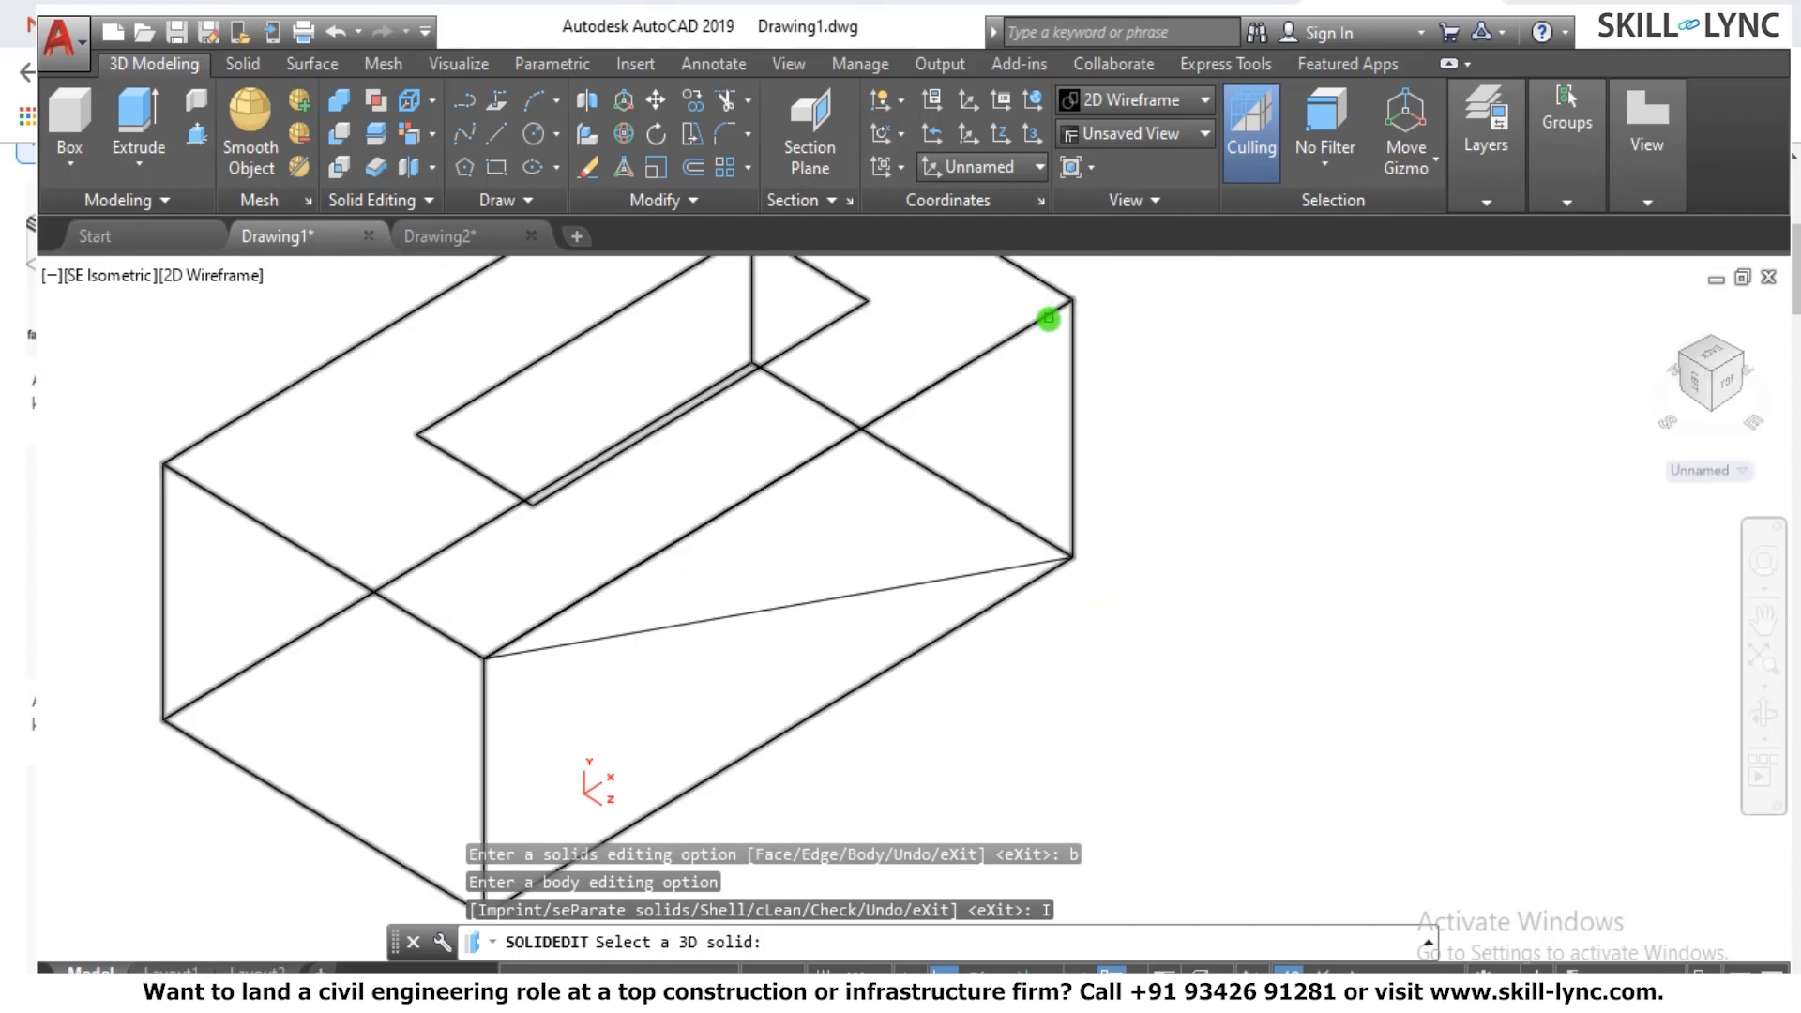
left_click(1048, 317)
left_click(868, 593)
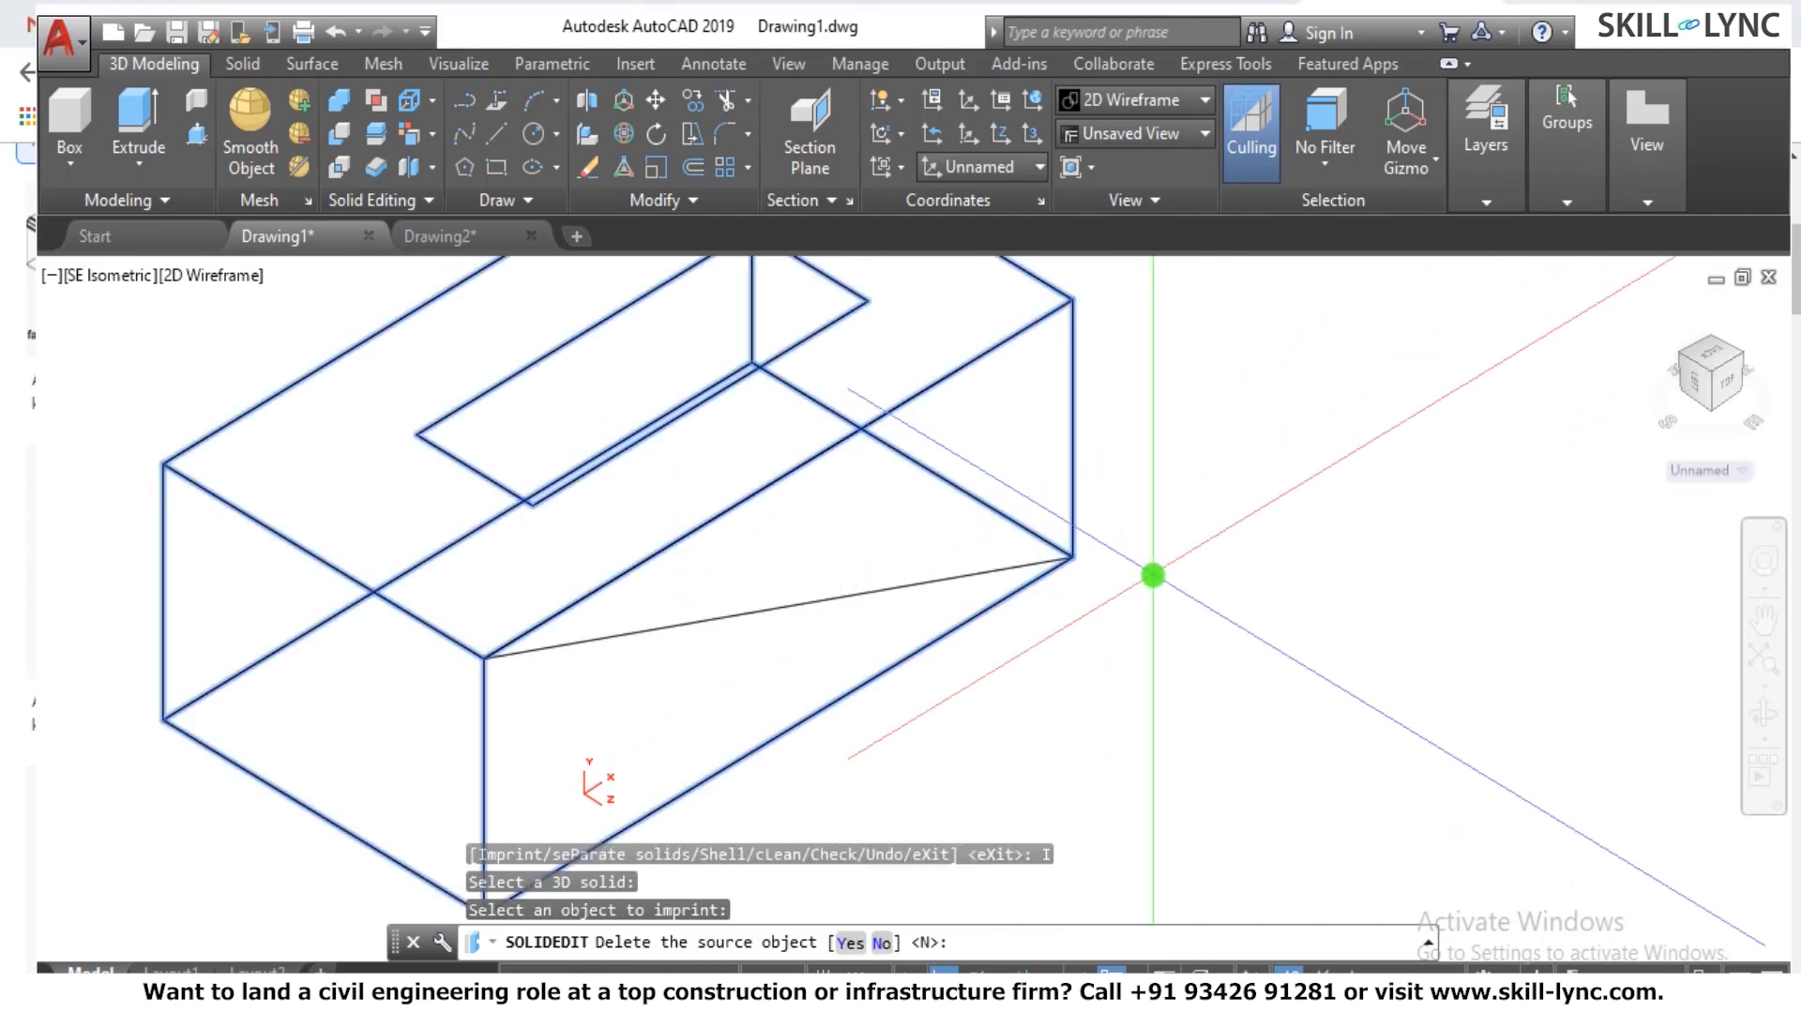
left_click(852, 941)
right_click(1170, 572)
left_click(973, 708)
left_click(865, 637)
right_click(1005, 604)
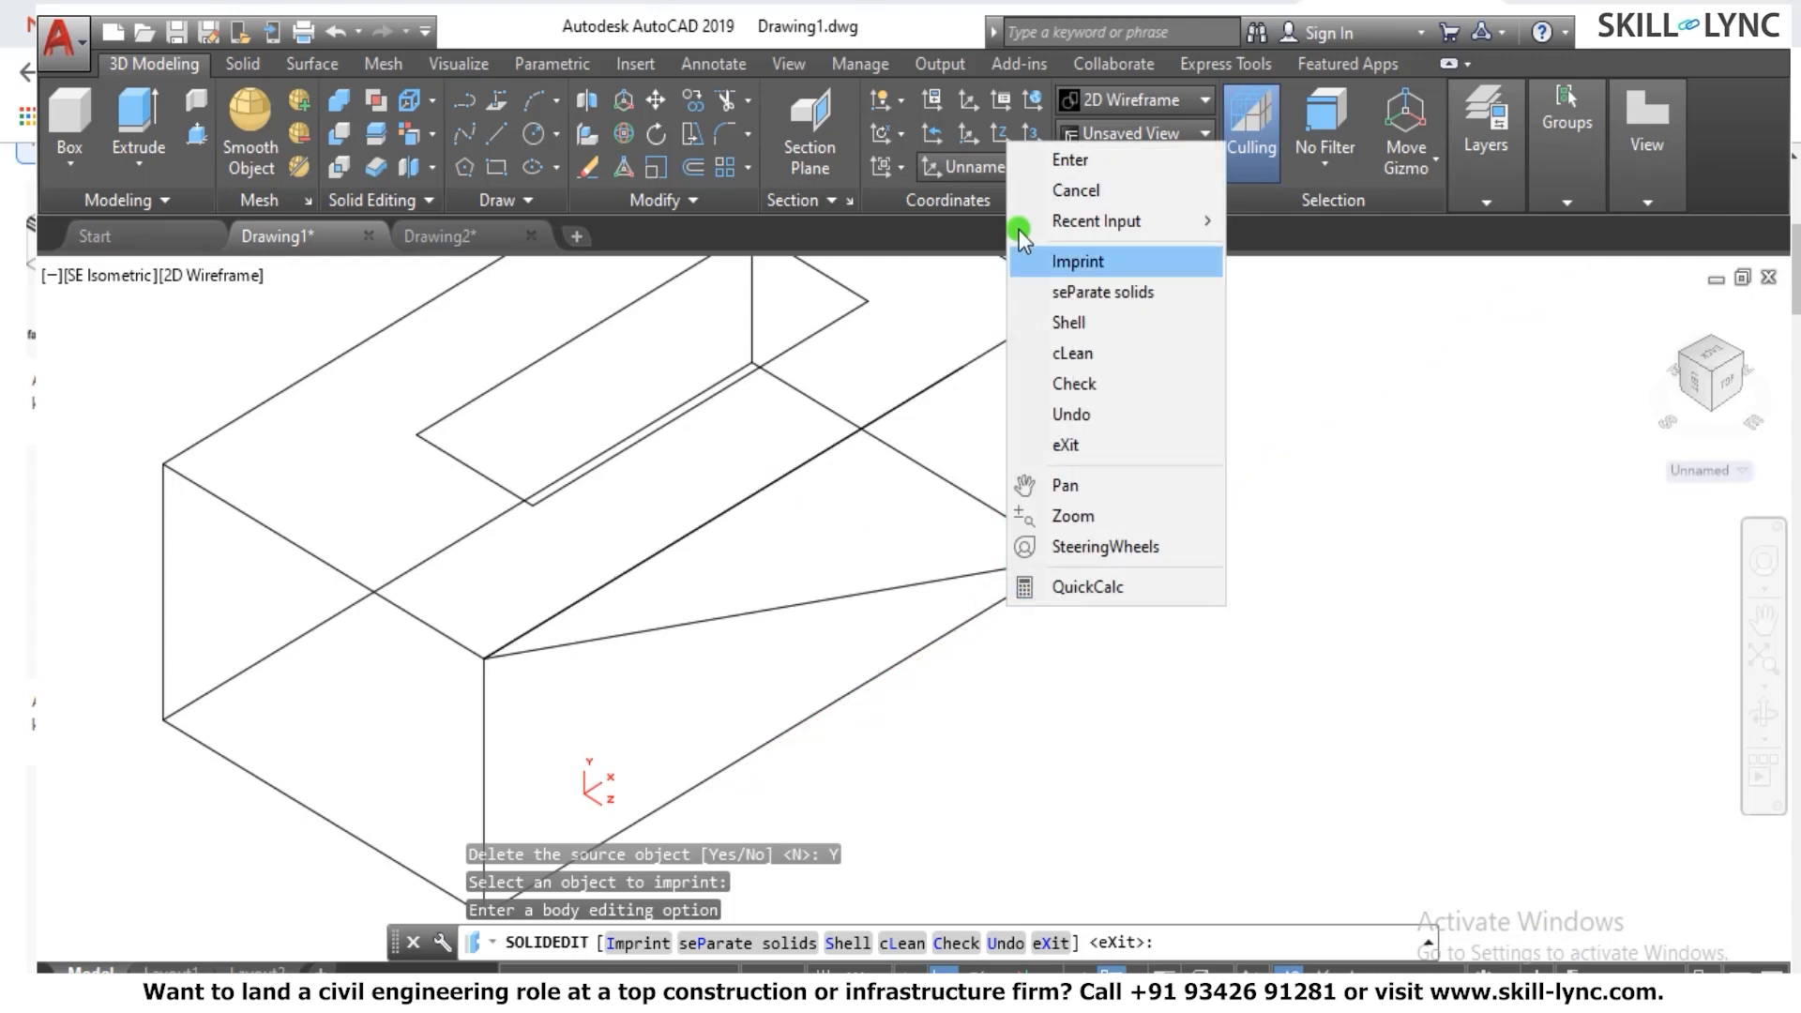
left_click(1057, 161)
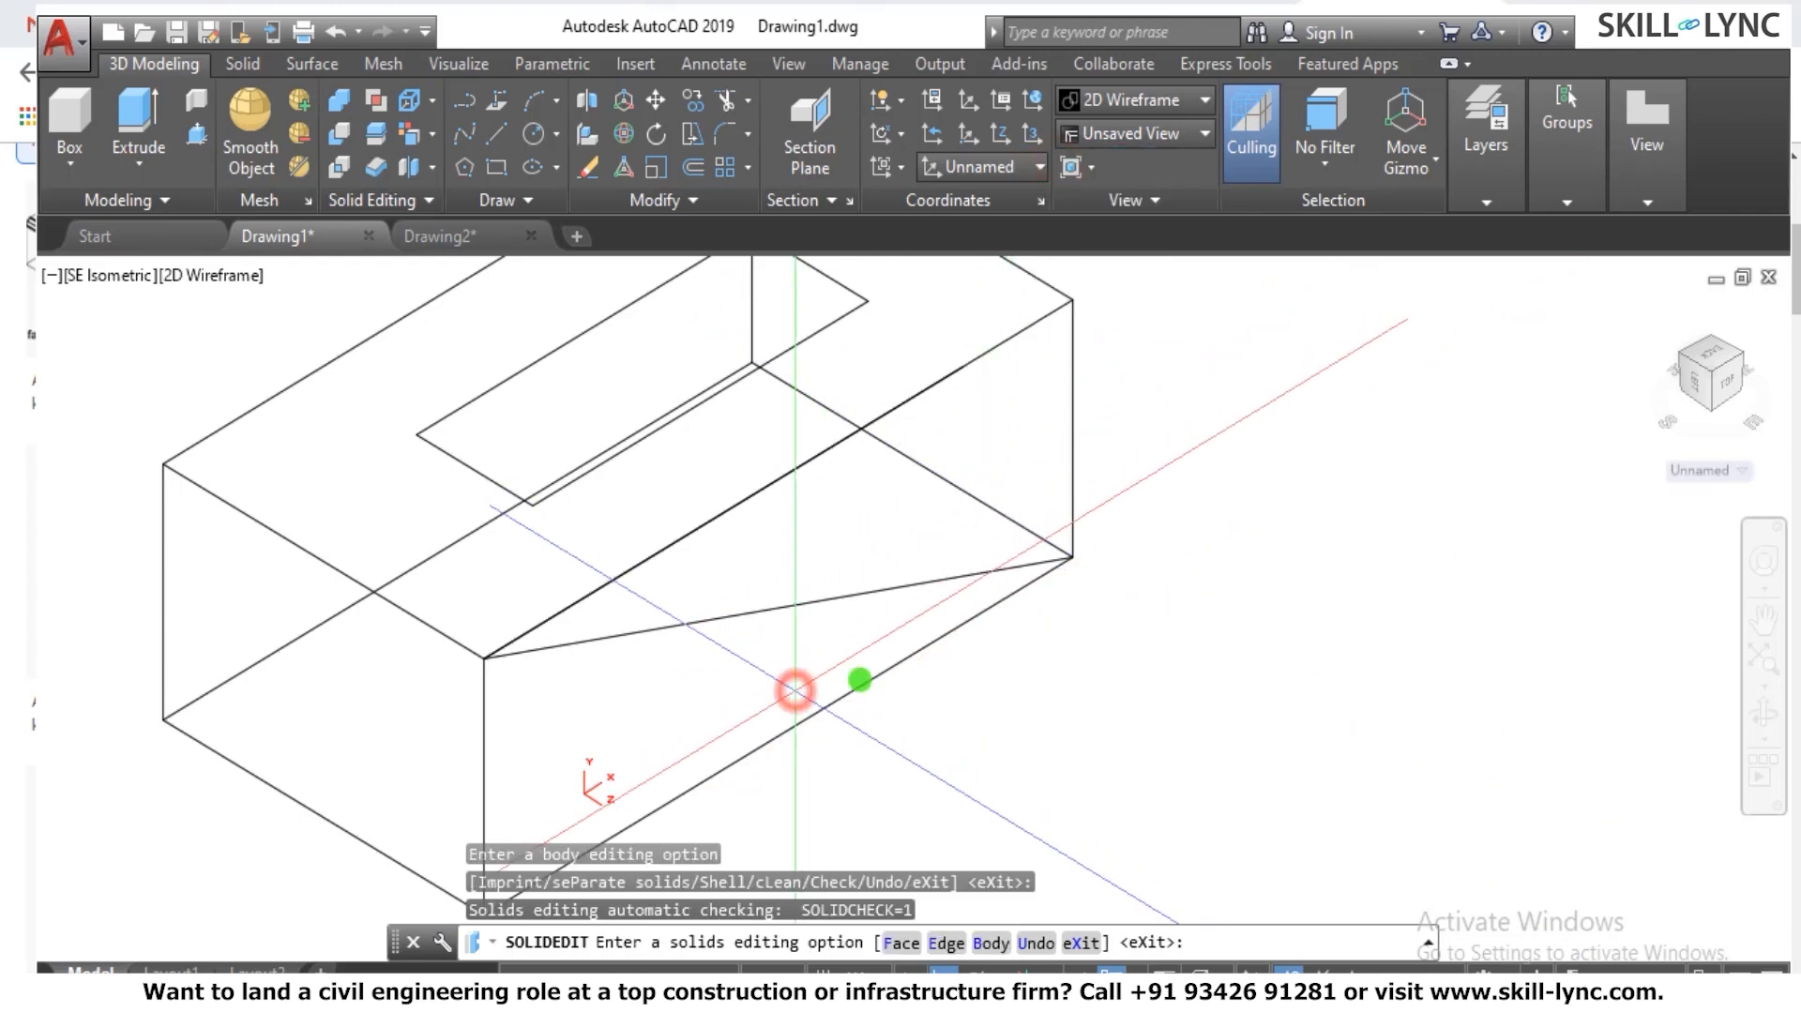
key("Escape")
key("Escape")
left_click(615, 635)
key("Escape")
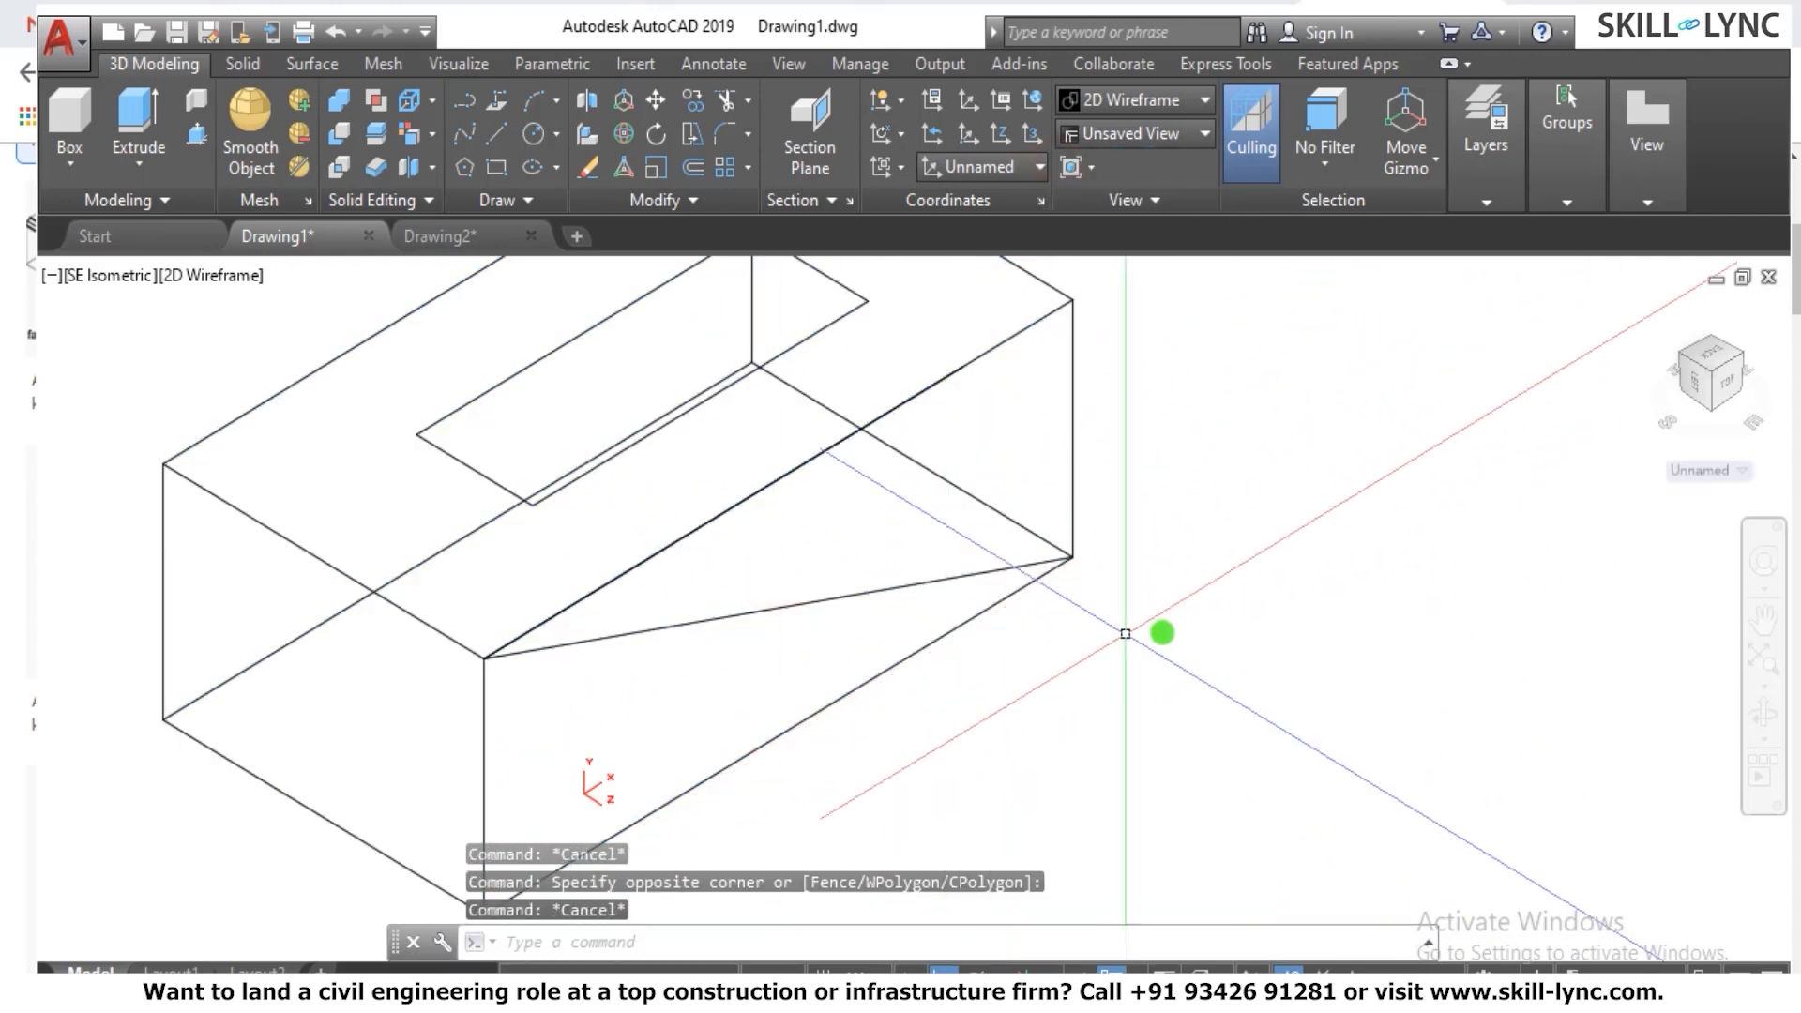
Extrude the upper triangular face of the box's long side outward with SOLIDEDIT, picking the height by two points and accepting the default taper angle.
type("solided")
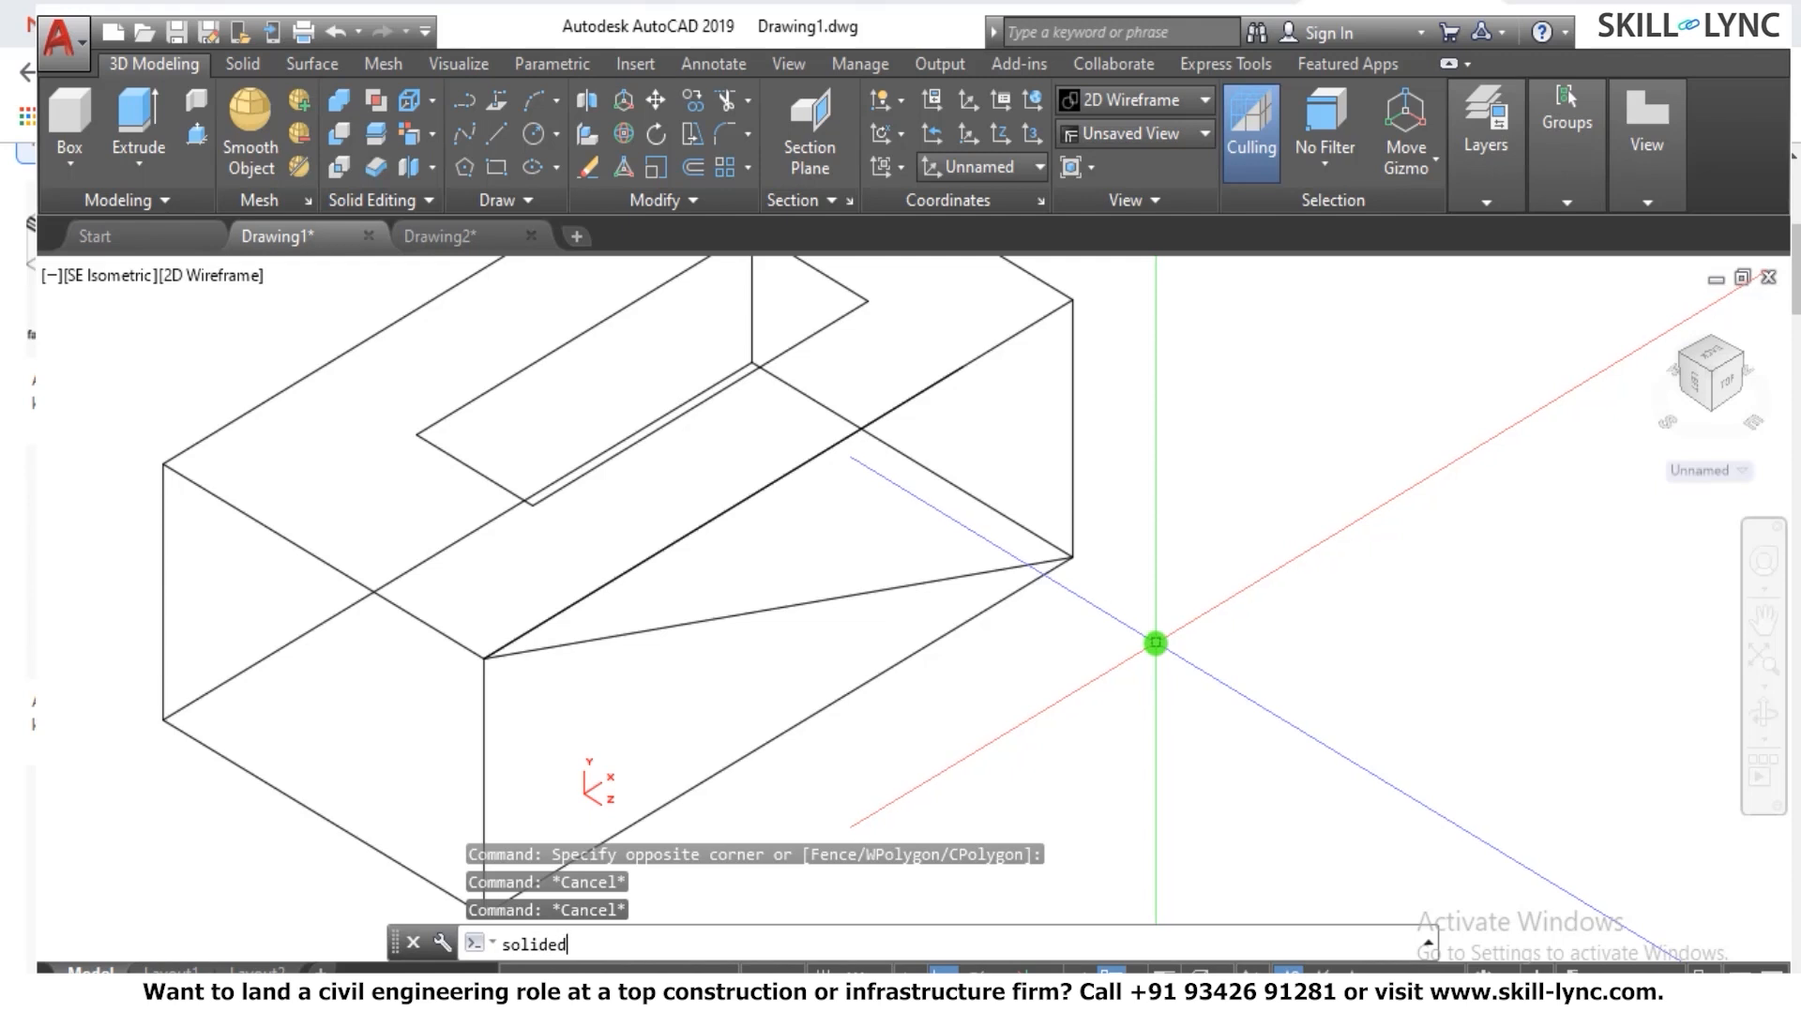
key("Return")
type("f")
key("Return")
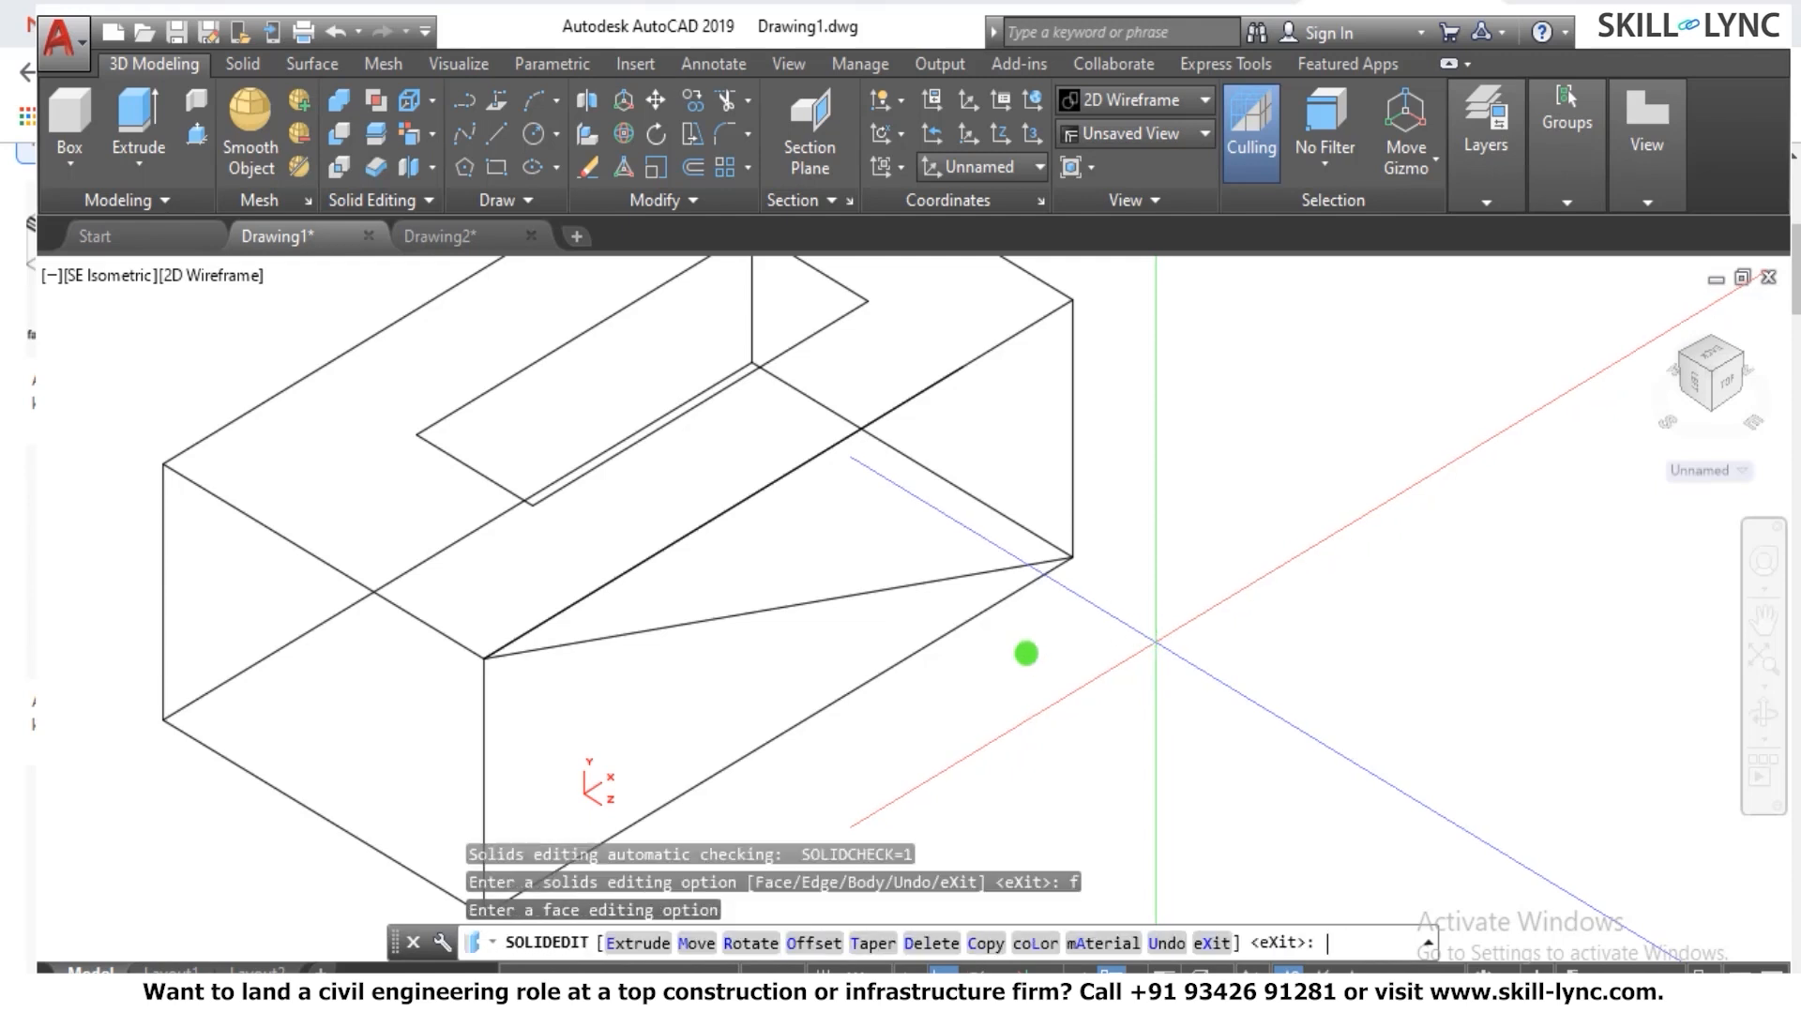
type("e")
key("Return")
left_click(844, 507)
key("Return")
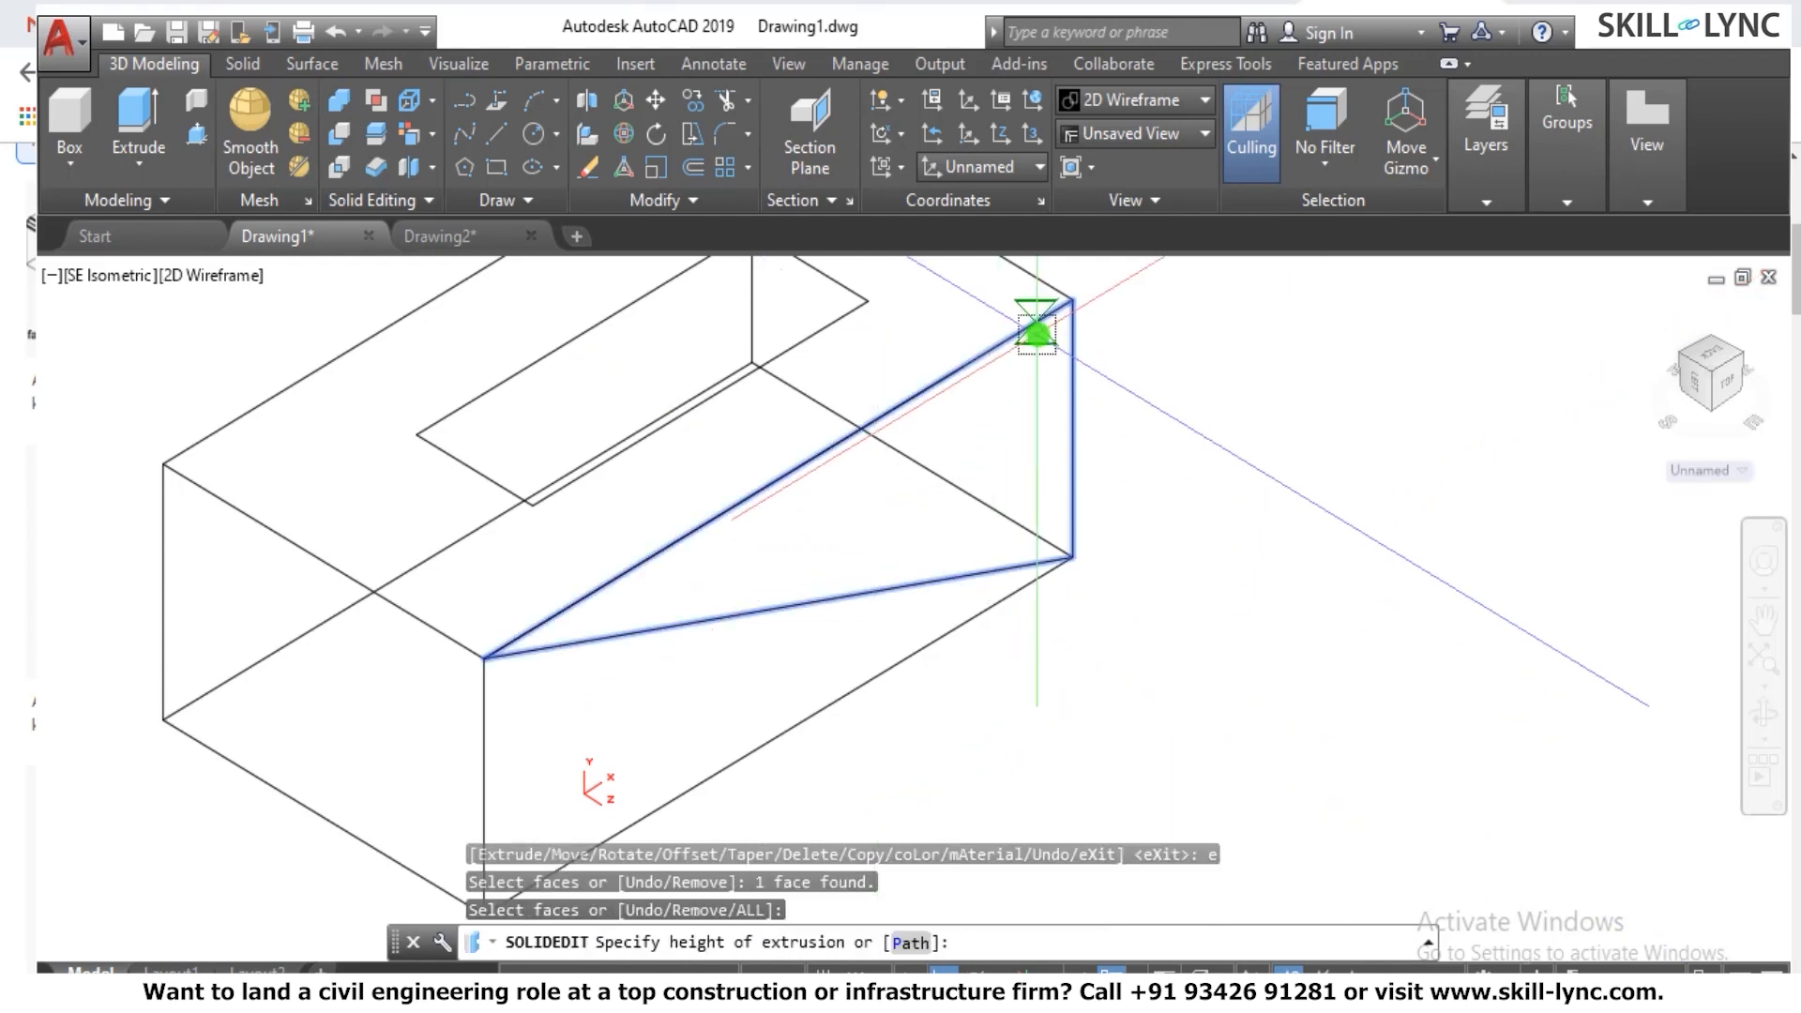
left_click(1072, 300)
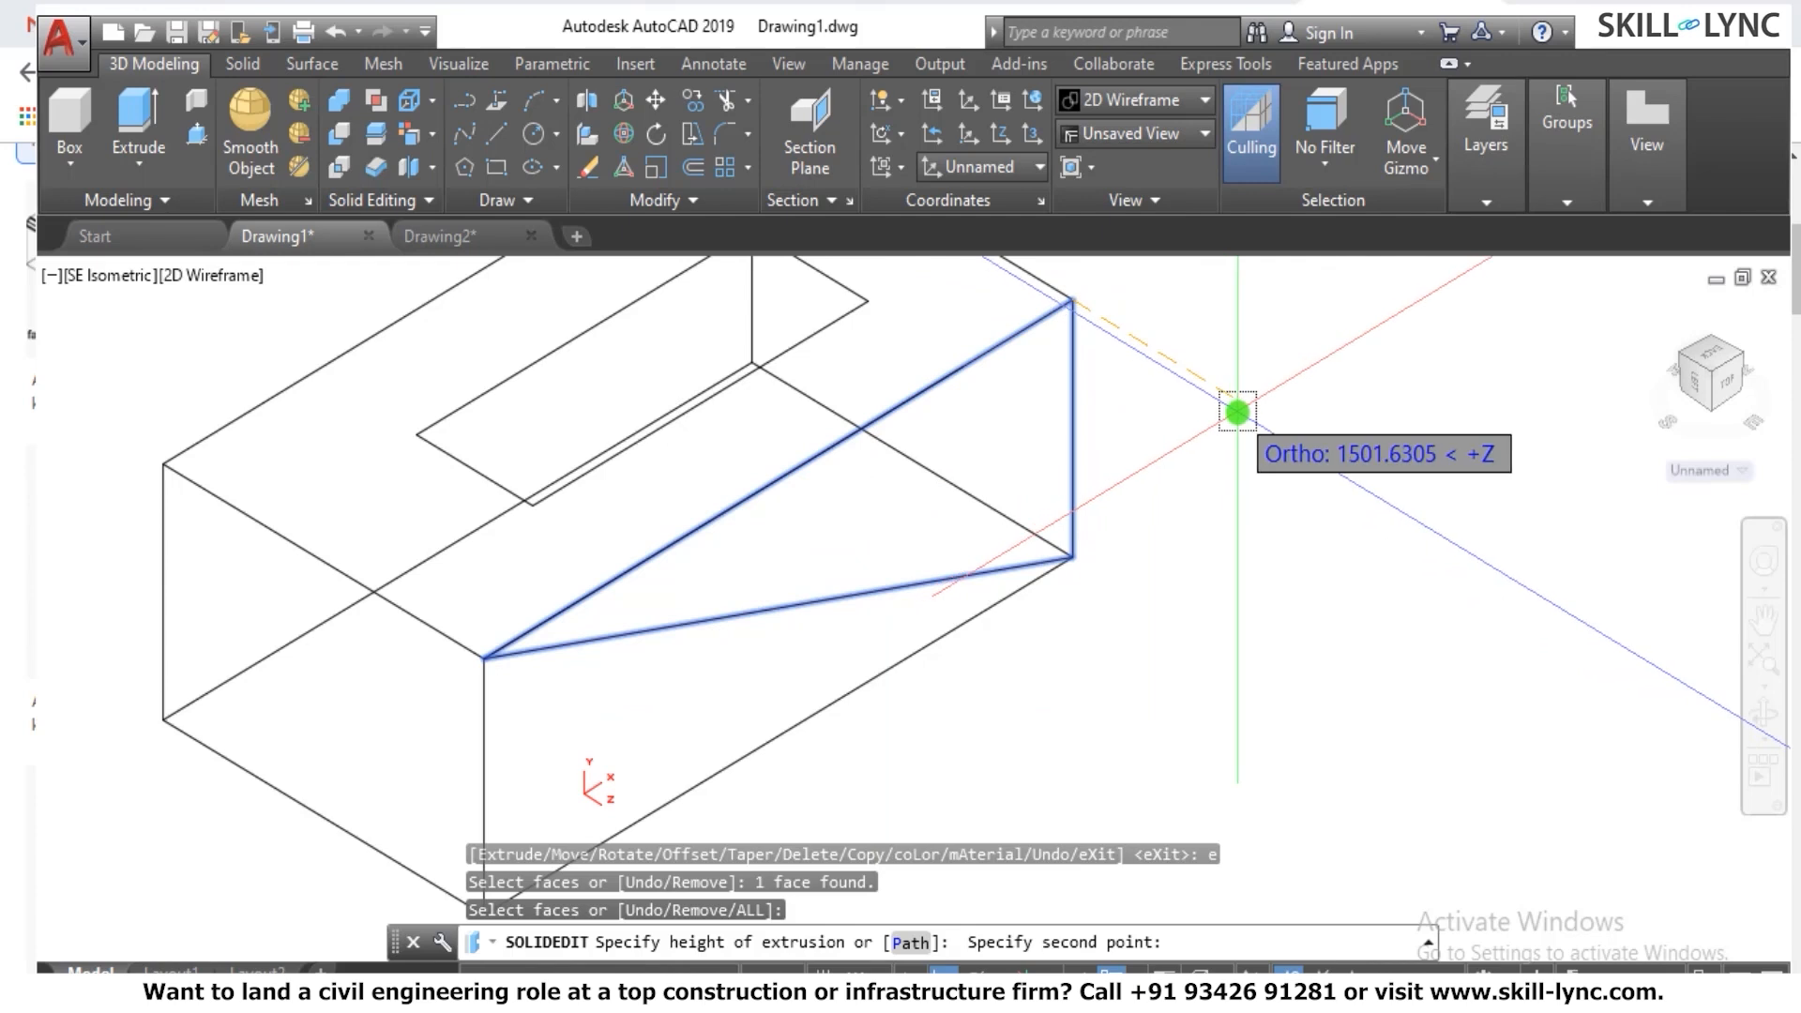
left_click(1238, 451)
key("Return")
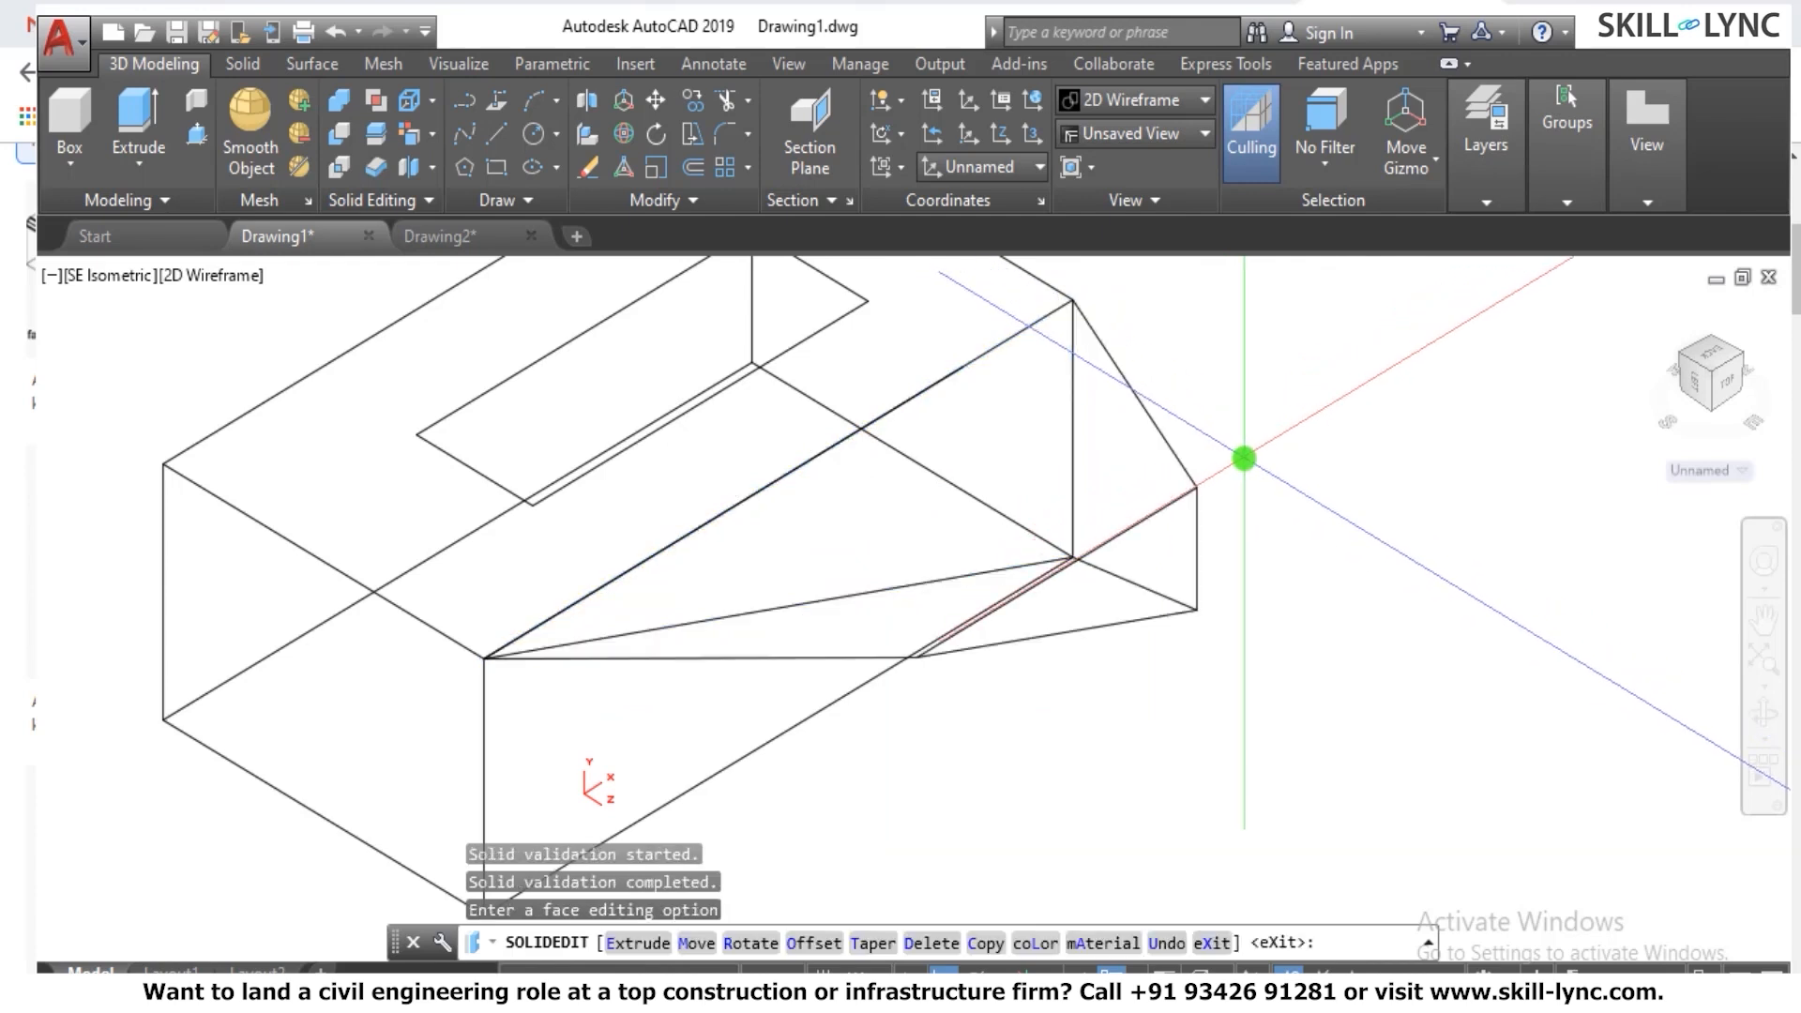
Undo the extrusion of the upper triangular face and leave the command.
key("Escape")
type("u")
key("Return")
key("Escape")
key("Escape")
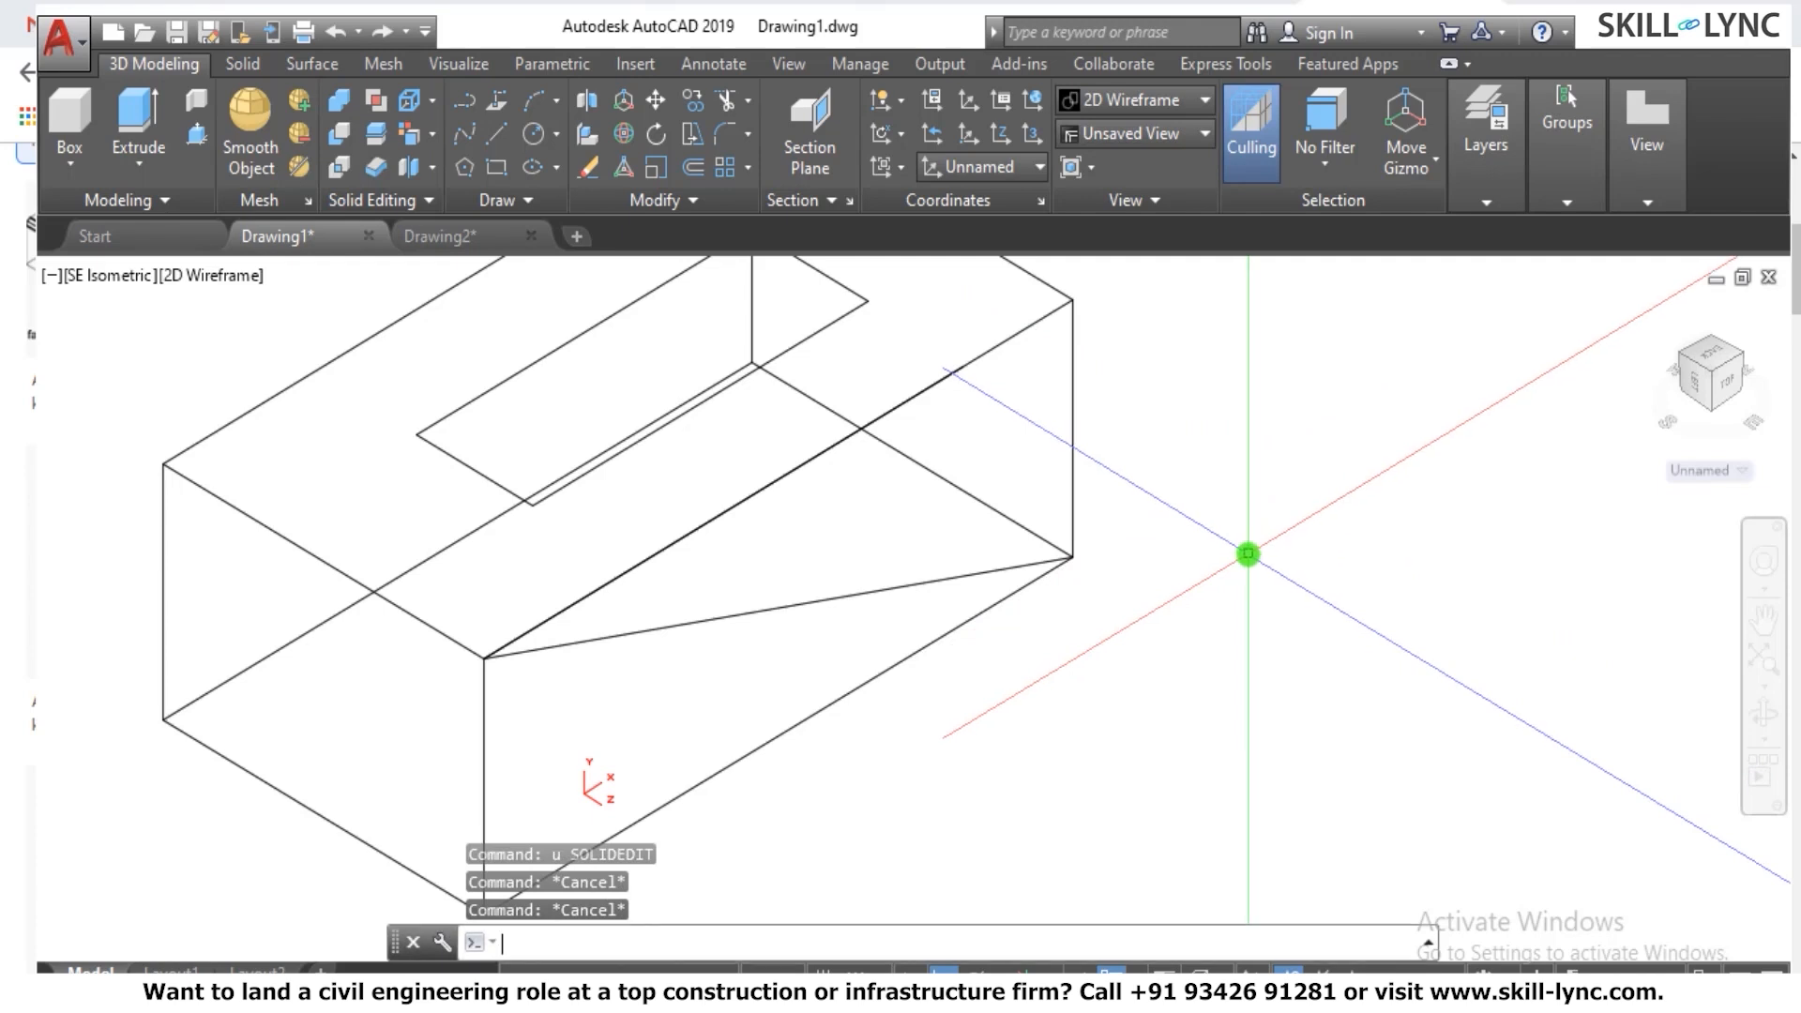
Extrude the lower triangular face of the box's long side by 500 with the default taper angle, and undo the extrusion.
type("solidedit")
key("Return")
type("f")
key("Return")
type("e")
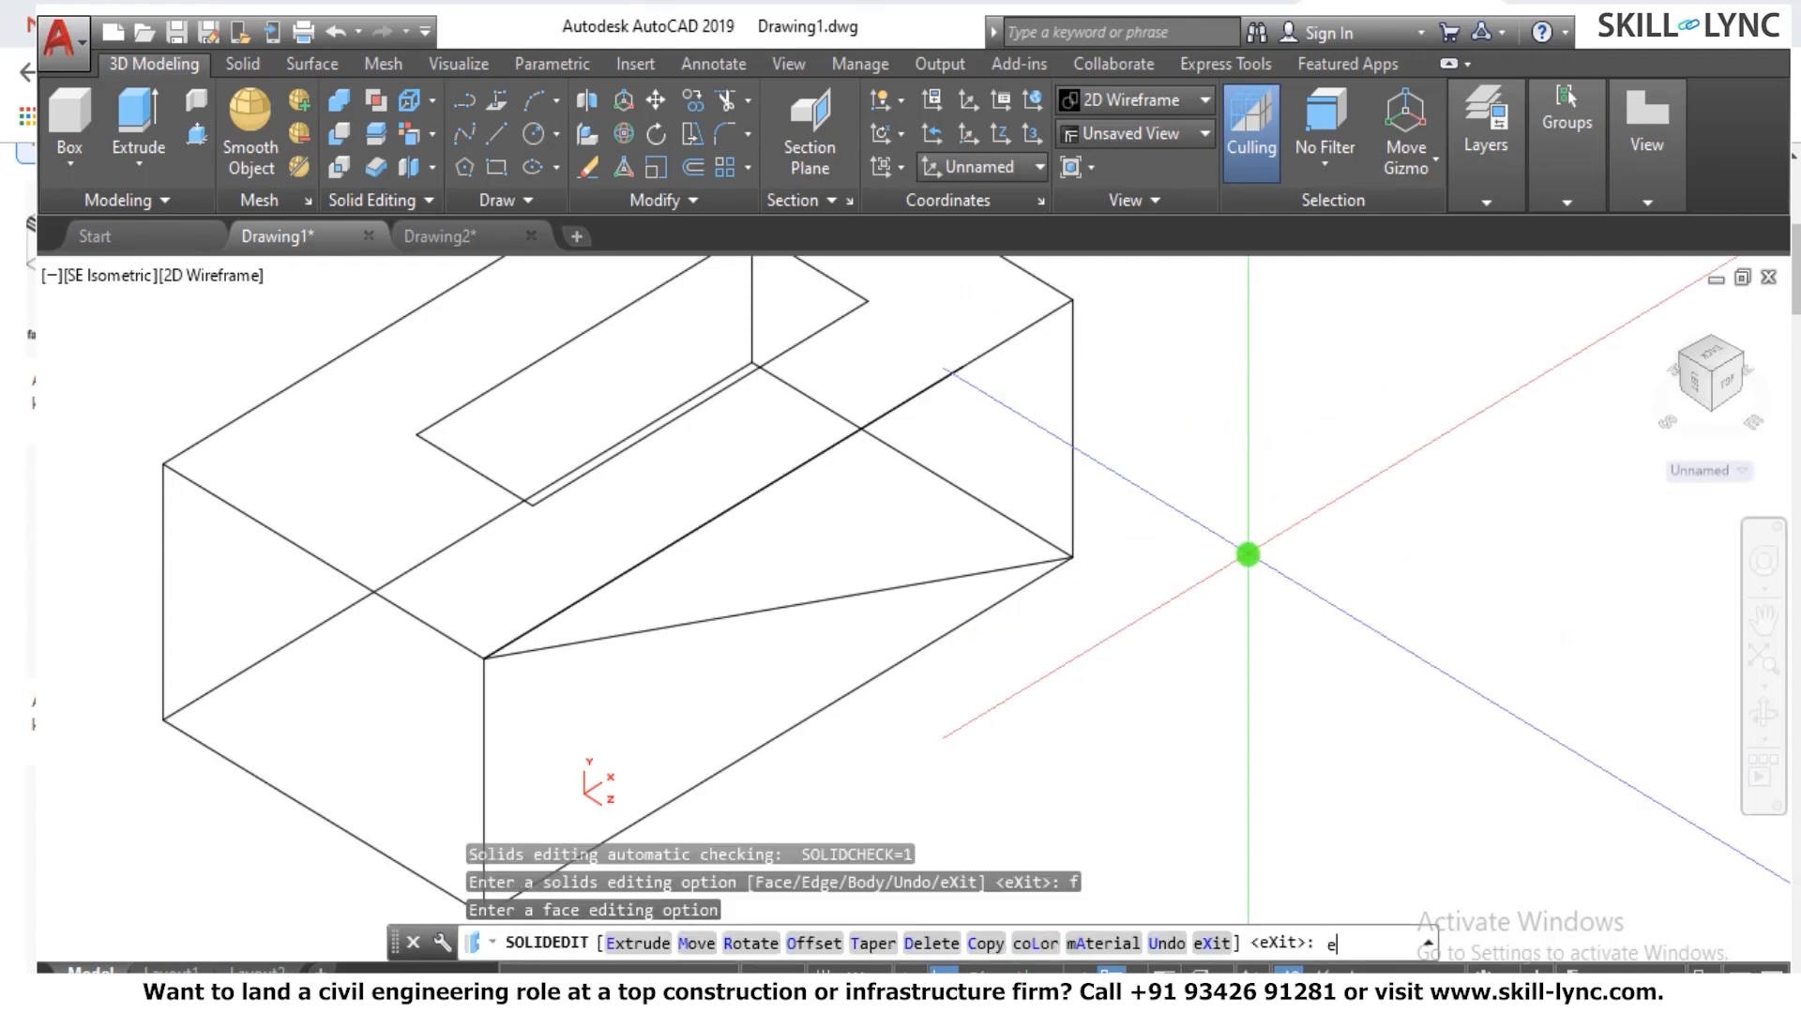
key("Return")
left_click(648, 708)
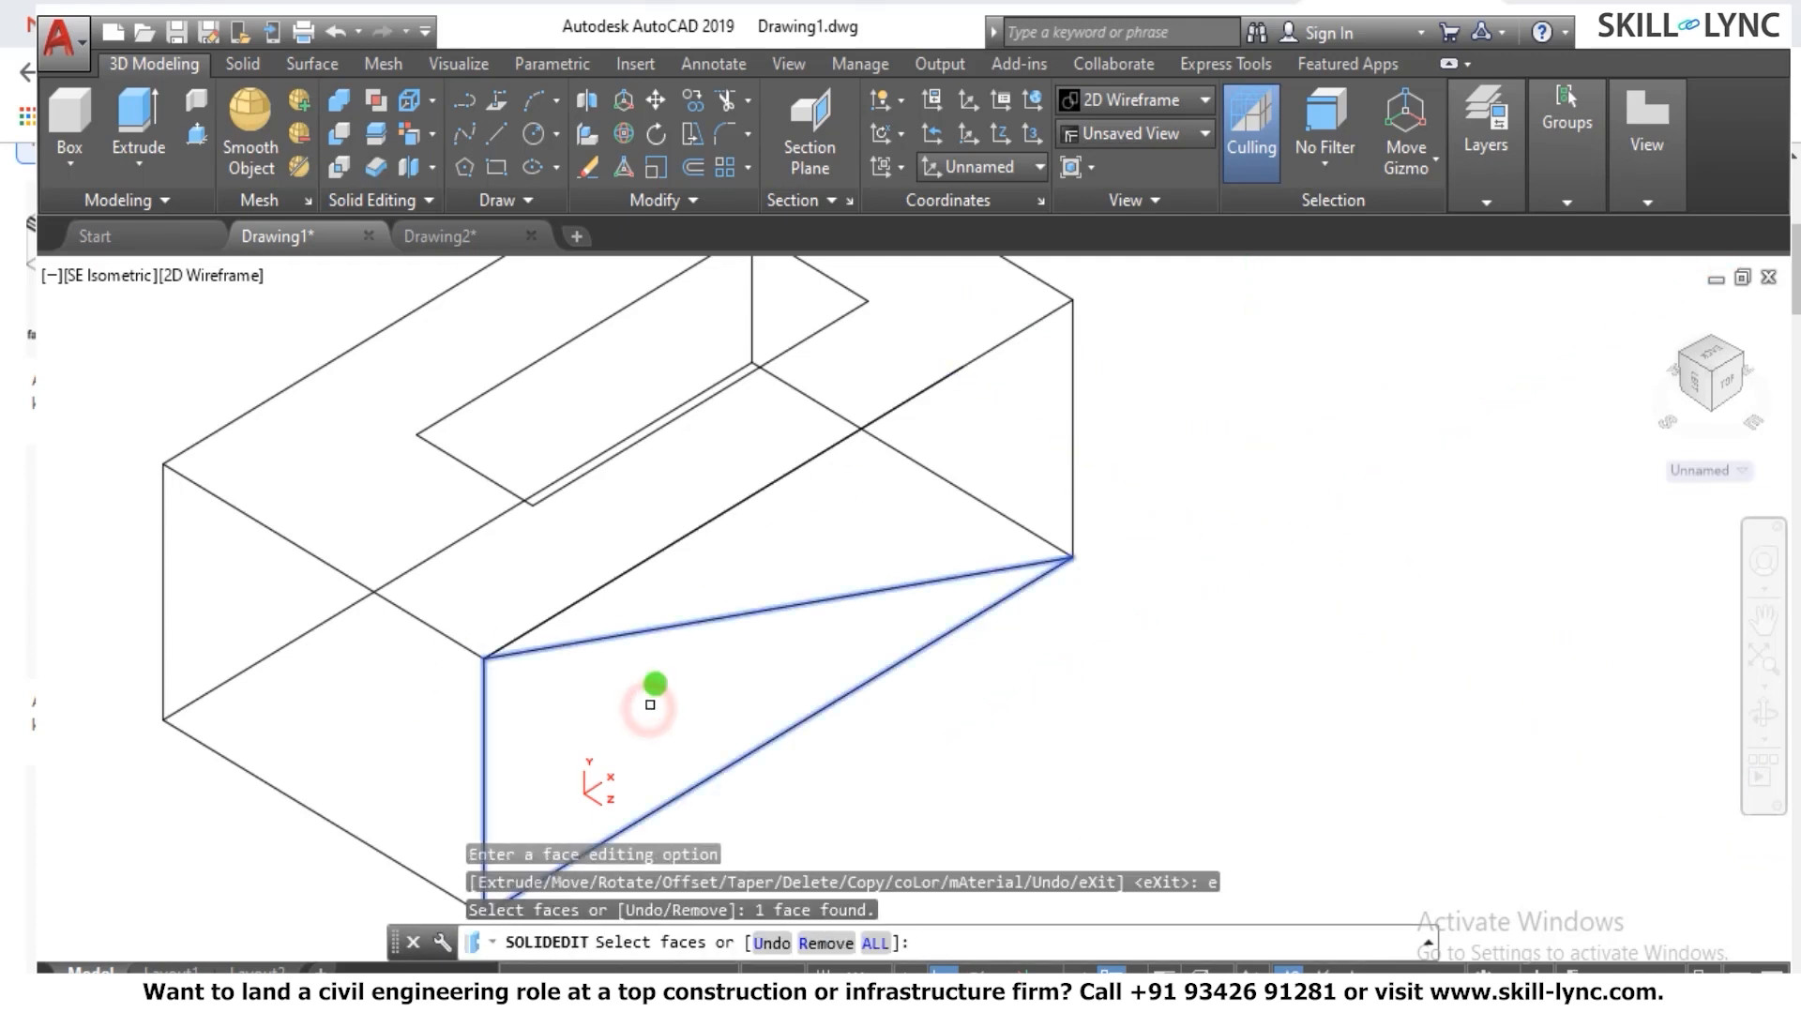
scroll(728, 709, "down", 2)
key("Return")
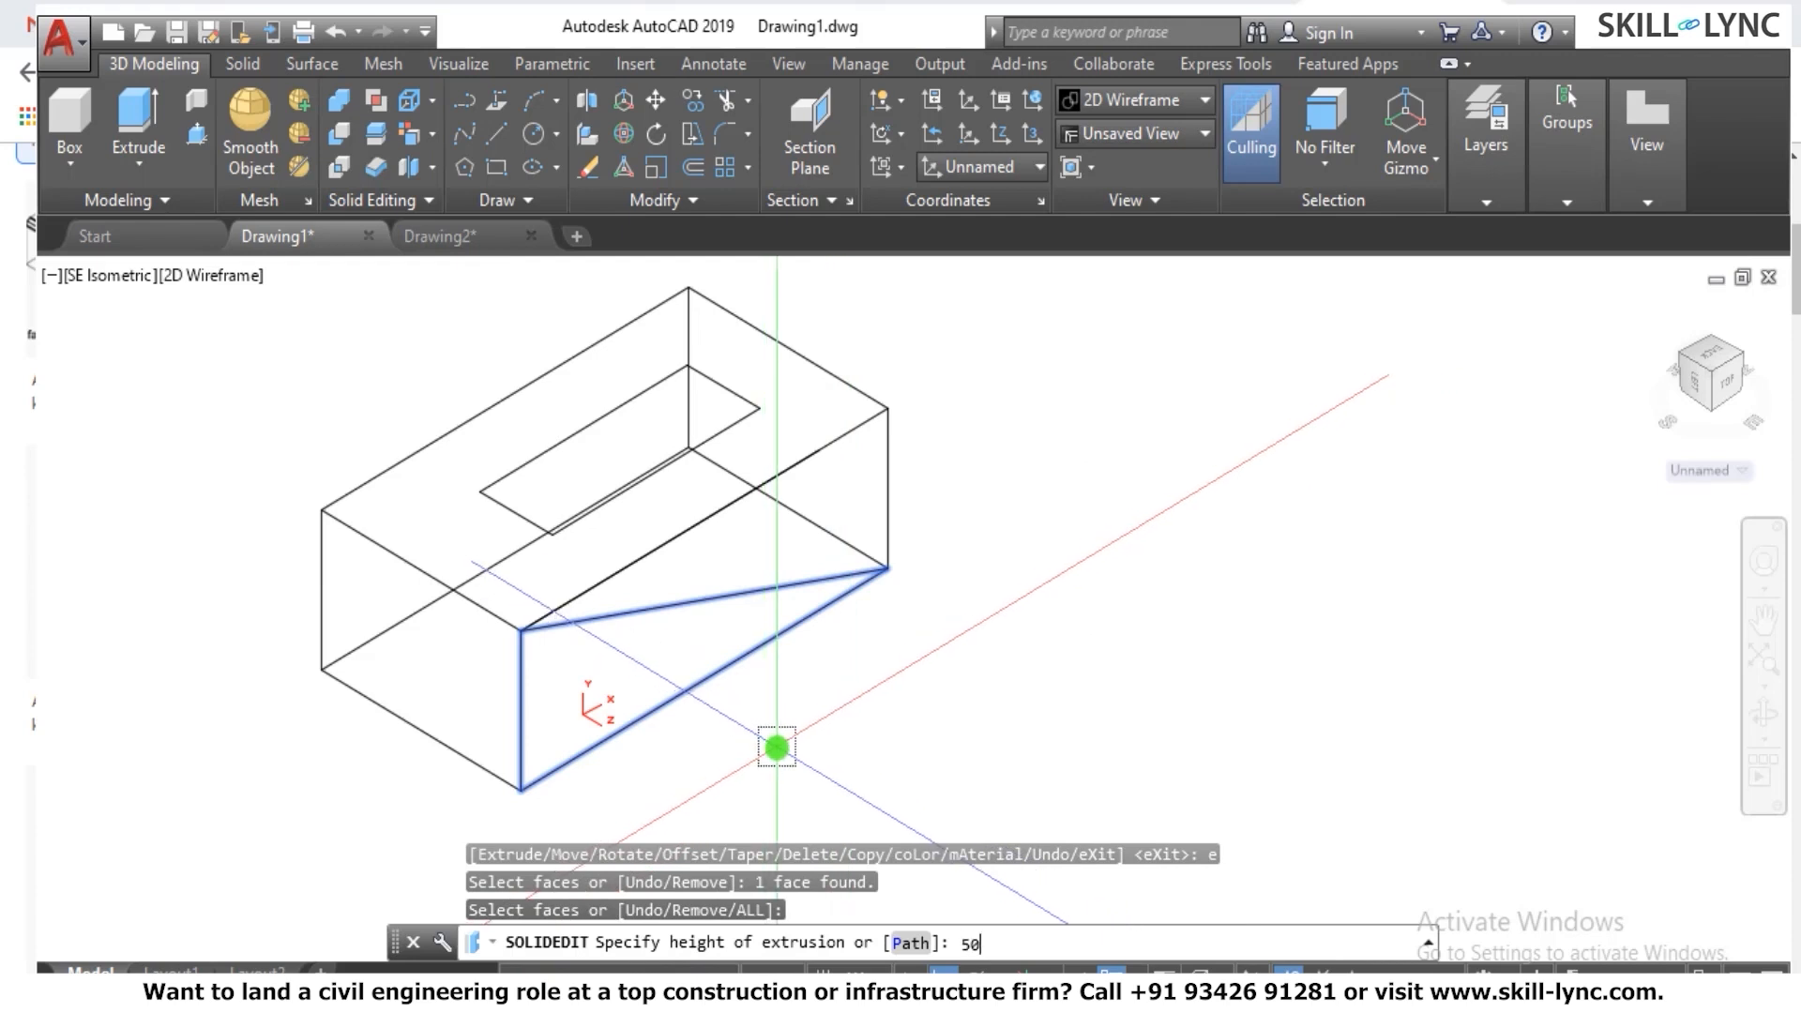
type("500")
key("Return")
key("Return")
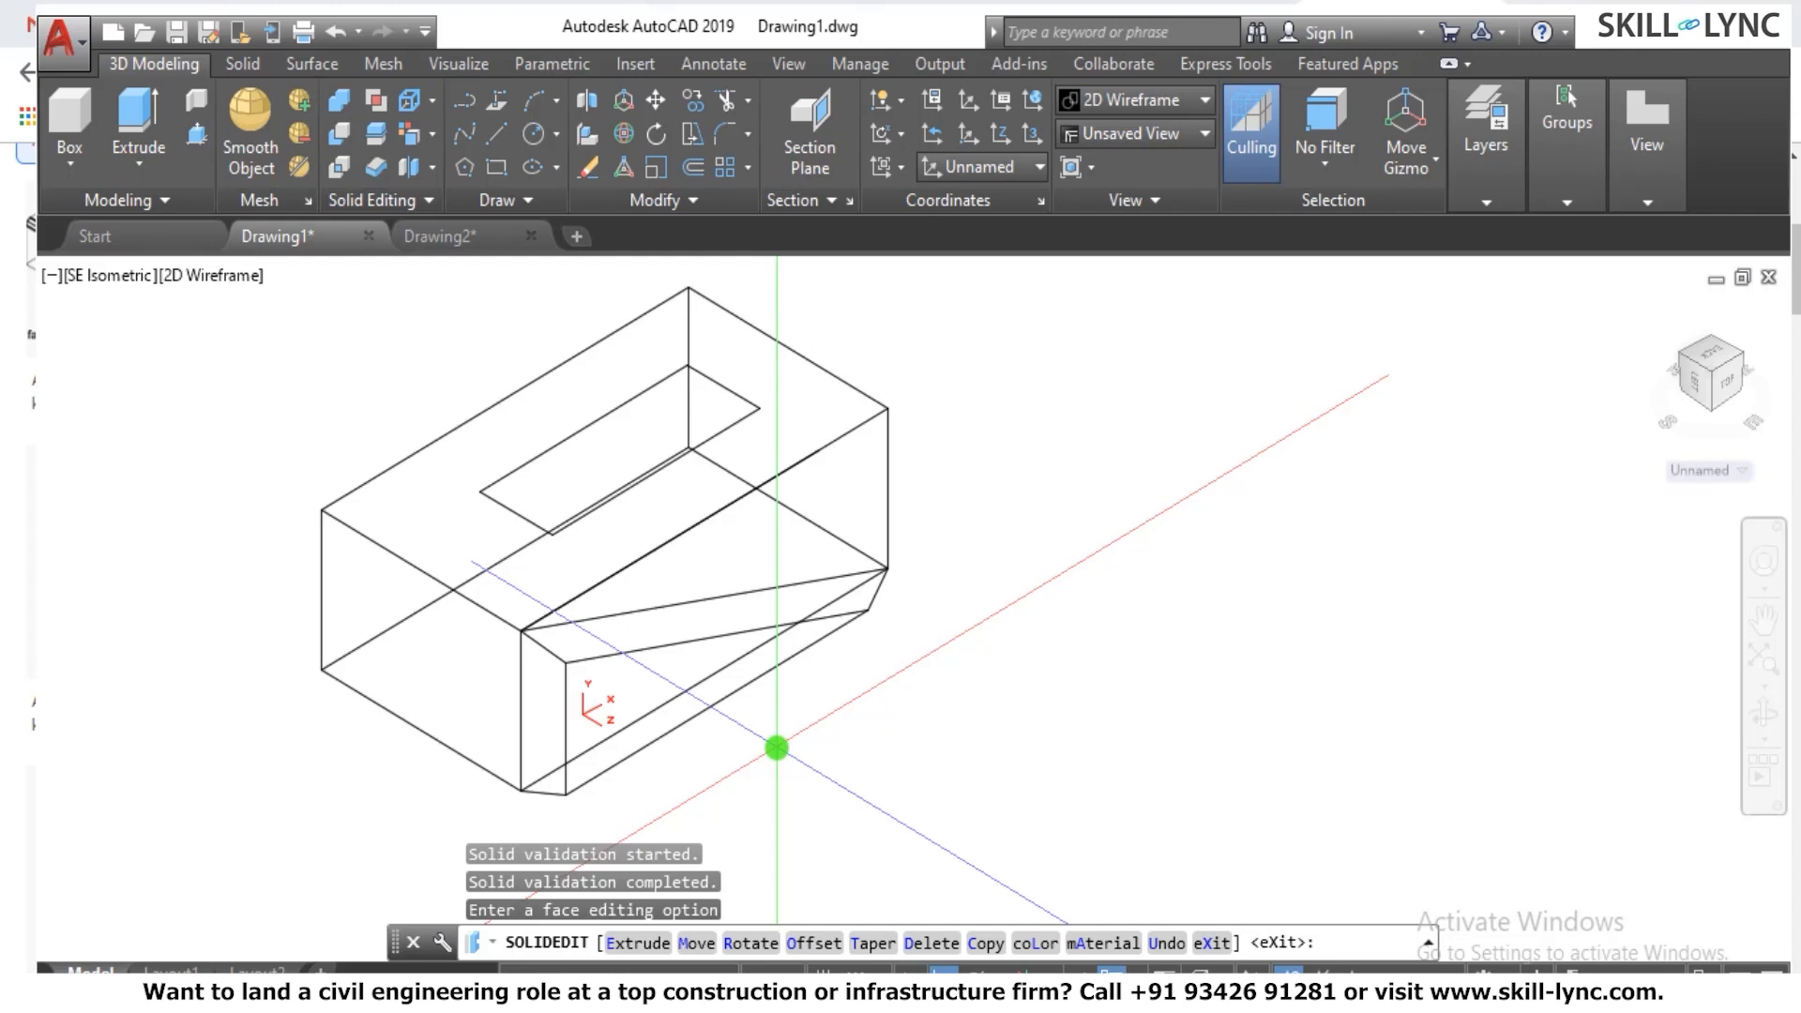
type("u")
key("Return")
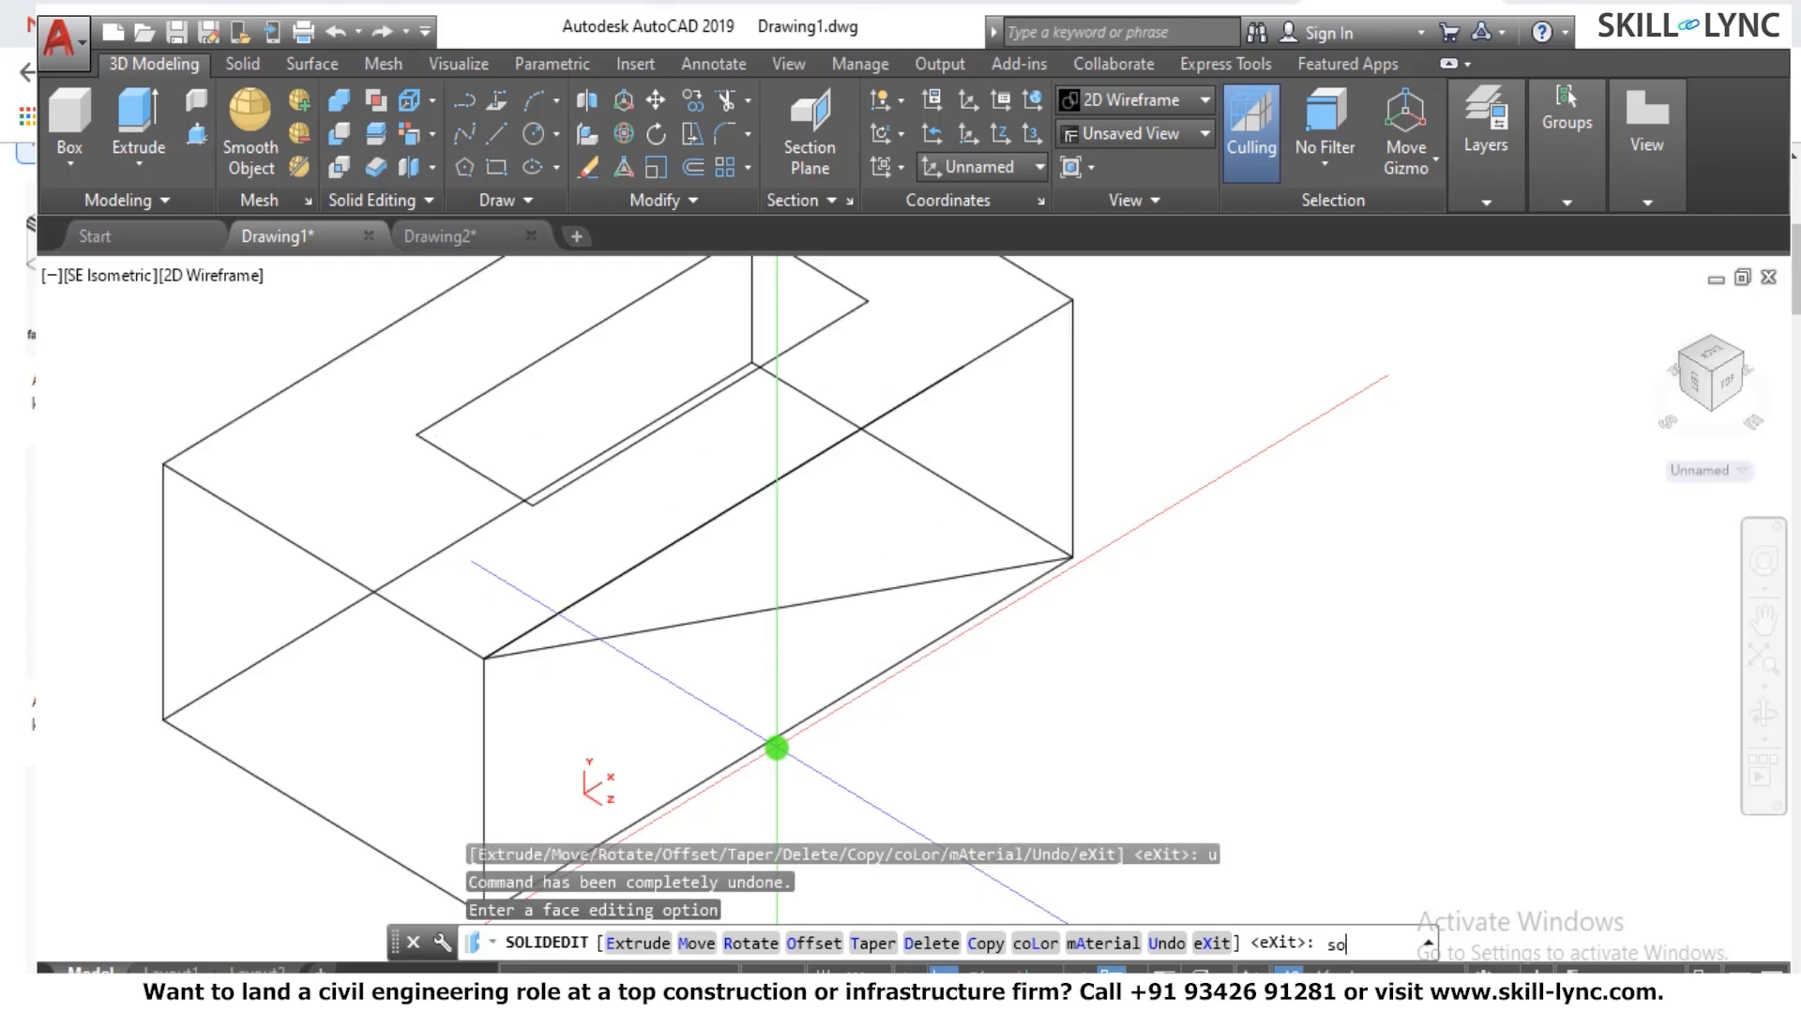
Extrude the lower triangular face of the box's long side by 500 with a taper angle of 0.
type("solidedit")
key("Return")
type("e")
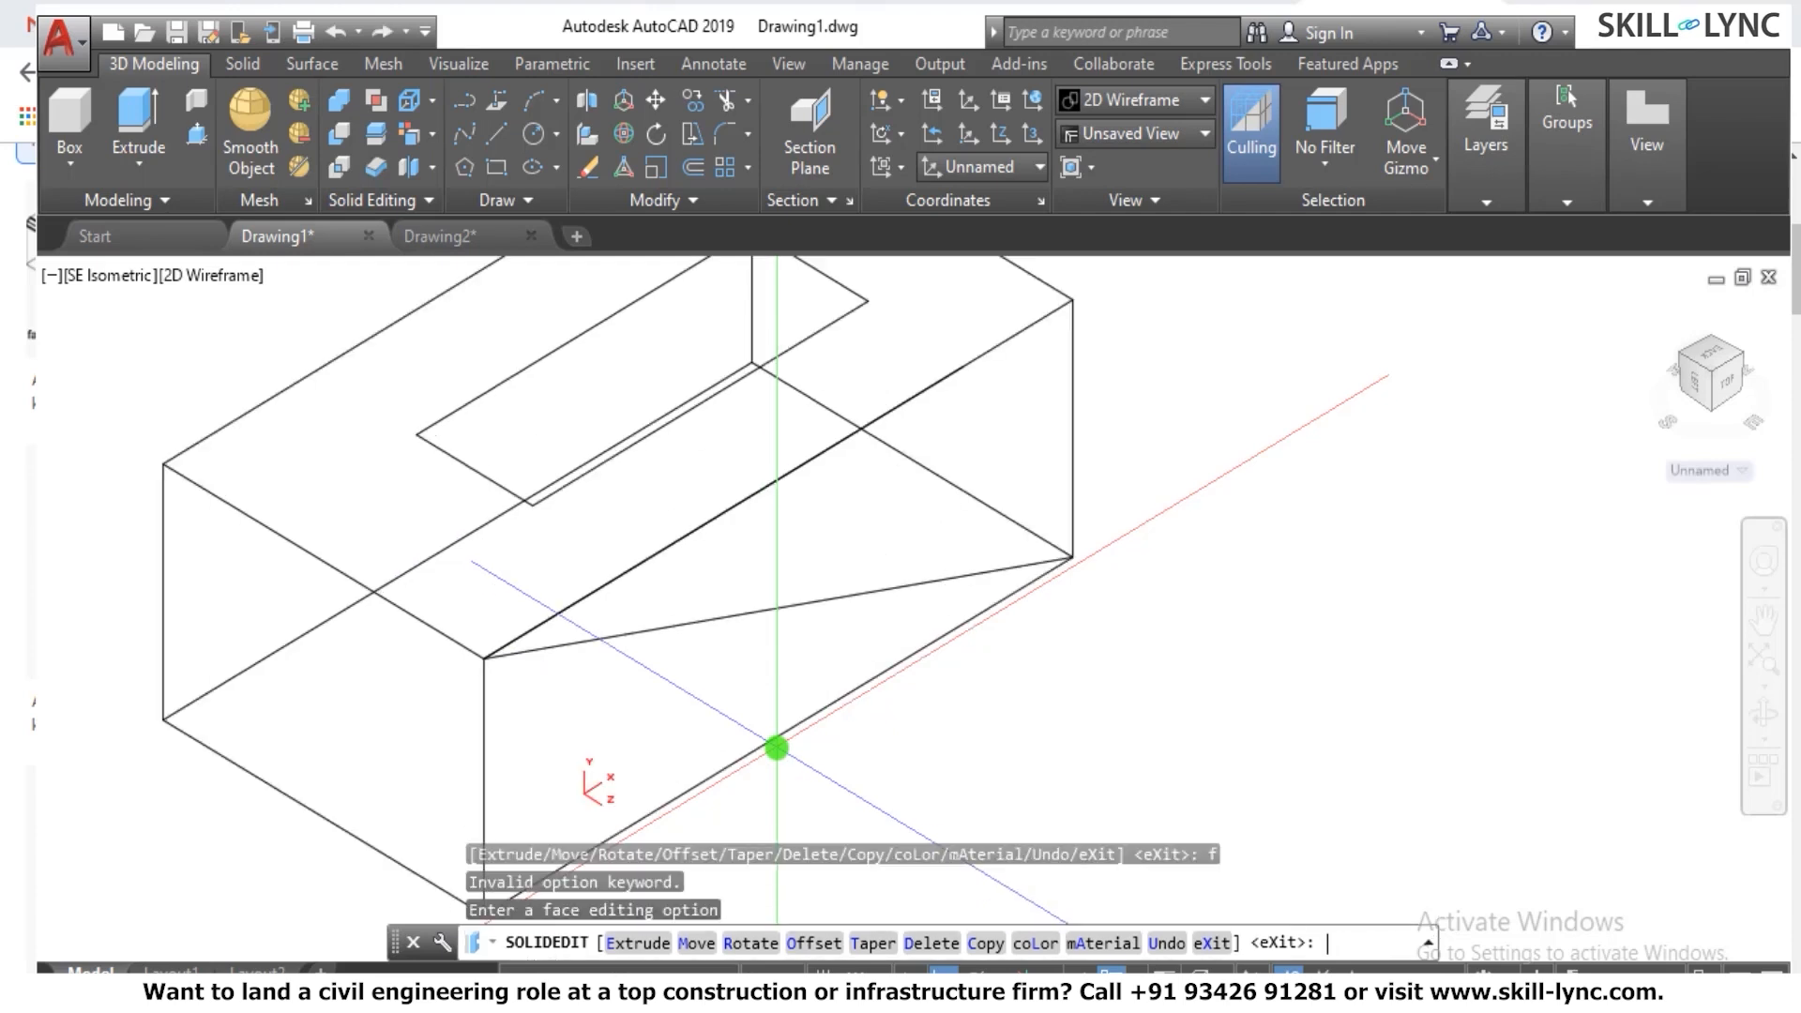
key("Return")
left_click(742, 674)
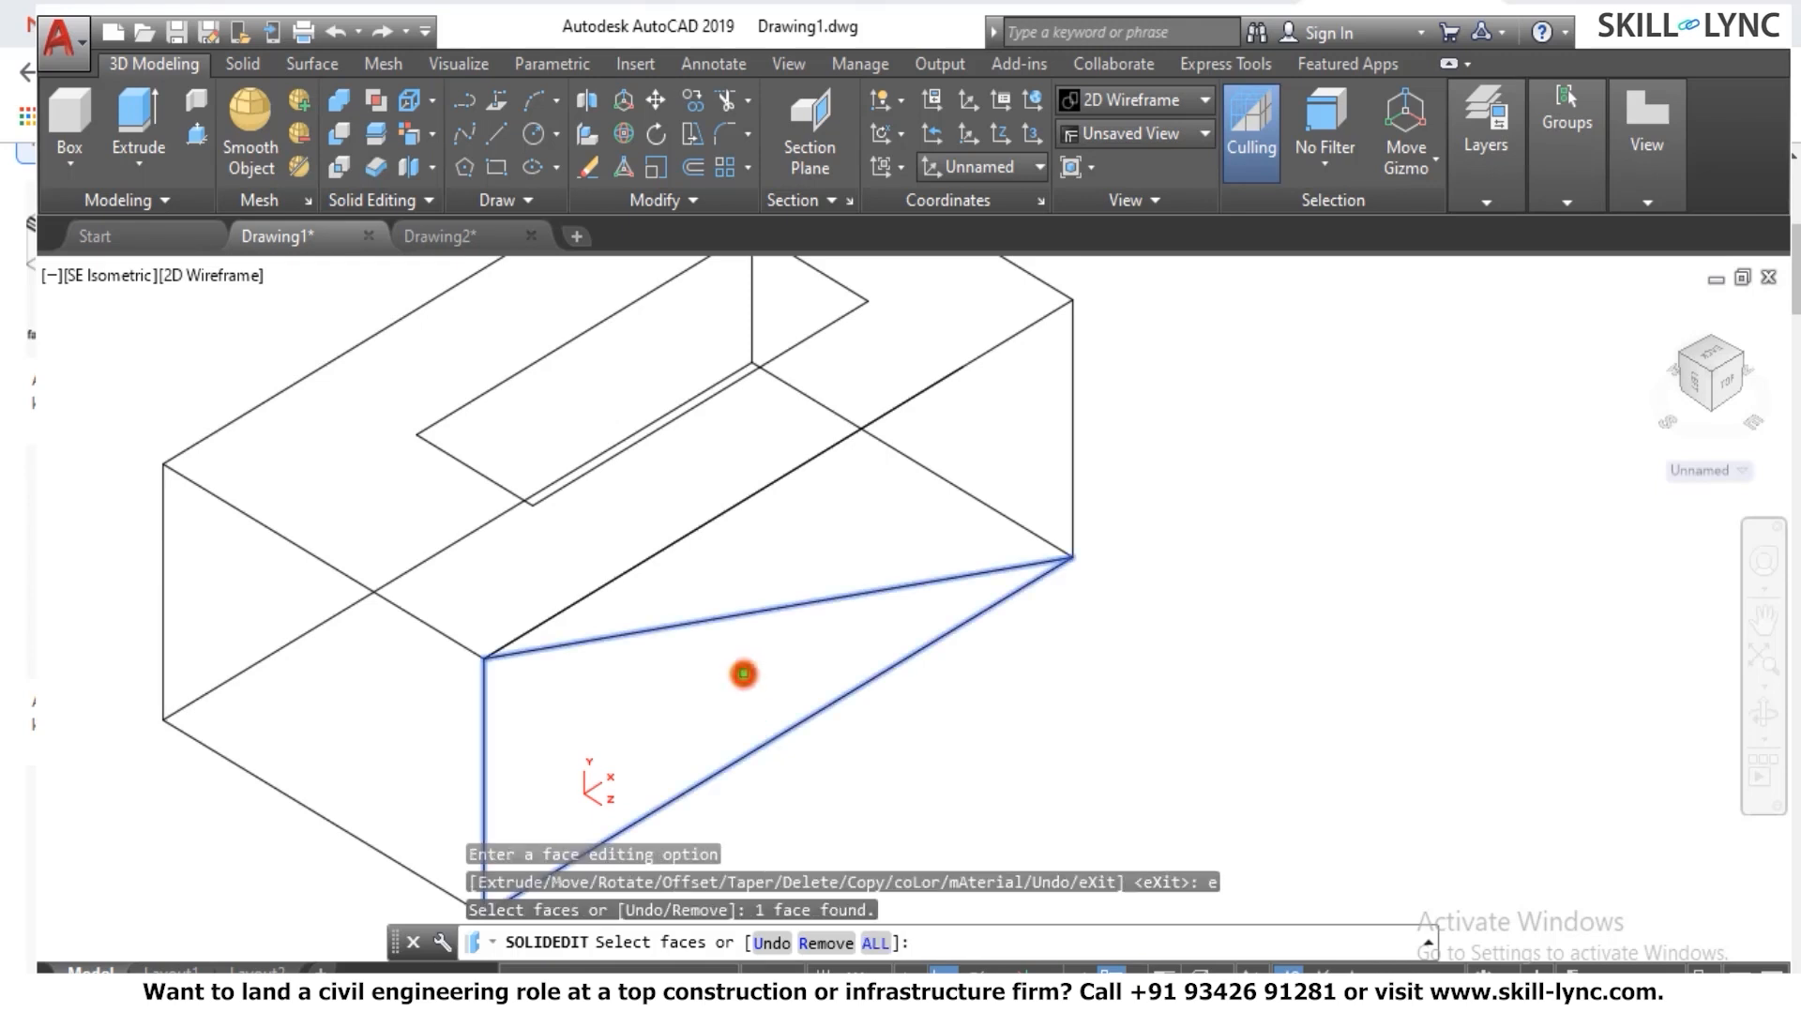
key("Return")
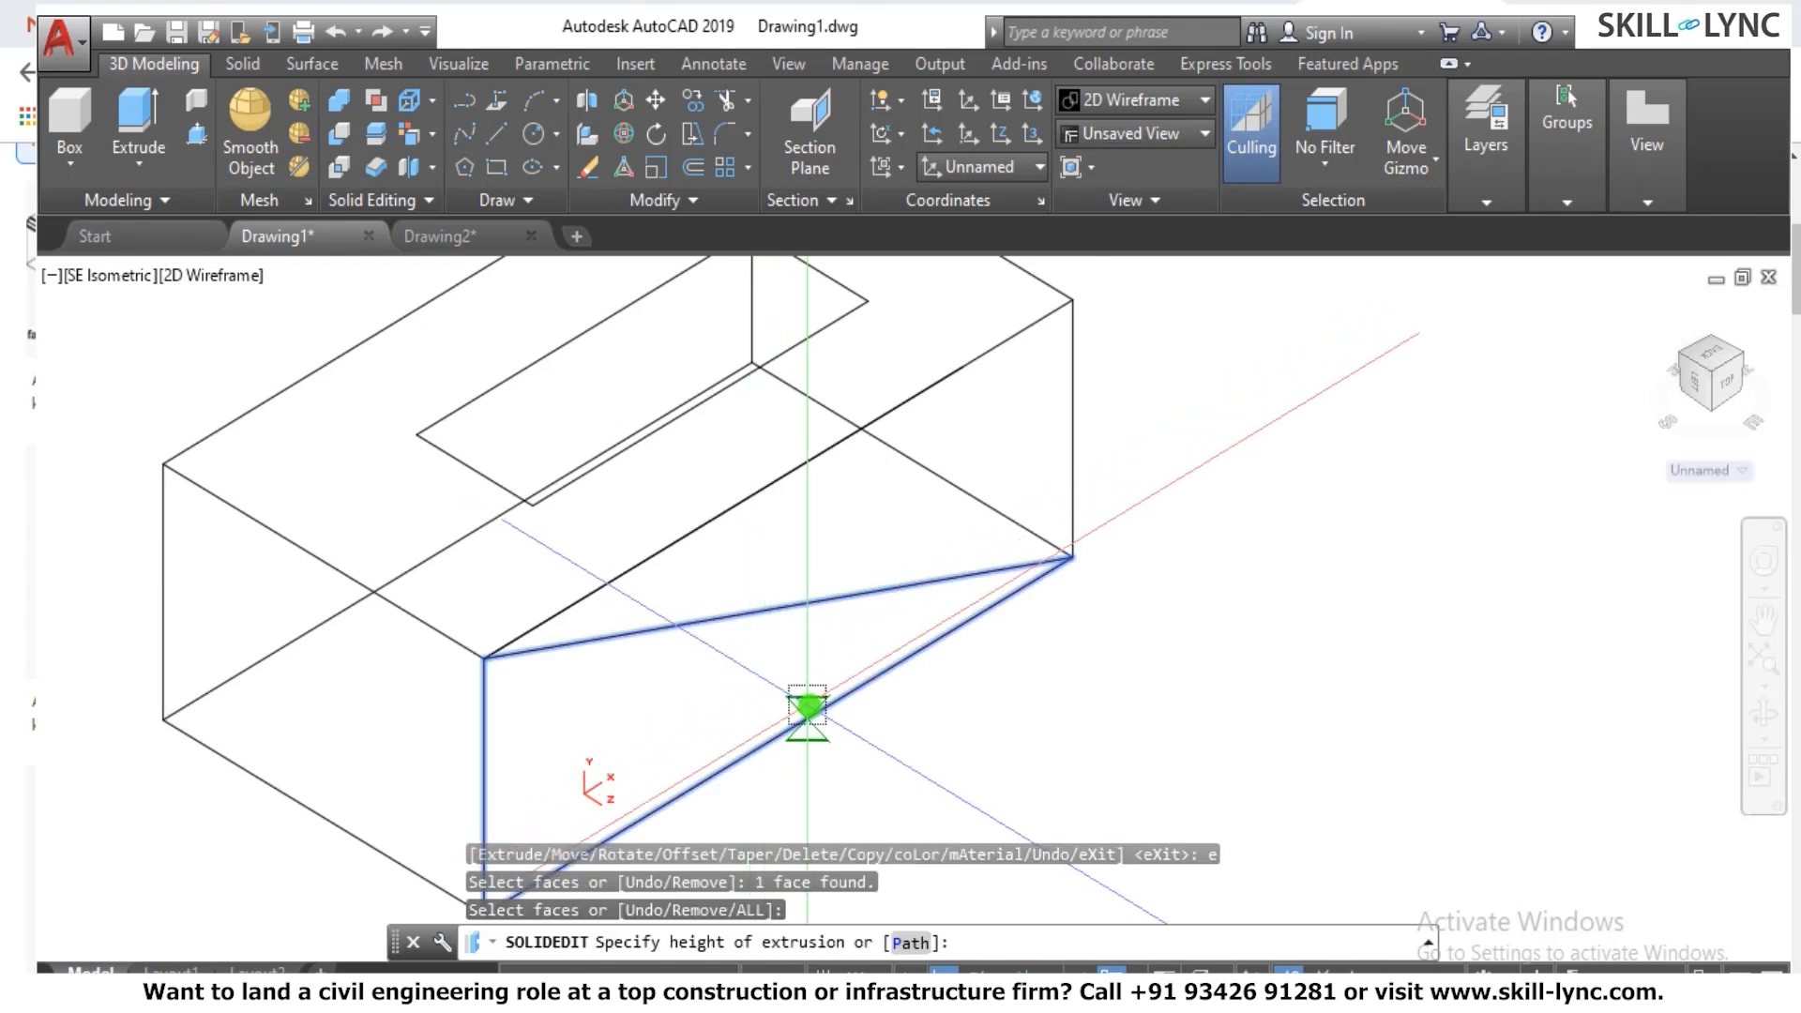
key("Return")
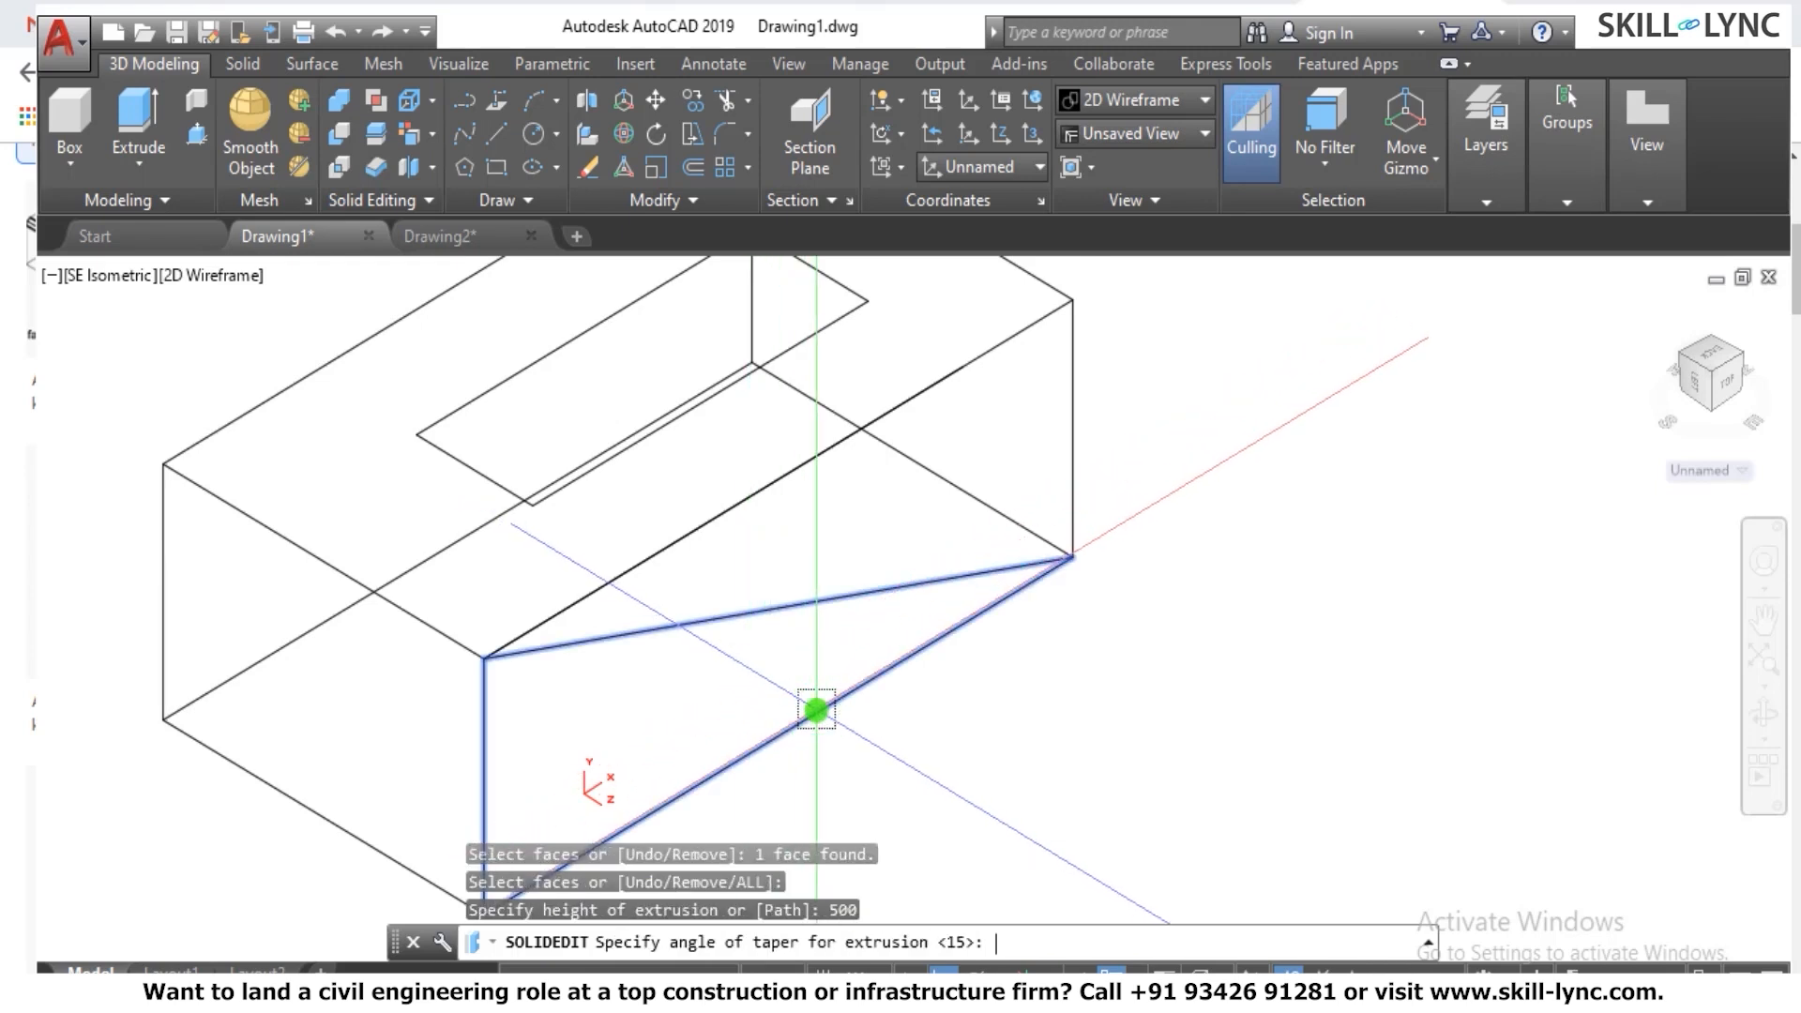
type("0")
key("Return")
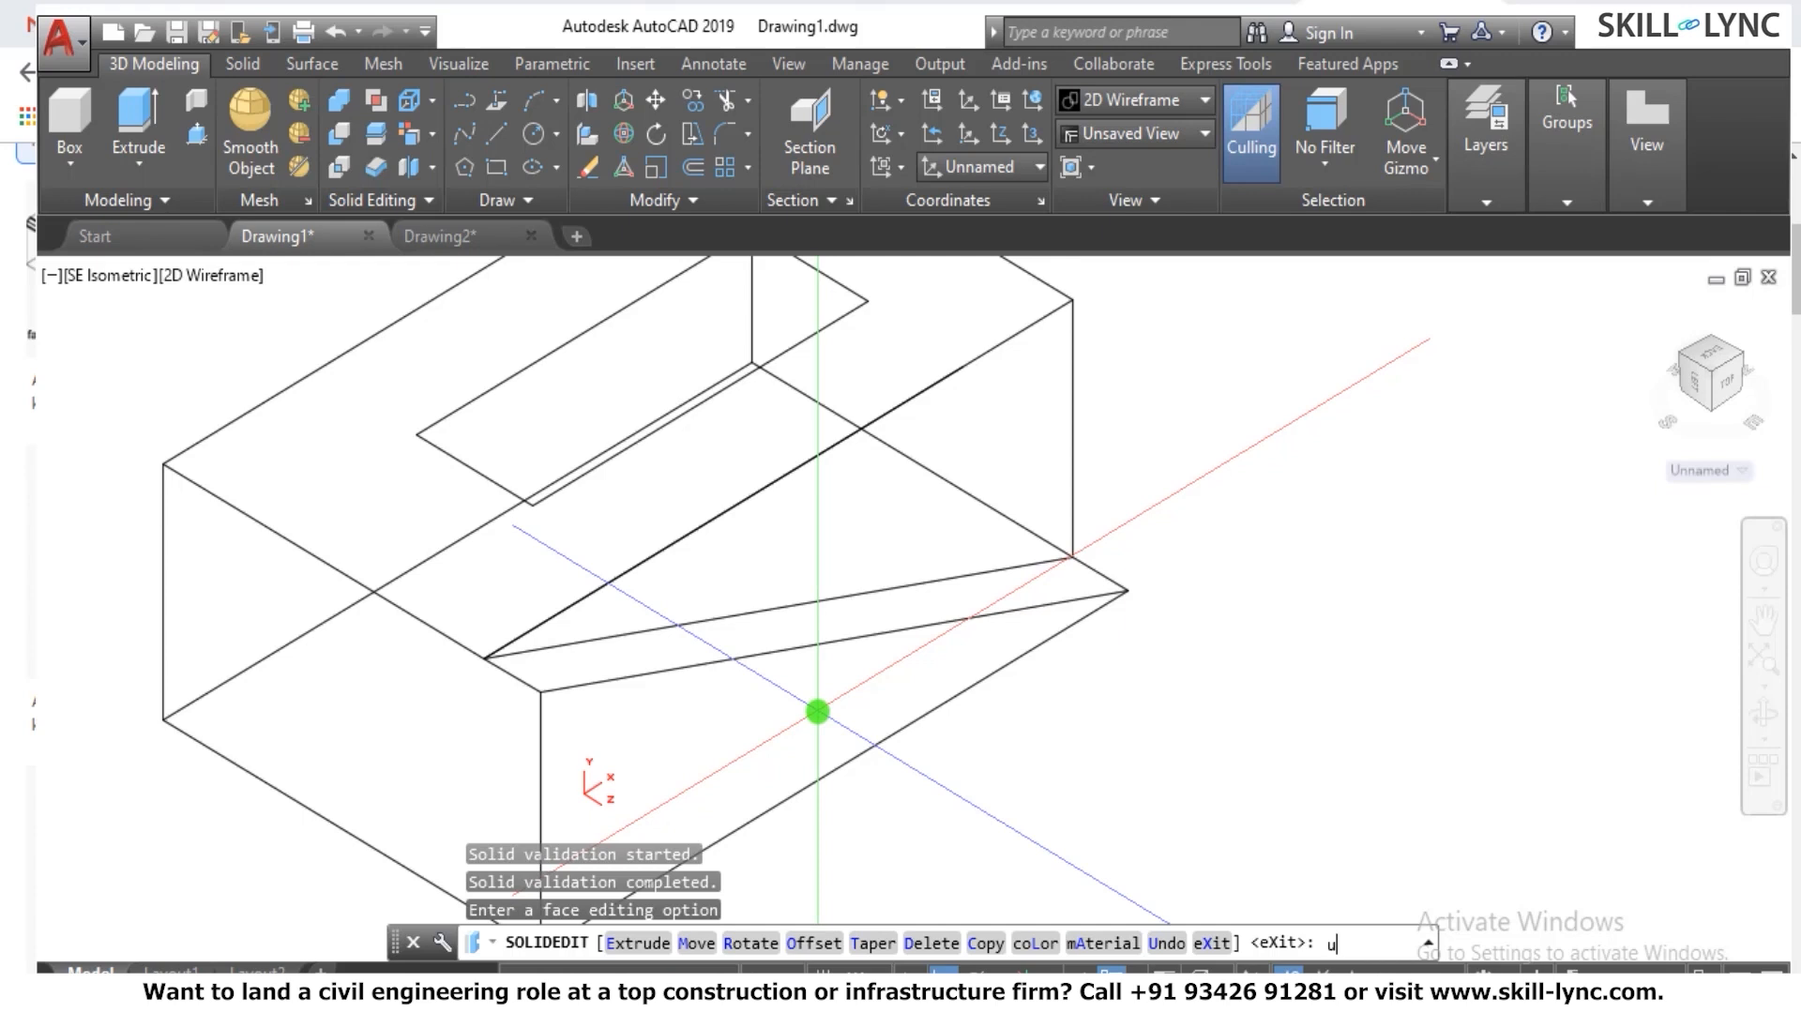
Undo the extrusion of the lower triangular face and leave the solid editing command.
type("u")
key("Return")
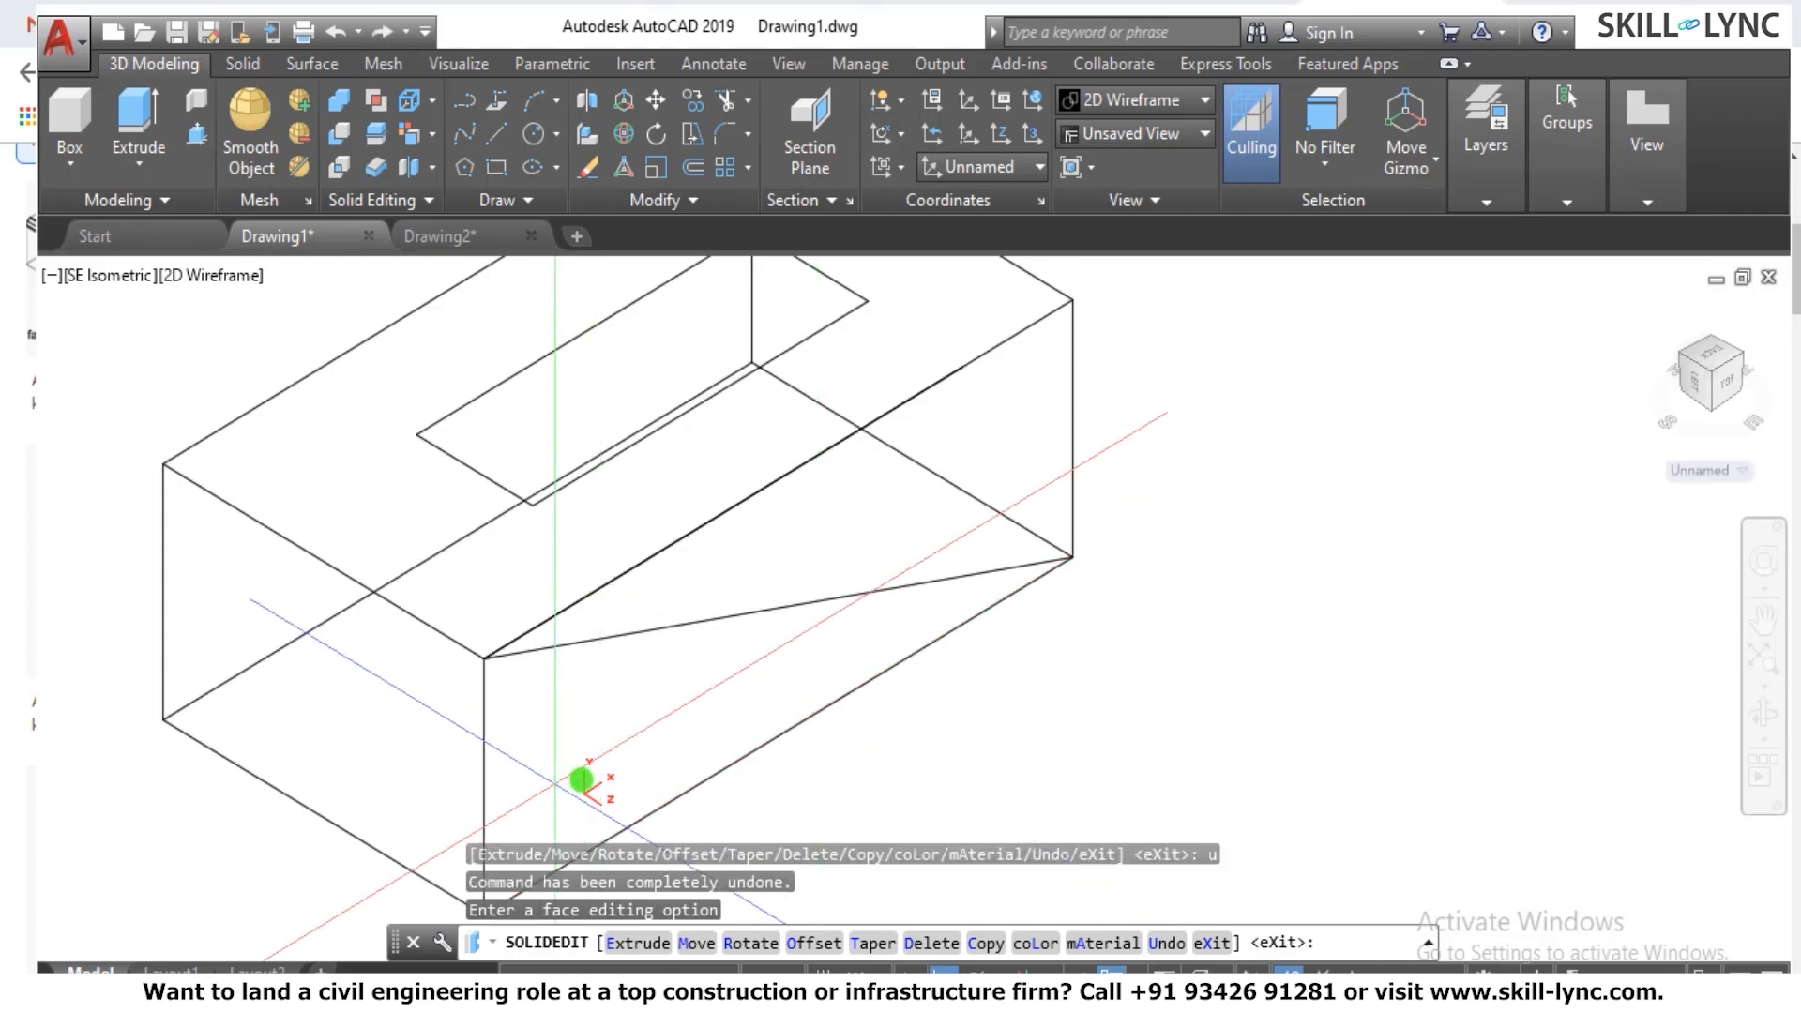
scroll(586, 775, "down", 3)
scroll(374, 808, "up", 4)
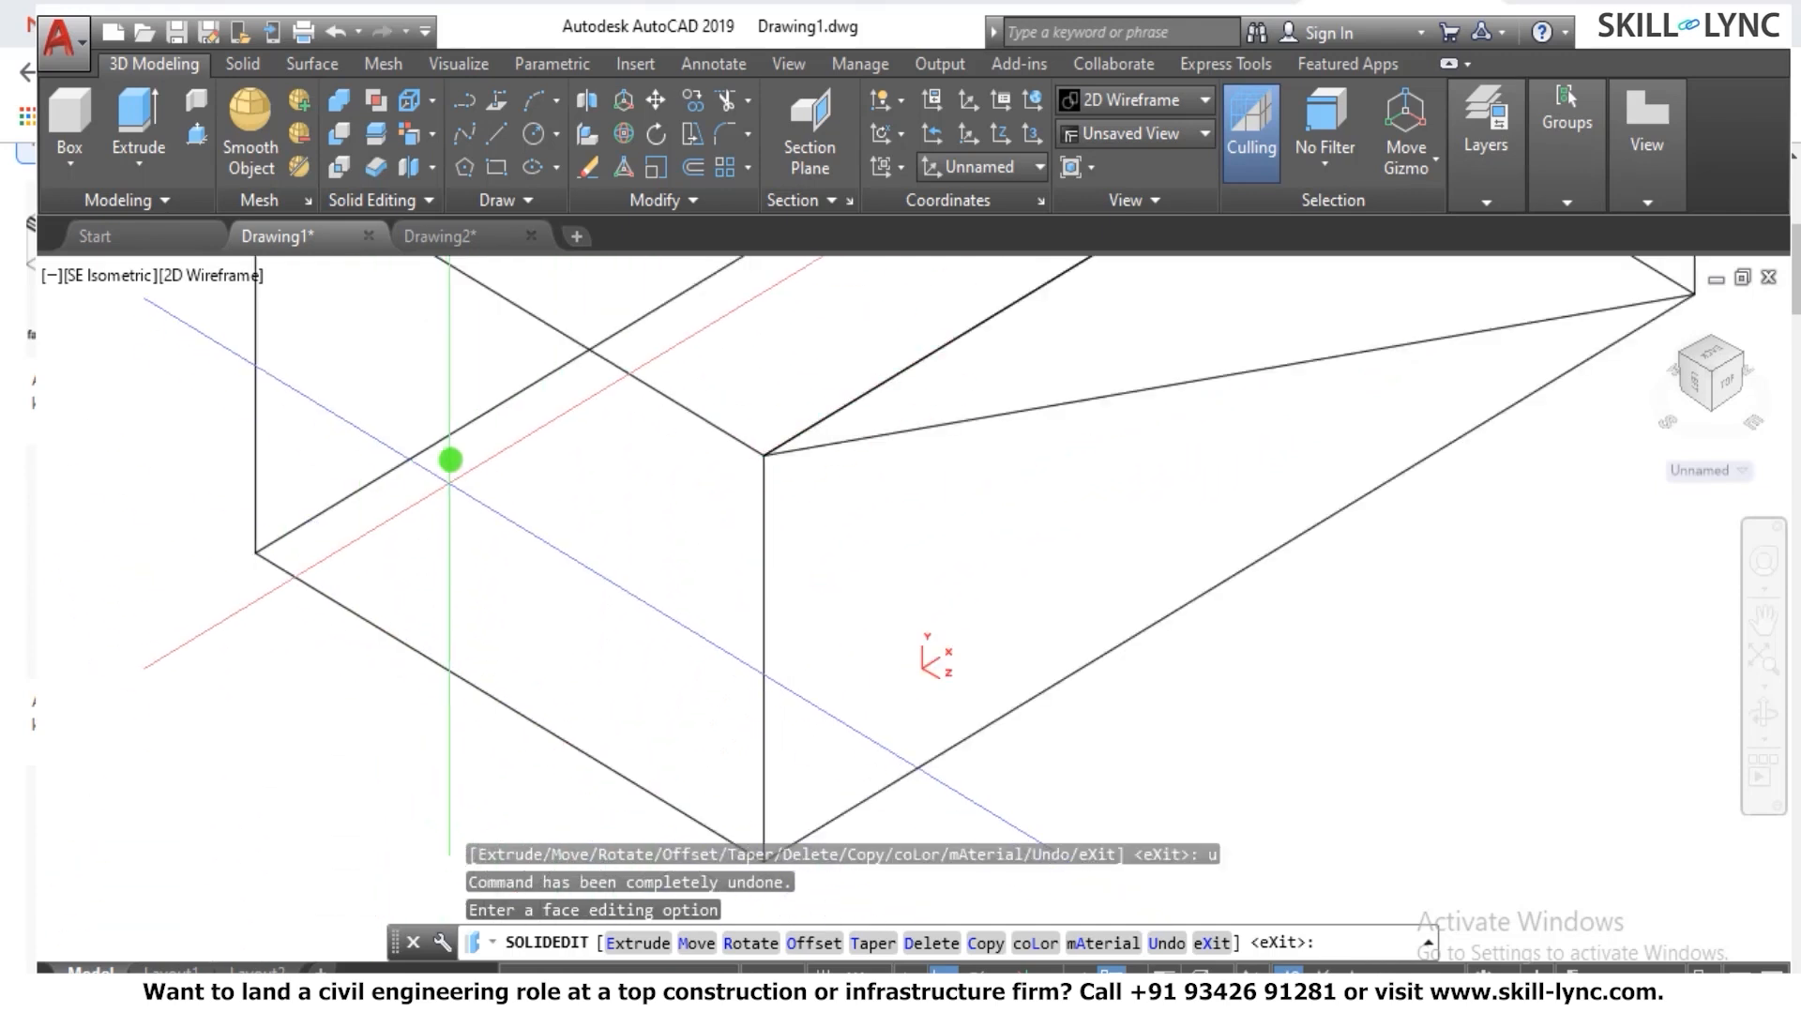
scroll(384, 572, "down", 2)
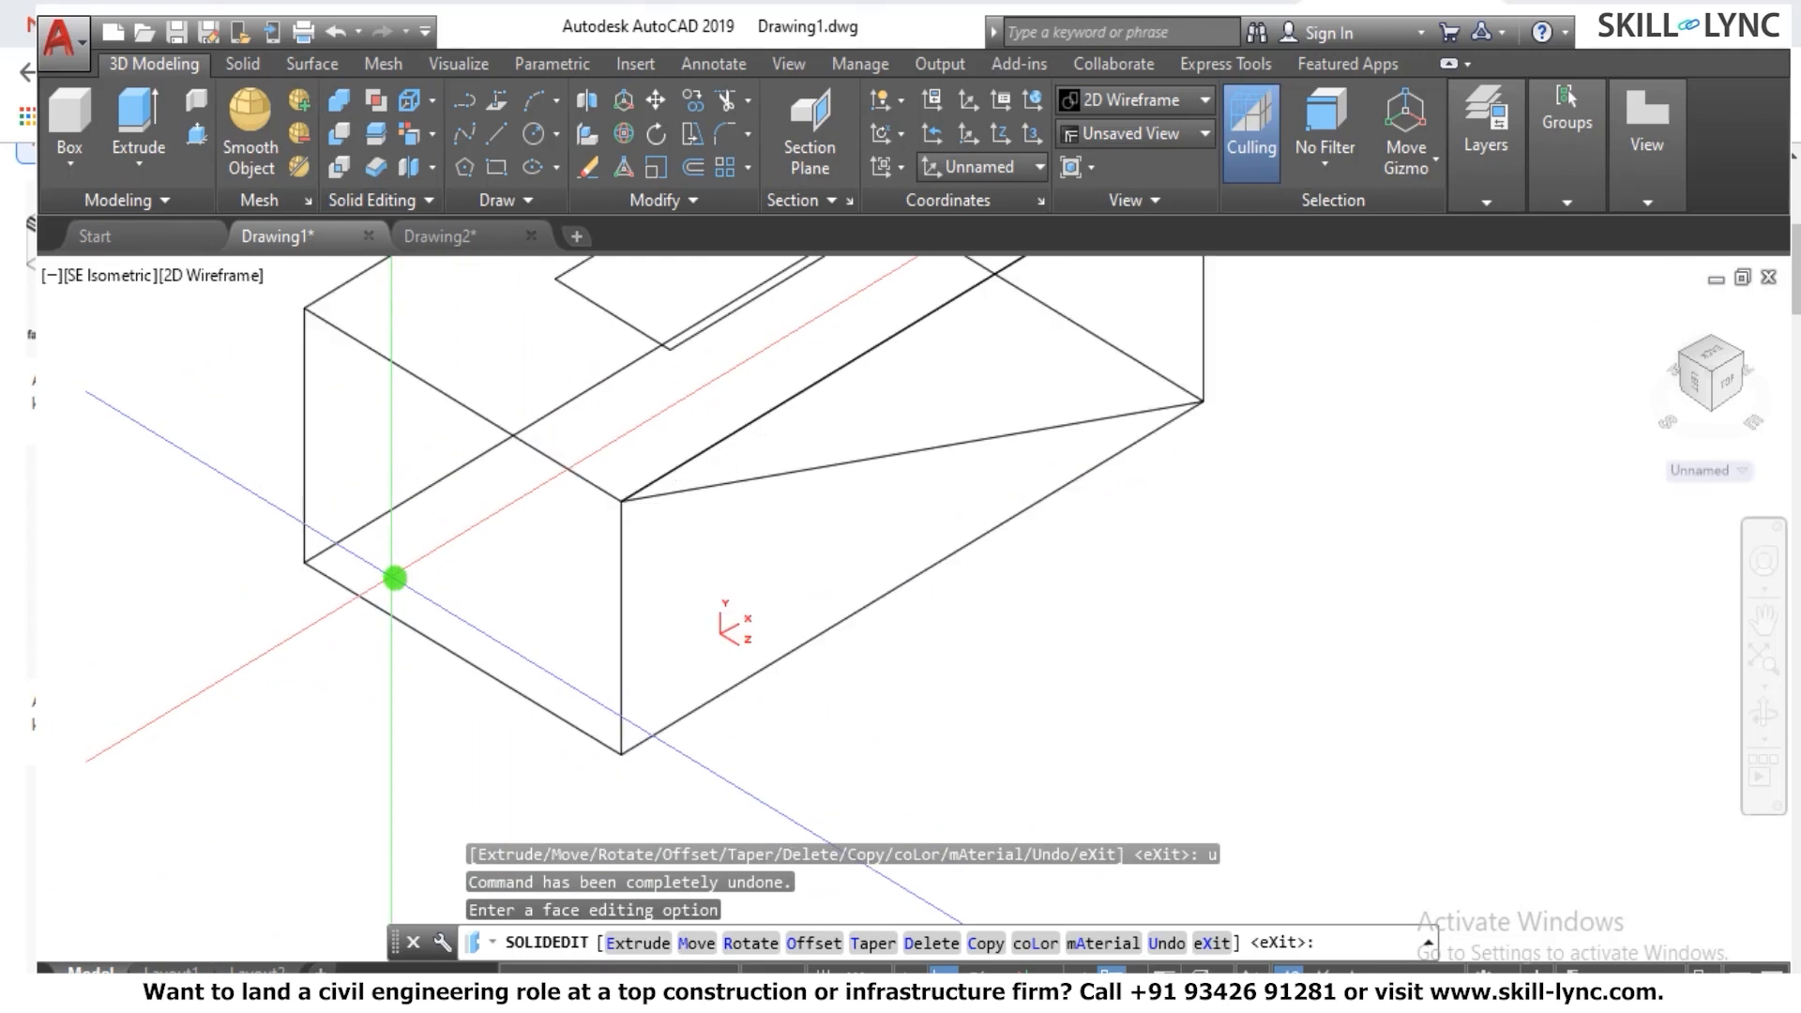
key("Escape")
key("Escape")
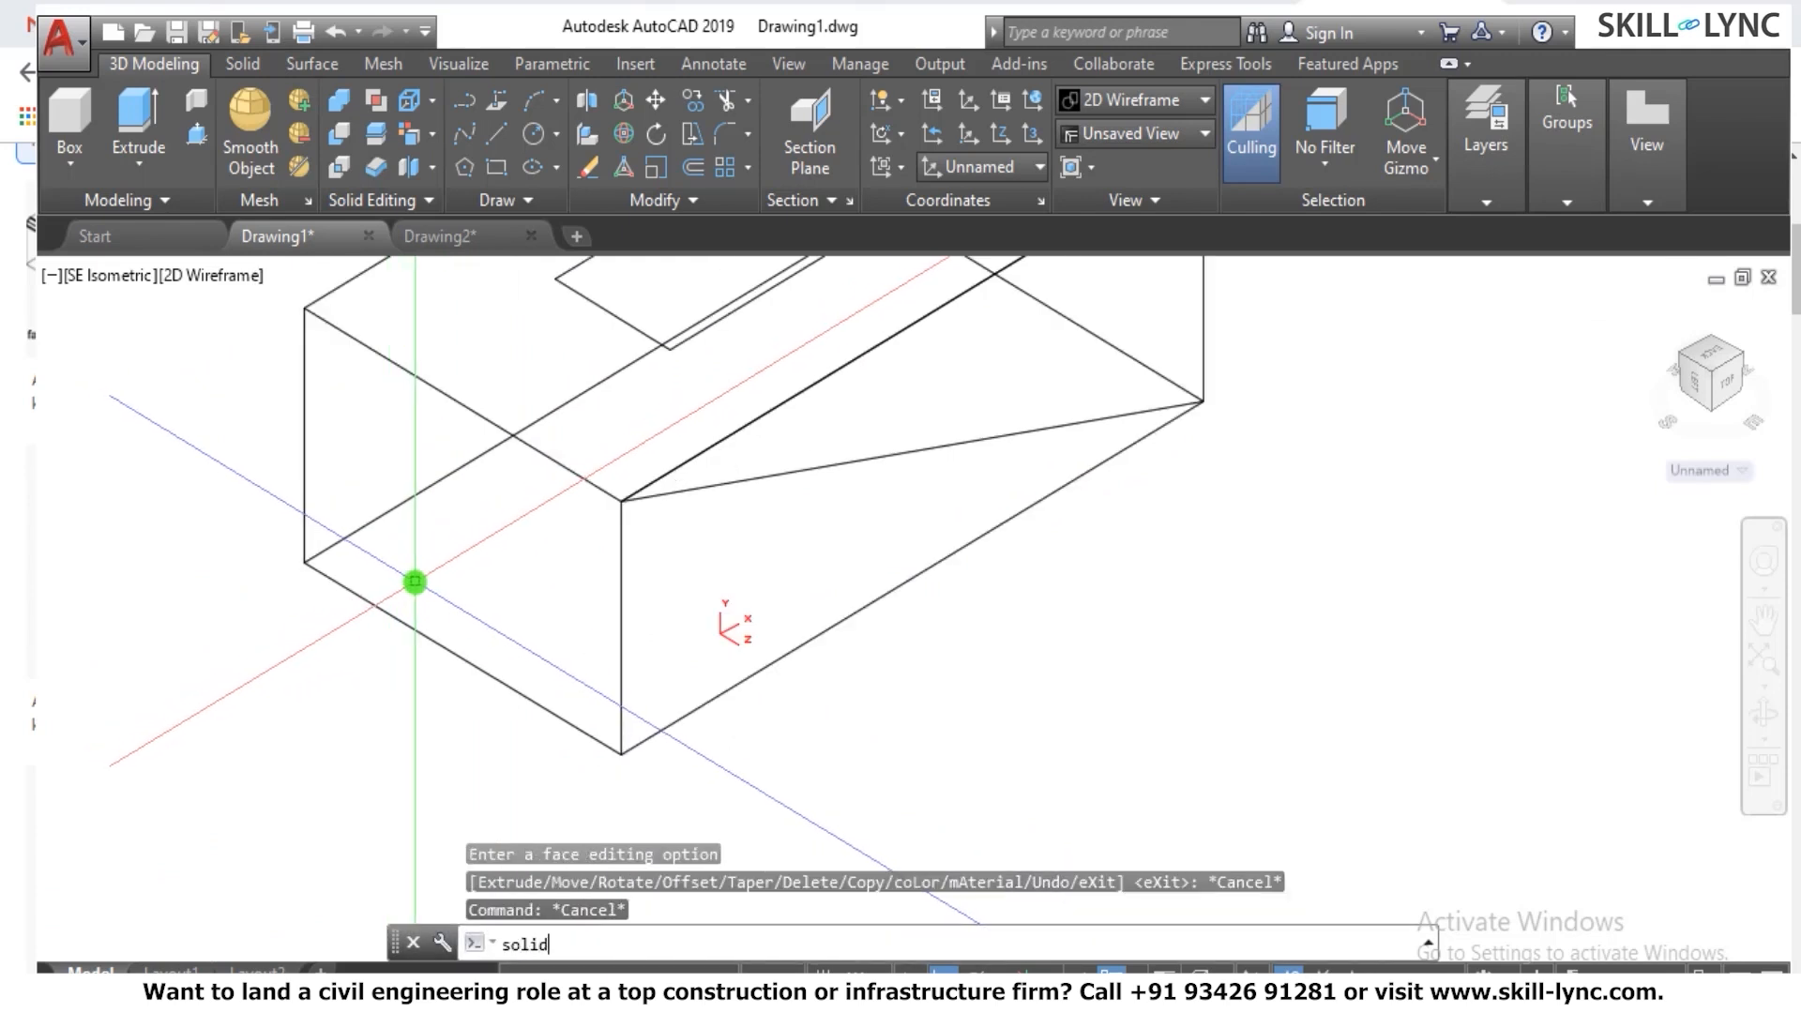
Align the UCS to the box's rectangular end face using the UCS Face option.
type("ucs")
key("Return")
type("f")
key("Return")
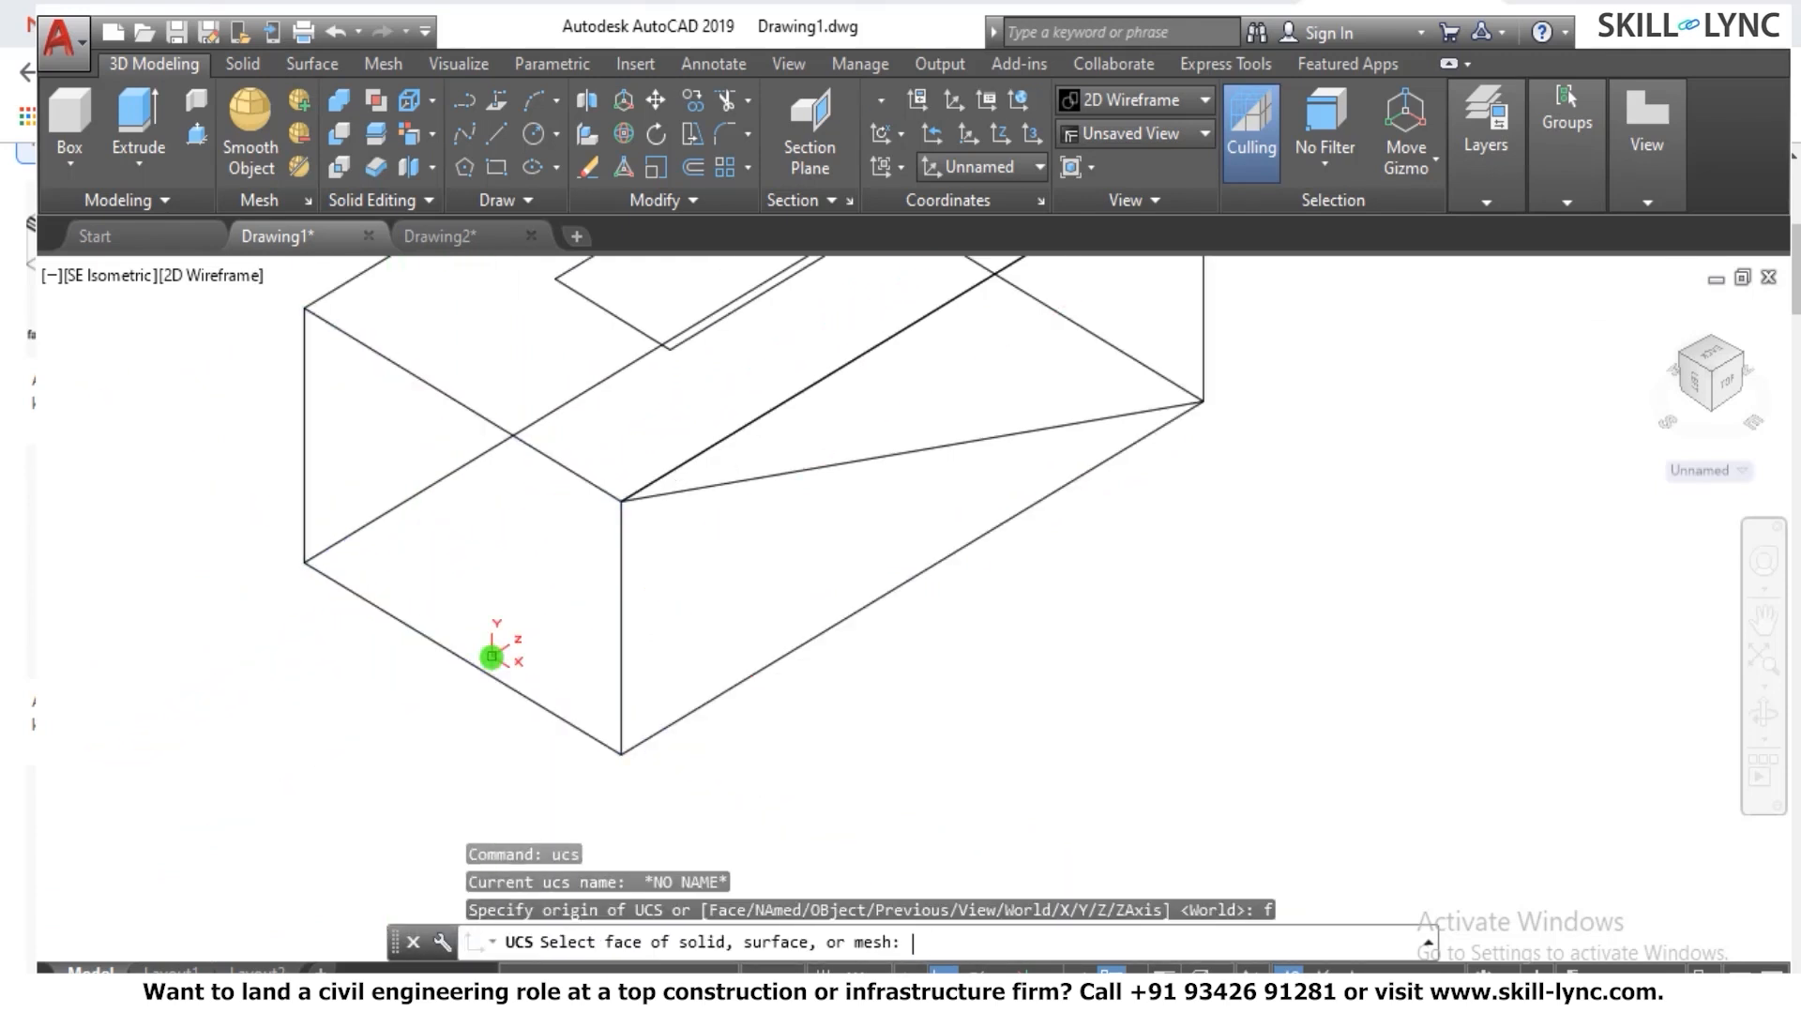
left_click(450, 585)
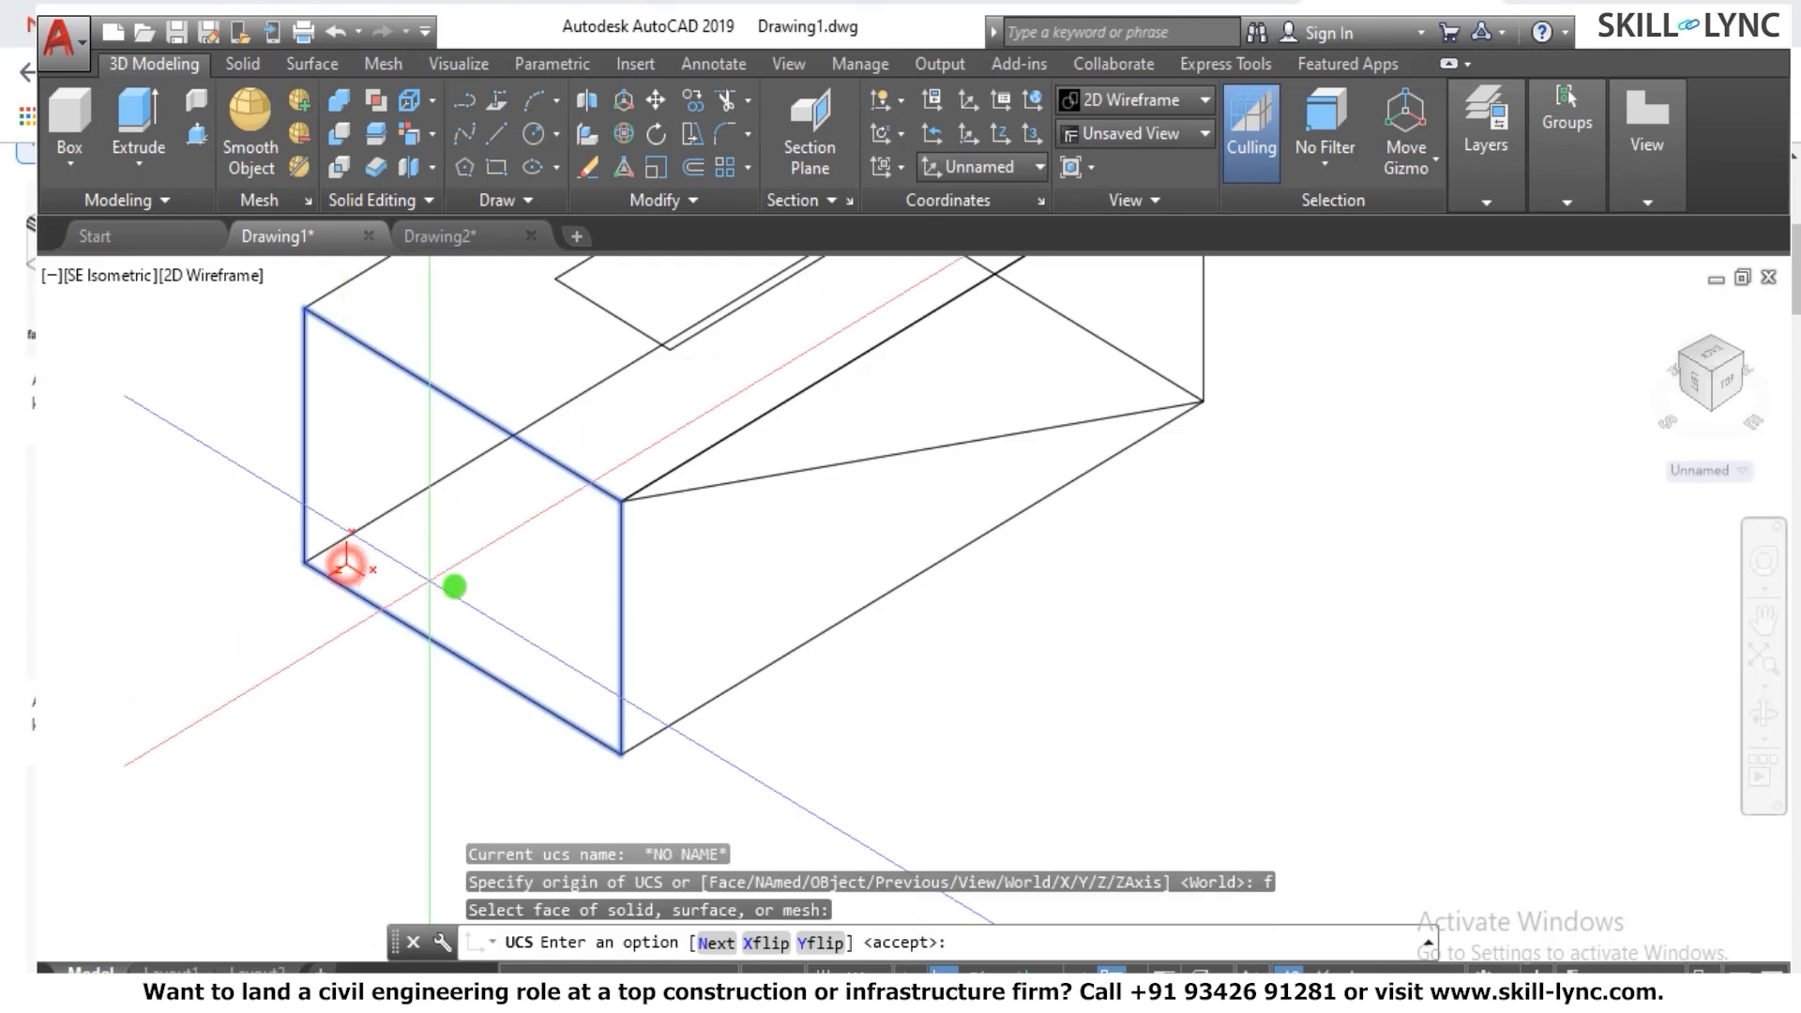
type("c")
key("Return")
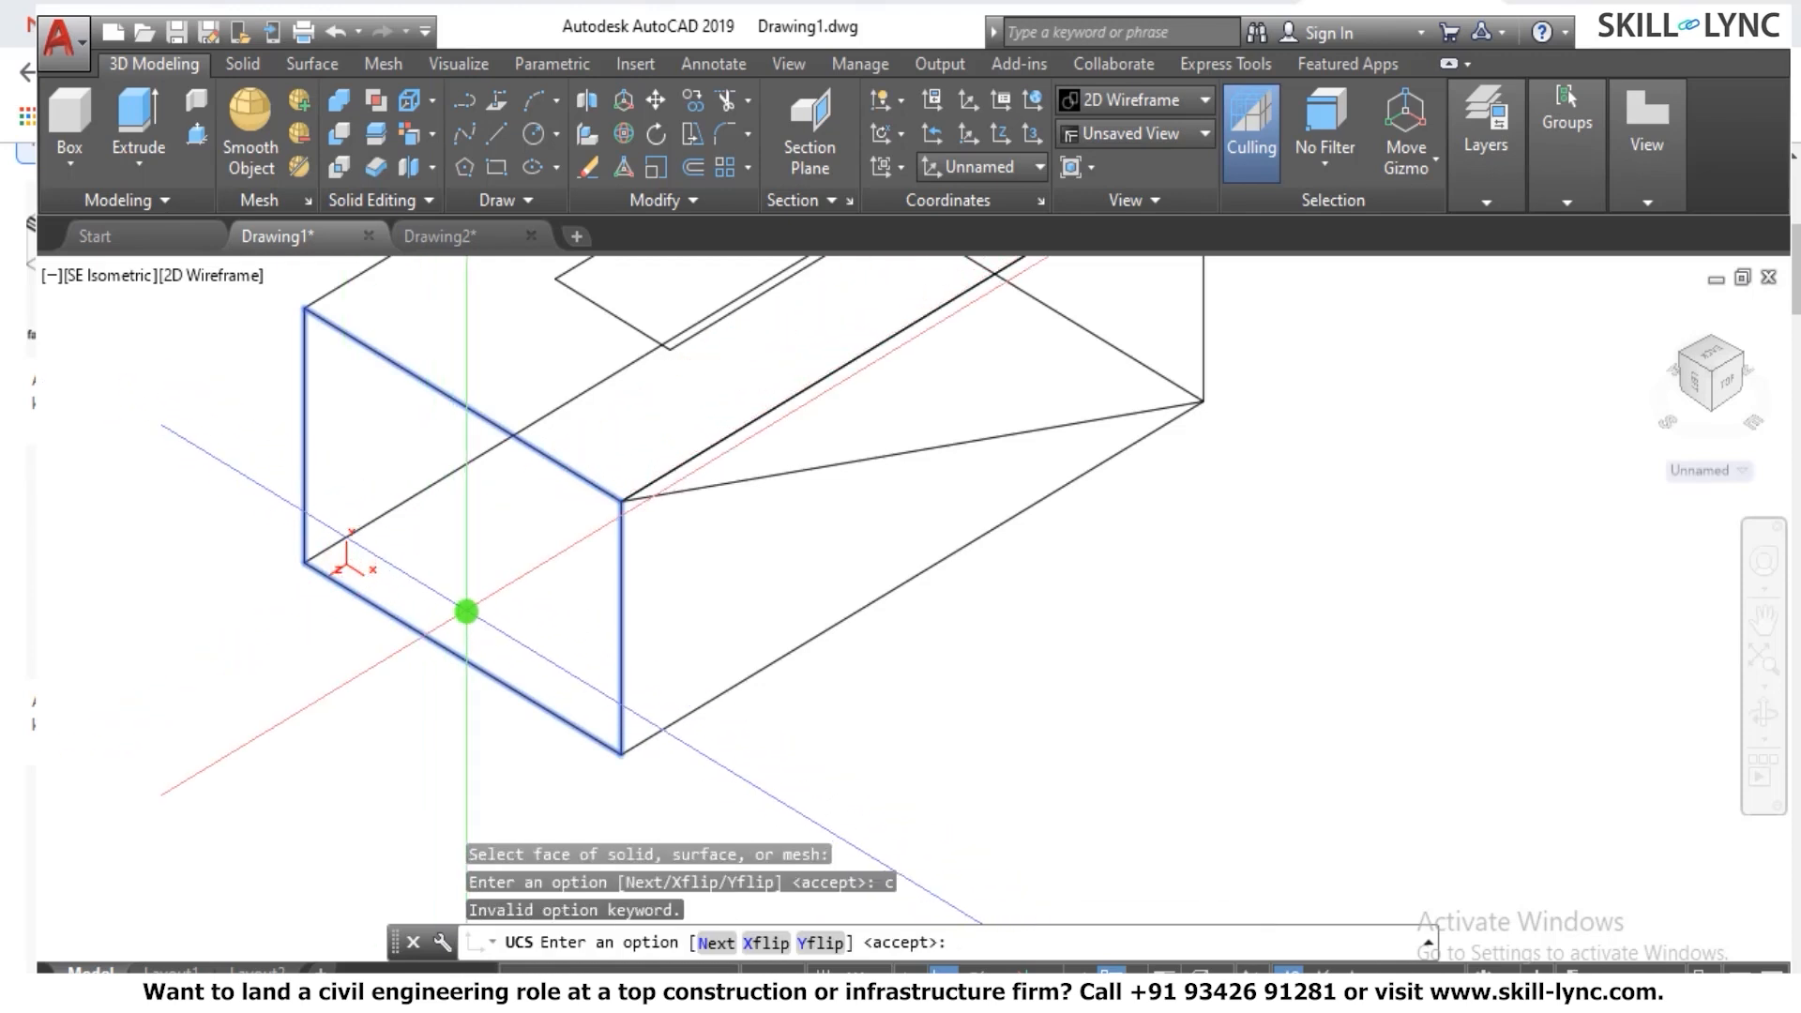
key("Return")
Draw a circle freehand on the box's end face, within the face's edges.
type("c")
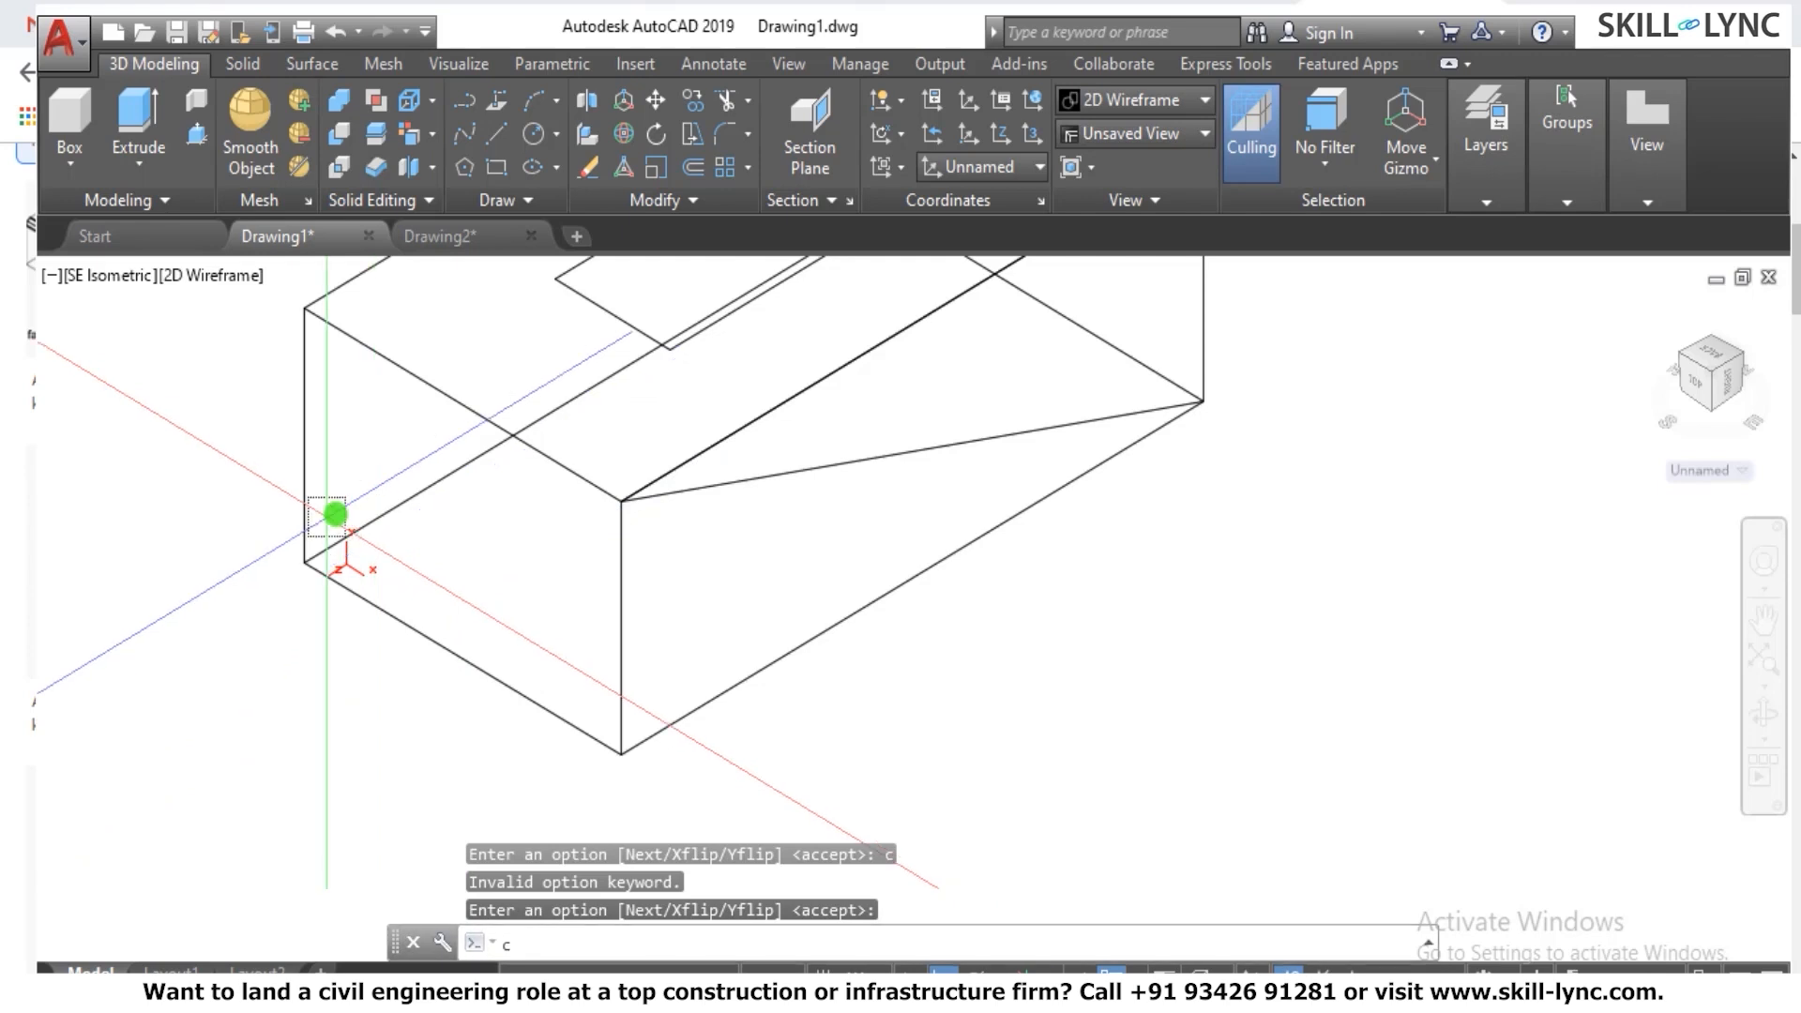
key("Return")
left_click(440, 522)
left_click(460, 603)
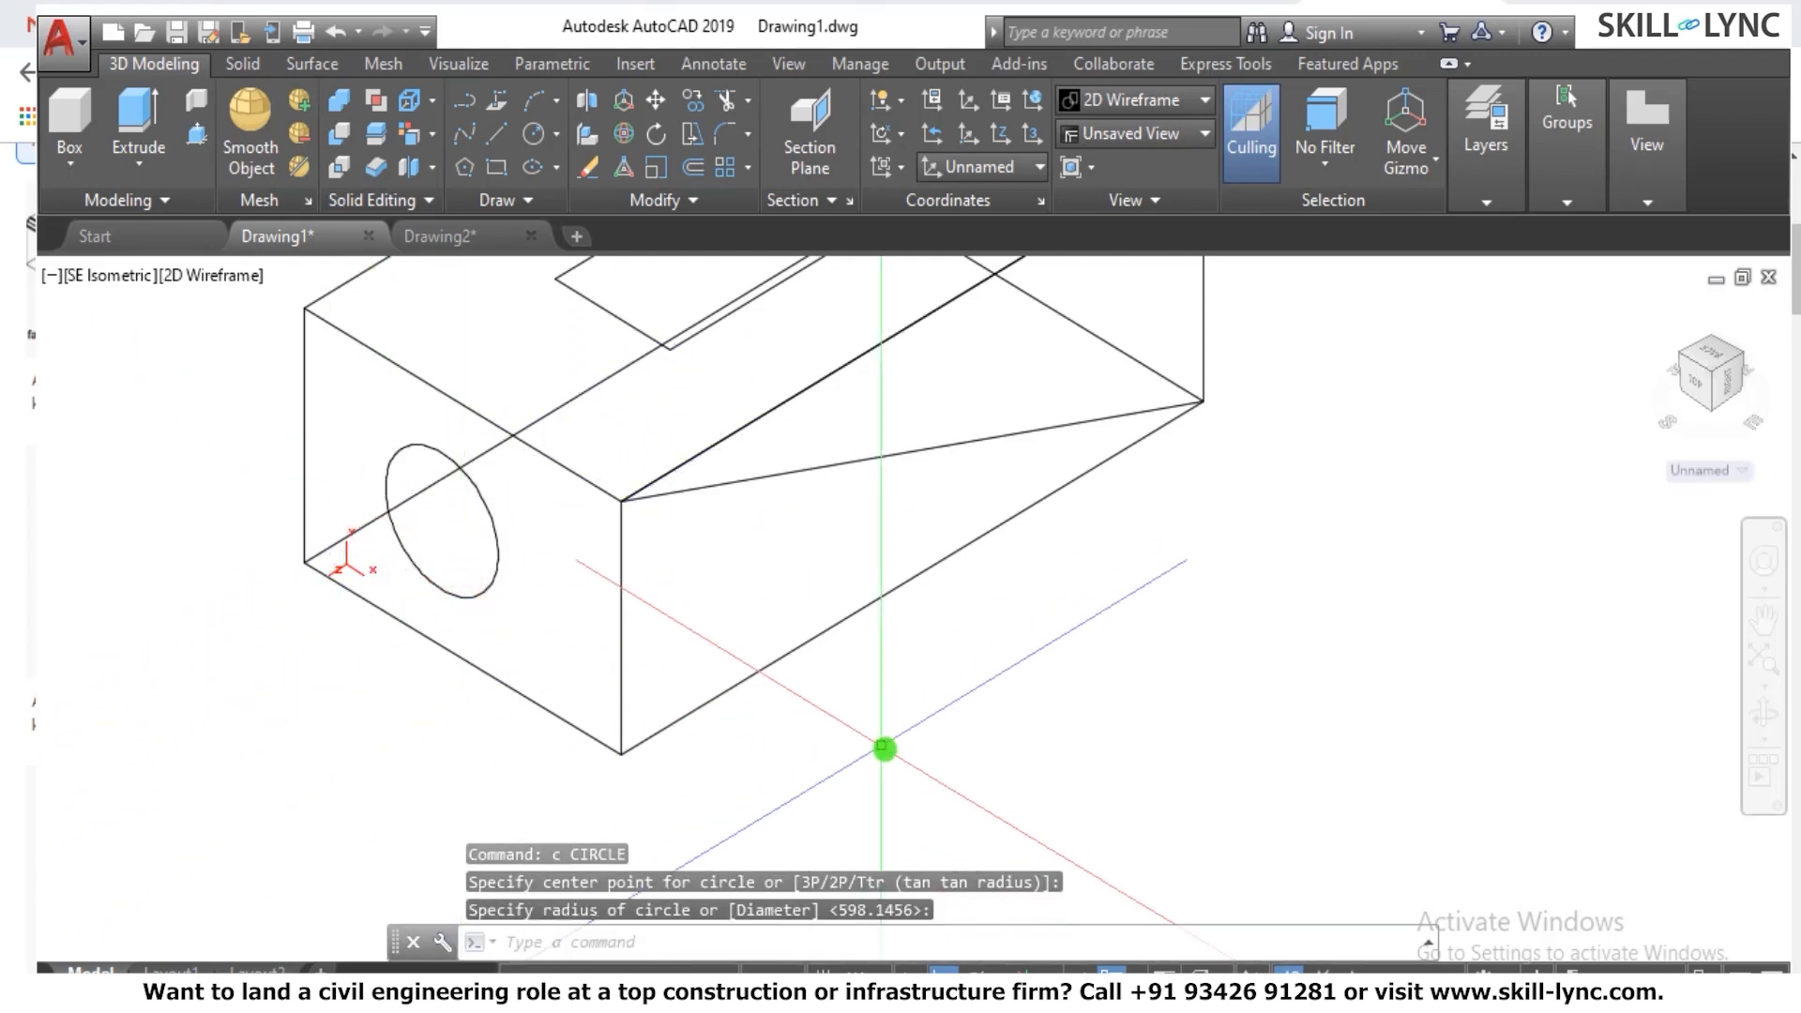
key("Escape")
key("Escape")
Imprint the circle onto the box's end face with SOLIDEDIT Body Imprint, keeping the source object.
type("solidedit")
key("Return")
type("b")
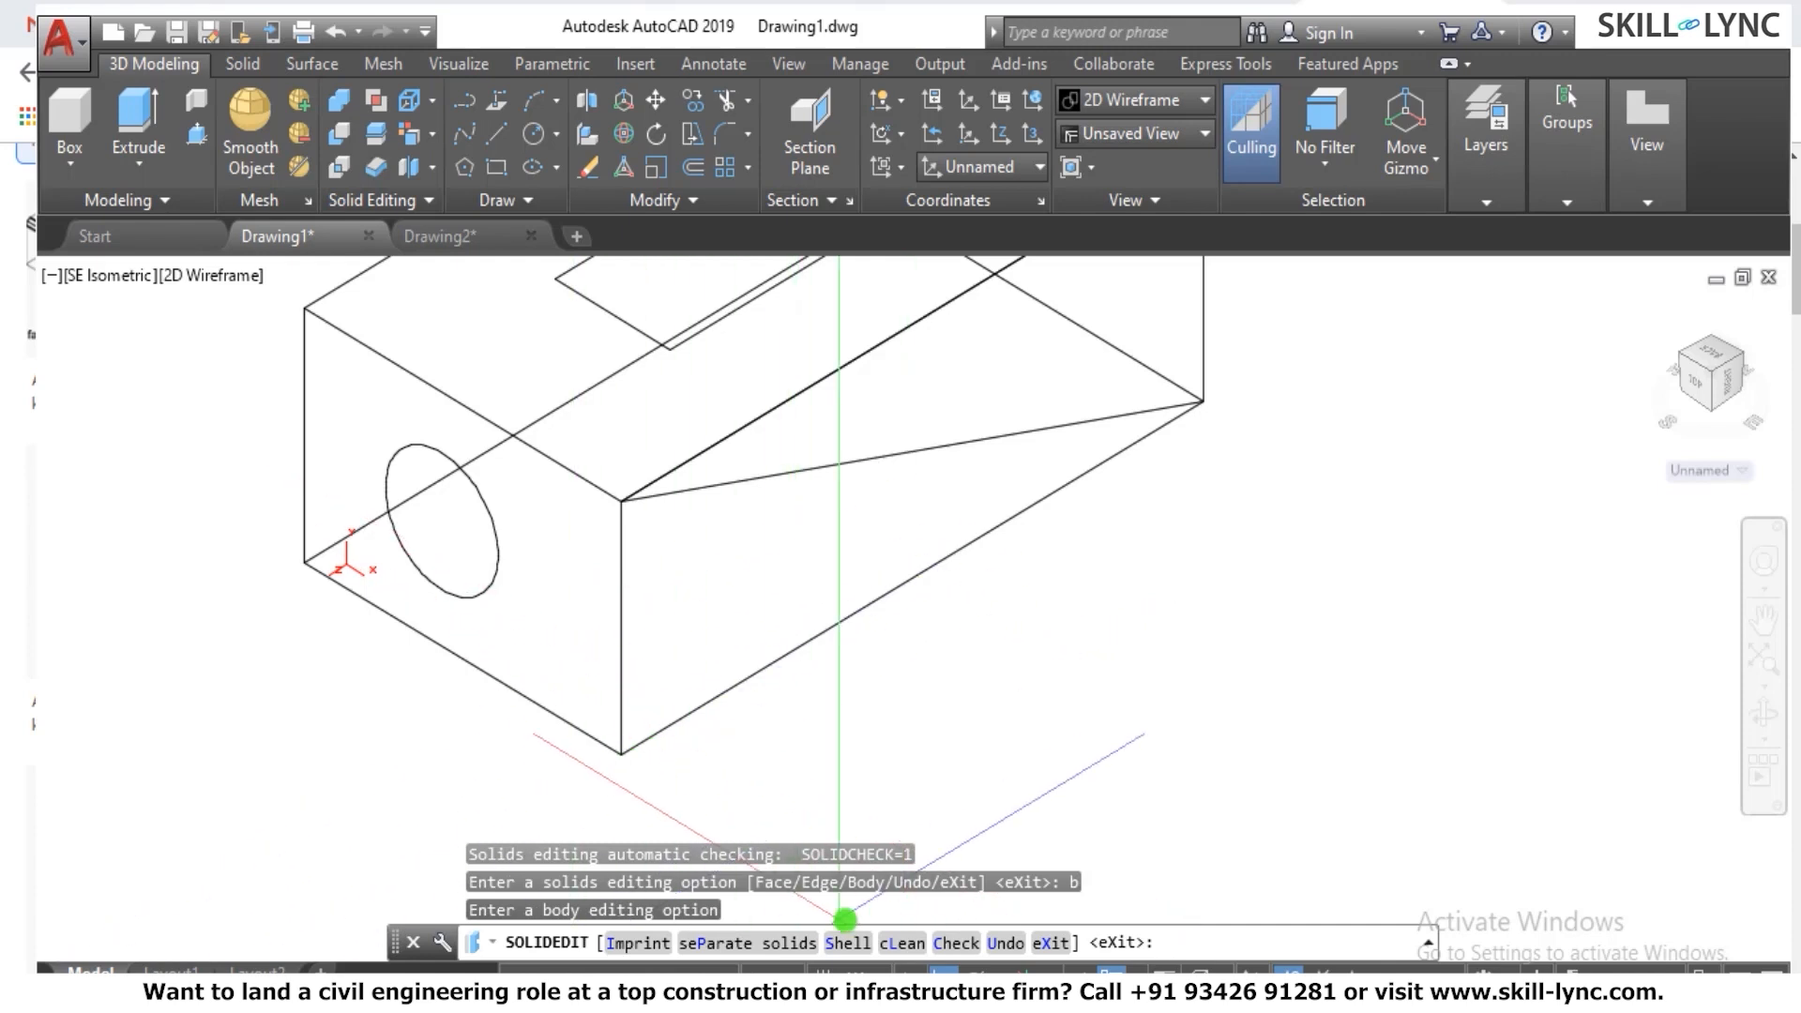
left_click(638, 941)
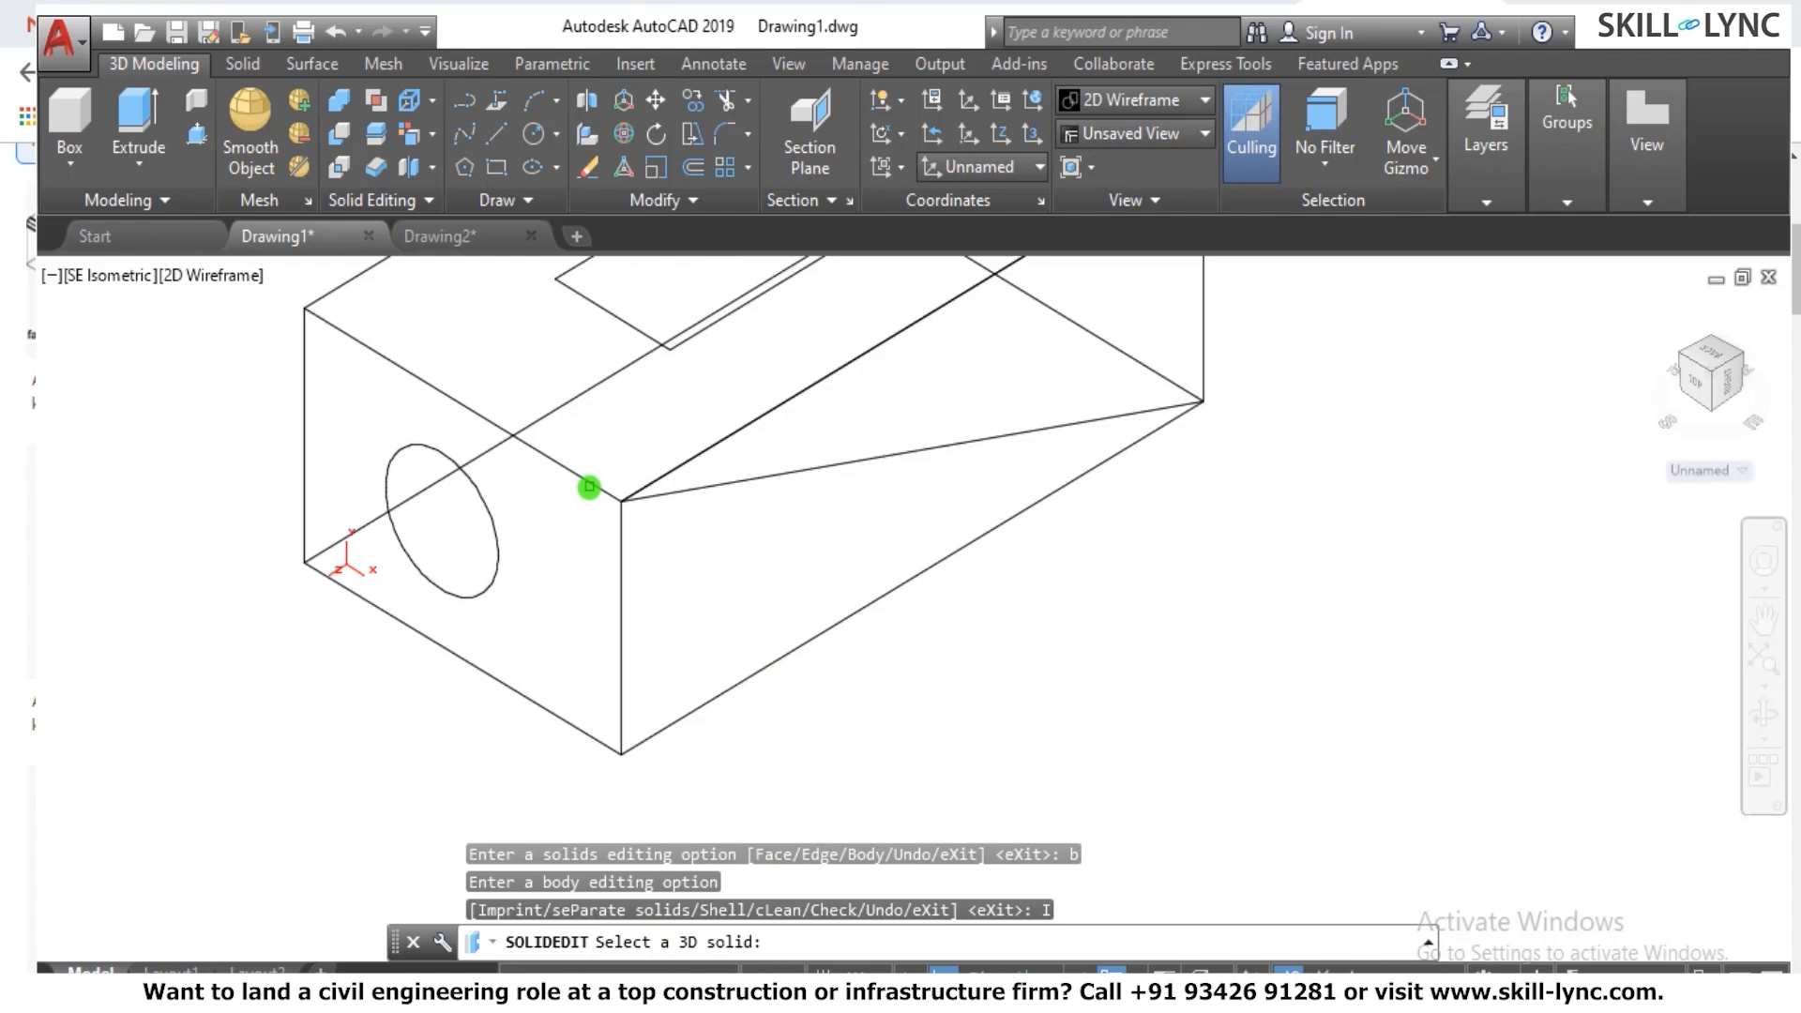
left_click(589, 487)
left_click(494, 550)
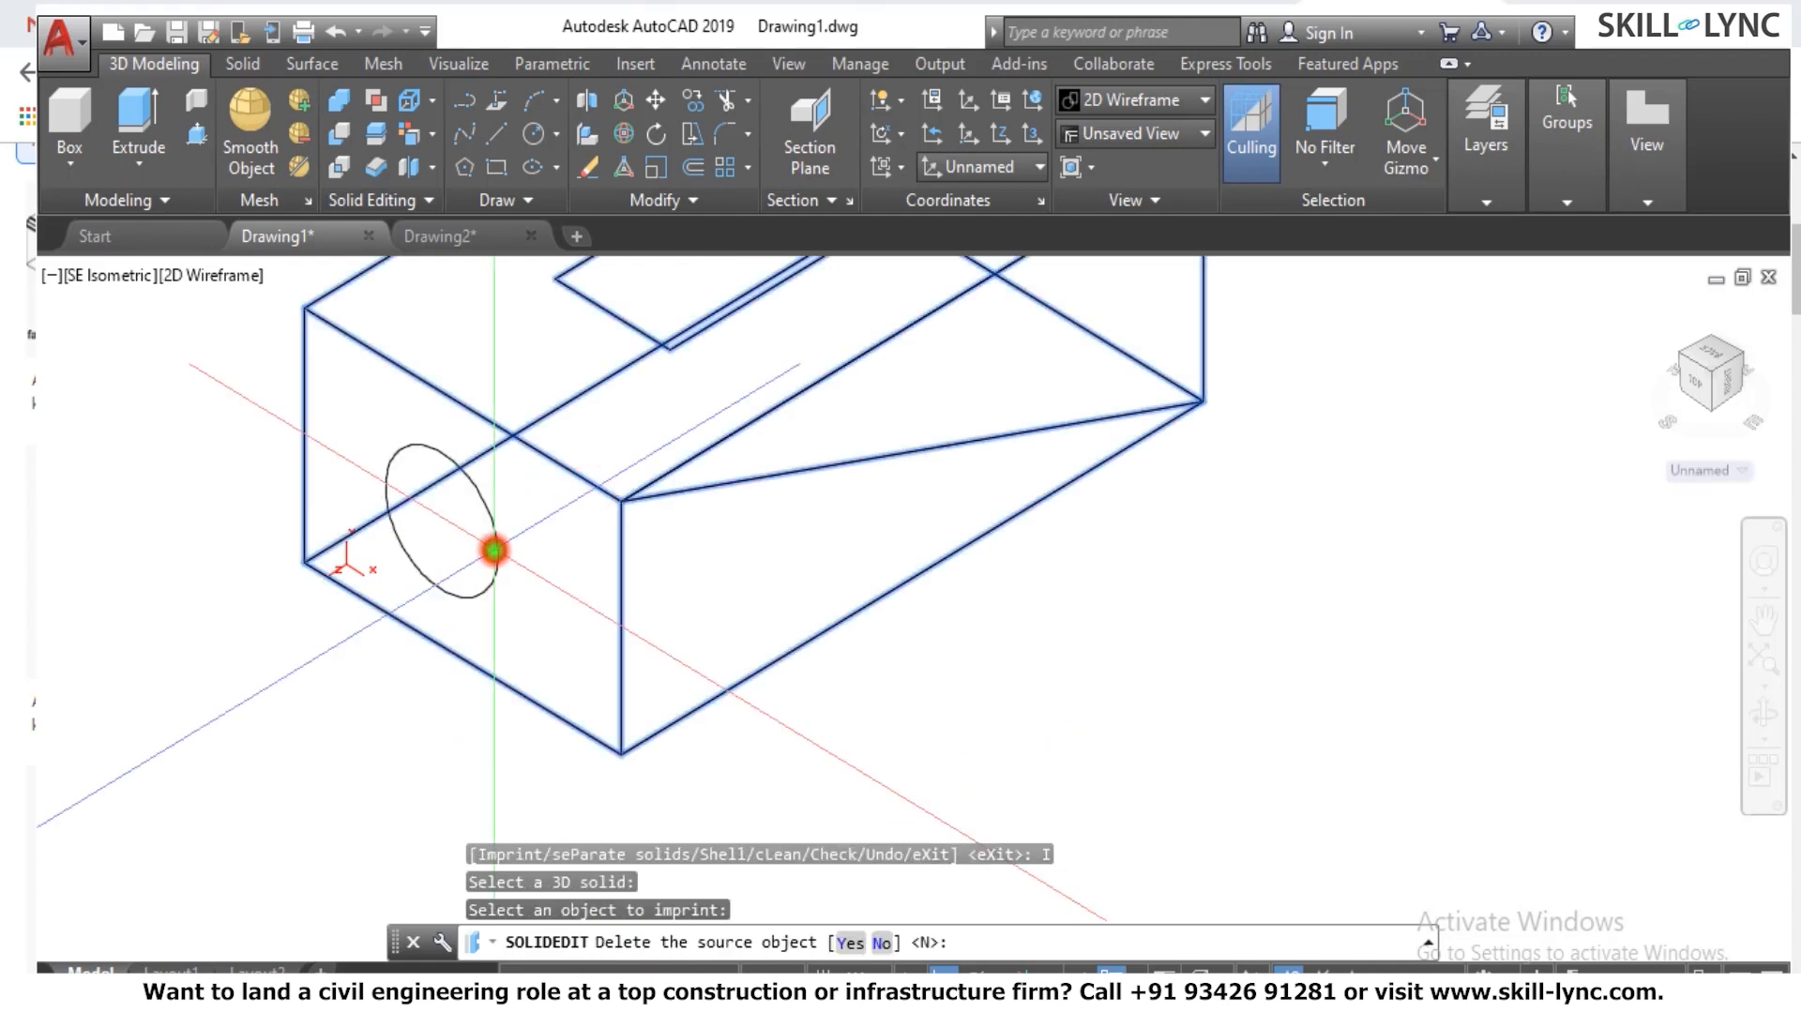
type("n")
key("Return")
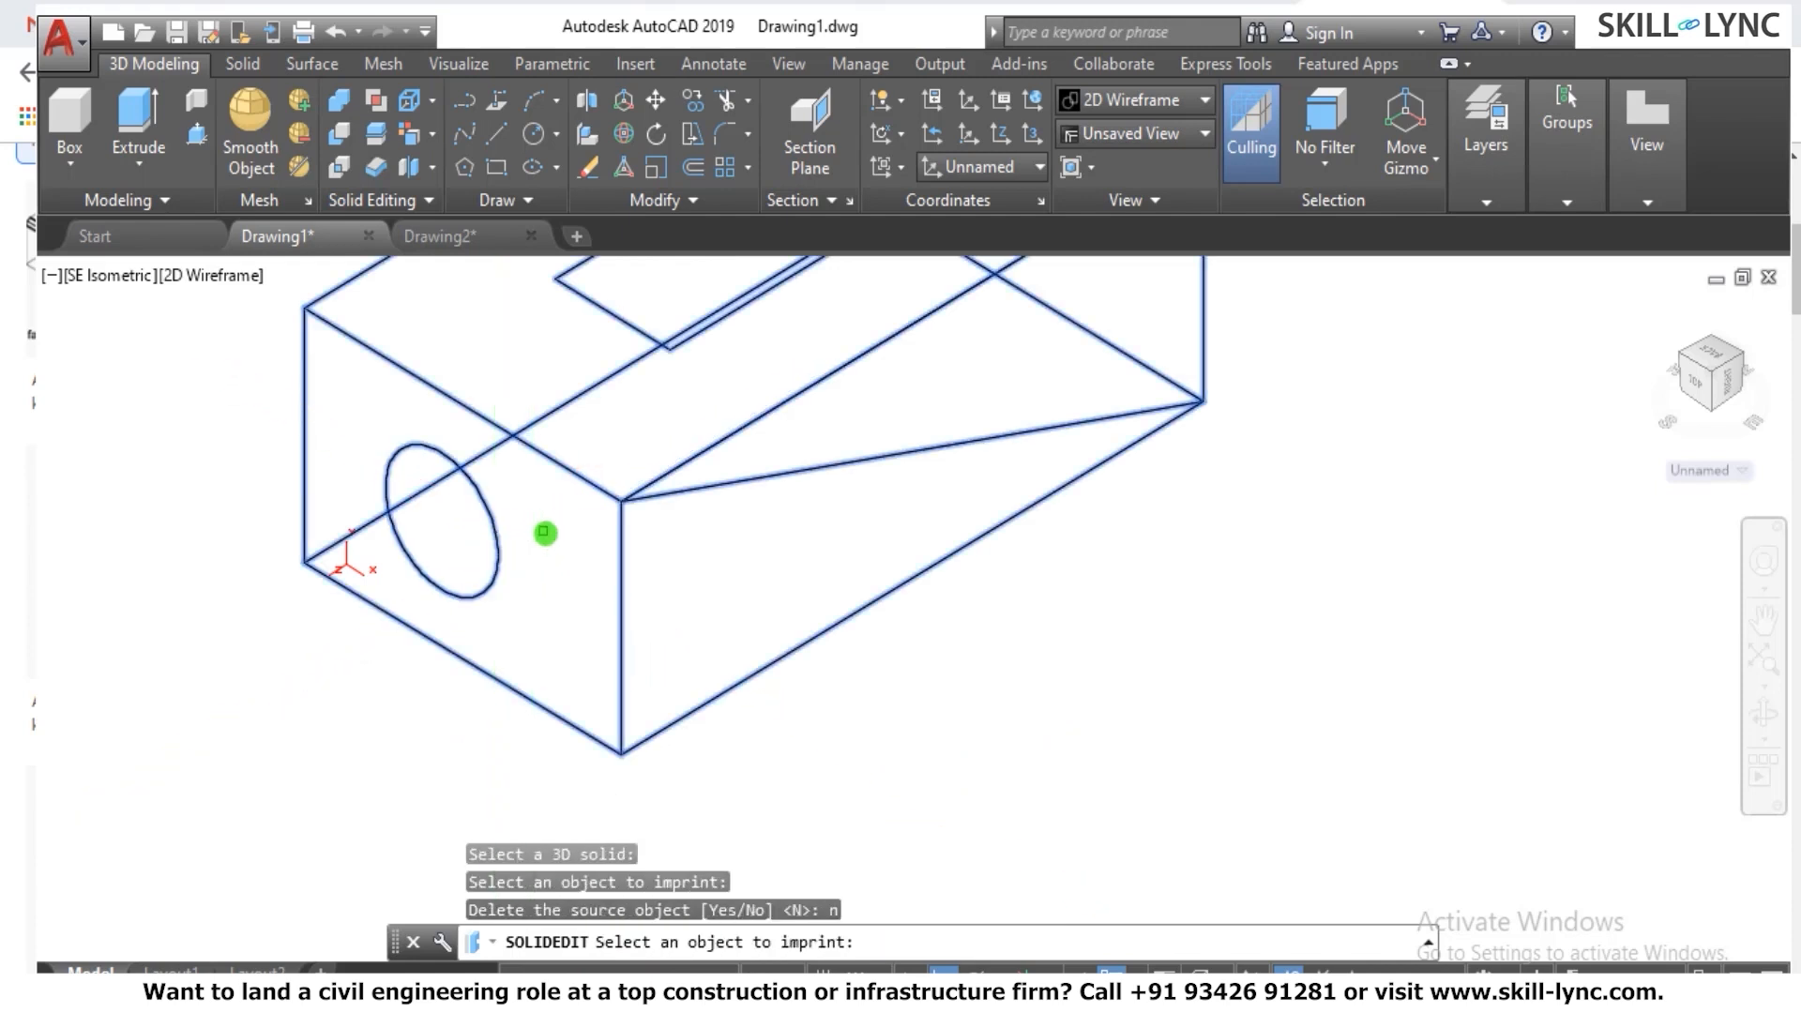
key("Return")
key("Escape")
Extrude the imprinted circular face outward by 500 with SOLIDEDIT, accepting the default taper angle.
type("solidedit")
key("Return")
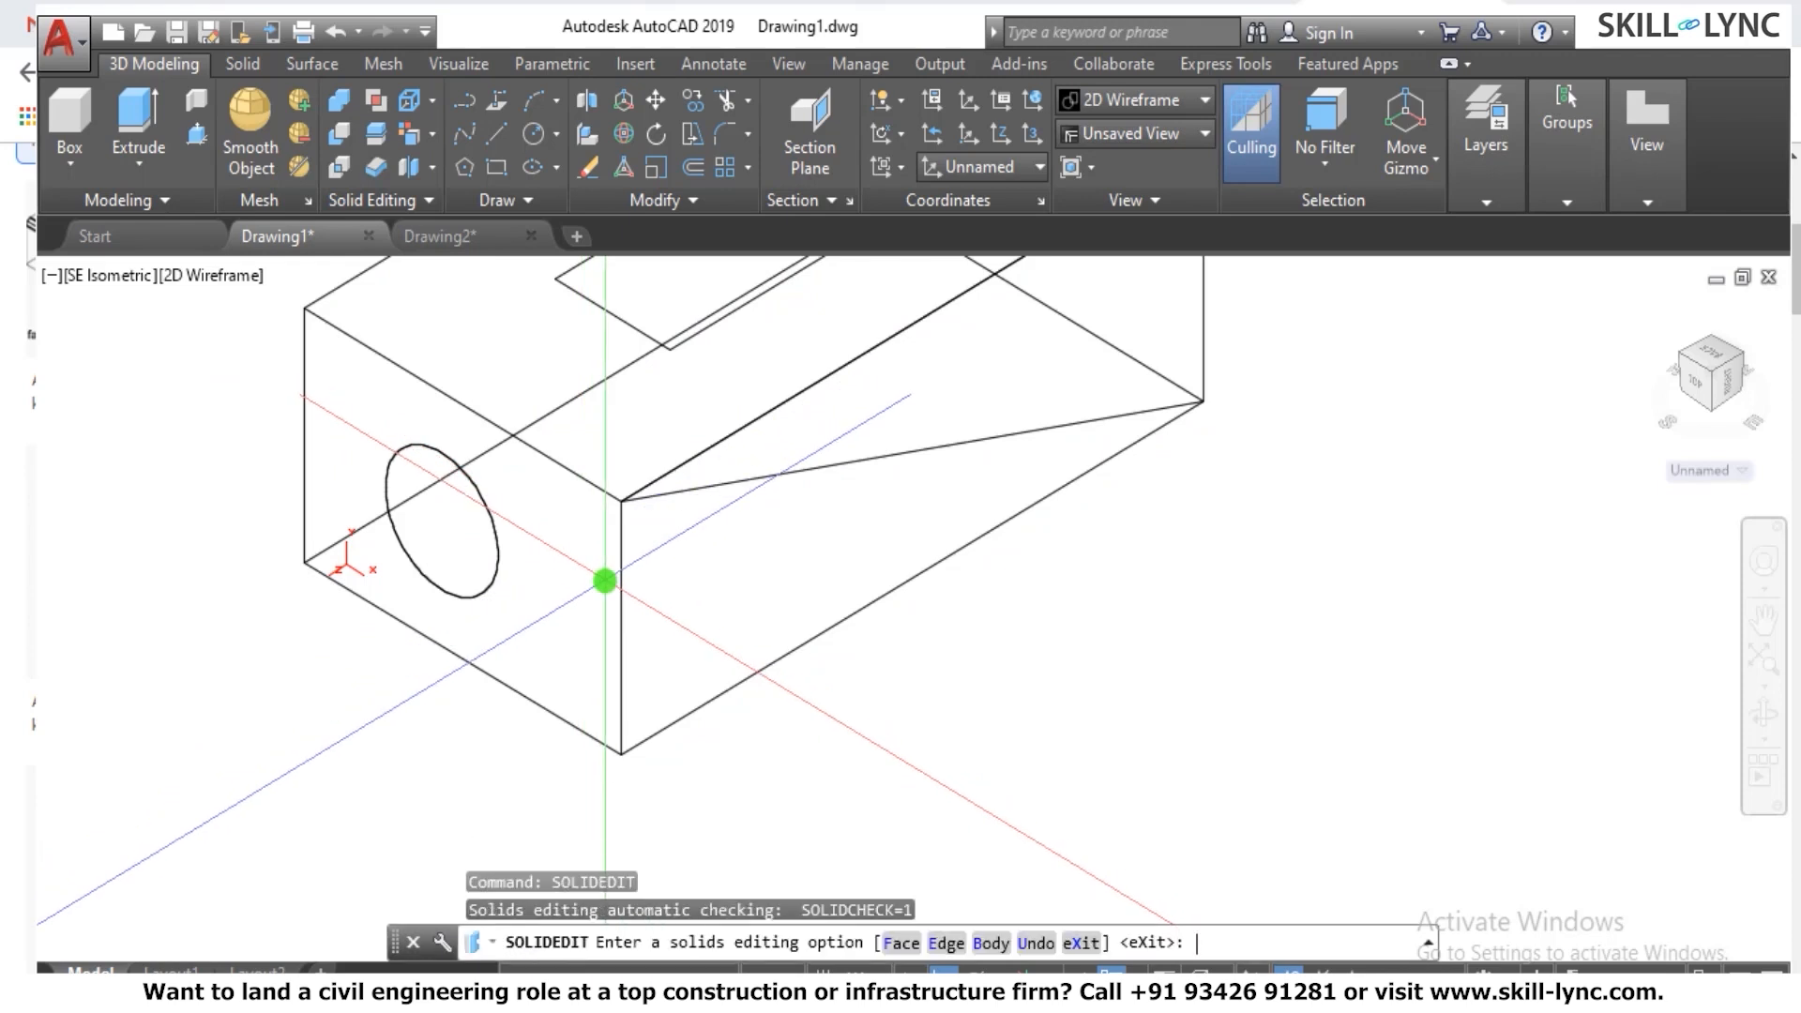
type("f")
key("Return")
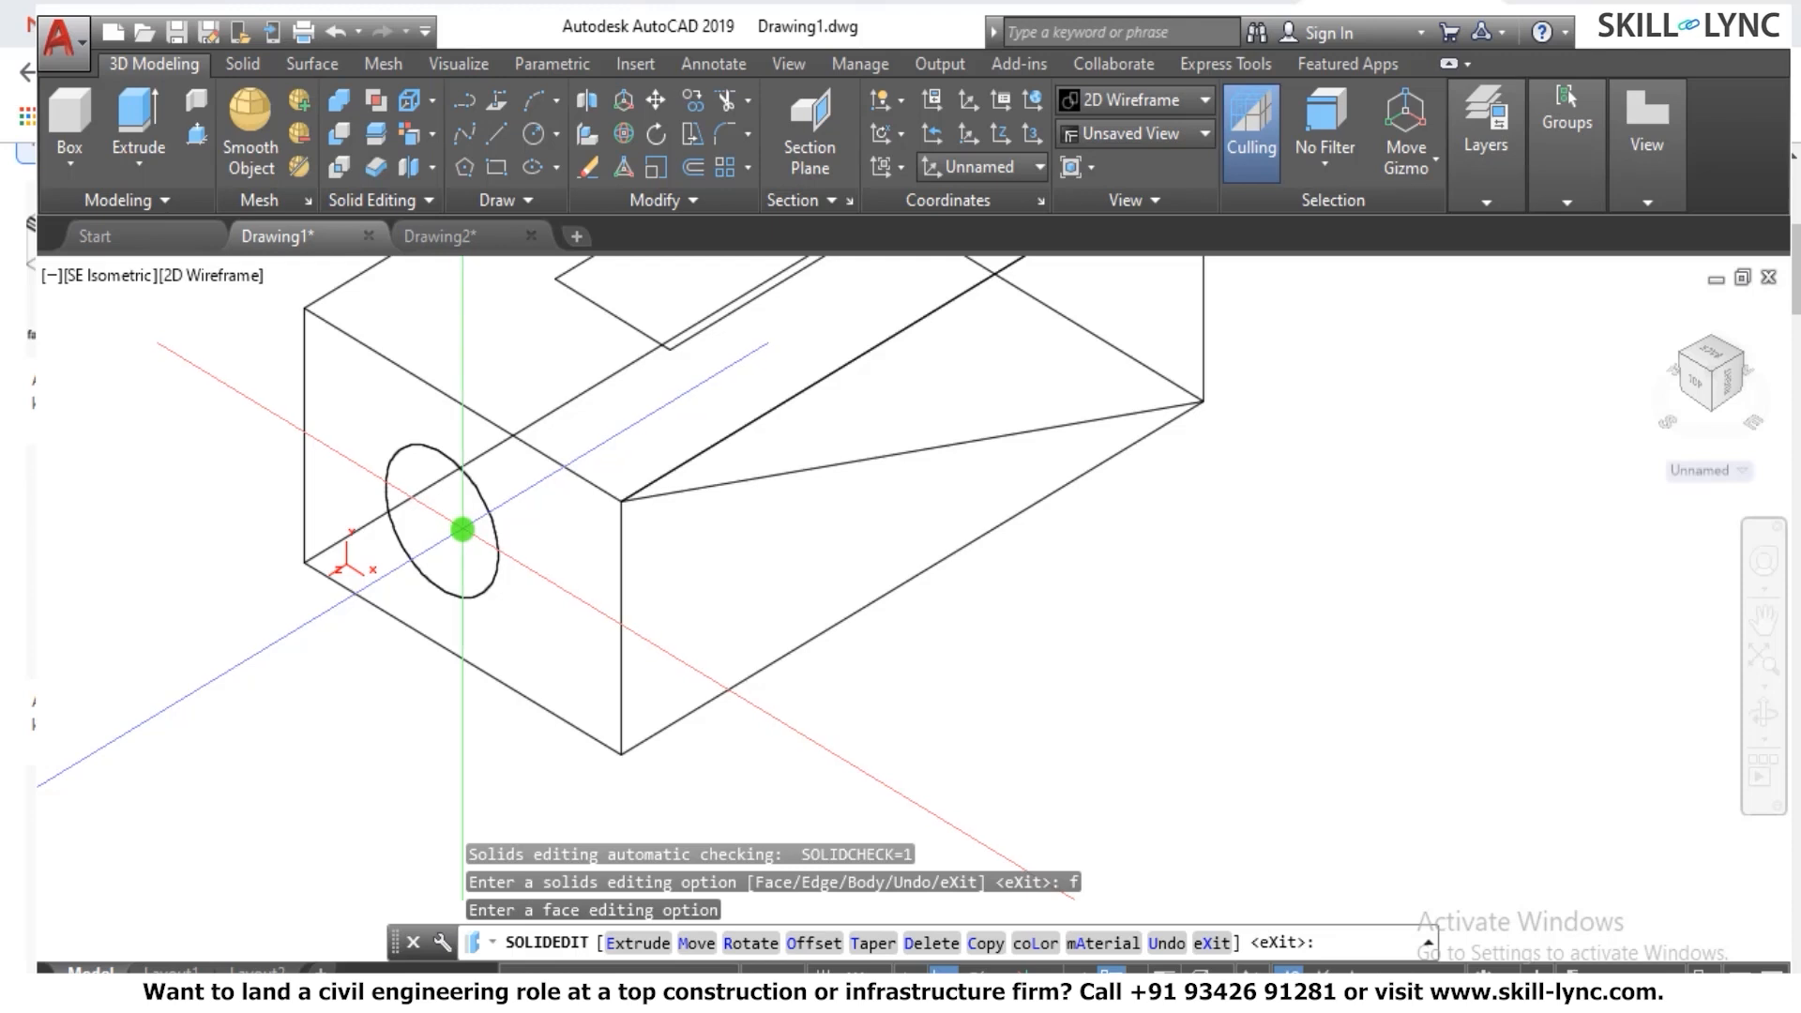
type("e")
key("Return")
left_click(464, 531)
key("Return")
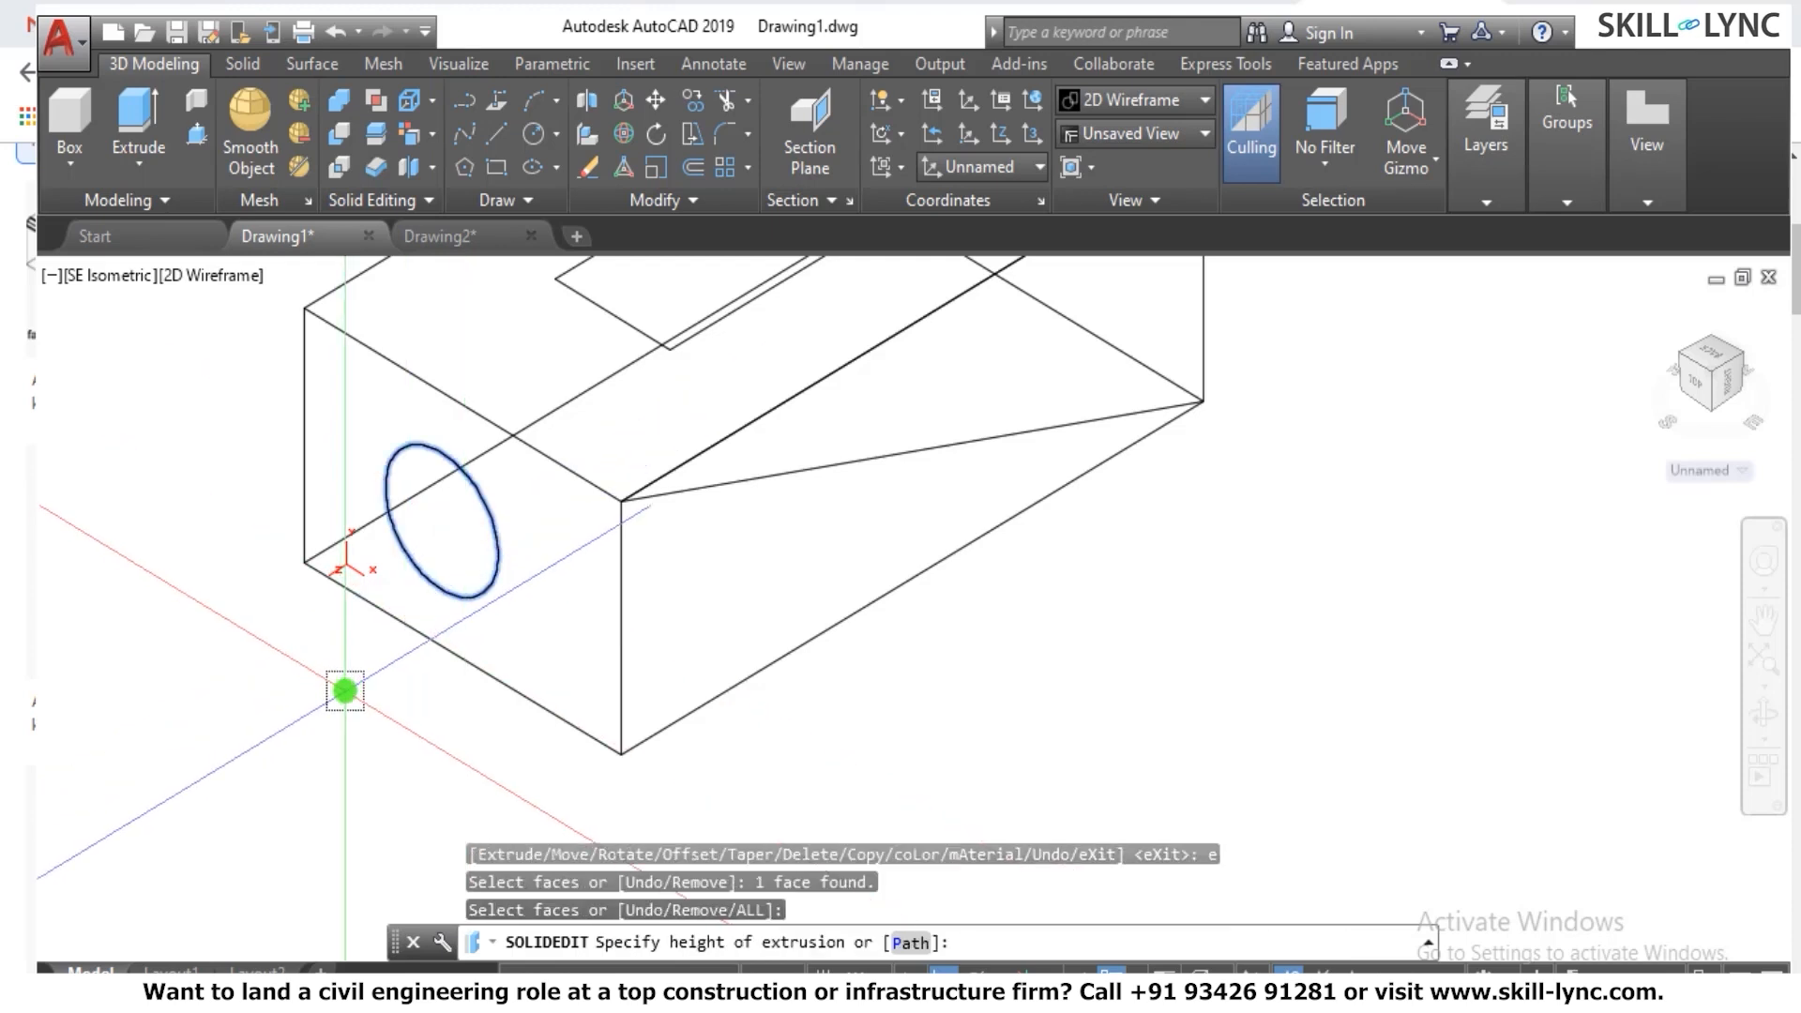
type("500")
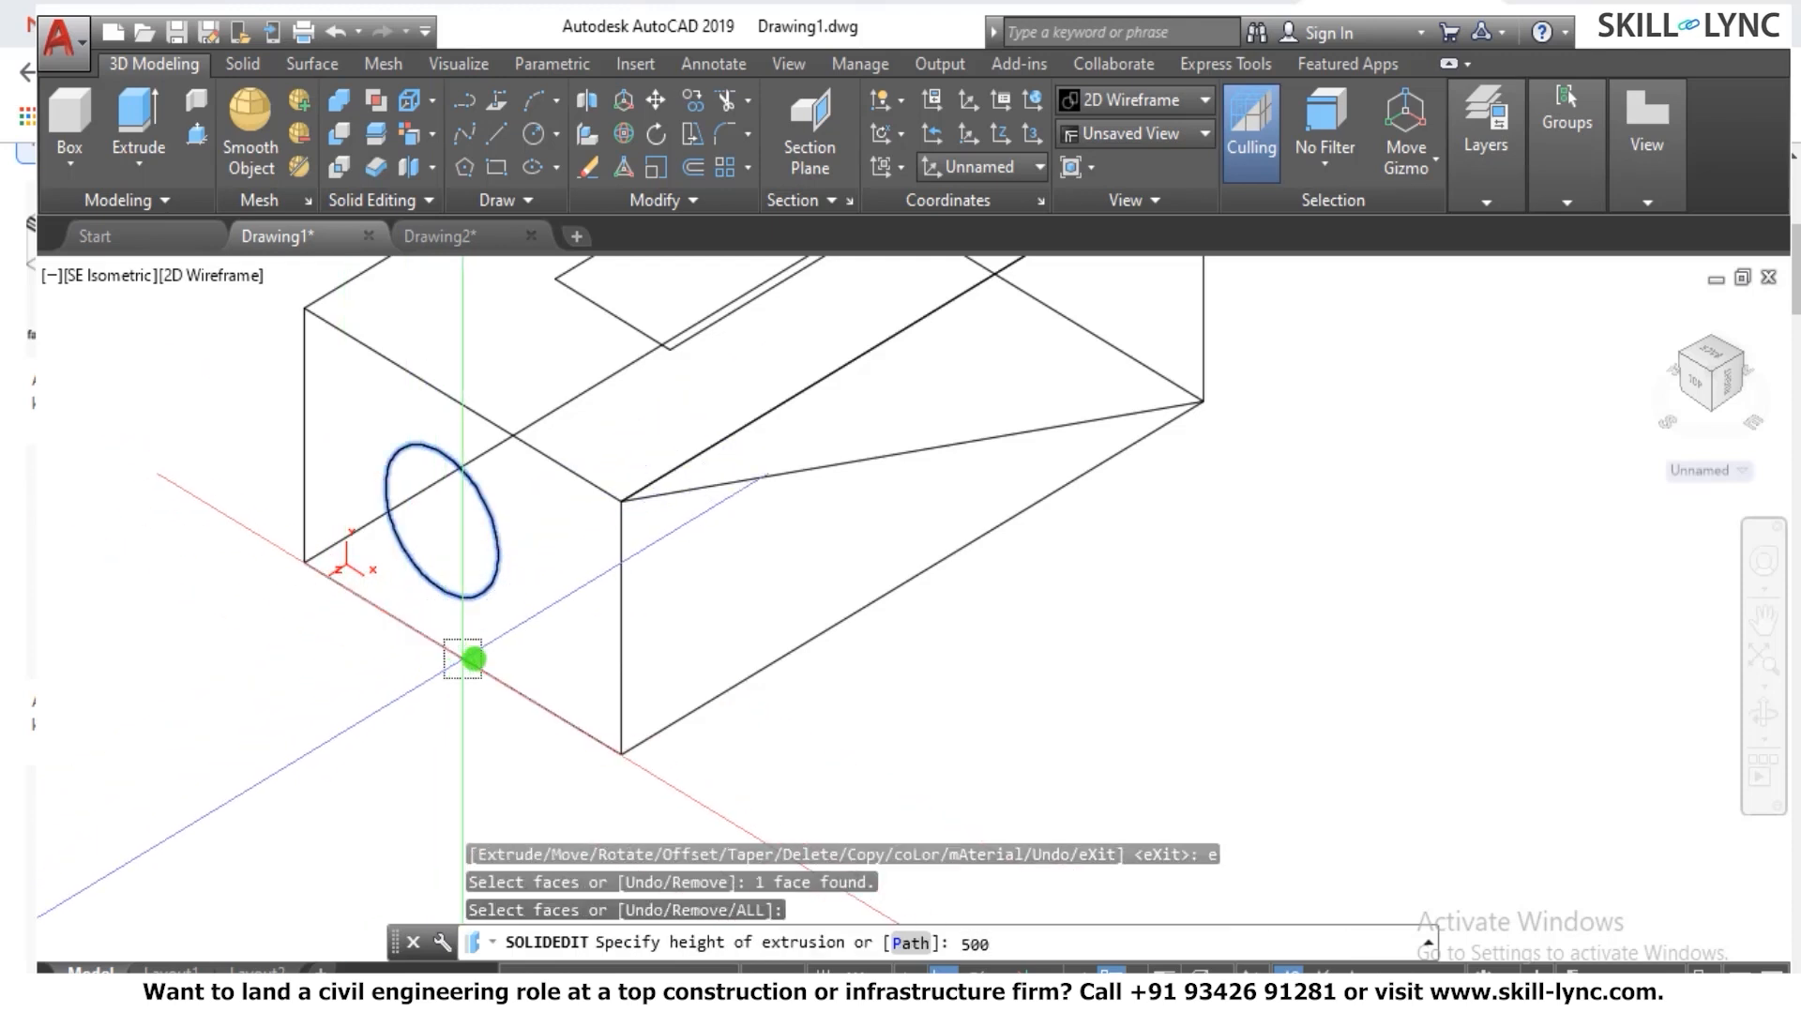
key("Return")
key("Return")
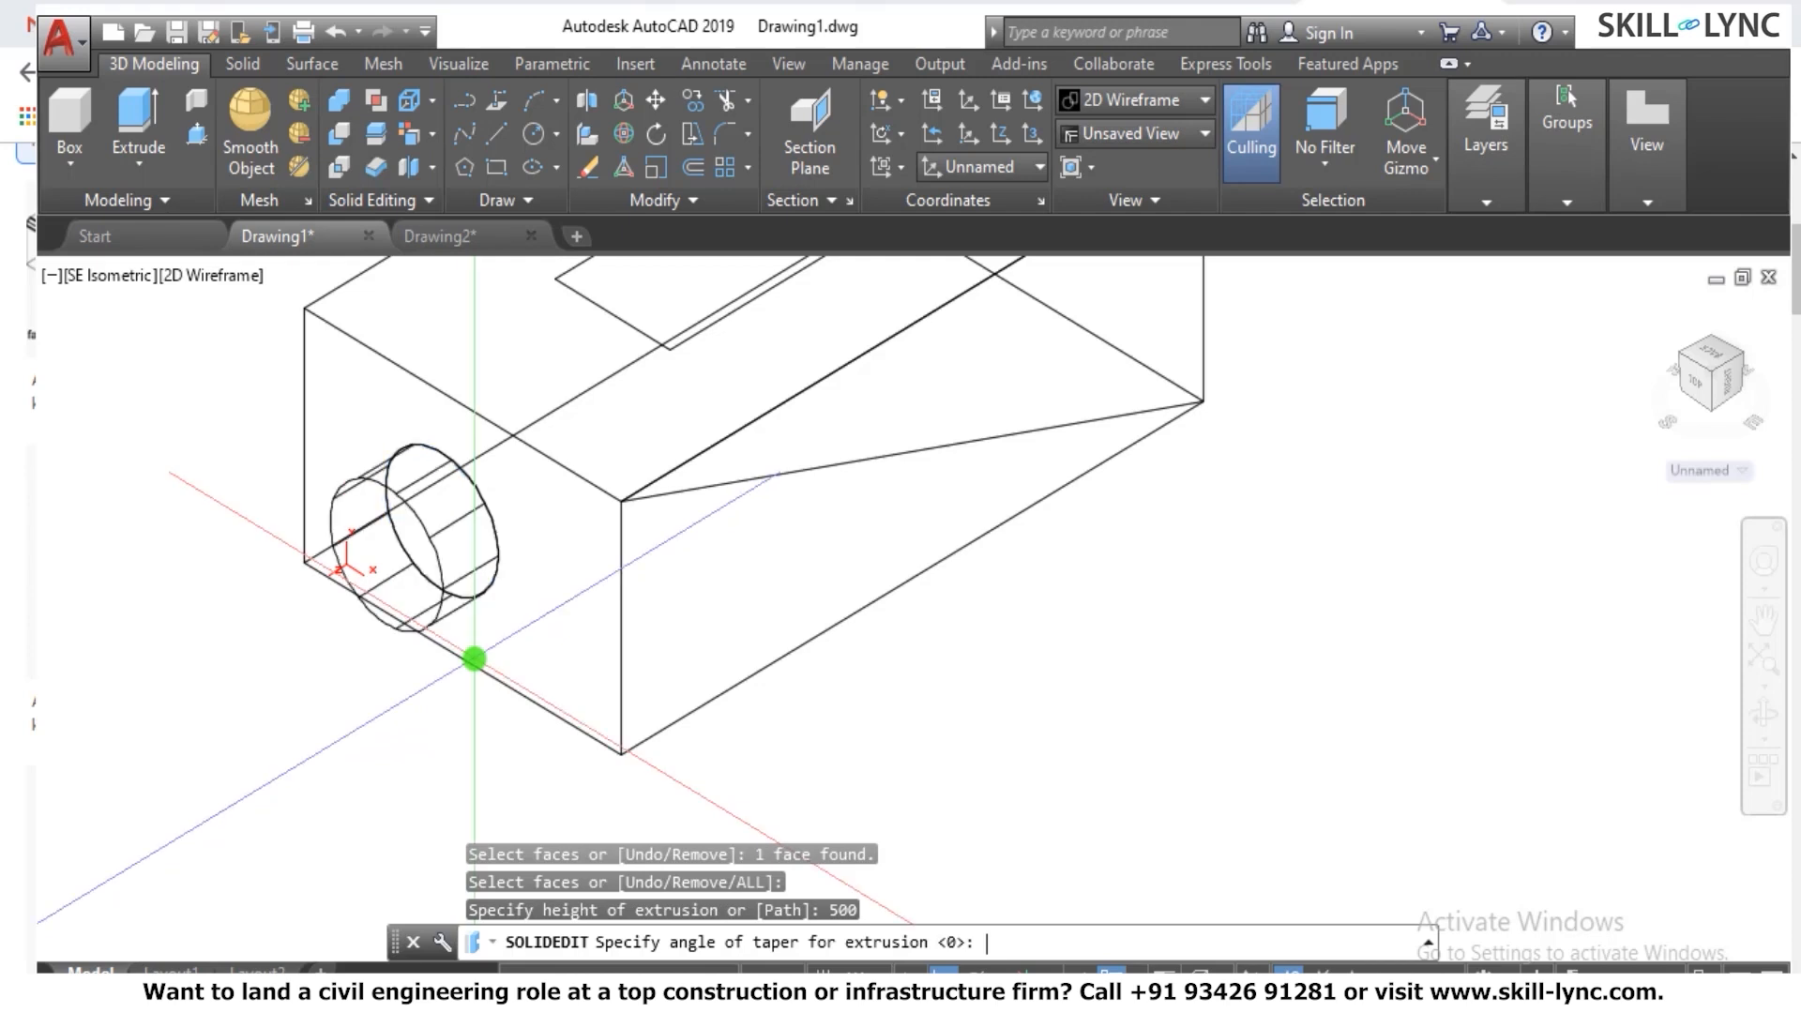
Leave the command and undo the outward extrusion of the circular face.
key("Escape")
key("Escape")
key("Escape")
key("Escape")
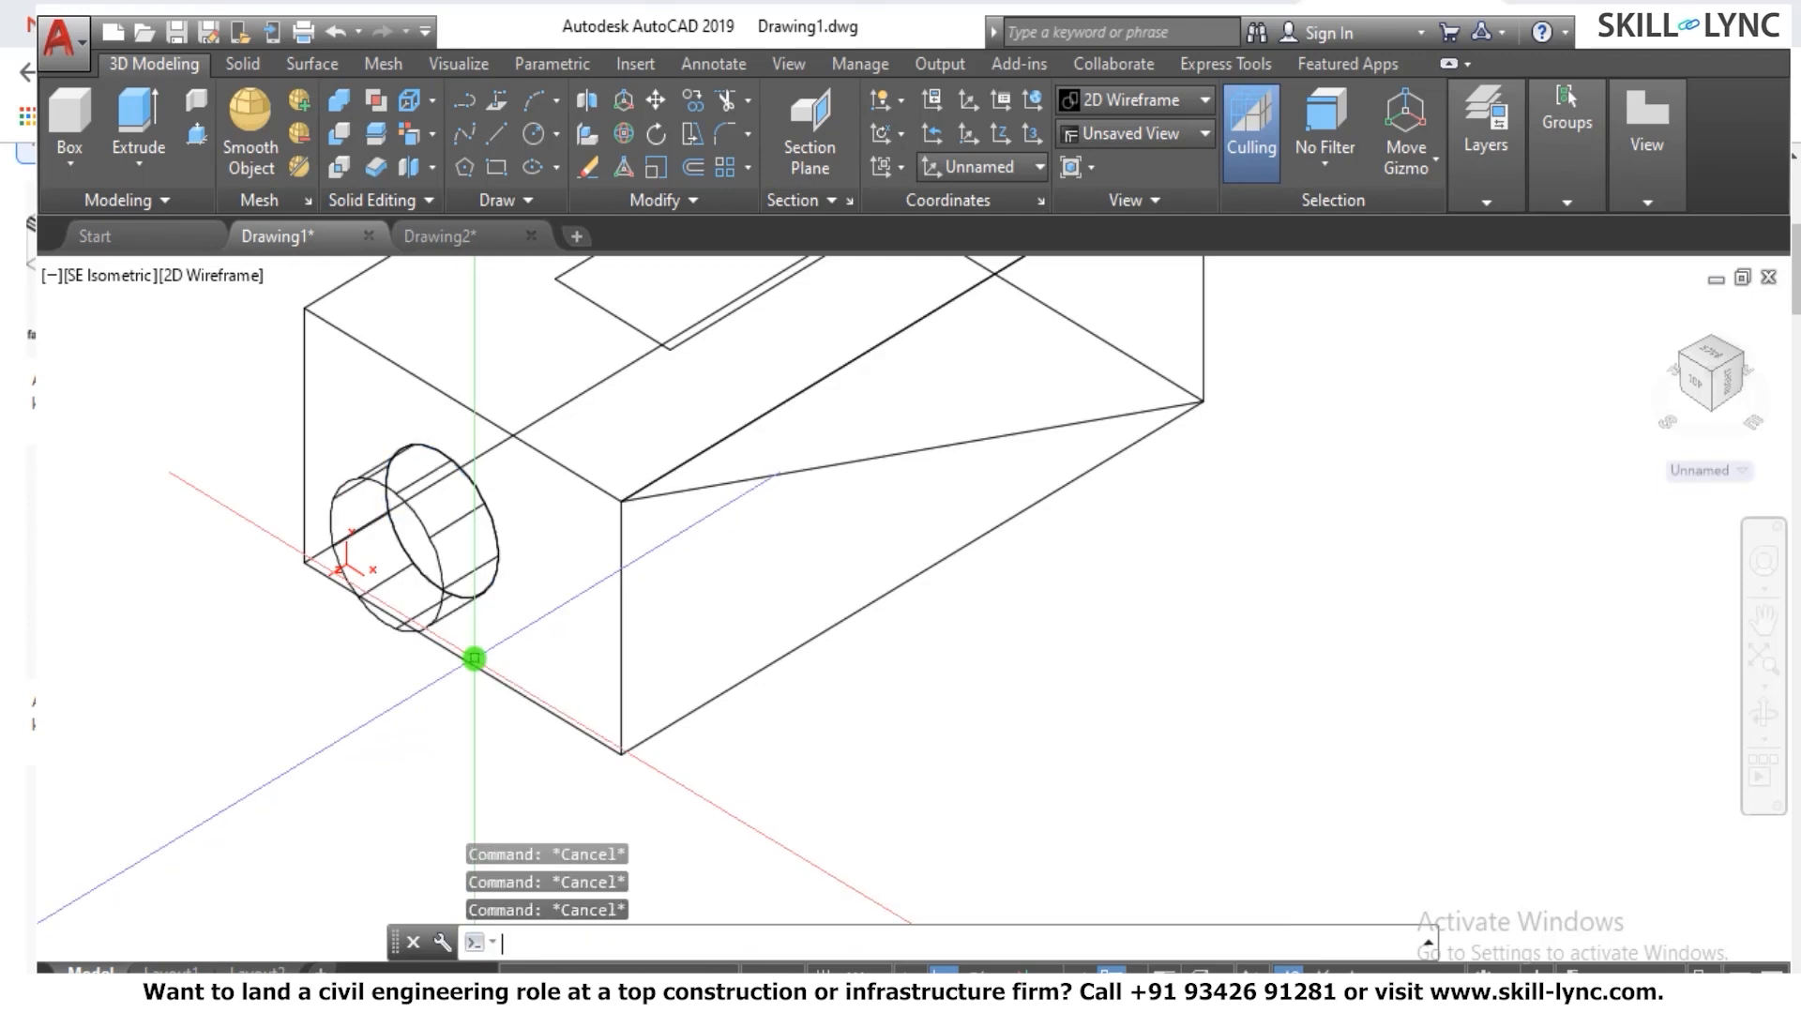
key("Return")
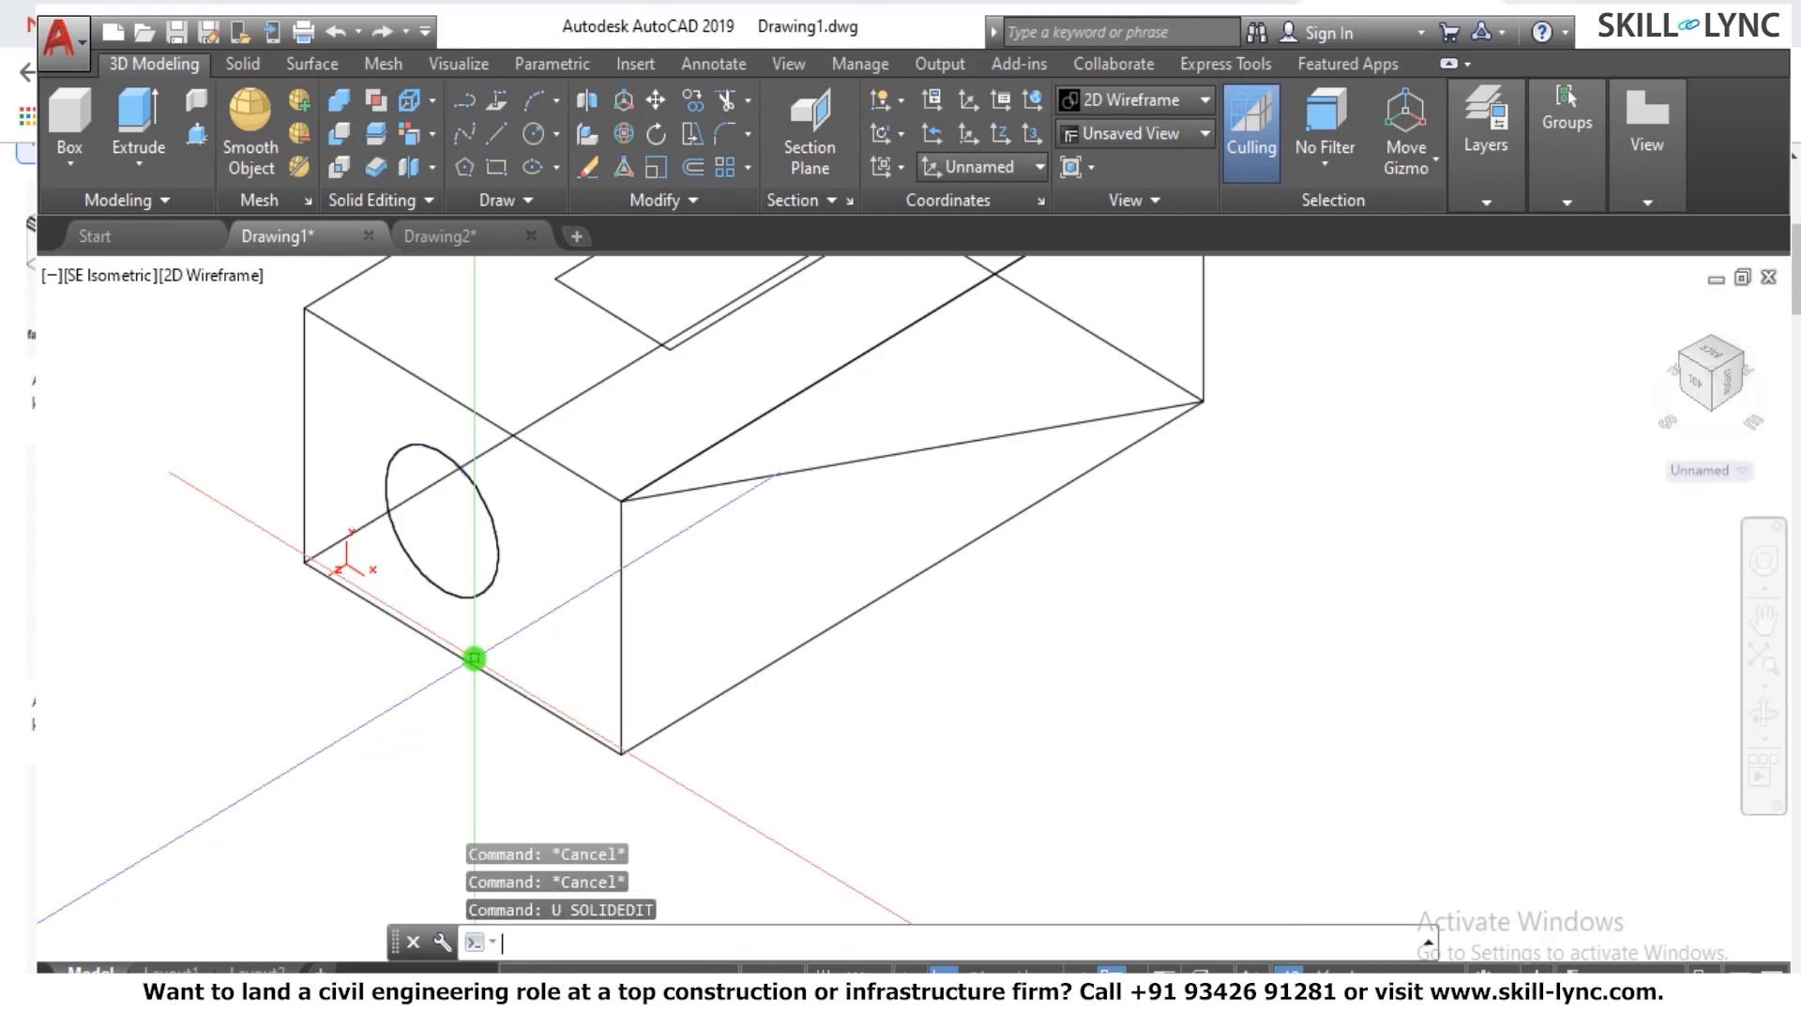
Extrude the imprinted circular face into the box by -500 with the default taper angle and leave SOLIDEDIT.
type("solidedit")
key("Return")
type("f")
key("Return")
type("e")
key("Return")
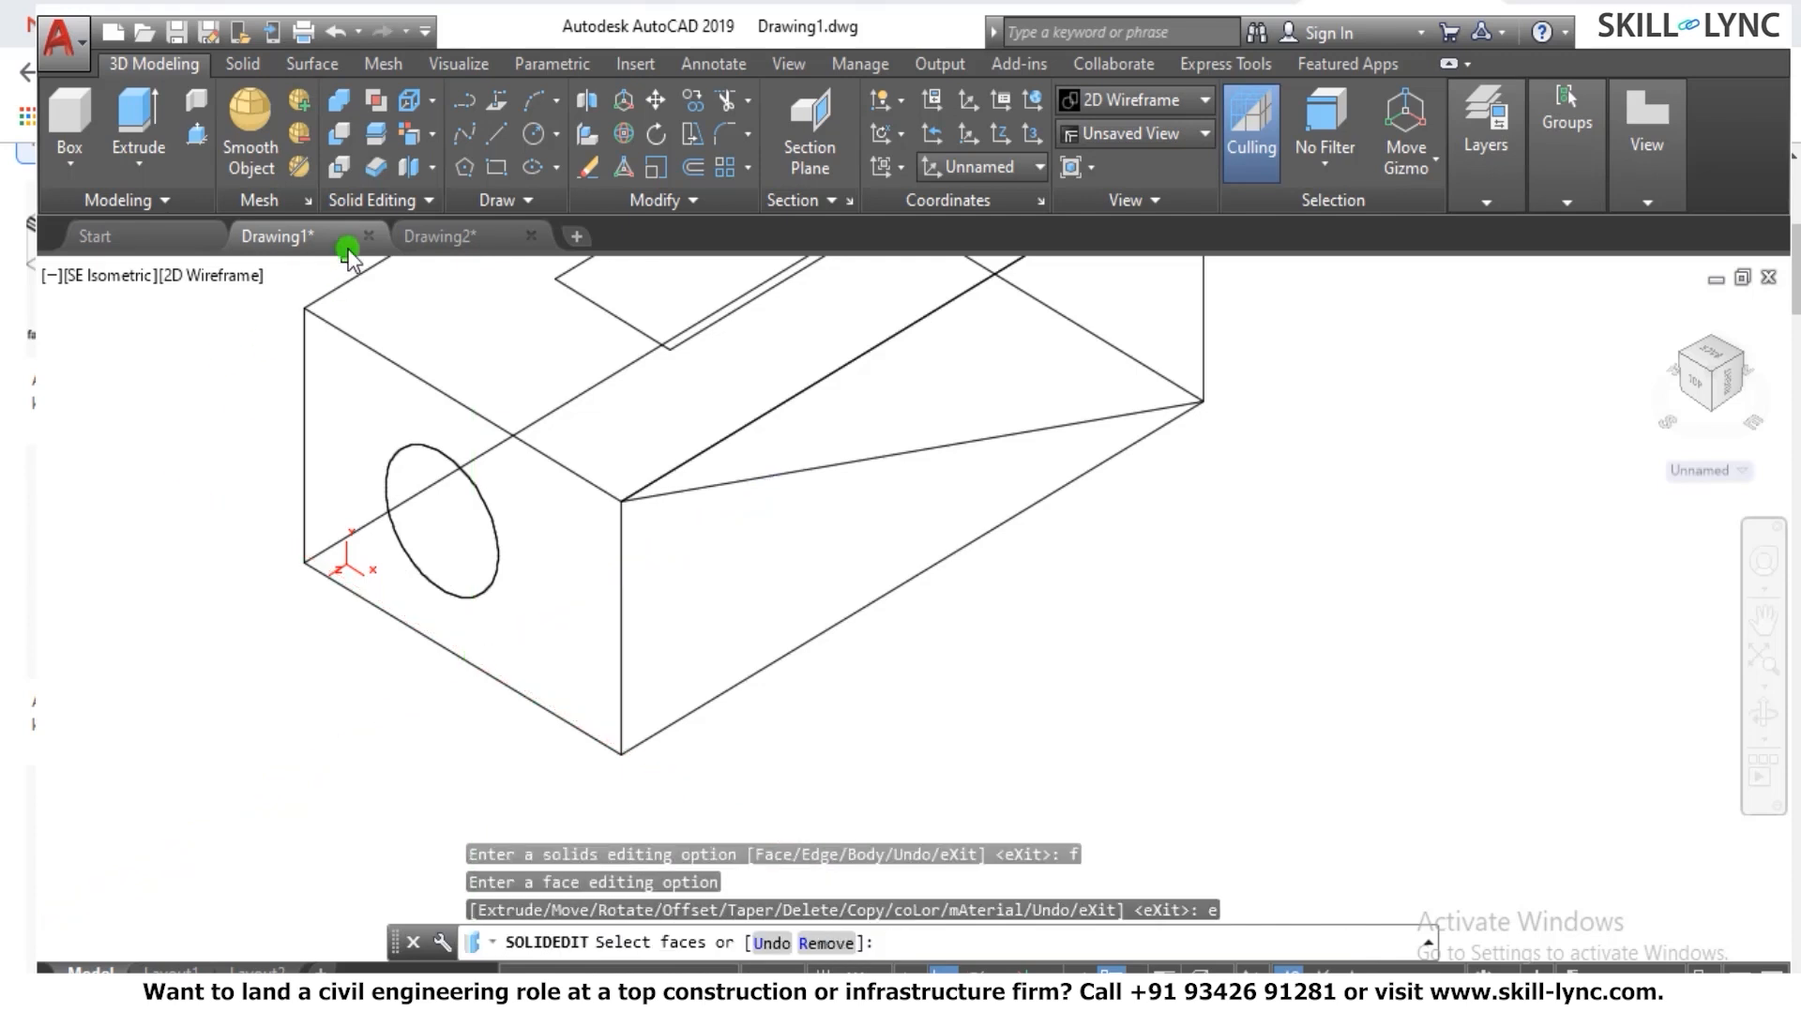
left_click(448, 530)
key("Return")
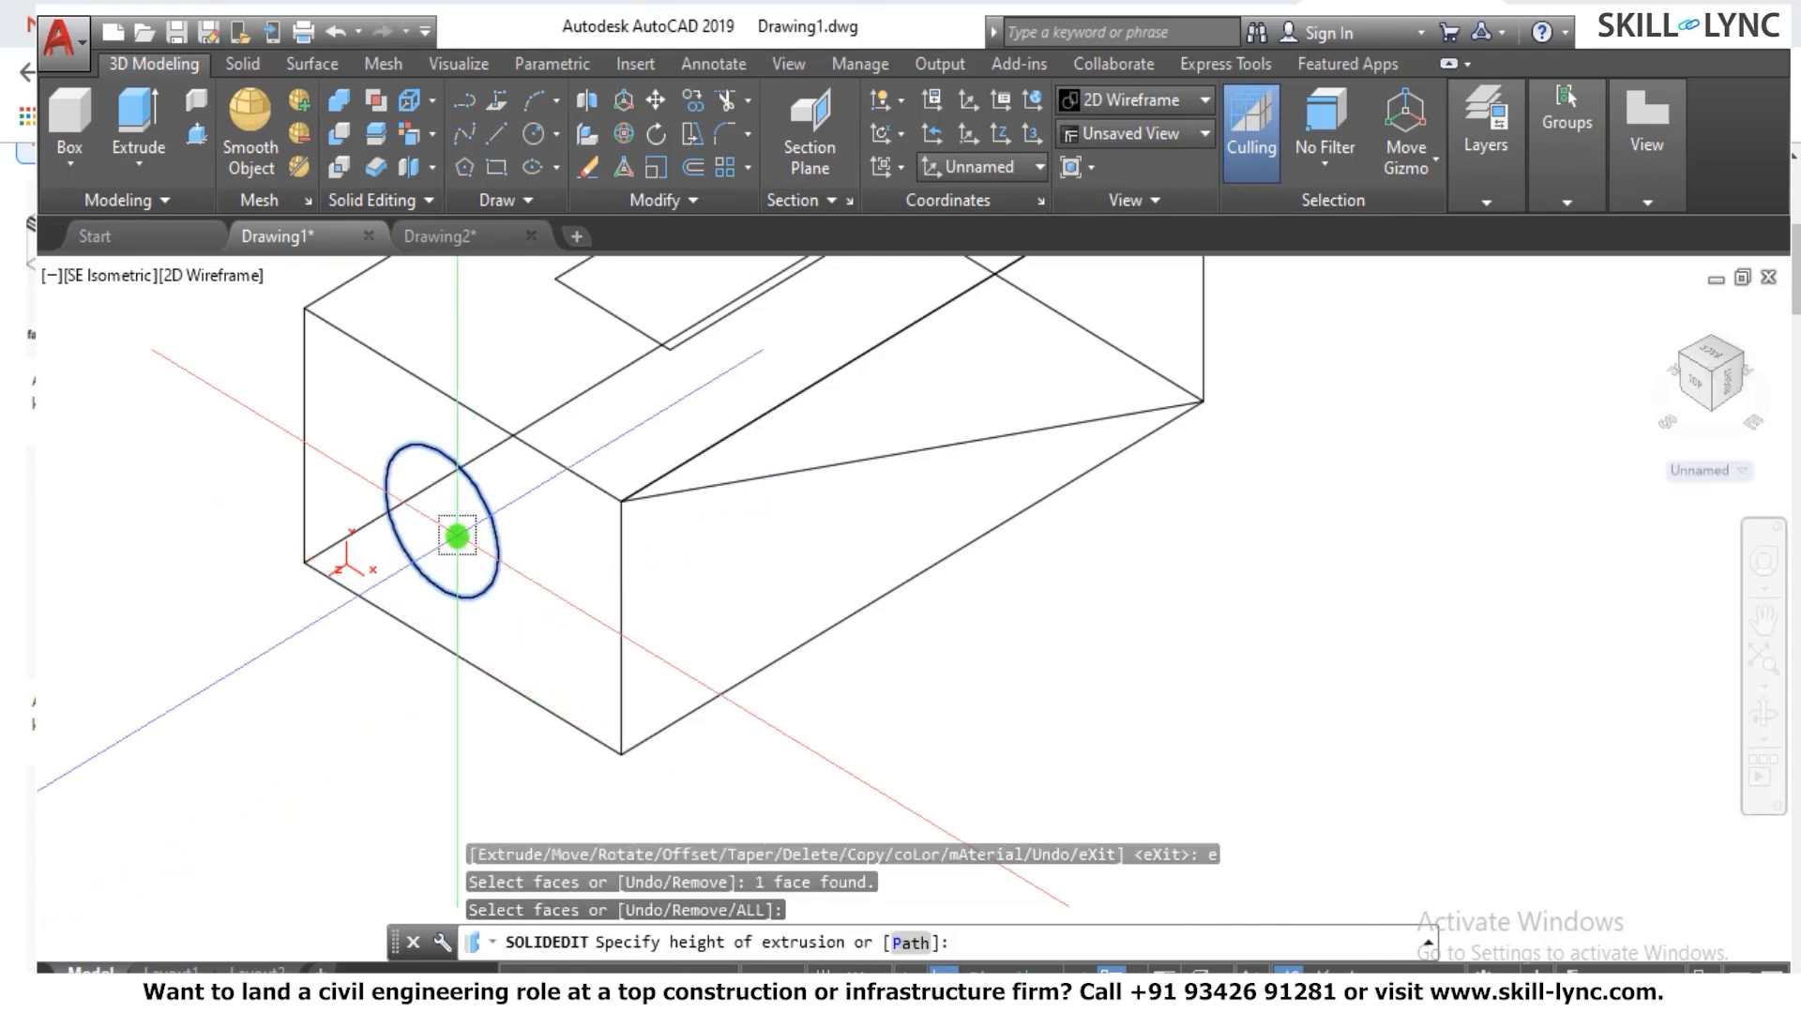
type("-500")
key("Return")
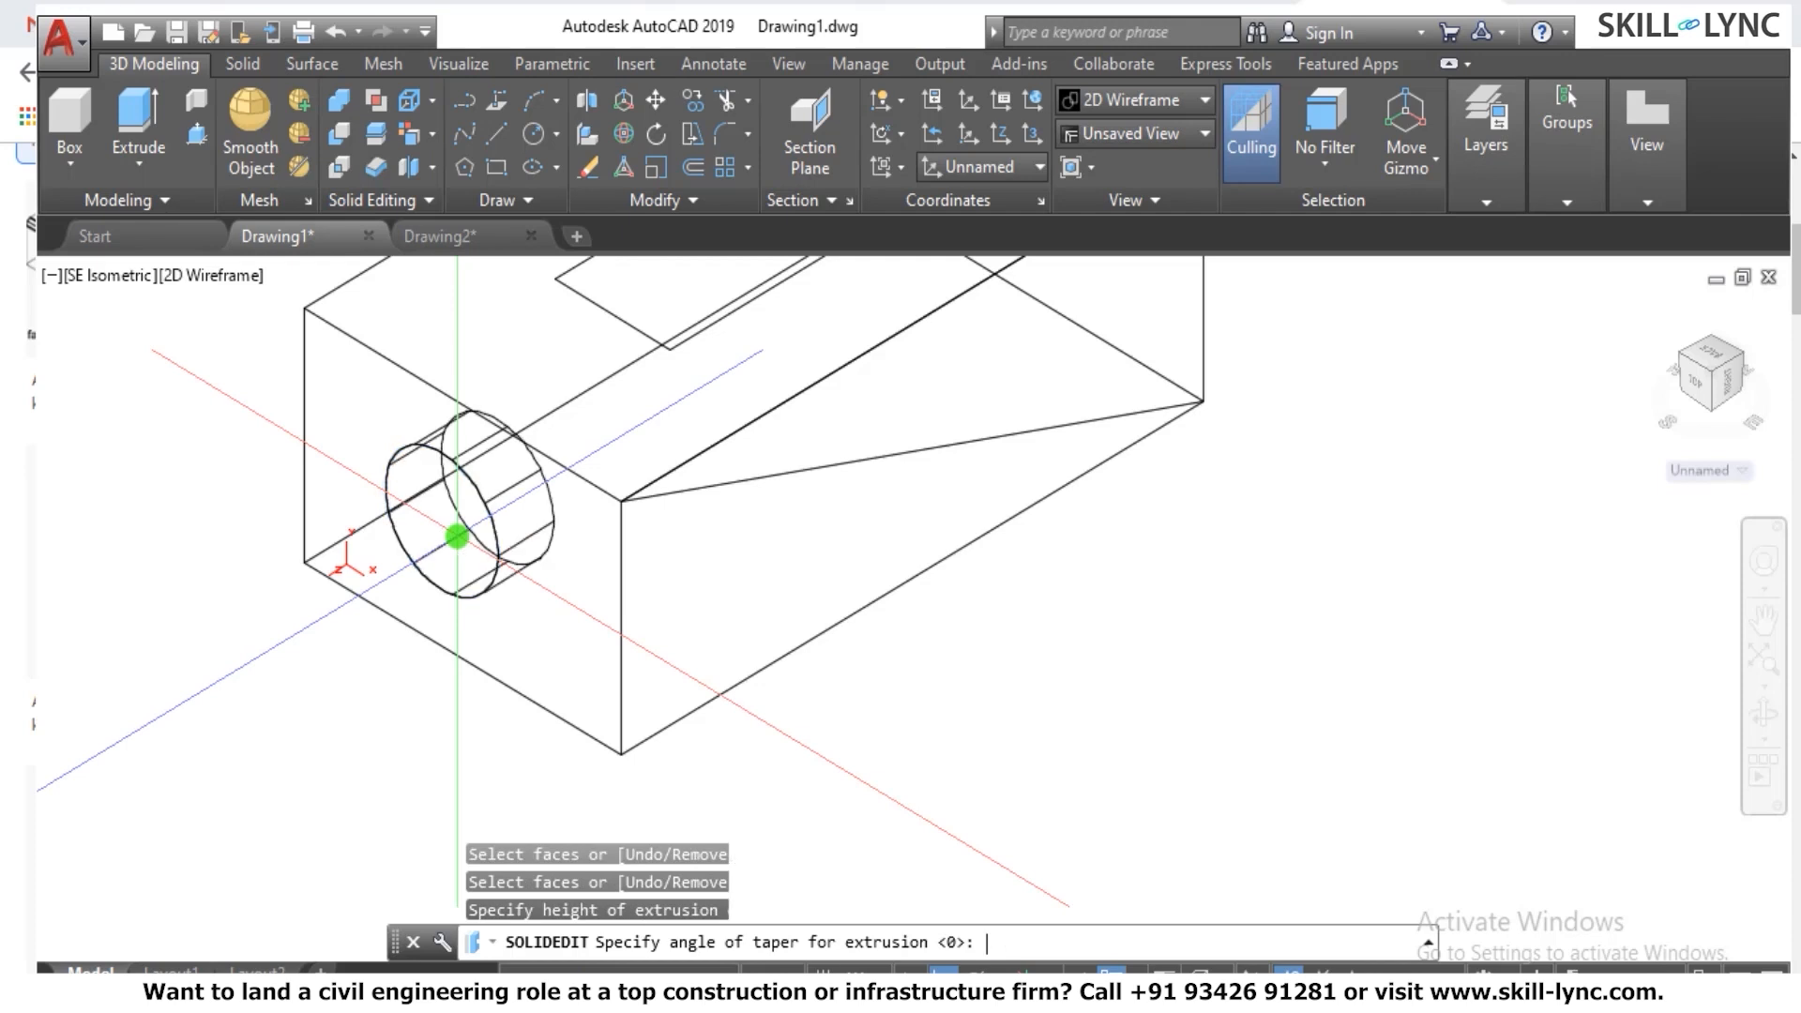
key("Return")
key("Escape")
key("Escape")
key("Escape")
Shade the model with the SHADE command to inspect the circular recess in the box's end face.
type("shad")
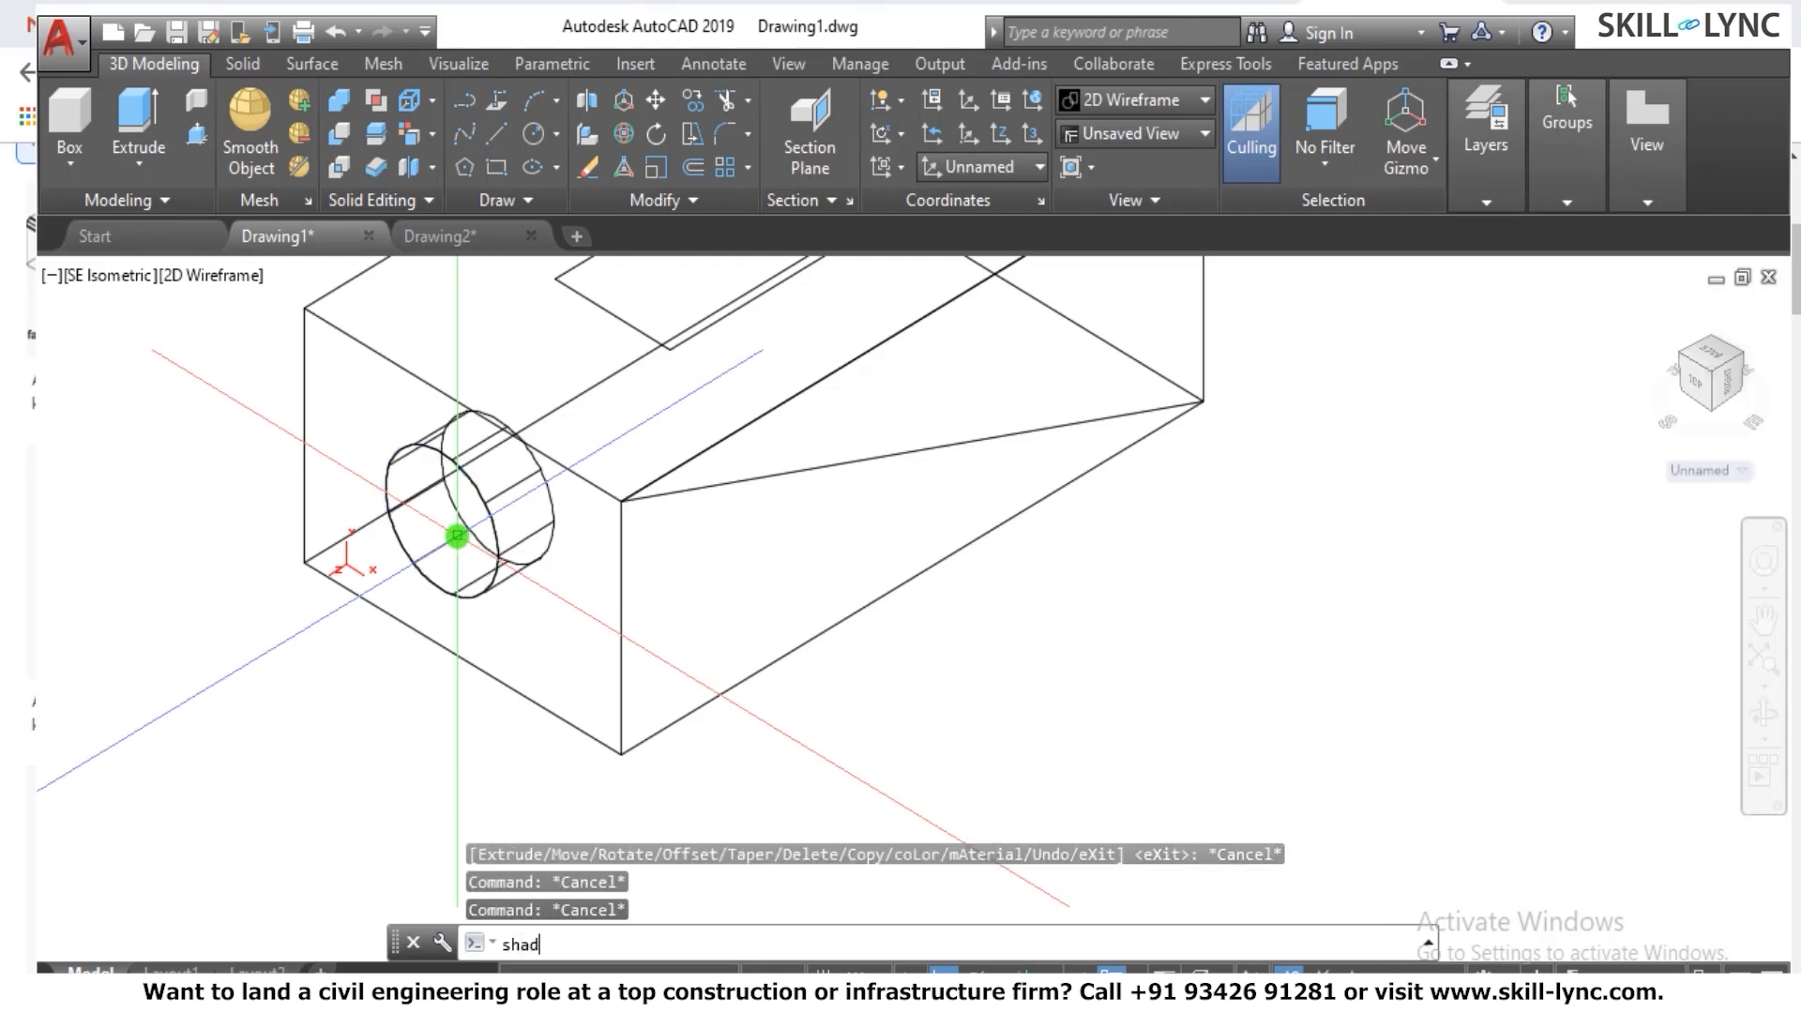
type("e")
key("Return")
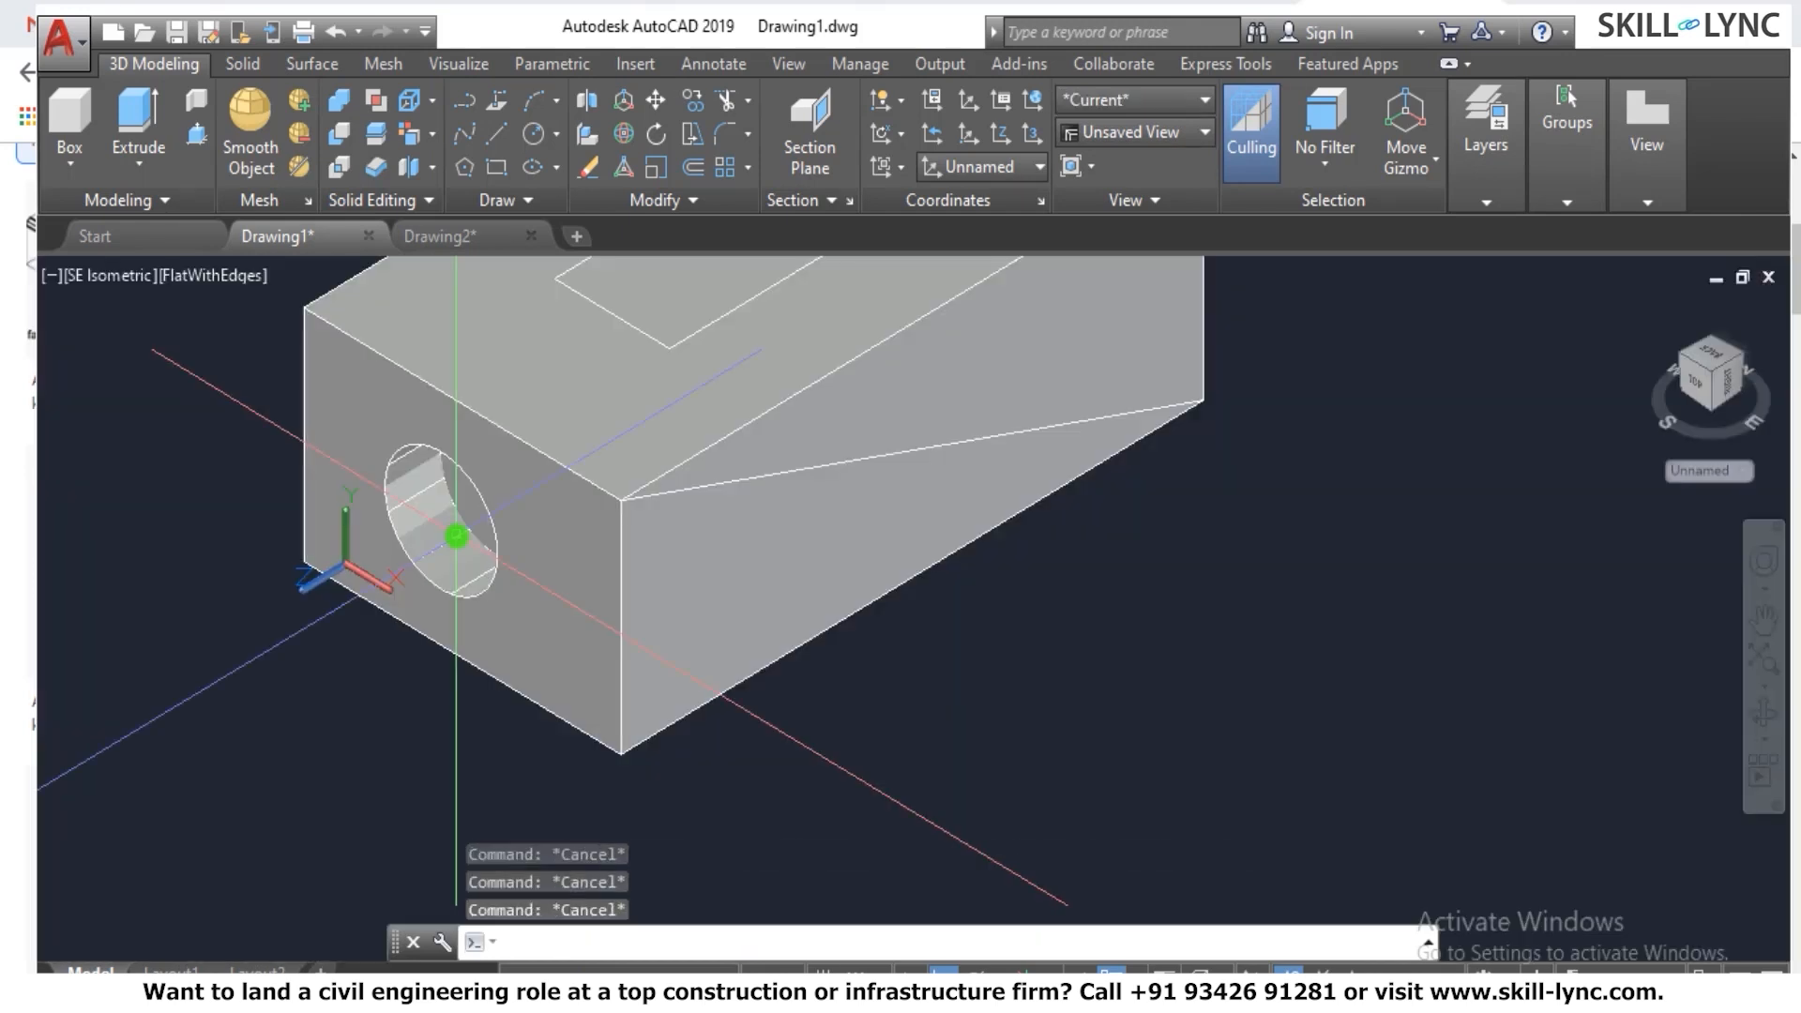
scroll(594, 530, "down", 4)
scroll(604, 503, "up", 3)
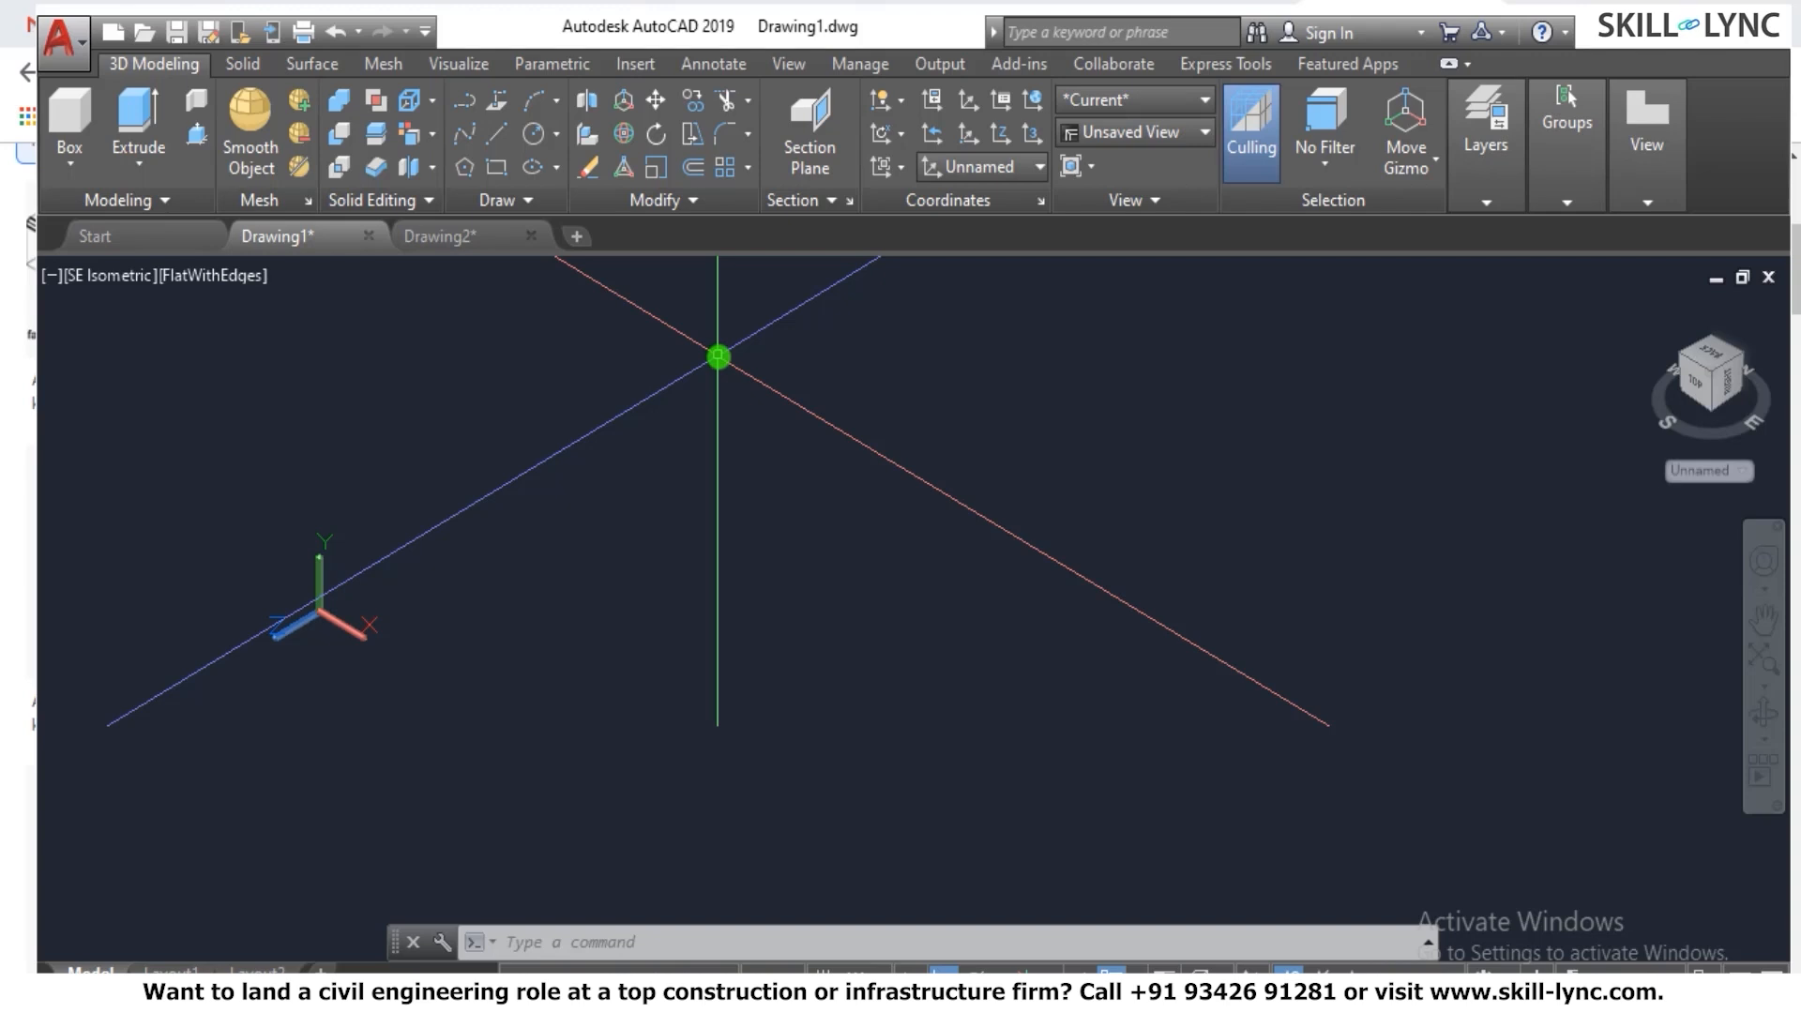
Switch to the plan view of the current UCS.
type("pla")
key("Return")
key("Return")
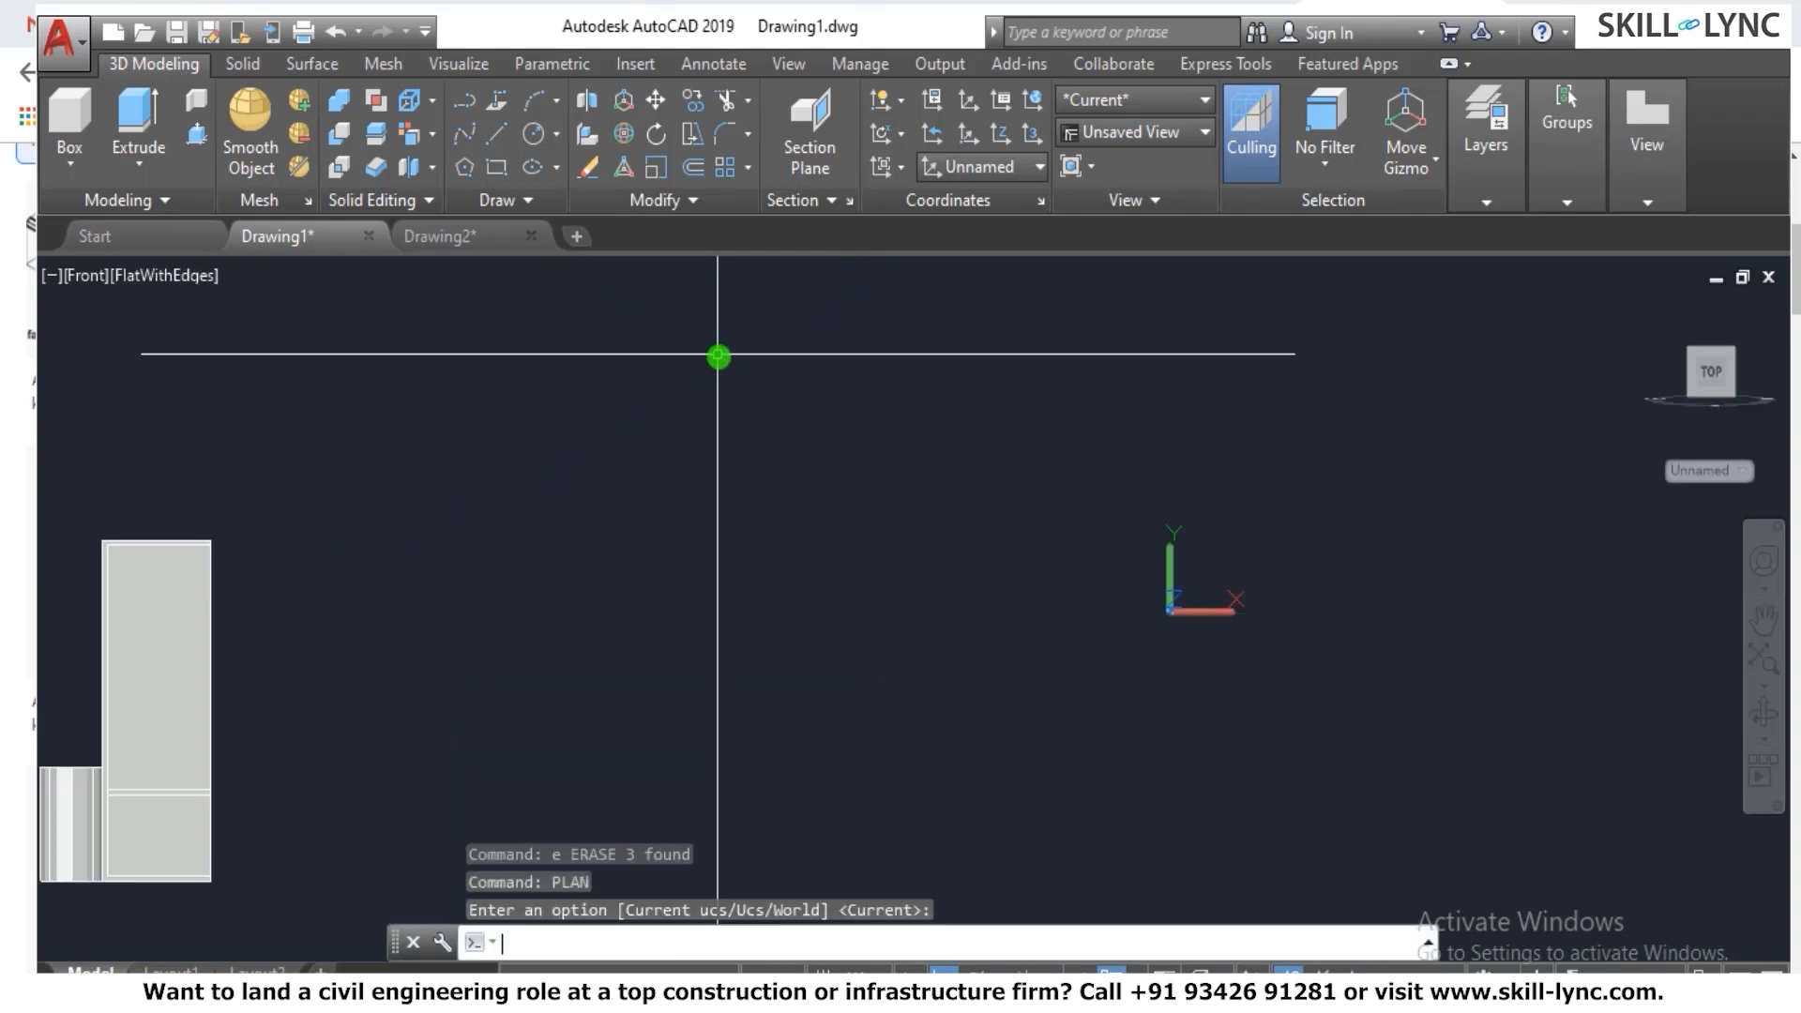
key("Return")
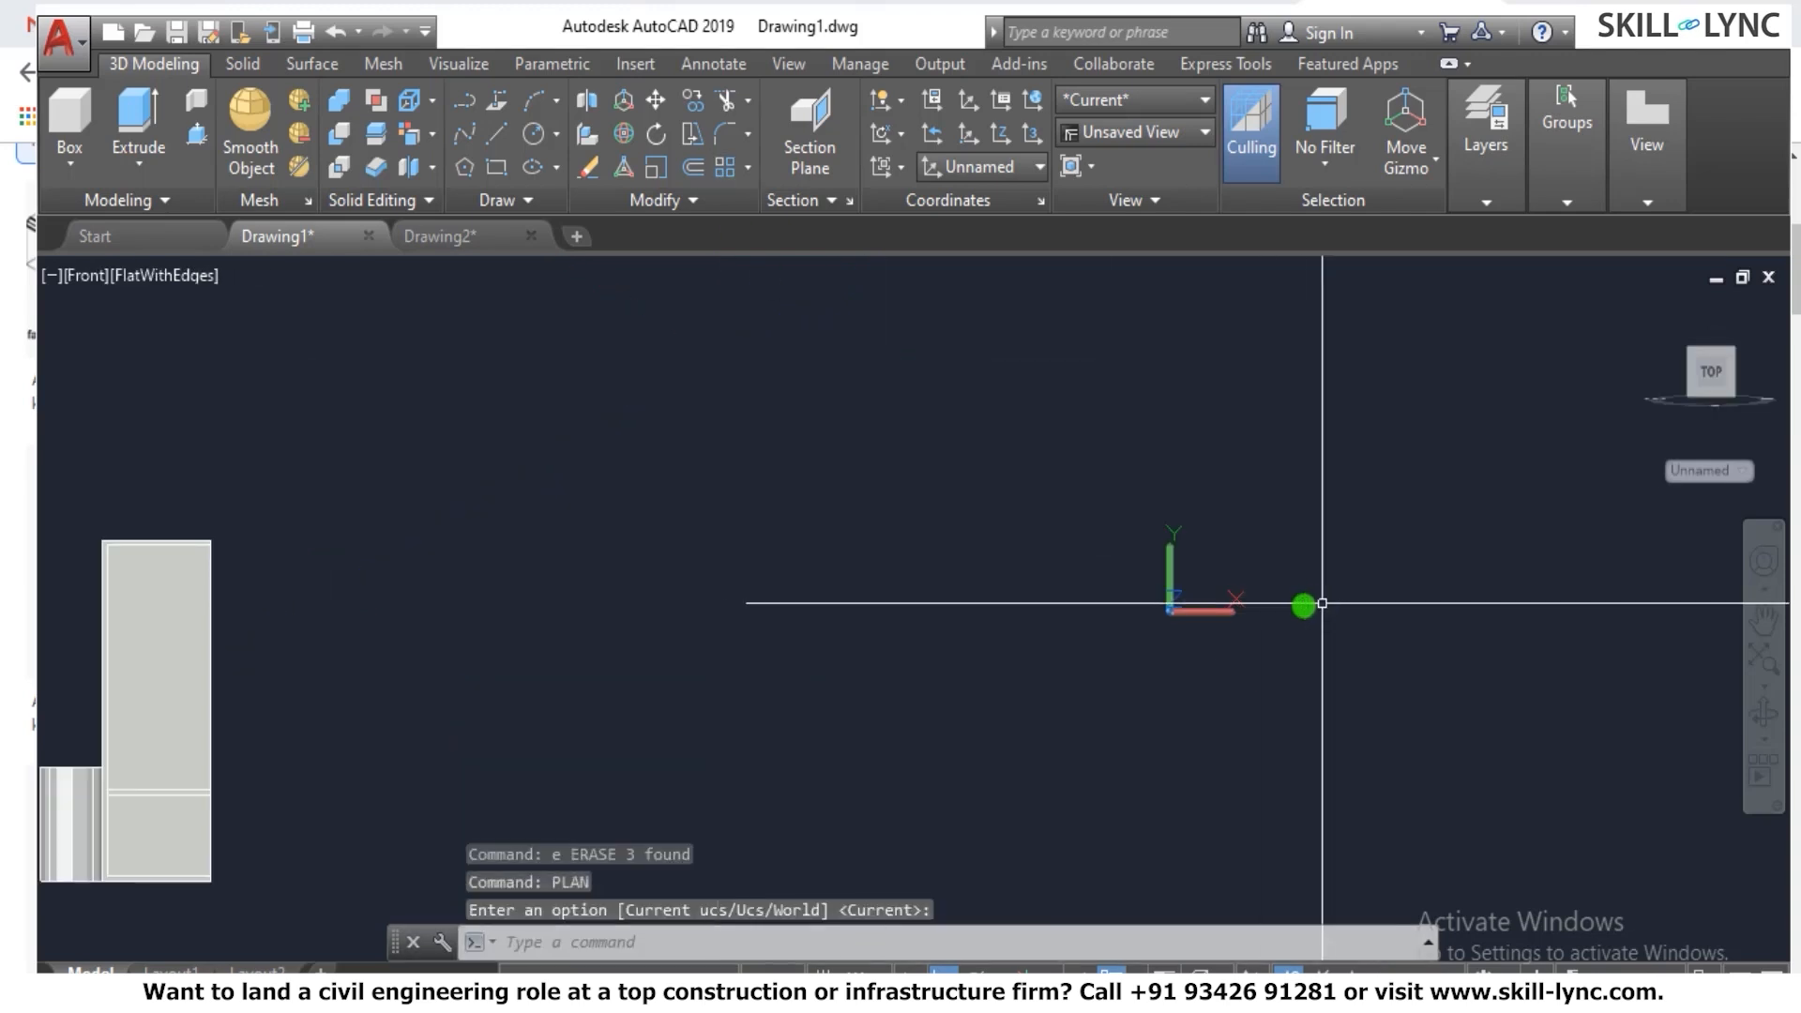
Switch the visual style to 2D Wireframe and erase the three remaining objects.
left_click(150, 272)
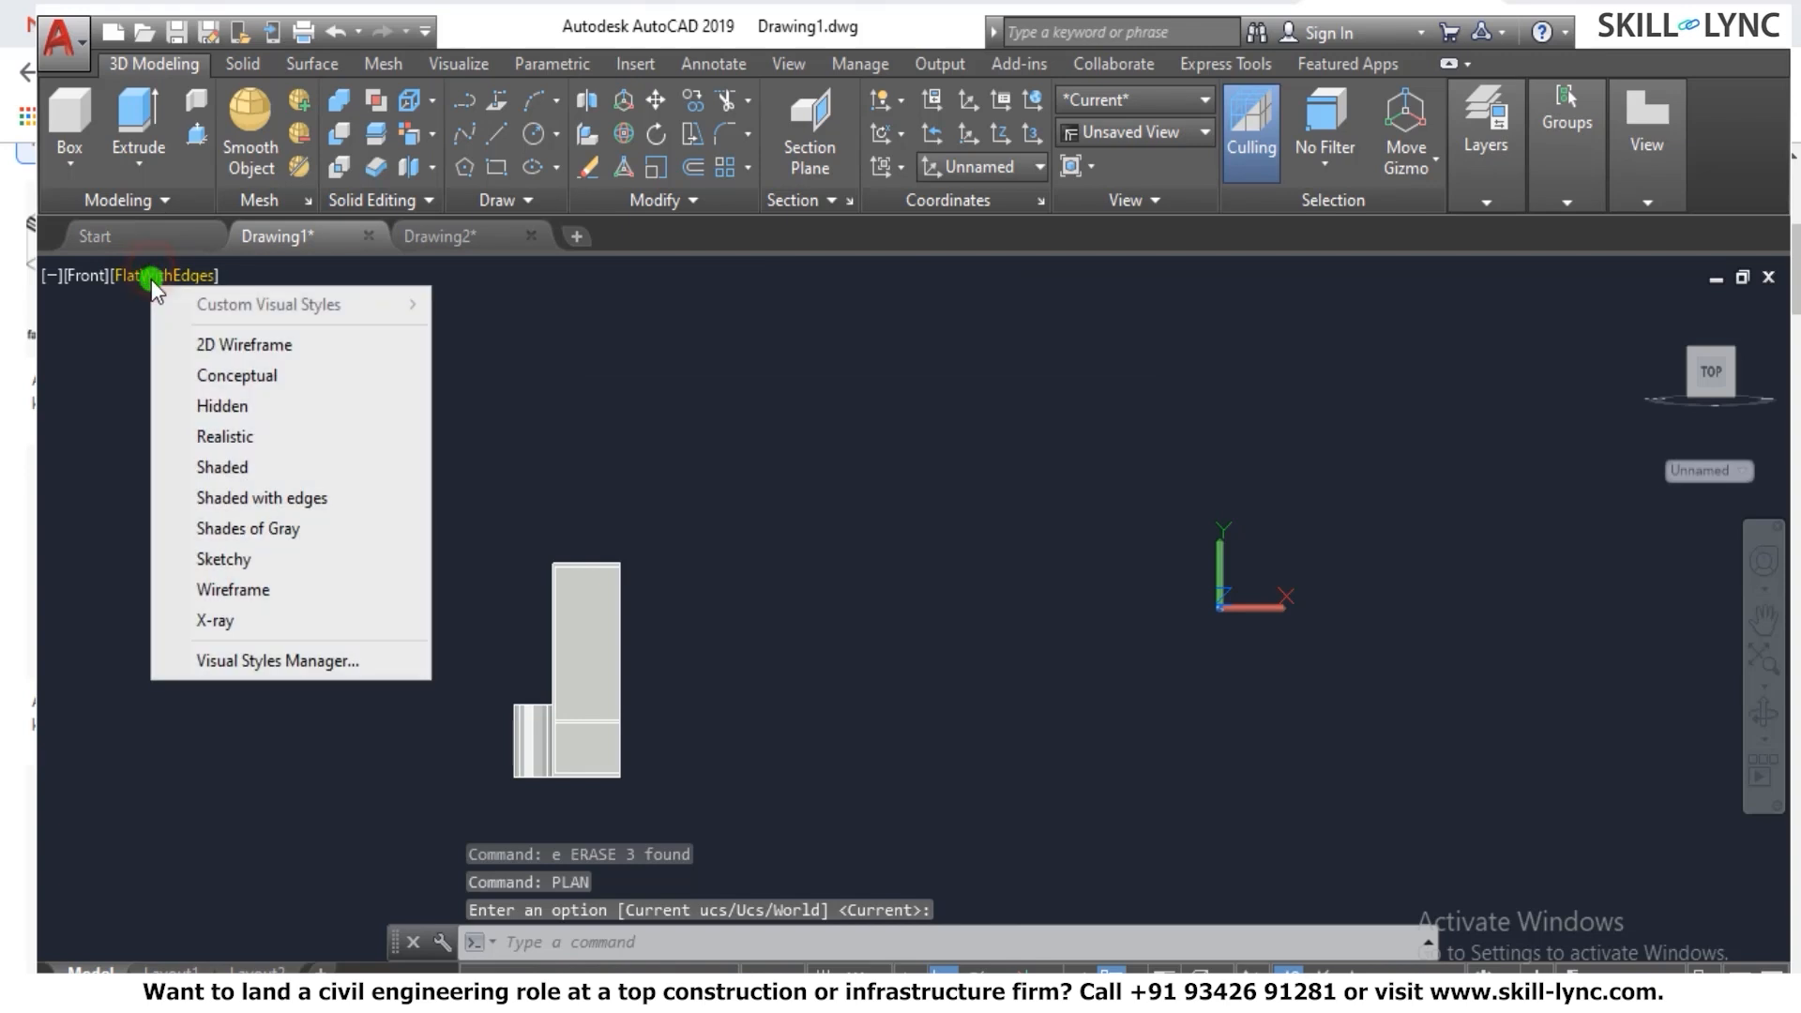
left_click(220, 346)
left_click(389, 356)
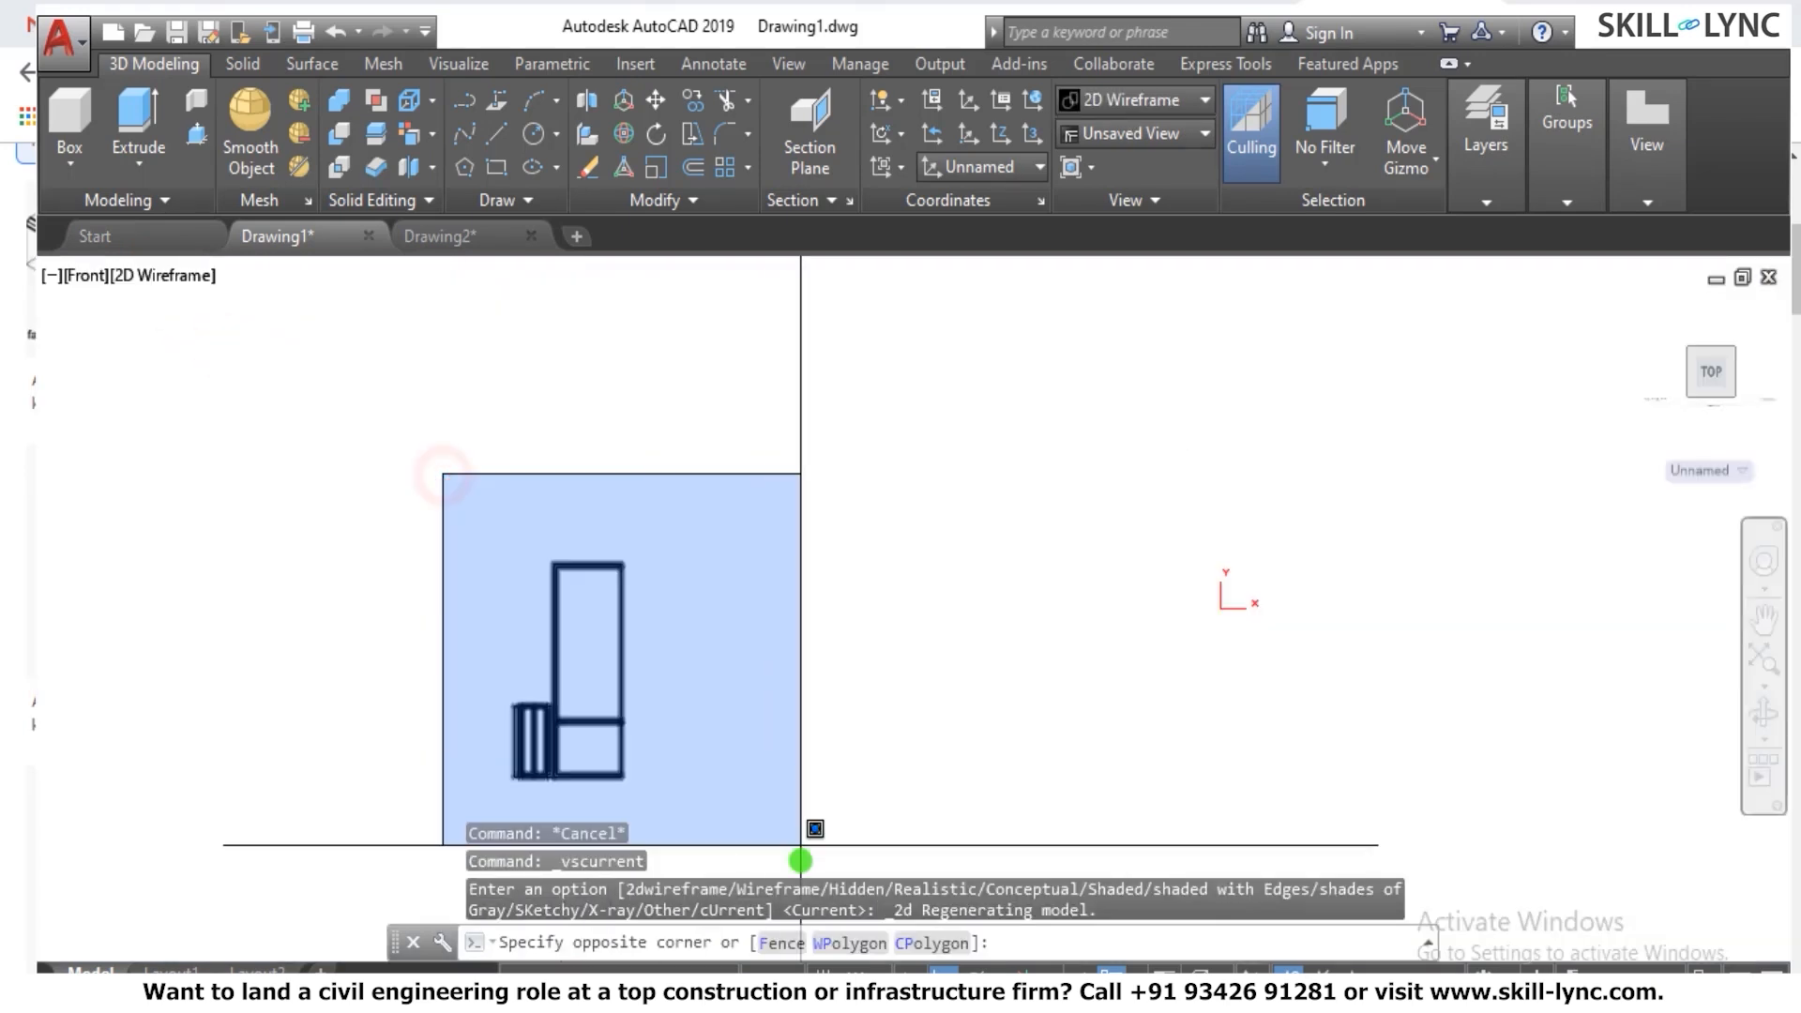
left_click(804, 825)
type("e")
key("Return")
key("Escape")
key("Escape")
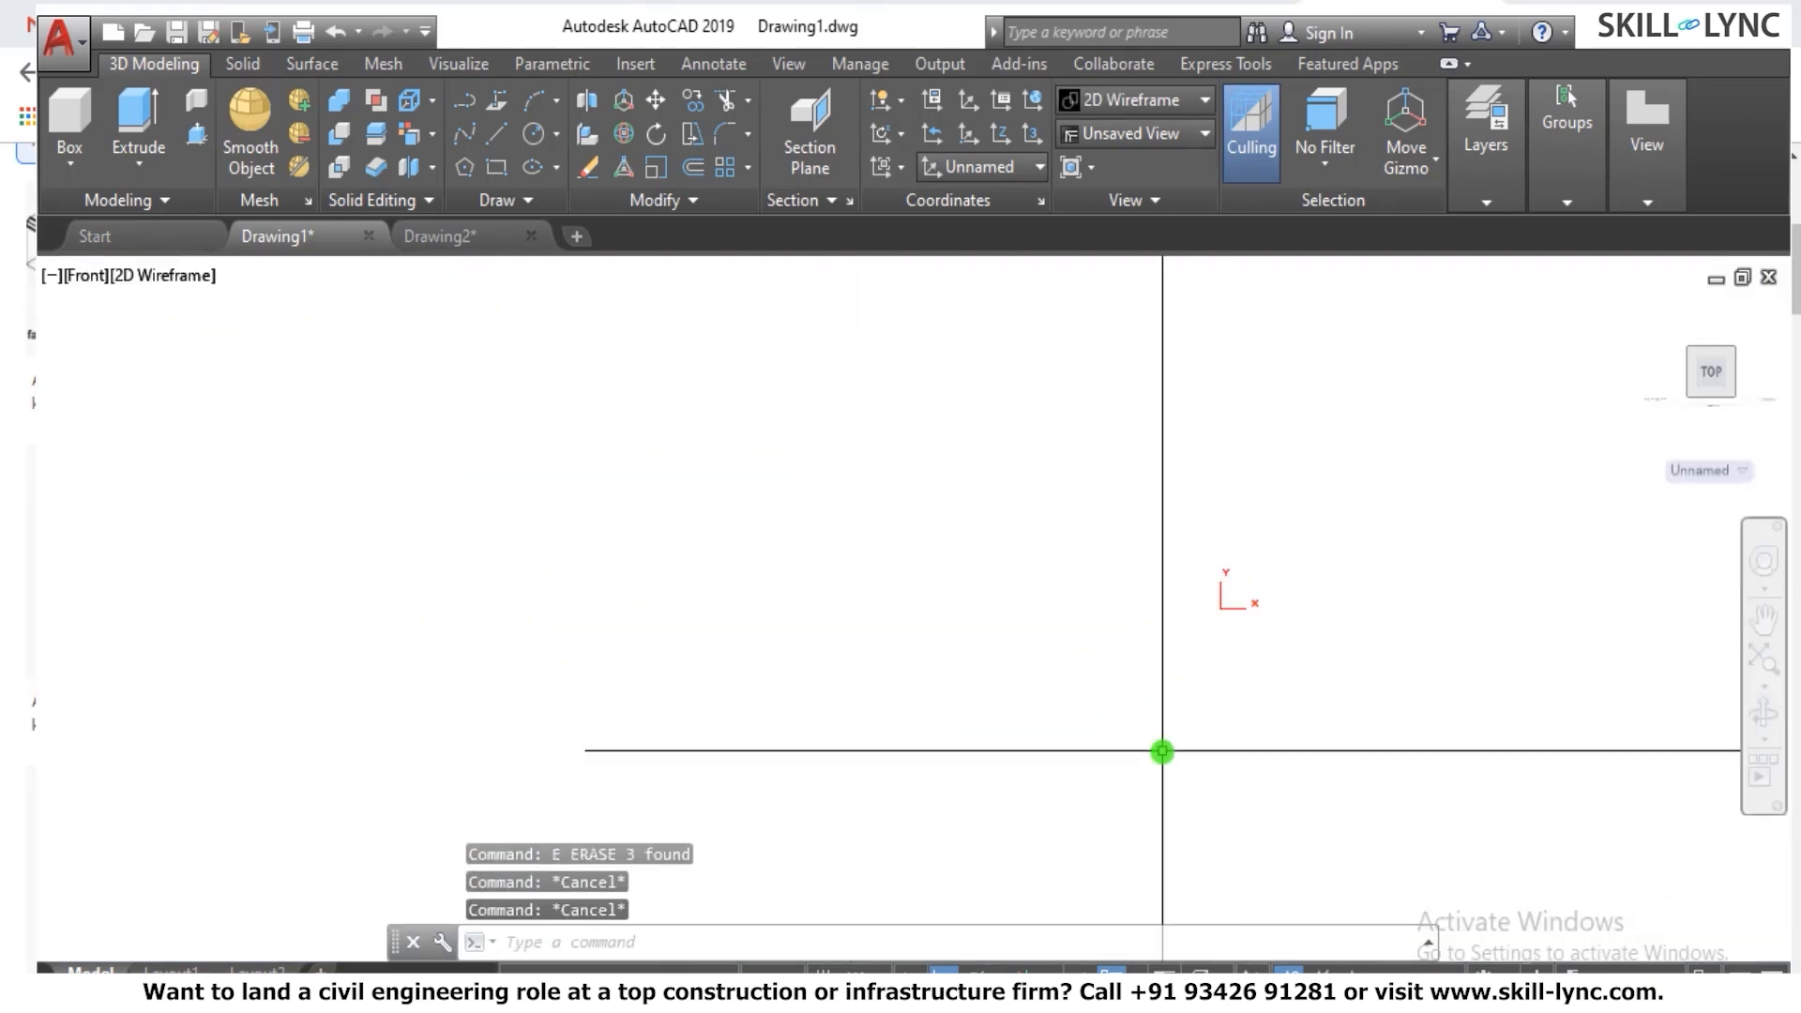
Zoom the empty drawing with the All option.
type("z")
key("Return")
type("a")
key("Return")
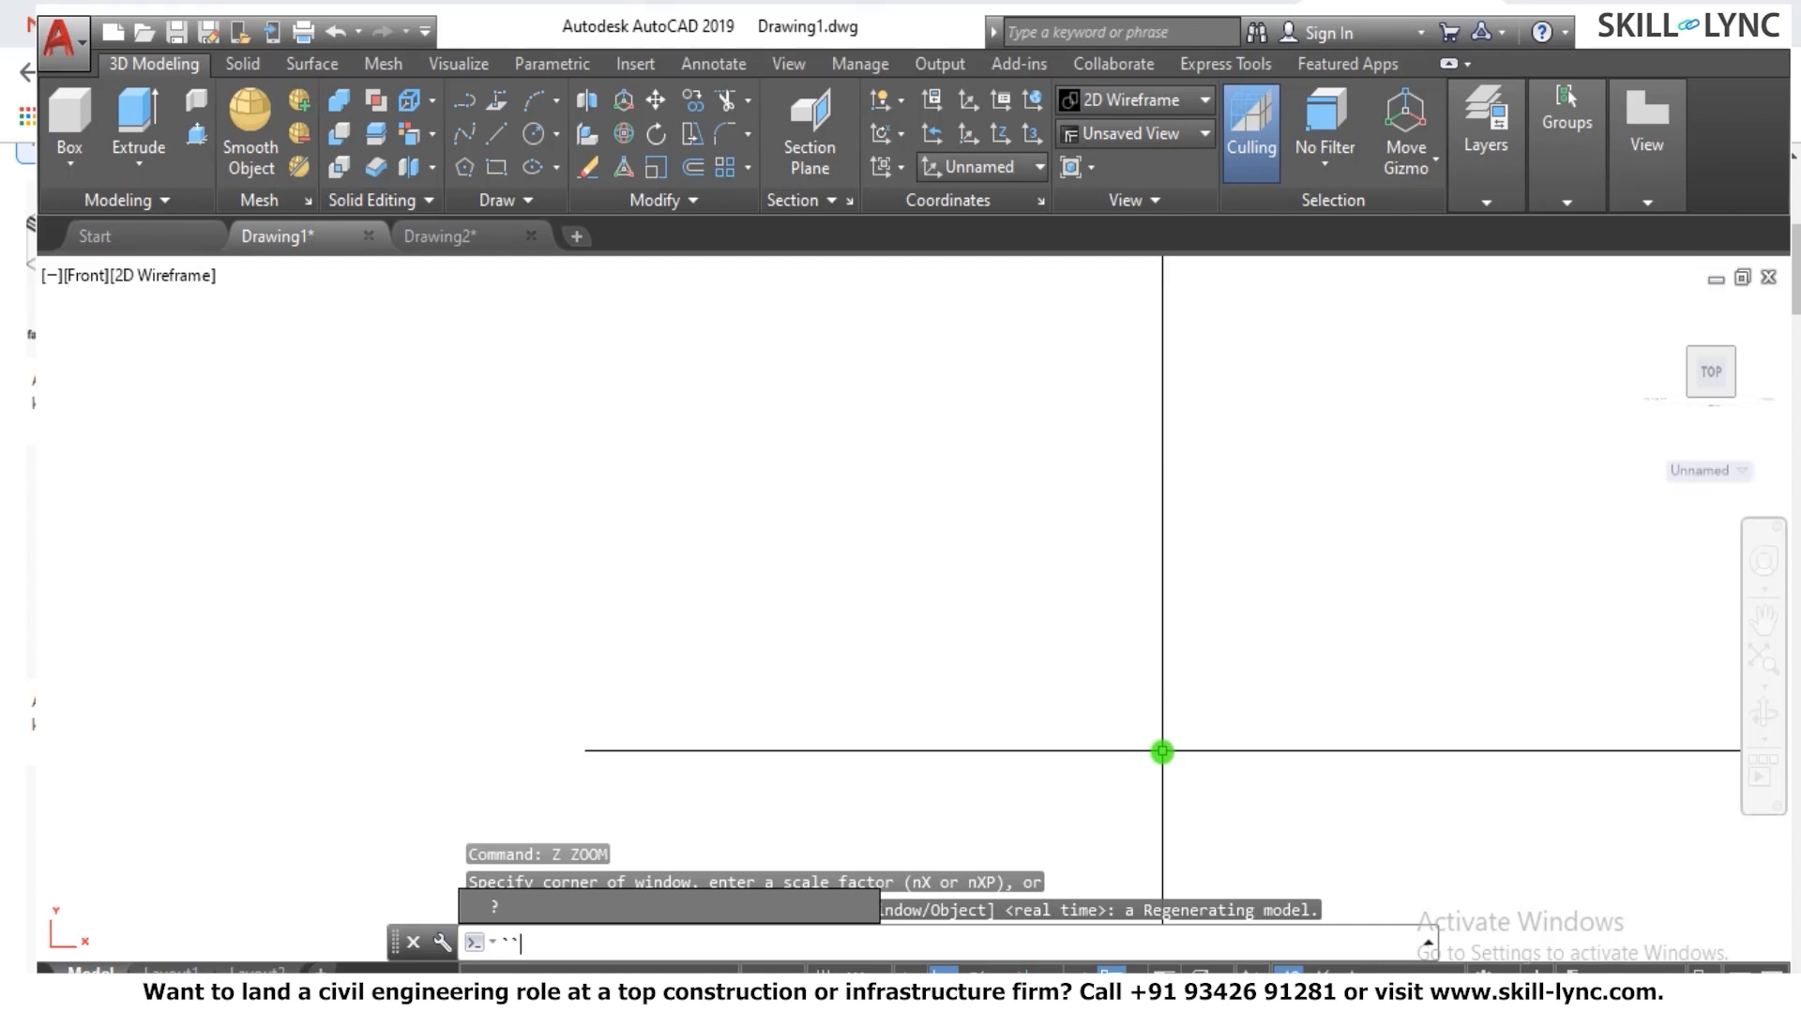
key("BackSpace")
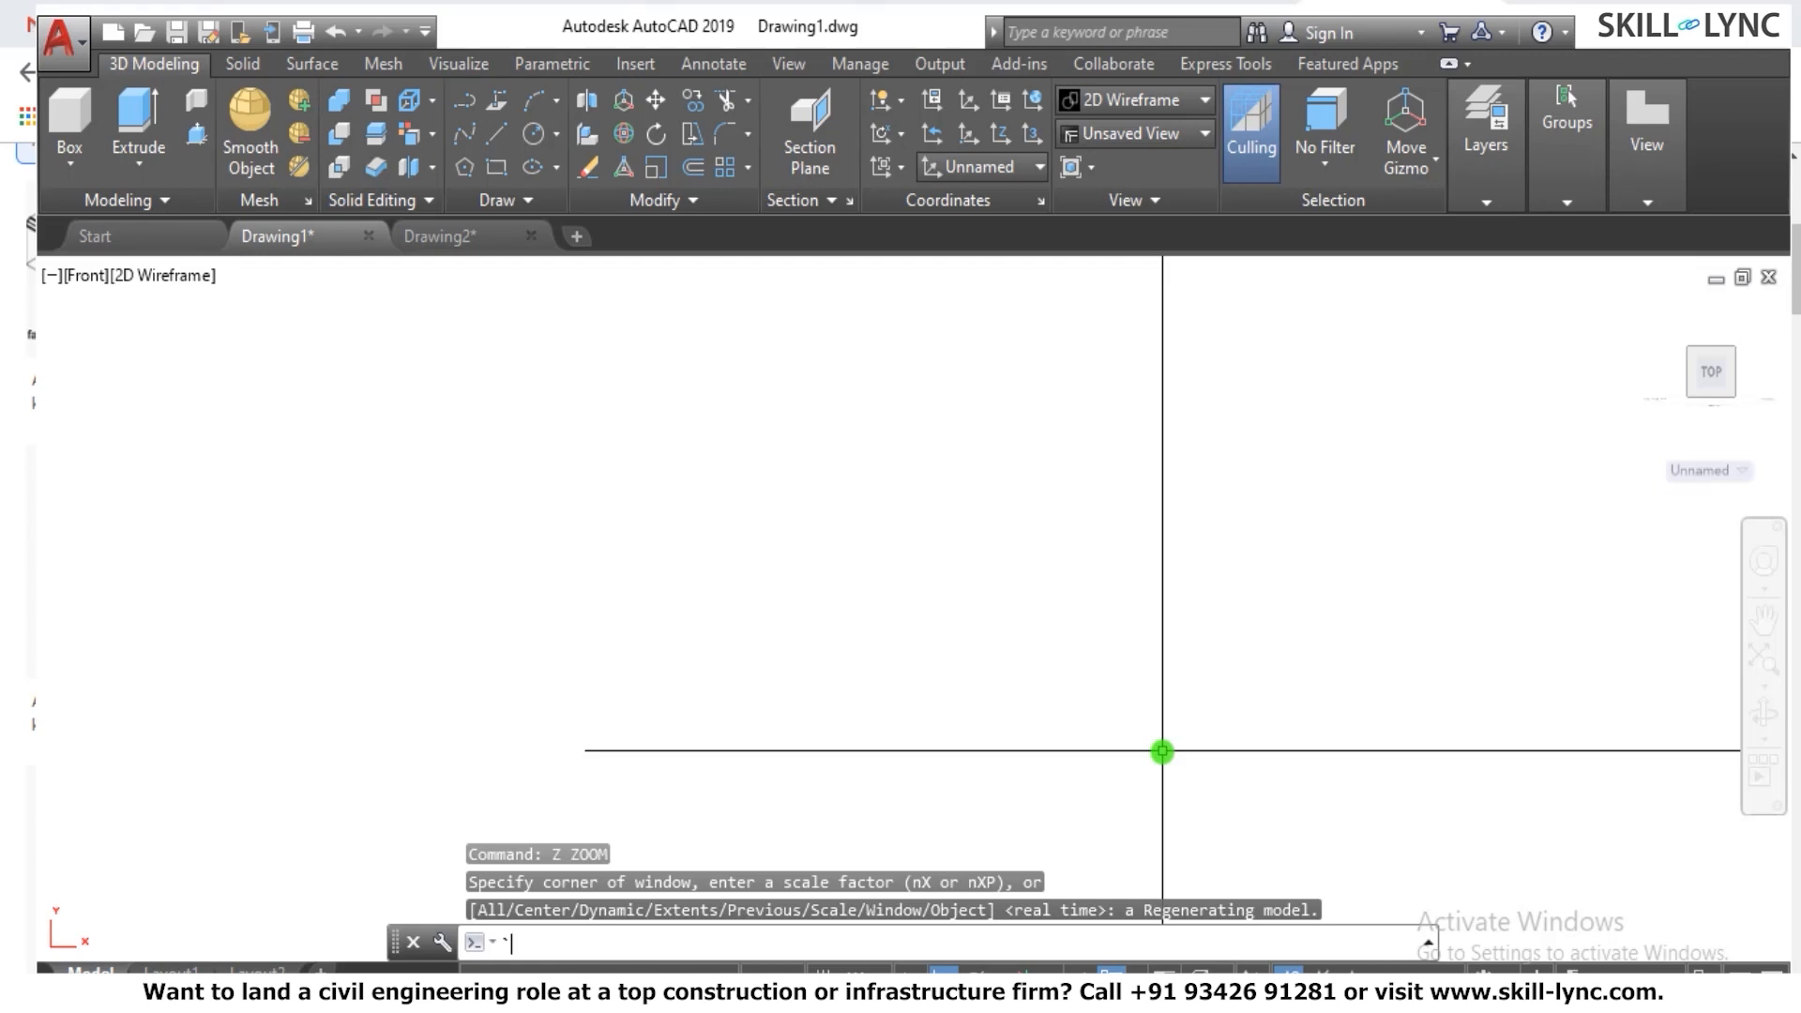
type("re")
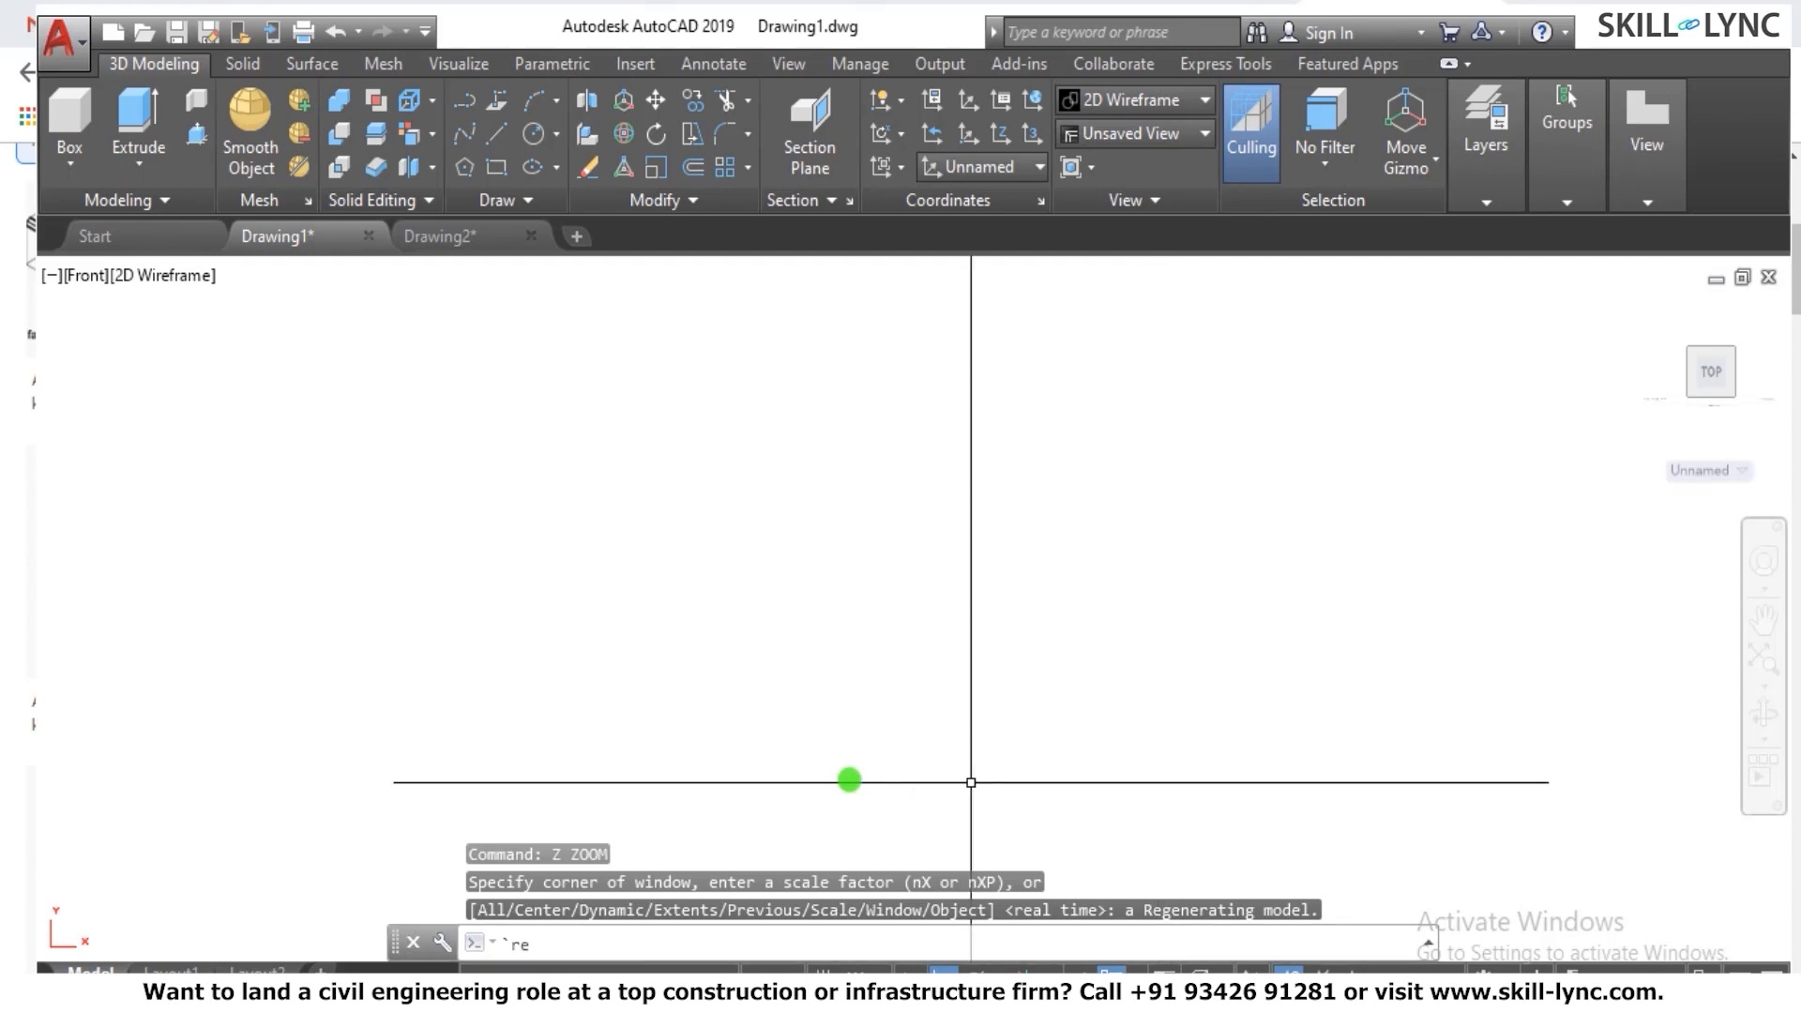
type("c")
key("Return")
left_click(573, 817)
left_click(920, 471)
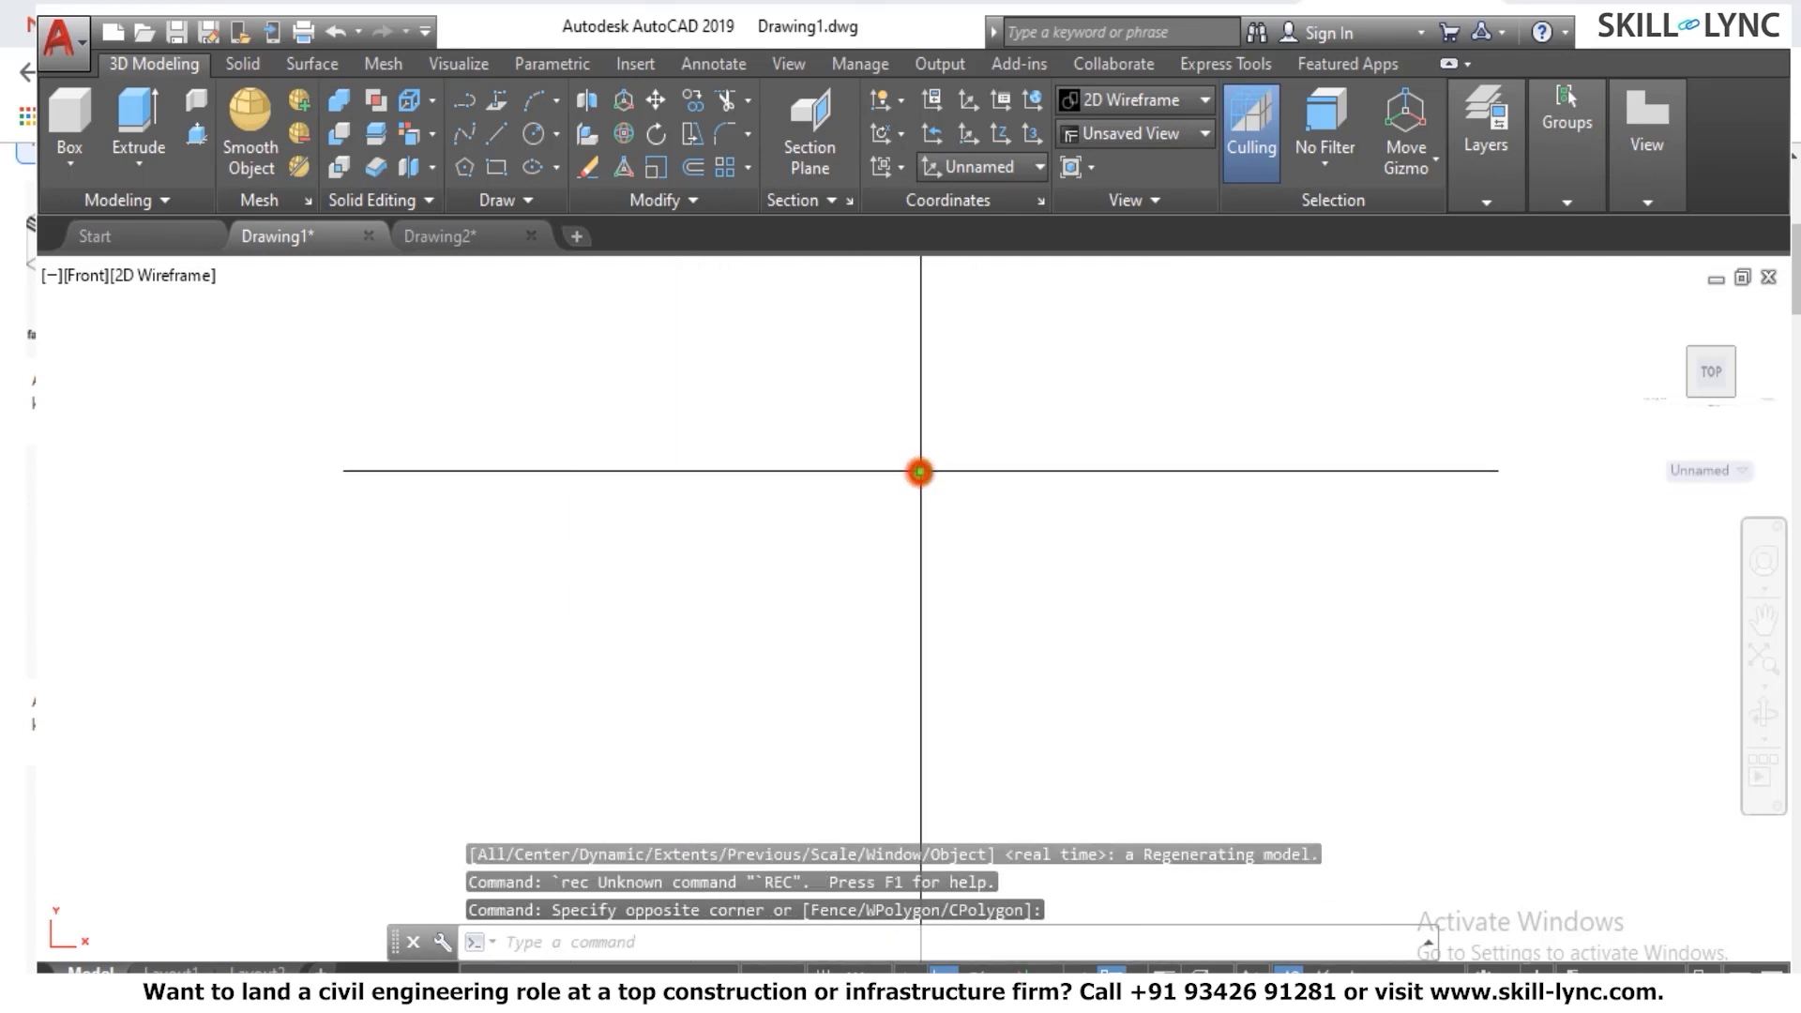
key("Escape")
type("rec")
key("Return")
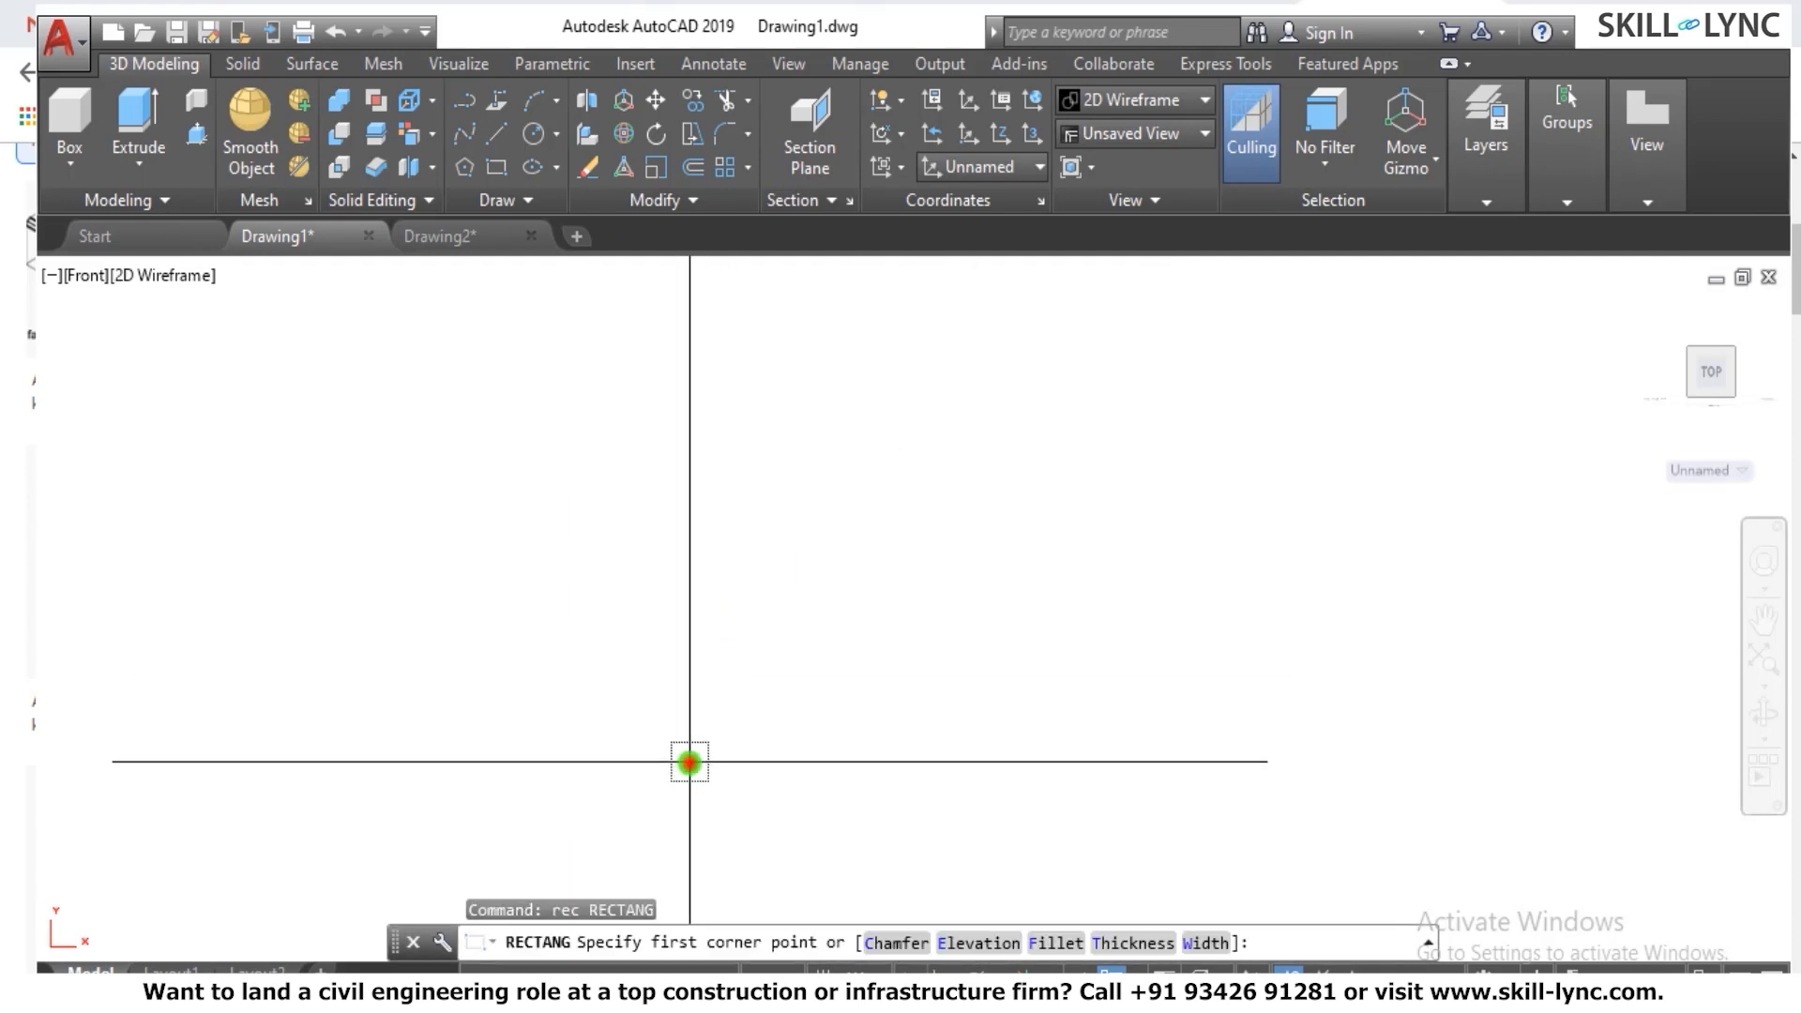
left_click(689, 761)
type("@30")
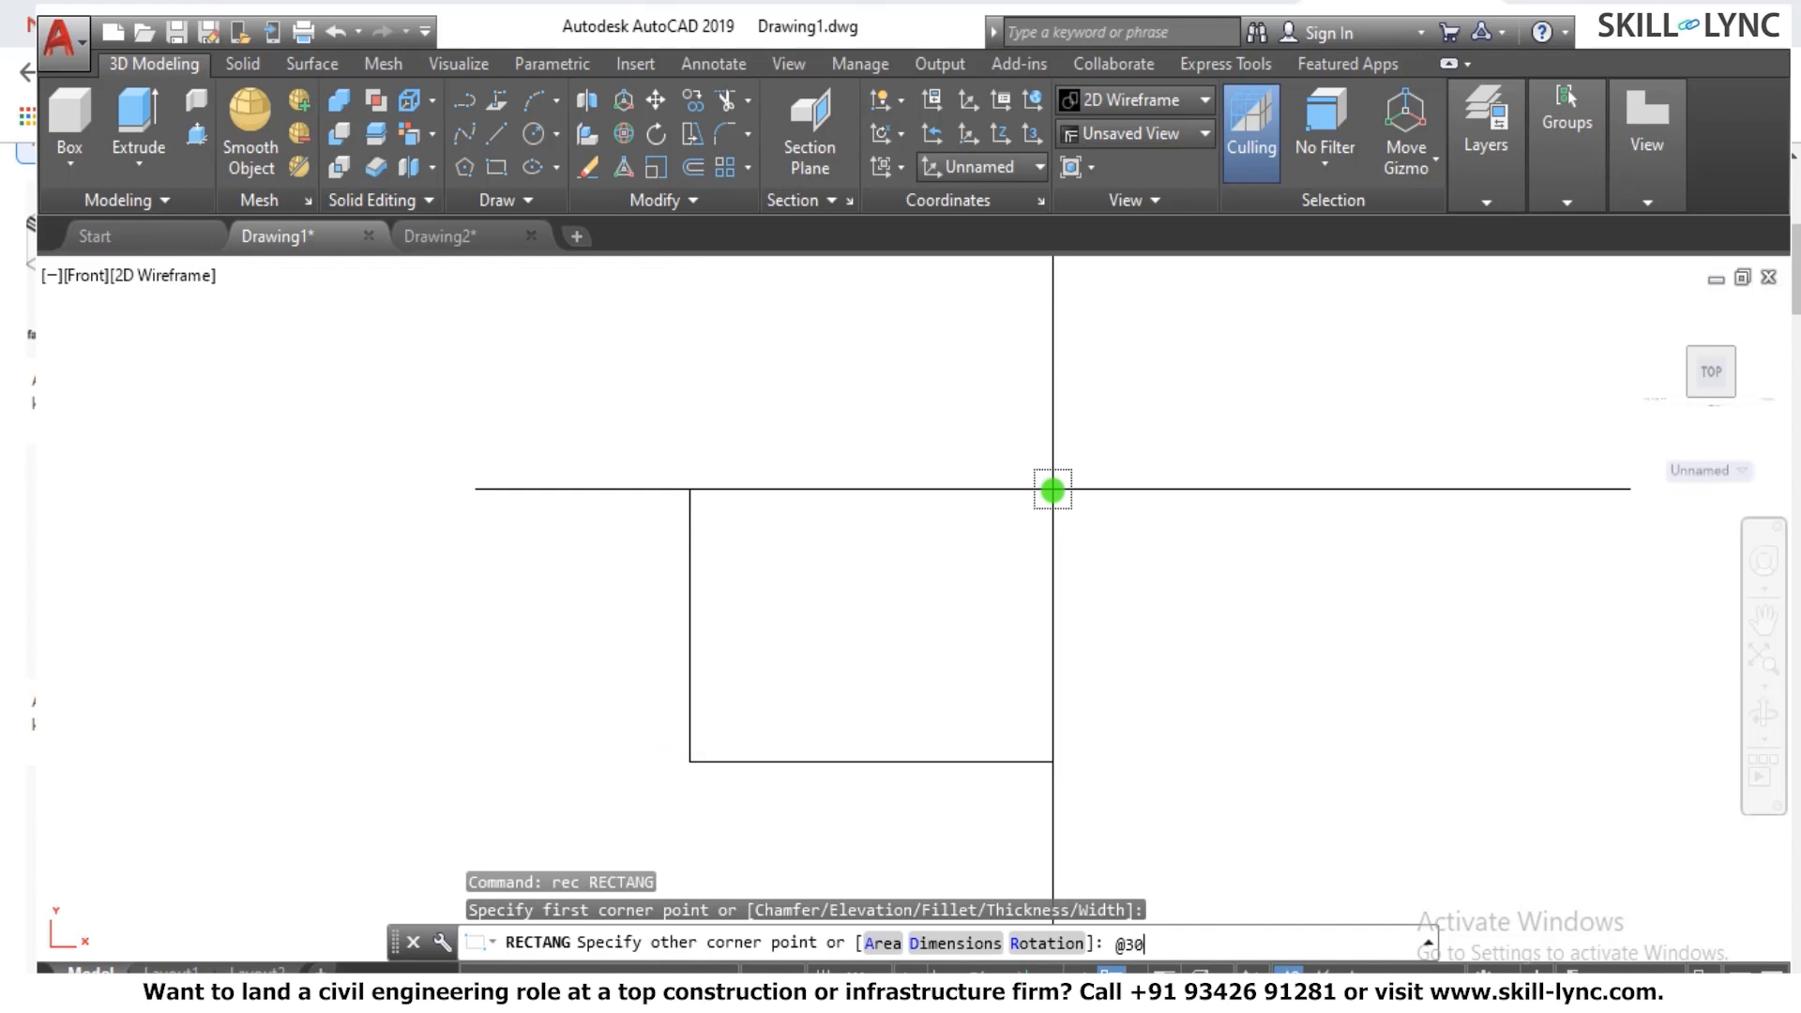
type("0,500")
key("Return")
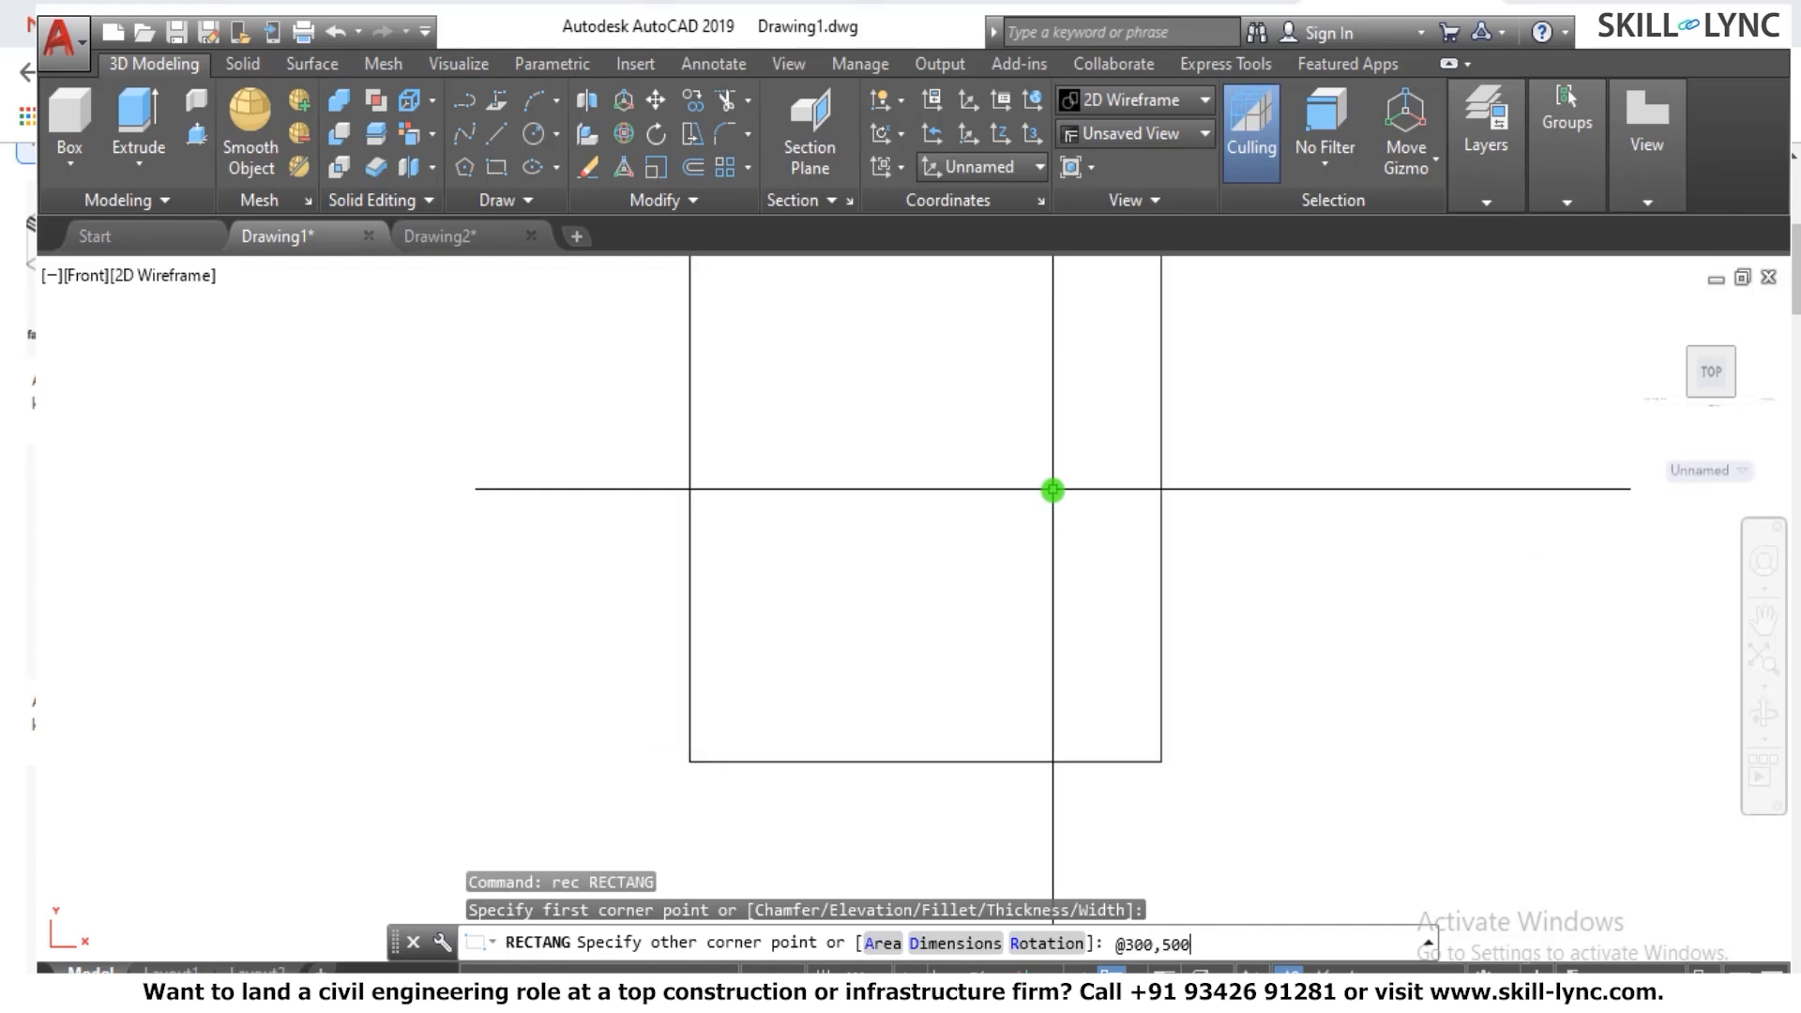
key("Escape")
key("Escape")
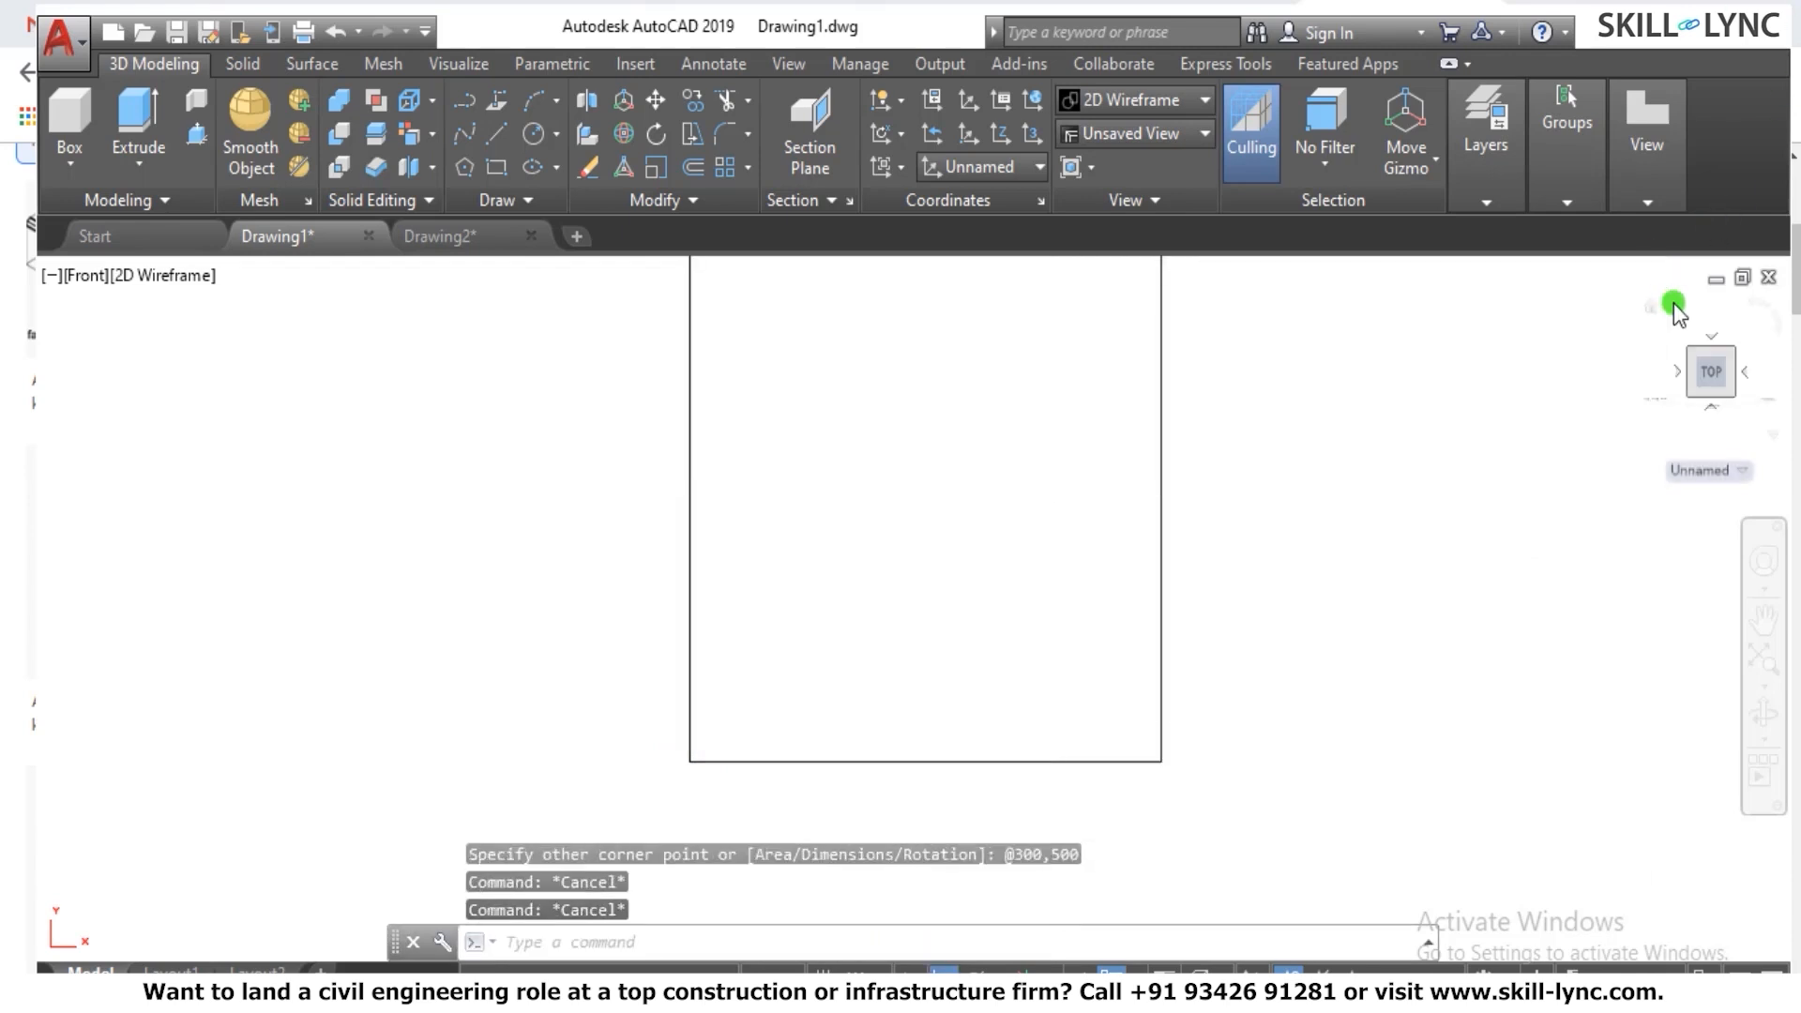
Turn the model to an isometric corner view and erase the upright rectangle.
left_click(1651, 310)
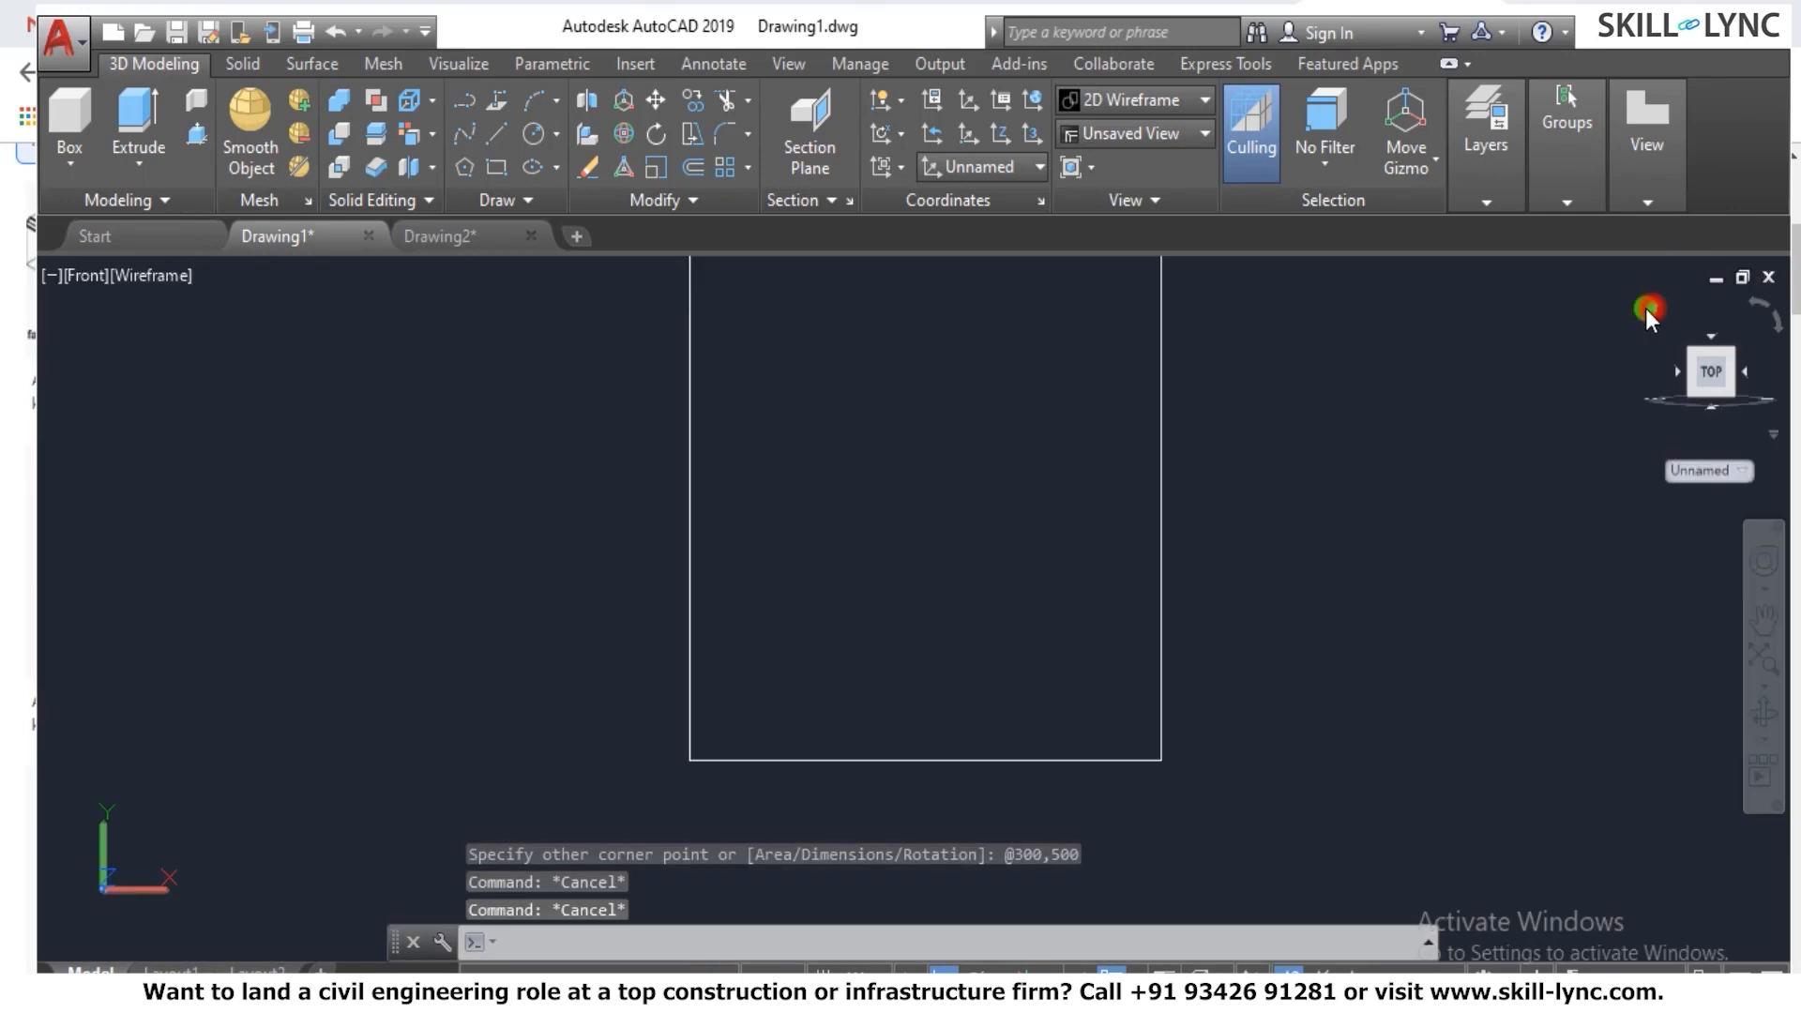
scroll(965, 554, "down", 3)
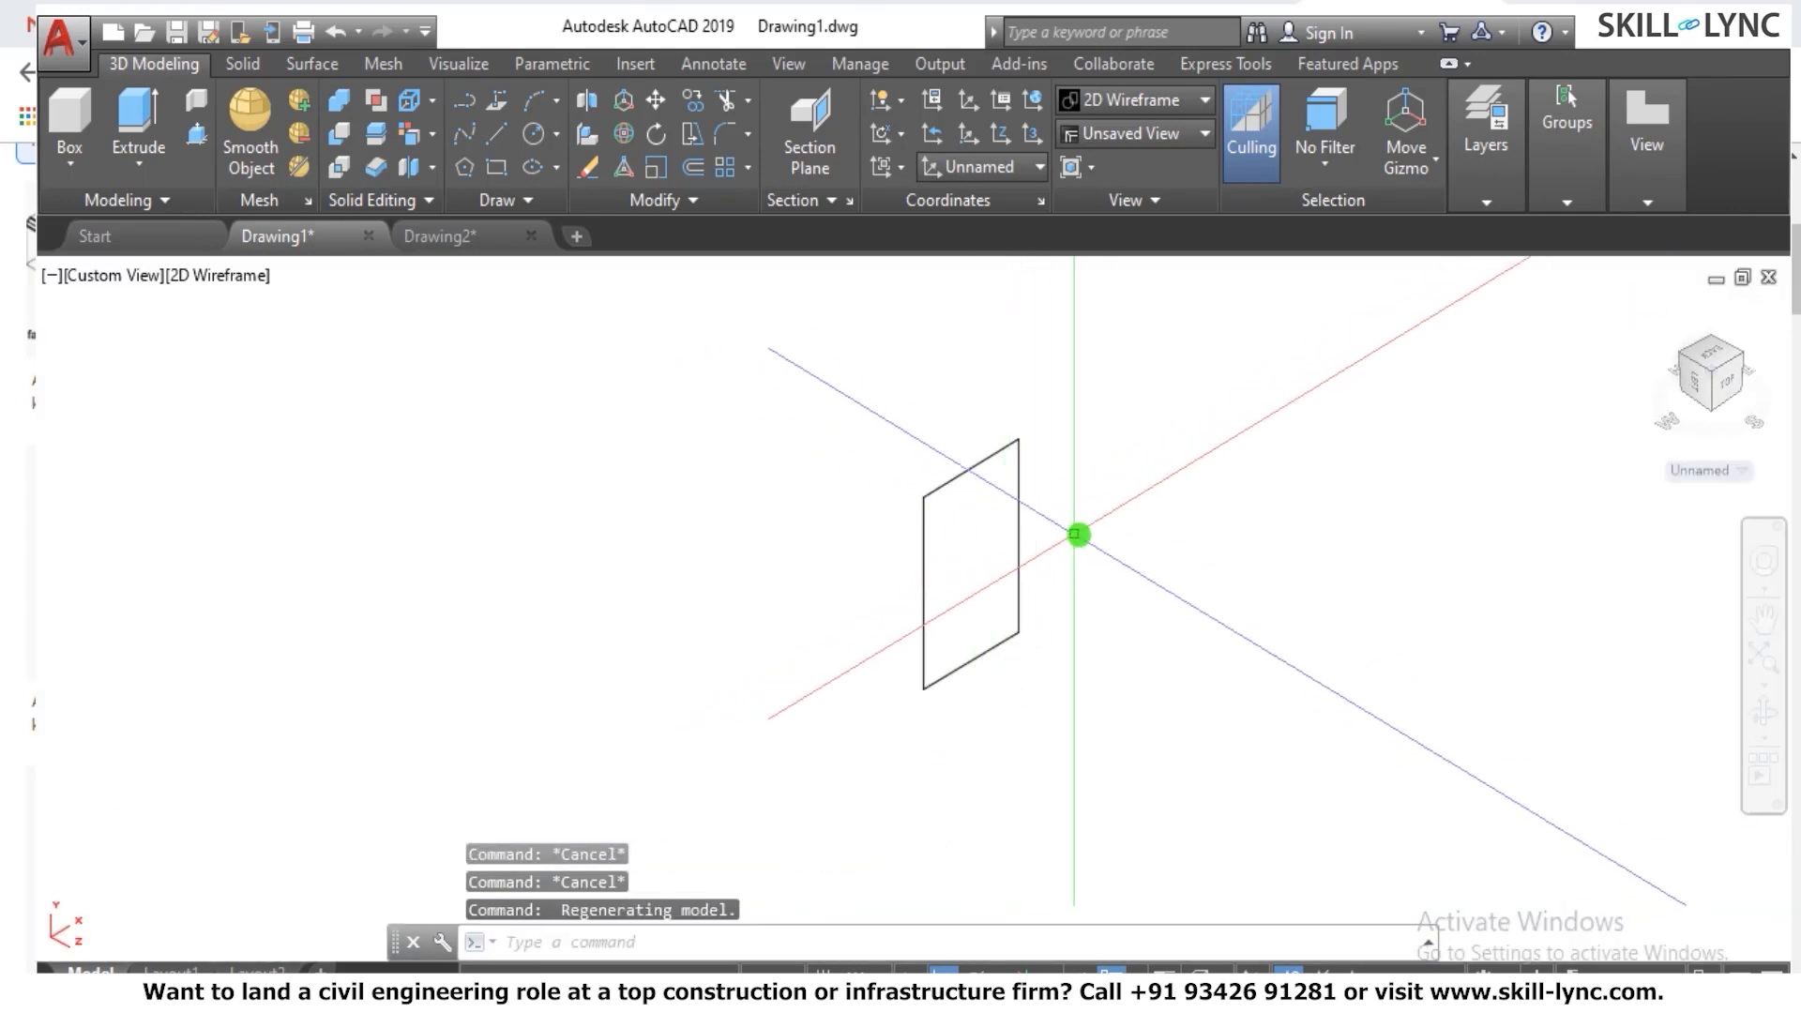
left_click(1383, 671)
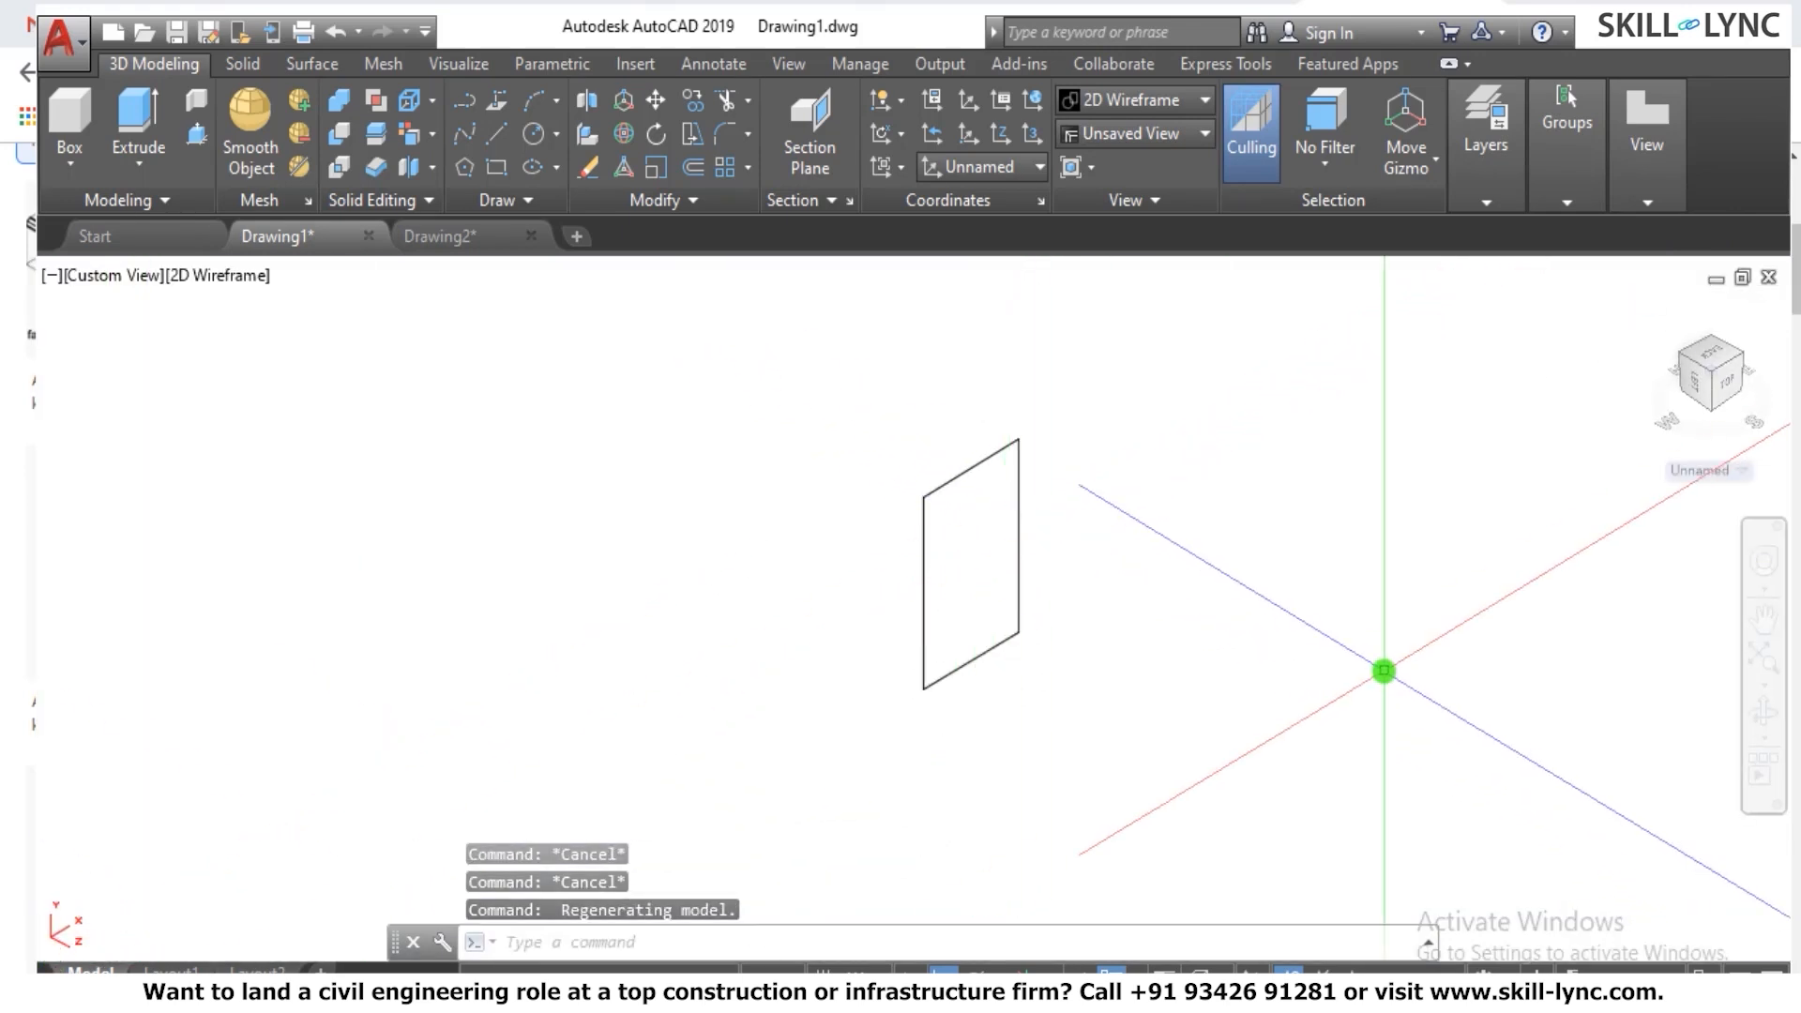
left_click(841, 563)
key("Delete")
Reset the UCS to World.
type("ucs")
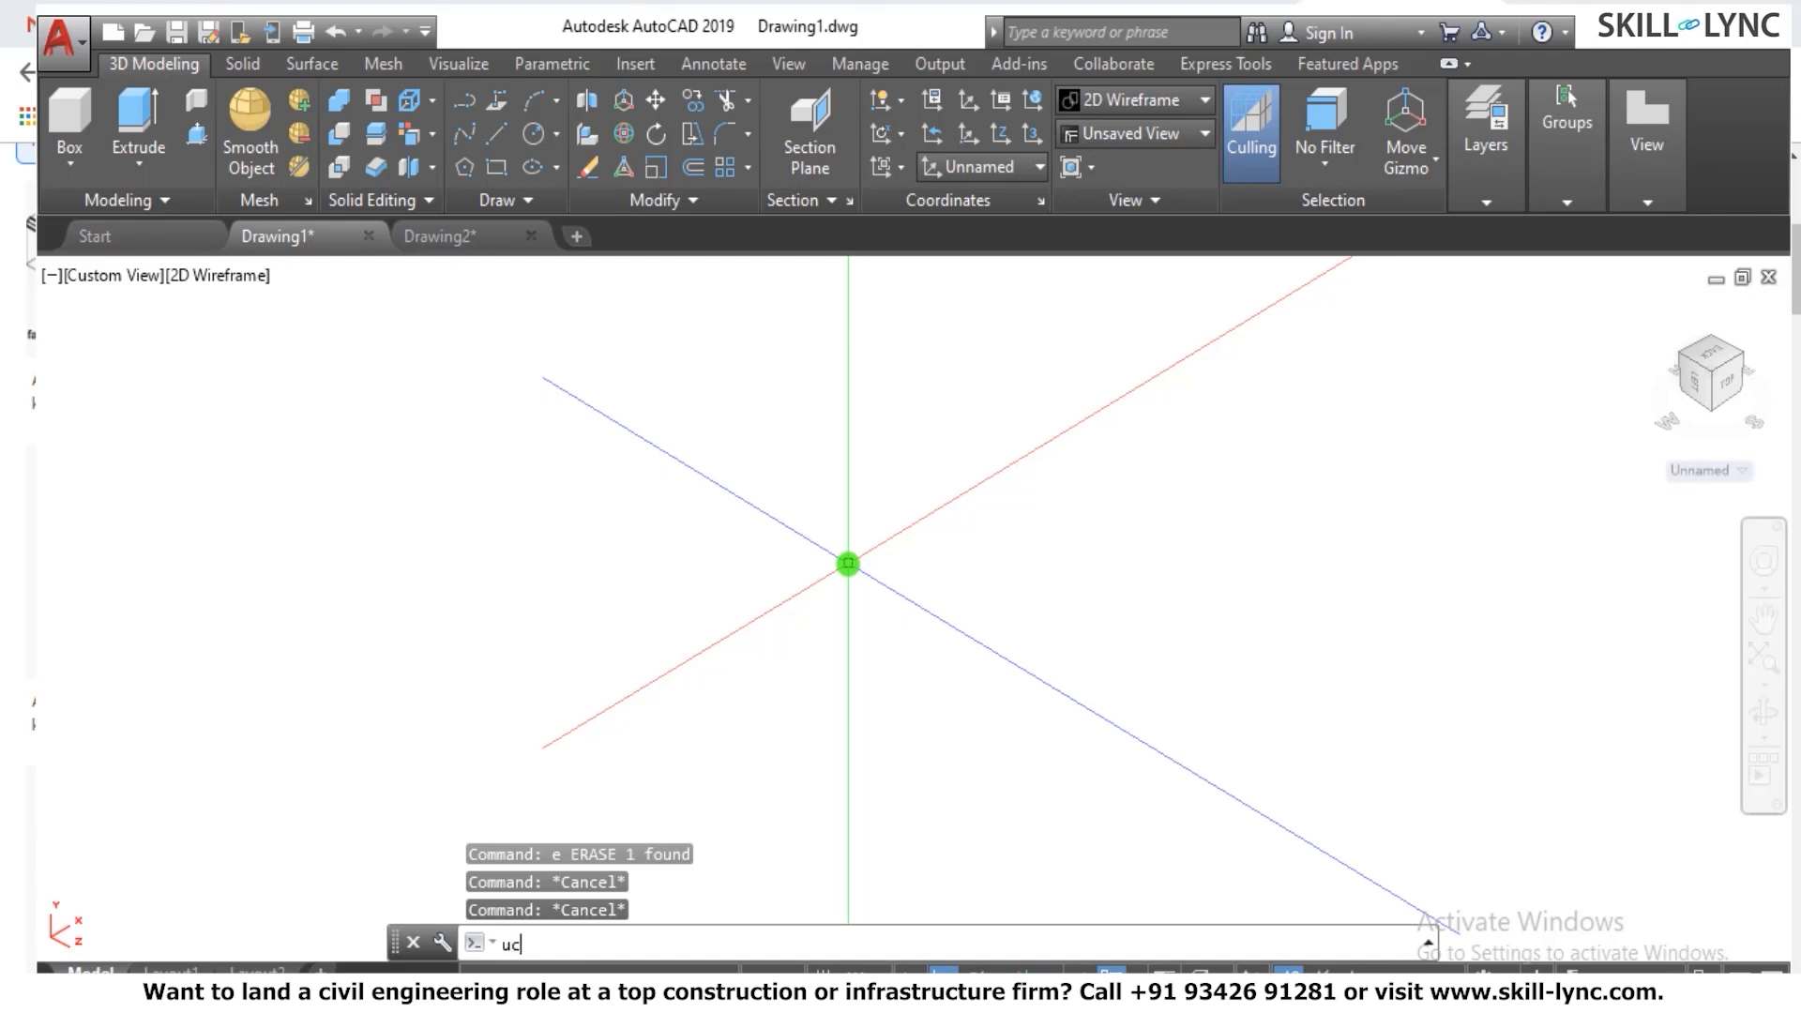
key("Return")
type("w")
key("Return")
key("Escape")
key("Escape")
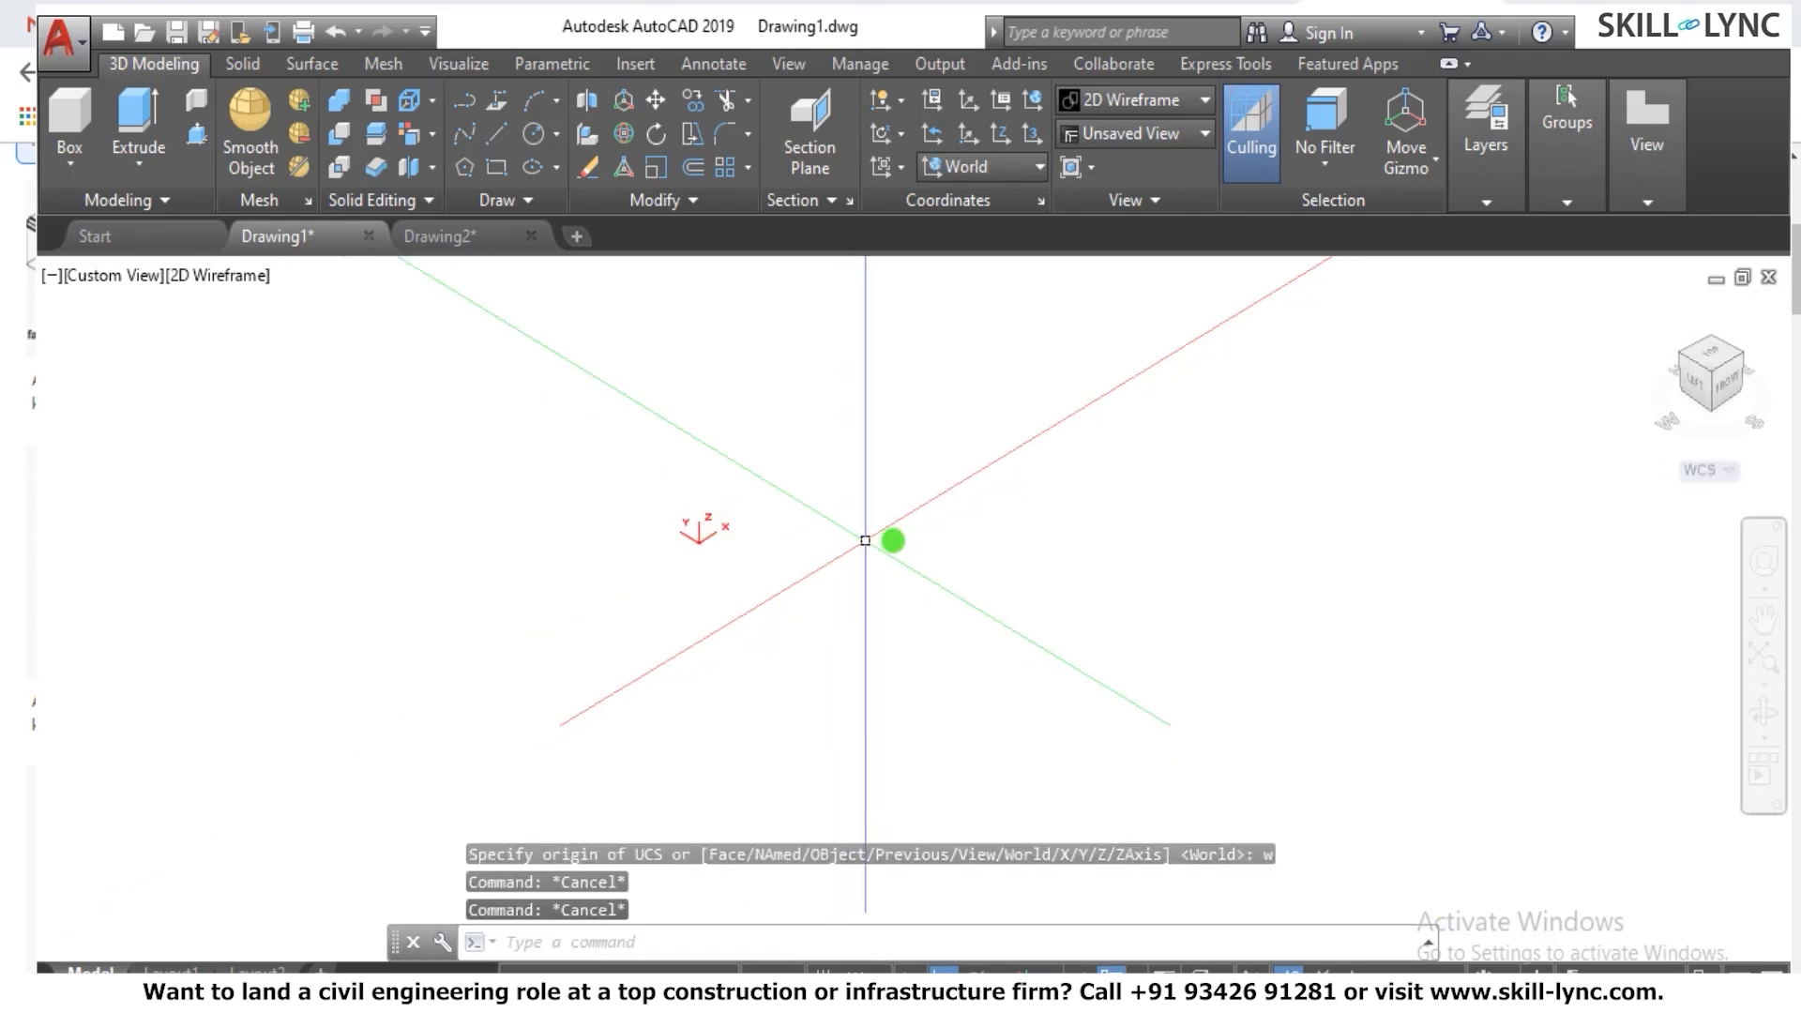
scroll(798, 414, "up", 4)
type("rec")
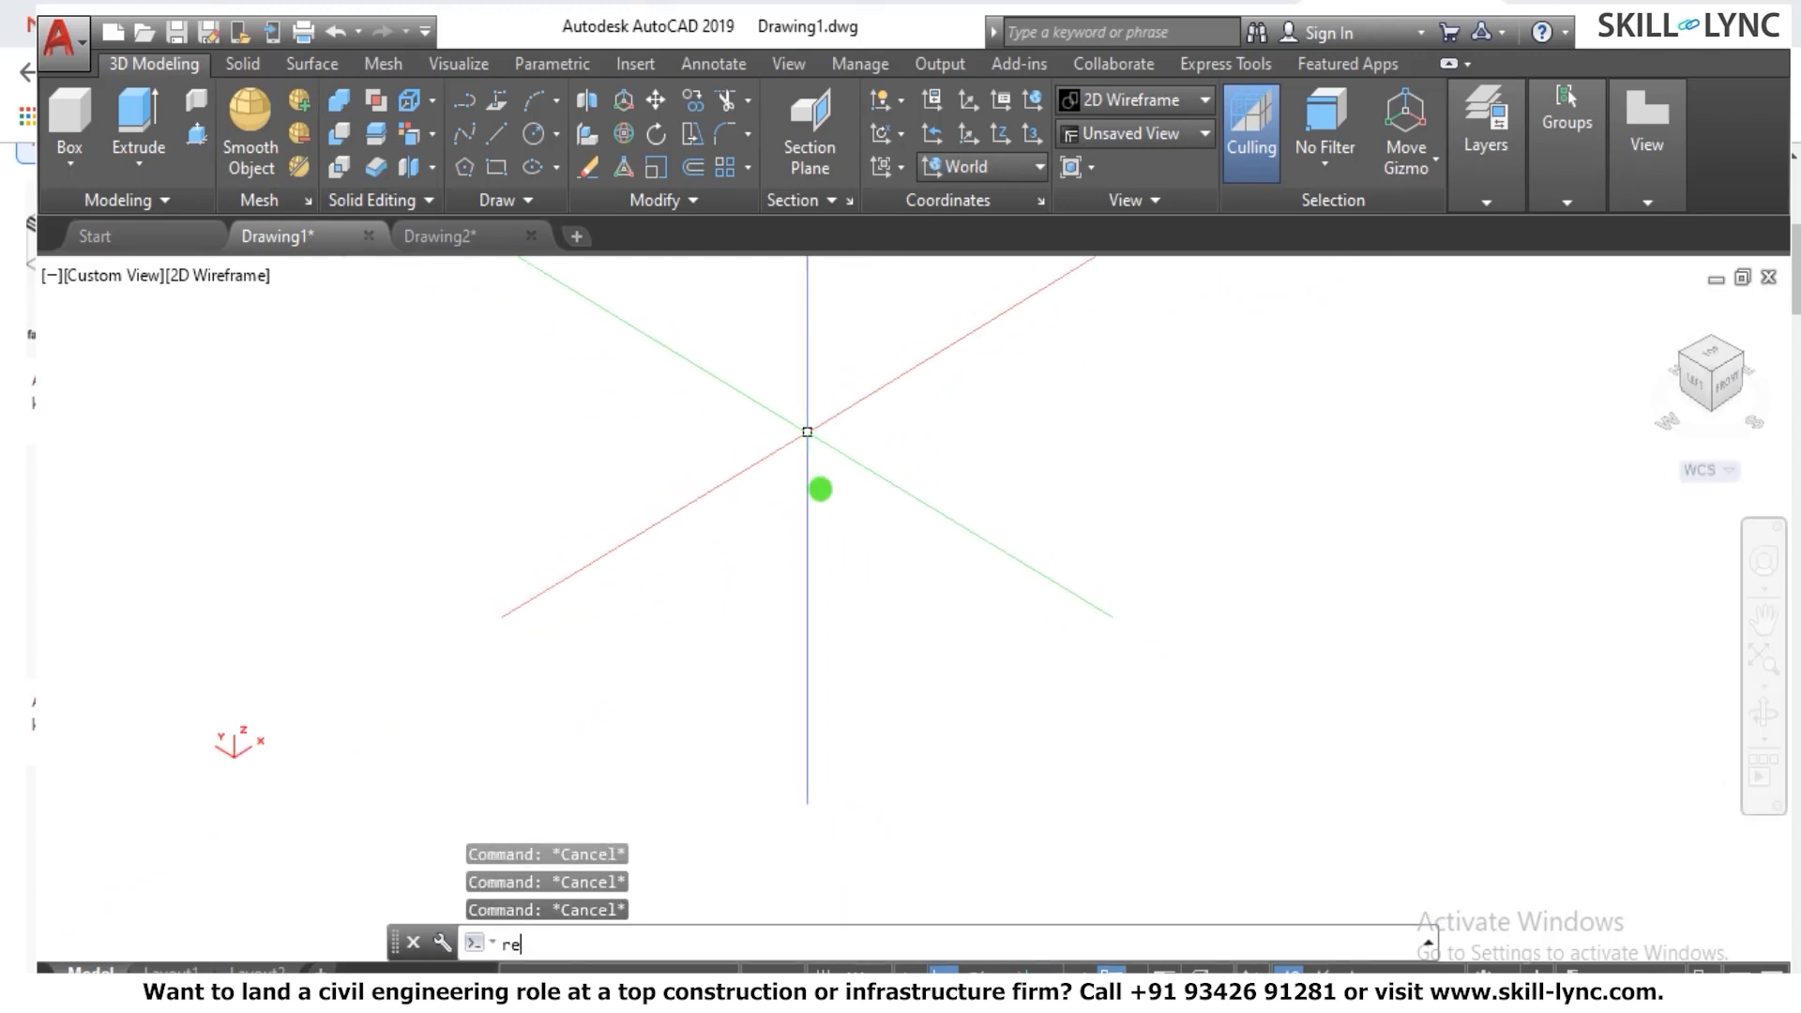
key("Return")
left_click(698, 805)
type("@")
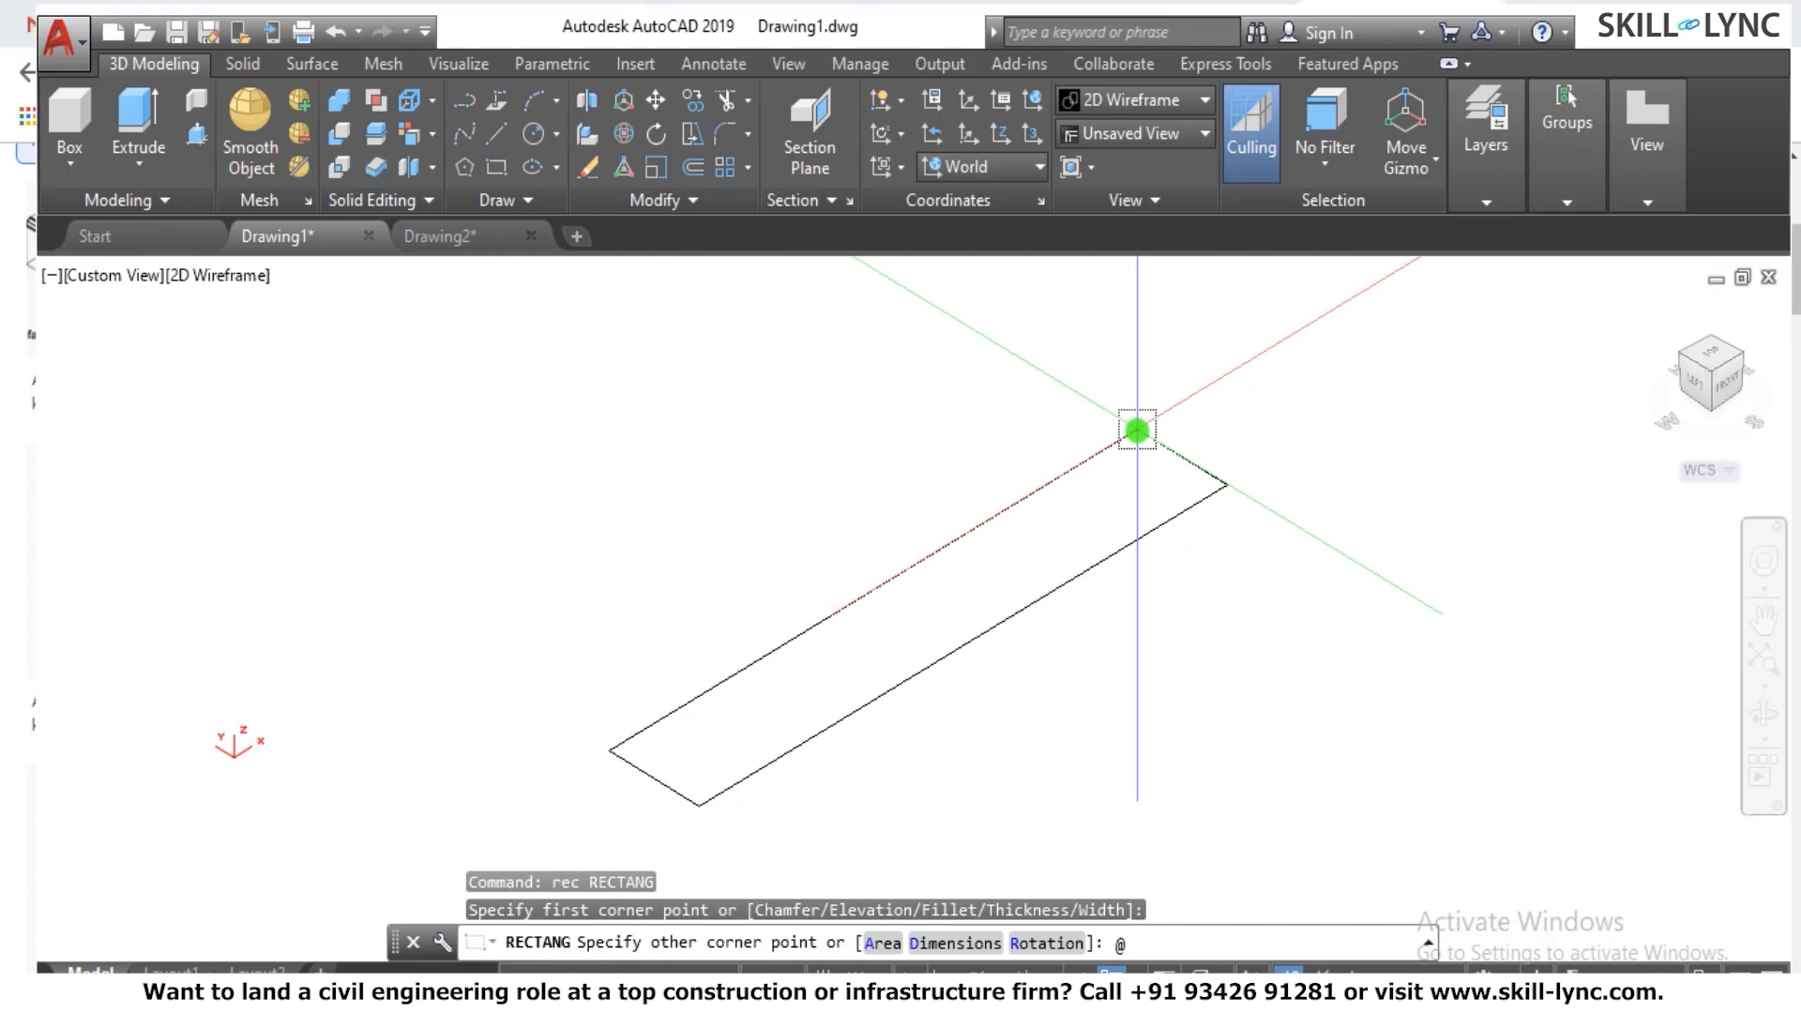
type("300,500")
key("Return")
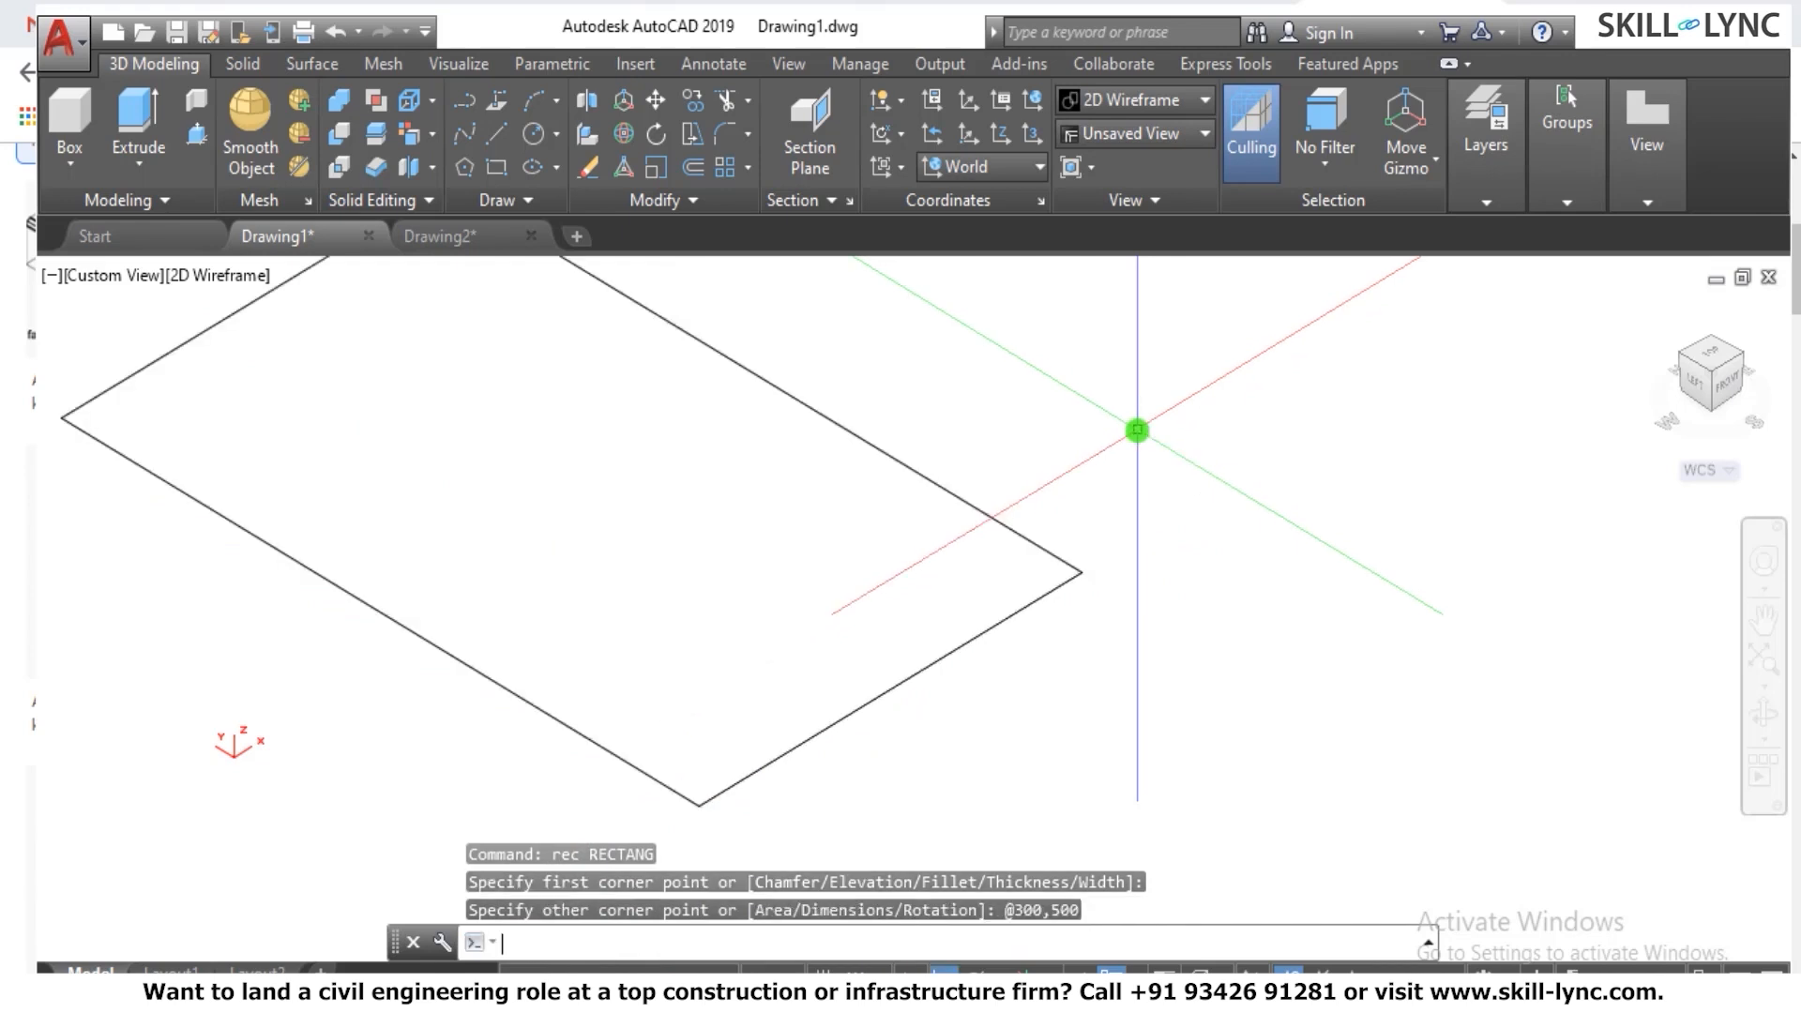
key("Escape")
key("Escape")
Extrude the rectangle to a height of 700 and leave the Extrude command.
scroll(1086, 703, "down", 4)
scroll(1086, 689, "up", 4)
type("ext")
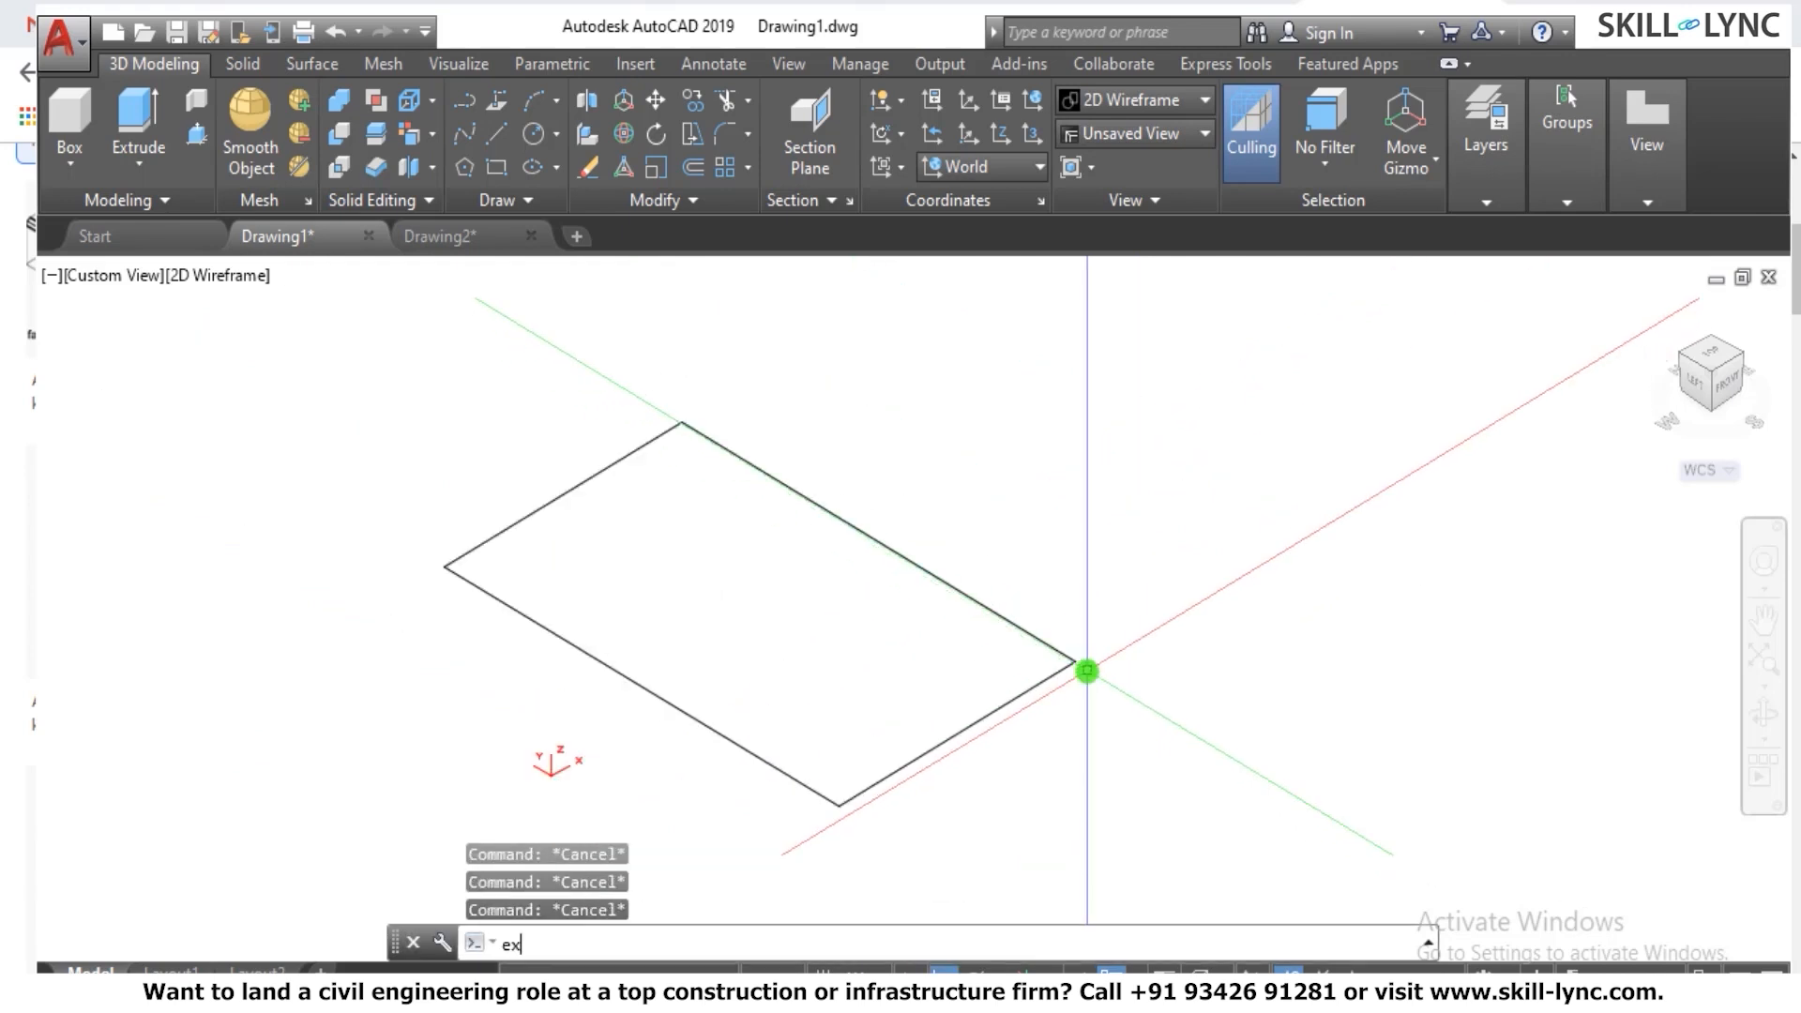
key("Return")
left_click(1110, 763)
left_click(890, 687)
key("Return")
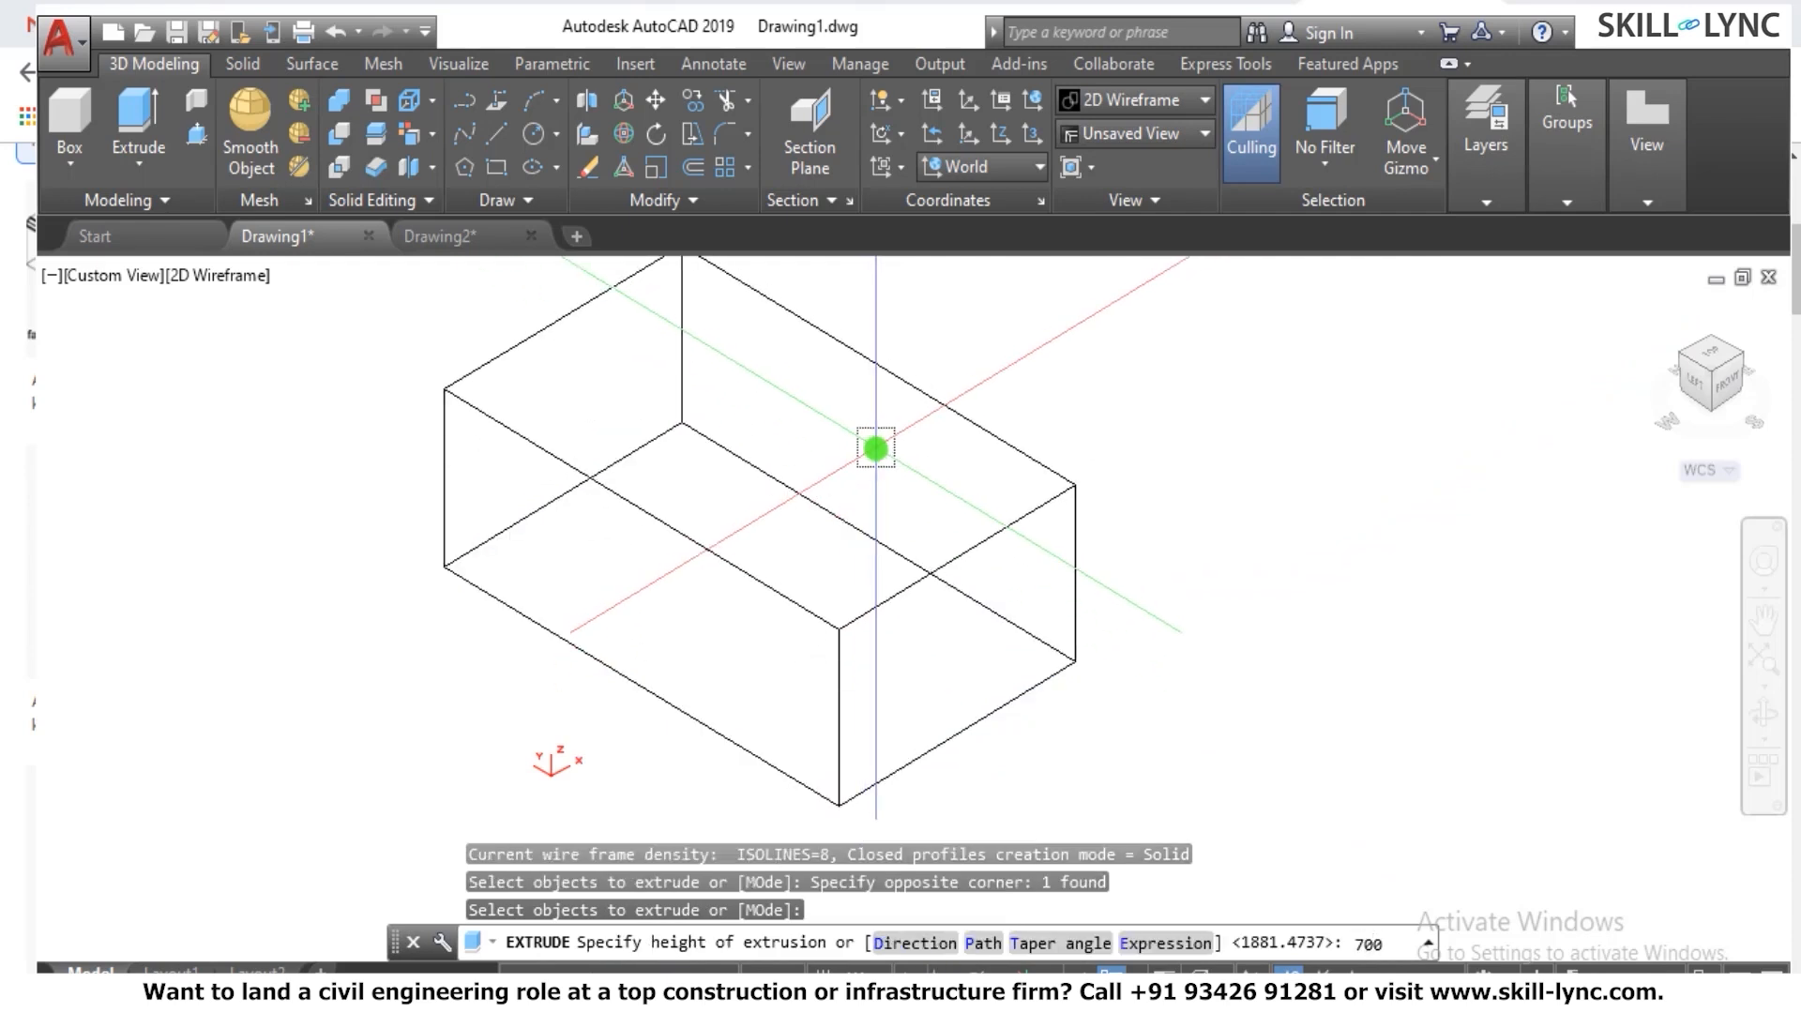
type("700")
key("Return")
key("Return")
key("Escape")
key("Escape")
scroll(961, 663, "down", 3)
scroll(989, 441, "up", 2)
scroll(1032, 357, "down", 2)
scroll(891, 431, "up", 2)
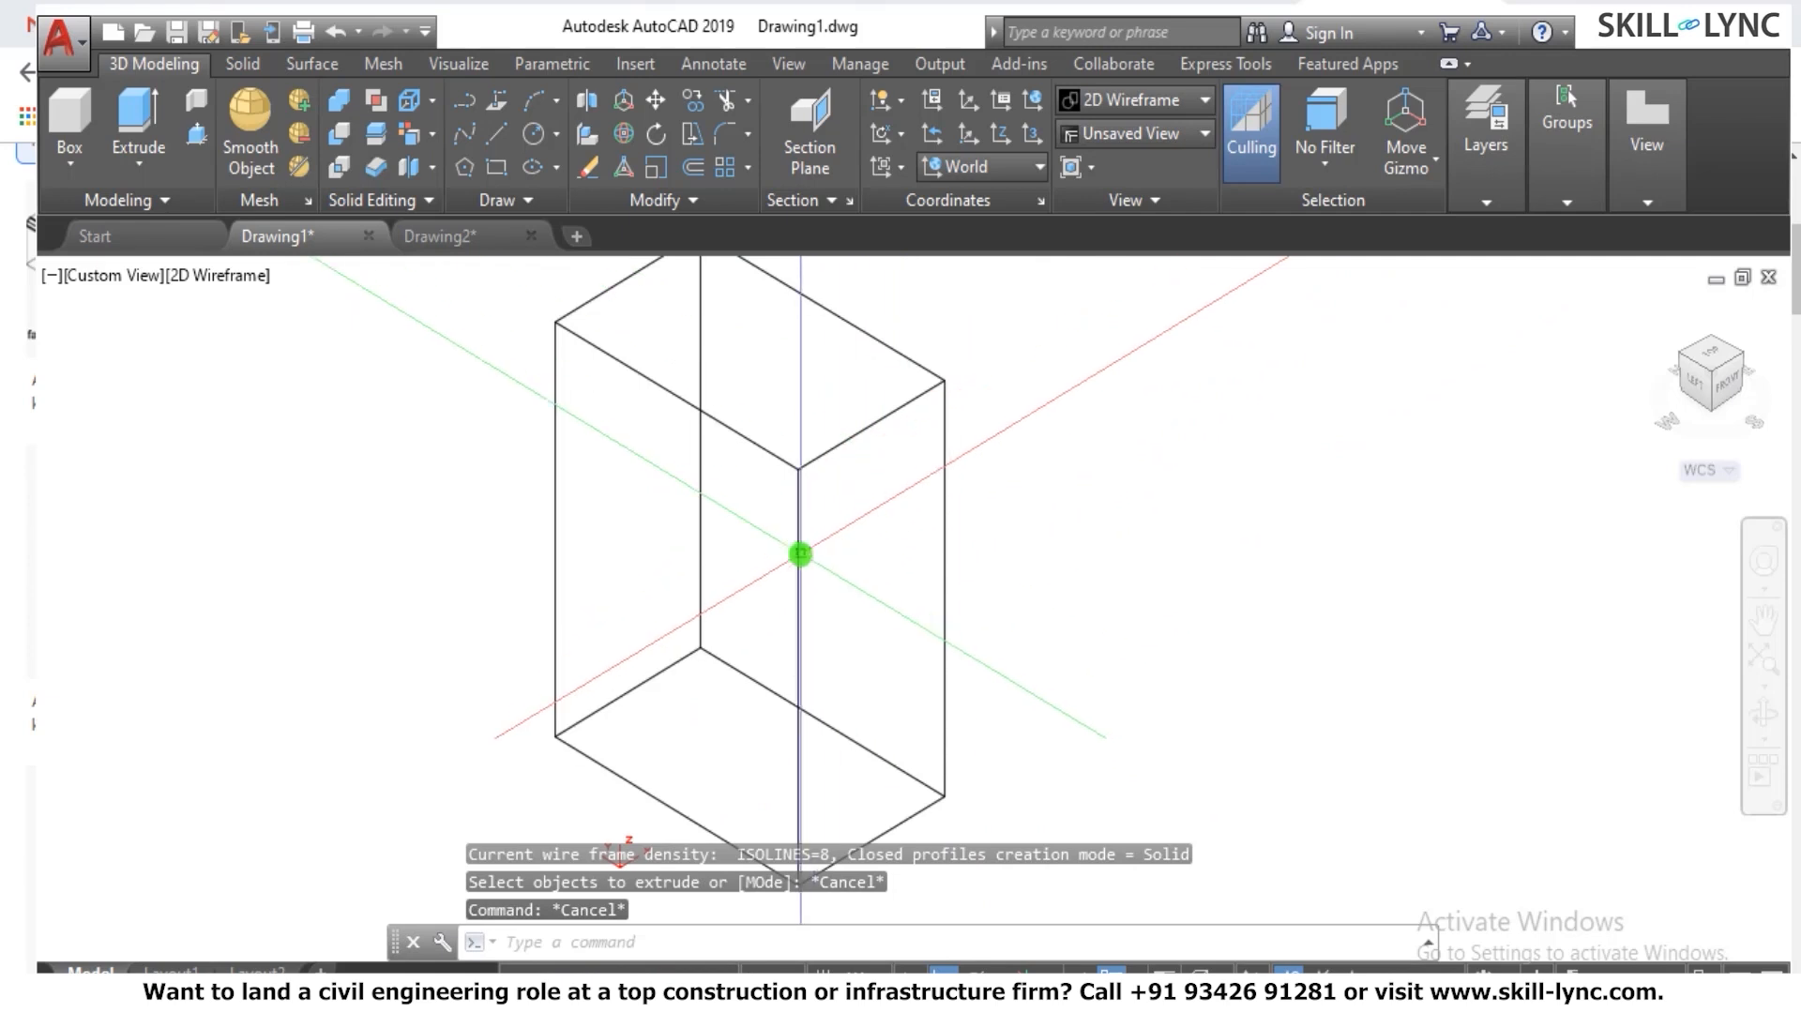